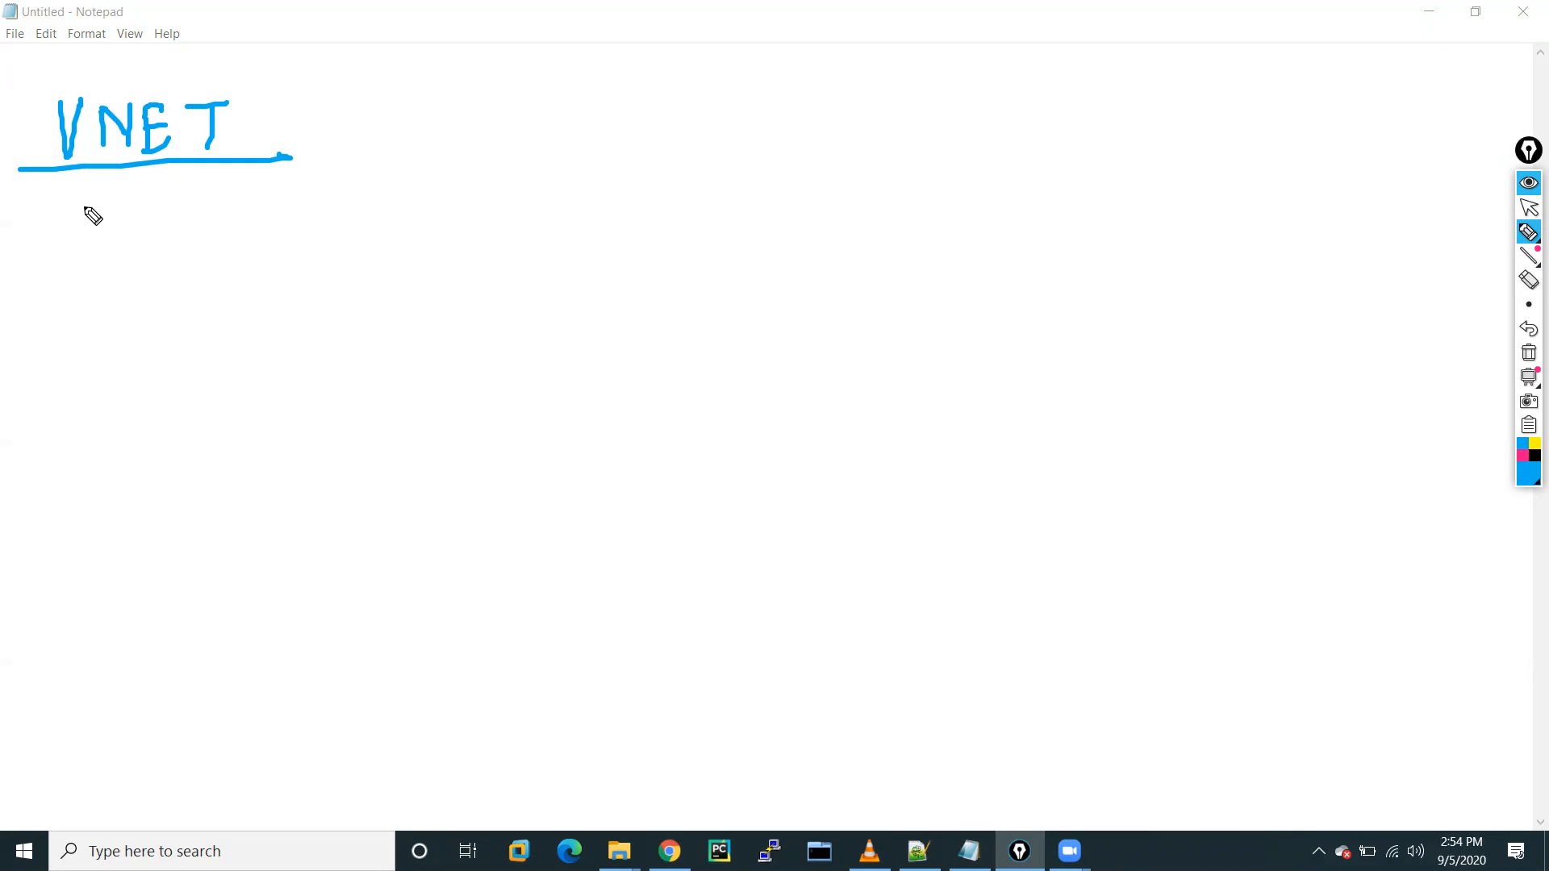
Sketch RG and VNET, with an arrow to bracketed options GUI (Portal), Azure CLI and PowerShell.
left_click_drag(30, 268, 167, 268)
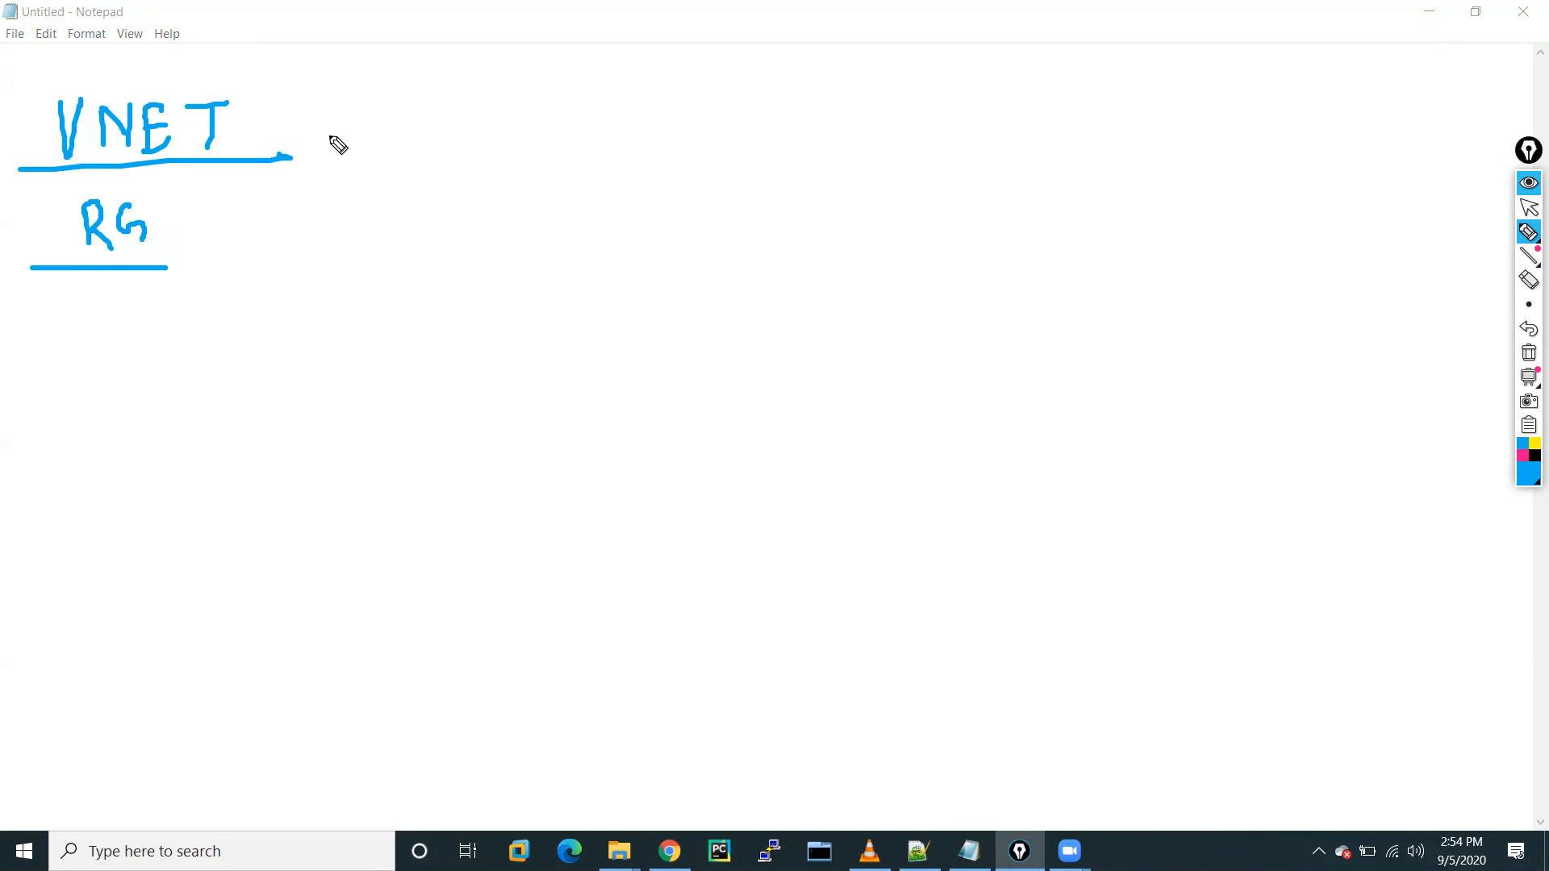
left_click_drag(292, 114, 295, 202)
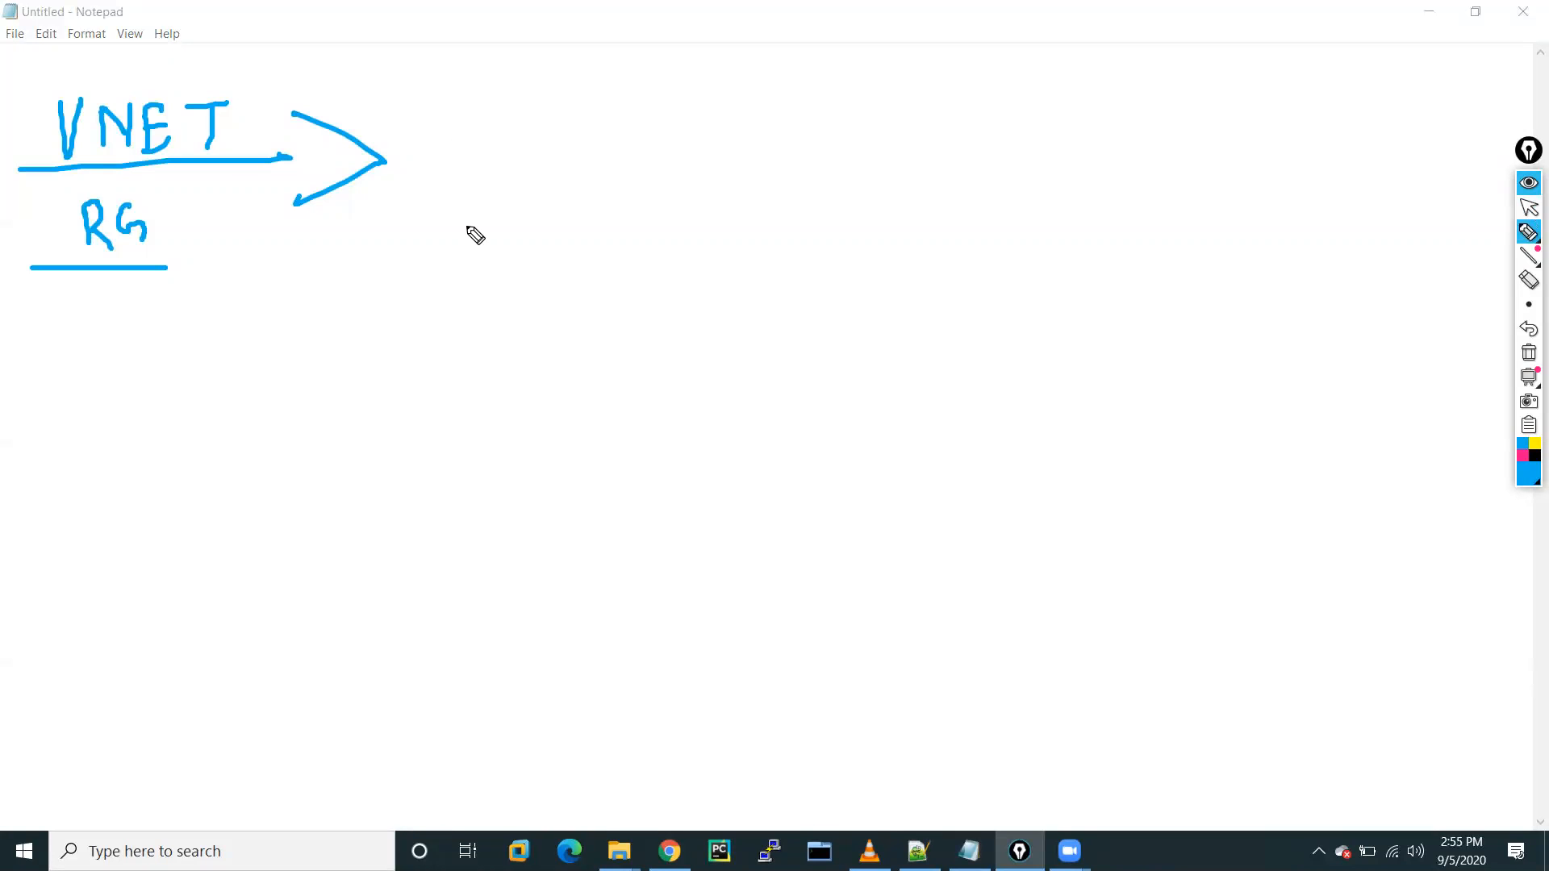
mouse_move(485, 181)
left_mouse_down()
mouse_move(475, 212)
mouse_move(505, 223)
mouse_move(535, 179)
mouse_move(576, 172)
mouse_move(553, 205)
left_mouse_up()
left_click_drag(549, 208, 578, 203)
mouse_move(700, 156)
left_mouse_down()
mouse_move(764, 203)
mouse_move(773, 175)
mouse_move(803, 186)
left_mouse_up()
mouse_move(818, 186)
left_mouse_down()
mouse_move(828, 165)
mouse_move(849, 187)
mouse_move(880, 177)
left_mouse_up()
left_click_drag(894, 142, 905, 187)
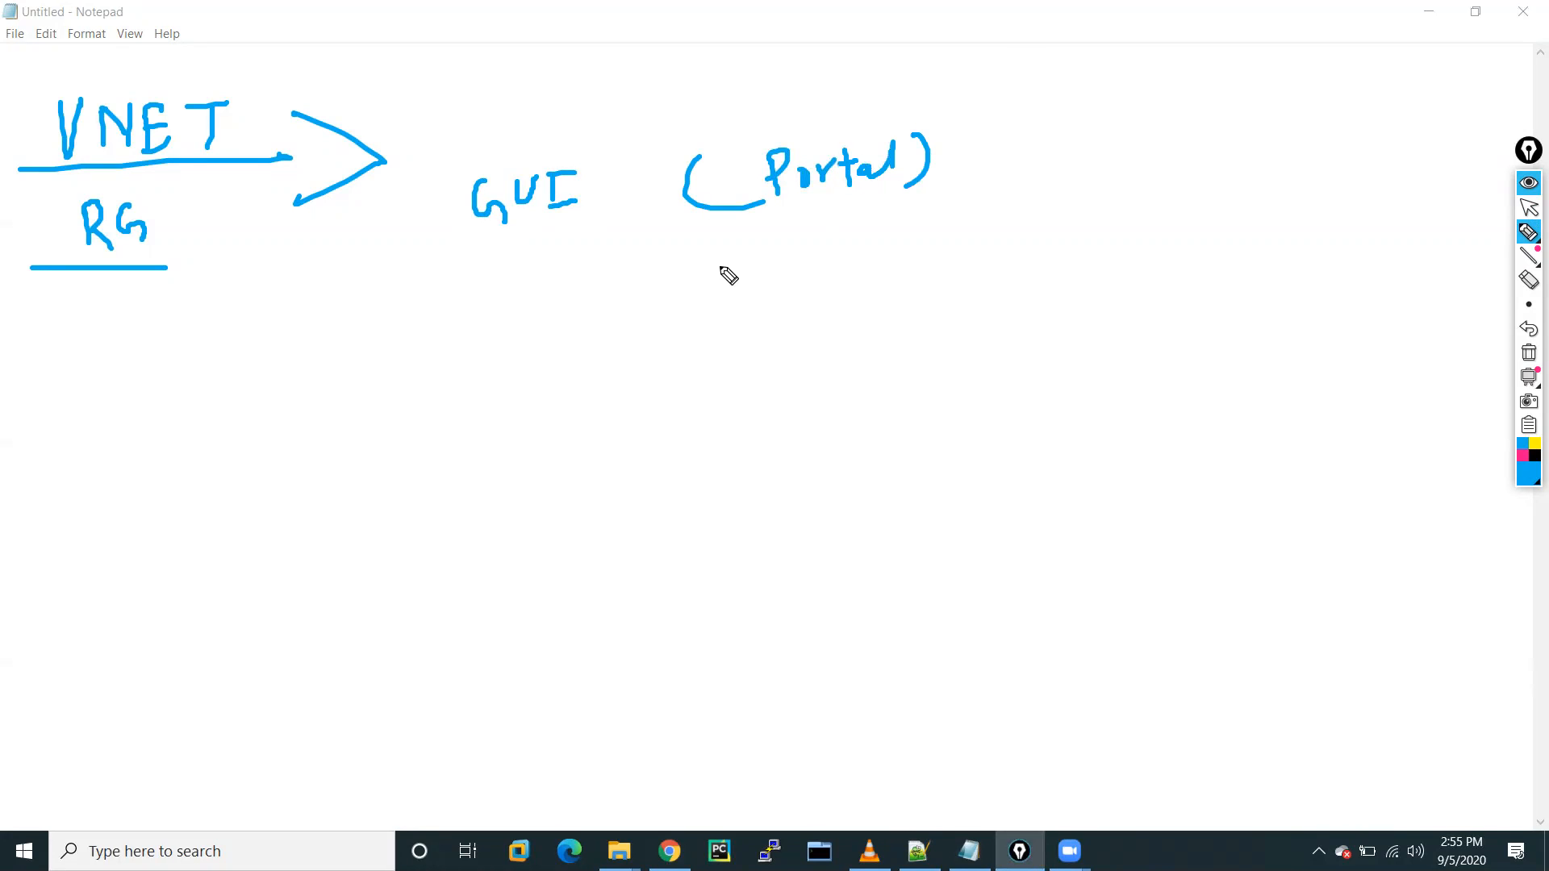
mouse_move(494, 298)
left_mouse_down()
mouse_move(602, 275)
mouse_move(712, 279)
left_mouse_up()
mouse_move(726, 248)
left_mouse_down()
mouse_move(754, 246)
mouse_move(754, 278)
left_mouse_up()
mouse_move(510, 349)
left_mouse_down()
mouse_move(518, 373)
mouse_move(731, 355)
left_mouse_up()
mouse_move(471, 157)
left_mouse_down()
mouse_move(456, 326)
mouse_move(514, 388)
left_mouse_up()
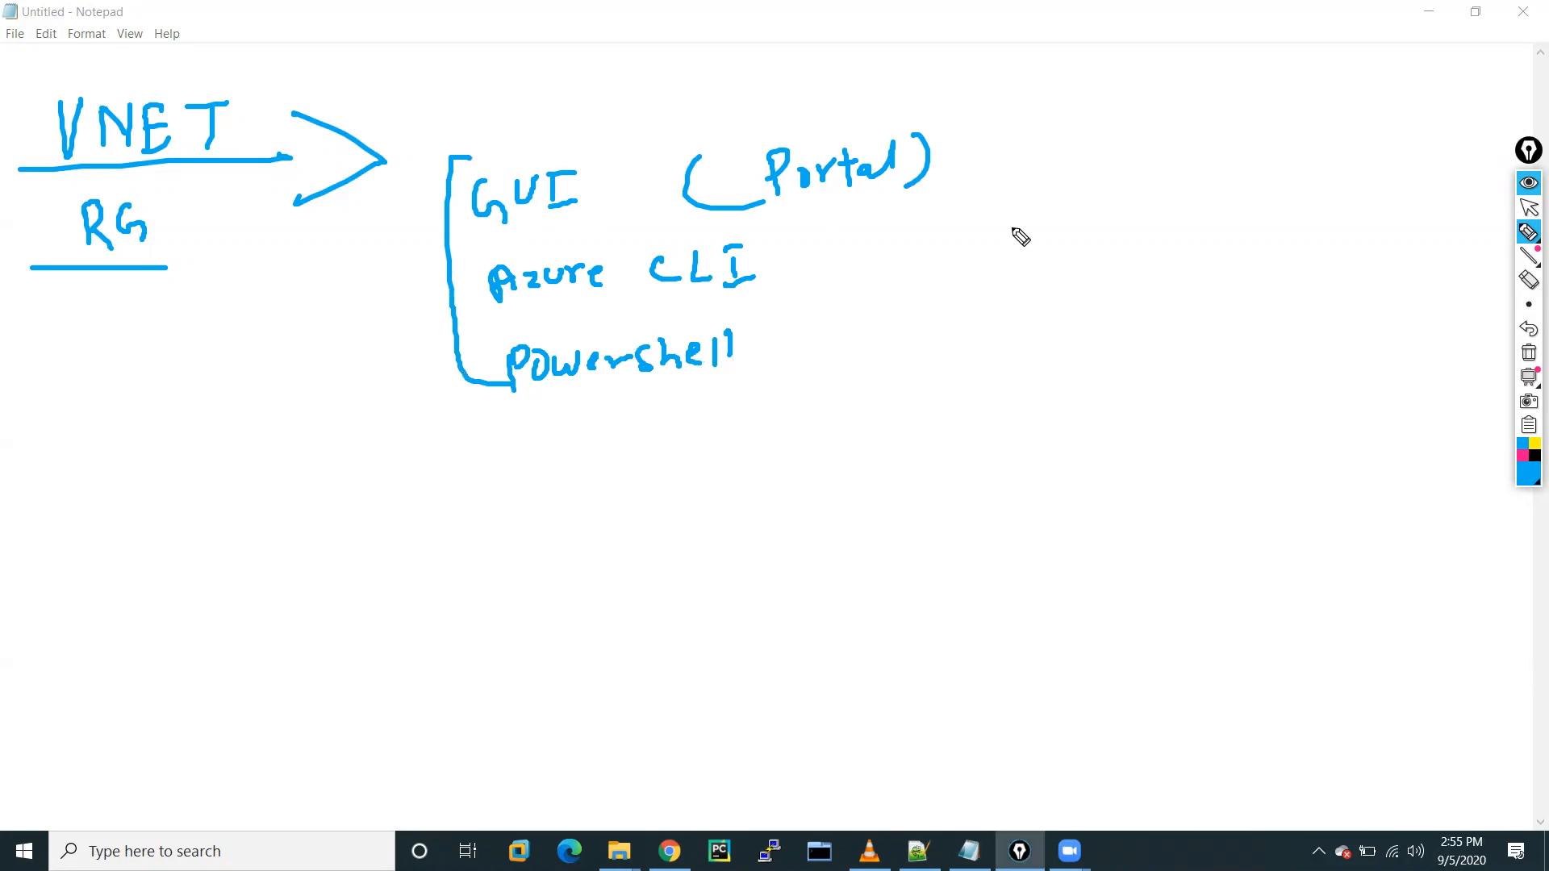
mouse_move(956, 127)
left_mouse_down()
mouse_move(1018, 397)
mouse_move(915, 395)
left_mouse_up()
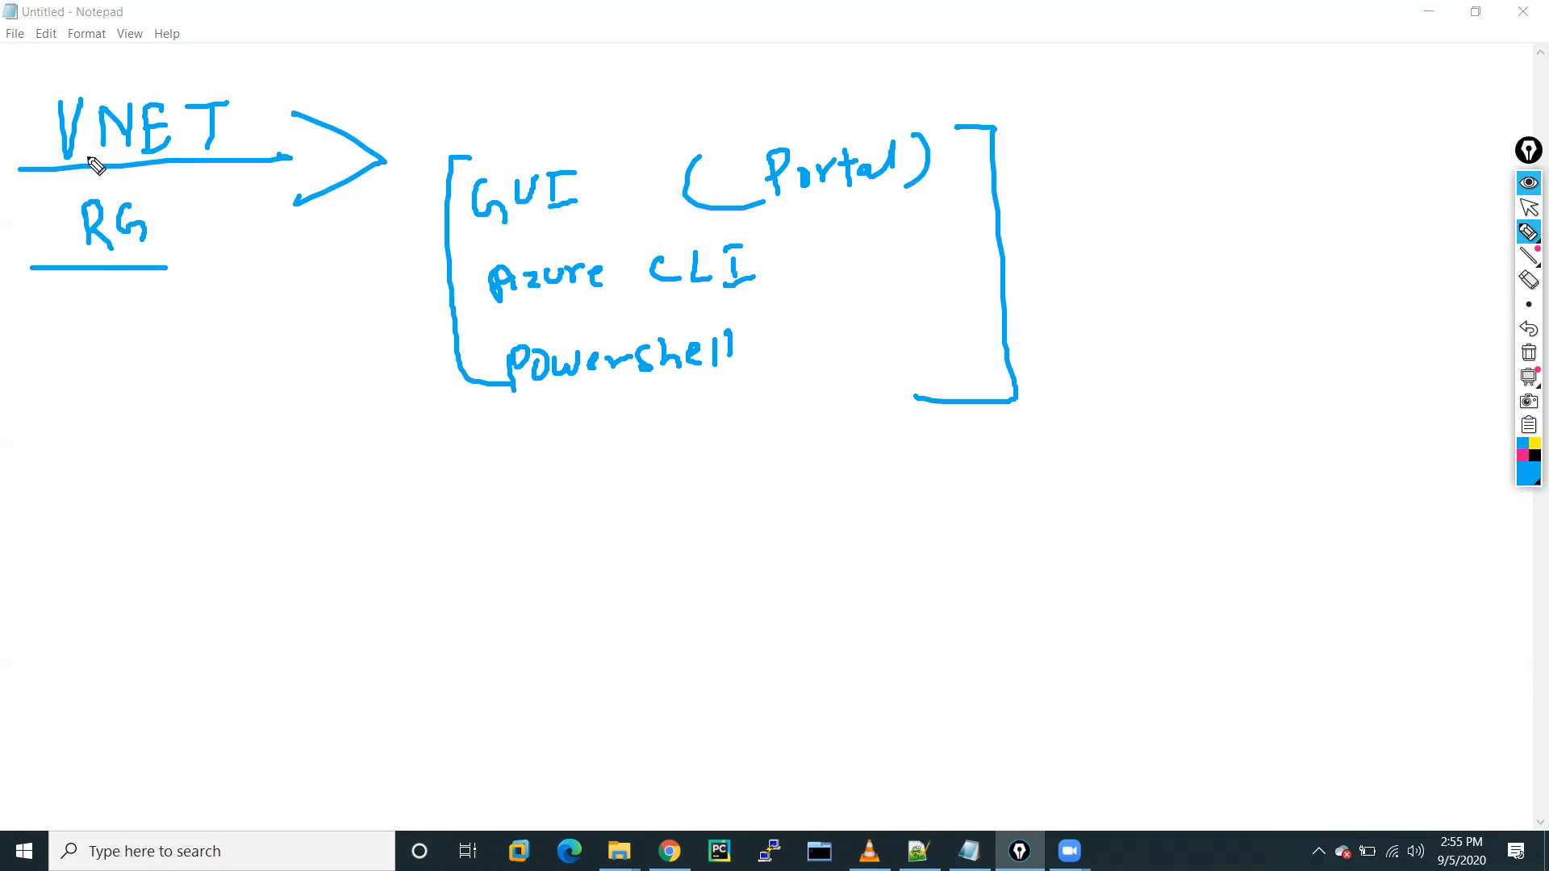
Add Subnets, NSG and ASG below VNET, circle VNET and RG, then wipe the ink.
mouse_move(207, 154)
left_mouse_down()
mouse_move(231, 355)
mouse_move(260, 330)
left_mouse_up()
mouse_move(179, 417)
left_mouse_down()
mouse_move(161, 443)
mouse_move(207, 422)
mouse_move(249, 443)
mouse_move(304, 404)
mouse_move(349, 434)
mouse_move(322, 457)
left_mouse_up()
left_click_drag(324, 427, 345, 418)
mouse_move(190, 522)
left_mouse_down()
mouse_move(241, 548)
mouse_move(294, 535)
left_mouse_up()
left_click(253, 509)
mouse_move(218, 588)
left_mouse_down()
mouse_move(211, 626)
mouse_move(251, 621)
mouse_move(276, 596)
mouse_move(300, 613)
left_mouse_up()
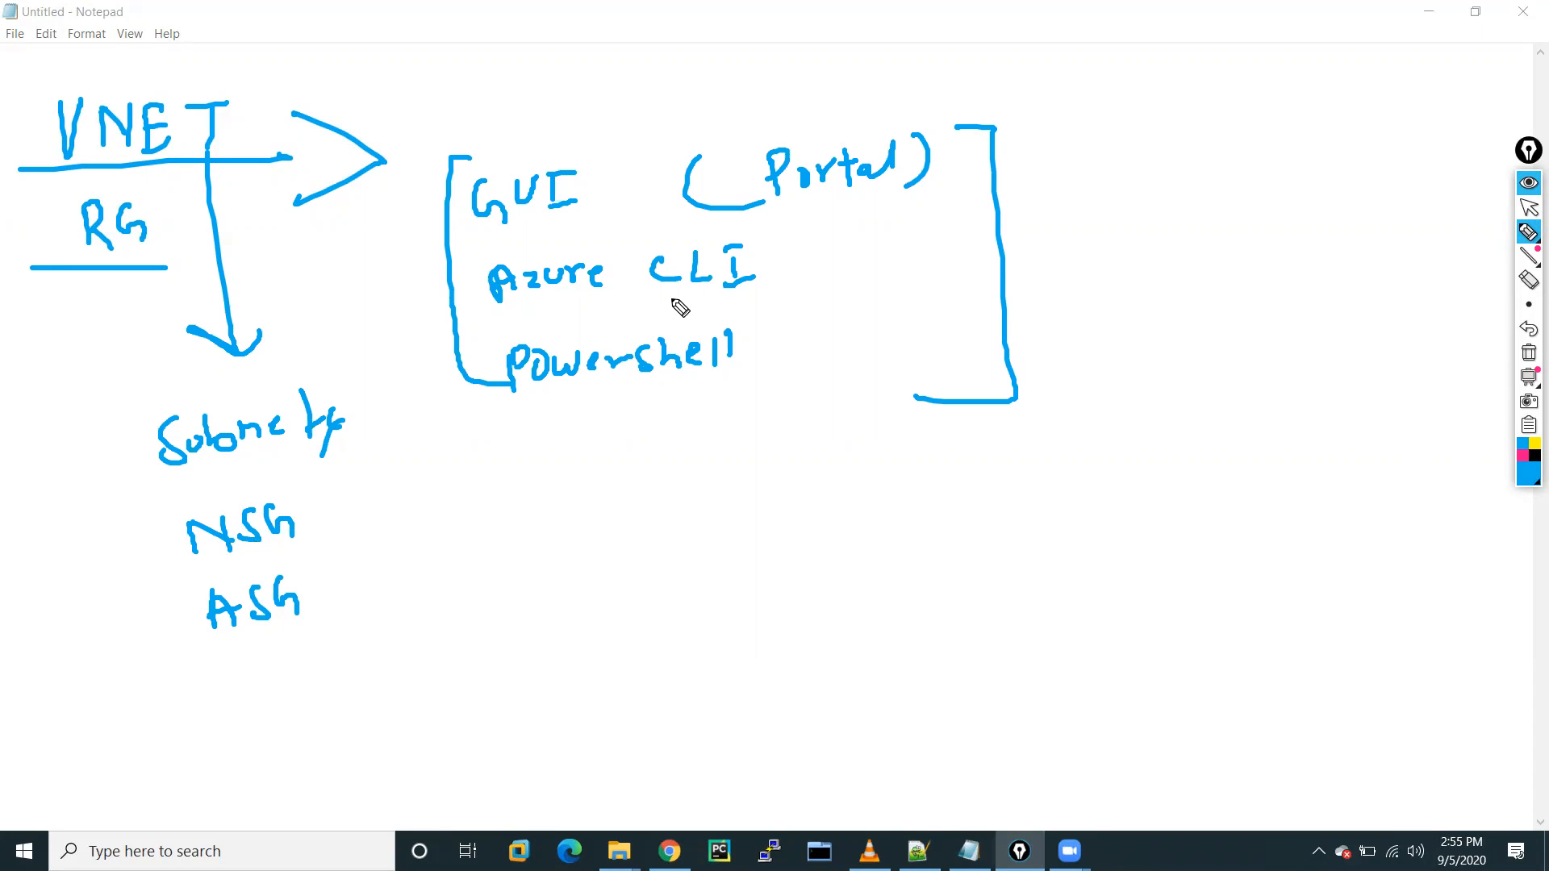
mouse_move(114, 62)
left_mouse_down()
mouse_move(27, 235)
mouse_move(271, 185)
mouse_move(148, 56)
left_mouse_up()
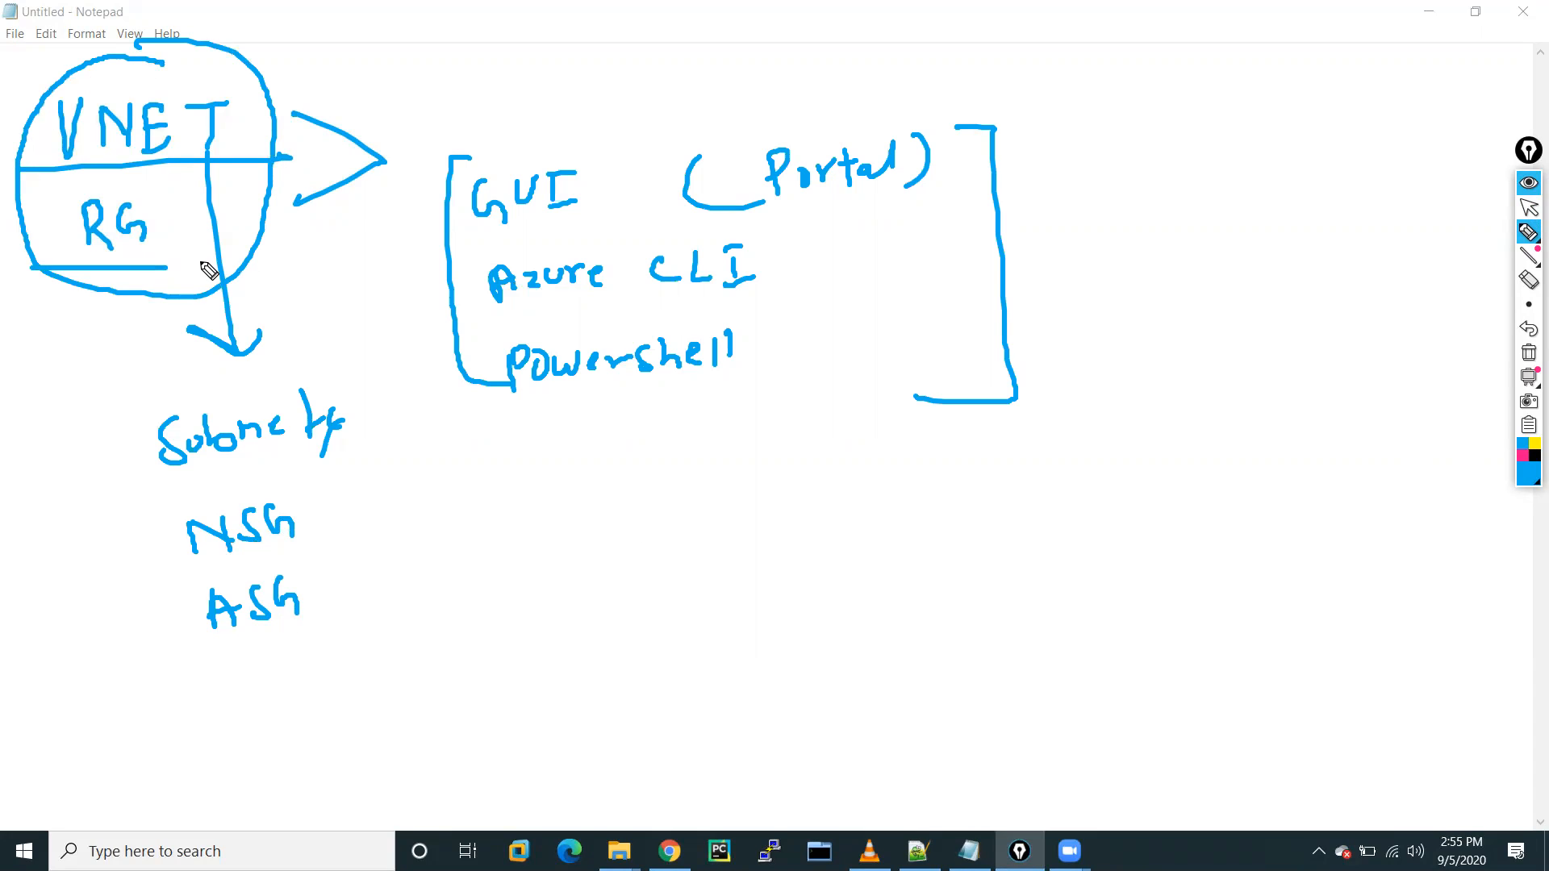
mouse_move(940, 162)
left_mouse_down()
mouse_move(1008, 161)
mouse_move(1000, 179)
left_mouse_up()
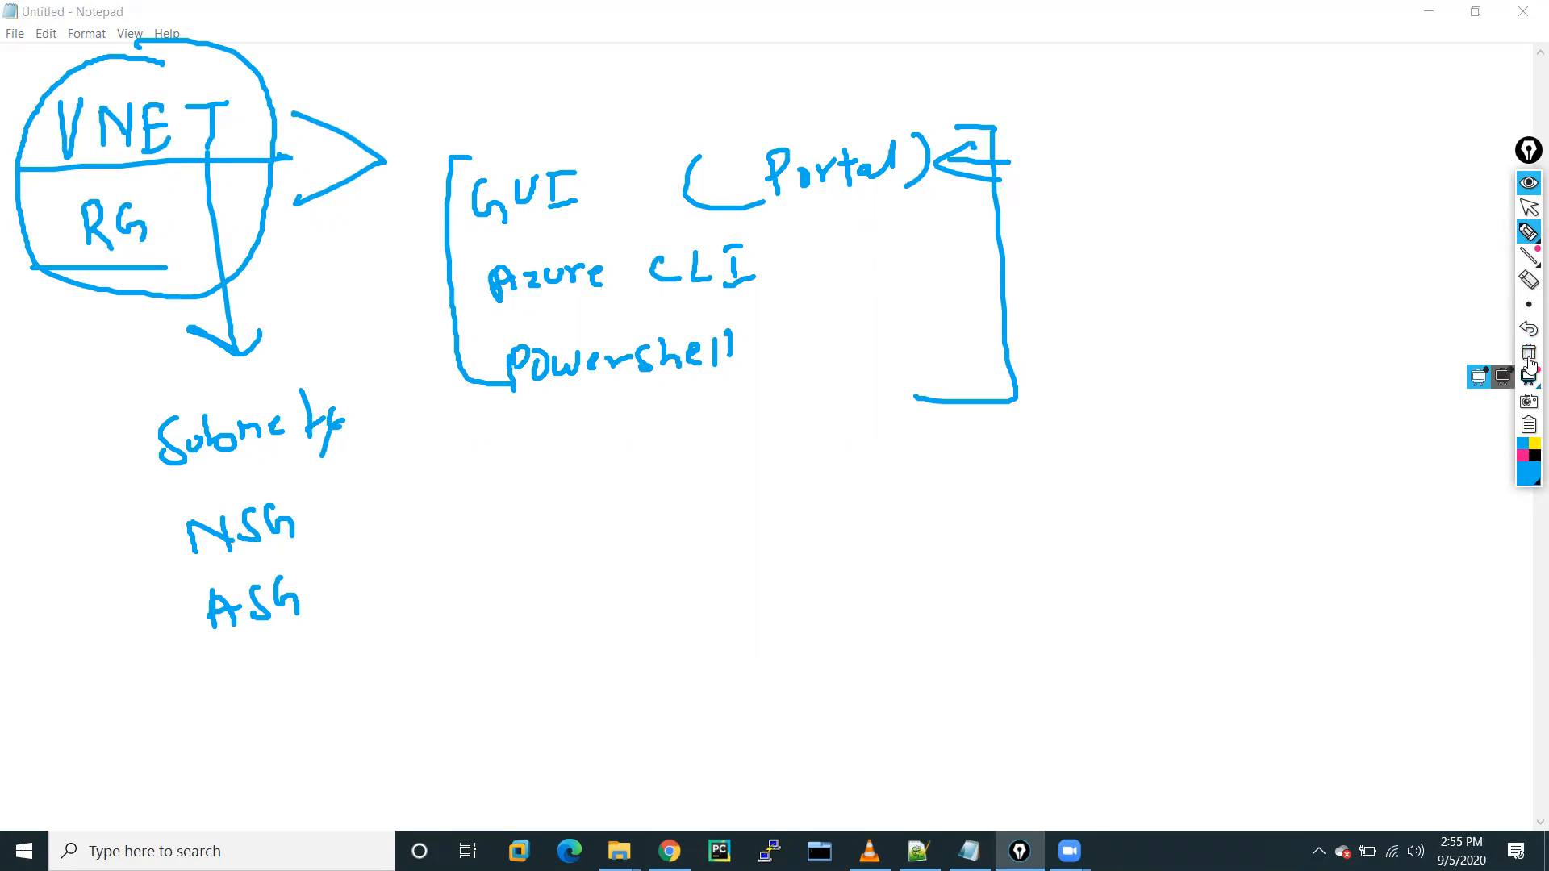
left_click(1528, 355)
left_click(1528, 208)
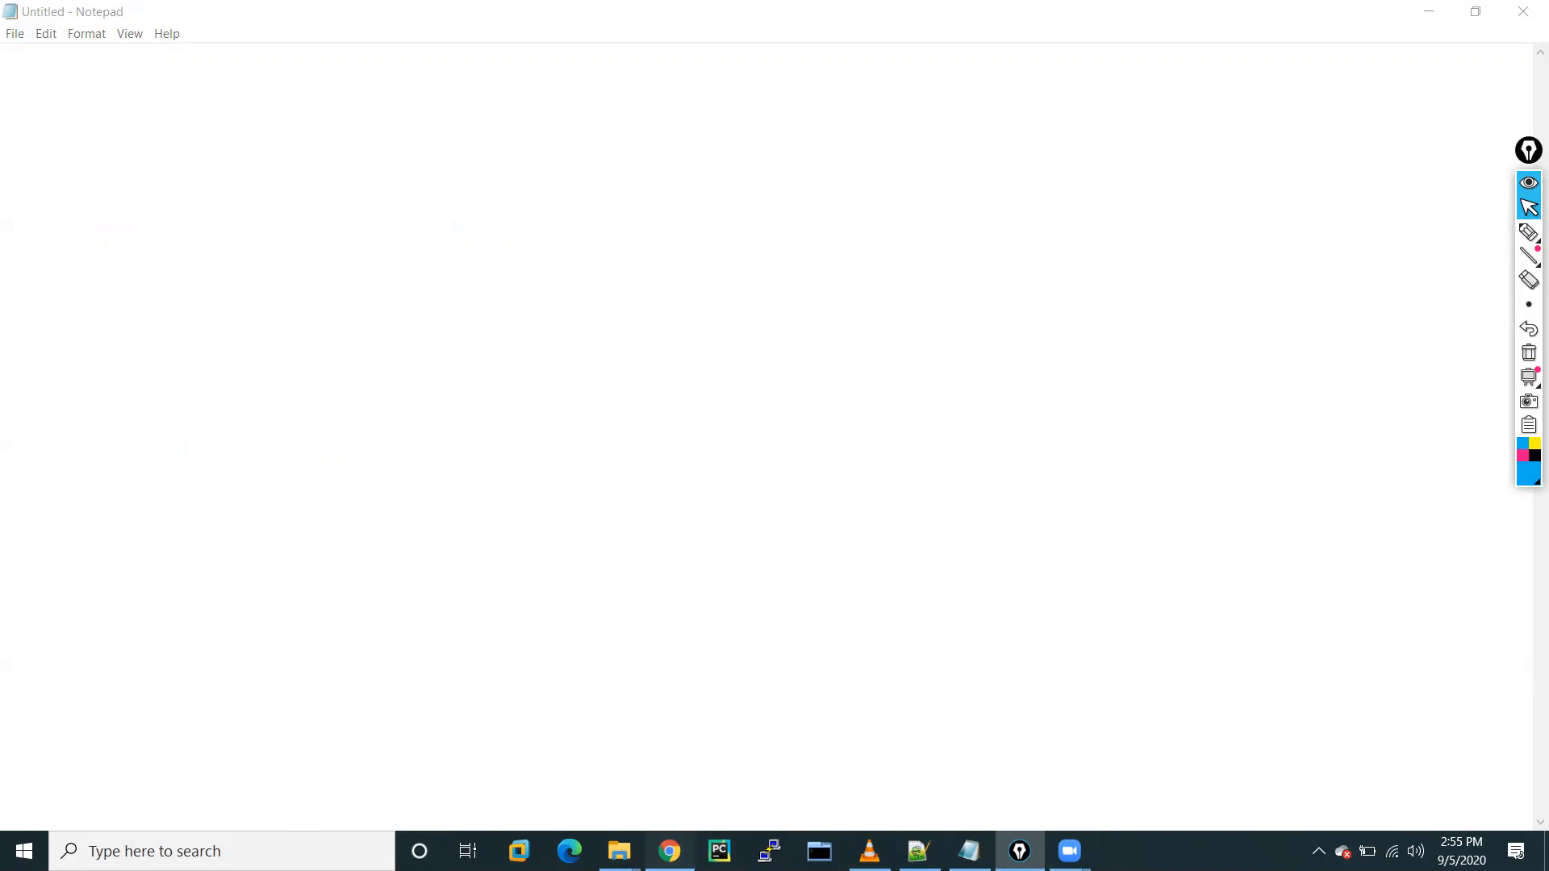
In Chrome, reach the empty Virtual networks list via All services and the 'vir' portal search.
left_click(669, 851)
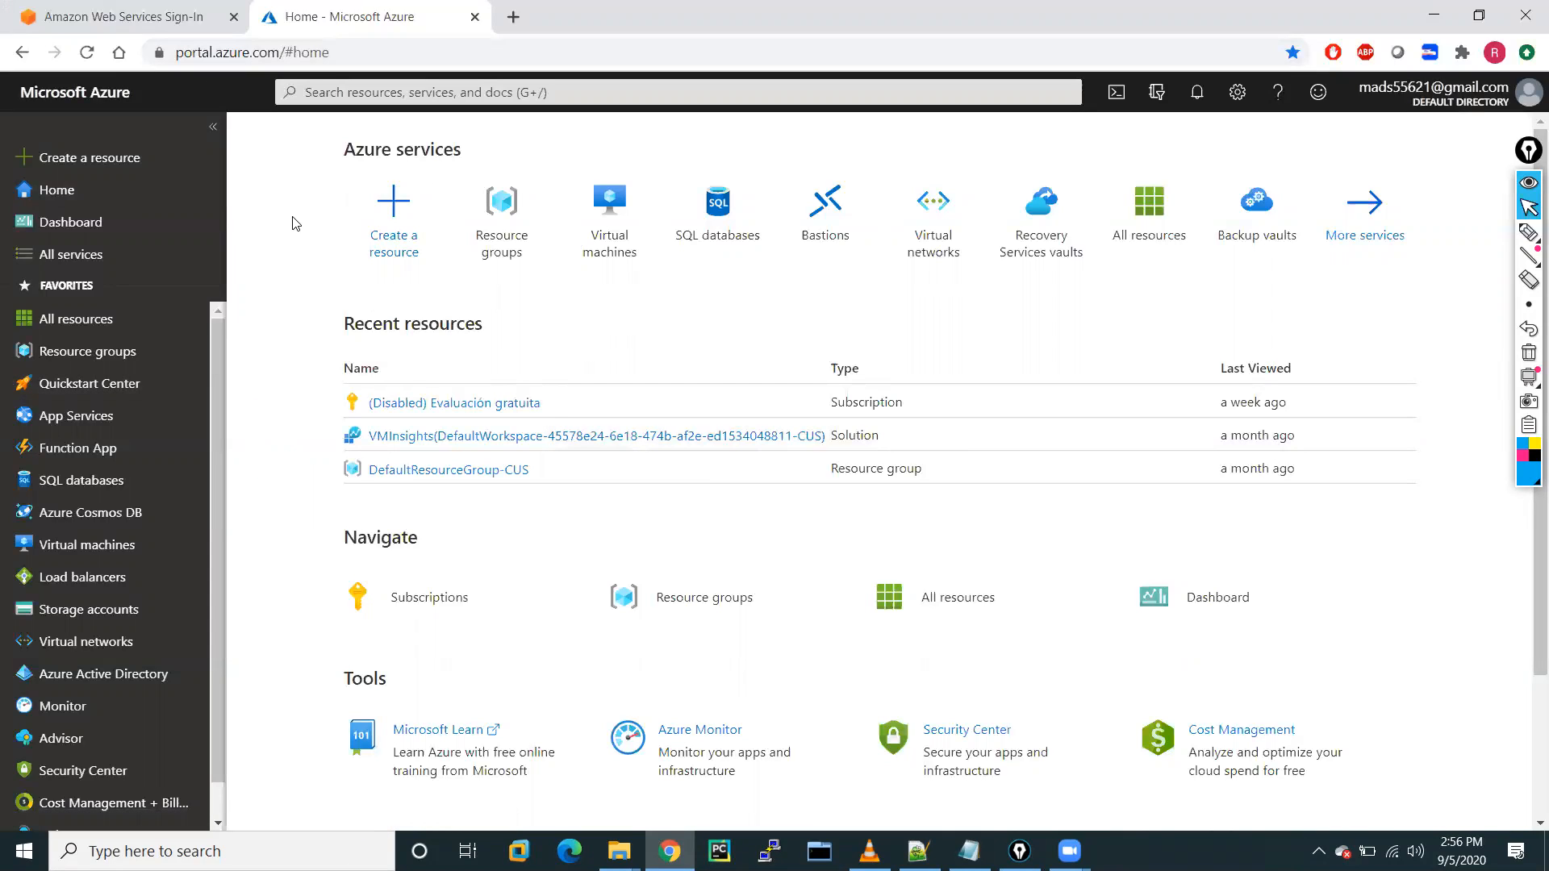
left_click(53, 262)
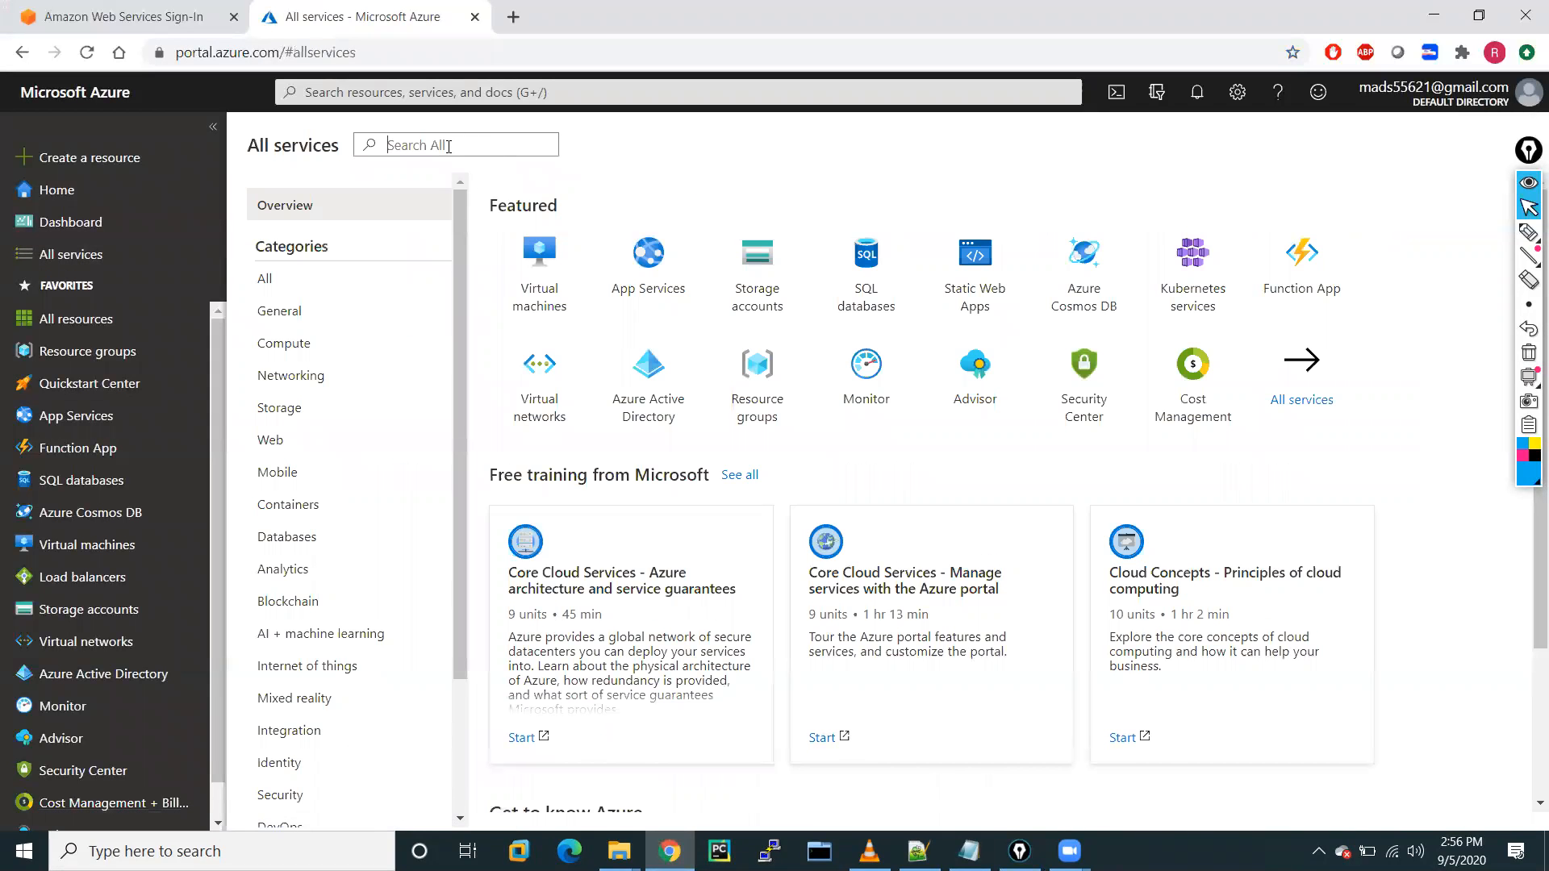
type("vir")
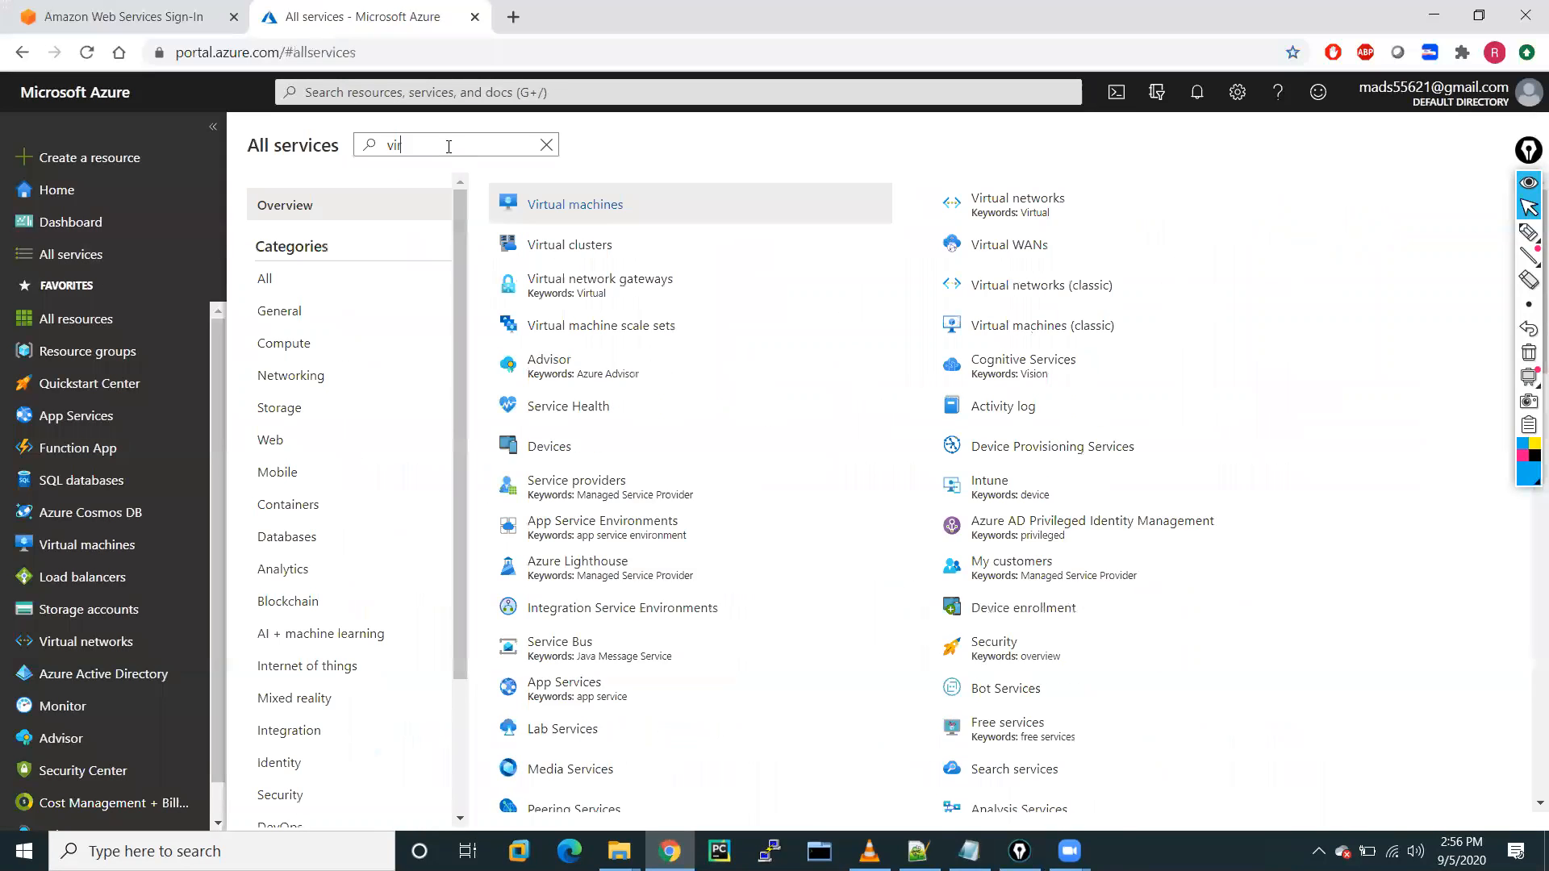
type("tual")
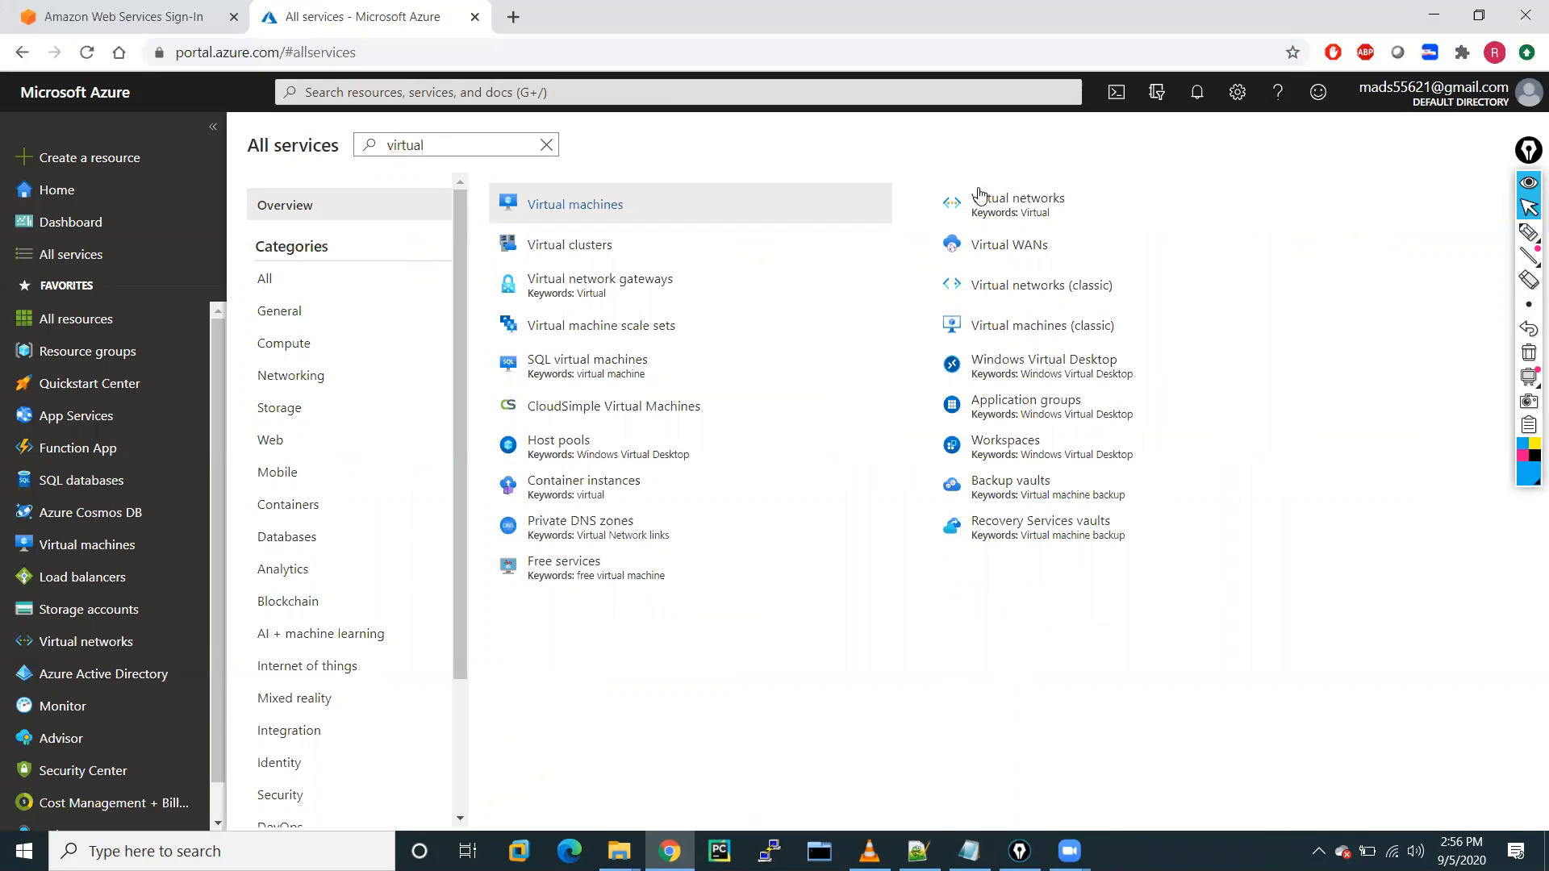
left_click(1022, 210)
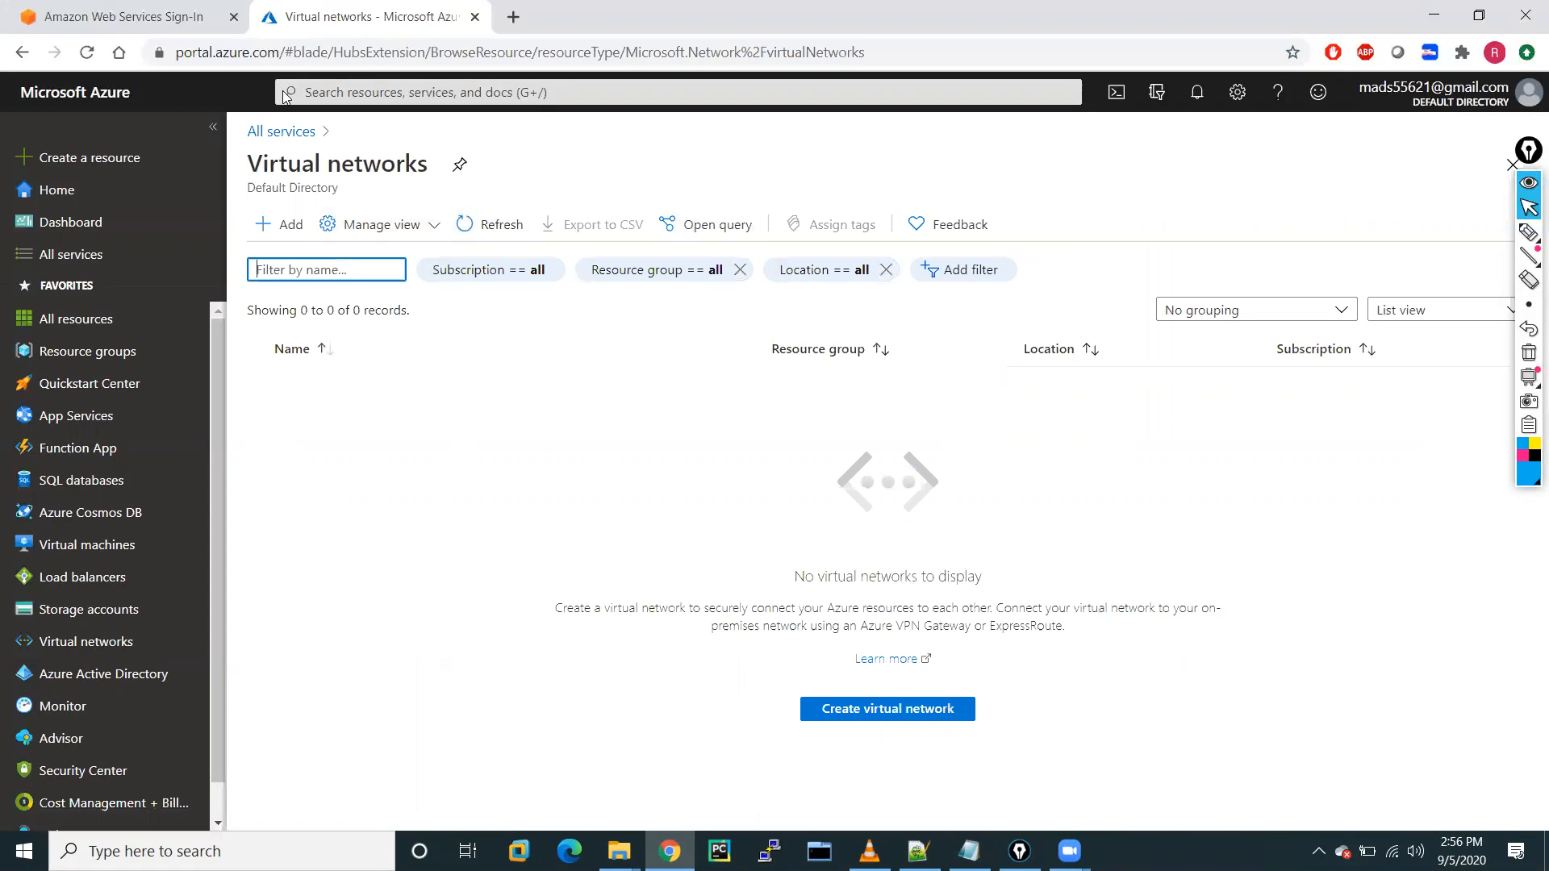
left_click(310, 89)
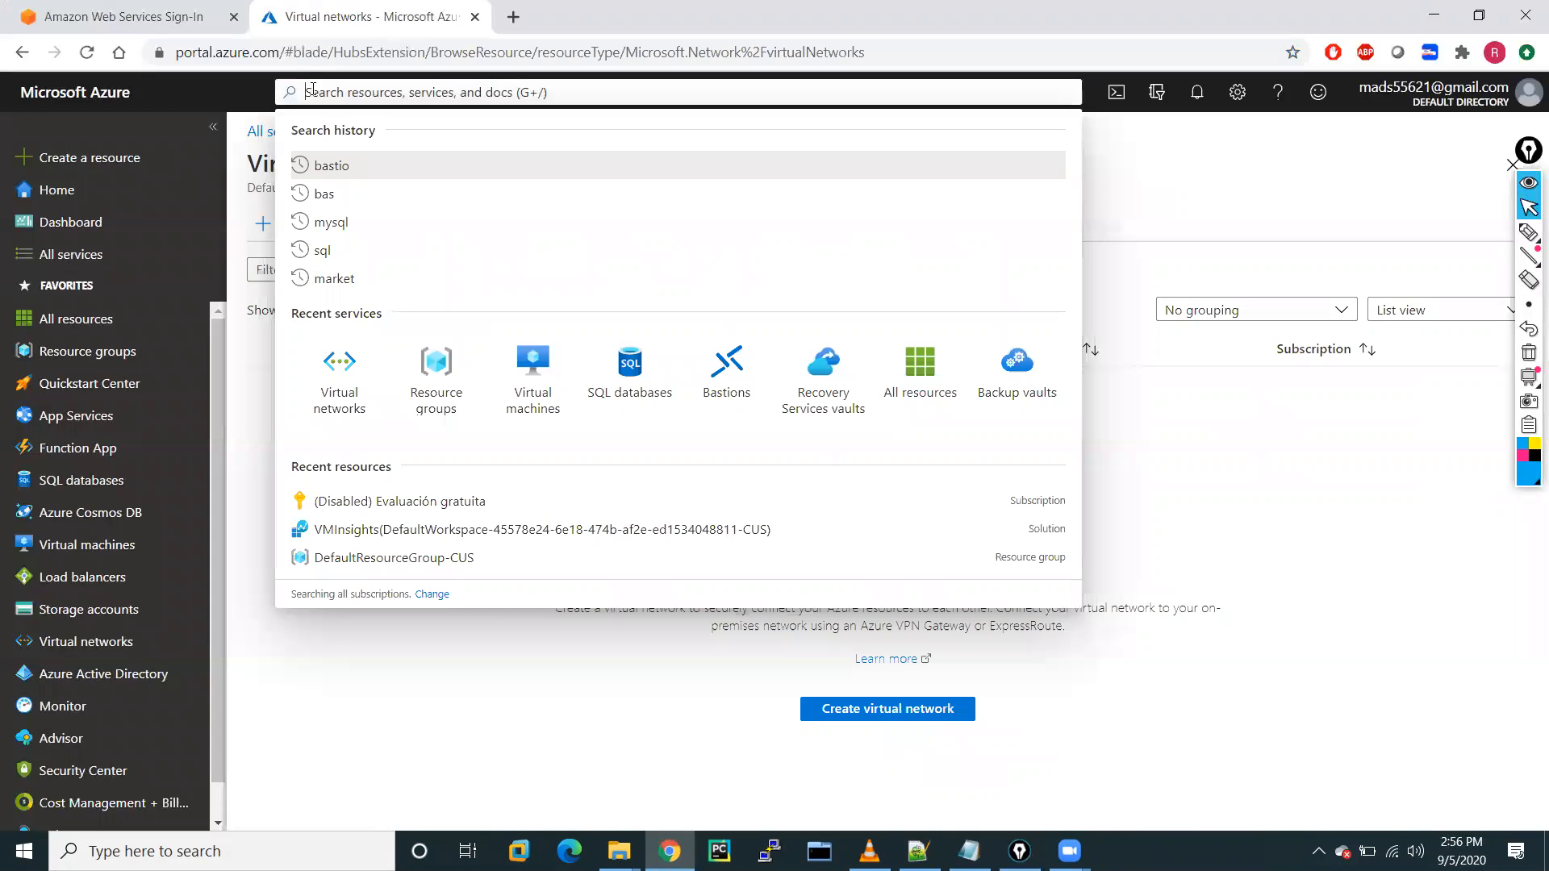
type("vi")
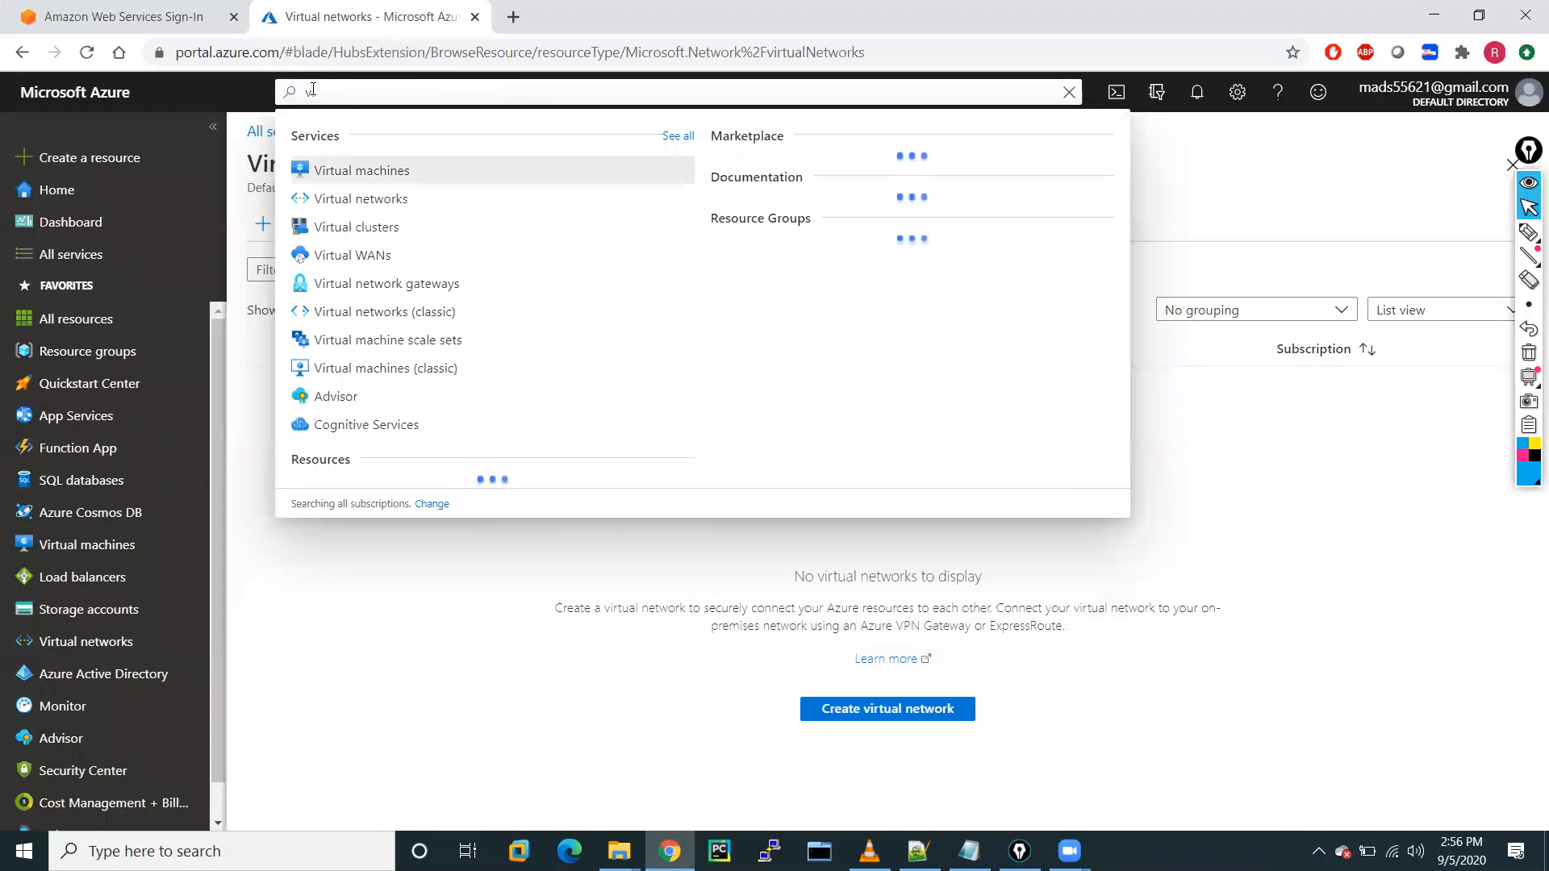
type("r")
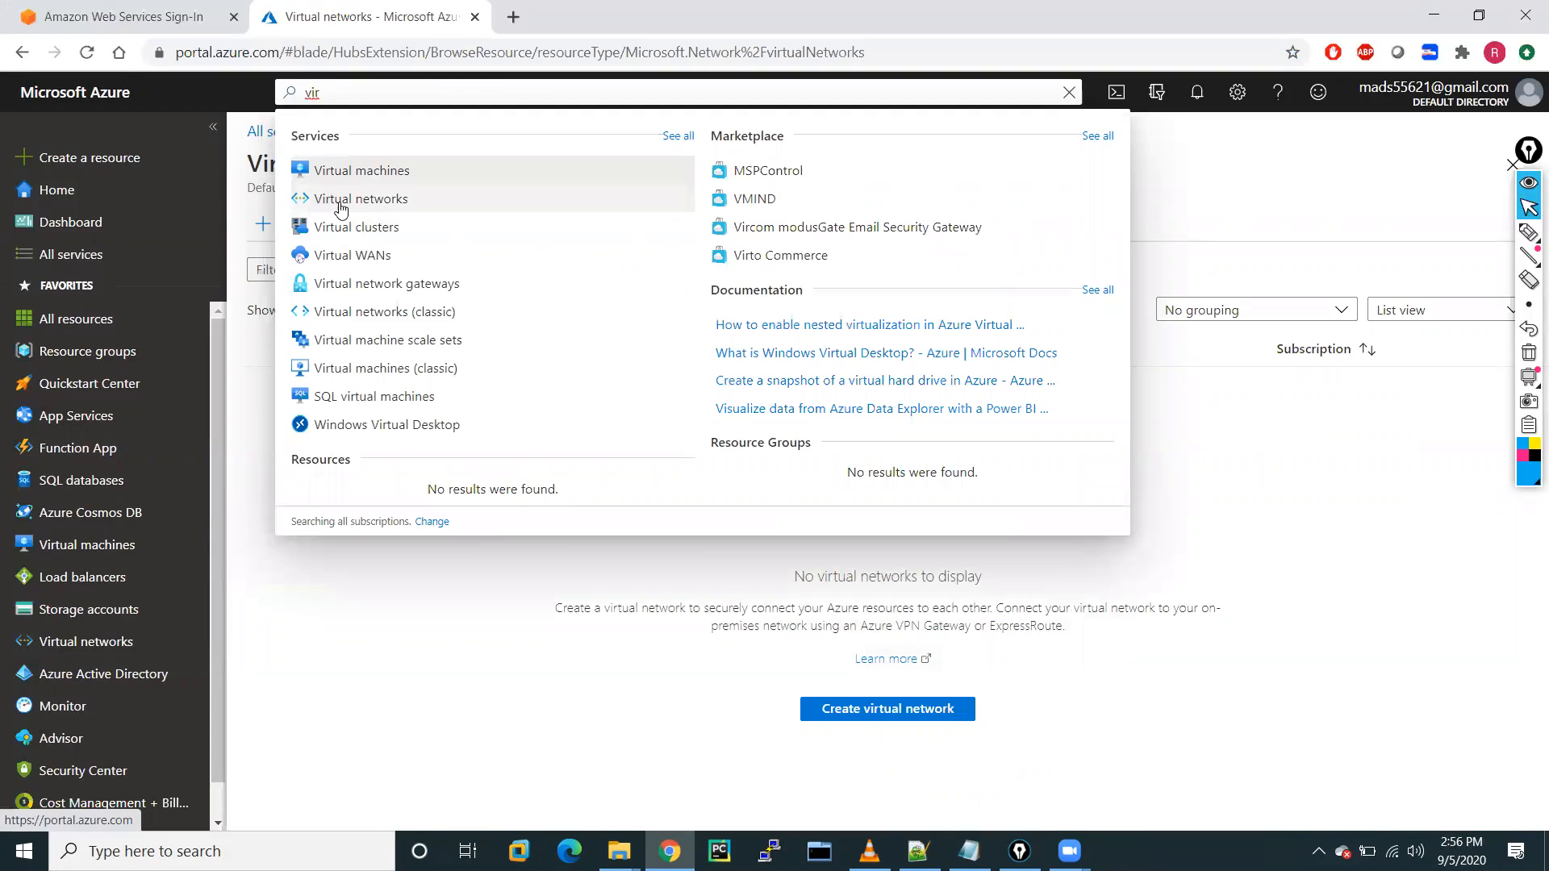
left_click(337, 202)
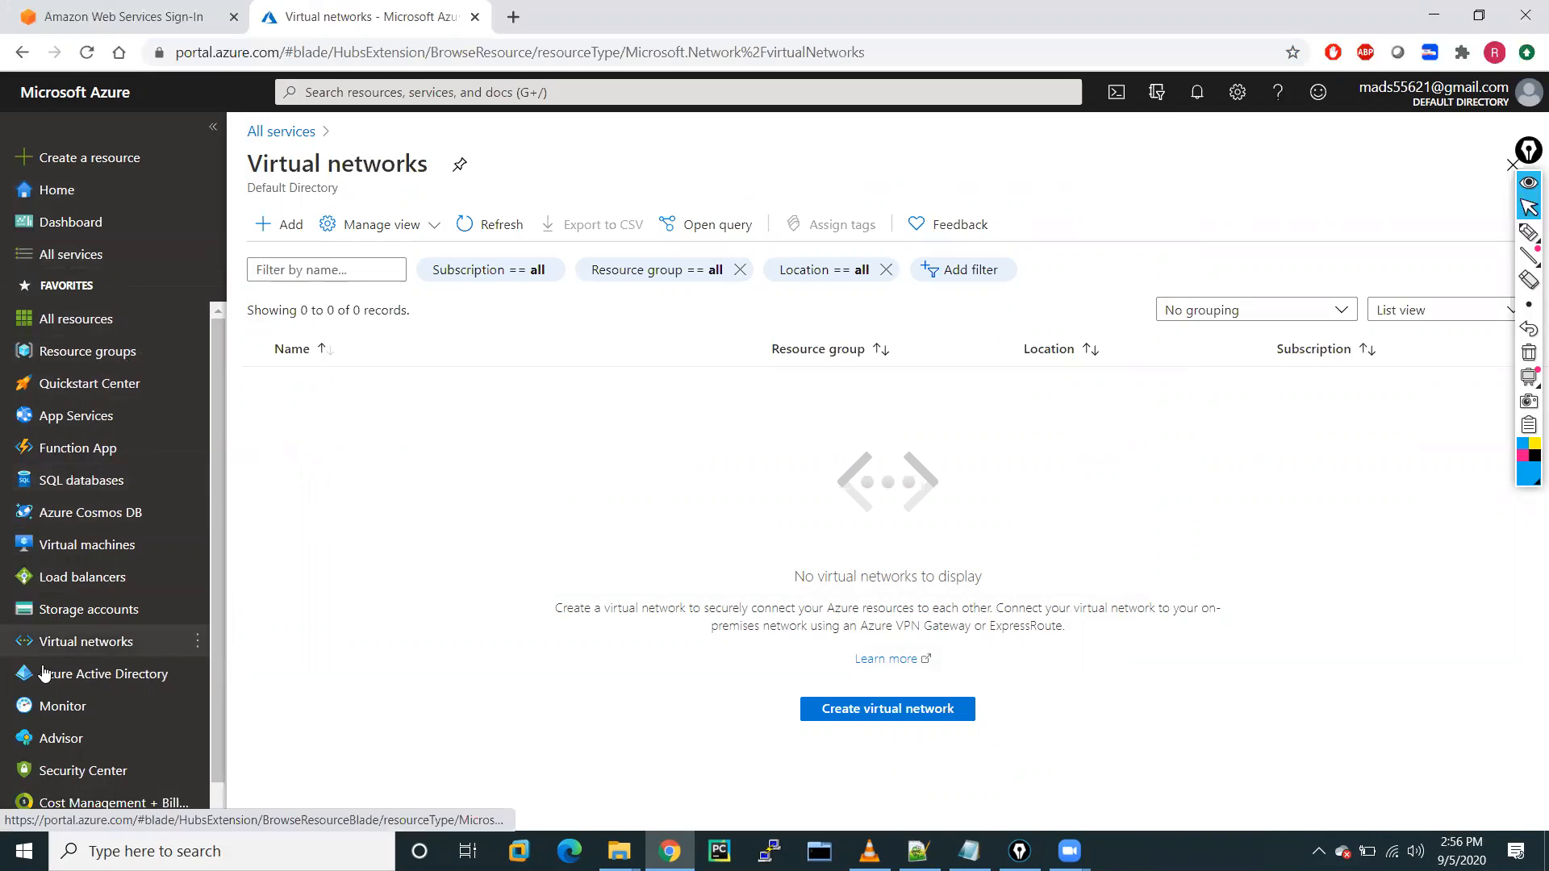
left_click(72, 537)
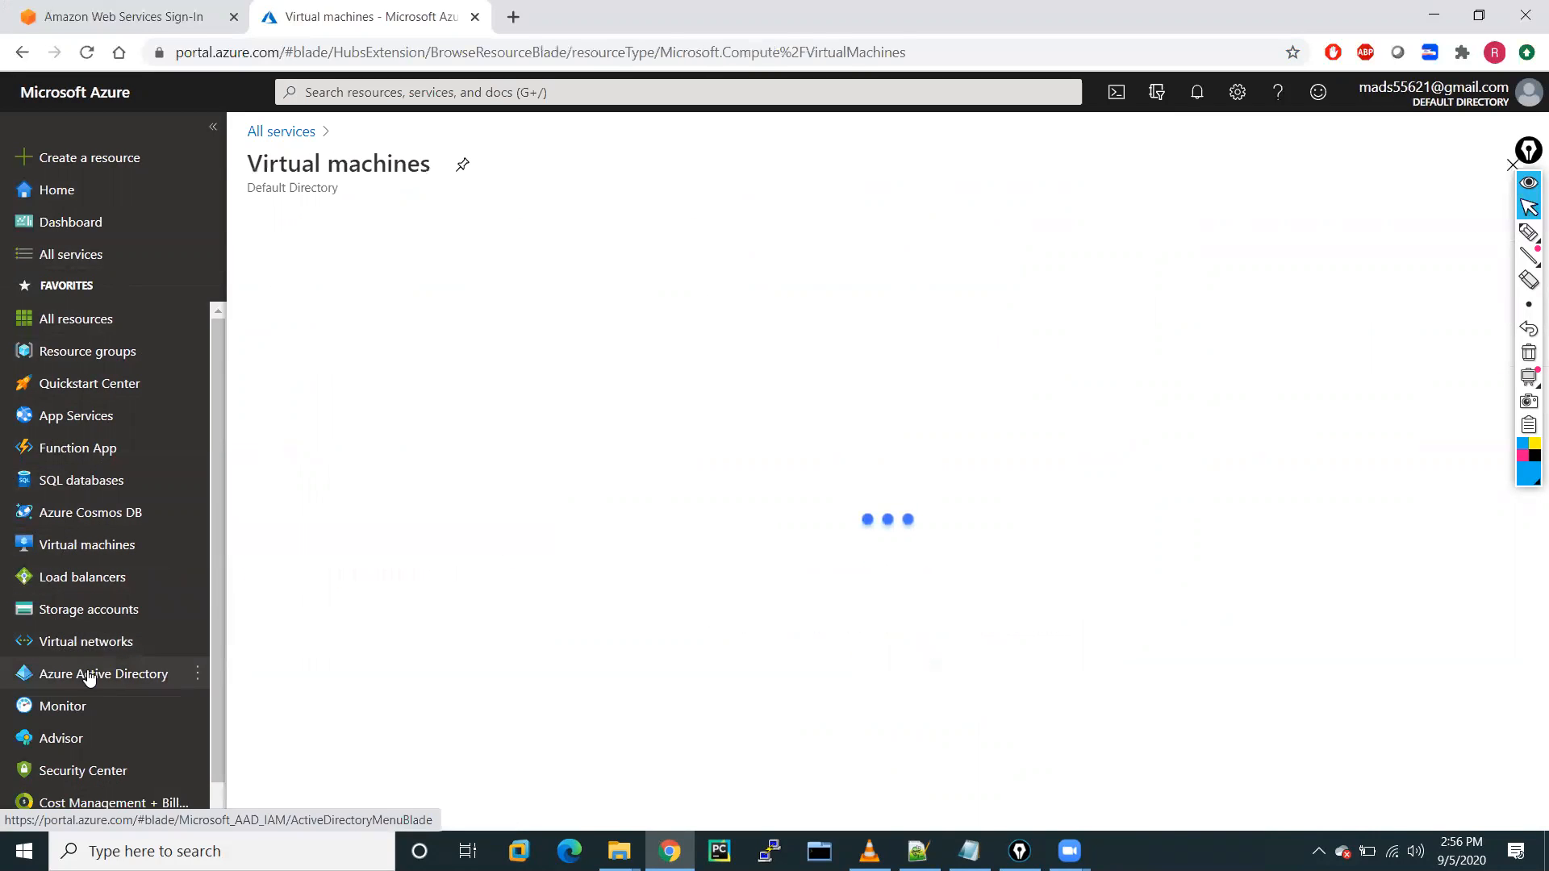
left_click(63, 645)
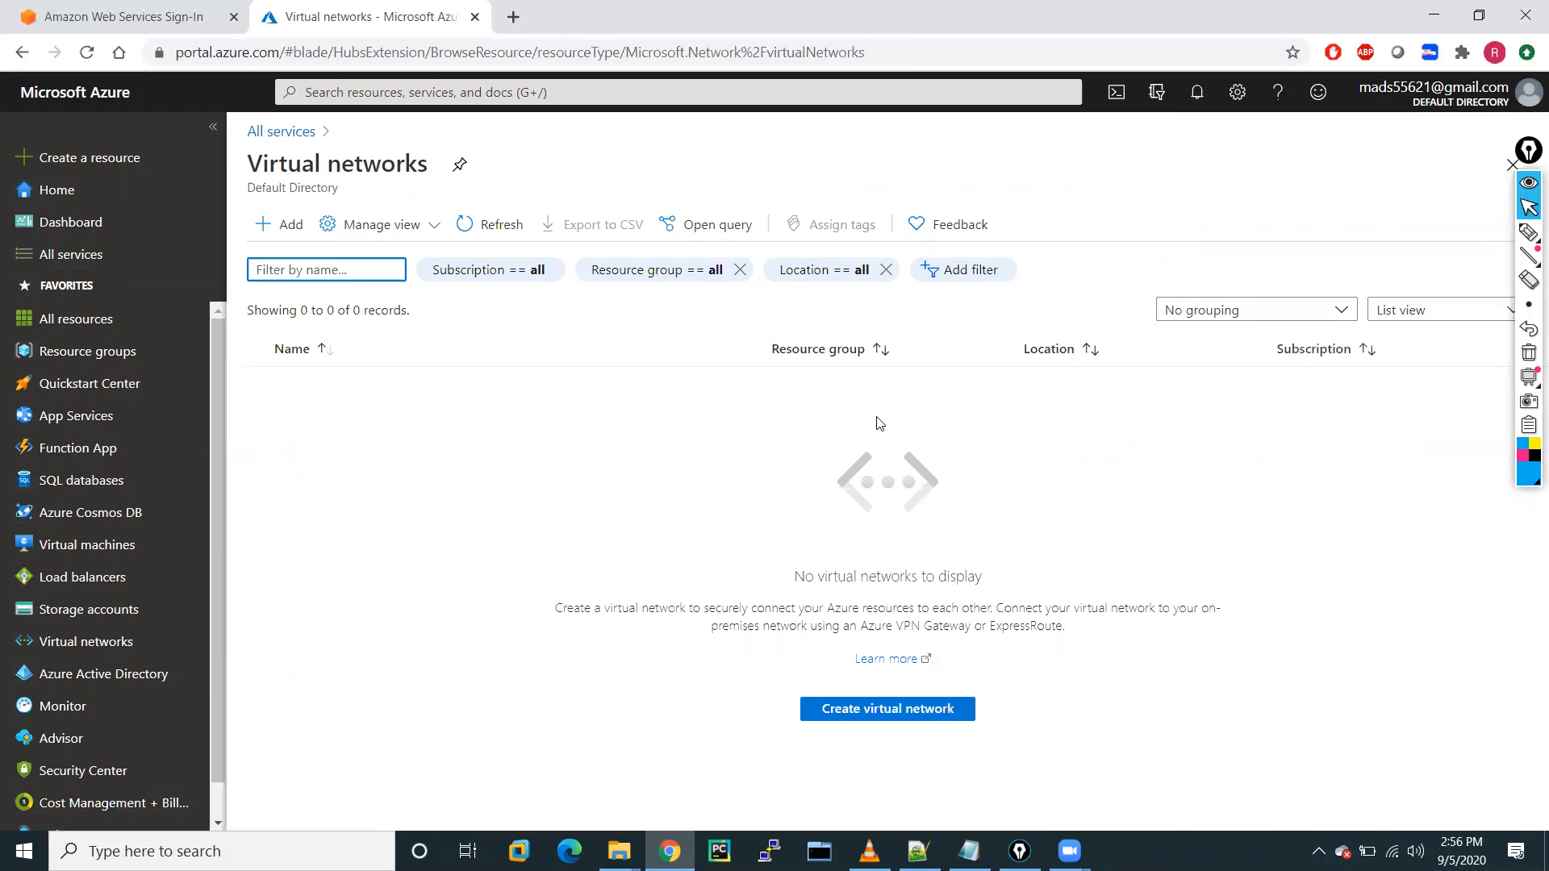
left_click(1527, 232)
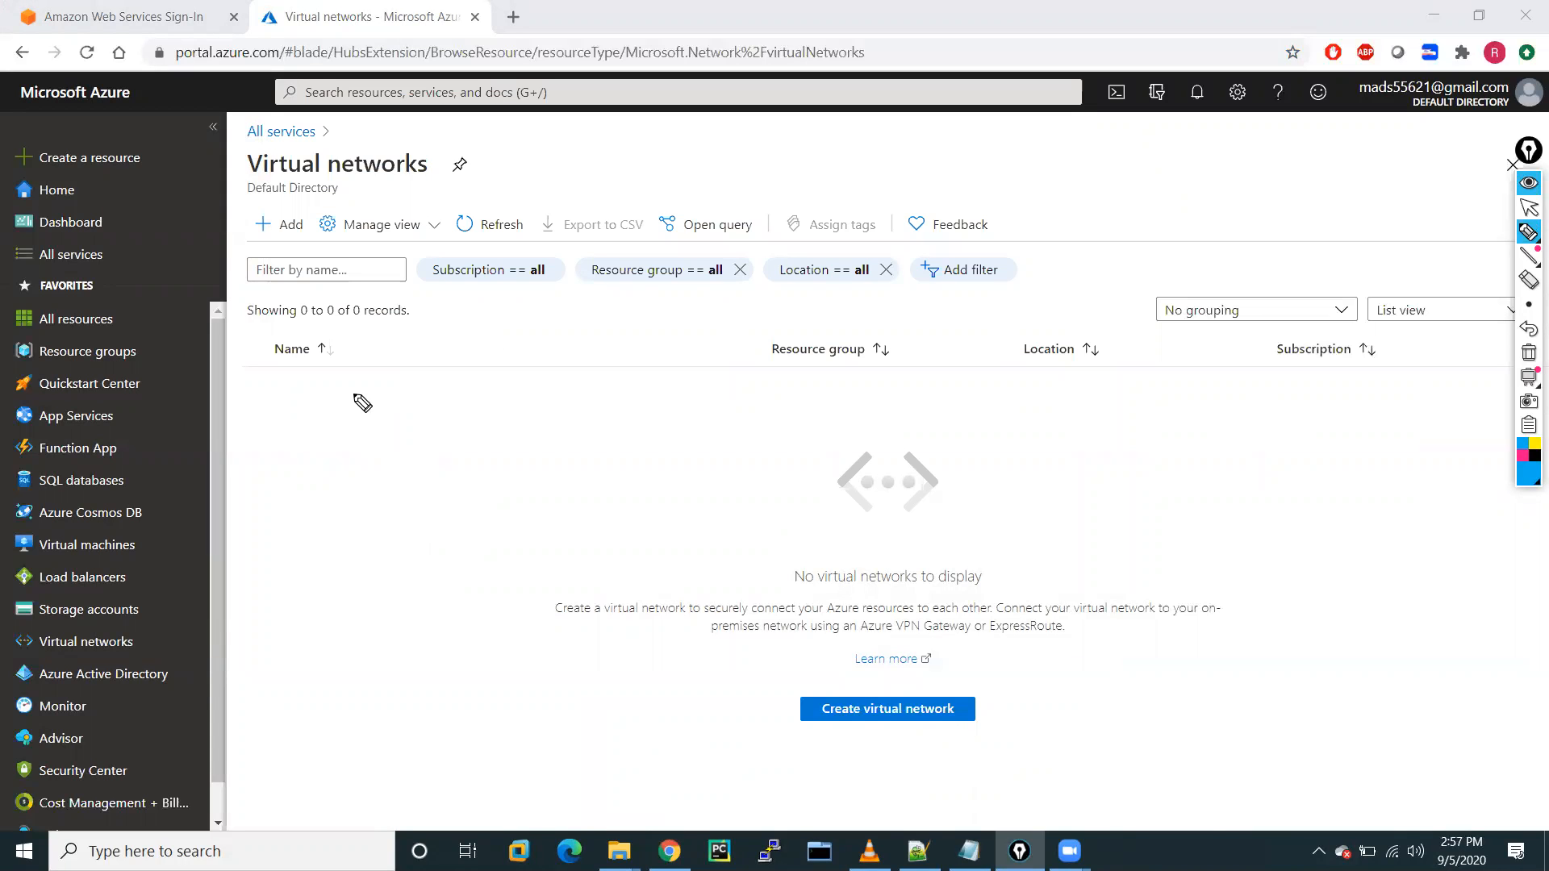
mouse_move(360, 384)
left_mouse_down()
mouse_move(432, 414)
mouse_move(460, 384)
mouse_move(501, 387)
left_mouse_up()
mouse_move(475, 333)
left_mouse_down()
mouse_move(443, 478)
mouse_move(481, 340)
left_mouse_up()
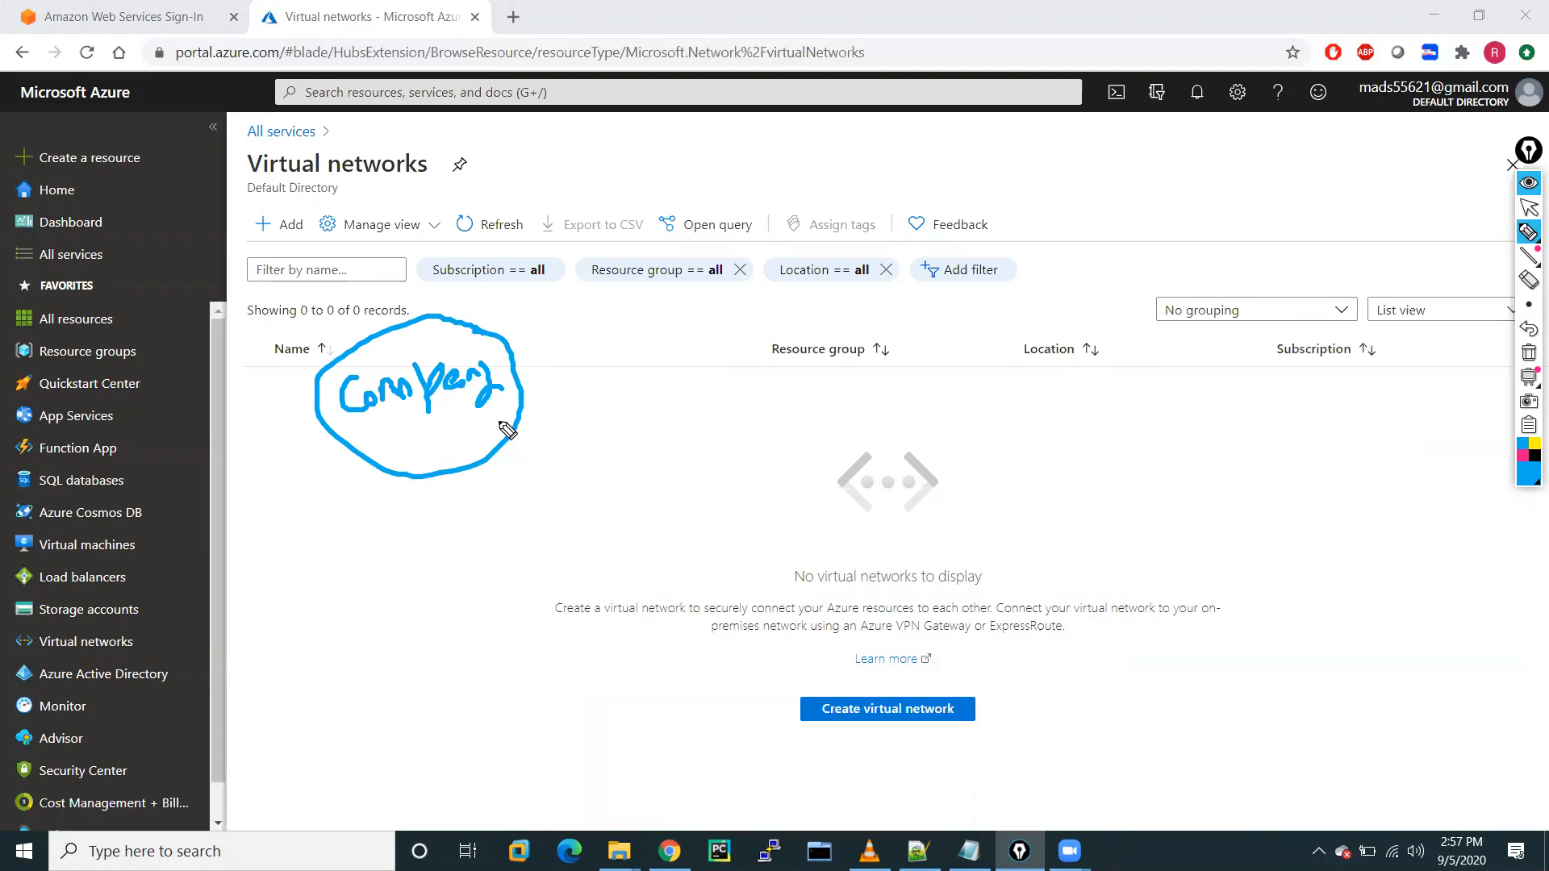
mouse_move(483, 420)
left_mouse_down()
mouse_move(594, 418)
mouse_move(598, 457)
left_mouse_up()
left_click_drag(657, 410, 754, 416)
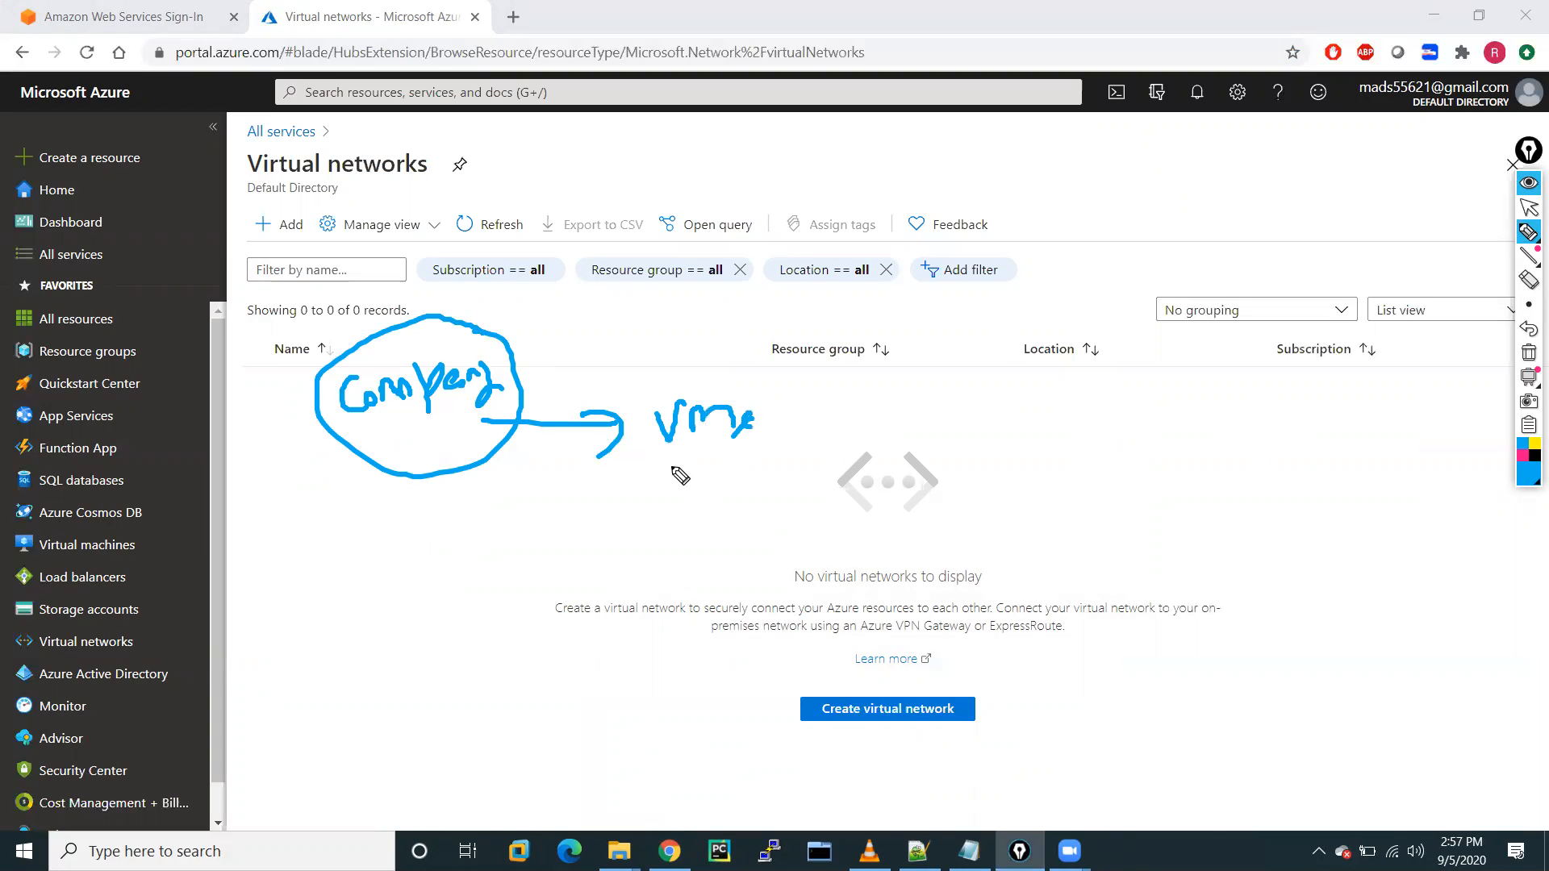
mouse_move(659, 468)
left_mouse_down()
mouse_move(747, 495)
mouse_move(786, 474)
mouse_move(764, 501)
left_mouse_up()
mouse_move(694, 540)
left_mouse_down()
mouse_move(807, 524)
mouse_move(790, 545)
left_mouse_up()
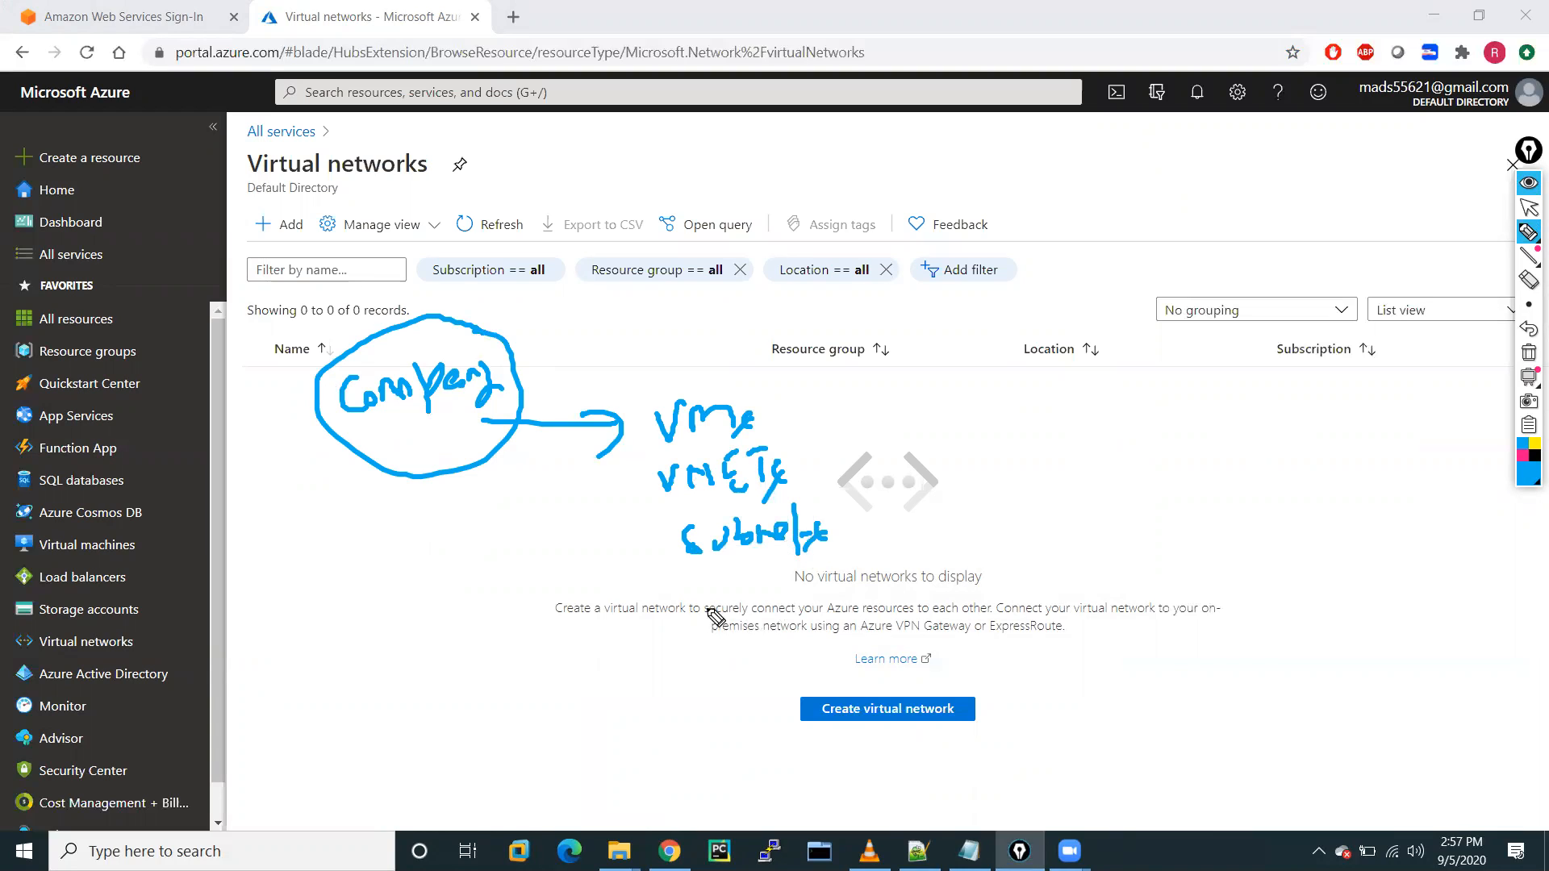
mouse_move(704, 599)
left_mouse_down()
mouse_move(708, 617)
mouse_move(750, 601)
mouse_move(752, 580)
mouse_move(756, 626)
left_mouse_up()
mouse_move(728, 687)
left_mouse_down()
mouse_move(736, 663)
mouse_move(754, 686)
mouse_move(810, 663)
mouse_move(775, 682)
left_mouse_up()
mouse_move(708, 343)
left_mouse_down()
mouse_move(676, 386)
mouse_move(742, 700)
mouse_move(679, 325)
left_mouse_up()
left_click_drag(967, 547, 1053, 573)
mouse_move(827, 416)
left_mouse_down()
mouse_move(936, 415)
mouse_move(960, 431)
left_mouse_up()
left_click_drag(844, 460, 976, 454)
mouse_move(935, 393)
left_mouse_down()
mouse_move(991, 436)
mouse_move(970, 464)
left_mouse_up()
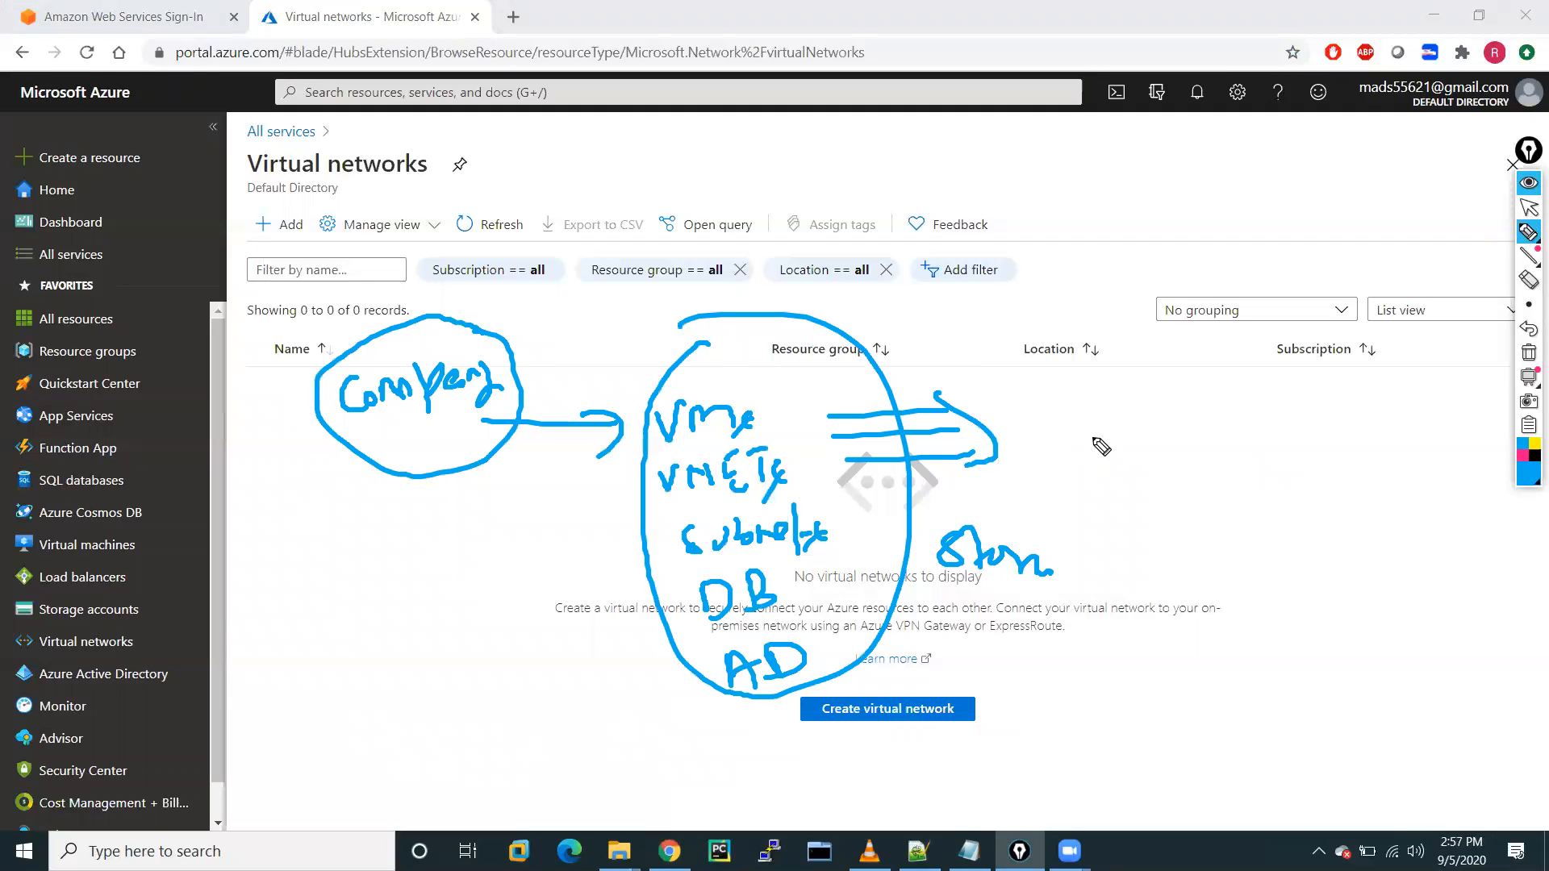
mouse_move(1054, 386)
left_mouse_down()
mouse_move(1057, 448)
mouse_move(1203, 401)
mouse_move(1227, 414)
left_mouse_up()
mouse_move(1168, 474)
left_mouse_down()
mouse_move(1185, 502)
mouse_move(1268, 469)
mouse_move(1248, 505)
left_mouse_up()
left_click_drag(1197, 375, 1263, 582)
left_click_drag(1315, 494, 1199, 388)
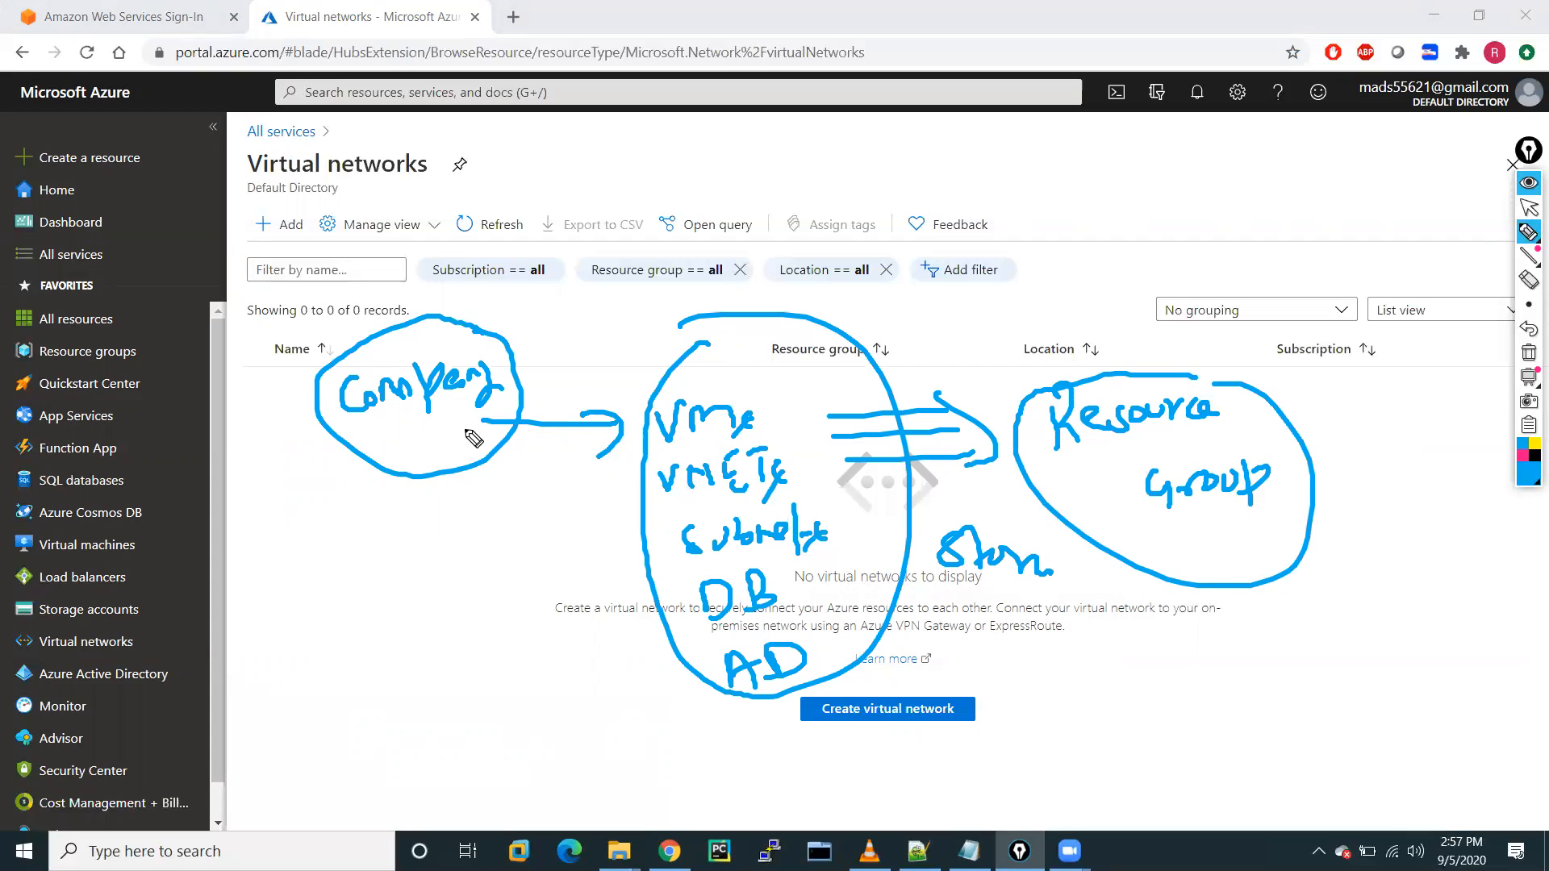
left_click(1529, 352)
left_click(1529, 207)
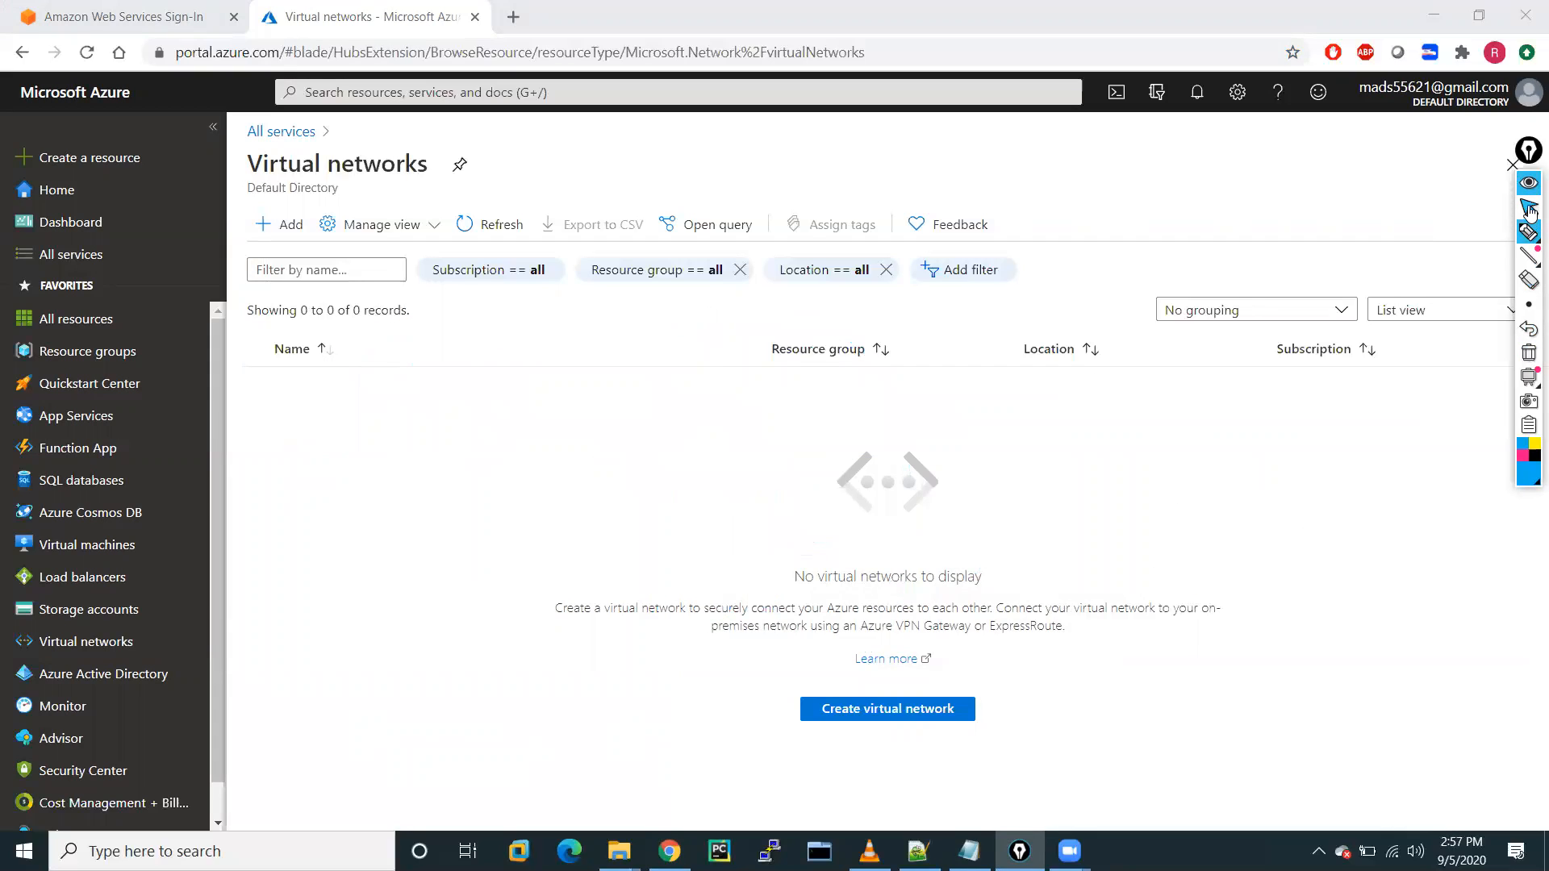
Leave Virtual networks for the Resource groups list and start adding a new resource group.
left_click(880, 715)
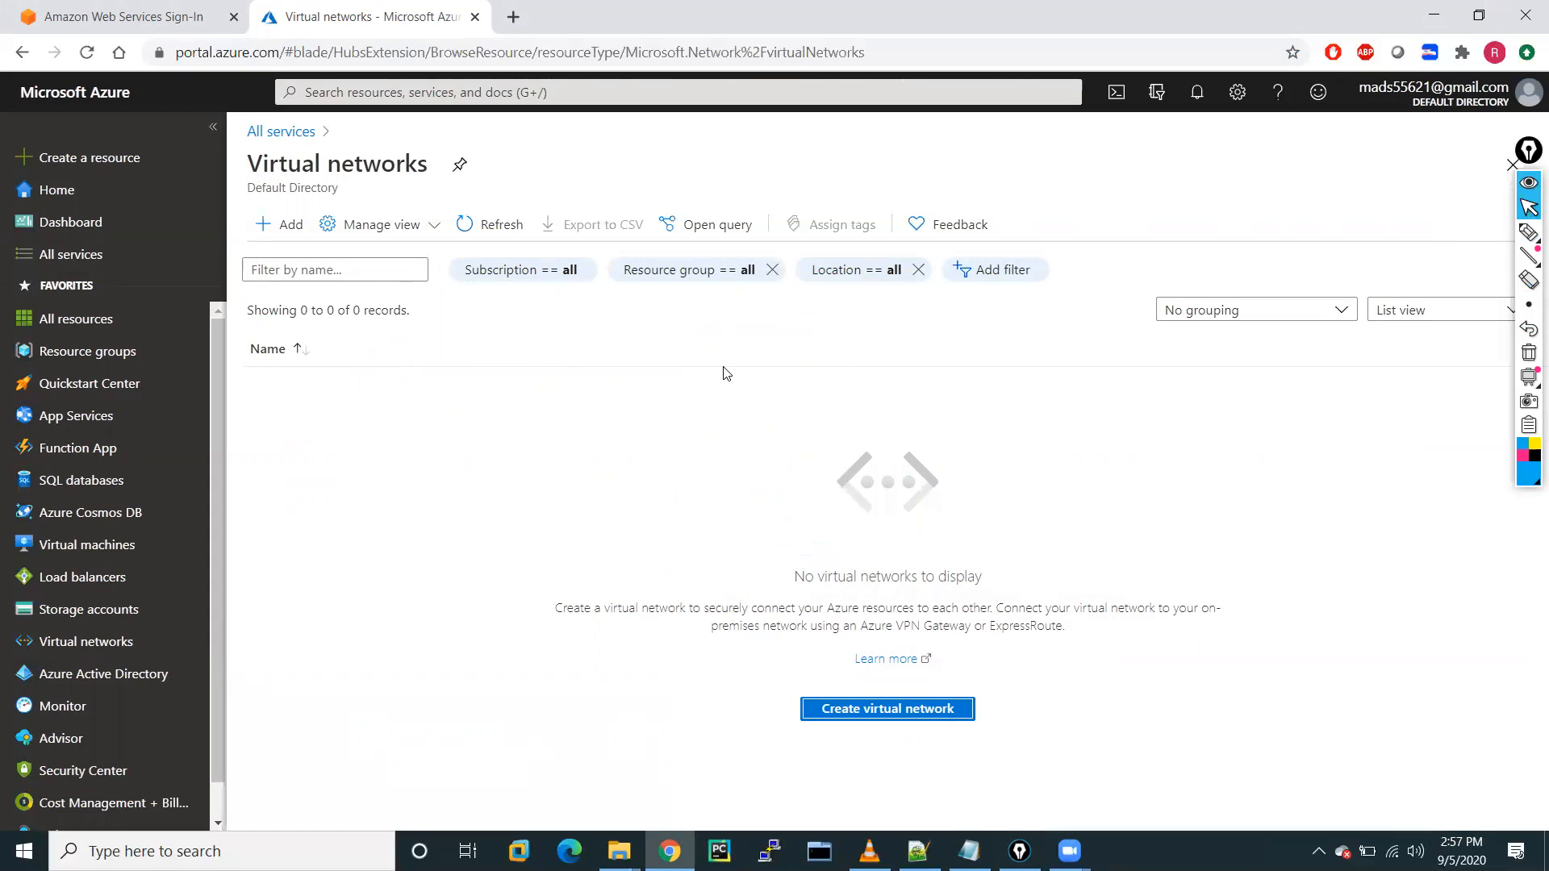
key("Return")
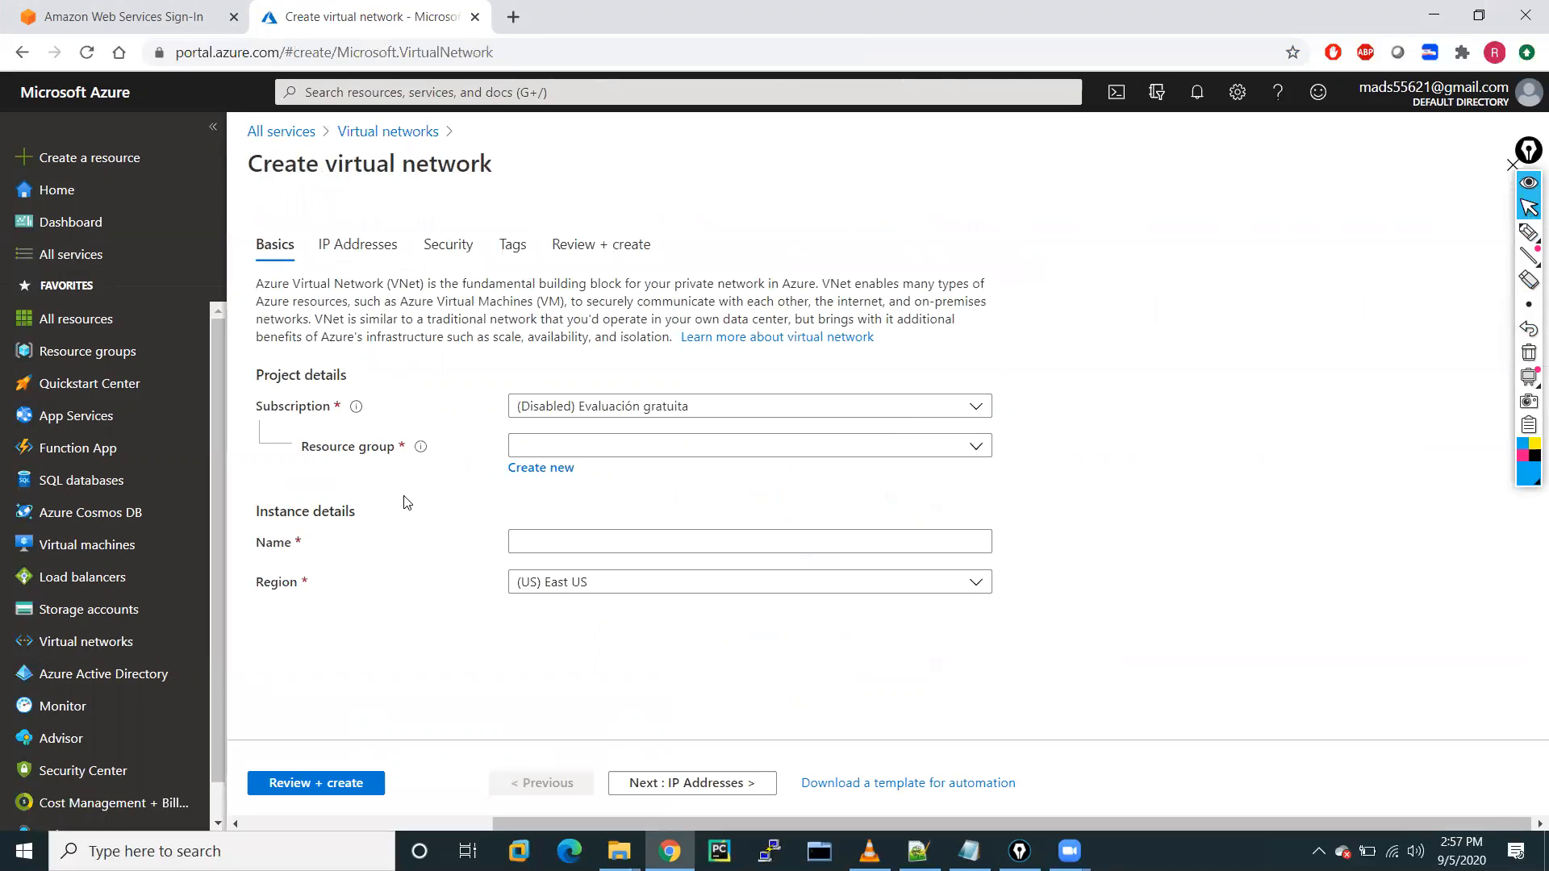
left_click(83, 353)
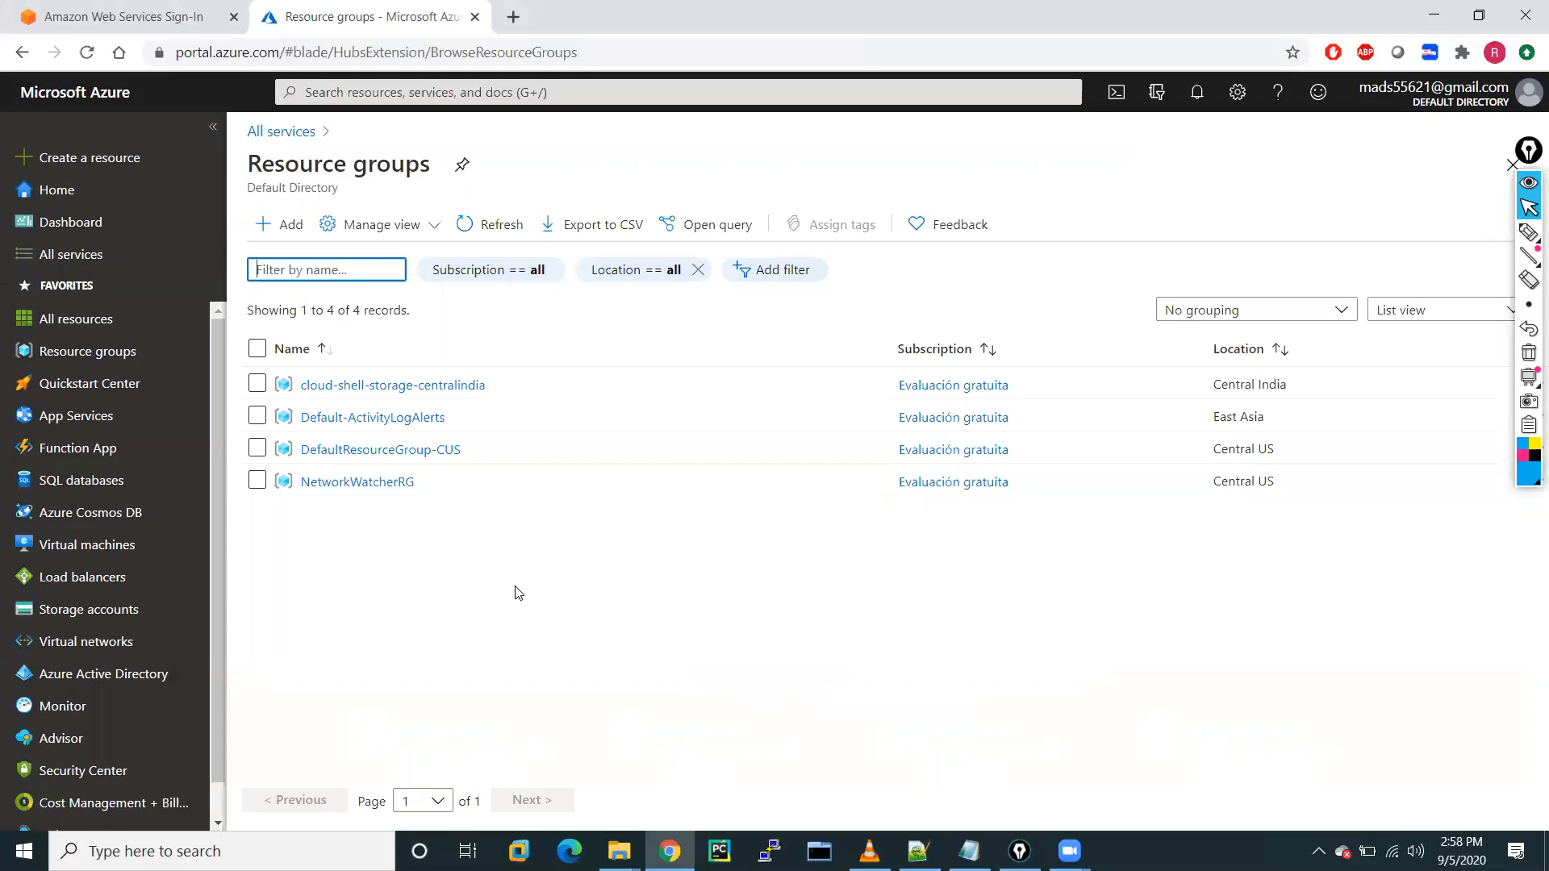
left_click(284, 233)
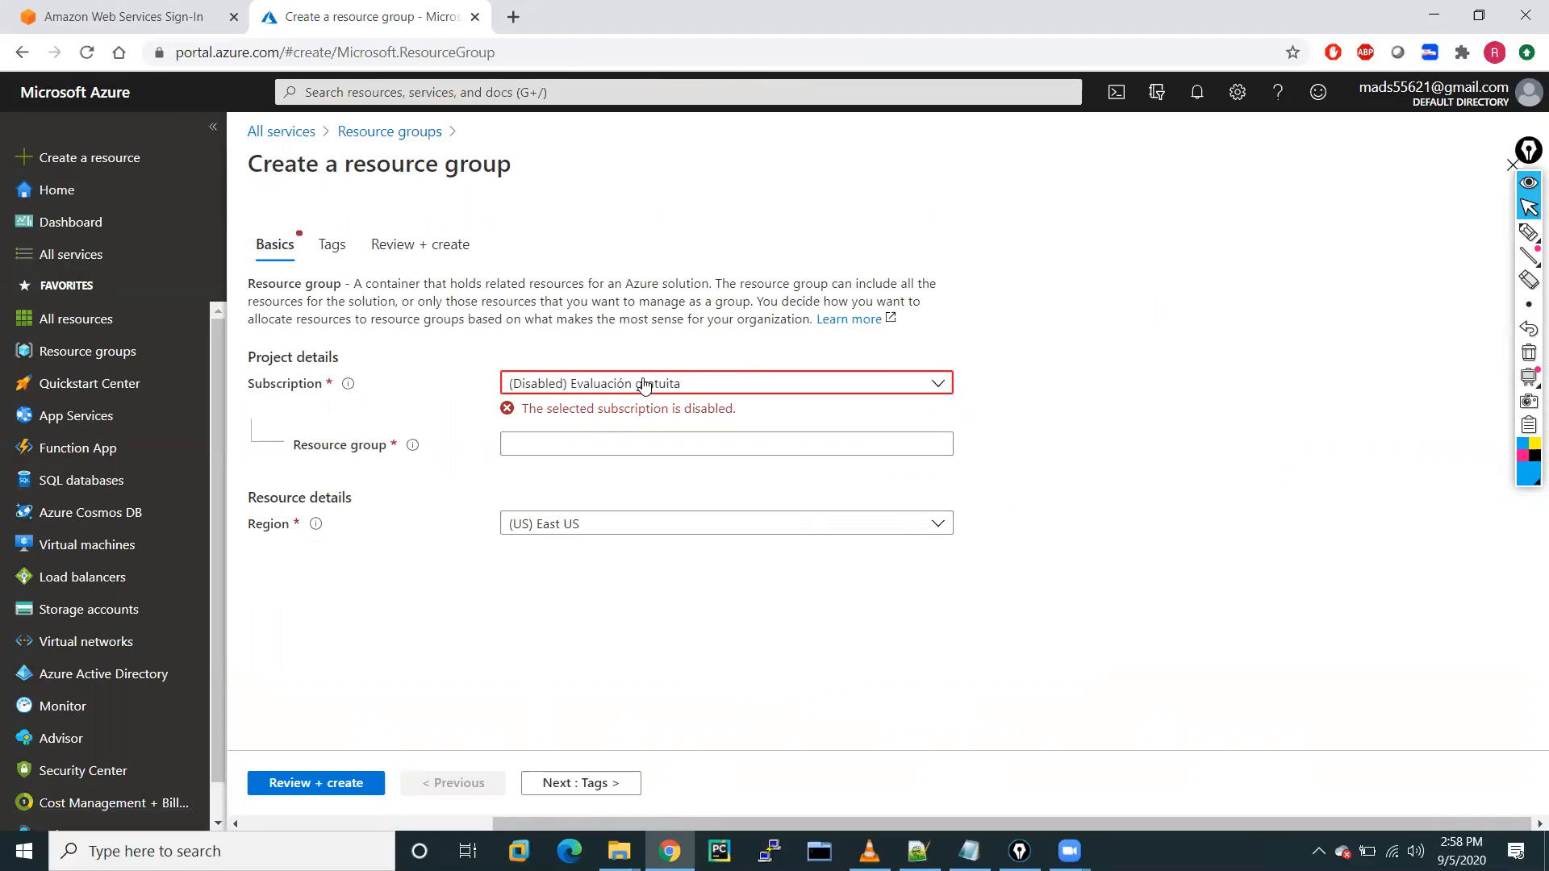
Name the resource group RG-A in (US) East US and run Review + create.
left_click(586, 388)
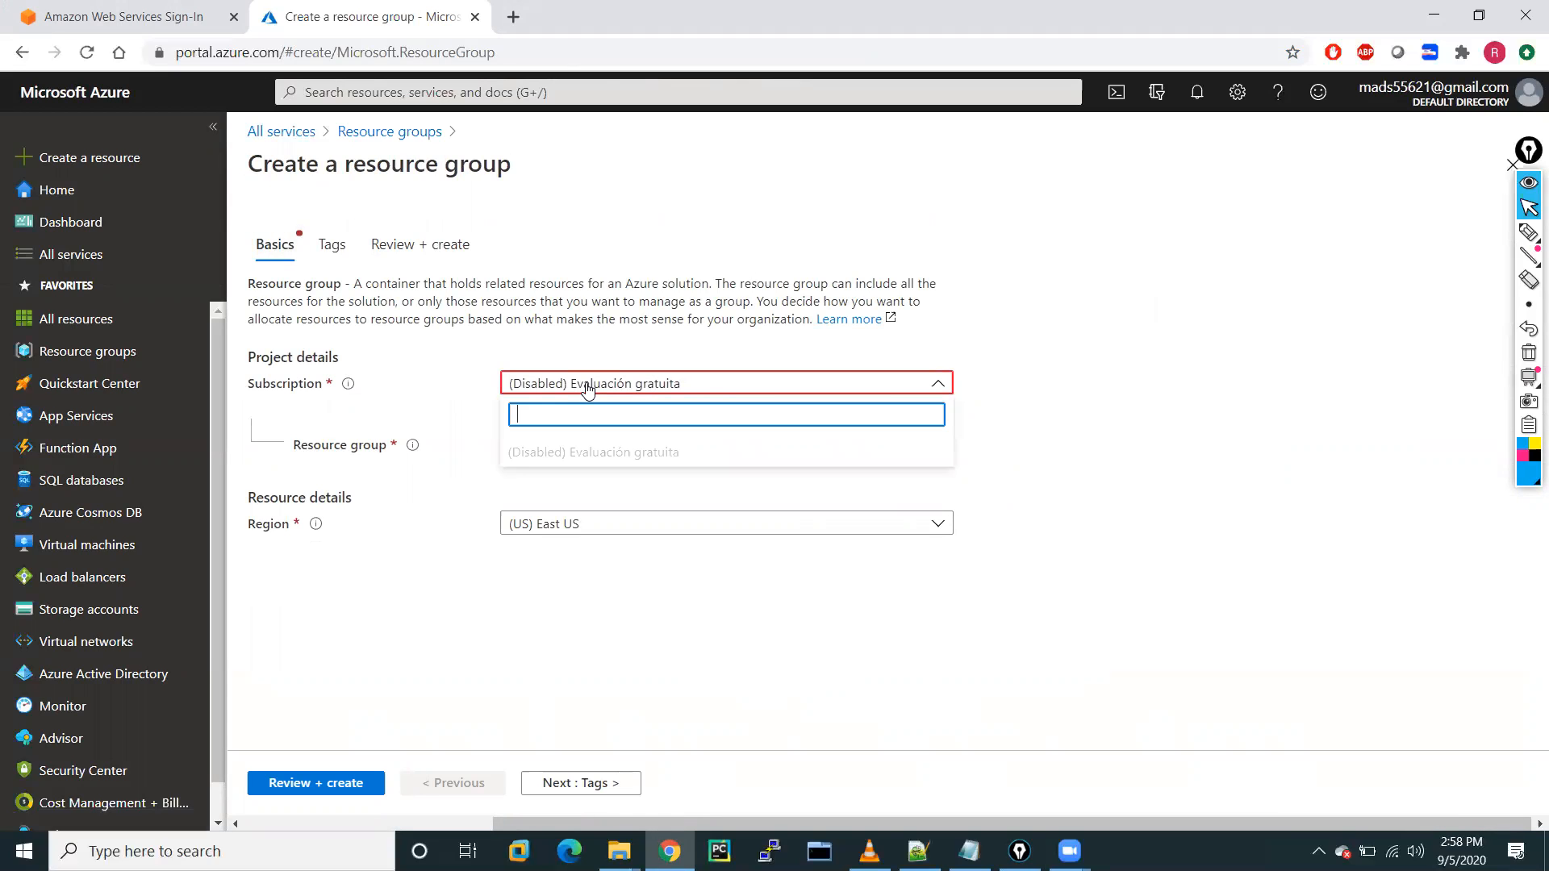
left_click(560, 449)
left_click(534, 442)
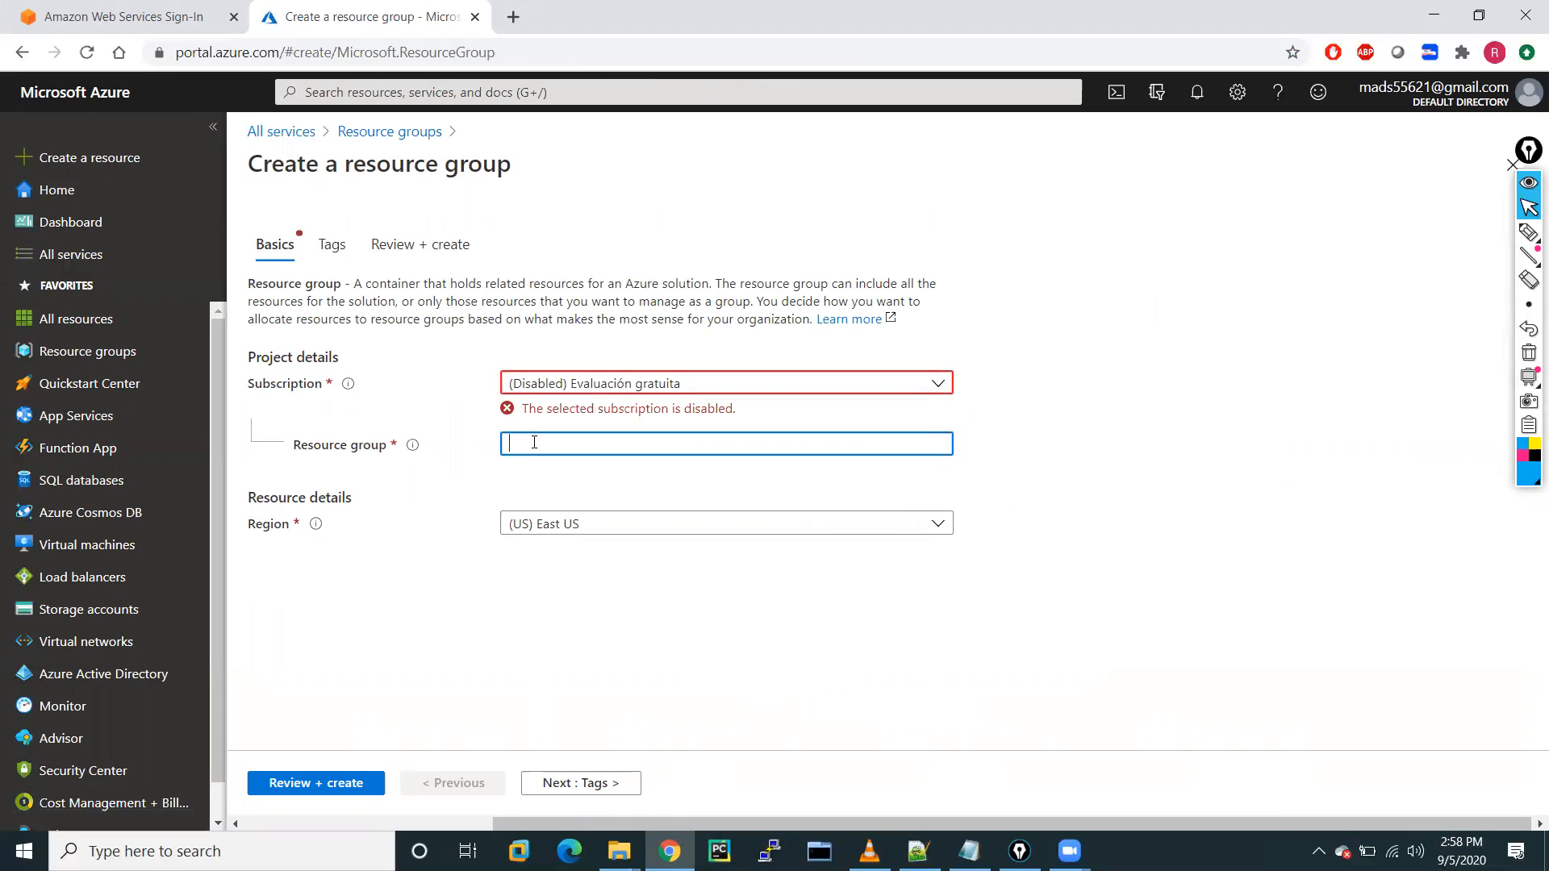
type("RG")
type("-1")
left_click(596, 523)
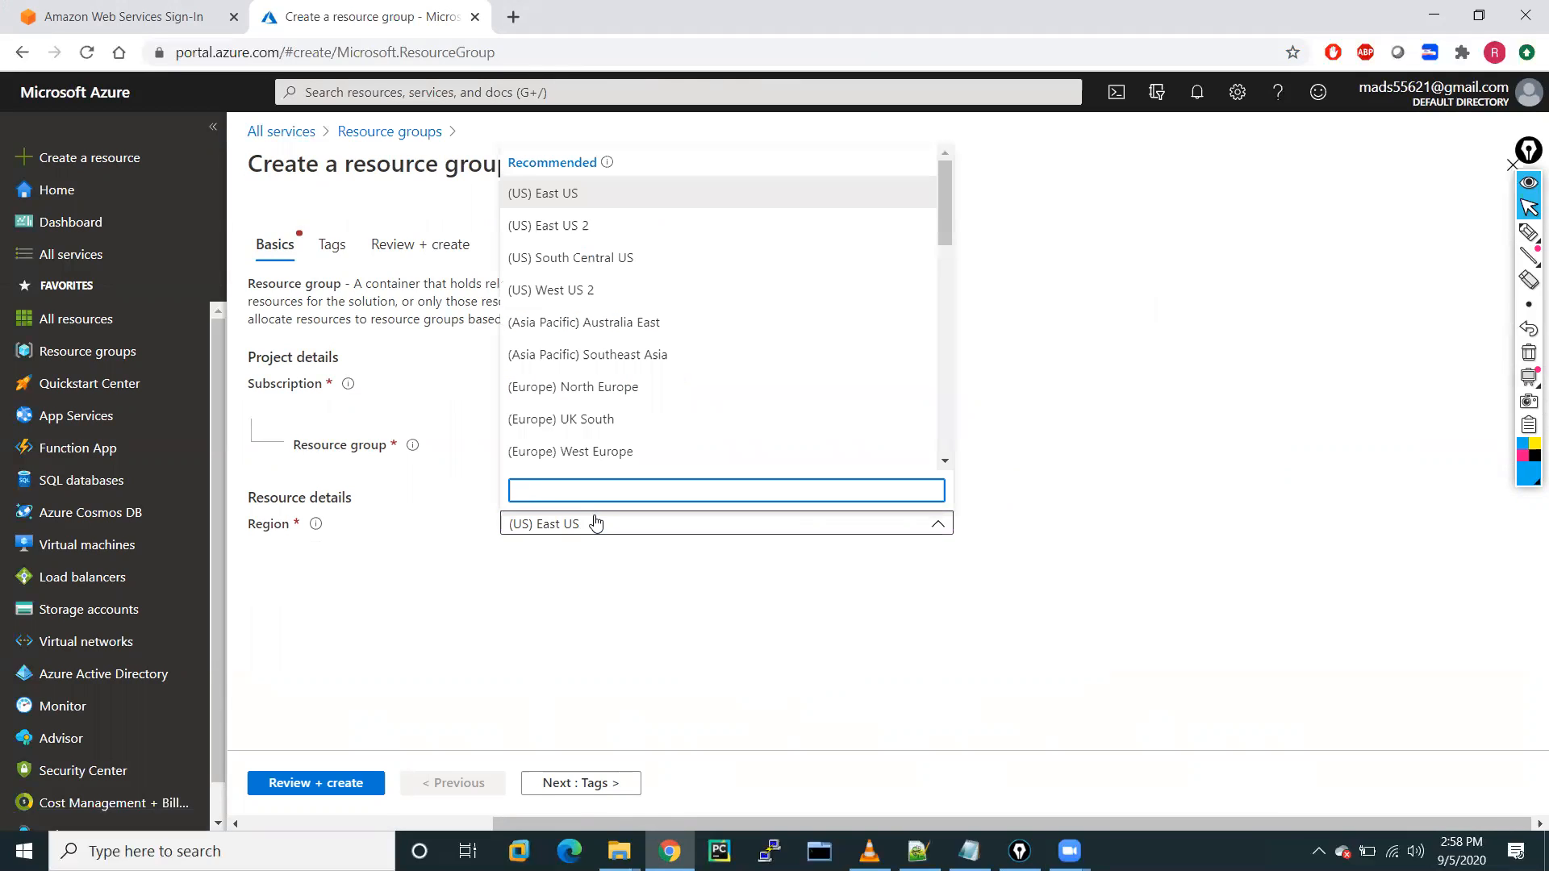
left_click(554, 202)
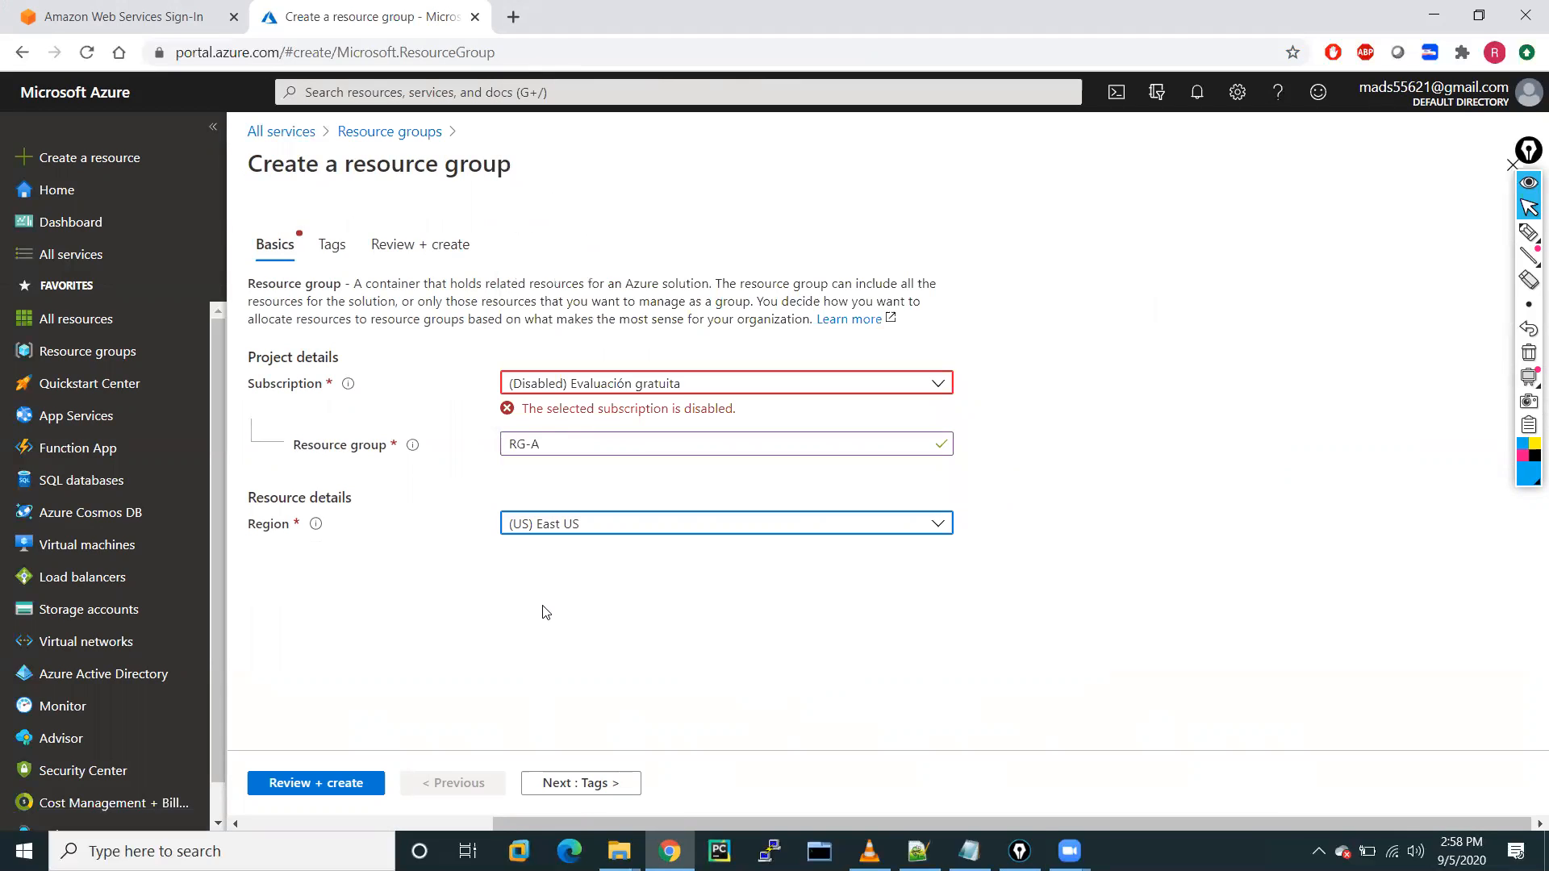
left_click(313, 791)
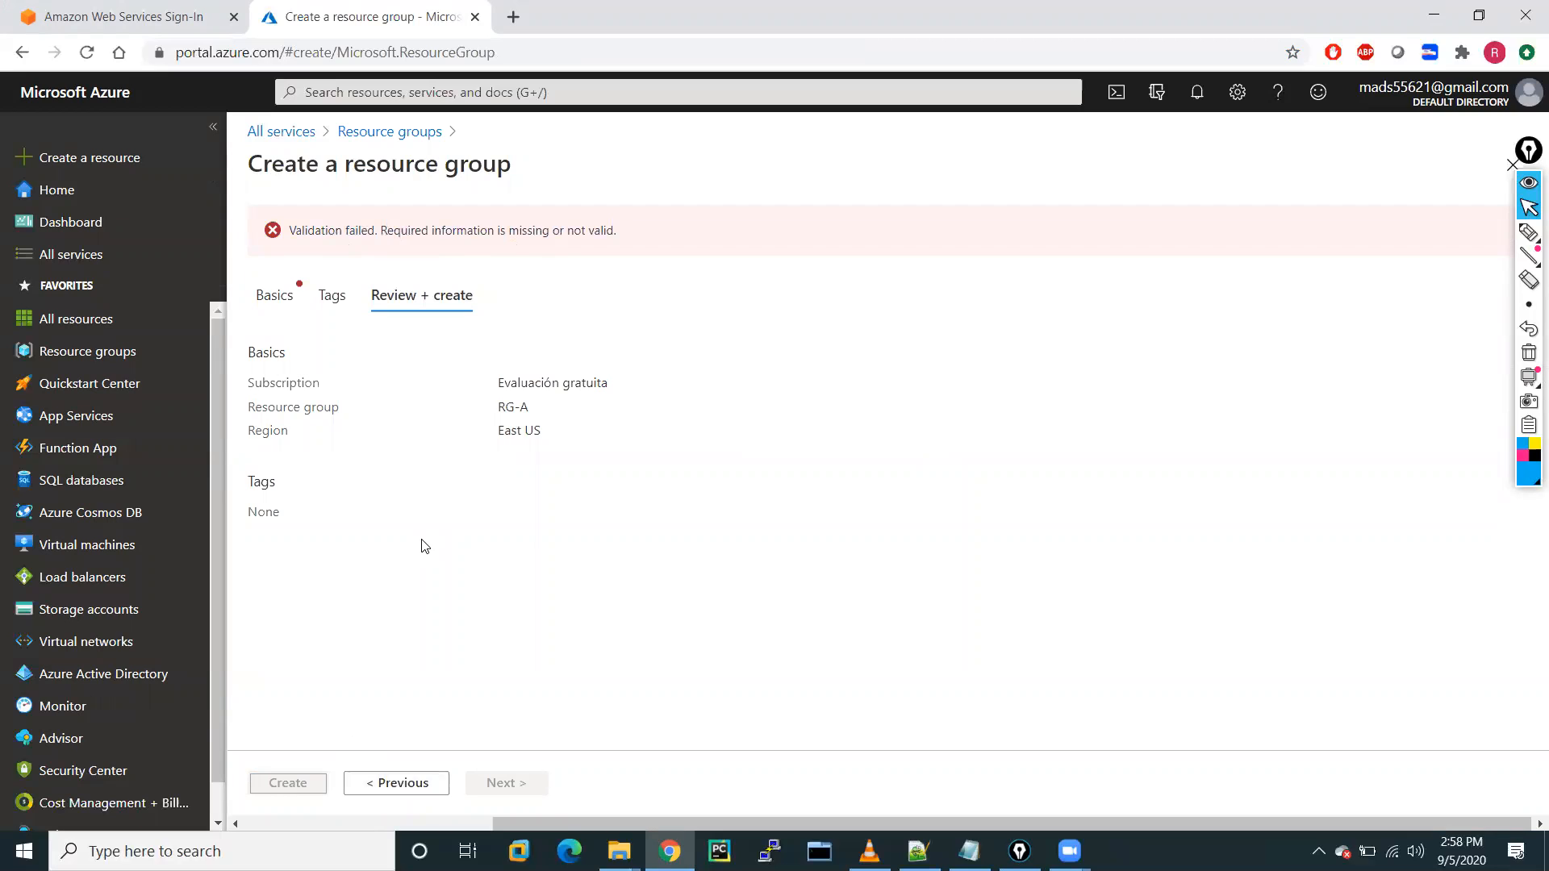
Back on Basics, check the disabled subscription, then open the account menu.
left_click(275, 297)
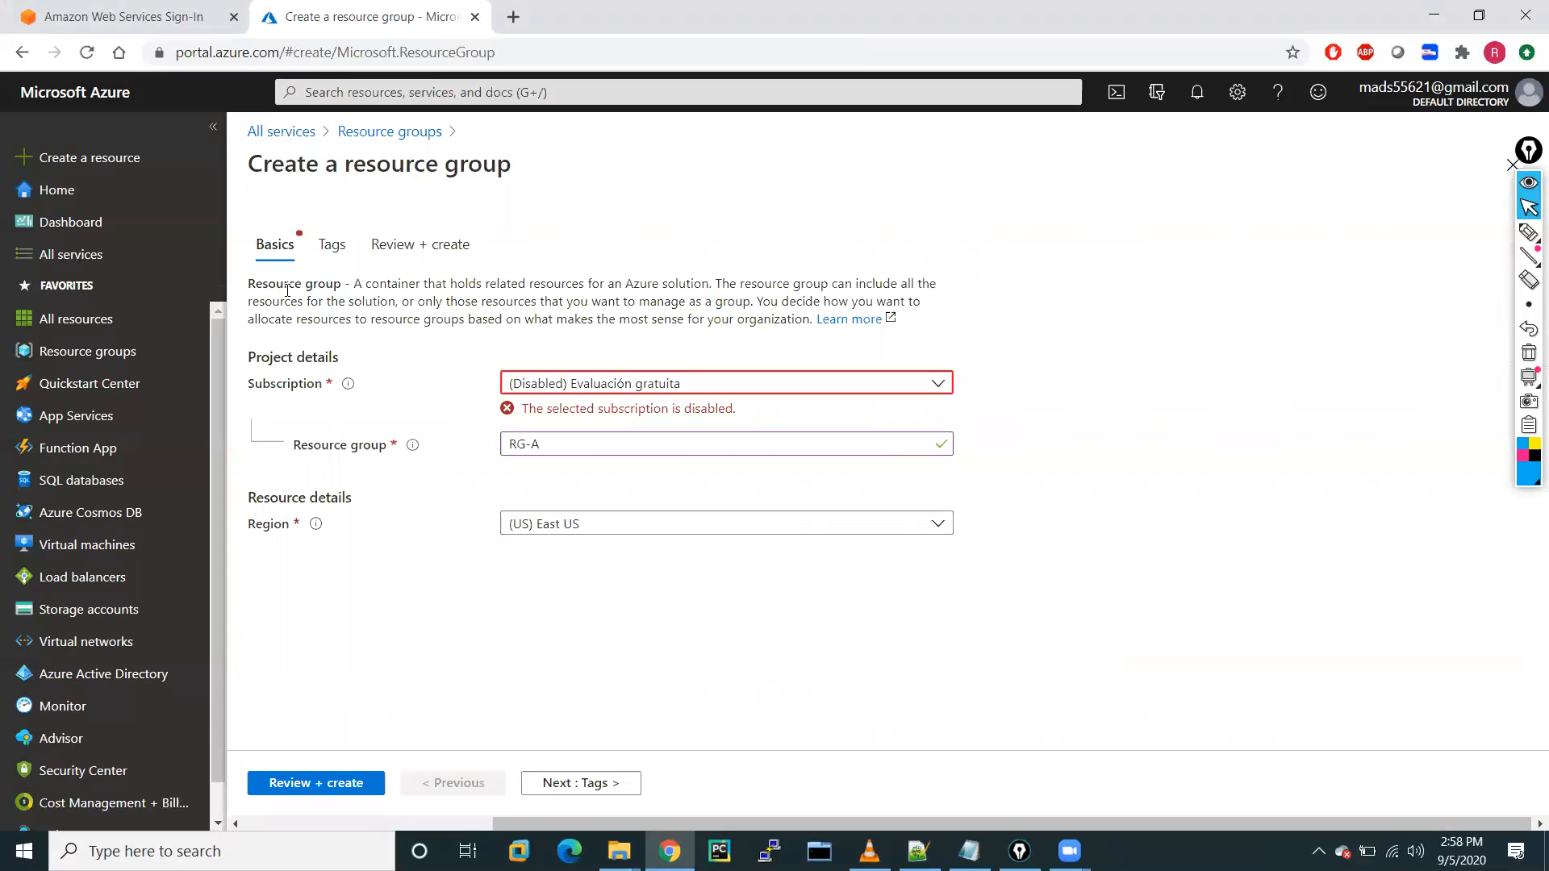
left_click(589, 385)
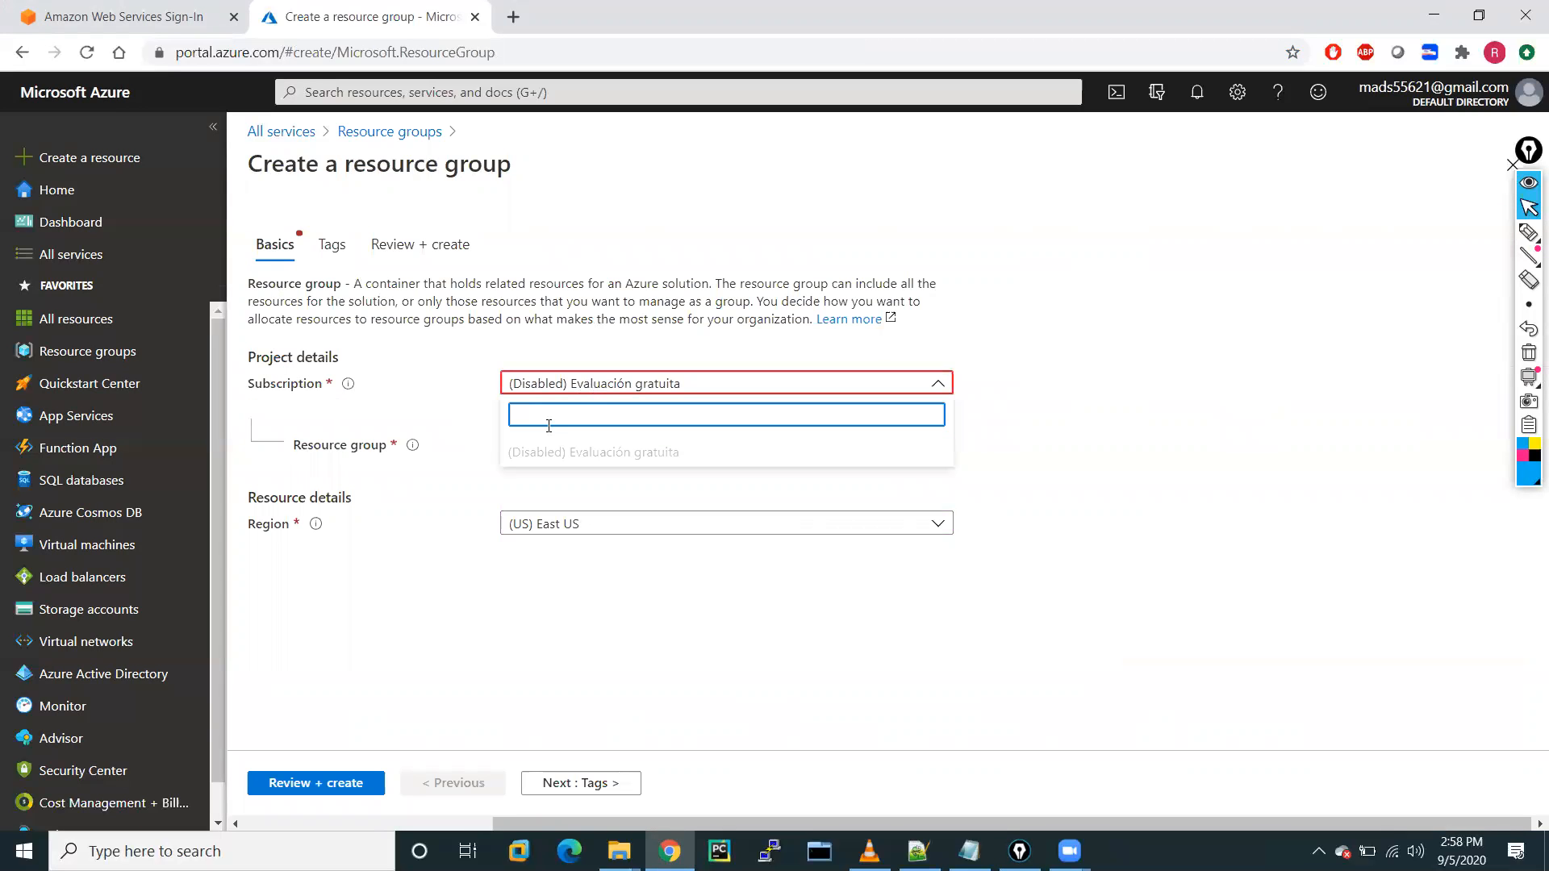
left_click(1122, 438)
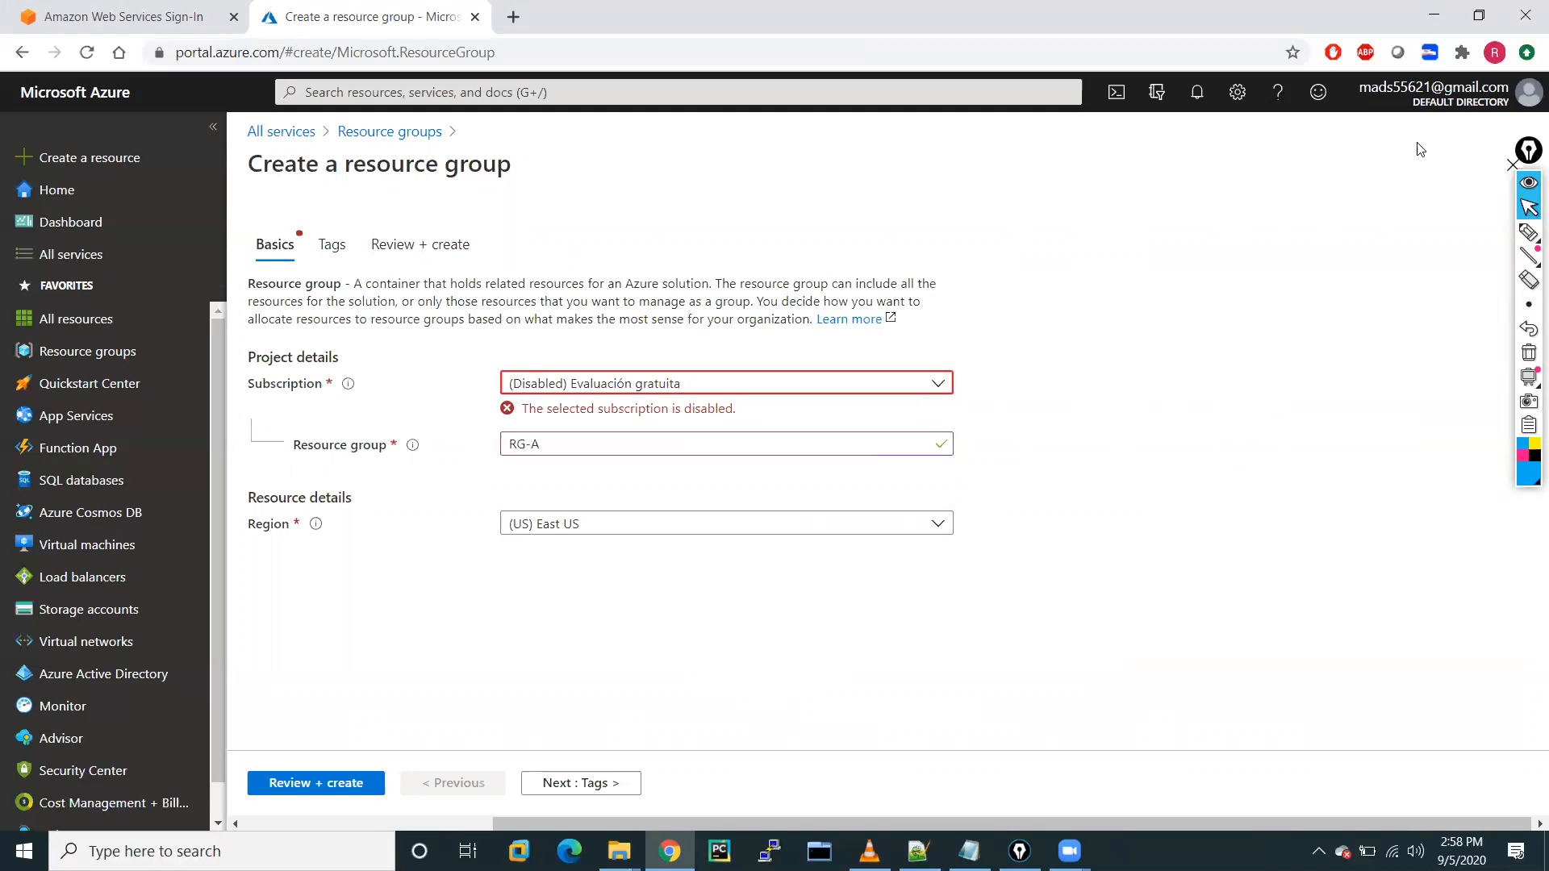
left_click(1528, 95)
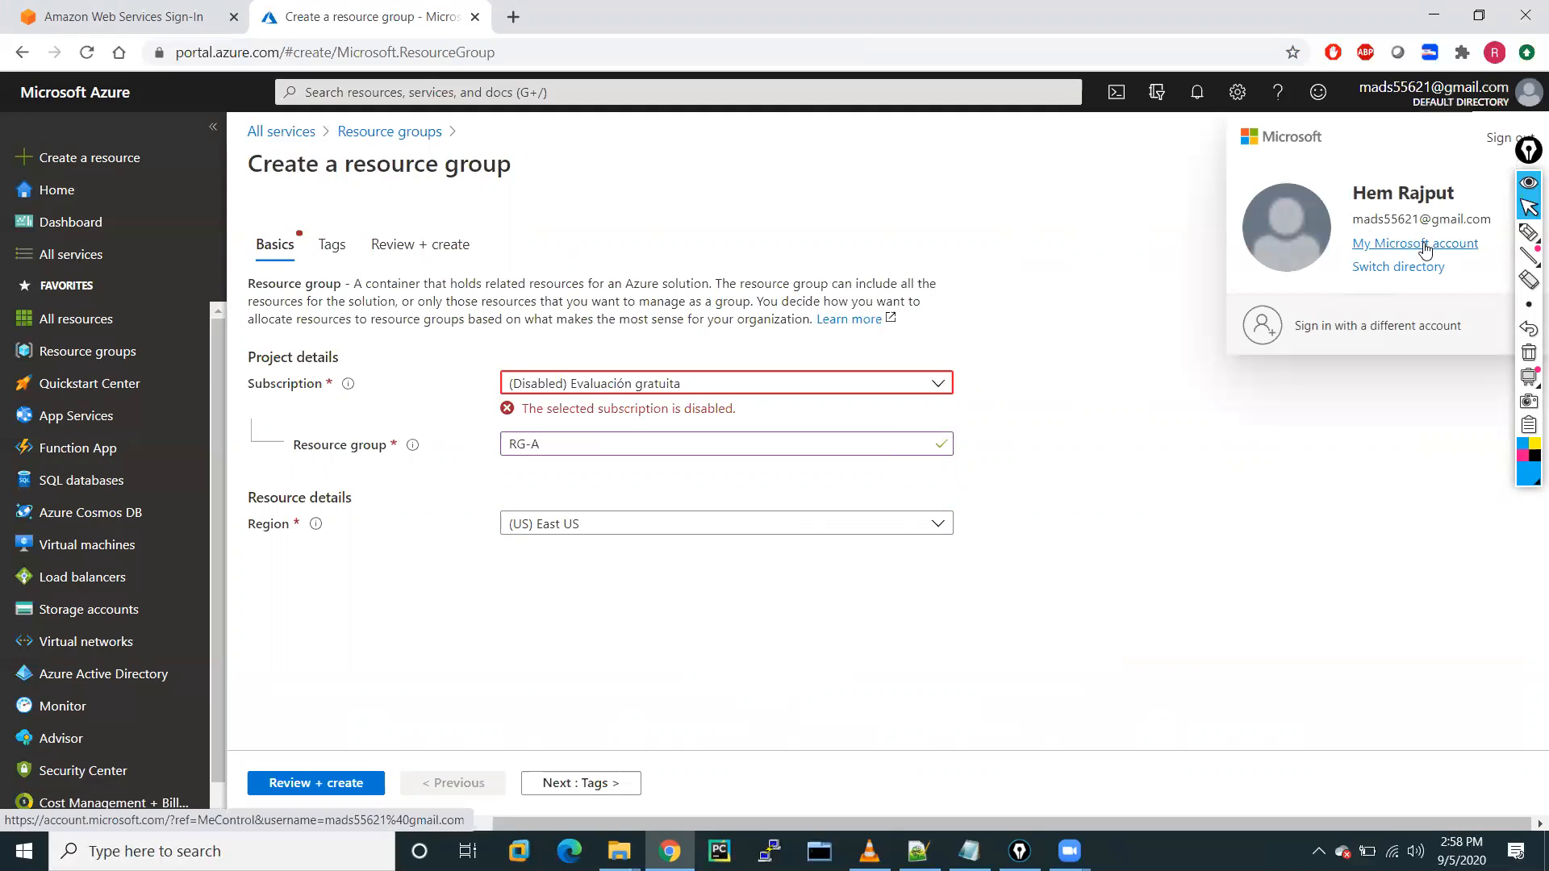
Choose to sign in with a different account, leaving the unsaved form.
left_click(1336, 327)
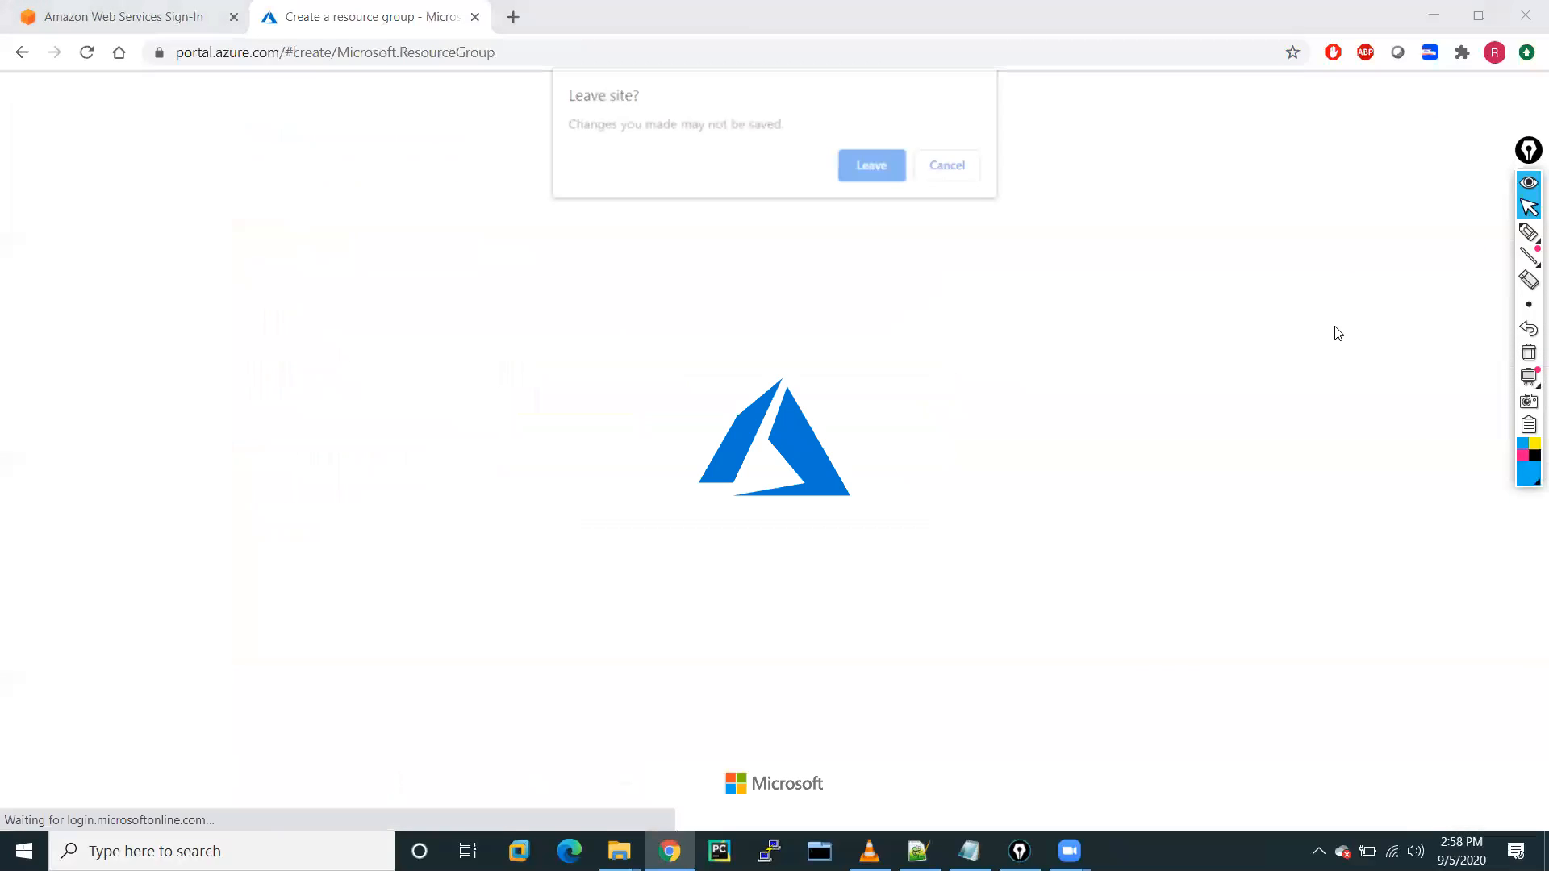
left_click(867, 169)
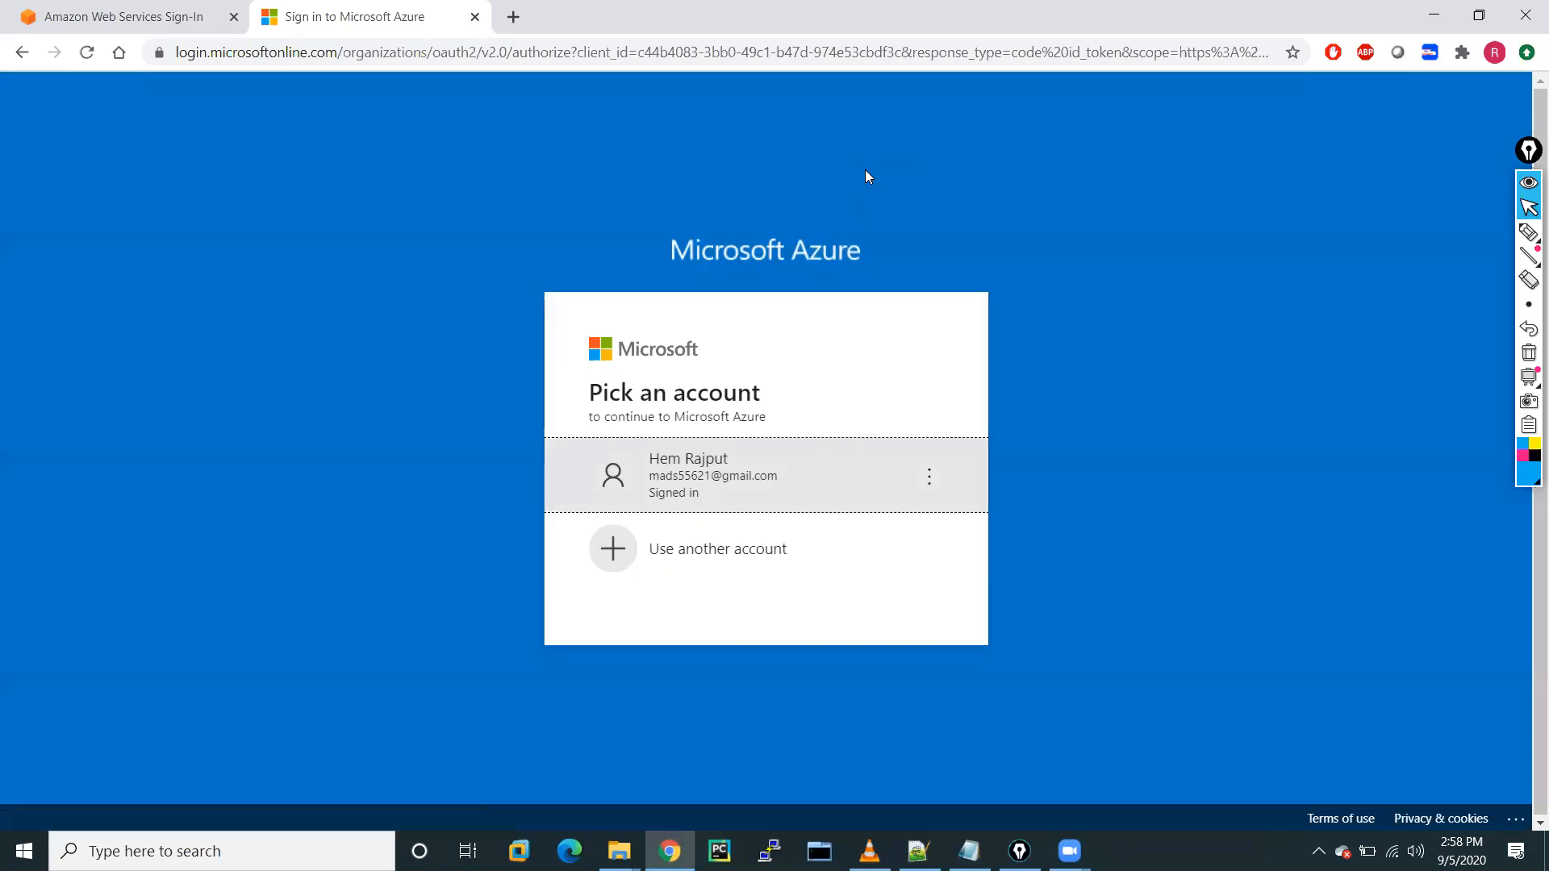
left_click(697, 557)
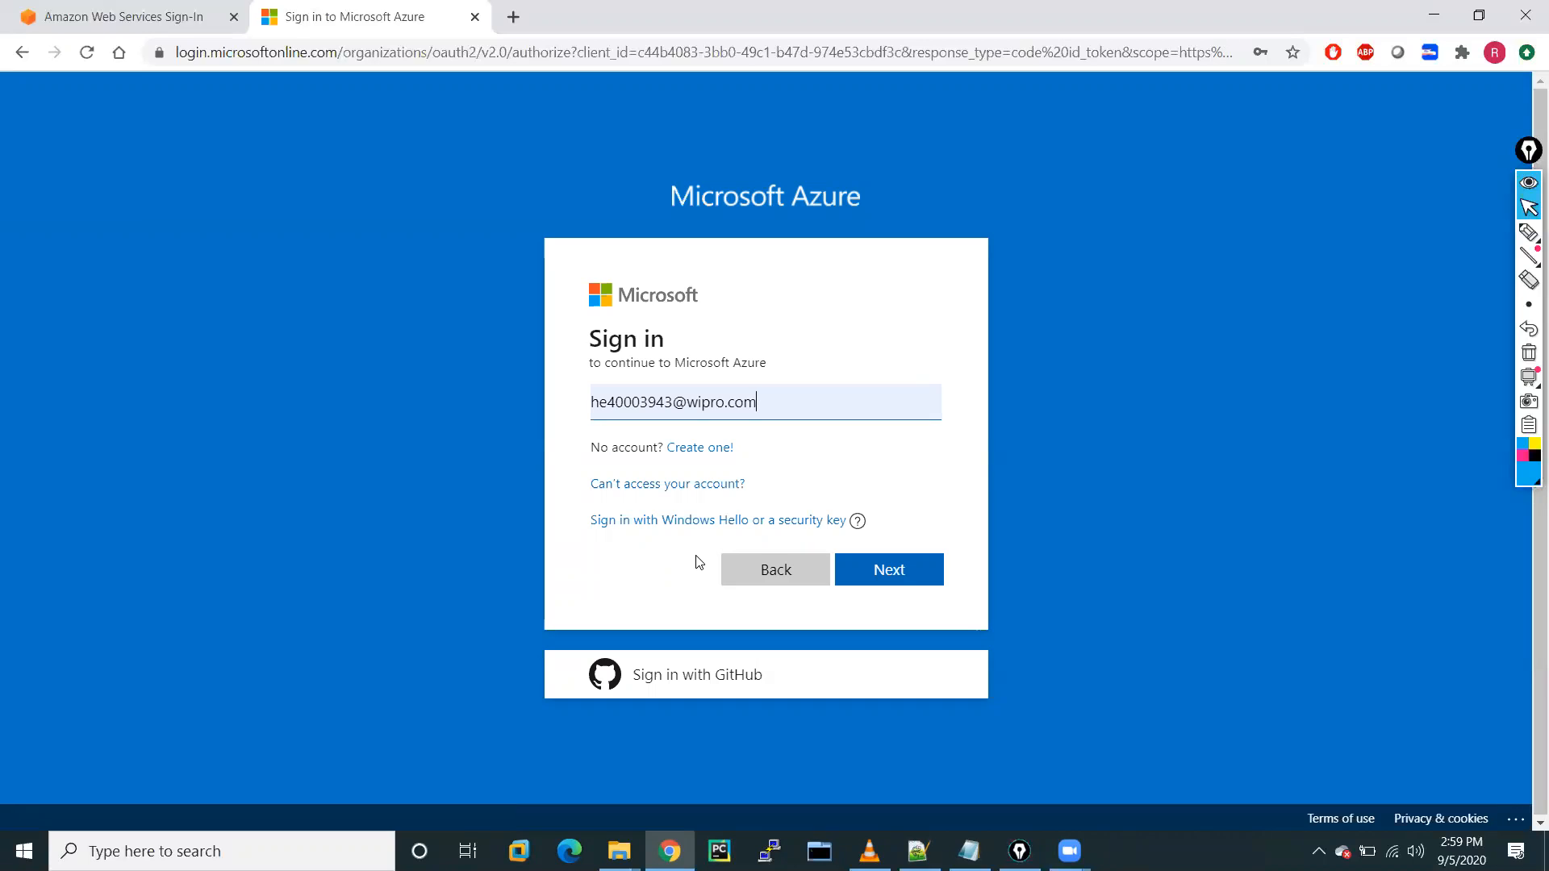
Sign in with the other account's e-mail and password and stay signed in.
type("ltm")
key("BackSpace")
key("BackSpace")
key("BackSpace")
key("BackSpace")
key("BackSpace")
key("BackSpace")
key("BackSpace")
key("BackSpace")
key("BackSpace")
key("BackSpace")
key("BackSpace")
key("BackSpace")
key("BackSpace")
key("BackSpace")
key("BackSpace")
key("BackSpace")
key("BackSpace")
key("BackSpace")
key("BackSpace")
key("BackSpace")
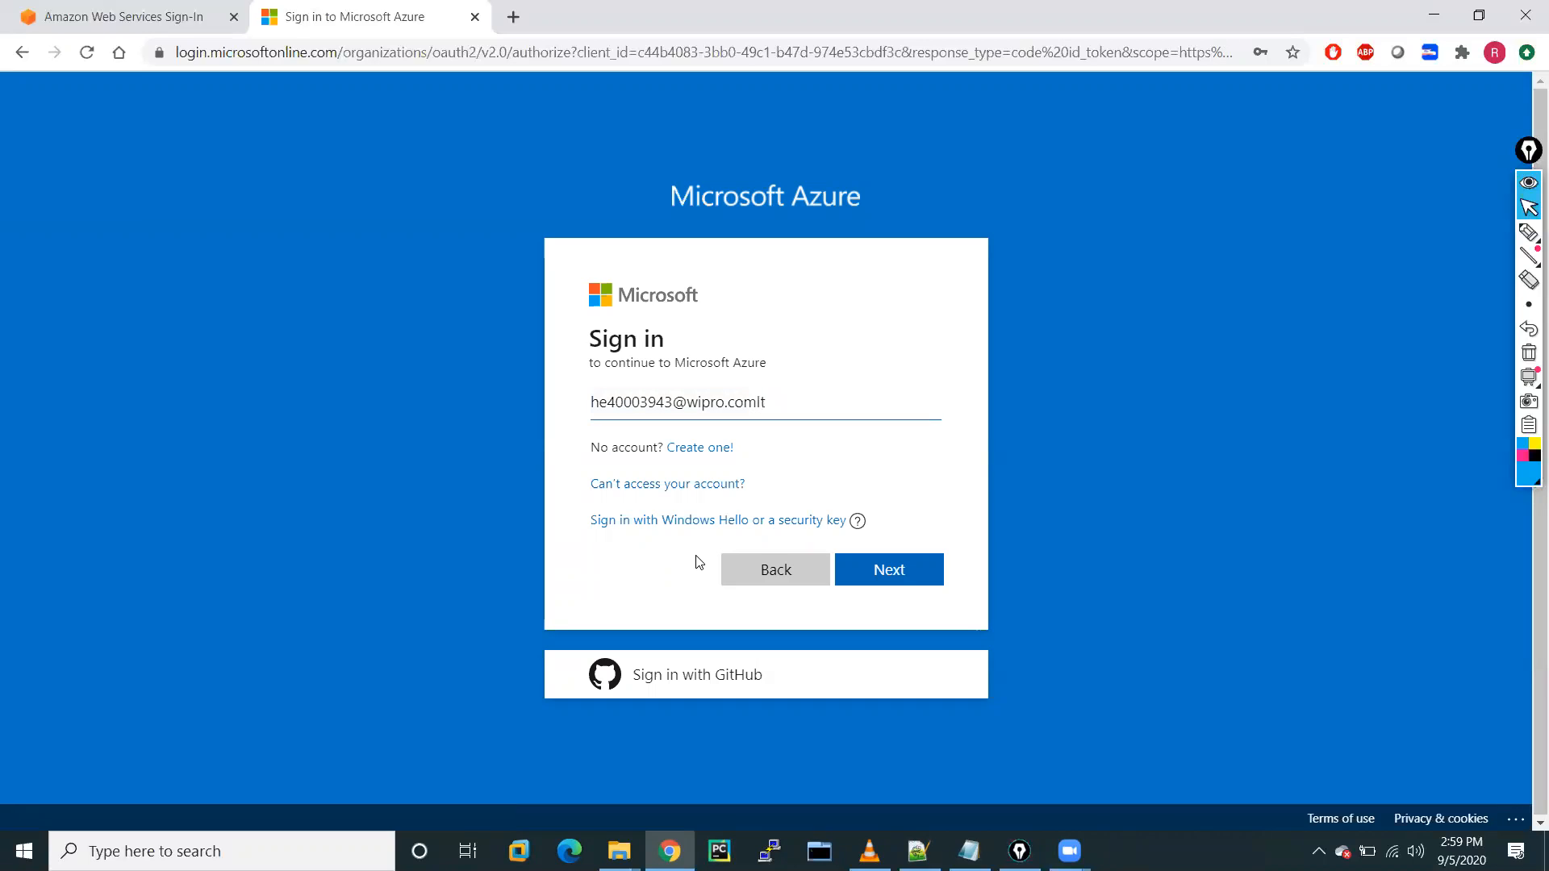
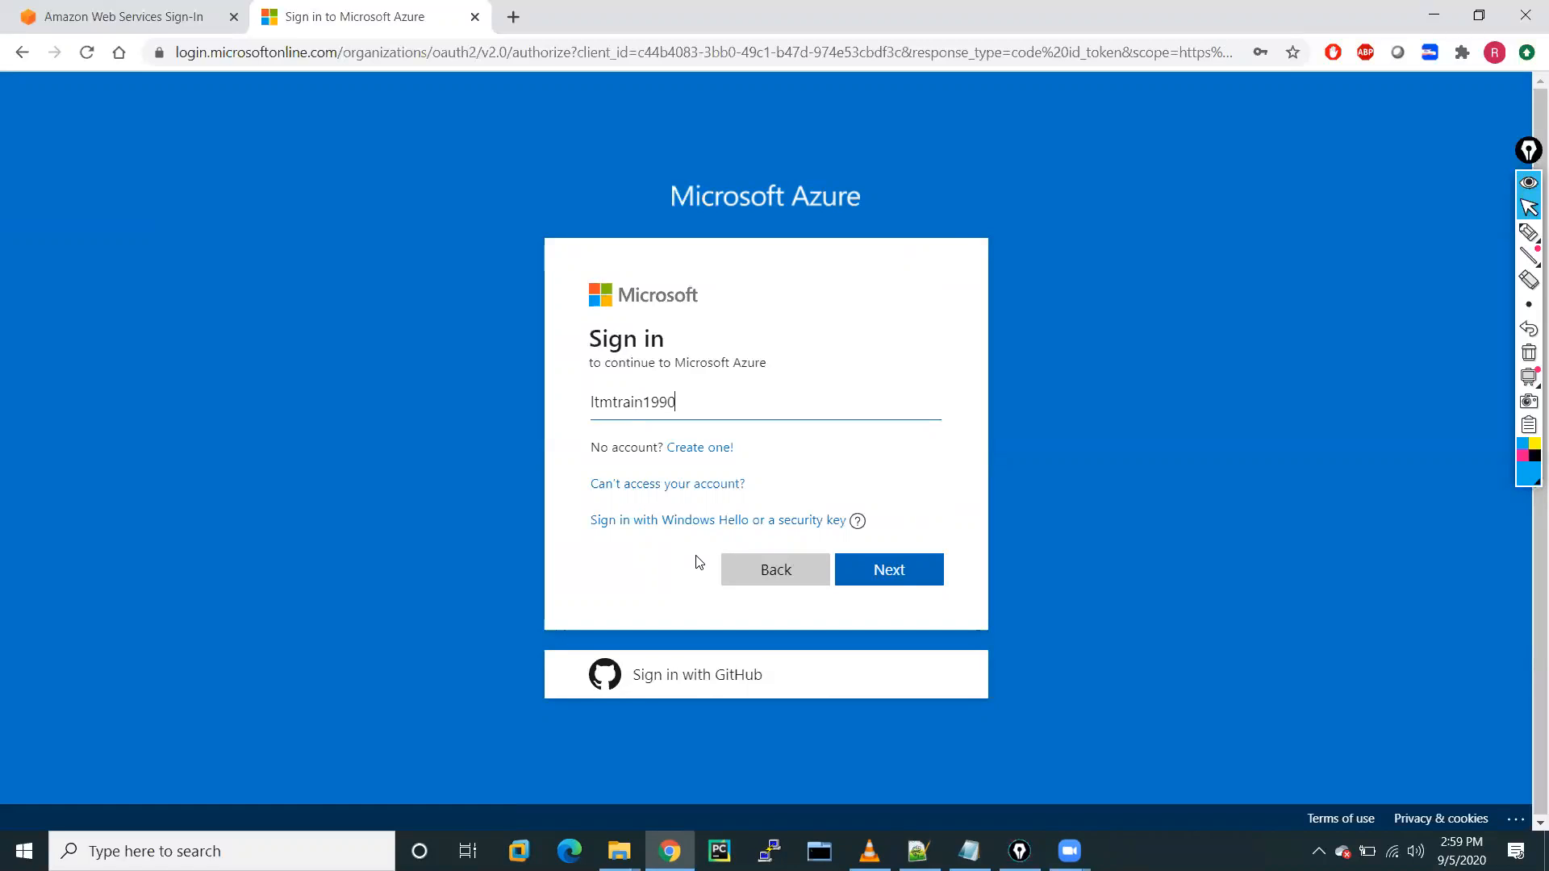
left_click(917, 573)
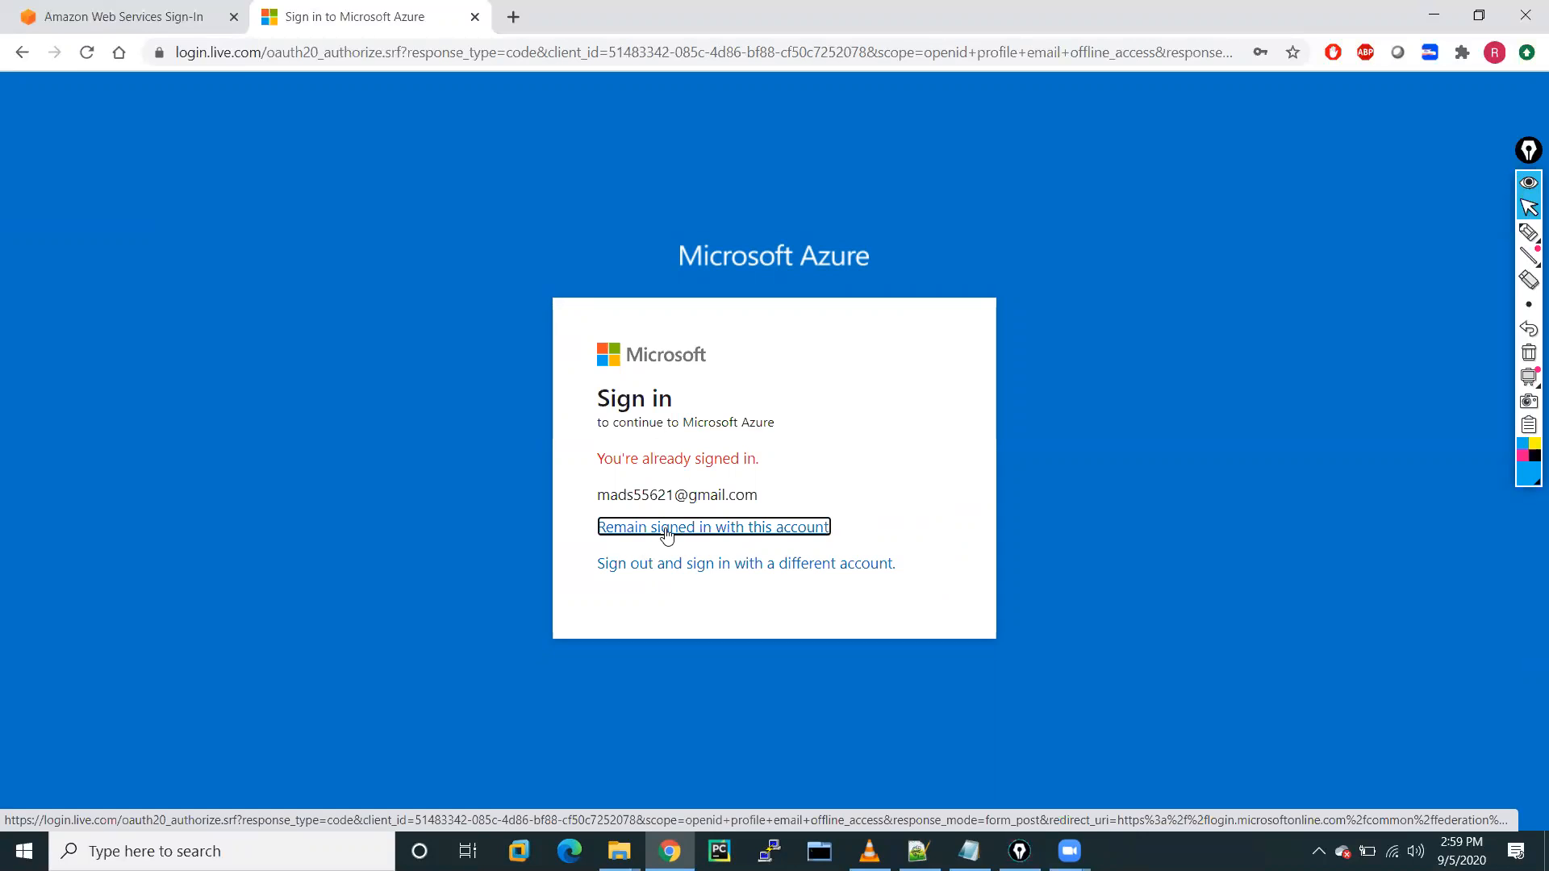
left_click(699, 569)
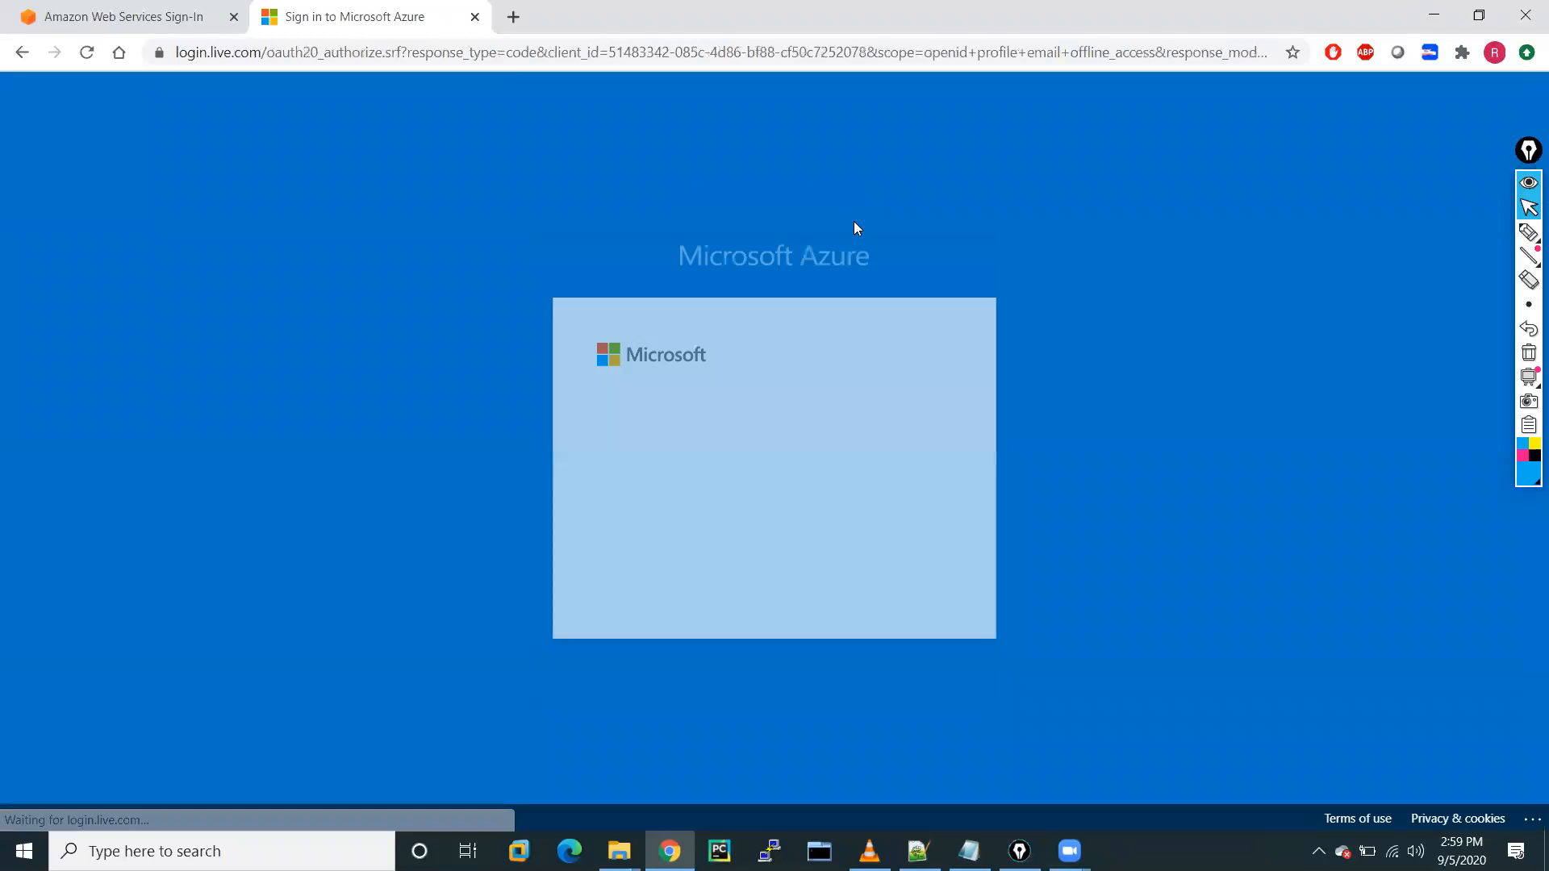
left_click(629, 485)
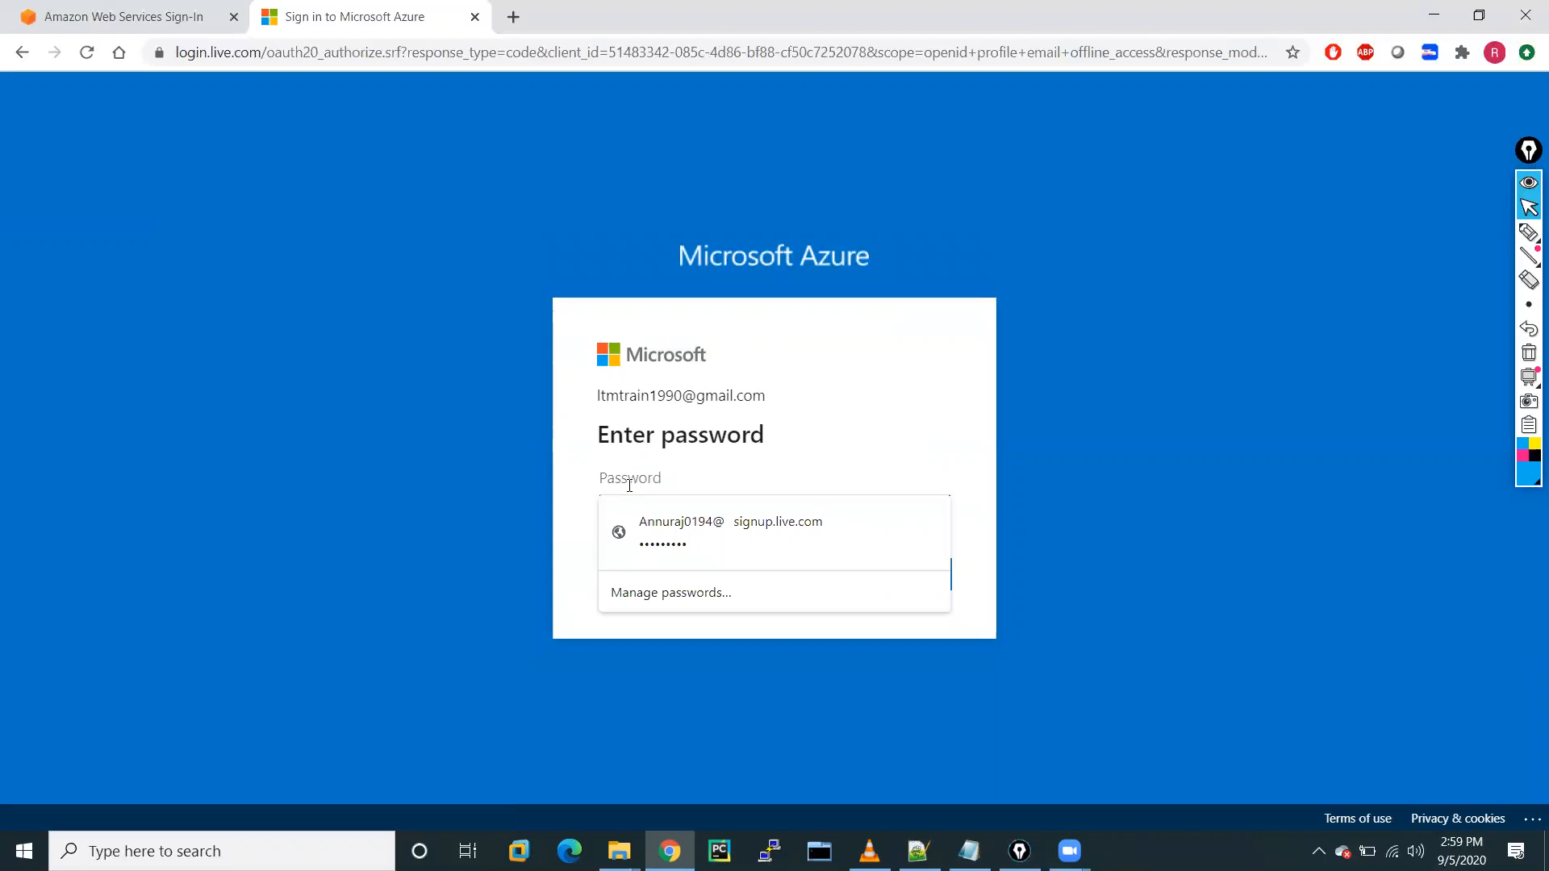
type("•••")
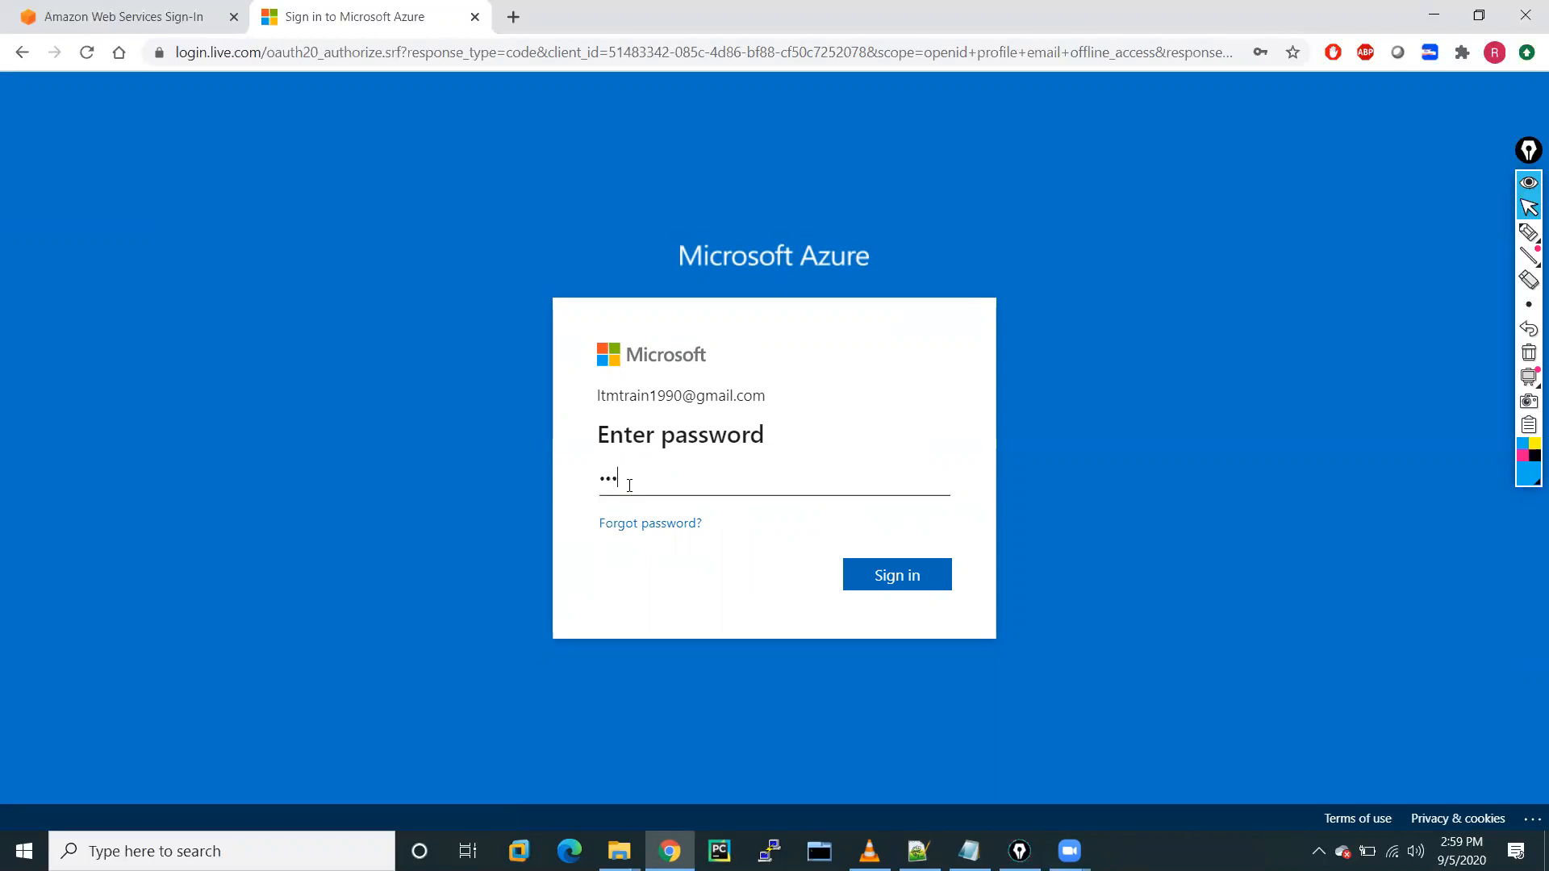
type("••••••••••••••")
left_click(900, 586)
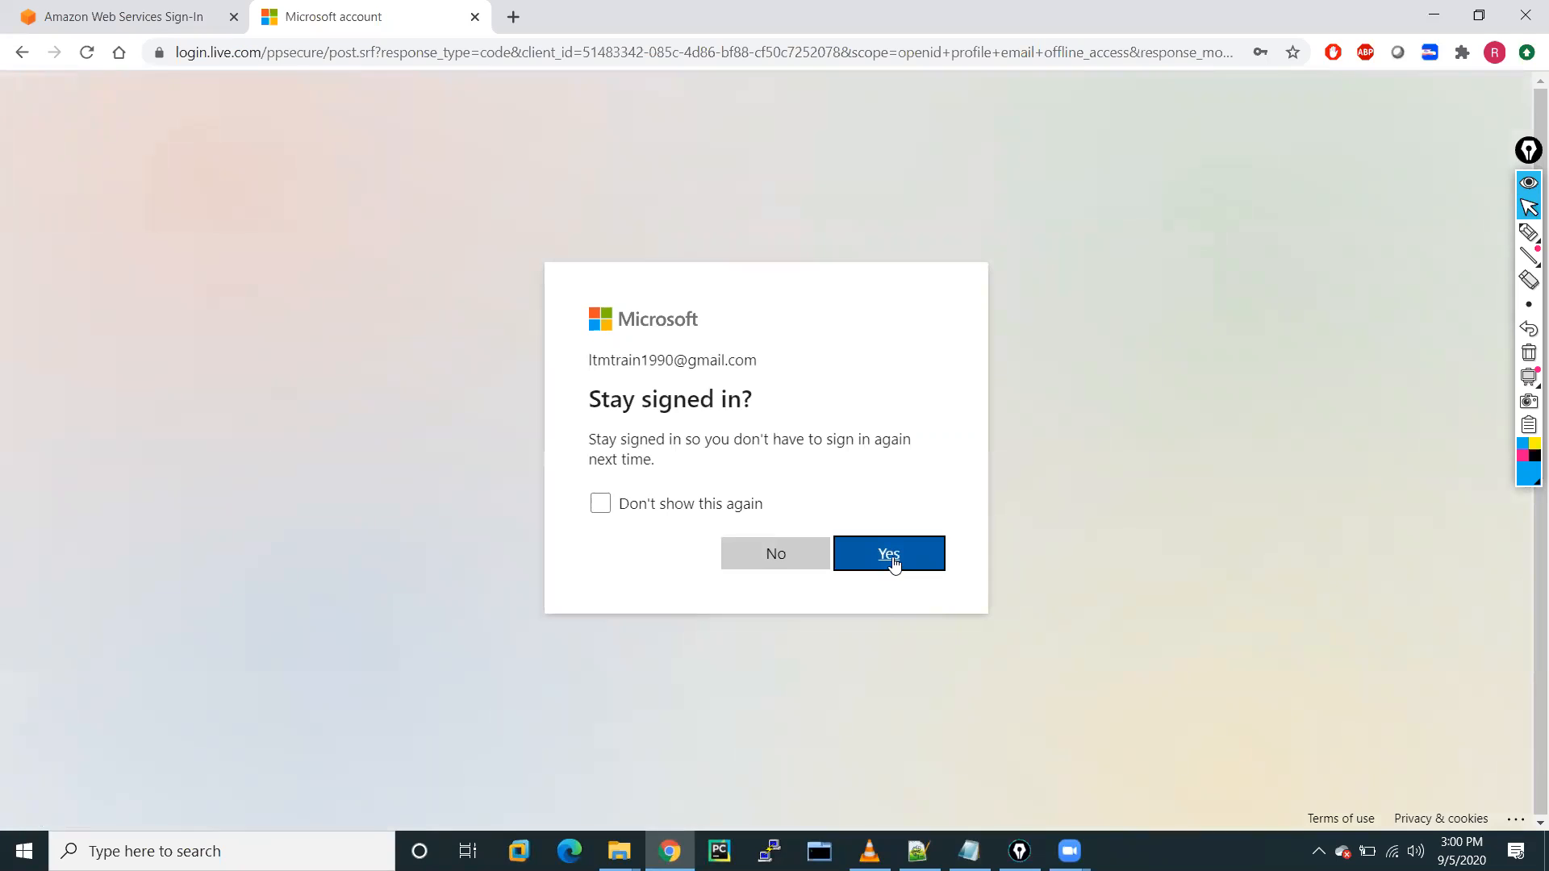
left_click(892, 557)
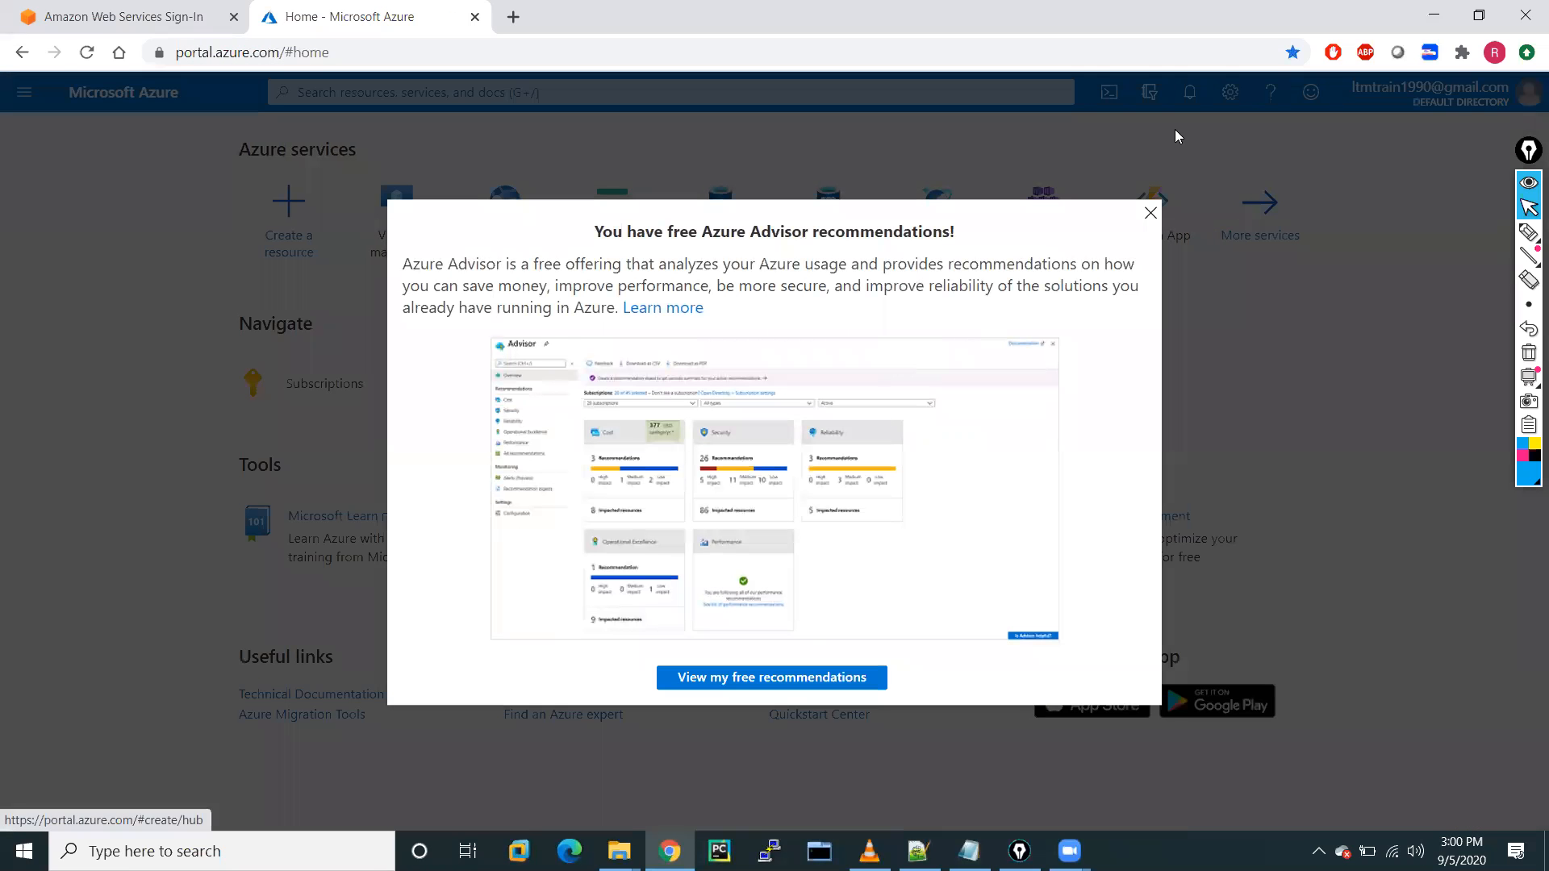
Dismiss the Advisor notice, search 'resource' for Resource groups, and start a new resource group.
left_click(1150, 213)
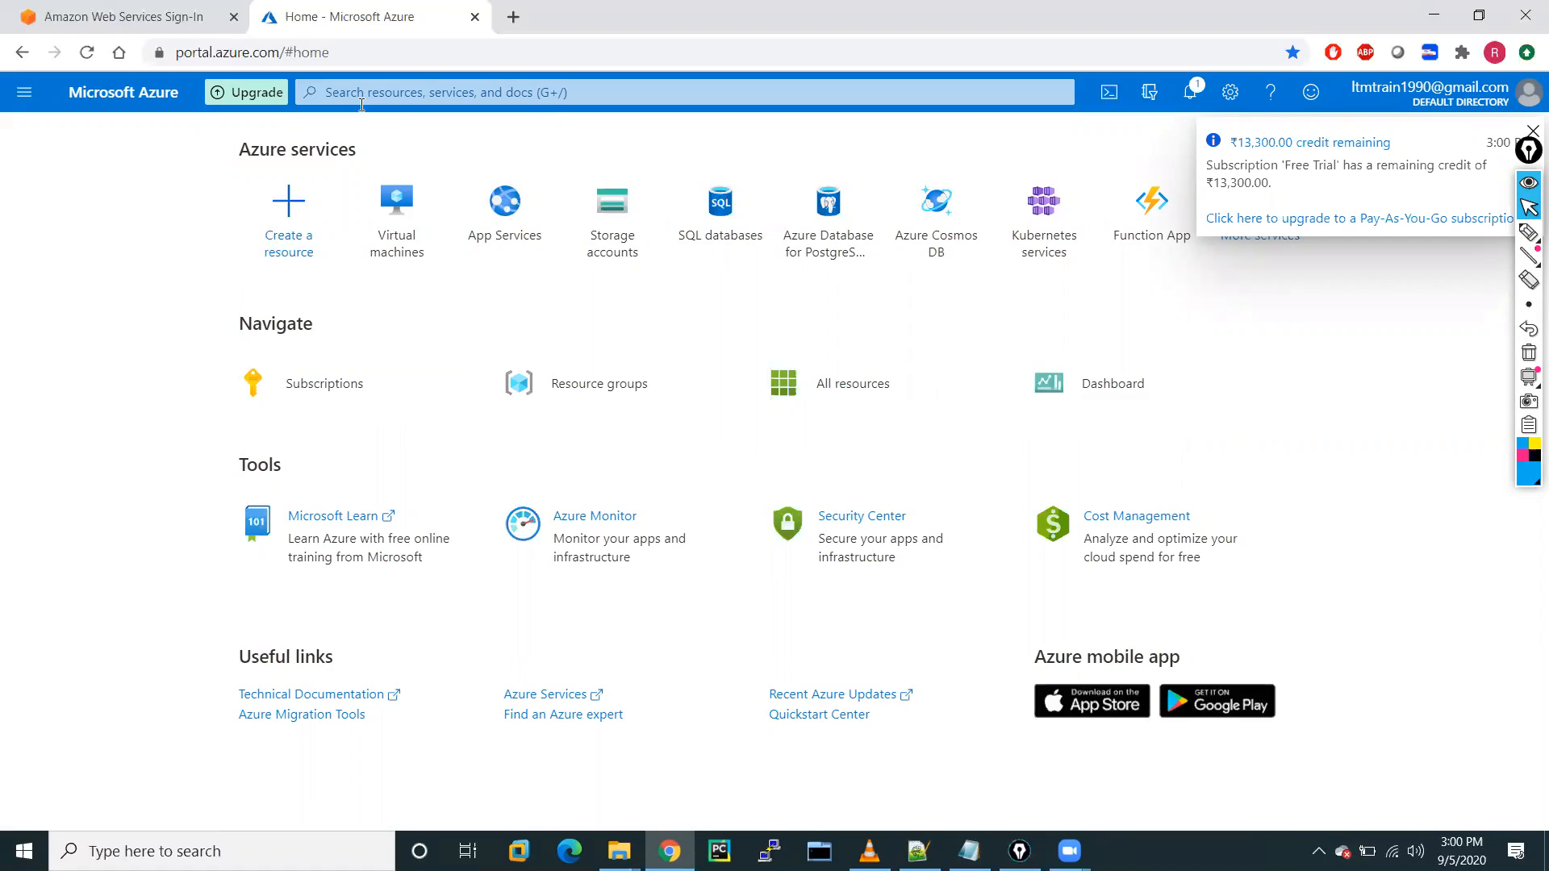
left_click(384, 92)
type("r")
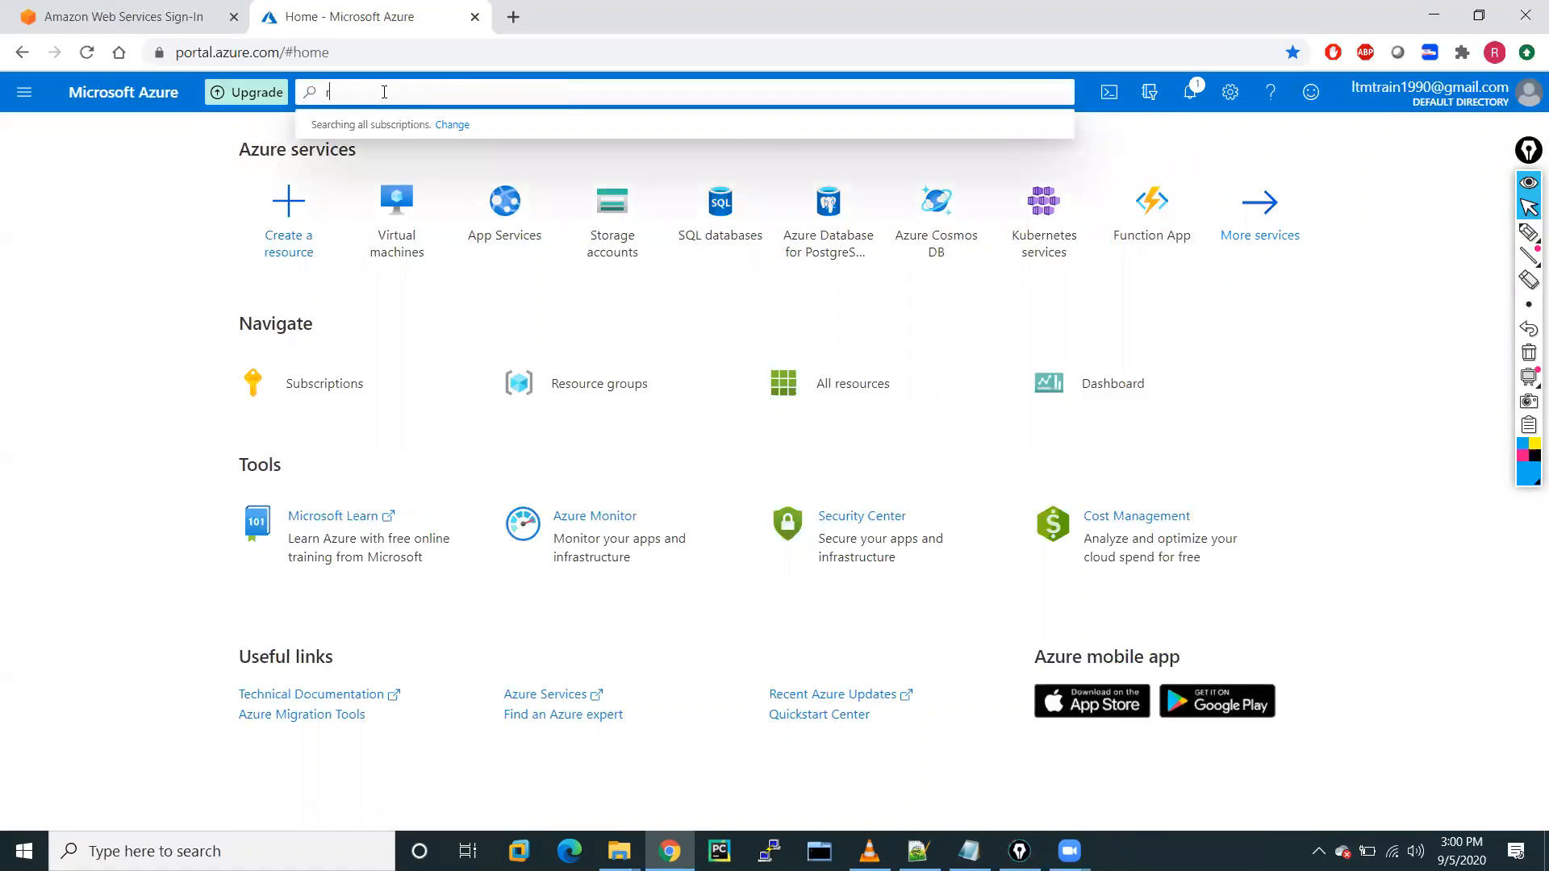
type("esource")
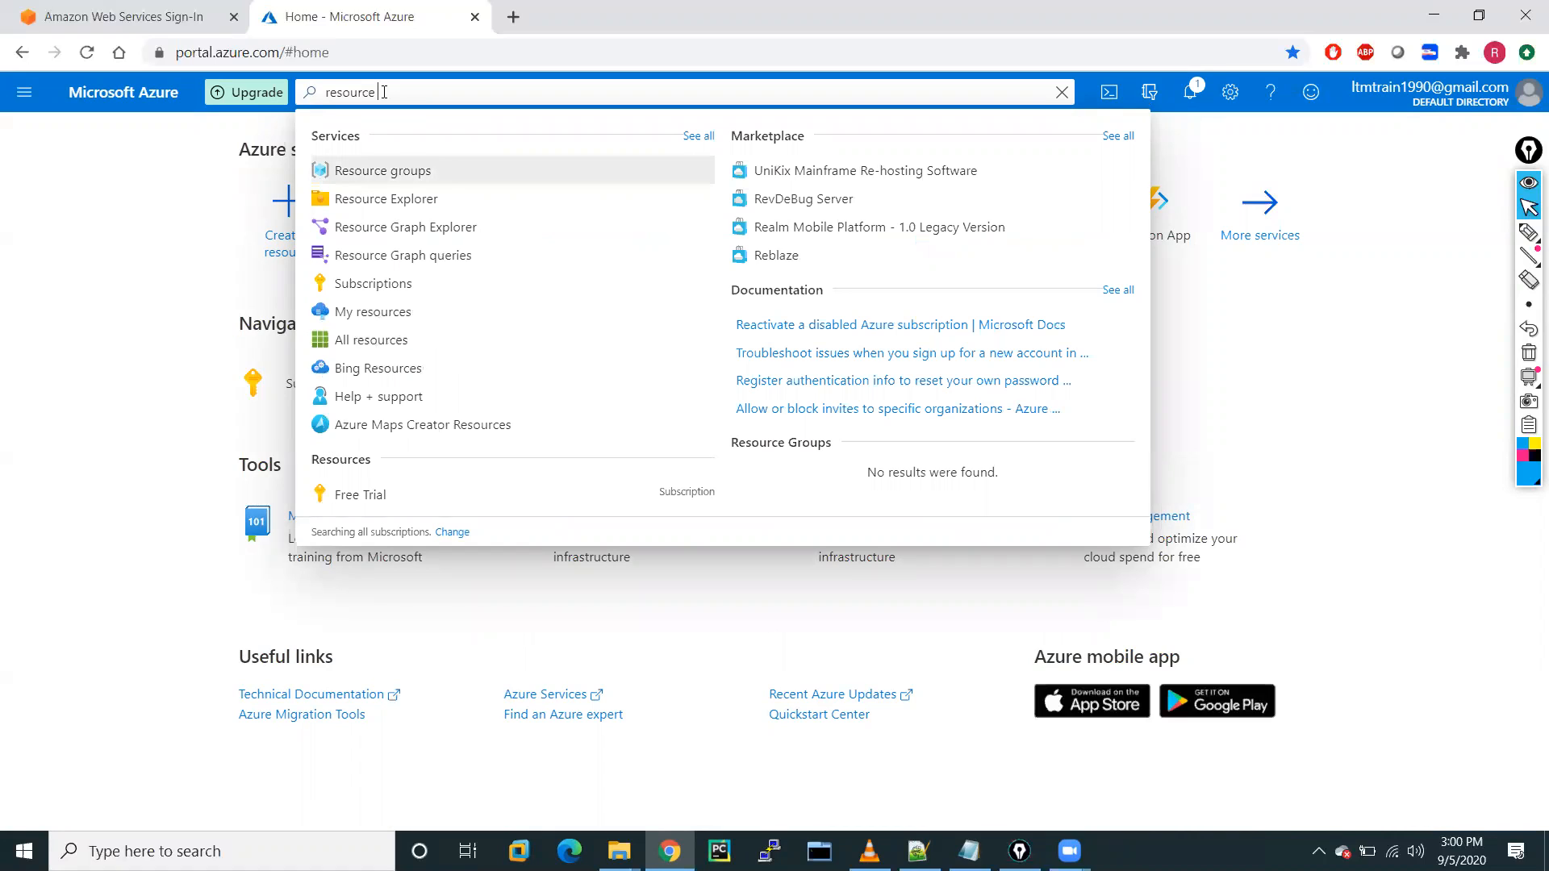
left_click(397, 172)
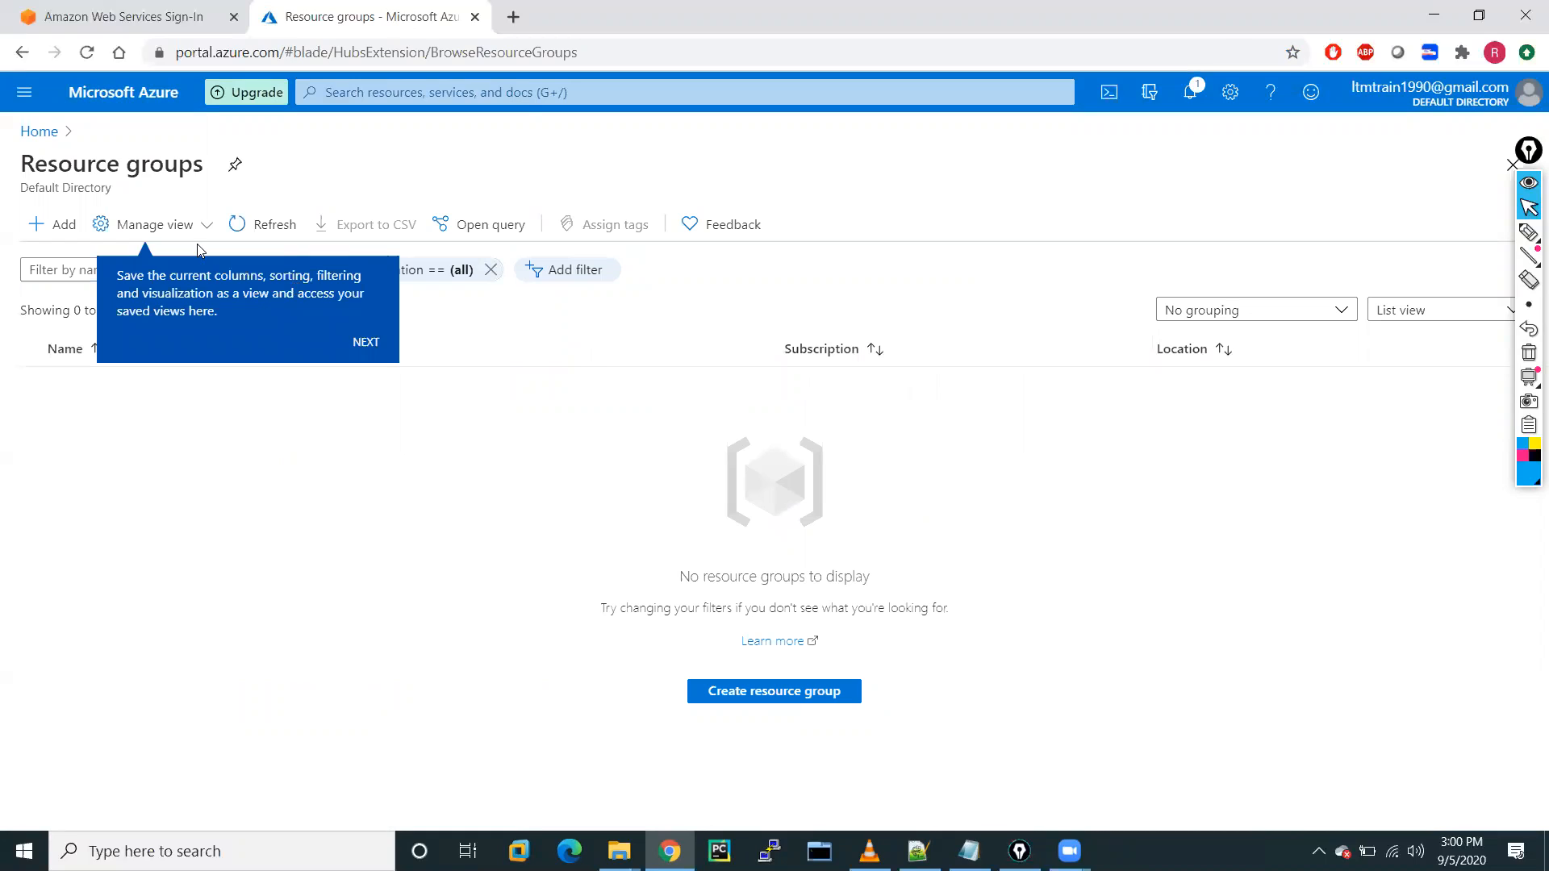
left_click(751, 694)
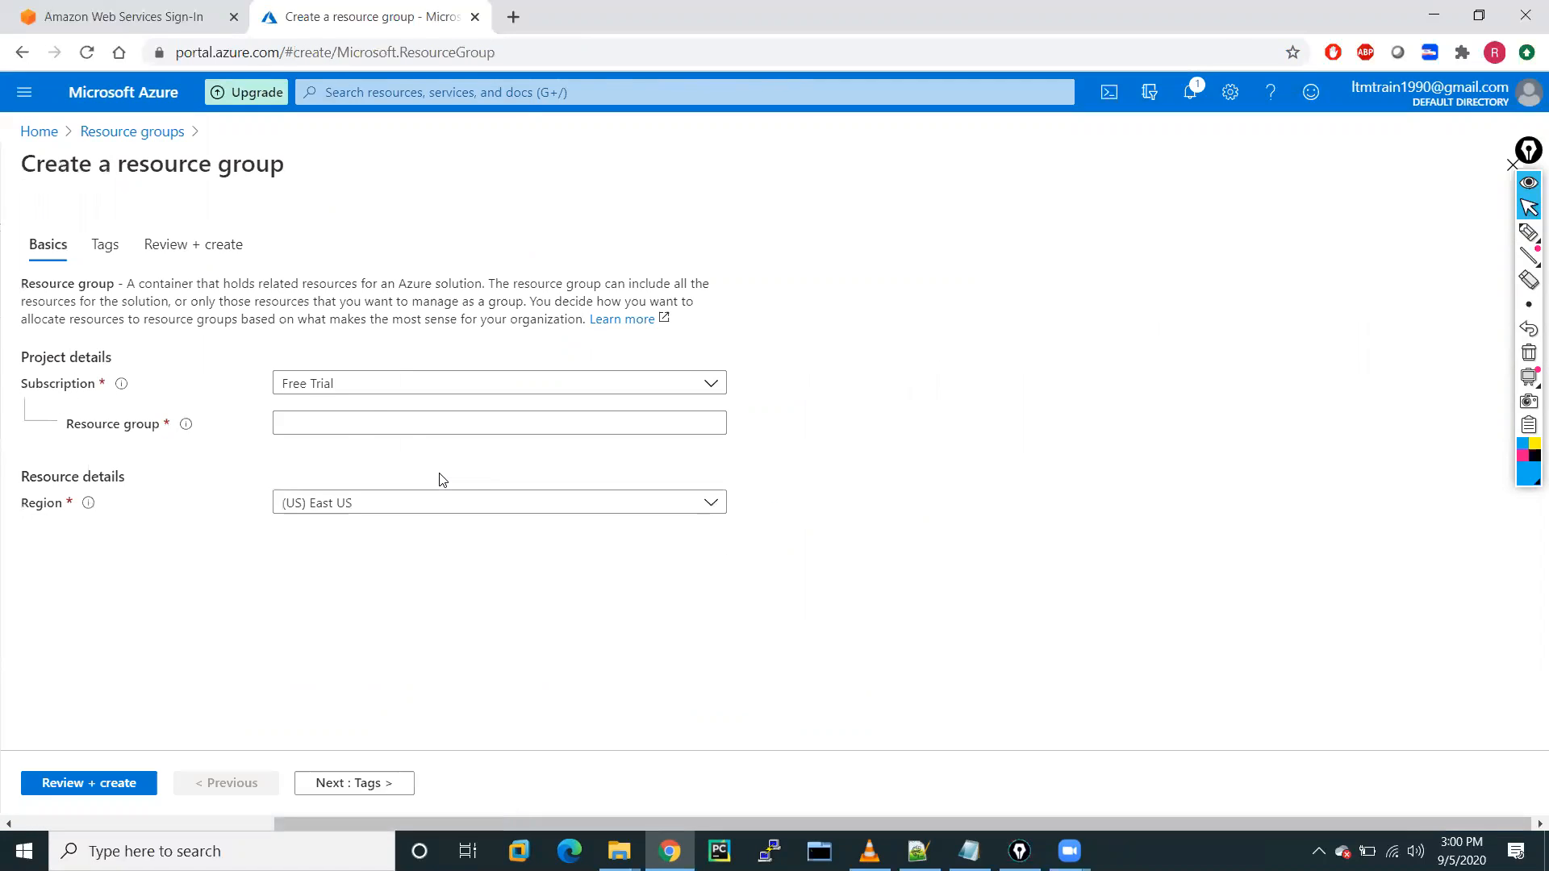
Name the resource group RG-A under the Free Trial subscription.
left_click(332, 387)
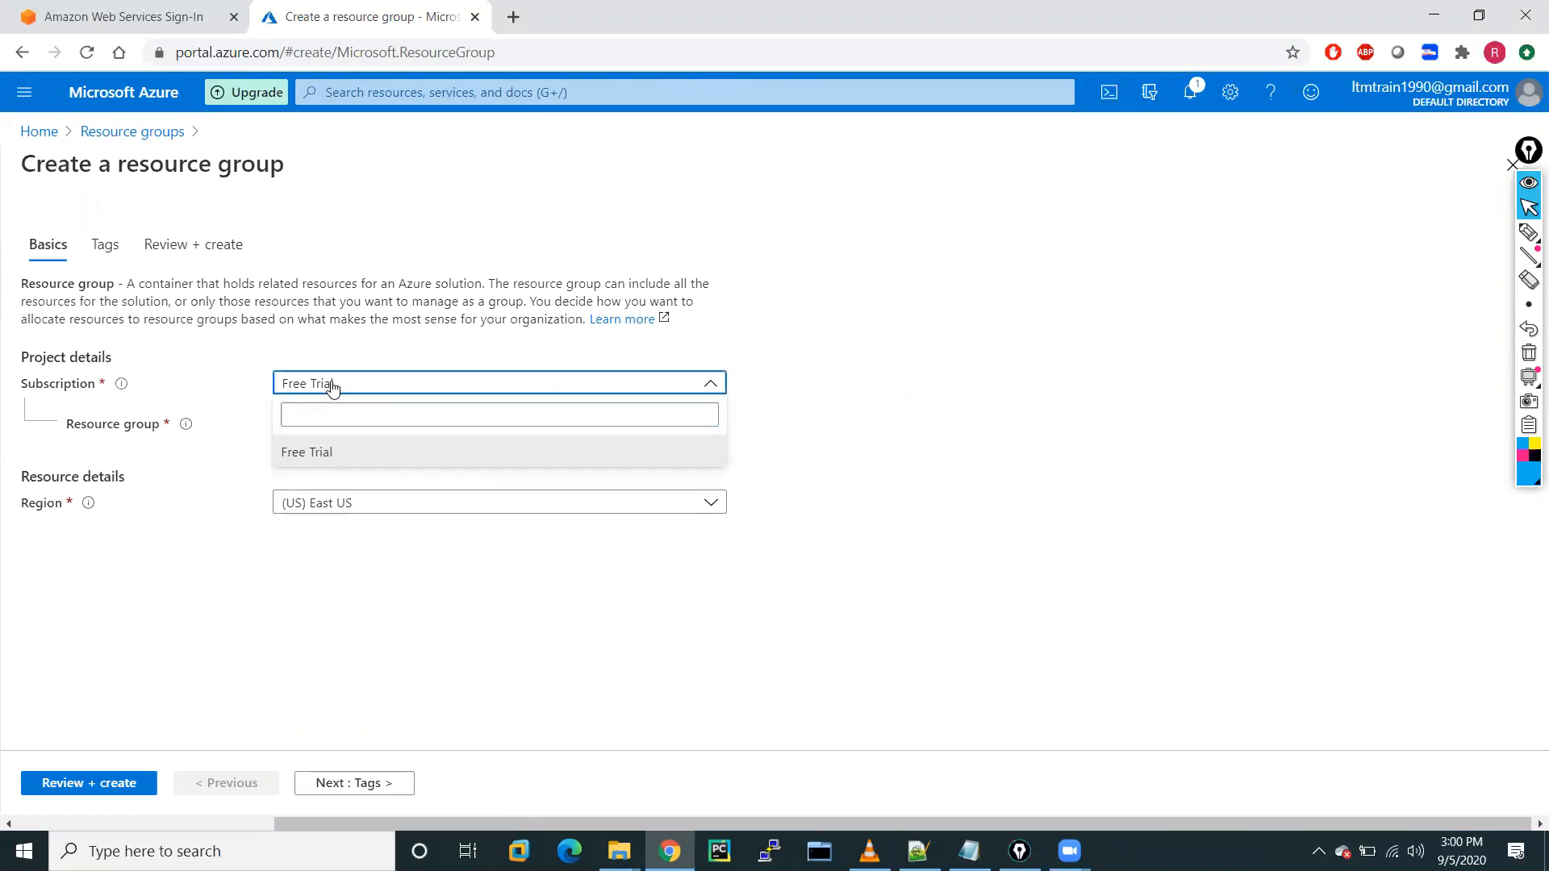
left_click(306, 449)
left_click(300, 428)
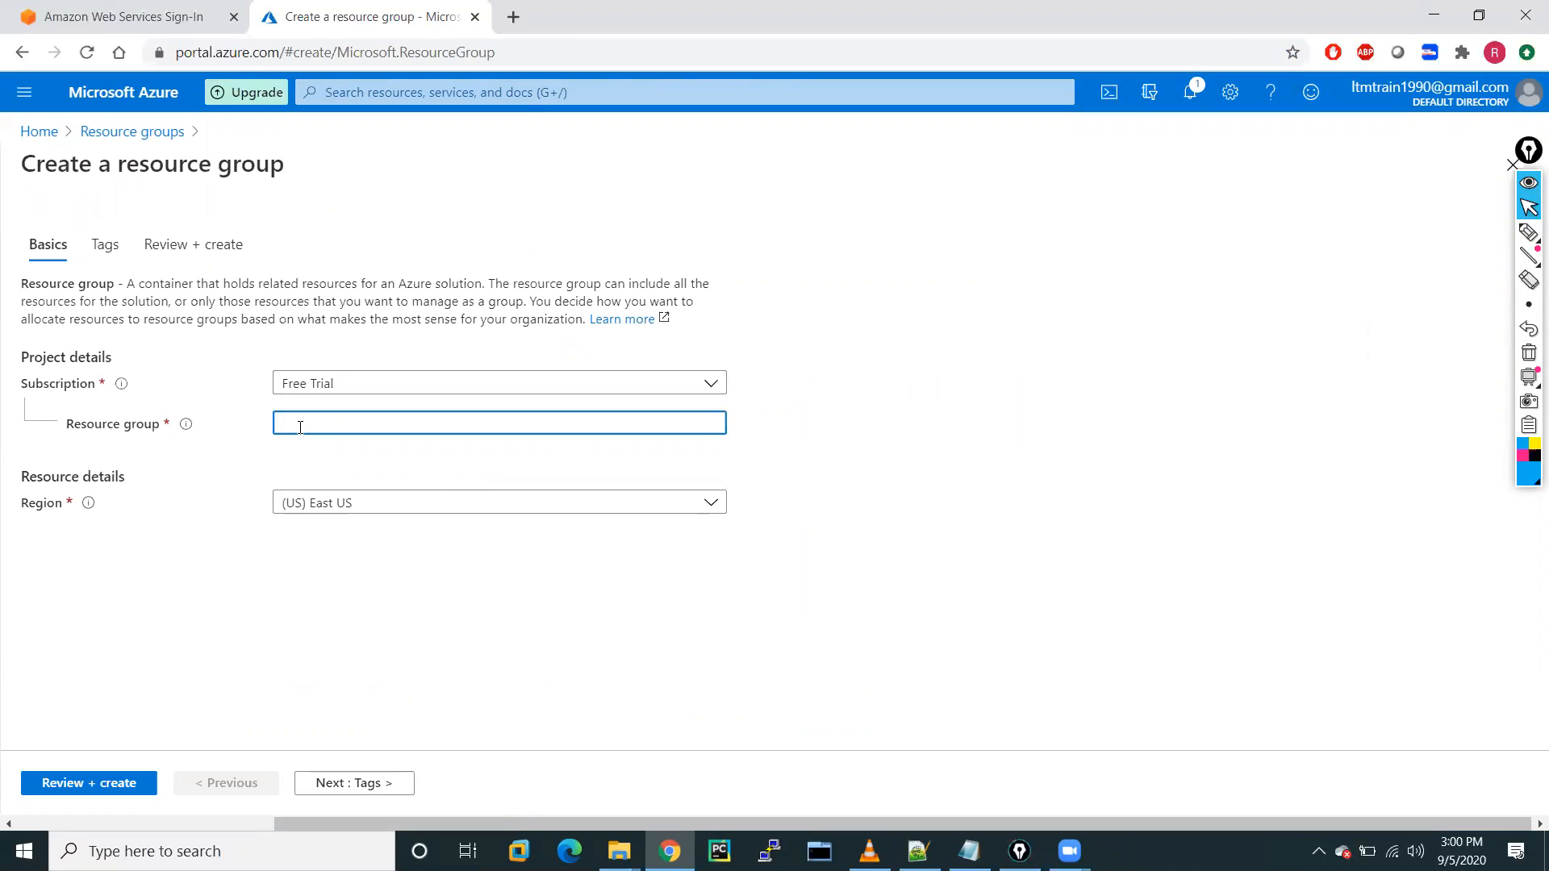
type("G")
key("BackSpace")
type("RG-A")
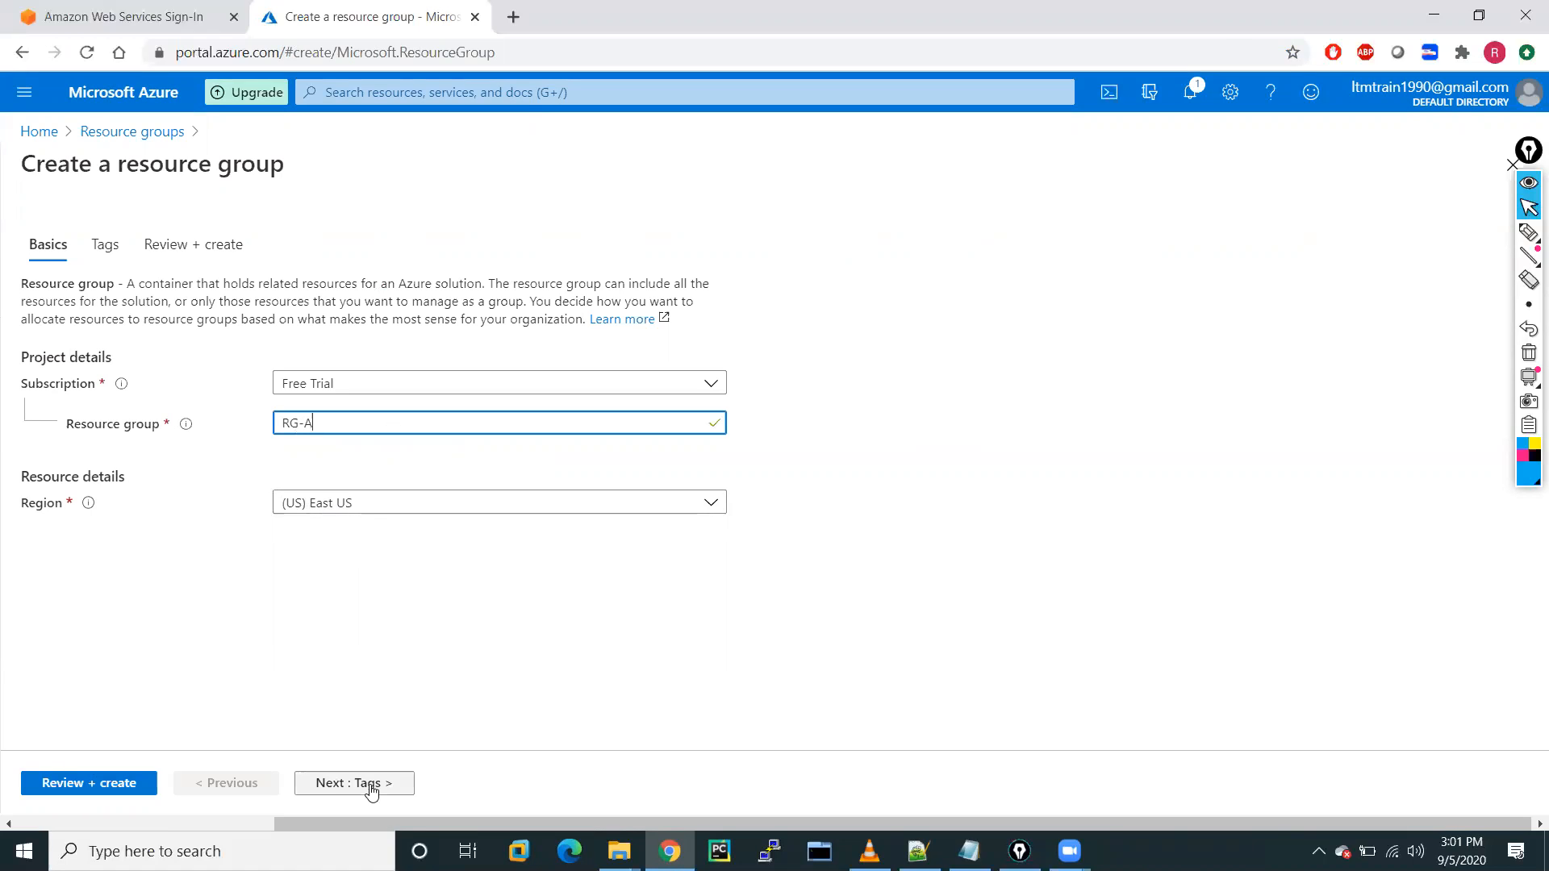
left_click(339, 787)
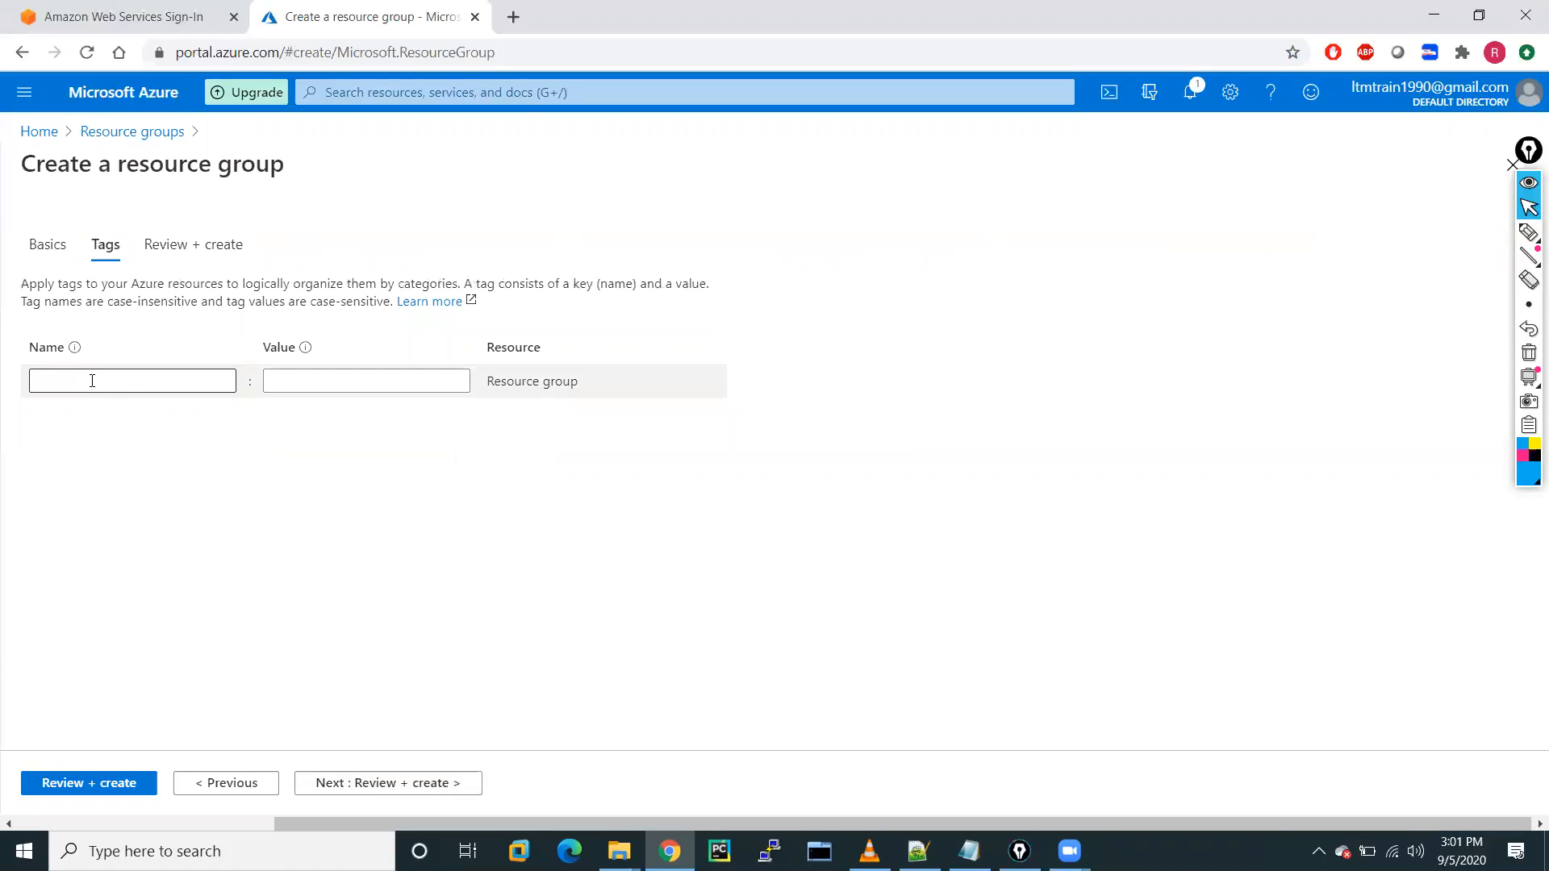
Tag it purpose = demo, then review and create RG-A.
left_click(92, 380)
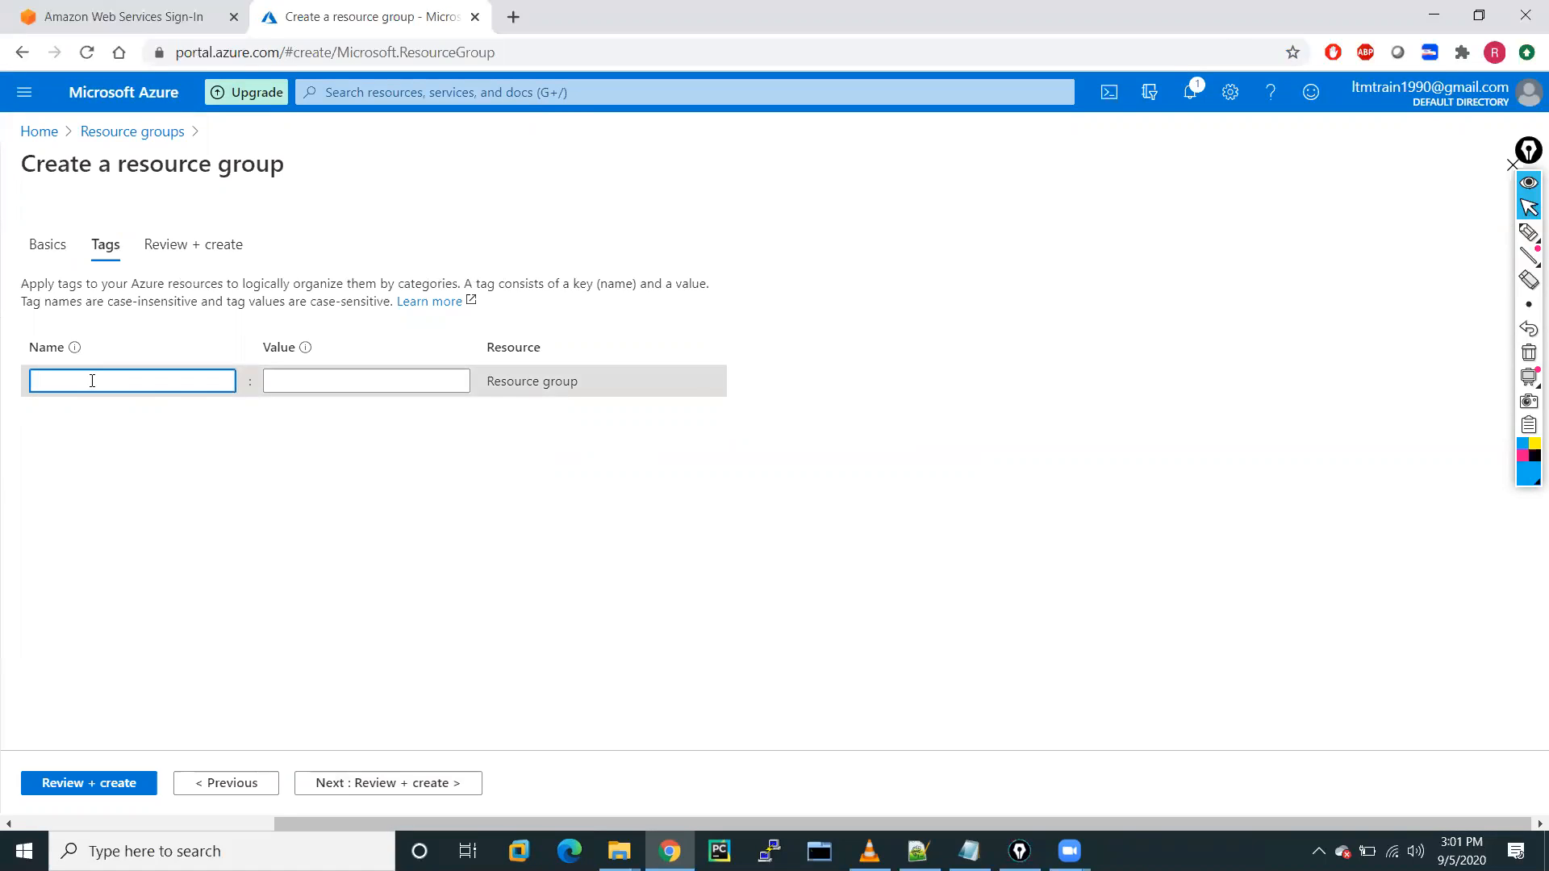
type("Demo")
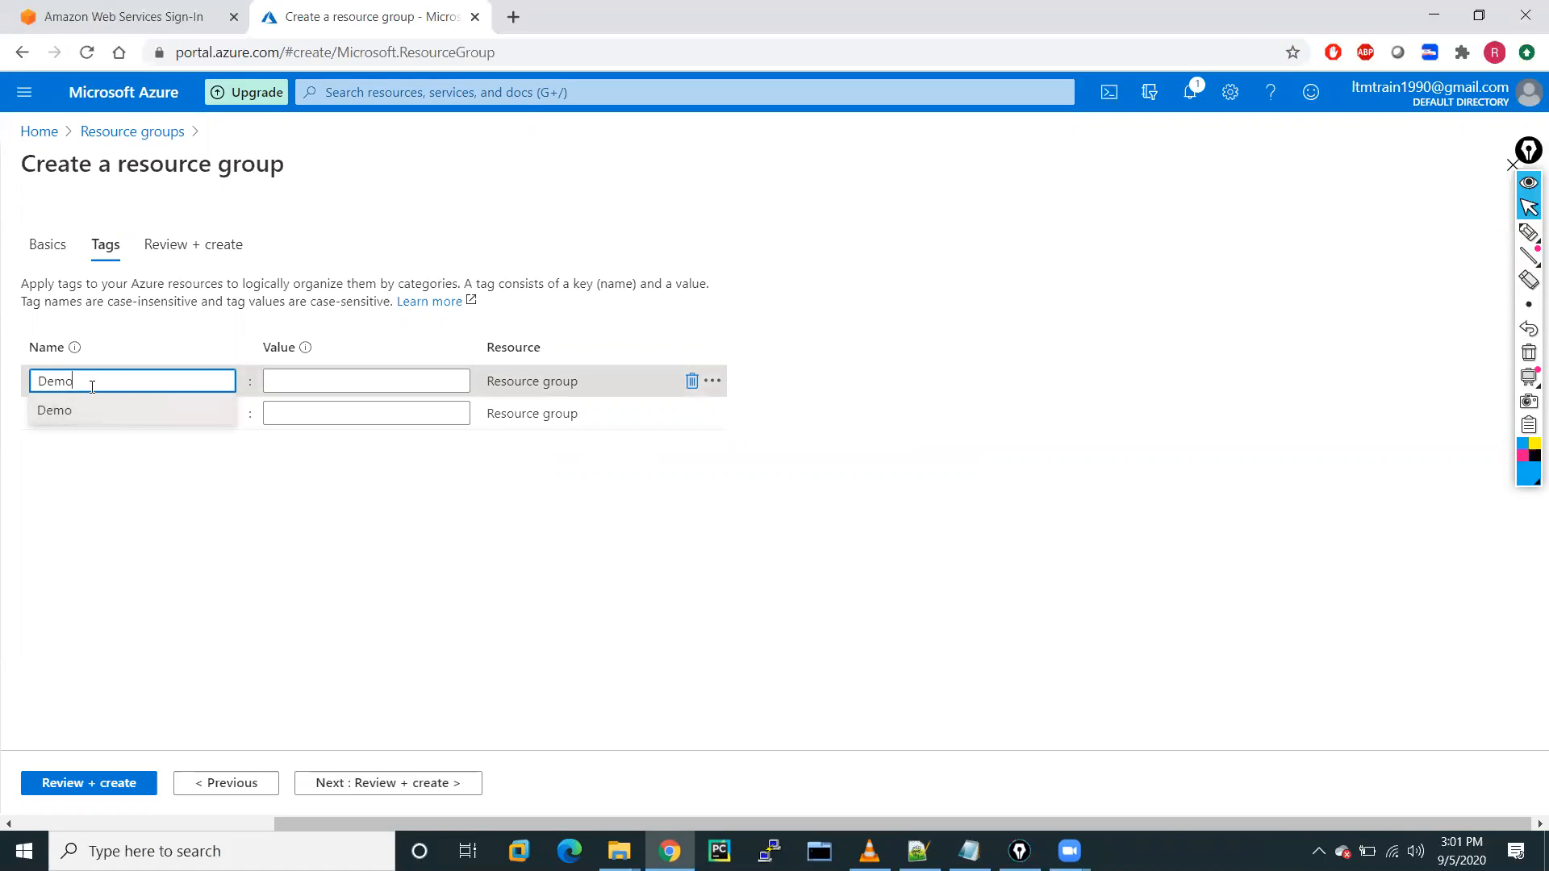
key("BackSpace")
key("BackSpace")
key("BackSpace")
key("BackSpace")
type("pur")
type("sope")
key("BackSpace")
key("BackSpace")
type("pose")
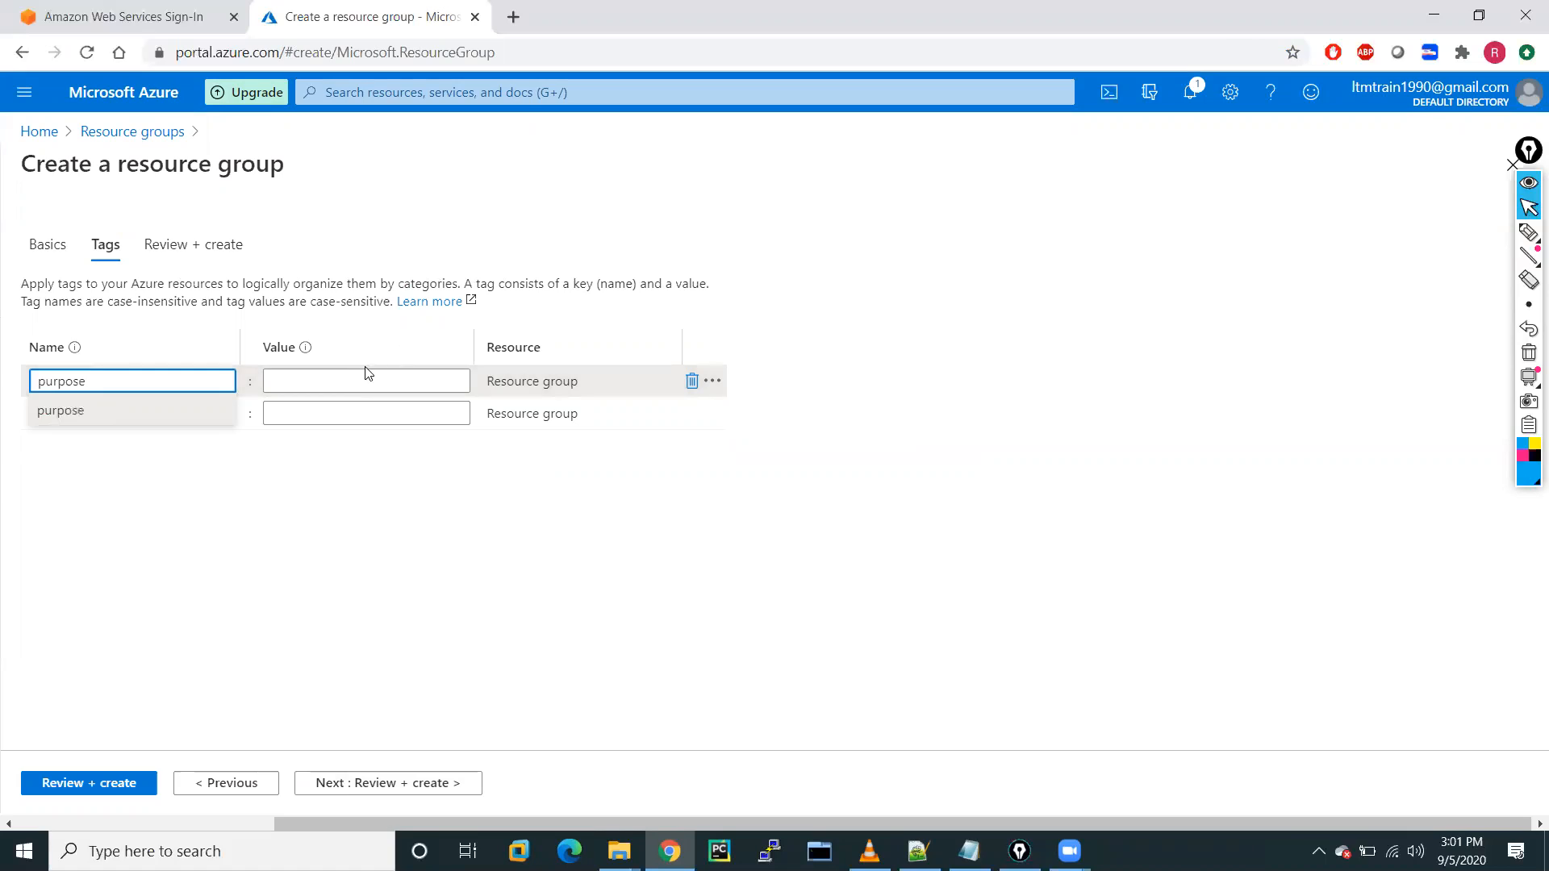
left_click(349, 381)
type("demo")
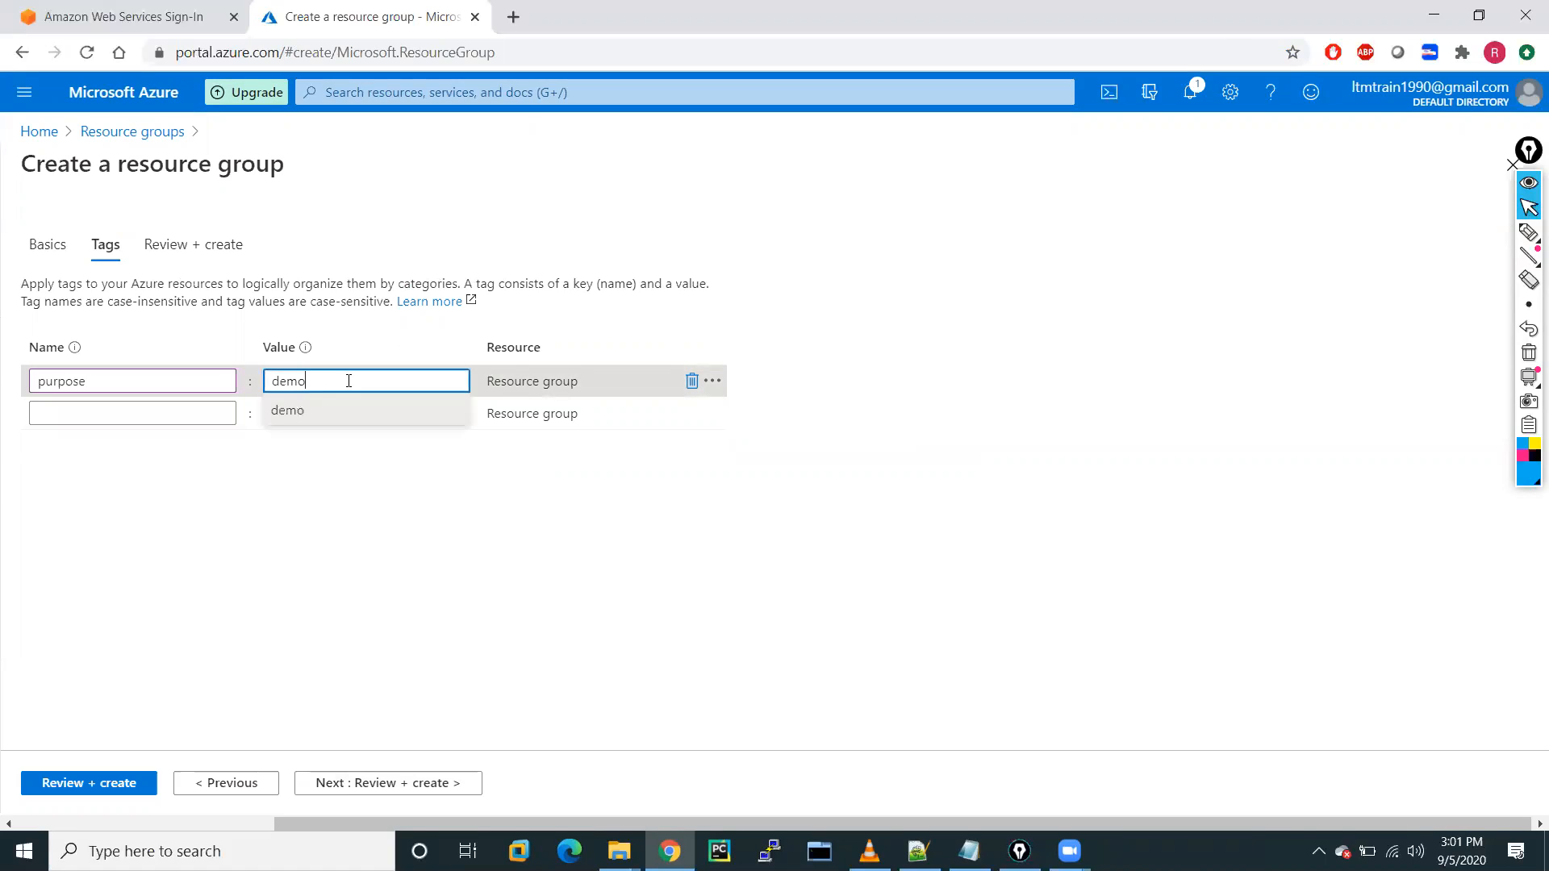
left_click(269, 593)
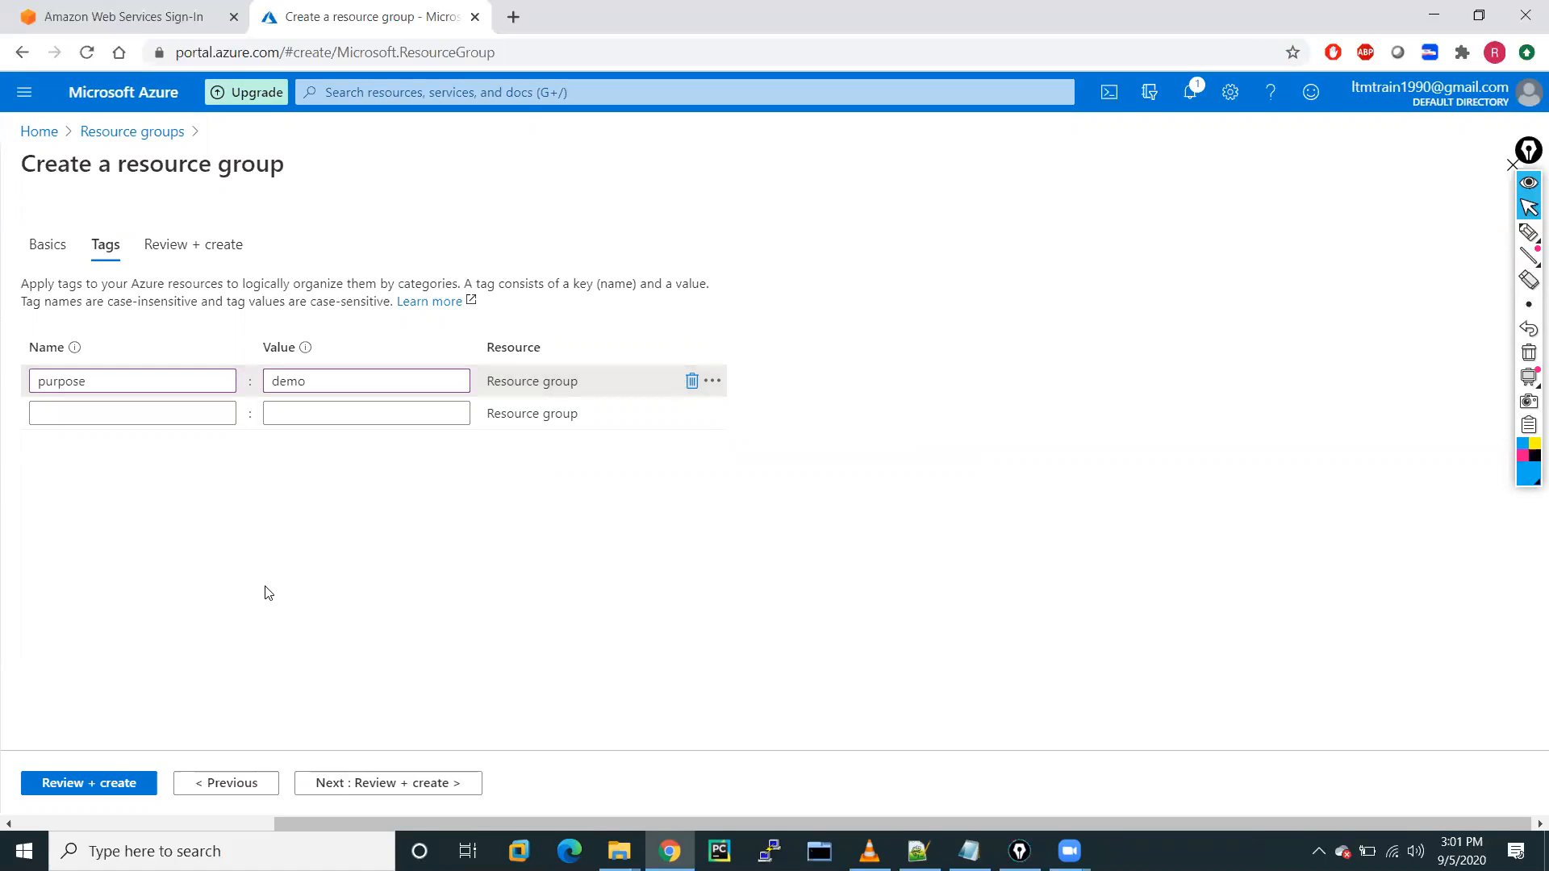
left_click(95, 789)
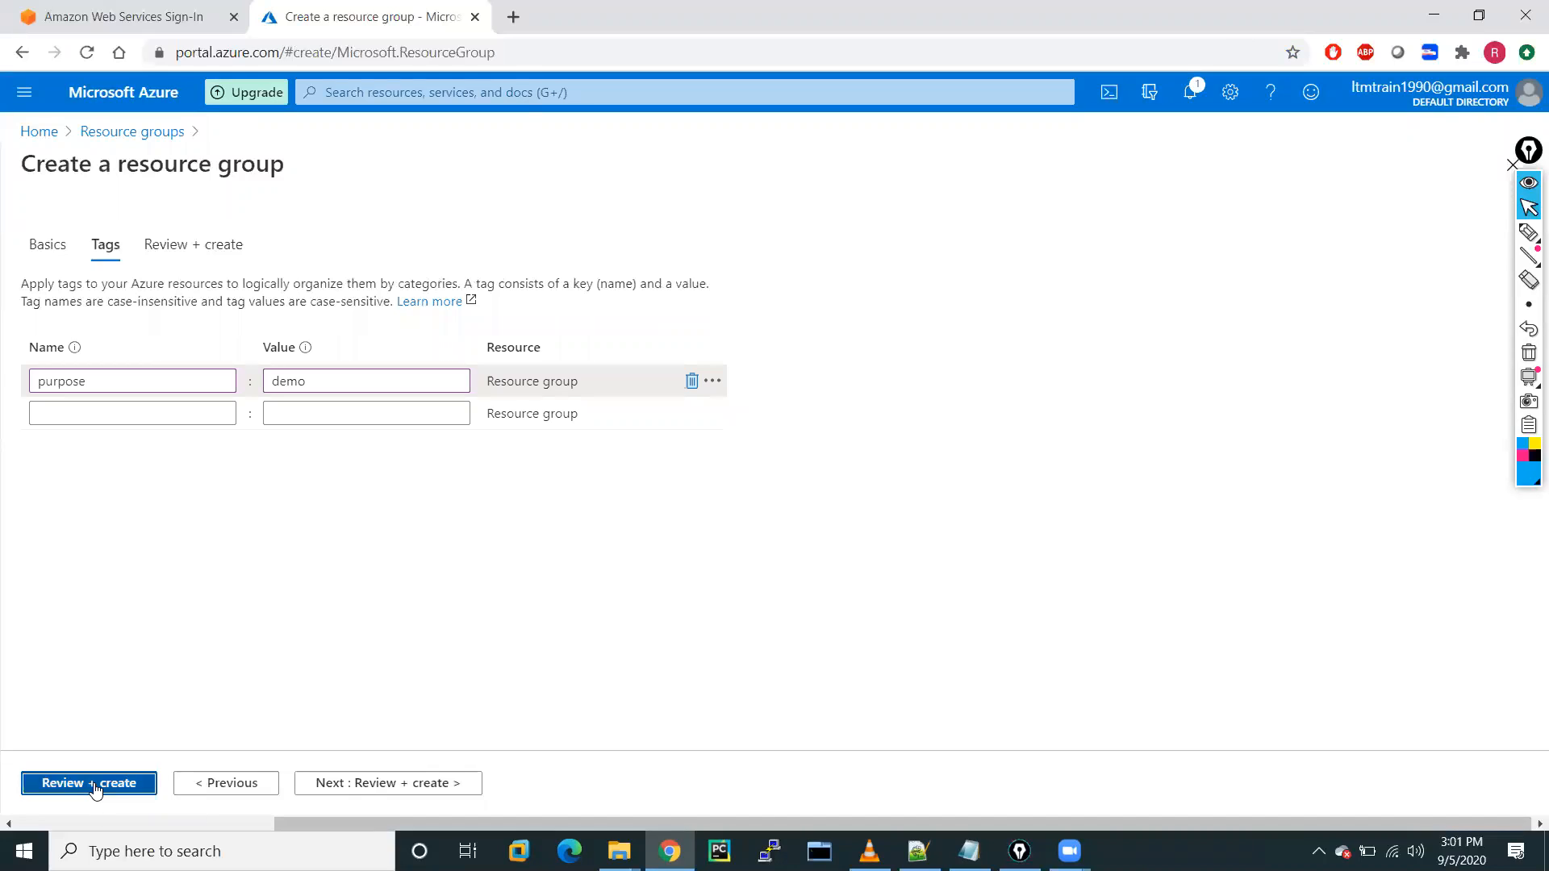
left_click(94, 784)
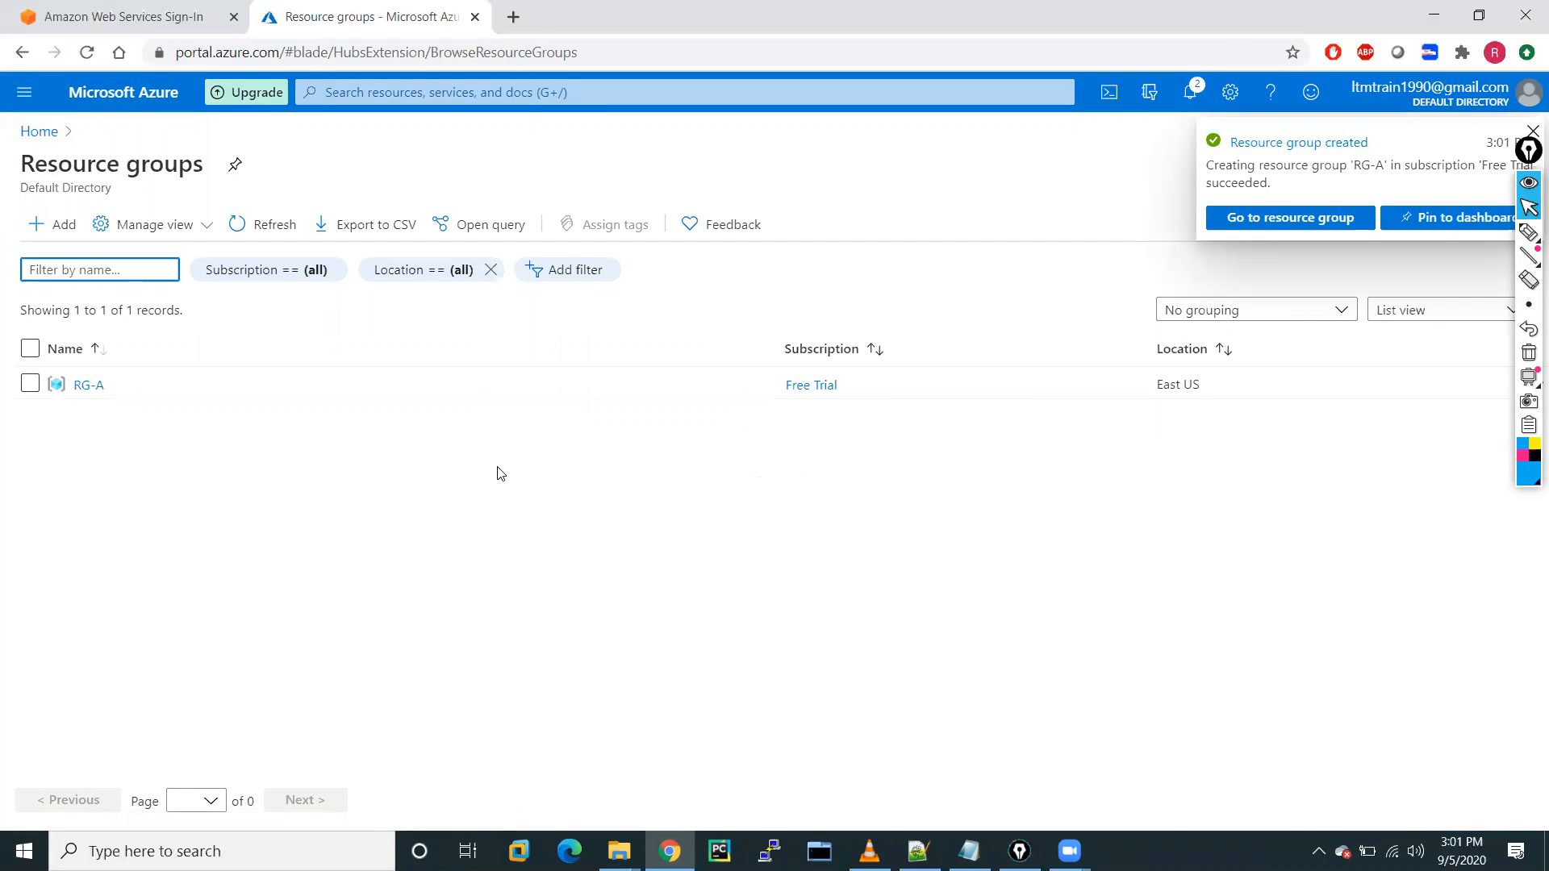
Go to Virtual networks from the portal menu.
left_click(25, 99)
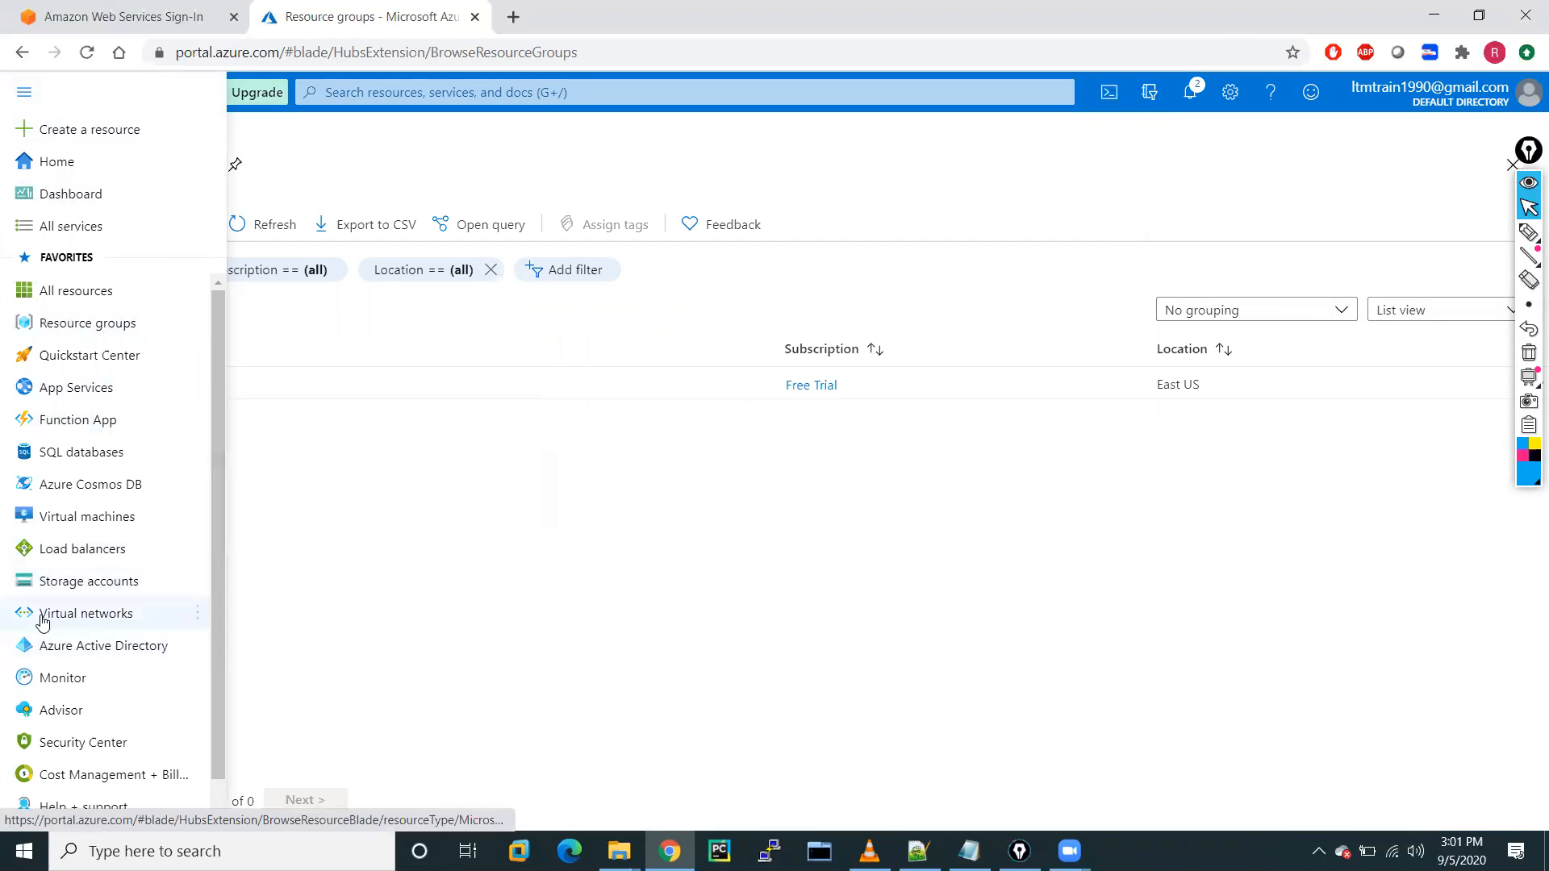
mouse_move(86, 622)
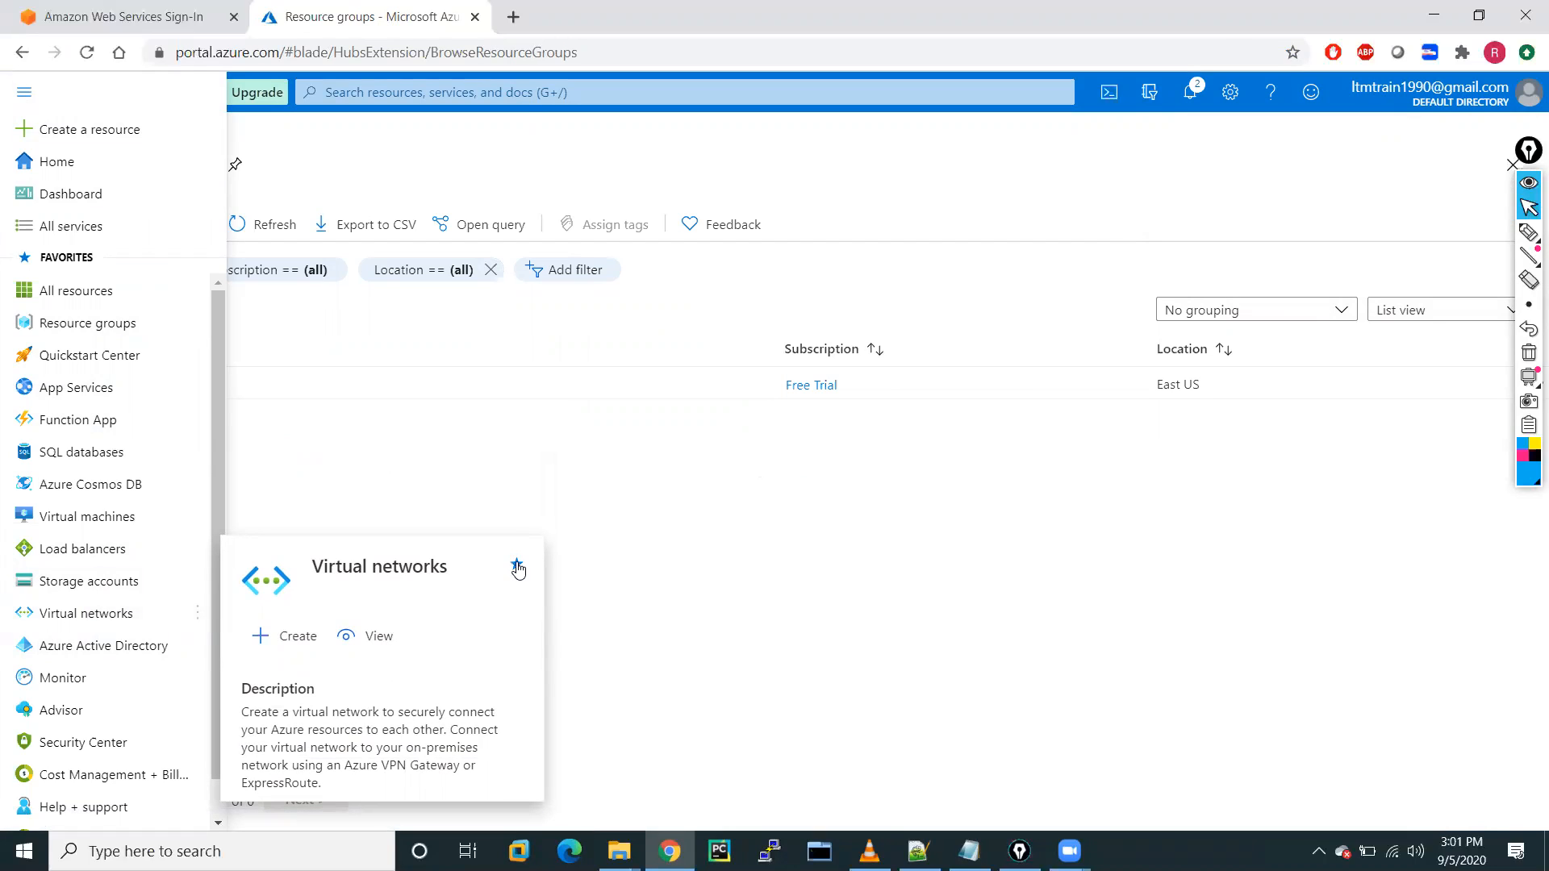
left_click(87, 619)
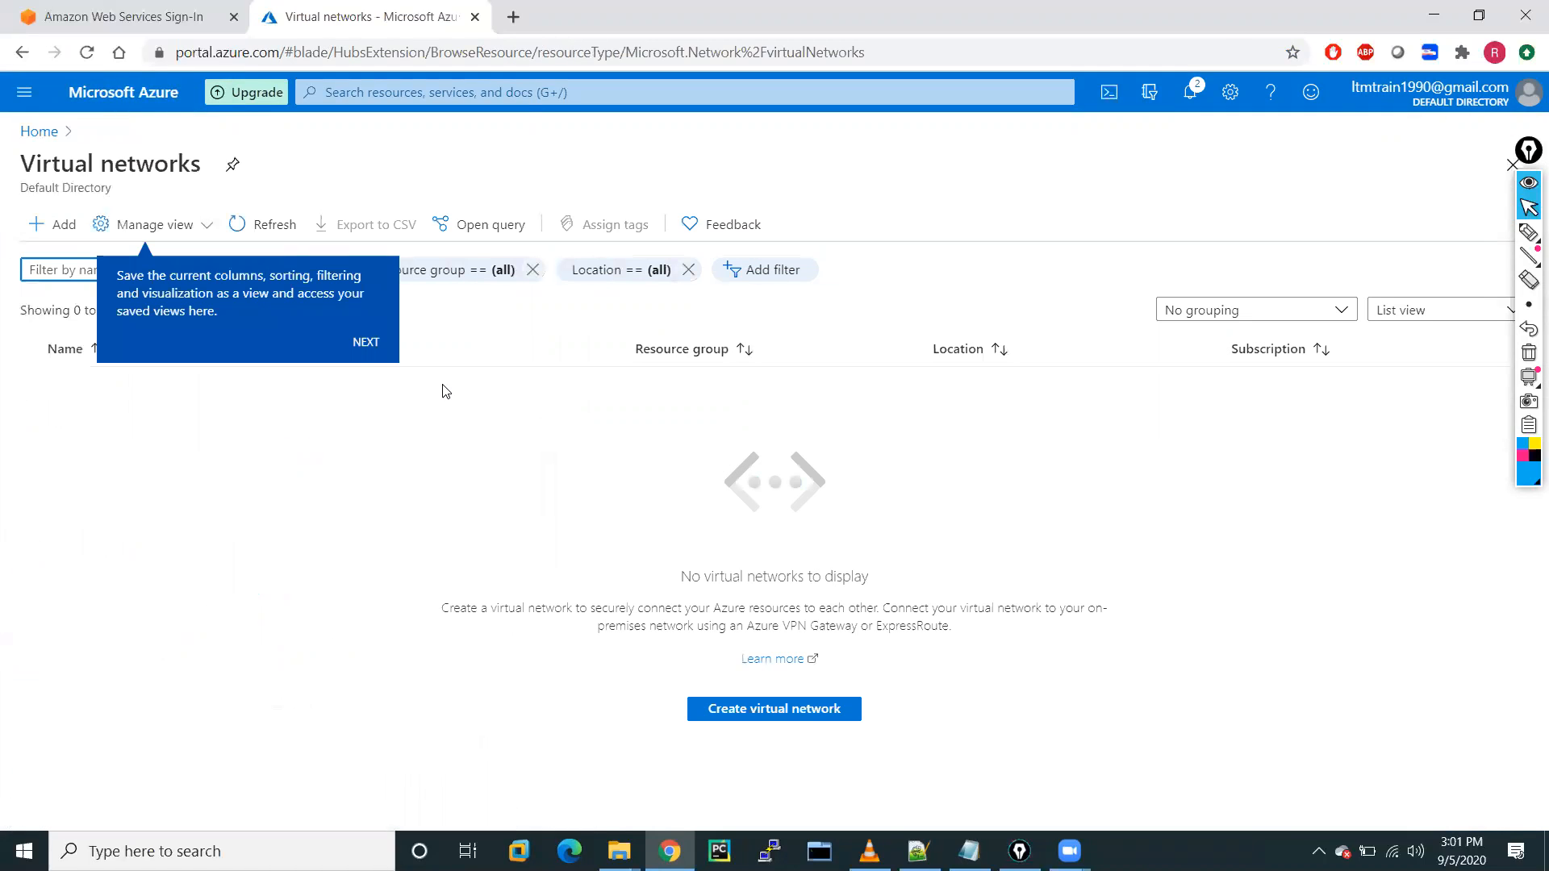
Start a virtual network VNET-A in RG-A, keeping (US) East US as the region.
left_click(763, 710)
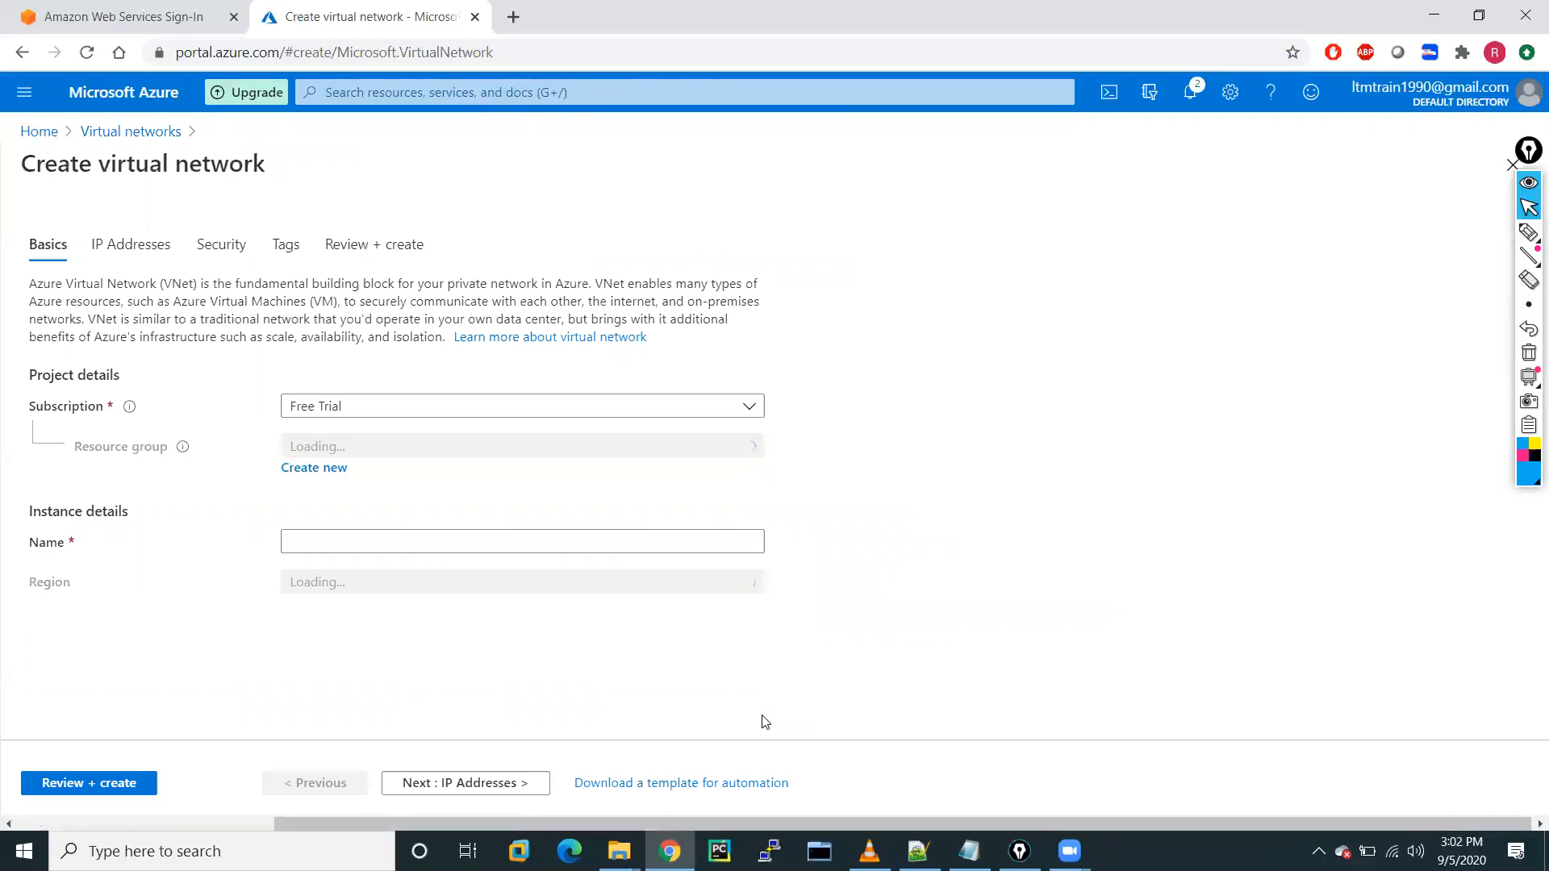
left_click(348, 448)
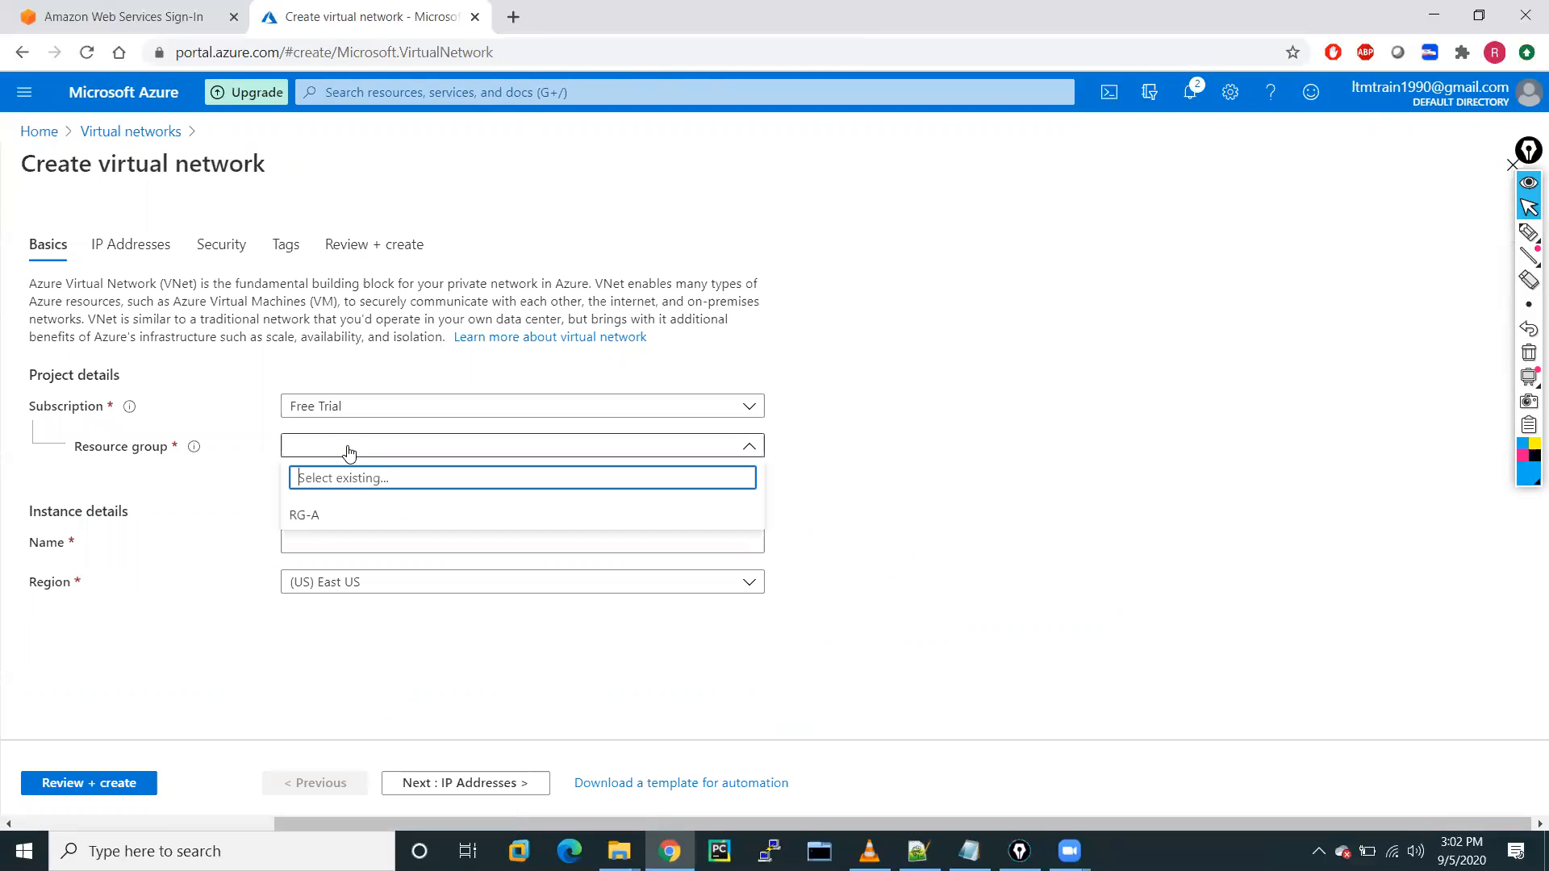
left_click(299, 520)
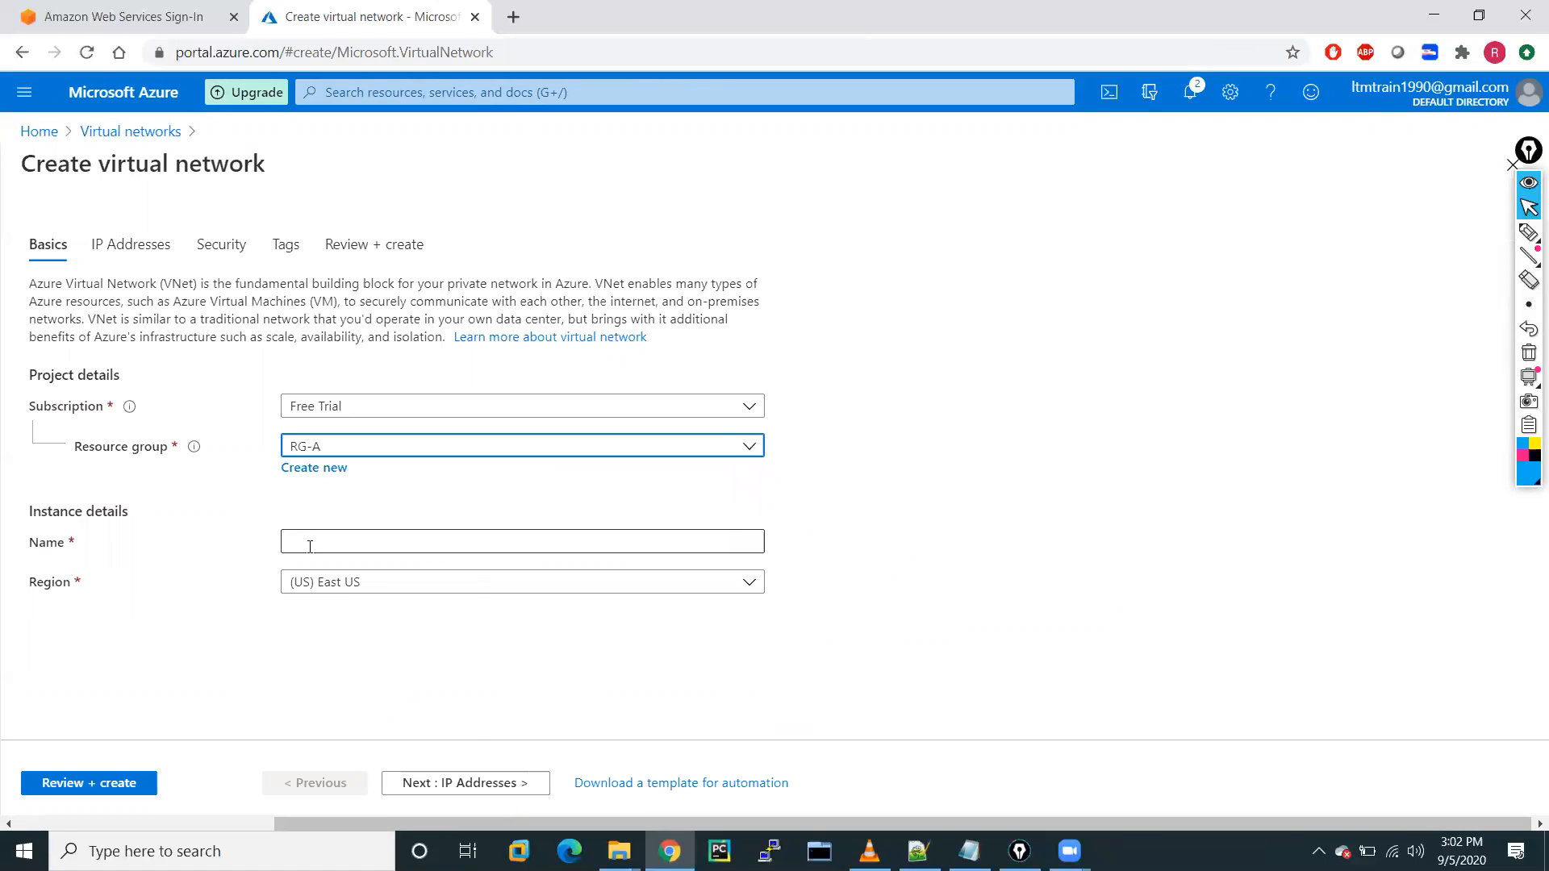
left_click(308, 548)
type("VNET-A")
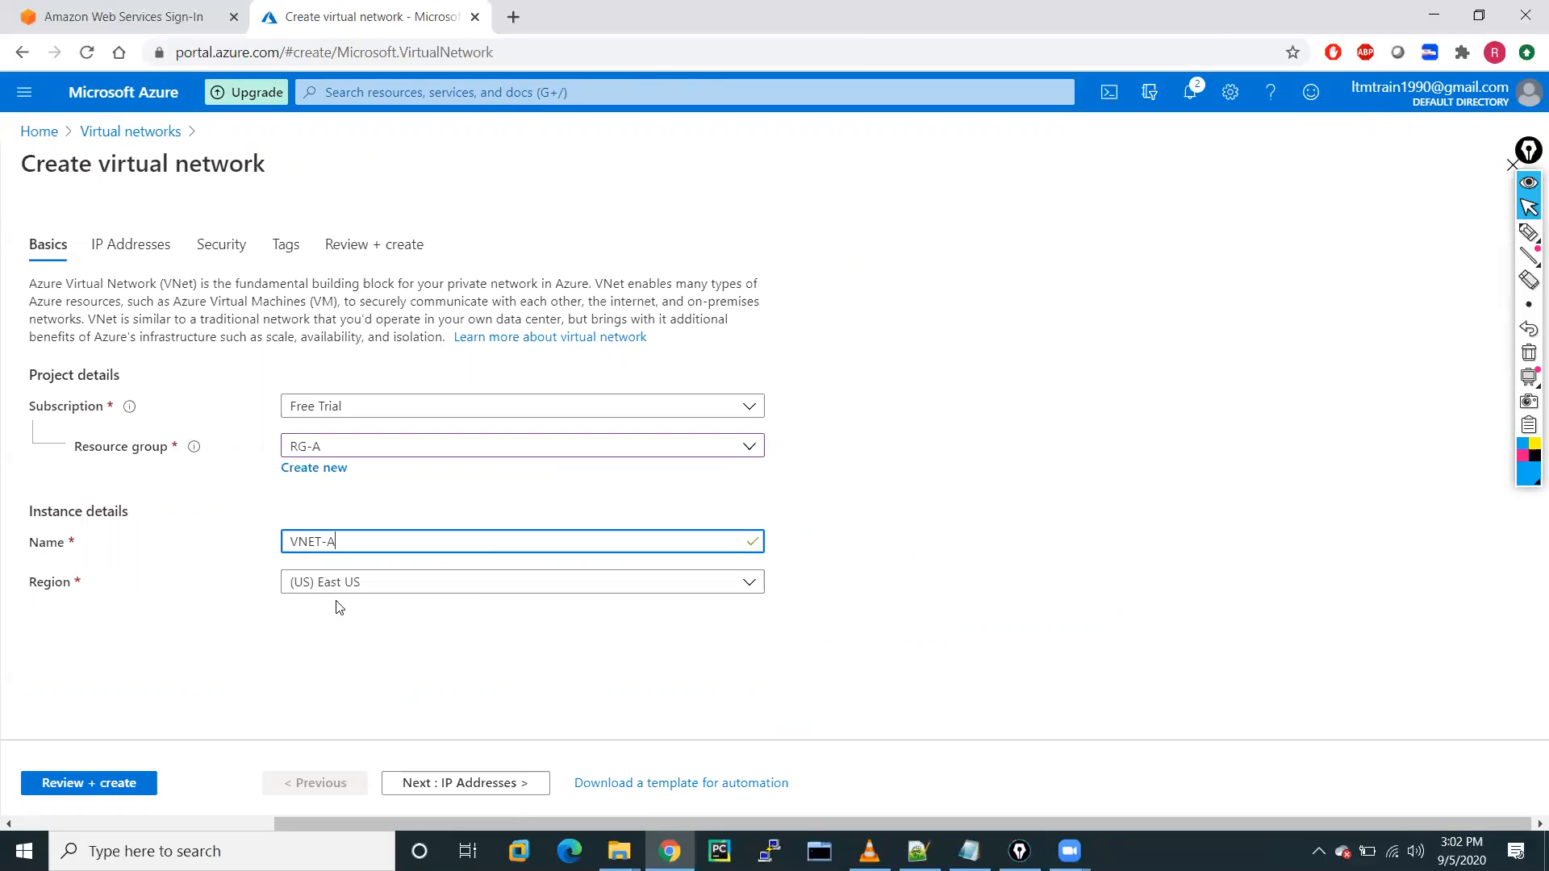
left_click(415, 583)
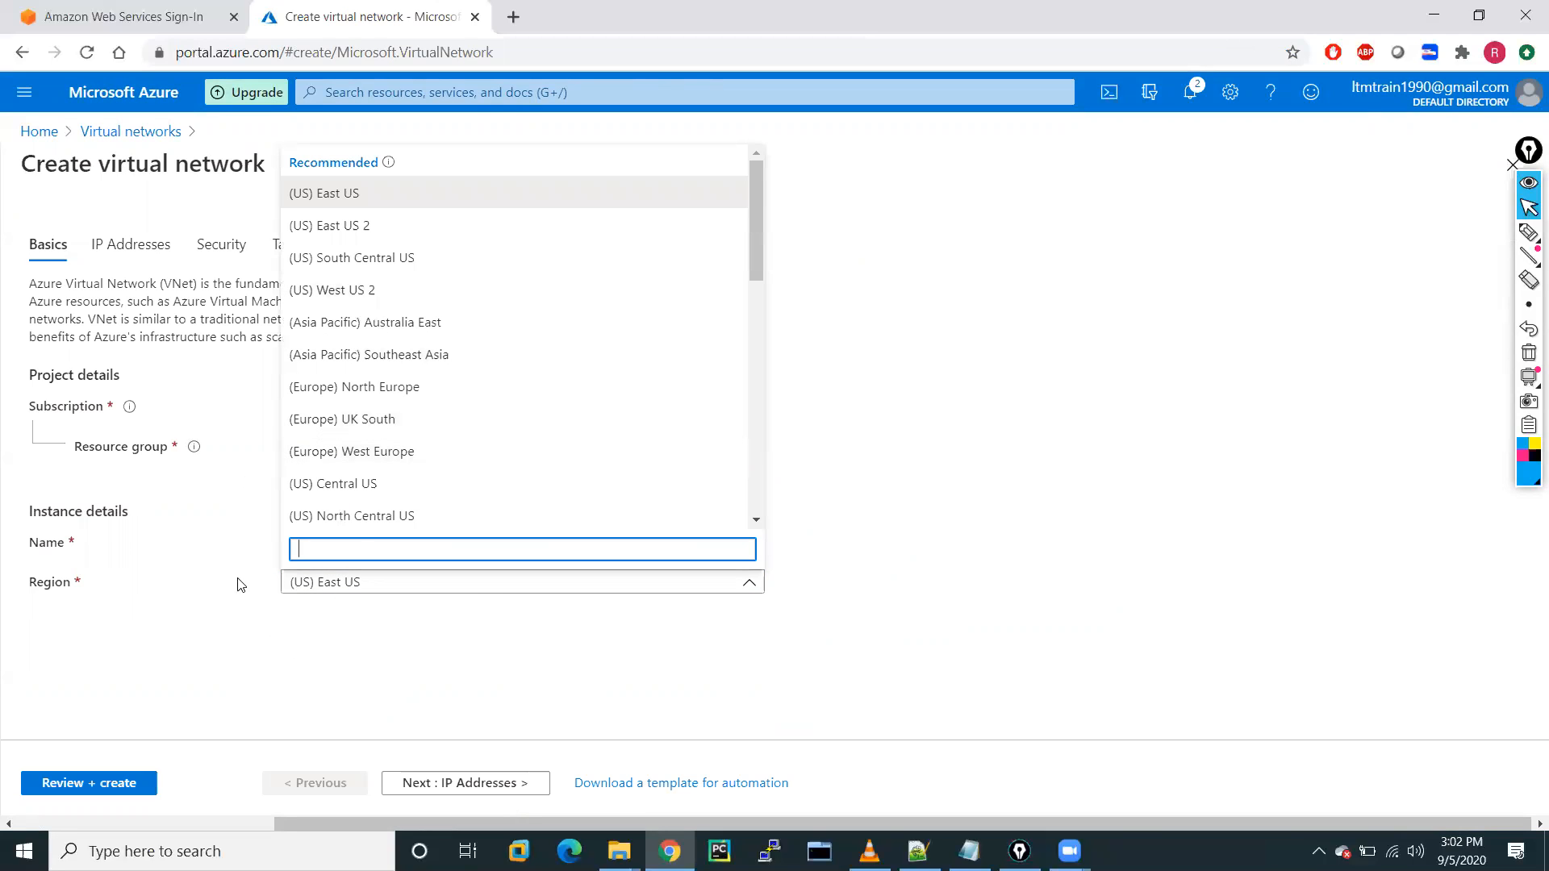
left_click(199, 643)
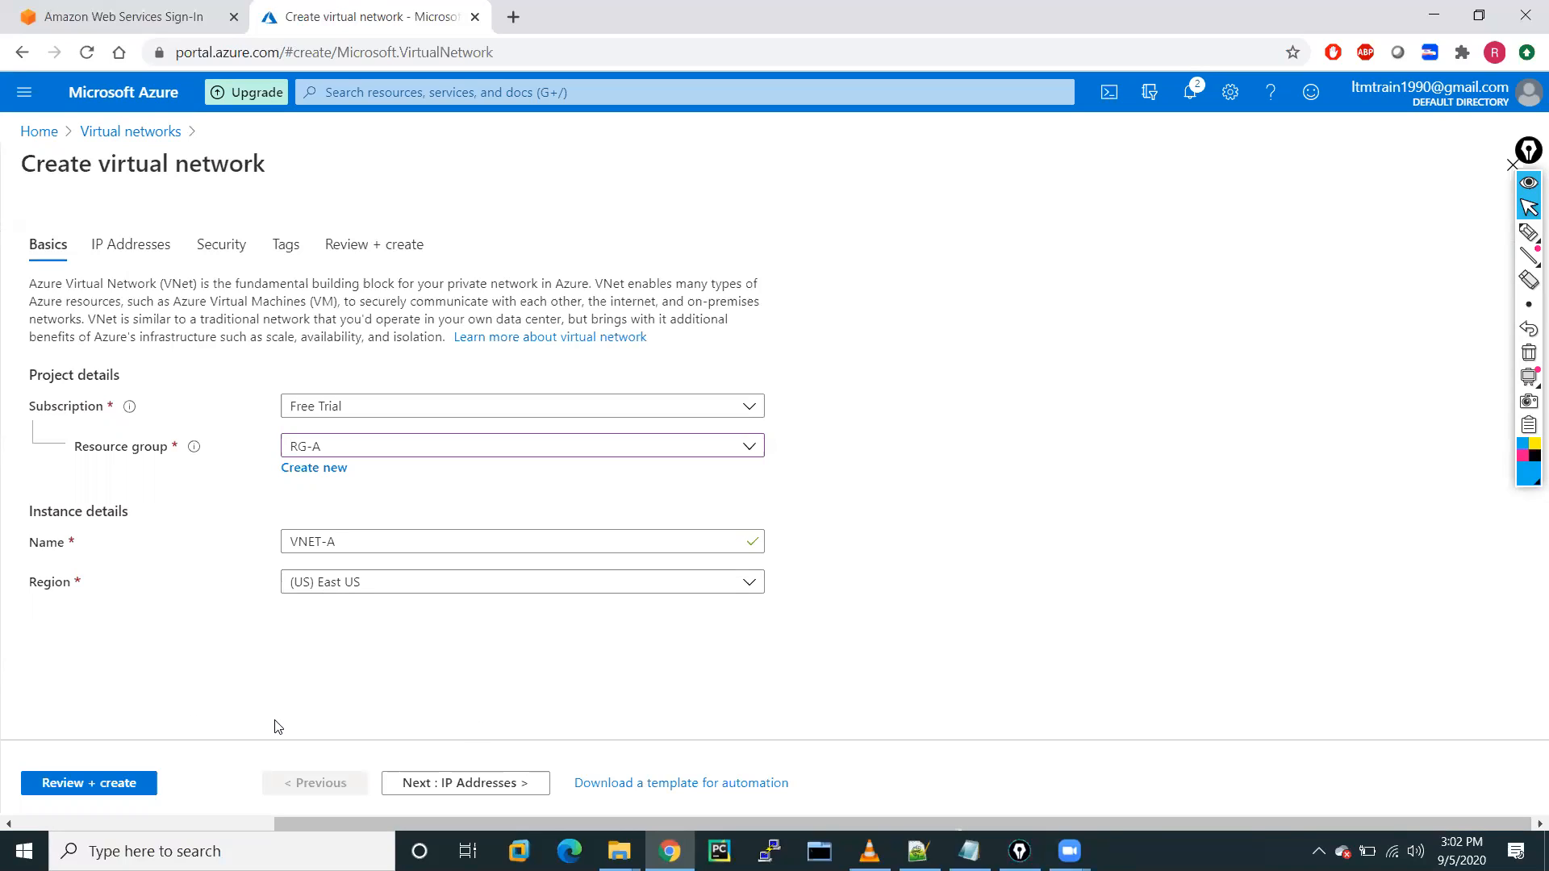
On IP Addresses, delete the default 10.0.0.0/16 address space.
left_click(463, 781)
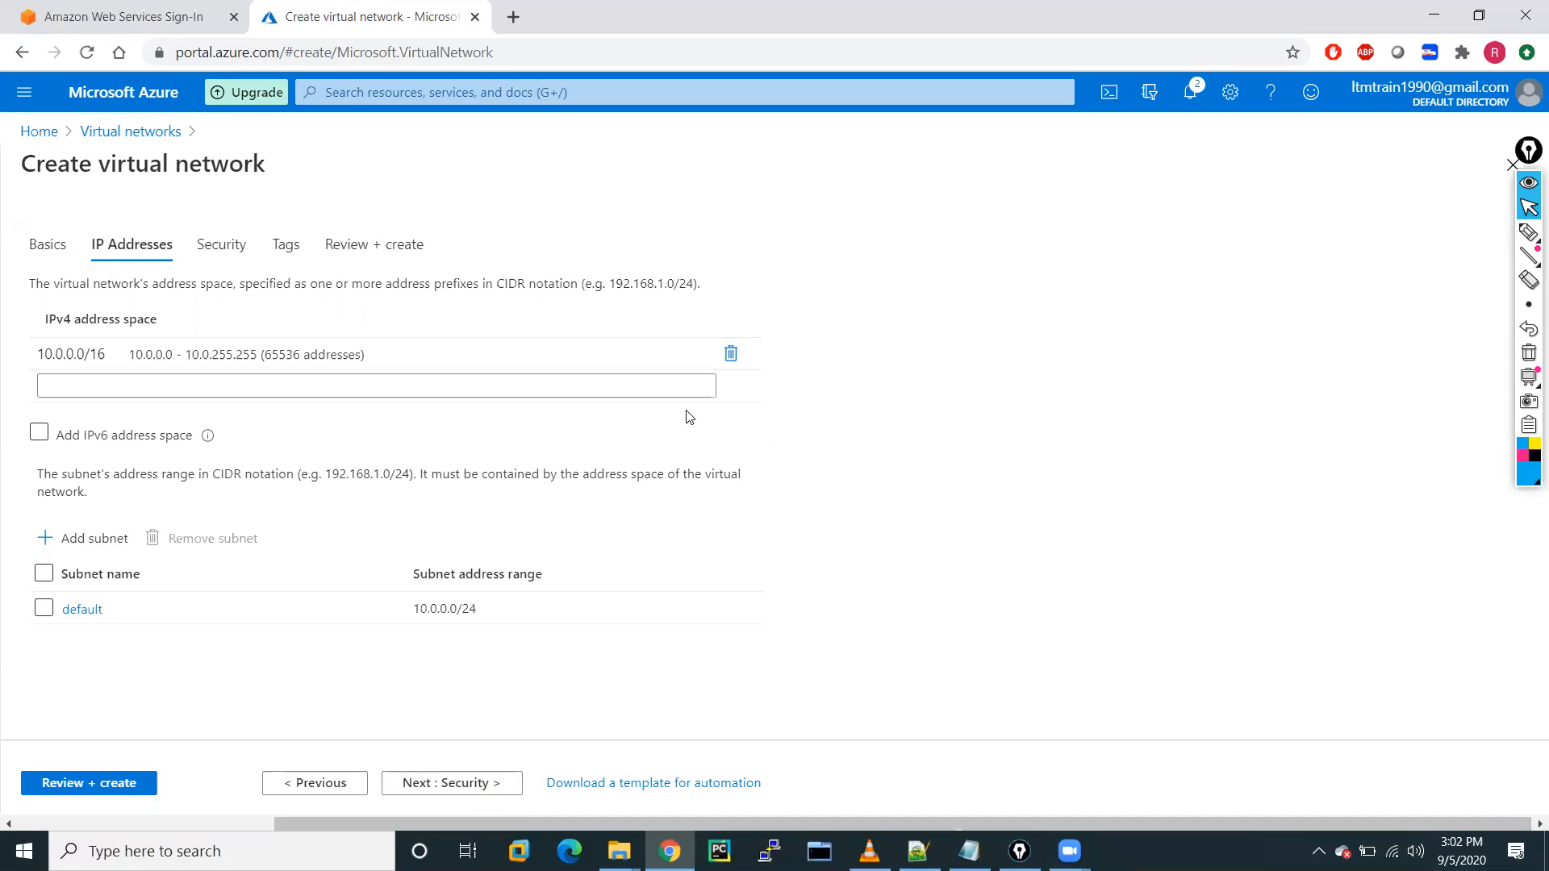
left_click(732, 357)
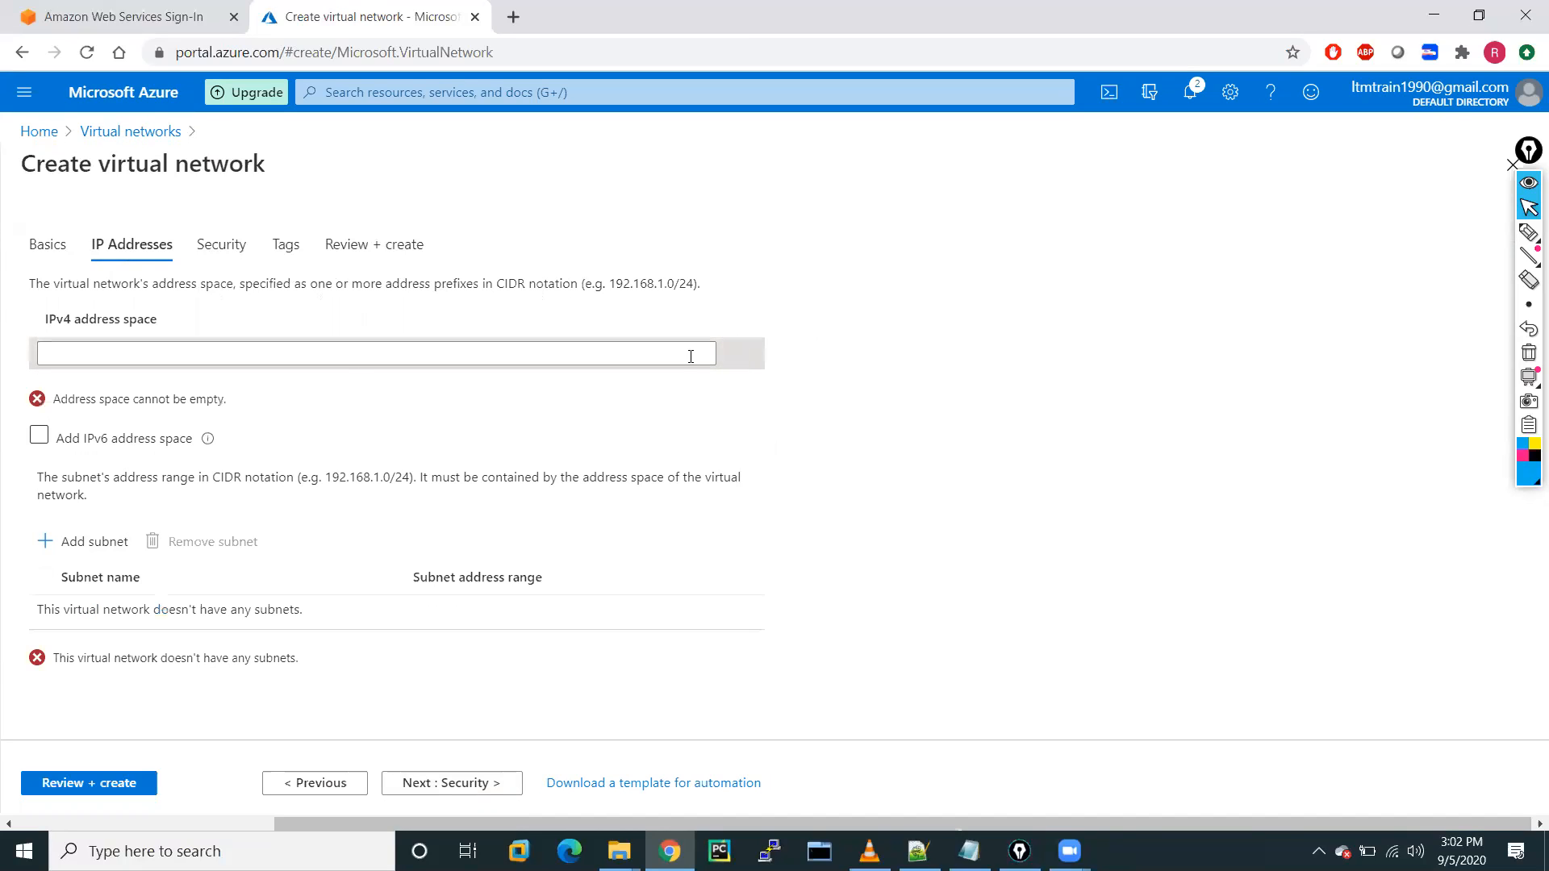
left_click(237, 348)
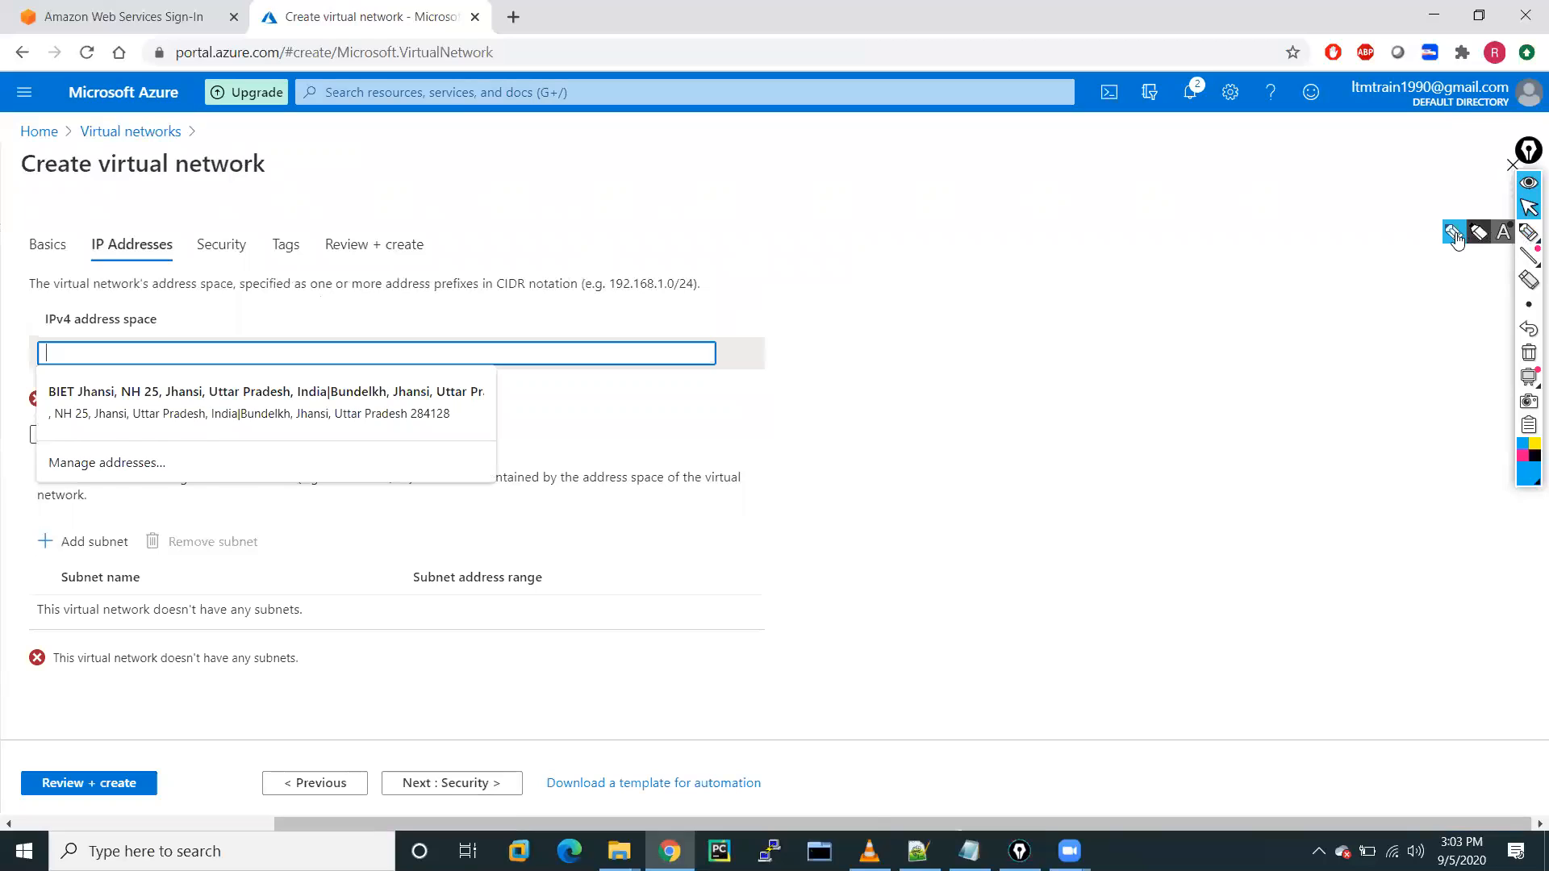
left_click(1527, 231)
Draw VNET branching into web-, APP-, DB- and MGMT-subnet branches.
mouse_move(801, 176)
left_mouse_down()
mouse_move(905, 192)
mouse_move(789, 171)
mouse_move(883, 148)
left_mouse_up()
left_click_drag(894, 226, 903, 329)
mouse_move(894, 268)
left_mouse_down()
mouse_move(927, 260)
mouse_move(916, 280)
mouse_move(995, 231)
mouse_move(1015, 244)
mouse_move(1173, 217)
mouse_move(1186, 231)
left_mouse_up()
left_click_drag(1192, 198, 1190, 234)
left_click_drag(1182, 212, 1203, 208)
mouse_move(899, 329)
left_mouse_down()
mouse_move(933, 321)
mouse_move(919, 350)
mouse_move(1052, 283)
mouse_move(1090, 311)
mouse_move(1207, 309)
left_mouse_up()
left_click(970, 335)
left_click_drag(909, 335, 912, 460)
left_click_drag(908, 397, 962, 394)
mouse_move(961, 394)
left_mouse_down()
mouse_move(942, 415)
mouse_move(1209, 355)
left_mouse_up()
left_click_drag(1210, 334, 1207, 372)
left_click_drag(1197, 350, 1223, 345)
mouse_move(913, 461)
left_mouse_down()
mouse_move(974, 446)
mouse_move(1034, 464)
mouse_move(1055, 438)
mouse_move(1243, 421)
left_mouse_up()
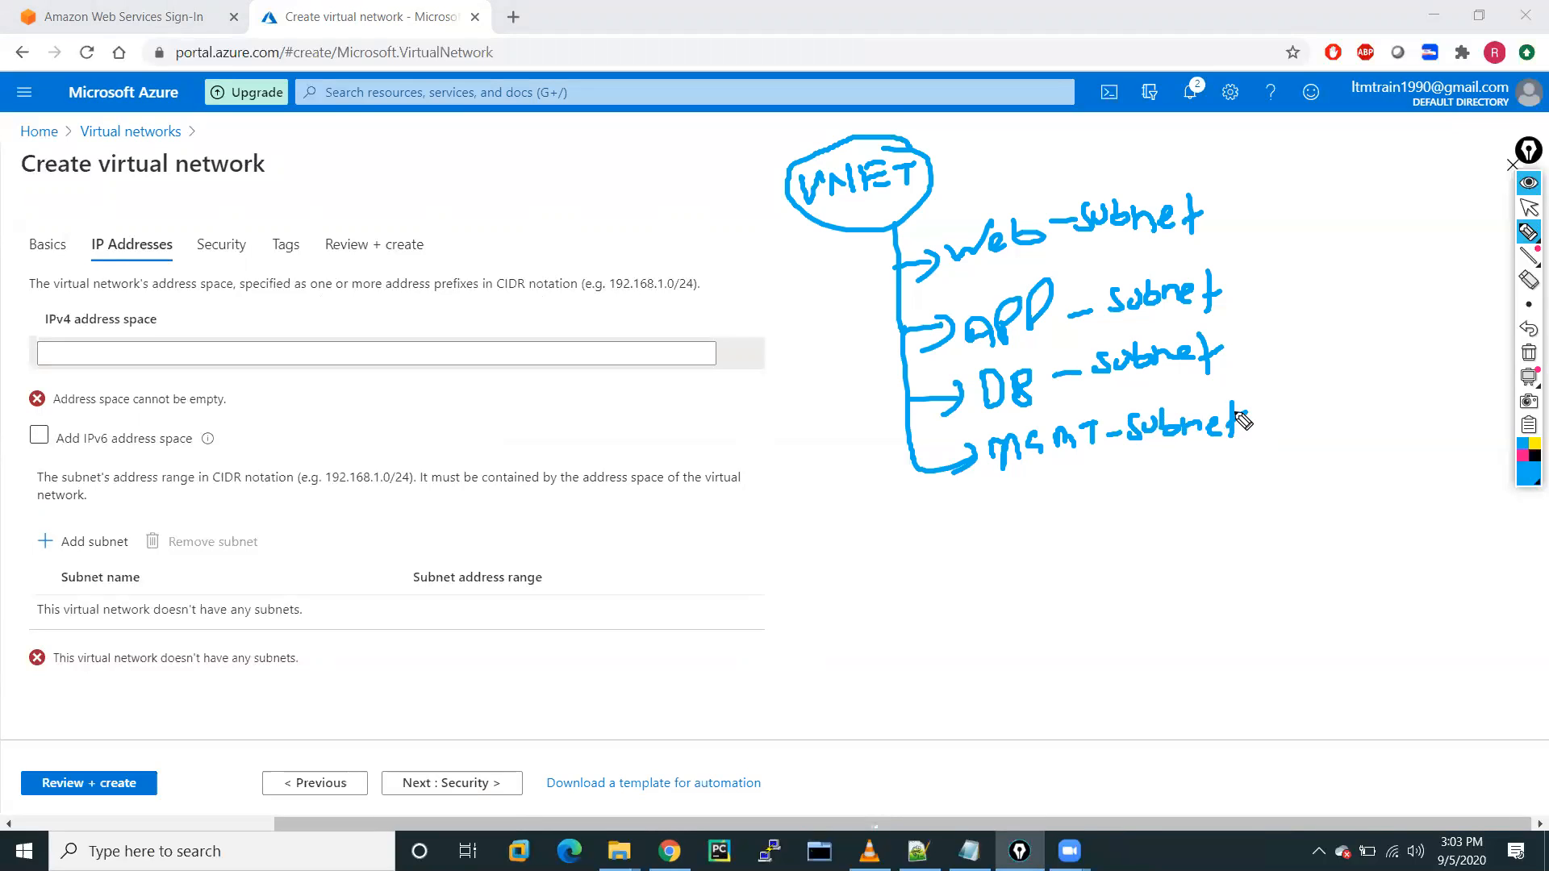
left_click_drag(1237, 415, 1248, 410)
Annotate the subnets with 250 addresses and /24, plus an arrow left of VNET.
left_click_drag(1163, 136, 1192, 151)
mouse_move(1222, 125)
left_mouse_down()
mouse_move(1149, 149)
mouse_move(1226, 121)
left_mouse_up()
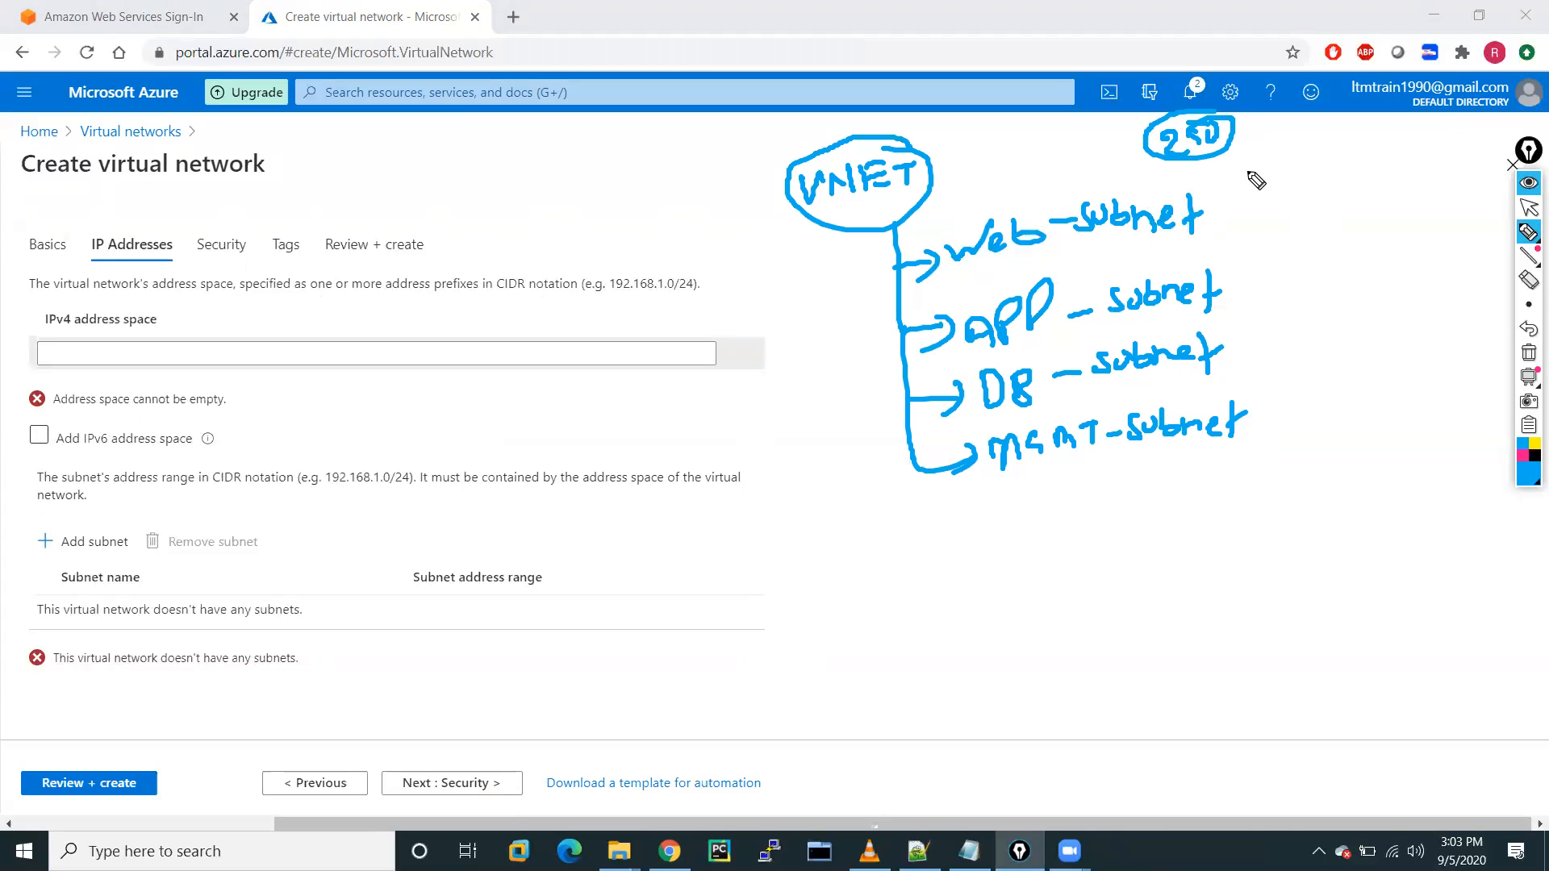
left_click(1248, 172)
mouse_move(1247, 157)
left_mouse_down()
mouse_move(1246, 197)
mouse_move(1319, 168)
left_mouse_up()
left_click_drag(1302, 157, 1299, 190)
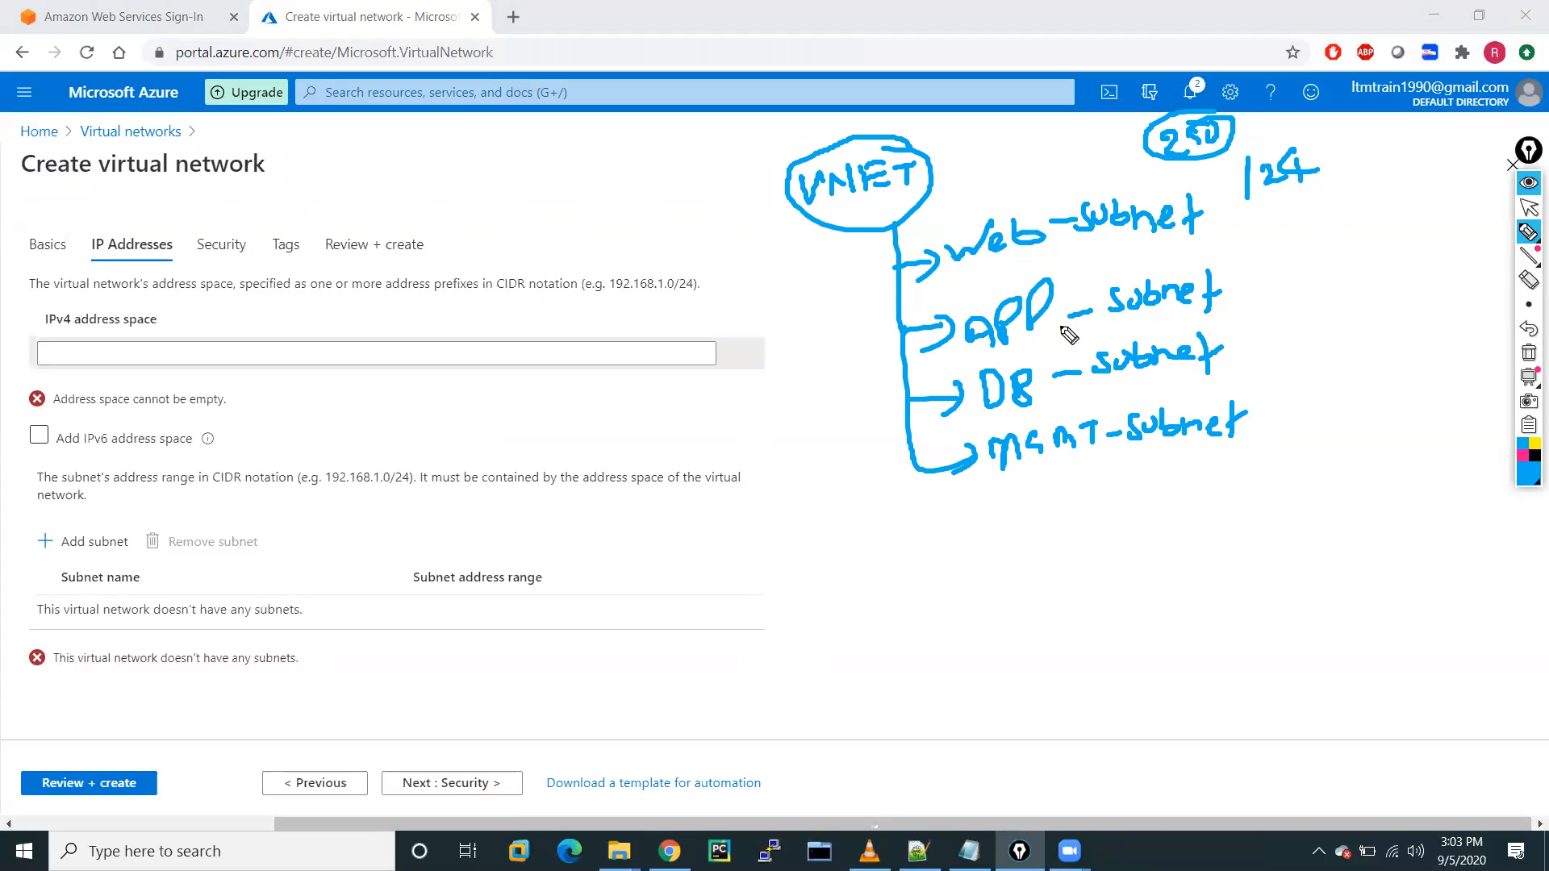
mouse_move(1214, 230)
left_mouse_down()
mouse_move(1234, 256)
mouse_move(1259, 242)
mouse_move(1232, 211)
left_mouse_up()
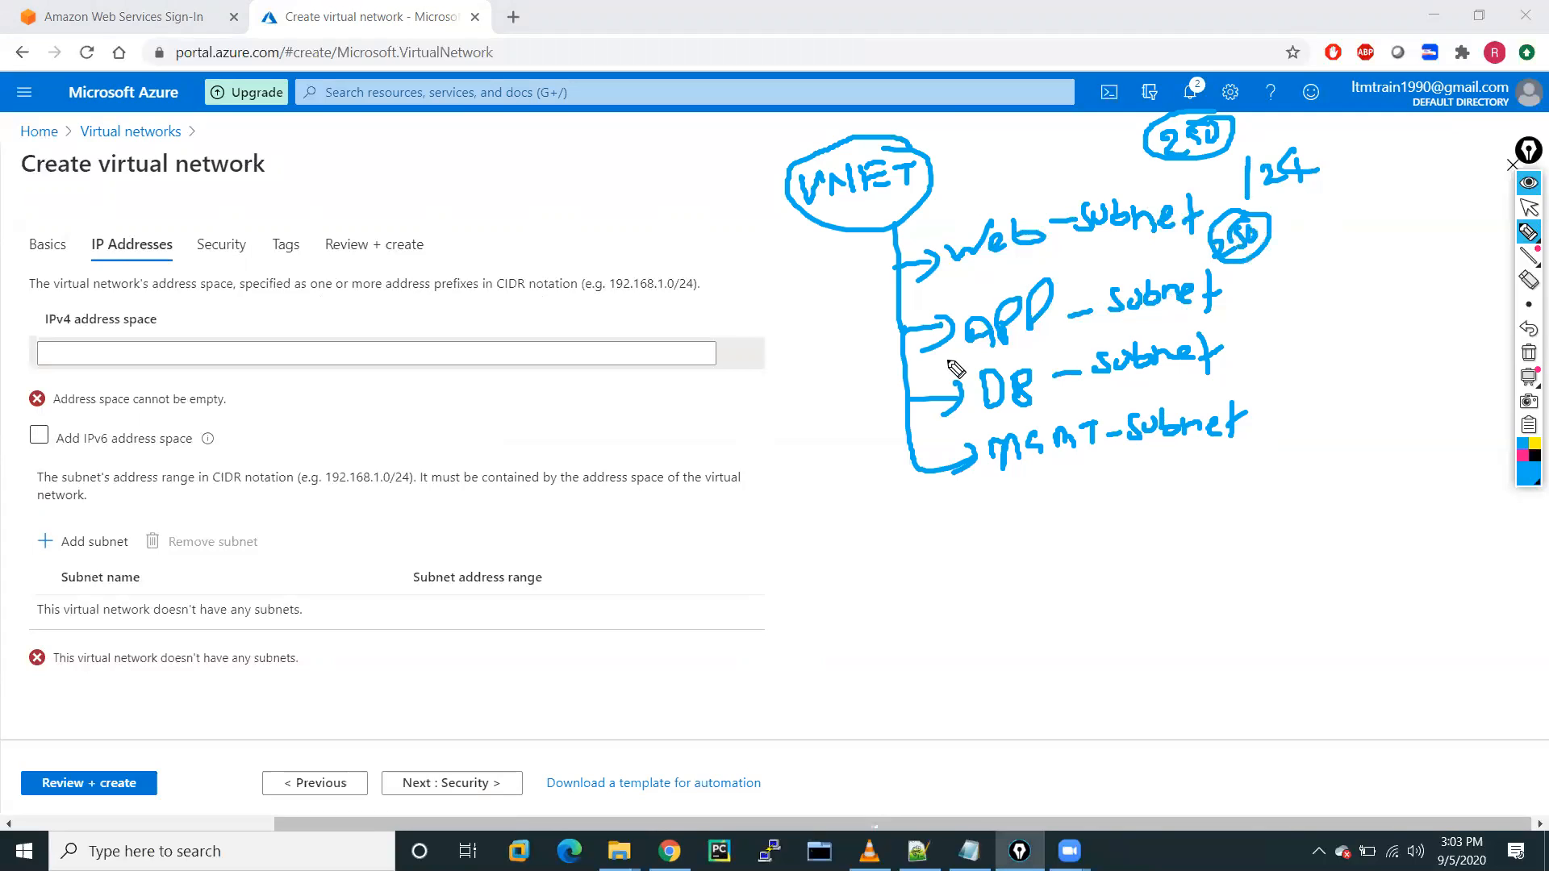
left_click_drag(1299, 252, 1297, 298)
mouse_move(1309, 260)
left_mouse_down()
mouse_move(1331, 278)
mouse_move(1401, 255)
left_mouse_up()
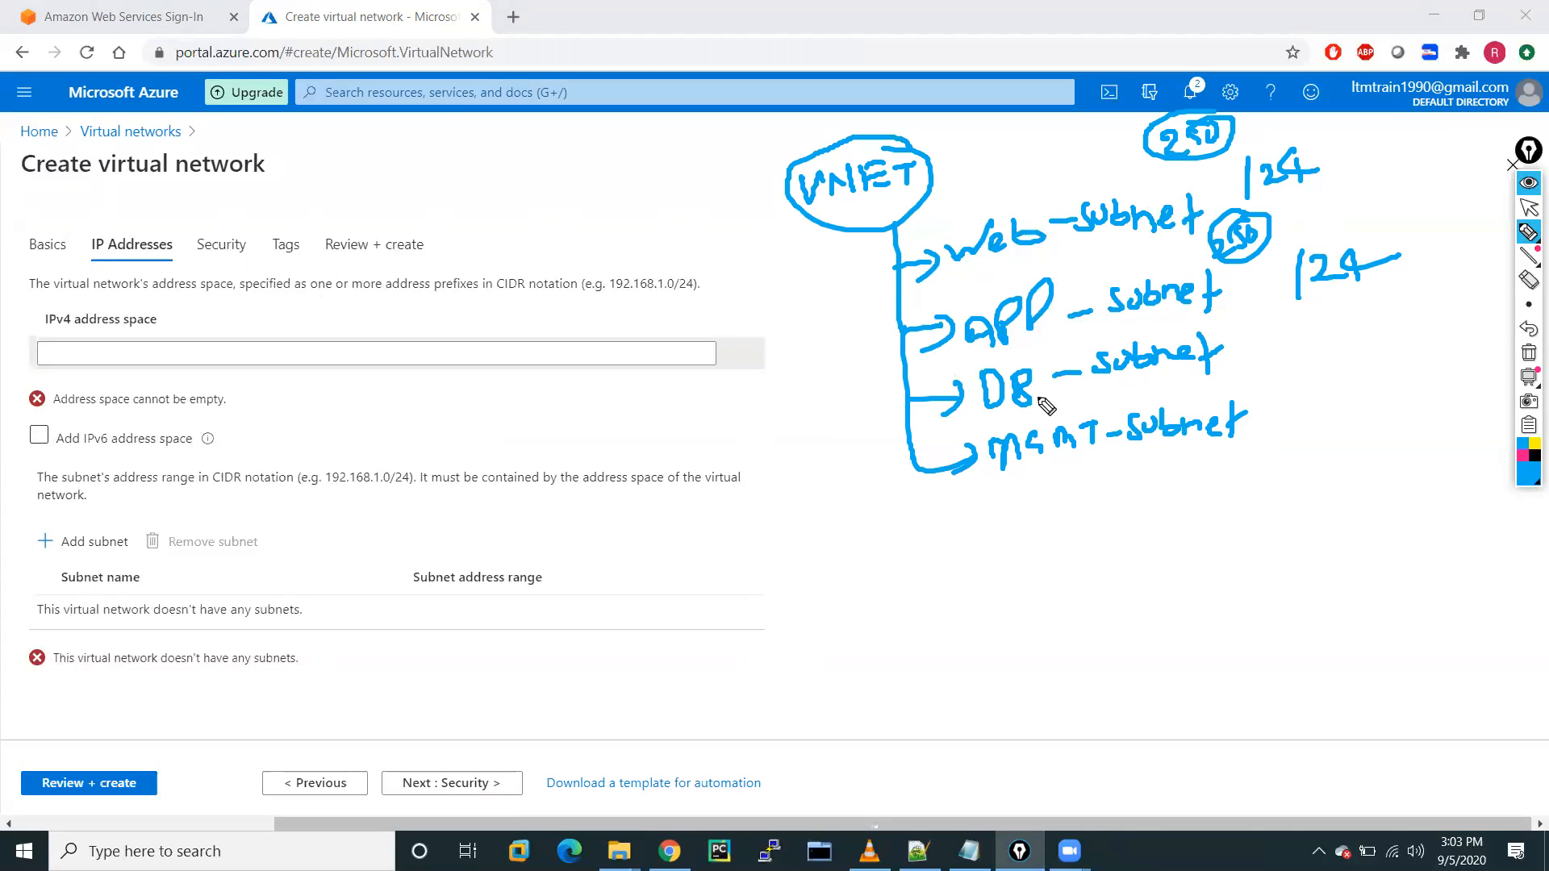
left_click_drag(1297, 327, 1296, 364)
mouse_move(1313, 333)
left_mouse_down()
mouse_move(1393, 349)
mouse_move(1346, 380)
mouse_move(1362, 381)
left_mouse_up()
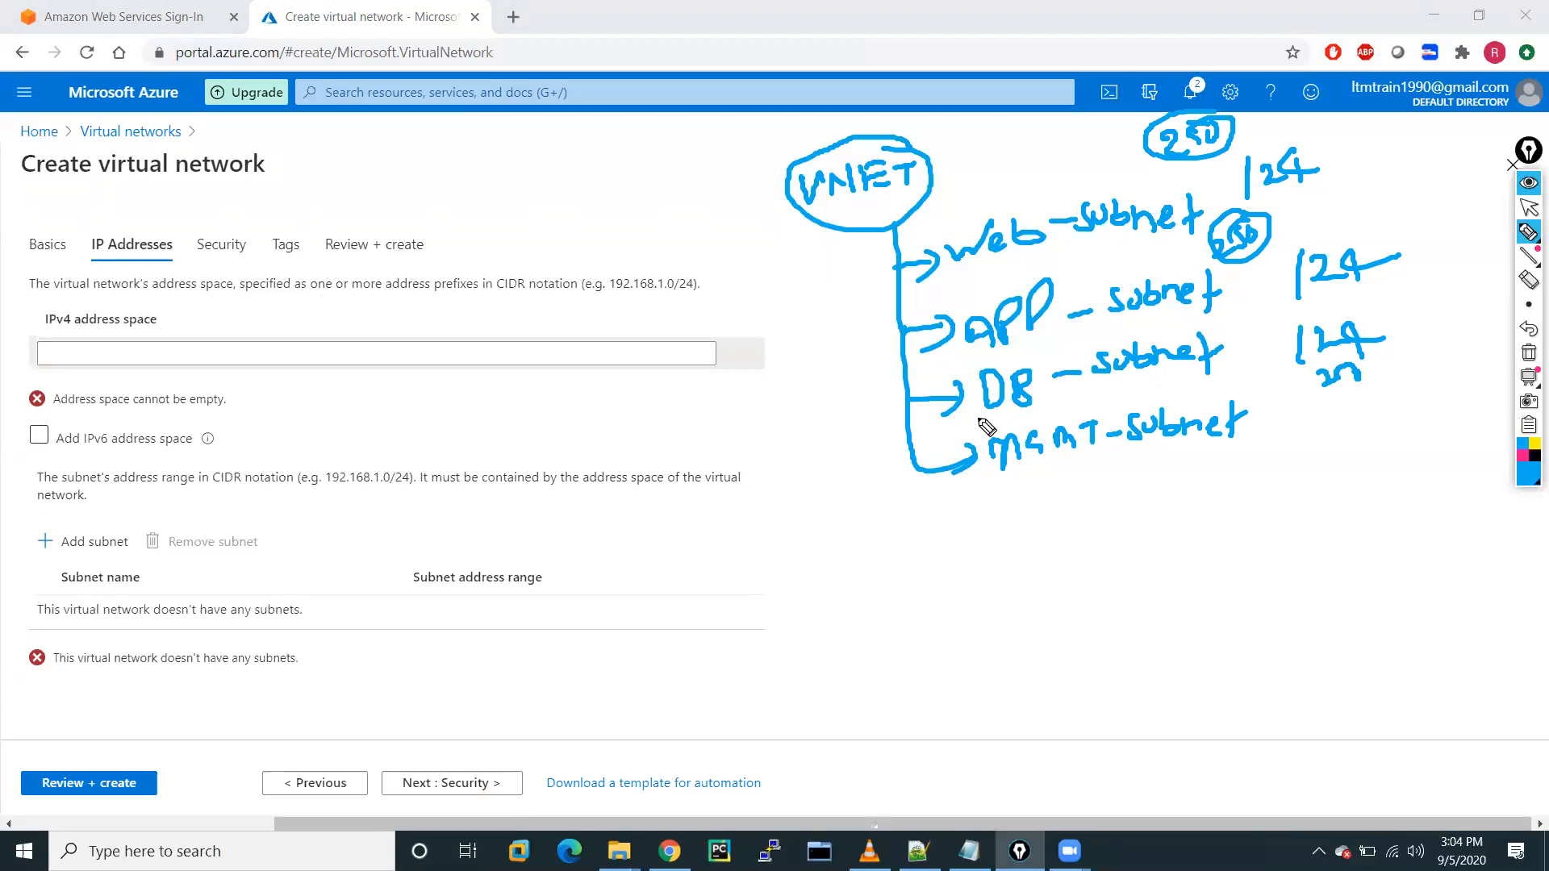
left_click_drag(778, 189, 692, 192)
left_click_drag(717, 183, 716, 204)
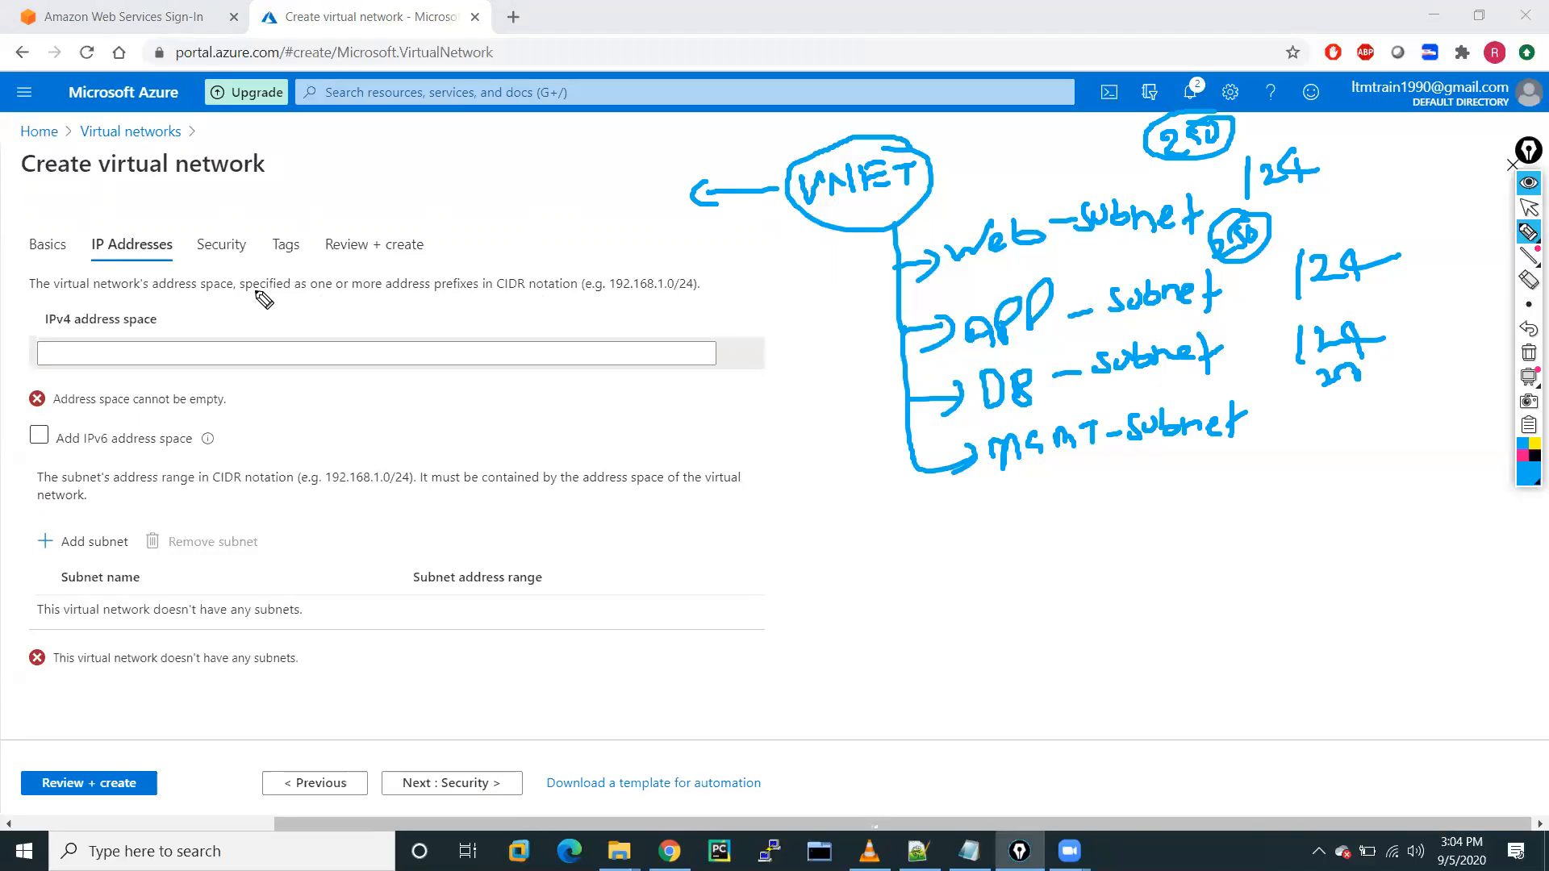
Handwrite and circle 192.168.0.0/20 on the sketch, with two arrows pointing down from it.
mouse_move(330, 185)
left_mouse_down()
mouse_move(331, 216)
mouse_move(418, 203)
left_mouse_up()
mouse_move(440, 171)
left_mouse_down()
mouse_move(434, 195)
mouse_move(538, 146)
left_mouse_up()
left_click(519, 164)
left_click_drag(565, 134, 562, 181)
left_click_drag(576, 152, 601, 165)
mouse_move(598, 121)
left_mouse_down()
mouse_move(379, 149)
mouse_move(327, 242)
mouse_move(623, 188)
mouse_move(599, 121)
left_mouse_up()
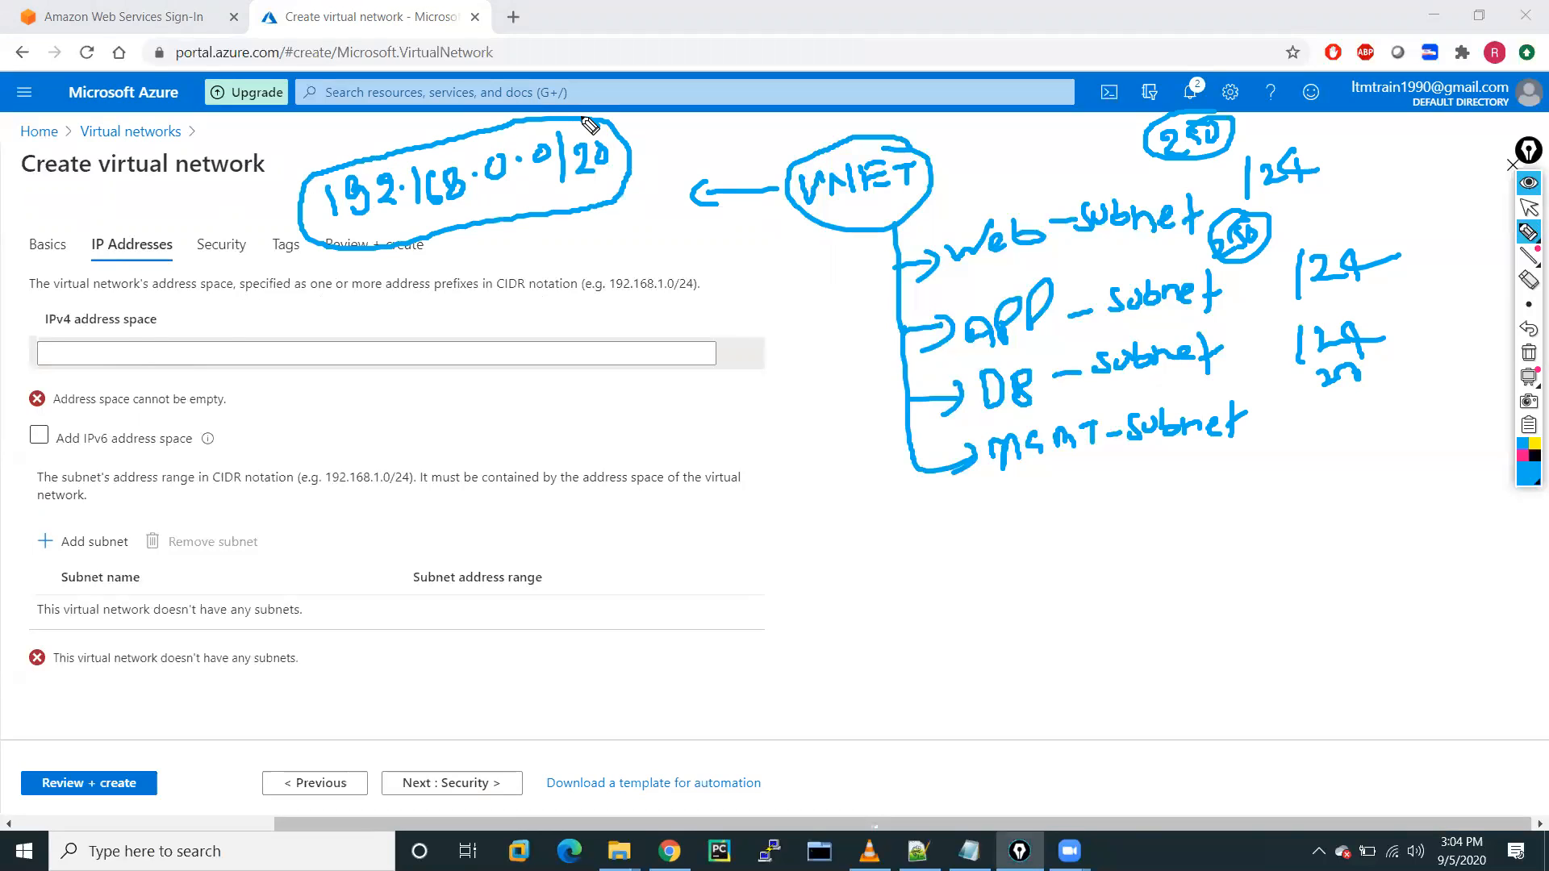
mouse_move(436, 238)
left_mouse_down()
mouse_move(410, 305)
mouse_move(436, 306)
left_mouse_up()
mouse_move(493, 227)
left_mouse_down()
mouse_move(534, 294)
mouse_move(560, 290)
left_mouse_up()
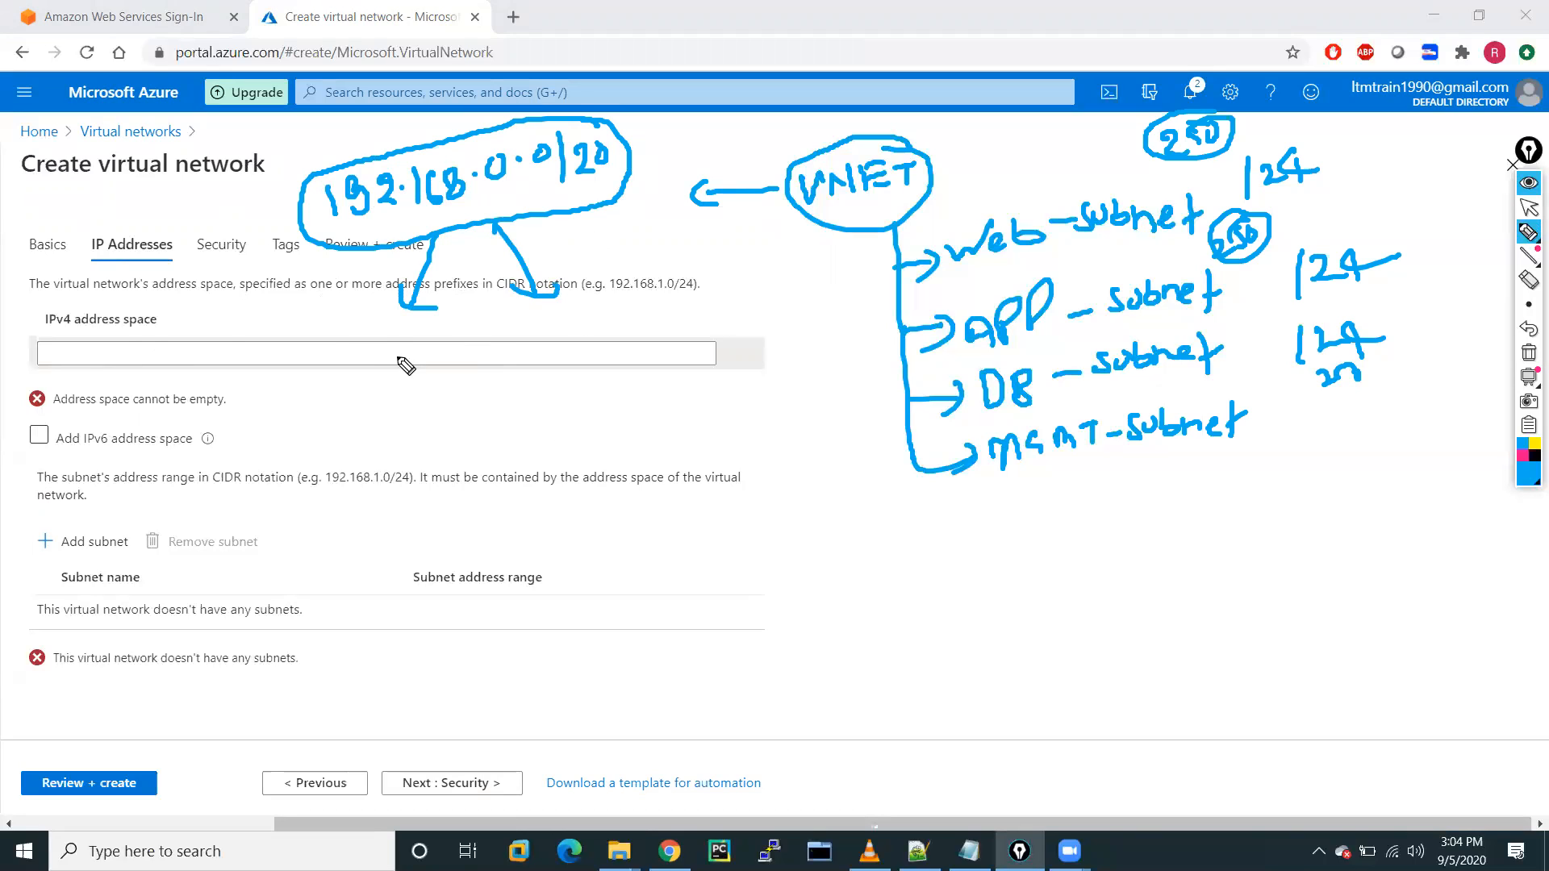
Write WEB and a circled On-Premise label, linked by a curved arrow marked VPN.
mouse_move(357, 358)
left_mouse_down()
mouse_move(372, 366)
mouse_move(442, 335)
mouse_move(402, 330)
left_mouse_up()
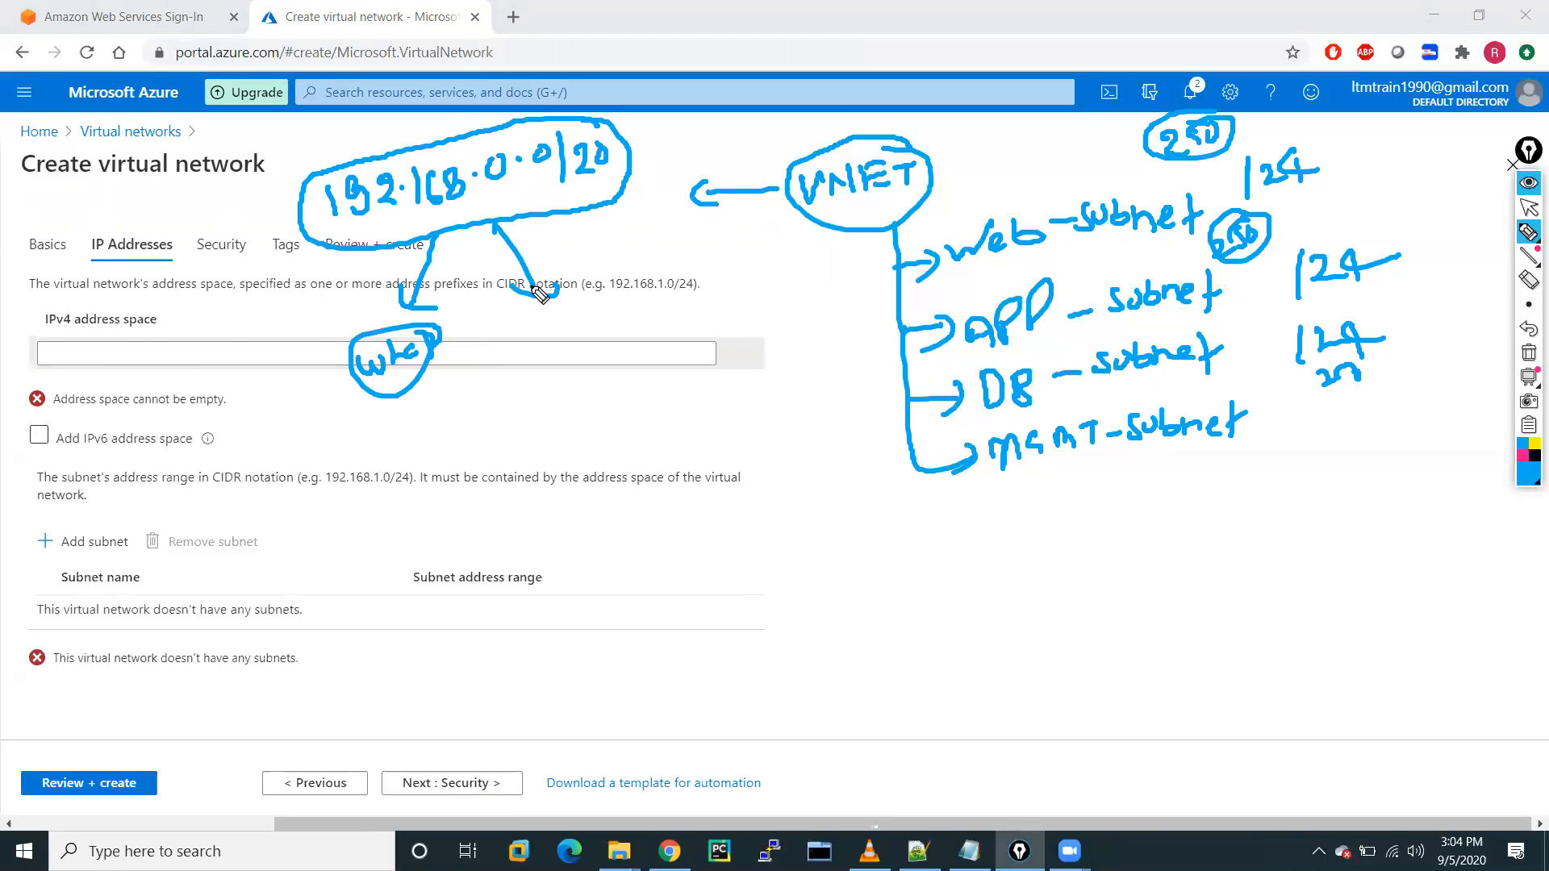
mouse_move(557, 438)
left_mouse_down()
mouse_move(564, 484)
mouse_move(550, 442)
mouse_move(595, 435)
mouse_move(591, 421)
mouse_move(708, 424)
mouse_move(730, 442)
left_mouse_up()
mouse_move(713, 370)
left_mouse_down()
mouse_move(589, 373)
mouse_move(702, 494)
mouse_move(725, 380)
mouse_move(661, 359)
left_mouse_up()
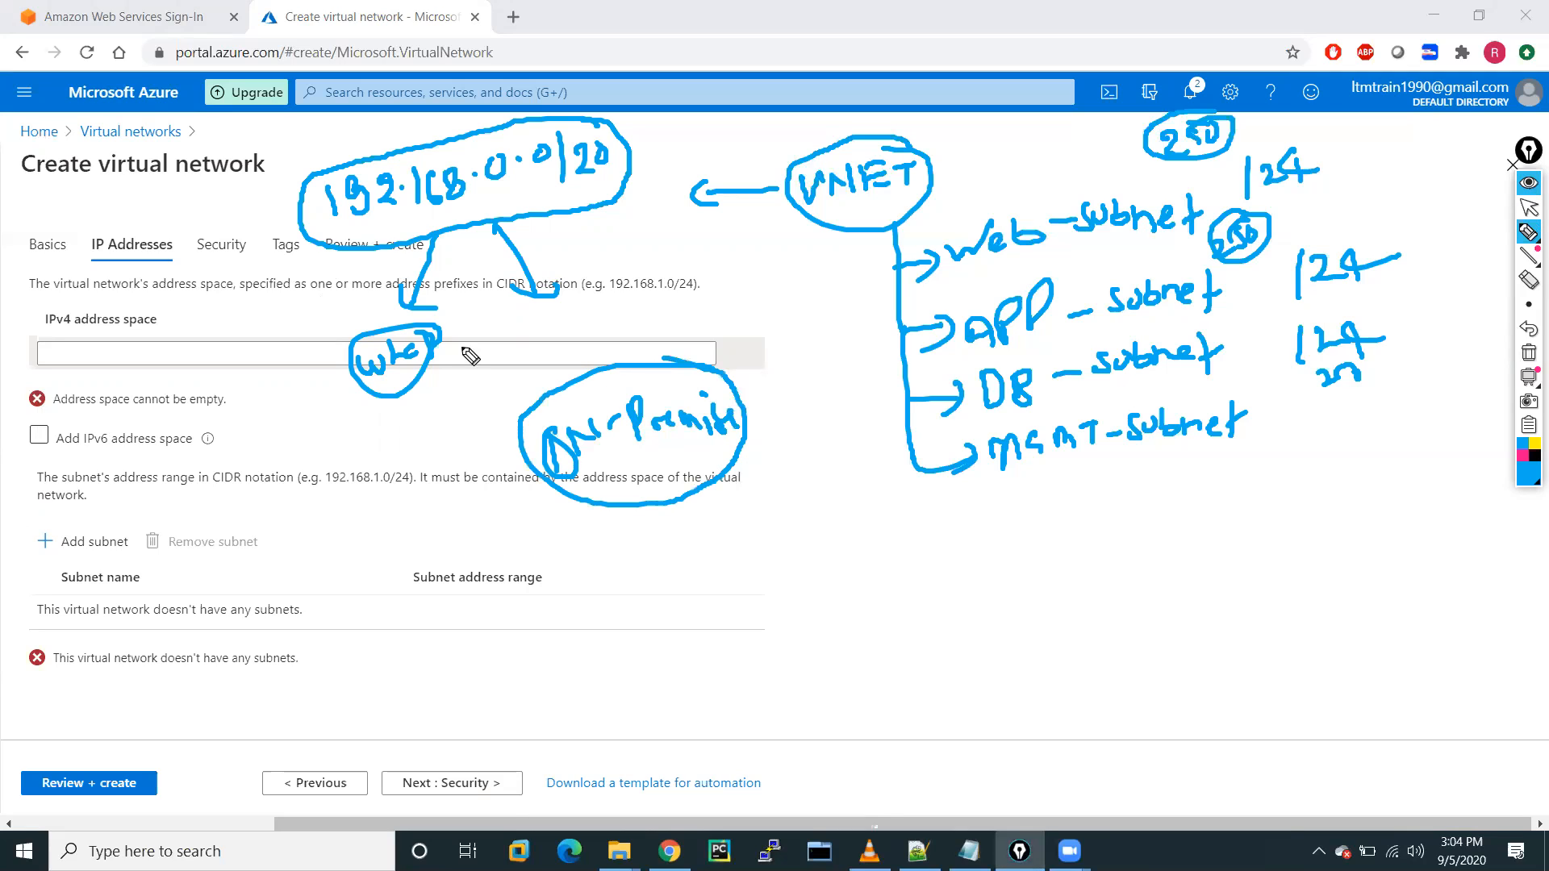
mouse_move(323, 257)
left_mouse_down()
mouse_move(238, 380)
mouse_move(496, 460)
mouse_move(468, 478)
left_mouse_up()
left_click_drag(321, 250, 325, 286)
left_click_drag(270, 419, 307, 407)
mouse_move(305, 444)
left_mouse_down()
mouse_move(355, 407)
mouse_move(343, 384)
mouse_move(286, 387)
left_mouse_up()
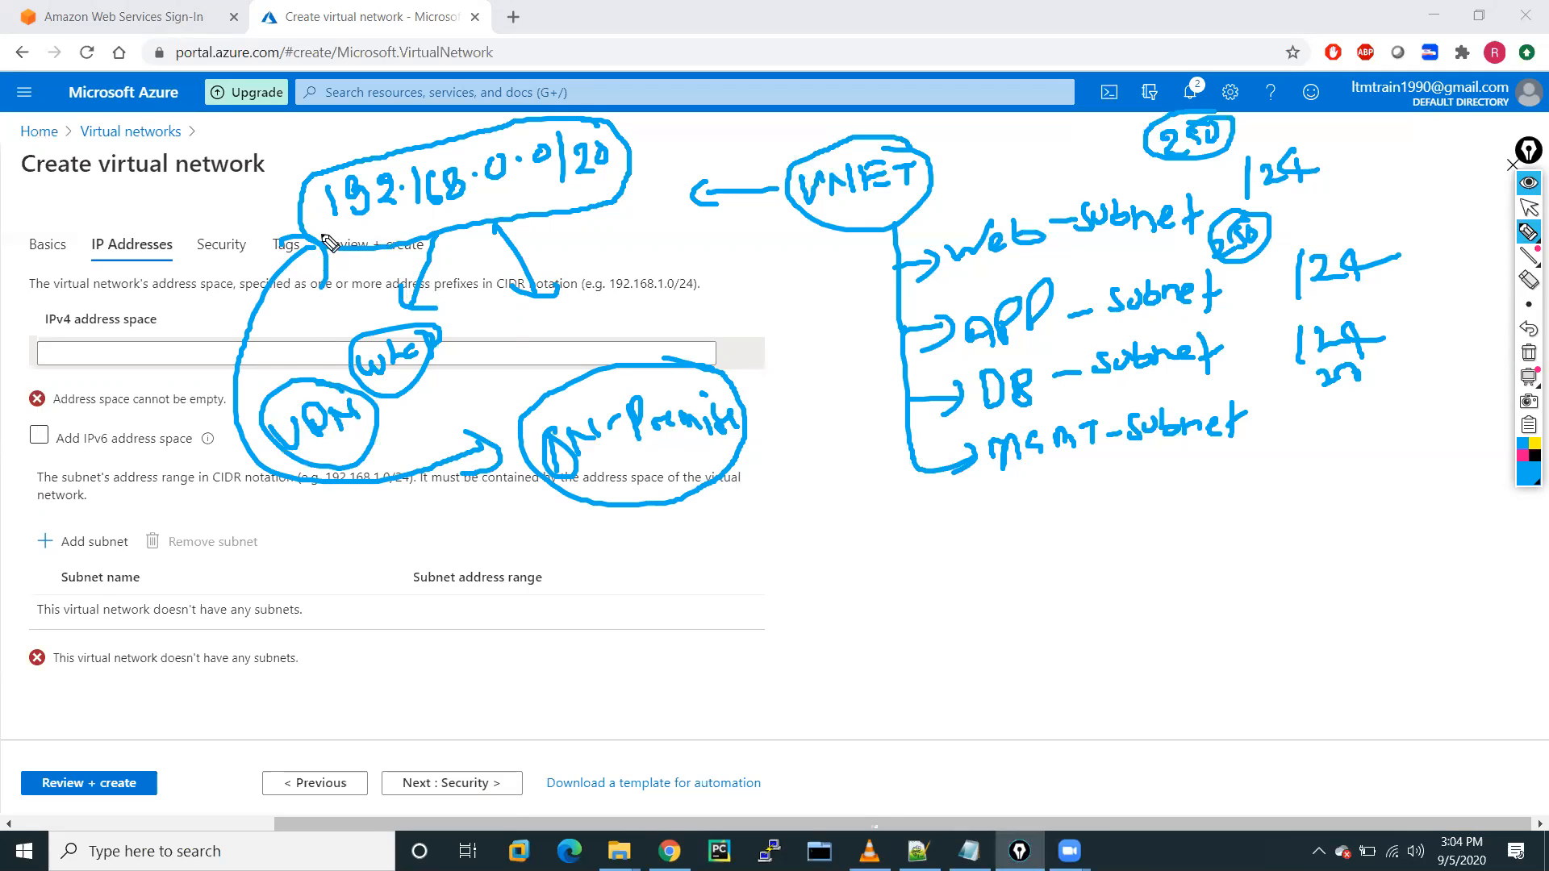
Underline the 192.168.0.0/20 note and draw branch lines with loop marks under On-Premise.
left_click(475, 216)
left_click_drag(337, 236, 643, 216)
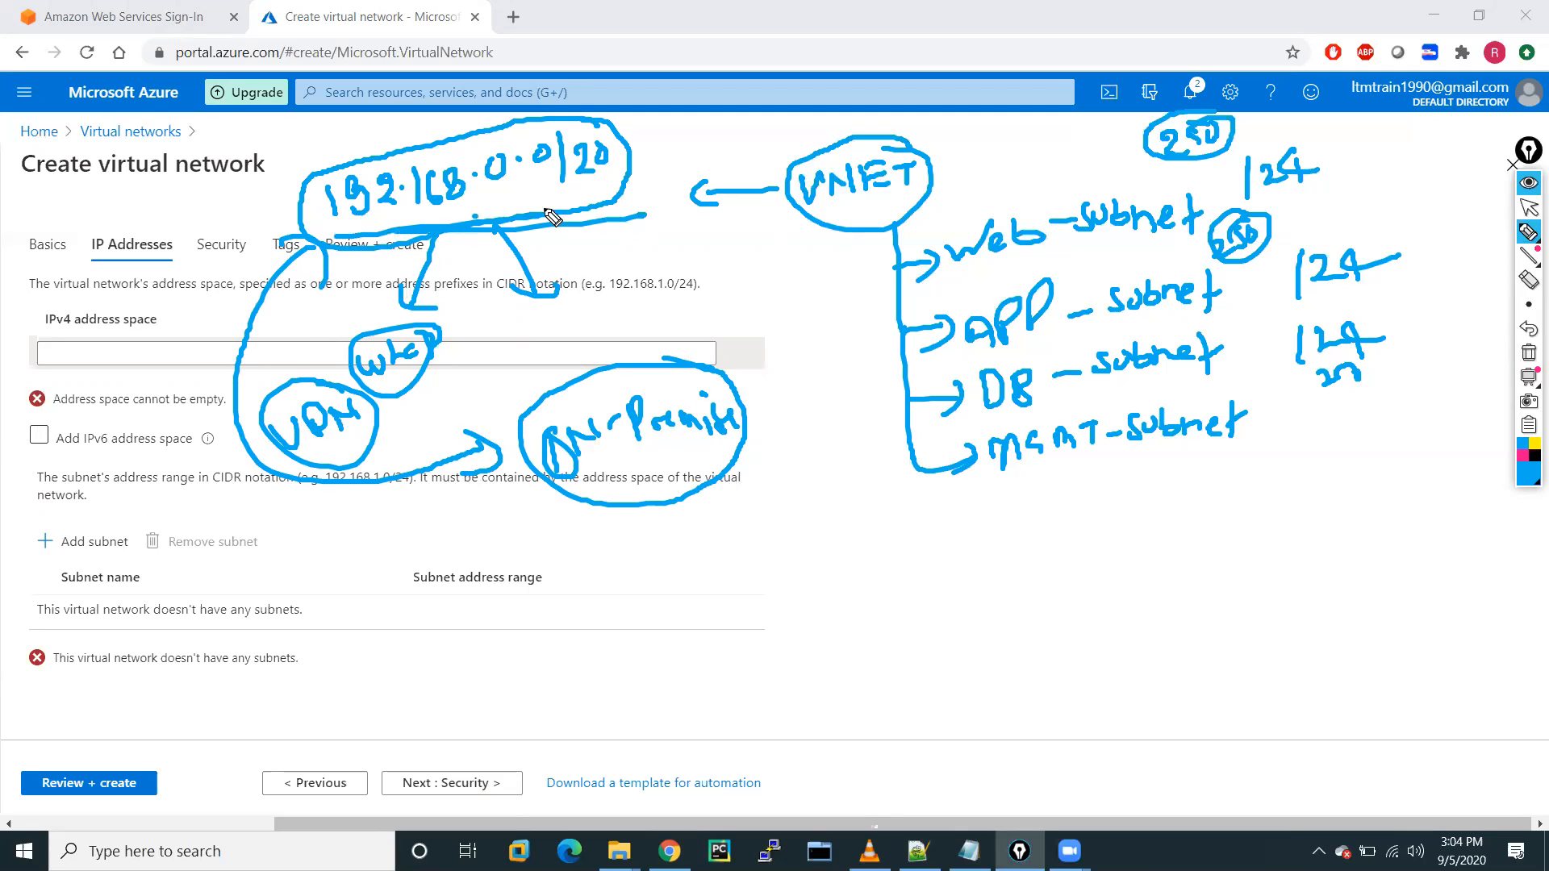
left_click_drag(621, 513, 605, 601)
left_click_drag(667, 502, 677, 586)
mouse_move(706, 491)
left_mouse_down()
mouse_move(726, 531)
mouse_move(741, 472)
mouse_move(772, 502)
left_mouse_up()
left_click_drag(586, 589, 653, 590)
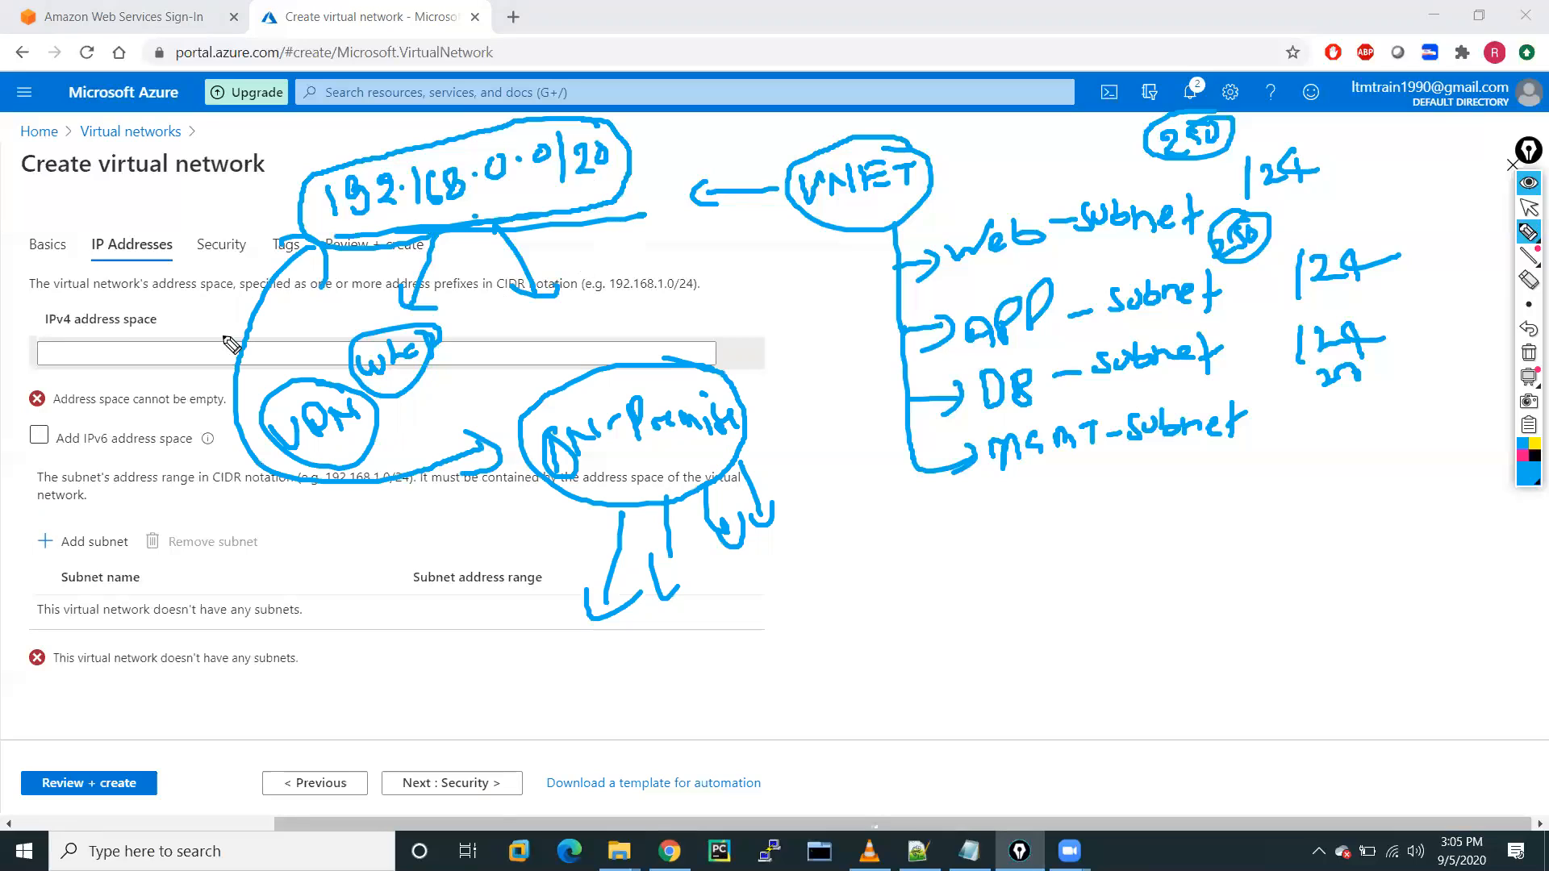
Tick the IPv4 address space field and begin writing 192.168 below the diagram.
left_click(84, 346)
left_click_drag(84, 347, 138, 336)
mouse_move(1026, 599)
left_mouse_down()
mouse_move(1023, 637)
mouse_move(1186, 615)
mouse_move(1204, 587)
mouse_move(1211, 615)
left_mouse_up()
left_click(1106, 587)
Finish writing 192.168.0.0/24 and add a second line, 192.168.1.0/24, using ditto marks.
mouse_move(1237, 574)
left_mouse_down()
mouse_move(1226, 630)
mouse_move(1315, 595)
left_mouse_up()
left_click_drag(1299, 574, 1296, 615)
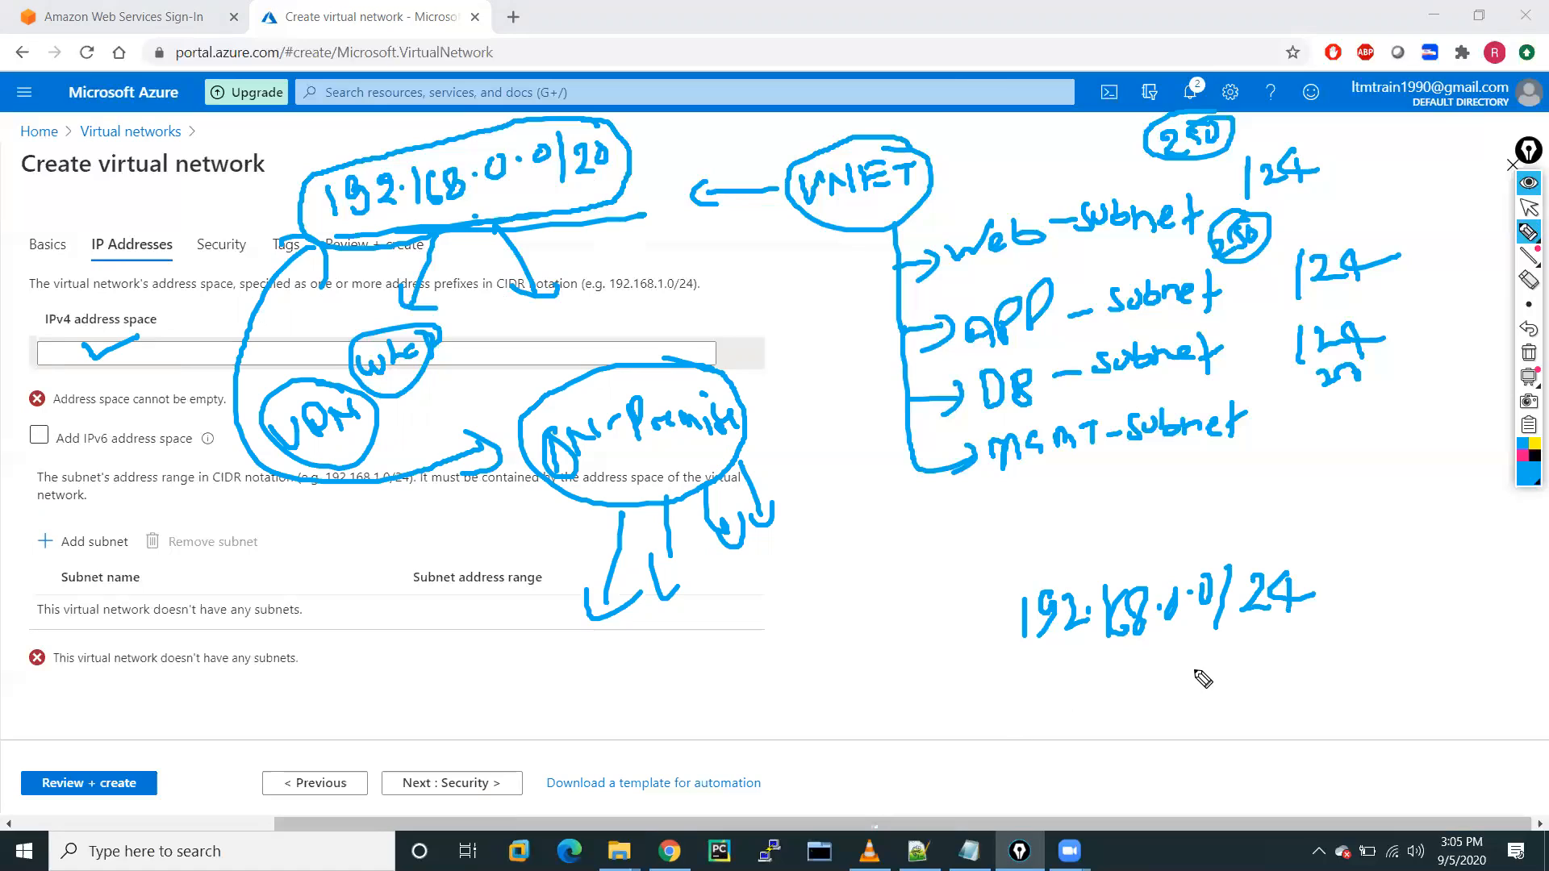
left_click(1052, 679)
left_click_drag(1052, 678, 1046, 688)
left_click_drag(1066, 678, 1059, 687)
left_click_drag(1141, 660, 1132, 668)
mouse_move(1148, 657)
left_mouse_down()
mouse_move(1147, 671)
mouse_move(1220, 668)
mouse_move(1228, 681)
left_mouse_up()
left_click(1171, 660)
left_click(1200, 666)
mouse_move(1256, 657)
left_mouse_down()
mouse_move(1301, 695)
mouse_move(1335, 668)
left_mouse_up()
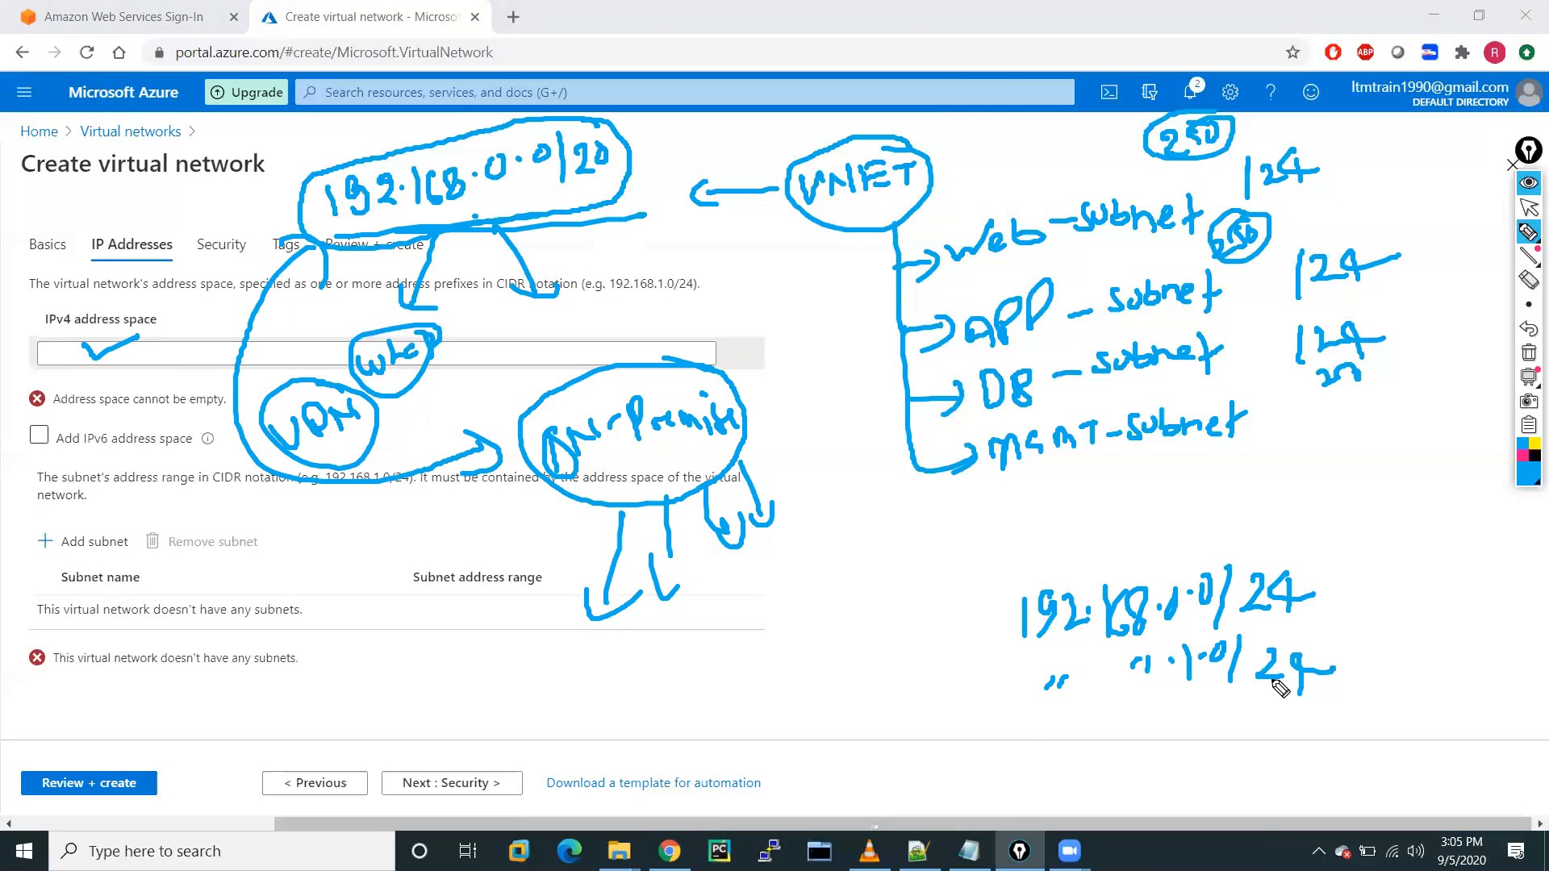
Write the 2.0/24 and 3.0/24 ranges, then wipe all ink and return to the select arrow.
left_click_drag(1177, 710, 1247, 736)
left_click(1206, 724)
mouse_move(1267, 711)
left_mouse_down()
mouse_move(1308, 734)
mouse_move(1333, 723)
mouse_move(1249, 747)
mouse_move(1183, 797)
mouse_move(1239, 772)
left_mouse_up()
left_click(1240, 724)
left_click(1208, 780)
mouse_move(1272, 758)
left_mouse_down()
mouse_move(1269, 795)
mouse_move(1355, 774)
left_mouse_up()
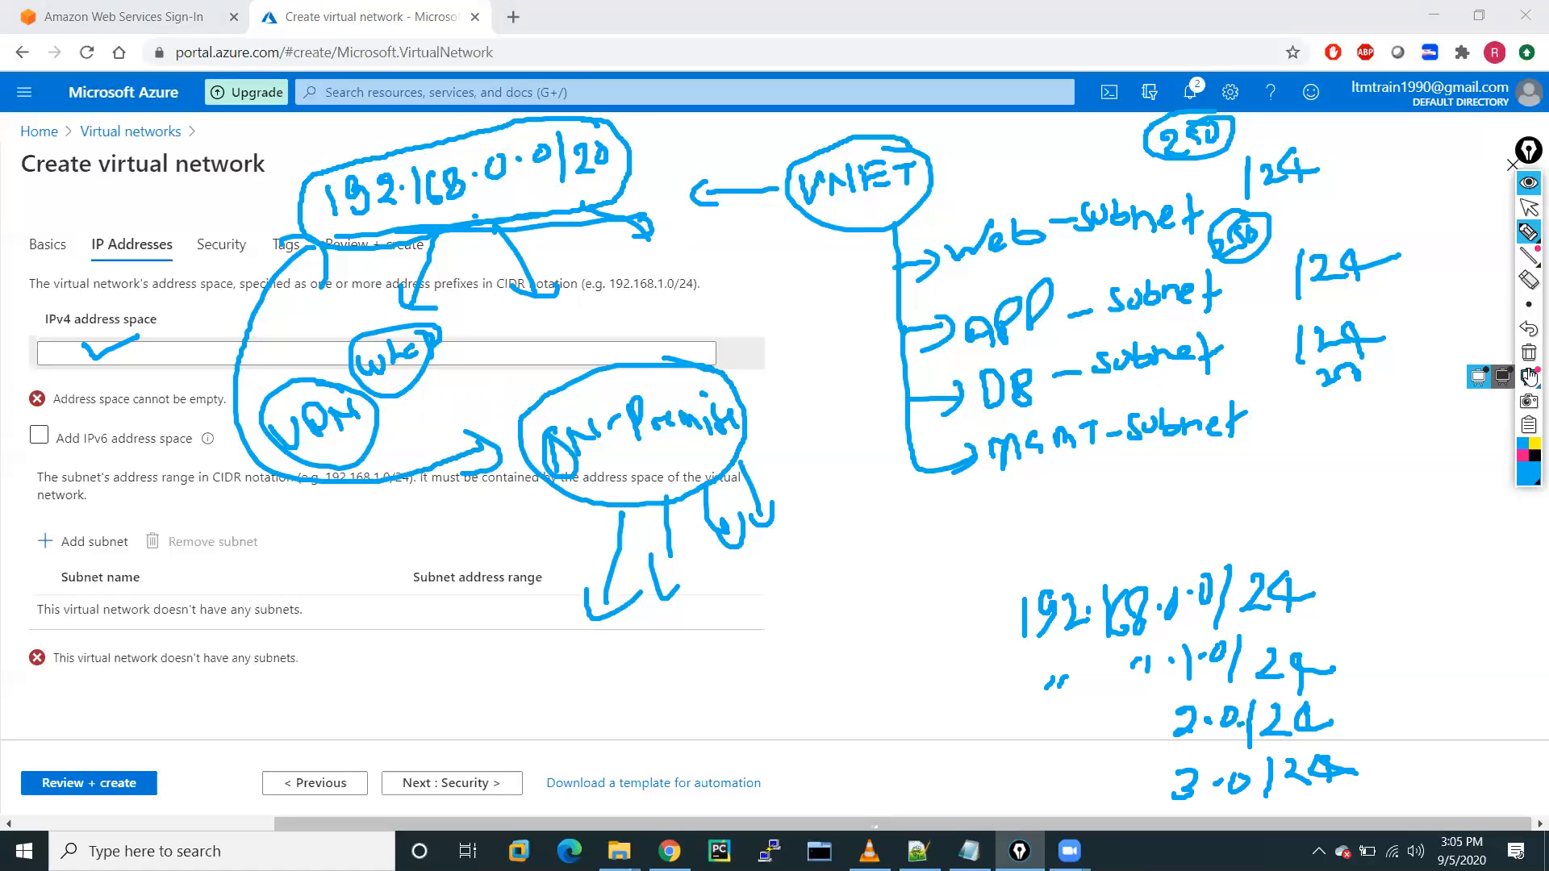
left_click(1528, 353)
left_click(1529, 208)
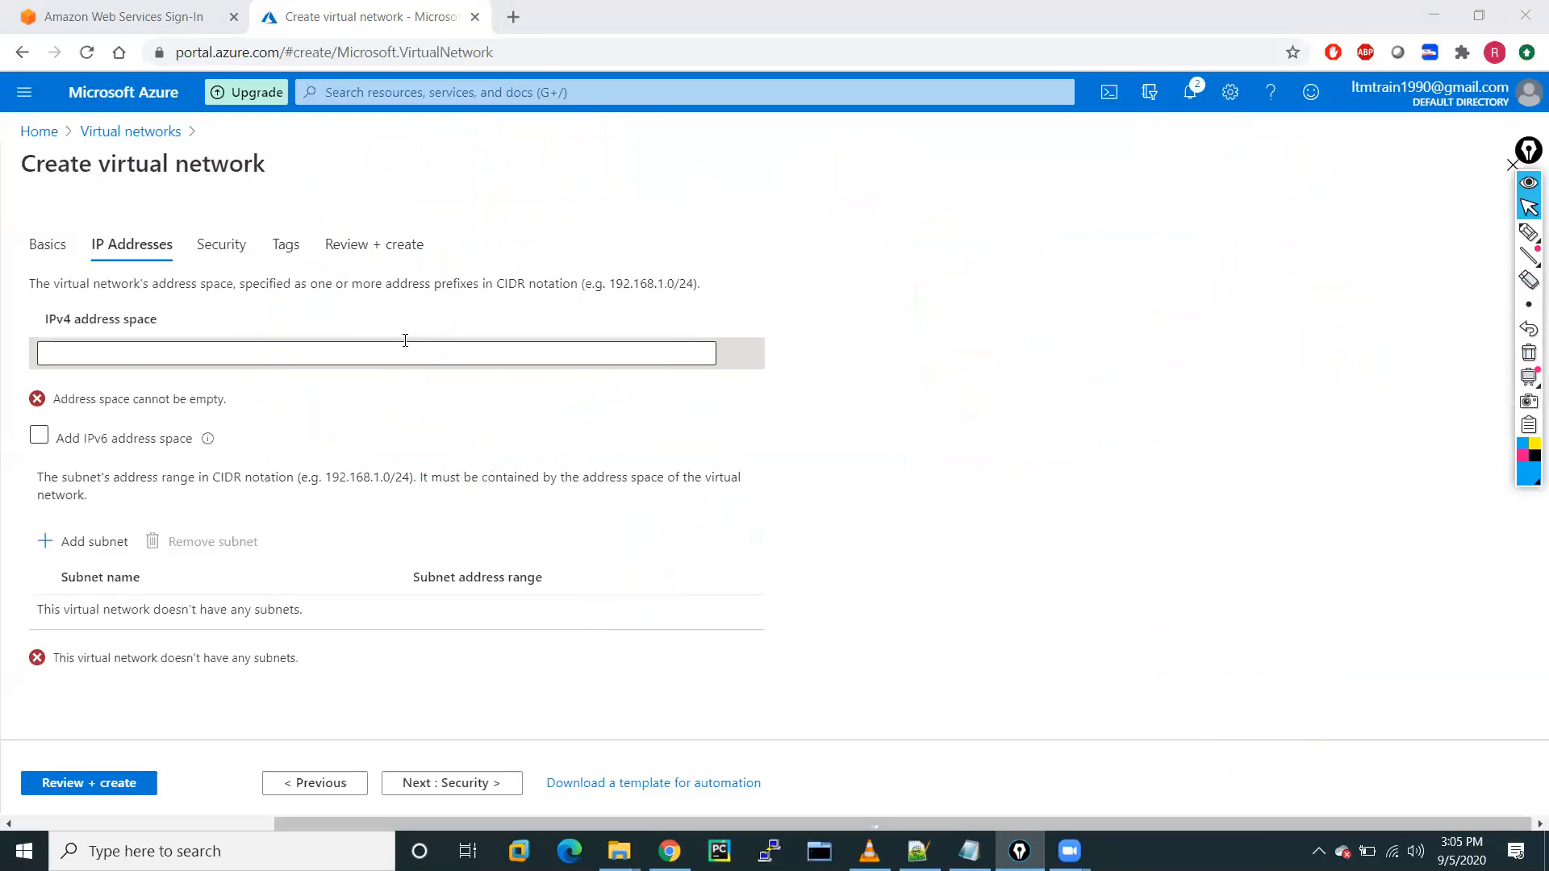
Set the virtual network's IPv4 address space to 192.168.0.0/20.
left_click(275, 356)
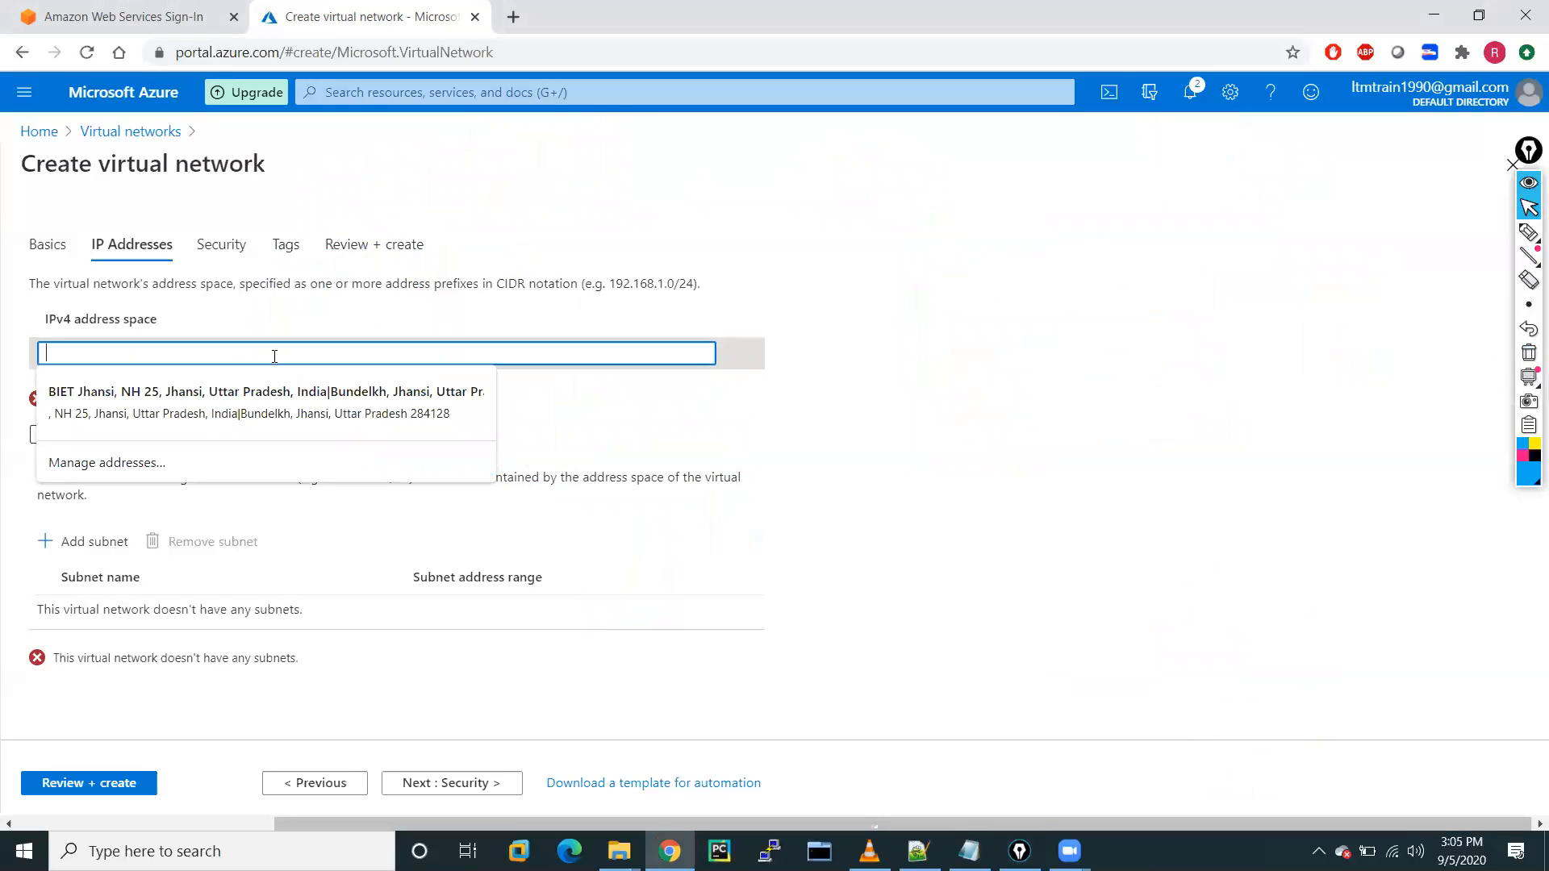
type("192.167")
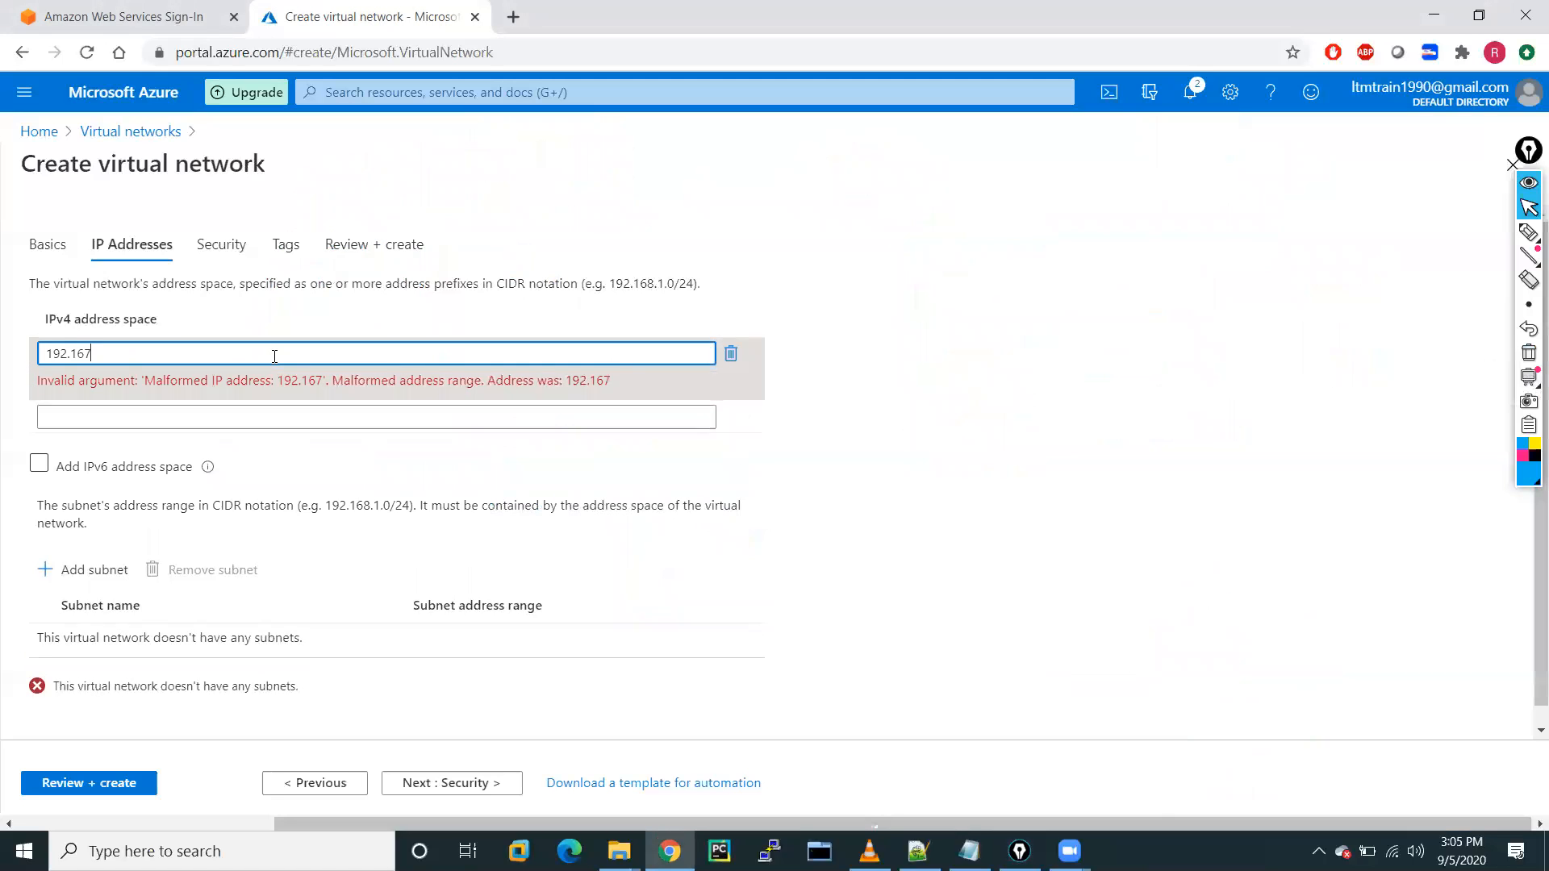
key("BackSpace")
type("8.0.")
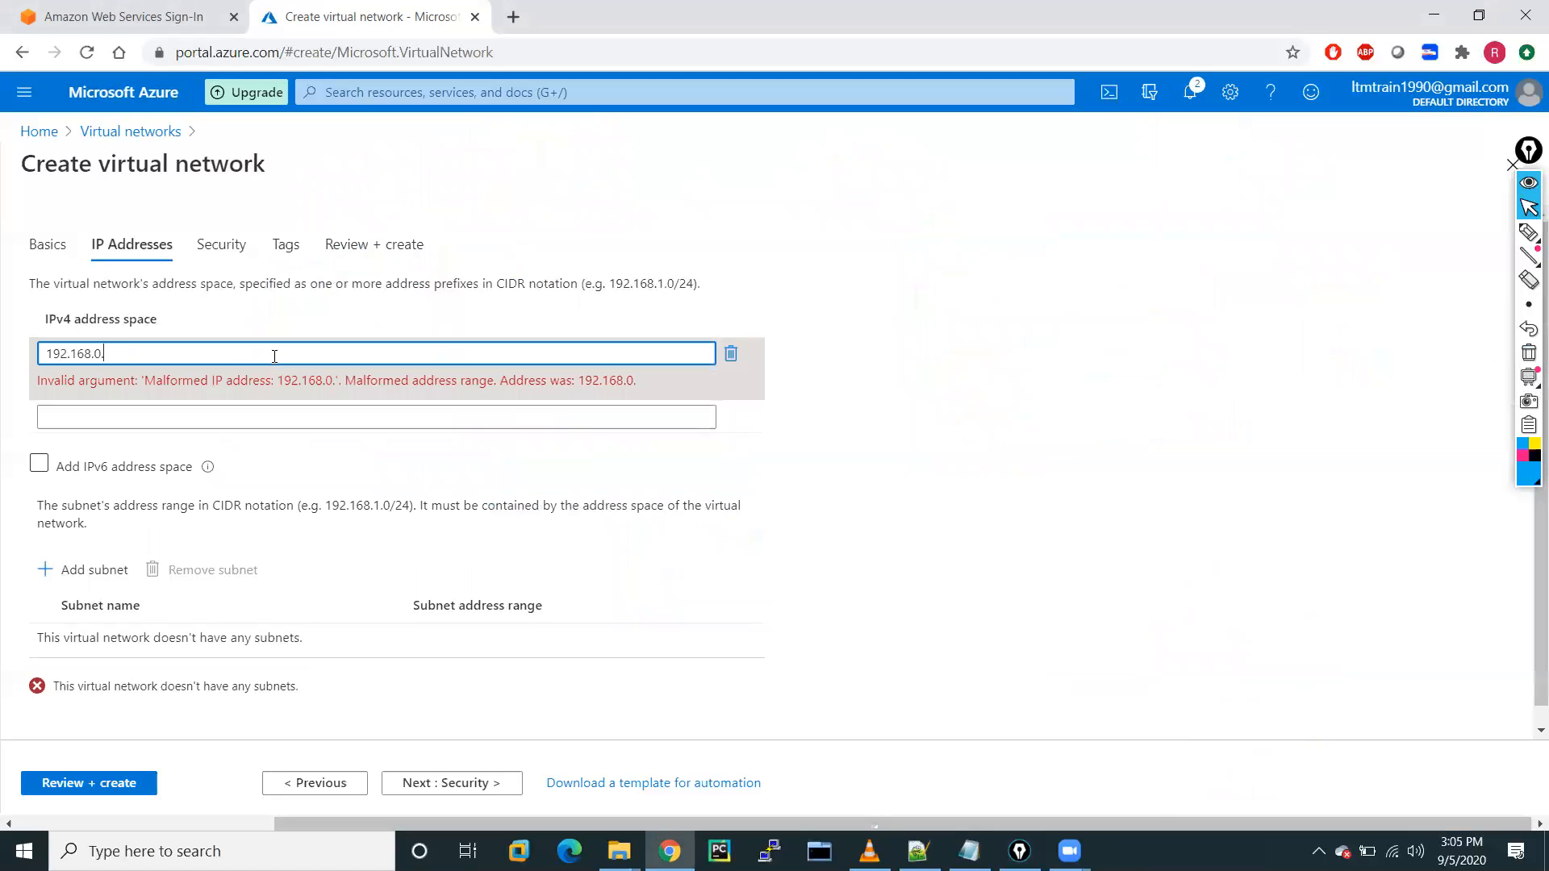
type("0/20")
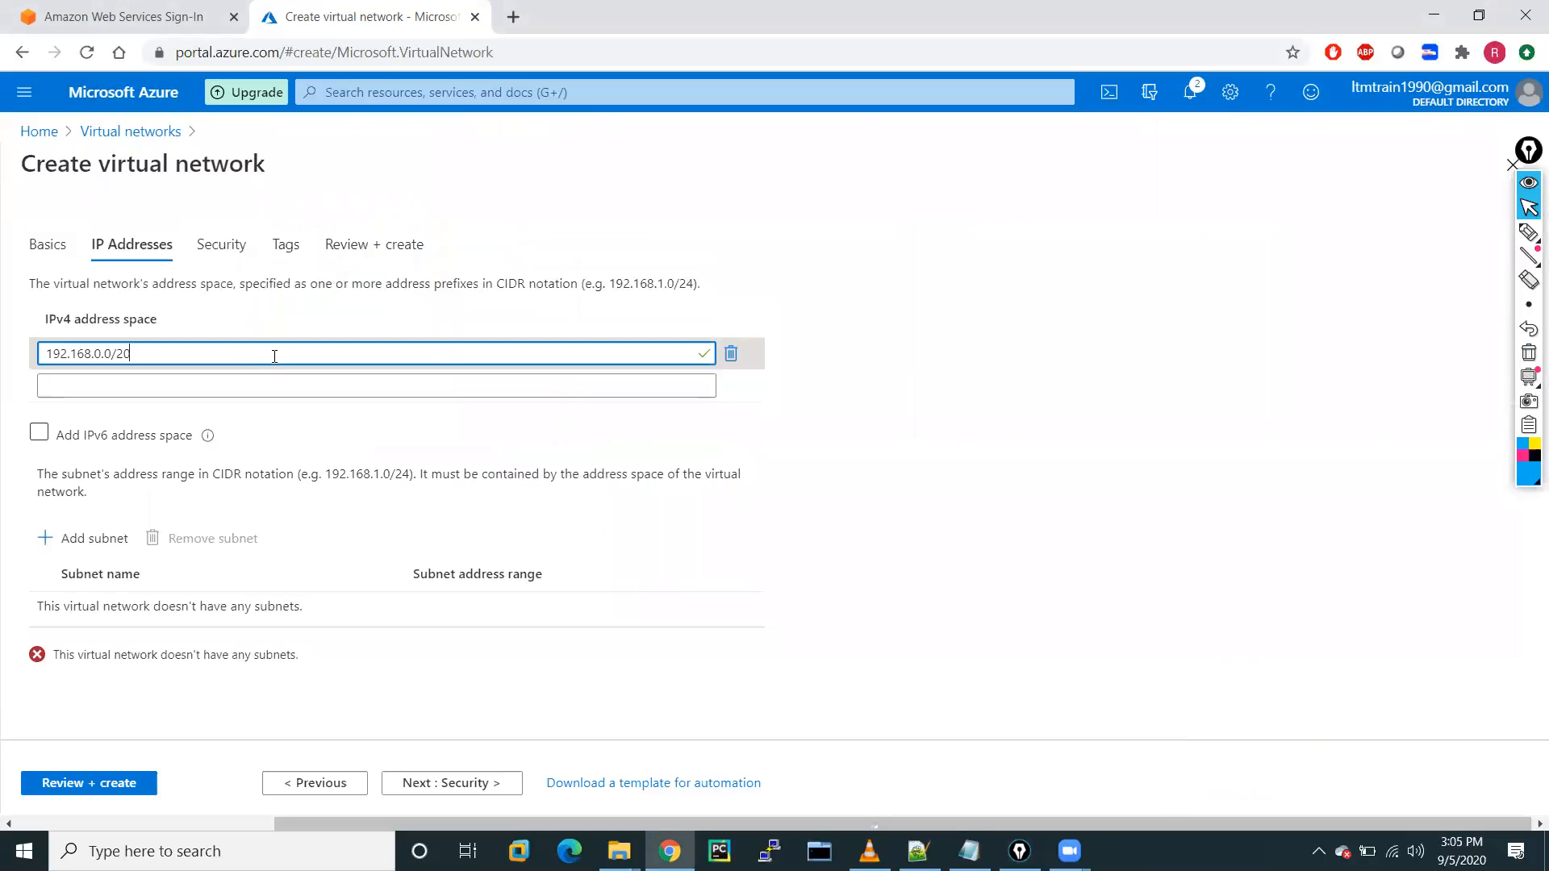
left_click(905, 339)
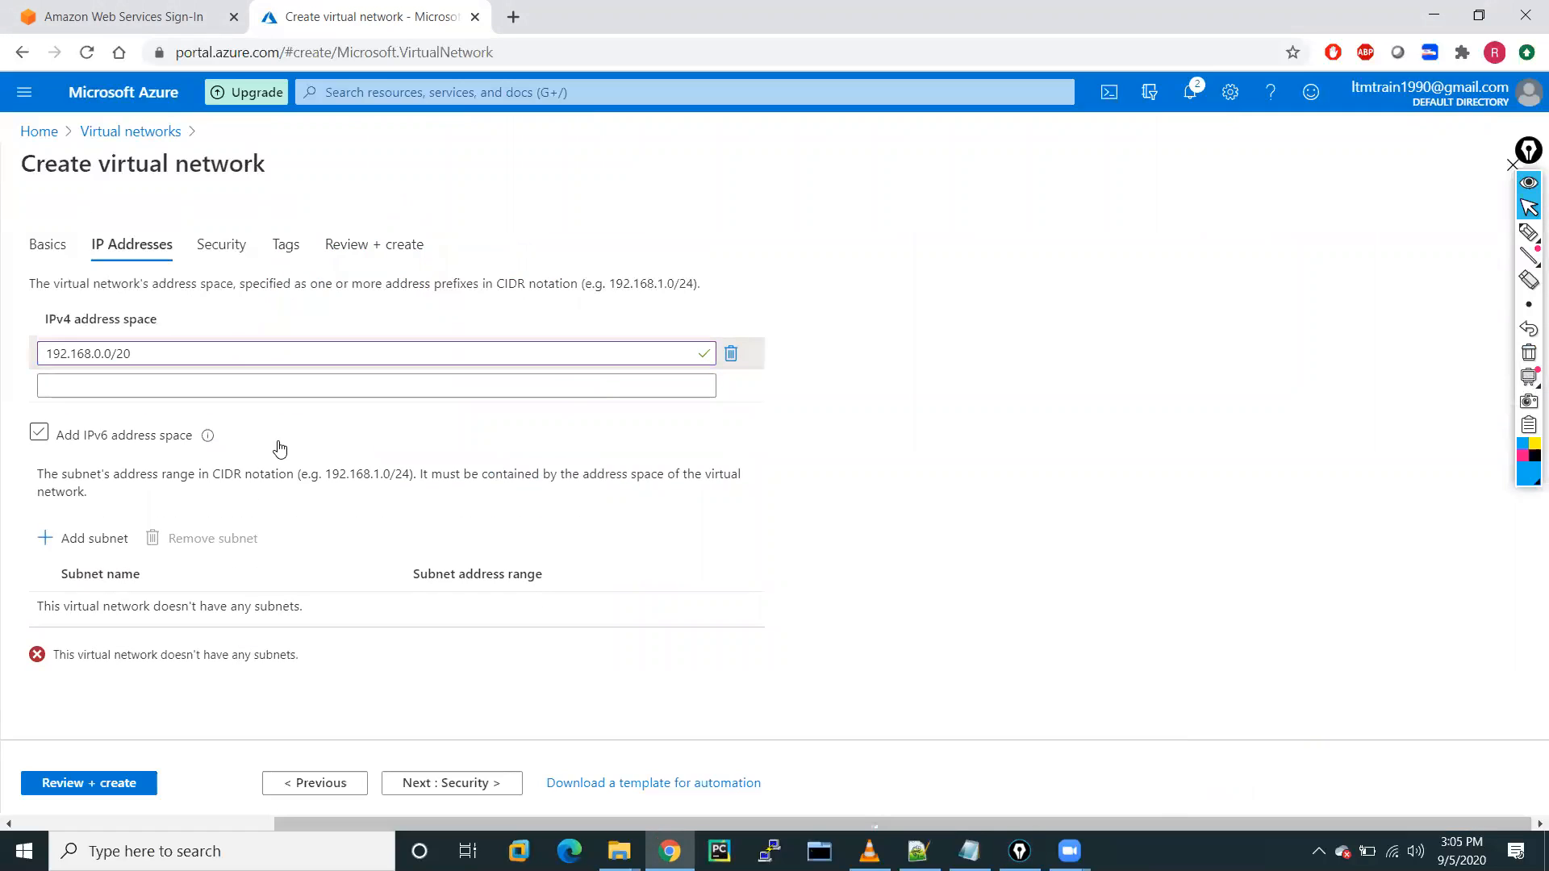
Add a subnet named web-subnet with address range 192.168.0.0/24.
left_click(84, 540)
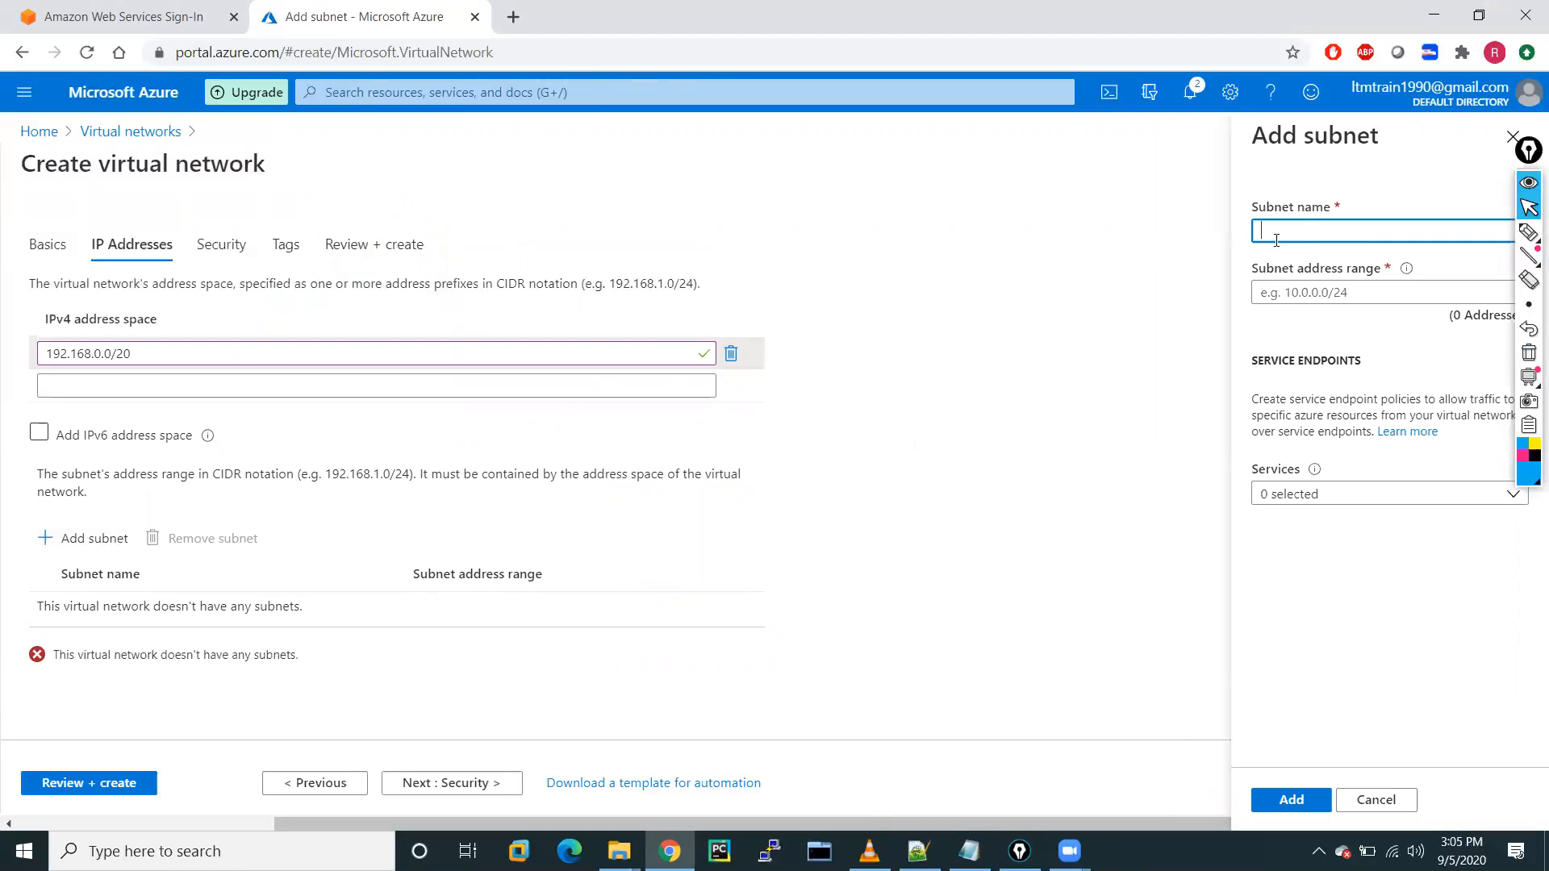
left_click(1264, 231)
type("web-subnet")
left_click(1320, 294)
type("1")
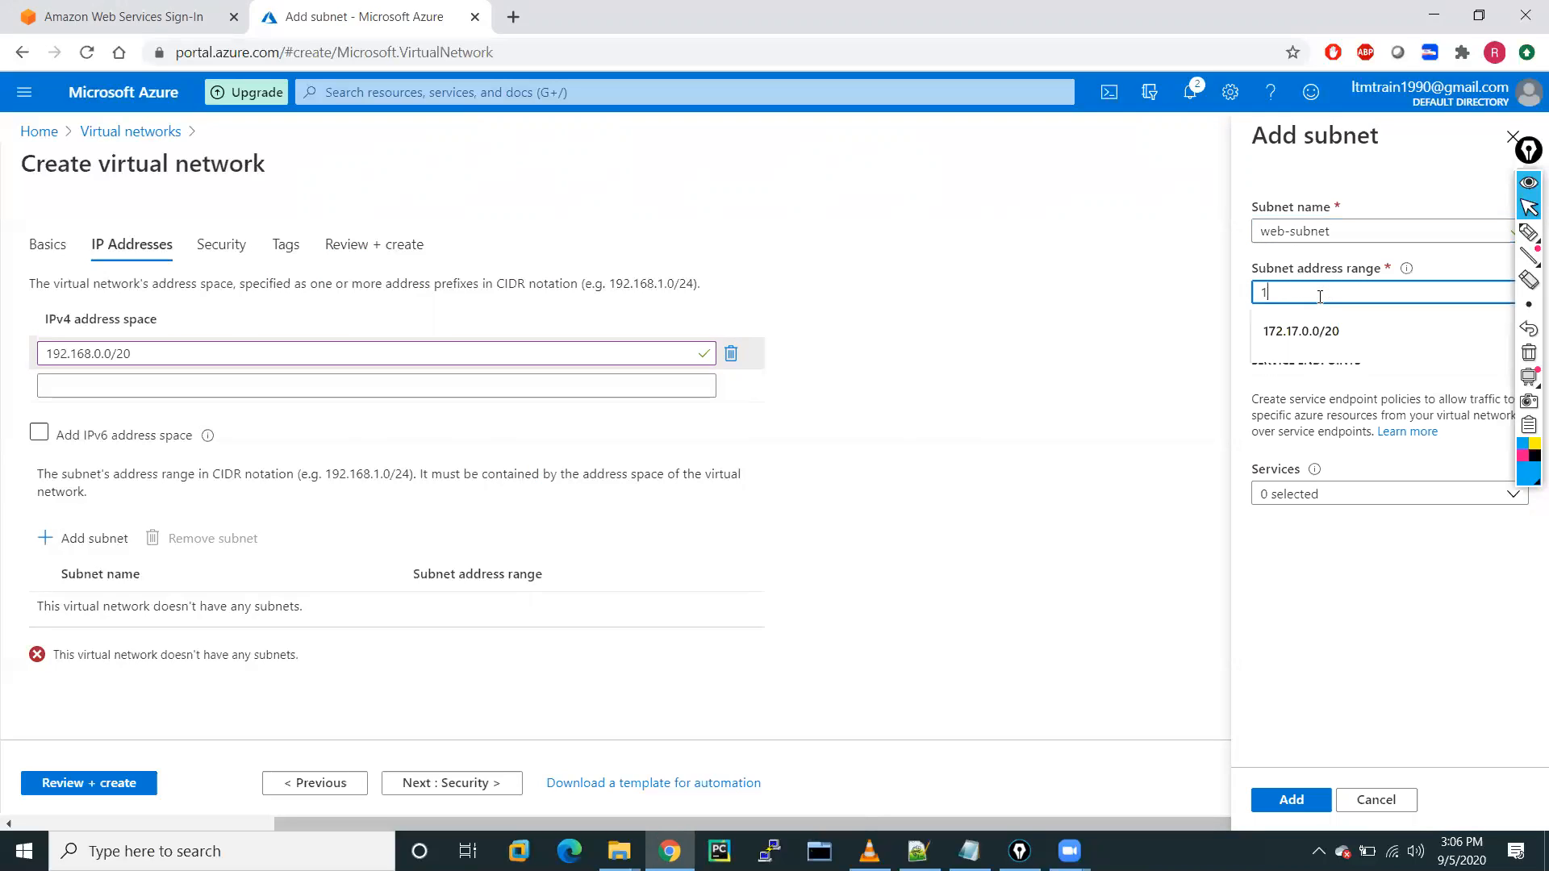
type("92.168.0.0/24")
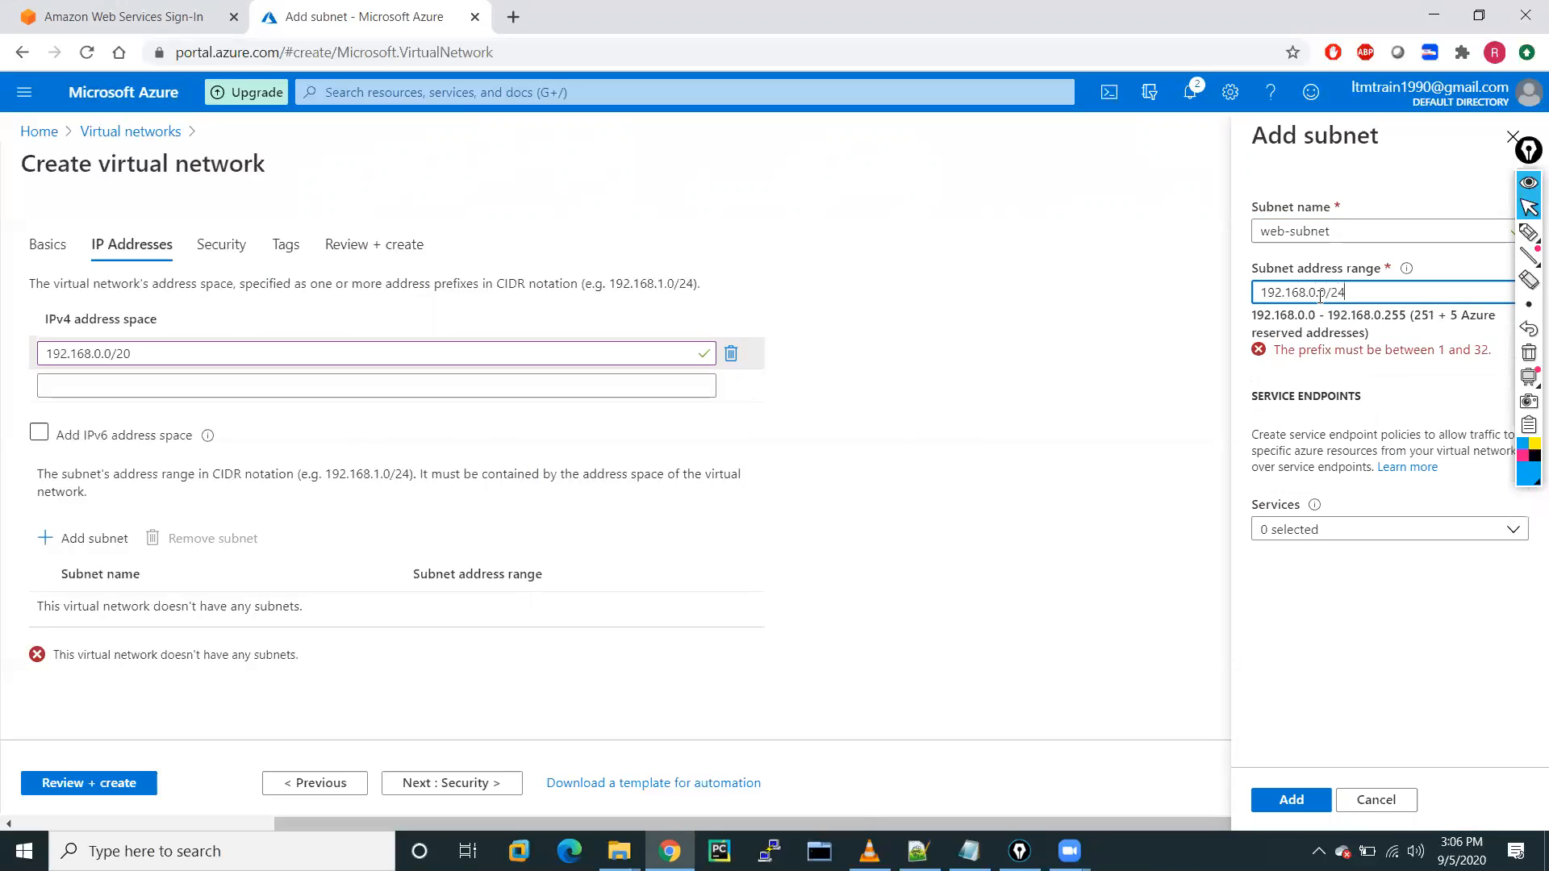
left_click_drag(1341, 233, 1245, 241)
key("ctrl+c")
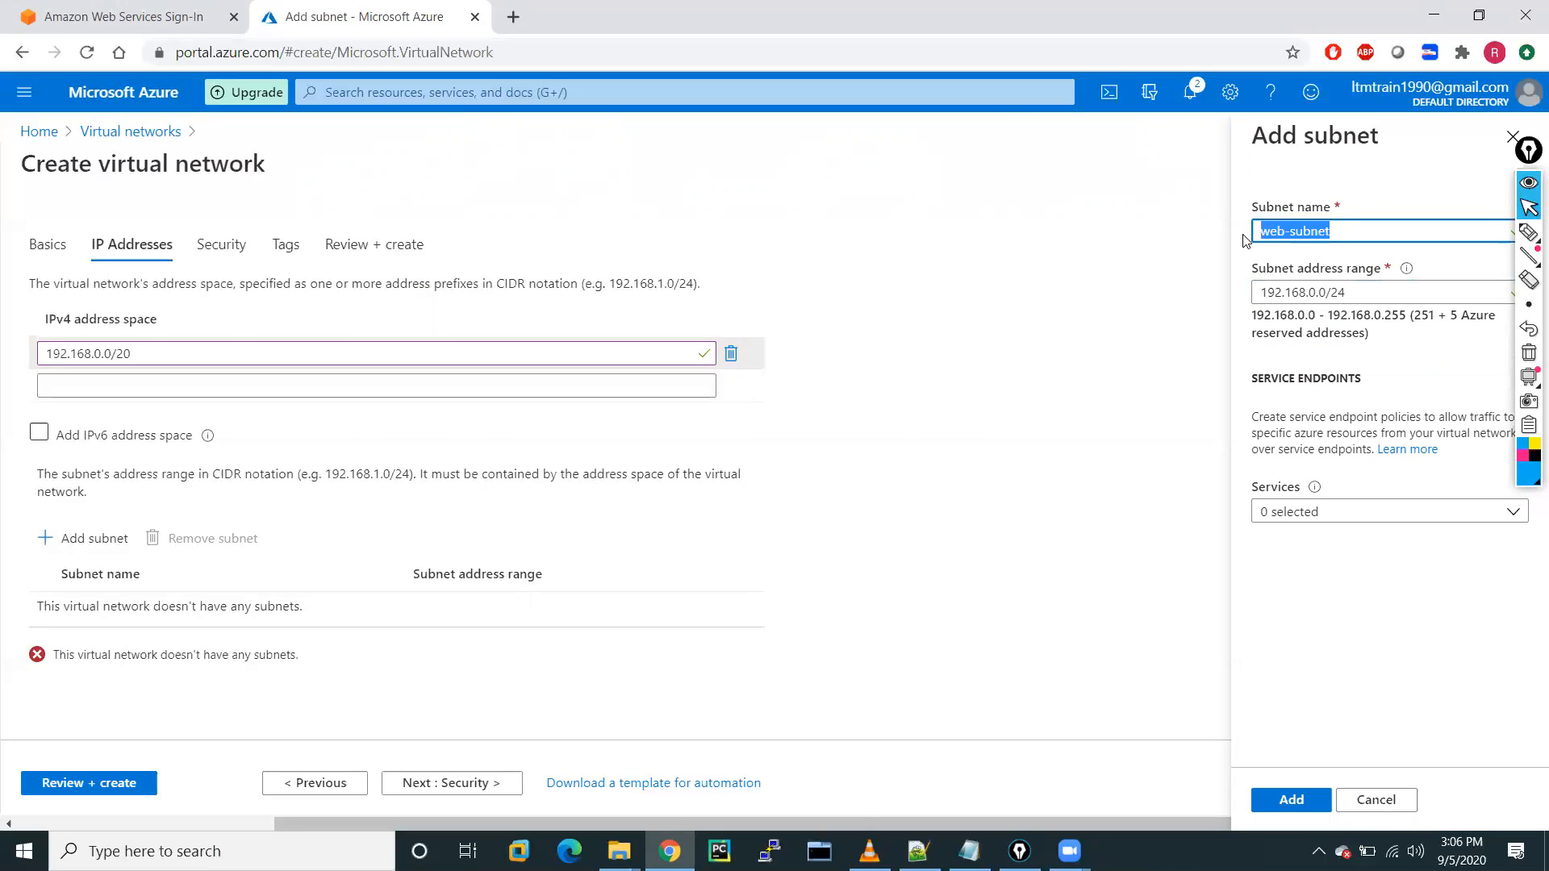
left_click(1271, 401)
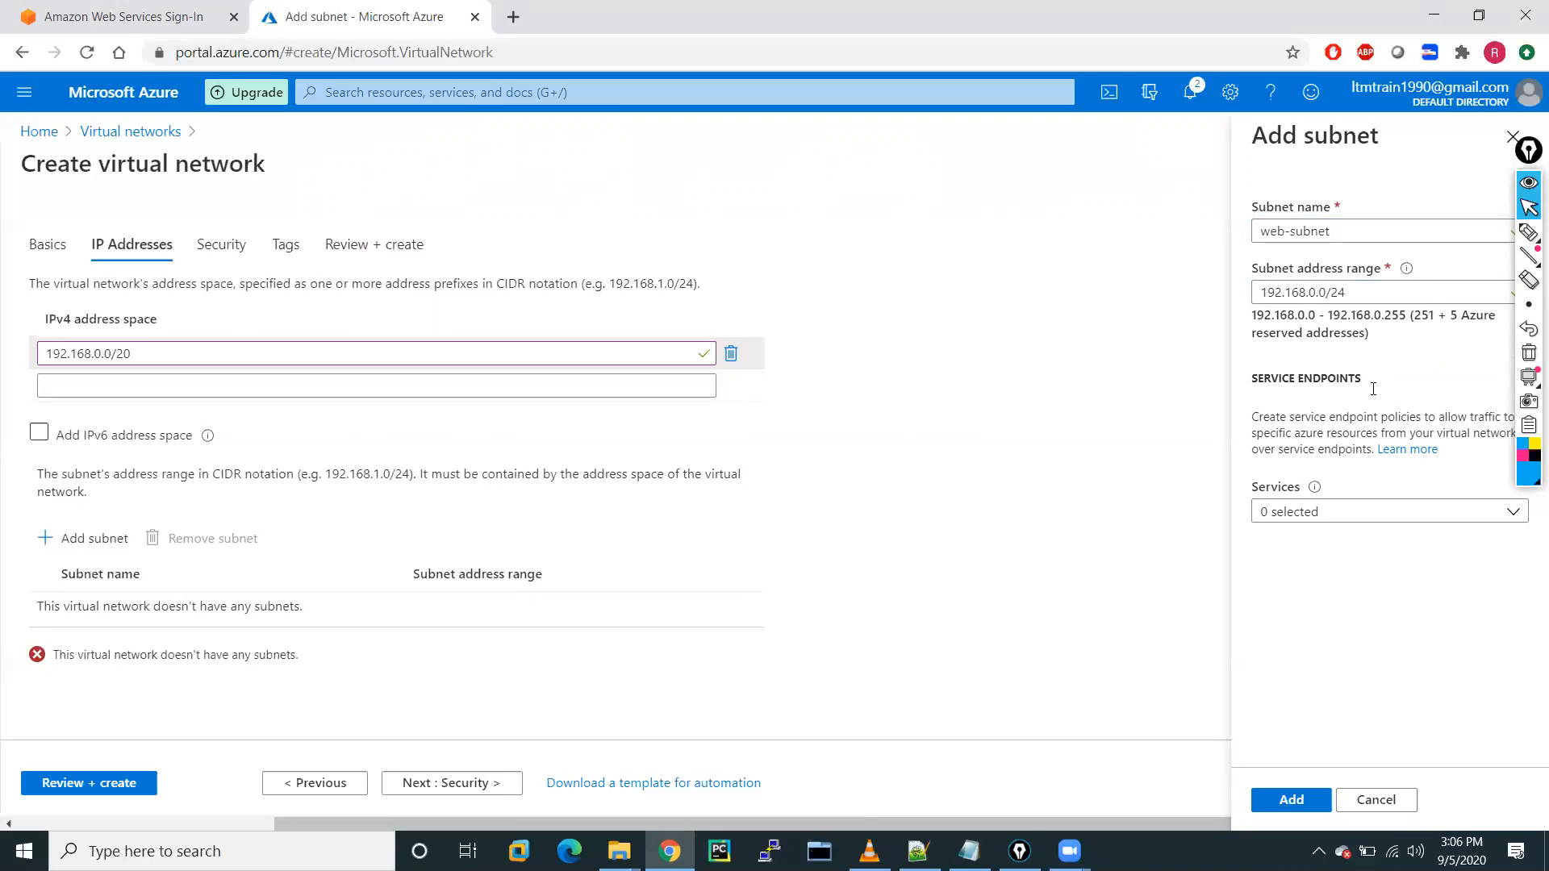
left_click(1288, 803)
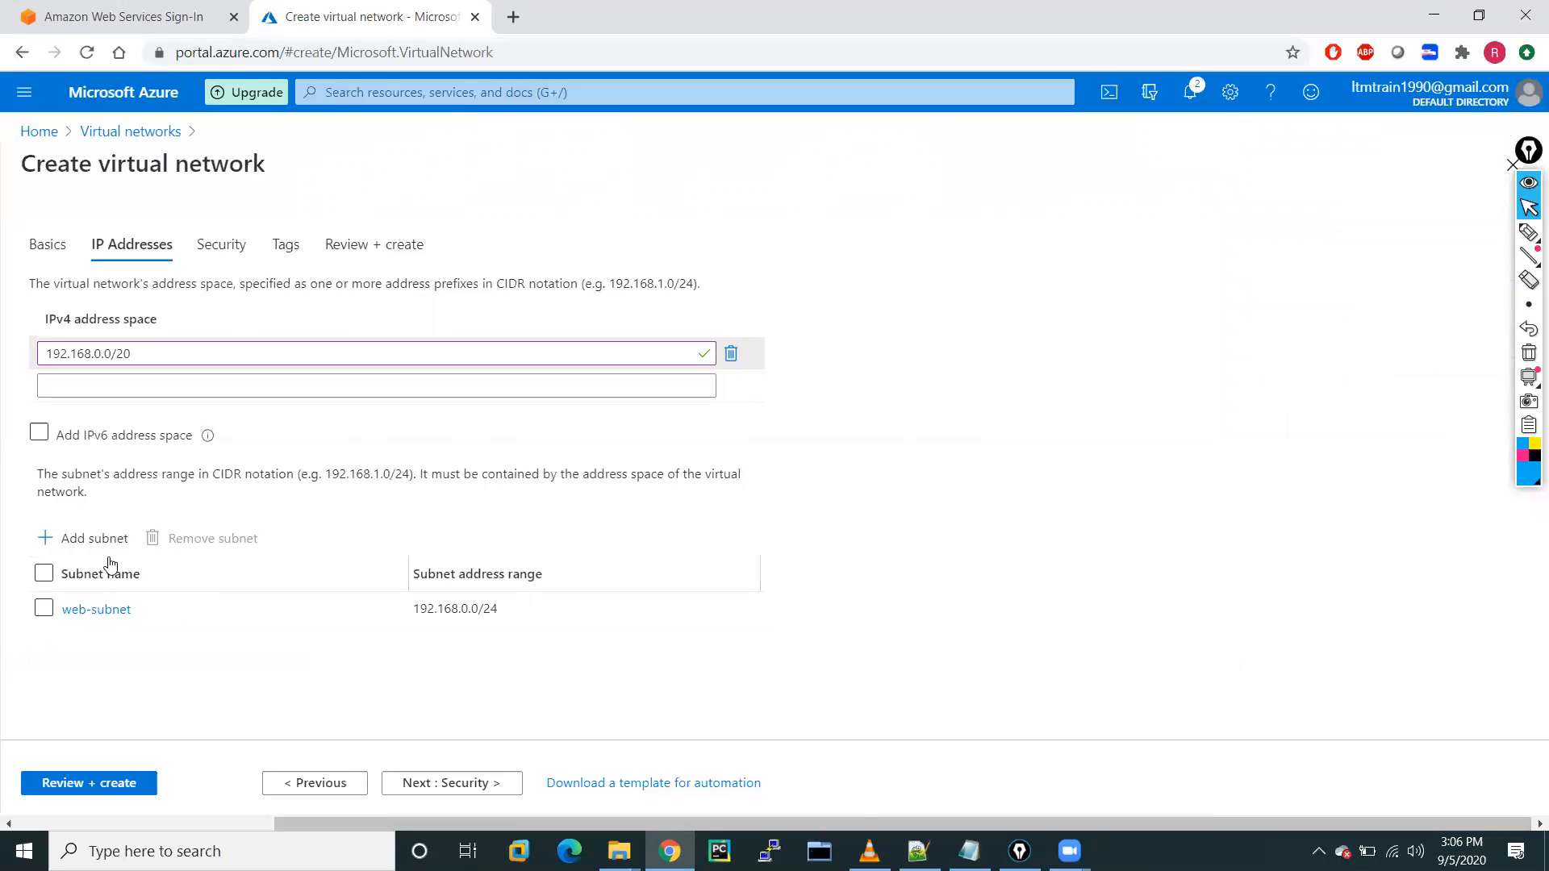
Add app-subnet with address range 192.168.1.0/24.
left_click(82, 548)
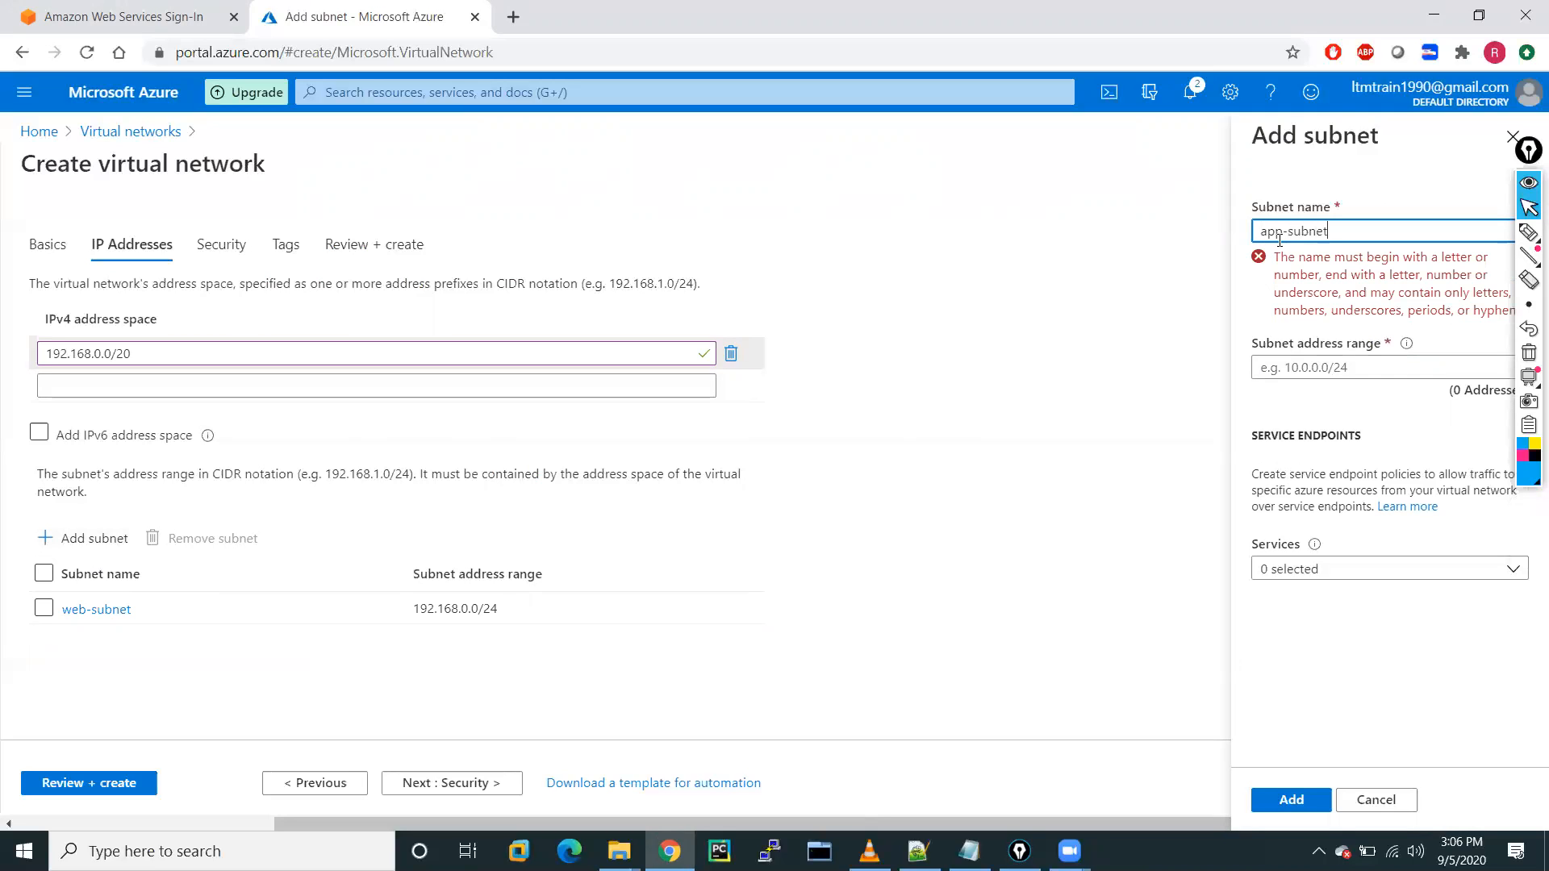
left_click(1307, 296)
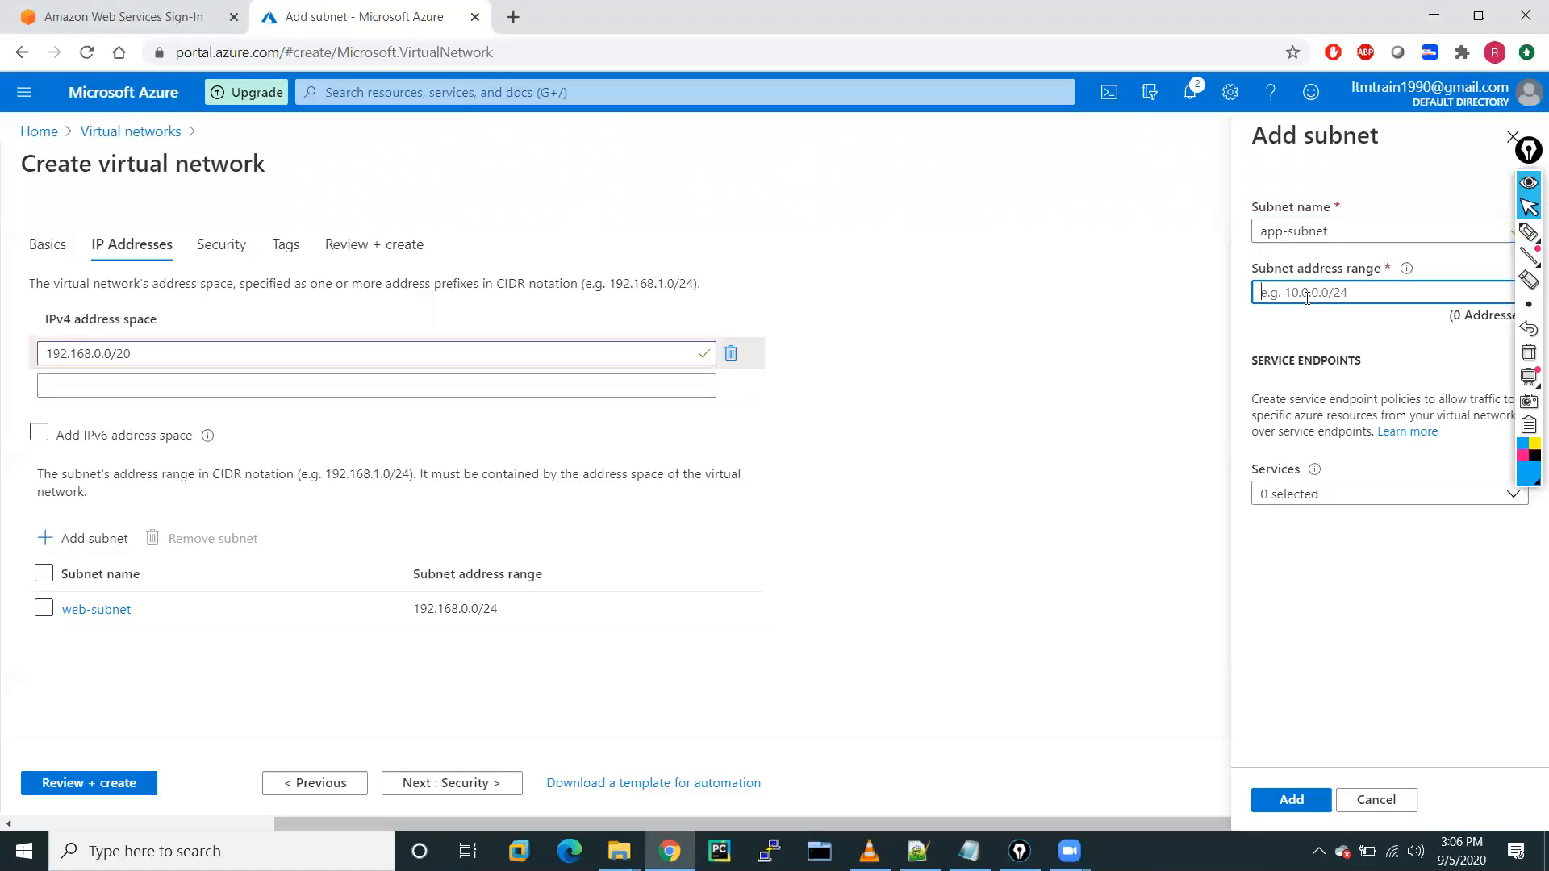
key("ctrl+v")
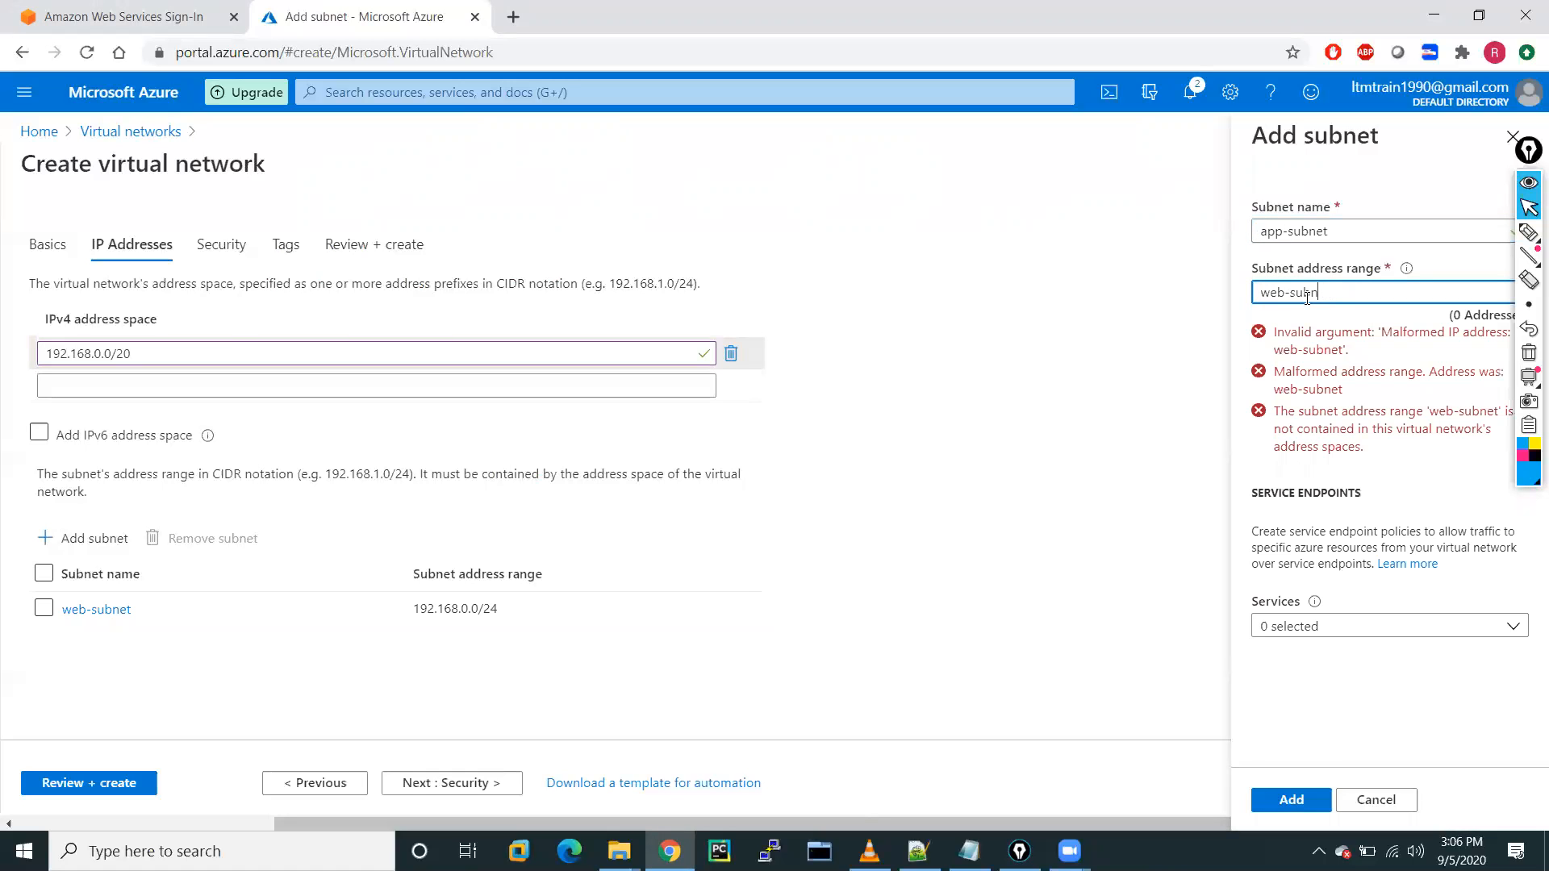
key("BackSpace")
type("1")
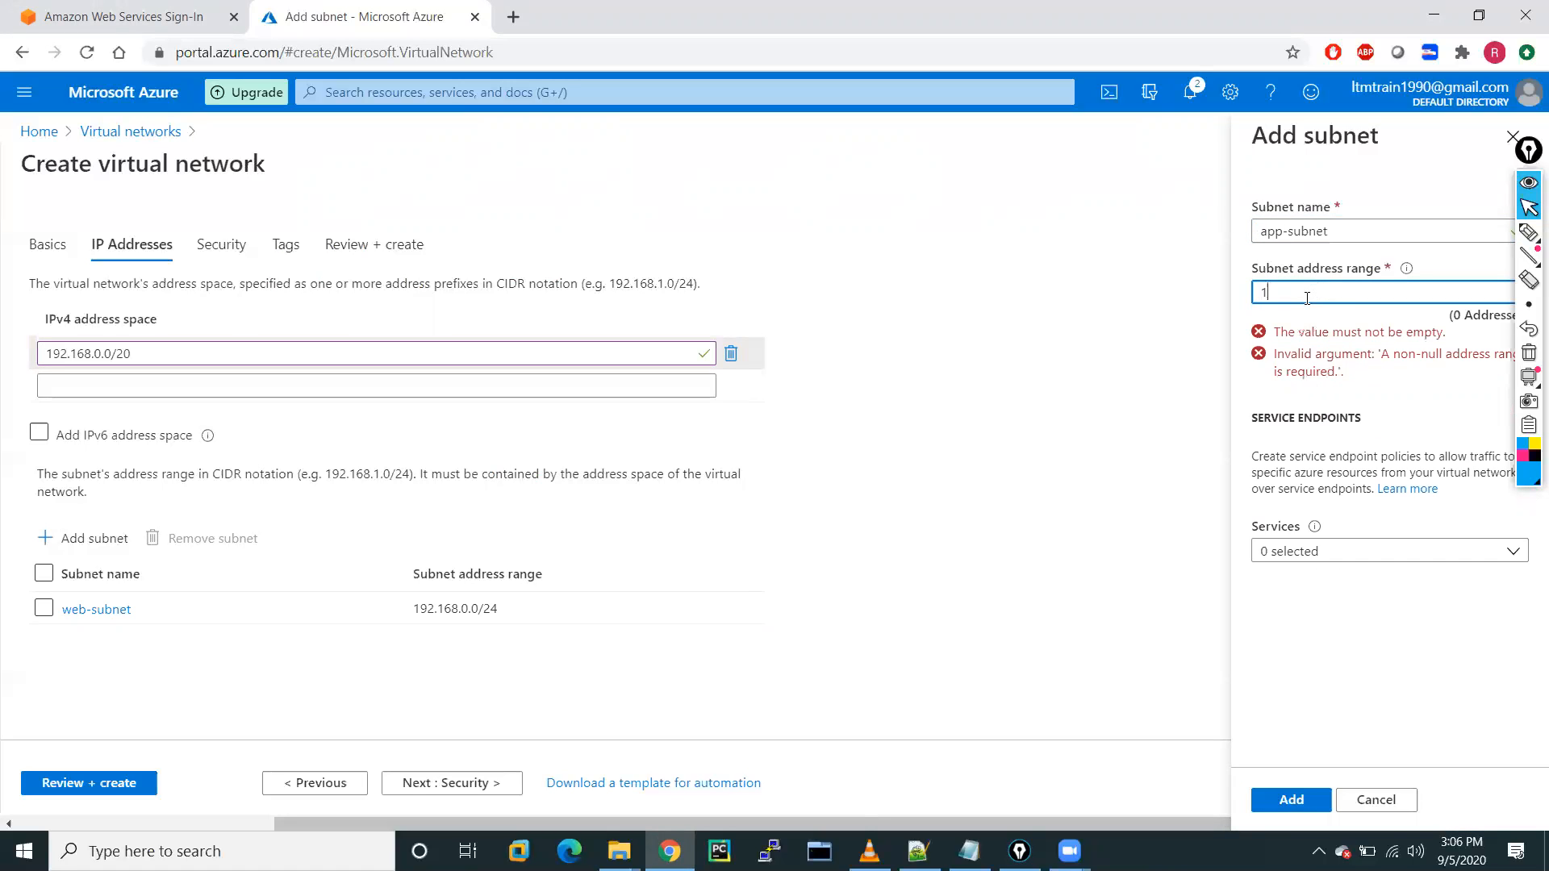
type("92.168.1.0/24")
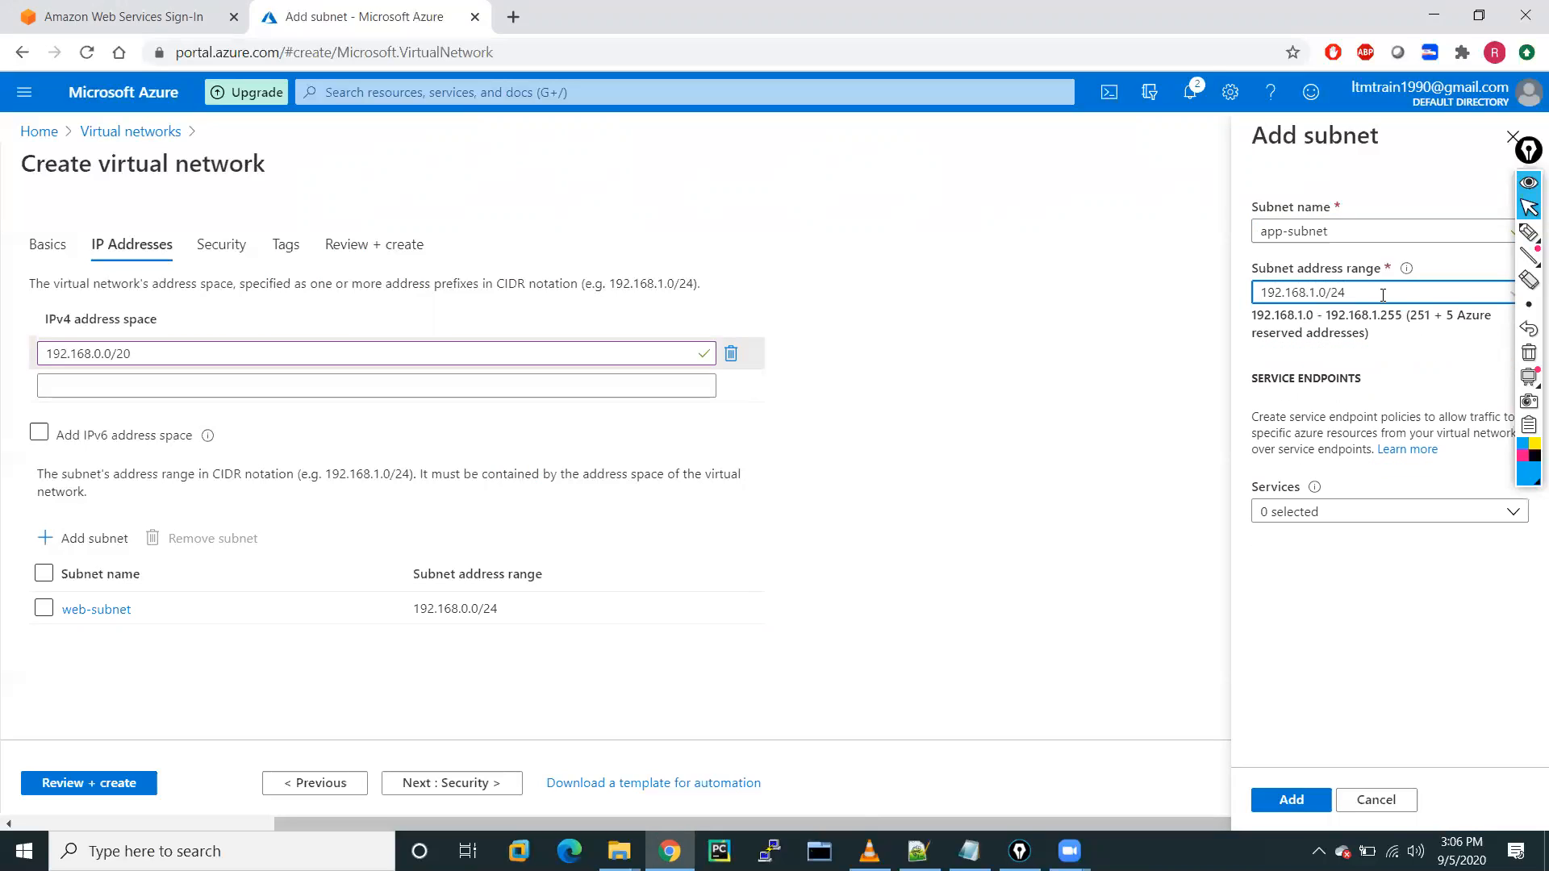
left_click_drag(1363, 296, 1251, 302)
key("ctrl+c")
left_click(1308, 649)
left_click(1293, 800)
Add db-subnet with address range 192.168.2.0/24.
left_click(72, 540)
left_click(1286, 235)
type("db-")
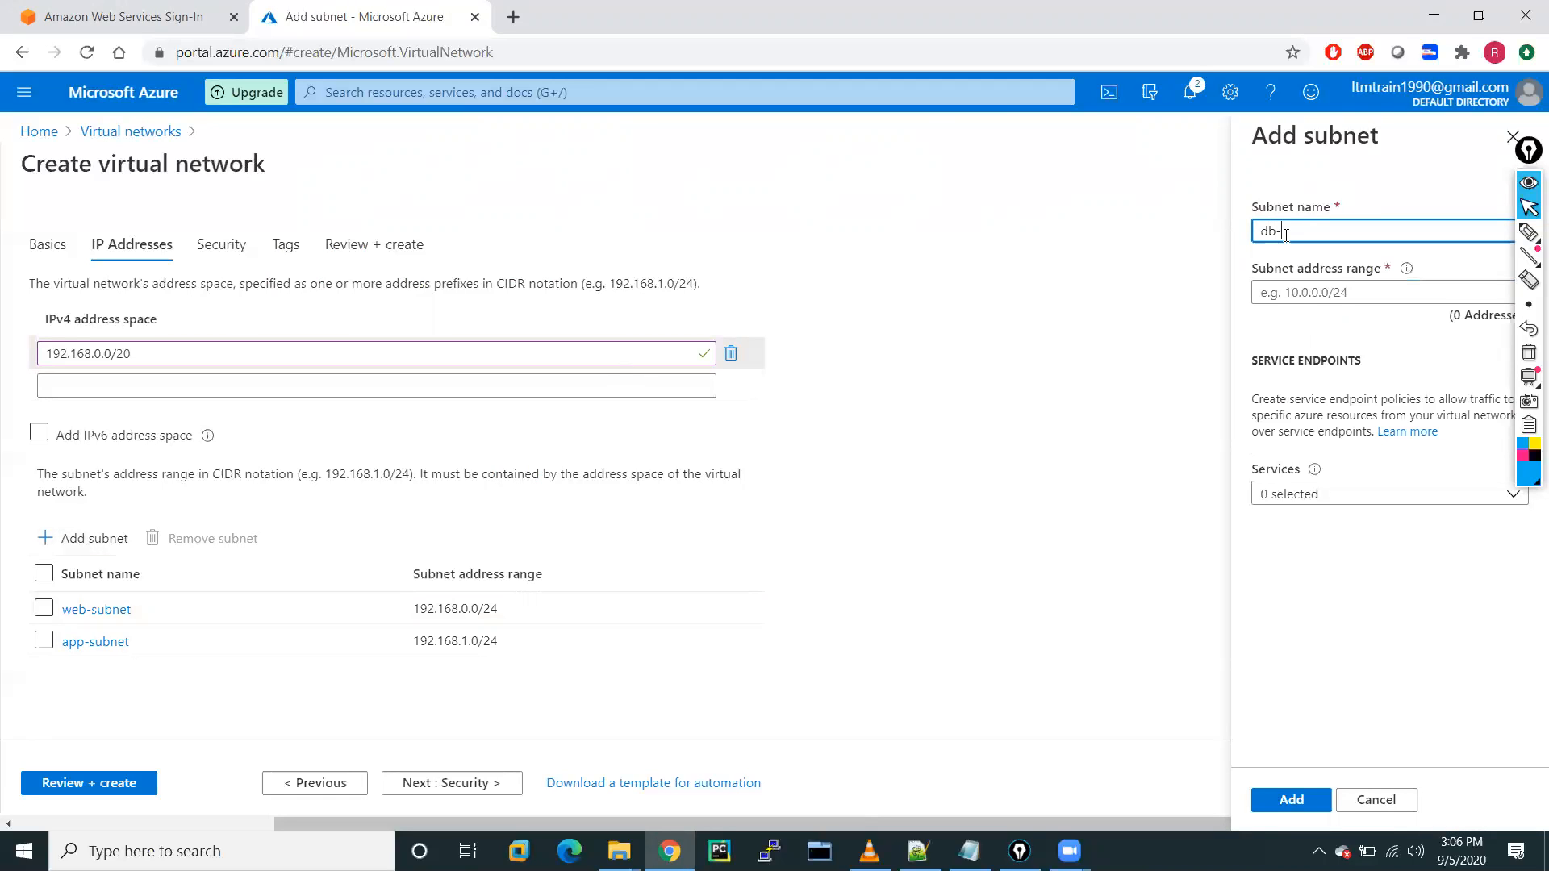
type("subnet")
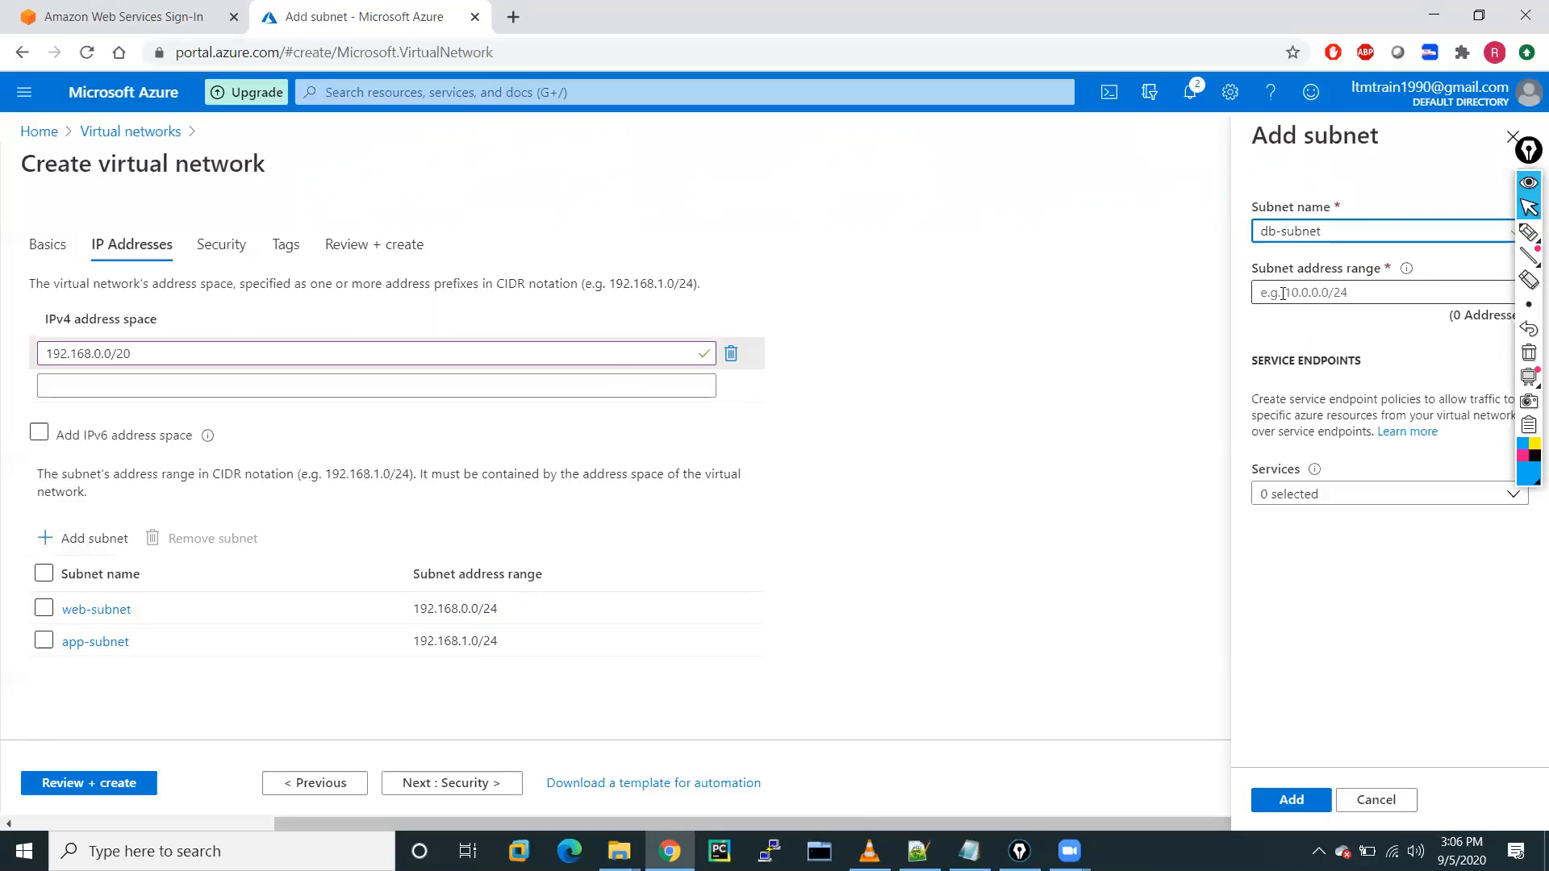
left_click(1282, 294)
key("ctrl+v")
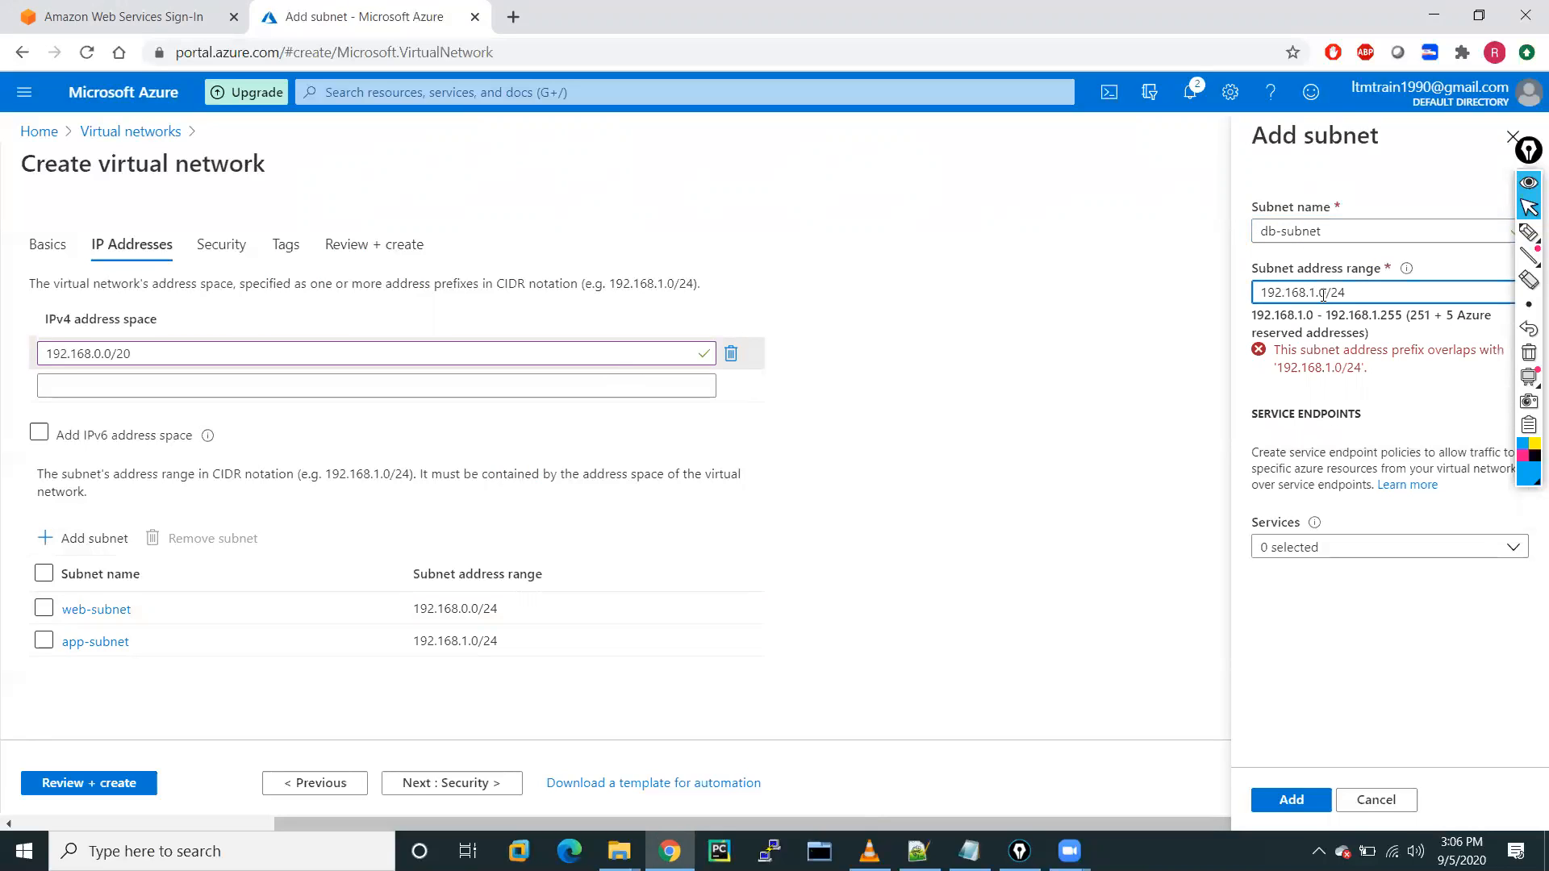
left_click(1314, 294)
key("BackSpace")
type("2")
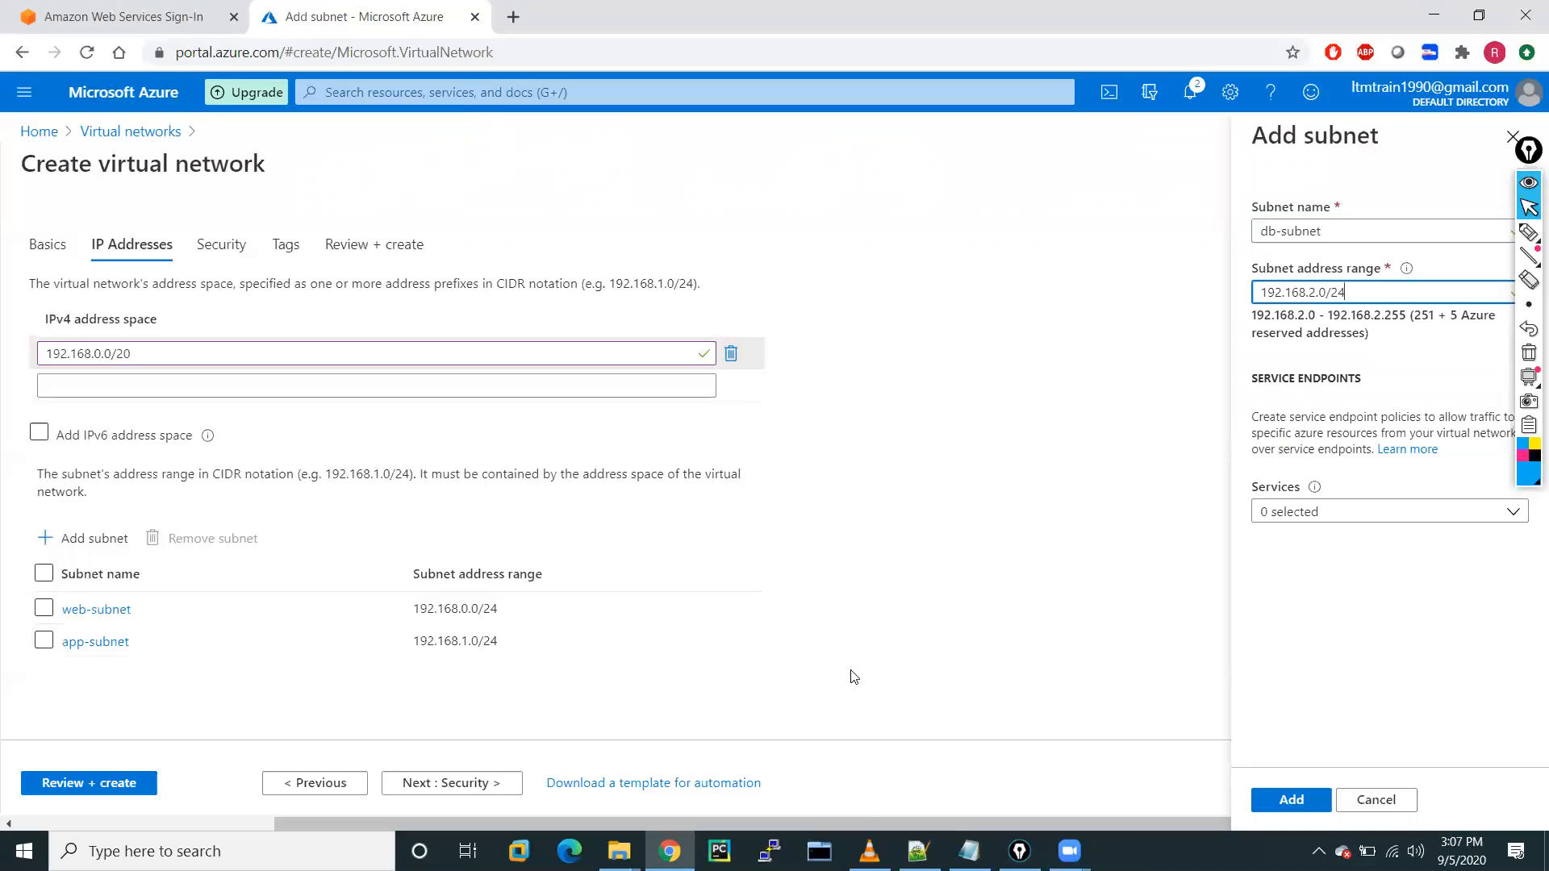
left_click(1291, 799)
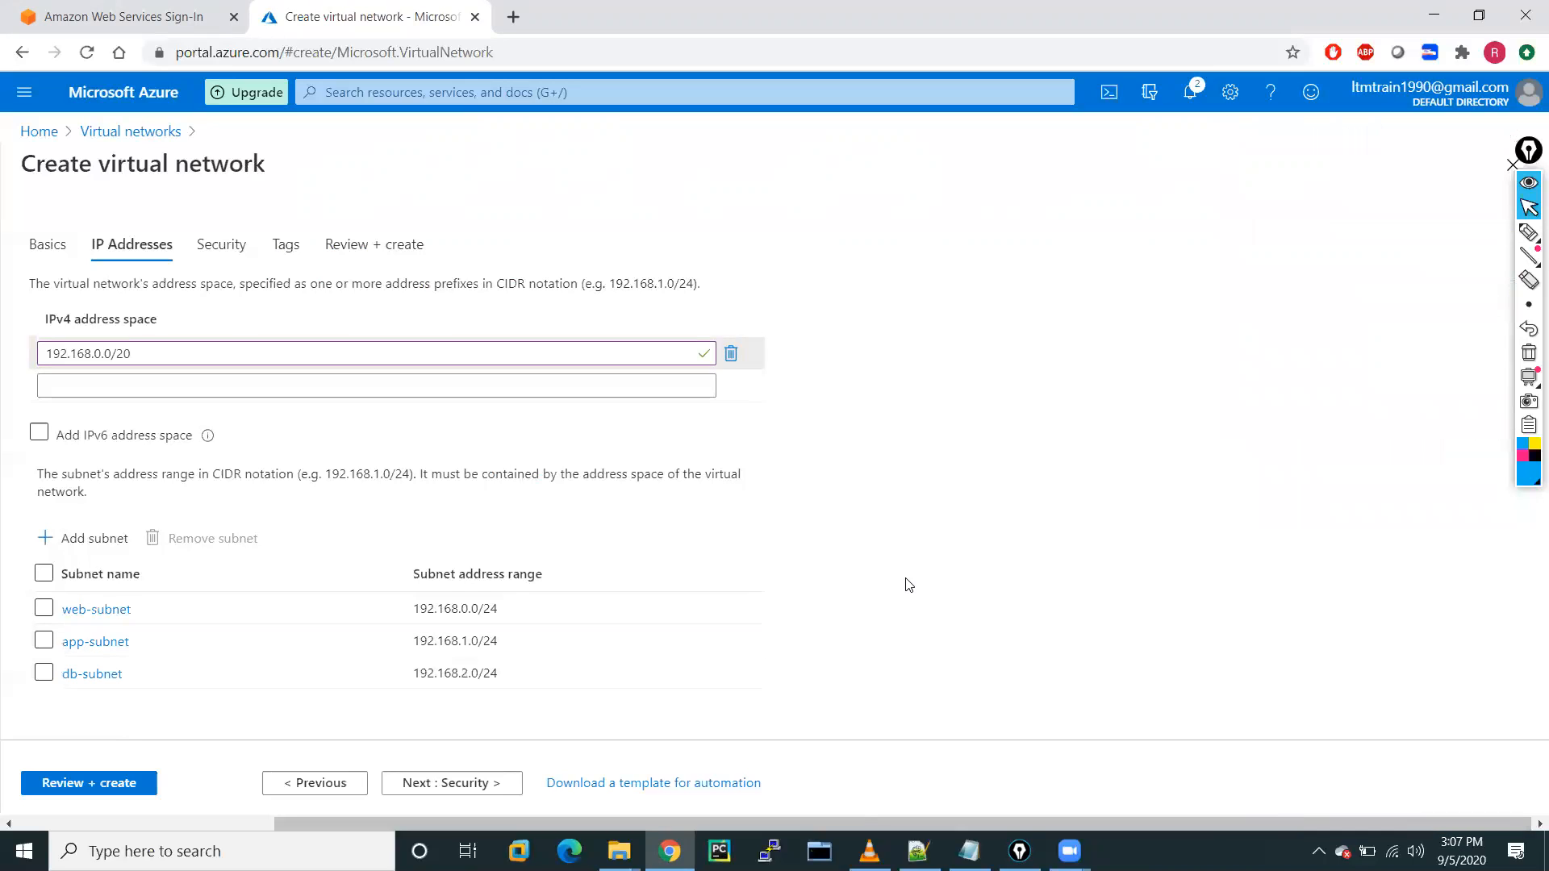
left_click(83, 538)
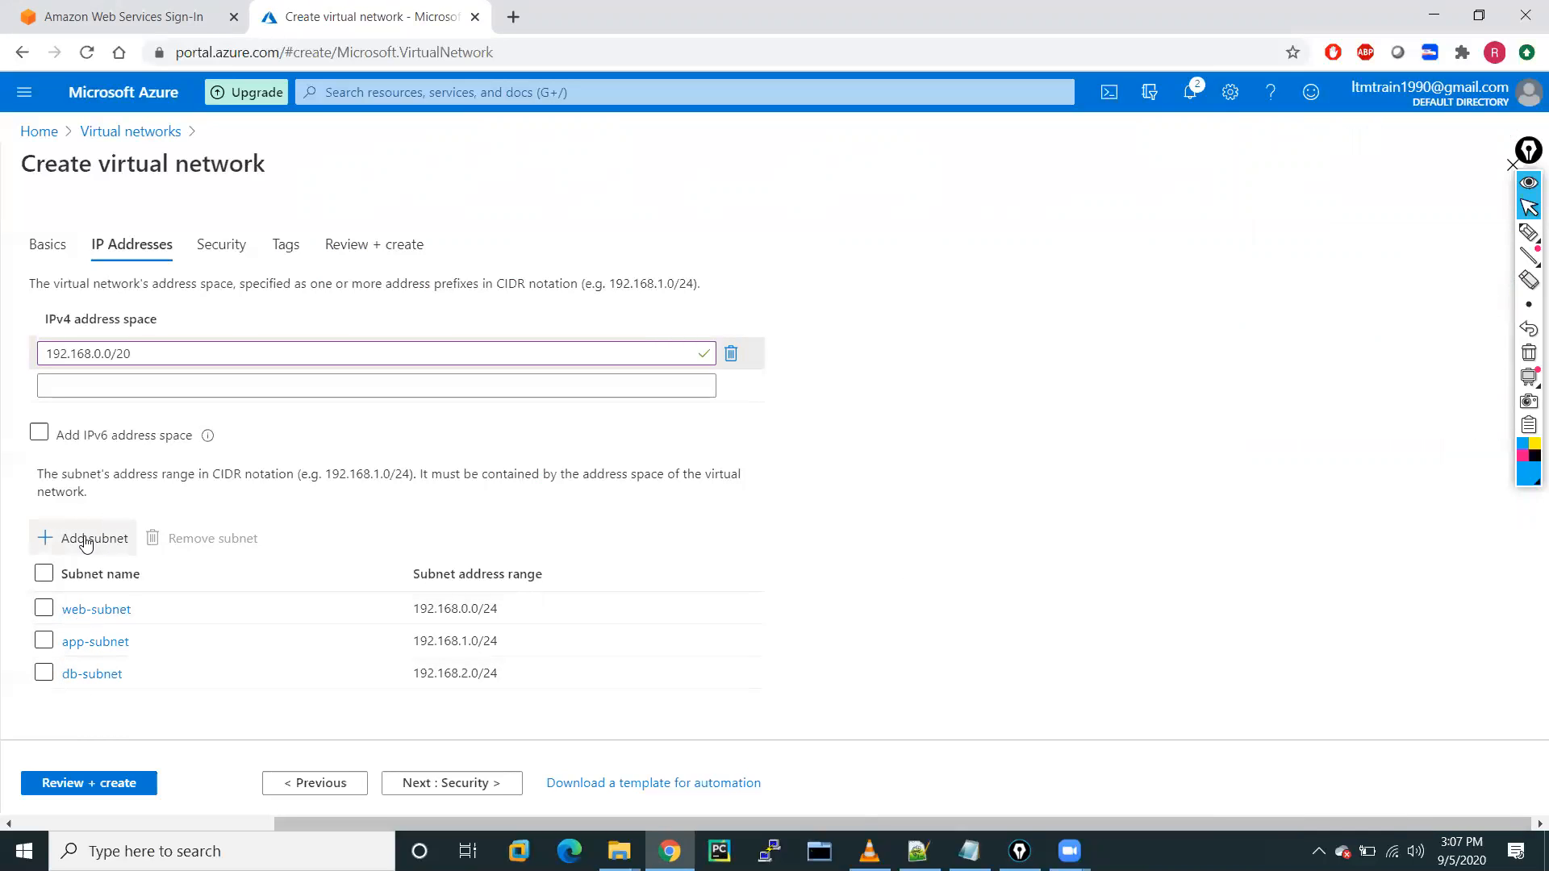
Add mgmt-subnet with range 192.168.3.0/24 and continue to the Security settings.
left_click(1287, 228)
type("mgmt-subnet")
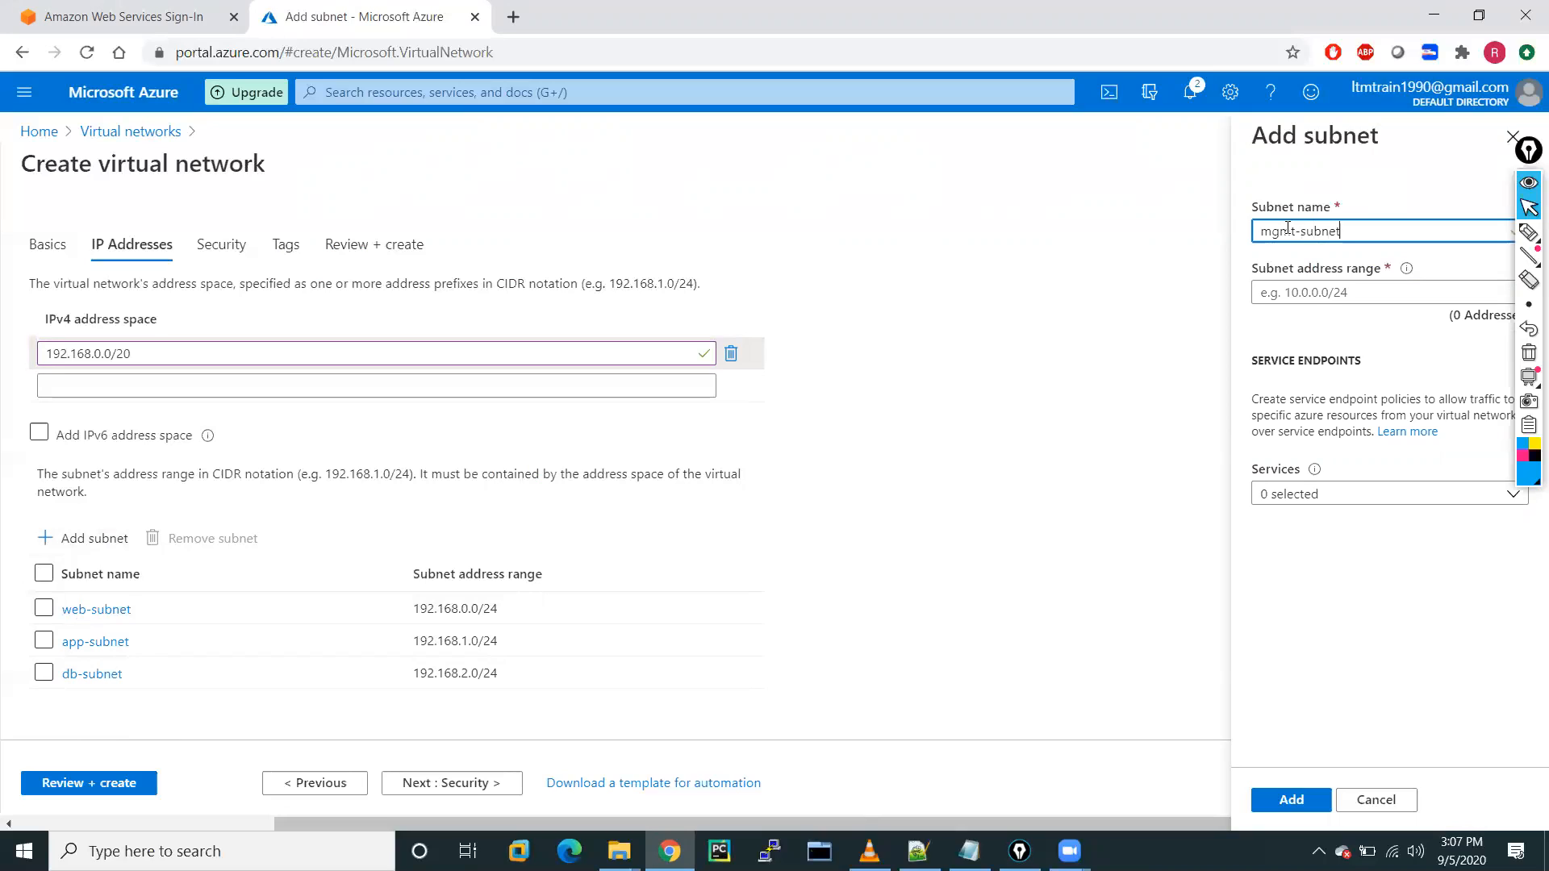
left_click(1308, 294)
key("ctrl+v")
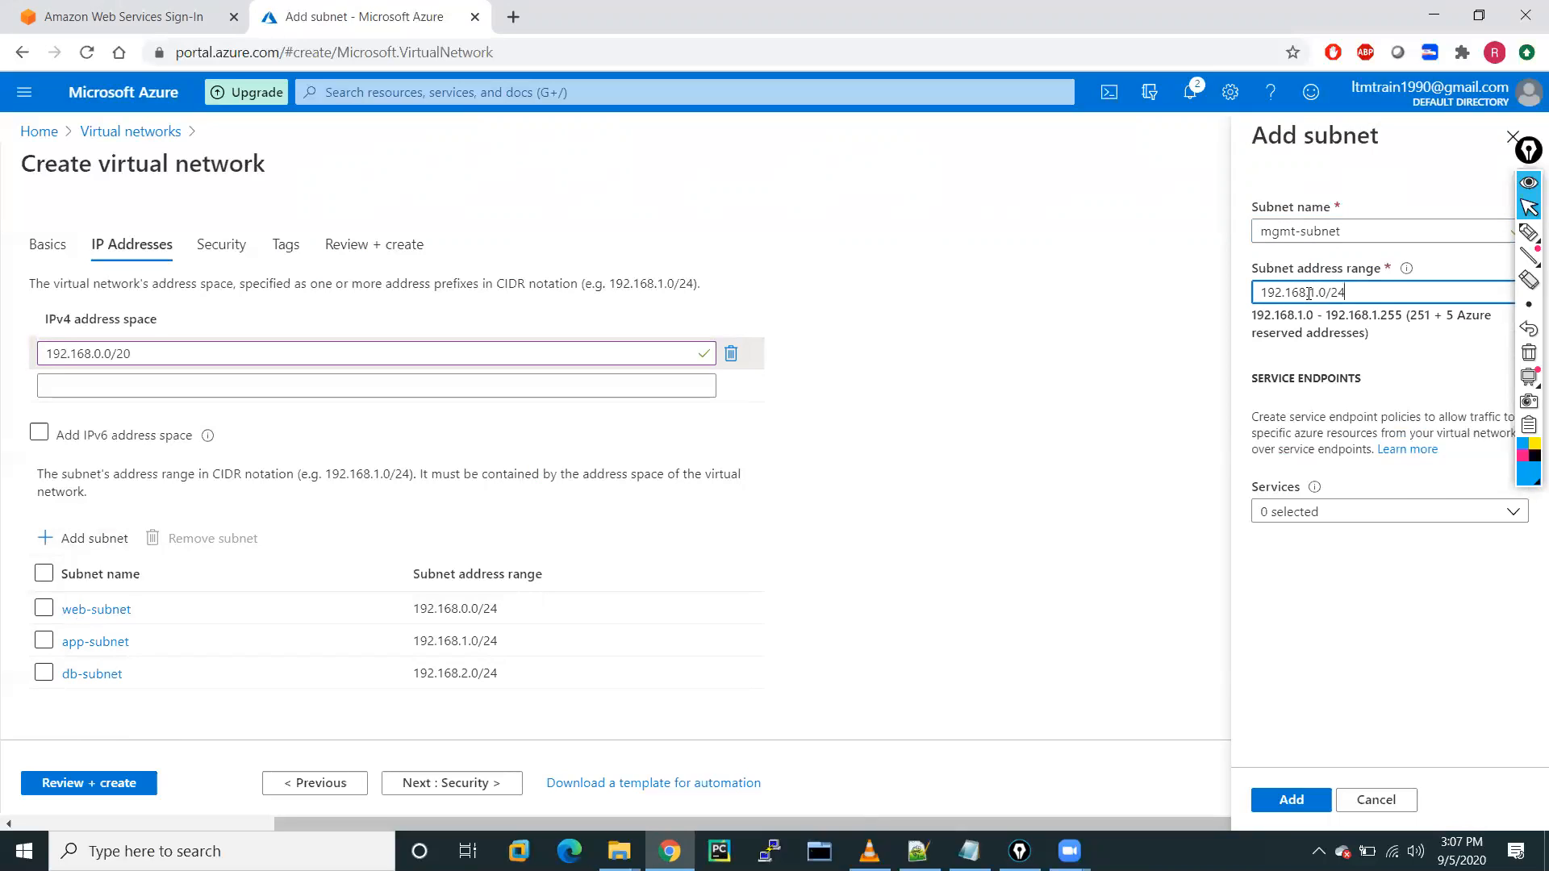
left_click(1315, 293)
key("BackSpace")
type("3")
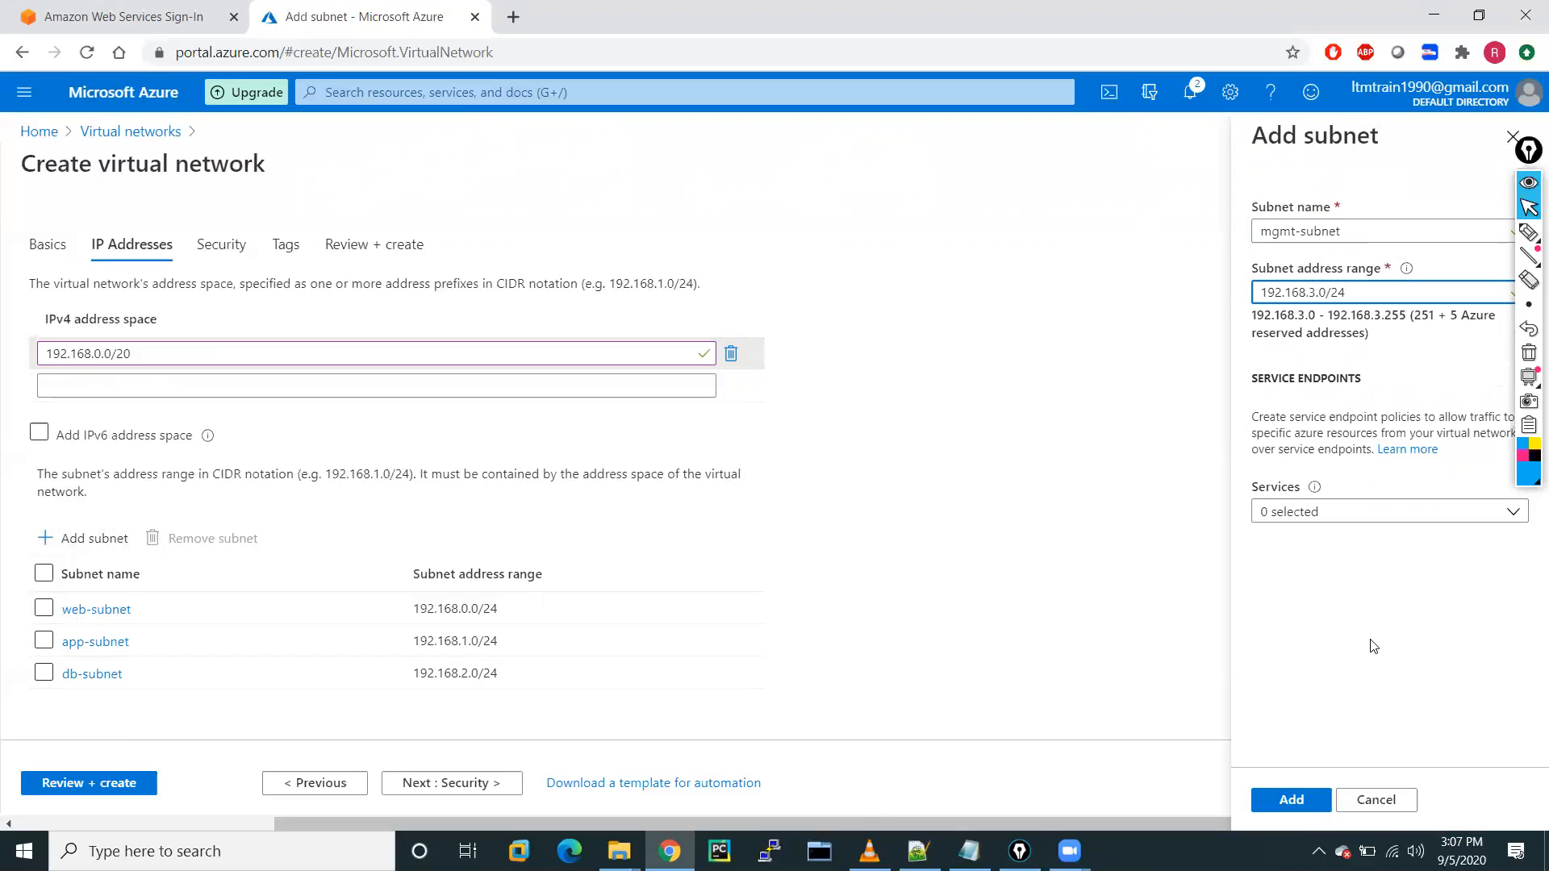
left_click(1274, 801)
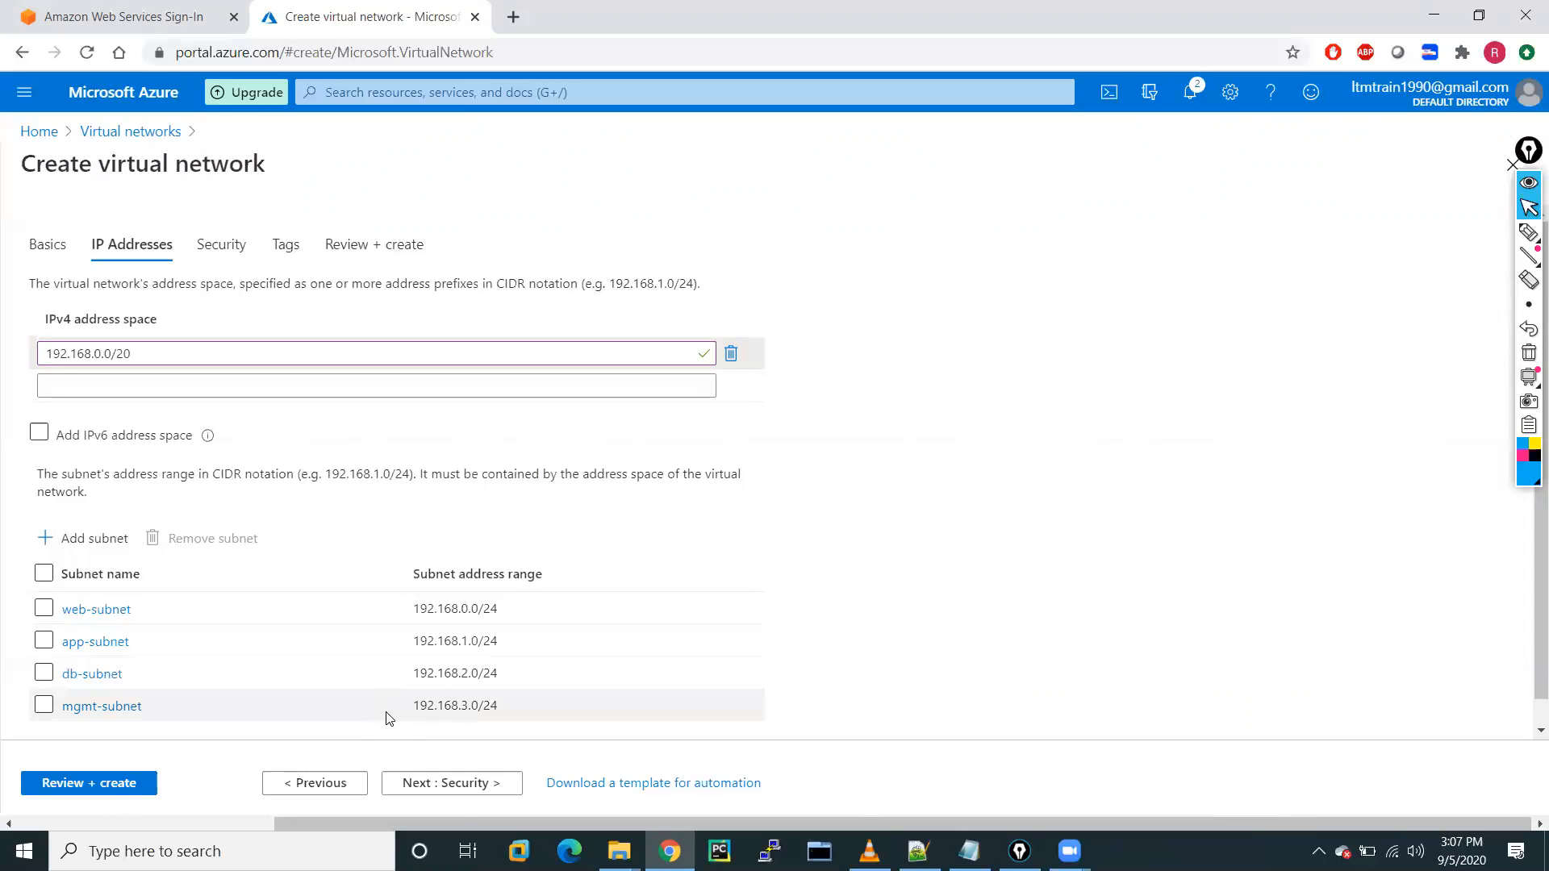
left_click(446, 783)
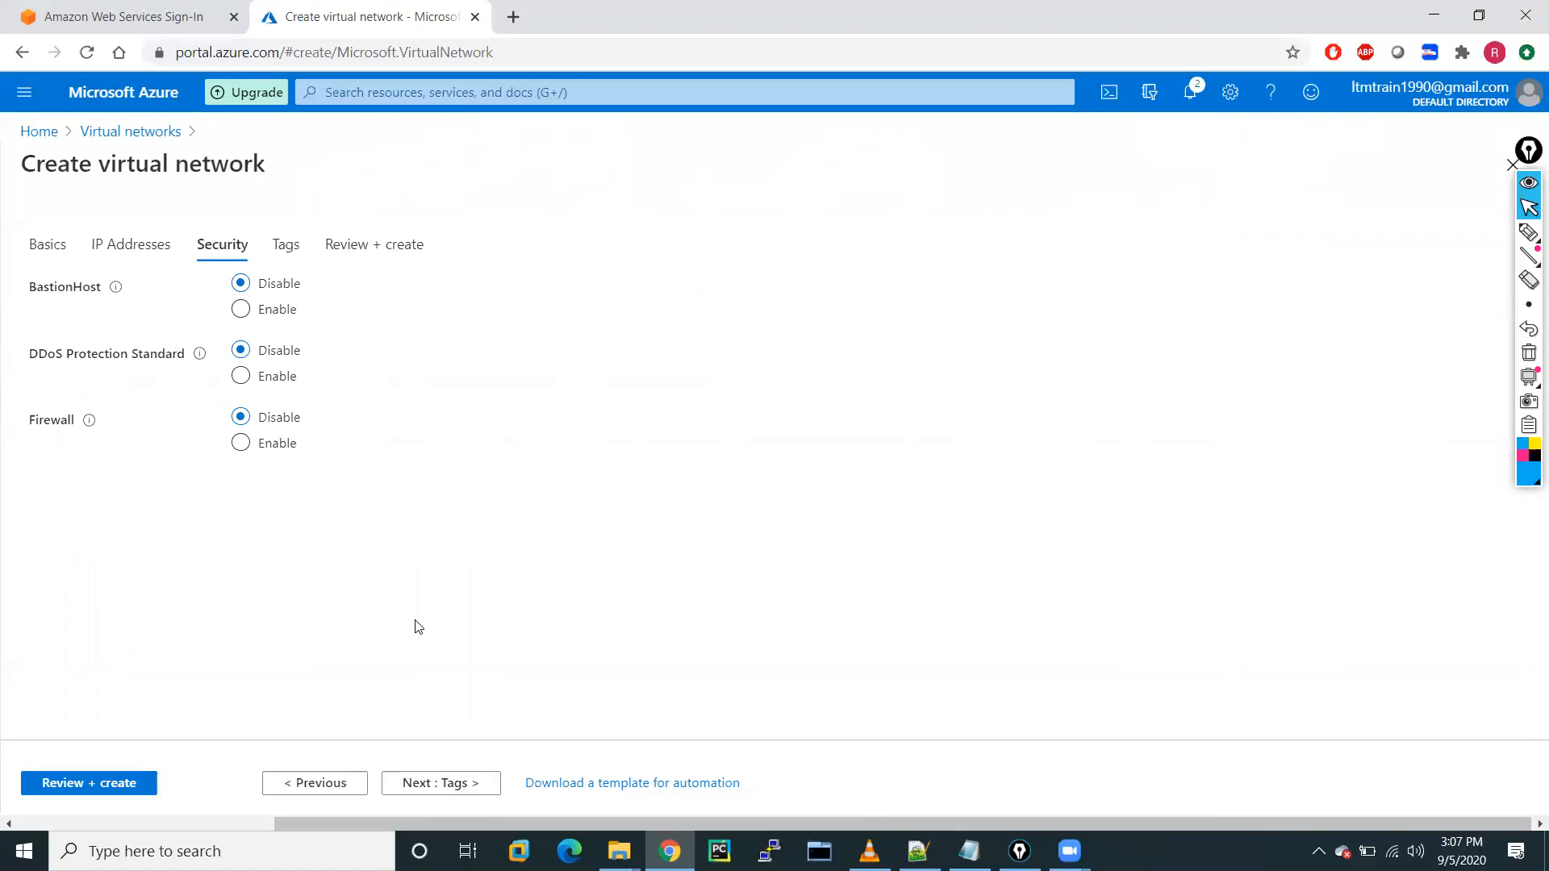
Add the tag purpose = demo to VNET-A and run Review + create validation.
left_click(428, 781)
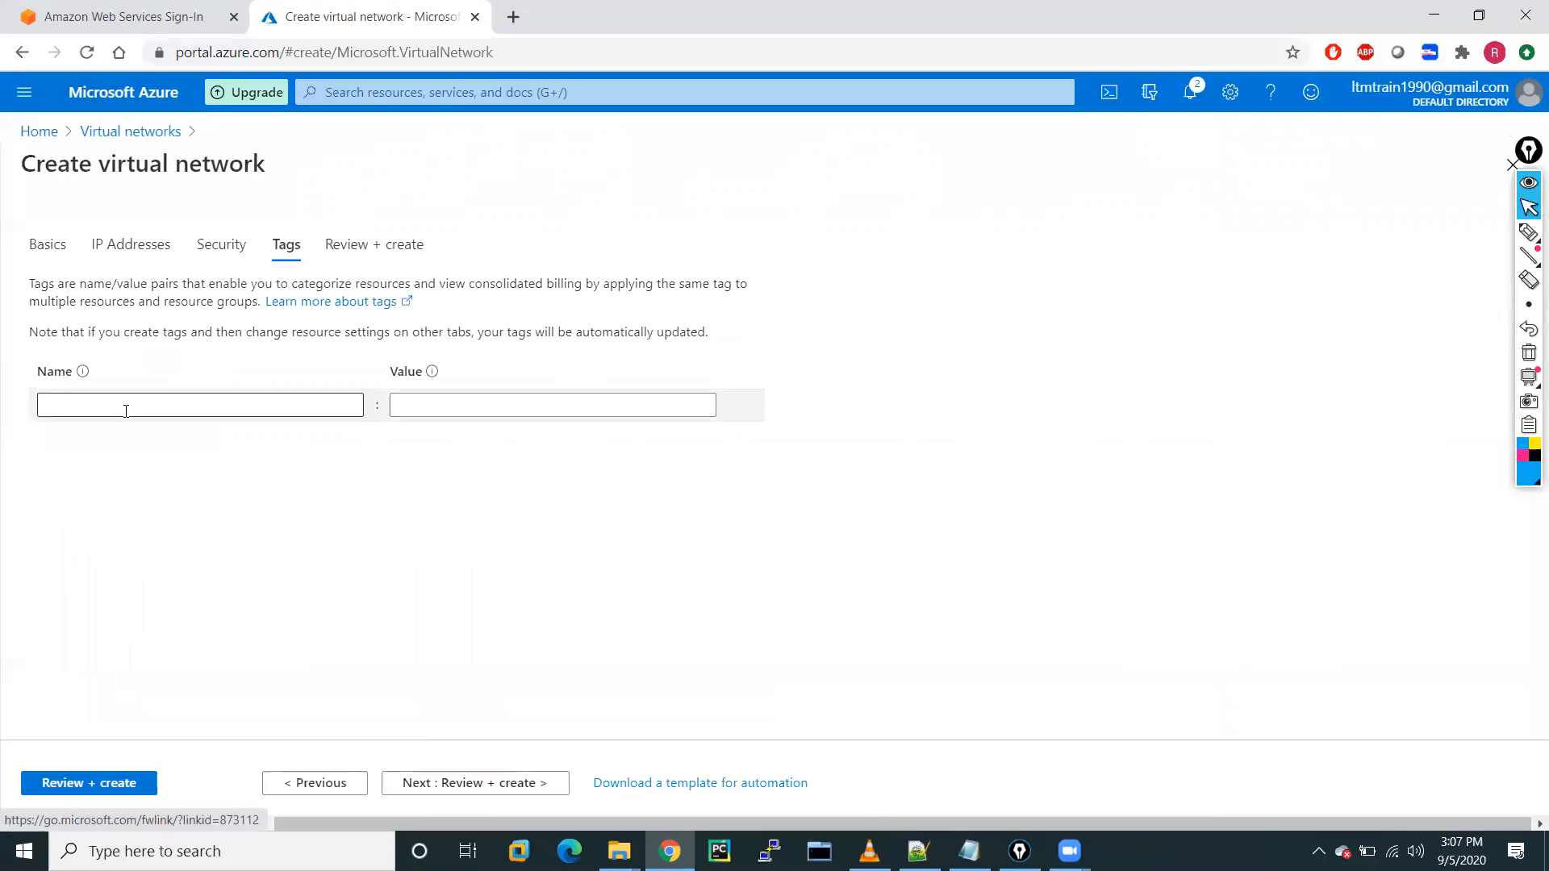
left_click(121, 407)
type("pu")
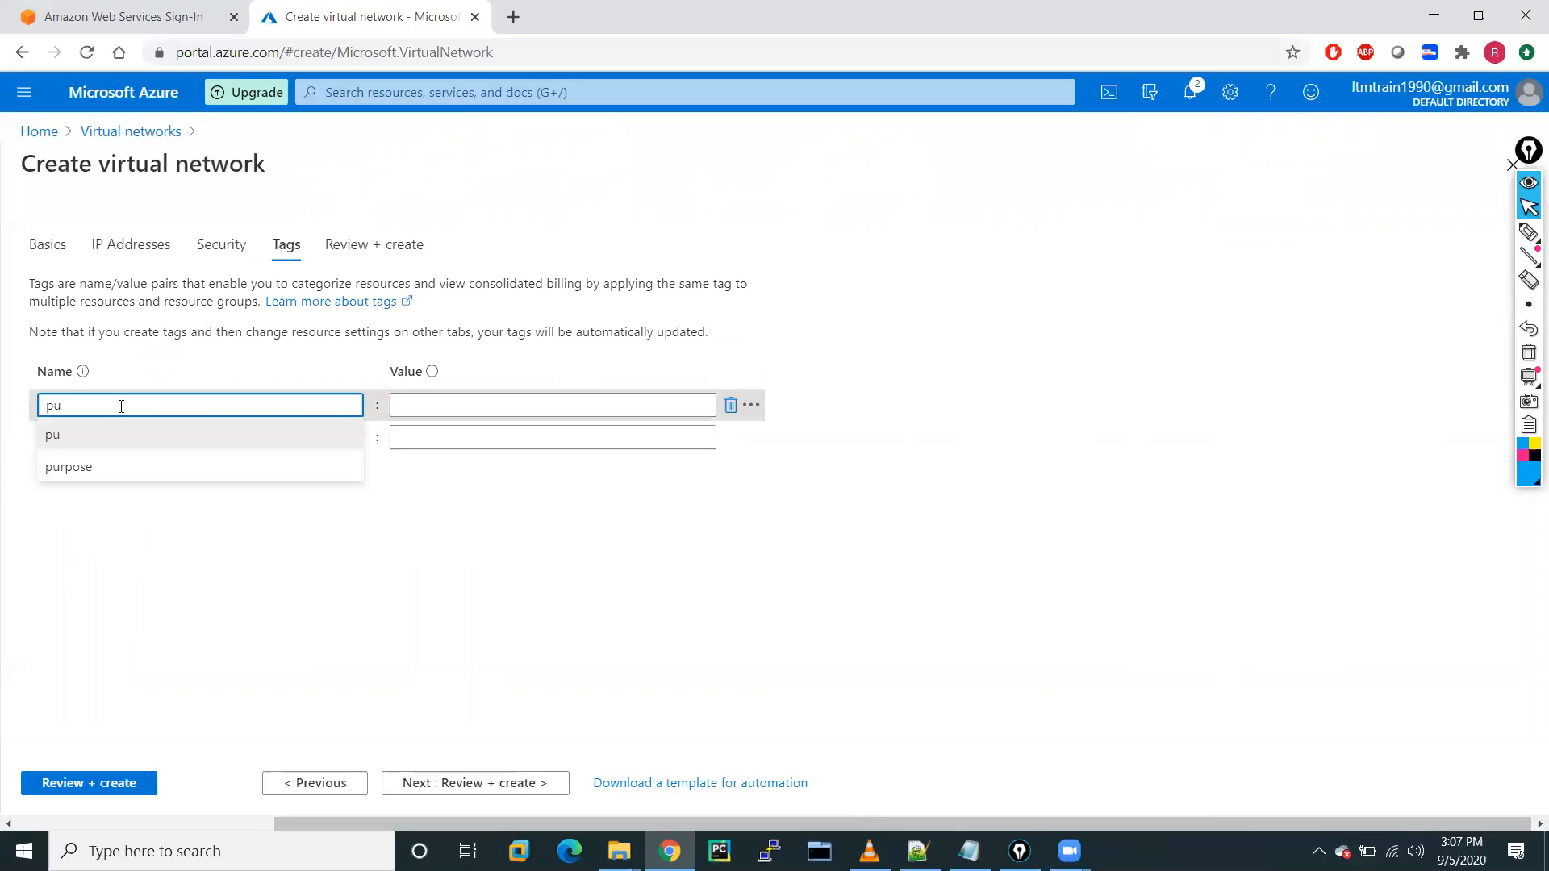
left_click(73, 467)
left_click(416, 401)
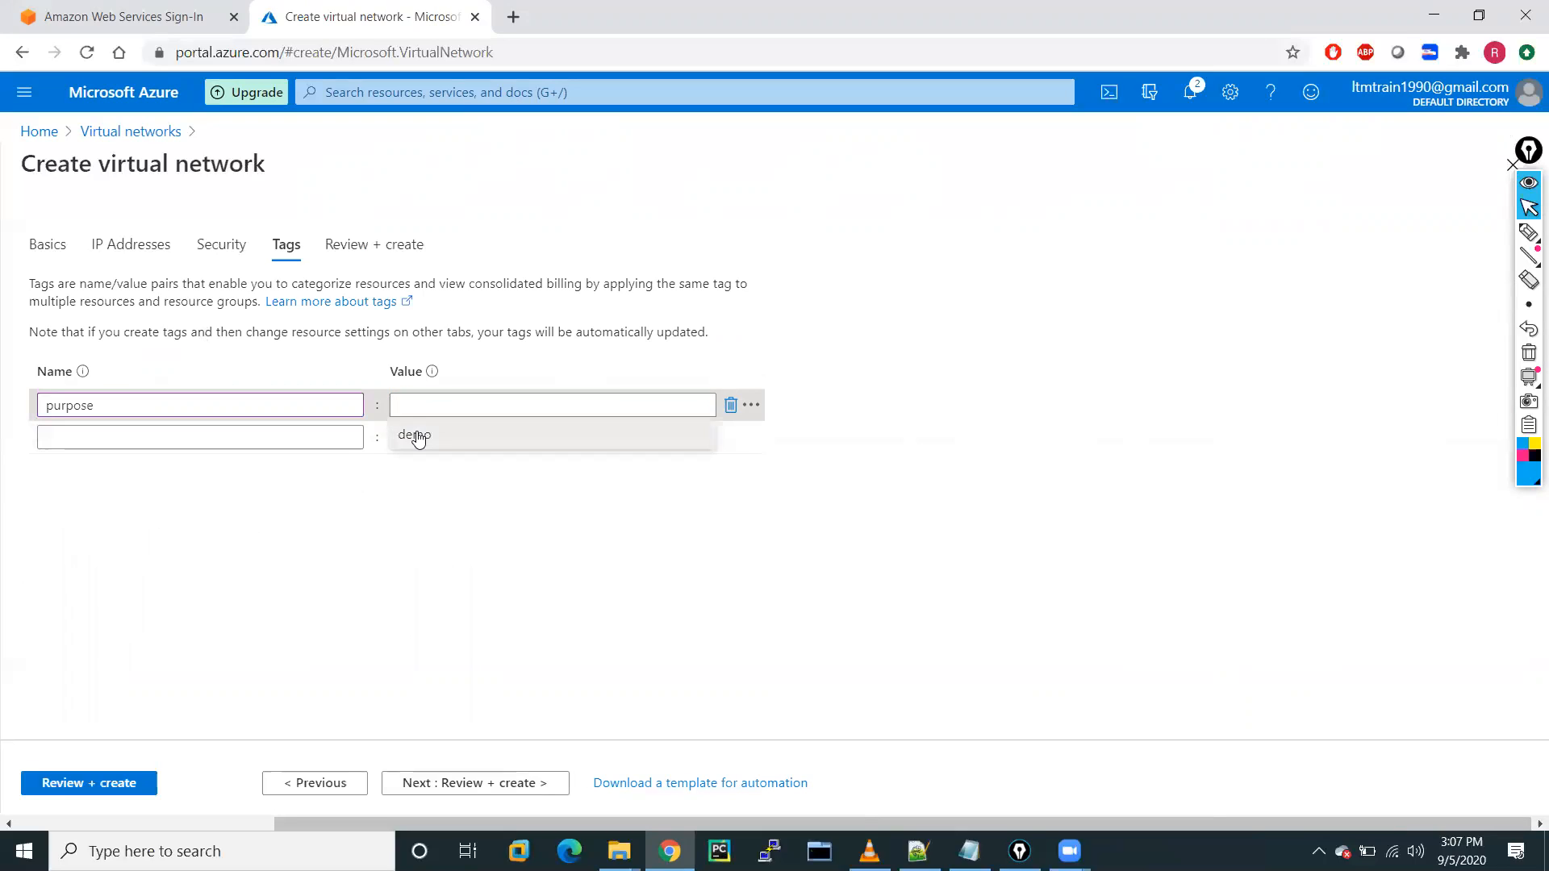
left_click(415, 436)
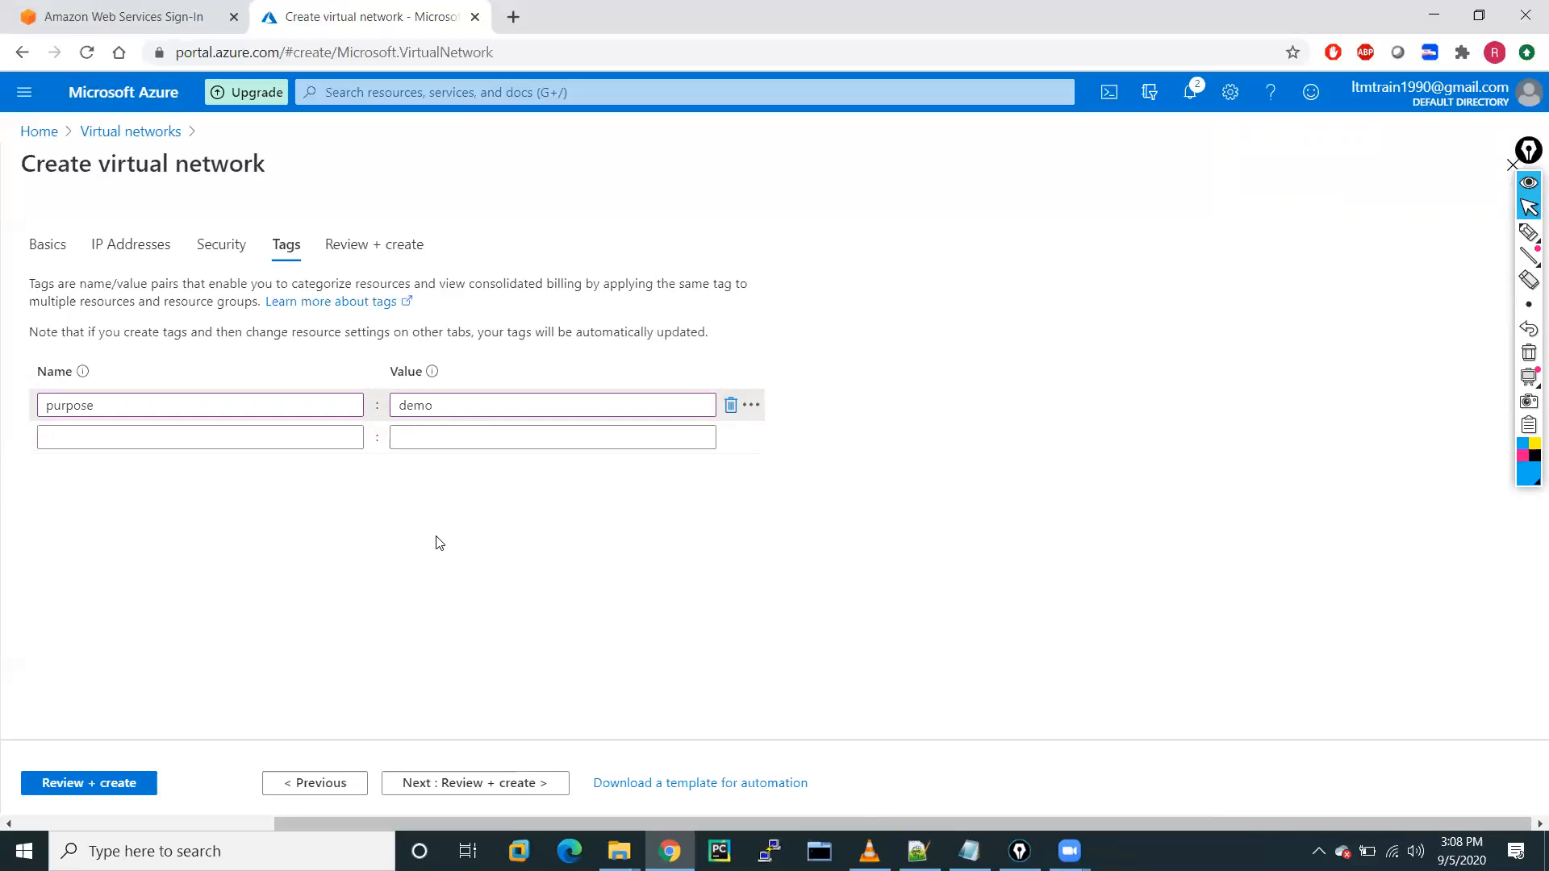
left_click(470, 787)
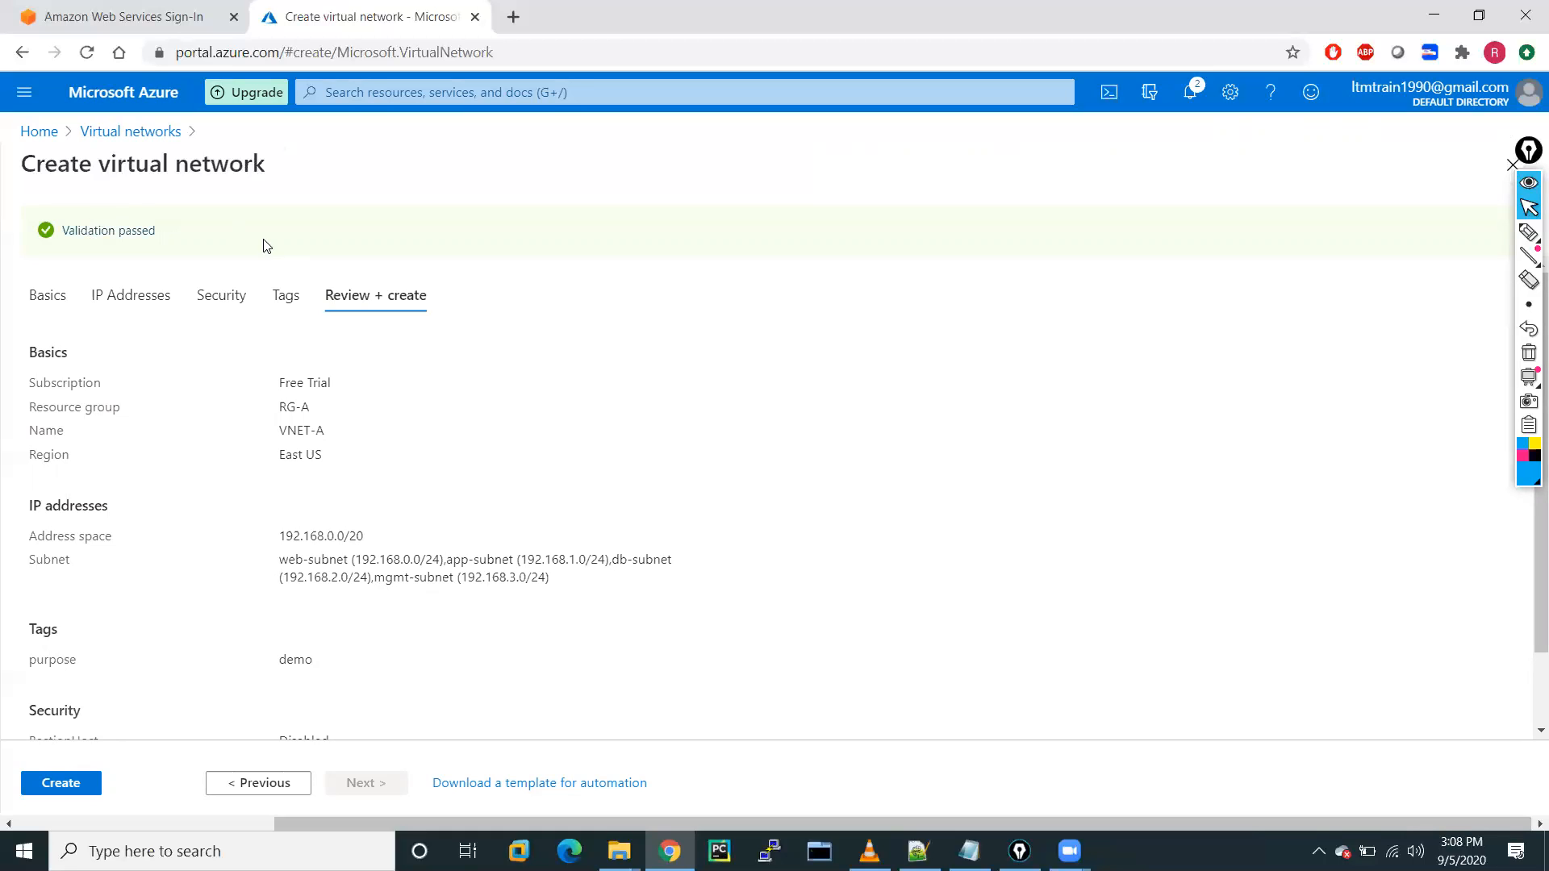
Create VNET-A, check its deployment notification, and open a new browser tab.
left_click(48, 779)
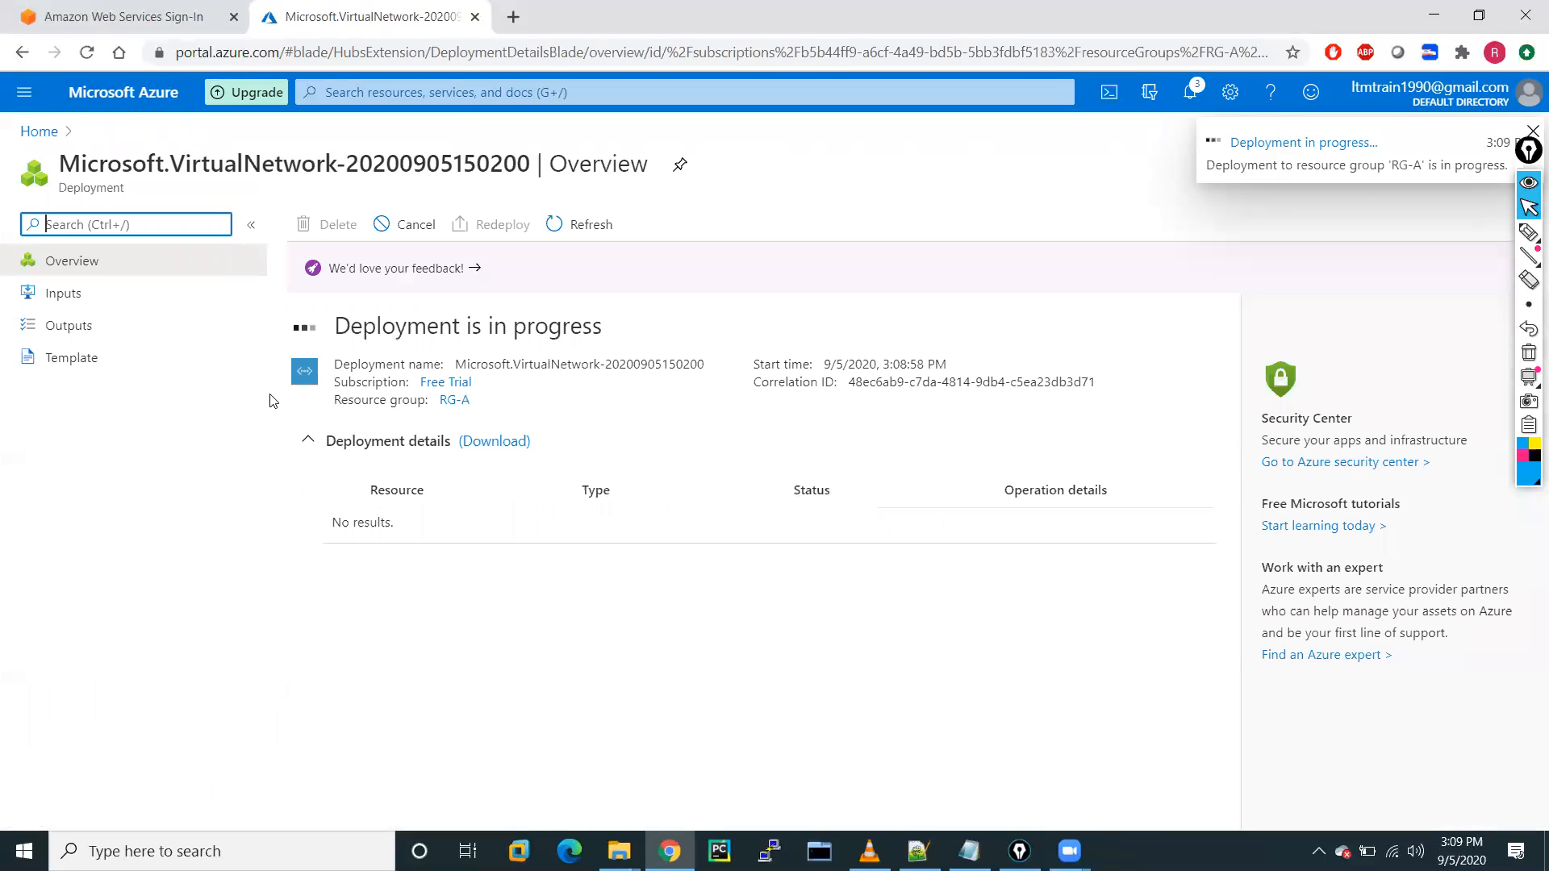
left_click(1189, 96)
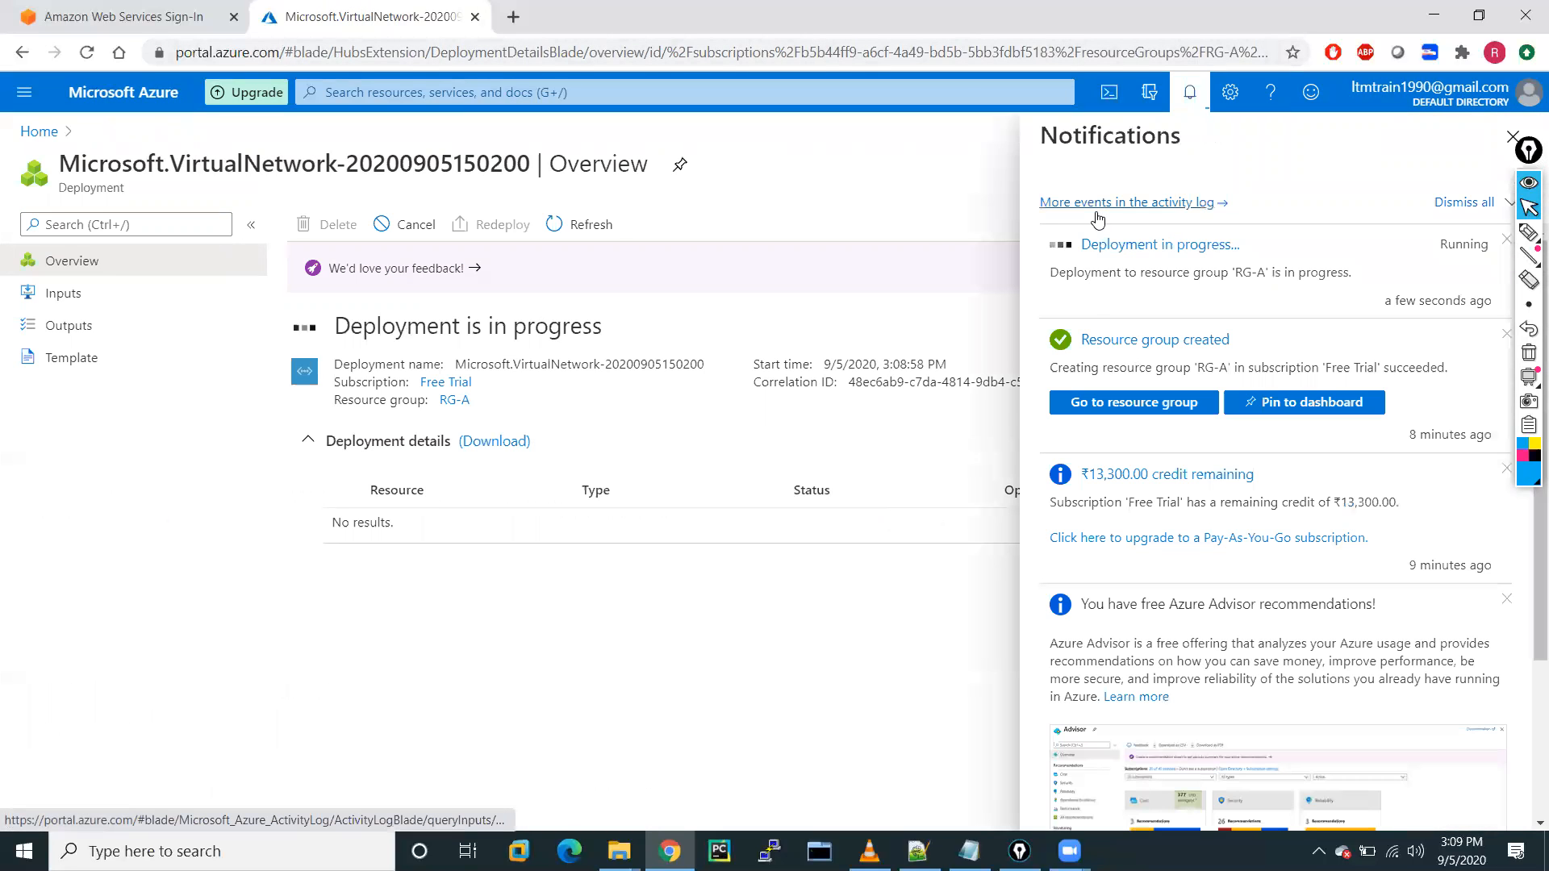
left_click(513, 17)
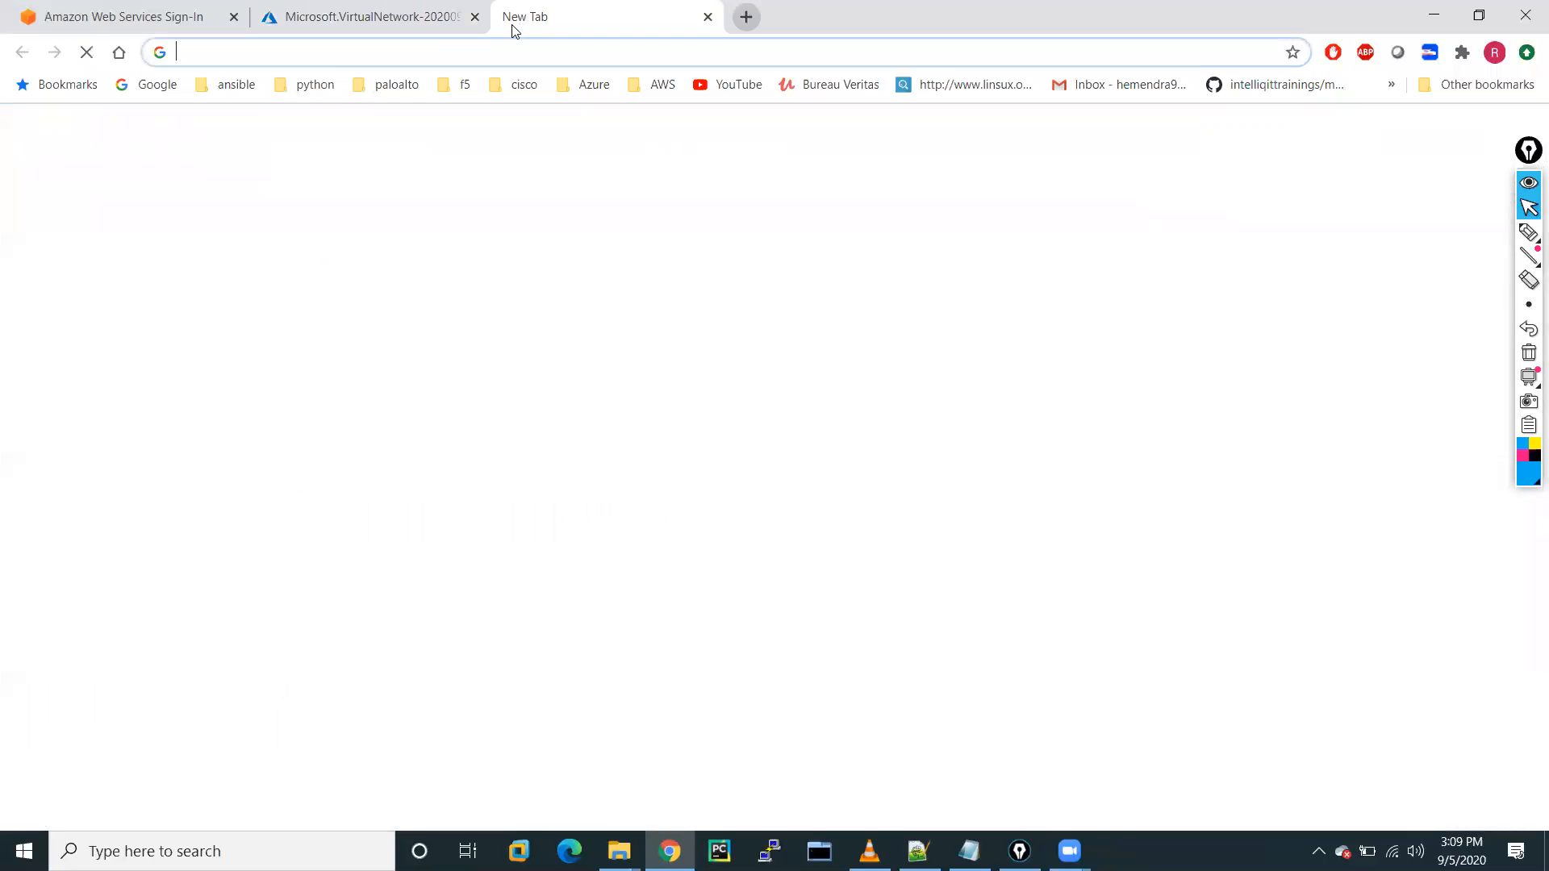
Search Google for 'how to create vnet' in Azure and open Microsoft's Create a virtual network quickstart.
left_click(153, 84)
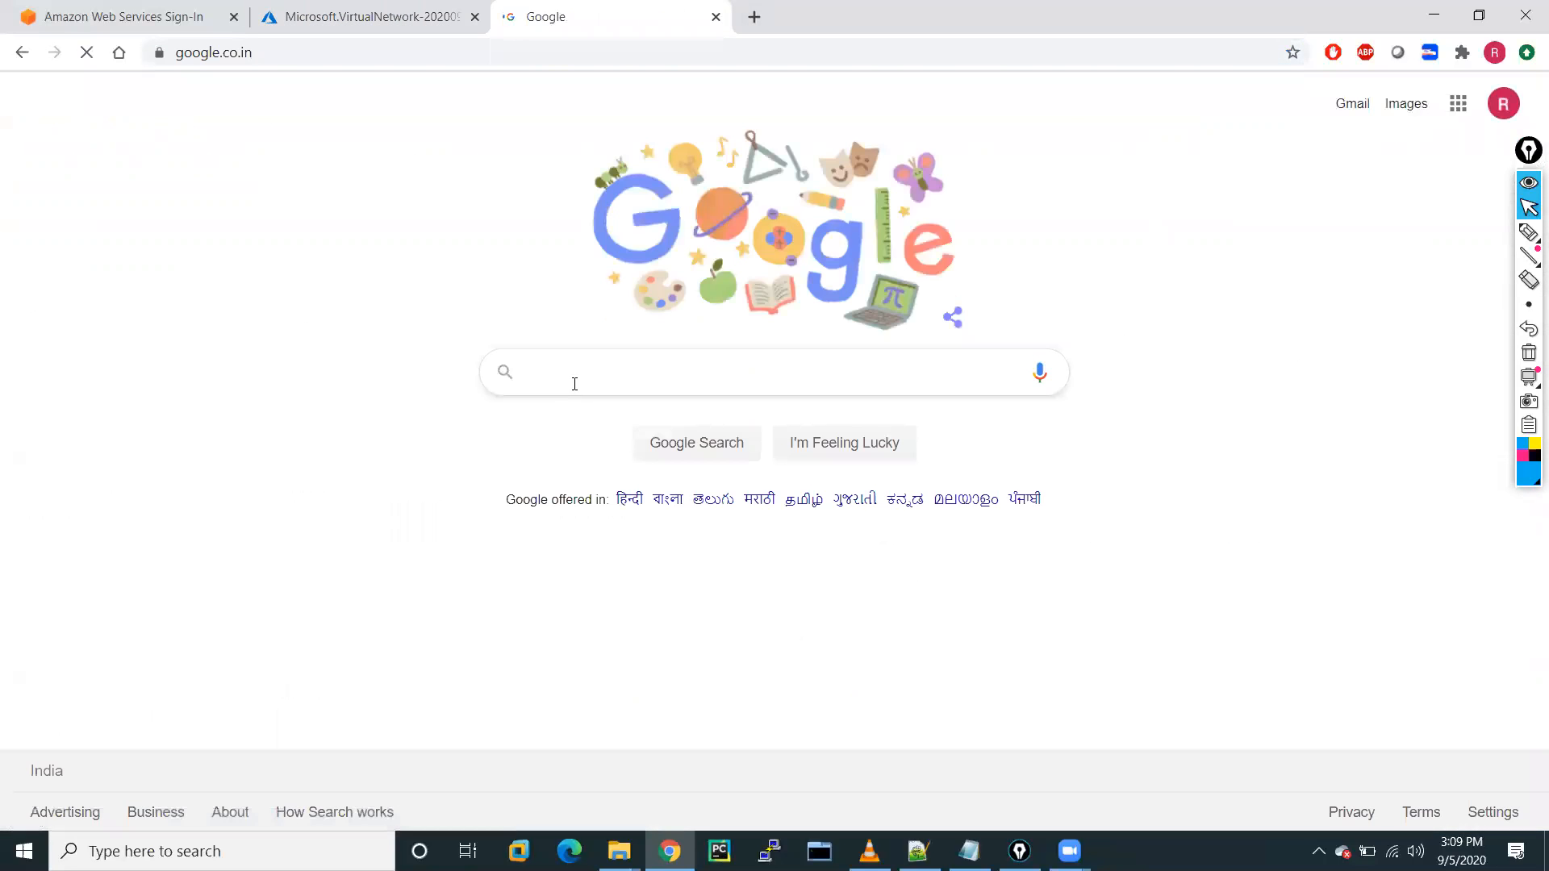
left_click(561, 383)
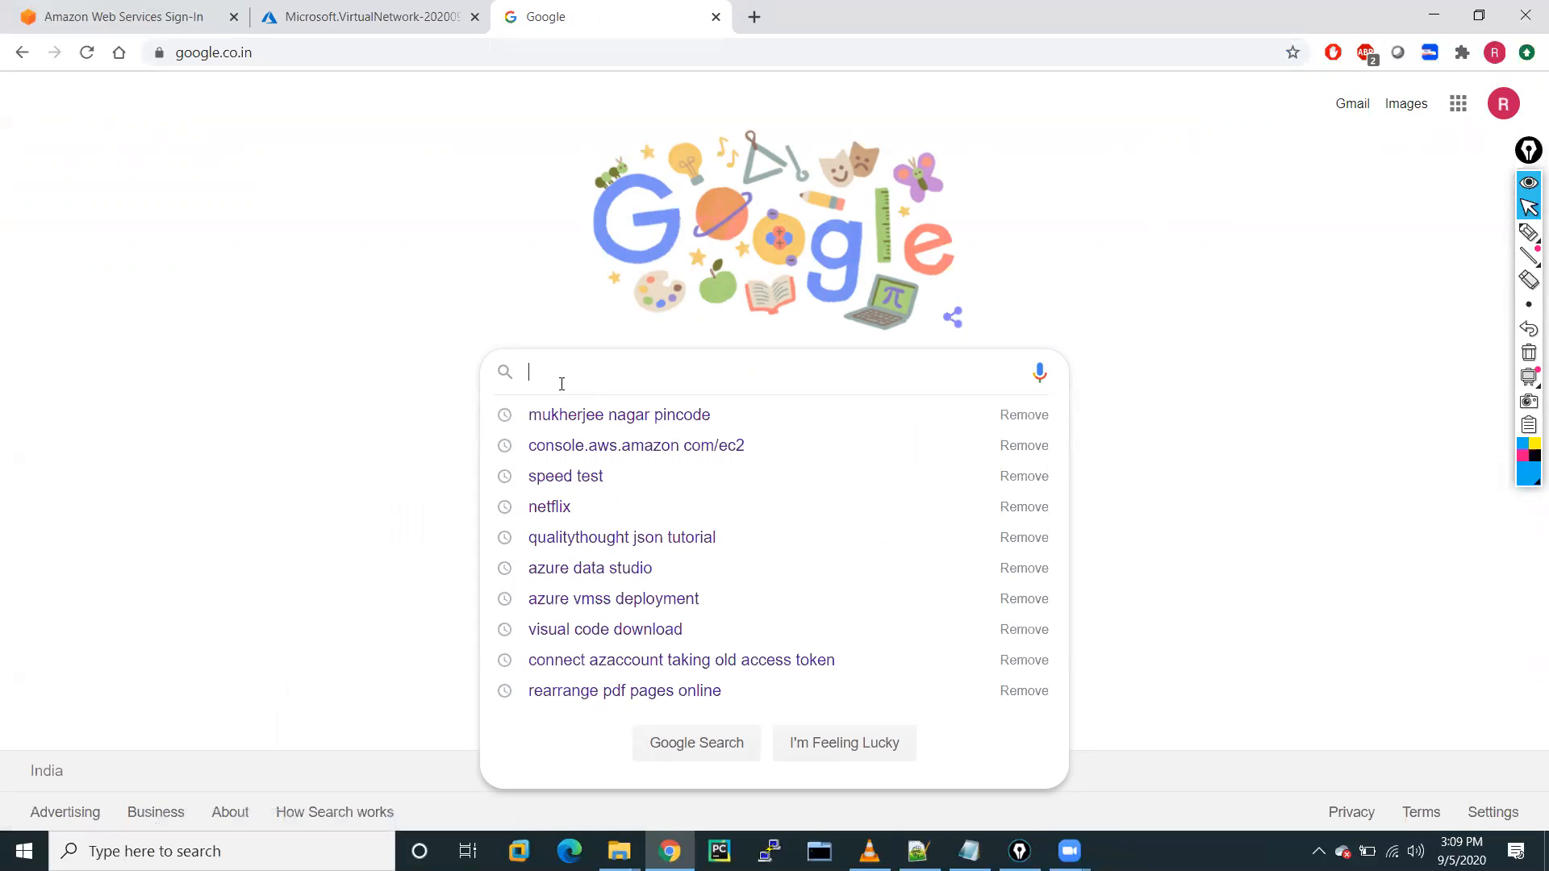
type("how to create ")
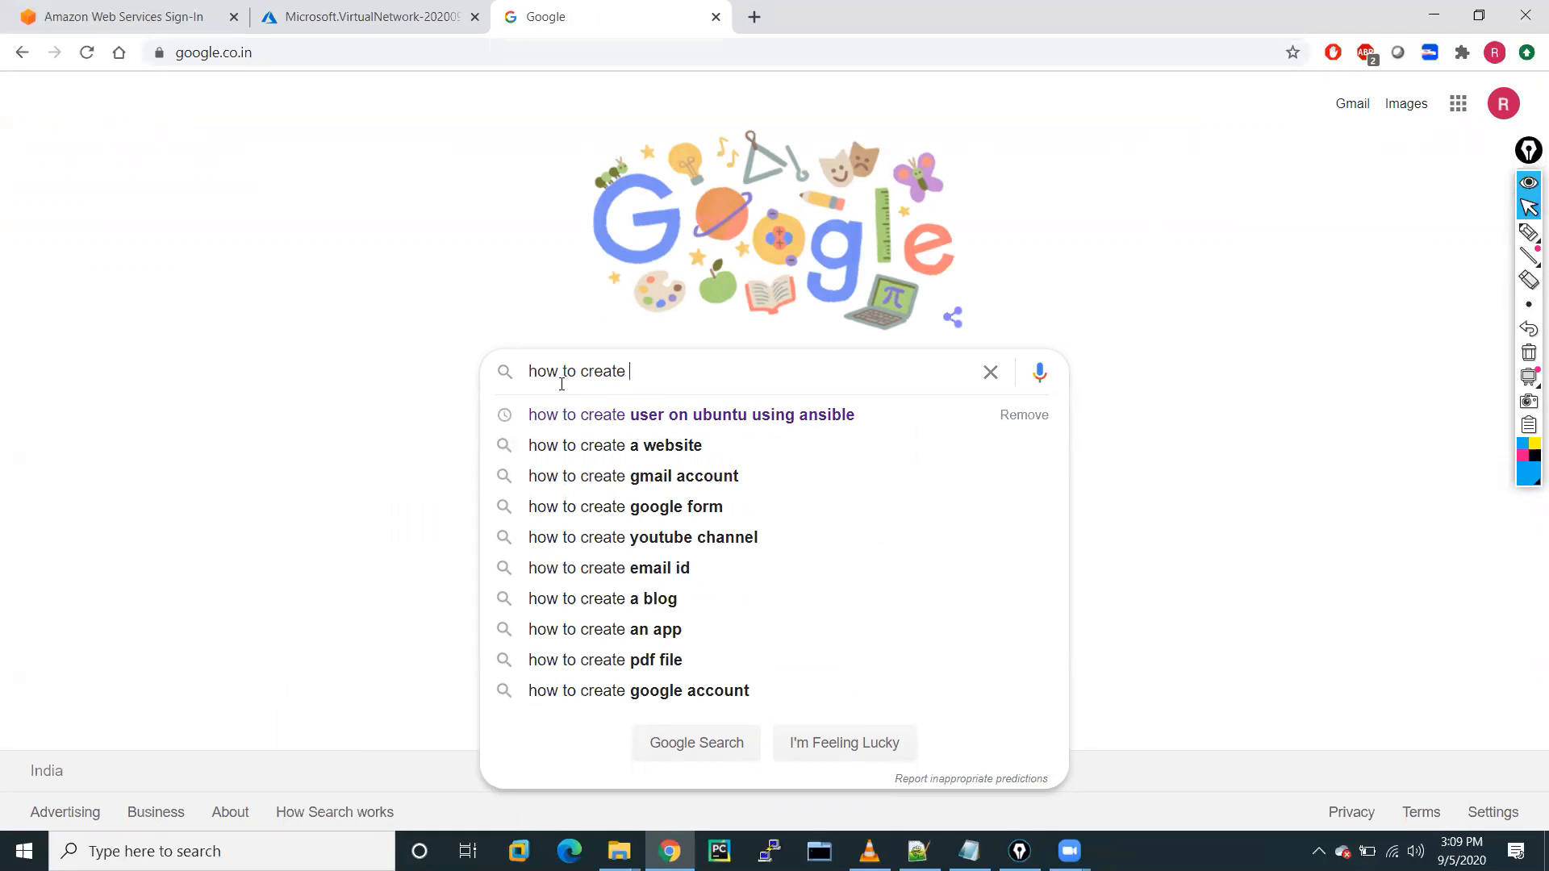
type("vnet")
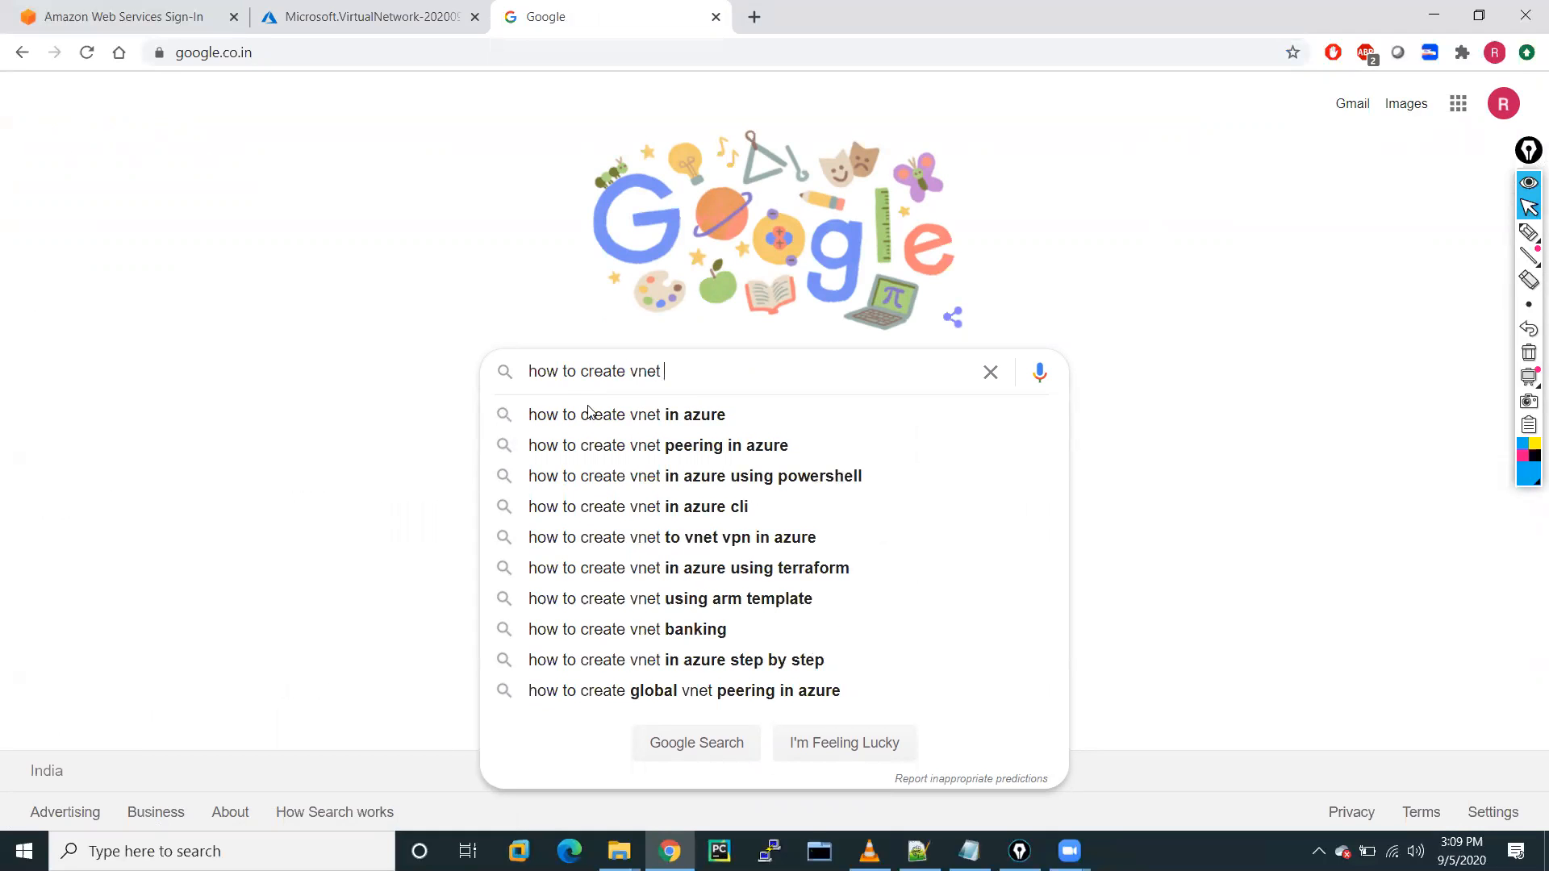
left_click(603, 416)
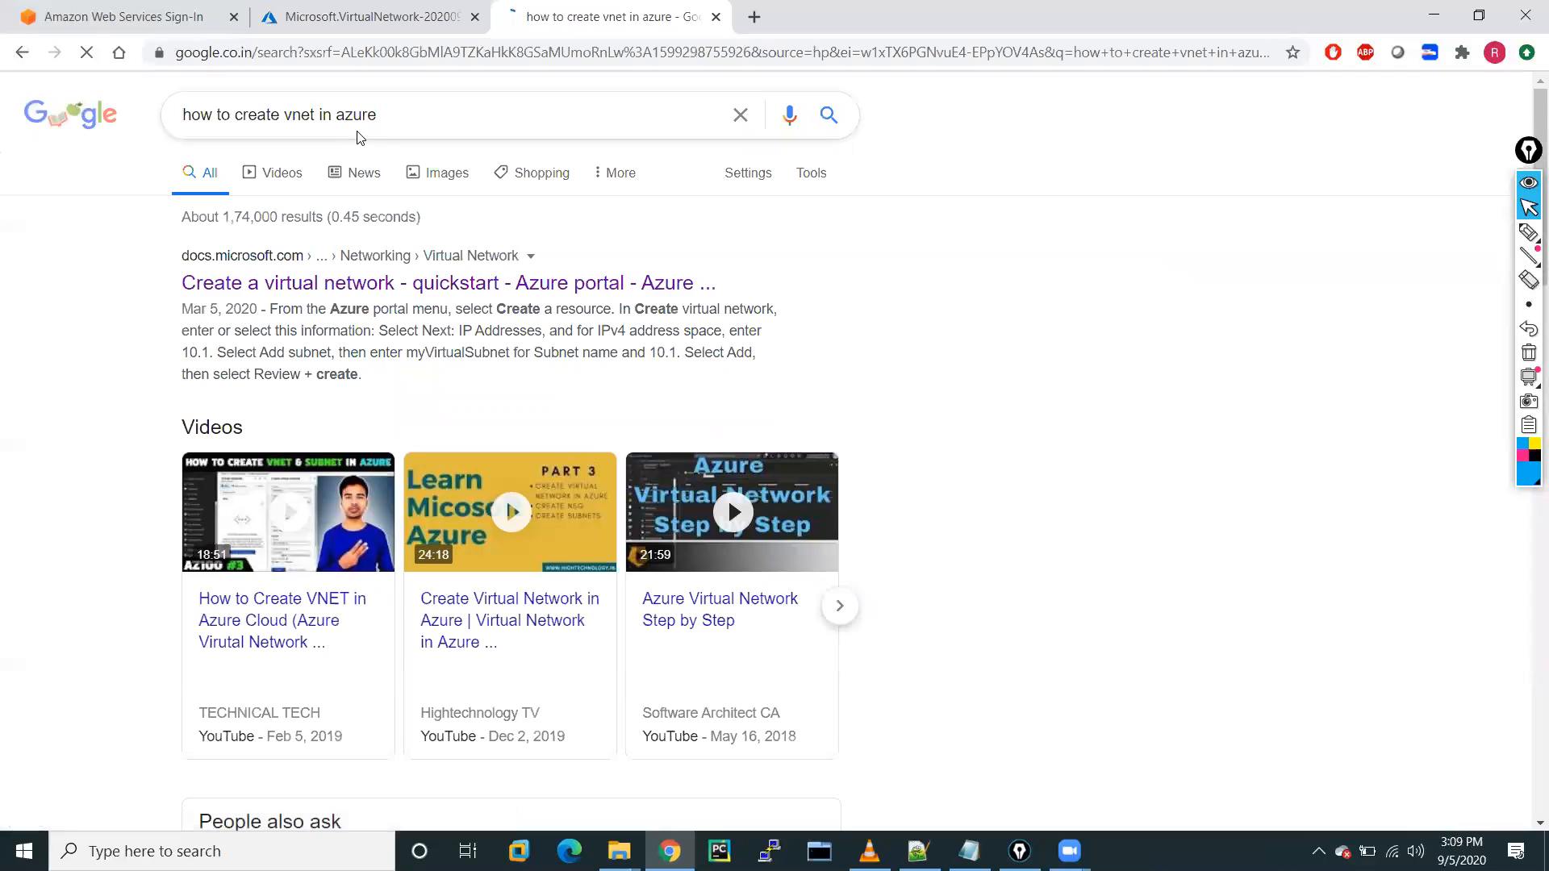
left_click(367, 287)
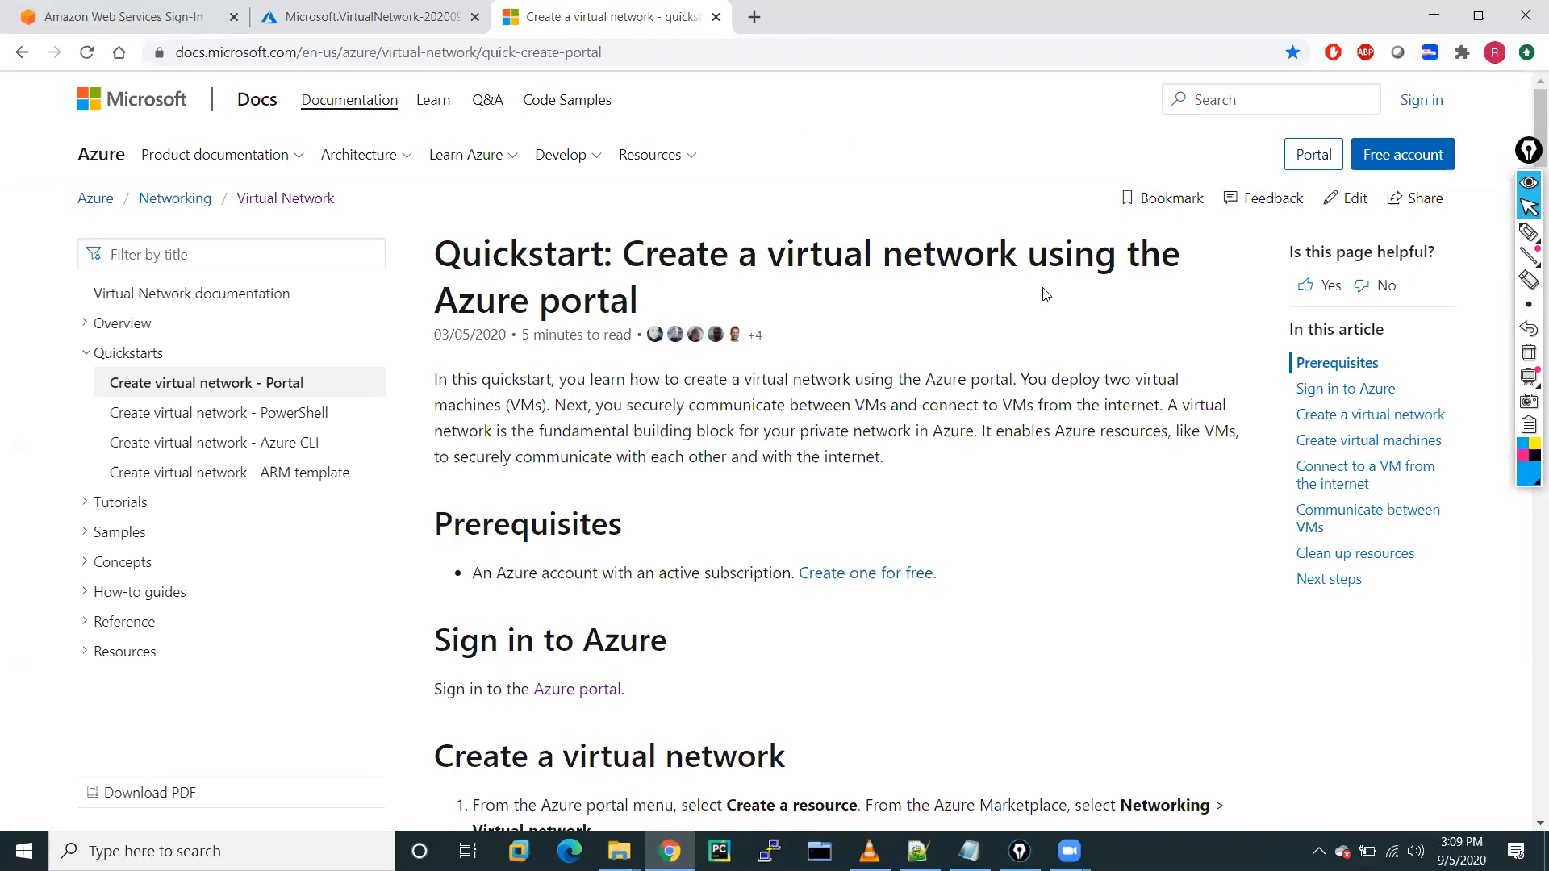
Read through the quickstart and open the Azure CLI reference from its Reference section.
scroll(843, 557, "down", 9)
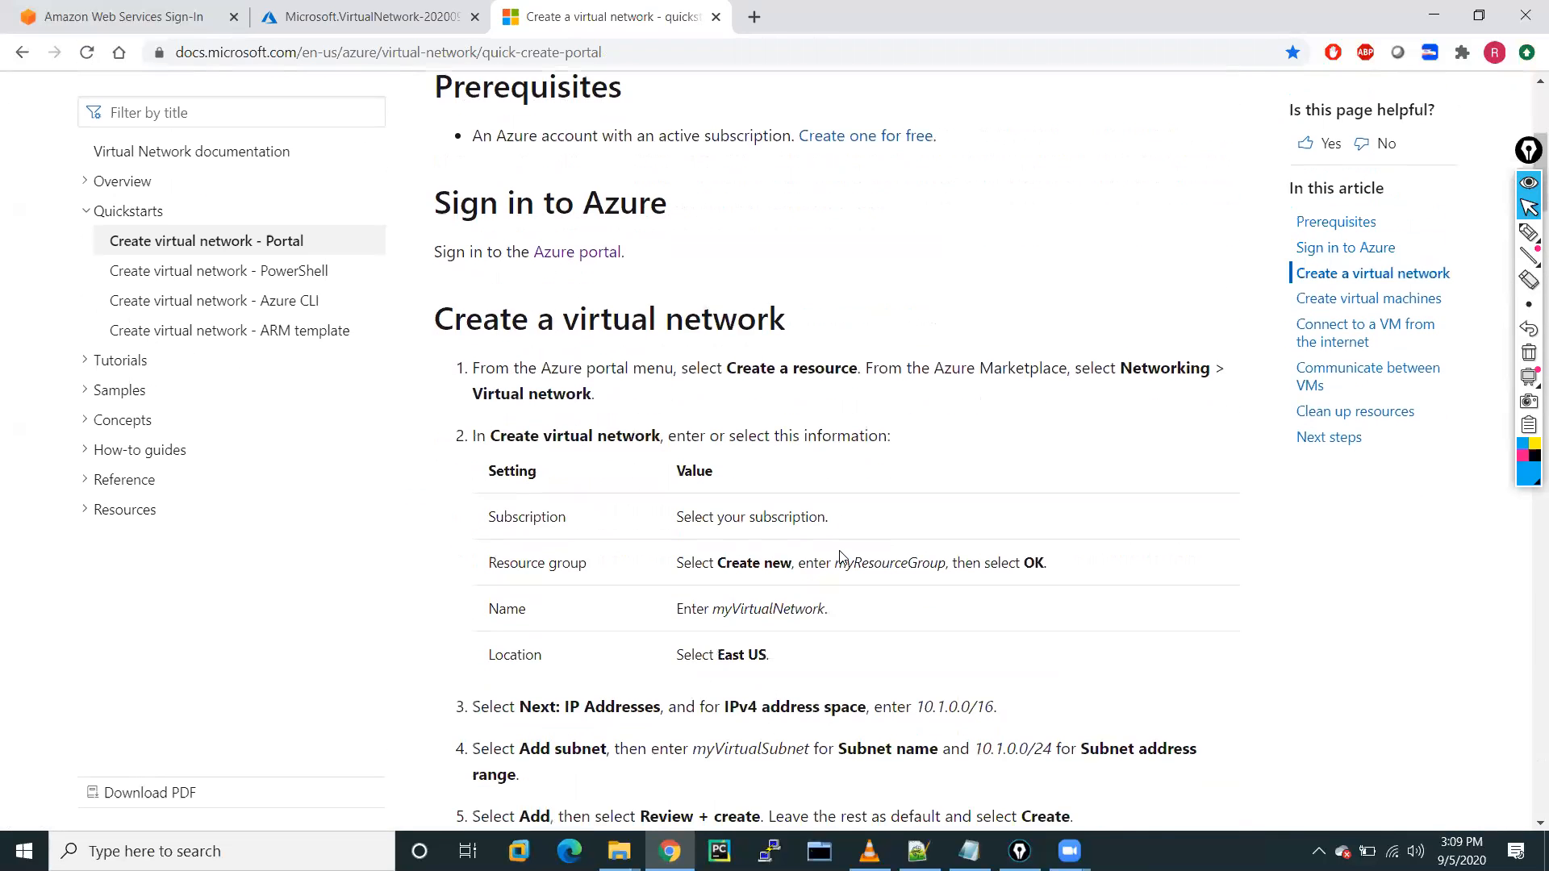
scroll(843, 557, "down", 2)
scroll(839, 555, "up", 3)
scroll(843, 557, "up", 3)
scroll(843, 556, "down", 9)
scroll(843, 557, "down", 15)
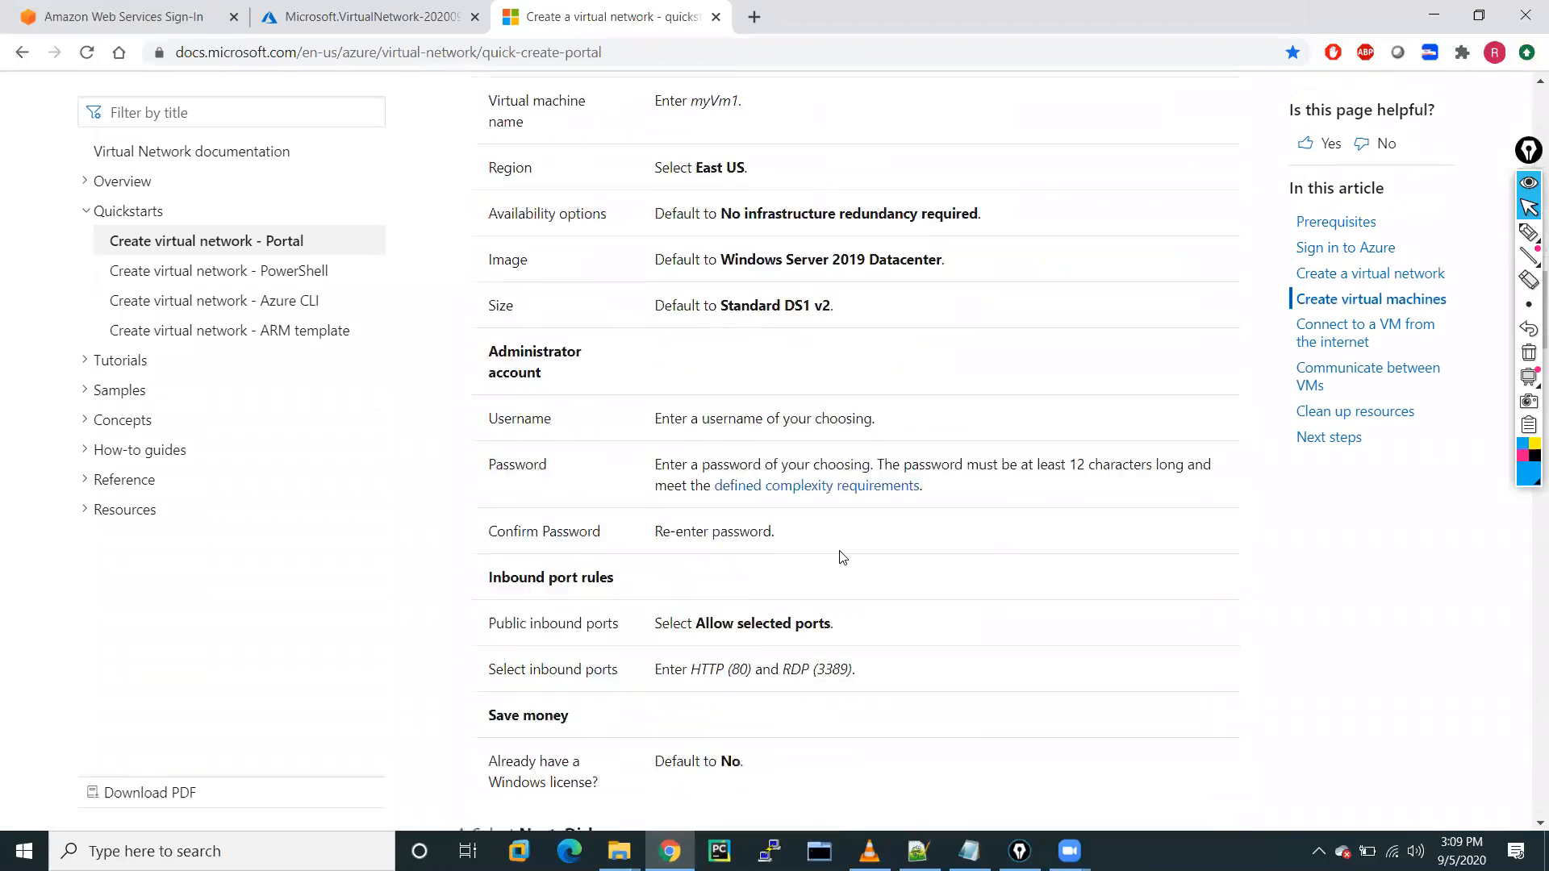
scroll(841, 555, "down", 20)
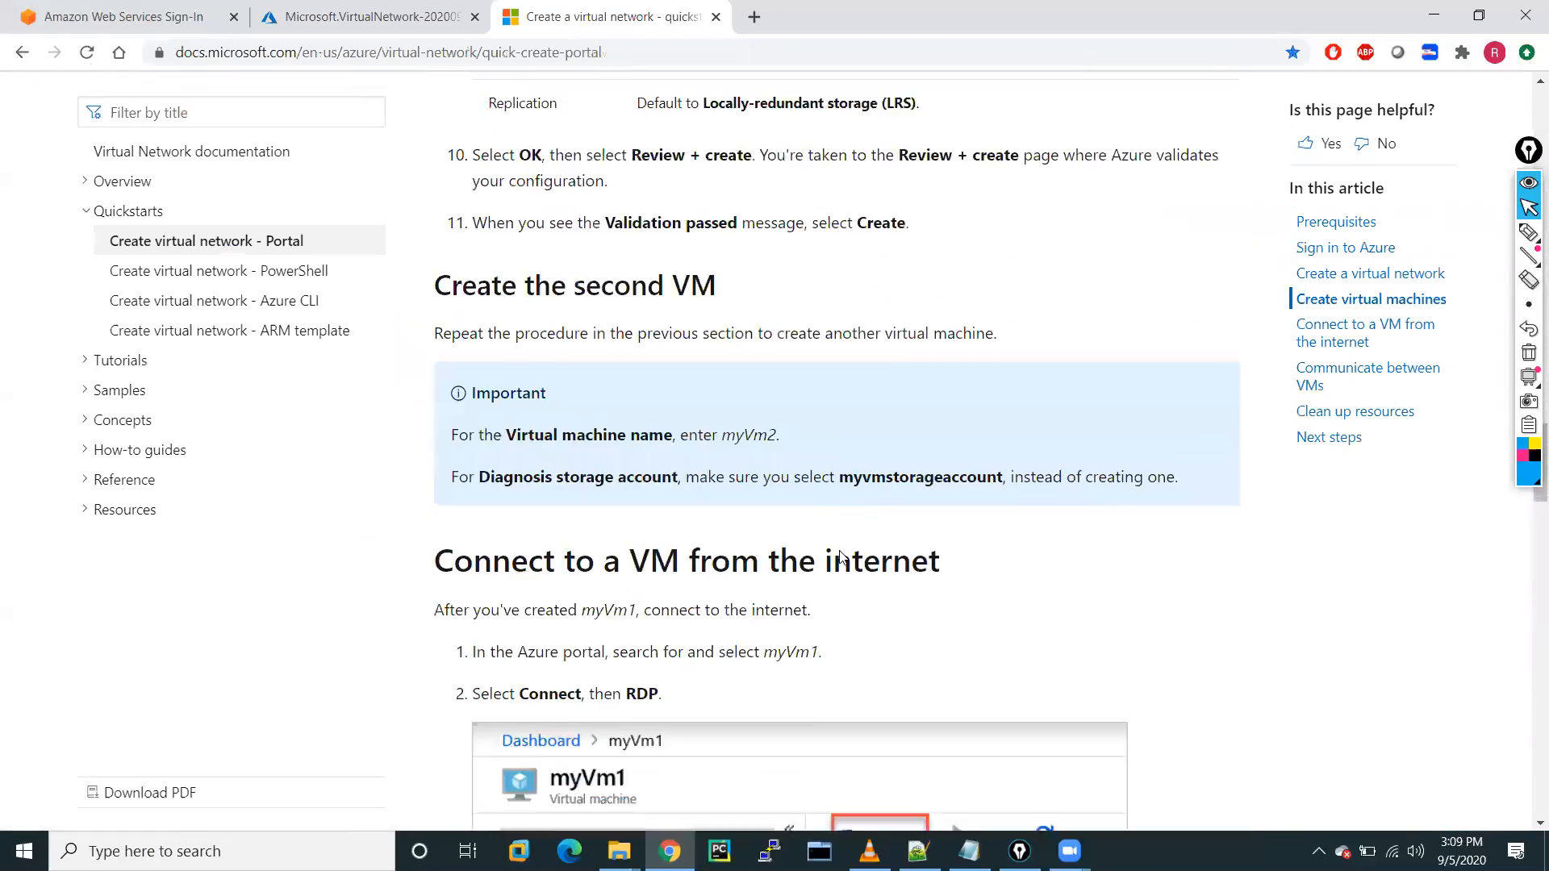
scroll(841, 556, "up", 15)
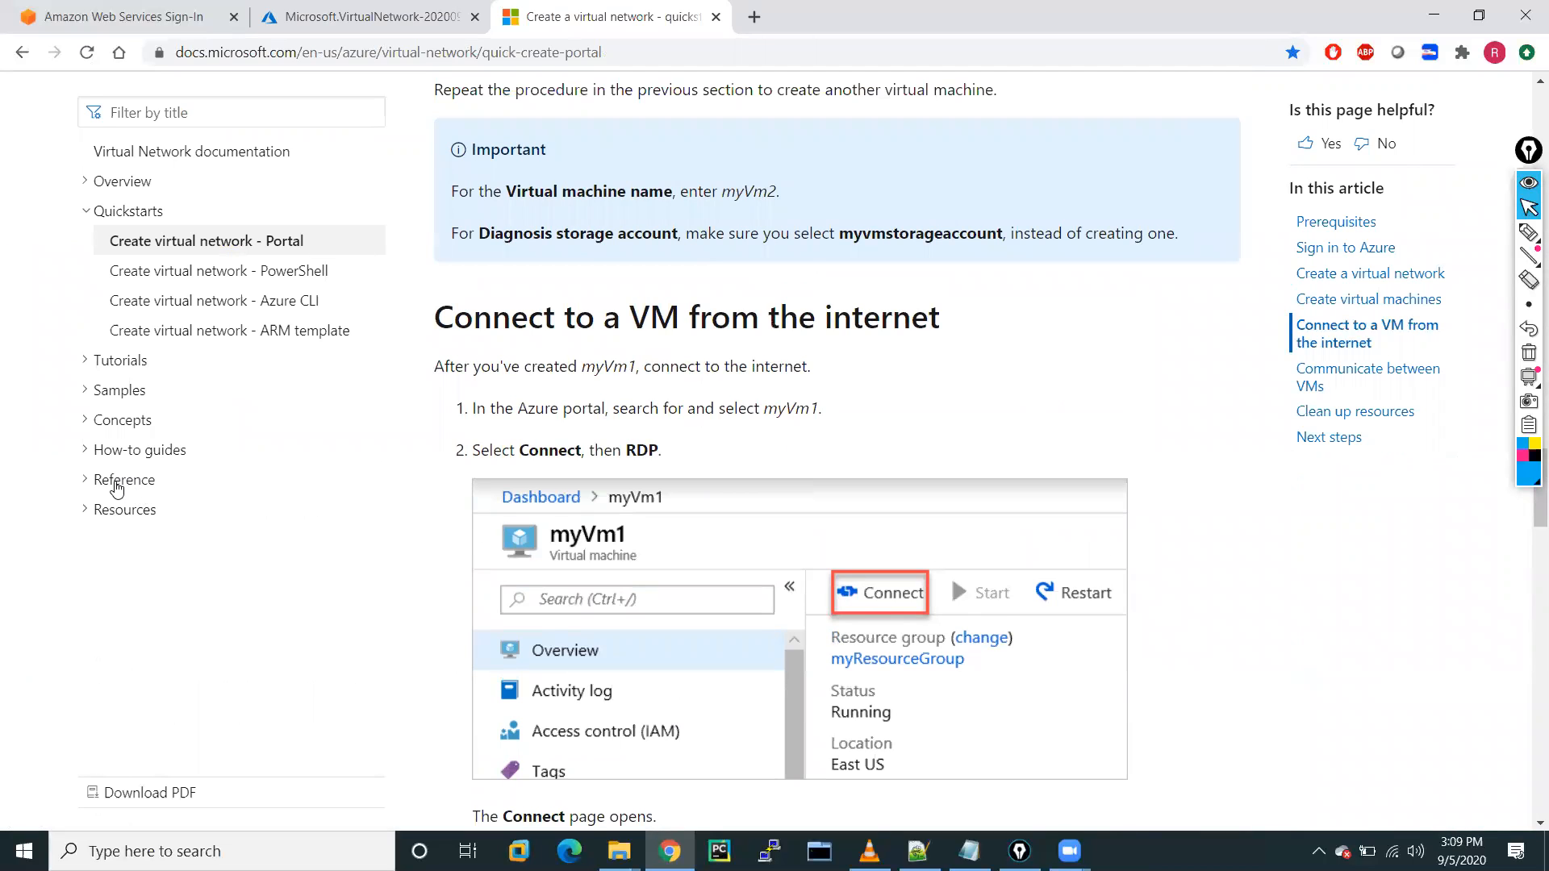
left_click(121, 480)
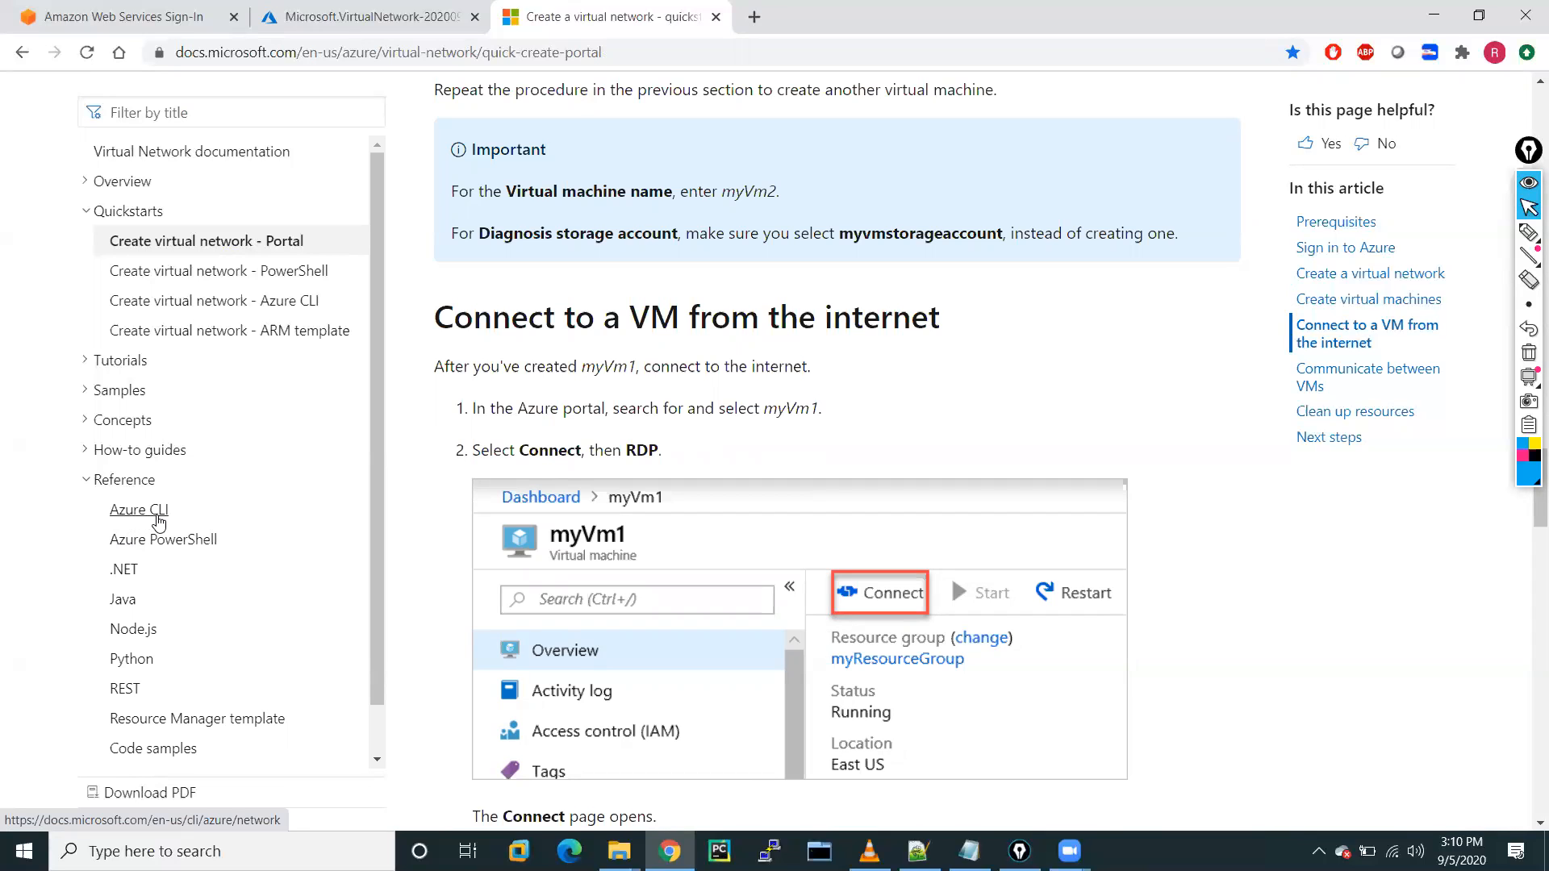
left_click(140, 512)
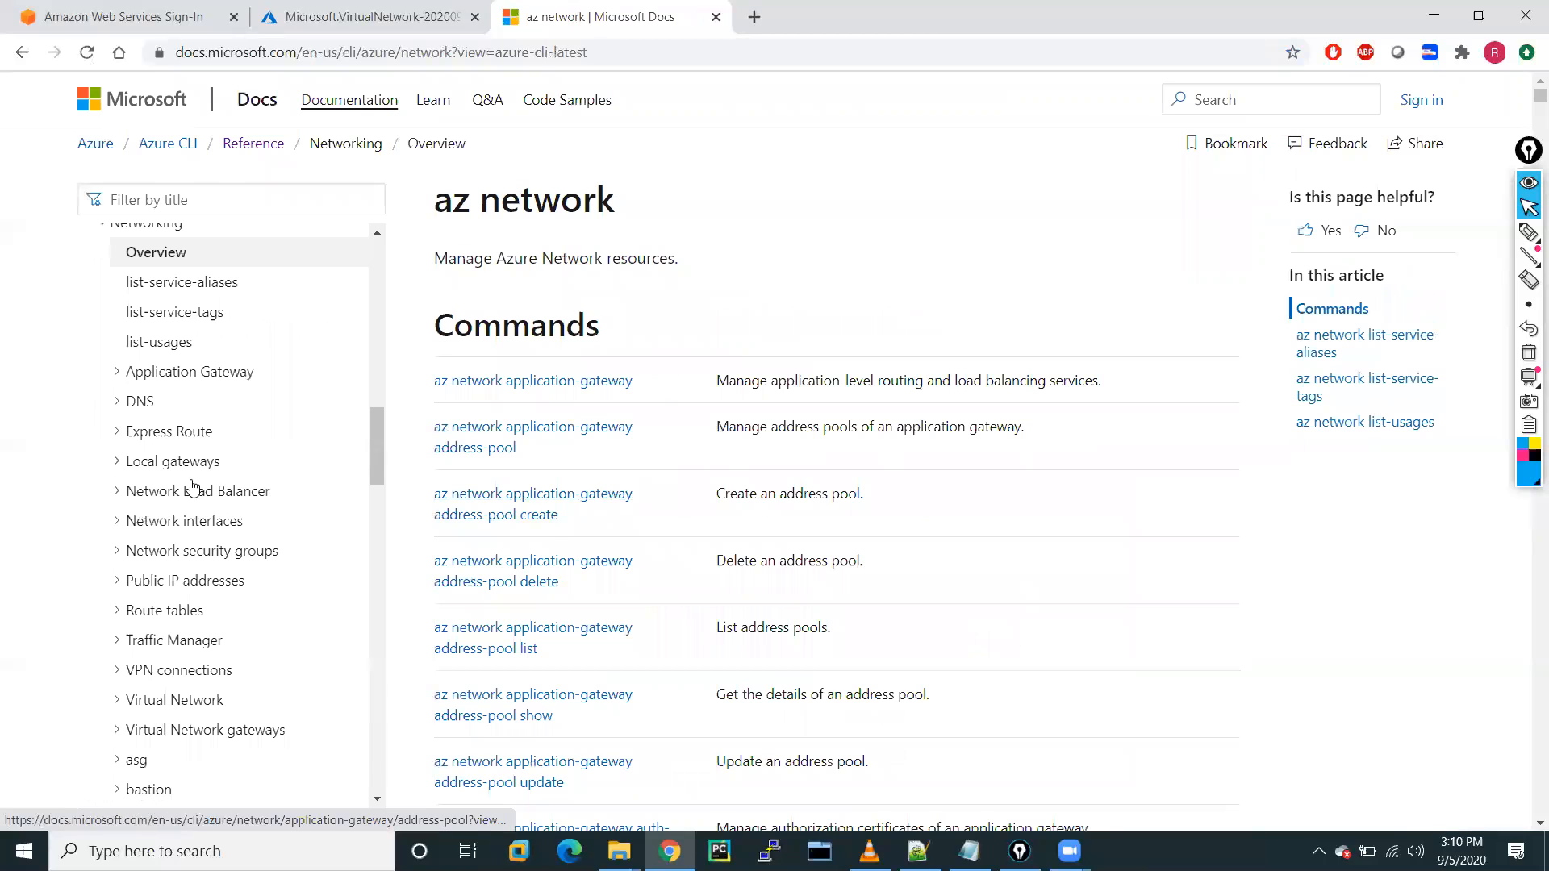
Expand Networking > Virtual Network in the sidebar and open the az network vnet create reference.
scroll(218, 613, "down", 3)
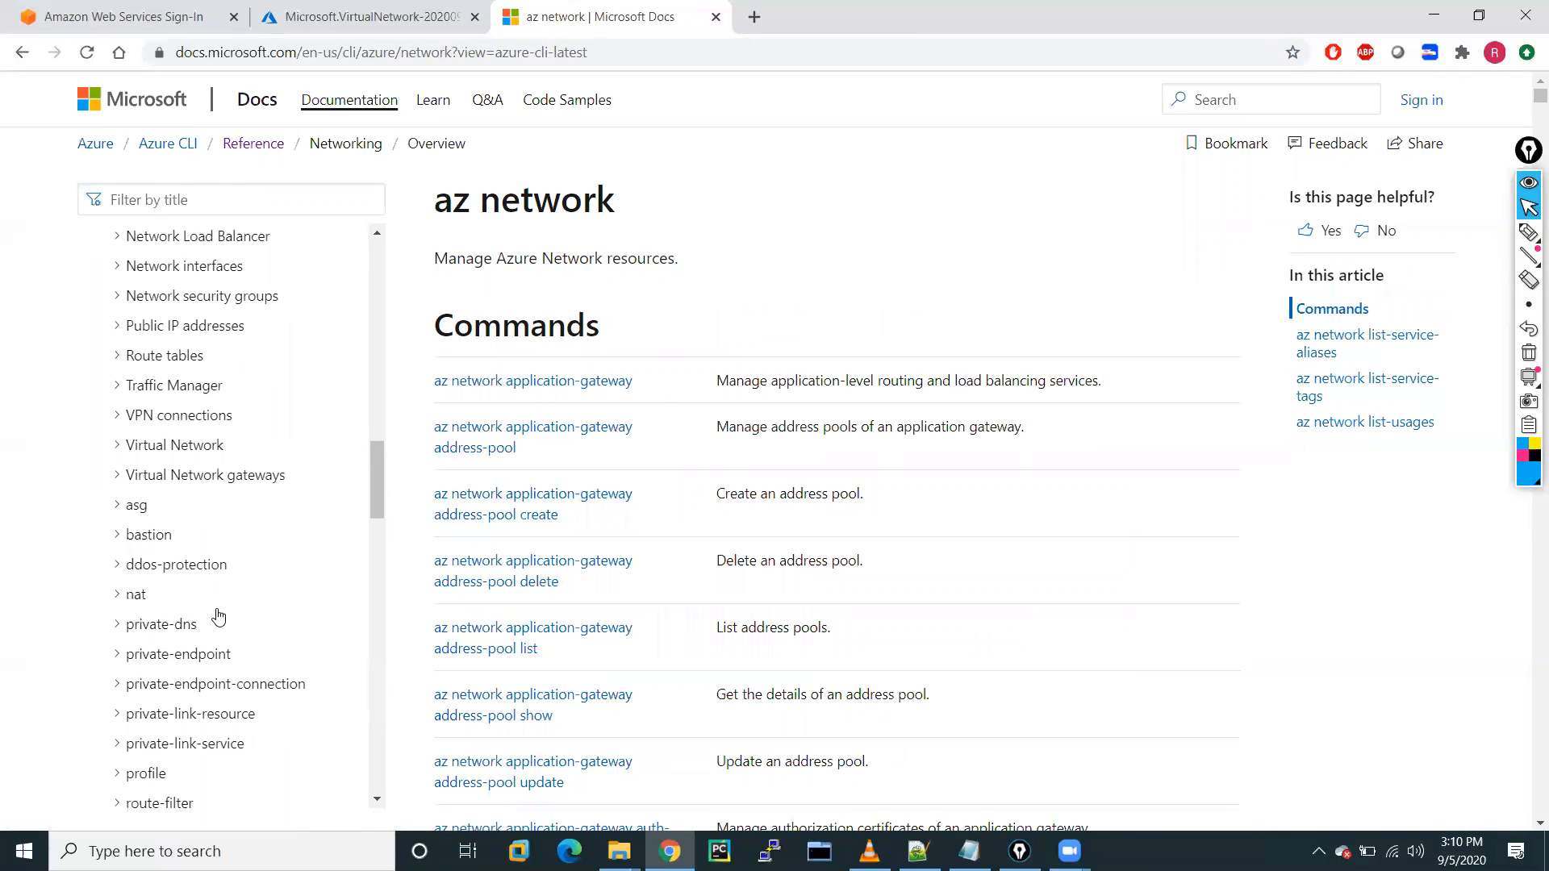
scroll(218, 617, "down", 4)
scroll(218, 617, "down", 4)
scroll(217, 617, "down", 3)
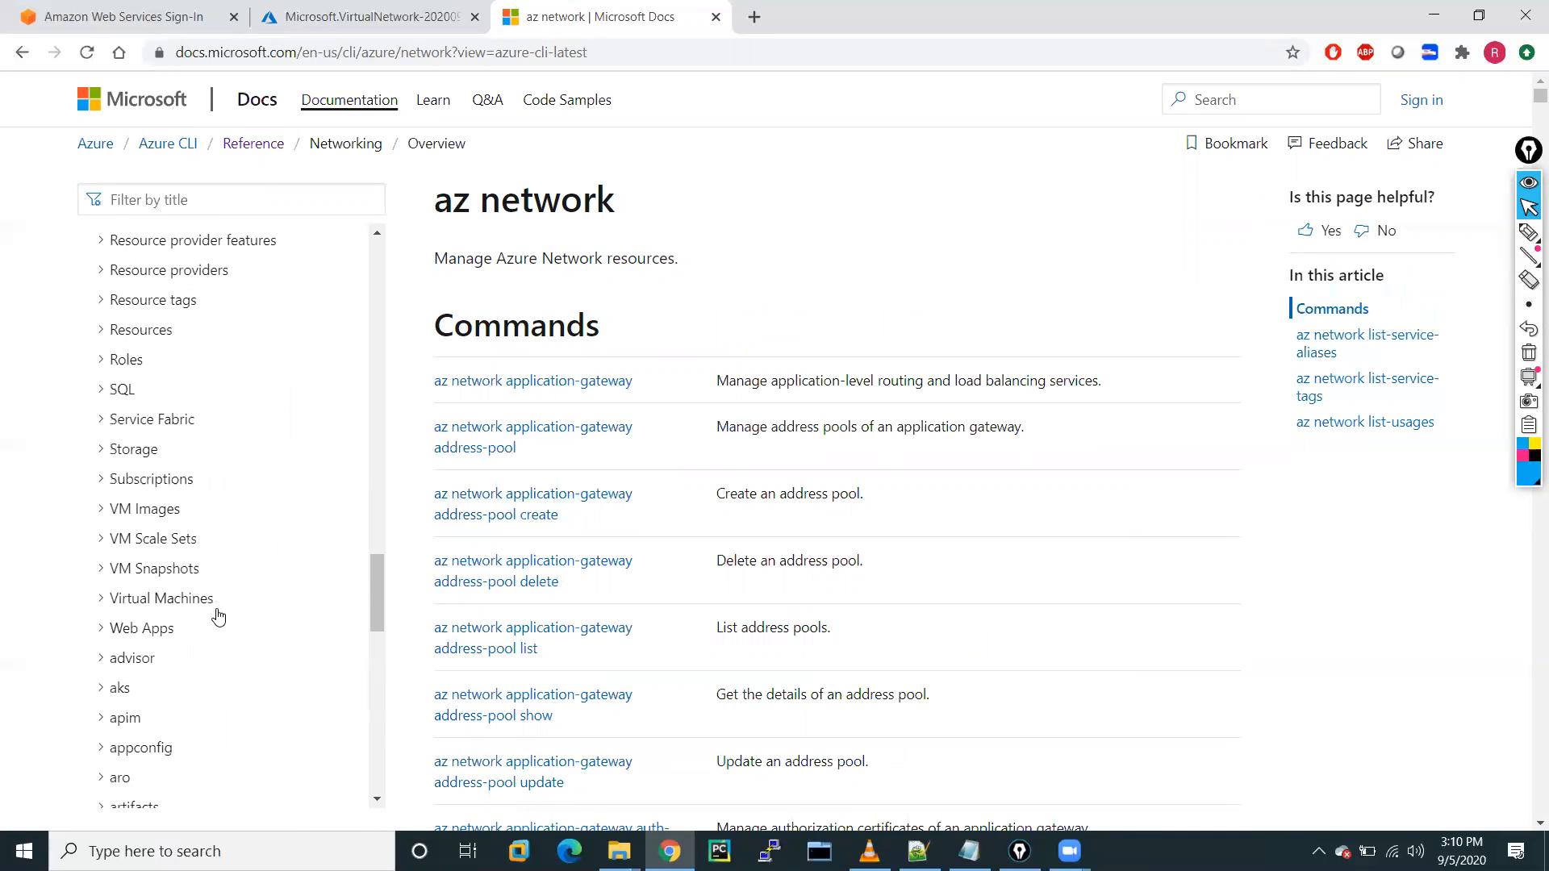
scroll(218, 617, "down", 1)
scroll(217, 618, "down", 9)
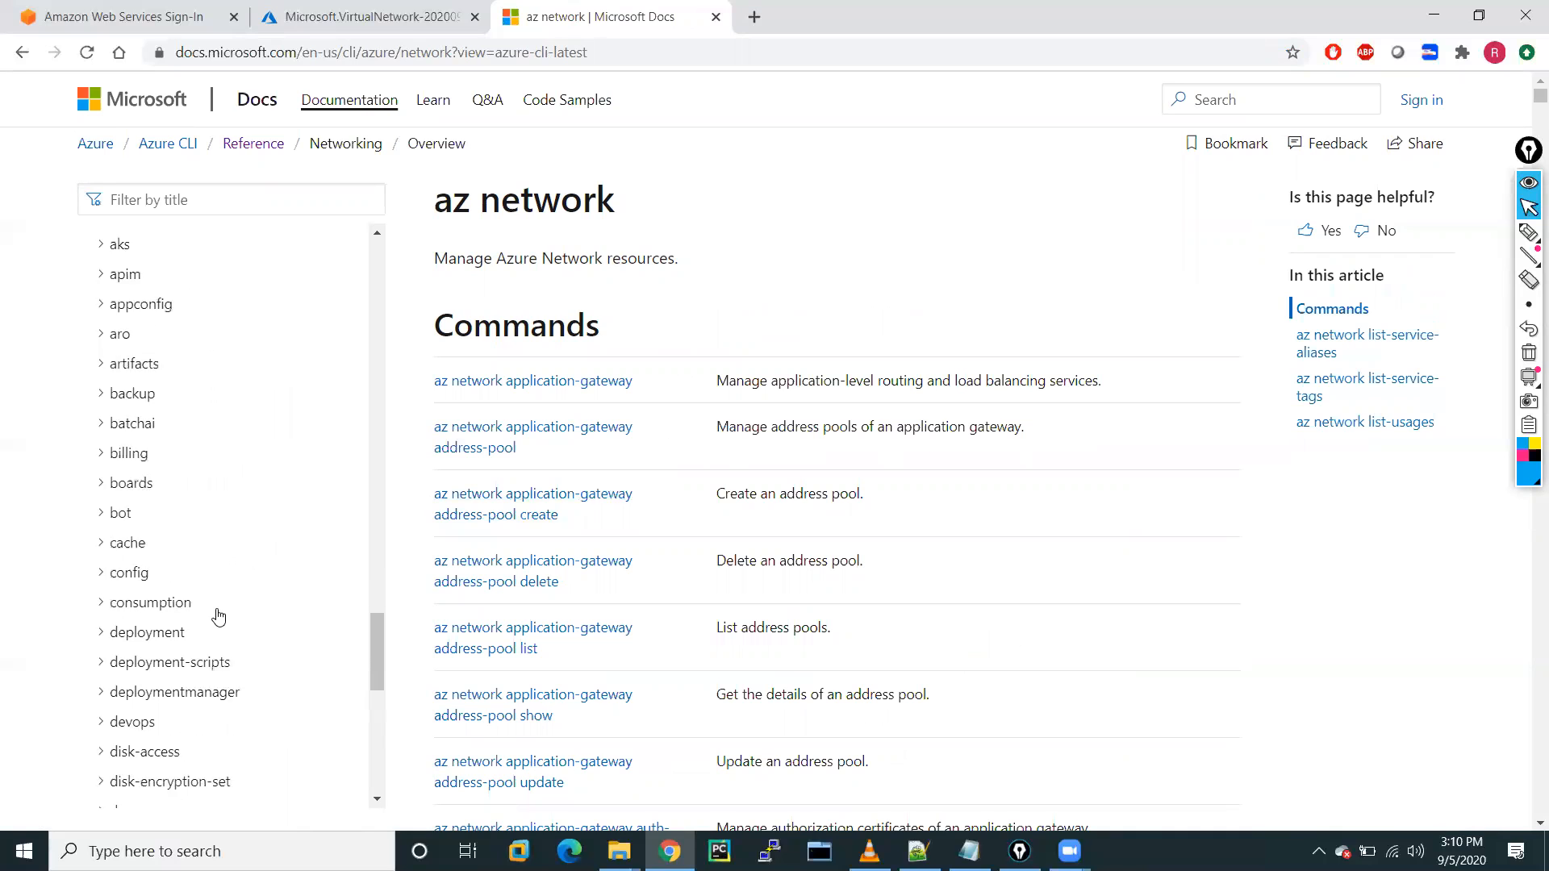
scroll(218, 617, "down", 3)
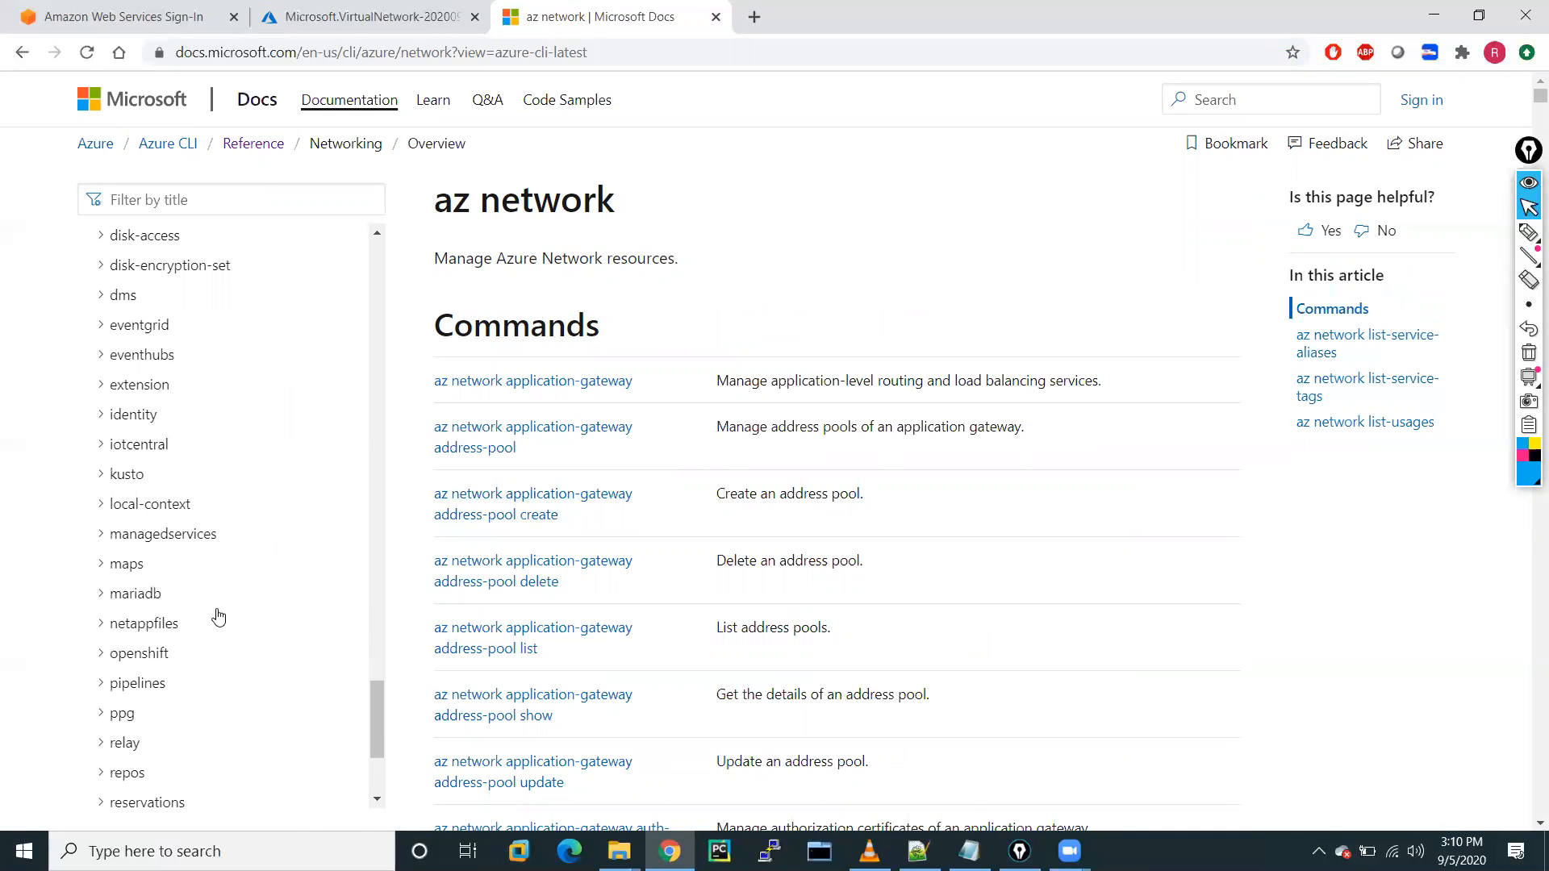
scroll(217, 617, "down", 3)
scroll(217, 617, "up", 12)
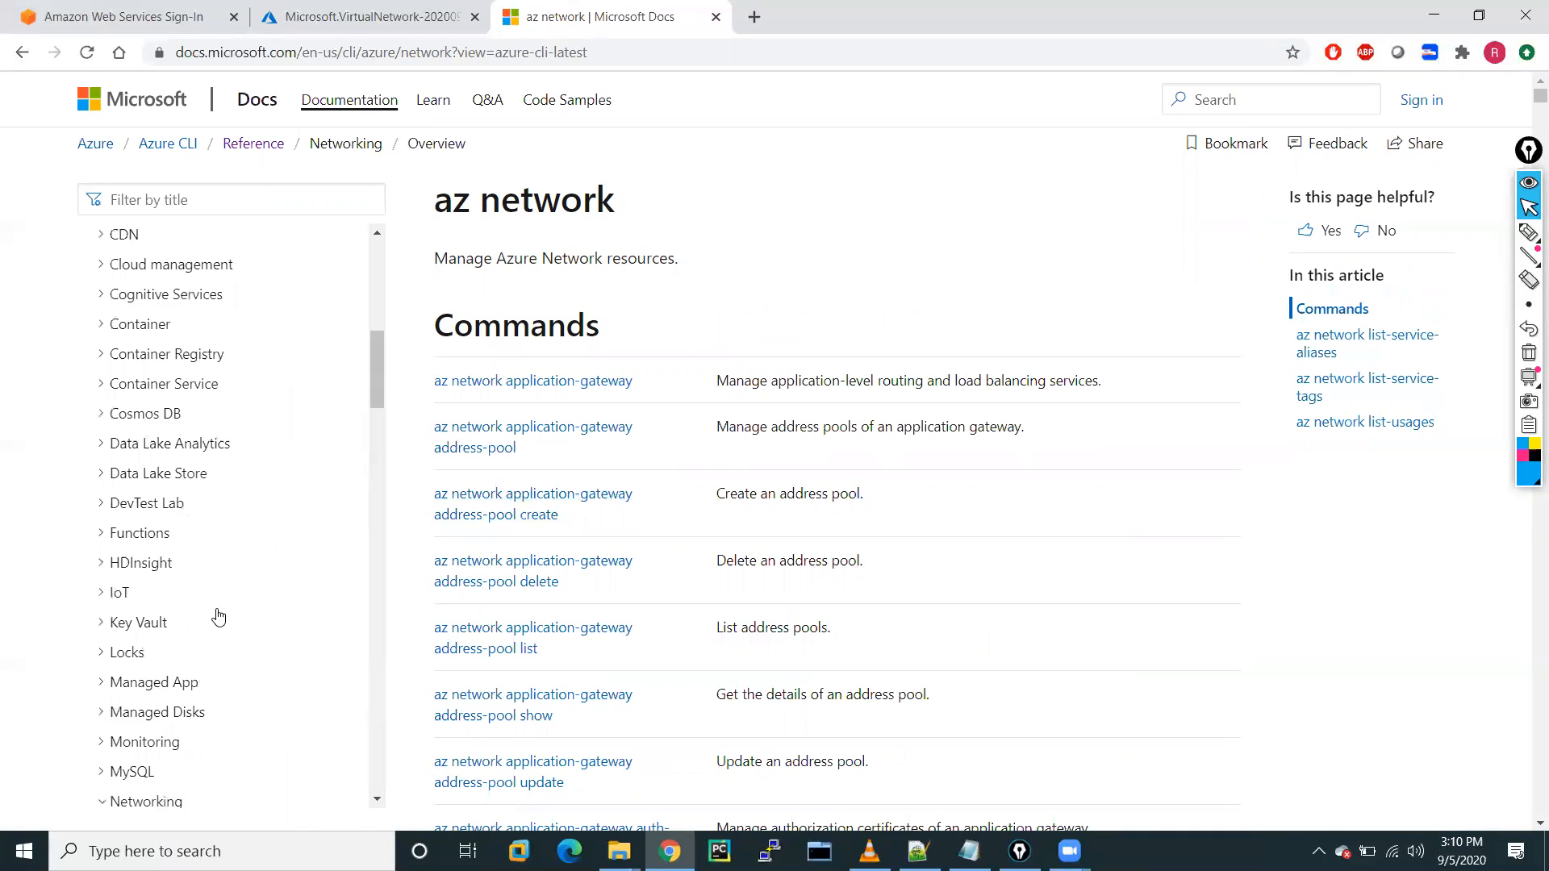
scroll(218, 617, "down", 5)
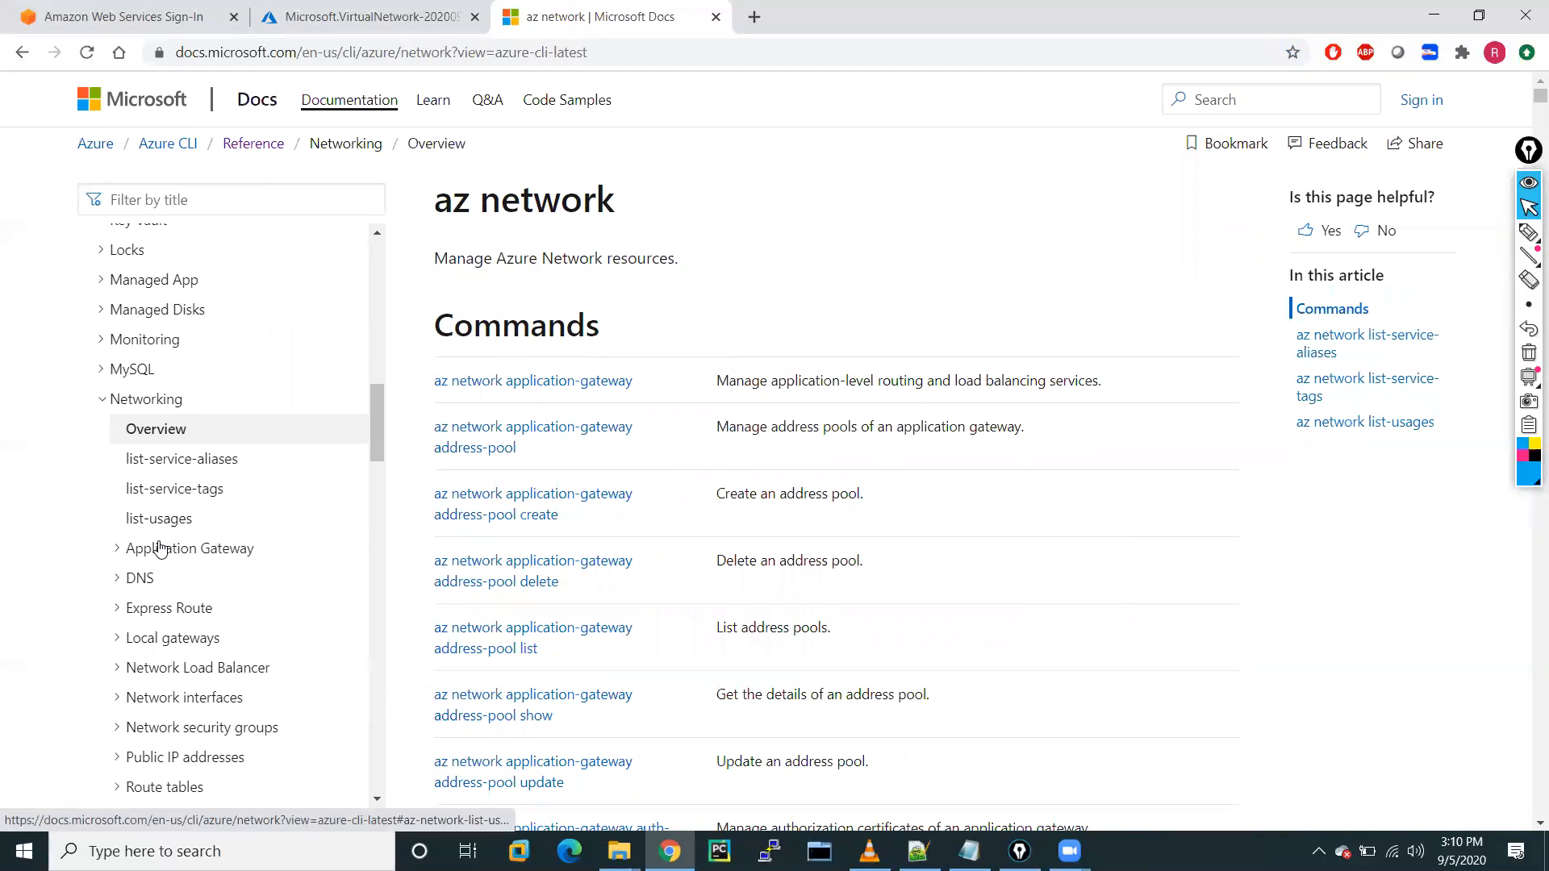
scroll(231, 594, "down", 2)
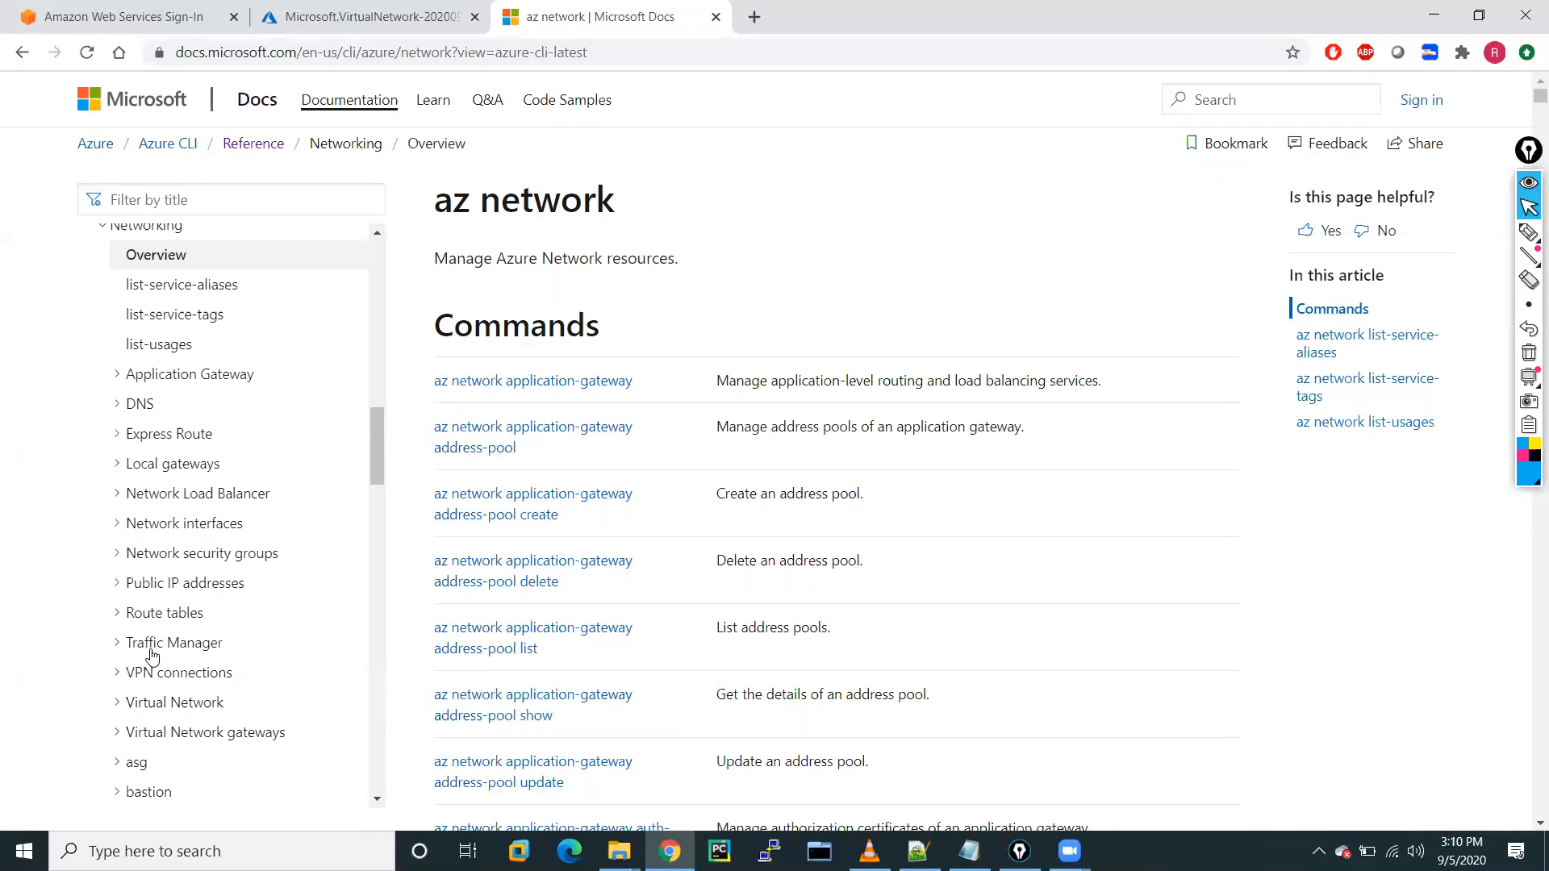
left_click(137, 704)
scroll(341, 756, "down", 3)
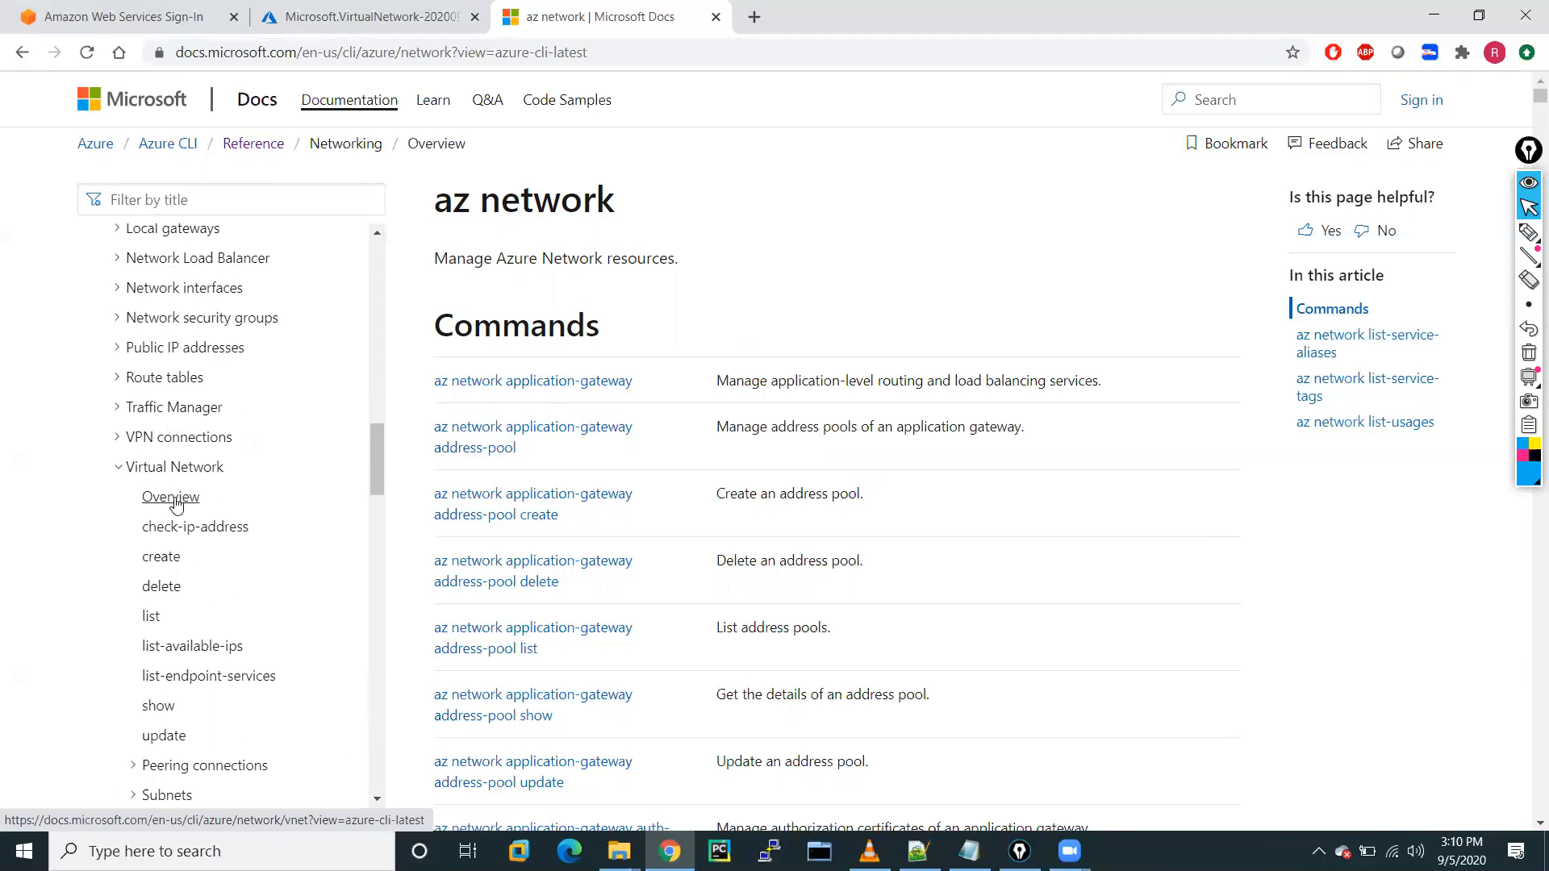
left_click(176, 504)
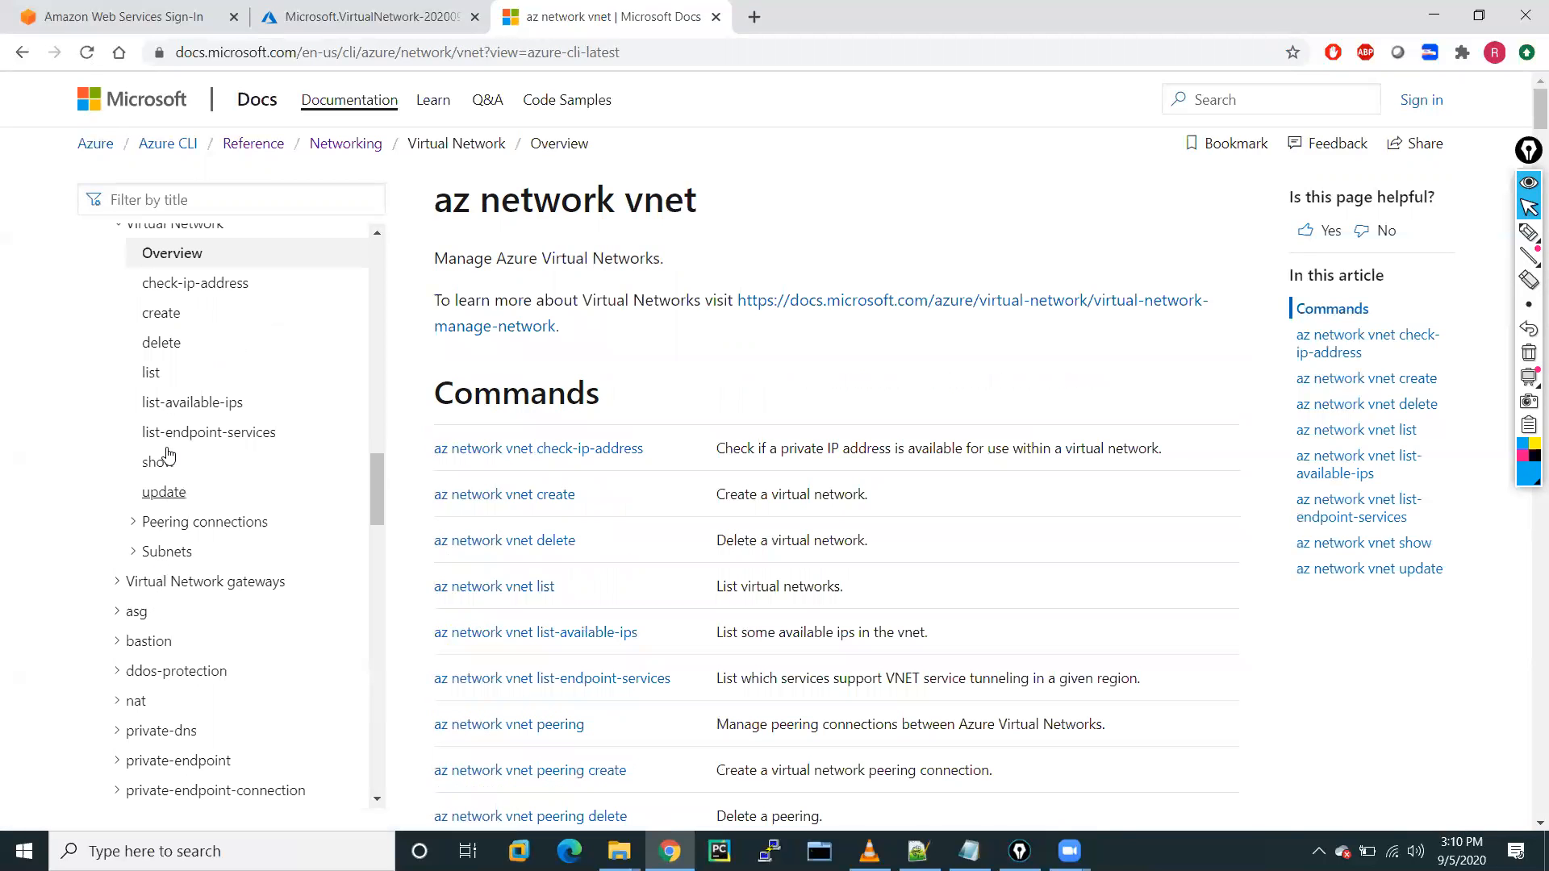
left_click(165, 321)
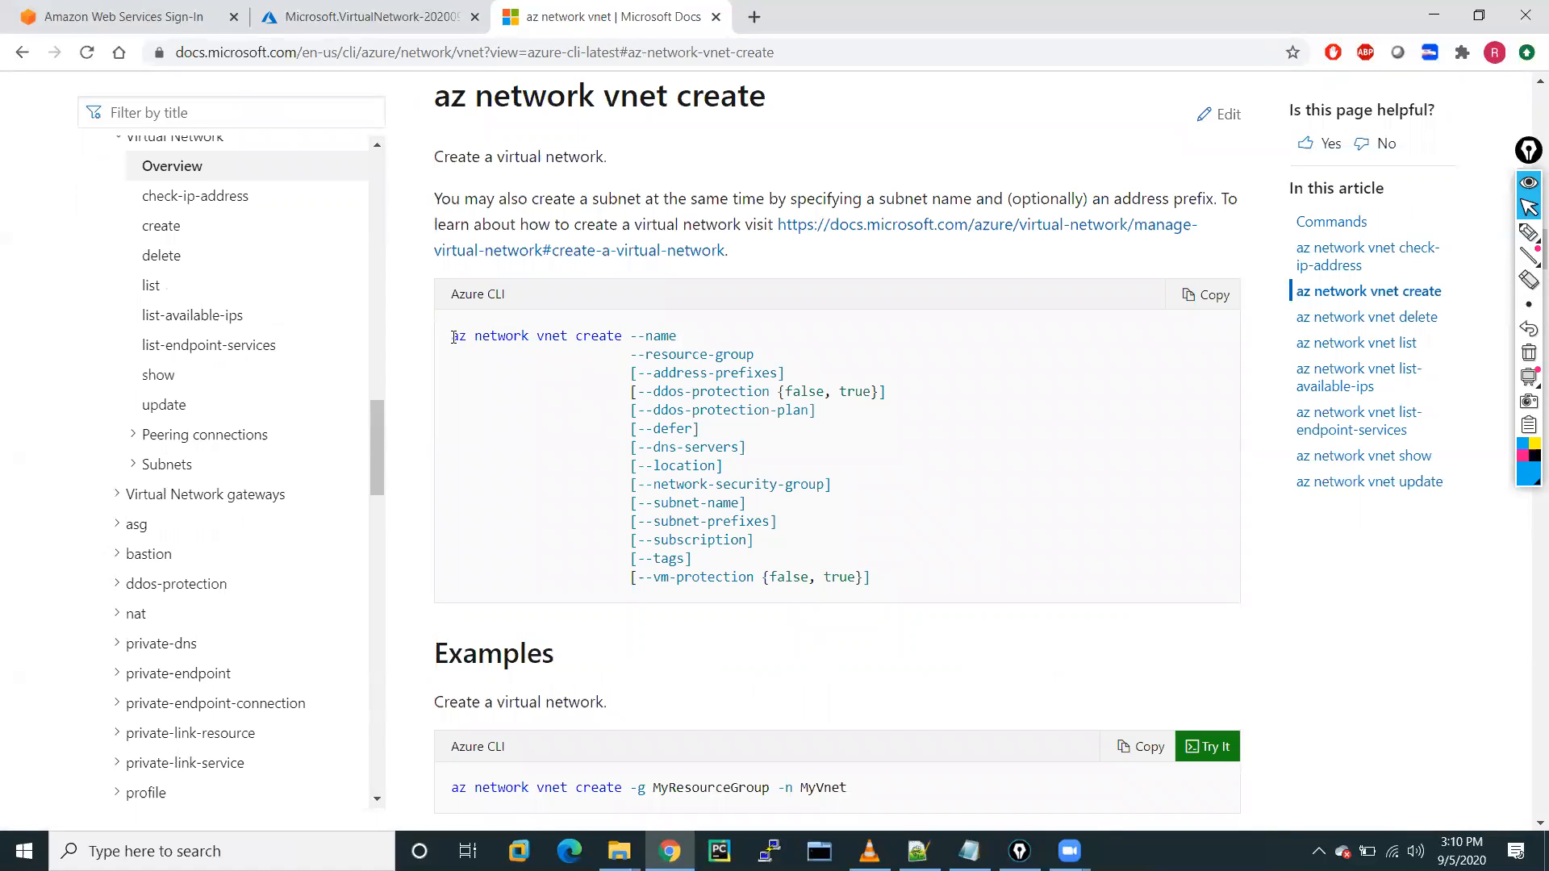
Highlight and read the az network vnet create syntax and its basic create example.
left_click_drag(454, 337, 788, 483)
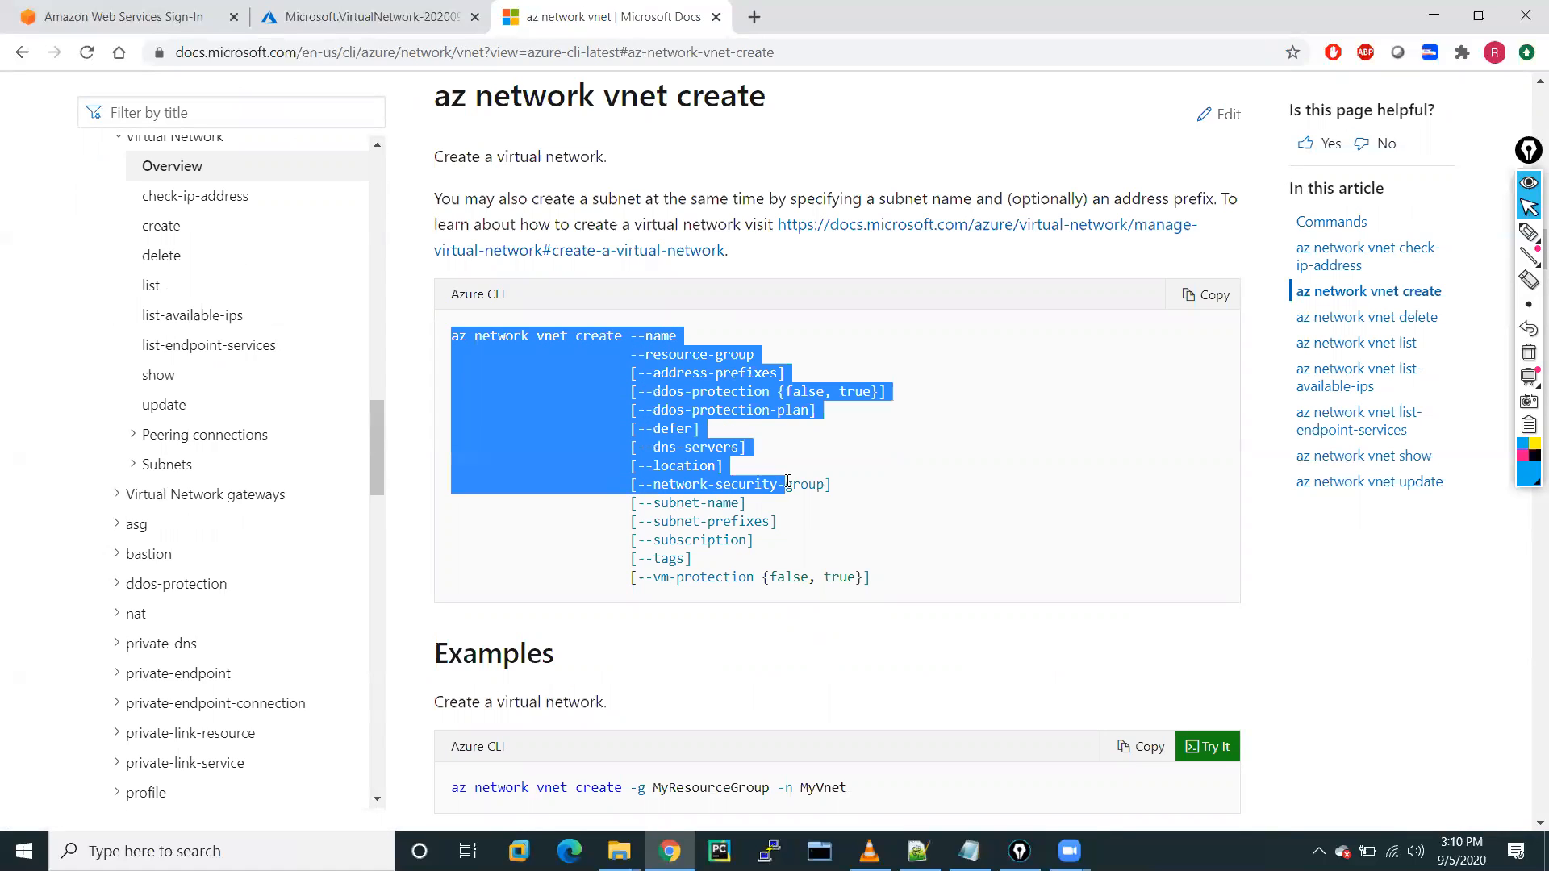
left_click(894, 580)
scroll(892, 577, "down", 3)
left_click_drag(861, 569, 483, 592)
left_click(598, 553)
triple_click(598, 552)
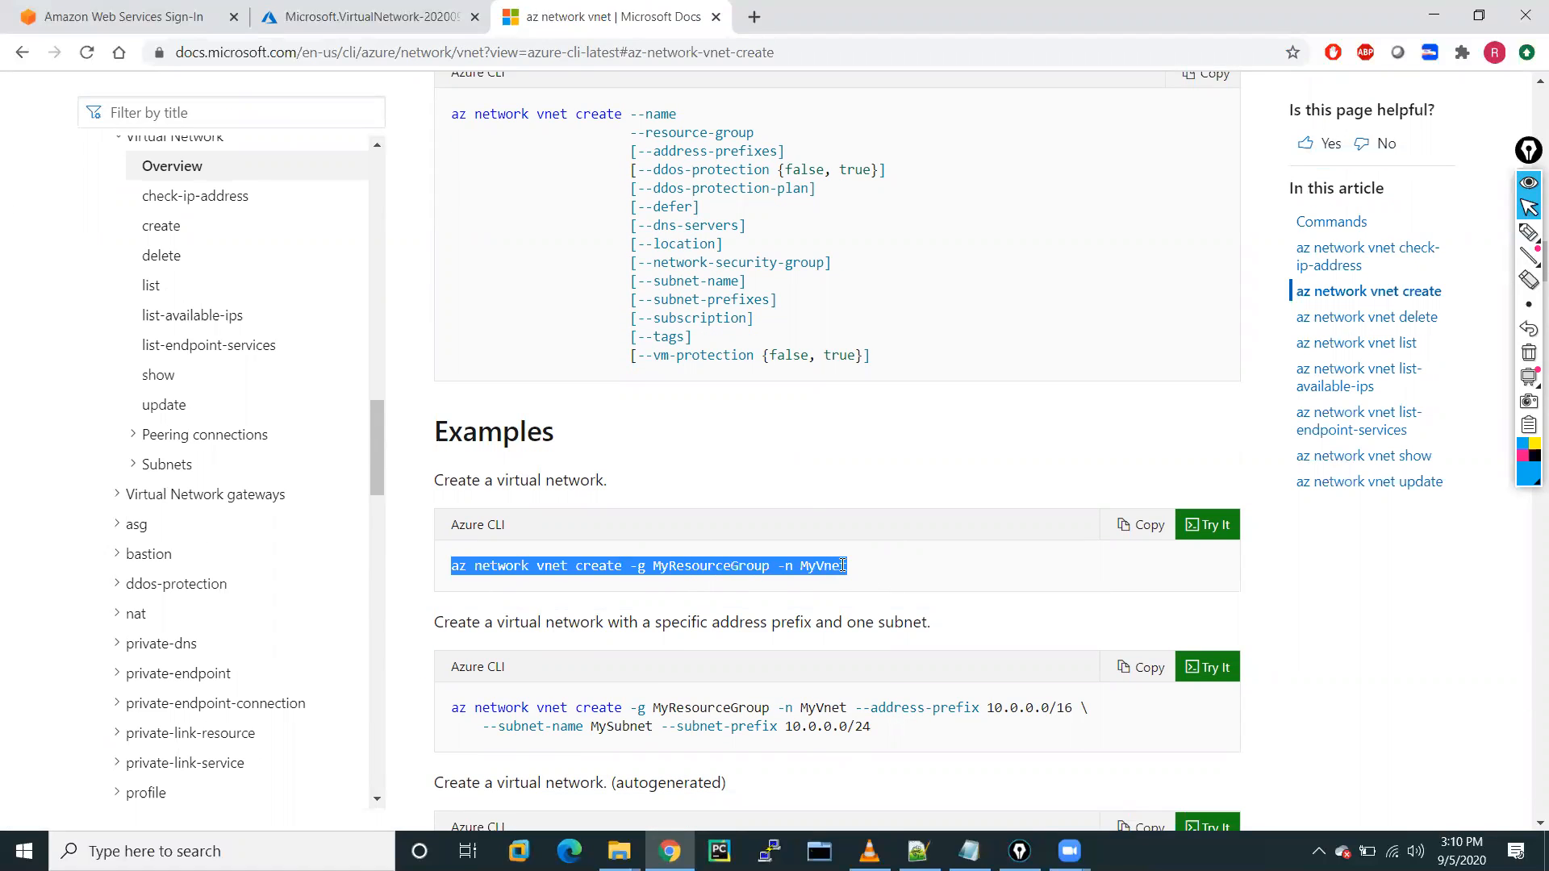
left_click(855, 568)
Read the subnet example's name and address-prefix options, then return to the Azure portal tab.
scroll(855, 569, "down", 1)
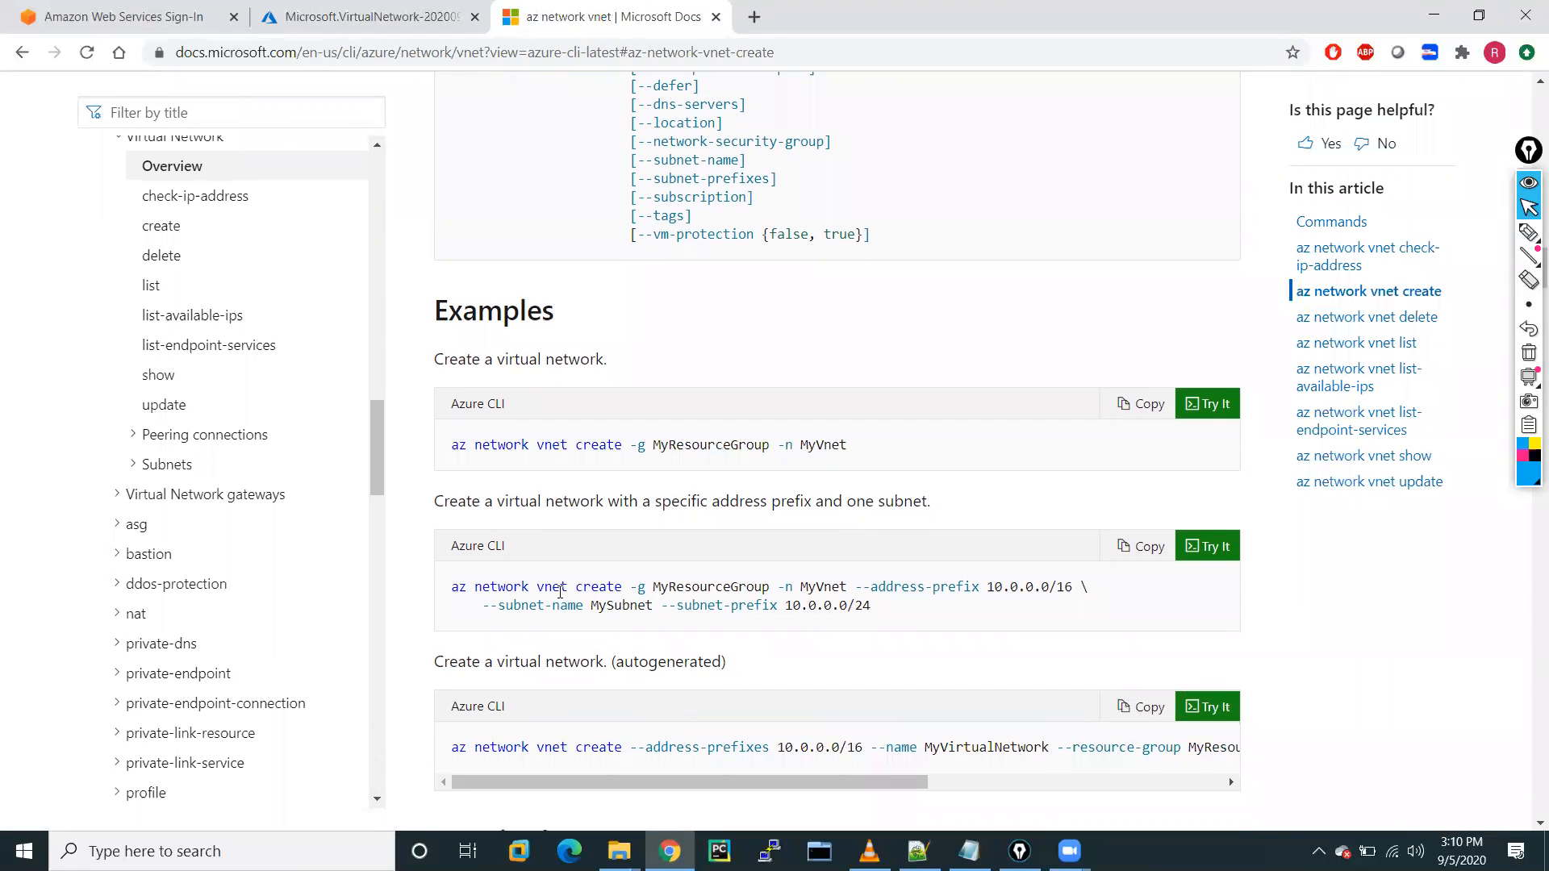
left_click_drag(453, 579, 1126, 597)
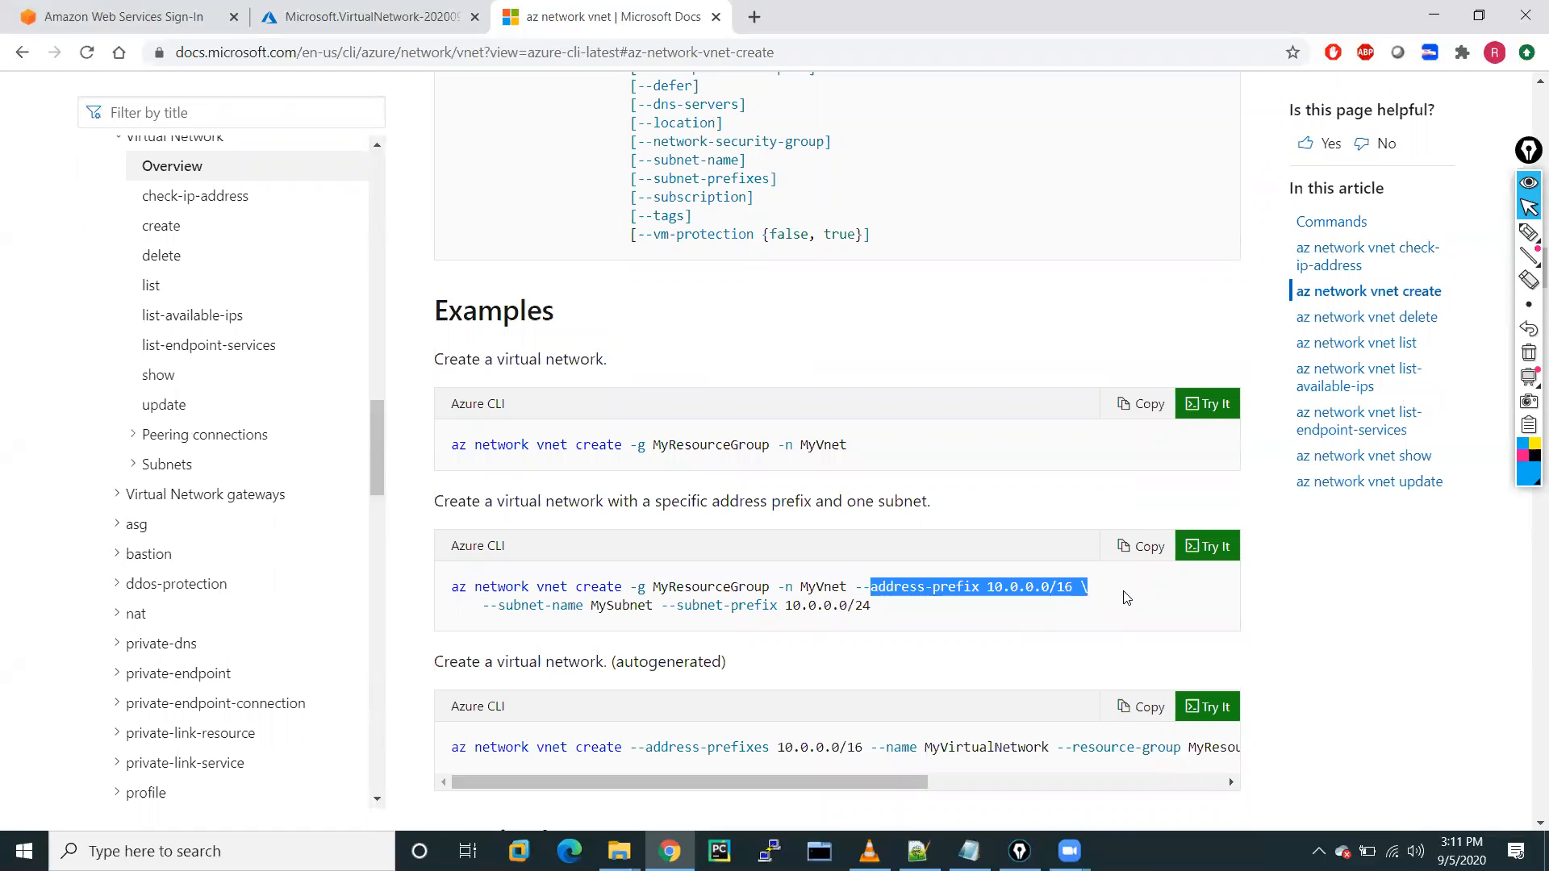
left_click_drag(499, 605, 891, 609)
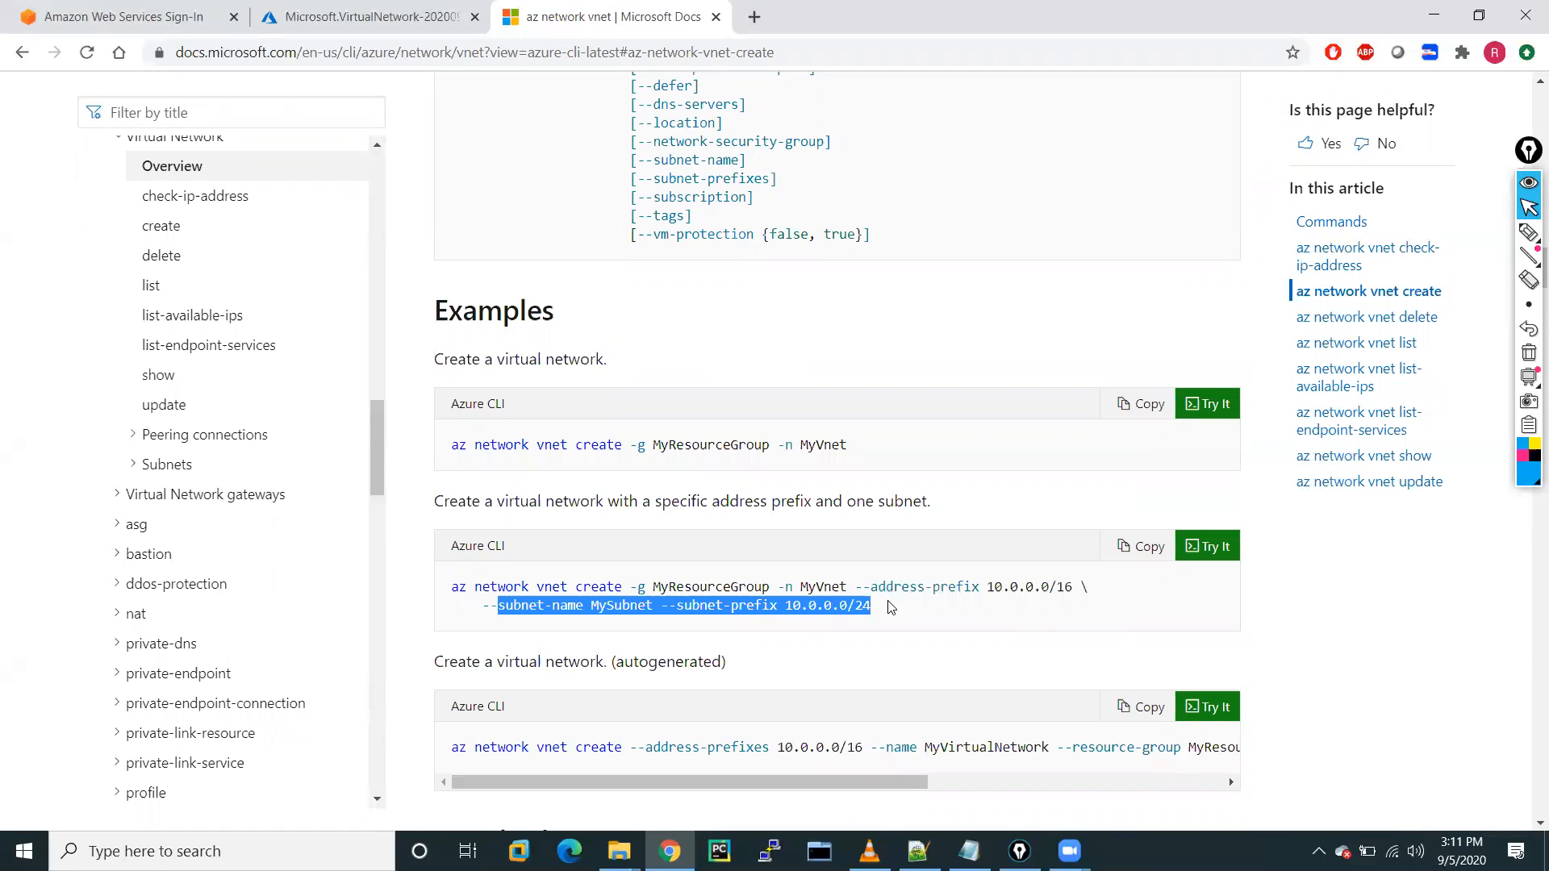
scroll(578, 704, "down", 6)
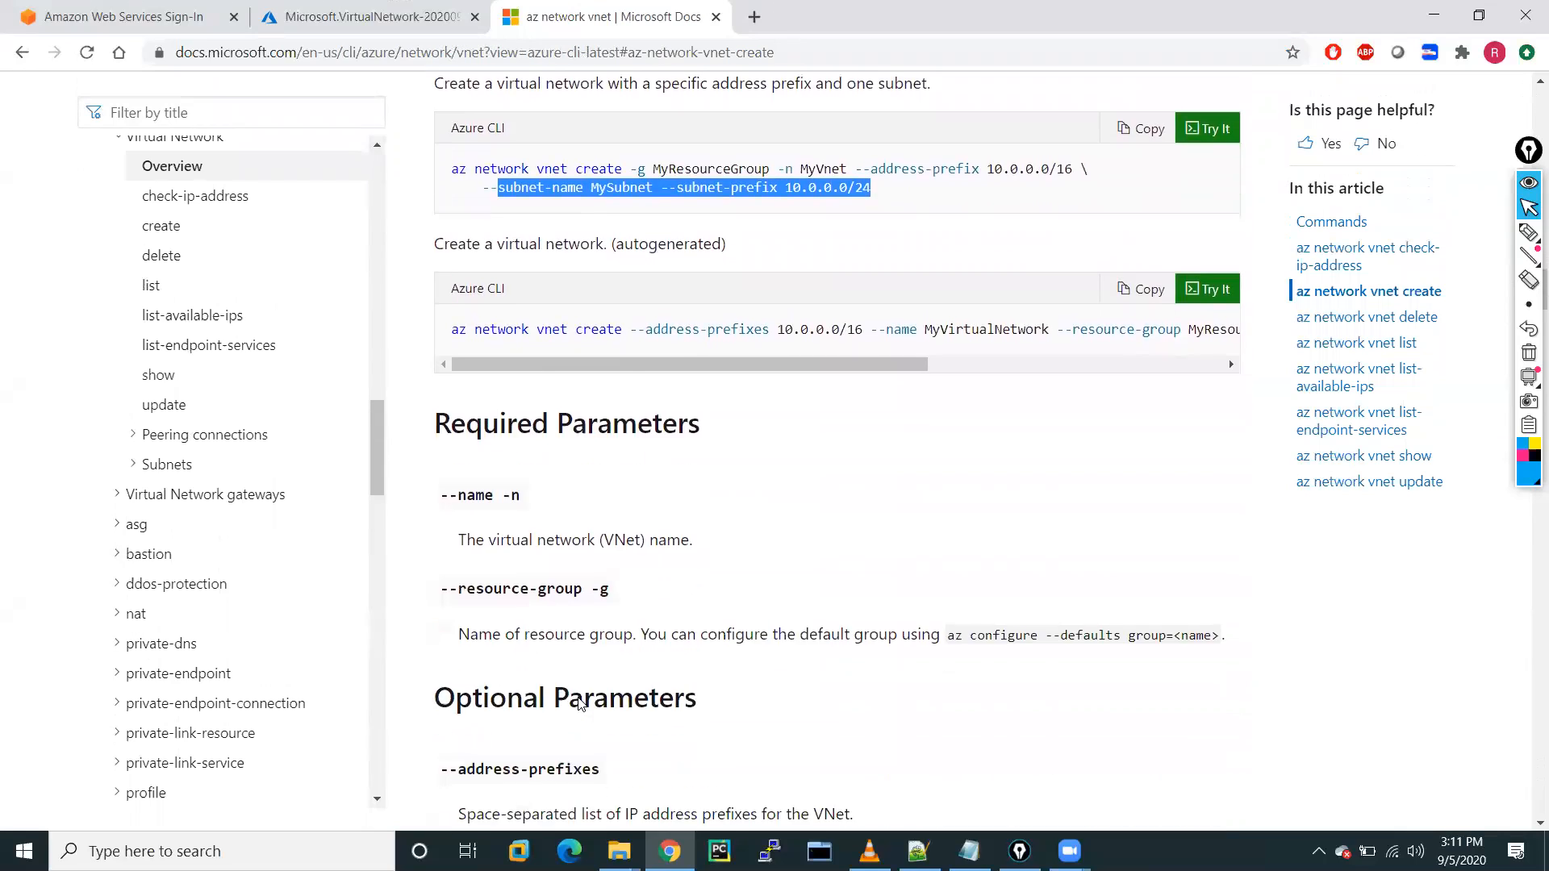
scroll(578, 705, "down", 5)
scroll(578, 702, "up", 15)
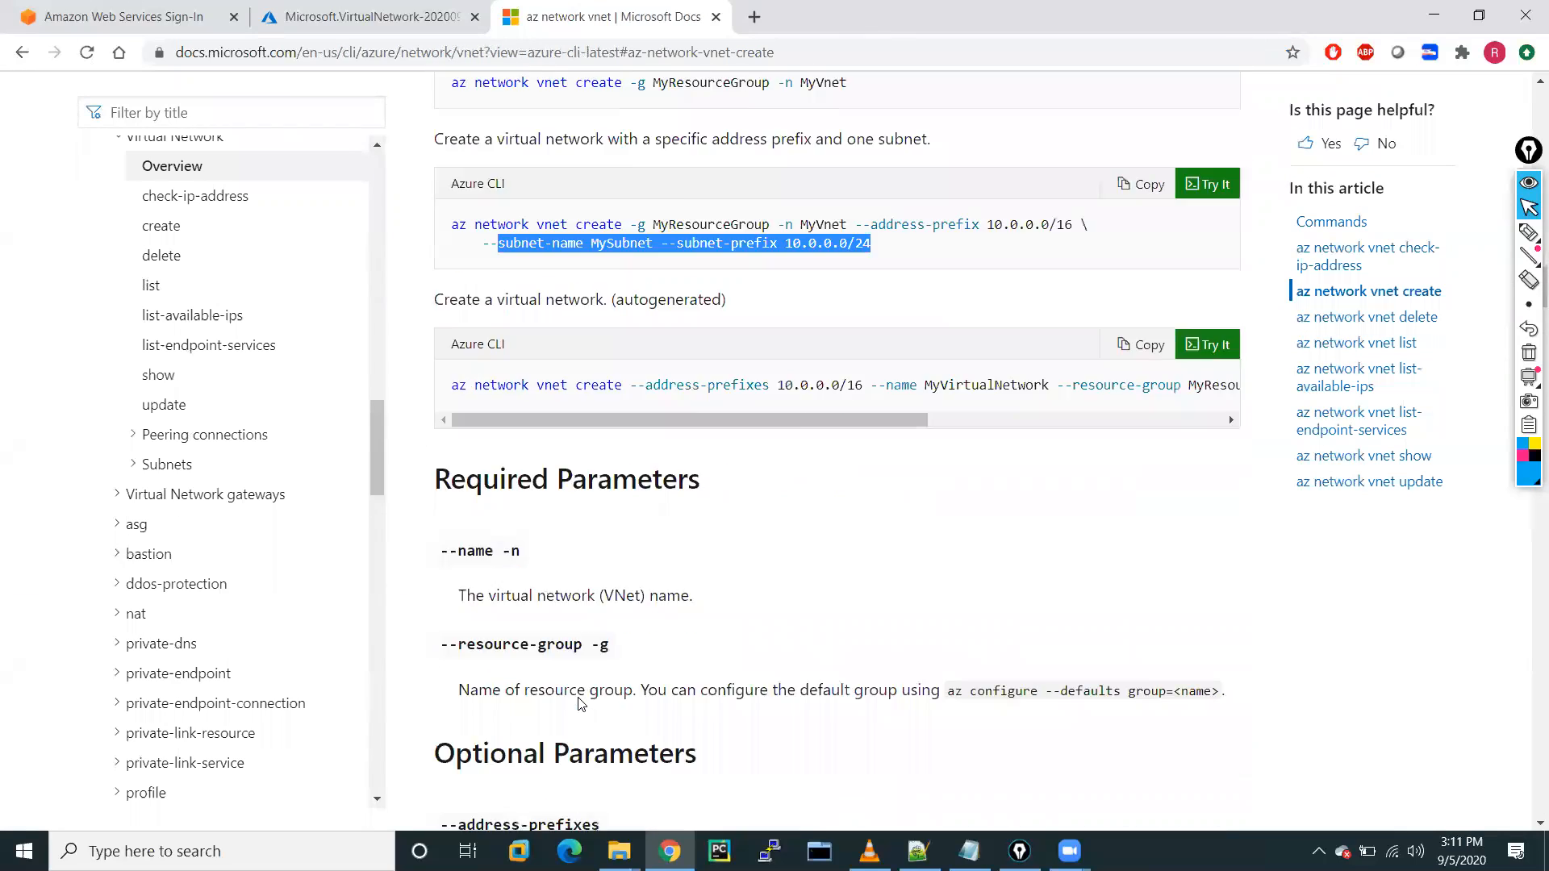
scroll(579, 698, "up", 20)
scroll(579, 699, "down", 11)
scroll(579, 699, "up", 2)
scroll(579, 698, "up", 9)
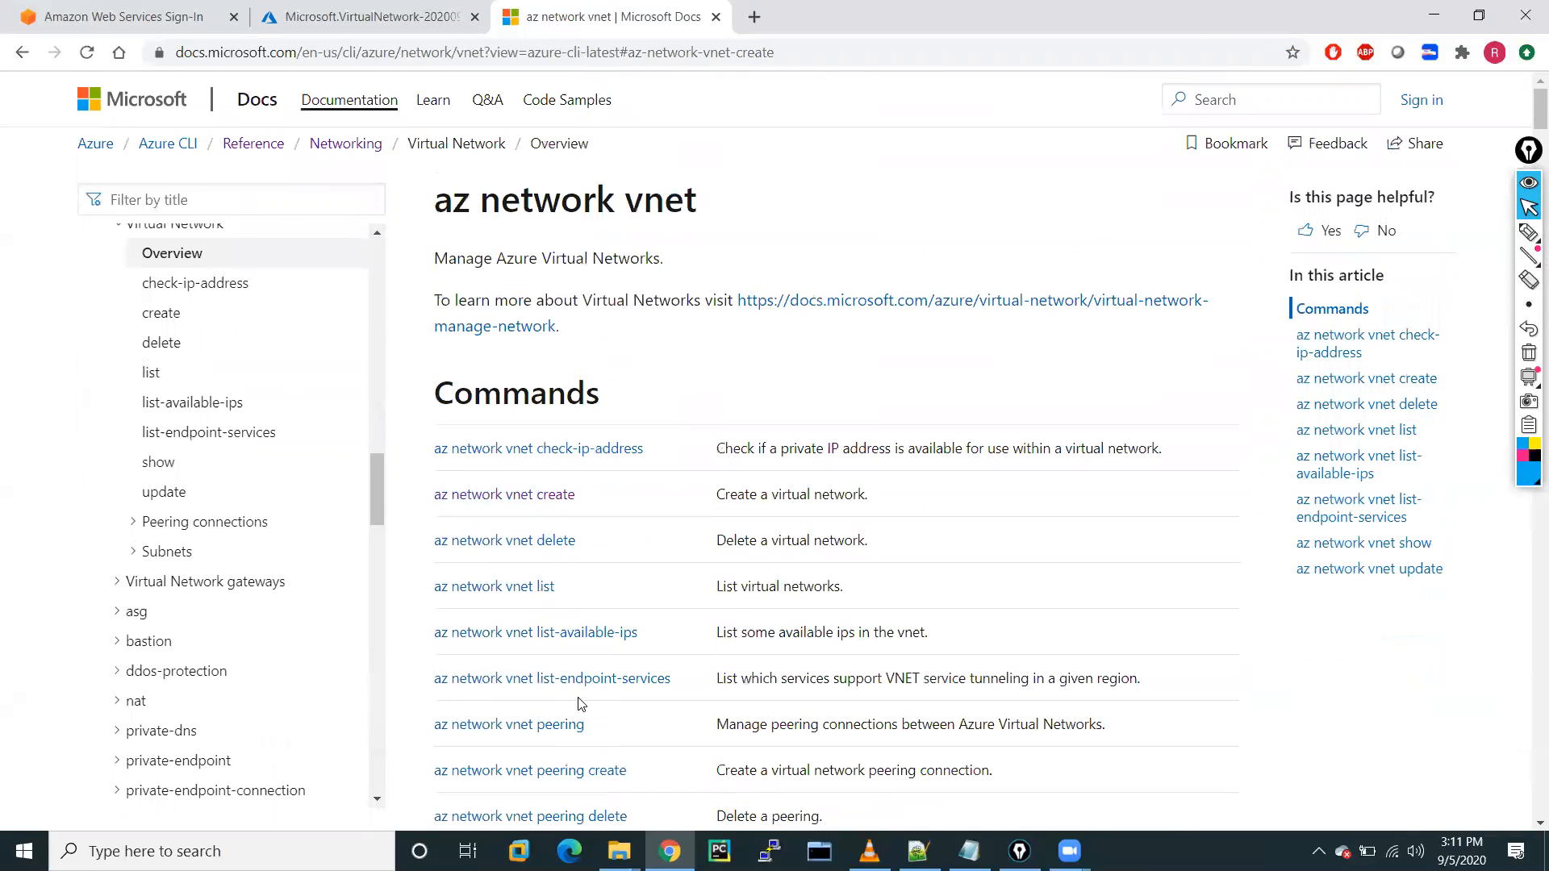
left_click(405, 12)
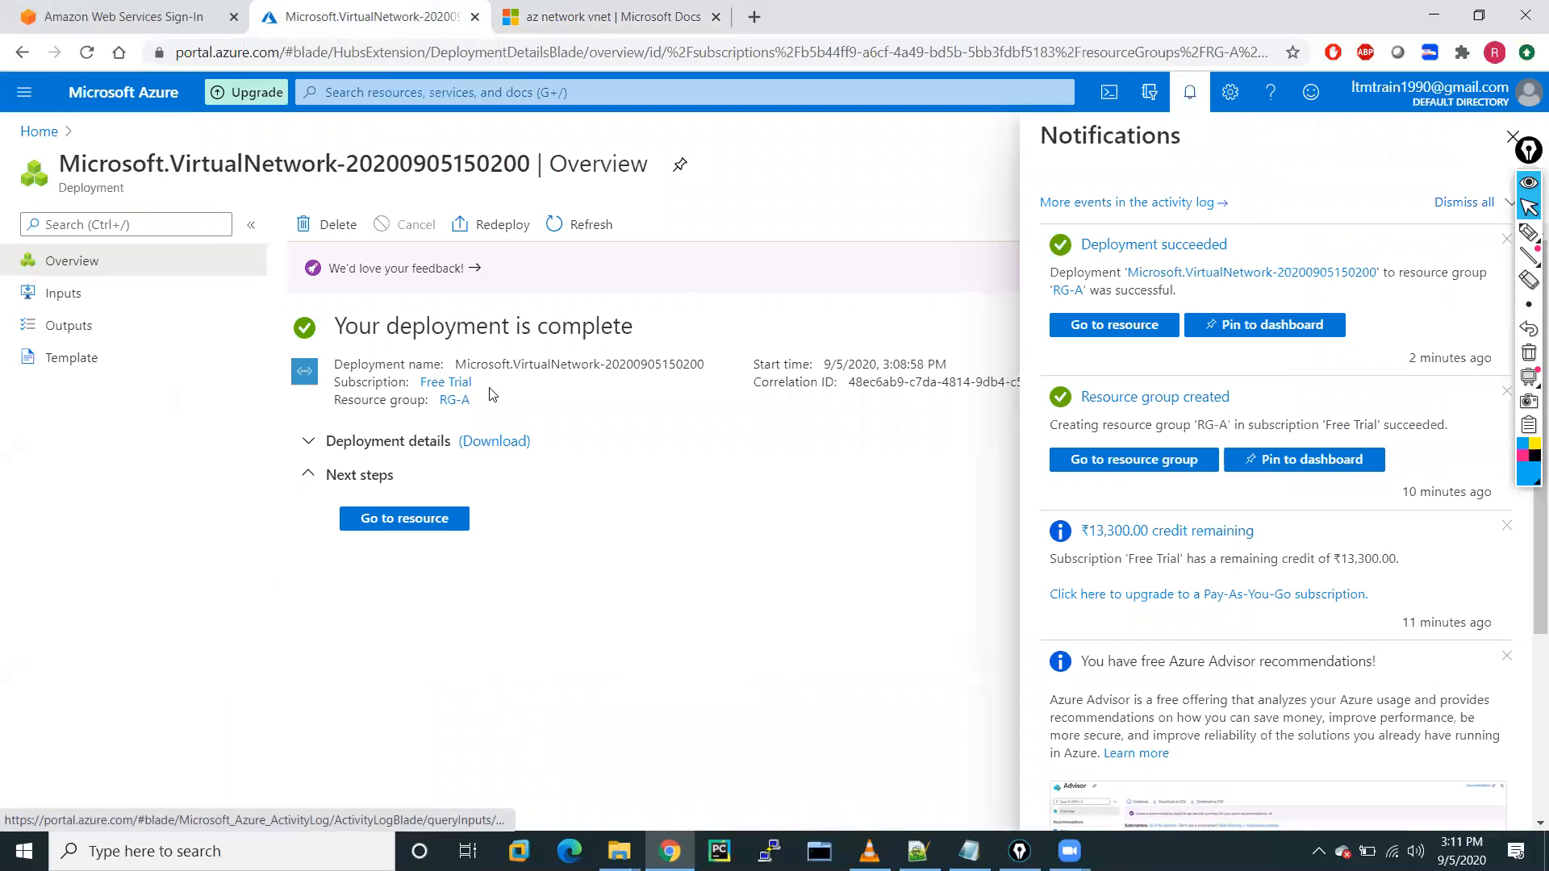
Go to the deployed VNET-A, refresh its overview, and view its 192.168.0.0/20 address space.
left_click(384, 521)
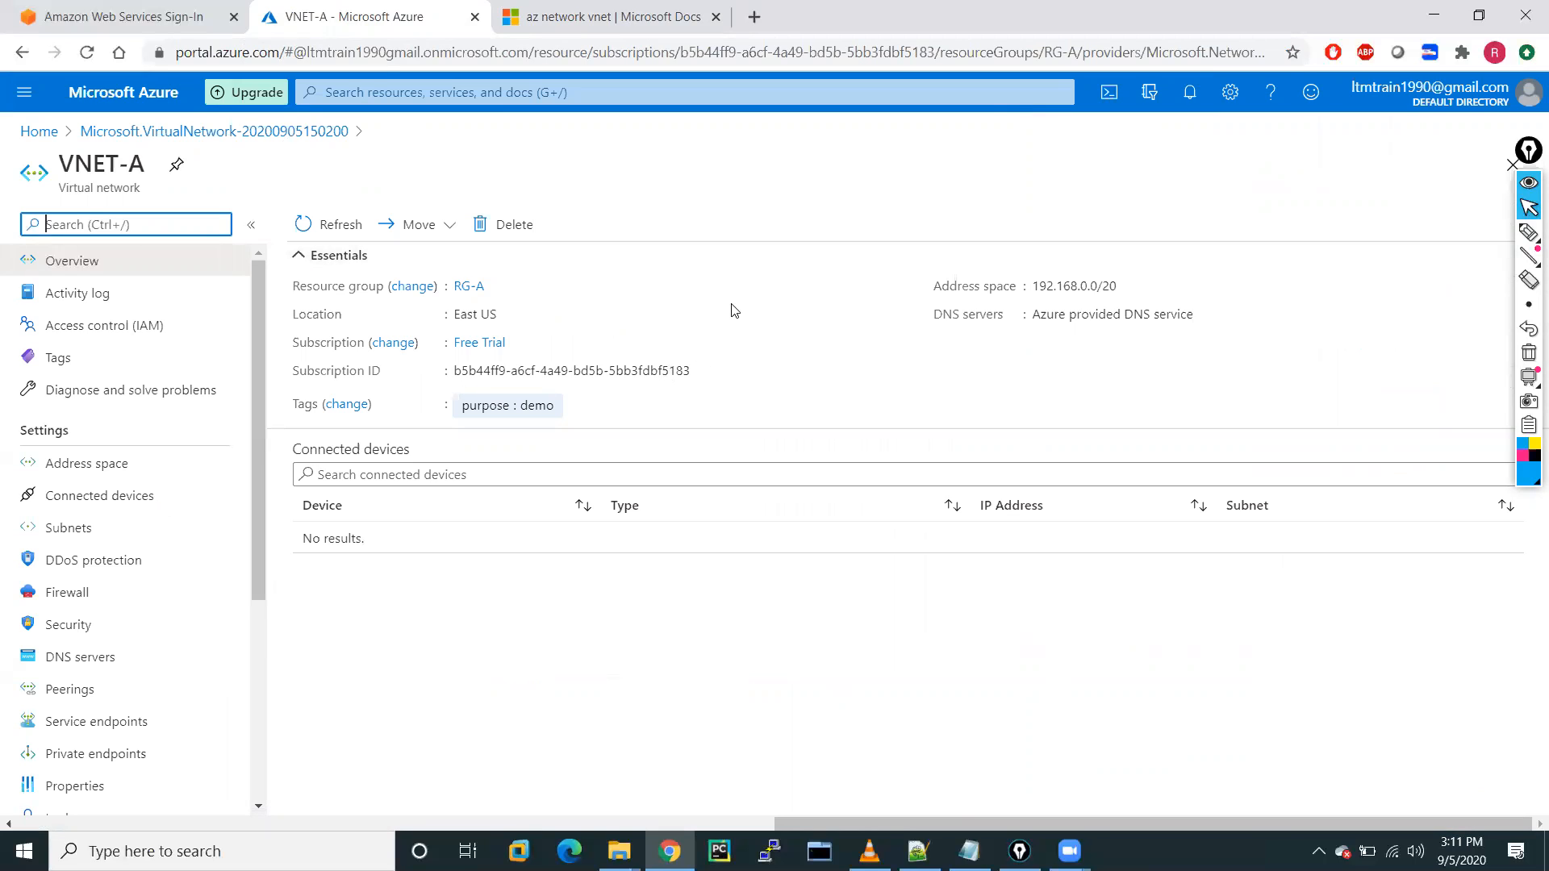
left_click(86, 261)
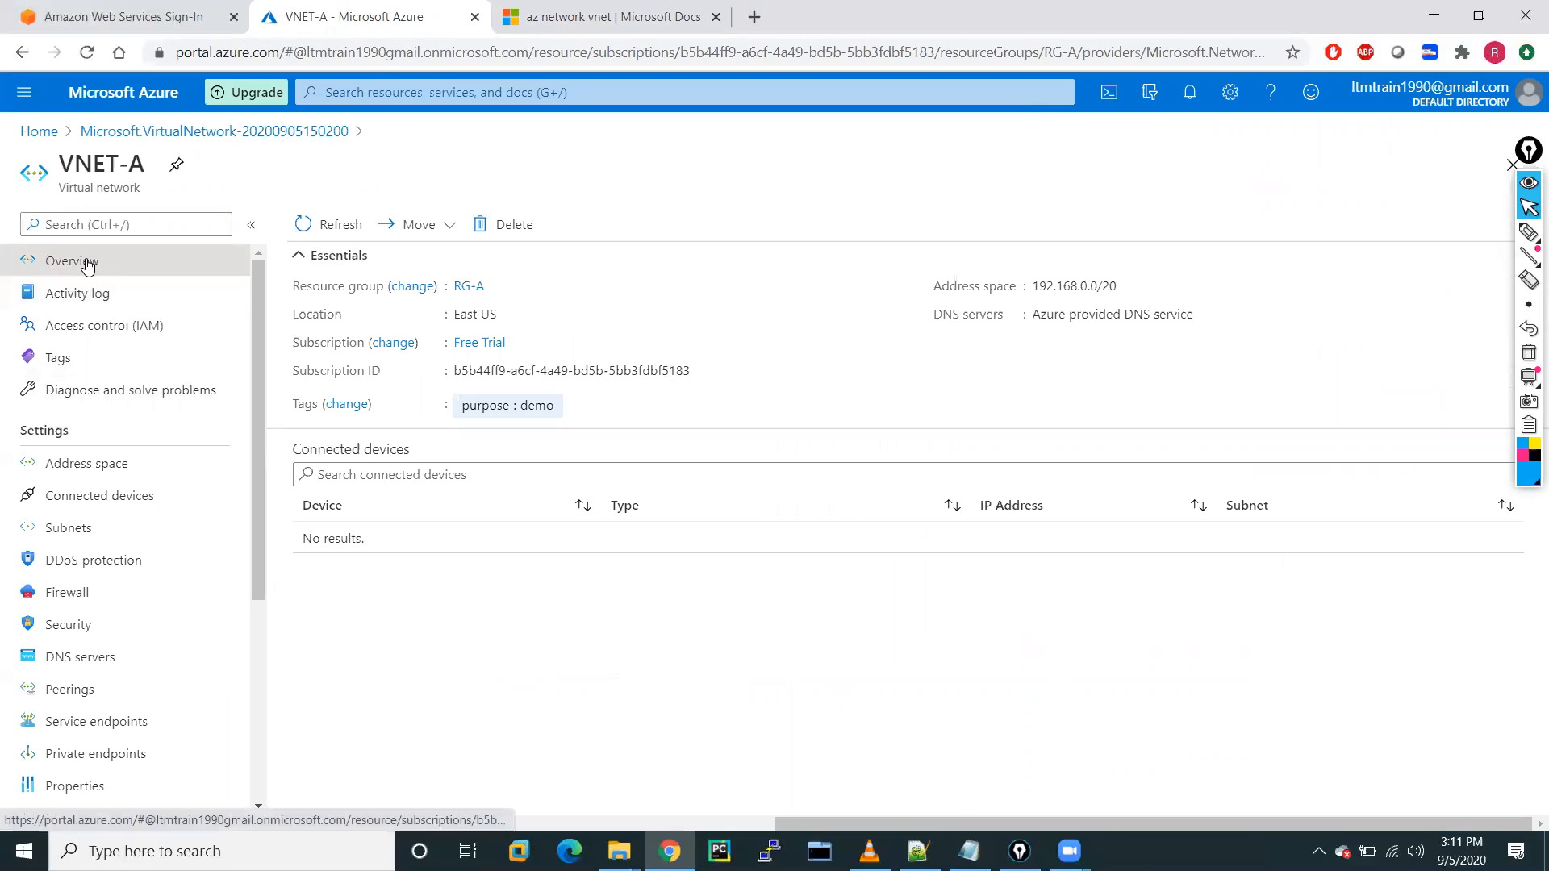
left_click(304, 225)
left_click(1190, 95)
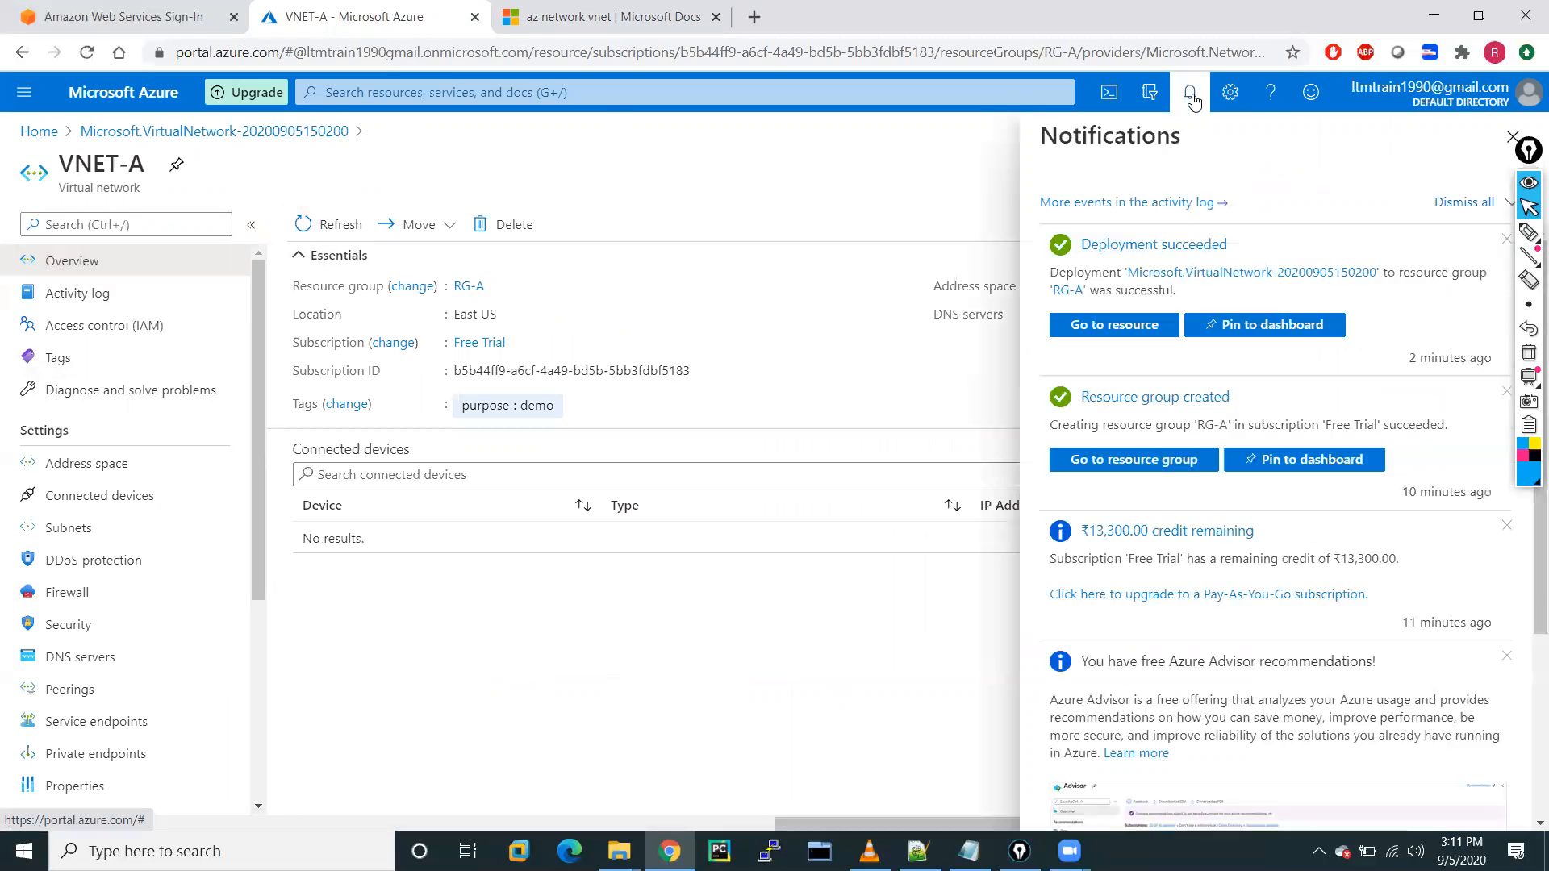
left_click(1190, 94)
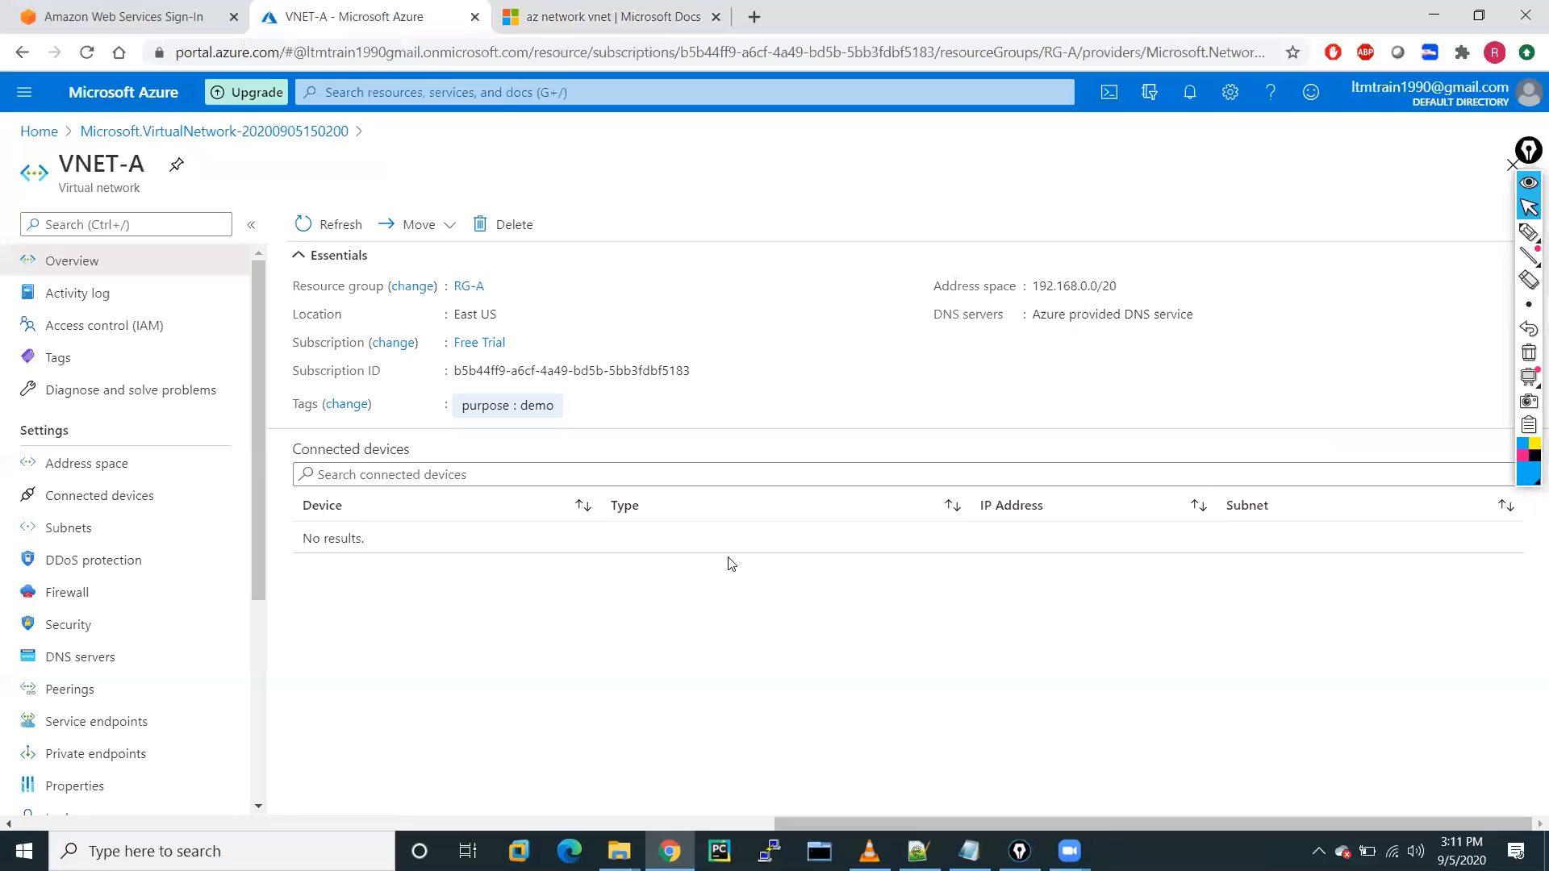
left_click(105, 468)
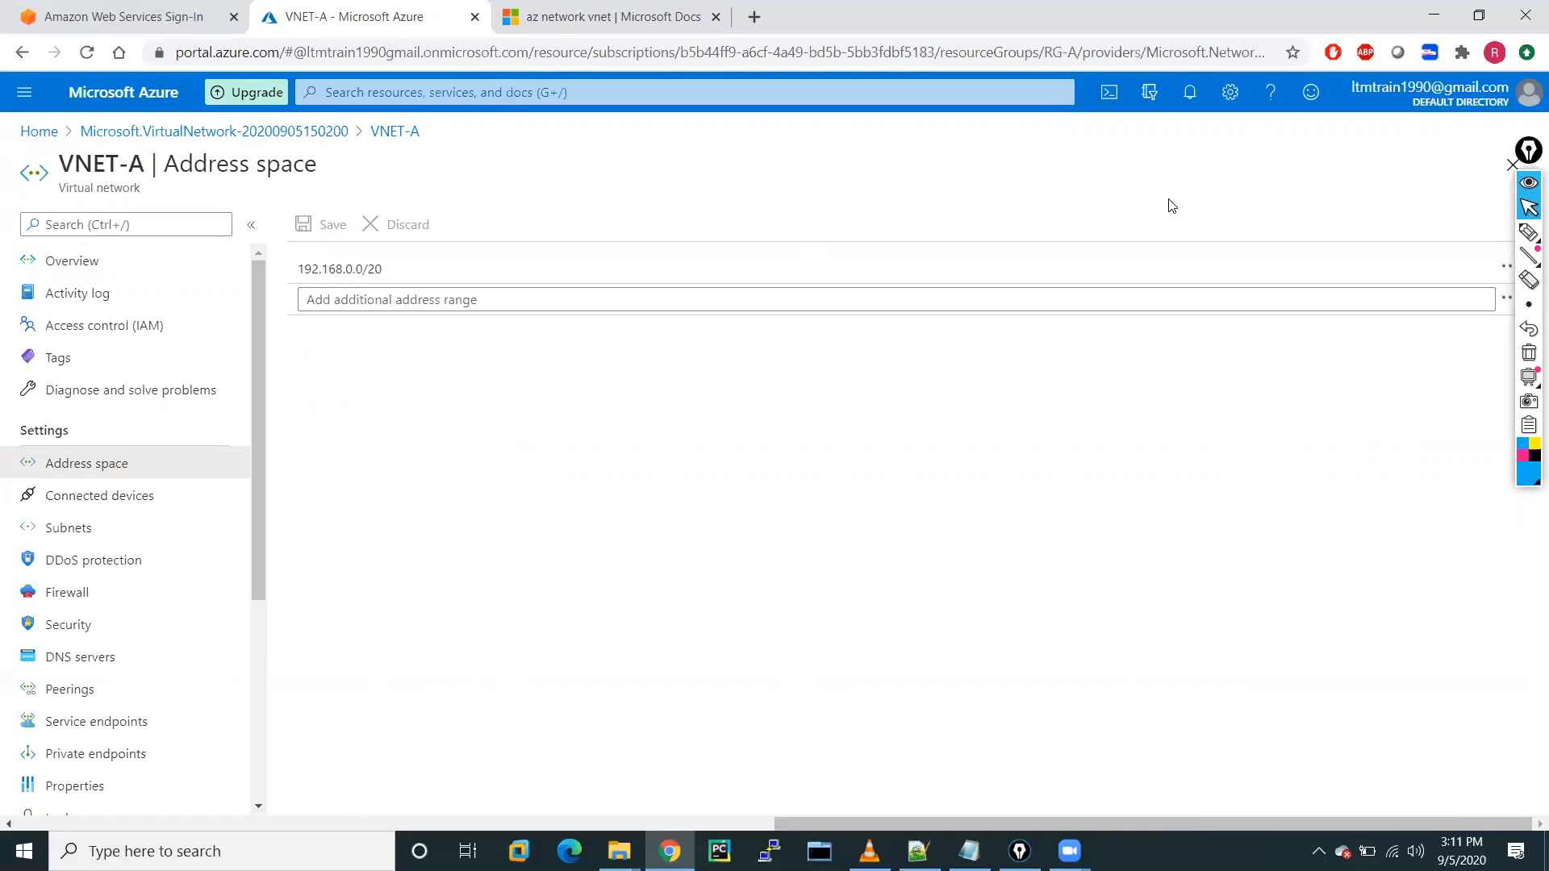
View VNET-A's four subnets and its firewall settings.
left_click(1530, 168)
left_click_drag(1530, 169, 1532, 350)
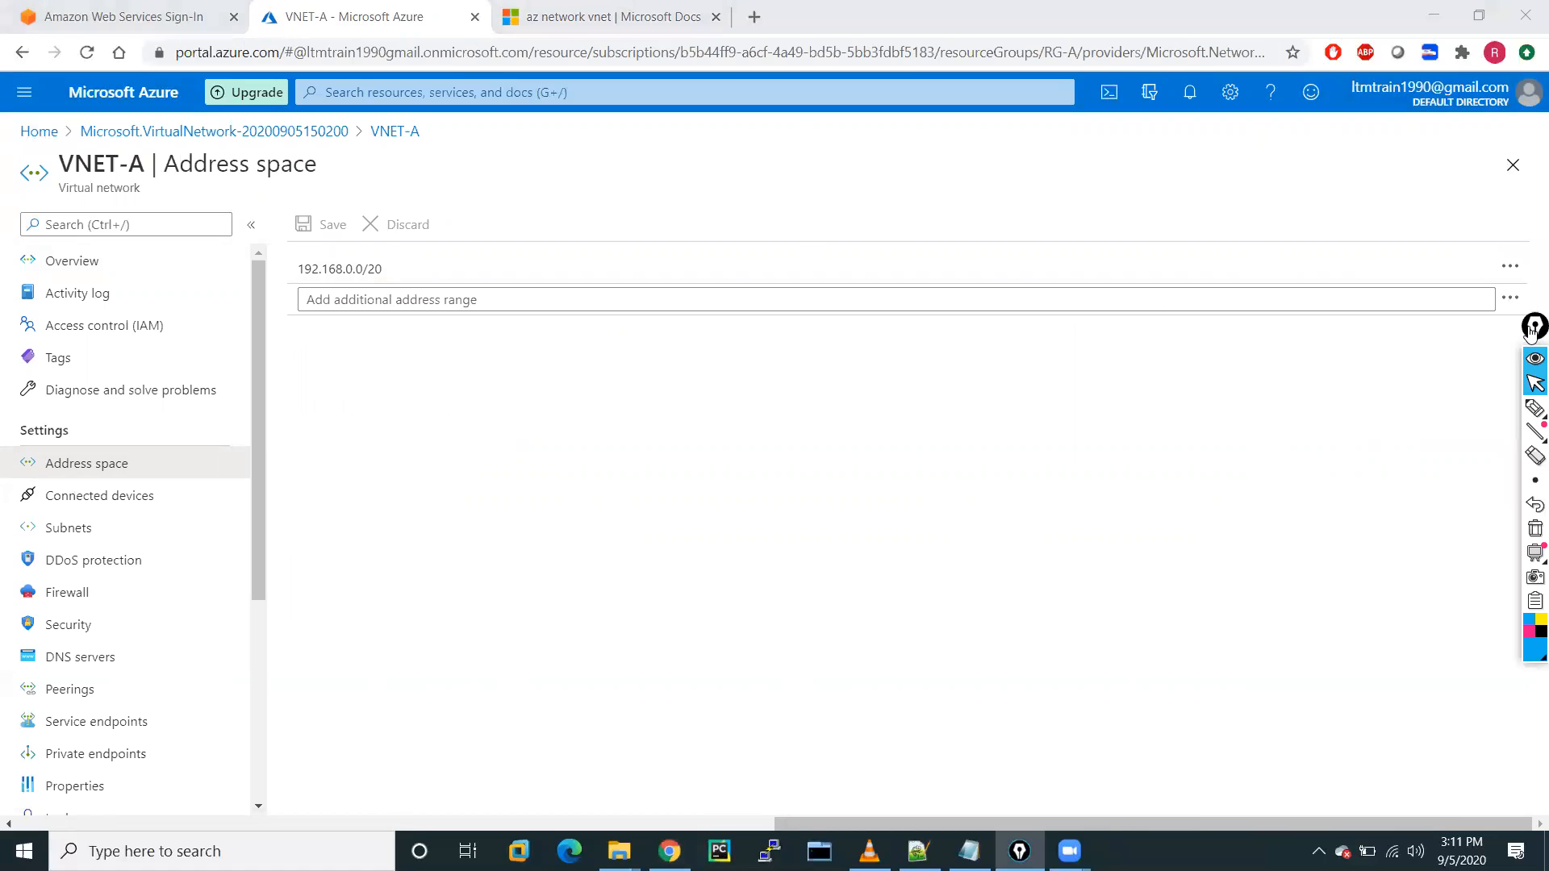
left_click(51, 529)
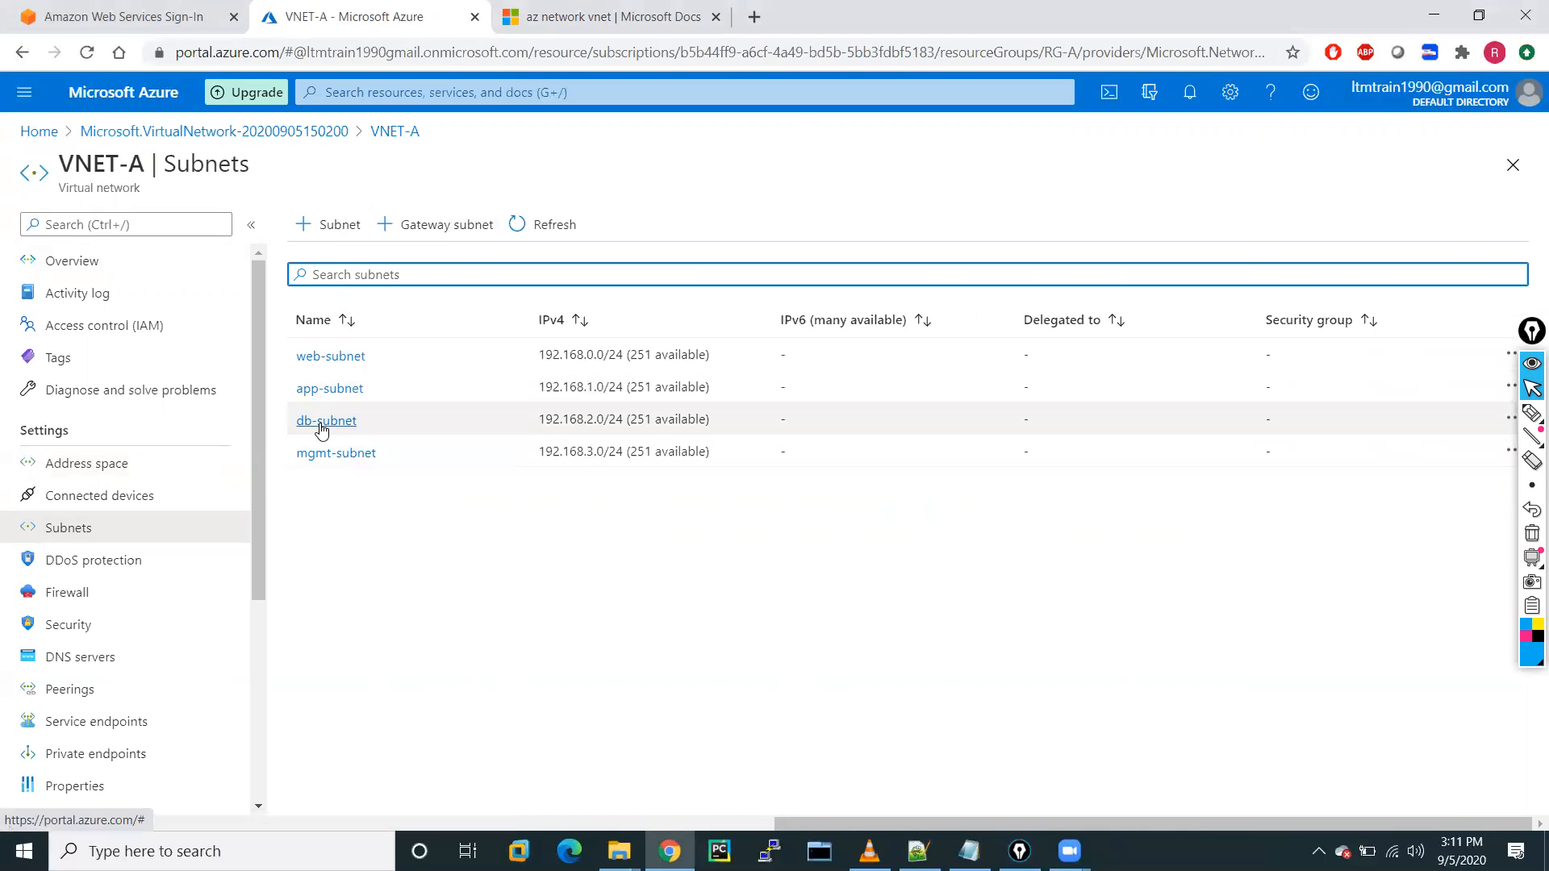
left_click(67, 597)
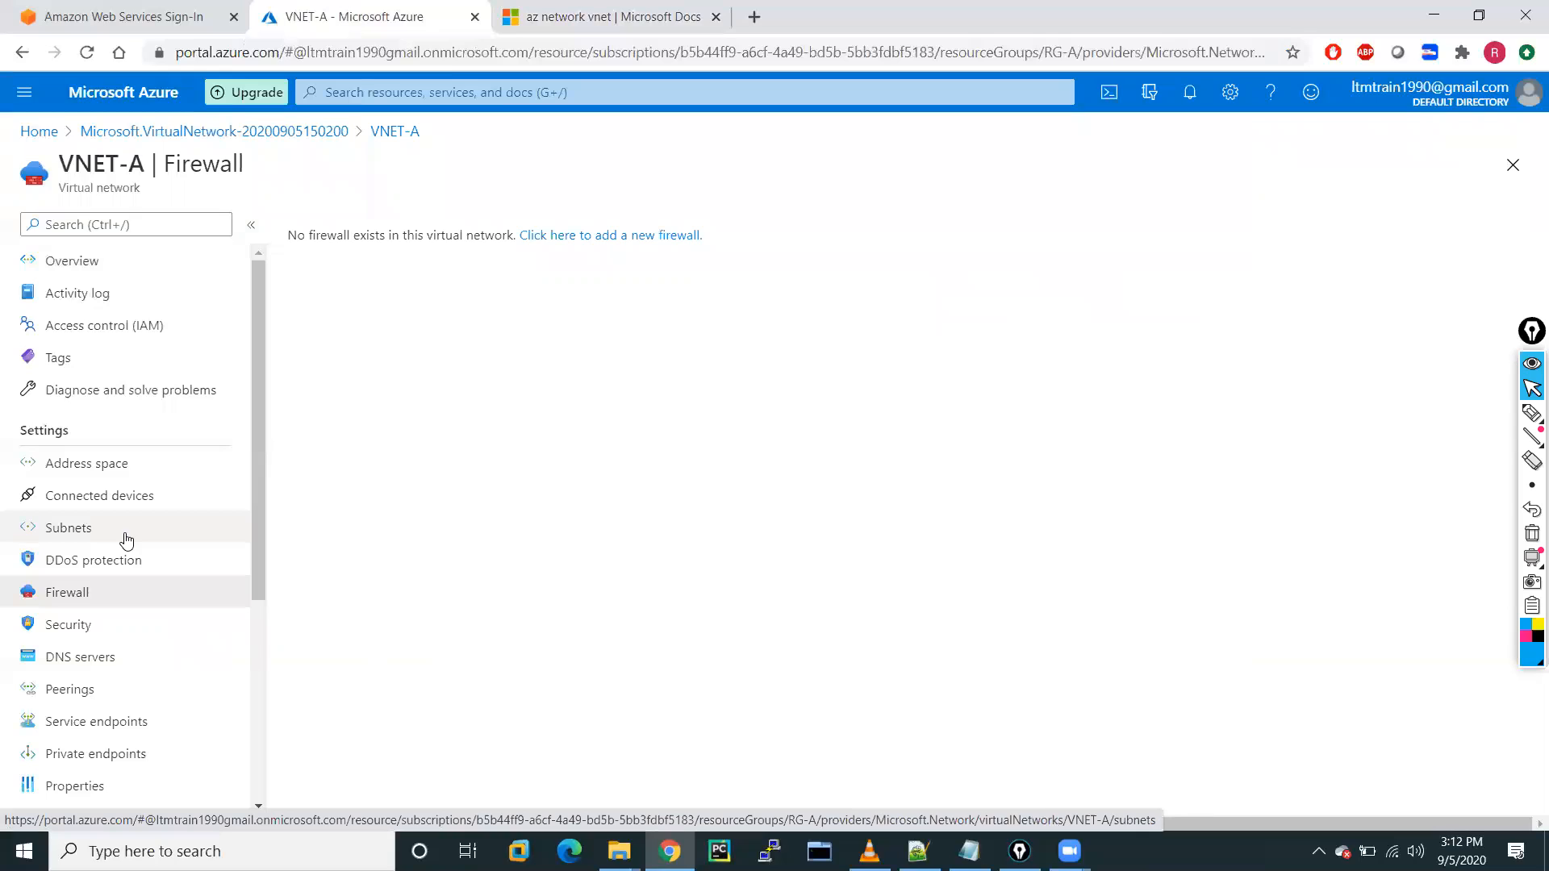
Check VNET-A's security page, then return to its Overview showing 192.168.0.0/20.
left_click(79, 628)
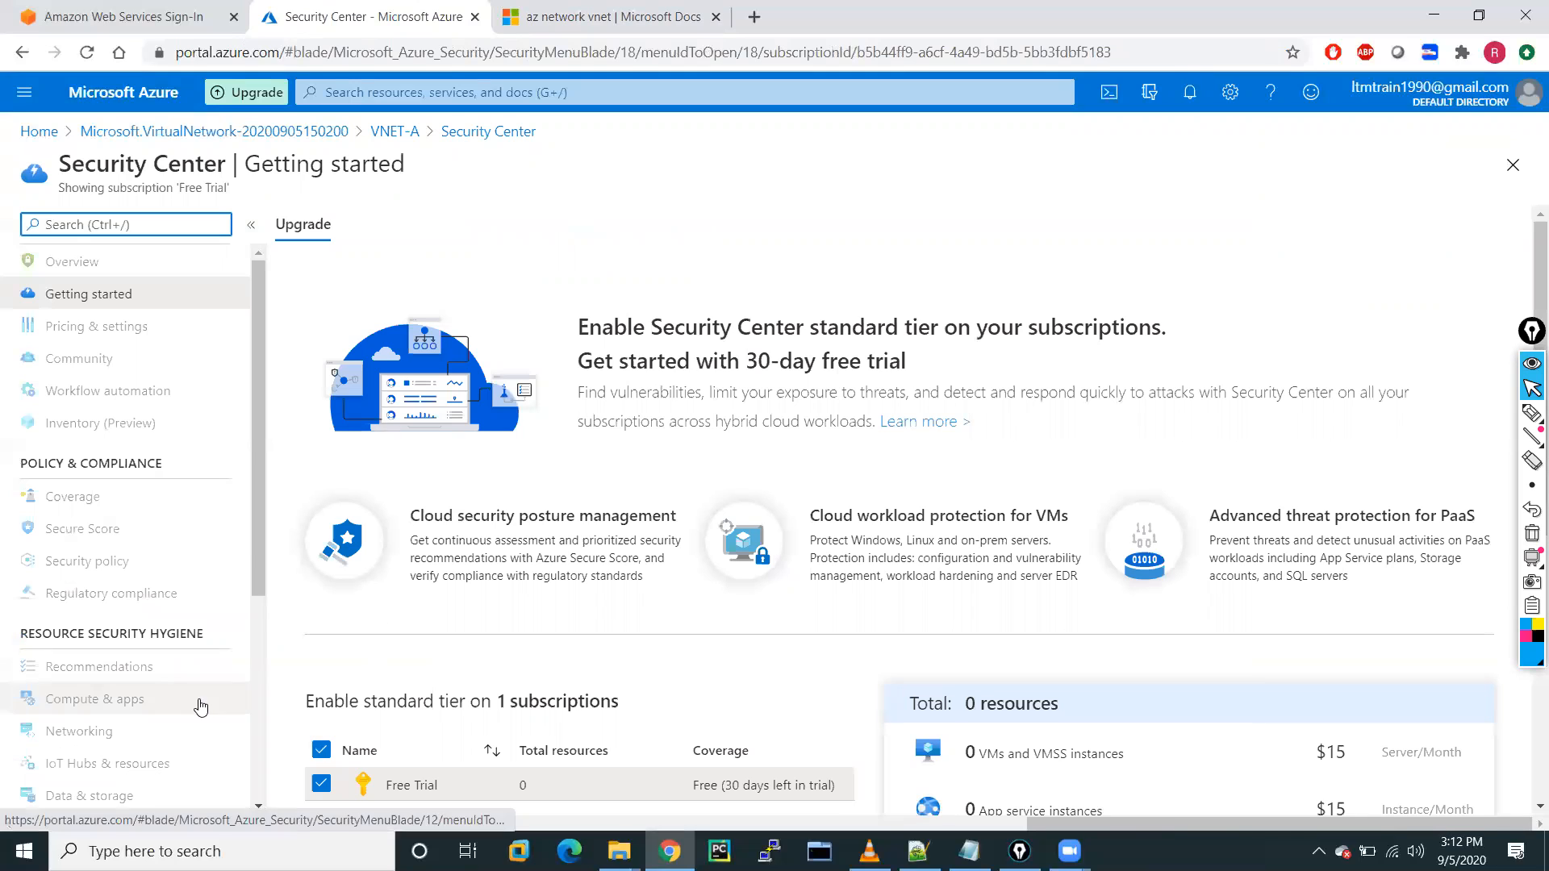
scroll(170, 451, "down", 4)
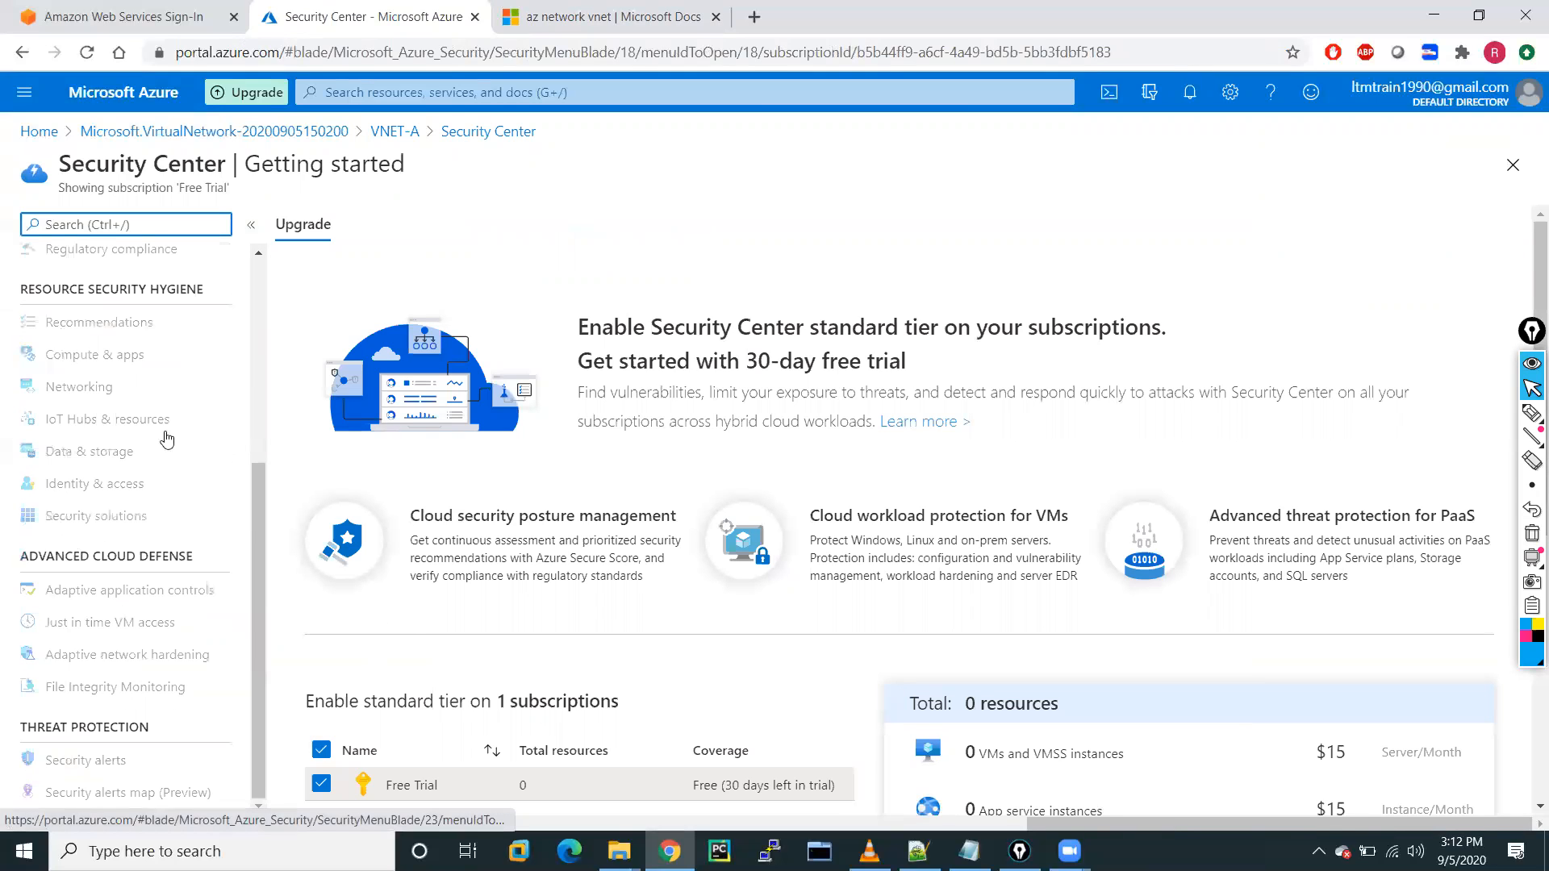
left_click(395, 133)
scroll(87, 601, "down", 2)
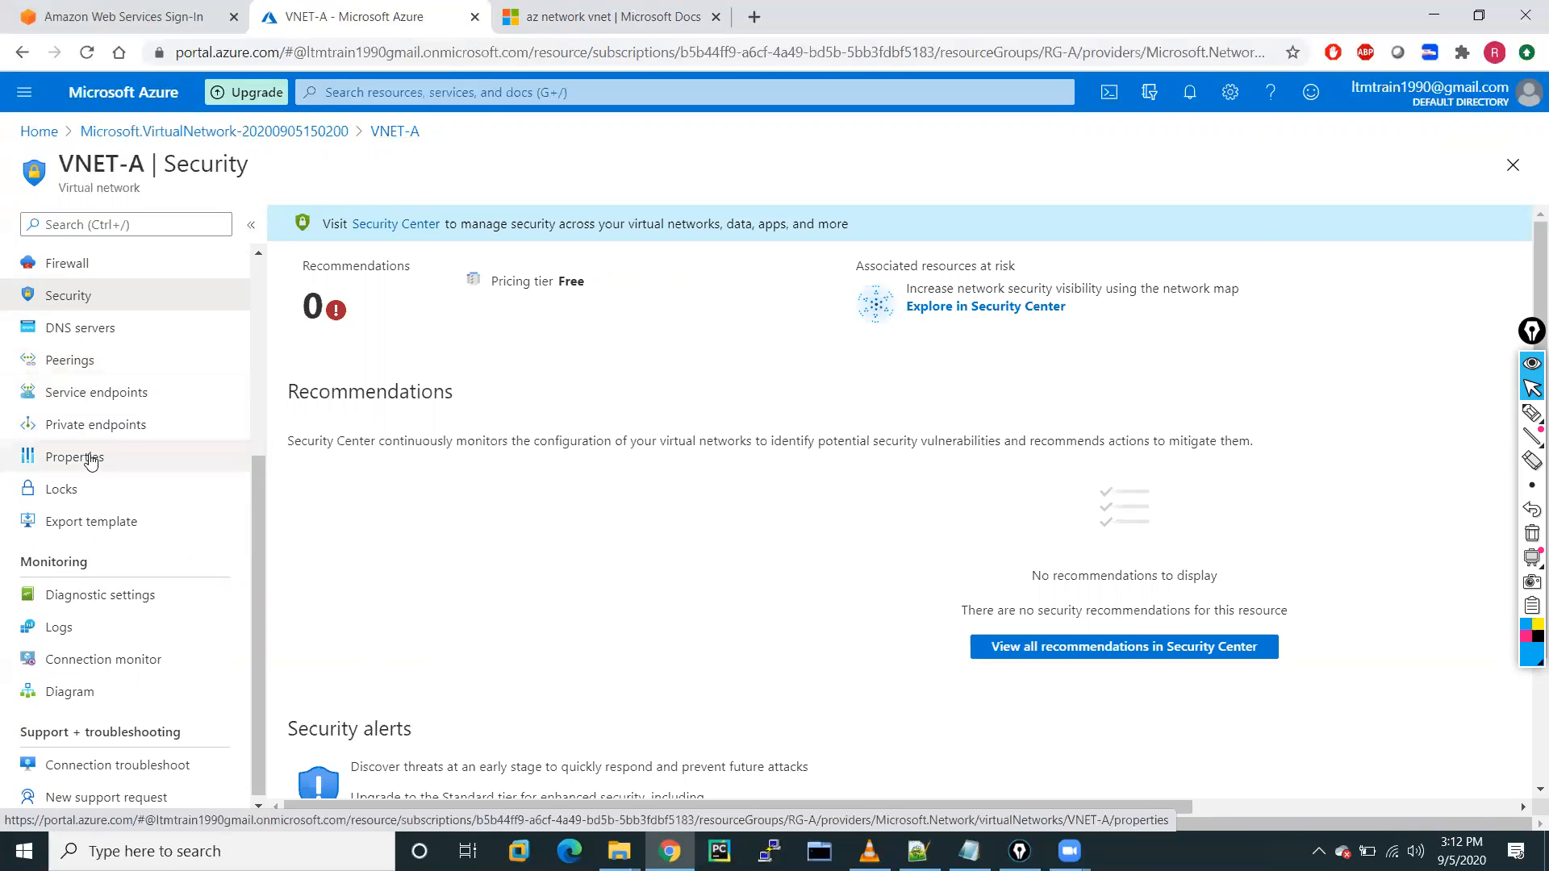
scroll(91, 462, "down", 1)
scroll(90, 461, "up", 5)
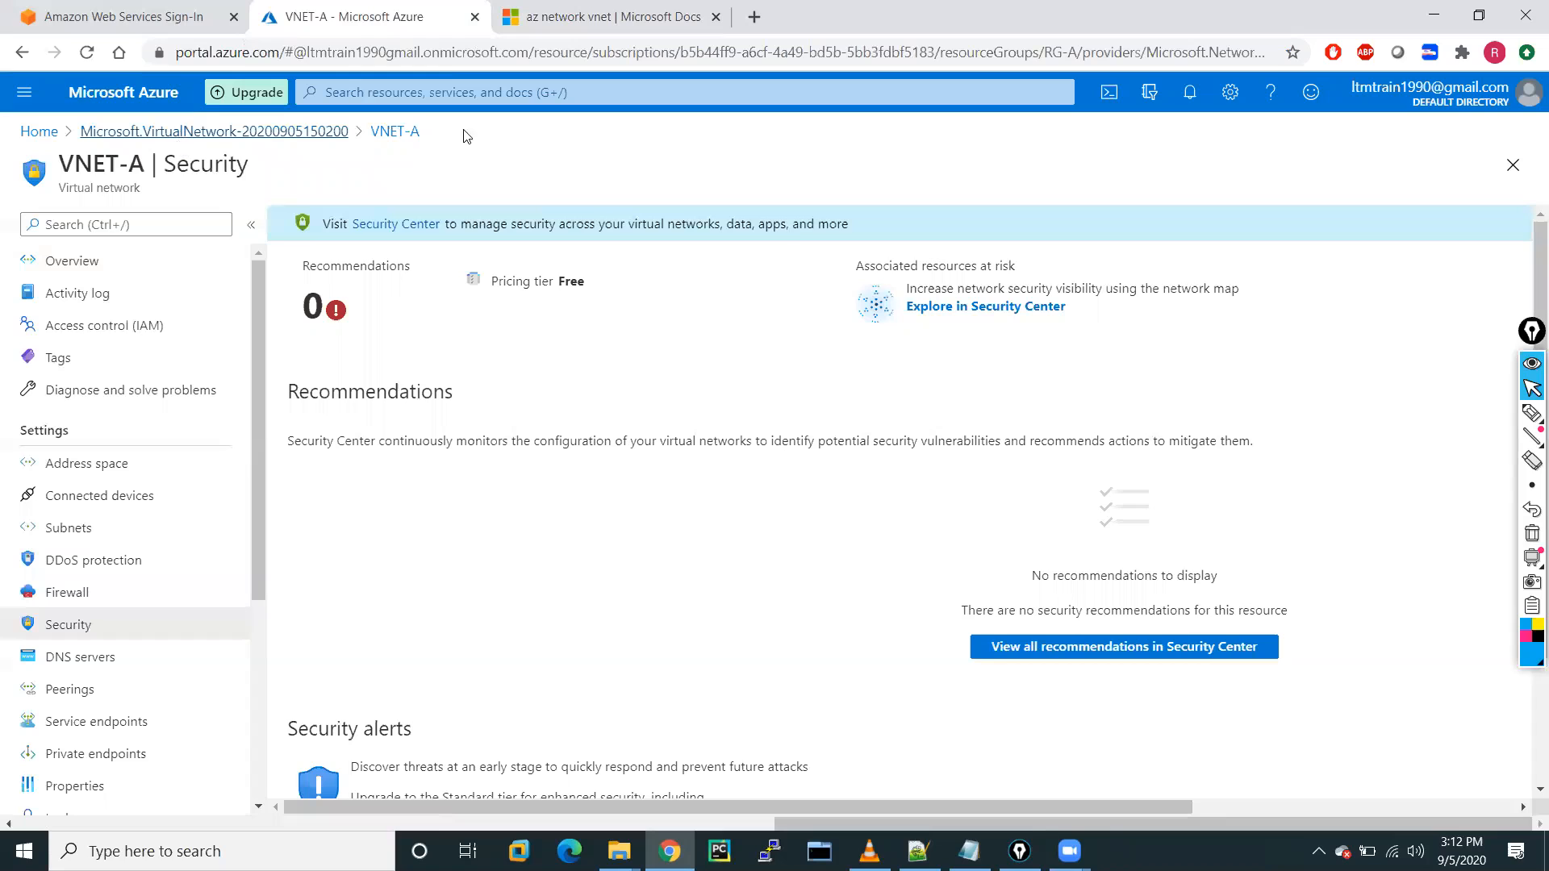
left_click(413, 136)
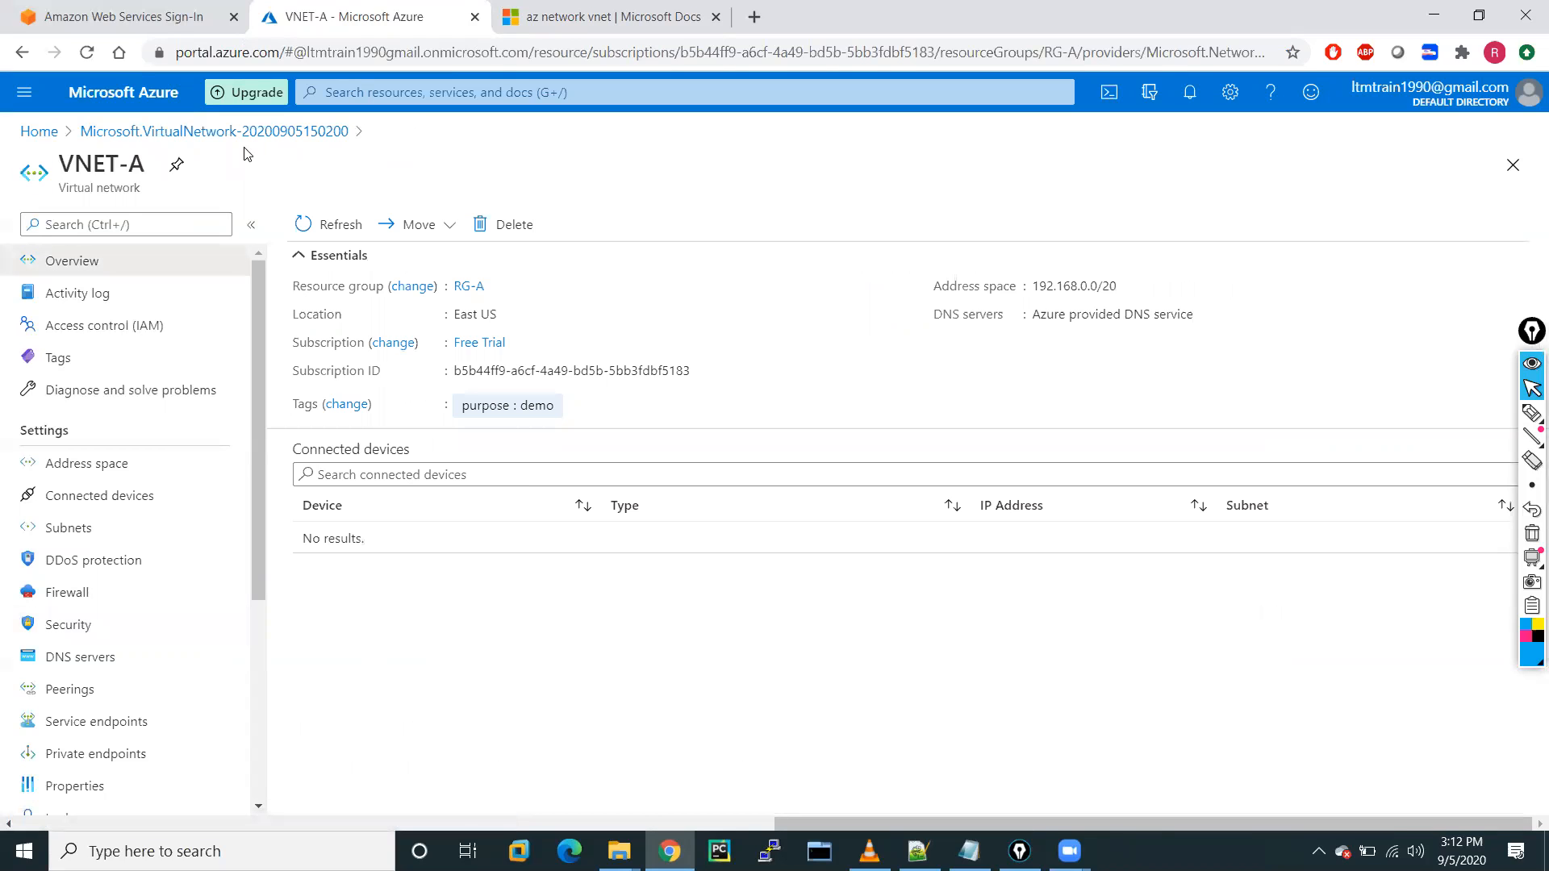
left_click(32, 104)
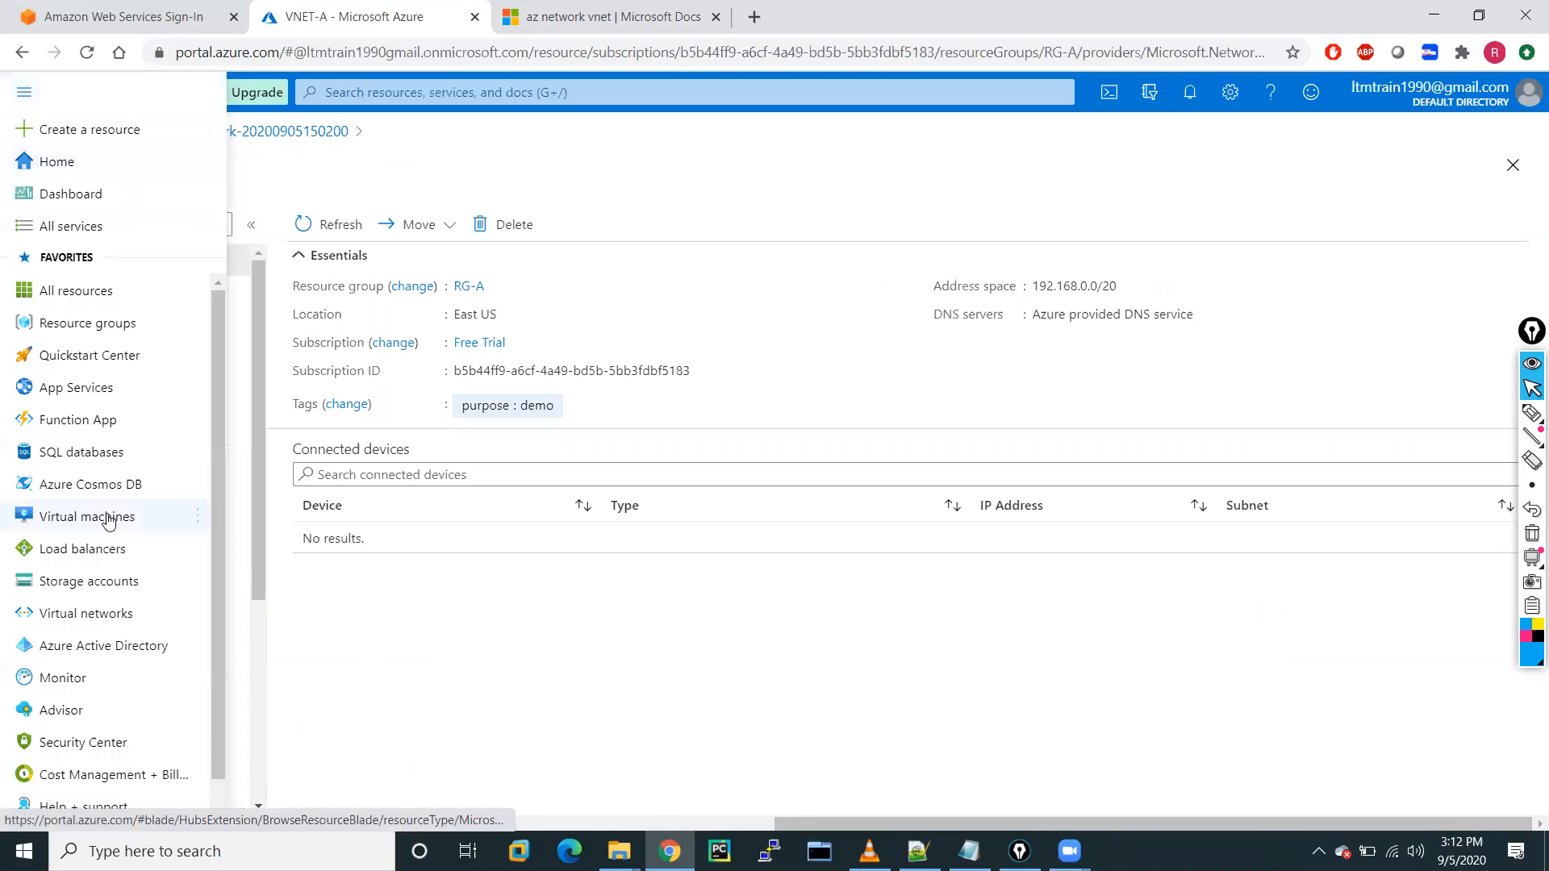
Open resource group RG-A to confirm it holds VNET-A, then go back to the resource groups list.
left_click(87, 626)
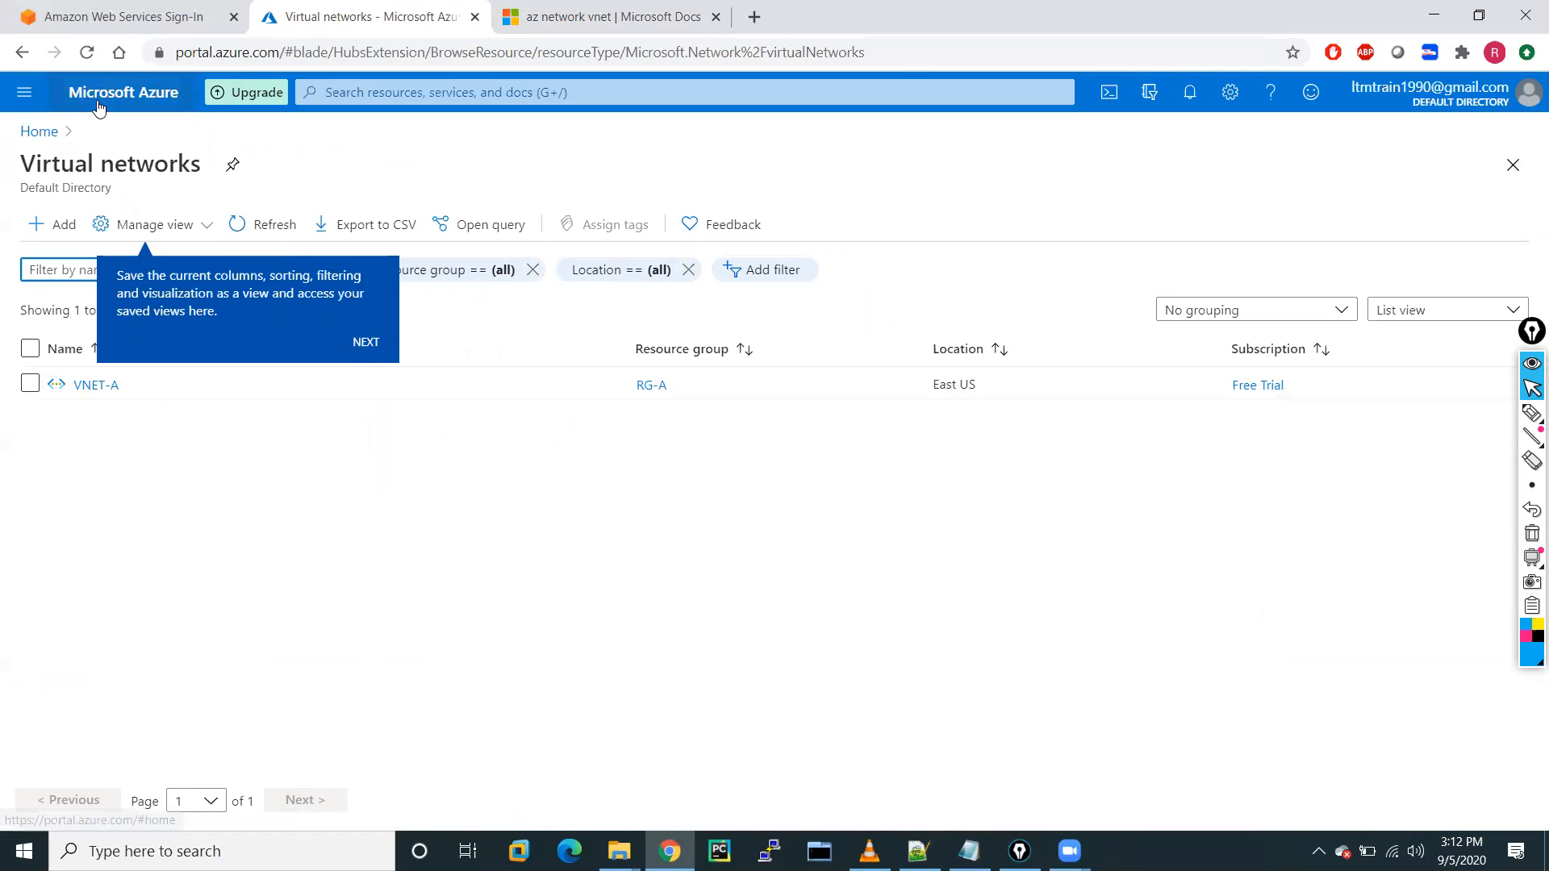
left_click(24, 95)
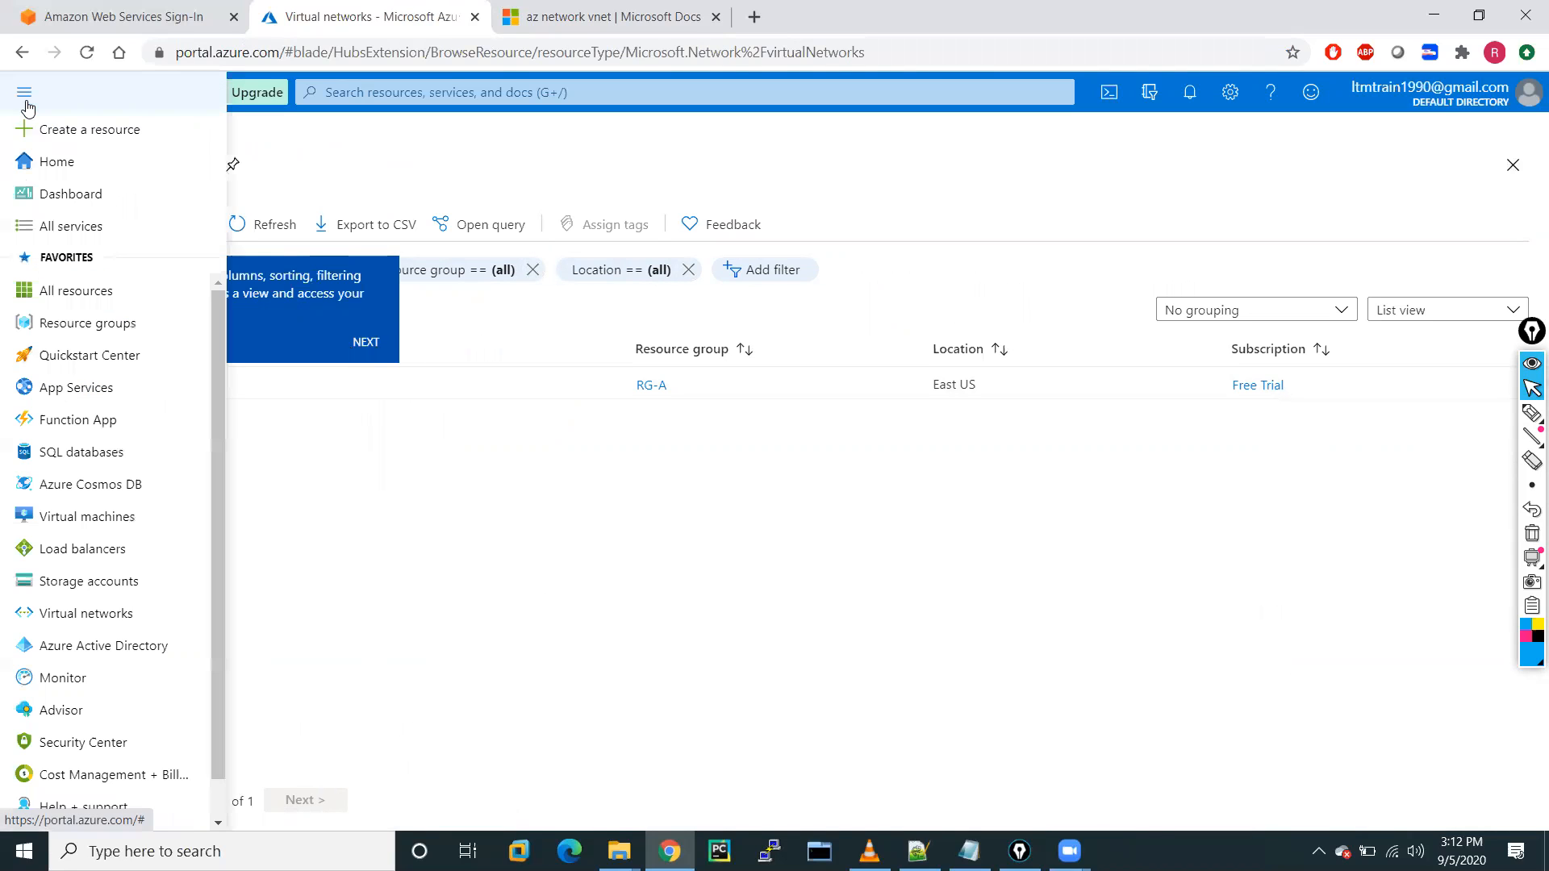
left_click(87, 324)
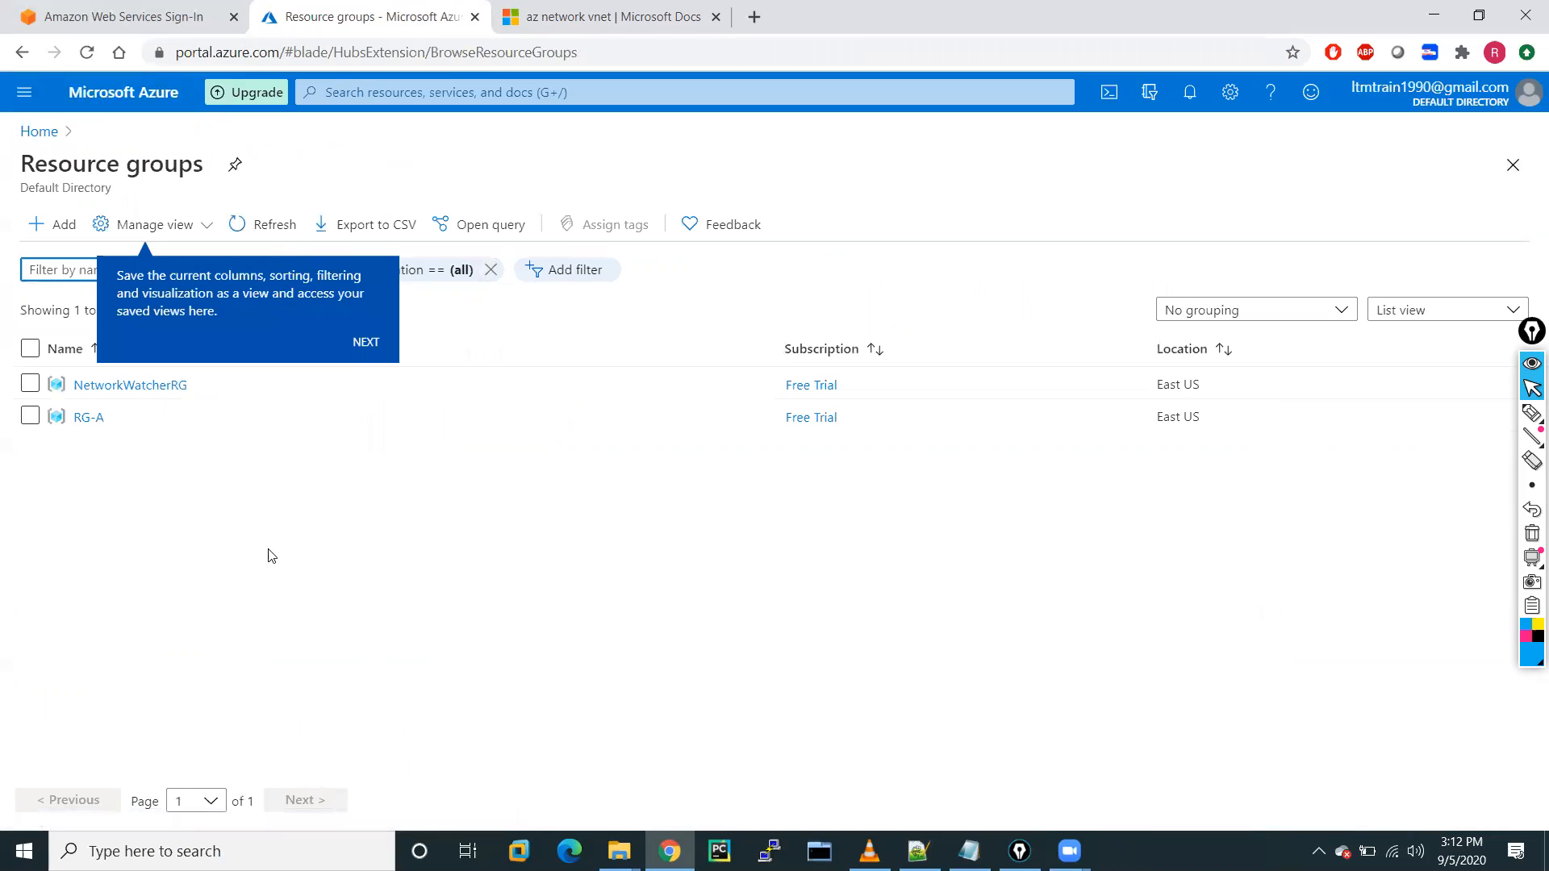
left_click(84, 418)
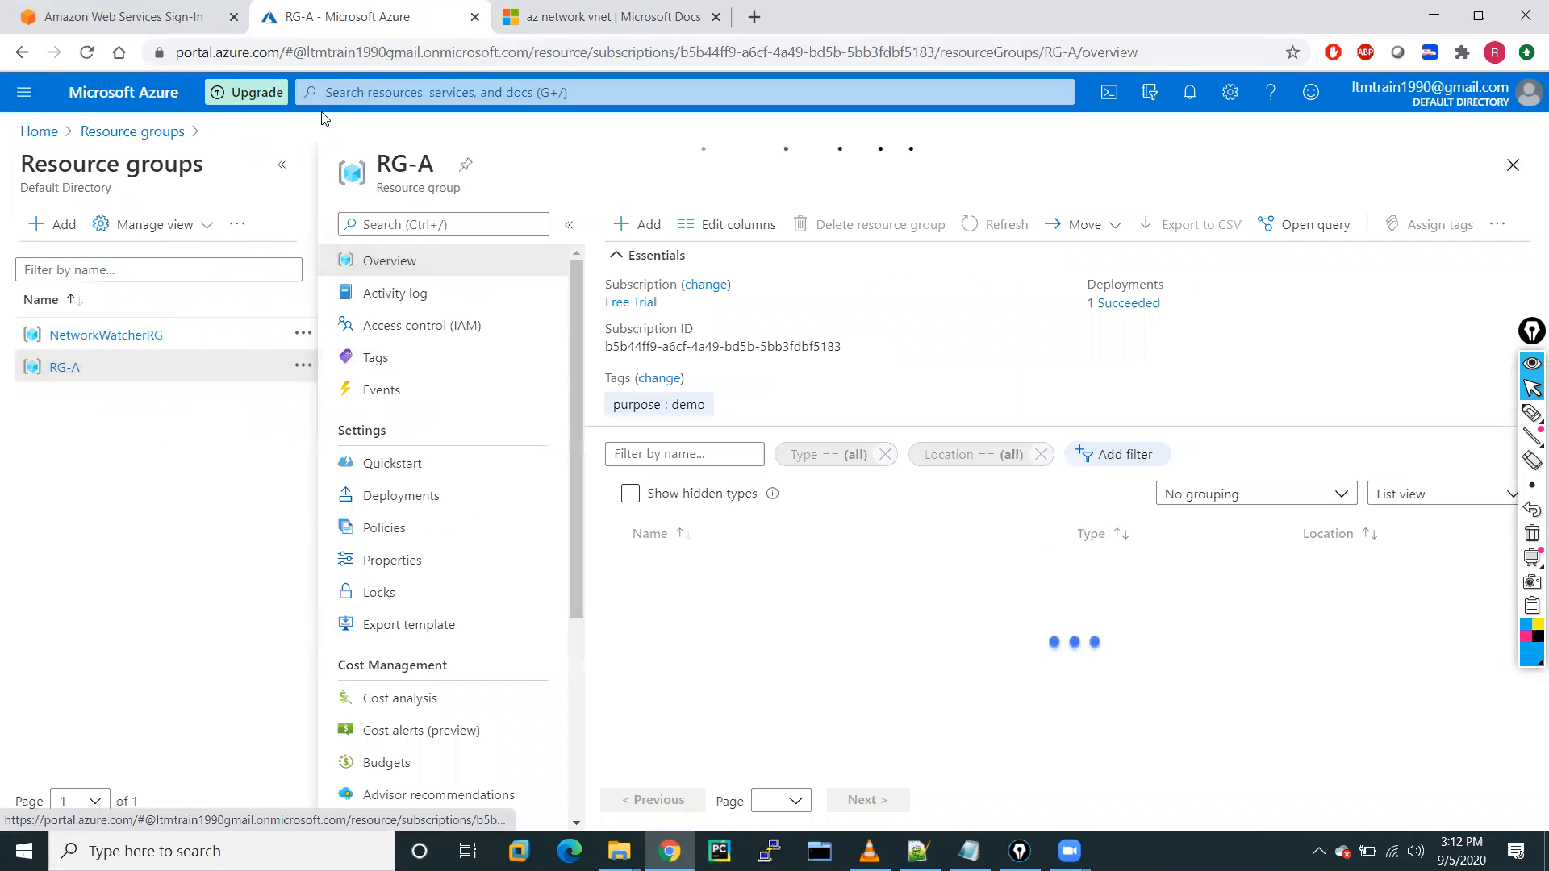
left_click(285, 165)
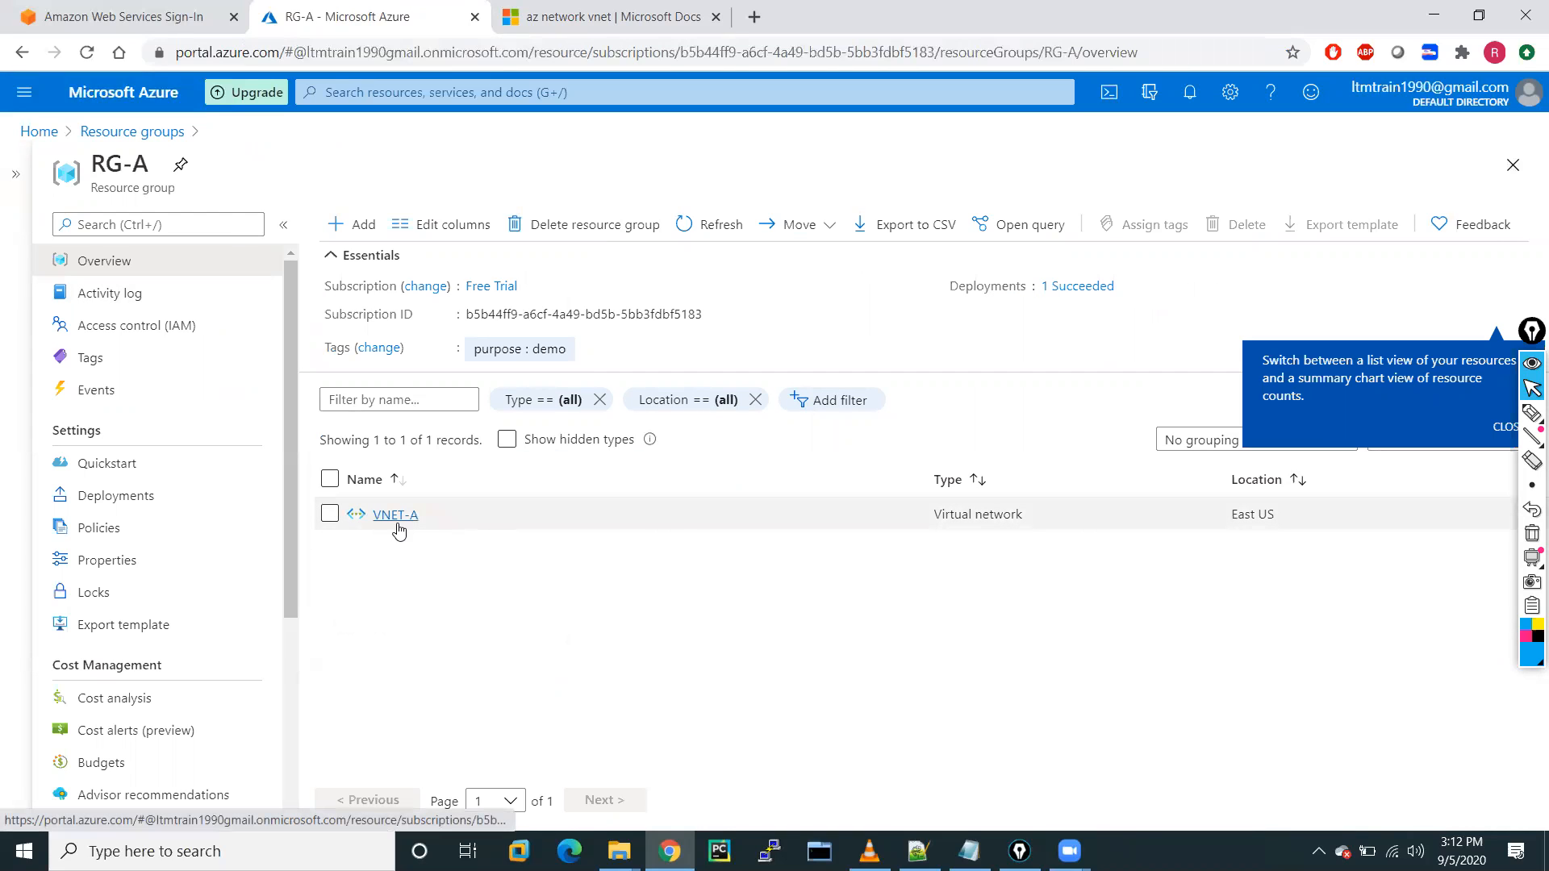
left_click(95, 132)
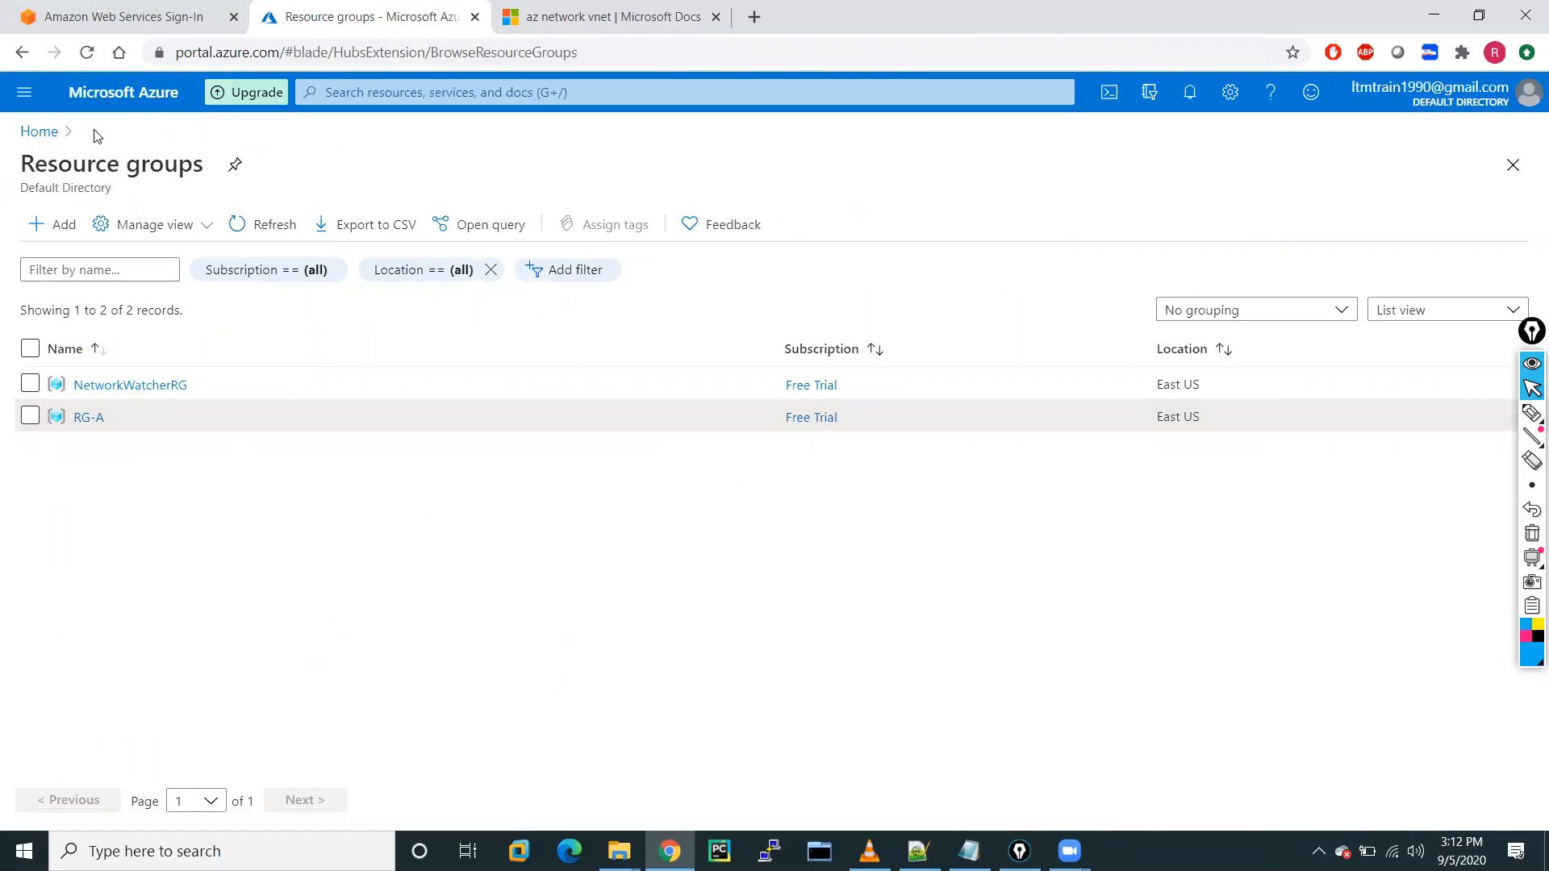
left_click(24, 92)
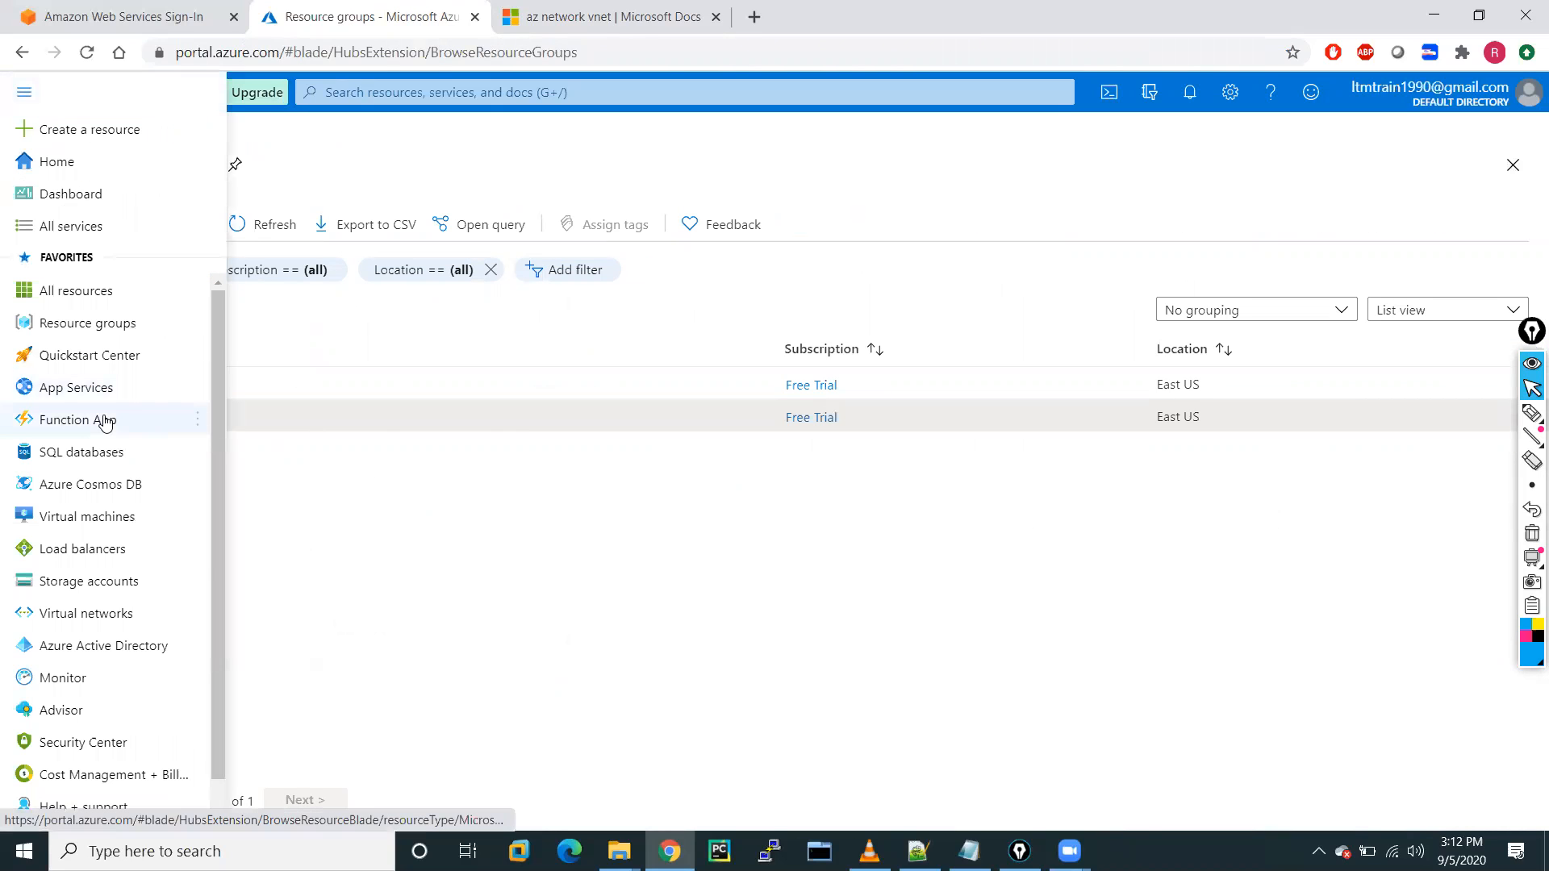
mouse_move(75, 525)
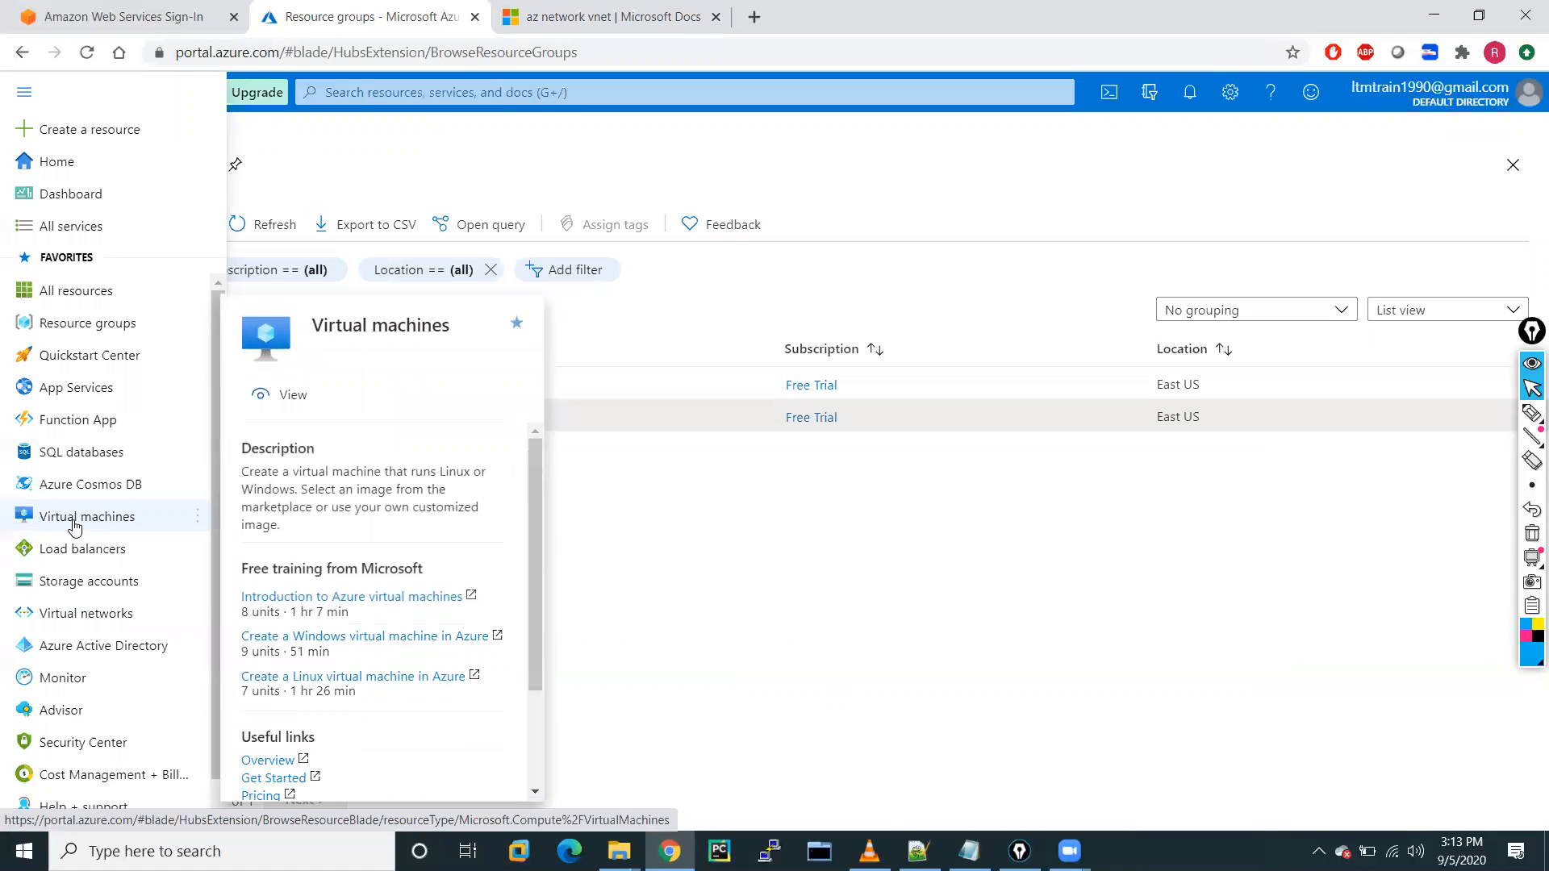
Search 'virt' to reach Virtual machines and start a new virtual machine via Add.
left_click(373, 95)
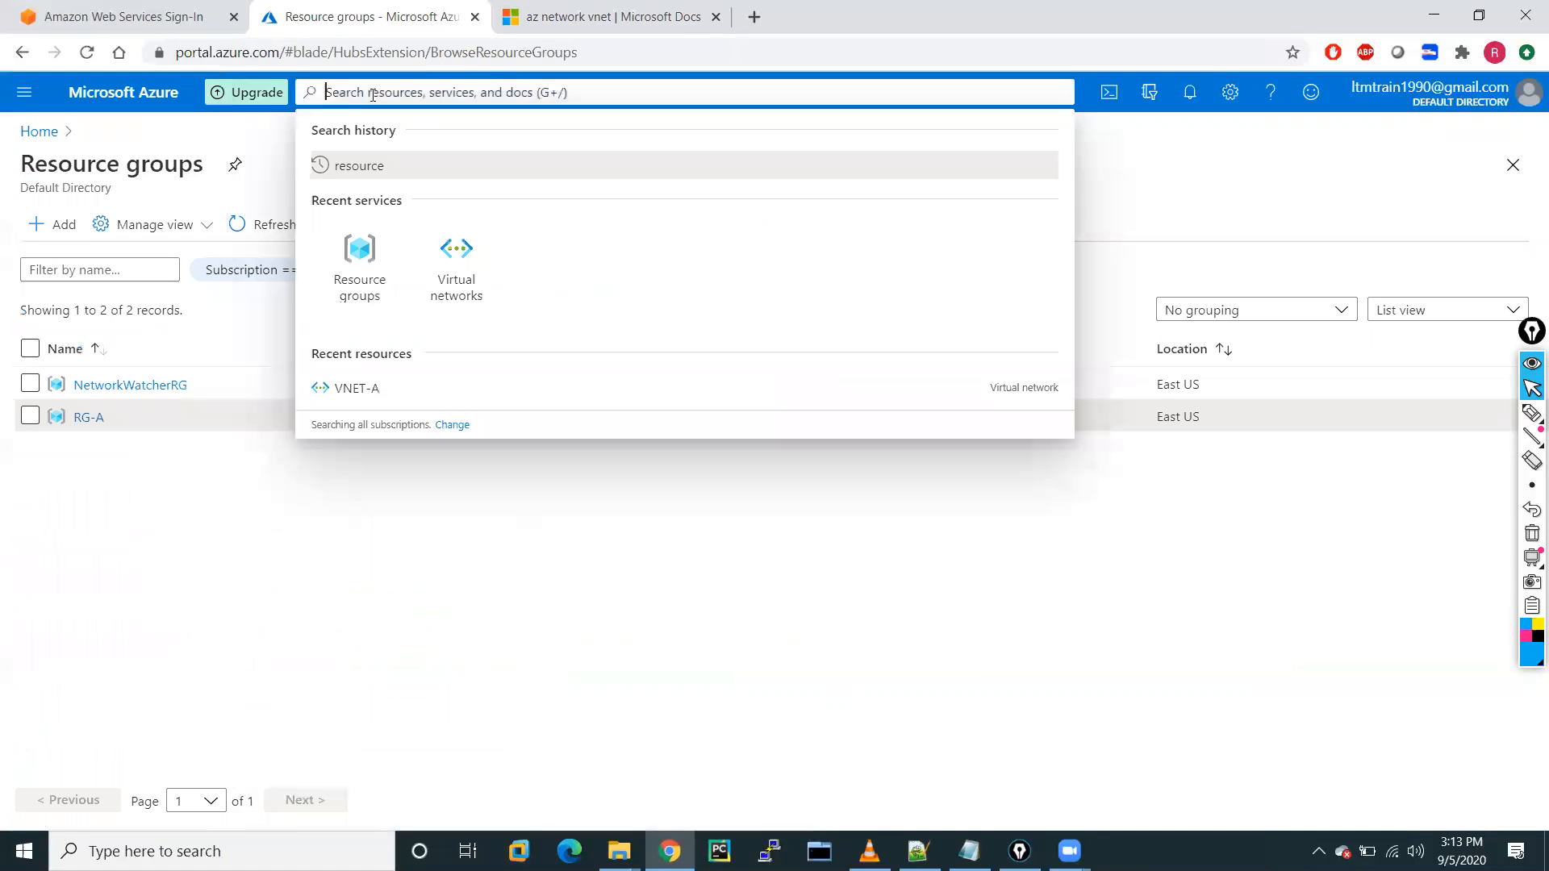
type("virt")
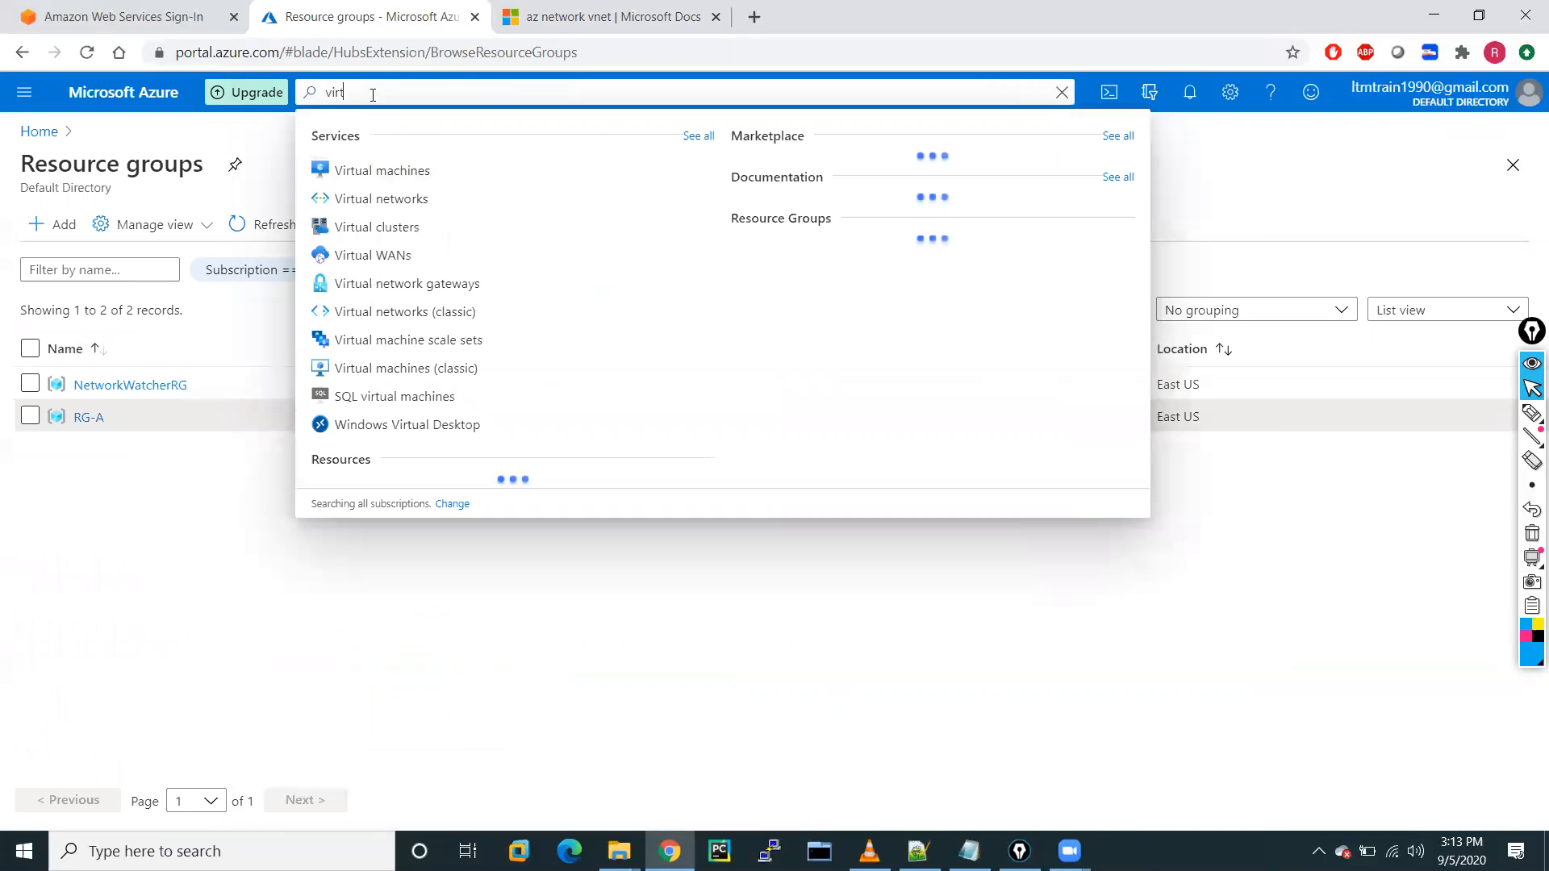
left_click(398, 174)
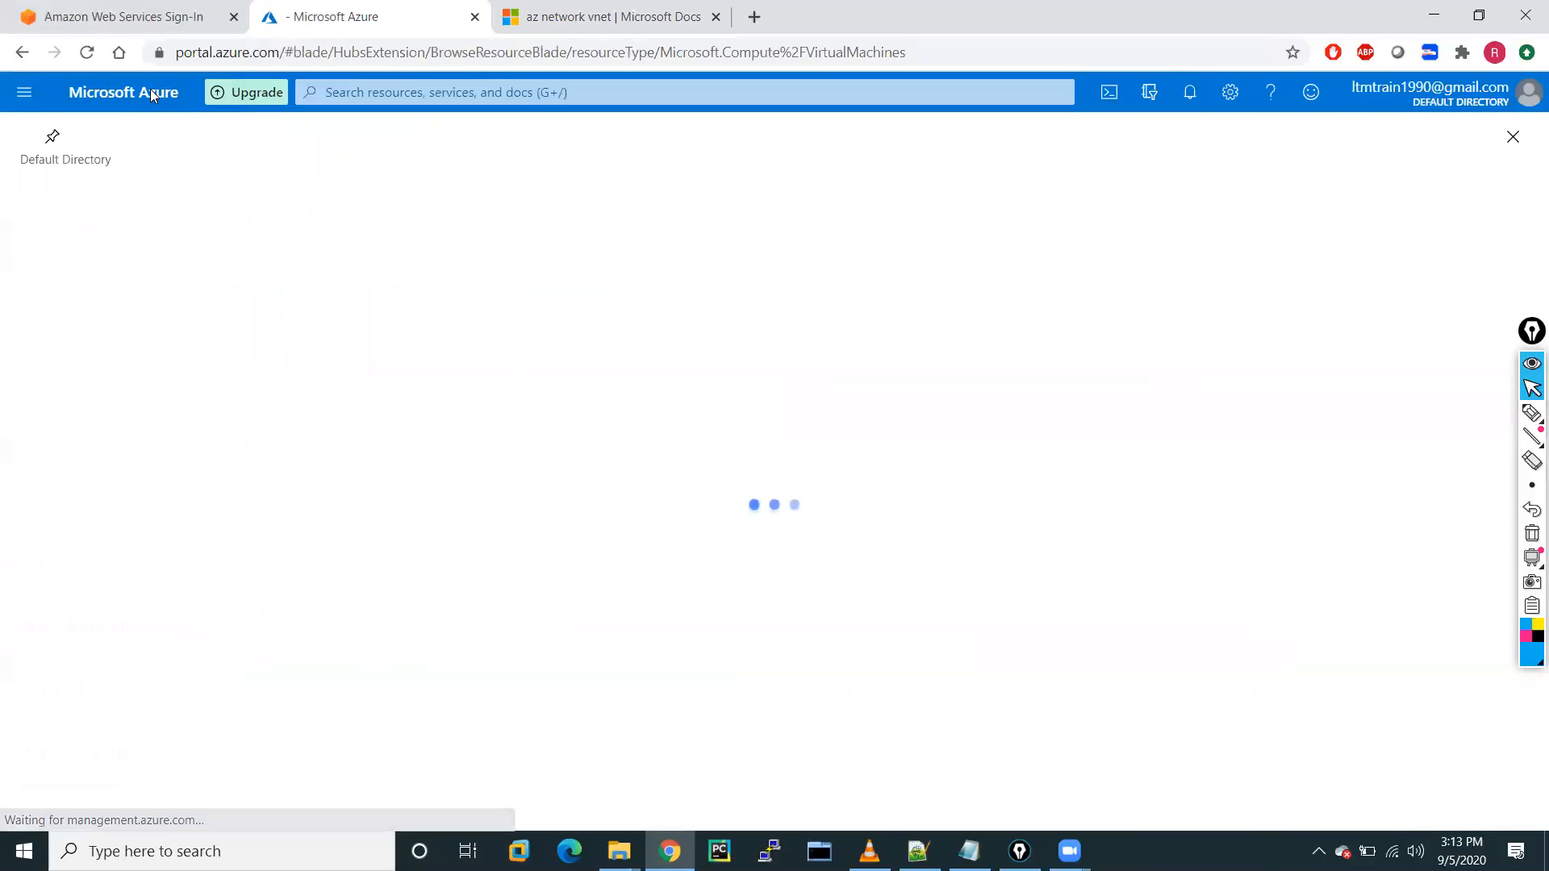
left_click(21, 97)
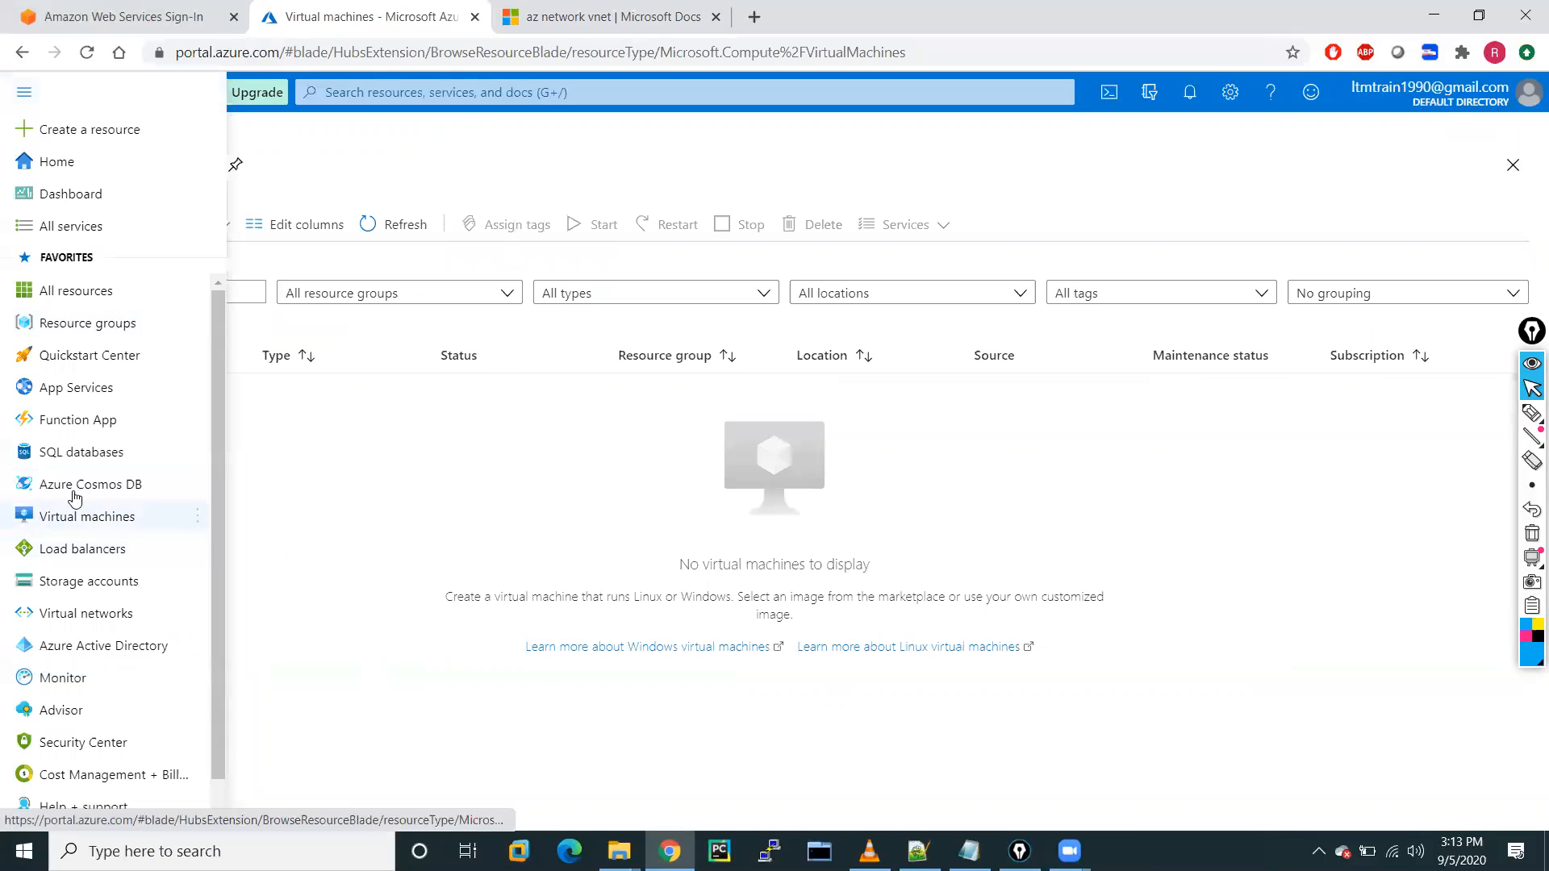
left_click(450, 498)
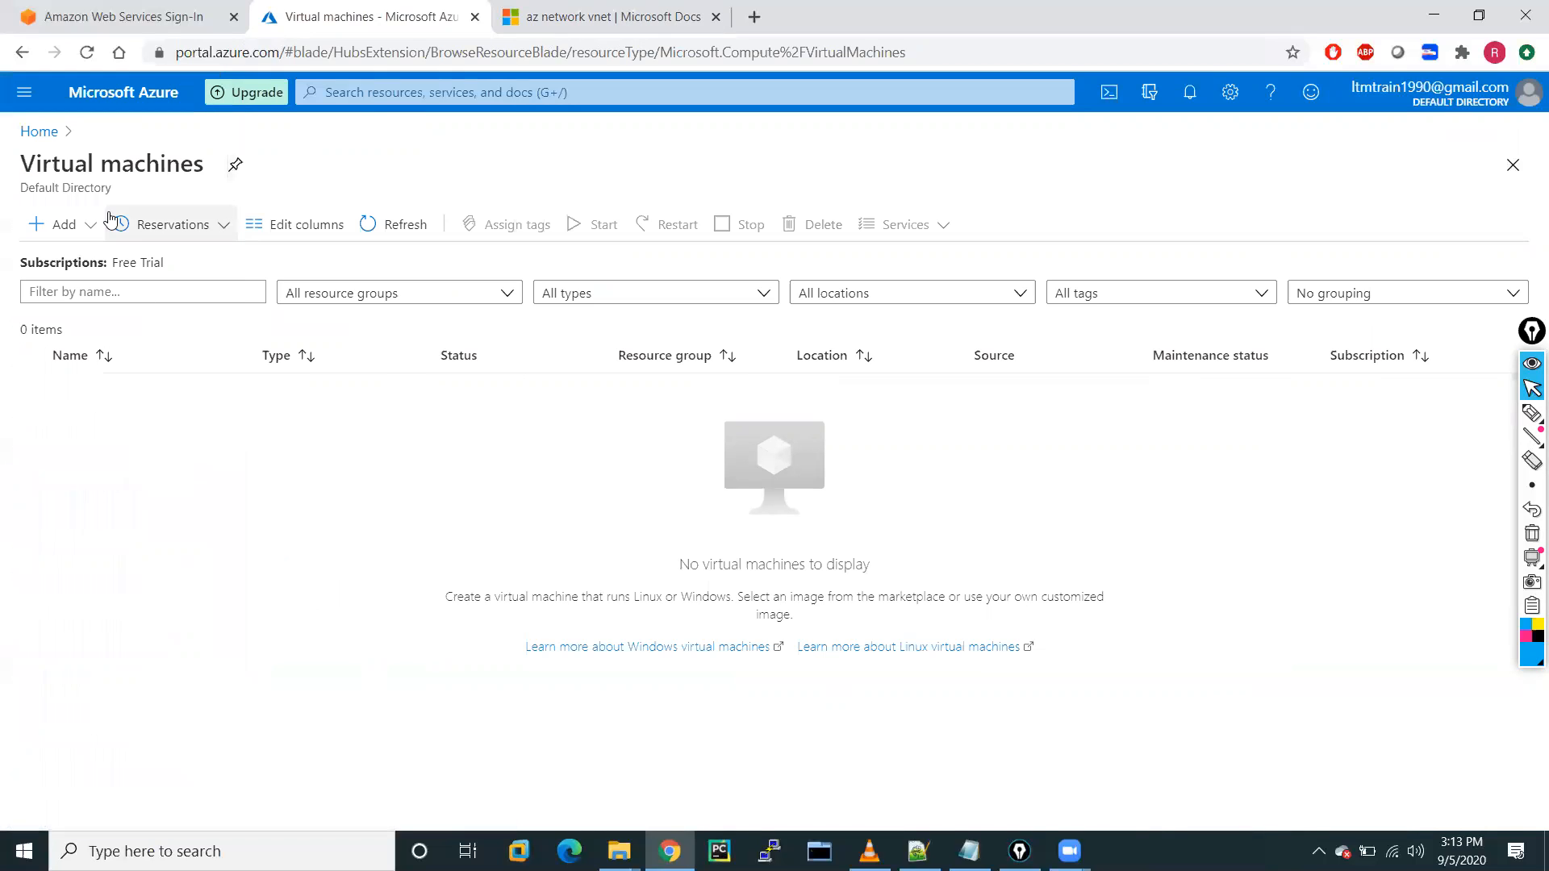
left_click(63, 225)
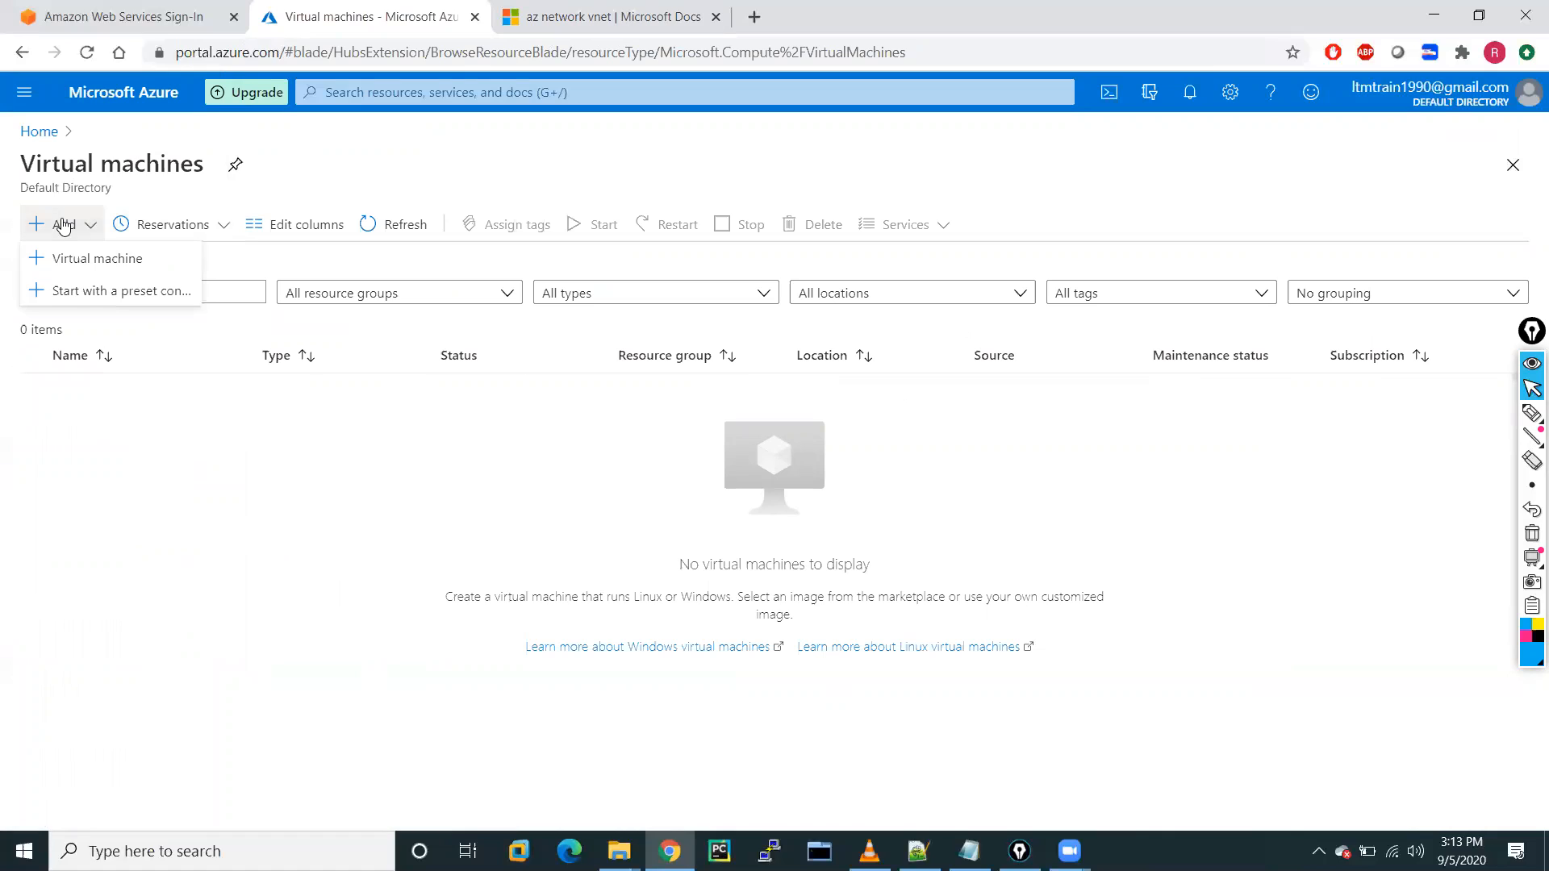
left_click(76, 262)
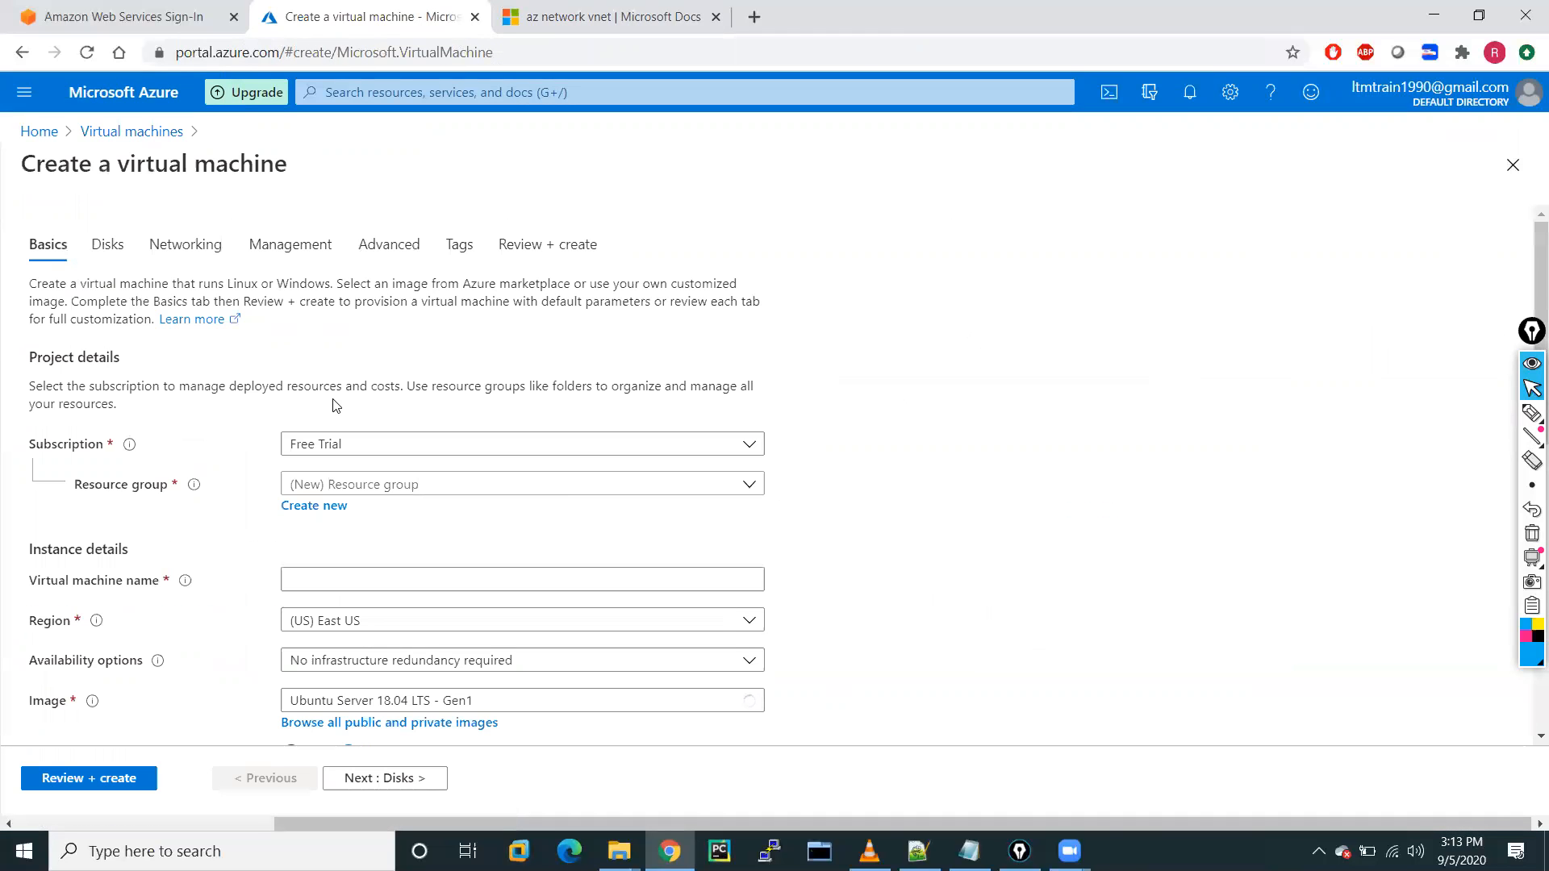
Select RG-A as the resource group and enter vm-A-01 as the virtual machine name.
left_click(413, 488)
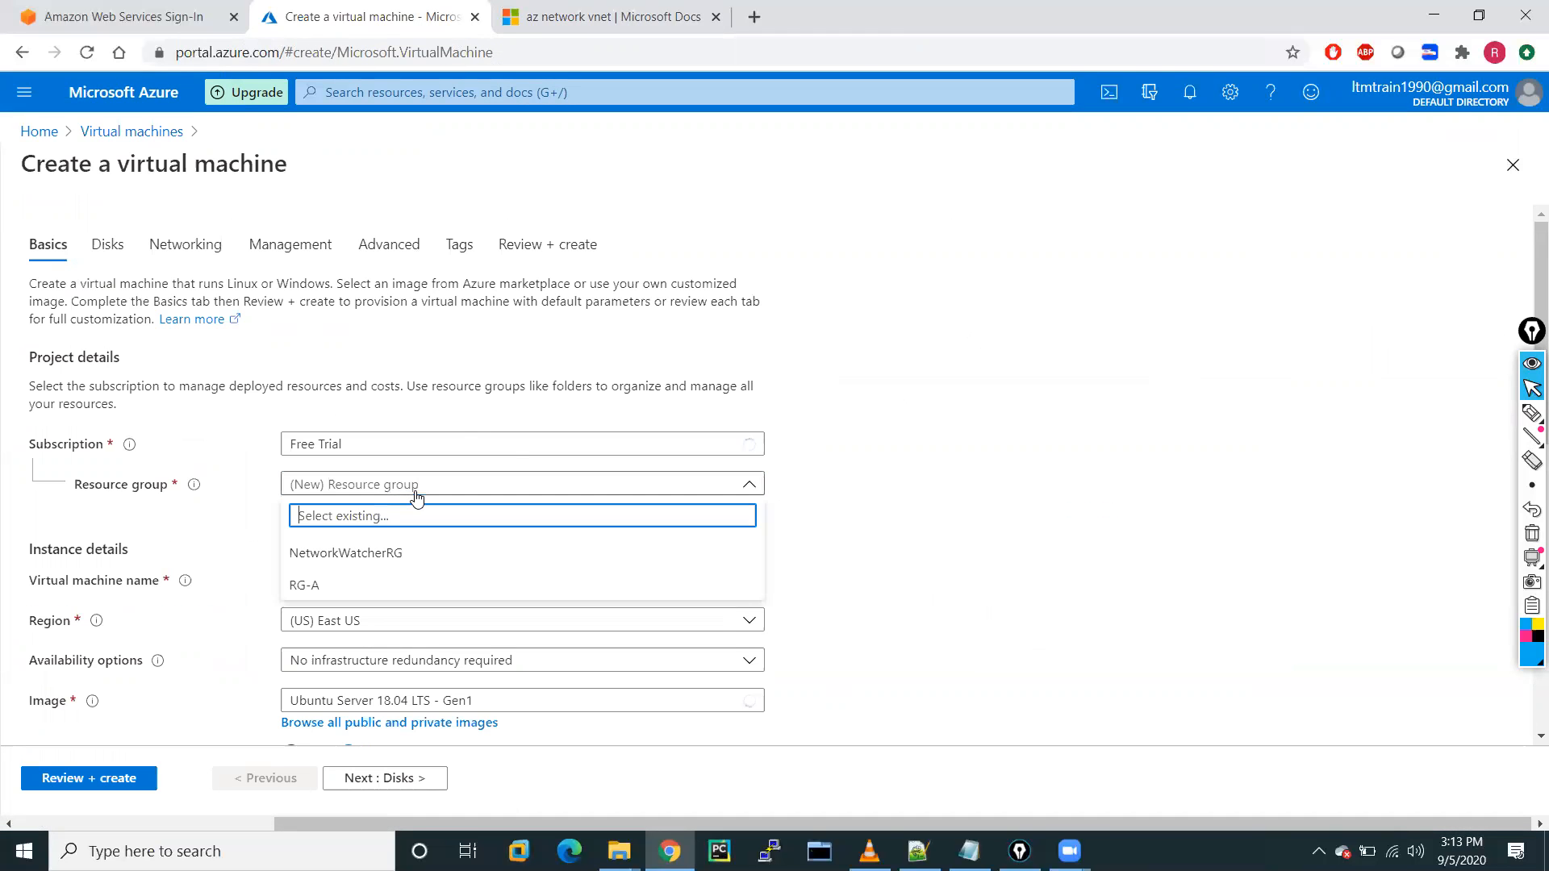
left_click(316, 586)
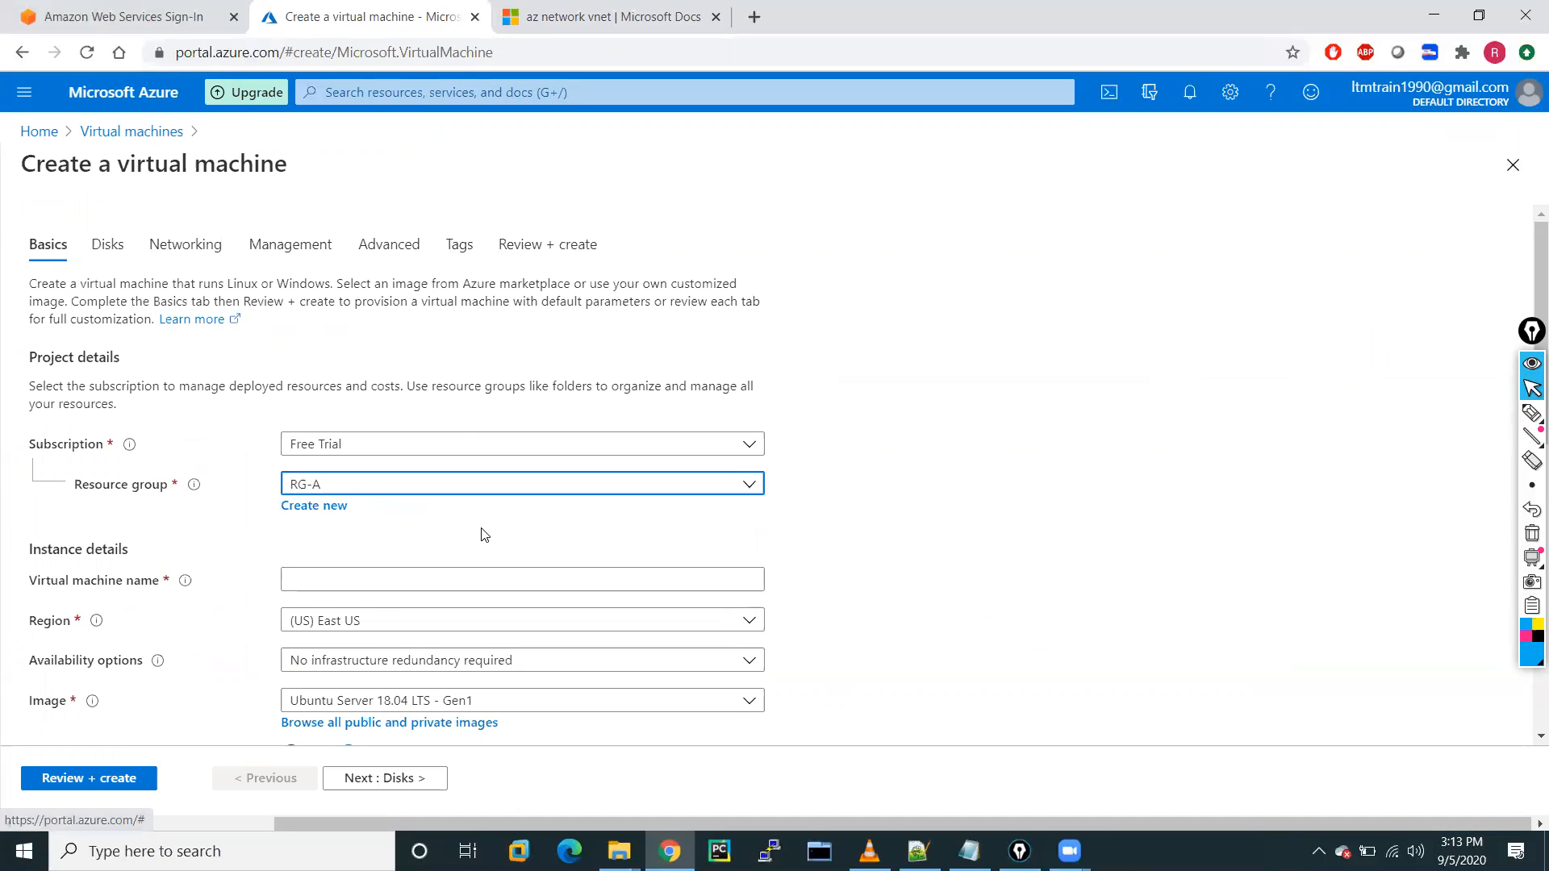
scroll(482, 533, "down", 2)
left_click(314, 429)
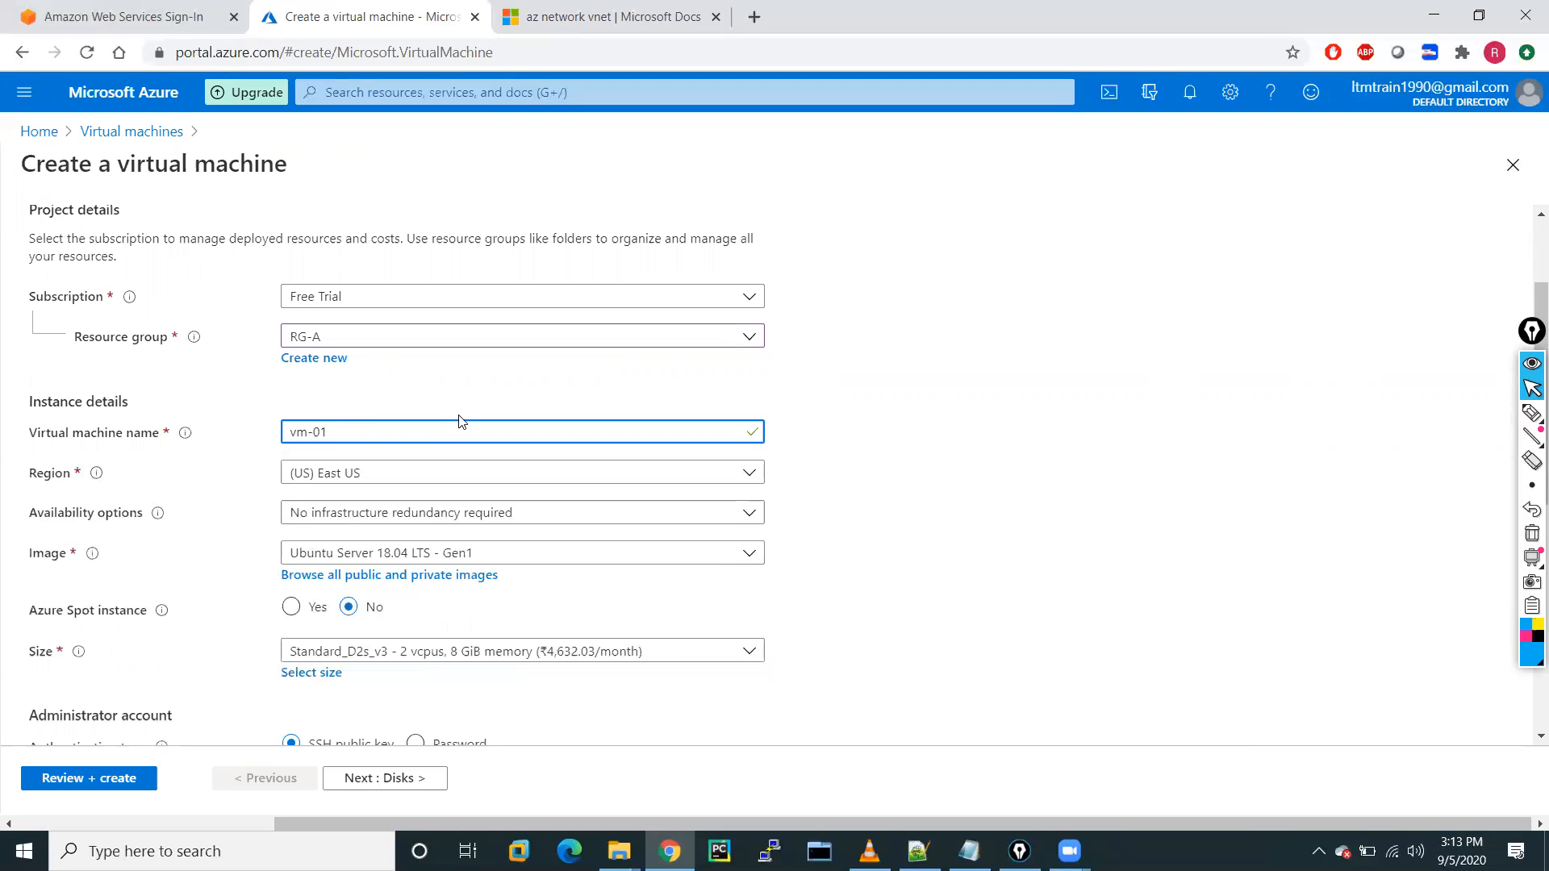
type("A=01")
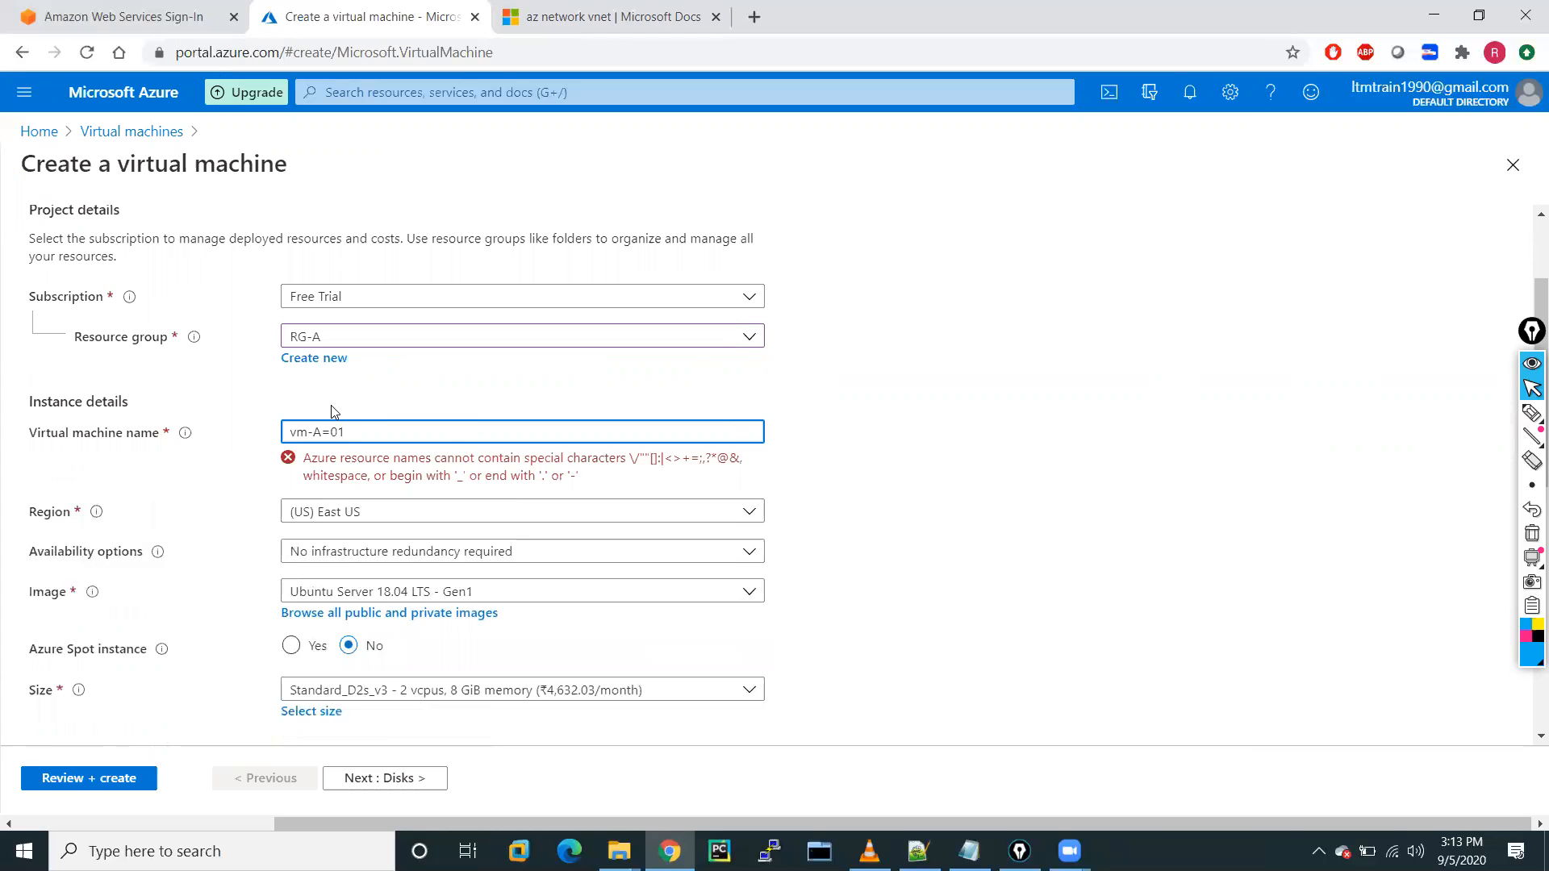
key("BackSpace")
type("-")
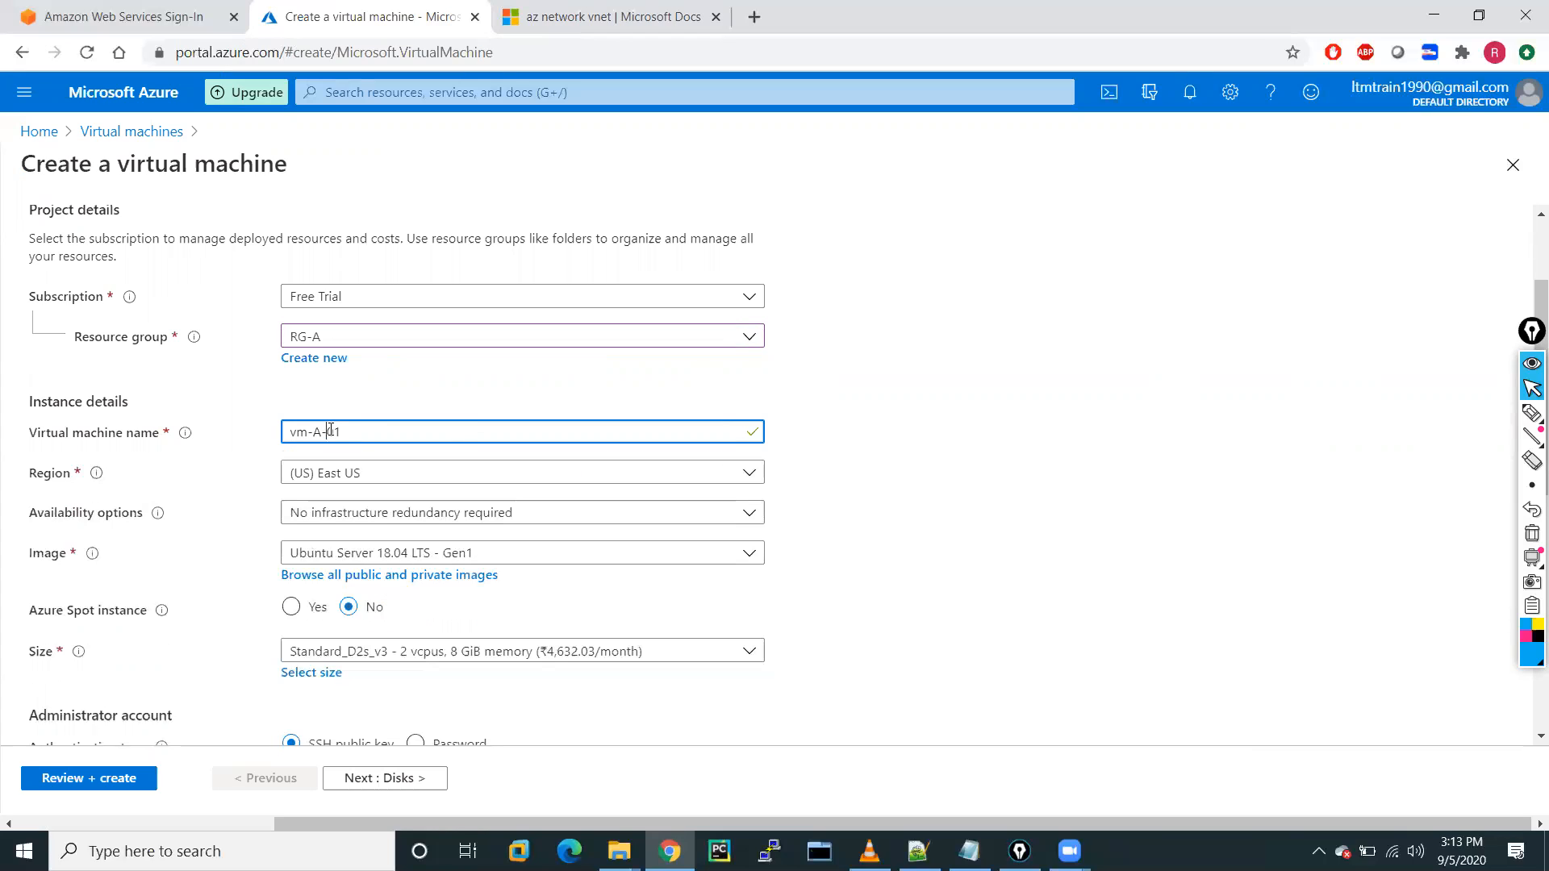
left_click(930, 438)
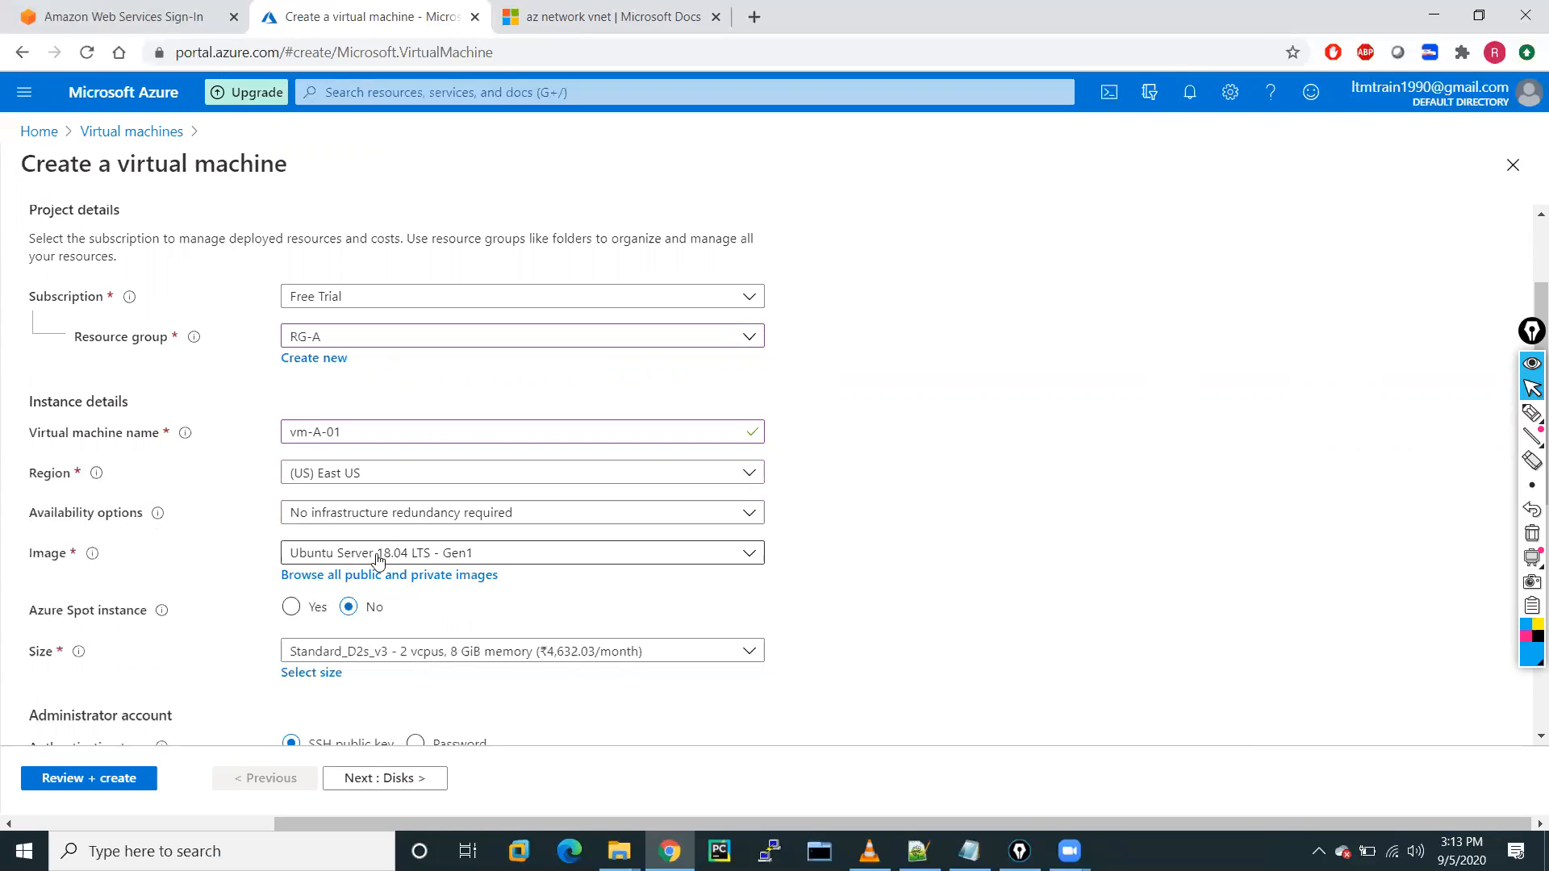
left_click(487, 555)
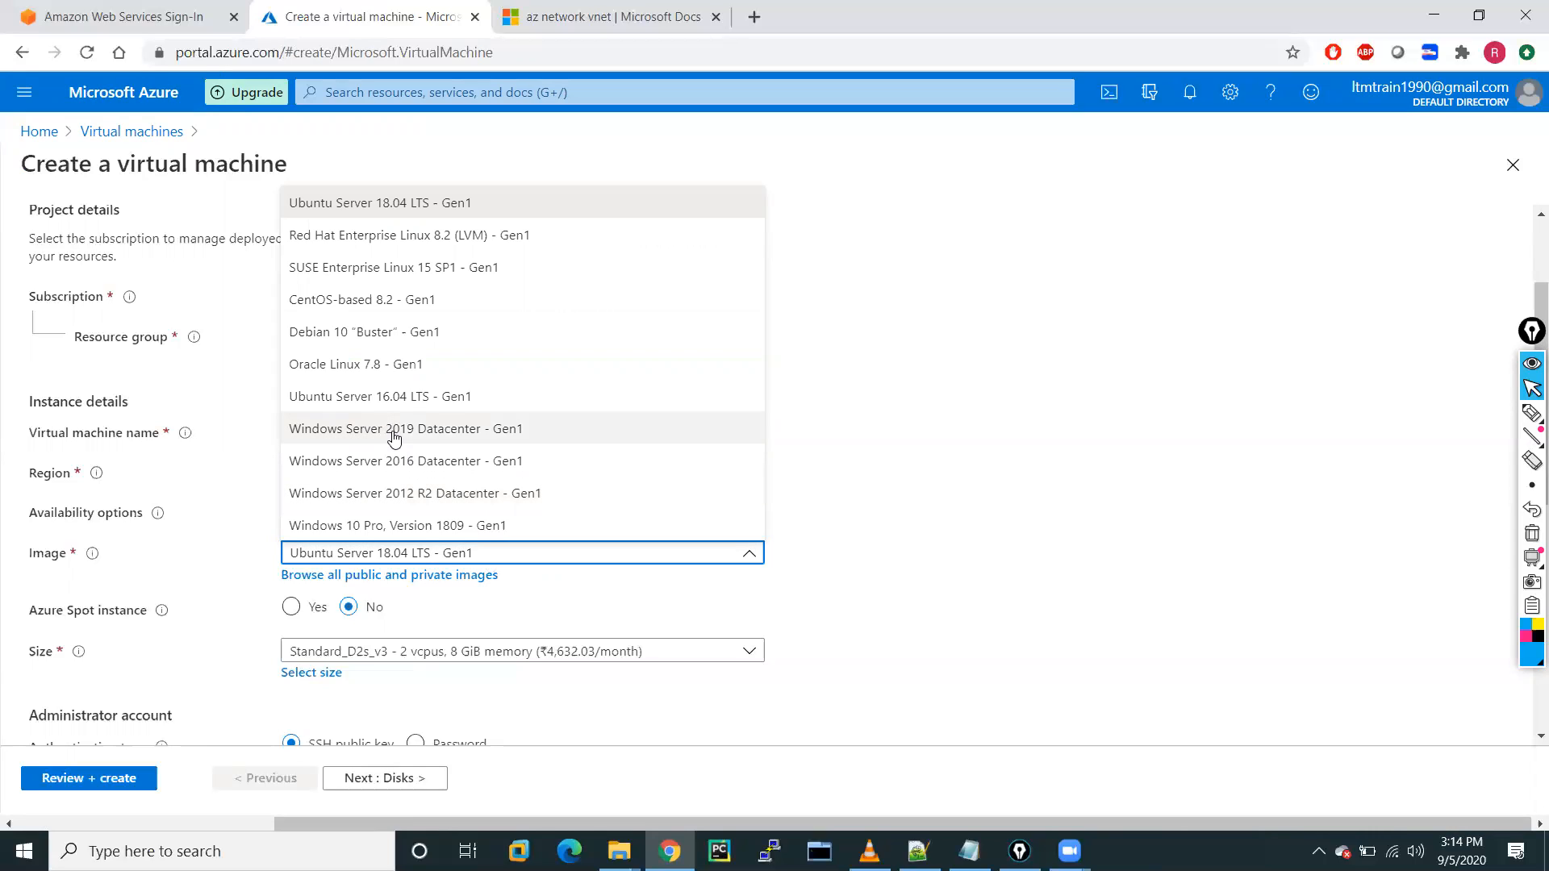
Choose the Windows Server 2012 R2 Datacenter image and the Standard_B2s size (₹2,393.21/month).
left_click(424, 497)
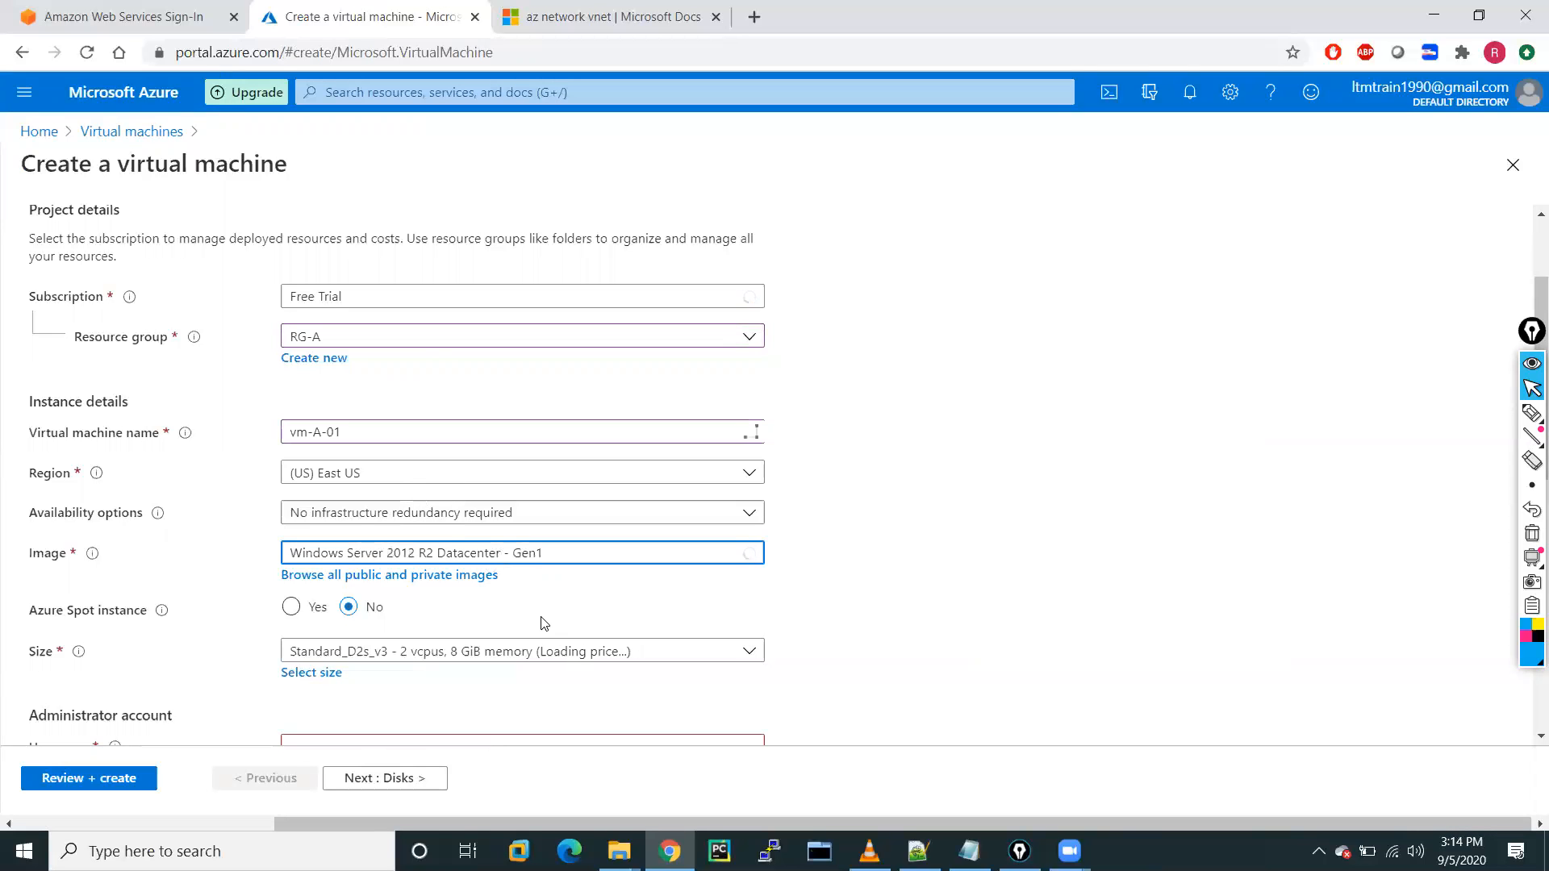
scroll(543, 626, "down", 1)
scroll(543, 623, "down", 3)
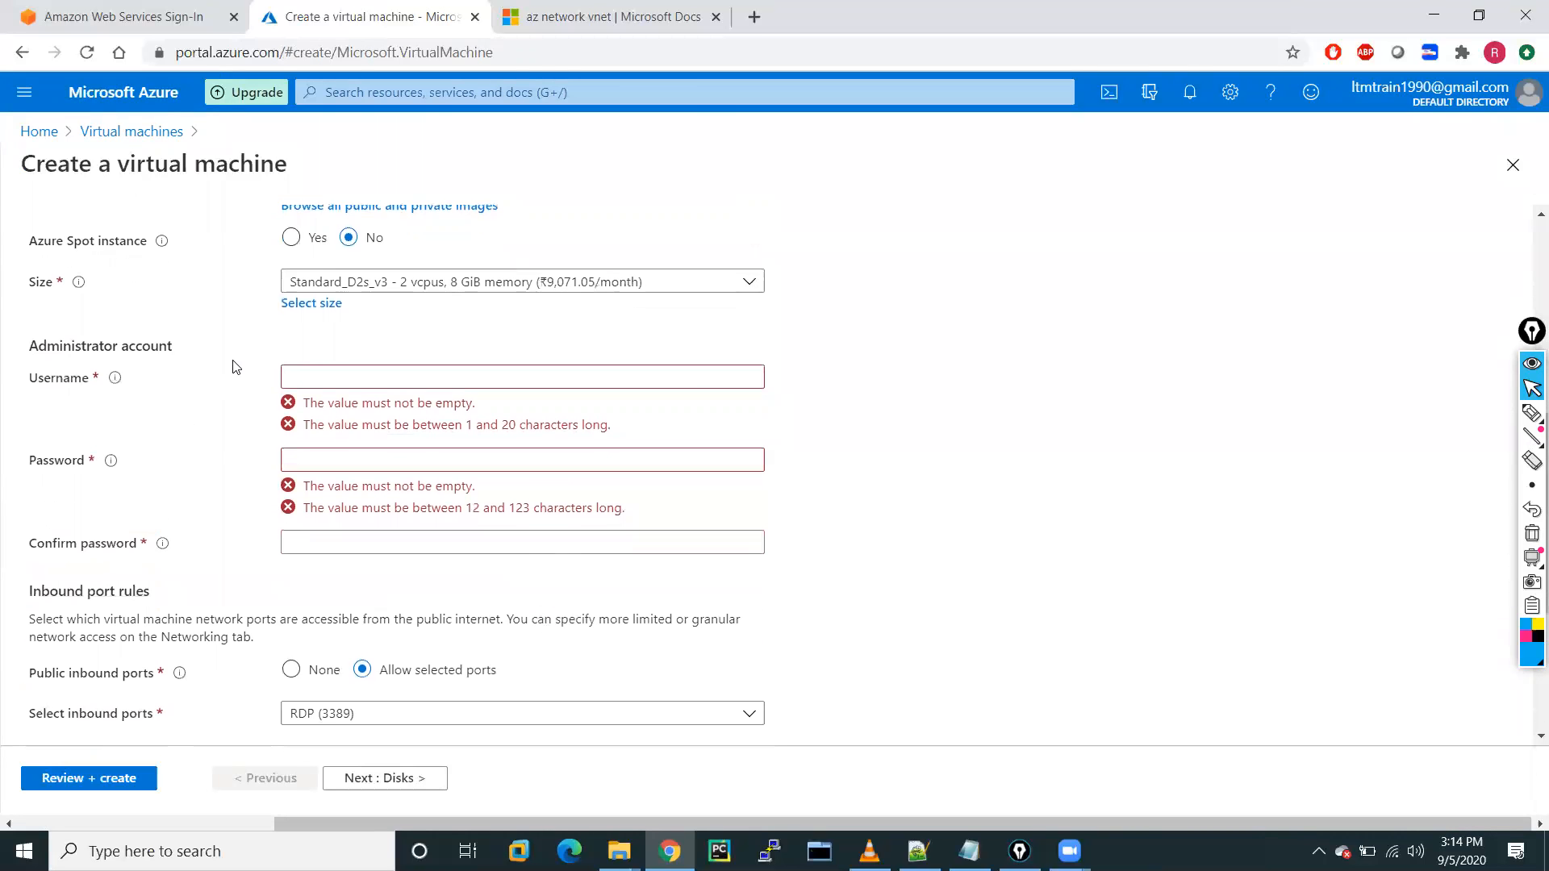
left_click(313, 304)
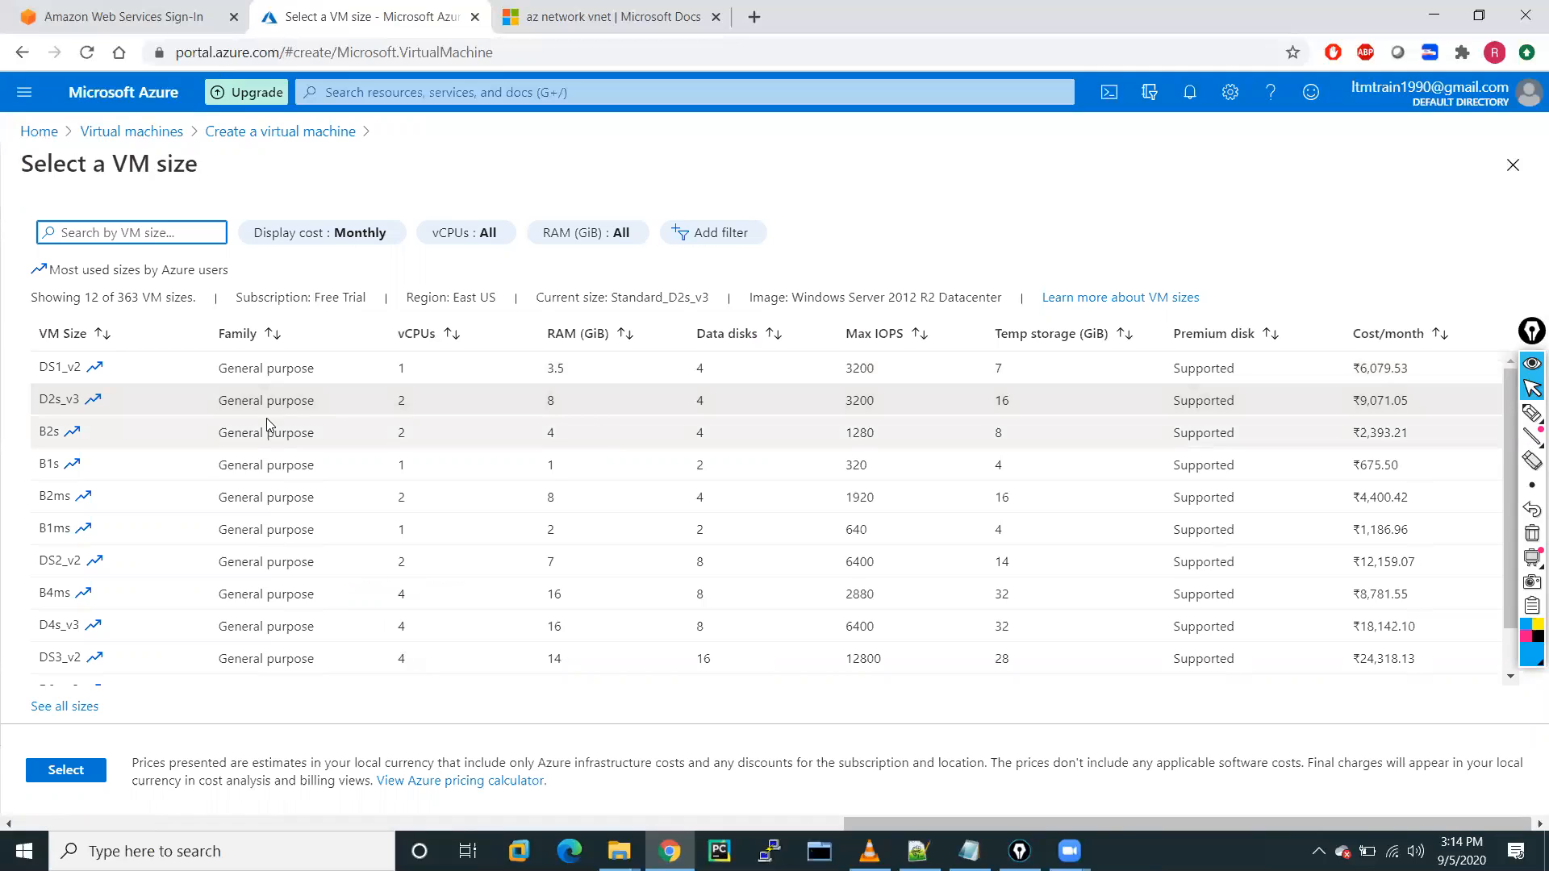
left_click(48, 431)
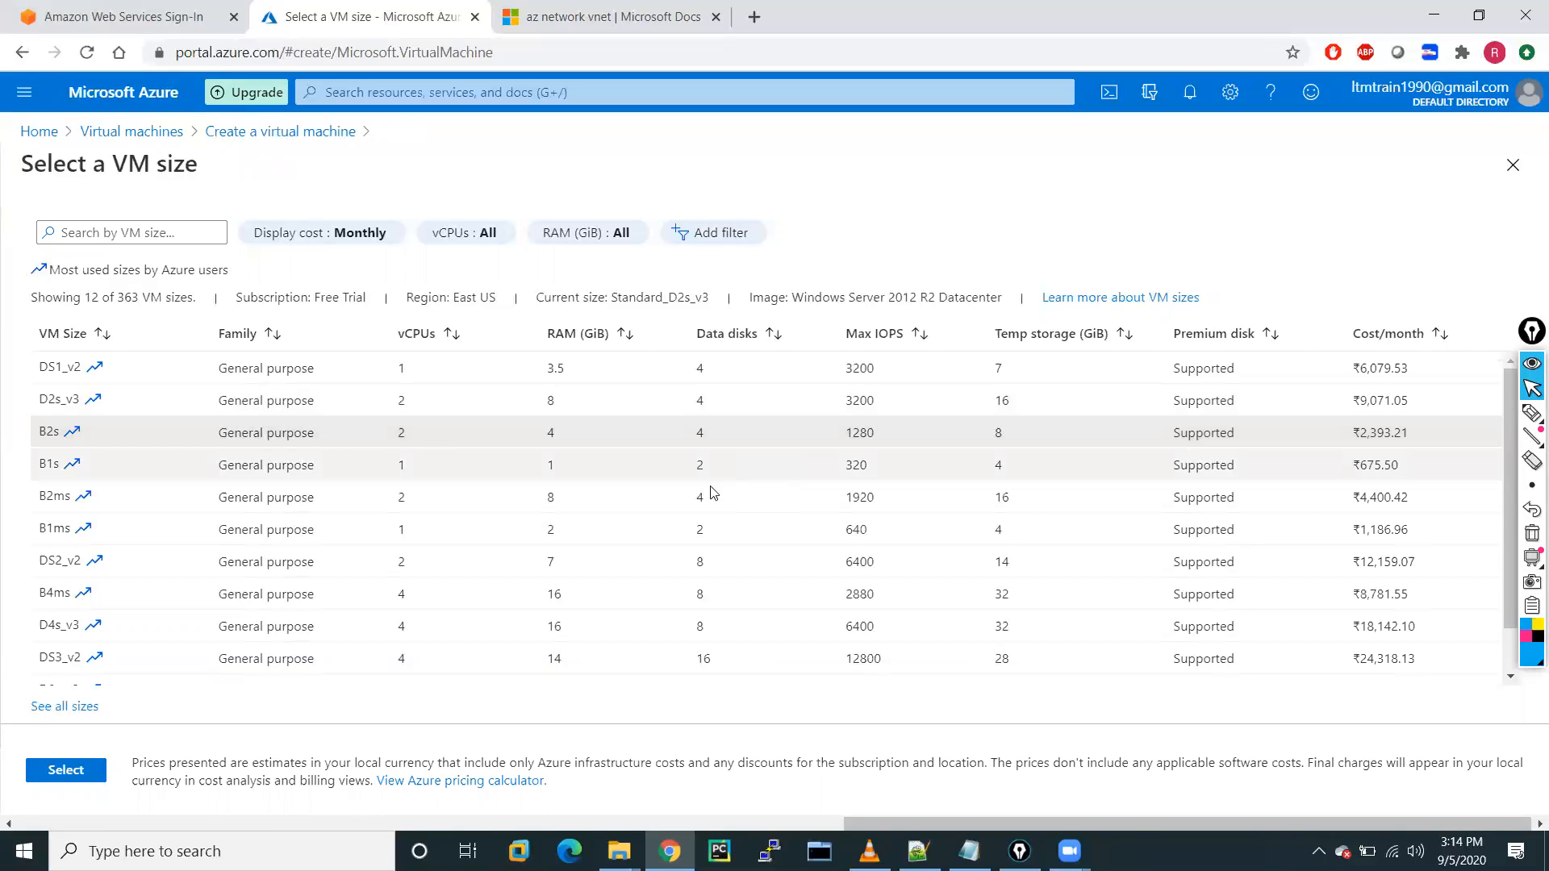
left_click(71, 770)
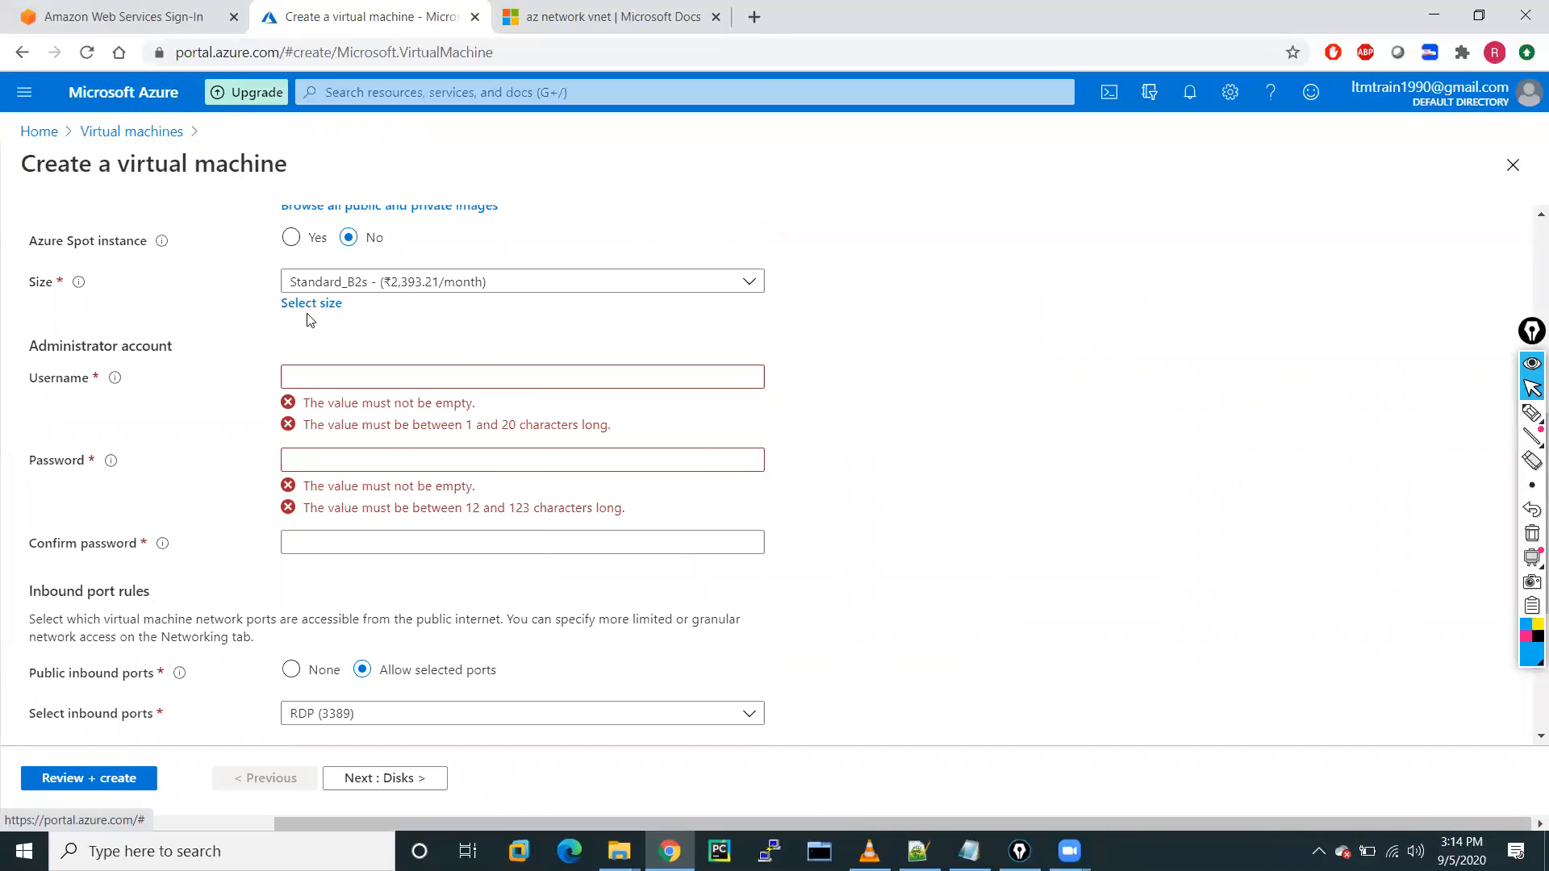
Enter 'administrator' as the admin username and fill in a matching password and confirmation.
left_click(315, 377)
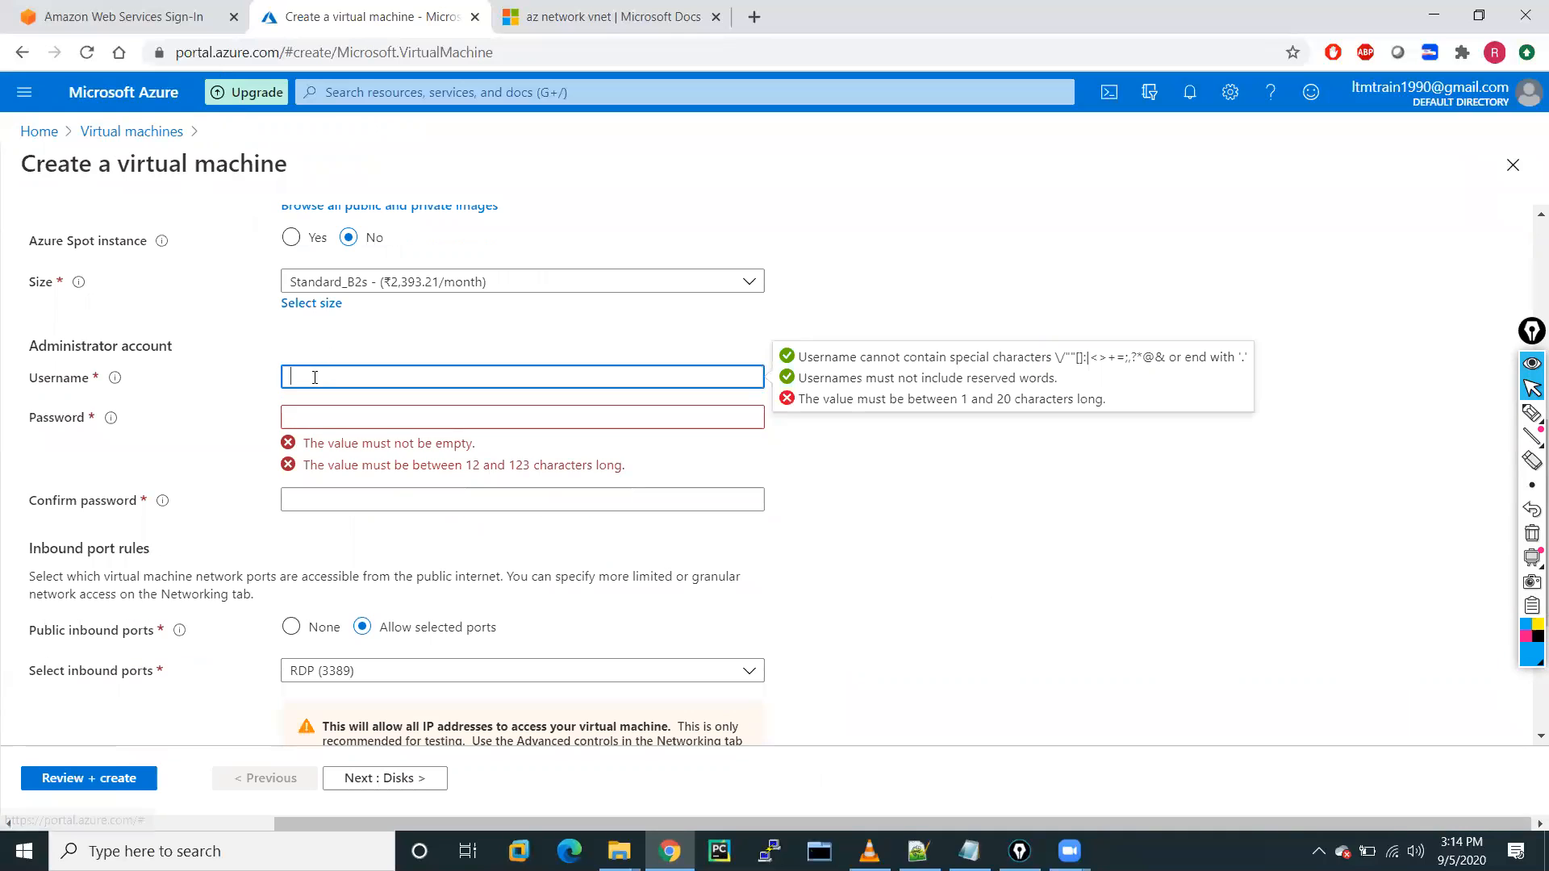
type("adminis")
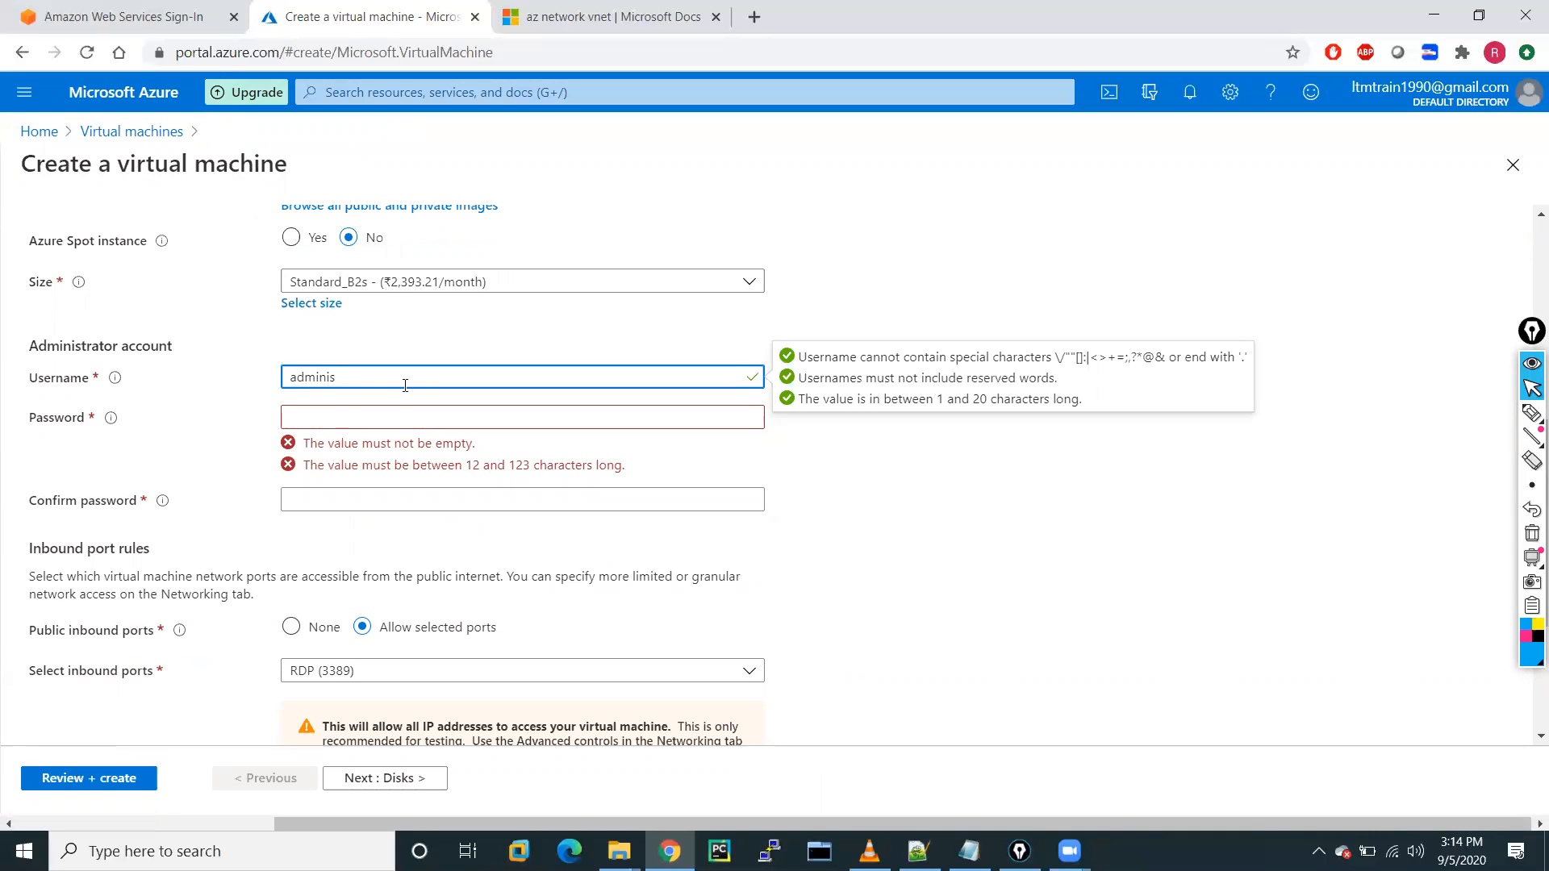
type("trator")
left_click(319, 424)
type("Pass")
type("•••••••")
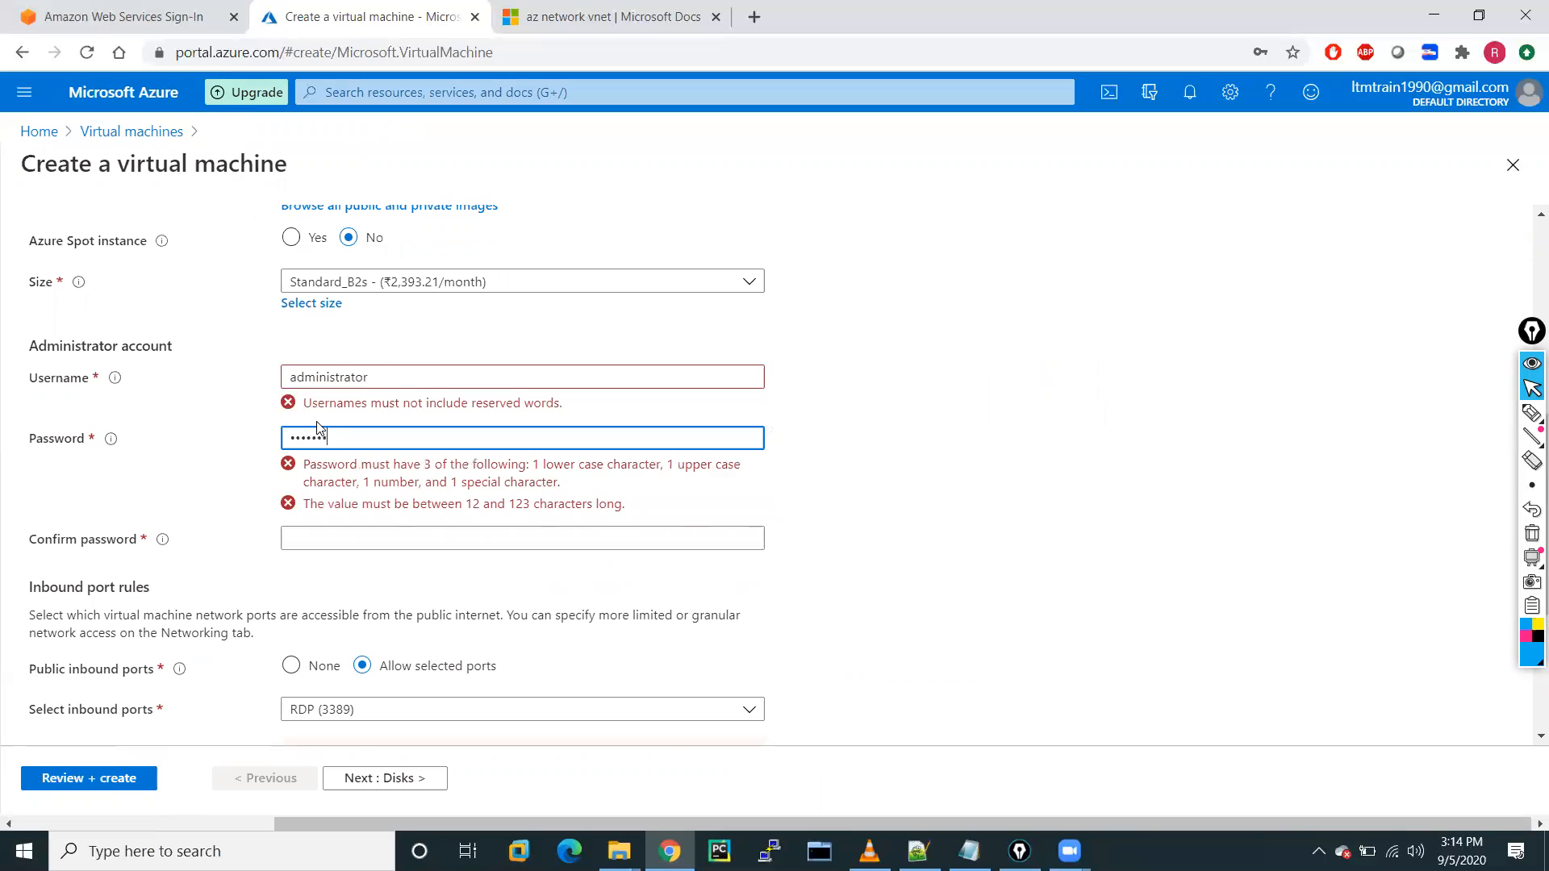
type("•")
left_click(316, 481)
type("Pas•••••")
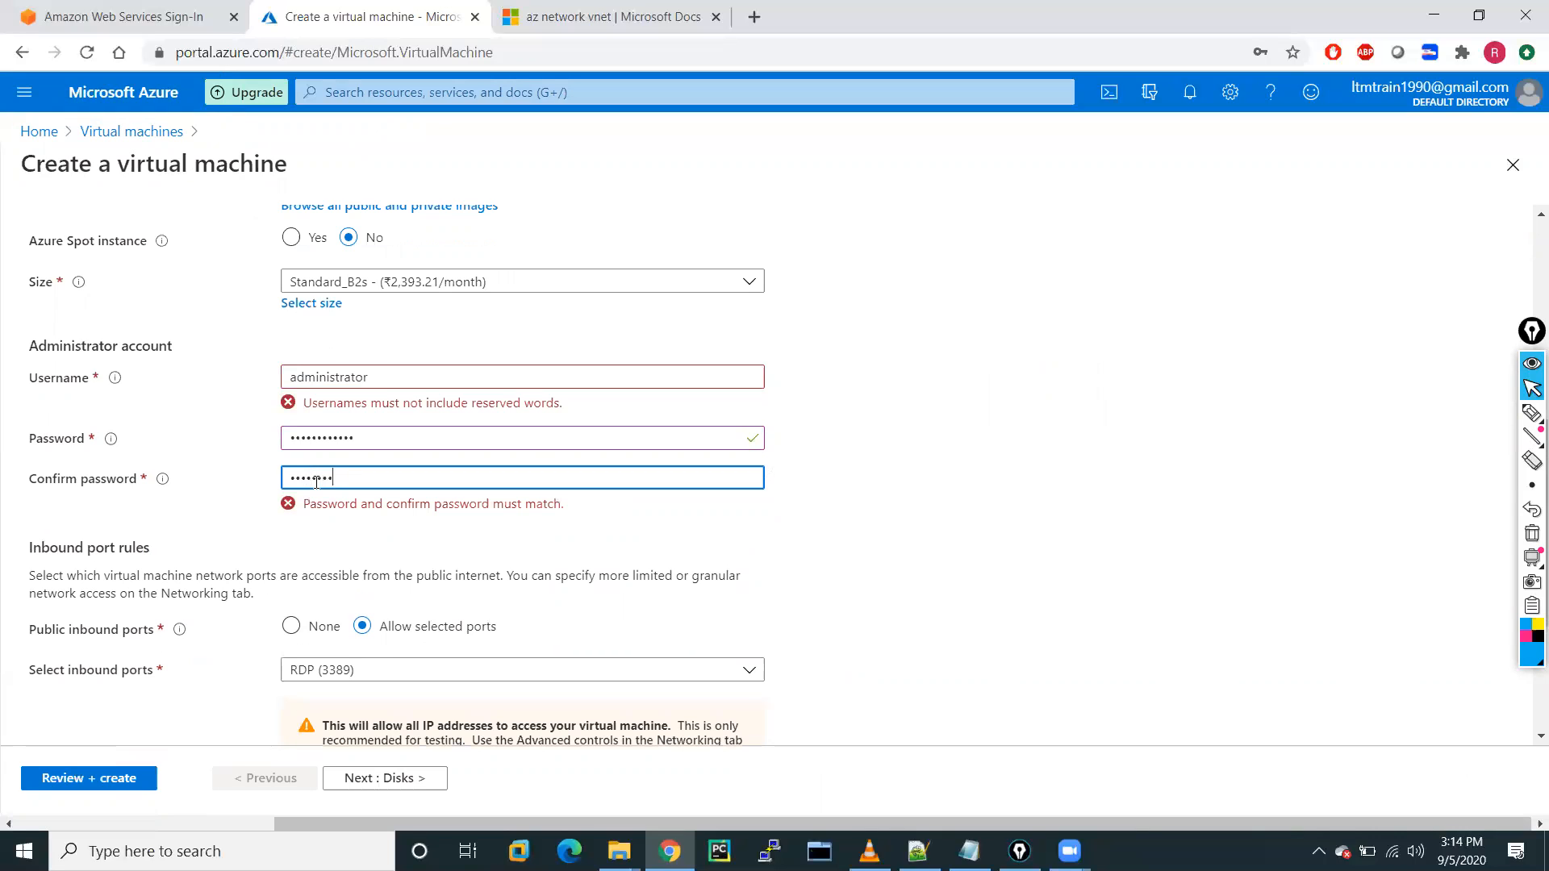
type("••")
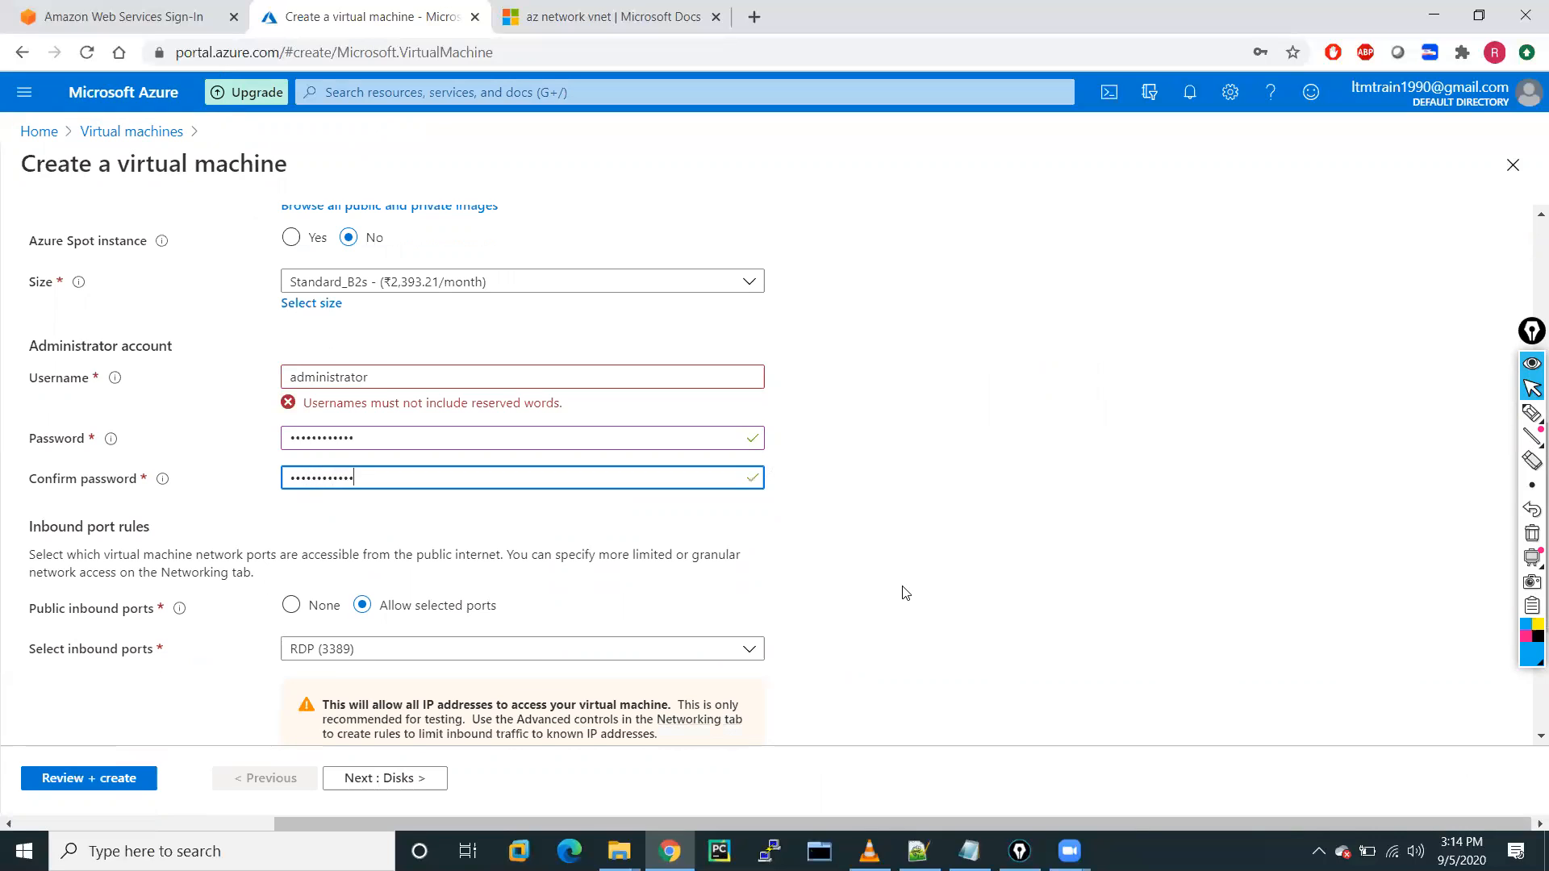
left_click(905, 593)
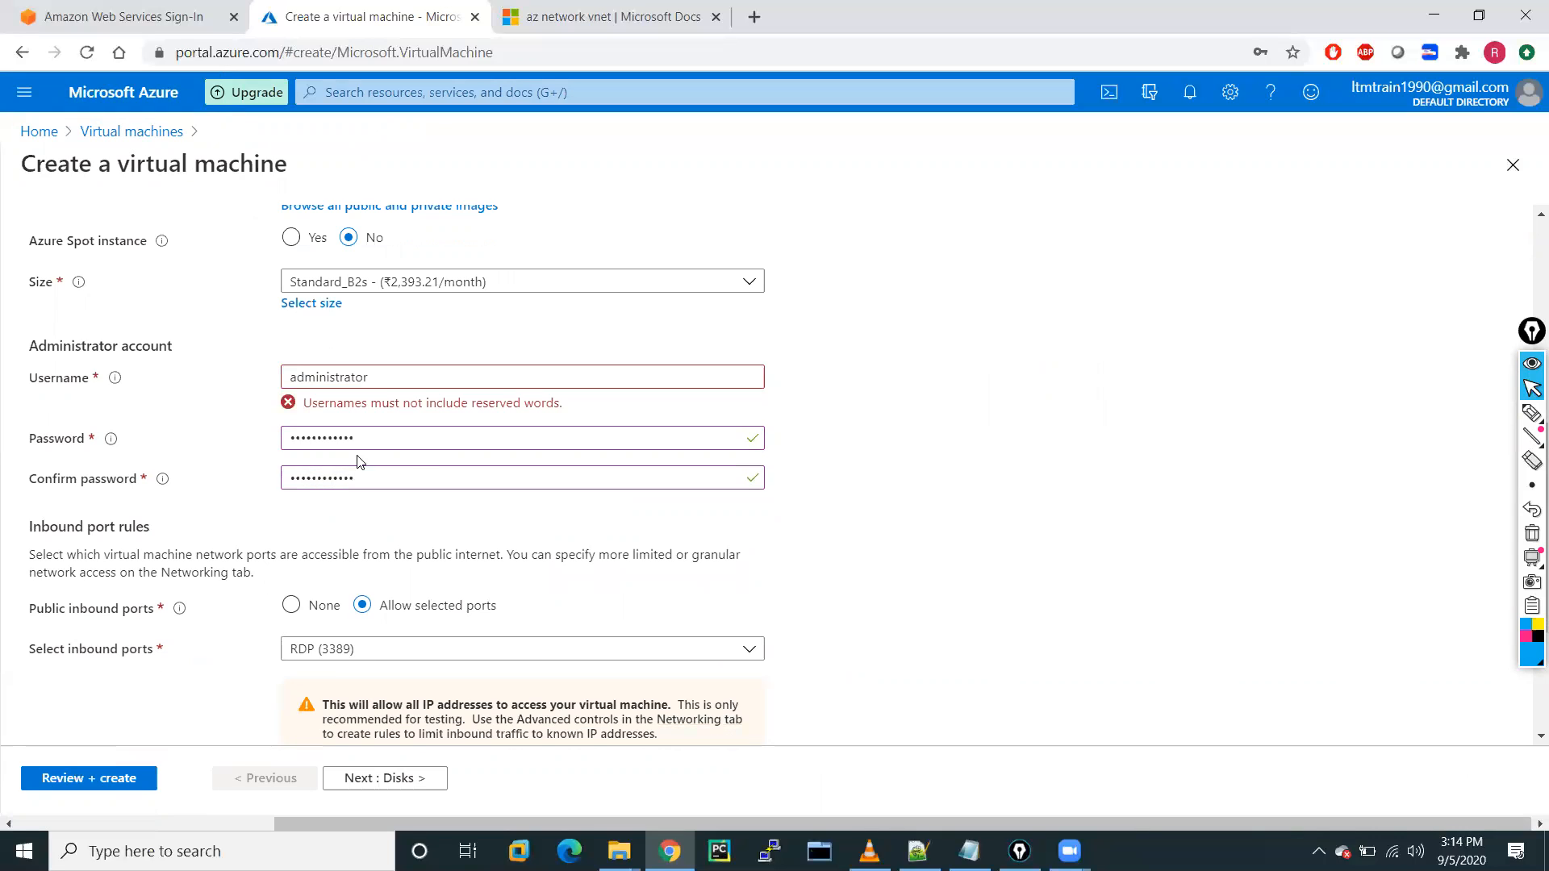
Replace the reserved administrator username with a personal, non-reserved username that passes validation.
left_click(298, 378)
key("BackSpace")
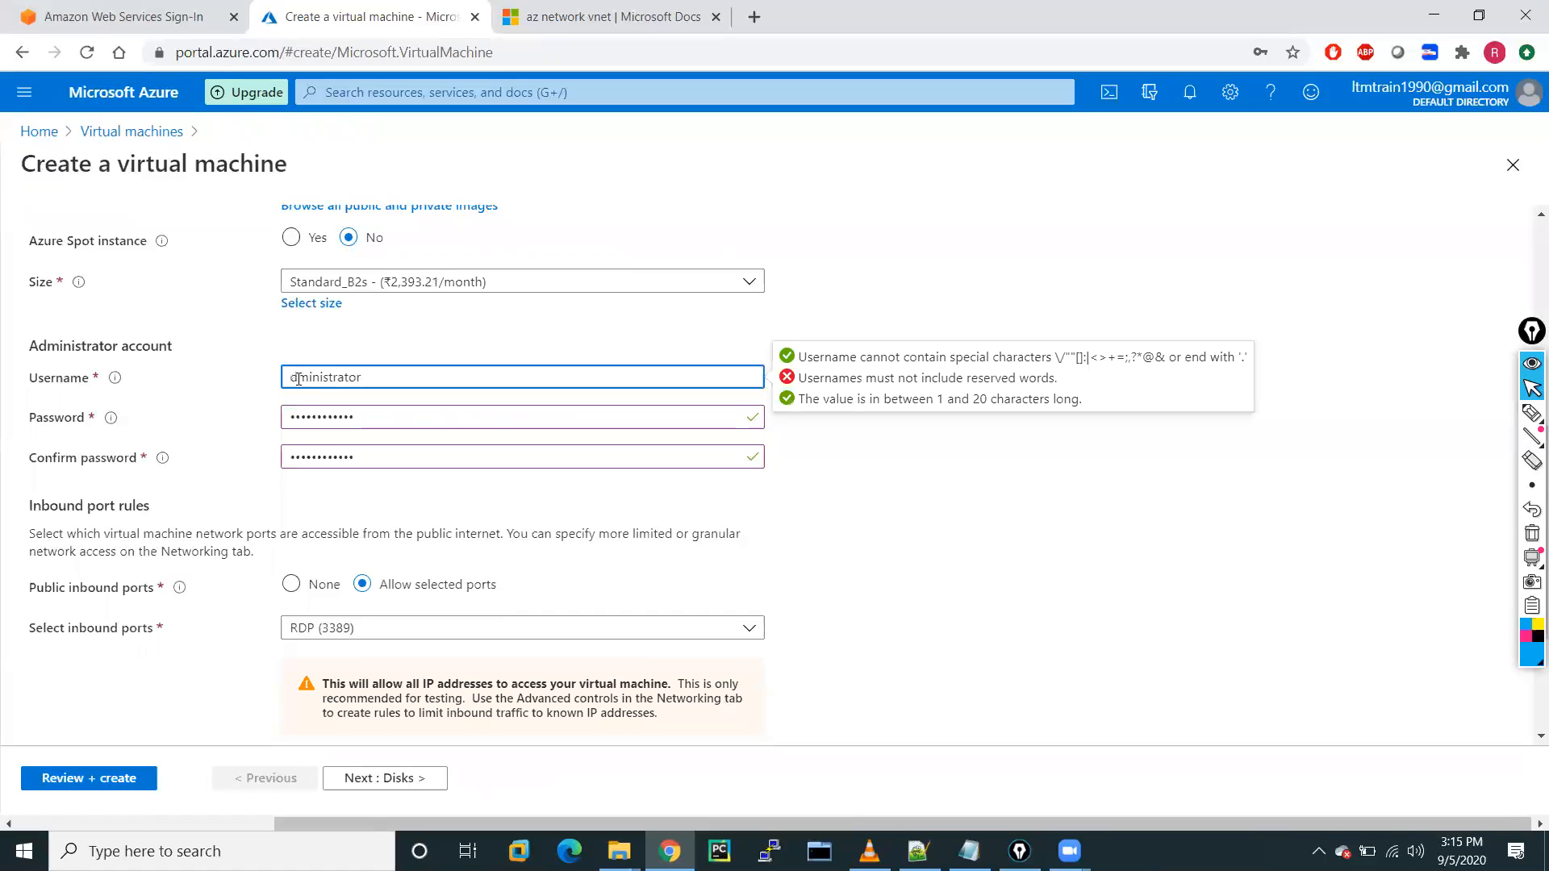
type("A")
left_click(943, 529)
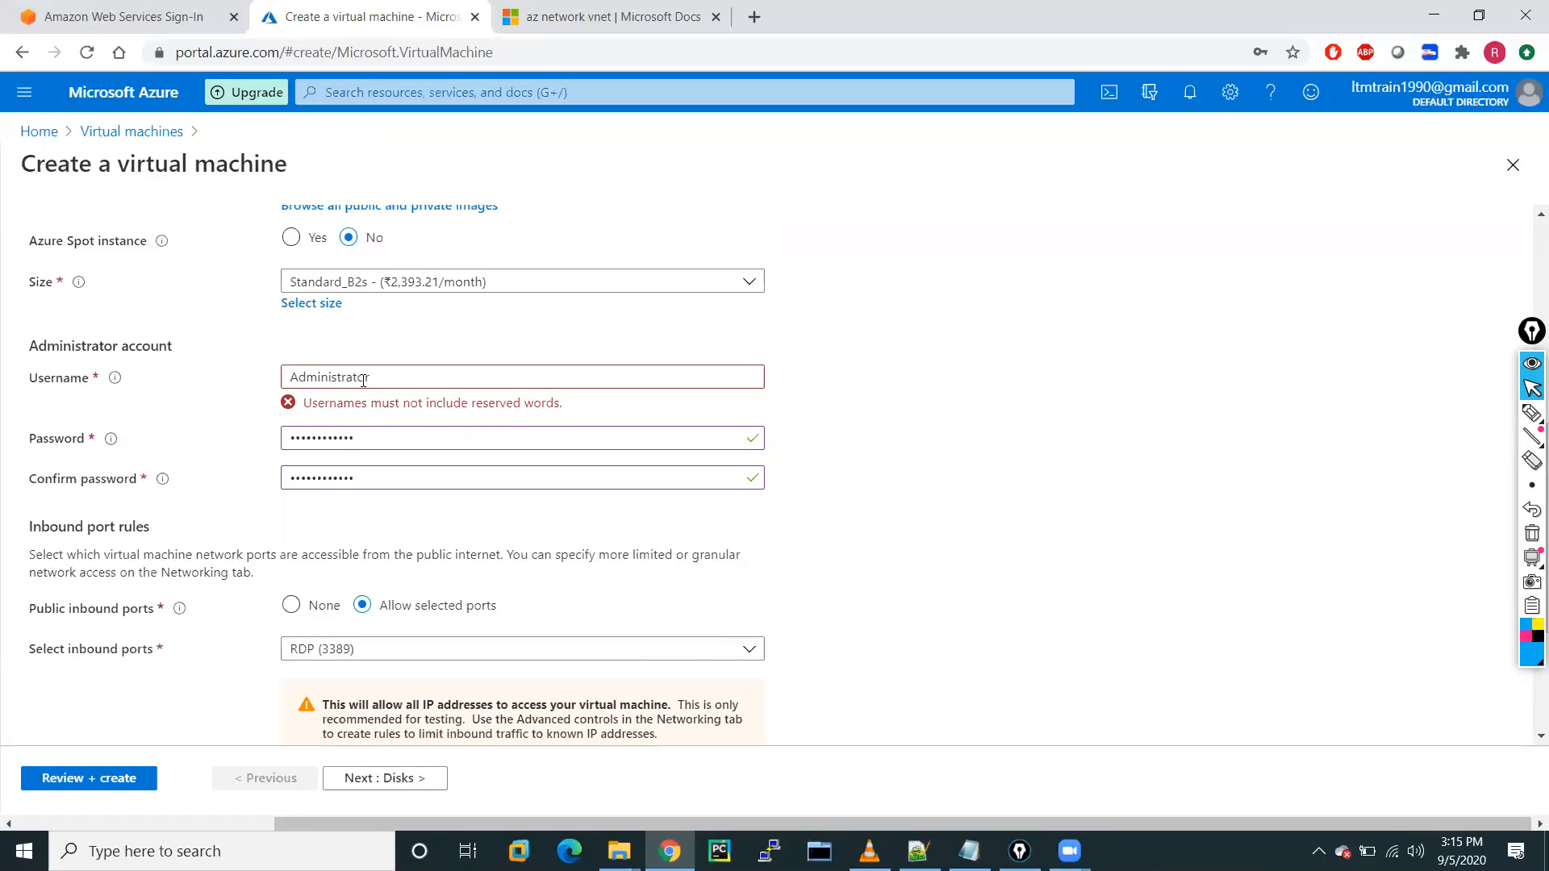
left_click_drag(380, 380, 228, 377)
type("hemendra")
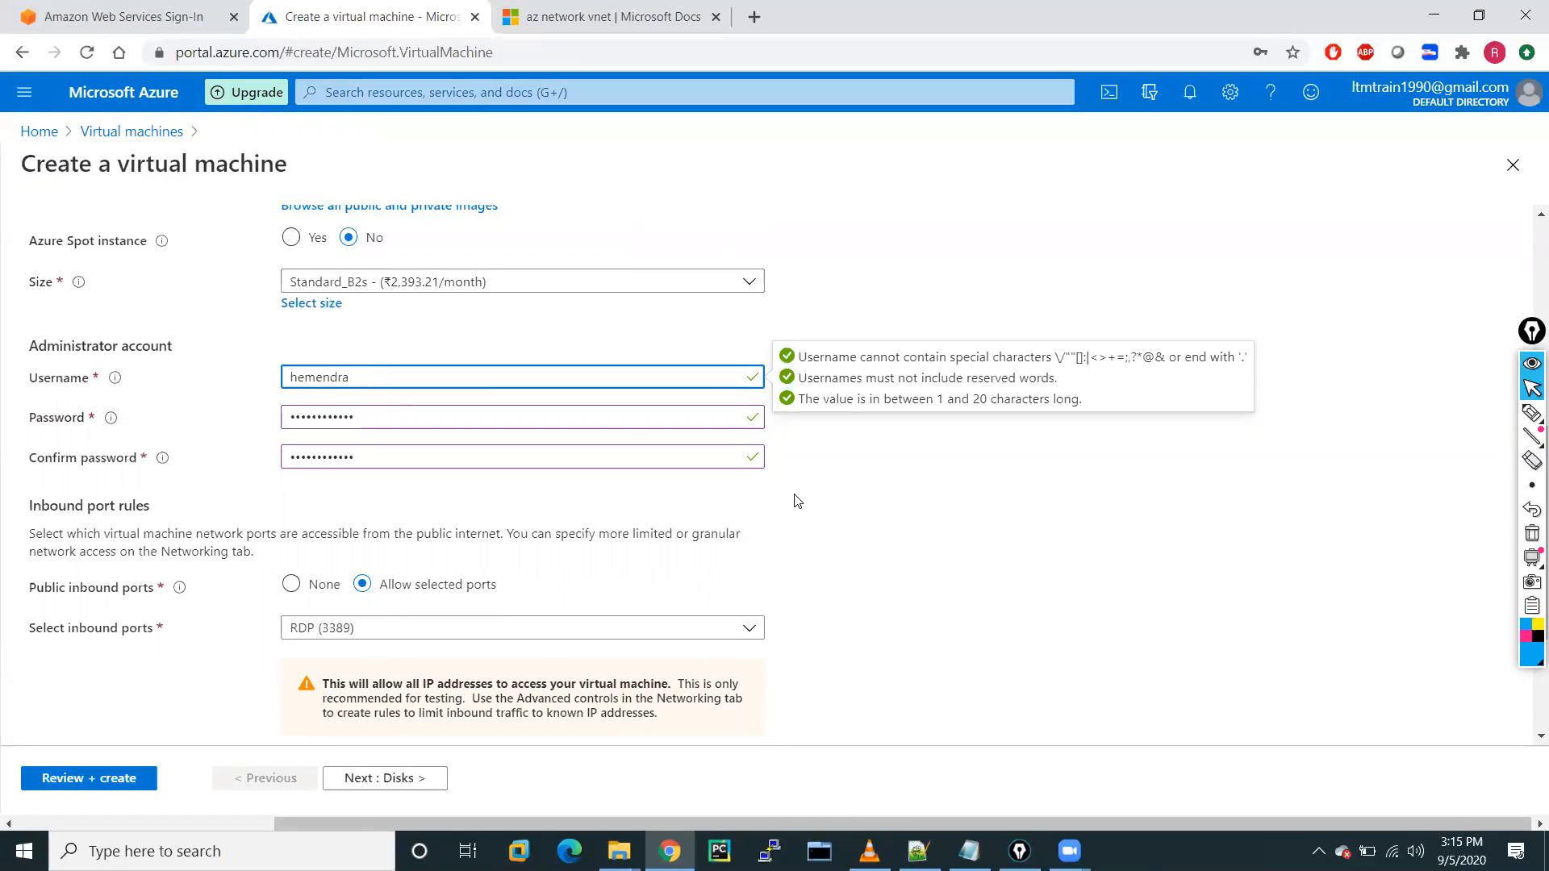
left_click(903, 530)
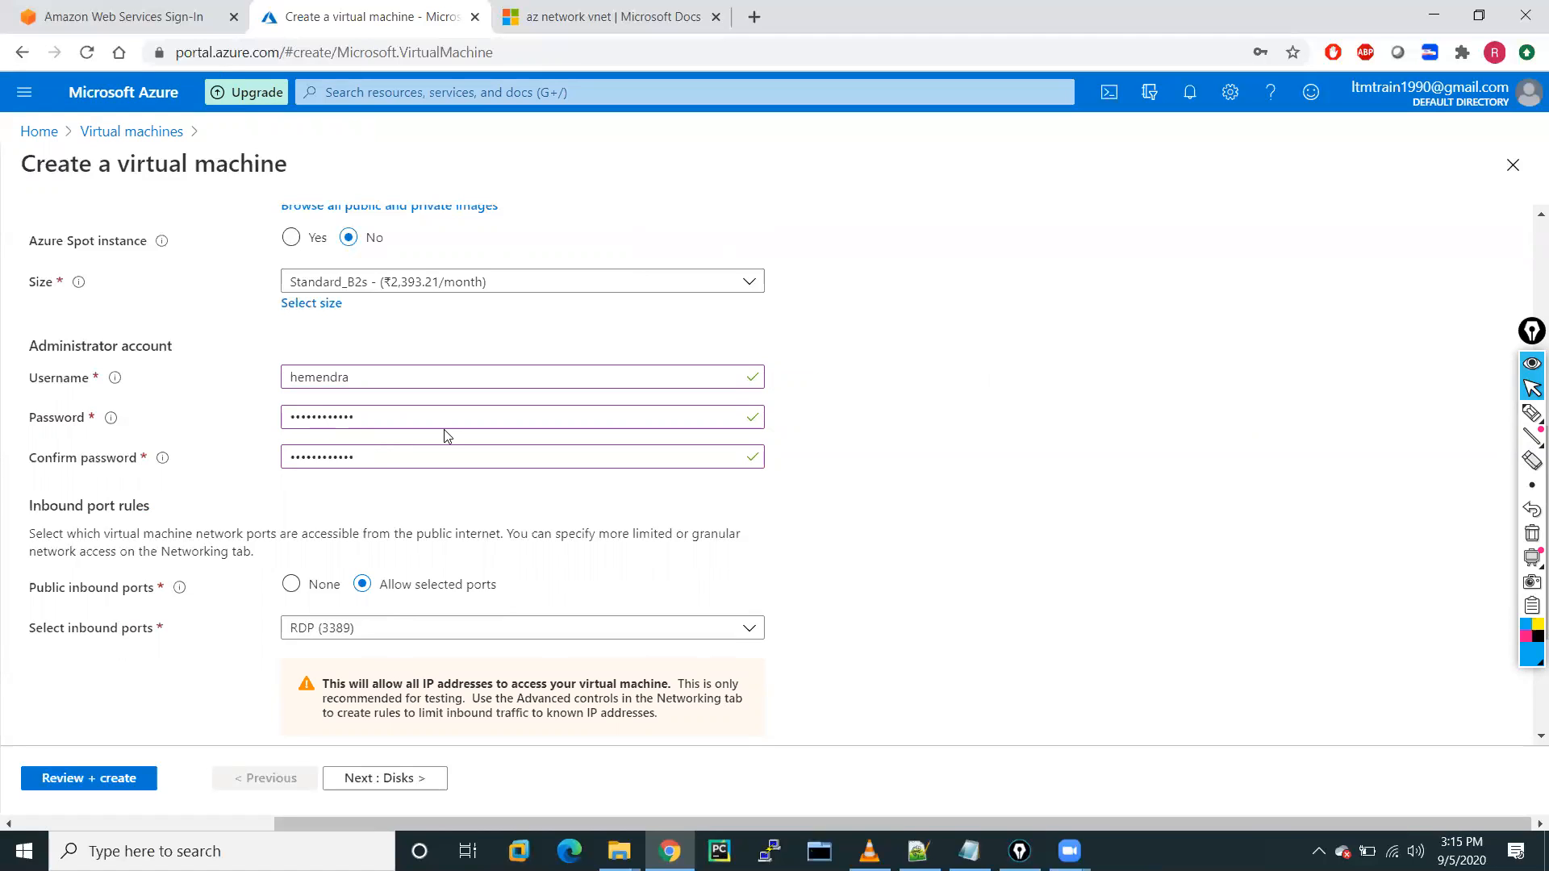
scroll(769, 526, "down", 3)
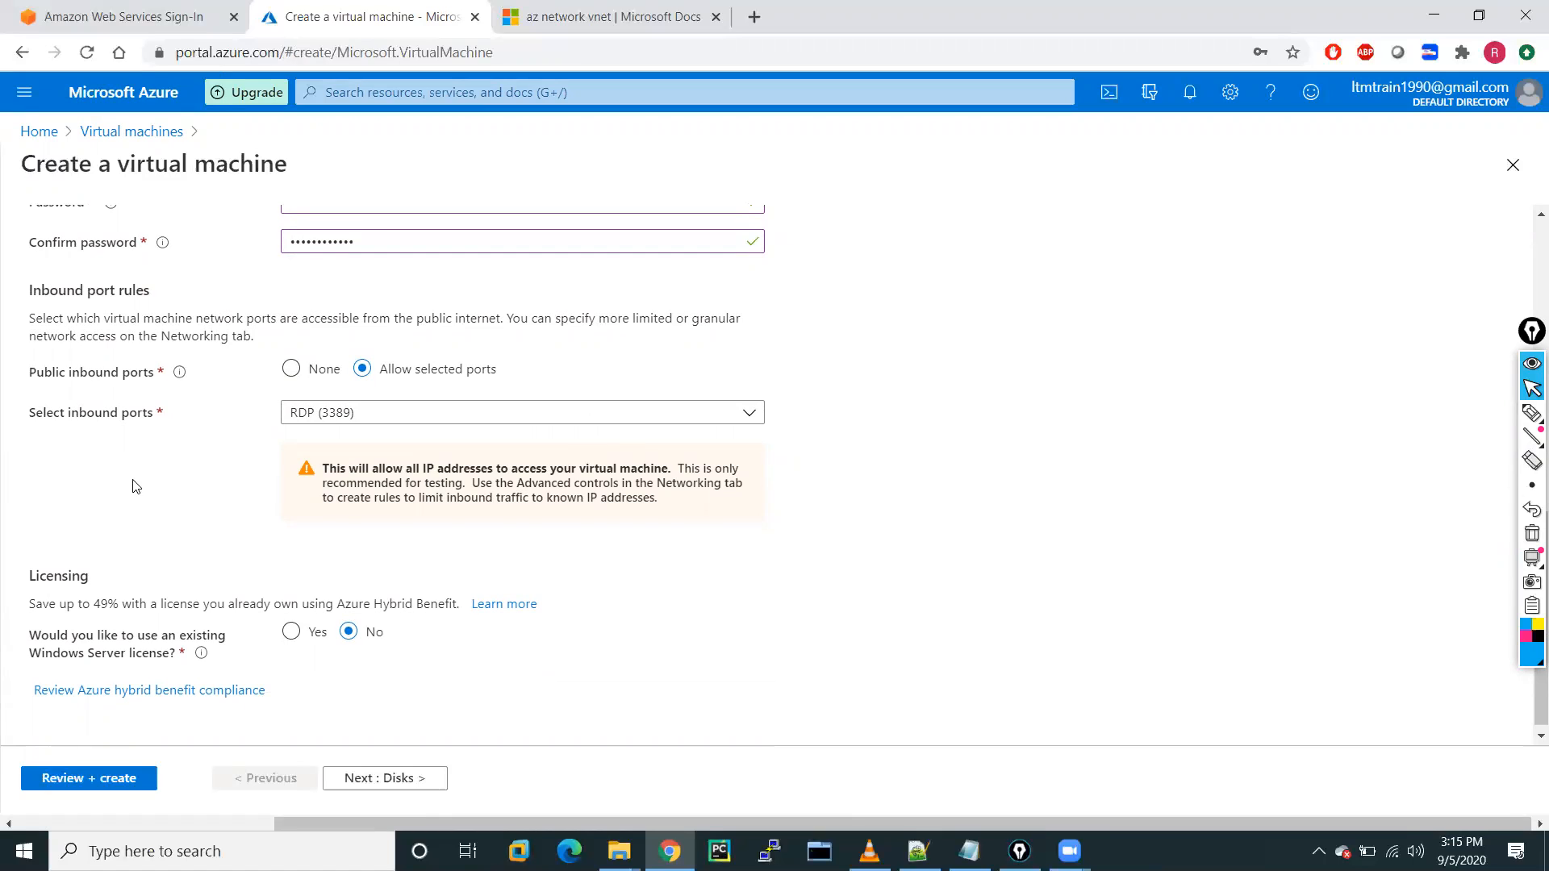
Allow HTTP (80) as an inbound port alongside RDP (3389).
left_click(448, 412)
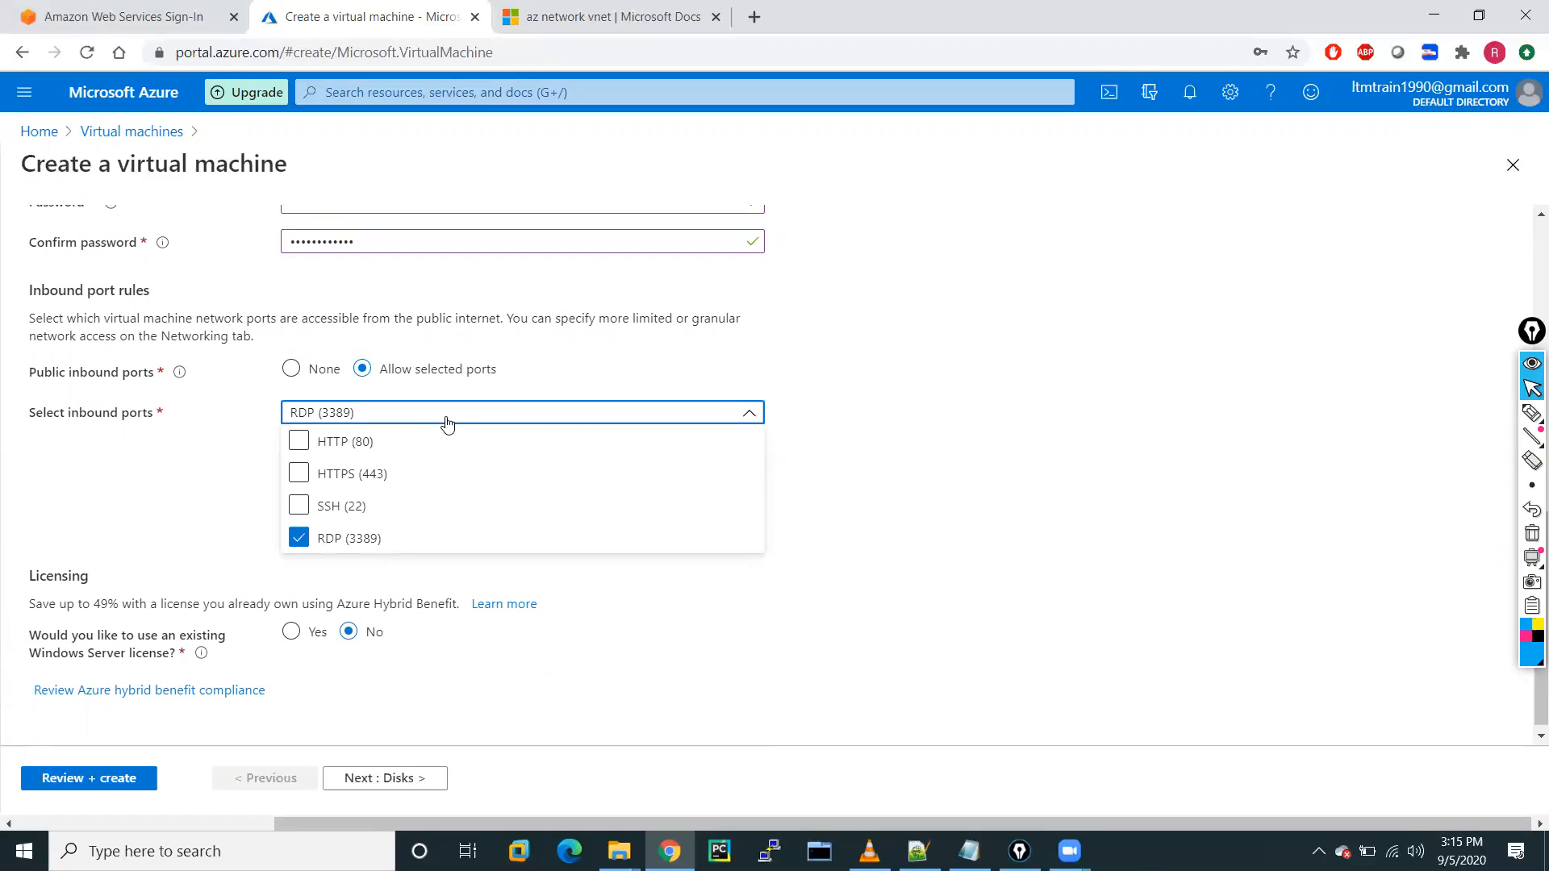
left_click(298, 442)
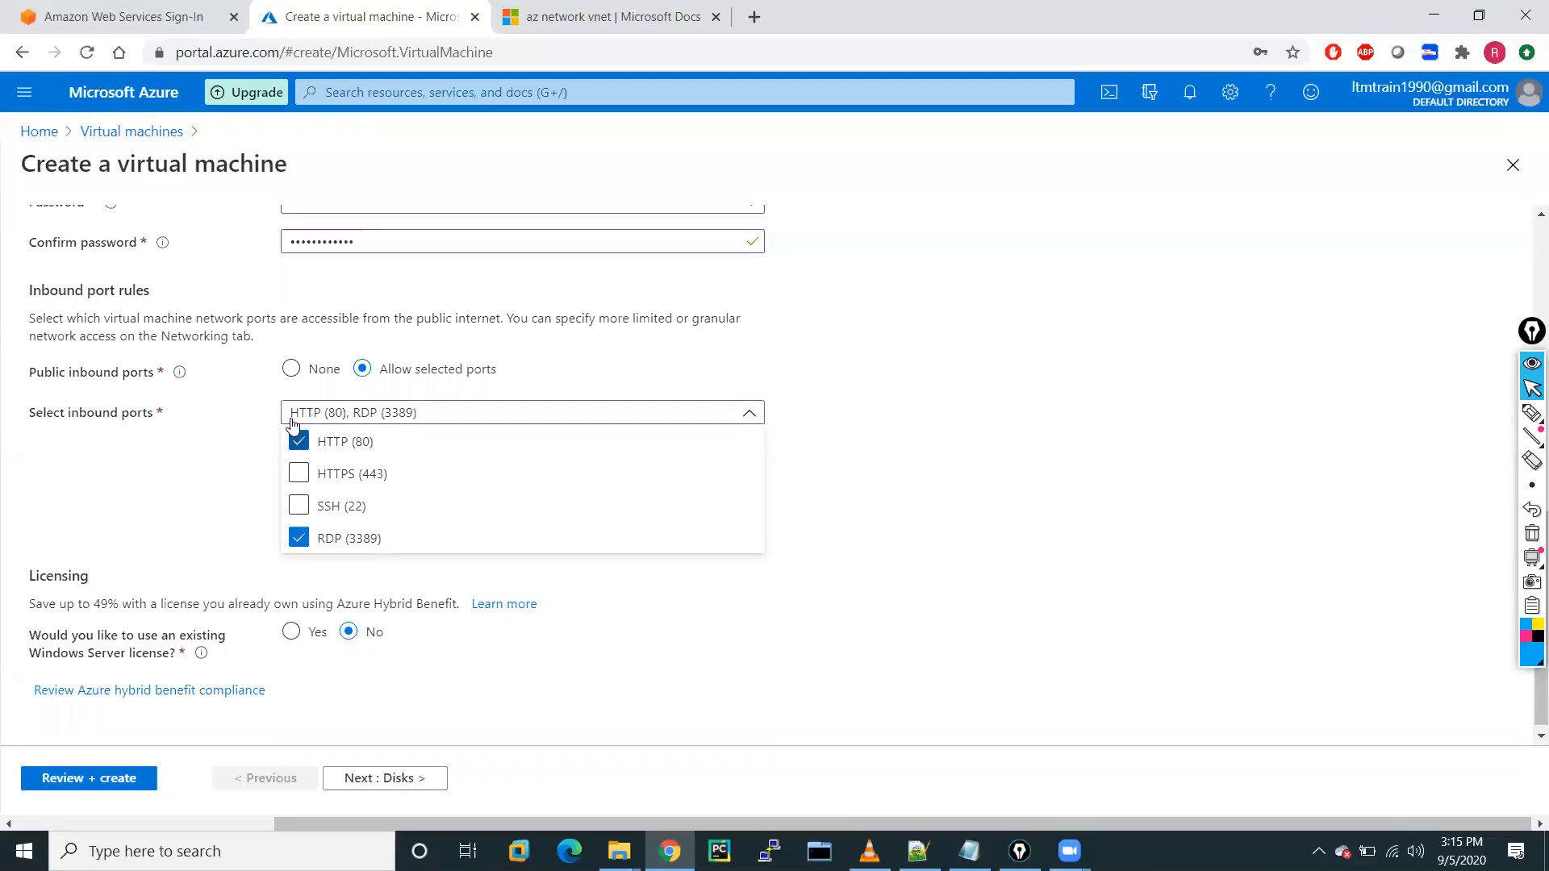
left_click(216, 452)
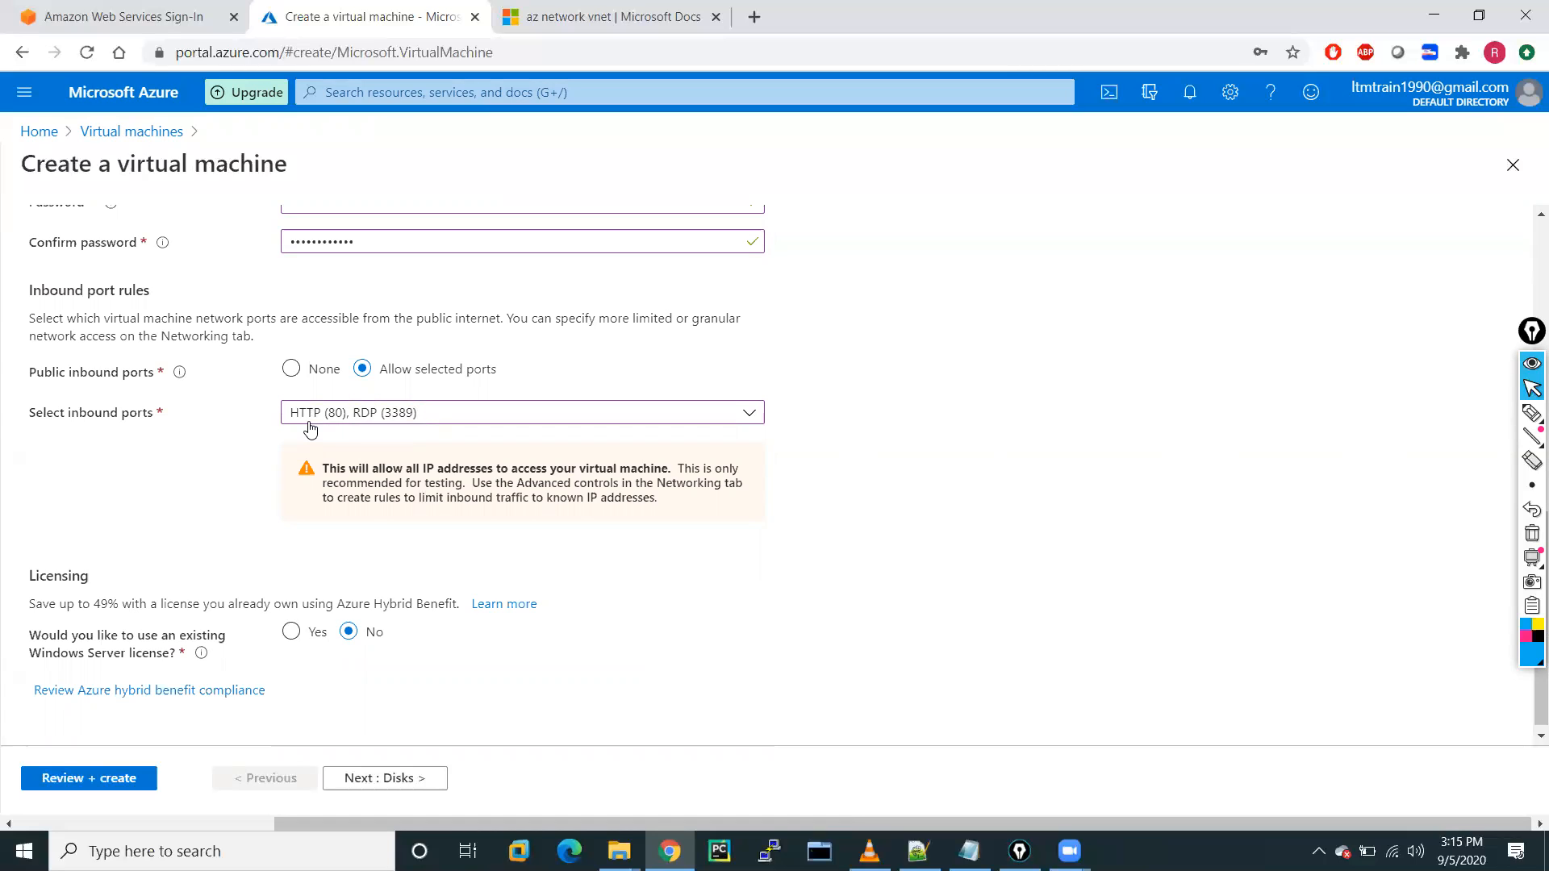
Claim an existing Windows Server license, confirm eligibility, and continue to Disks.
scroll(174, 614, "down", 1)
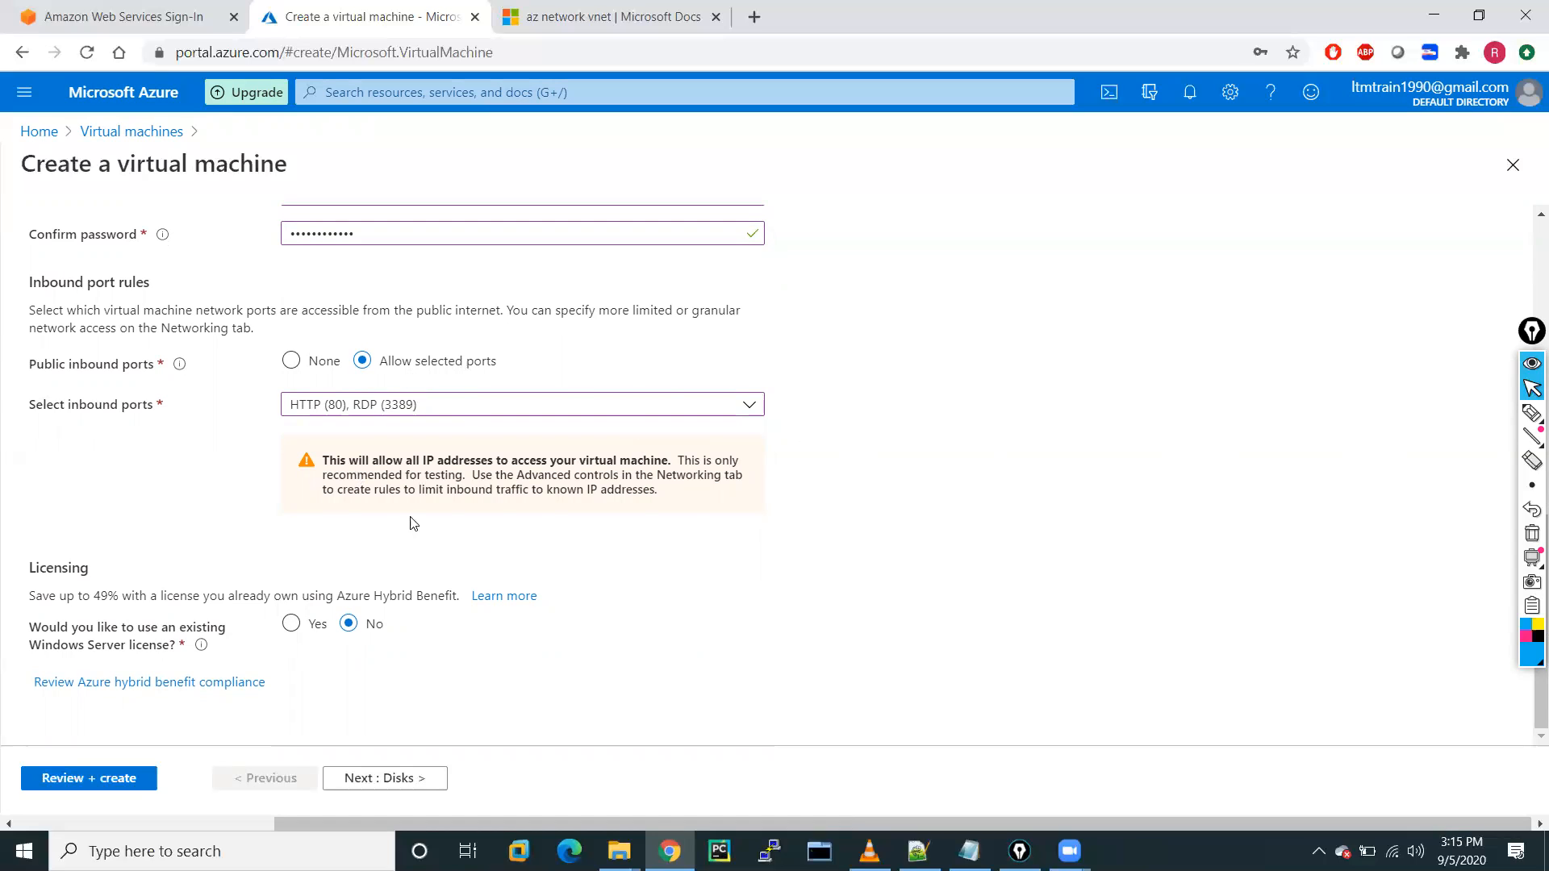
left_click(293, 628)
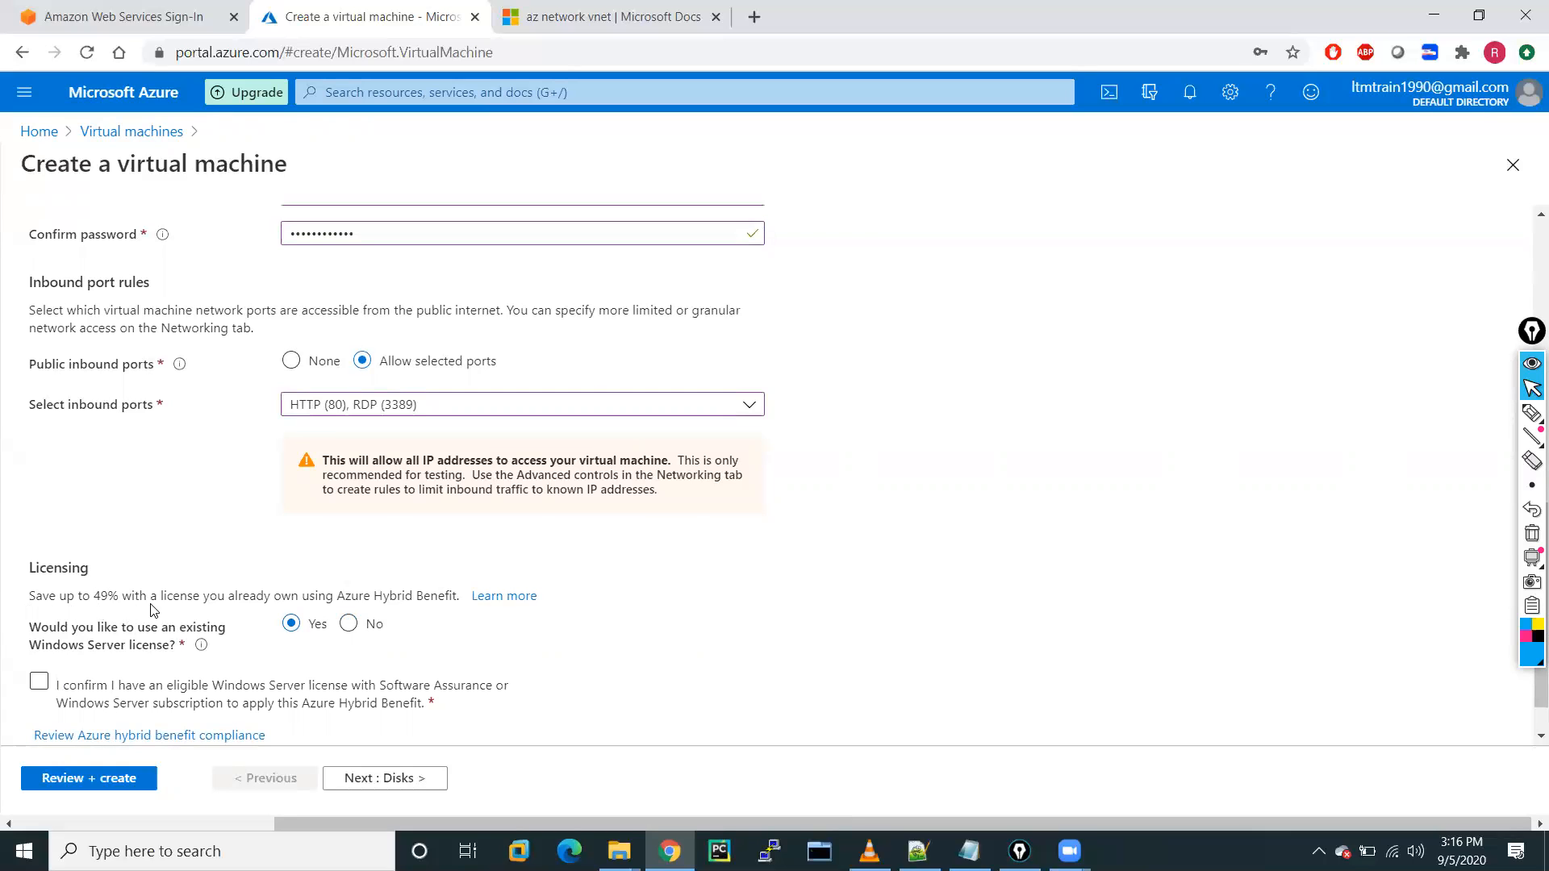
left_click(38, 682)
left_click(356, 778)
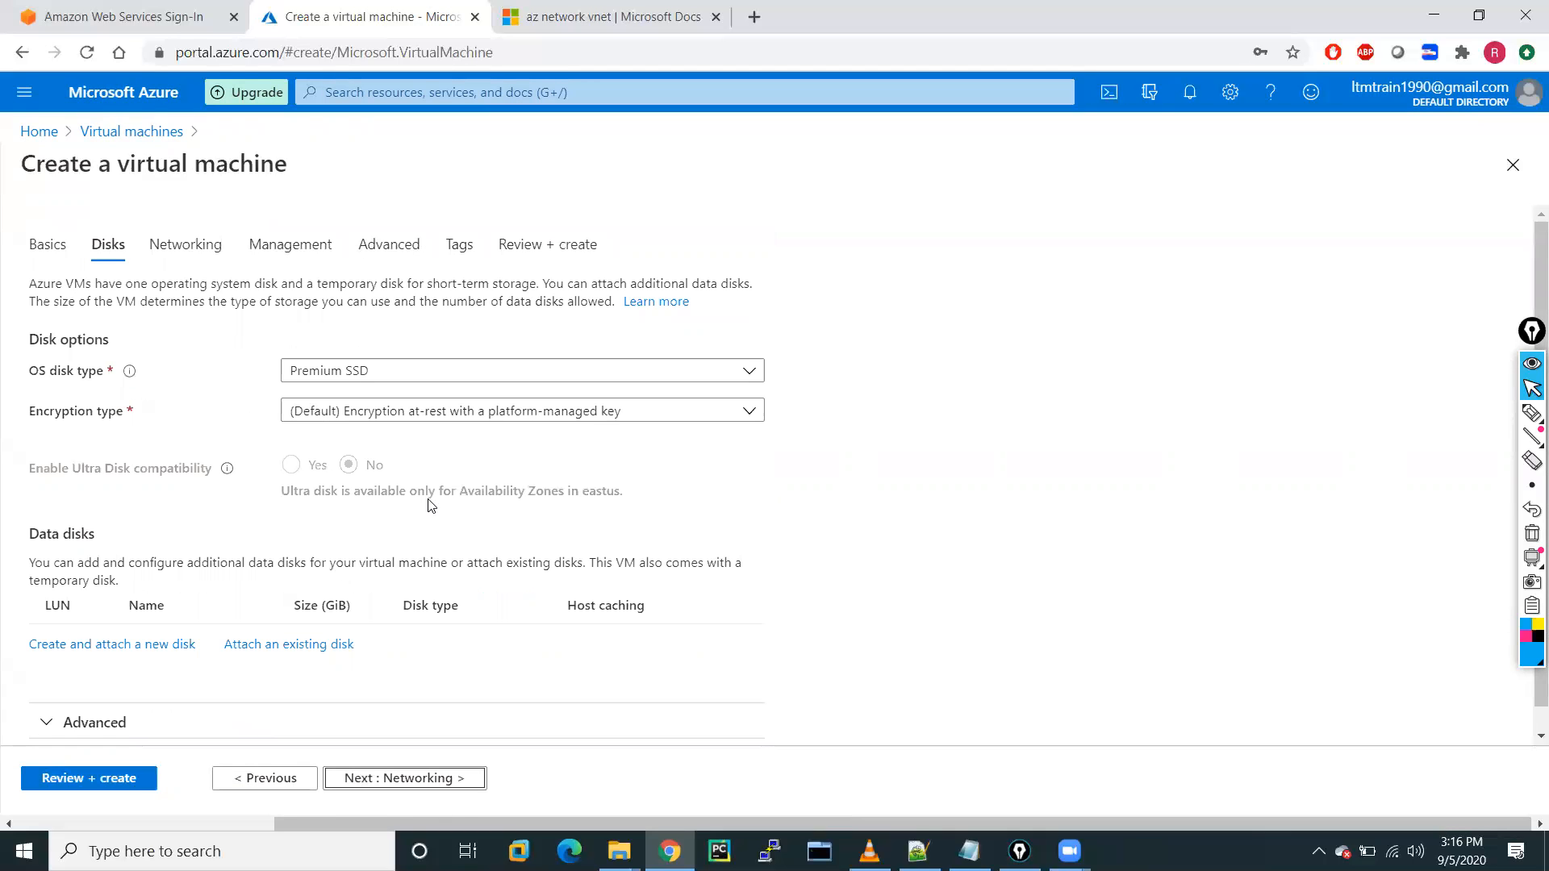
On Networking, place the VM in VNET-A's web-subnet (192.168.0.0/24), then continue to Management.
left_click(393, 778)
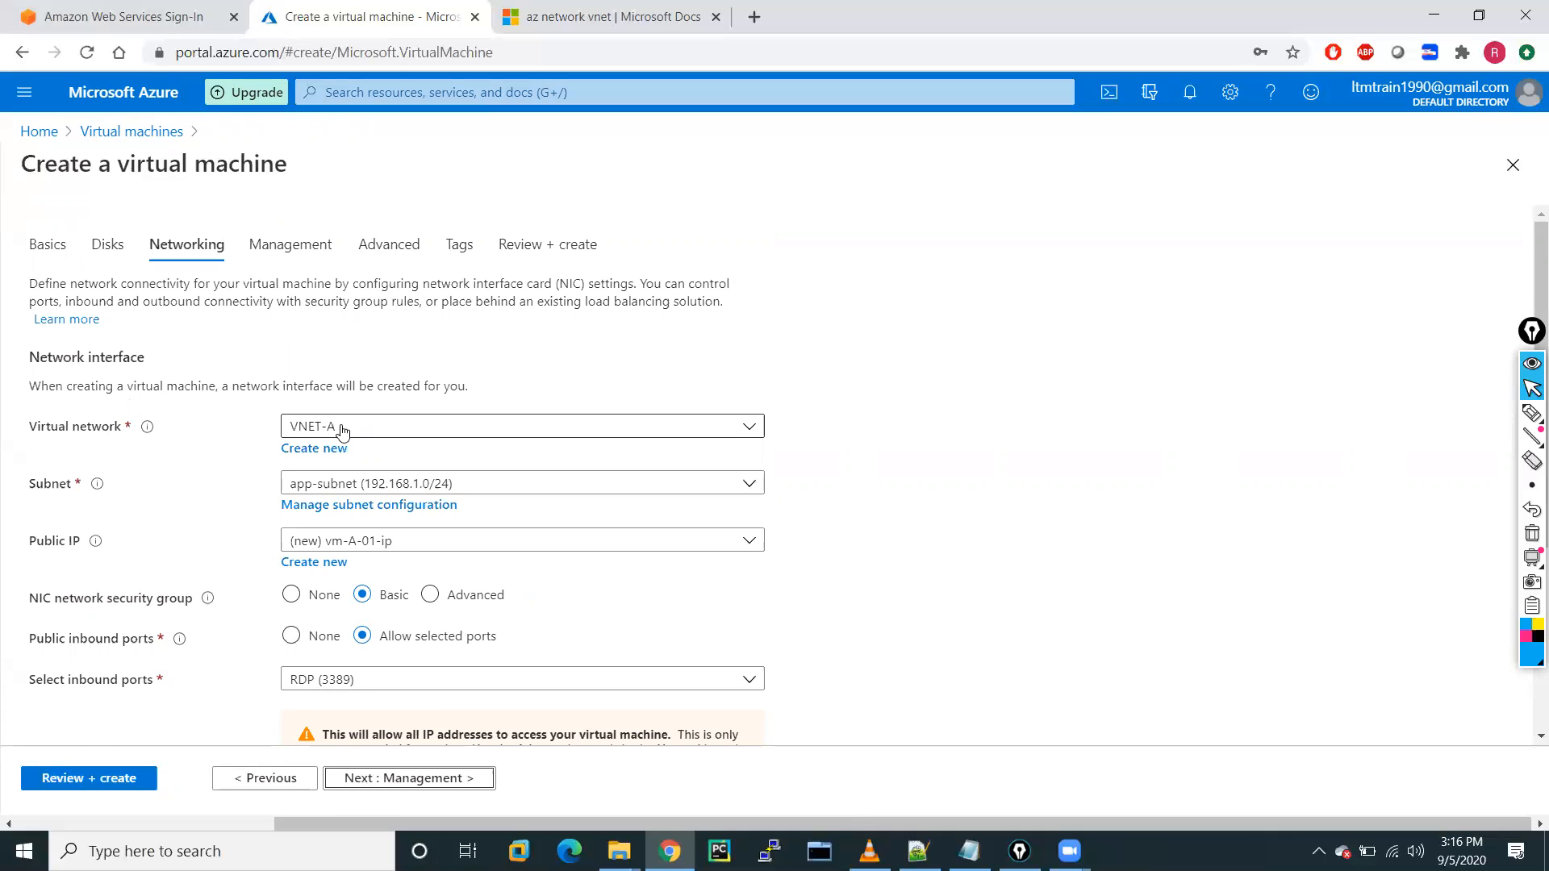
left_click(331, 483)
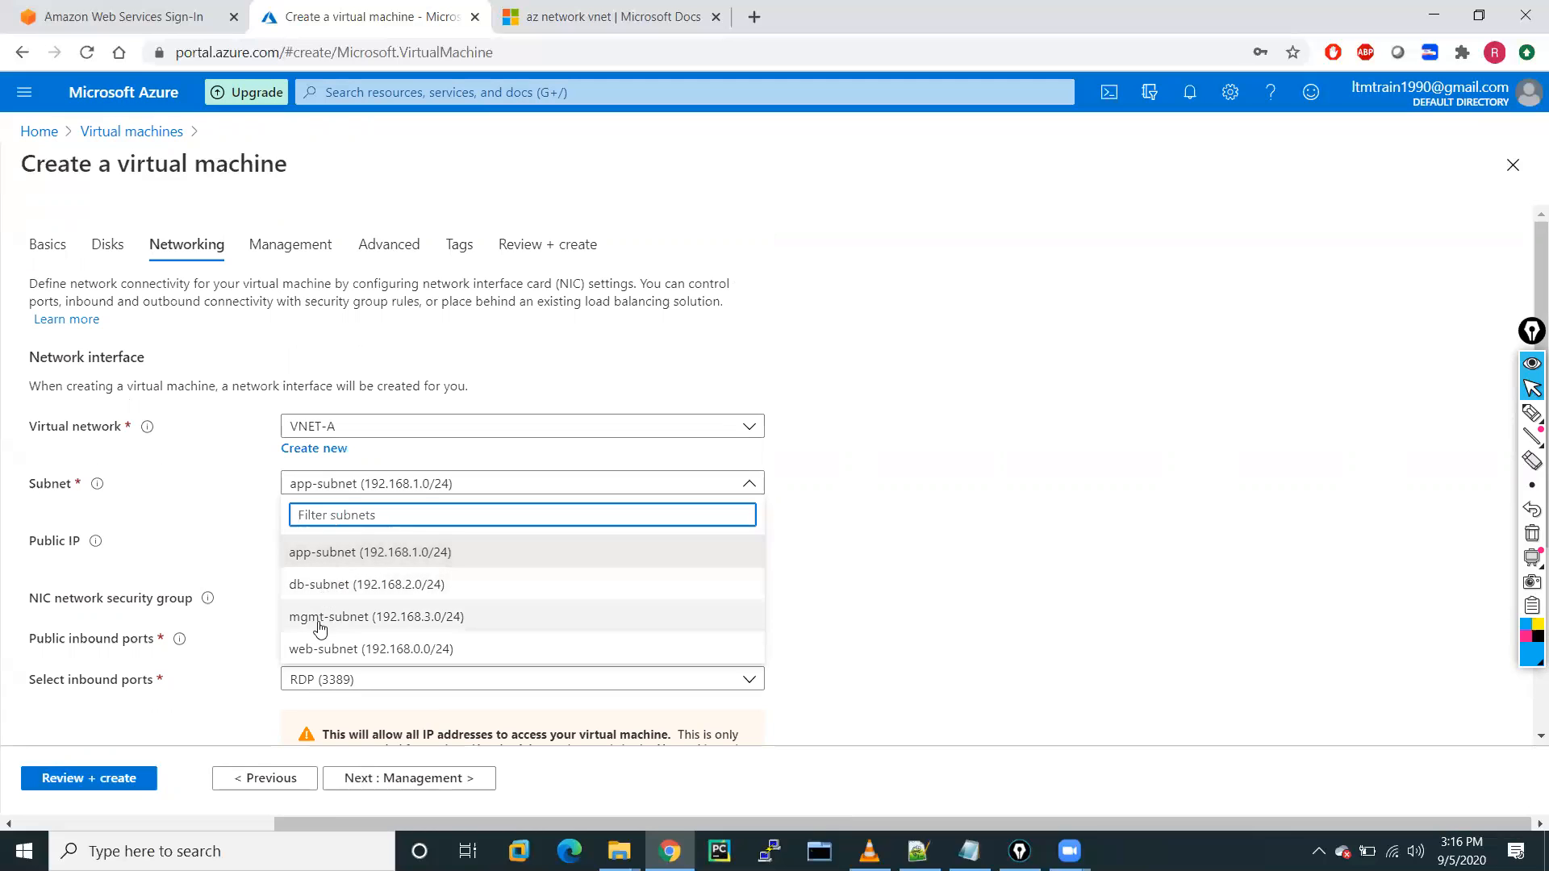
left_click(347, 649)
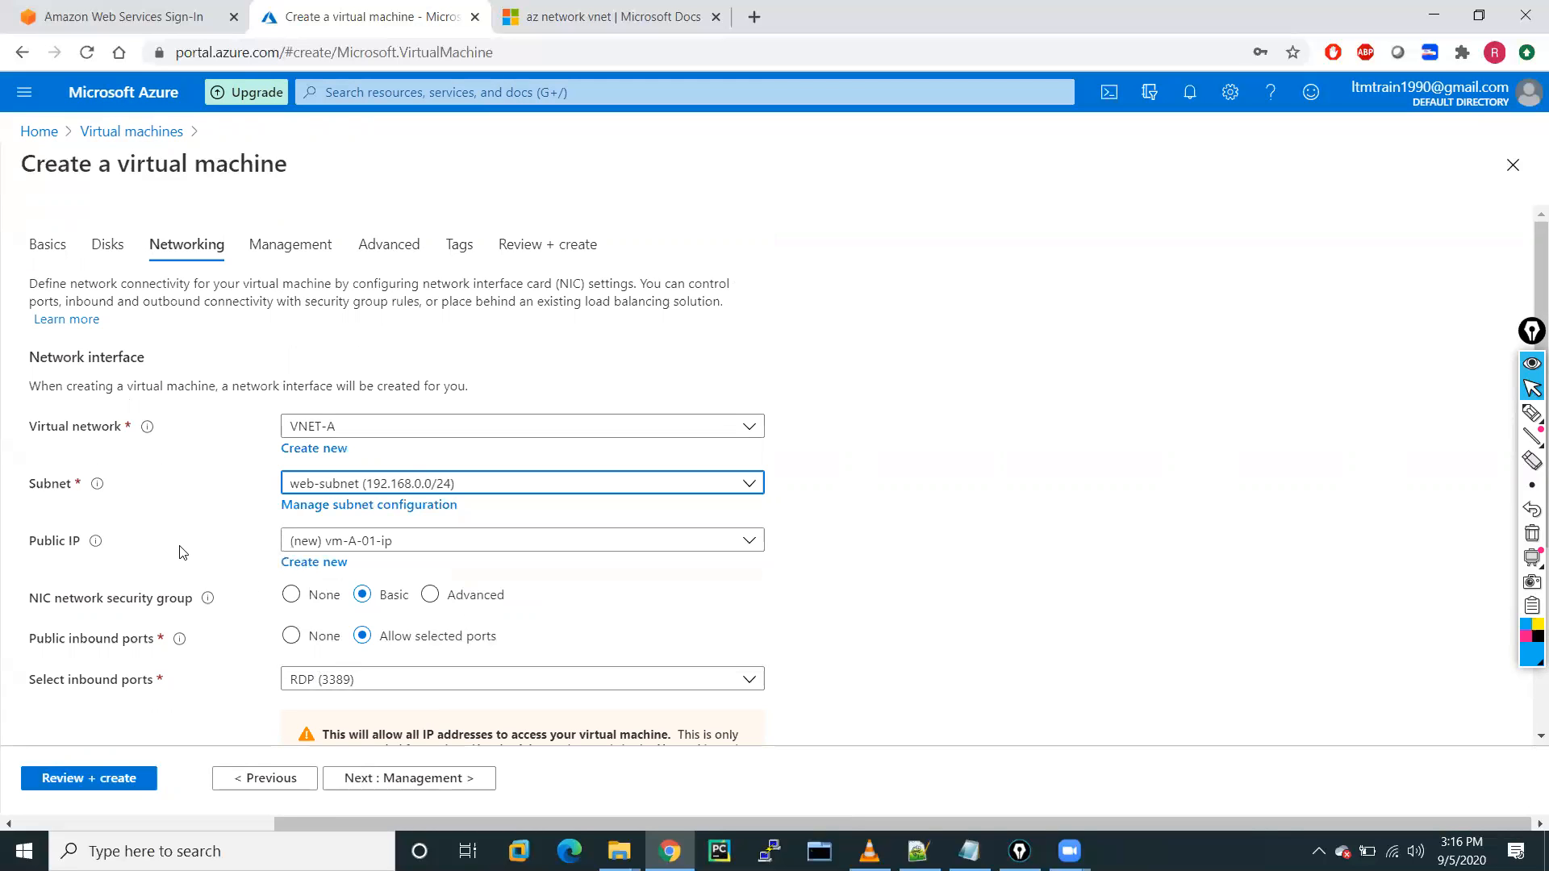
scroll(183, 553, "down", 4)
scroll(183, 553, "up", 4)
scroll(183, 552, "down", 1)
scroll(184, 553, "down", 3)
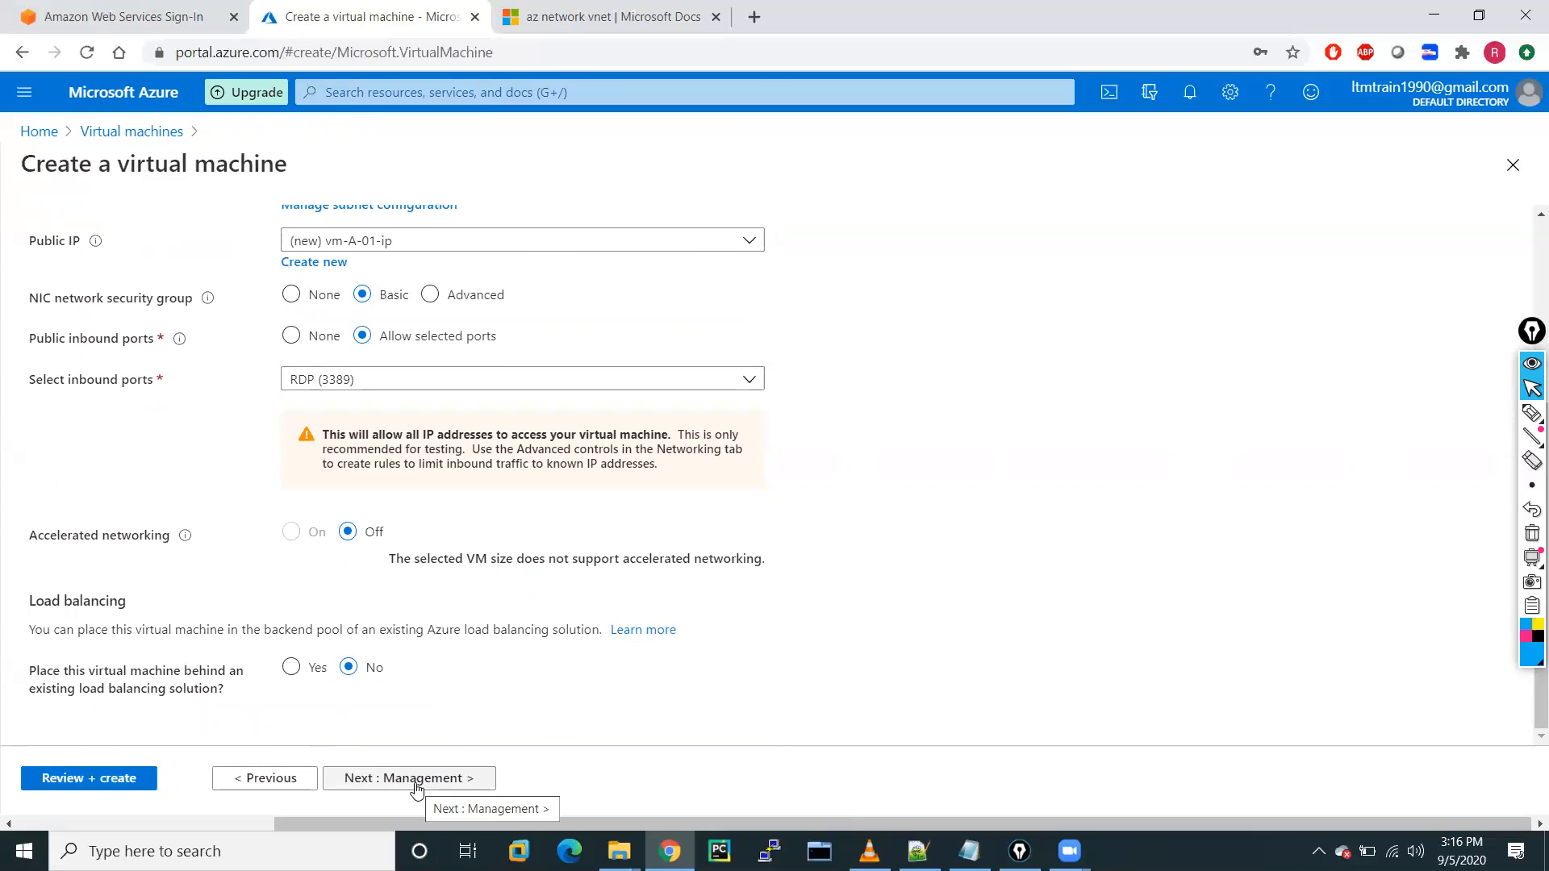
left_click(417, 781)
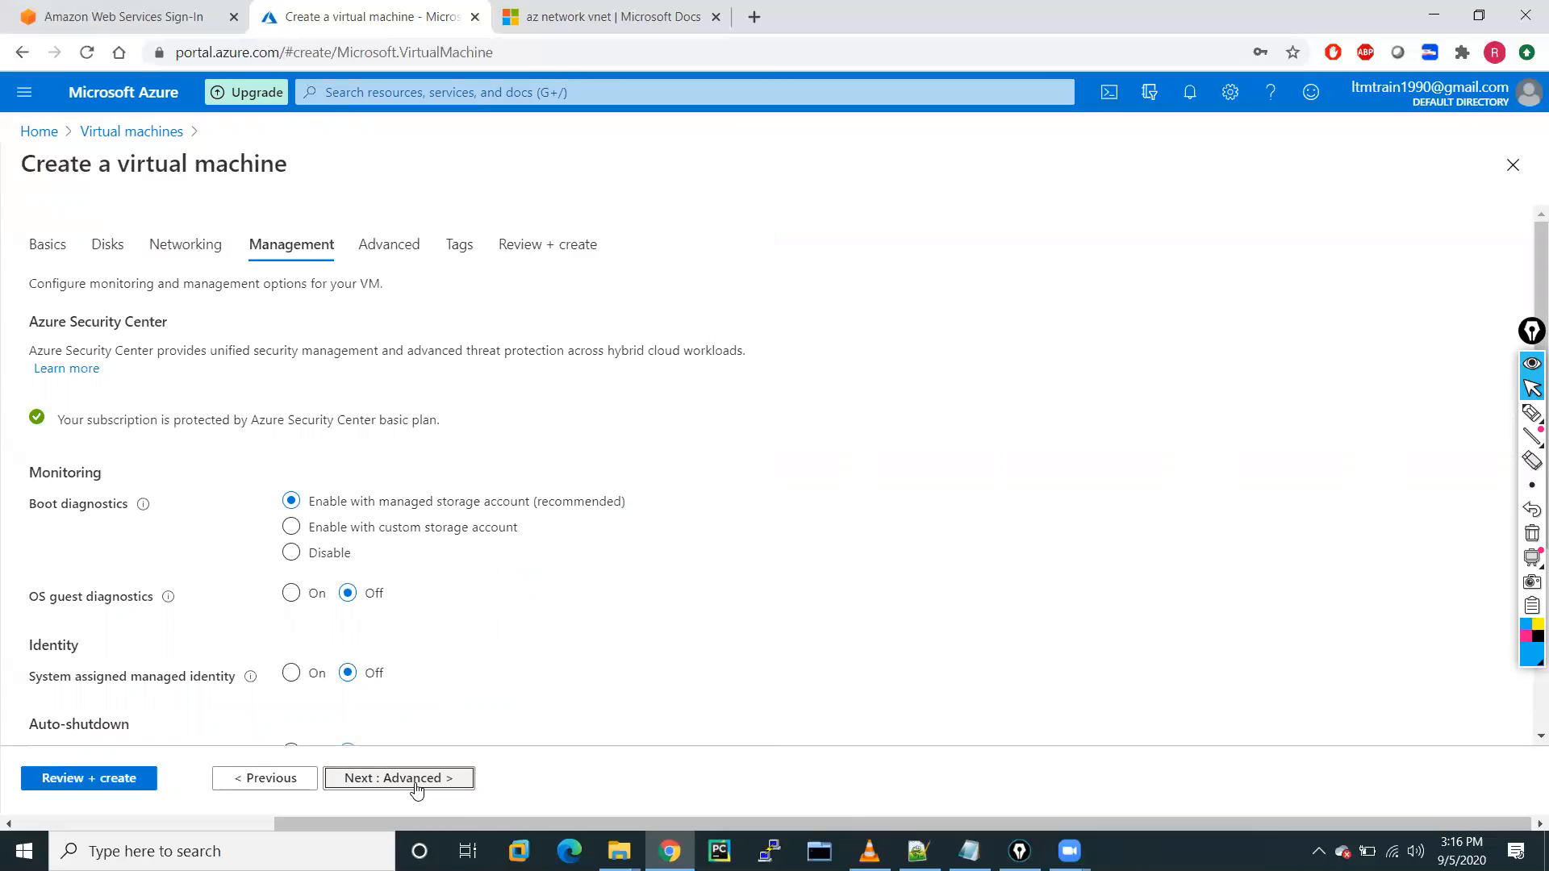
Add the tag purpose = demo to vm-A-01, then proceed to Review + create.
left_click(476, 250)
left_click(142, 407)
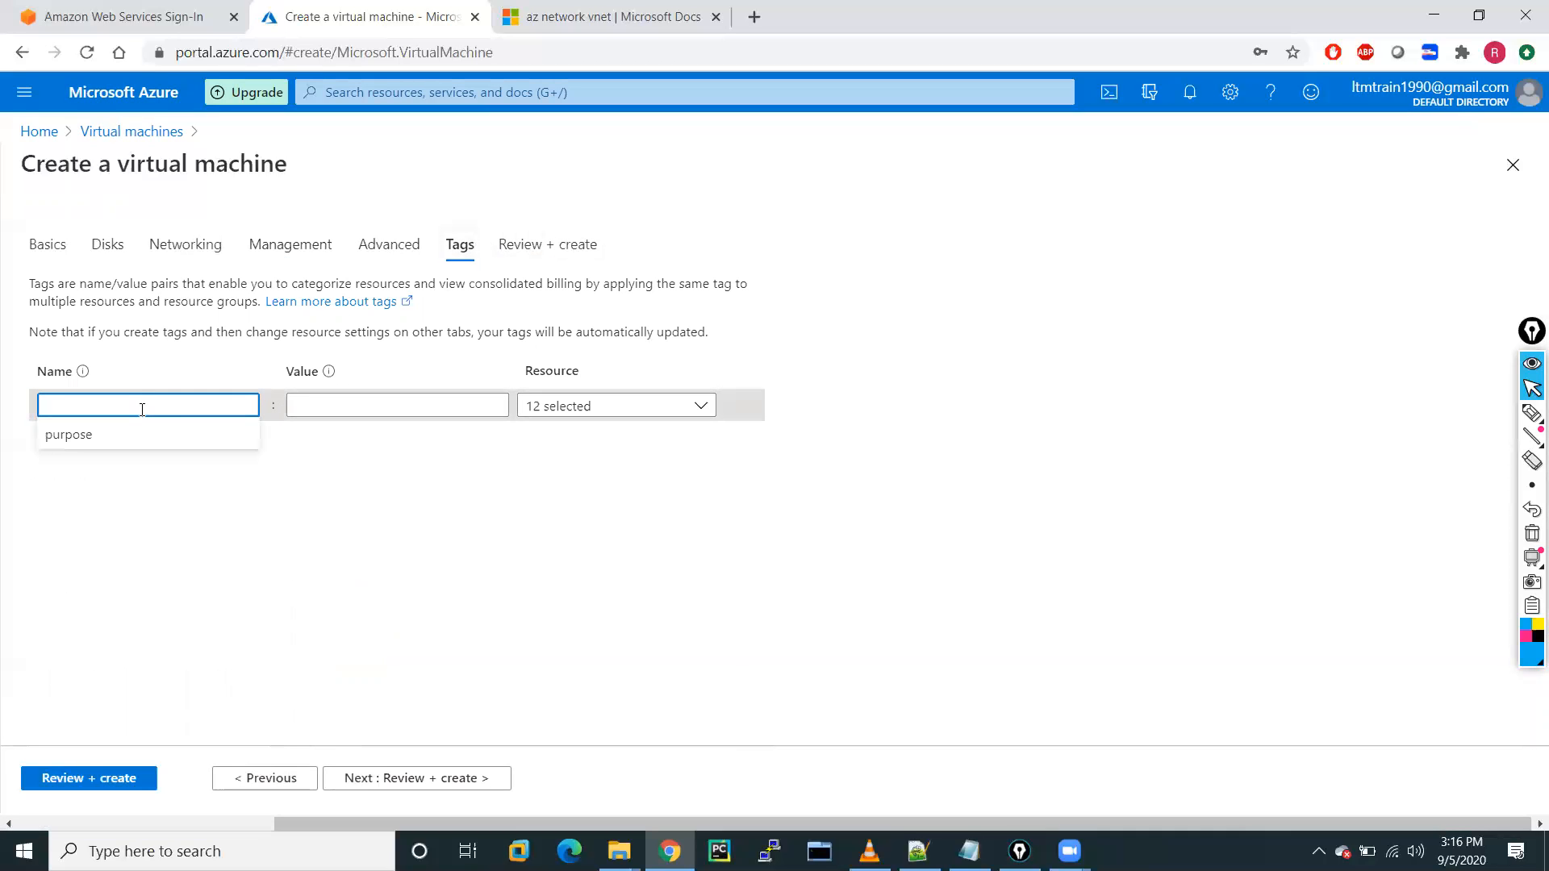
left_click(115, 437)
left_click(331, 408)
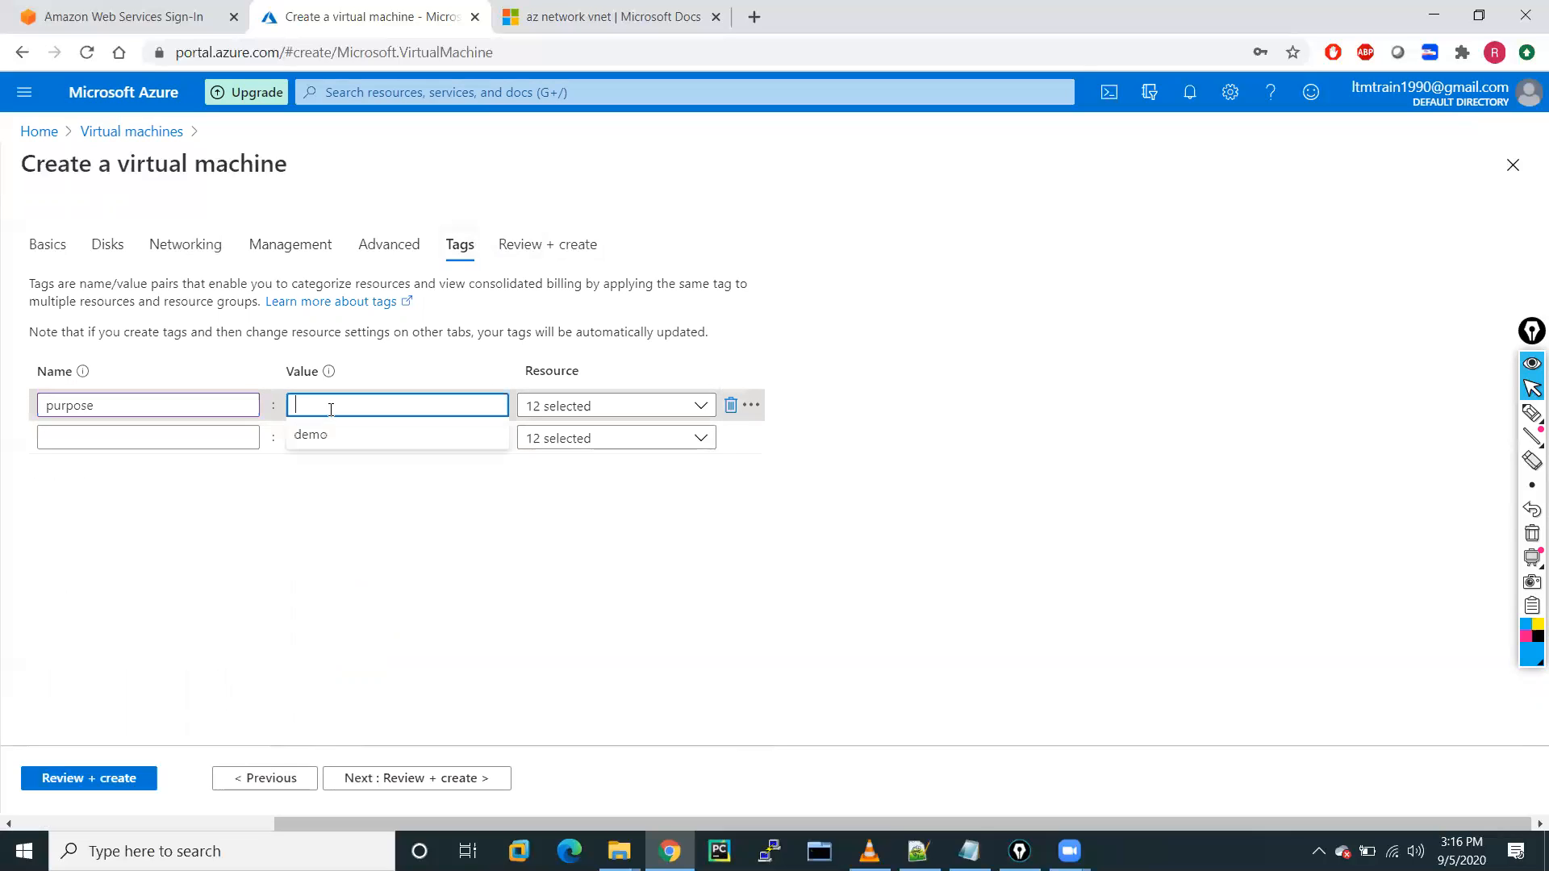
type("demo")
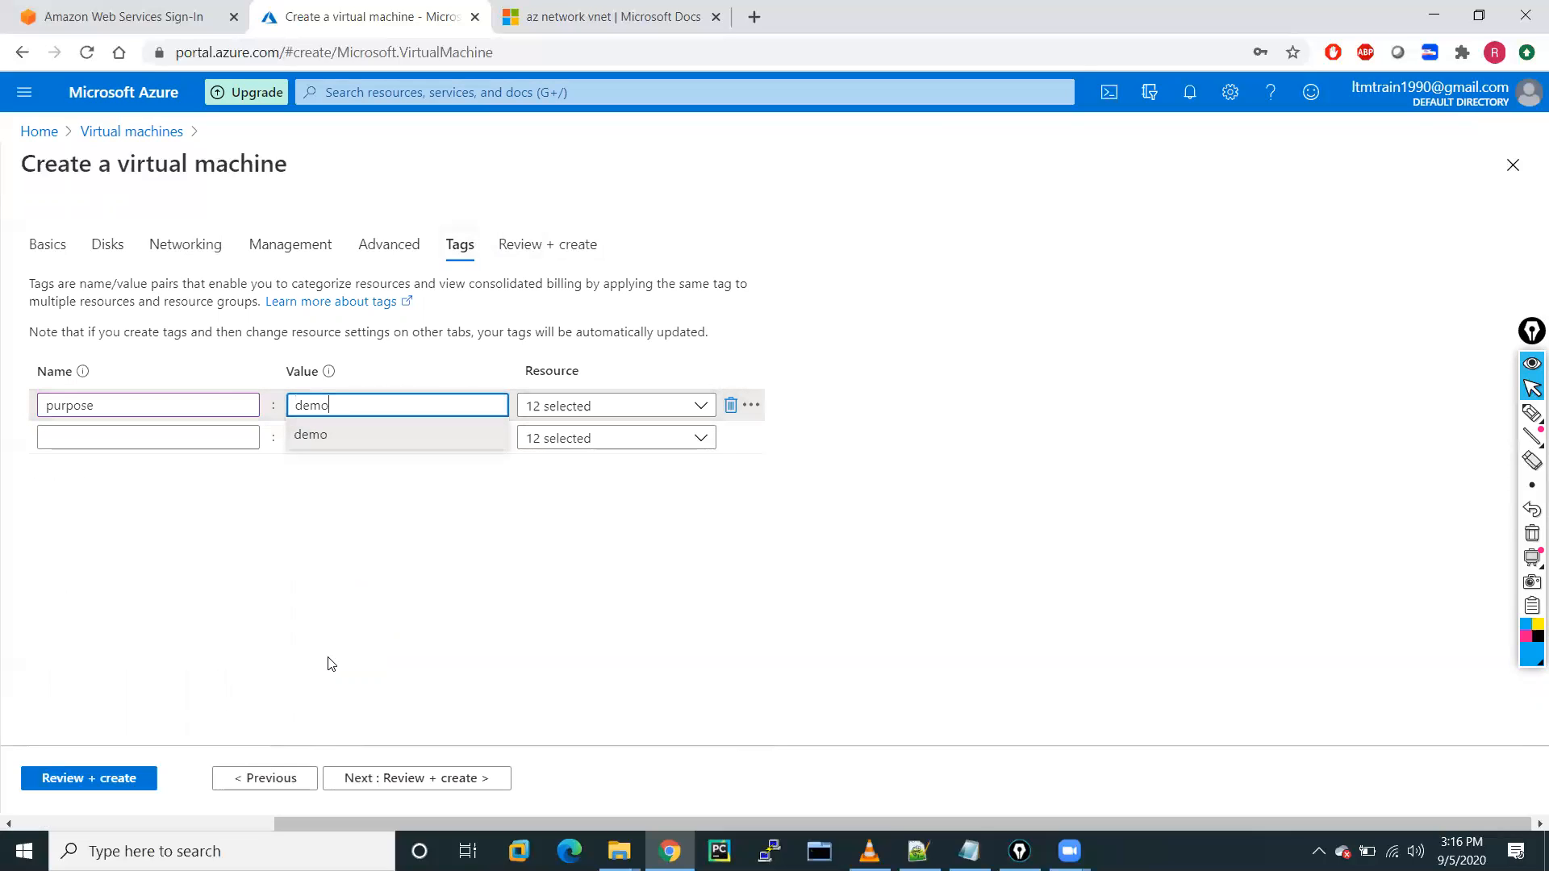
left_click(544, 247)
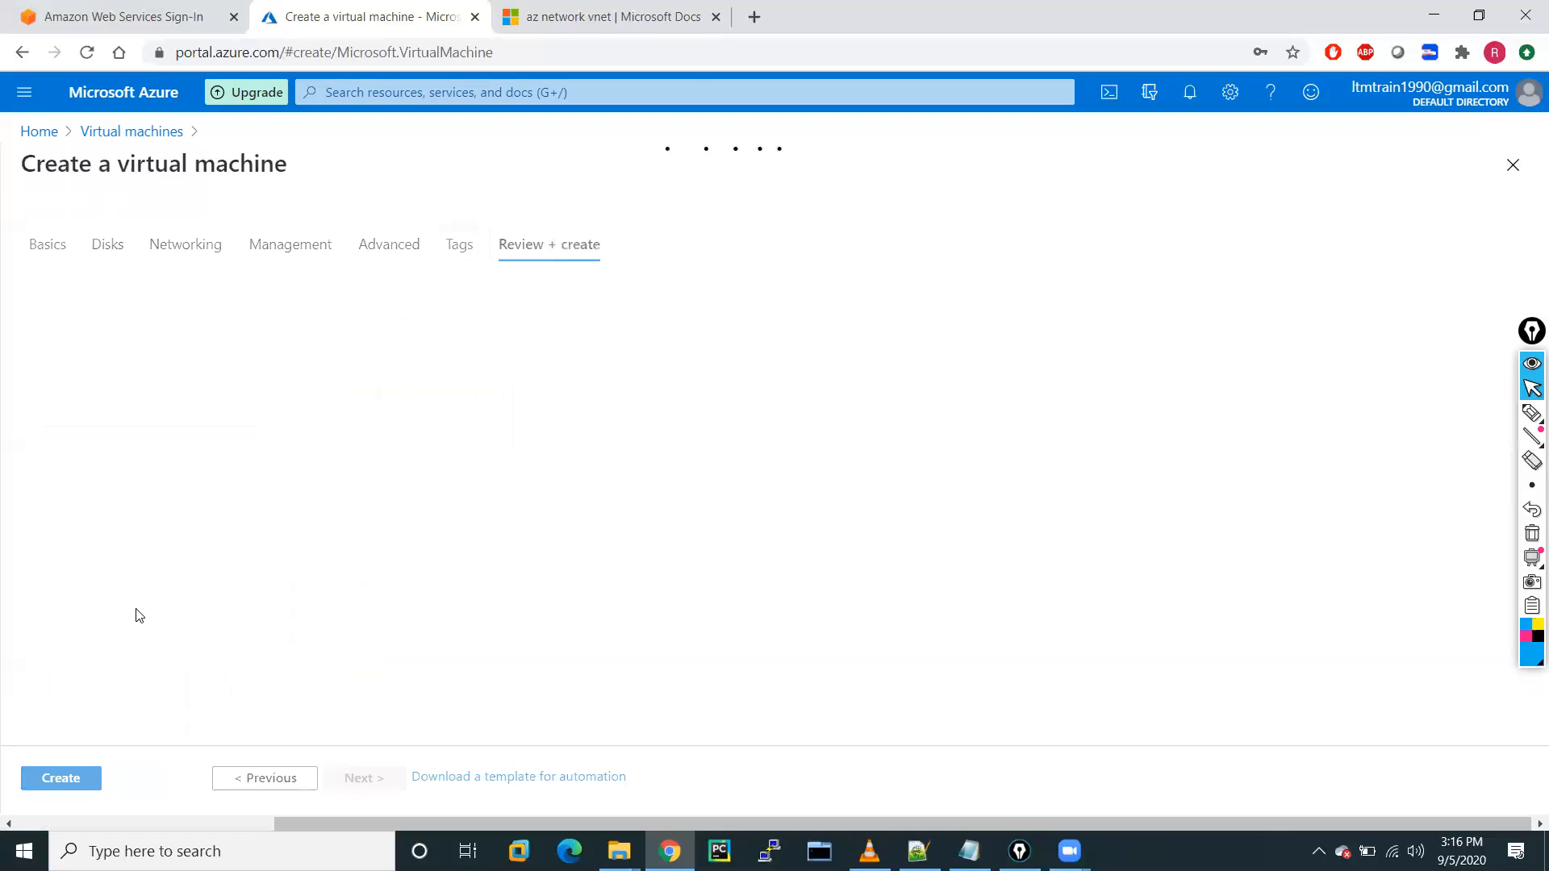
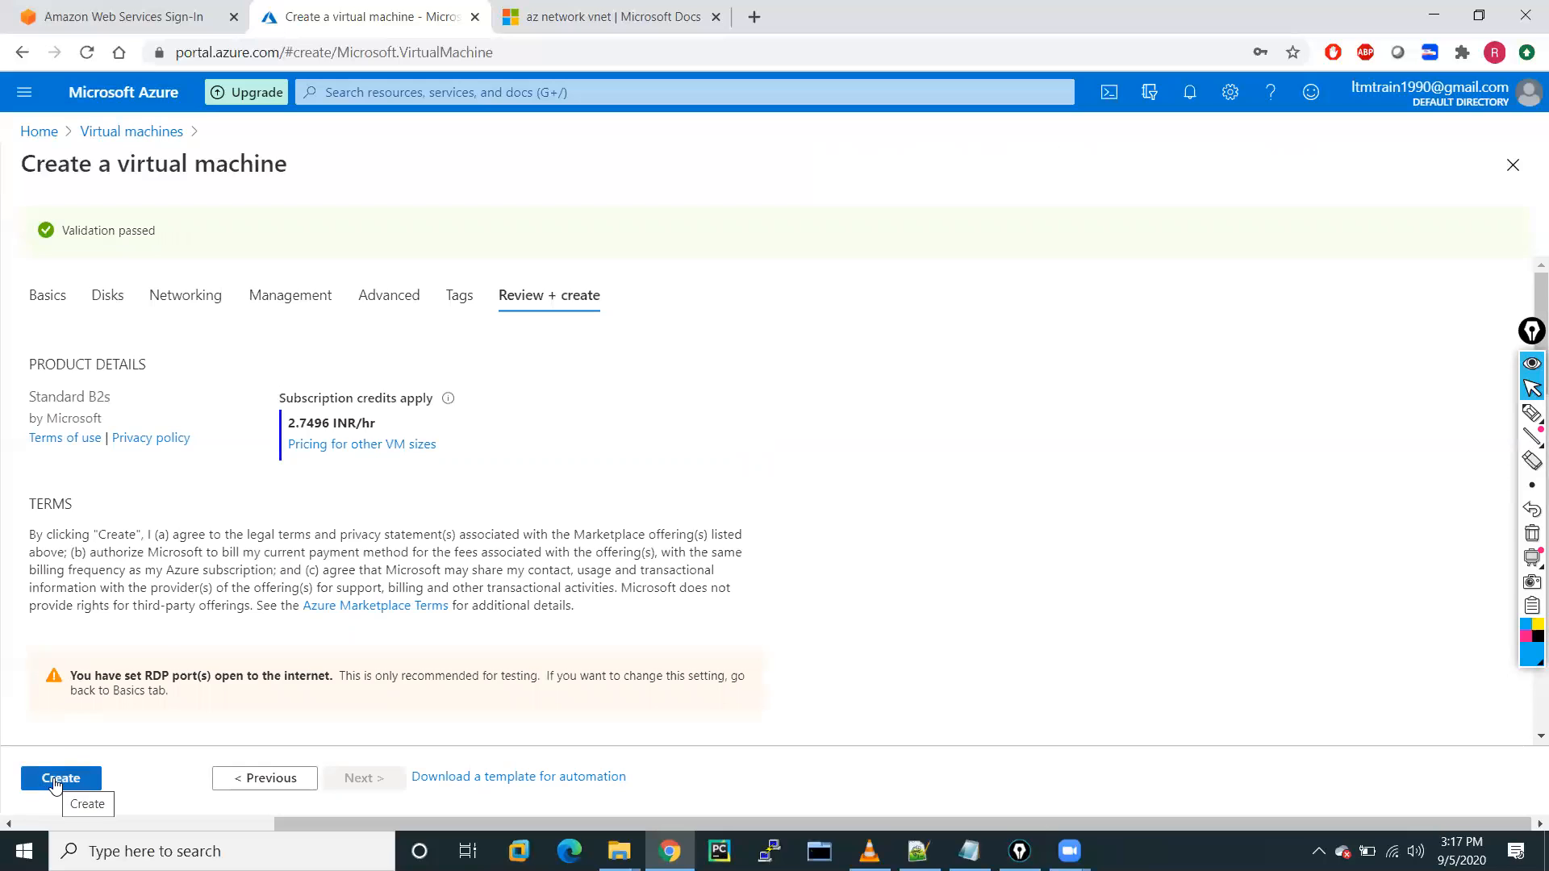
Create the vm-A-01 virtual machine, then search Windows for 'vi' to find Visual Studio Code.
left_click(54, 784)
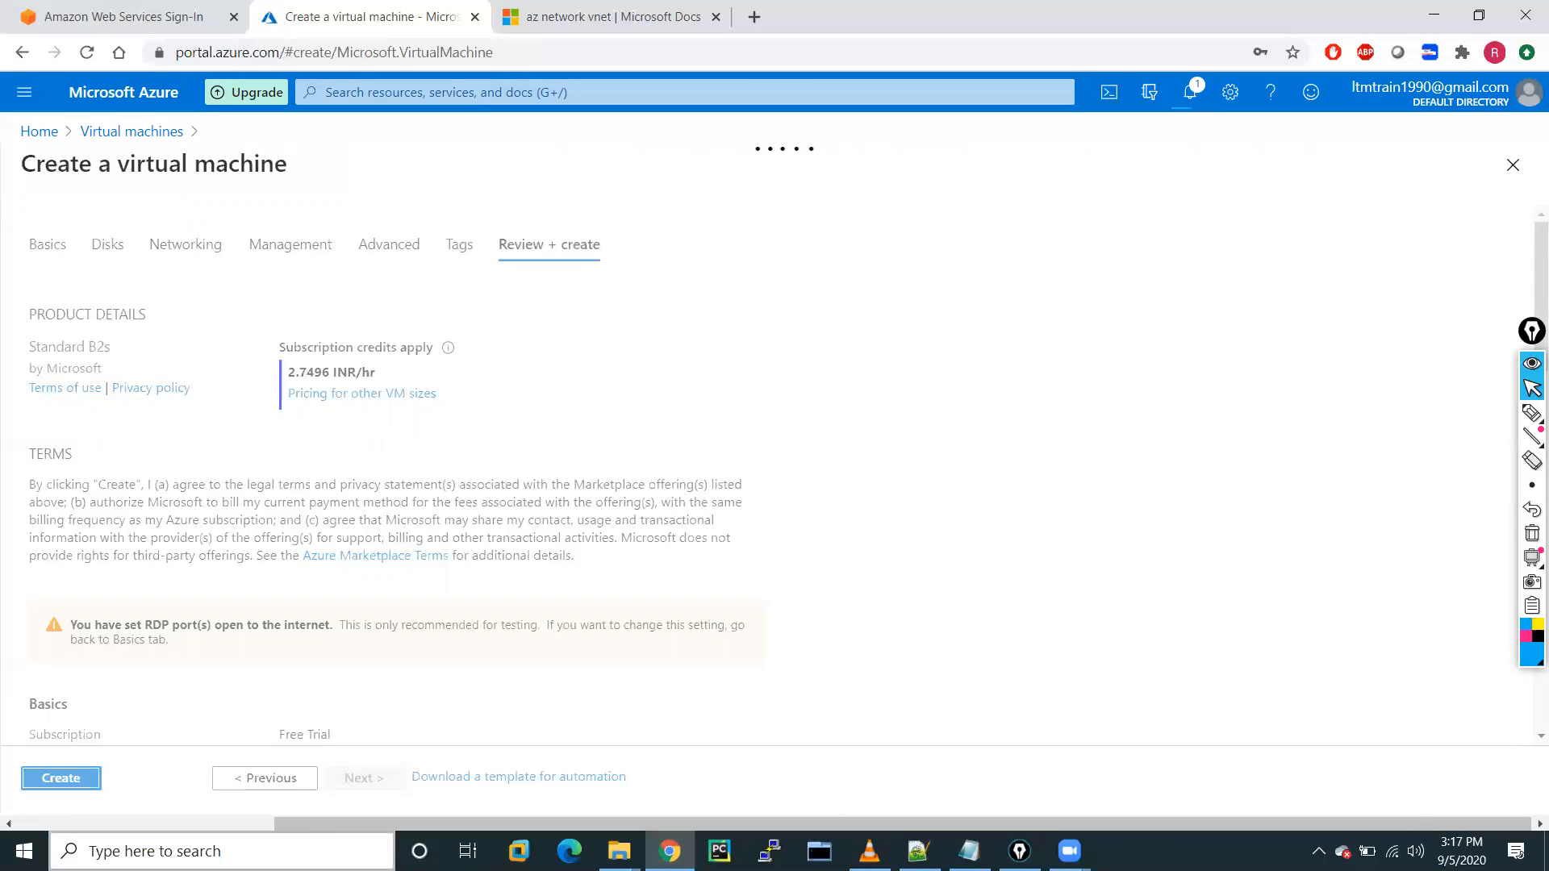
left_click(212, 851)
type("vi")
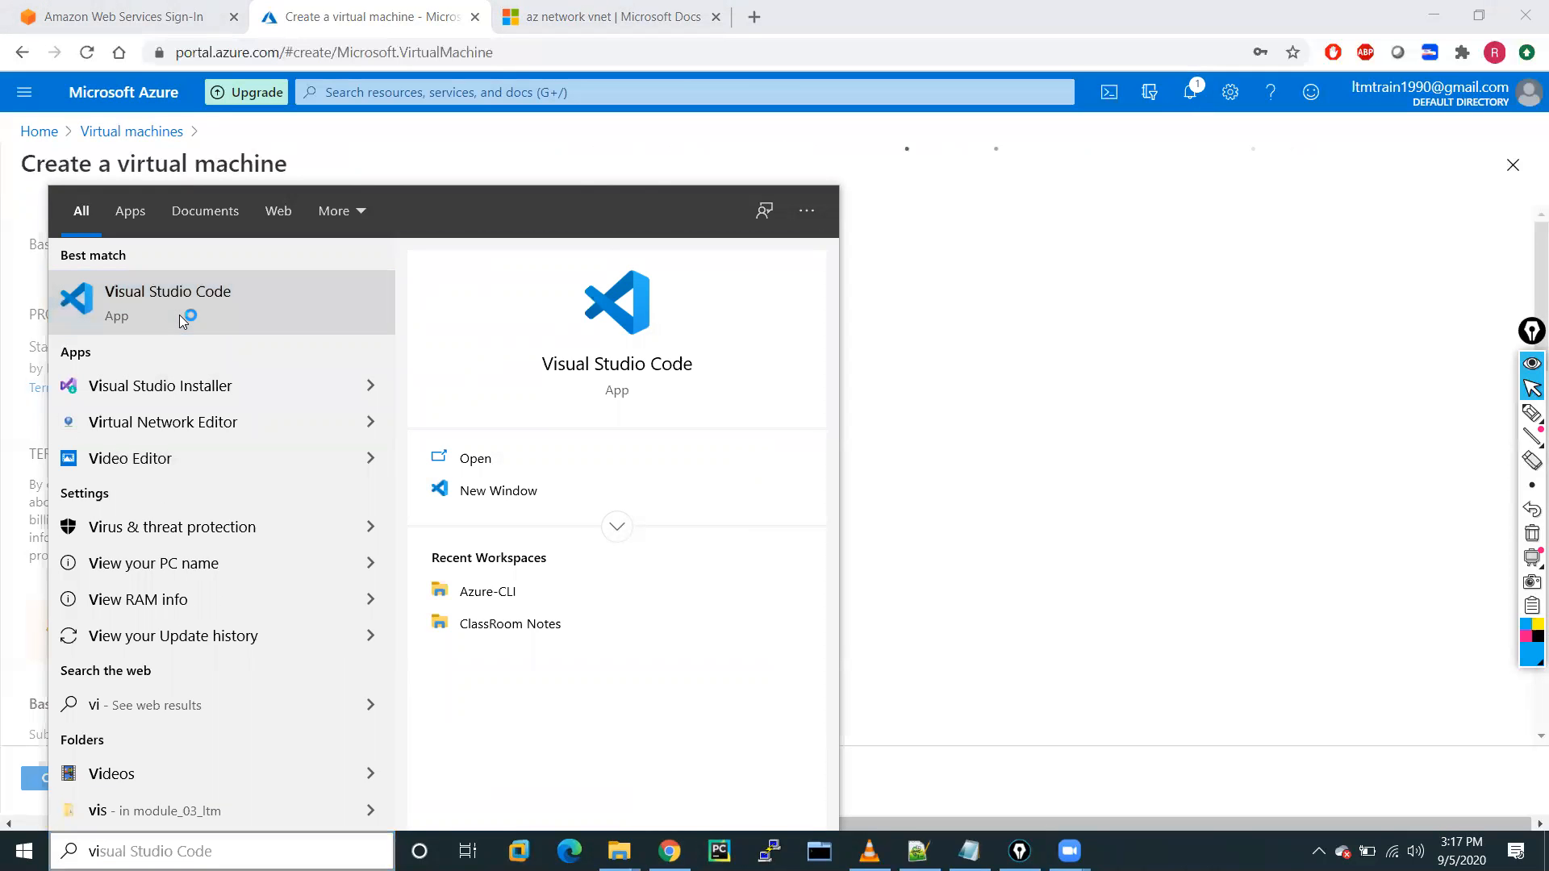
Launch Visual Studio Code with its PowerShell terminal, then minimize it to return to the browser.
key("Return")
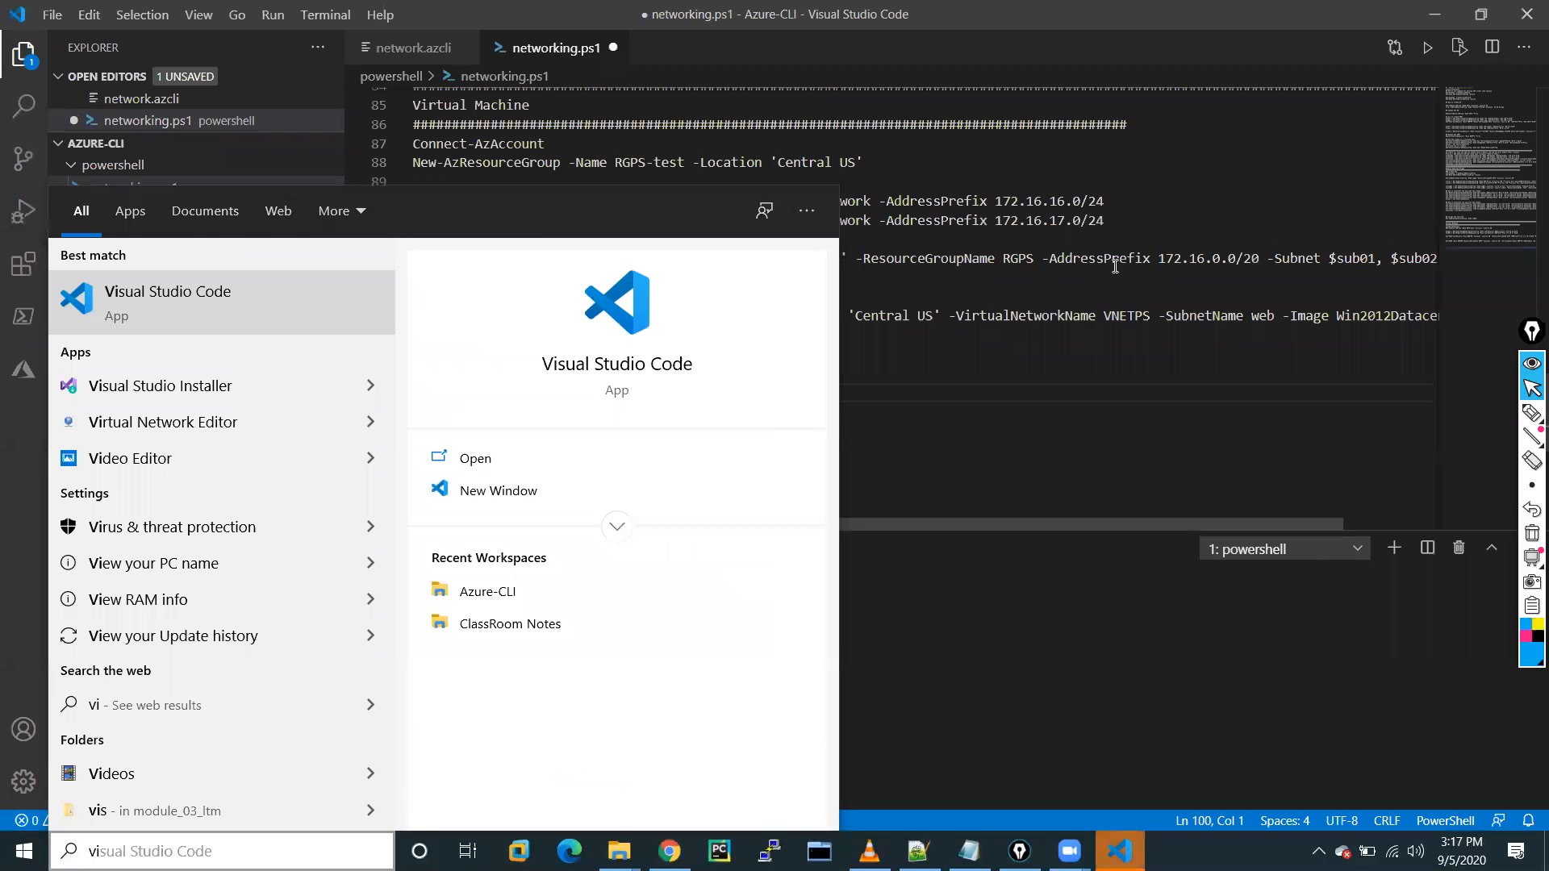
left_click(1015, 432)
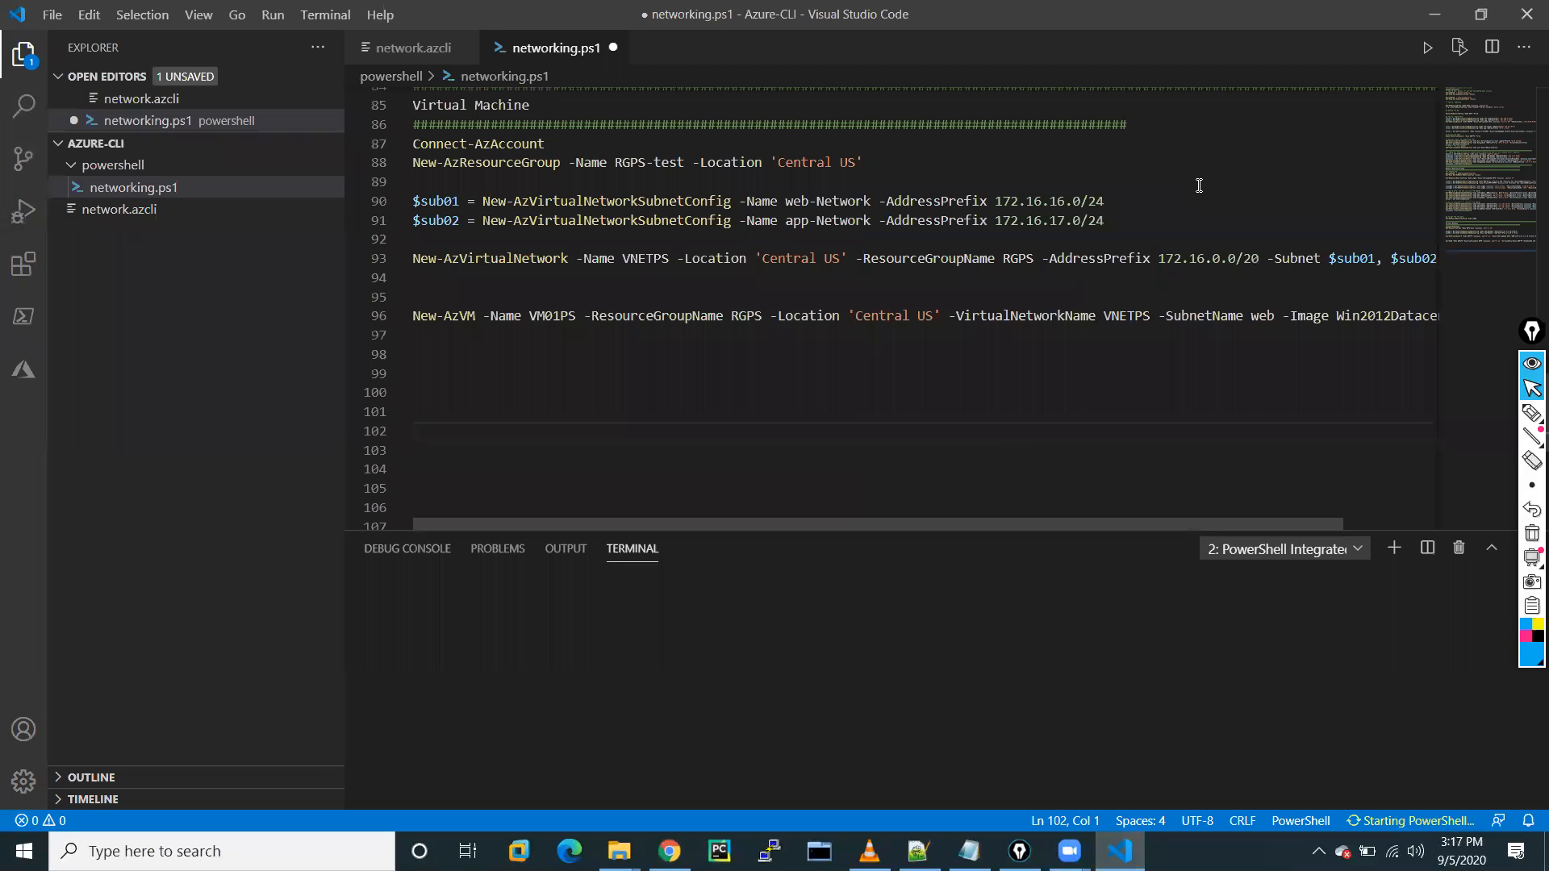
left_click(1433, 18)
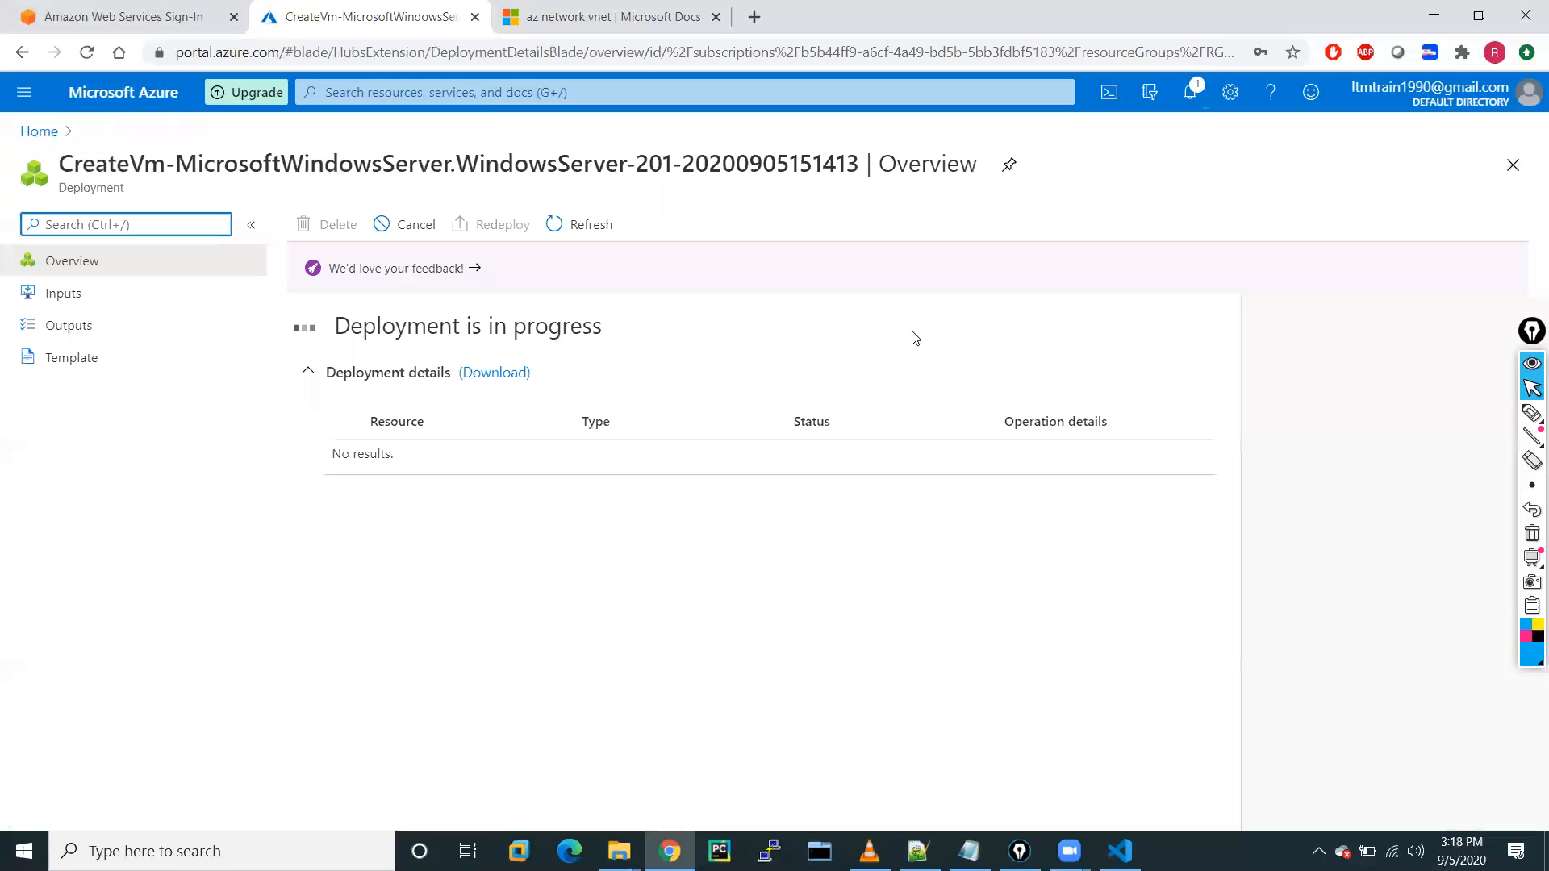
Skim the az network vnet documentation page.
left_click(633, 18)
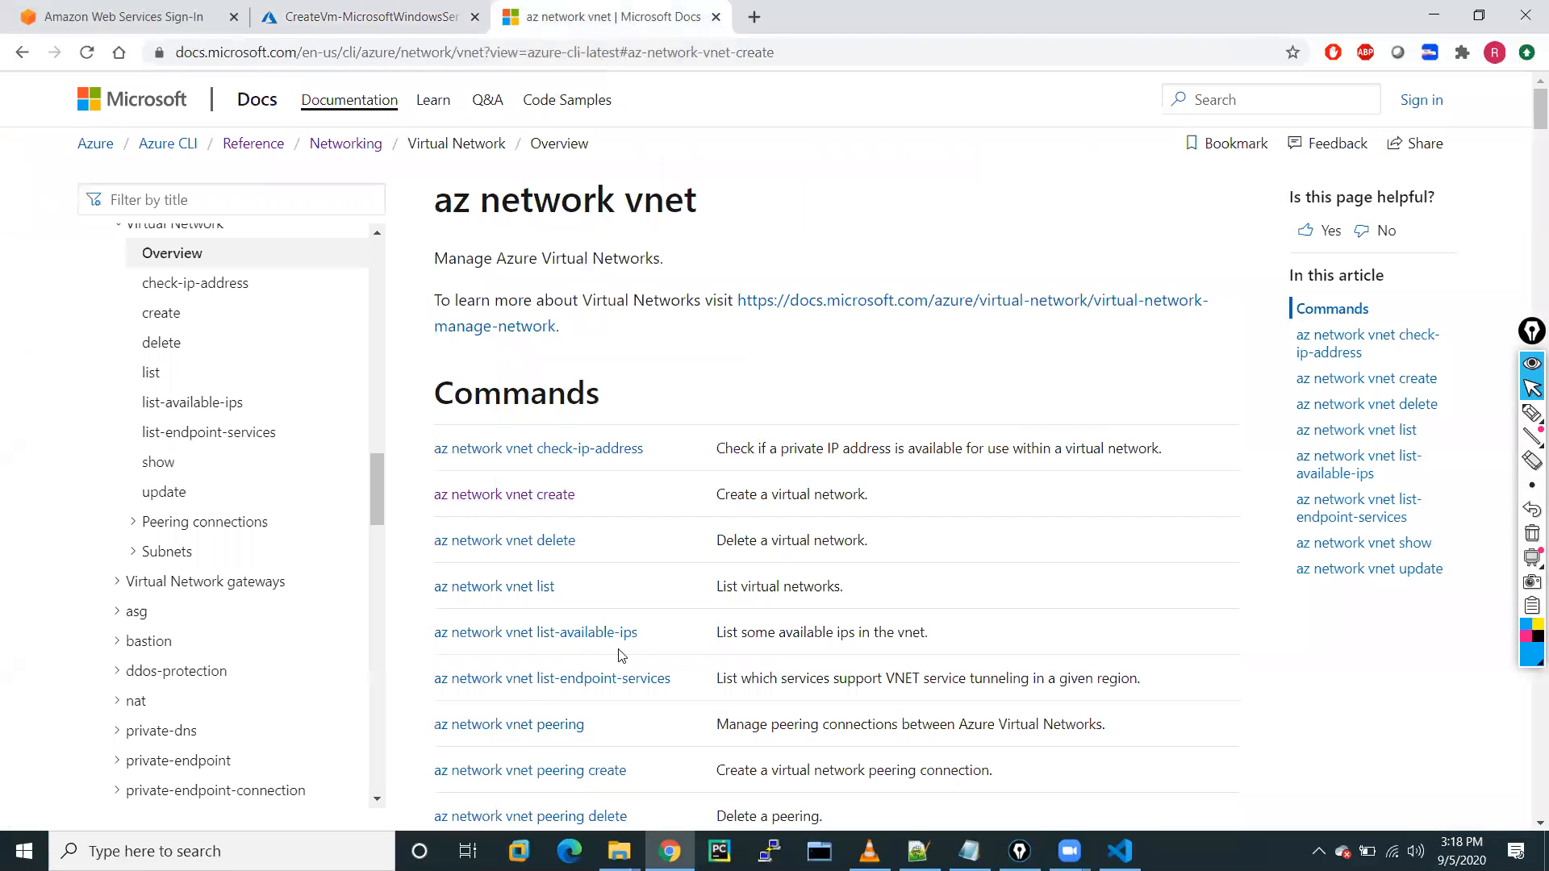
scroll(668, 466, "down", 10)
scroll(668, 466, "up", 8)
scroll(667, 466, "down", 4)
scroll(667, 466, "up", 6)
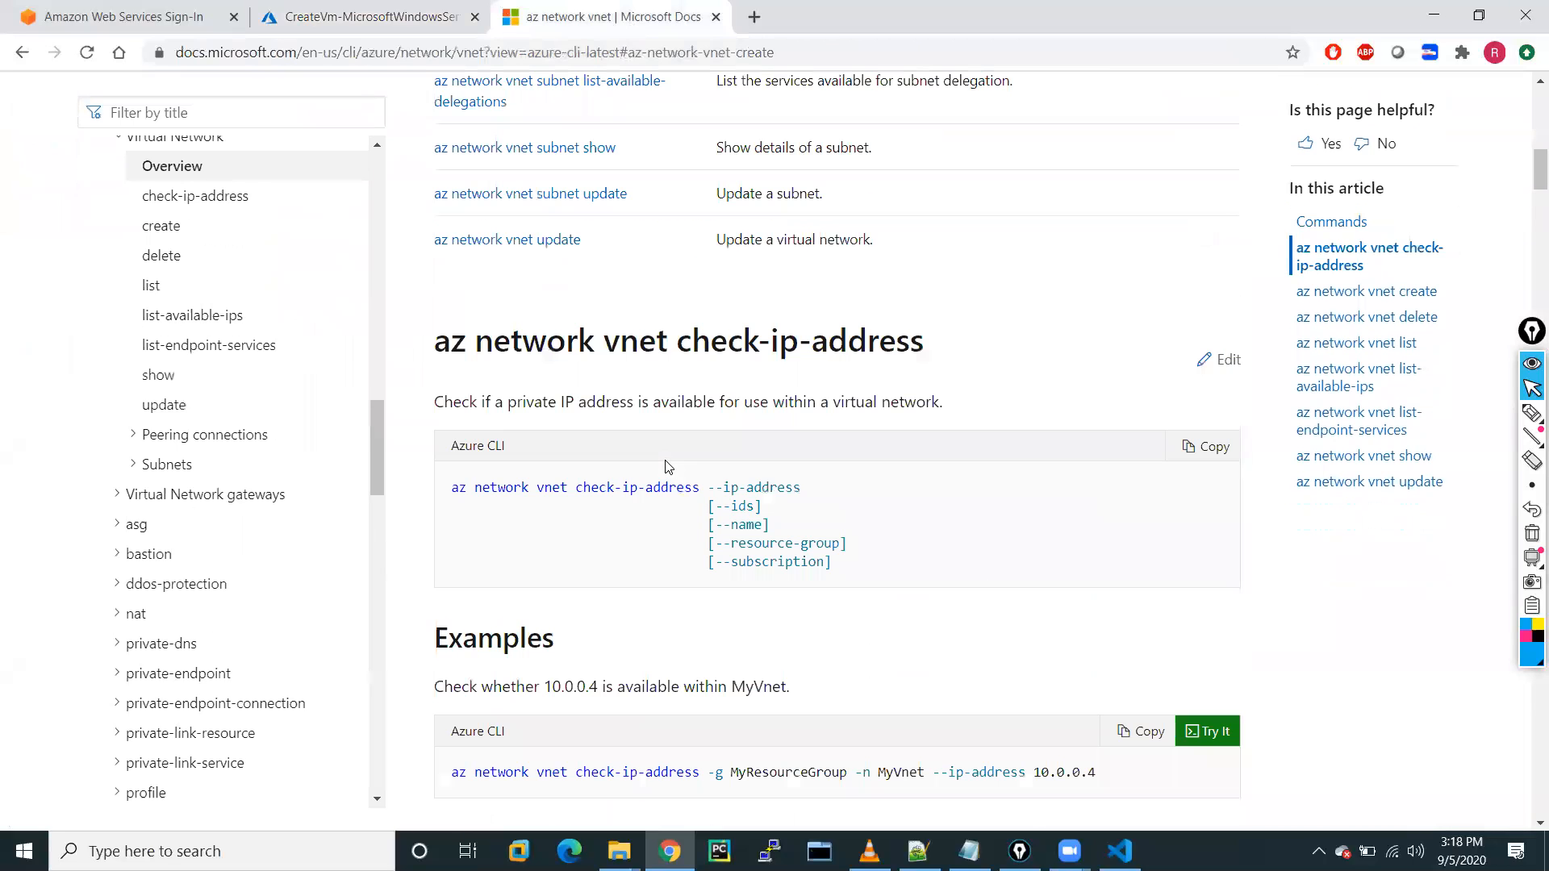
Check the VM deployment's status in notifications, then return to Visual Studio Code.
left_click(315, 9)
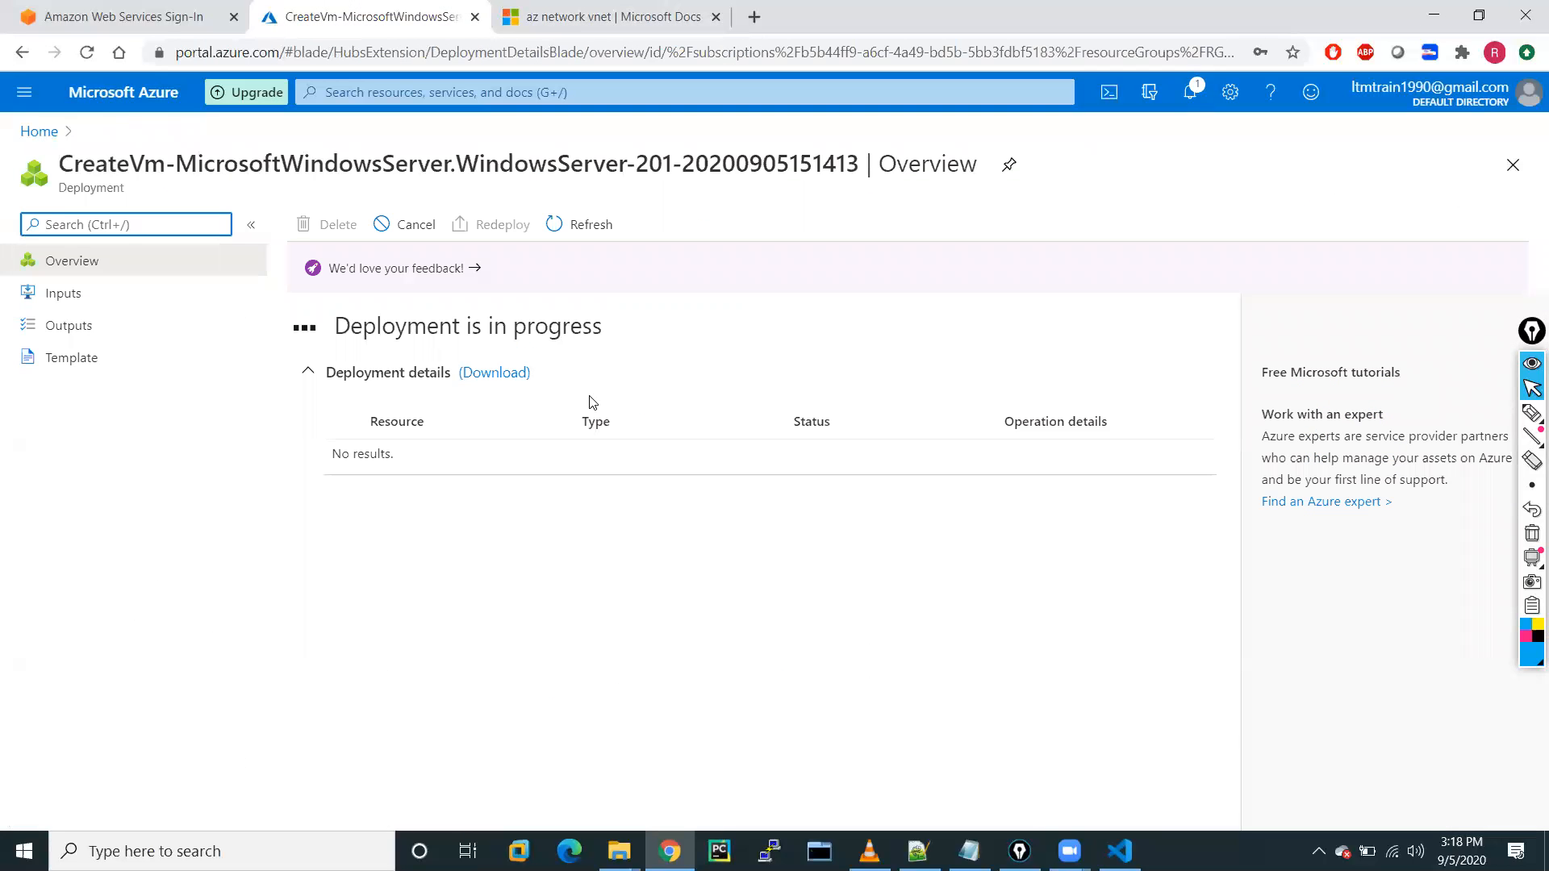
left_click(1190, 92)
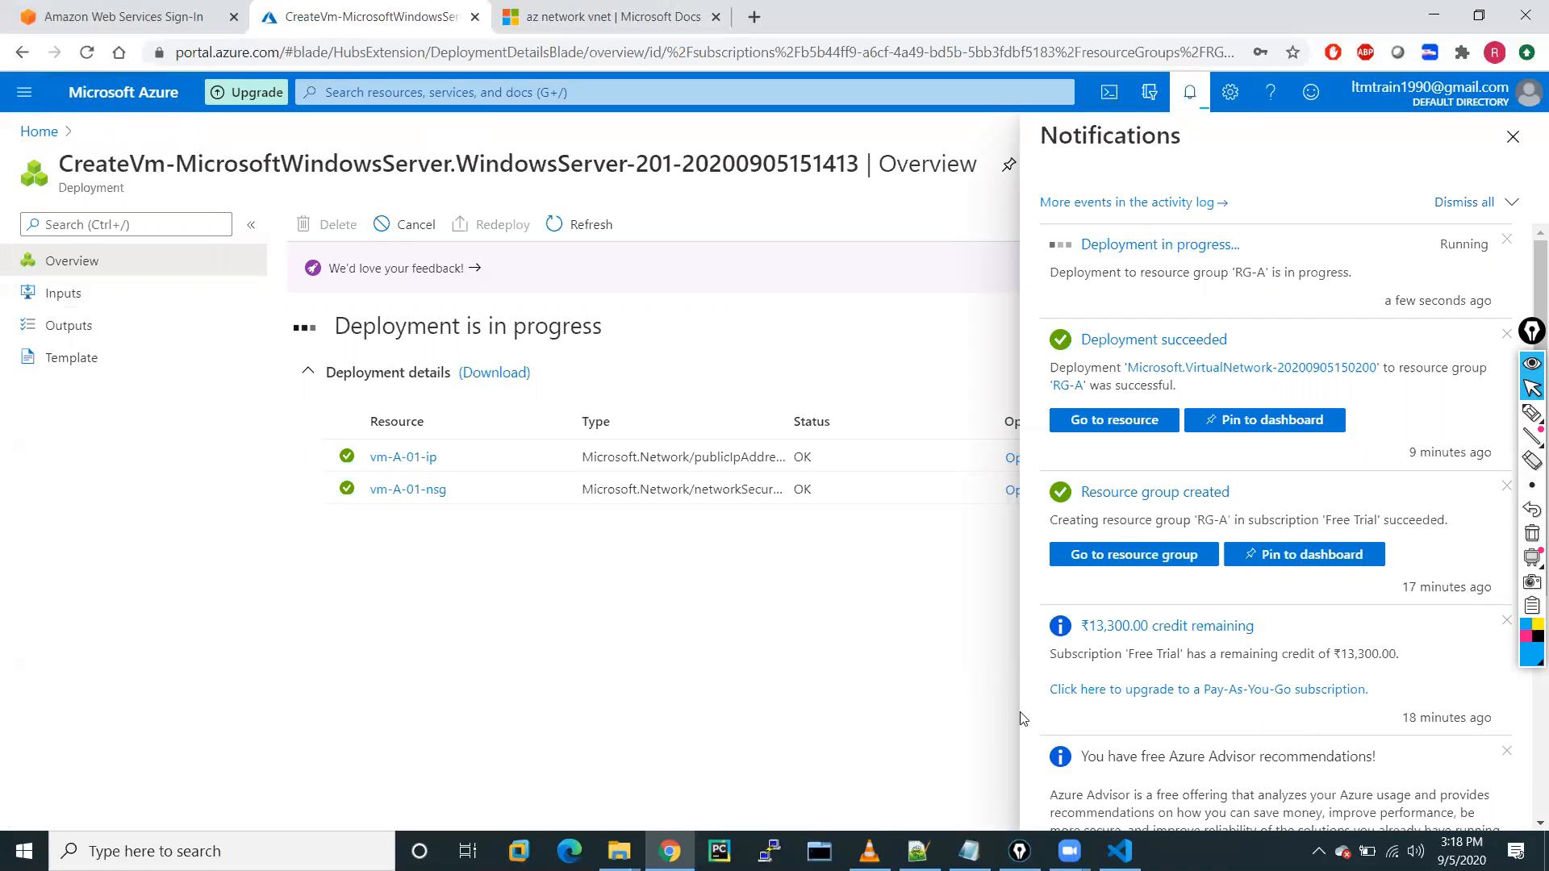
left_click(1119, 851)
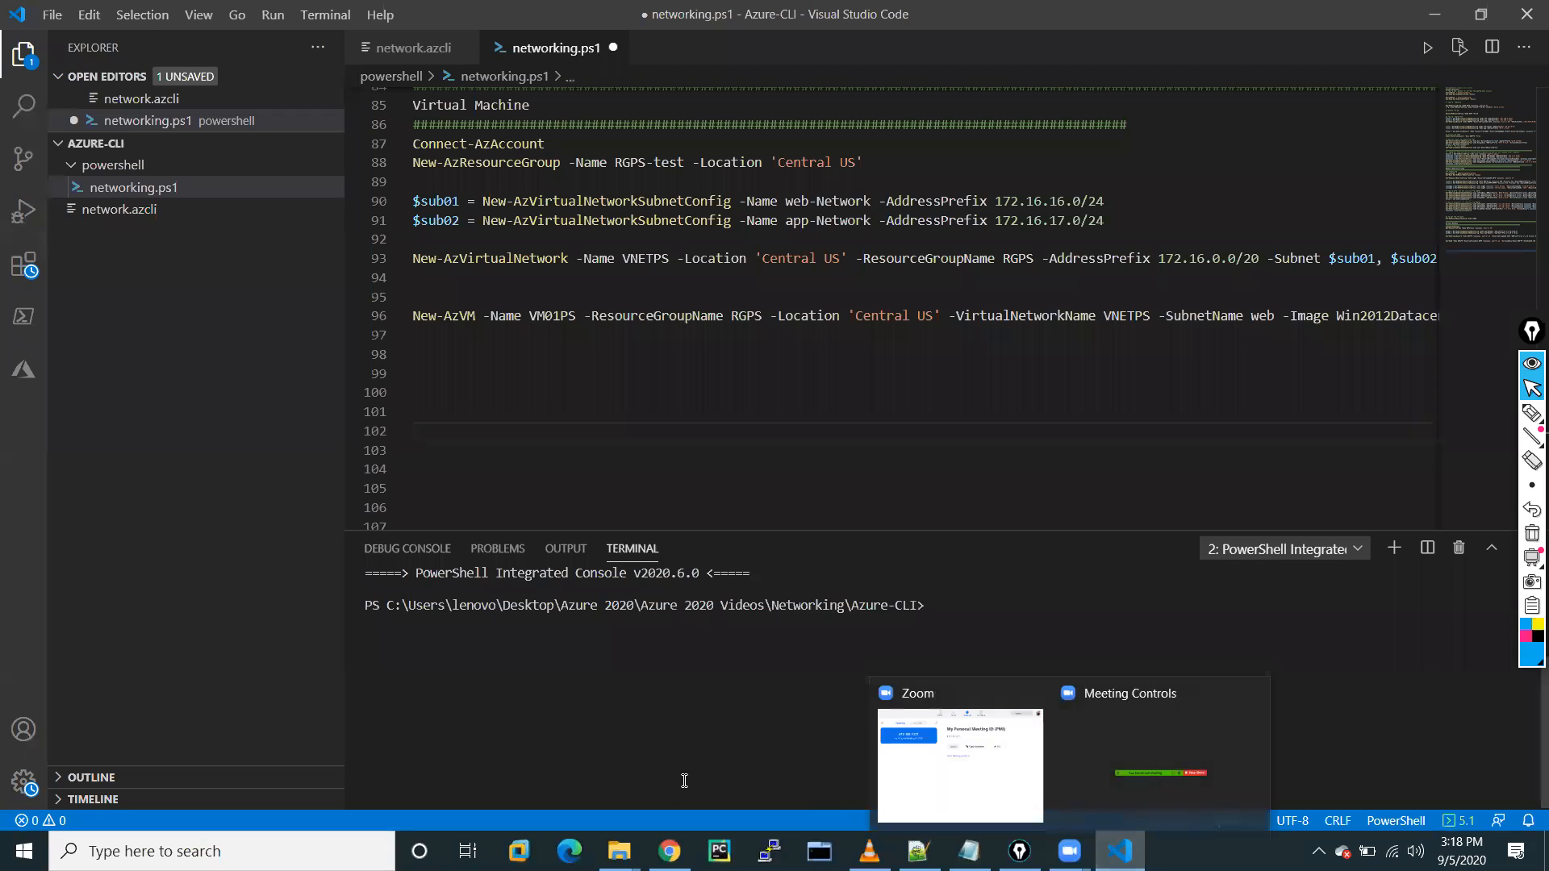
Run 'az login' in the terminal of the network.azcli workspace.
left_click(404, 53)
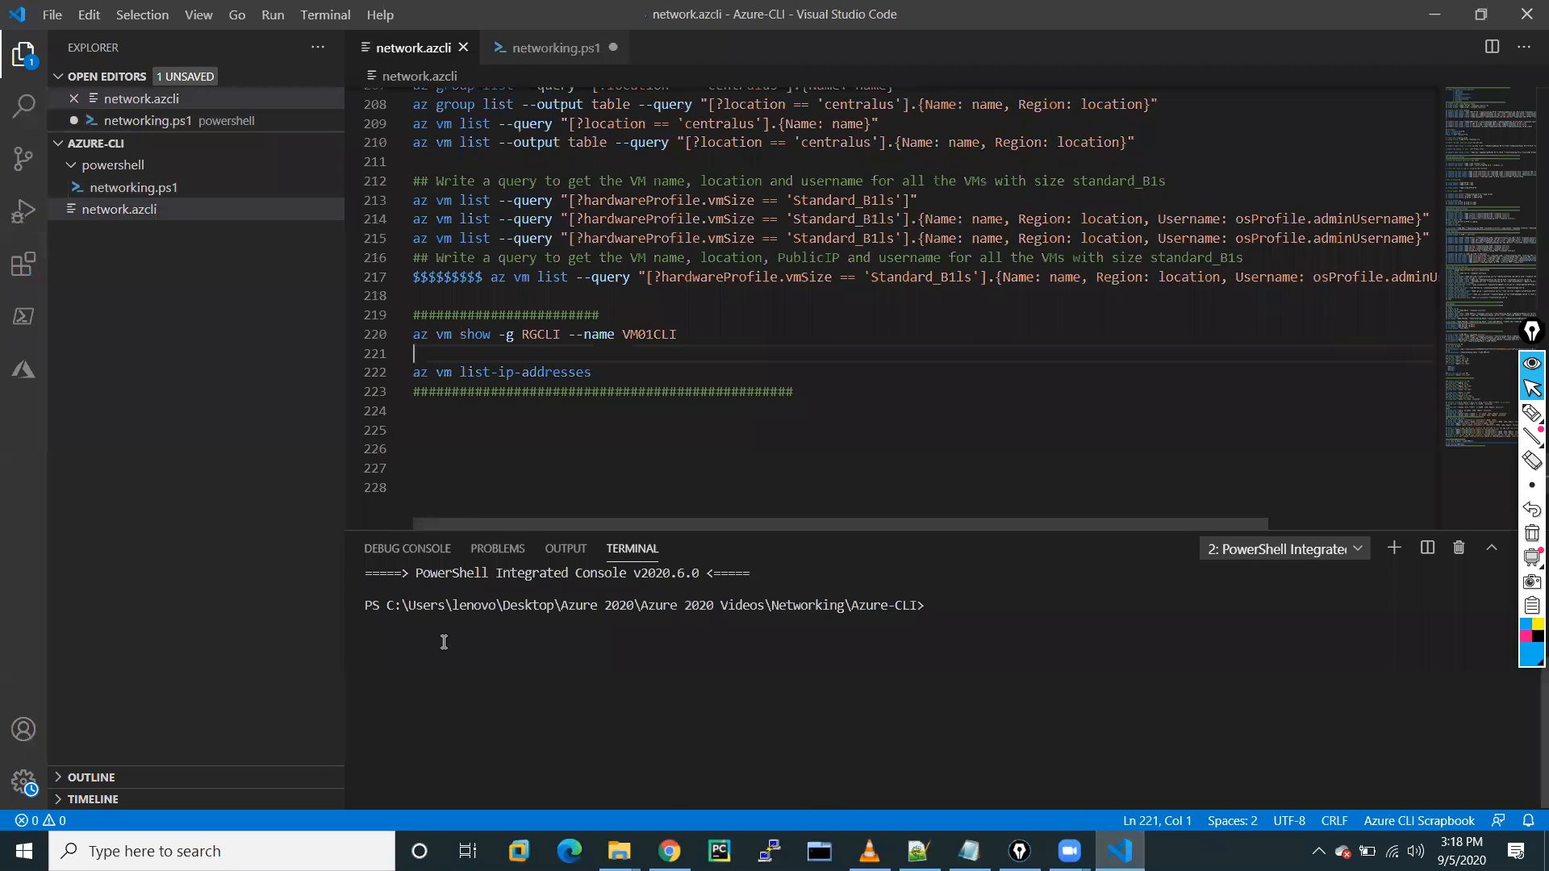
left_click(410, 651)
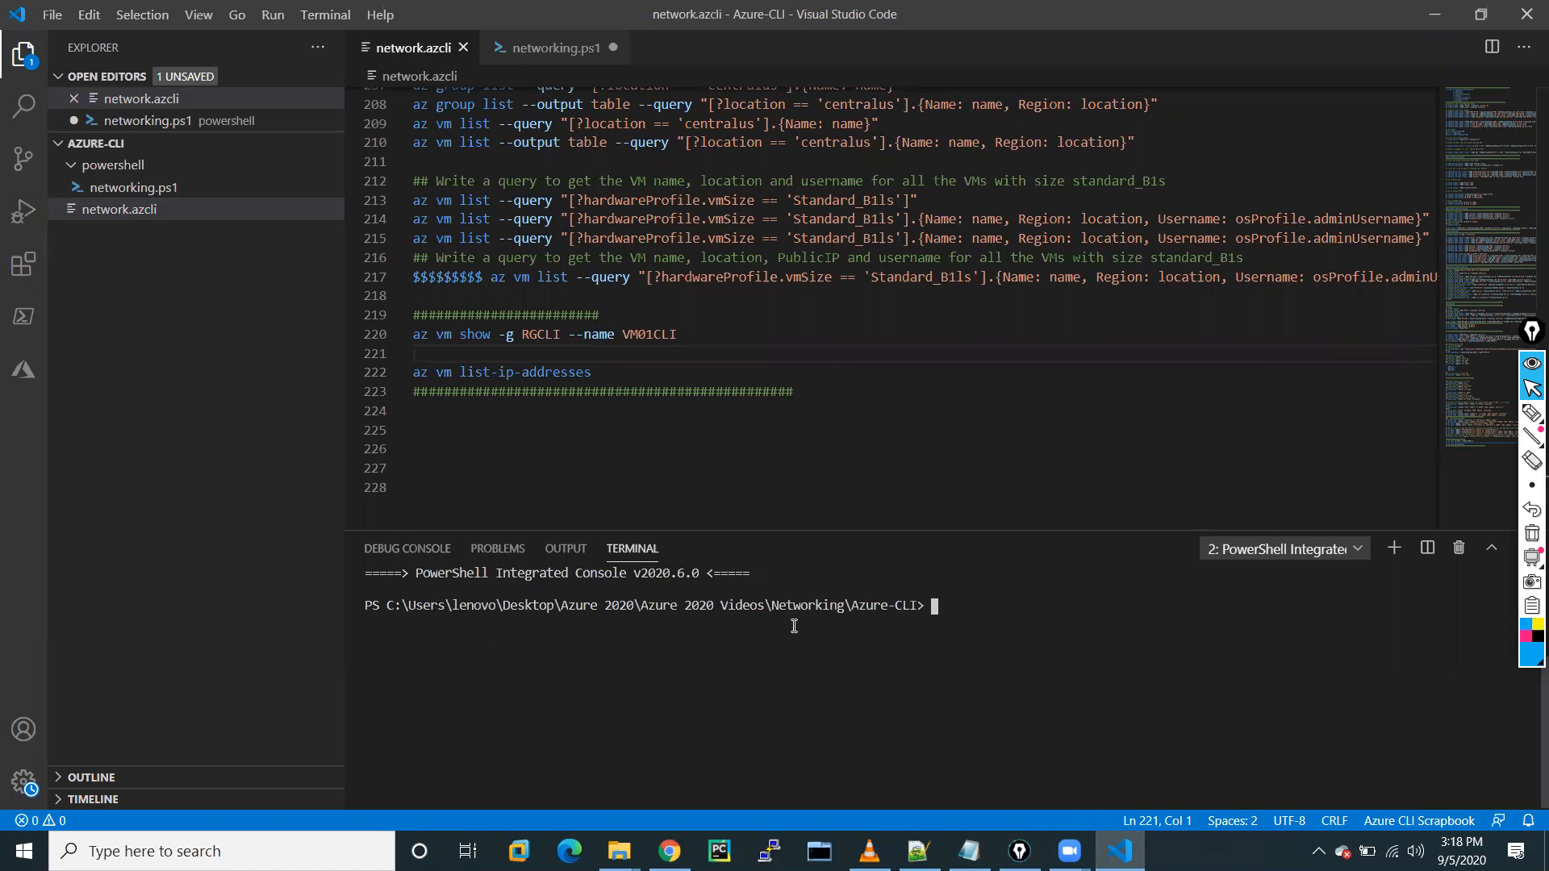
scroll(666, 394, "up", 5)
scroll(666, 393, "up", 1)
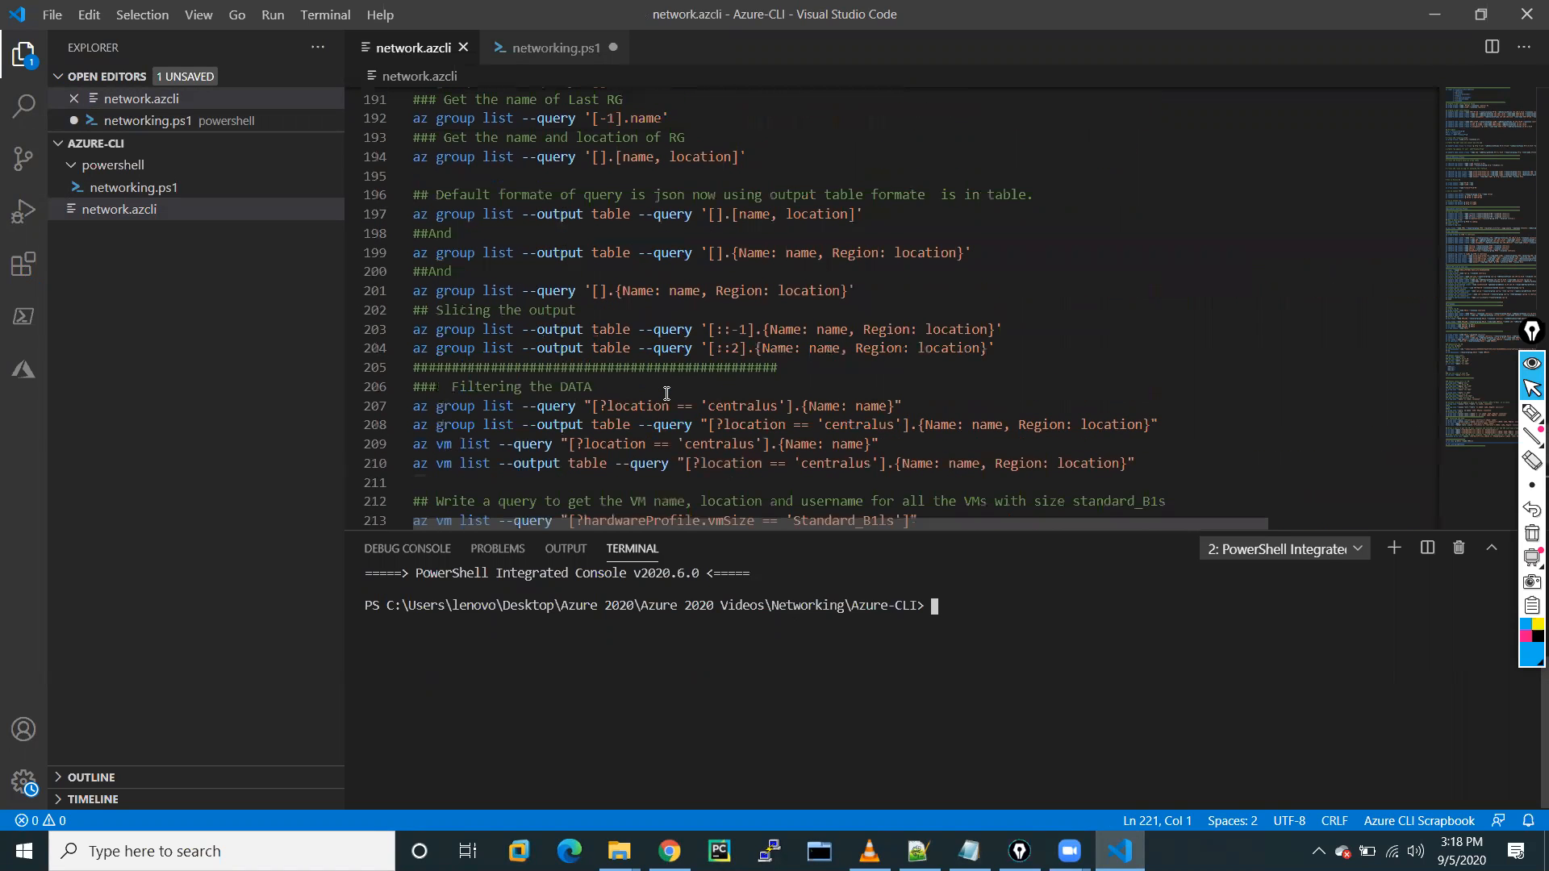
scroll(666, 394, "up", 12)
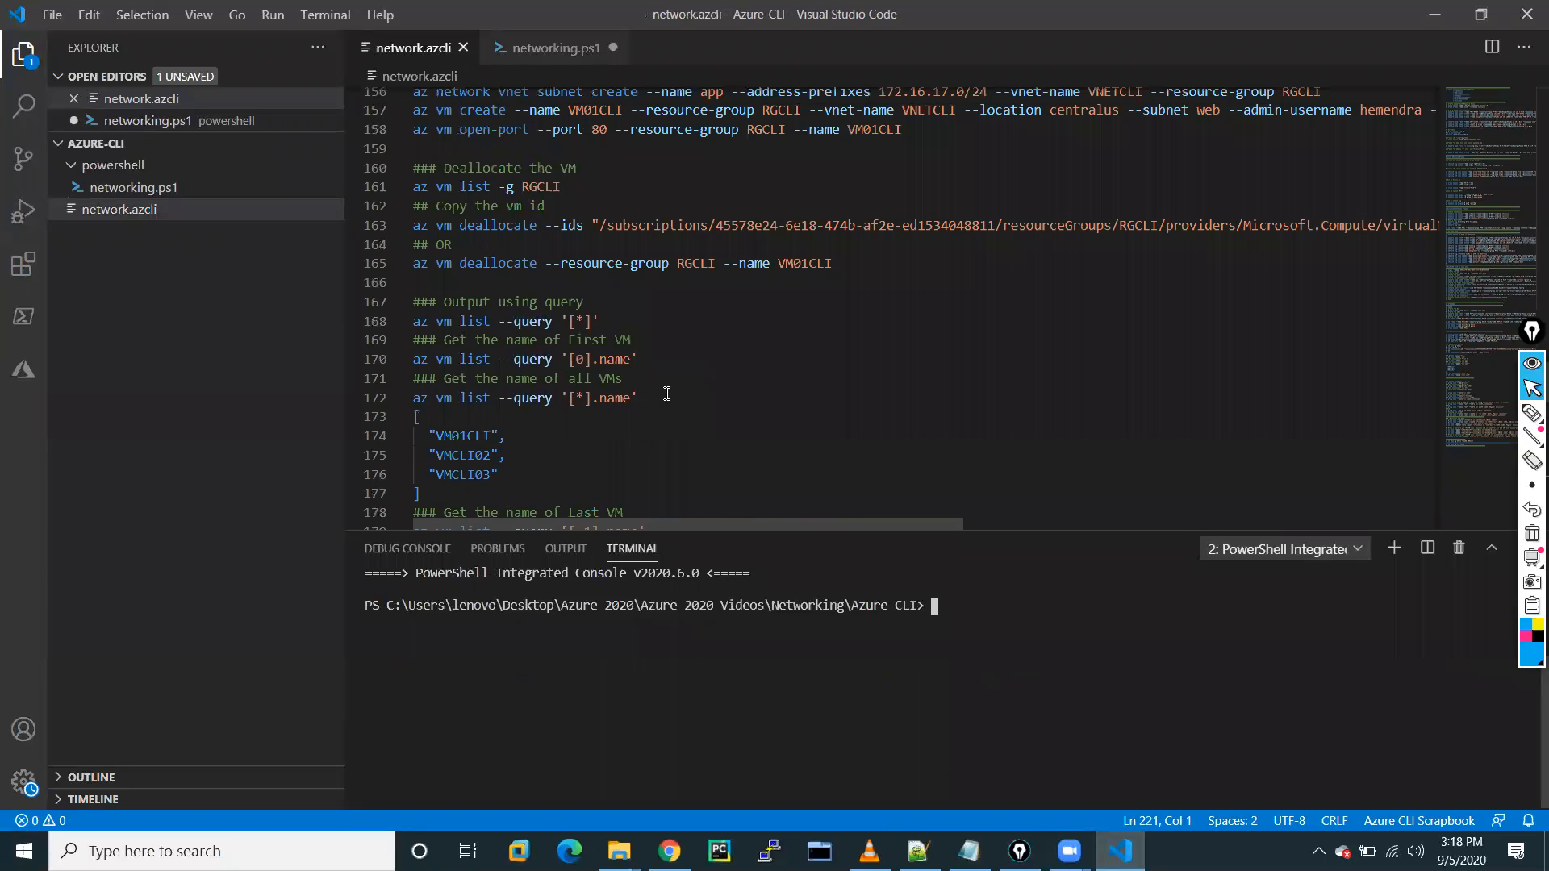
scroll(666, 394, "up", 20)
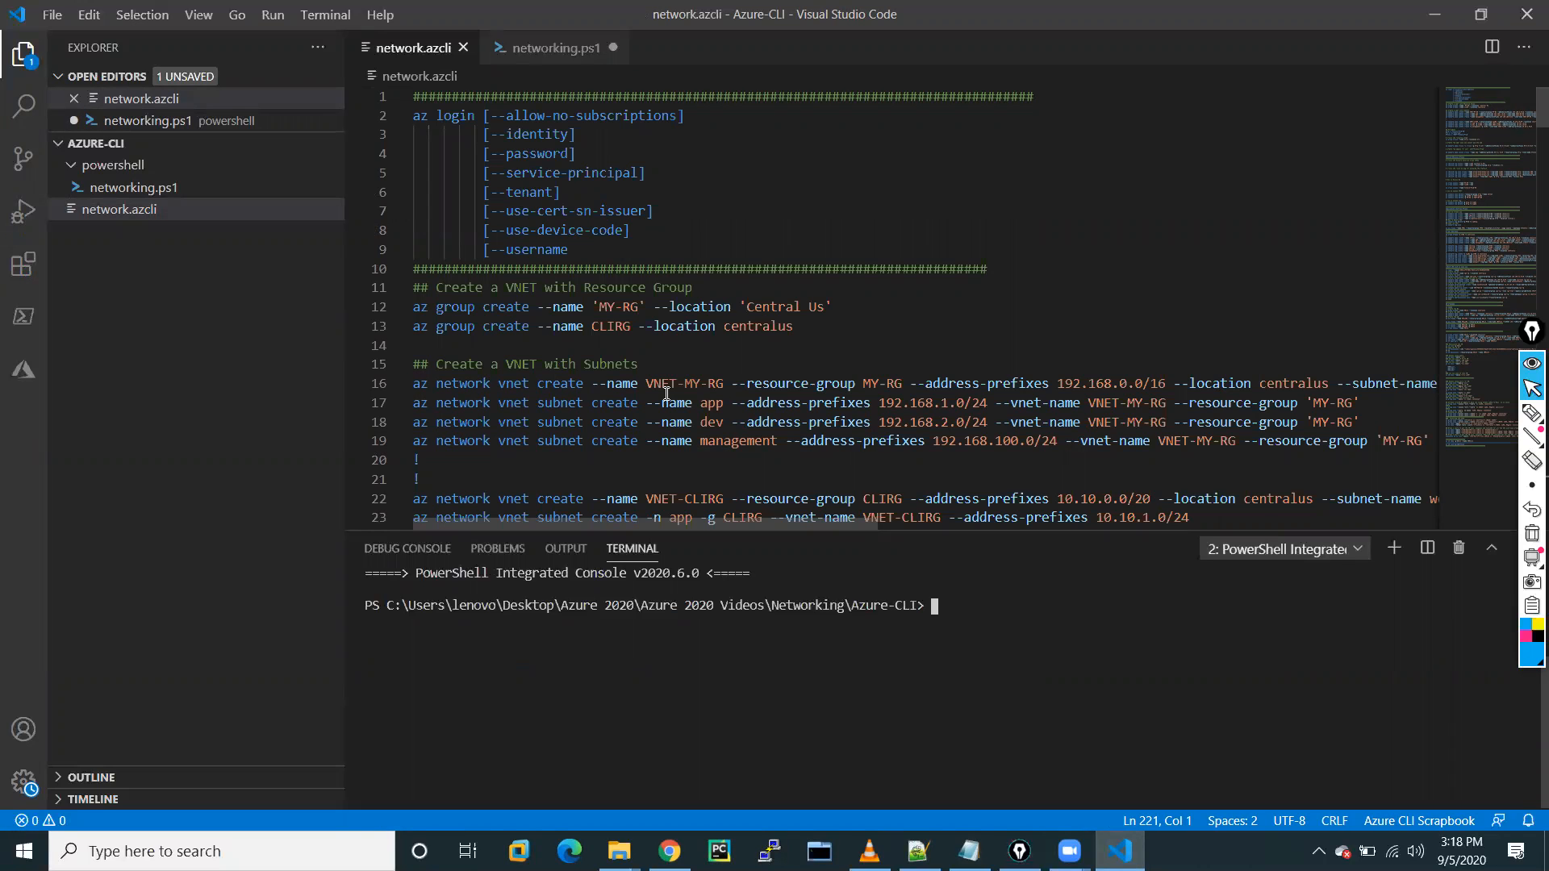
scroll(666, 393, "down", 20)
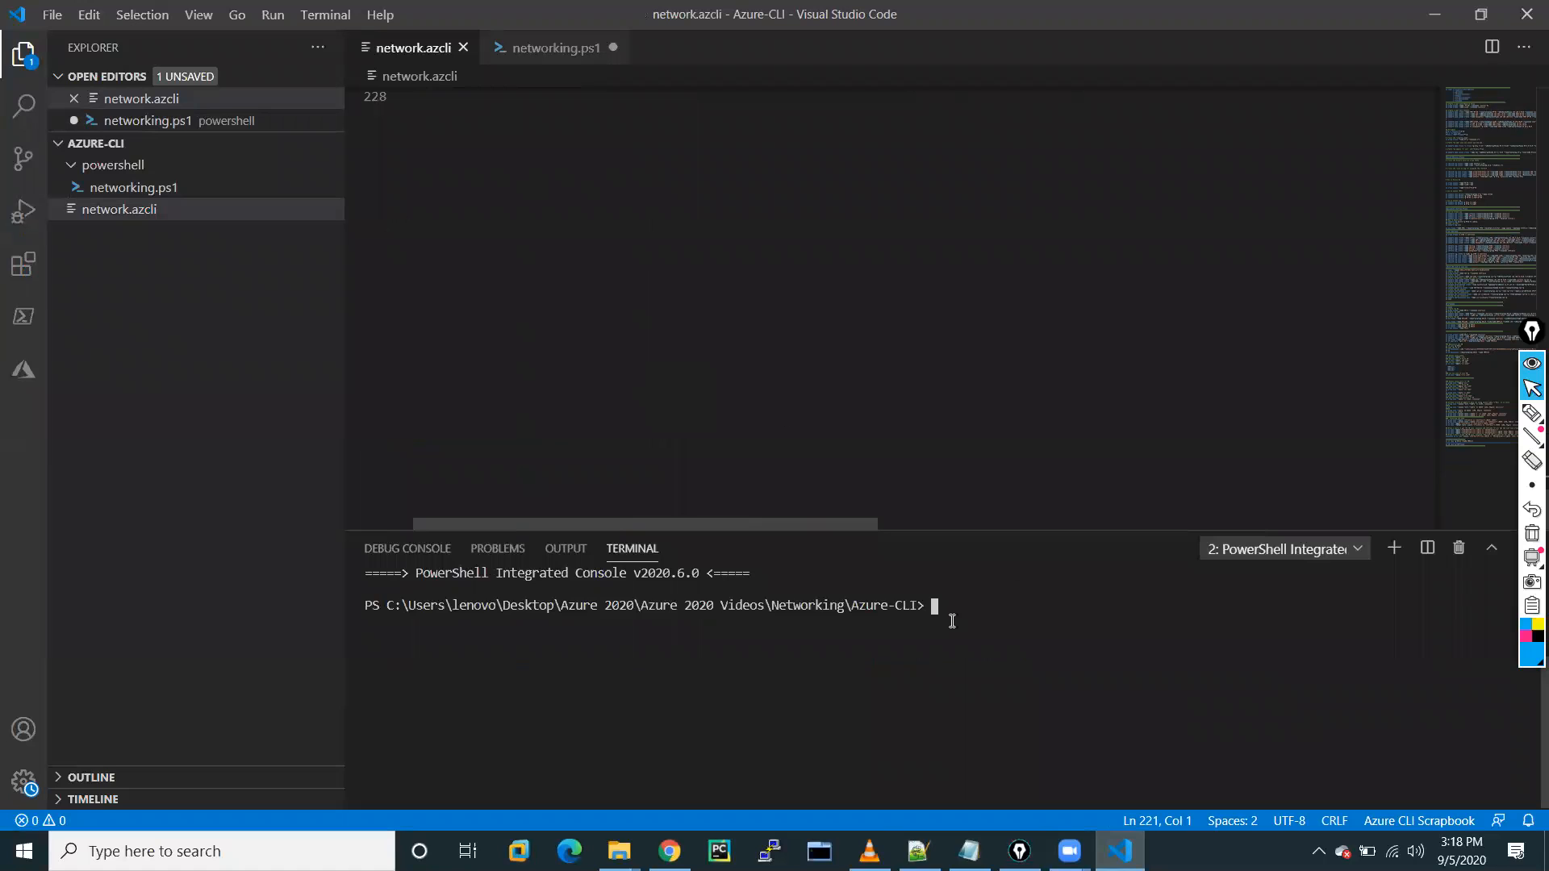
type("az lo")
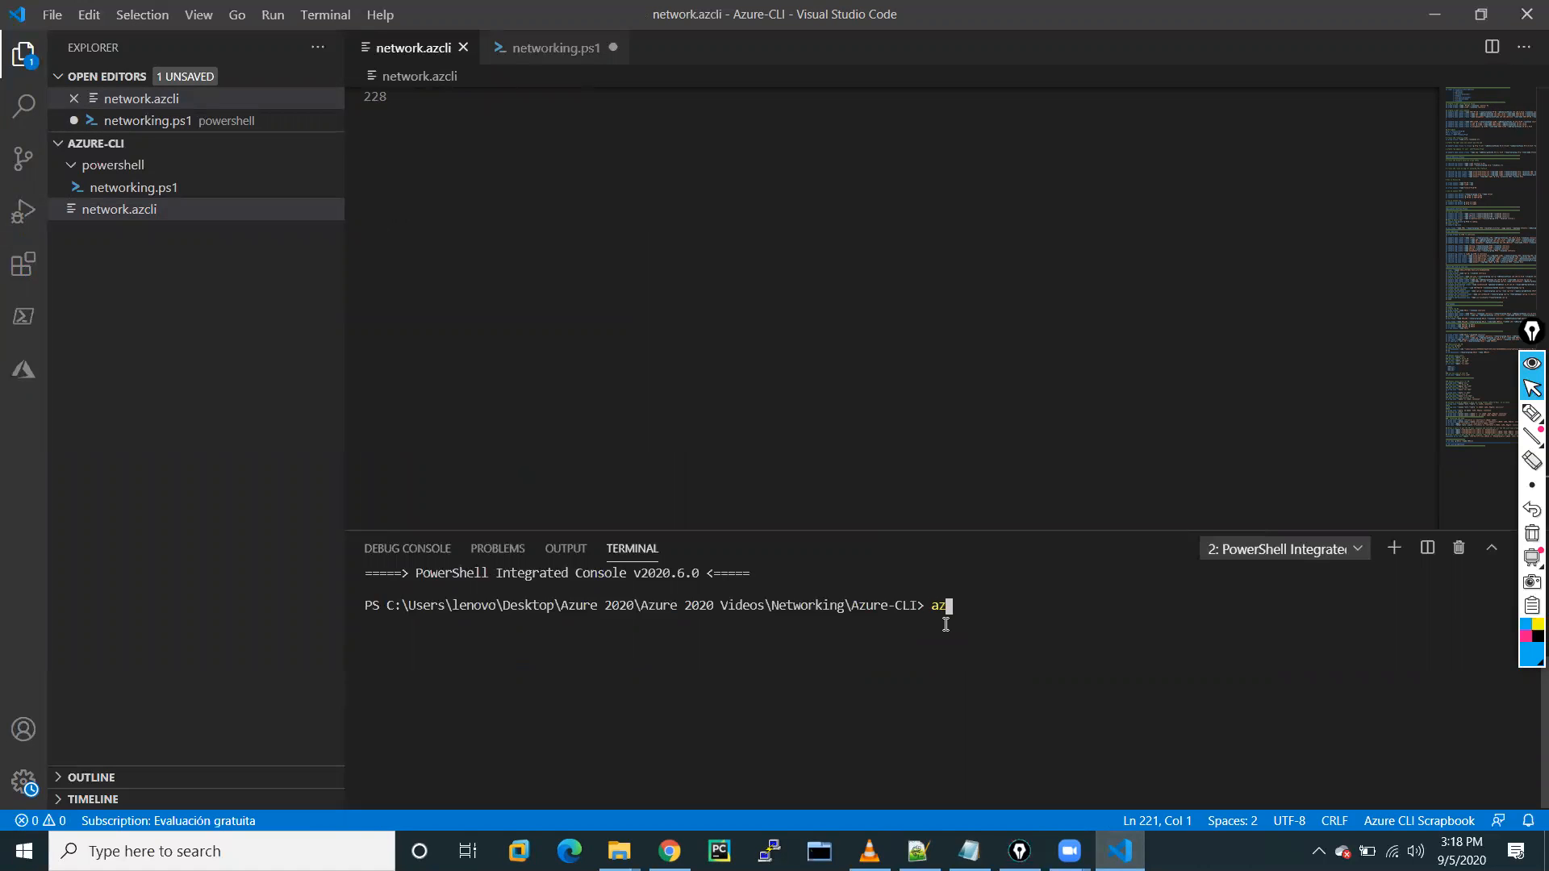
type("gin")
key("Return")
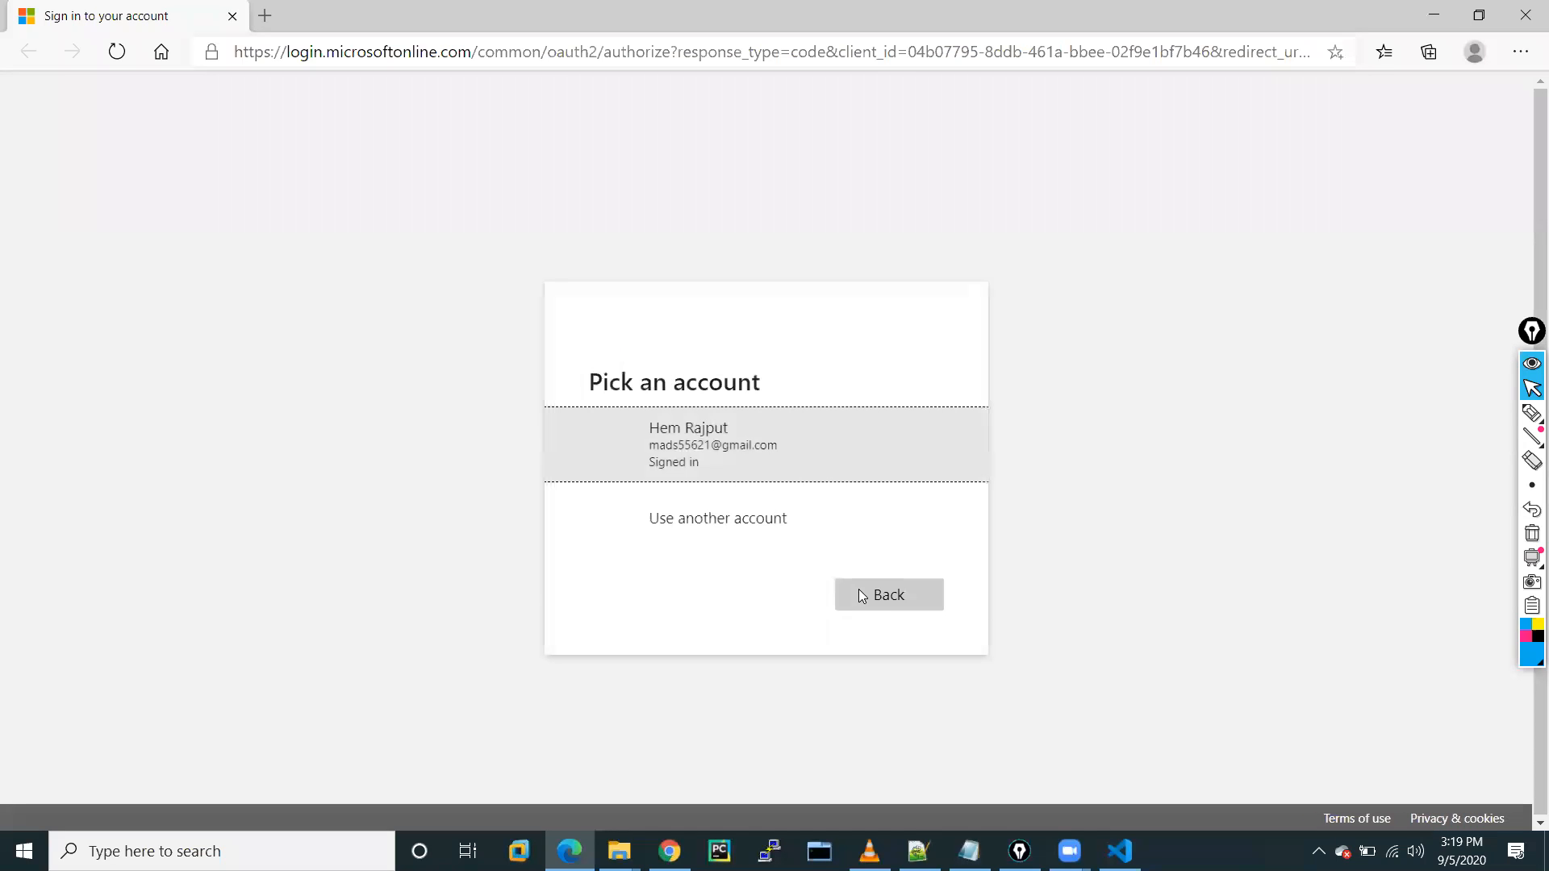
Replace the prefilled sign-in email with another account's Gmail address and reach its password prompt.
left_click(687, 534)
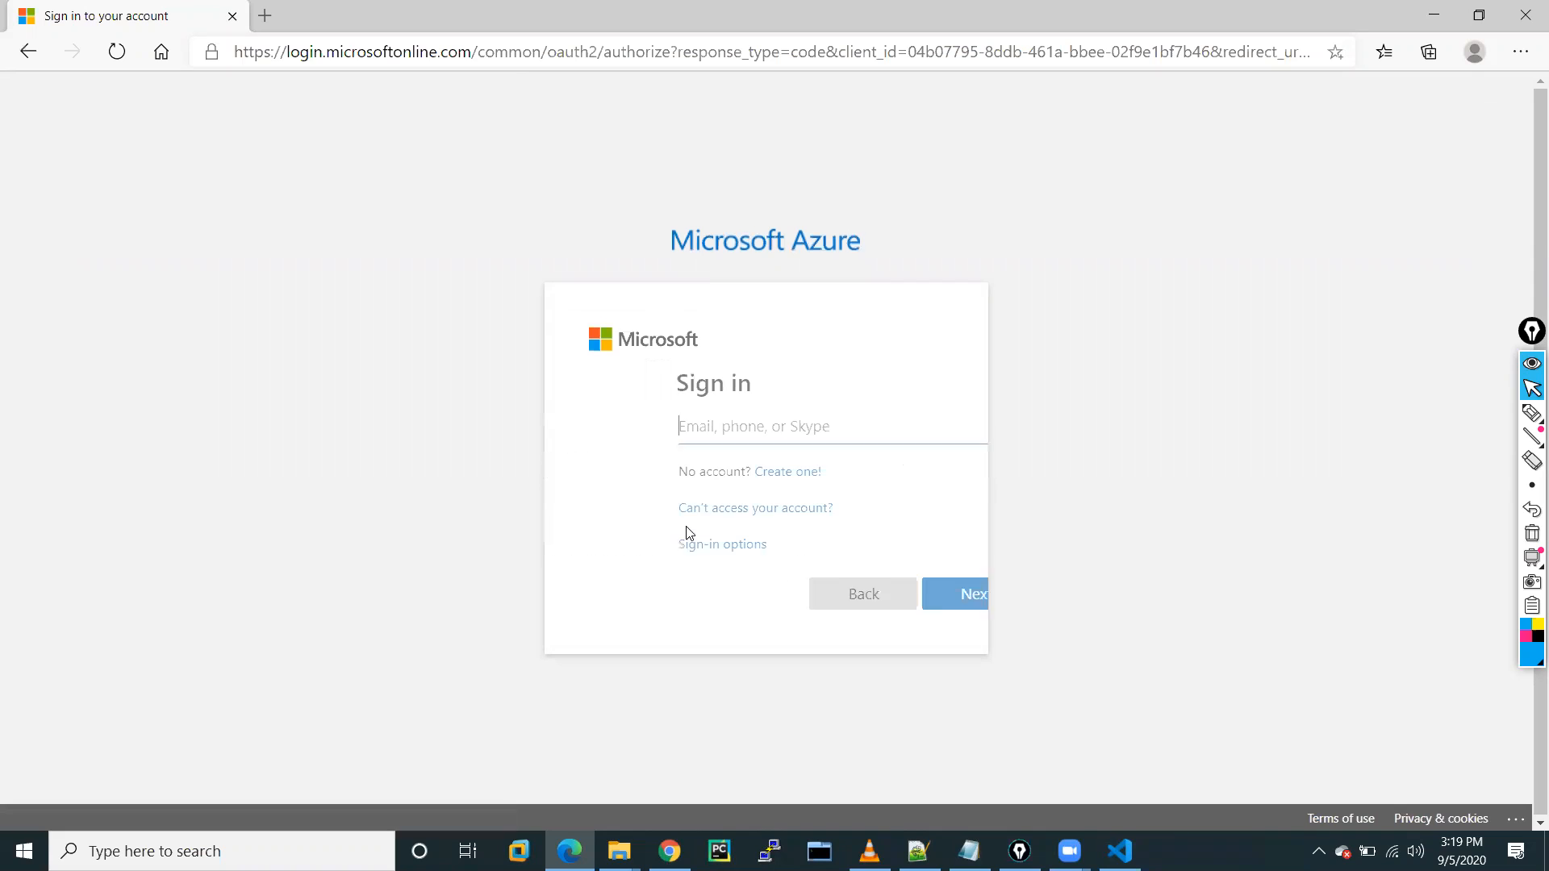
left_click(631, 421)
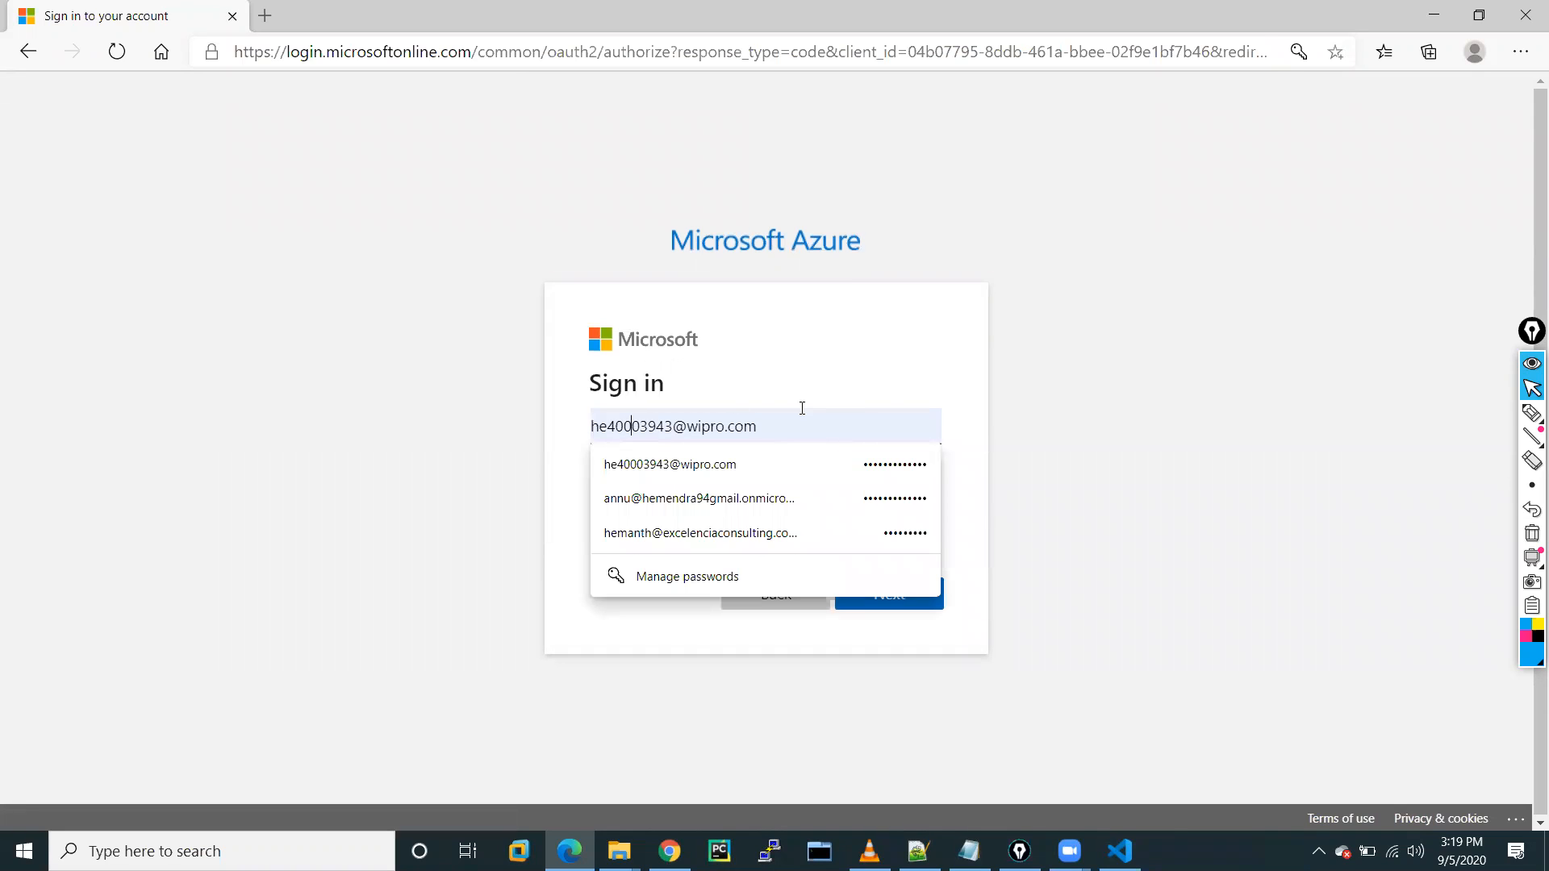
left_click_drag(784, 414, 602, 421)
key("BackSpace")
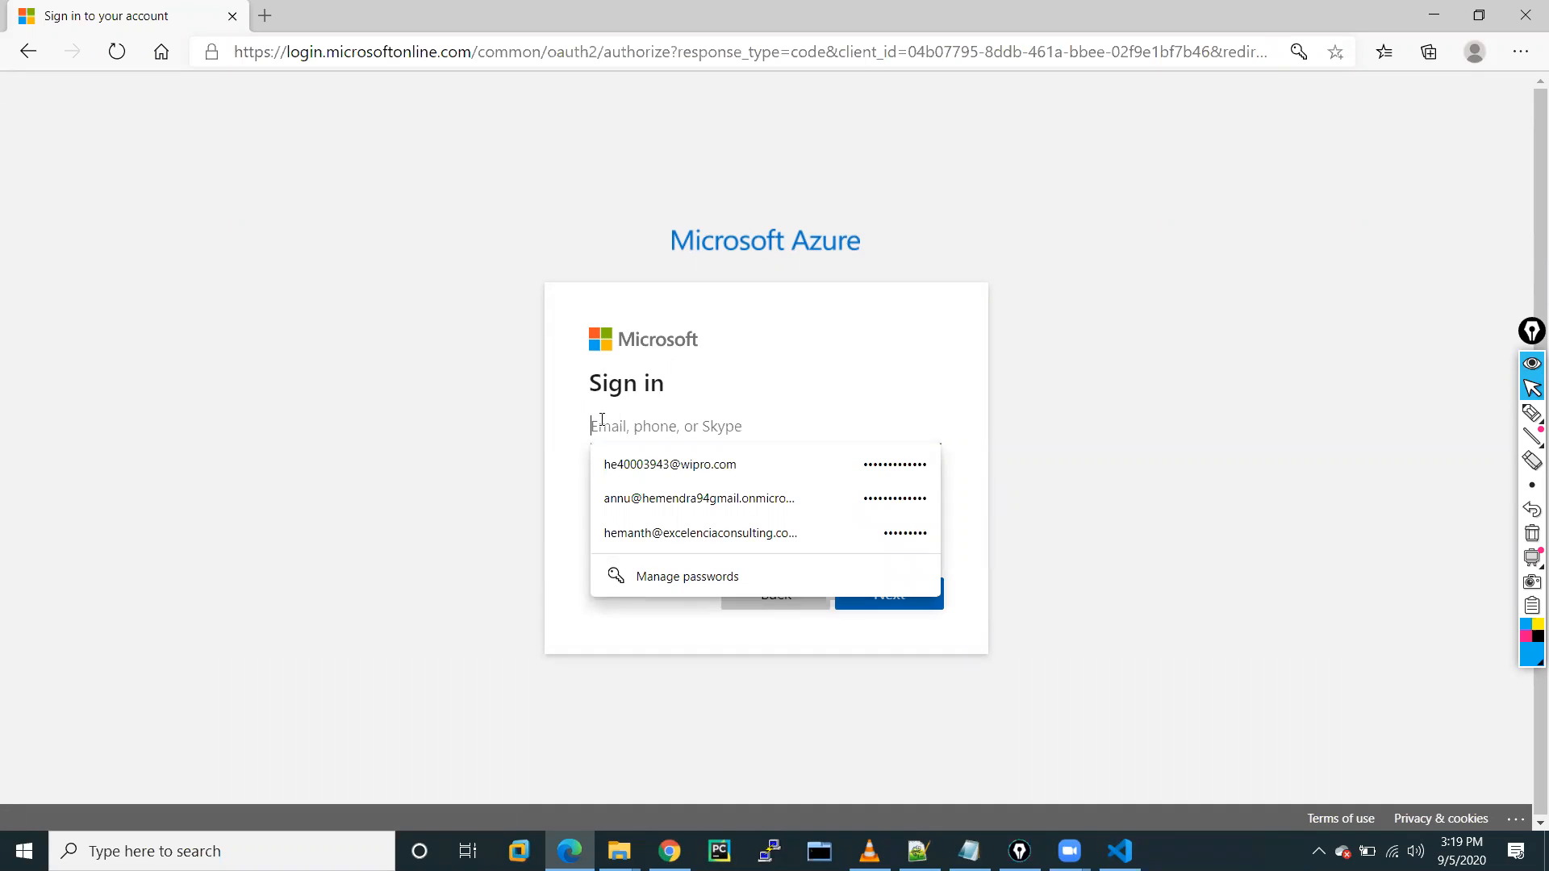
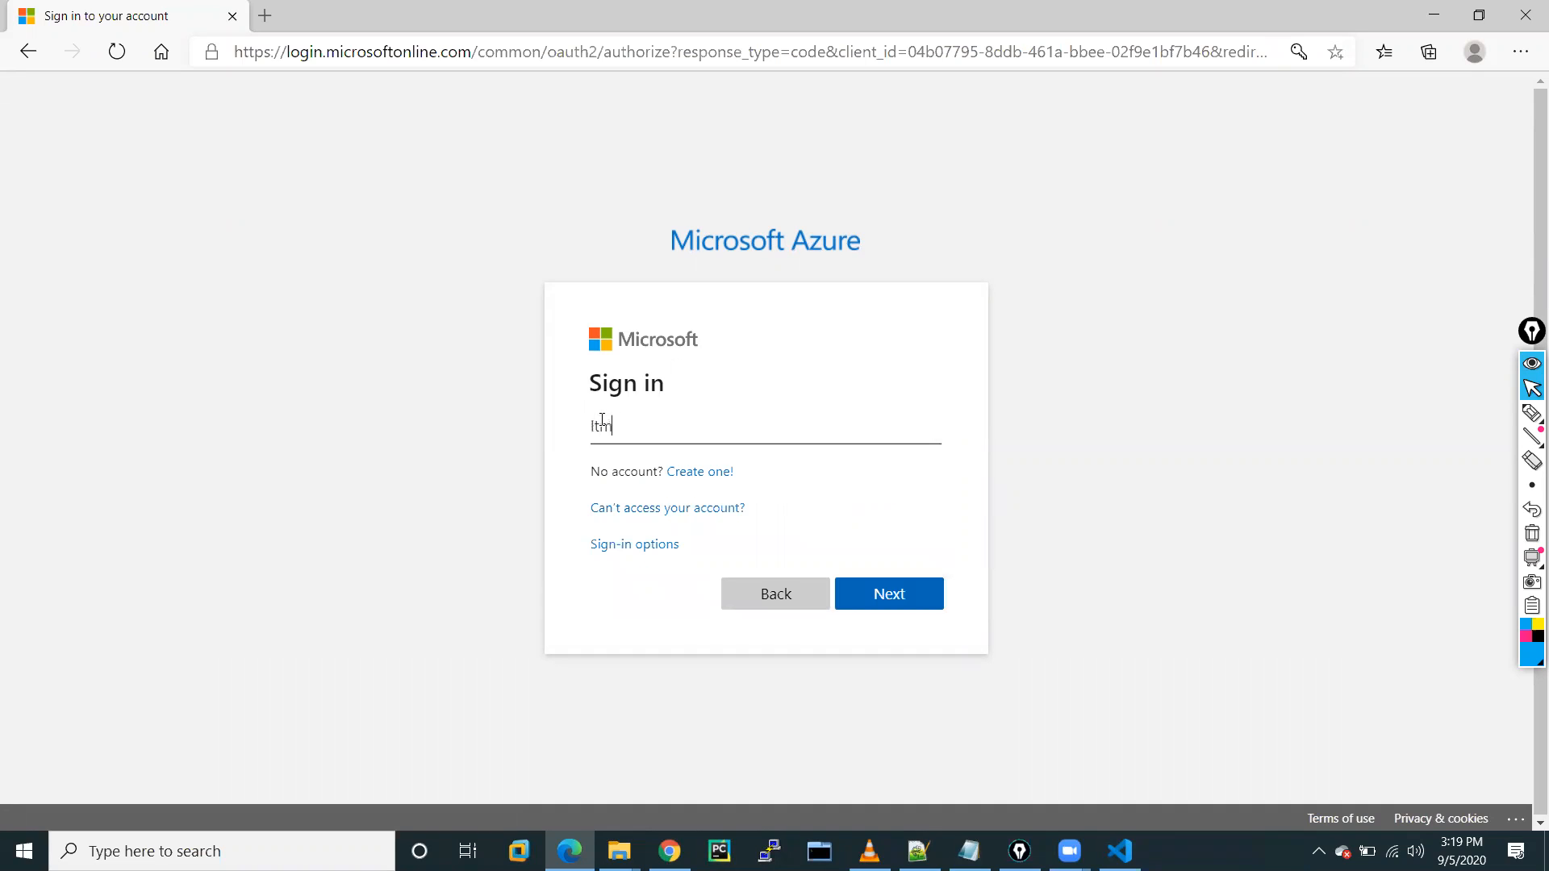
left_click(918, 613)
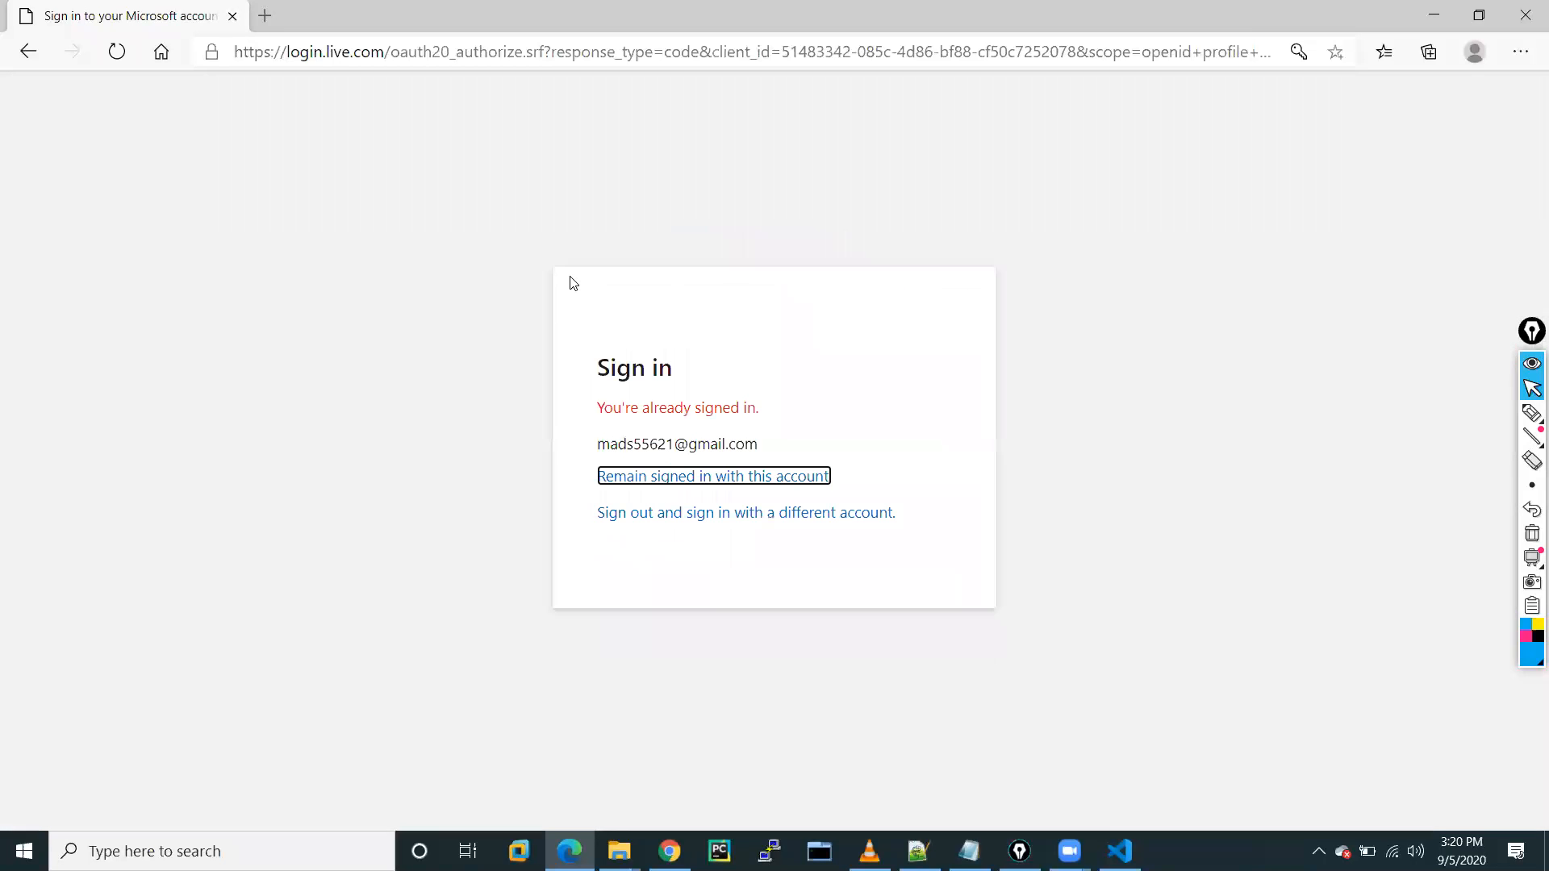
left_click(666, 513)
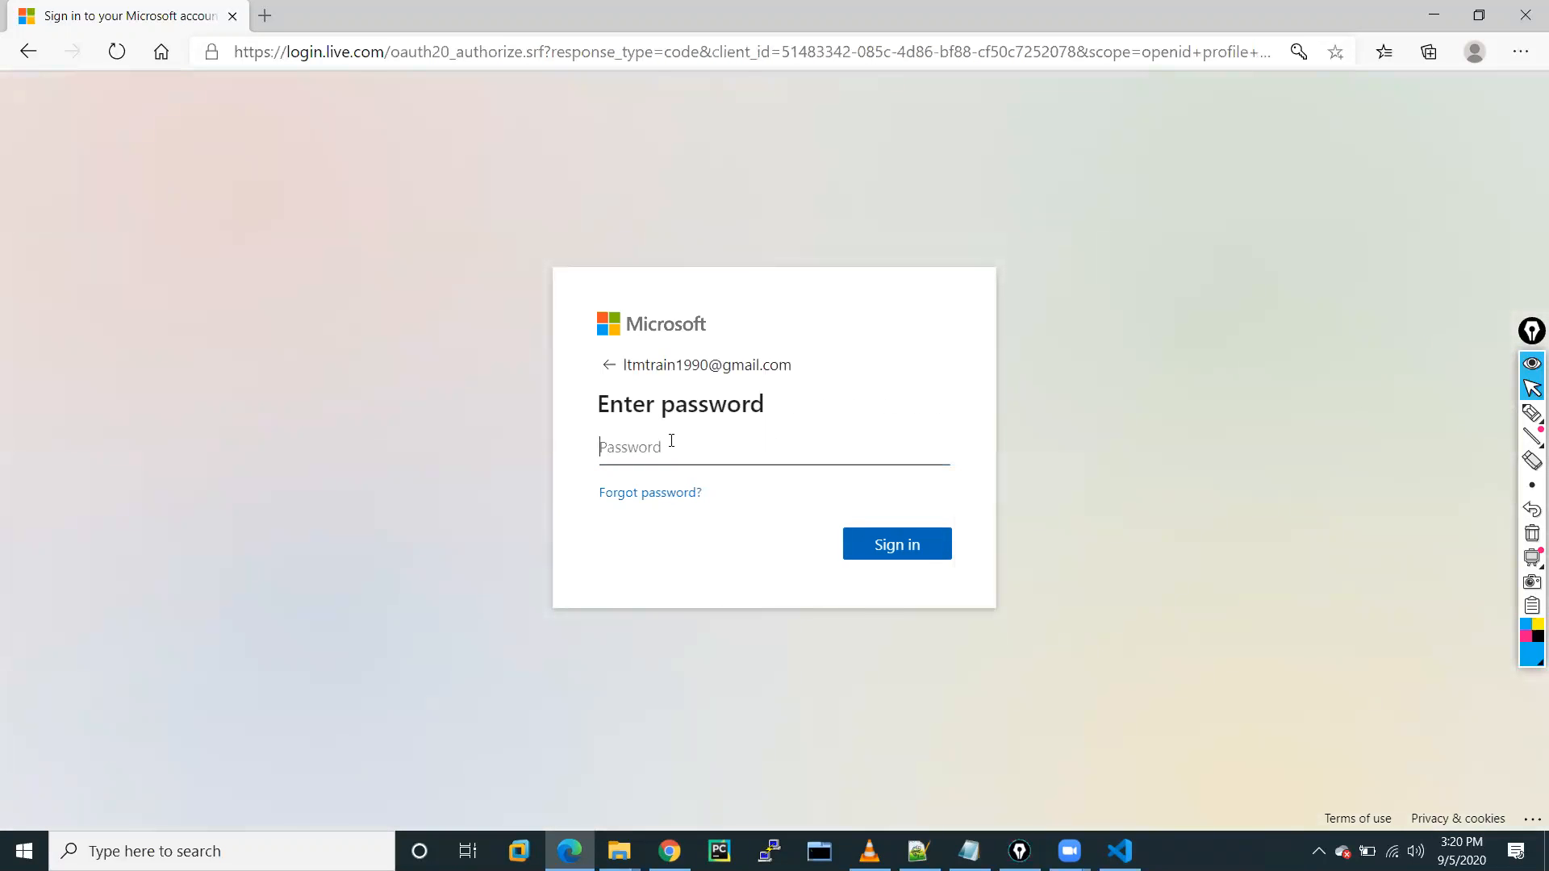
Enter the account password and sign in, re-entering it after the first attempt fails.
left_click(671, 441)
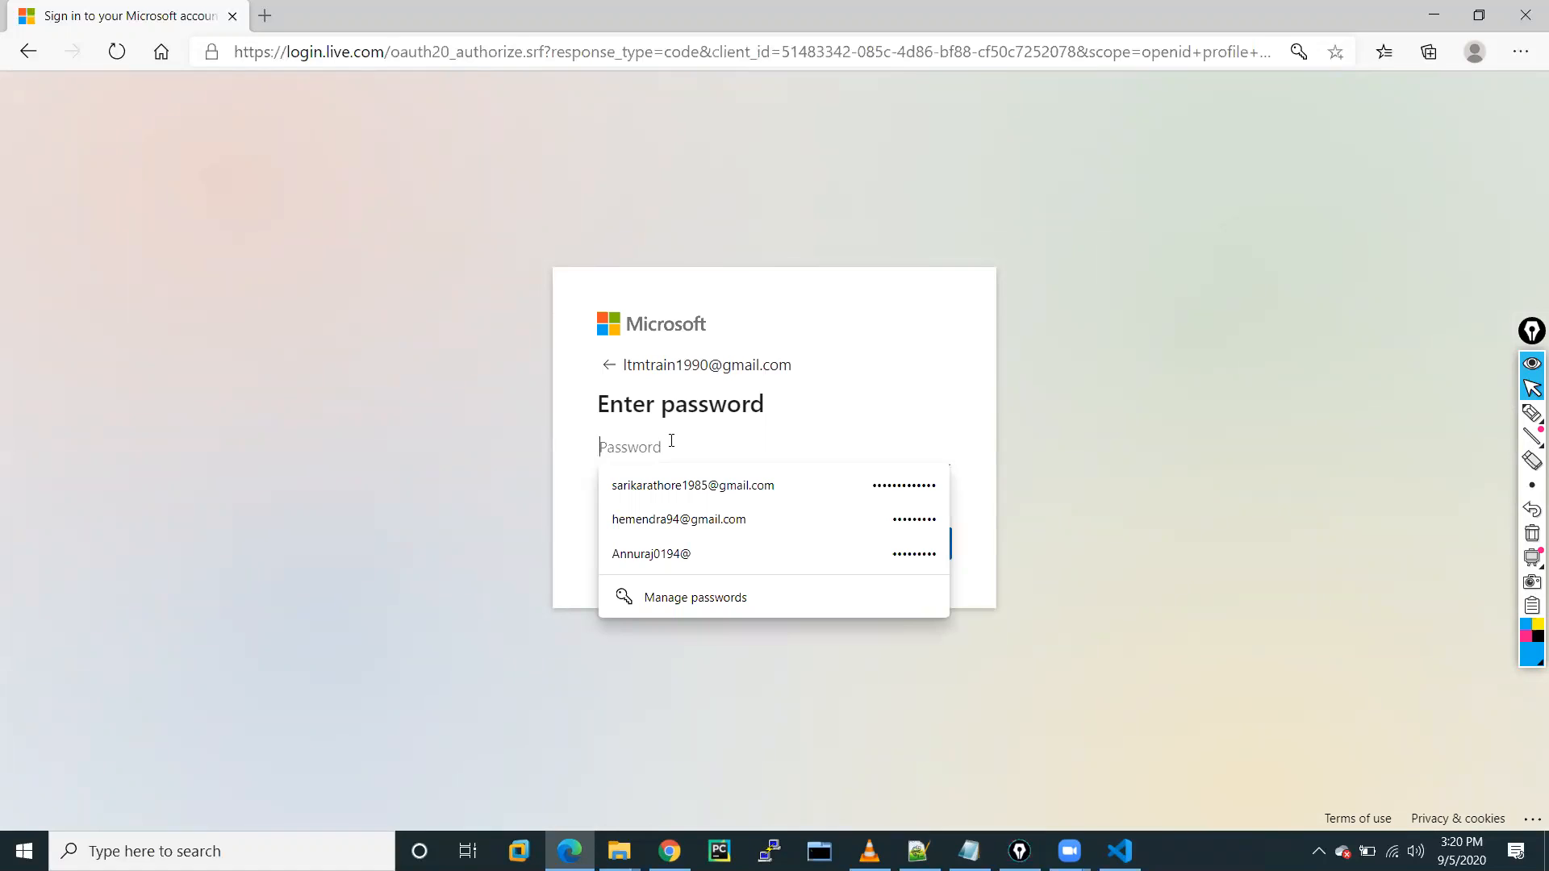
type("•••")
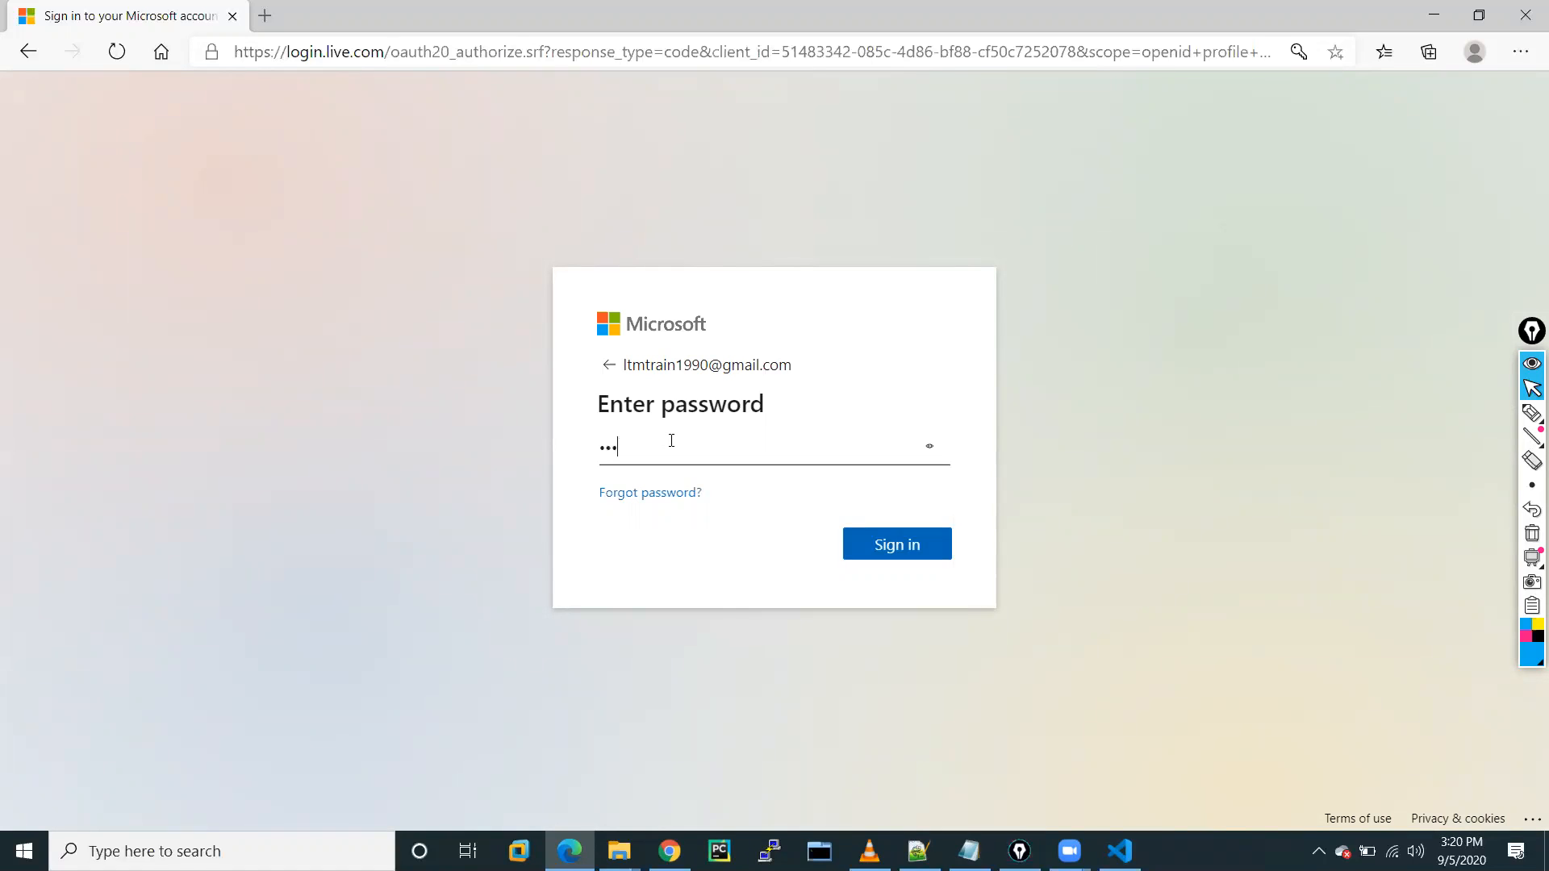
type("••••••••••••••")
left_click(904, 546)
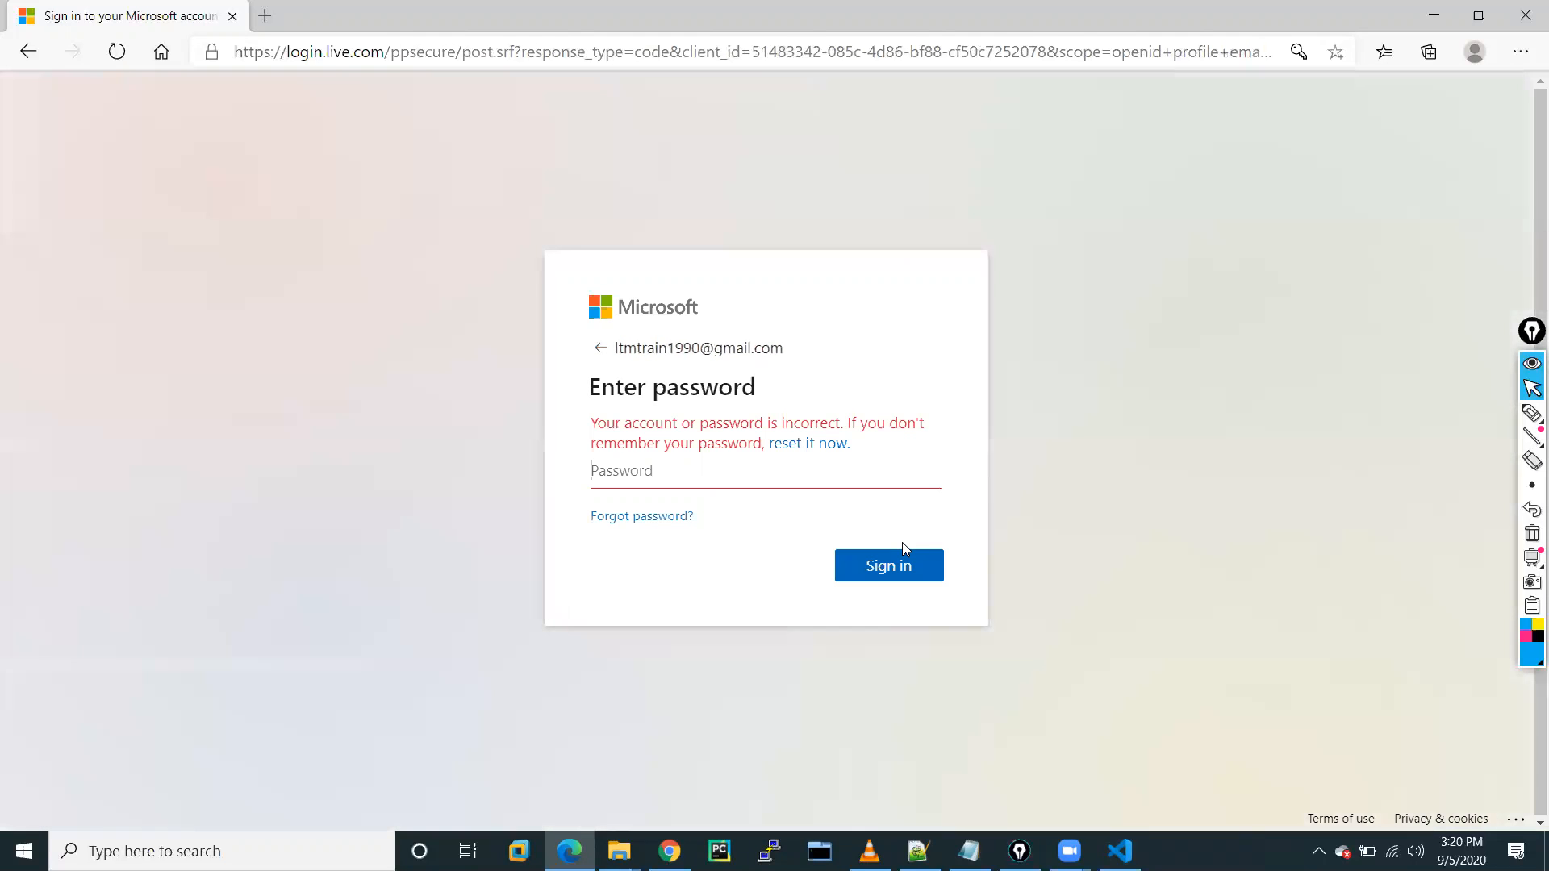
left_click(668, 475)
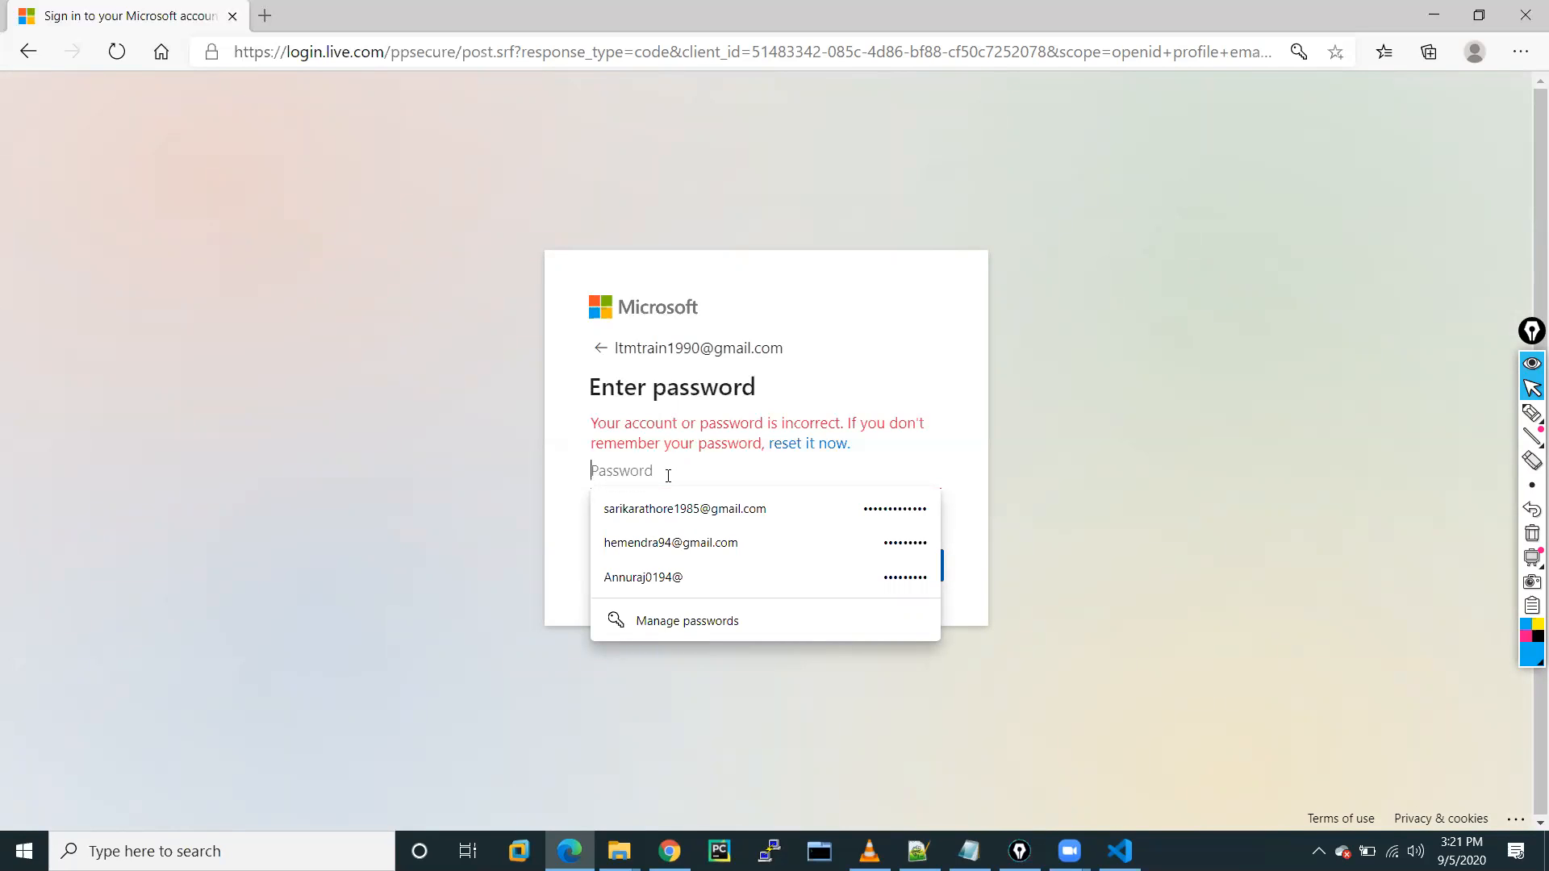
type("•••")
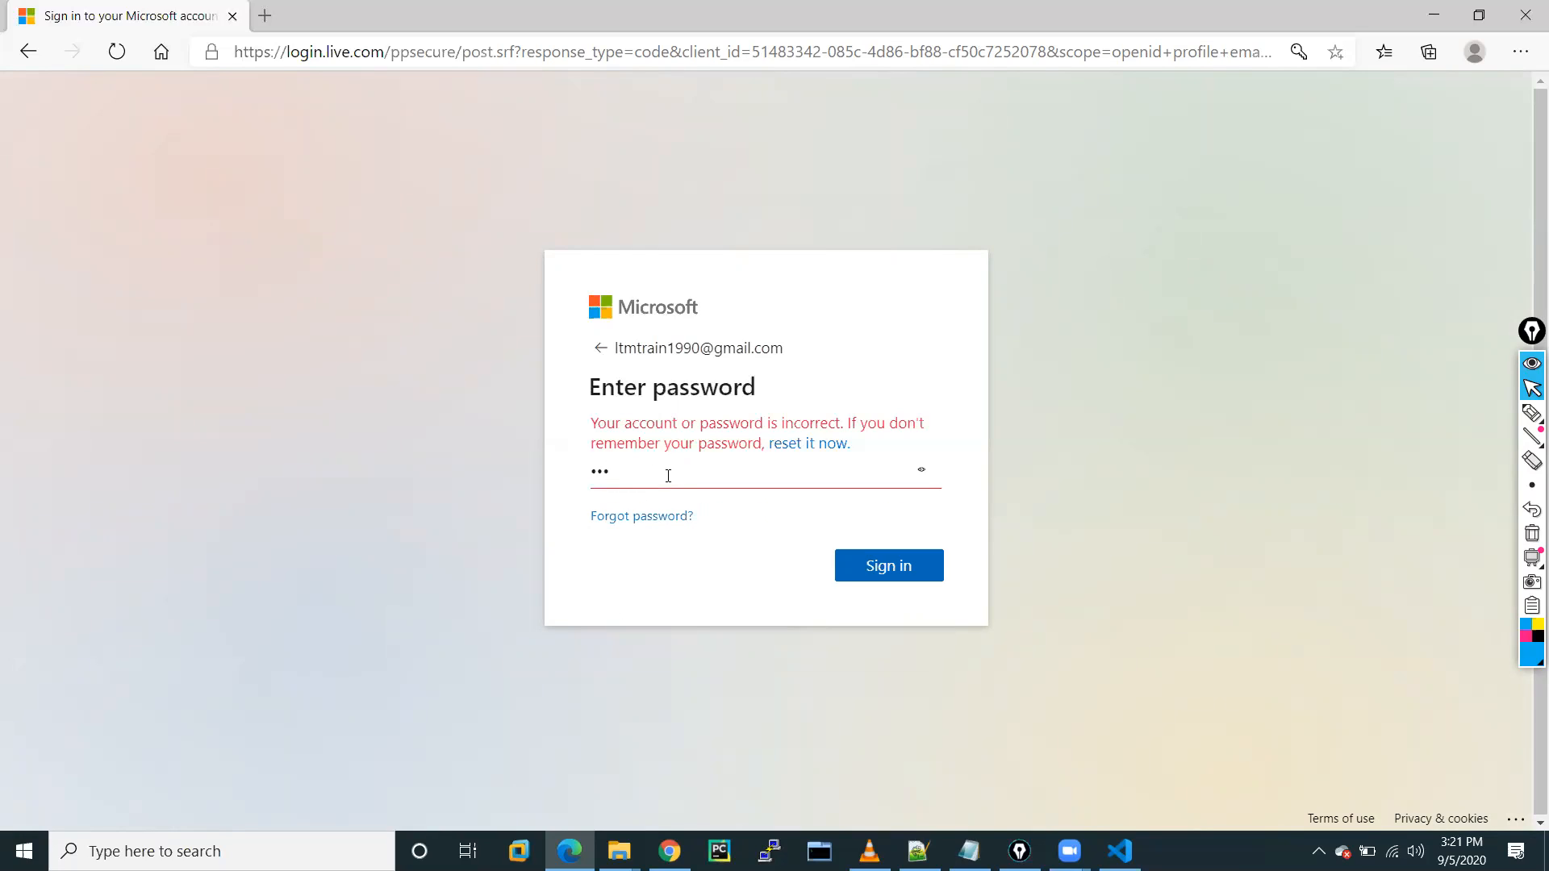
type("•••••••••••")
left_click(908, 574)
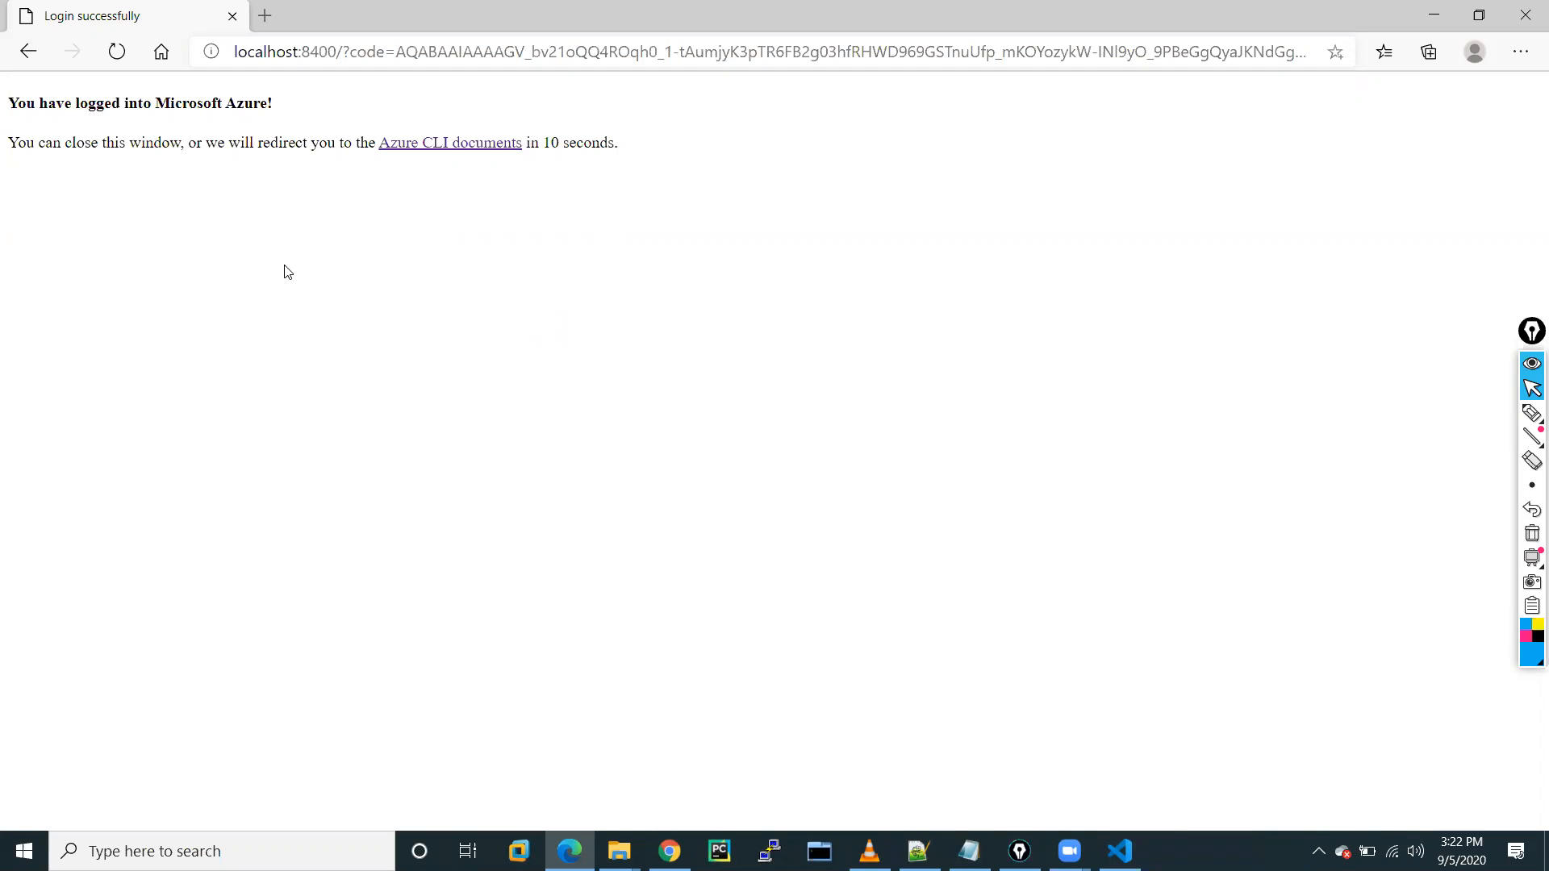
Navigate the Azure CLI docs to the az group create reference page, then return to the portal.
left_click(444, 146)
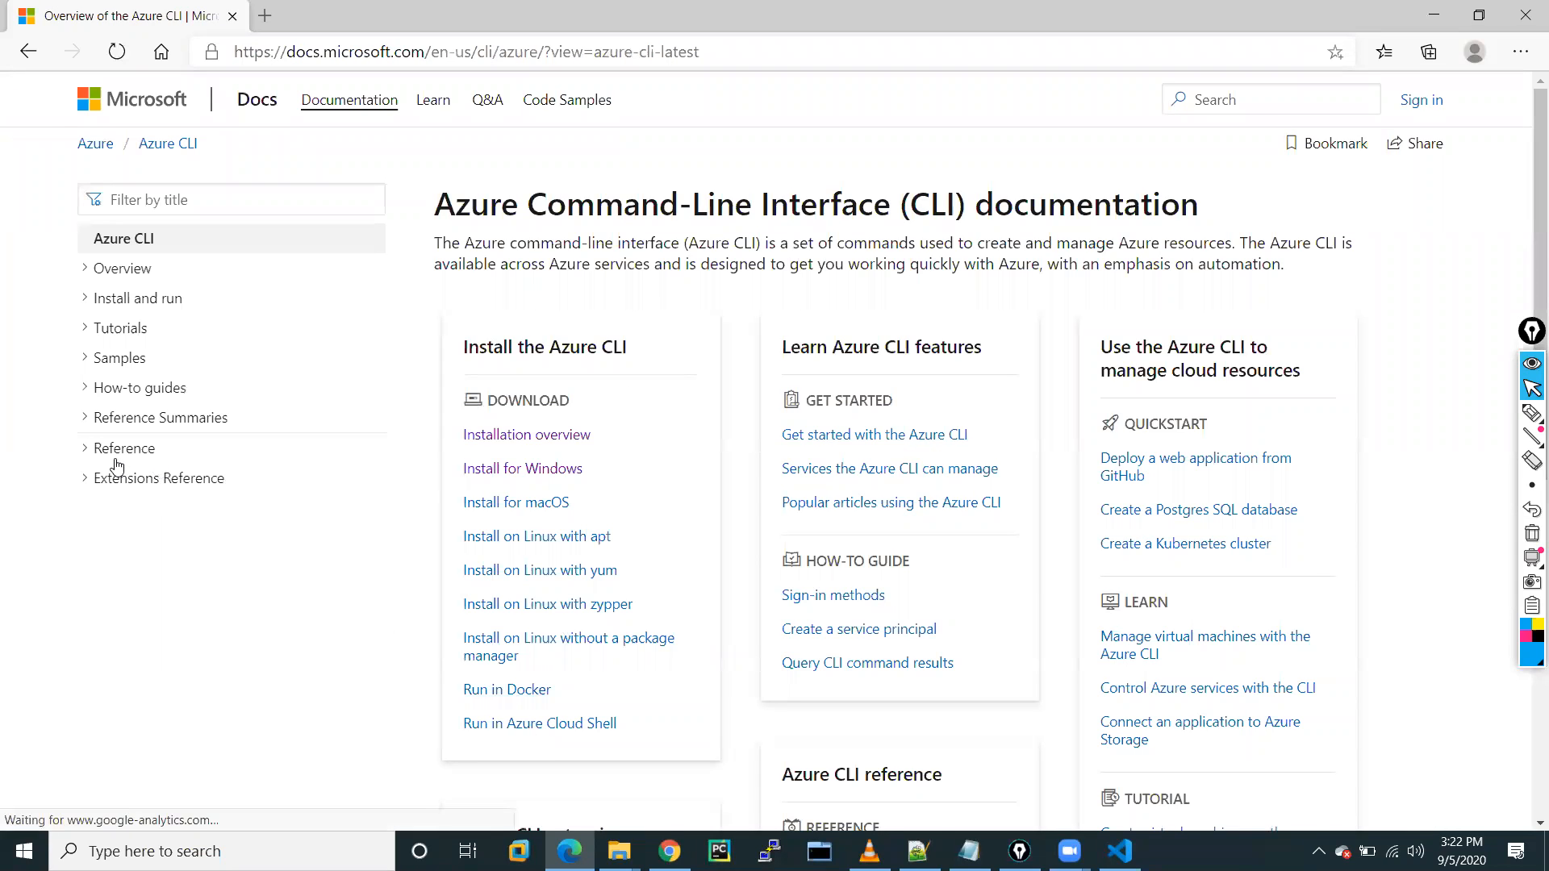
left_click(105, 449)
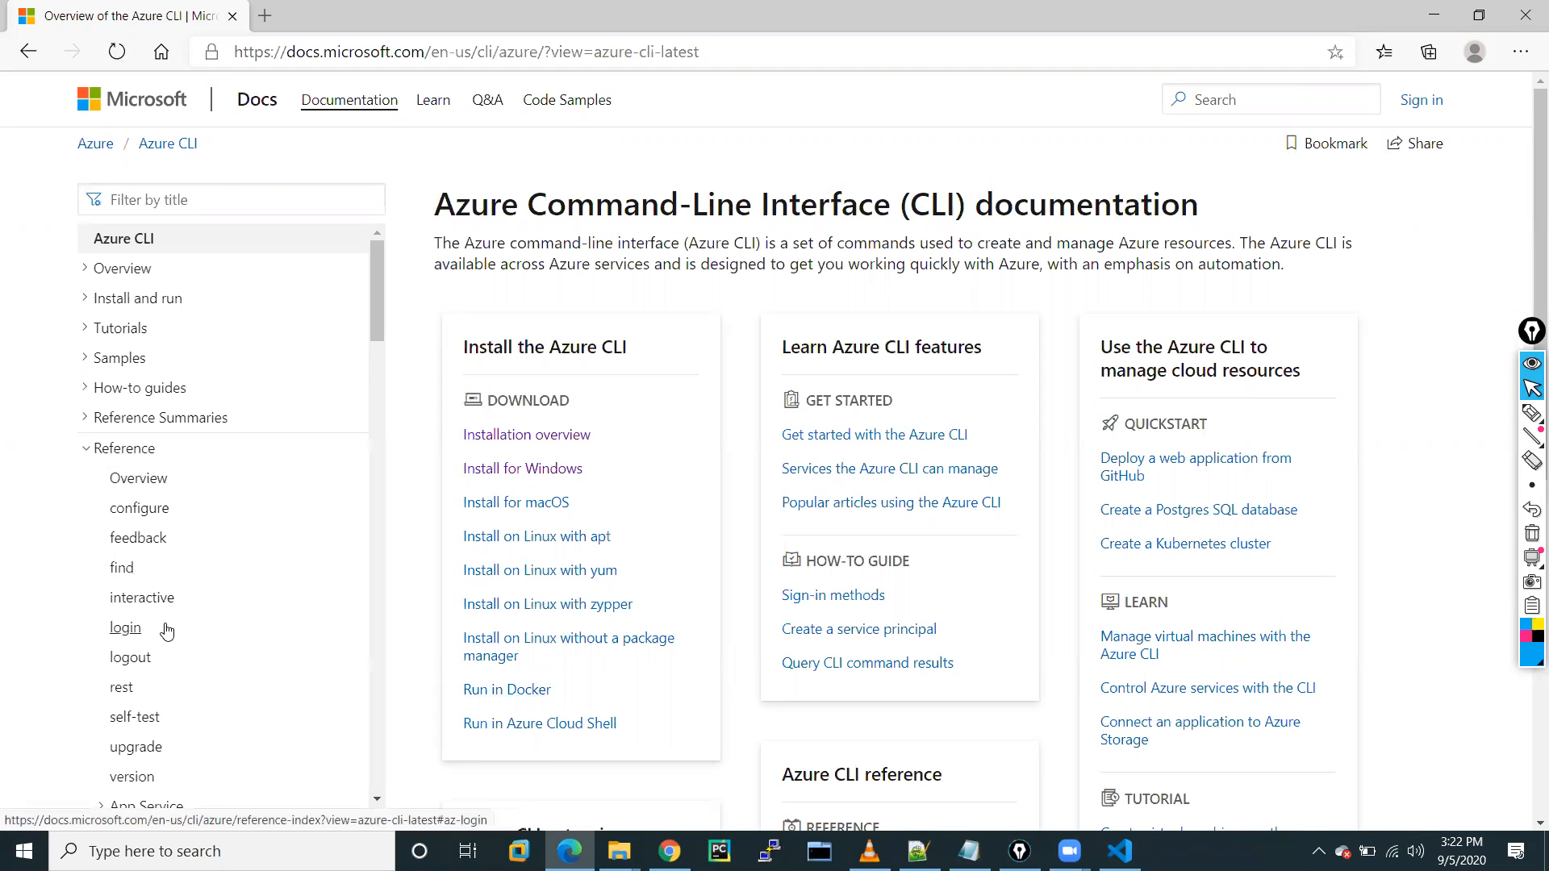
scroll(166, 631, "down", 3)
scroll(166, 631, "down", 1)
scroll(165, 631, "up", 2)
scroll(166, 632, "down", 3)
scroll(165, 632, "down", 8)
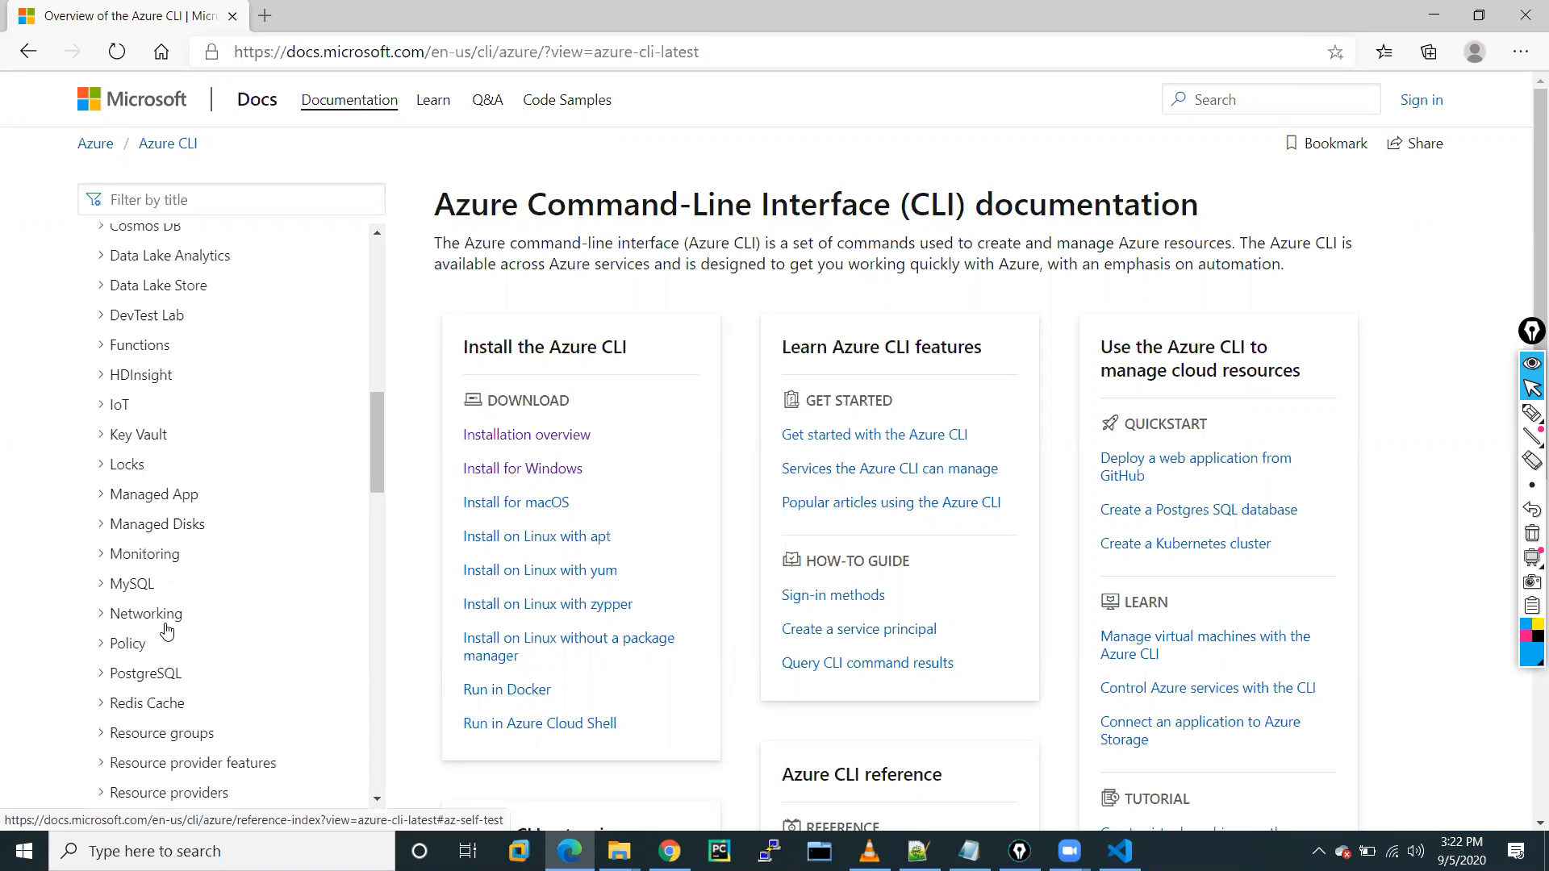
scroll(166, 632, "down", 1)
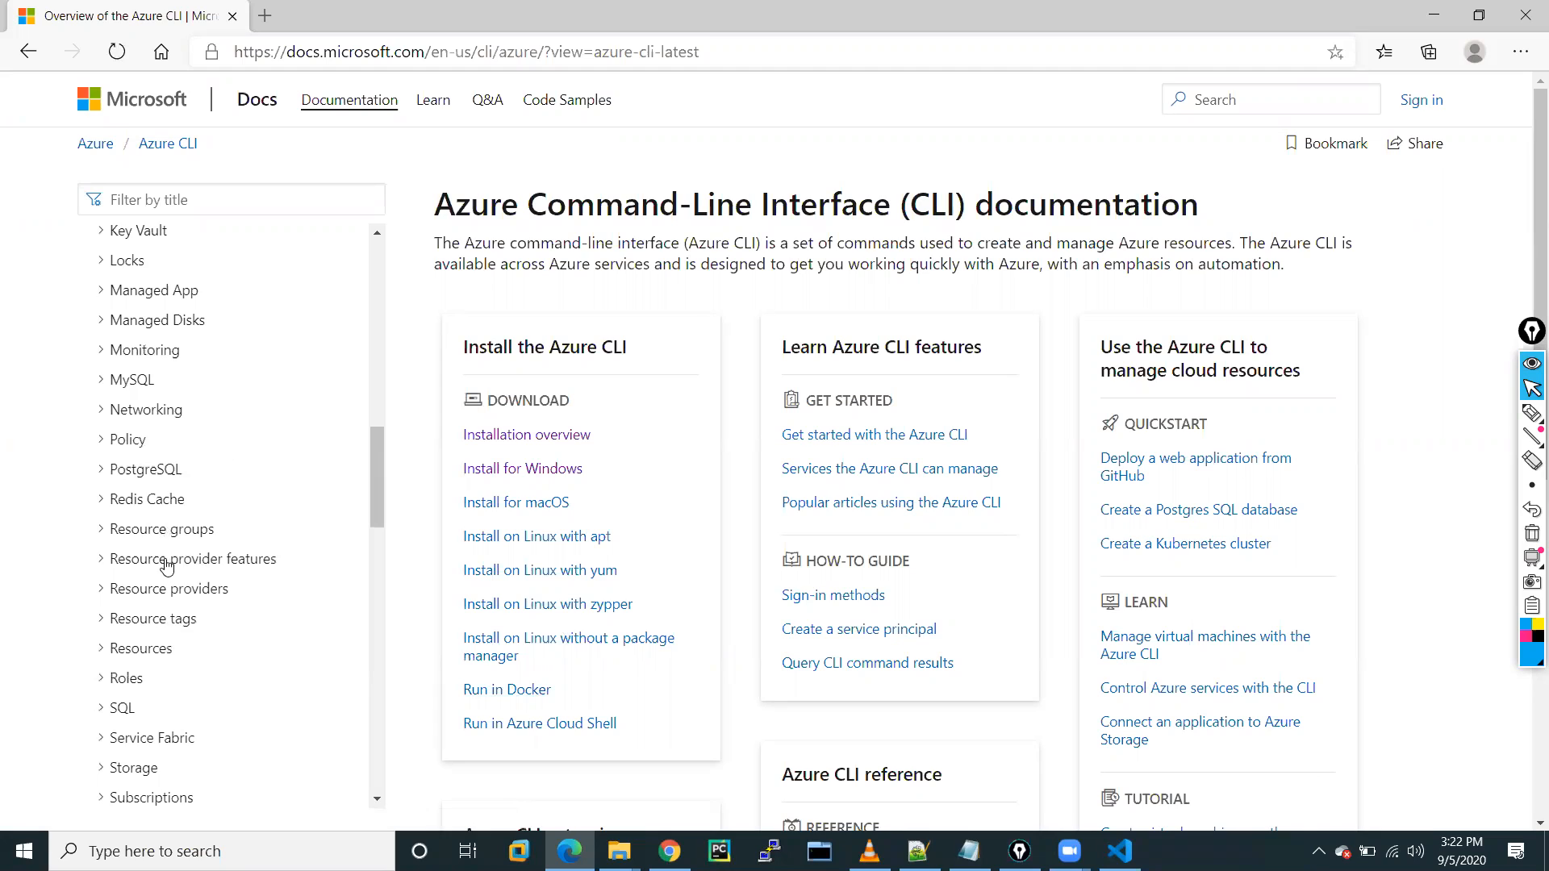
left_click(150, 539)
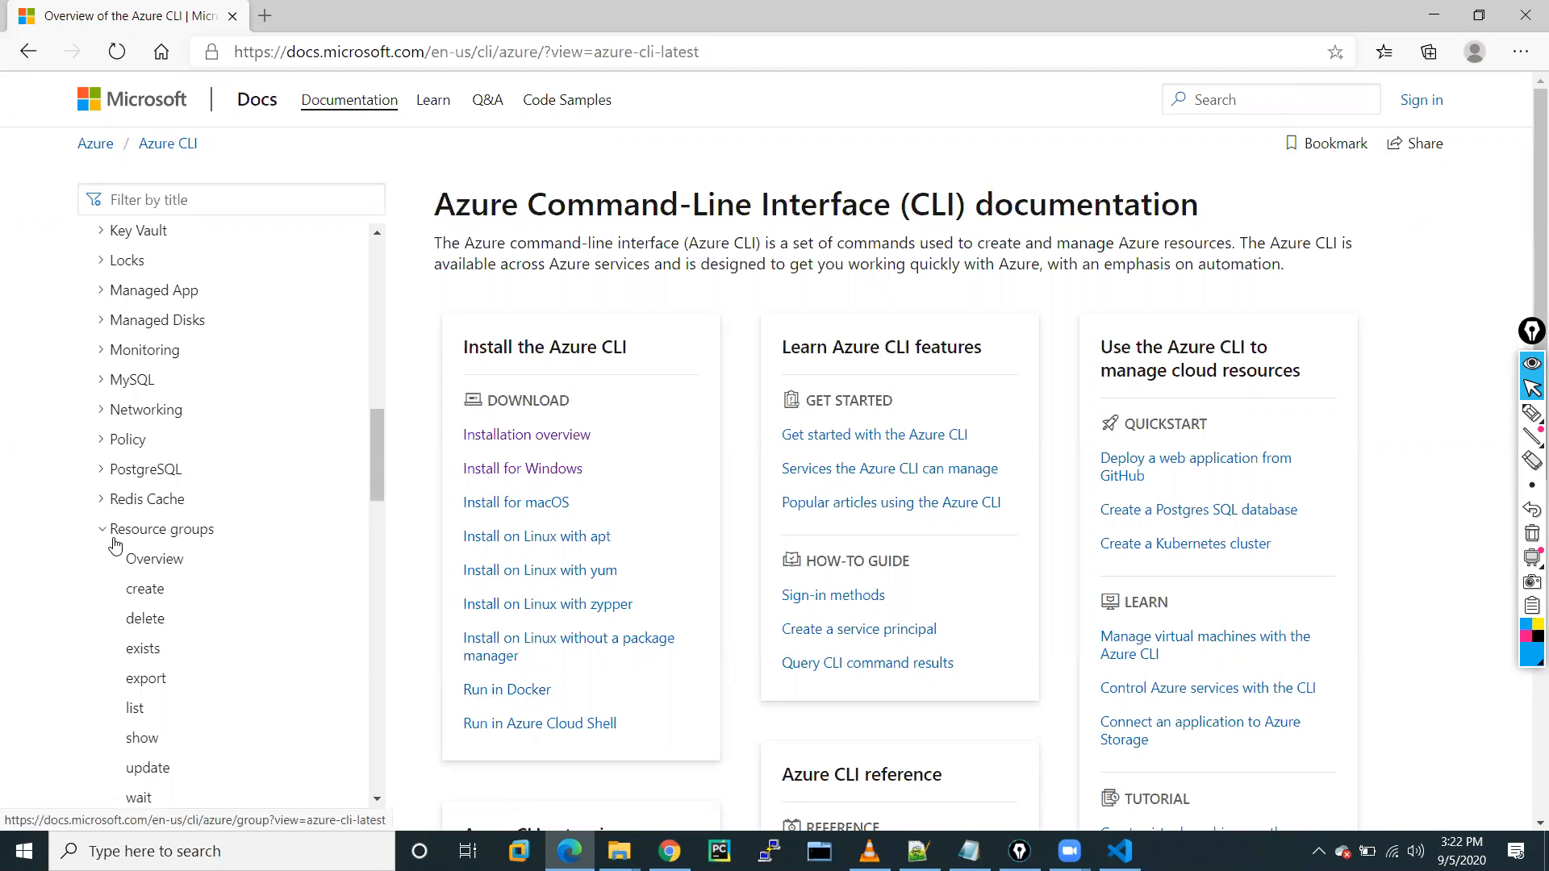
left_click(146, 590)
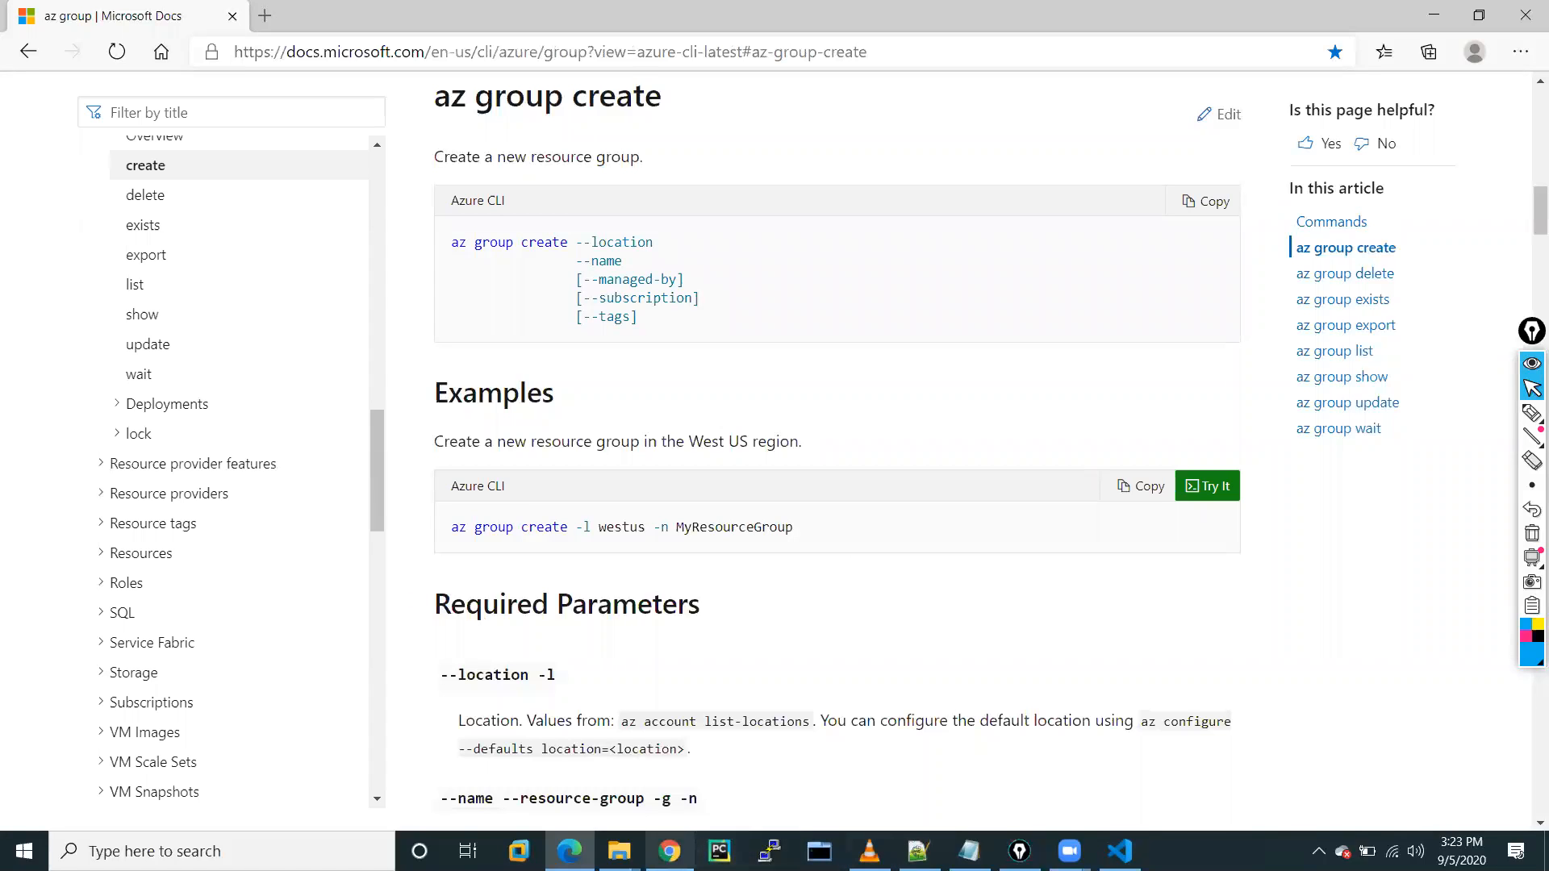
left_click(670, 851)
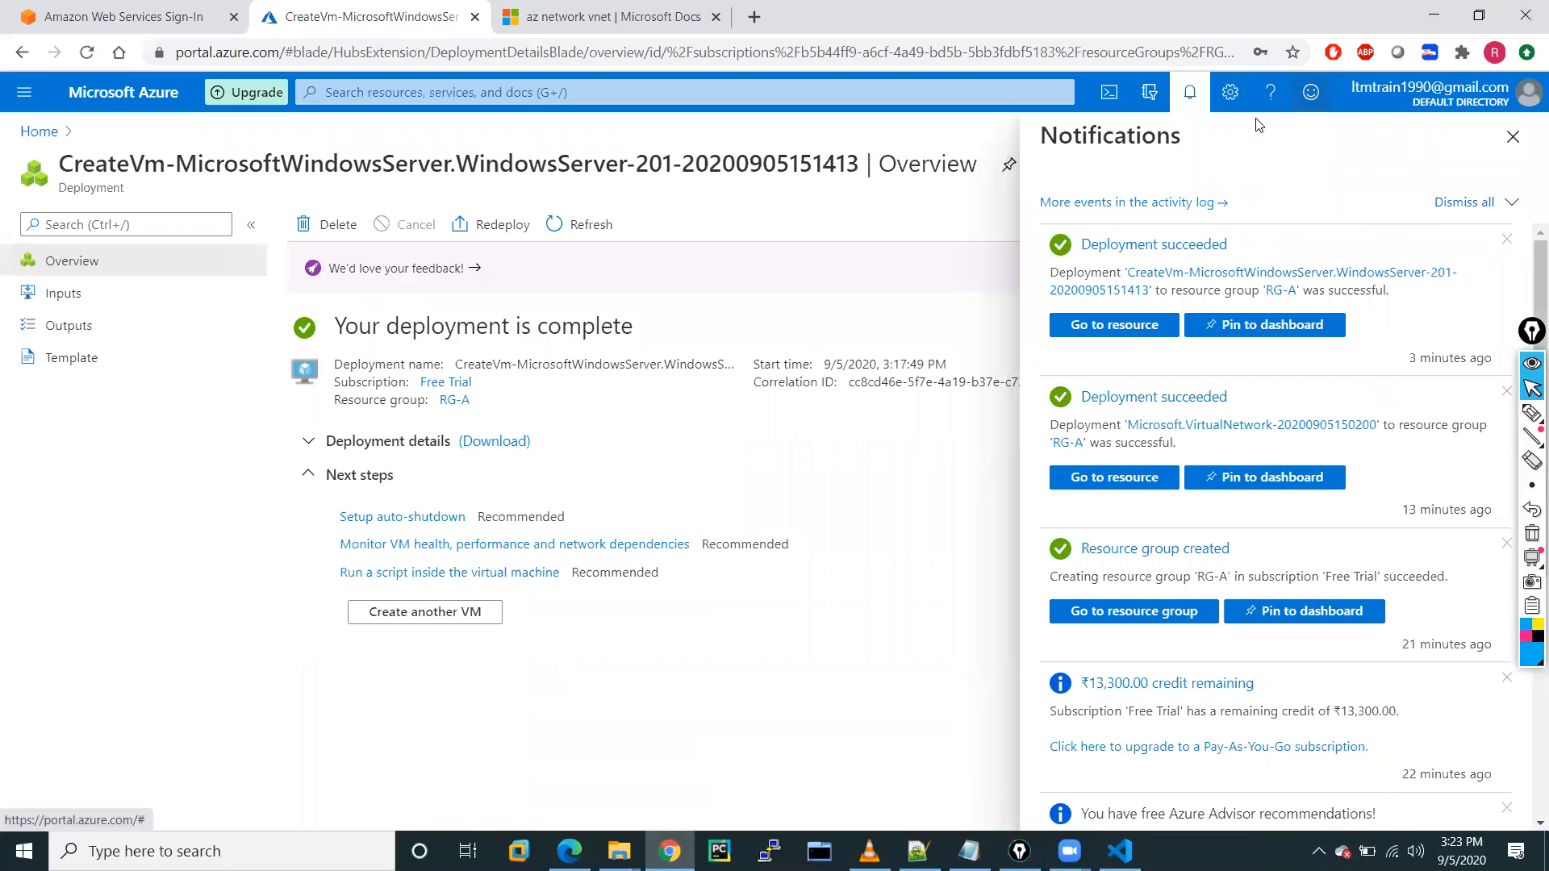
Close Notifications and go to Virtual machines from the portal menu.
left_click(1512, 138)
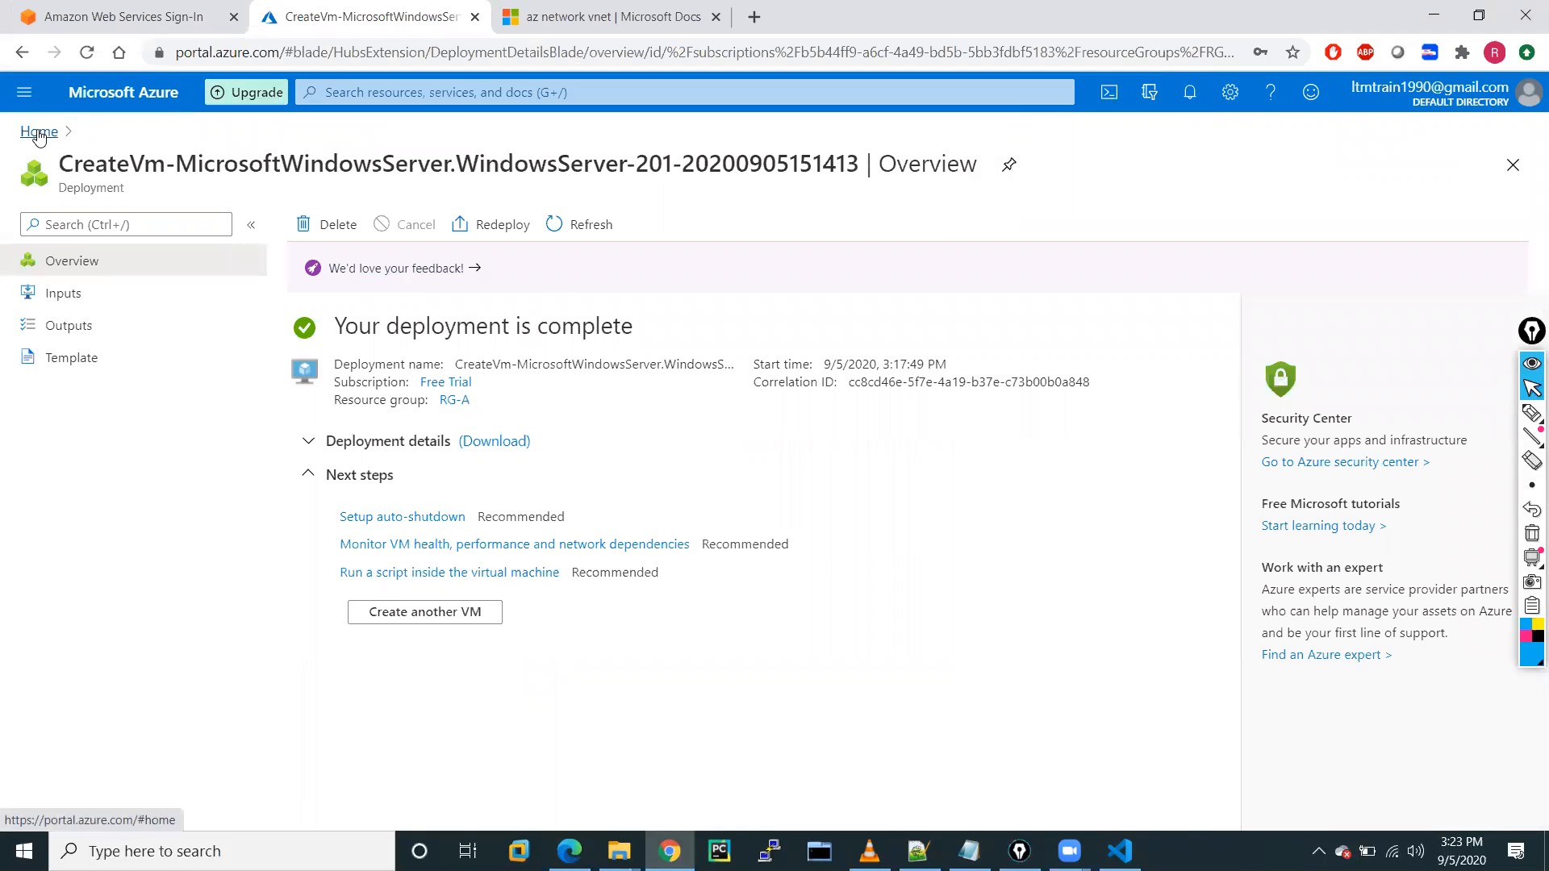
left_click(12, 95)
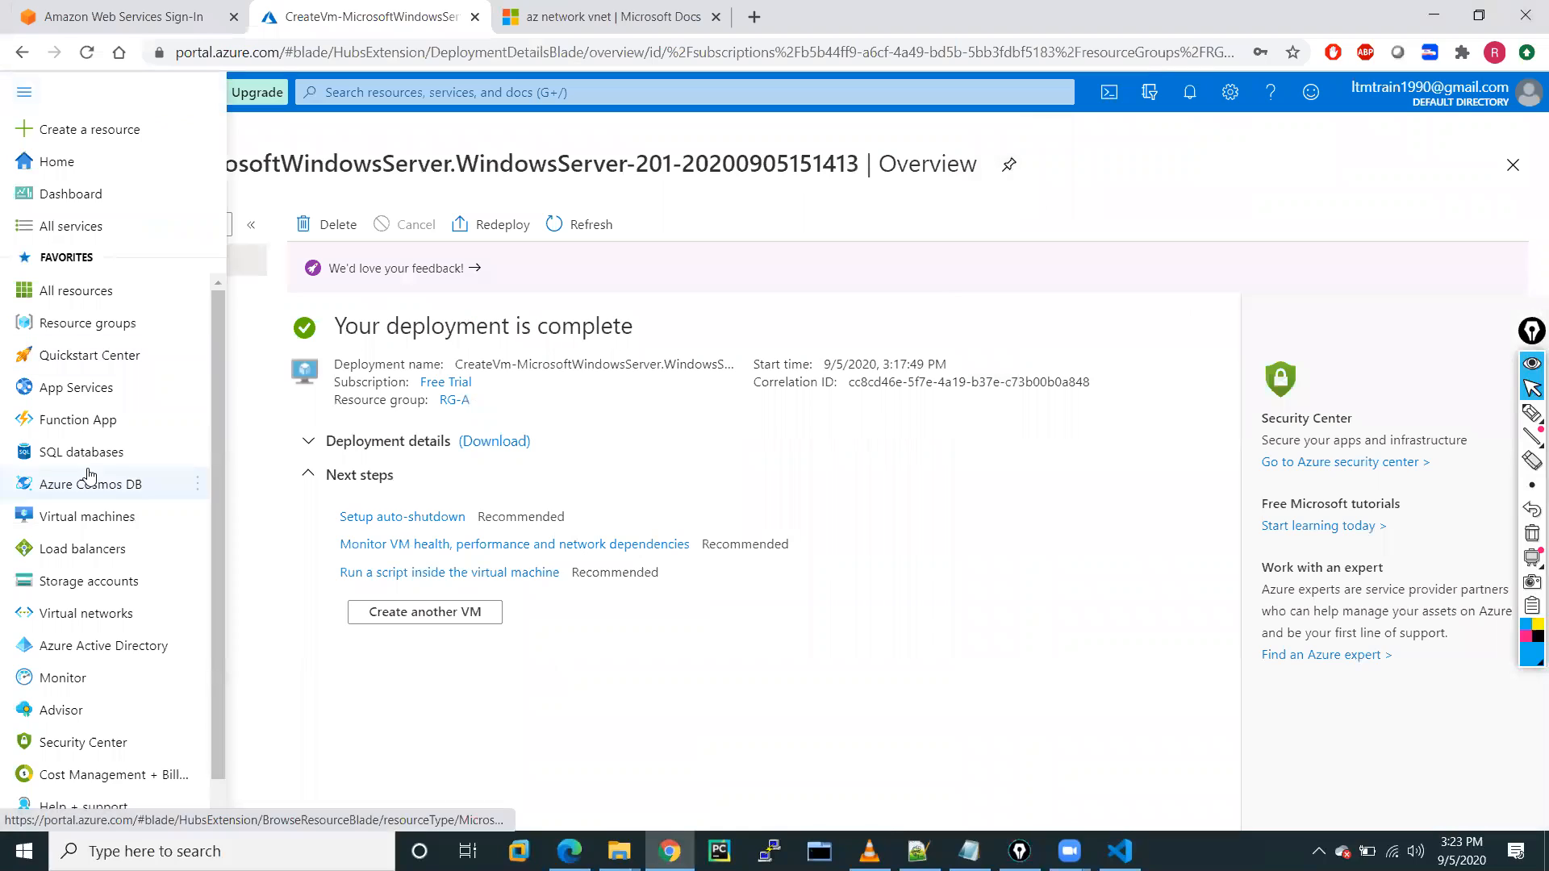
left_click(81, 516)
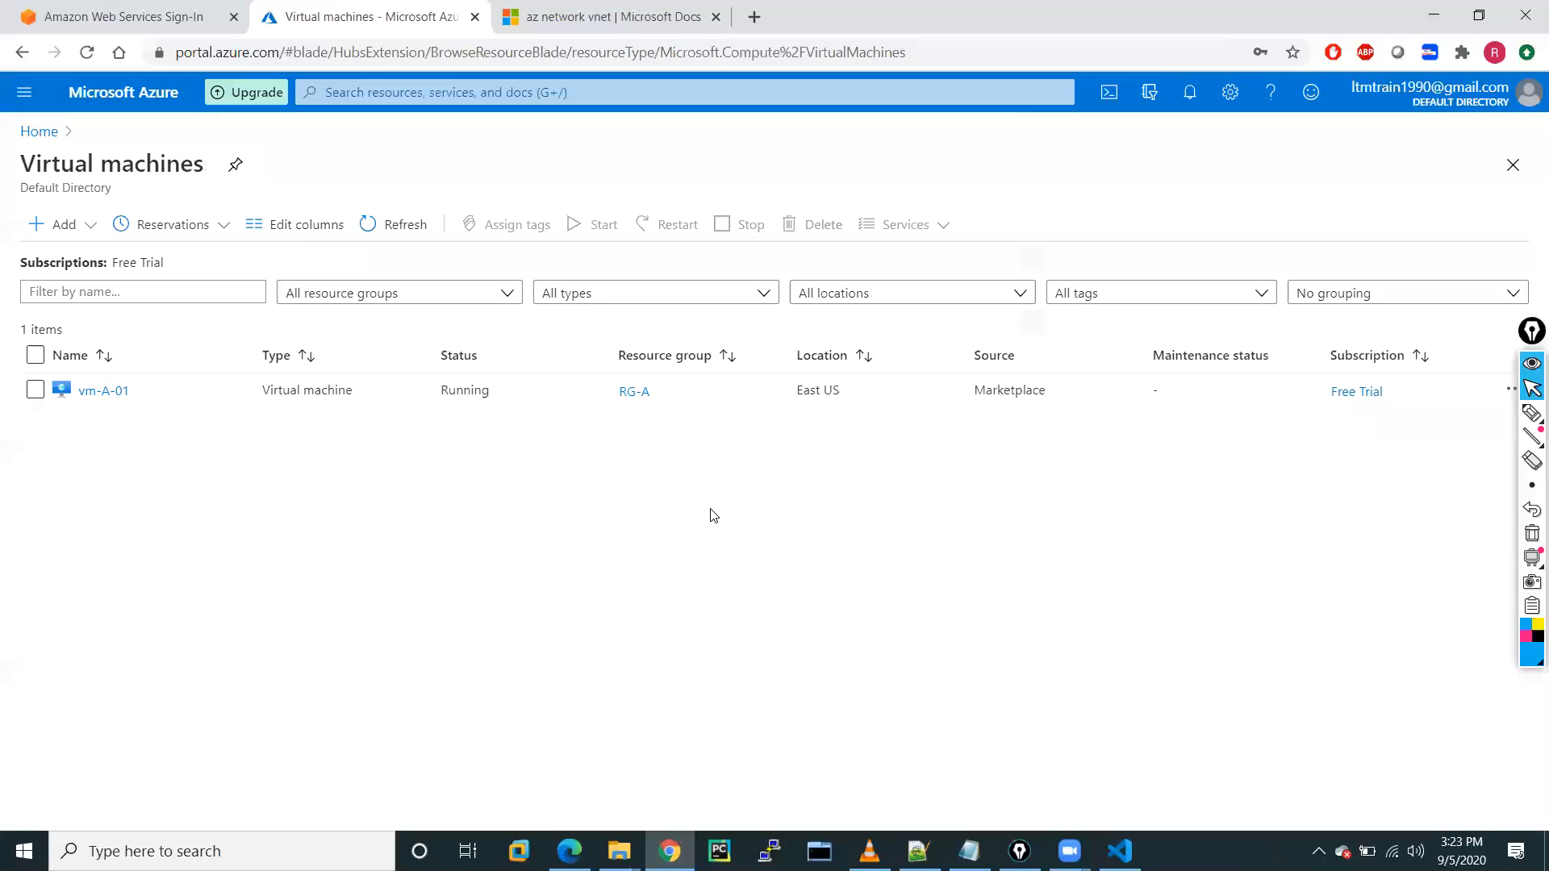
Open vm-A-01's overview, copy its public IP 52.149.215.36, and review its properties.
left_click(97, 392)
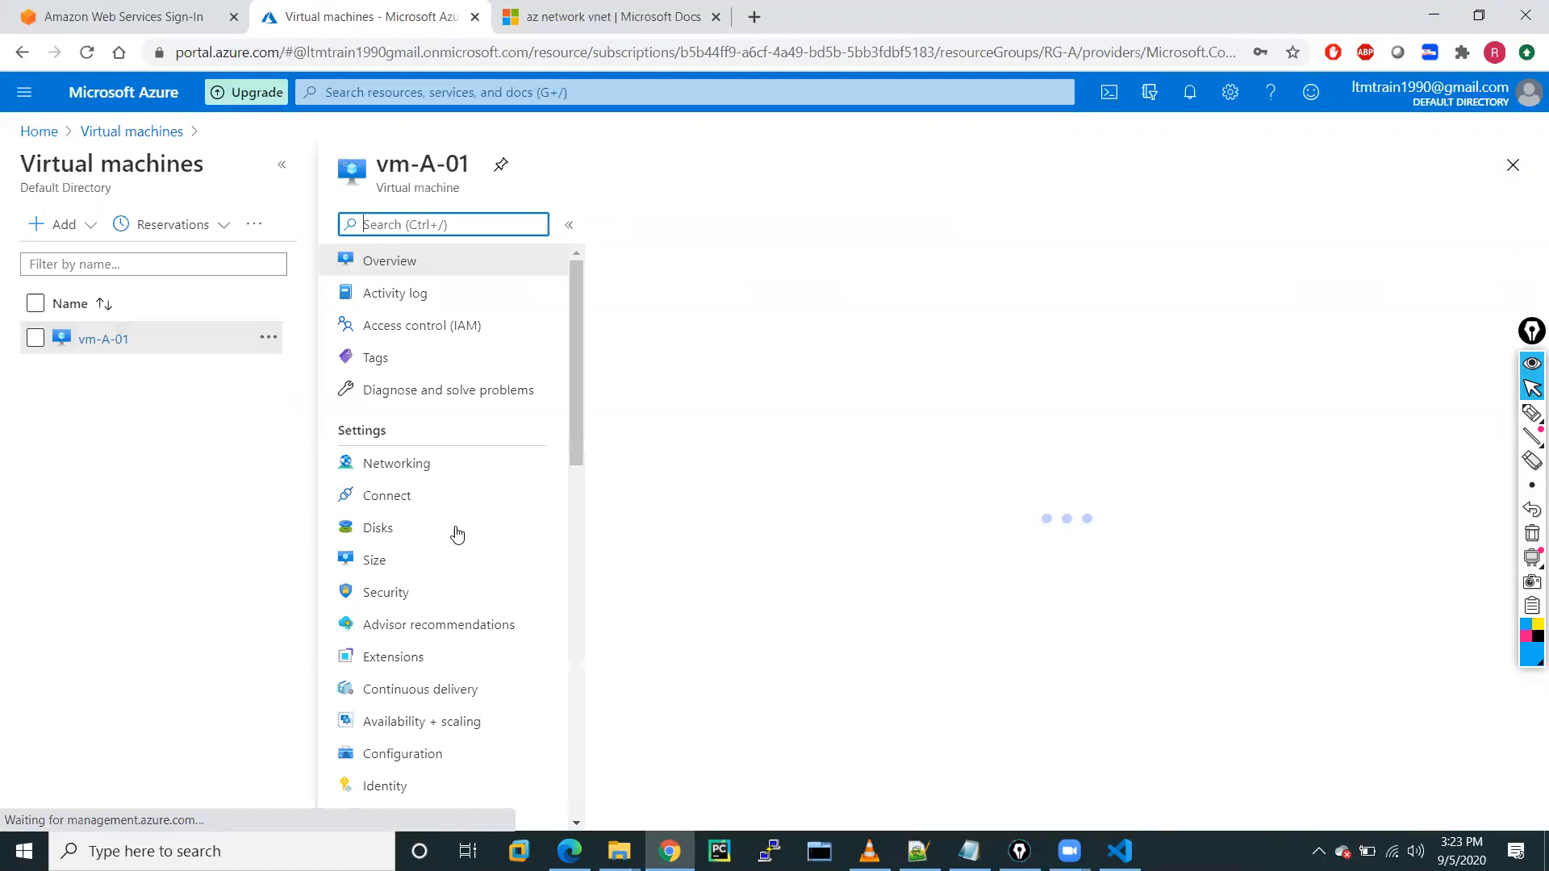
left_click(281, 165)
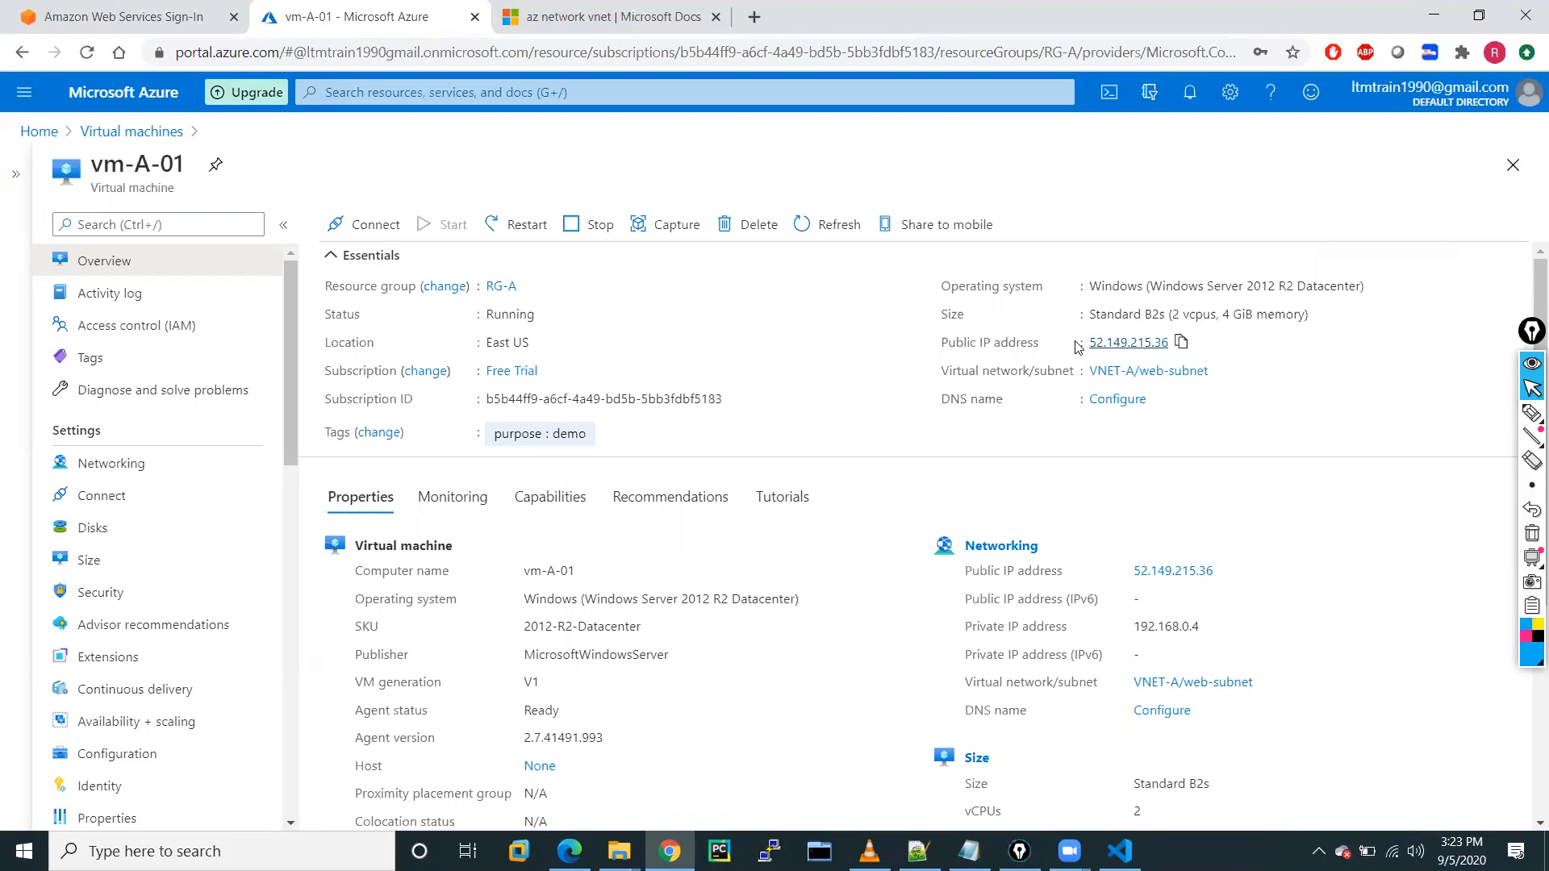
left_click(1181, 345)
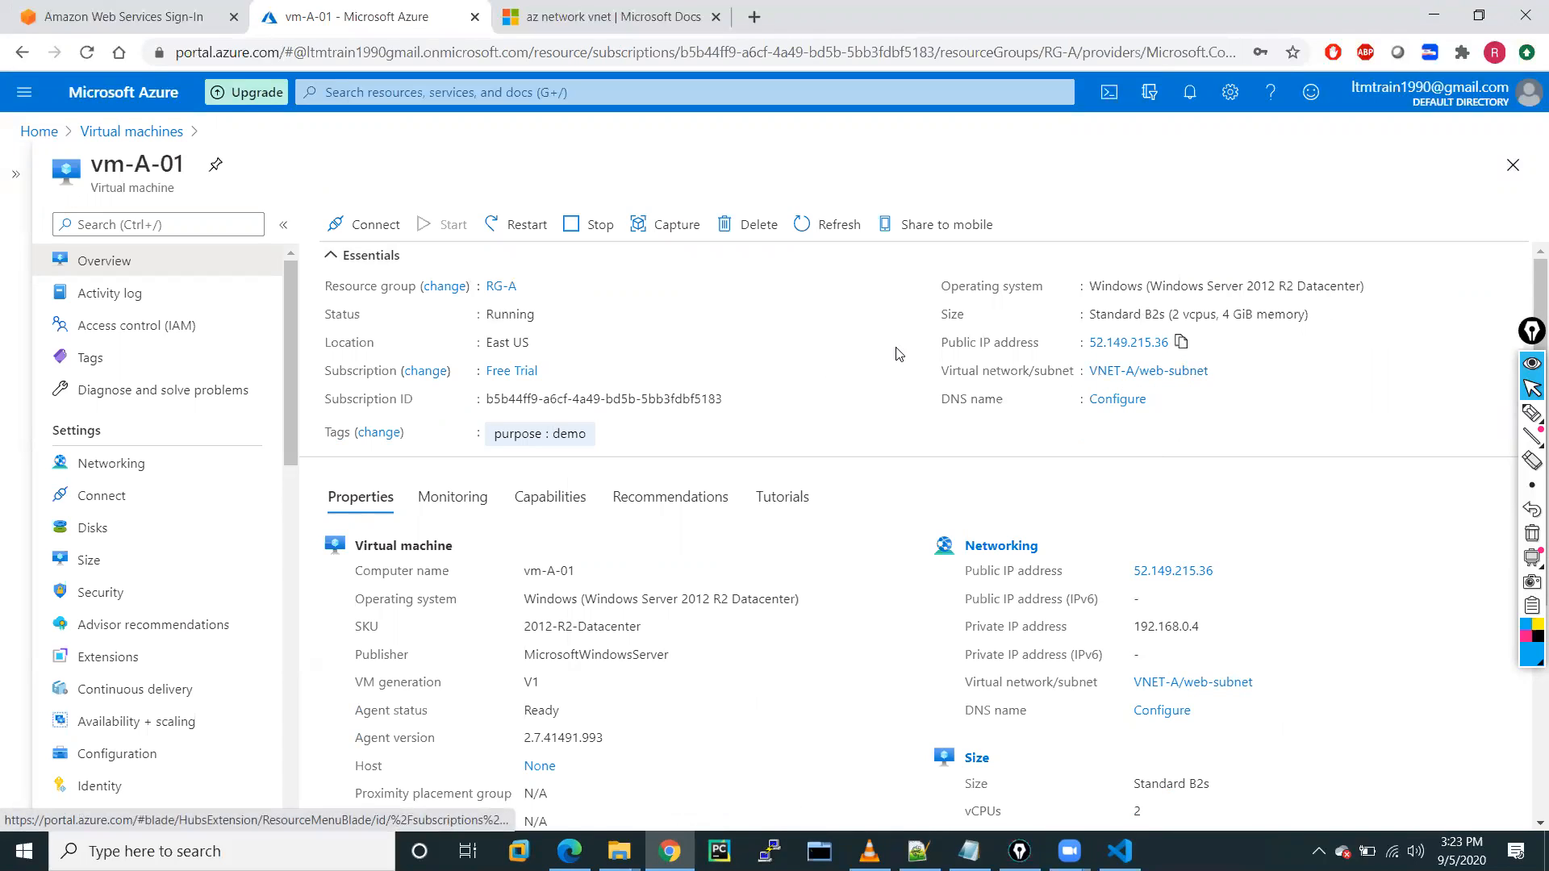
scroll(1239, 391, "down", 2)
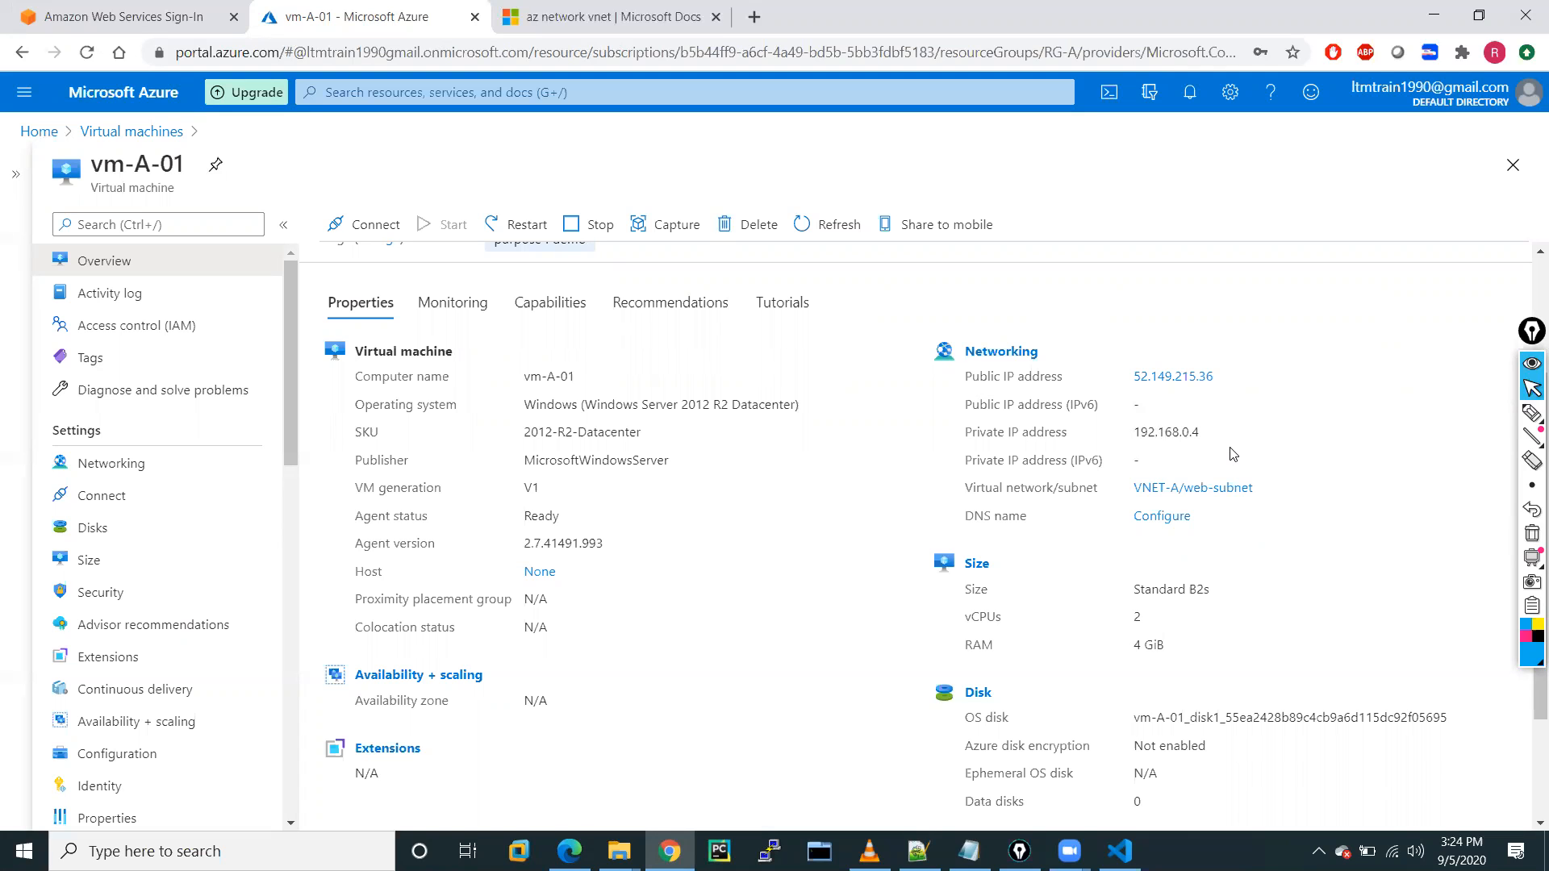
scroll(1232, 453, "down", 2)
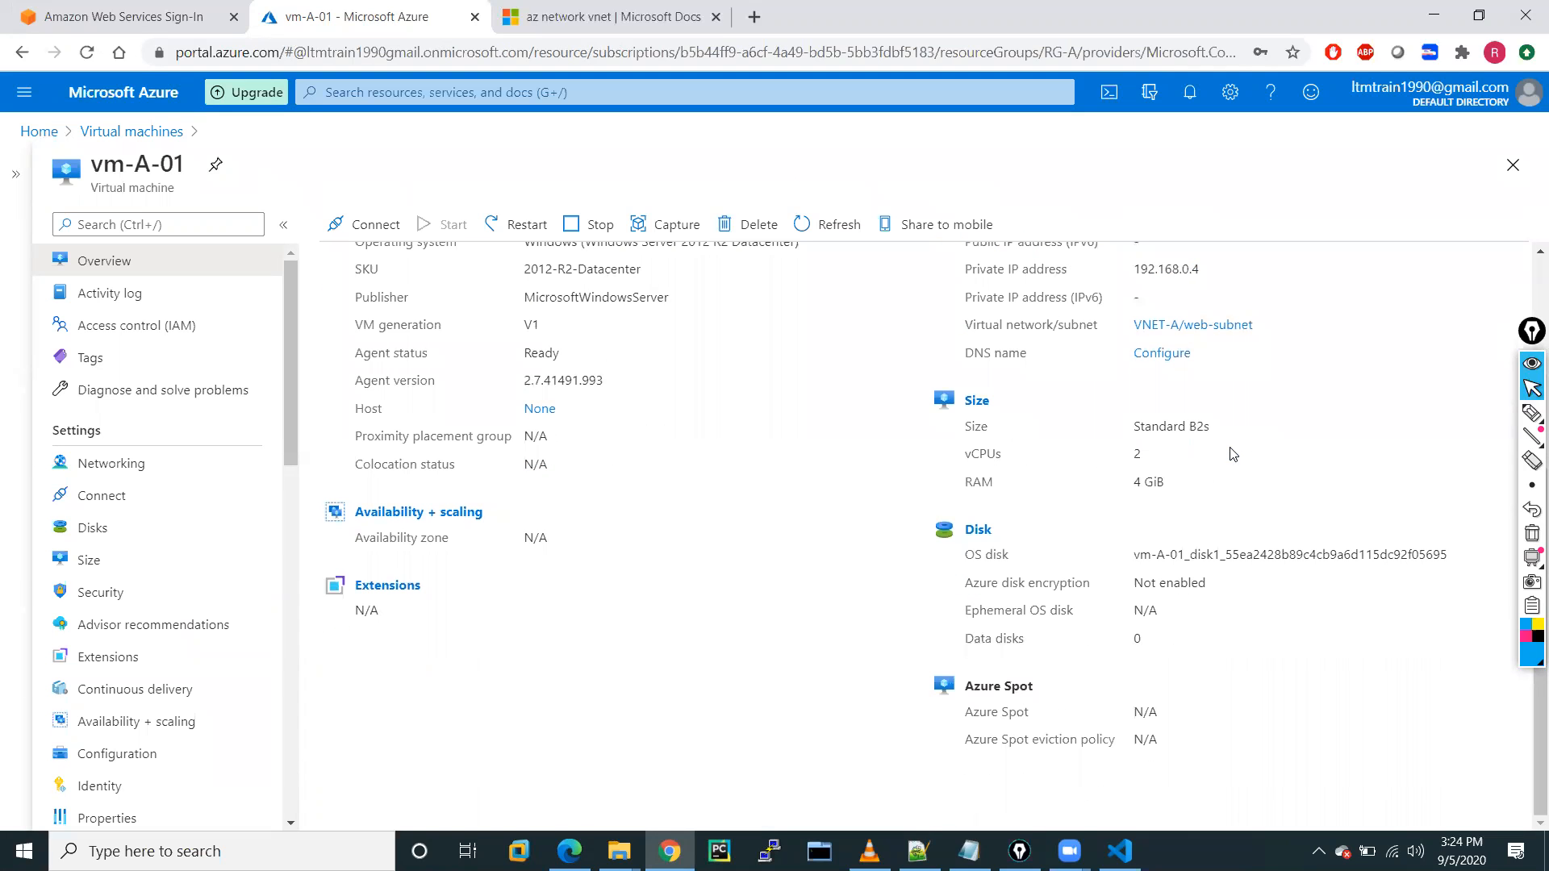
scroll(1232, 453, "up", 5)
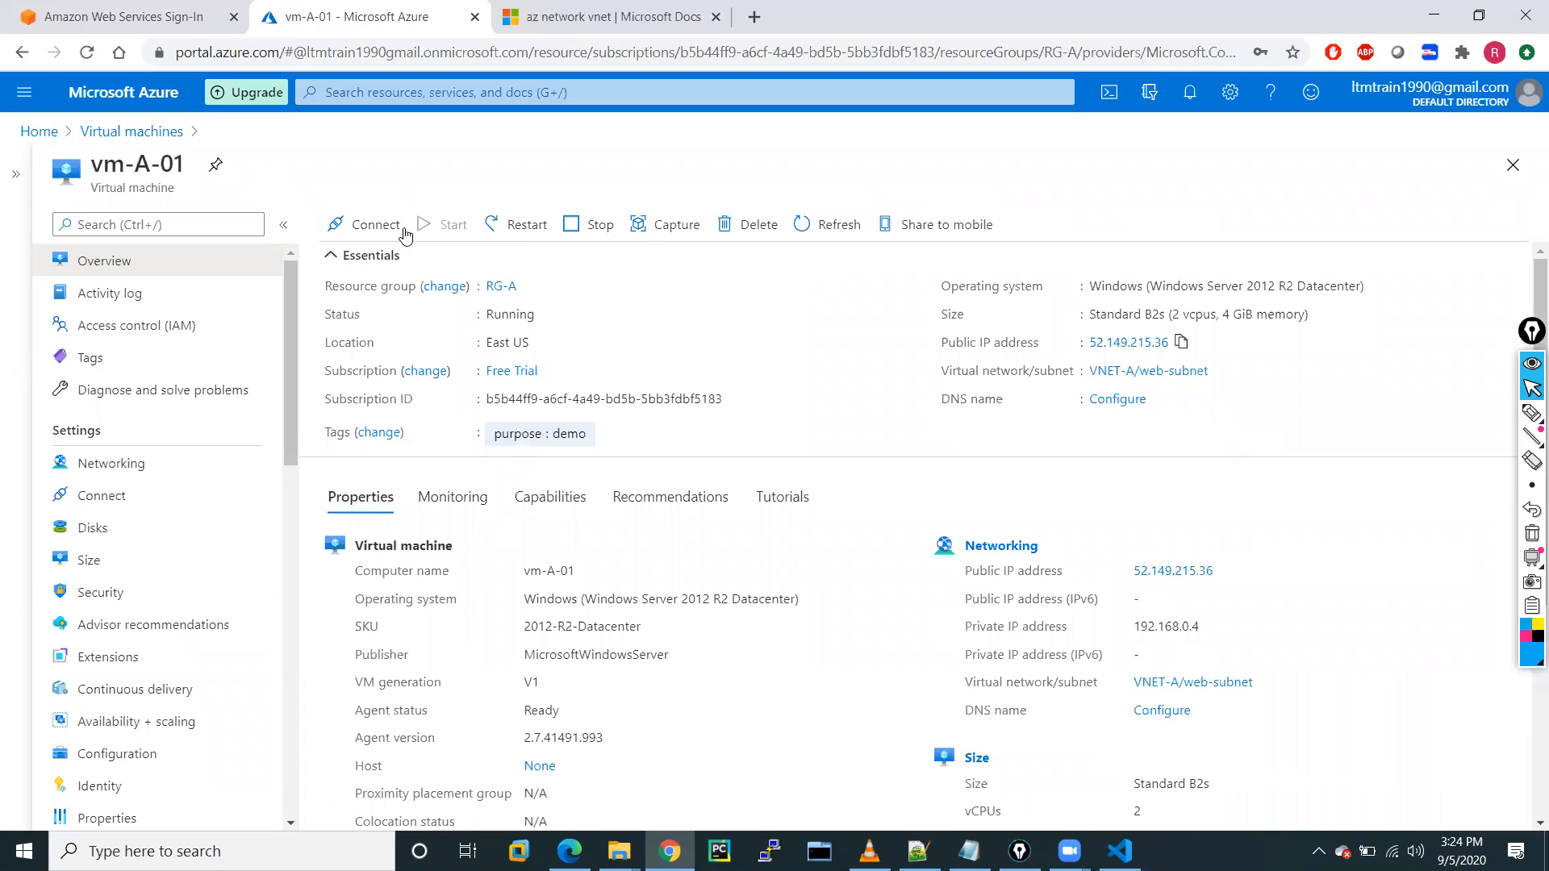
left_click(377, 229)
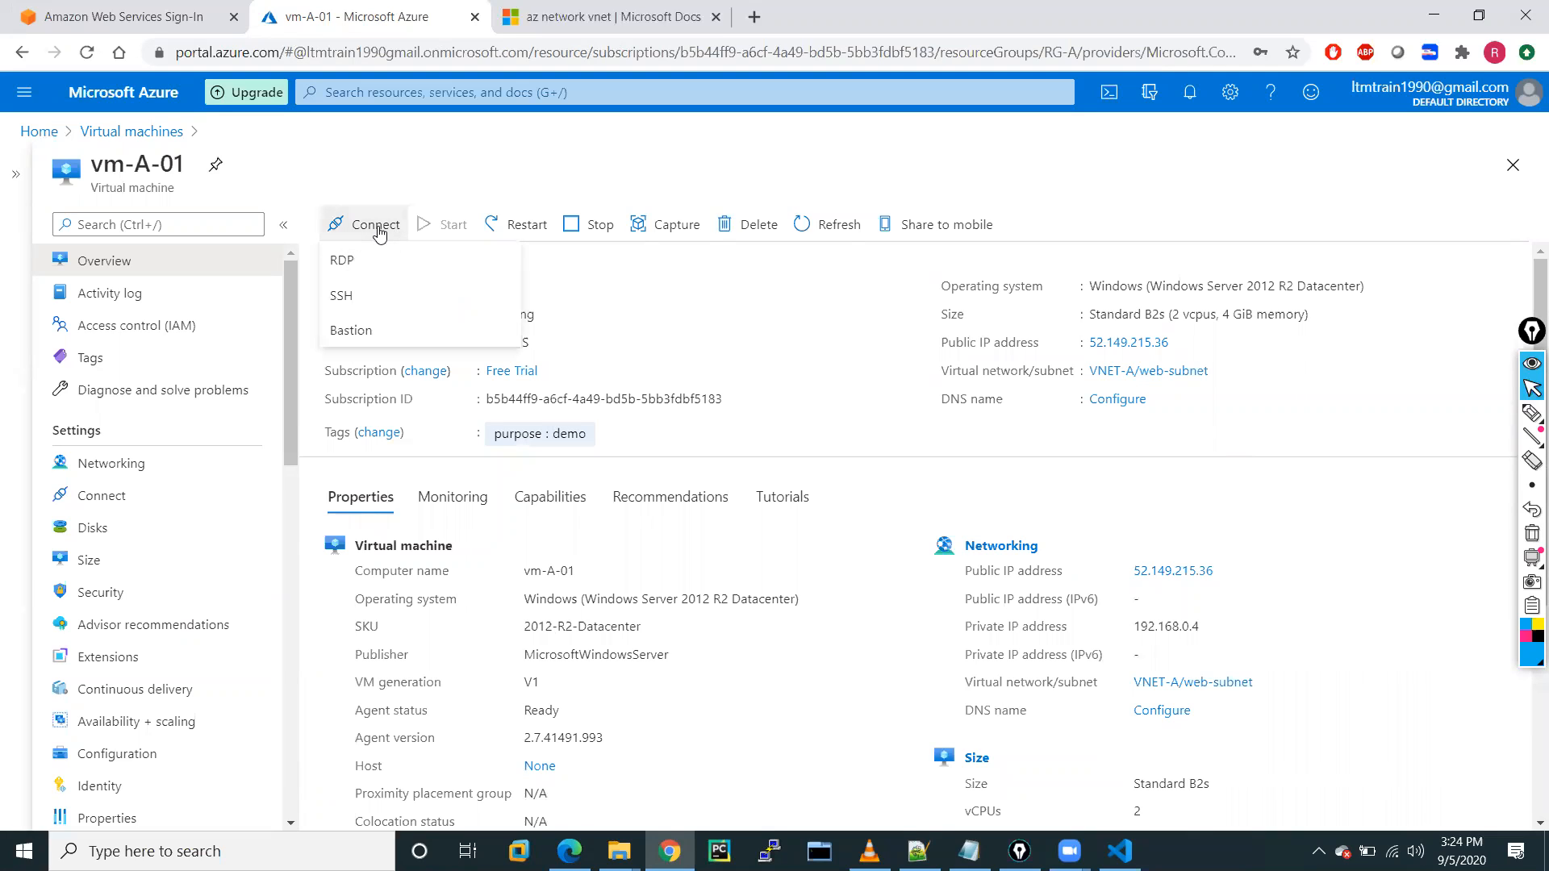
Download vm-A-01's RDP file and save it to the Desktop.
left_click(343, 261)
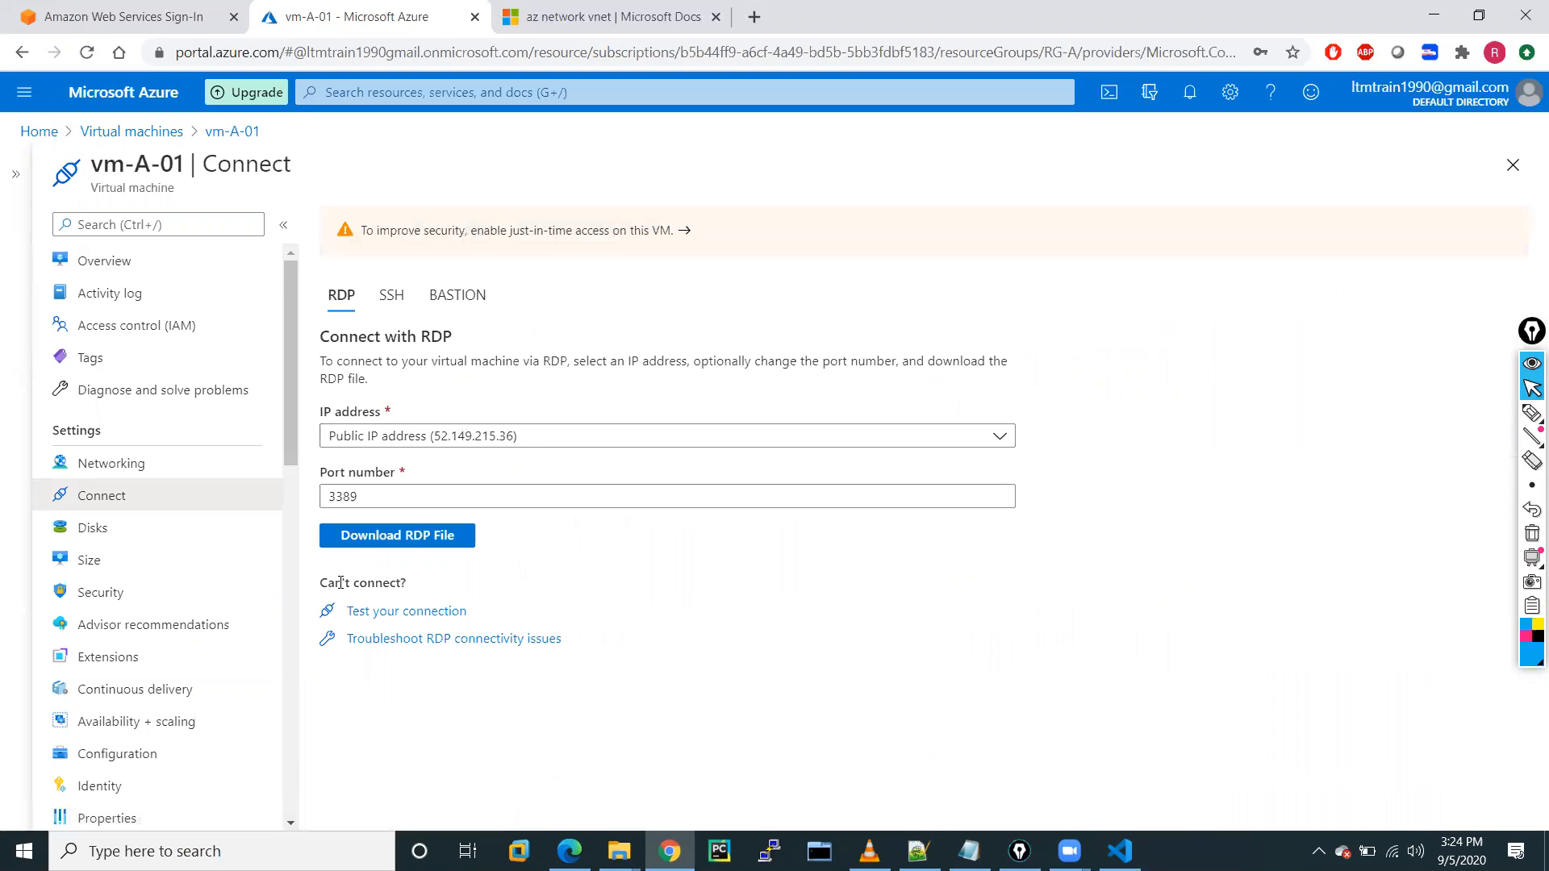
left_click(427, 546)
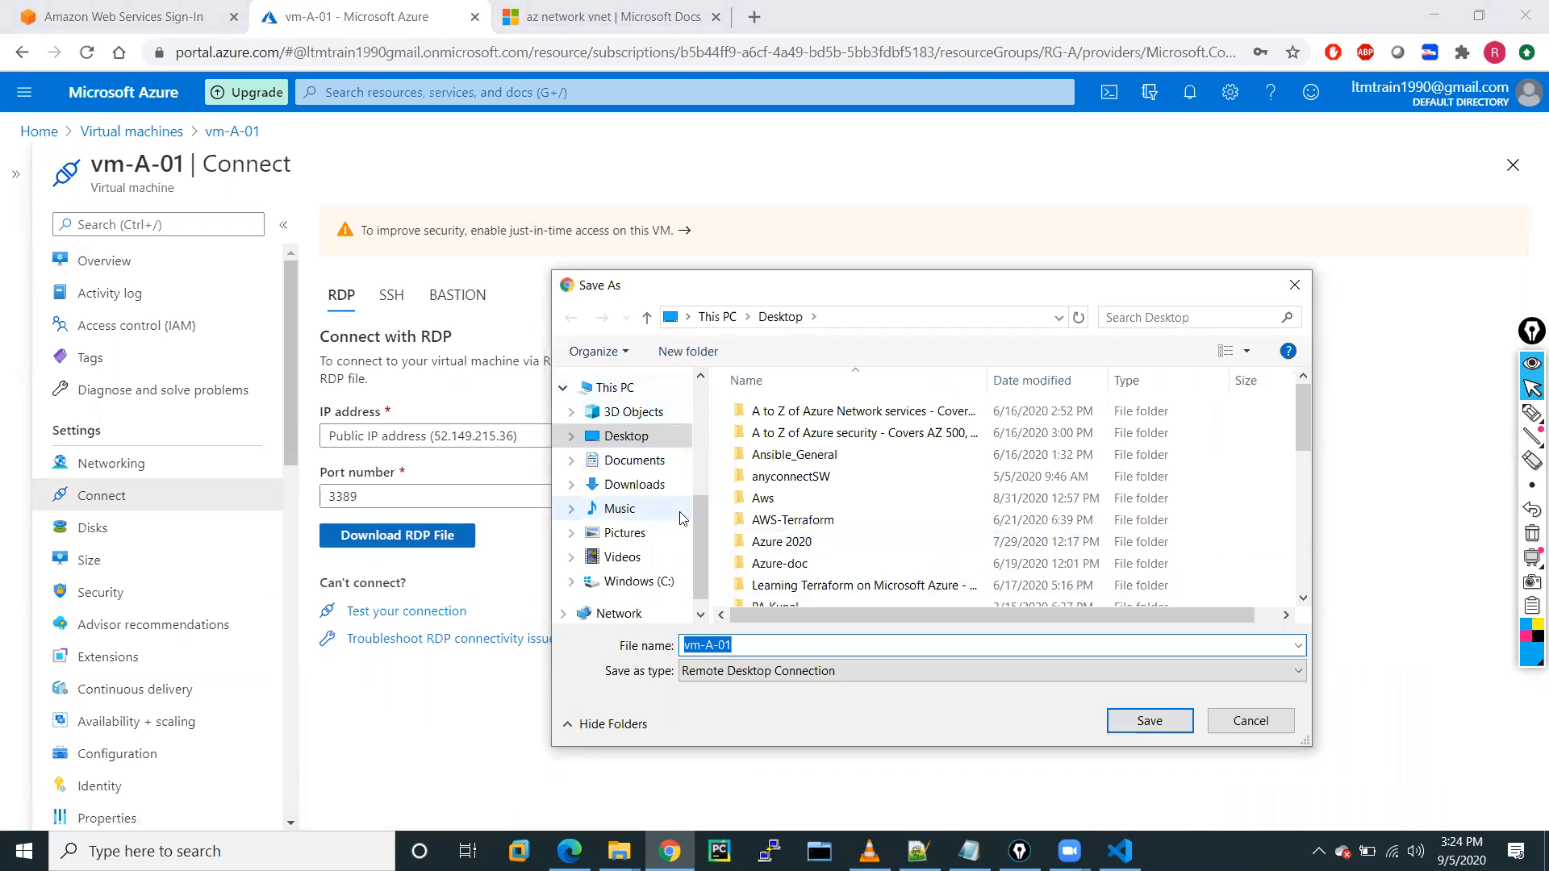
left_click(621, 437)
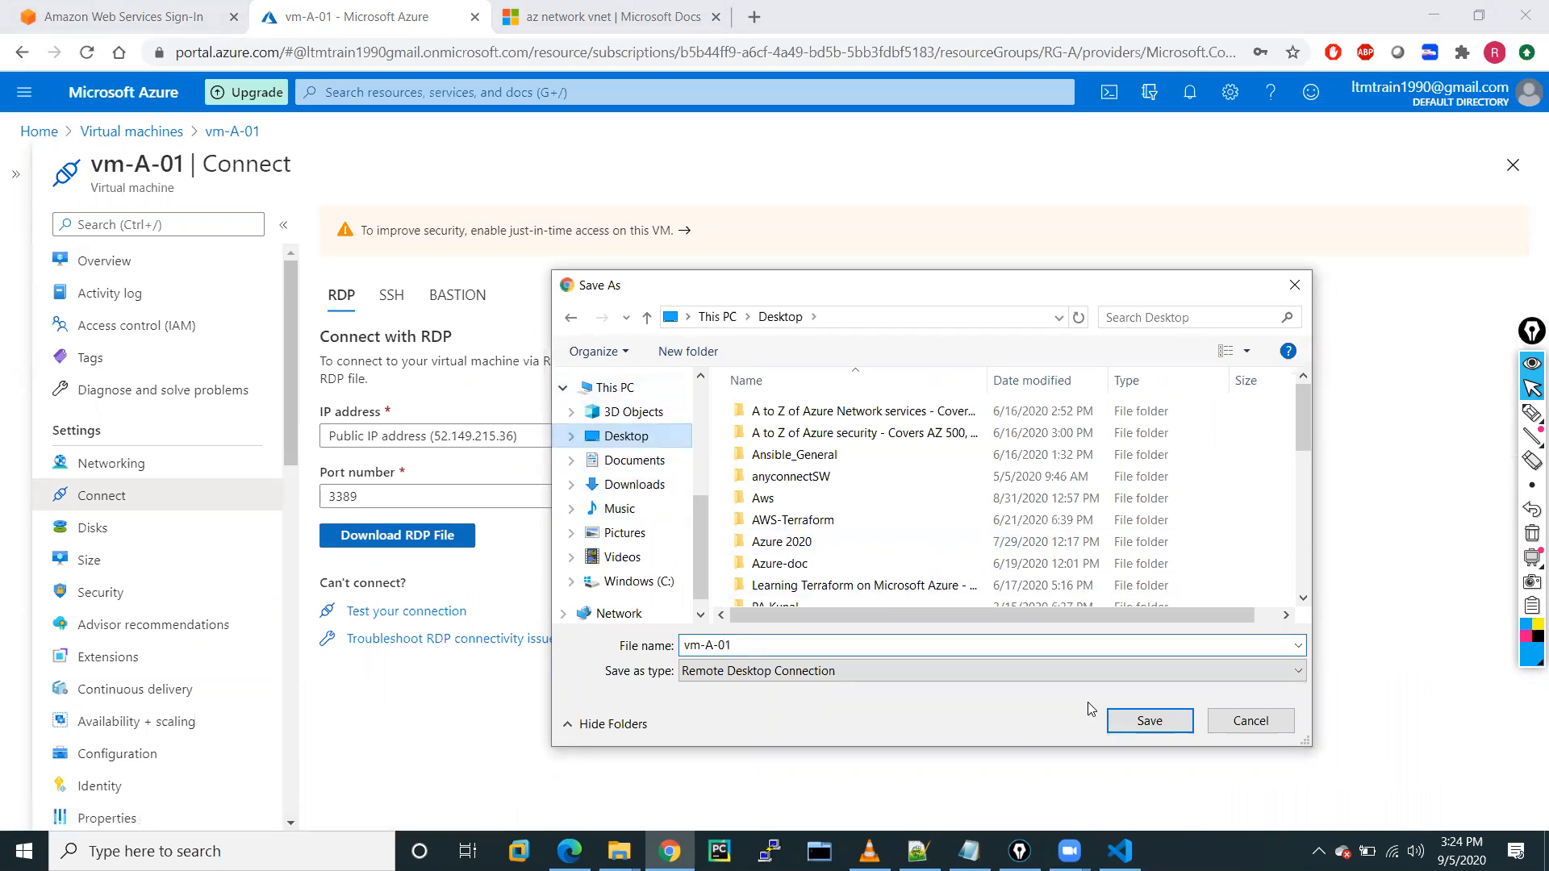
left_click(1146, 732)
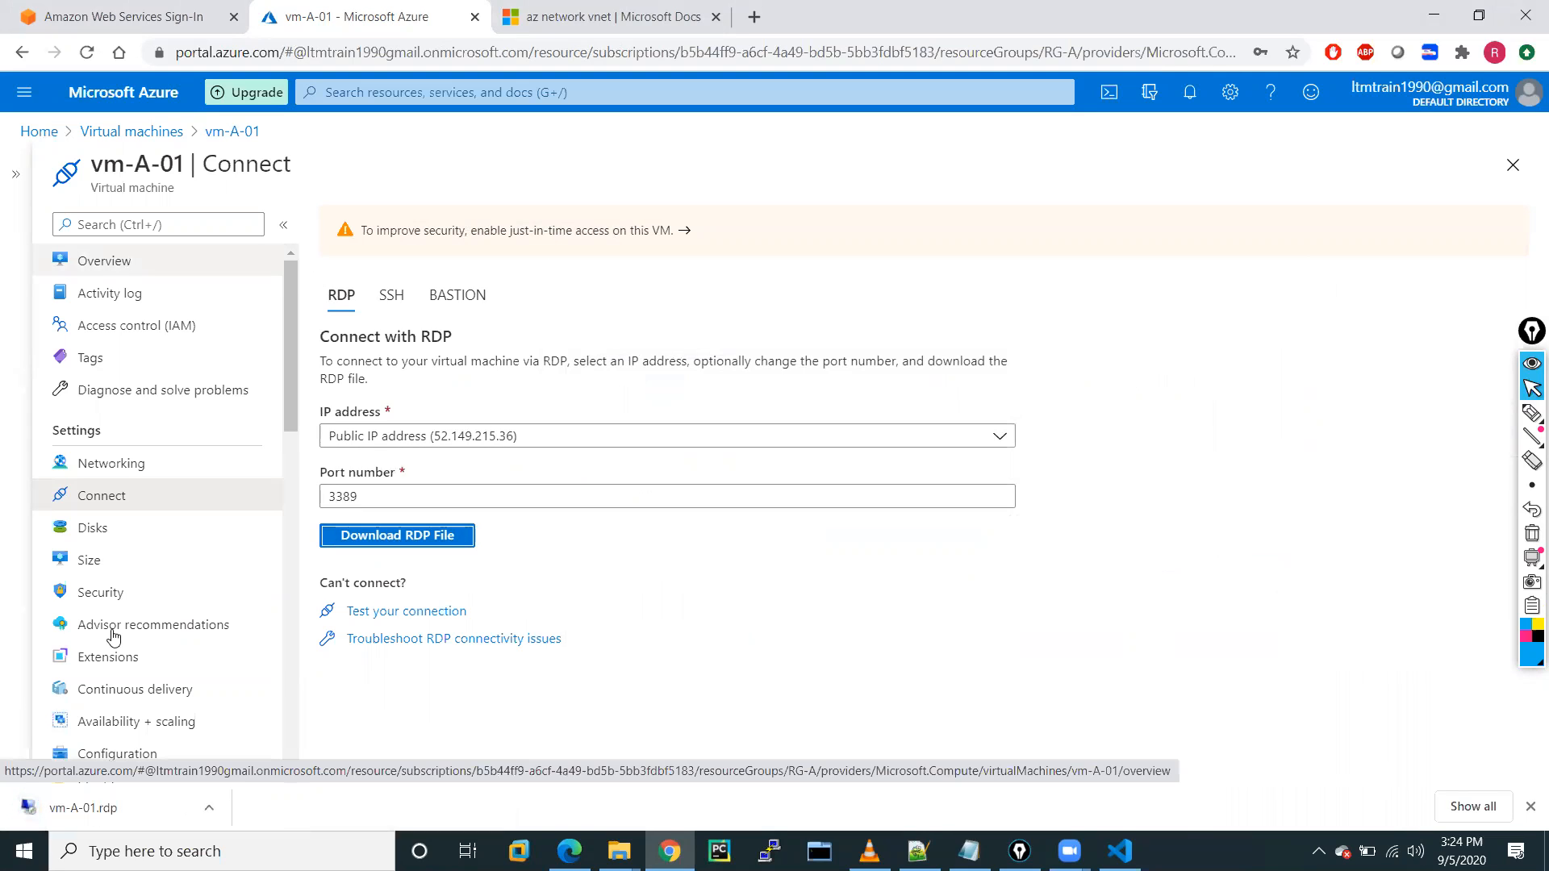
Open the downloaded vm-A-01.rdp, connect past the publisher warning, then cancel the credentials prompt.
left_click(210, 808)
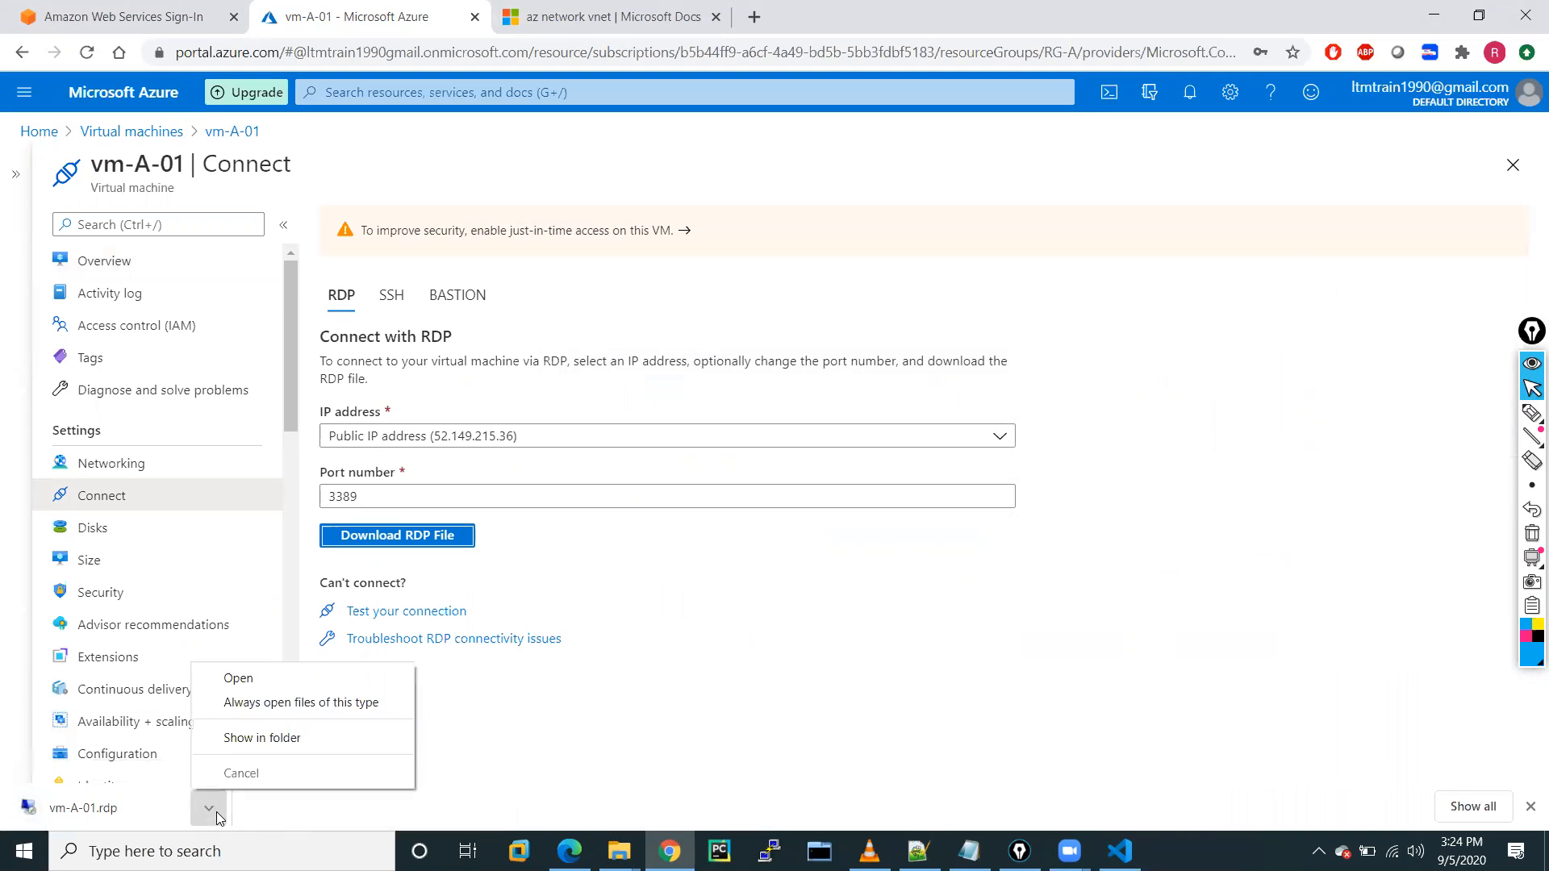
left_click(238, 679)
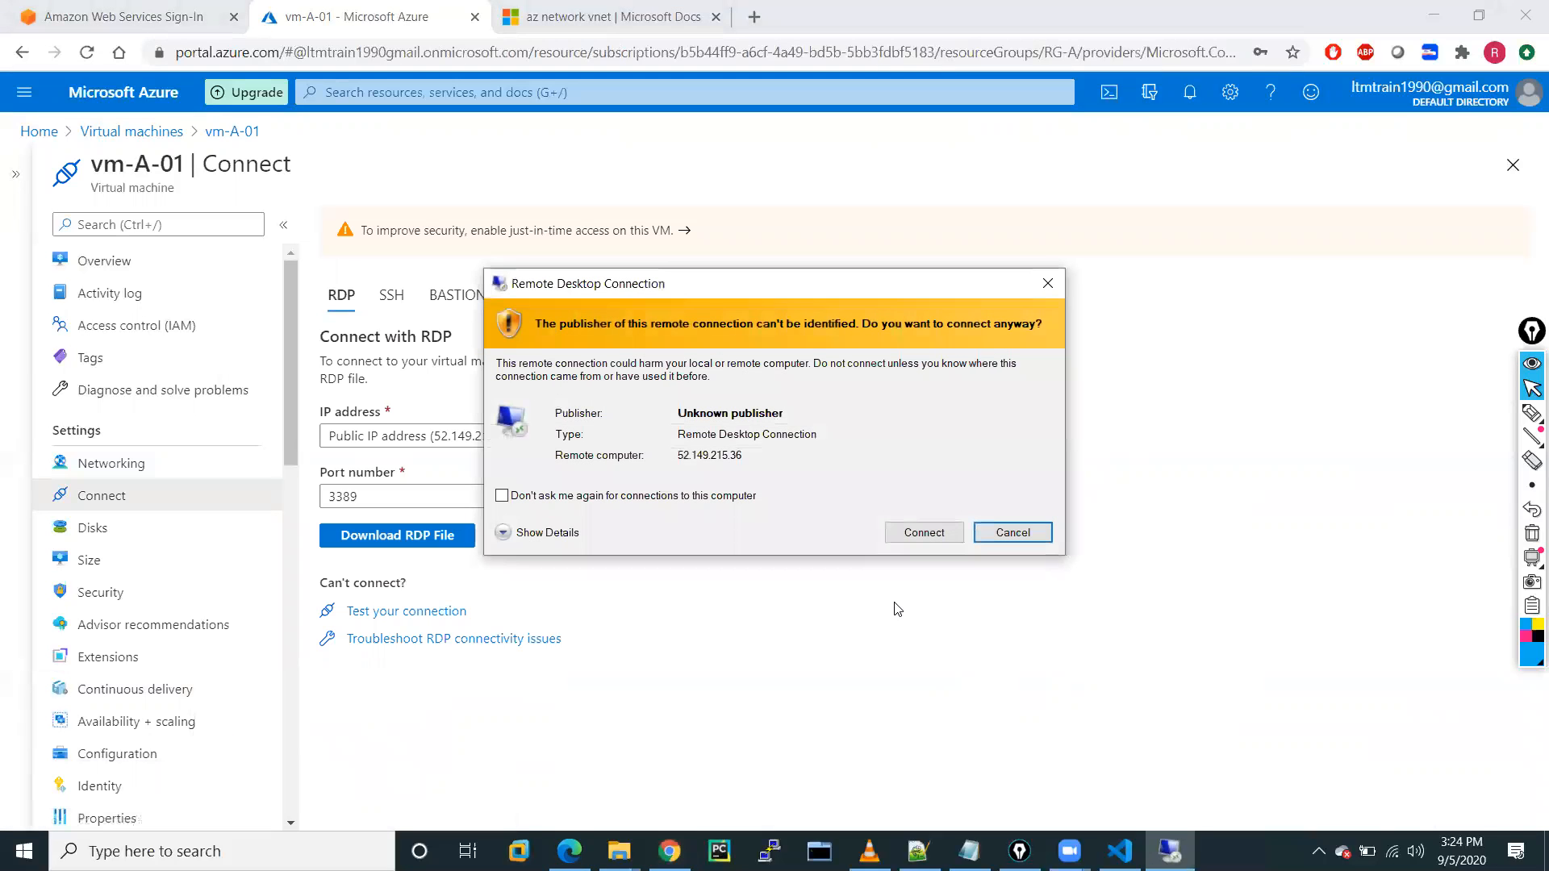
left_click(907, 539)
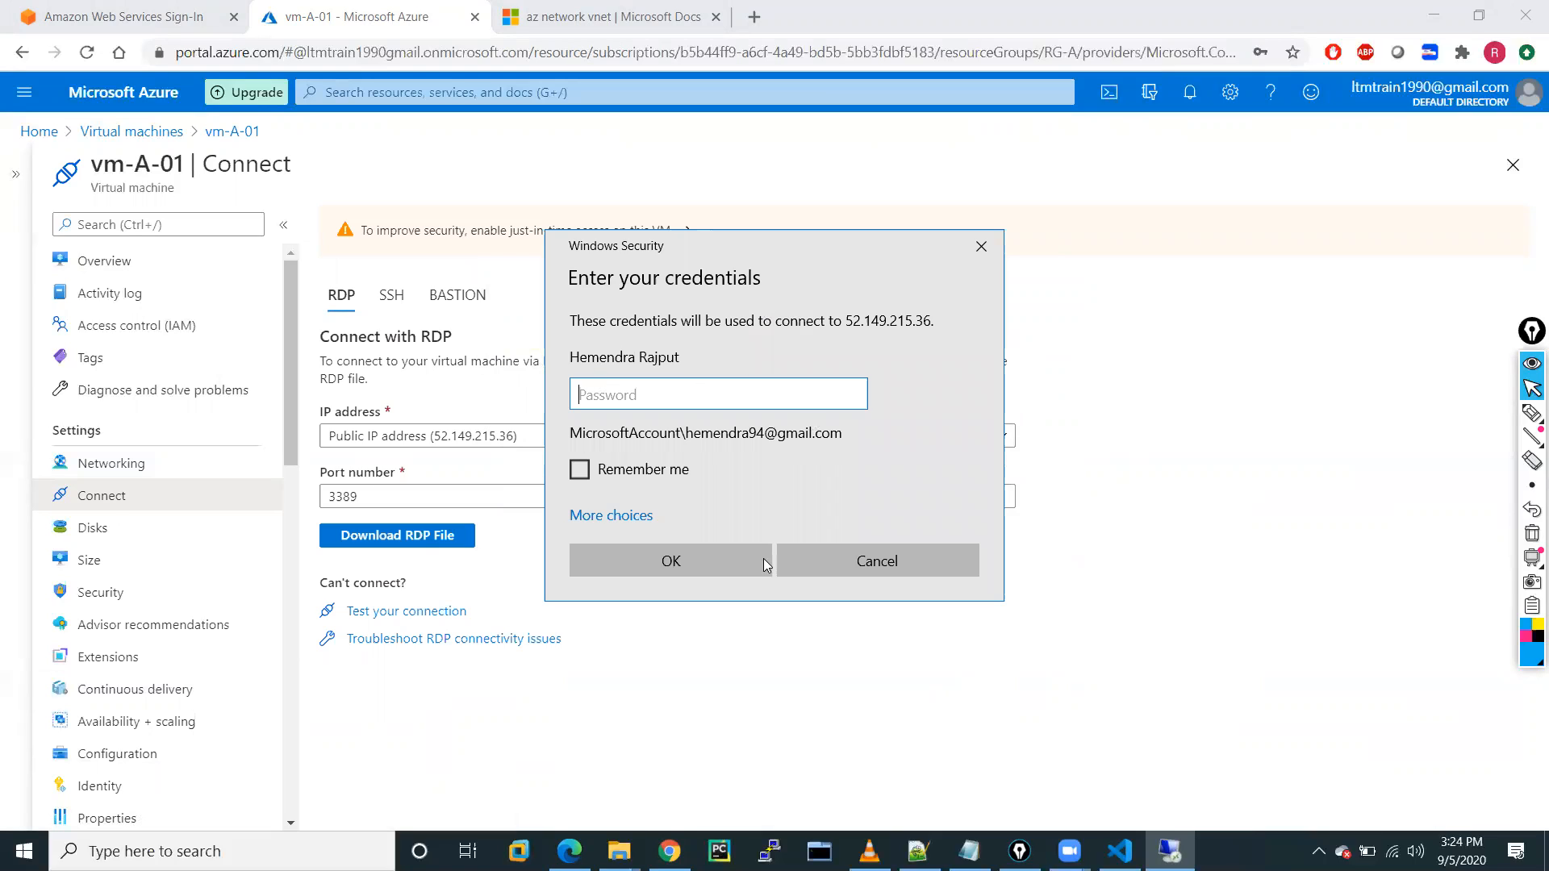
left_click(597, 514)
left_click(639, 642)
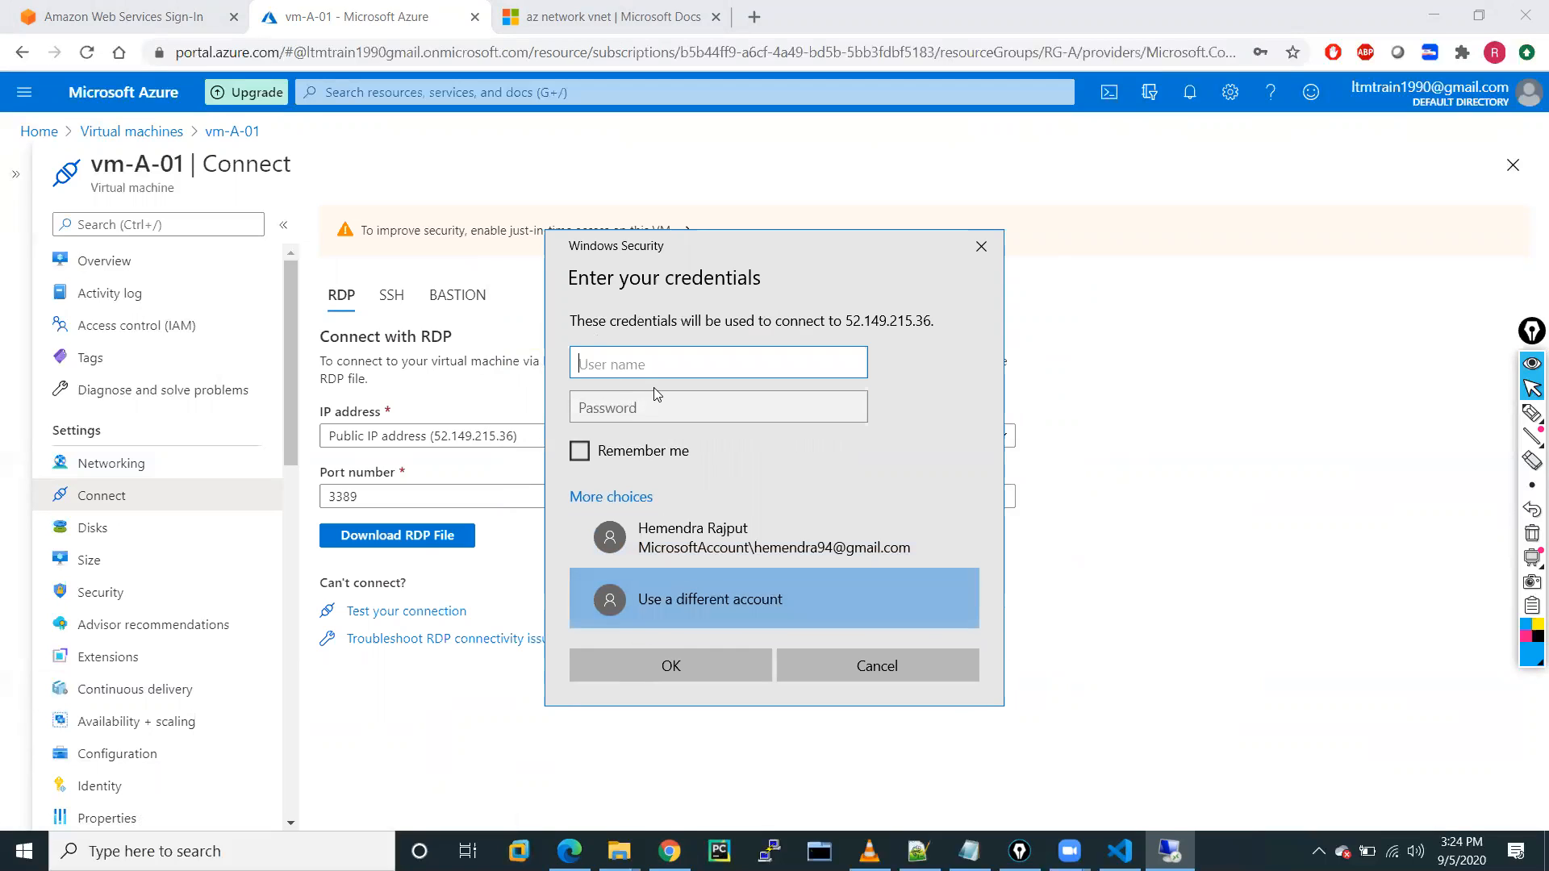
left_click(874, 659)
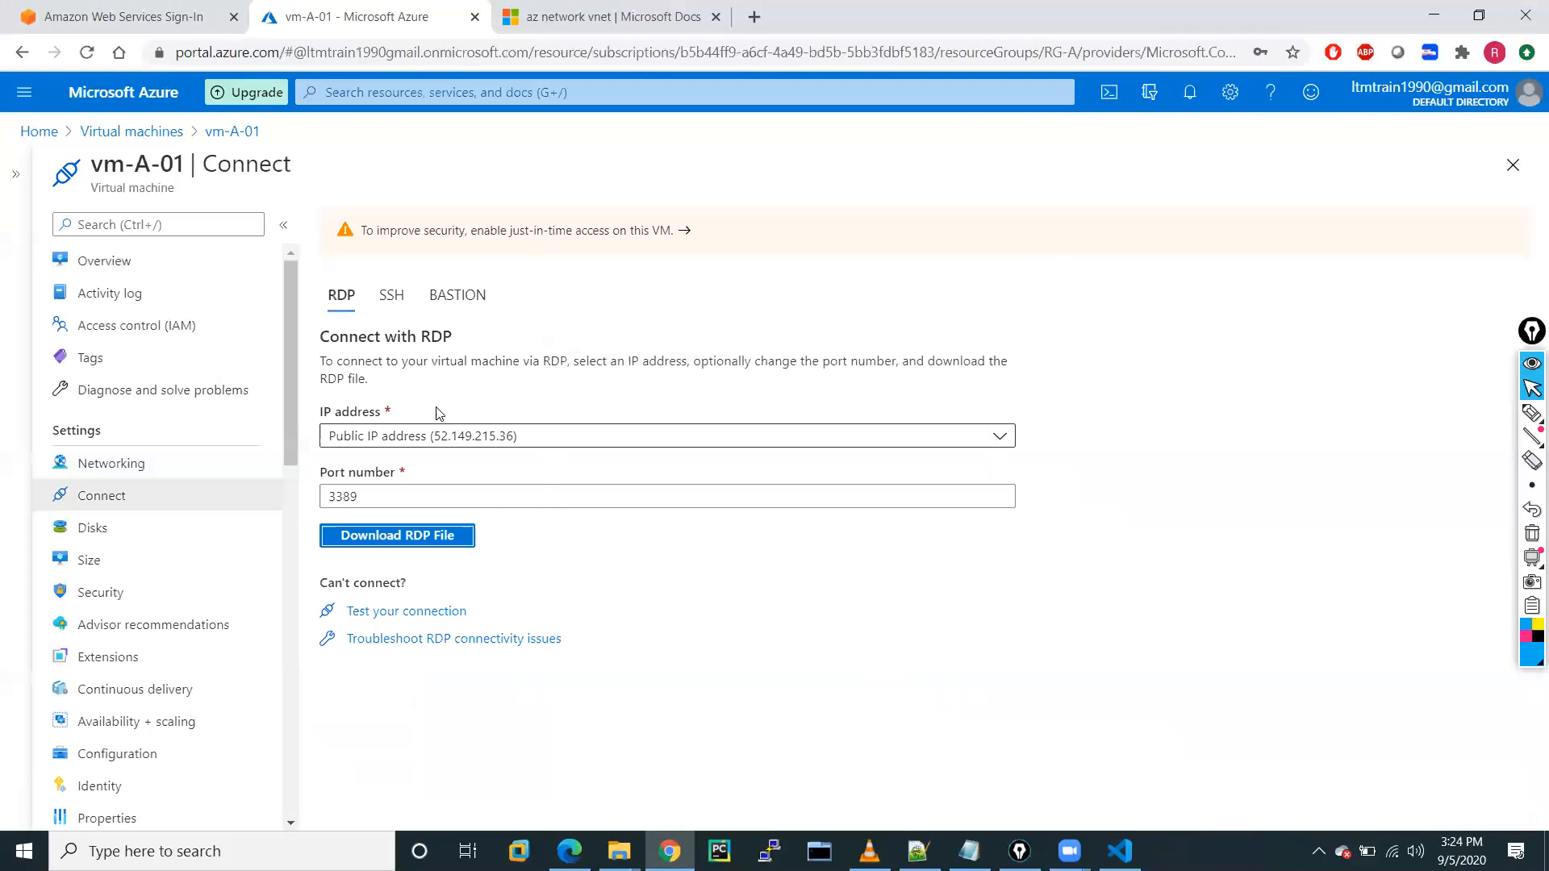
Copy vm-A-01's public IP and start a Remote Desktop Connection to 52.149.215.36.
left_click(96, 272)
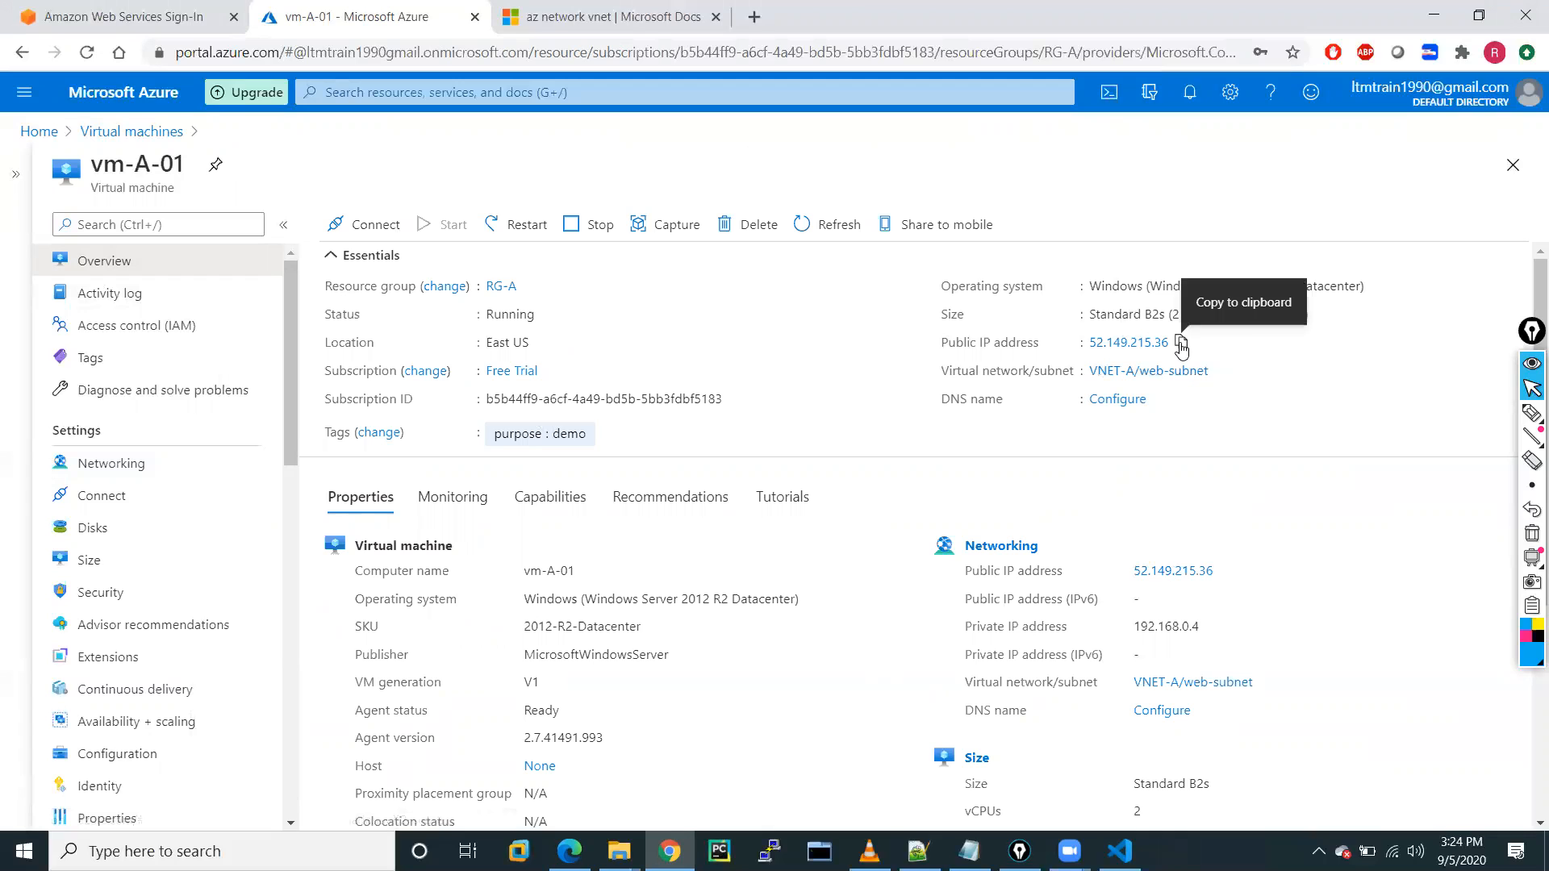
left_click(1180, 345)
left_click(232, 845)
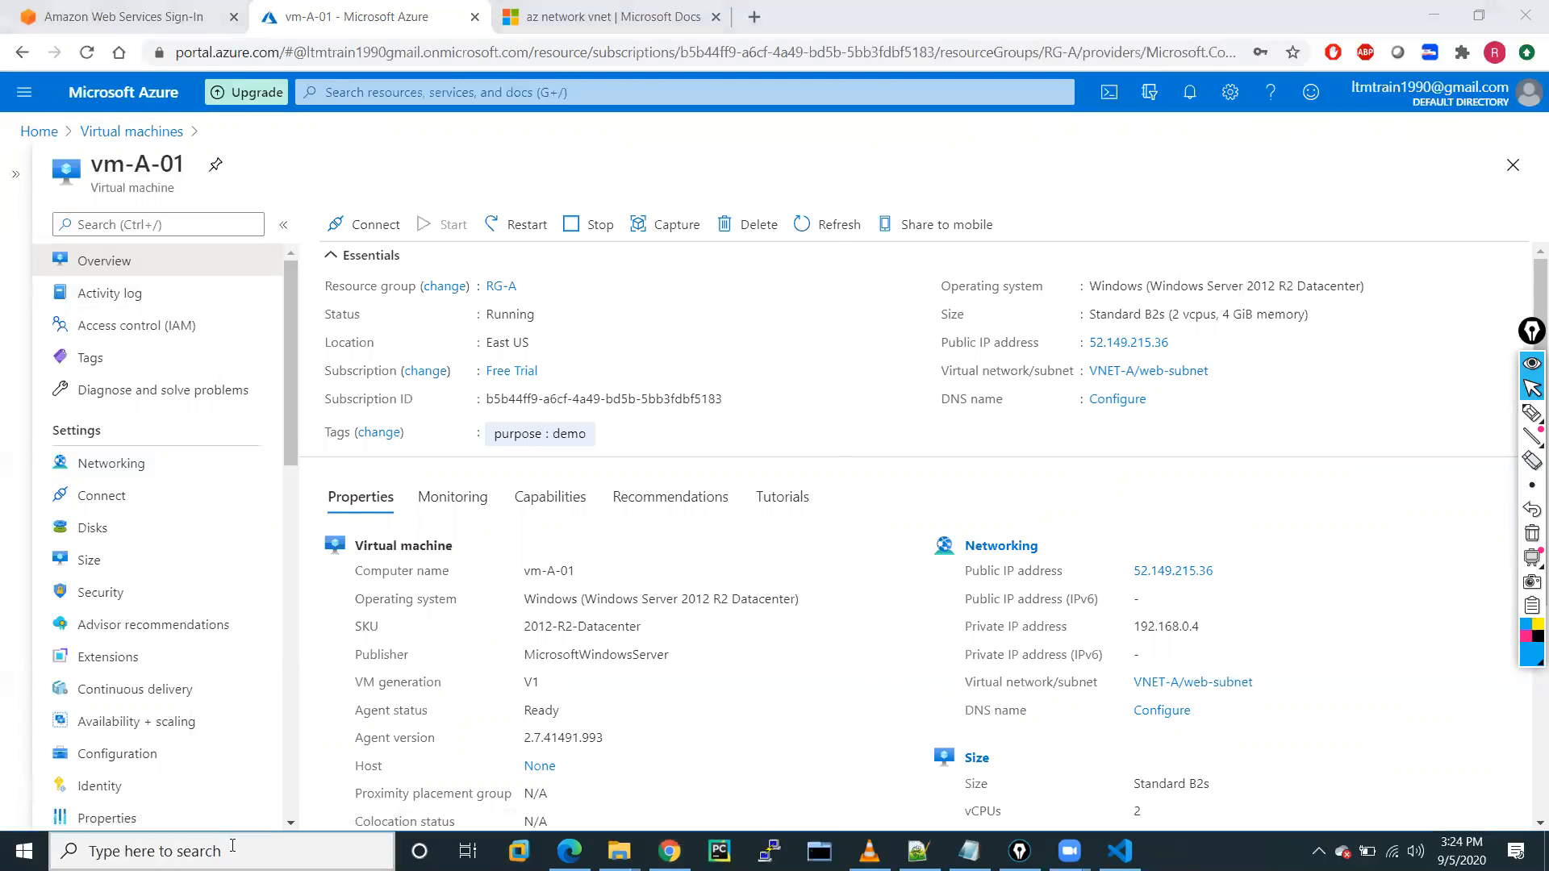
type("remote")
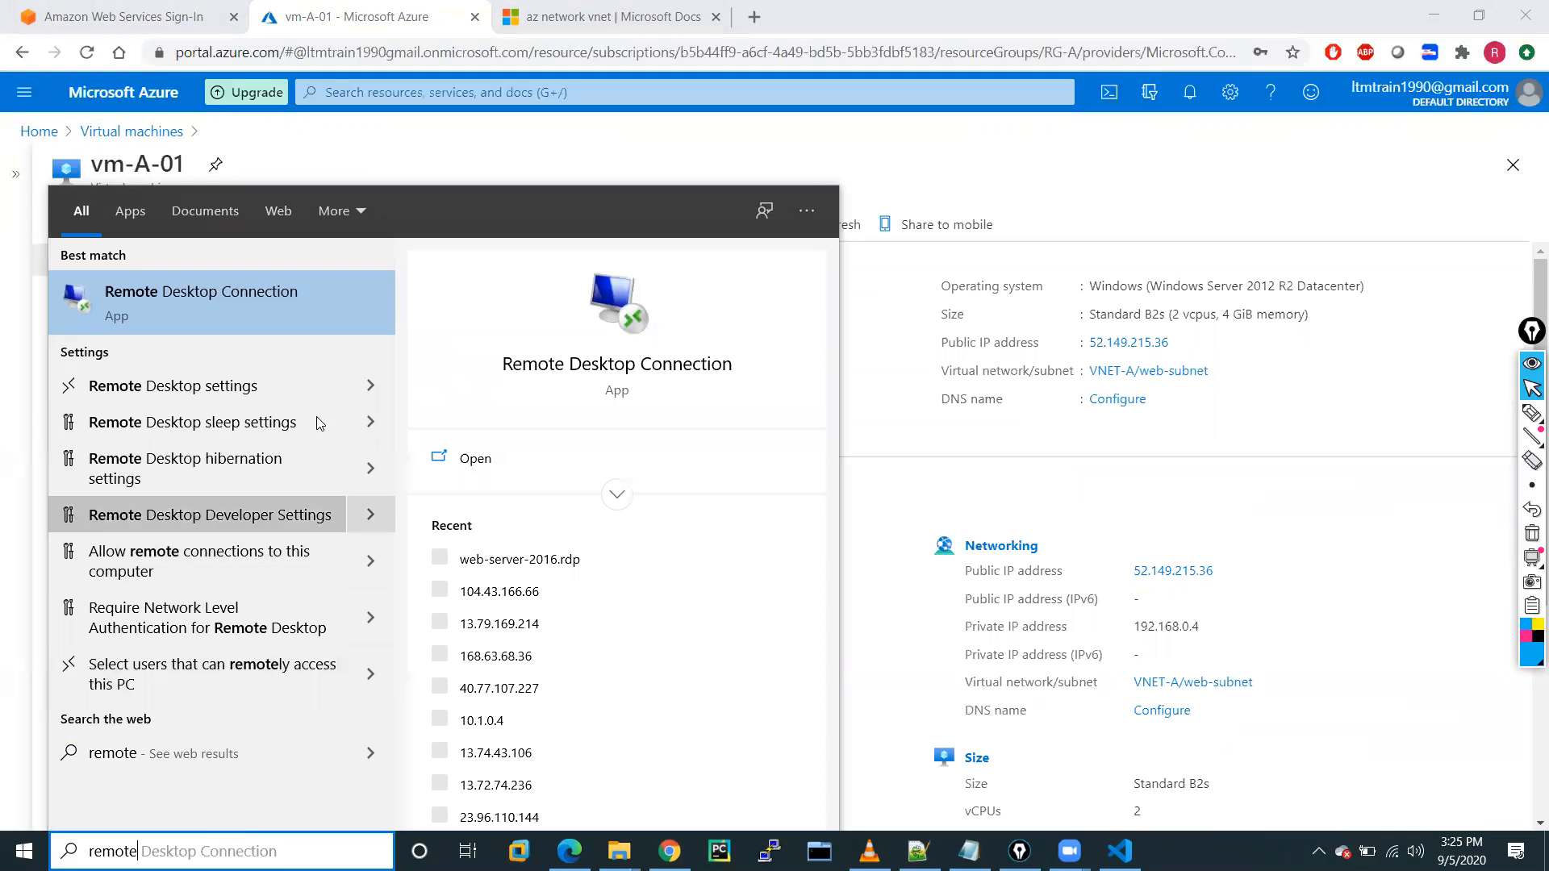
left_click(213, 328)
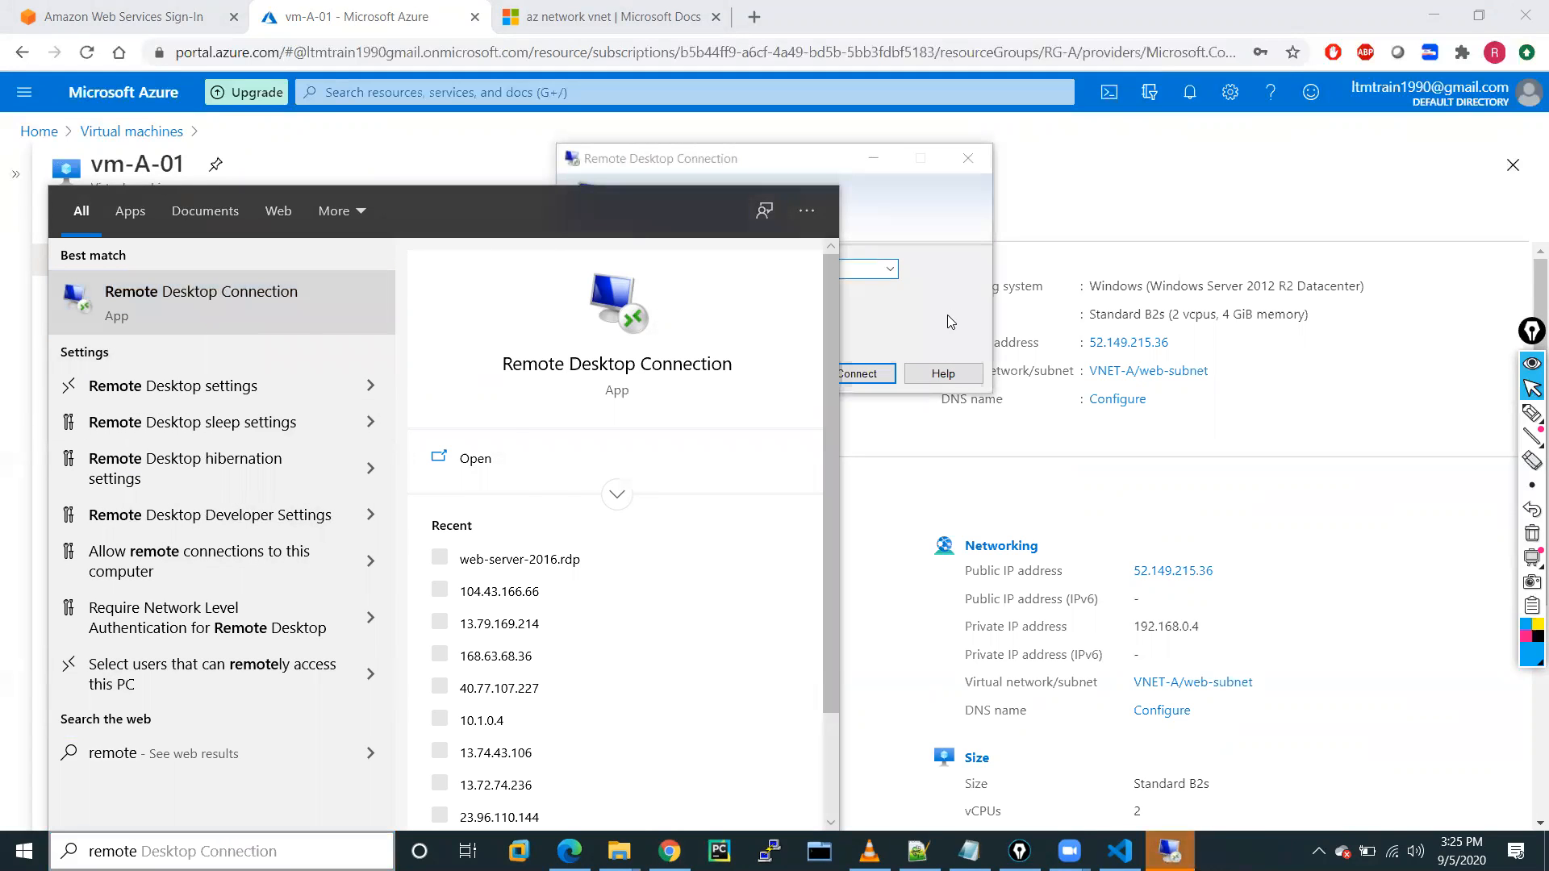
key("ctrl+v")
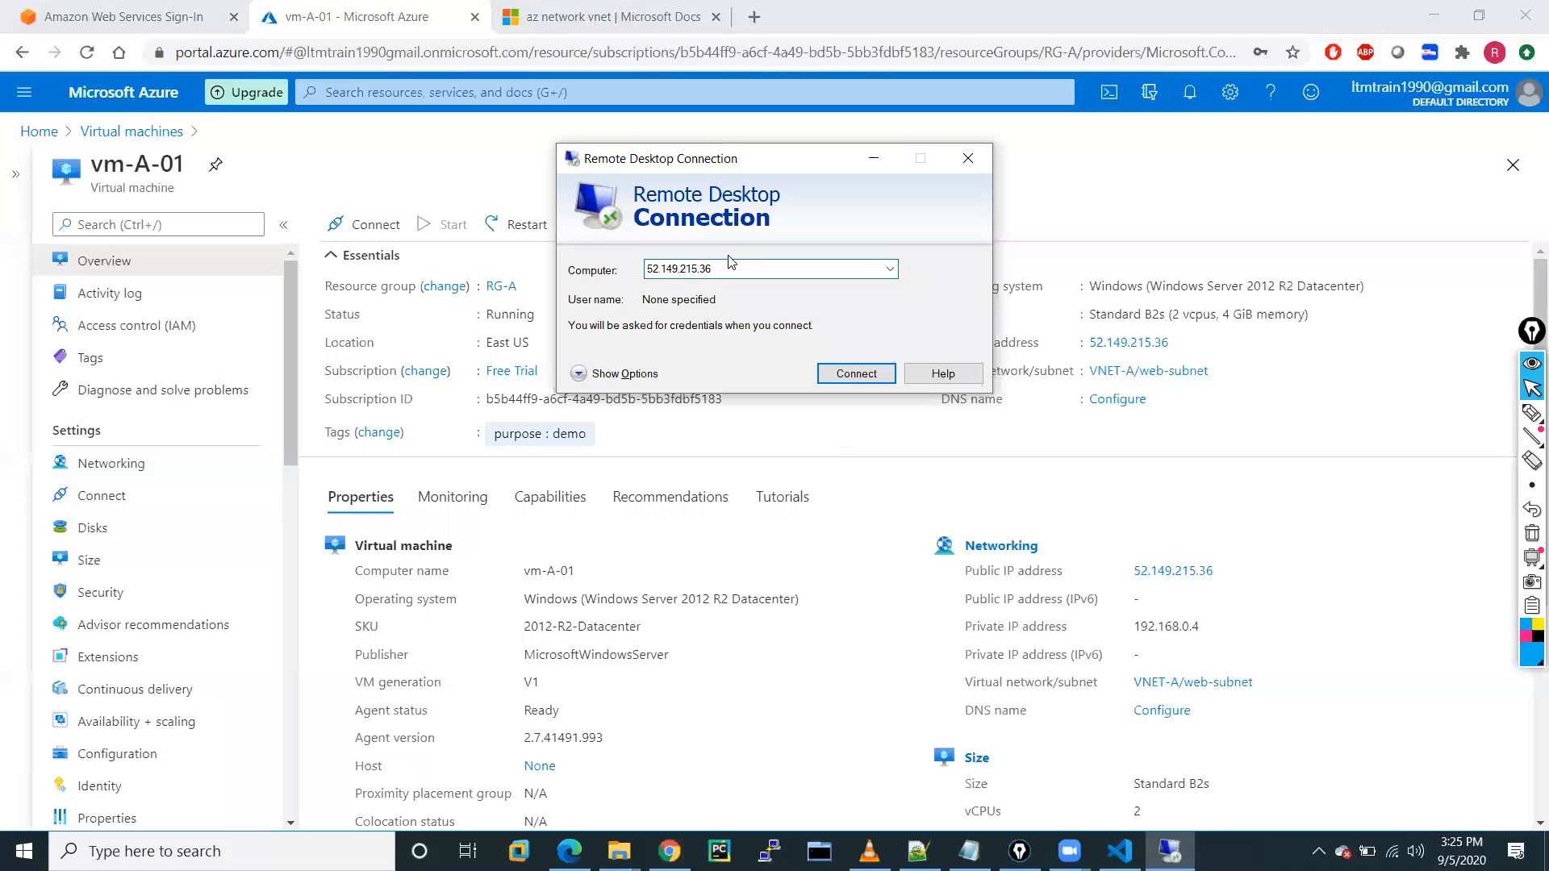
left_click(855, 373)
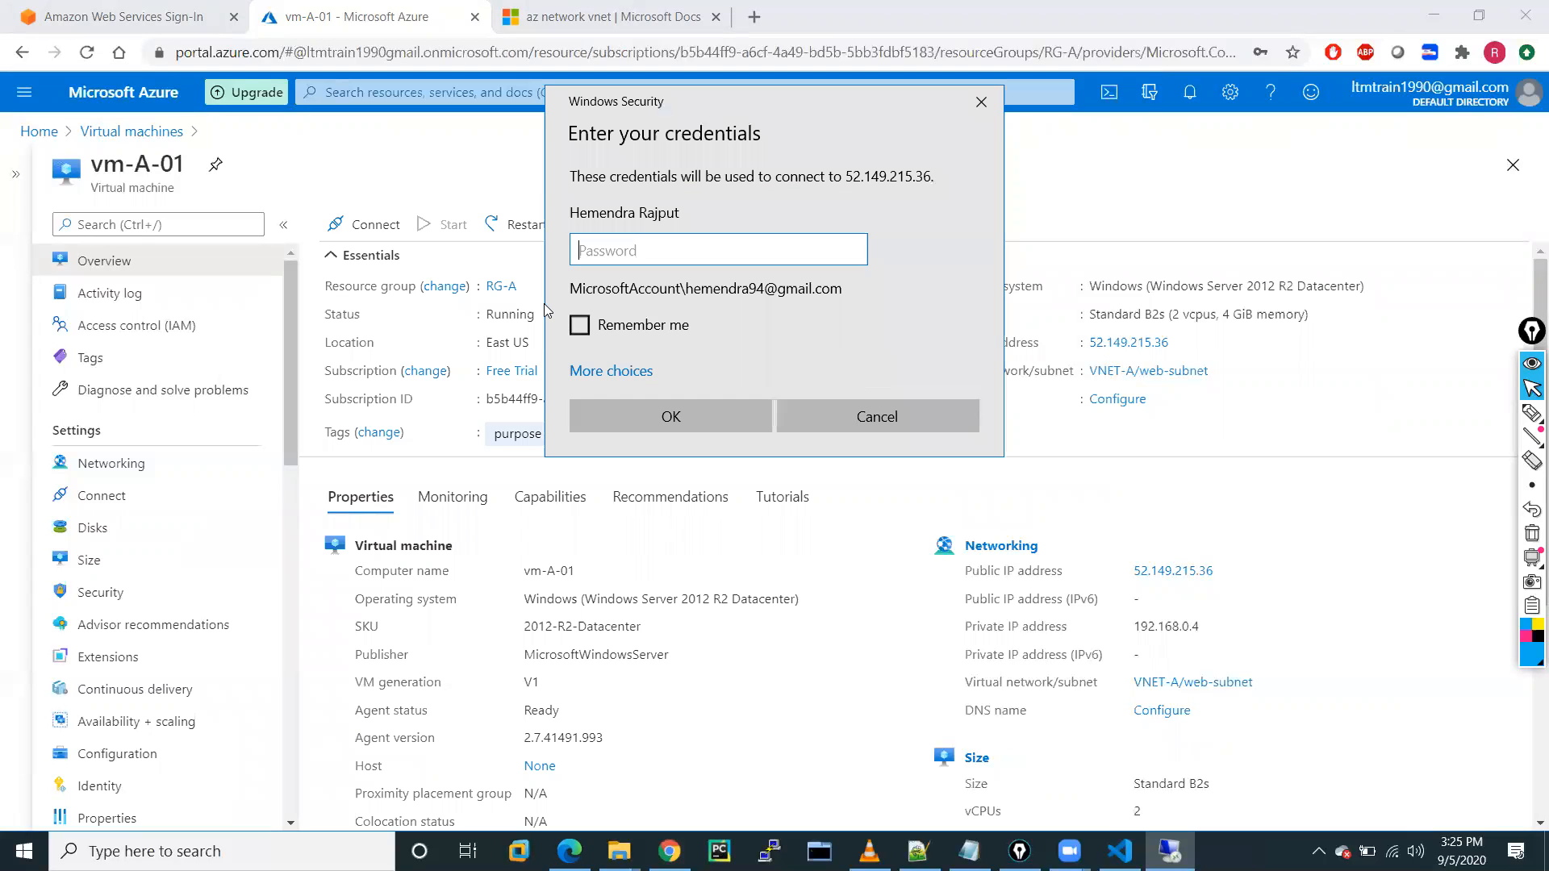
Sign in with a different account's user name and password, remember the credentials, and accept the certificate warning.
left_click(609, 371)
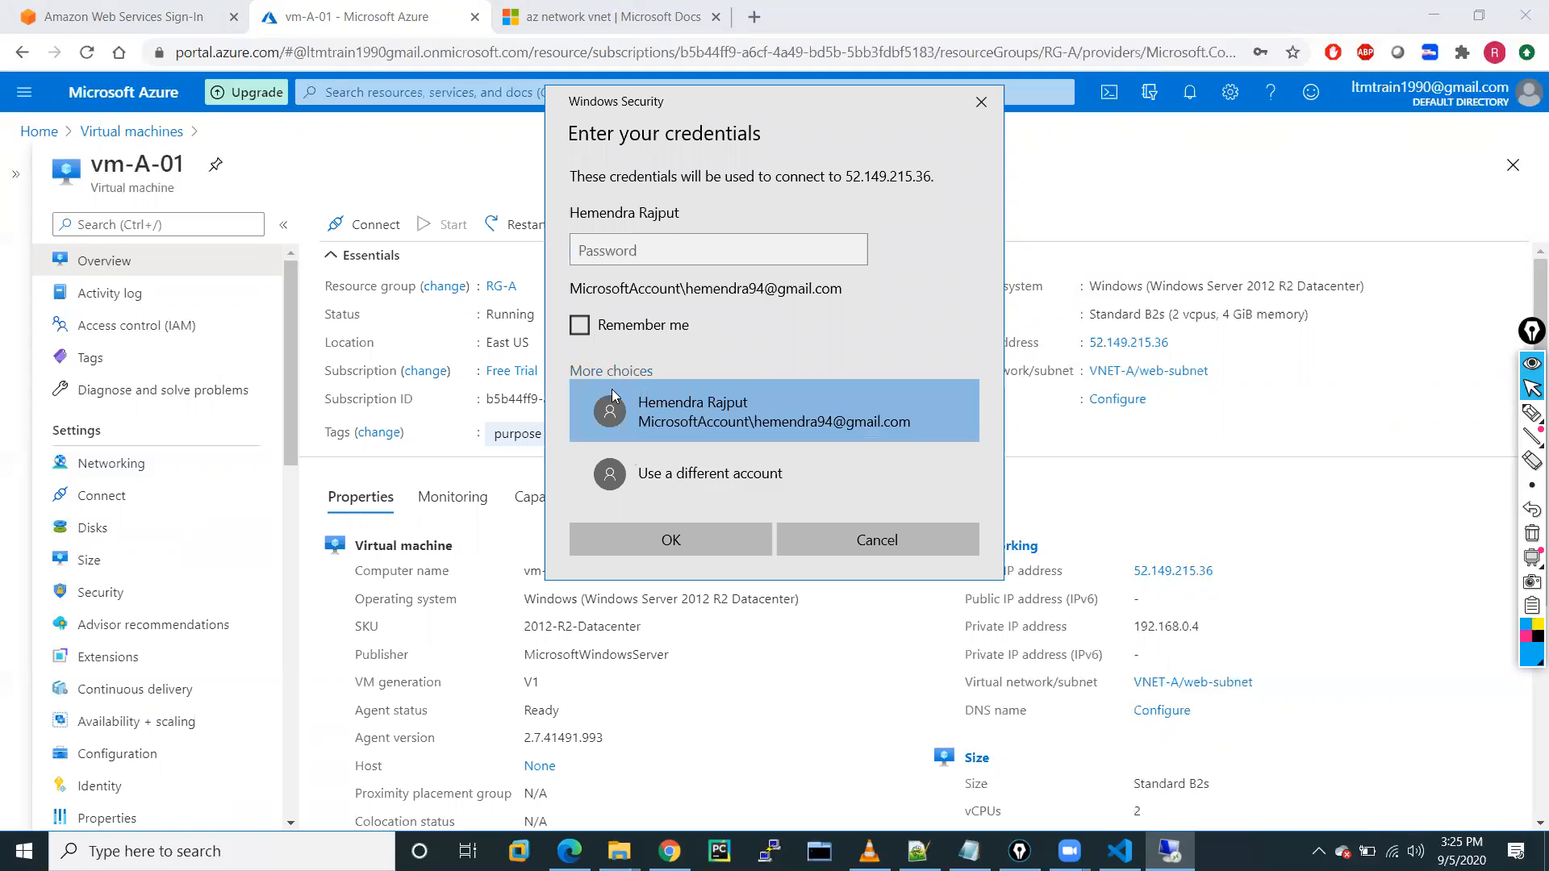
left_click(655, 481)
type("hemendra")
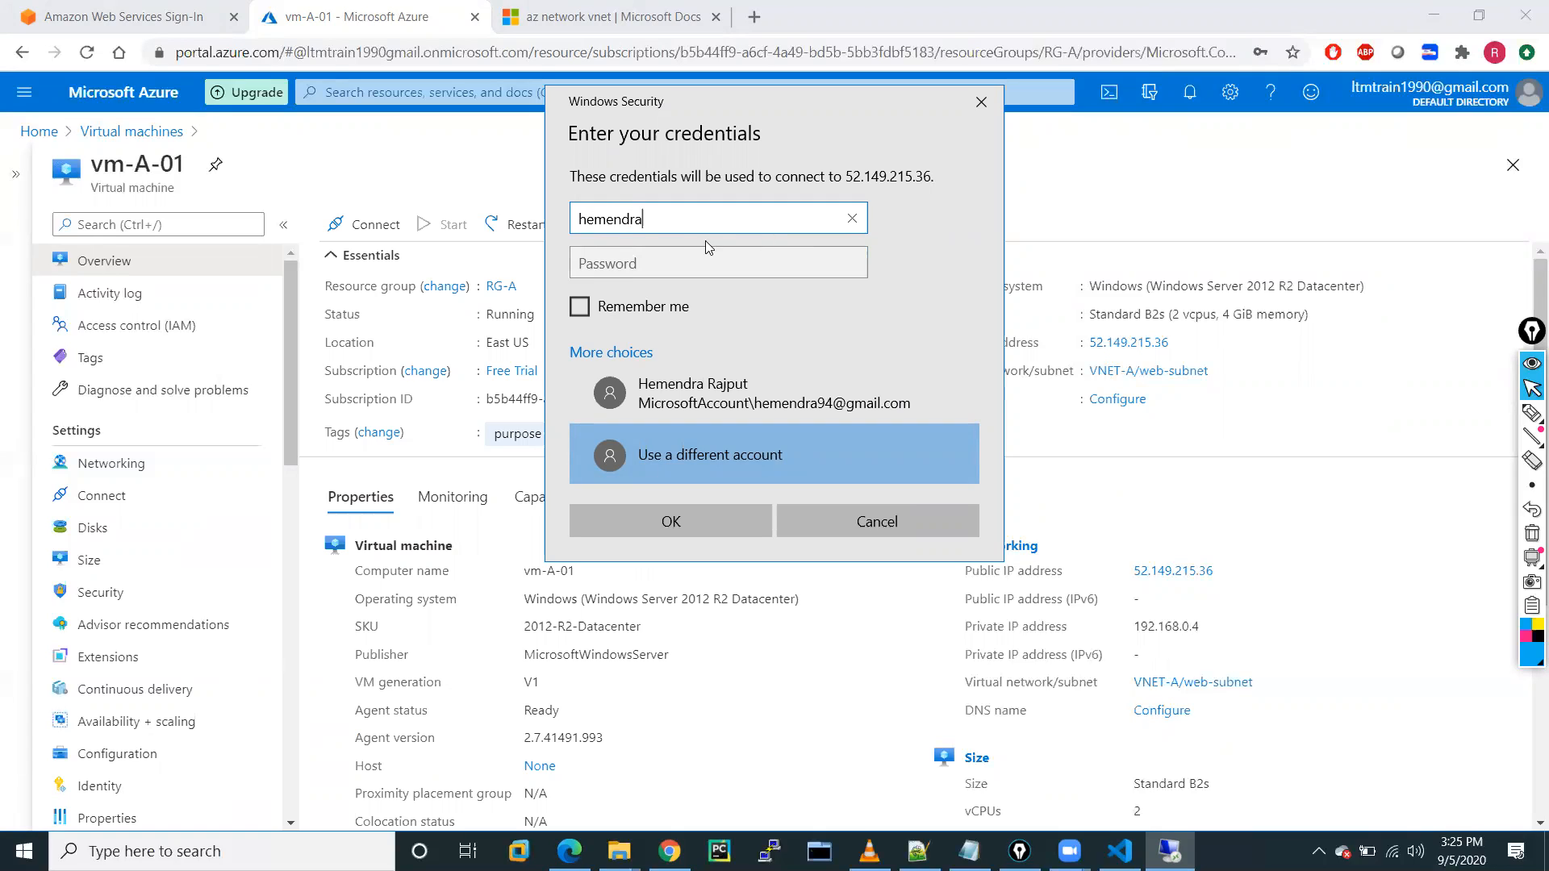
left_click(635, 257)
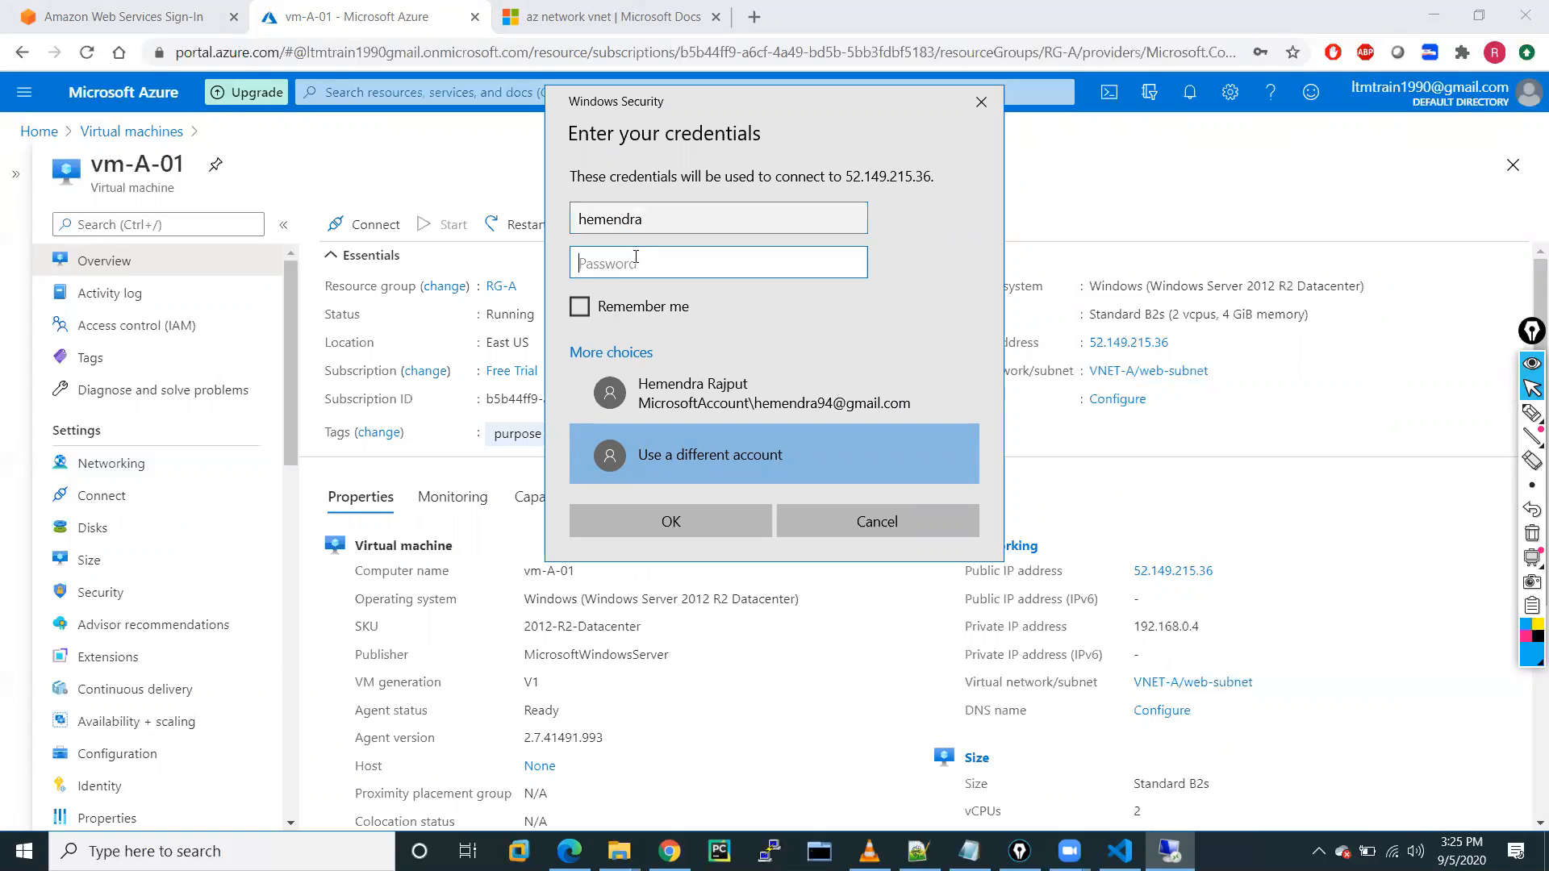
type("•••")
left_click(850, 264)
left_click(850, 264)
left_click(579, 306)
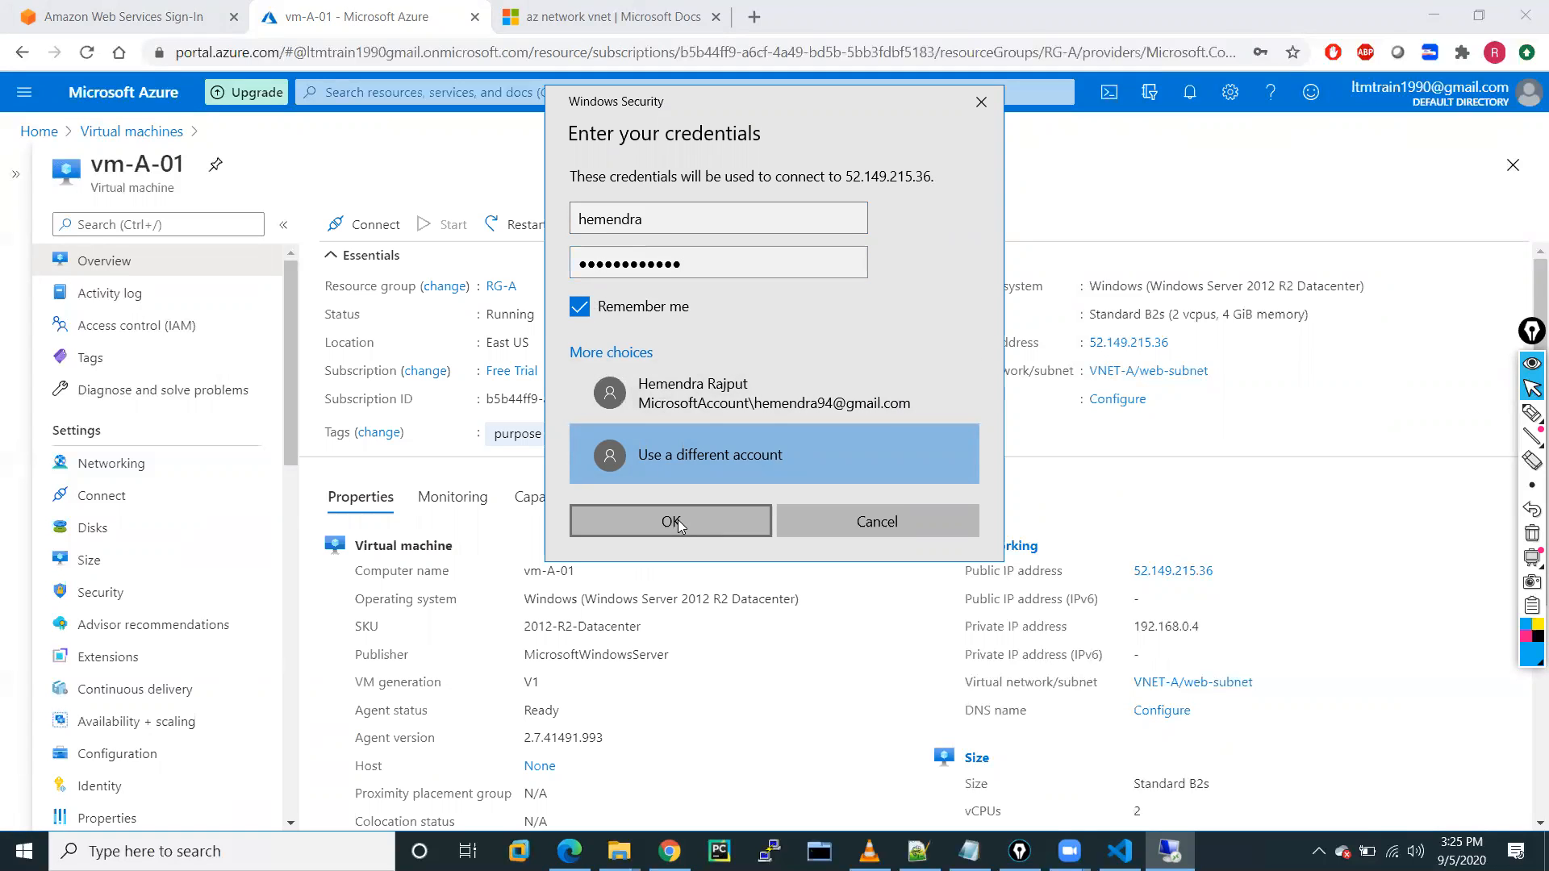
left_click(678, 521)
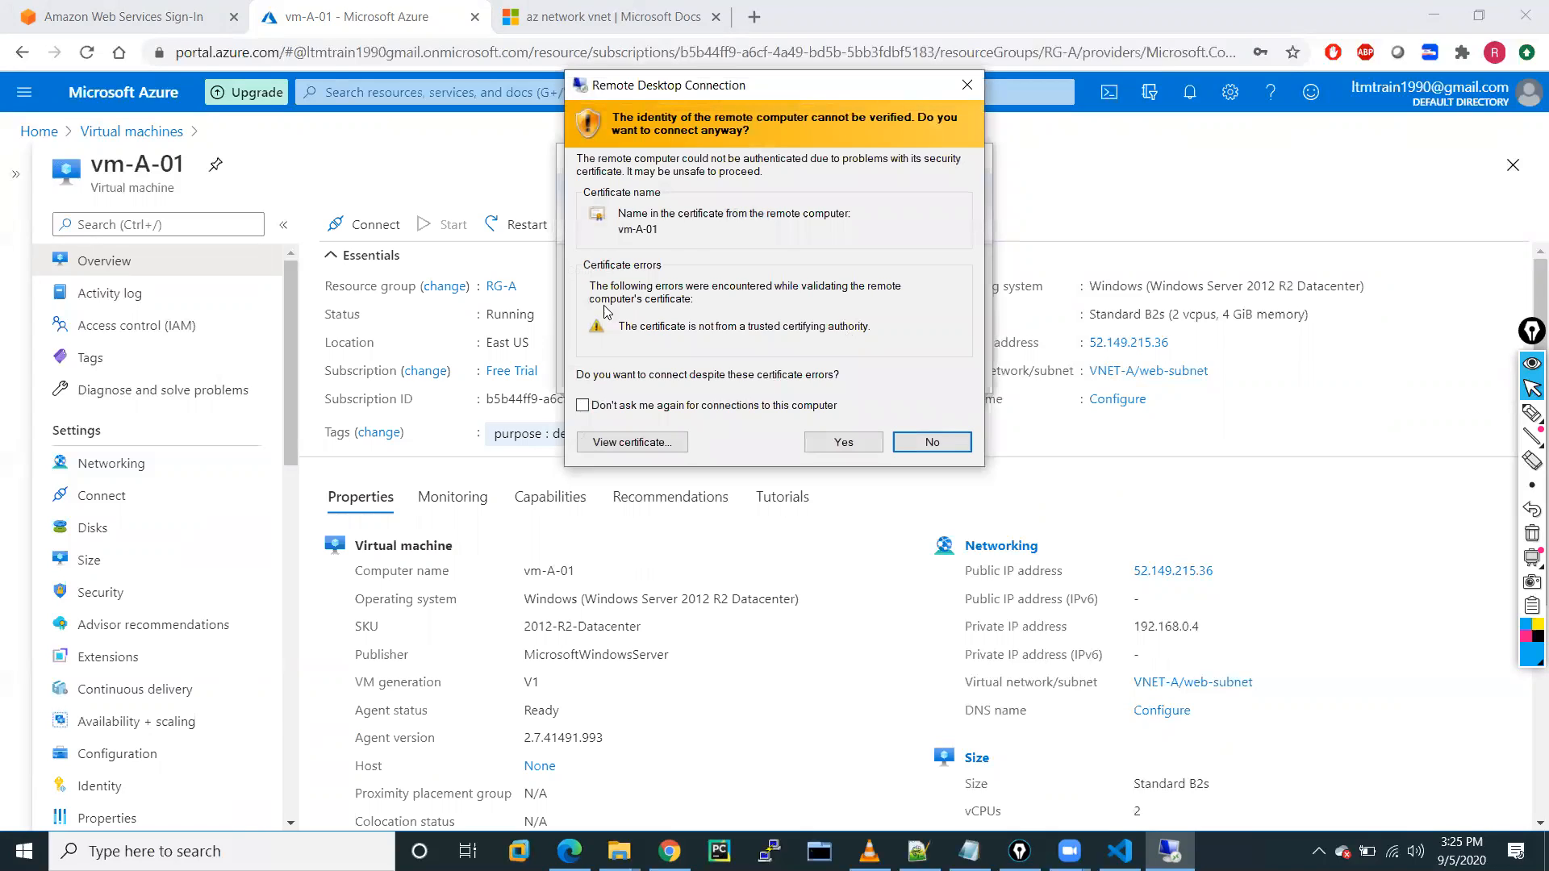
left_click(843, 443)
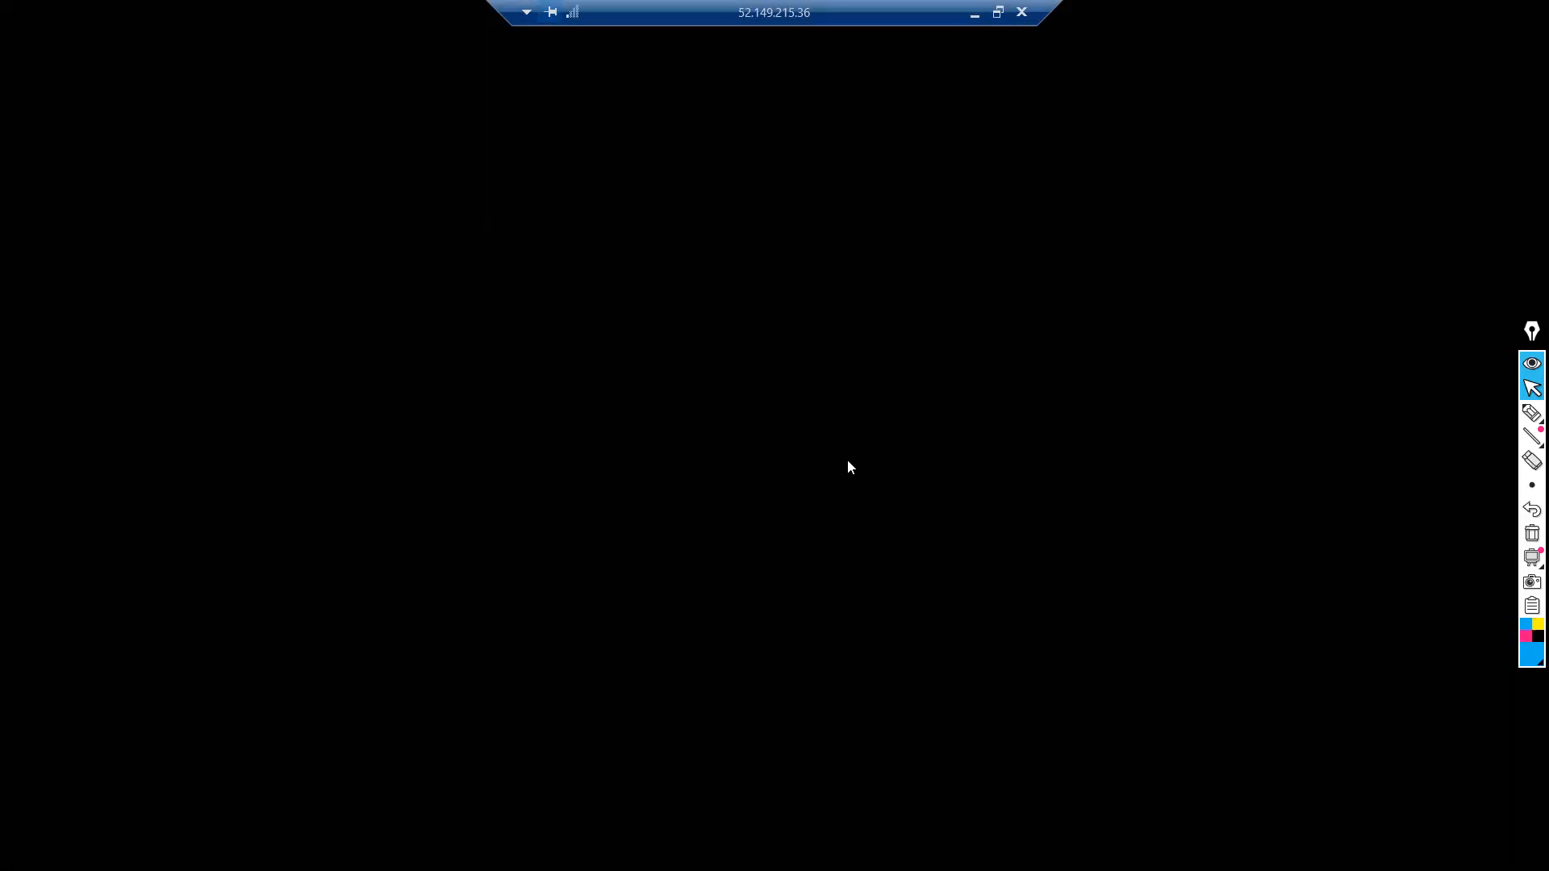
Minimise the remote session and draw annotation arrows beside the portal's network details.
left_click(970, 16)
mouse_move(1531, 413)
left_click(1458, 415)
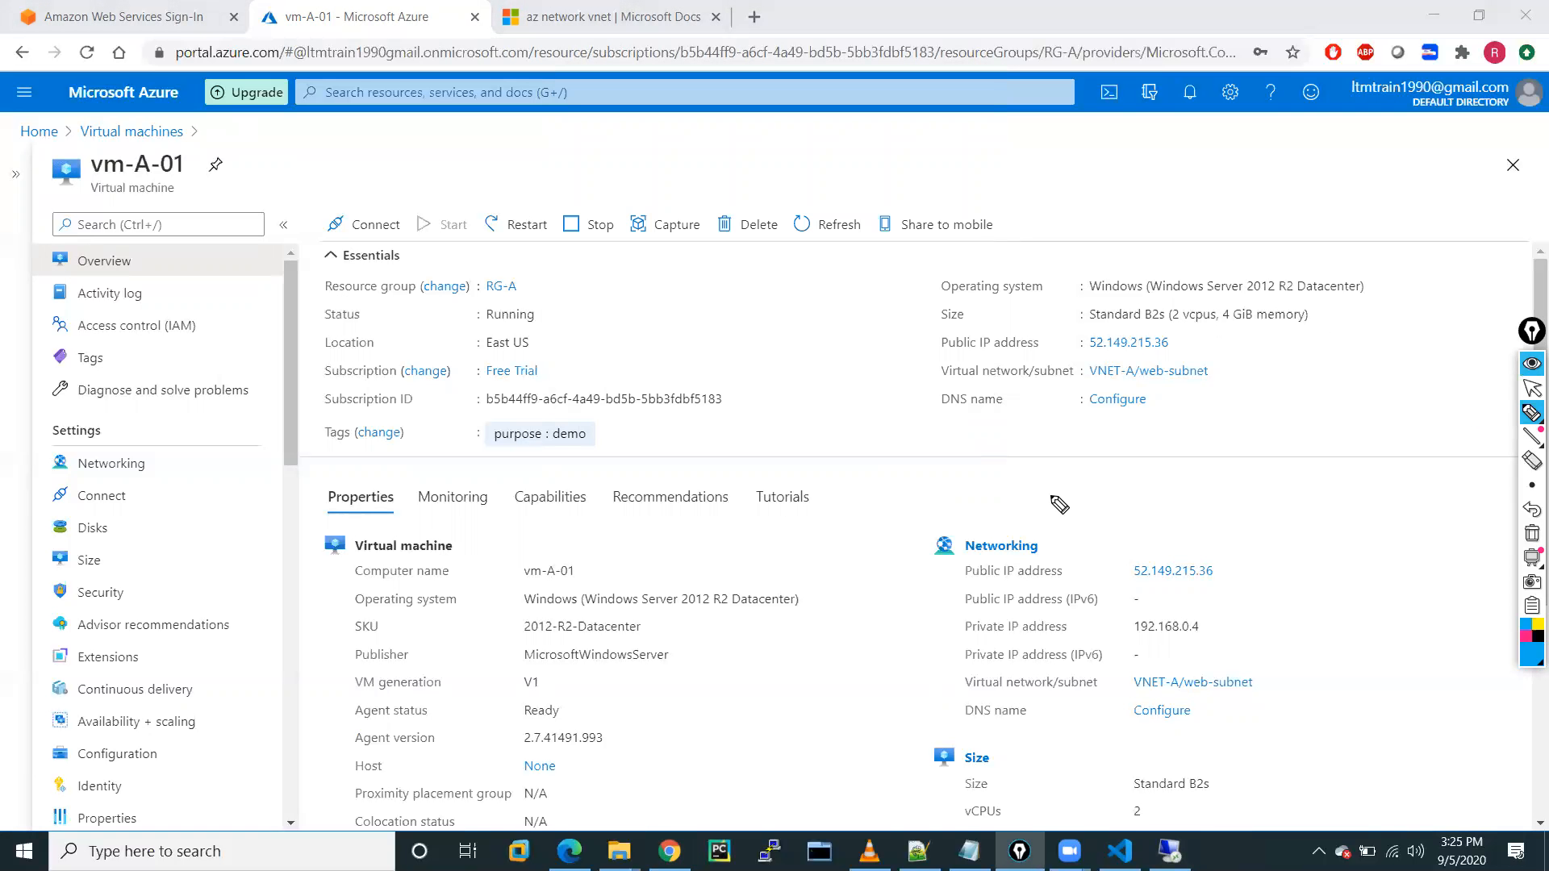
left_click_drag(936, 488, 1014, 500)
mouse_move(1057, 451)
left_mouse_down()
mouse_move(1076, 468)
mouse_move(1233, 415)
left_mouse_up()
Add circled handwritten notes with pointing arrows, then clear all annotations and stop drawing.
left_click_drag(1232, 347, 1231, 365)
mouse_move(1250, 372)
left_mouse_down()
mouse_move(1249, 411)
mouse_move(1263, 405)
left_mouse_up()
mouse_move(1264, 388)
left_mouse_down()
mouse_move(1064, 419)
mouse_move(1209, 343)
left_mouse_up()
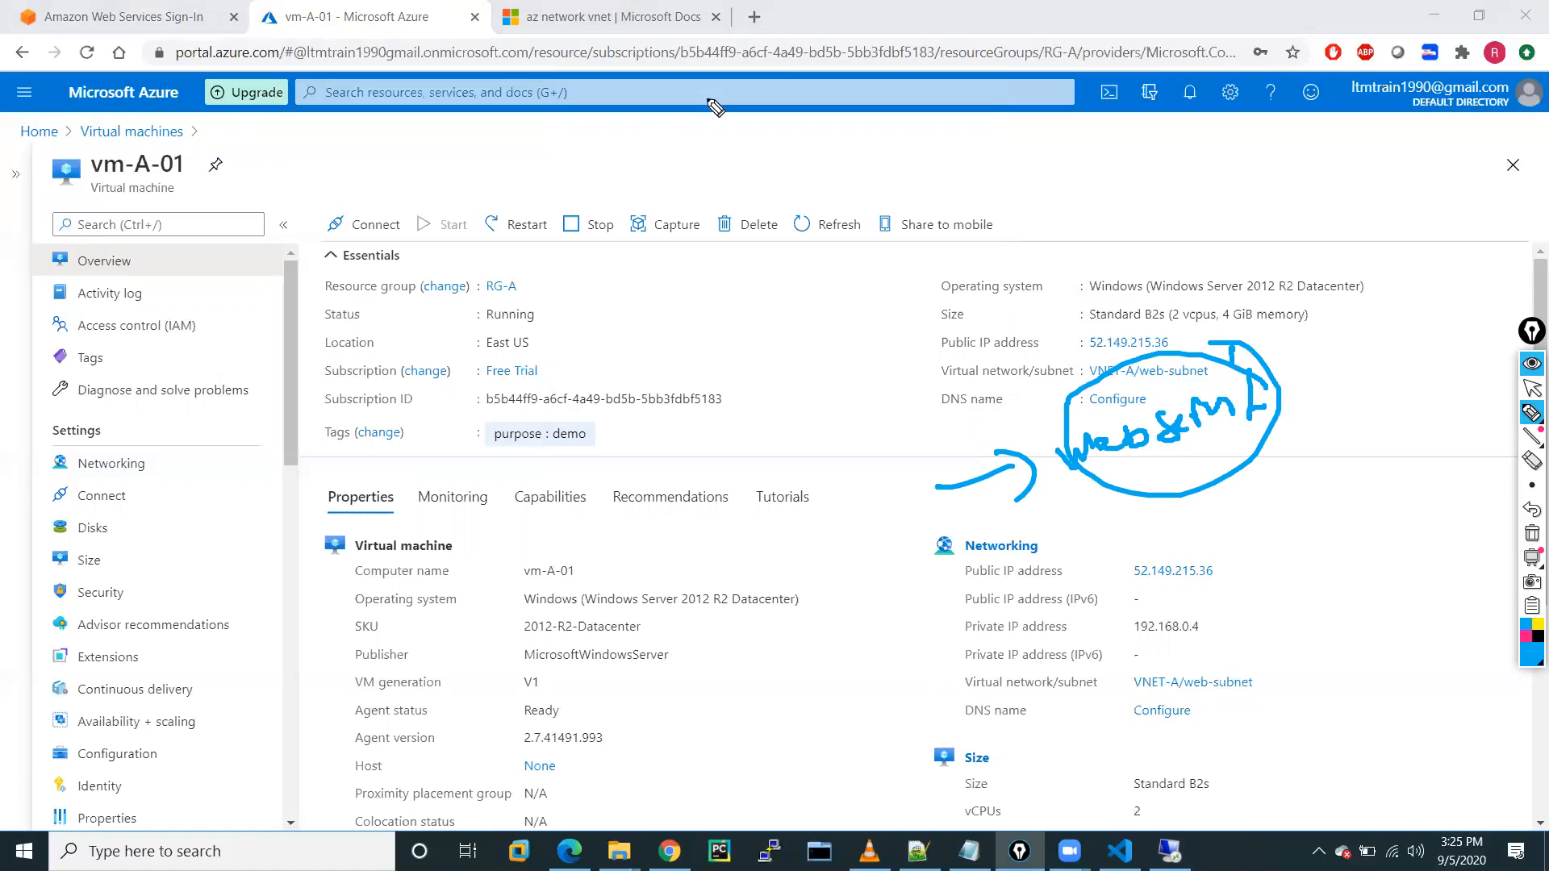
left_click_drag(1311, 514, 1222, 464)
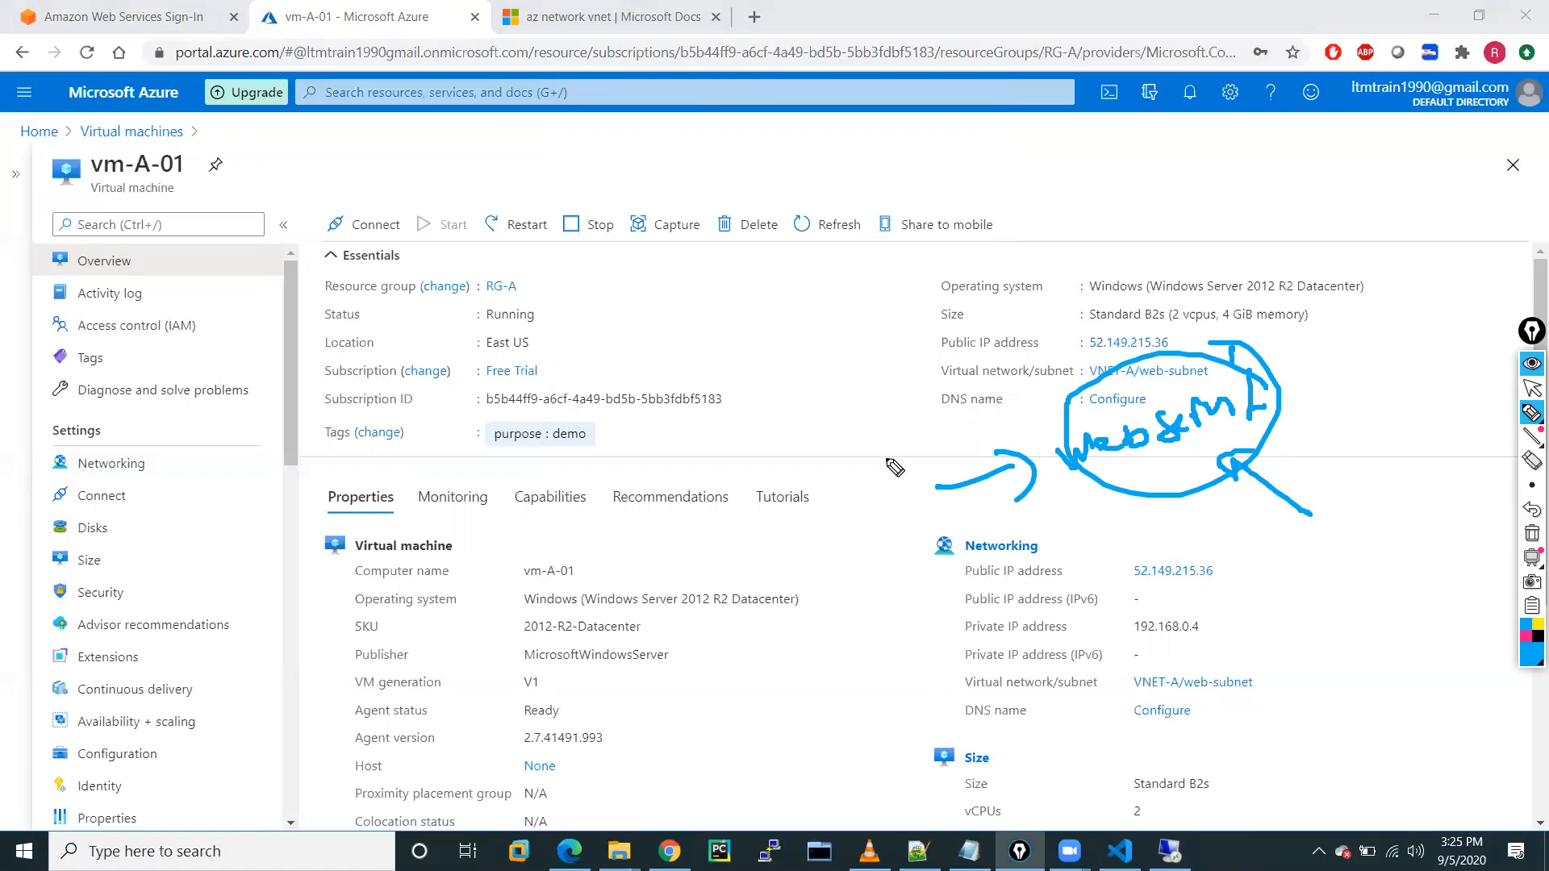
left_click_drag(728, 419, 824, 413)
mouse_move(859, 390)
left_mouse_down()
mouse_move(868, 371)
mouse_move(806, 448)
mouse_move(839, 335)
left_mouse_up()
left_click(1531, 536)
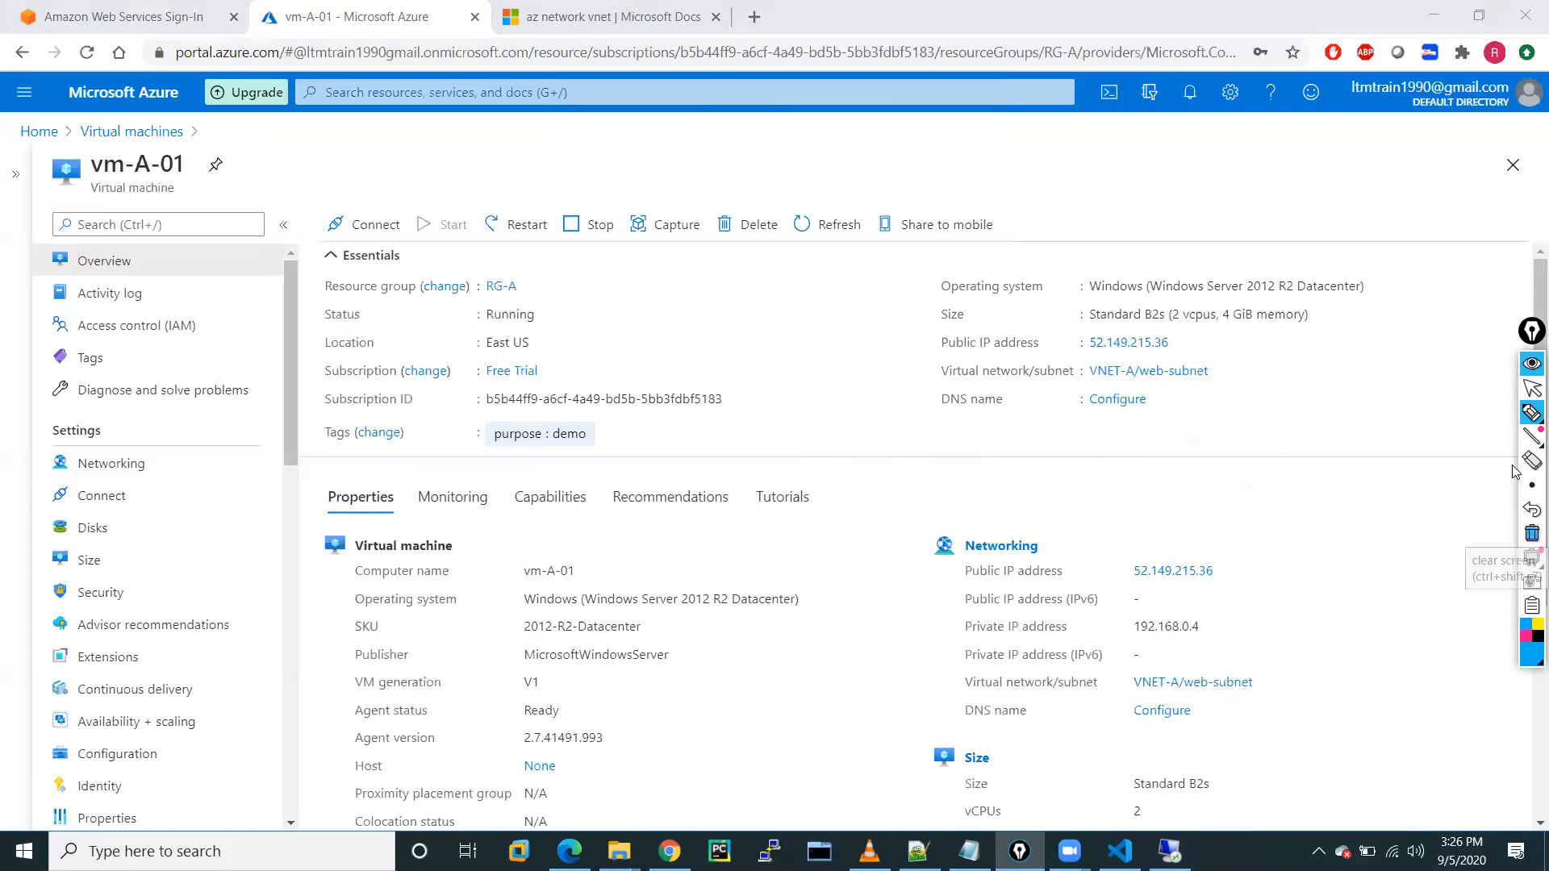
left_click(1531, 388)
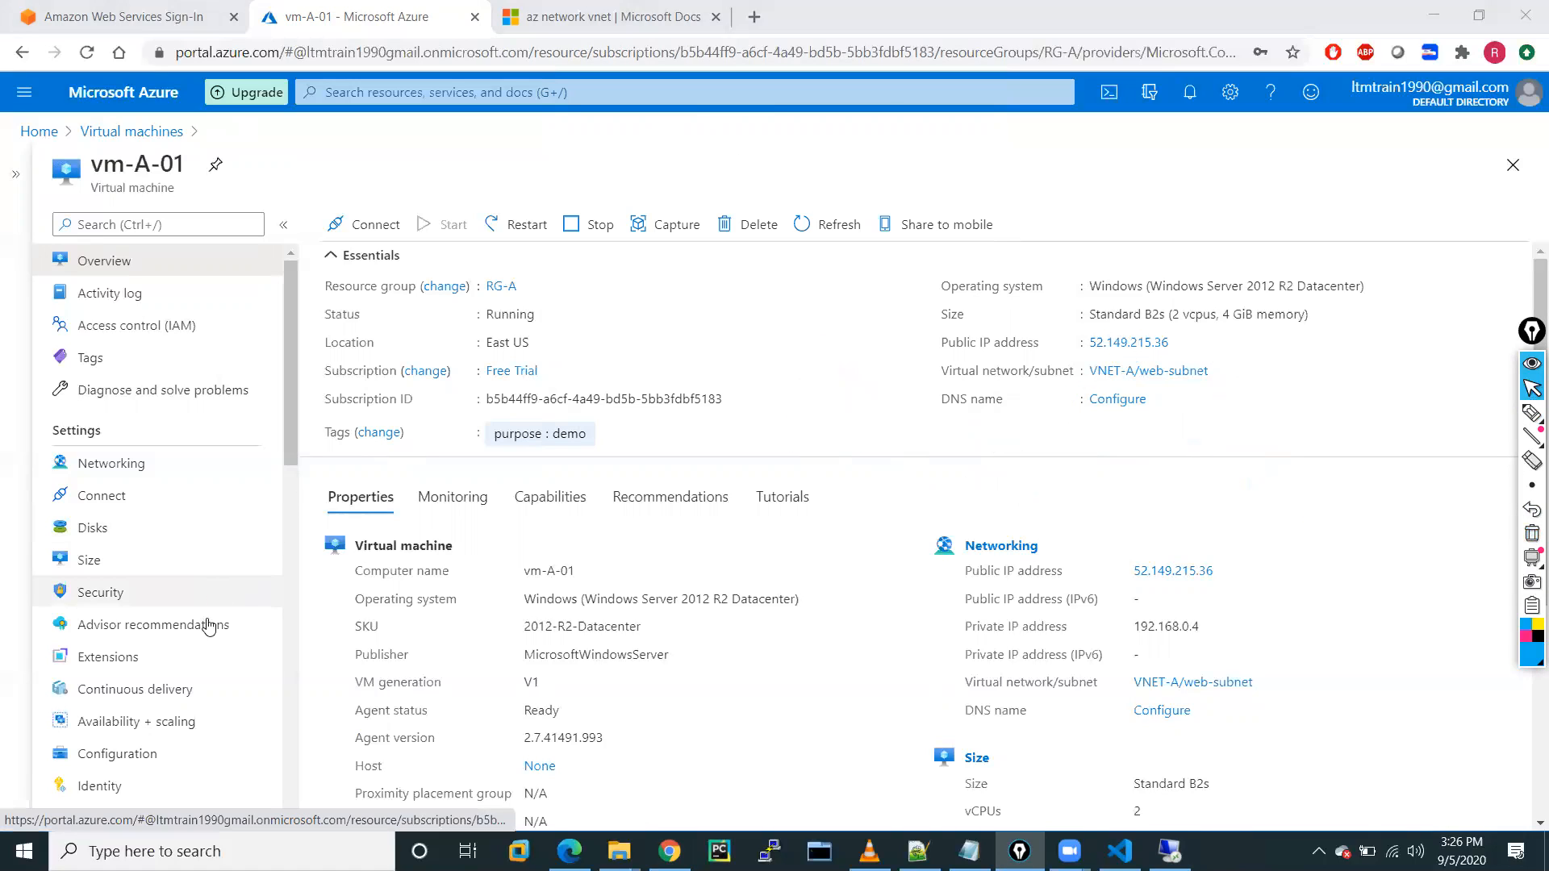
Navigate through the portal menu to vm-A-01 and open its Networking settings.
left_click(100, 137)
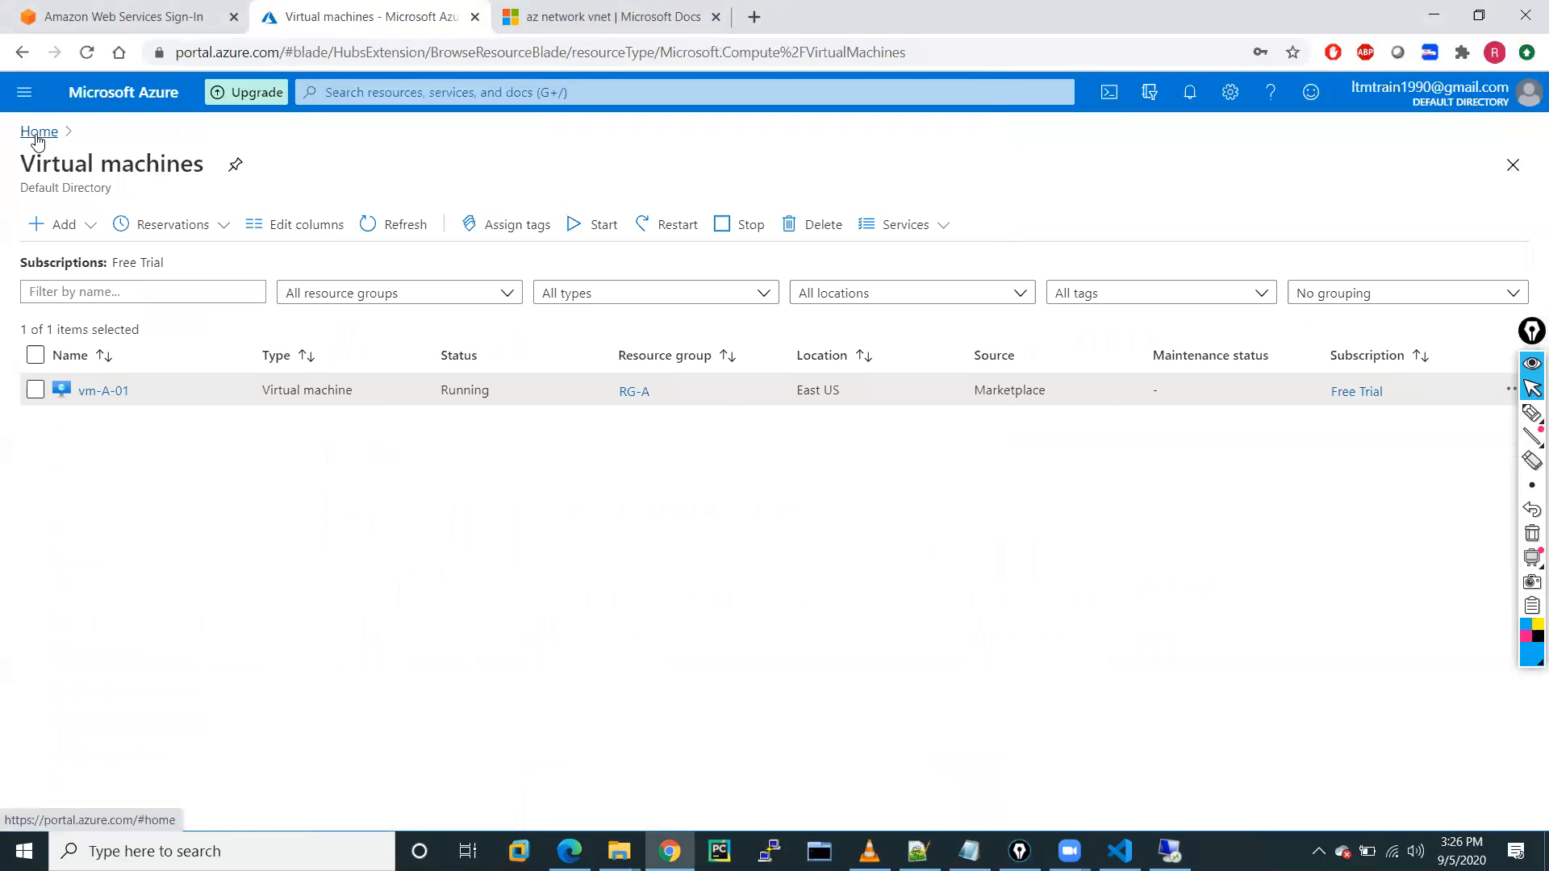
left_click(41, 132)
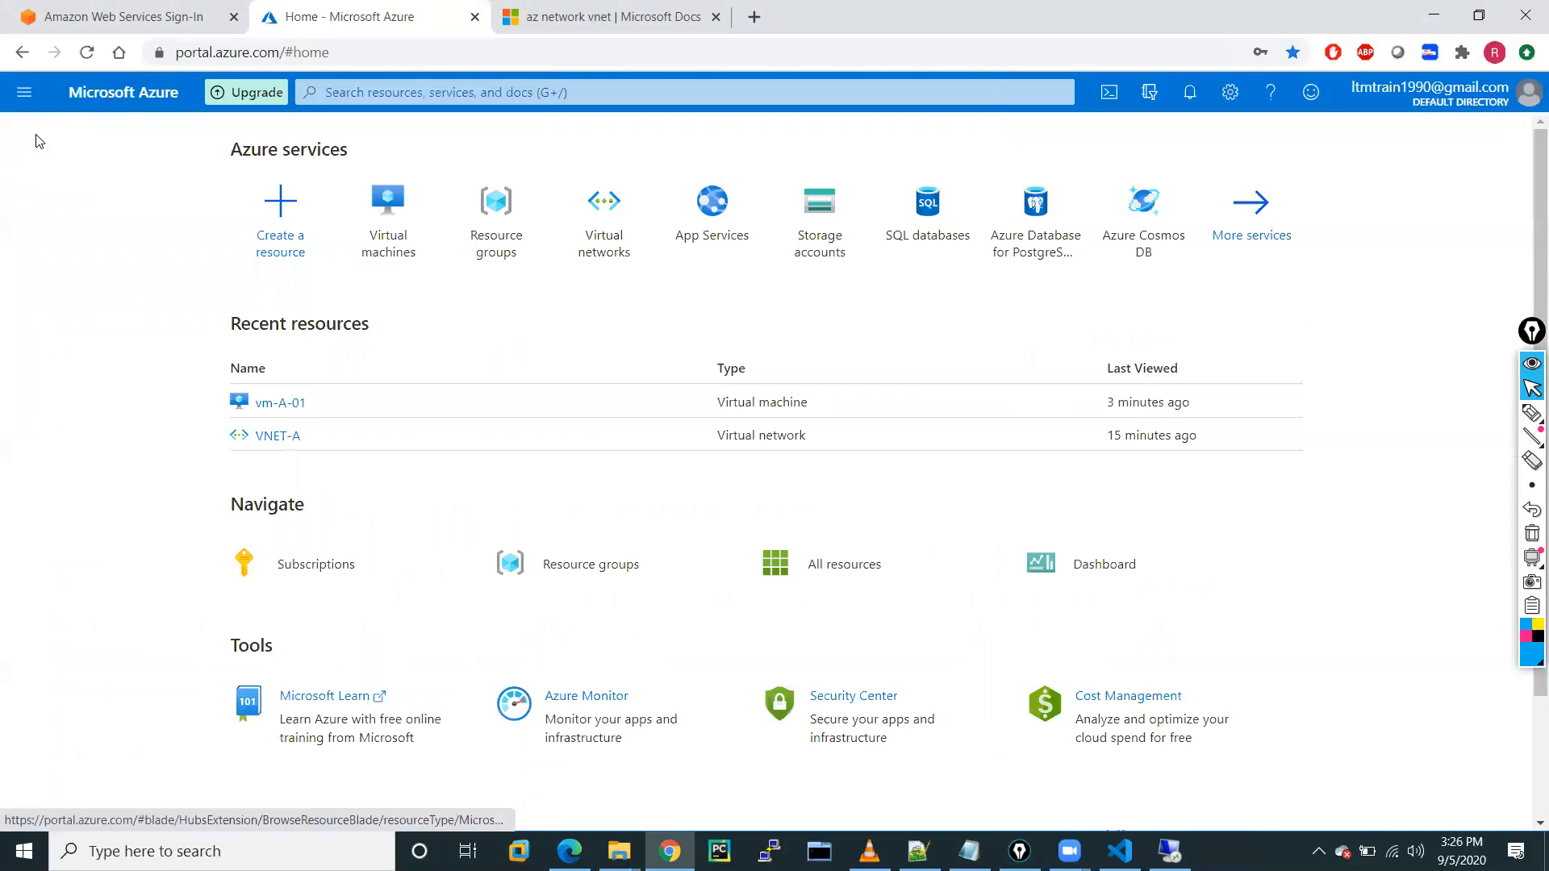
left_click(25, 92)
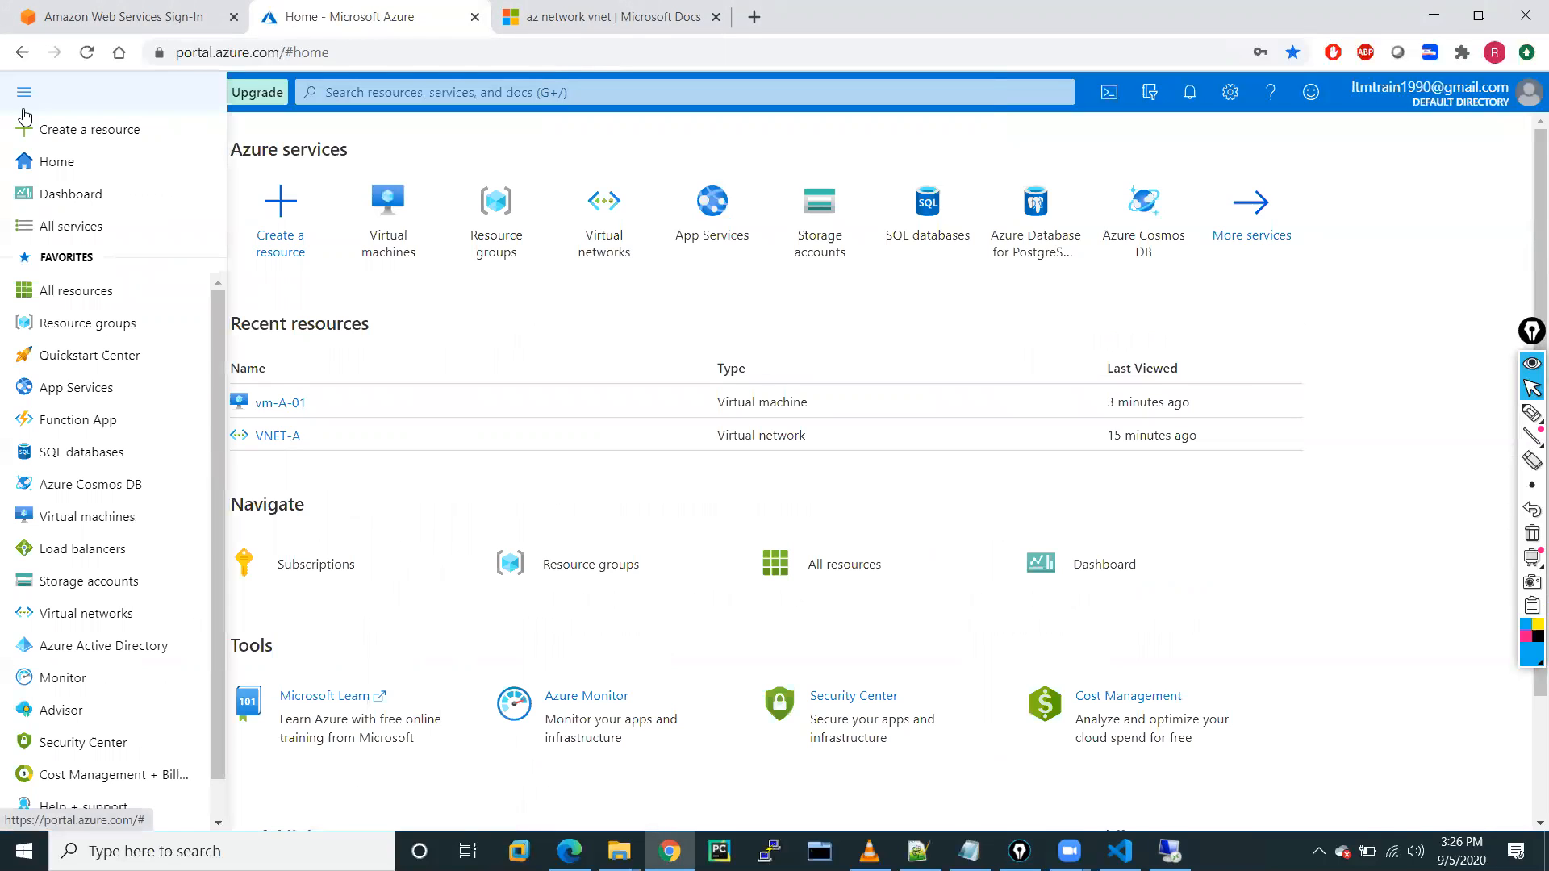
left_click(89, 517)
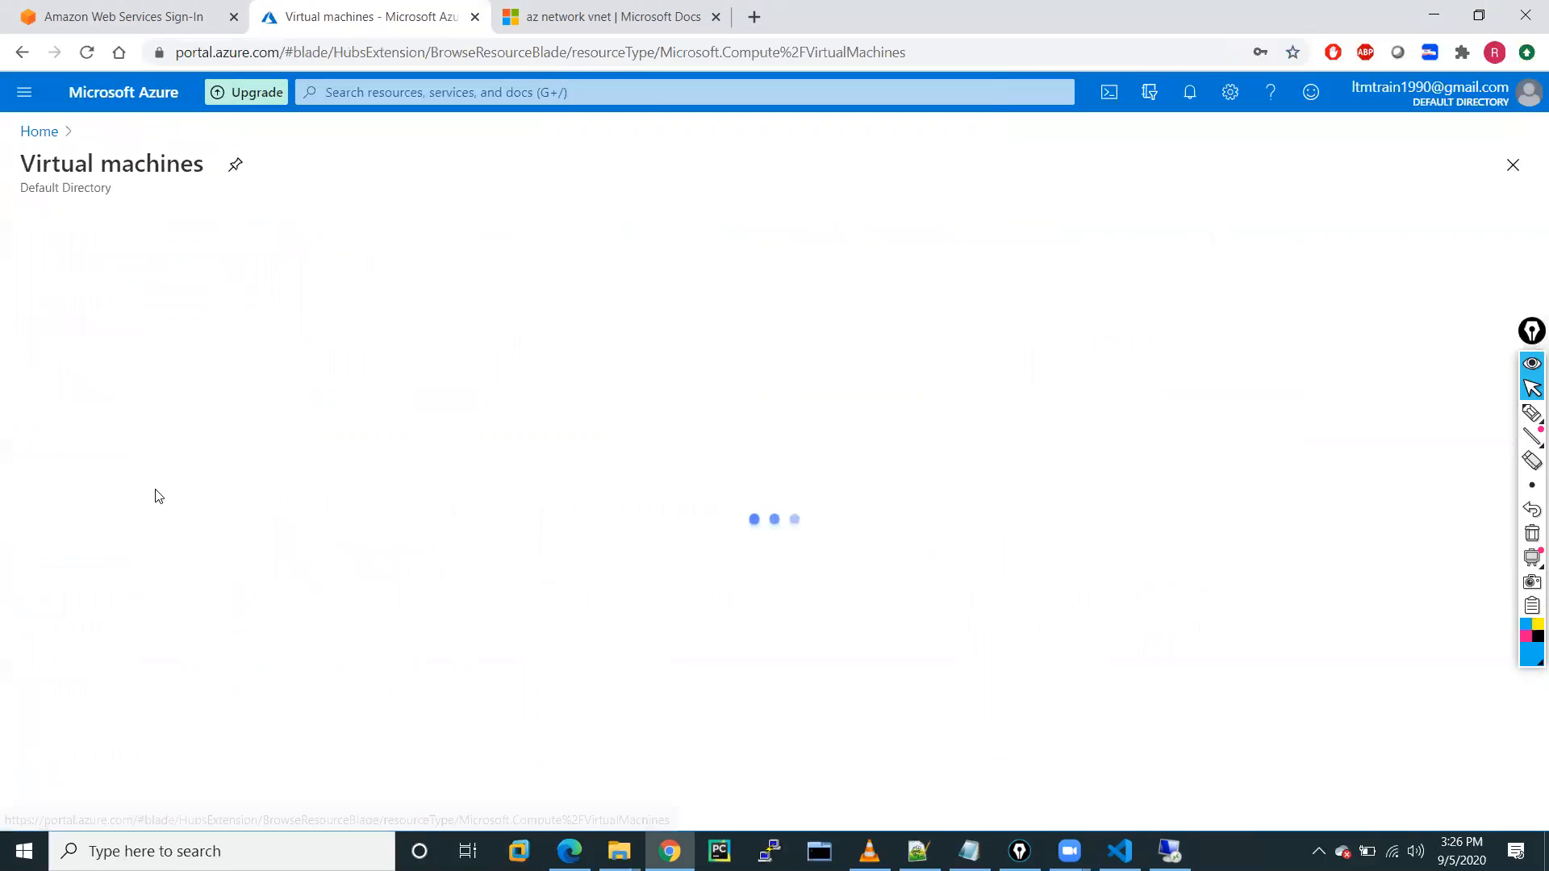
left_click(103, 391)
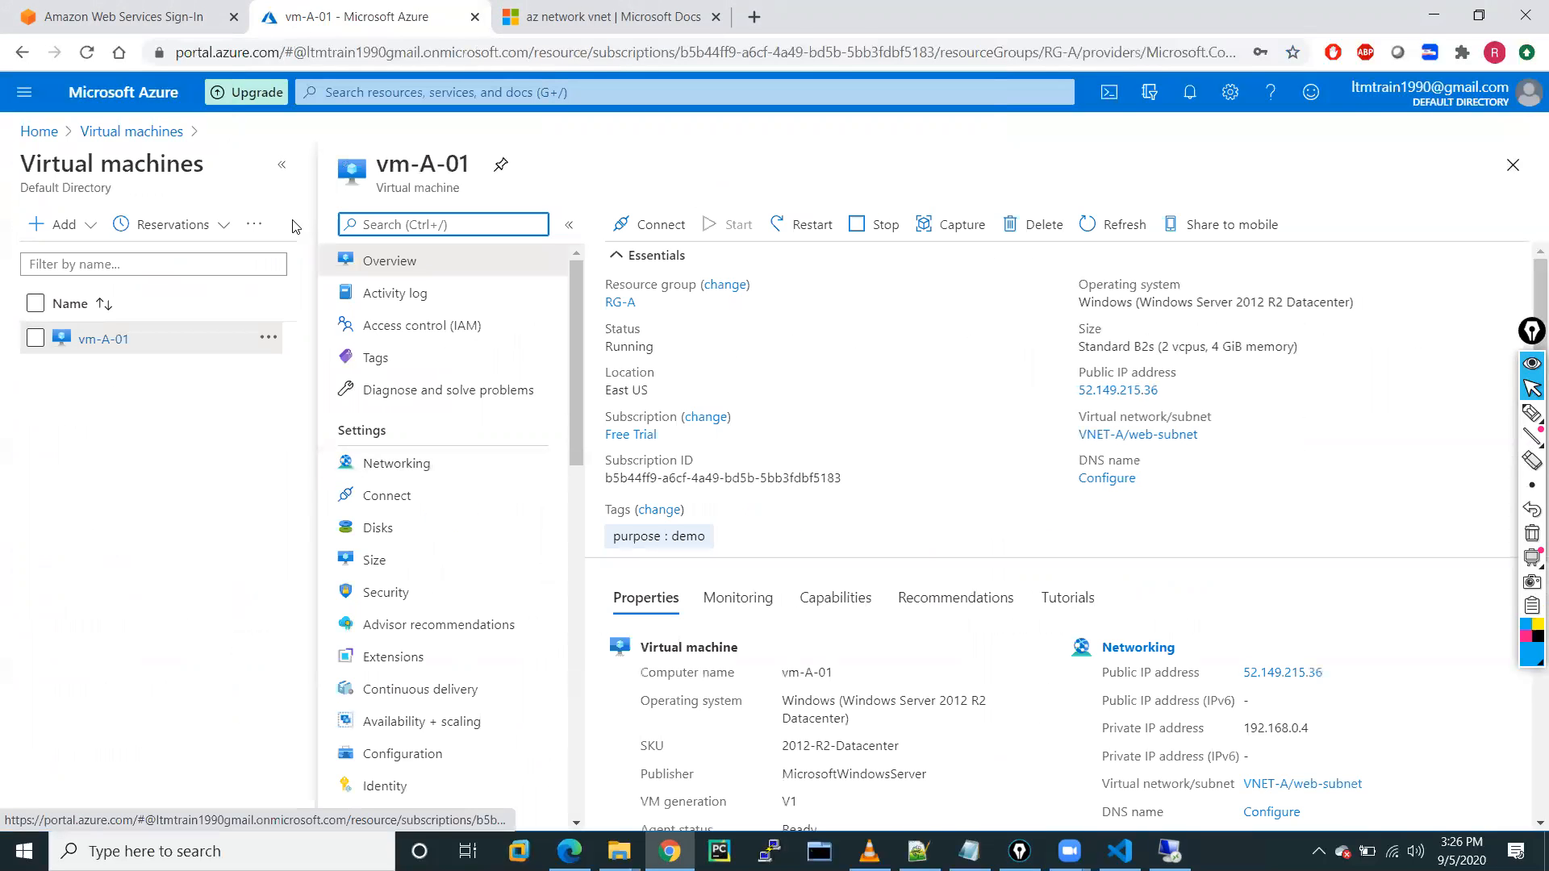
left_click(281, 165)
left_click(113, 466)
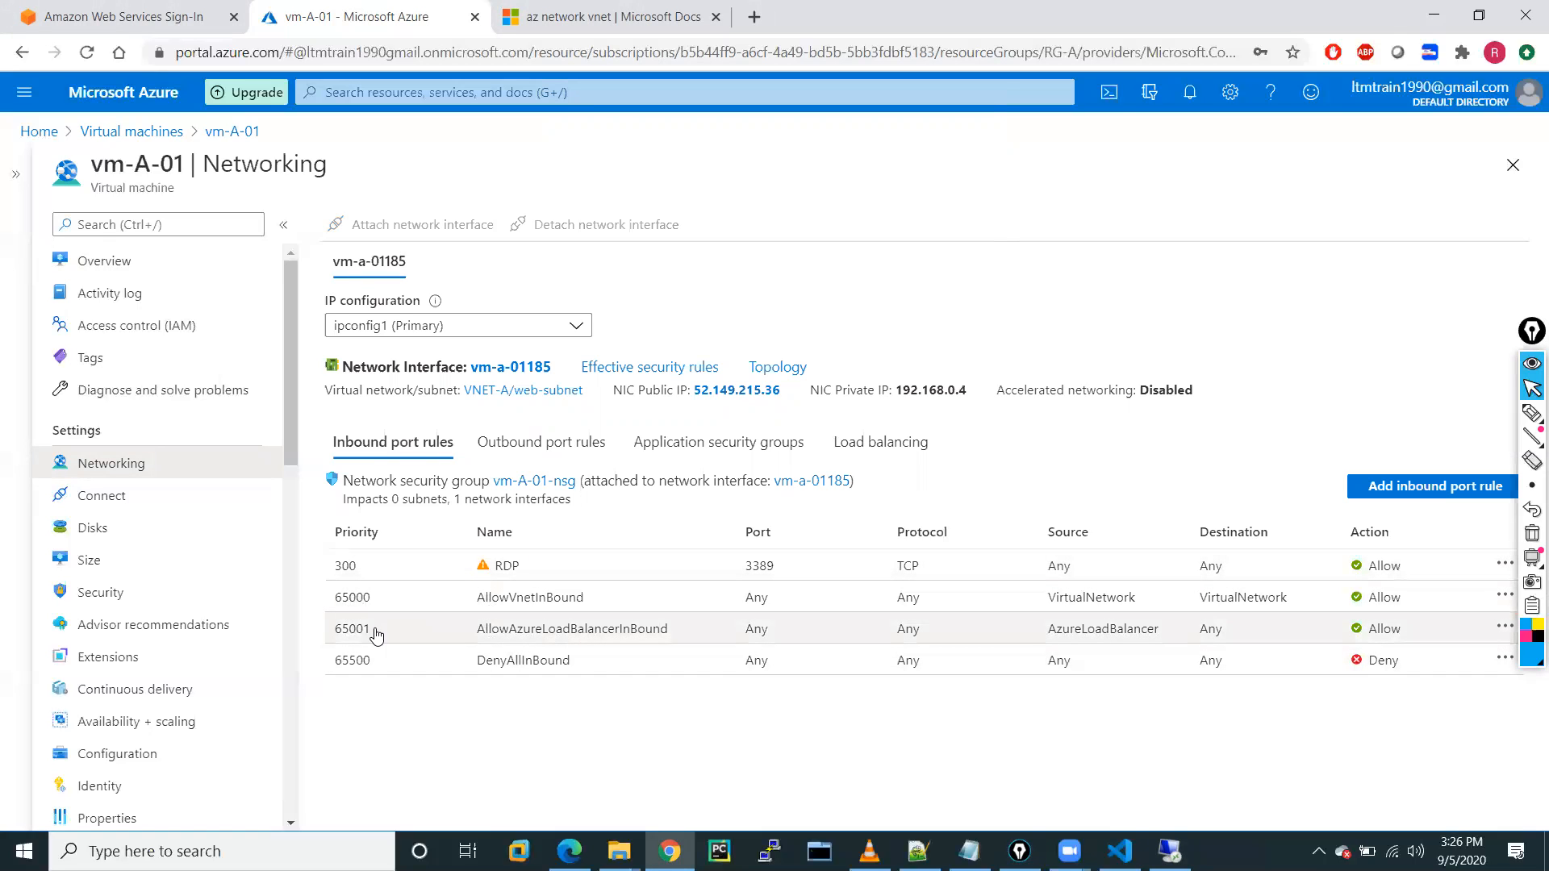
Review the Outbound, ASG and Load balancing rules, back to Inbound, then return to the VM list.
left_click(530, 453)
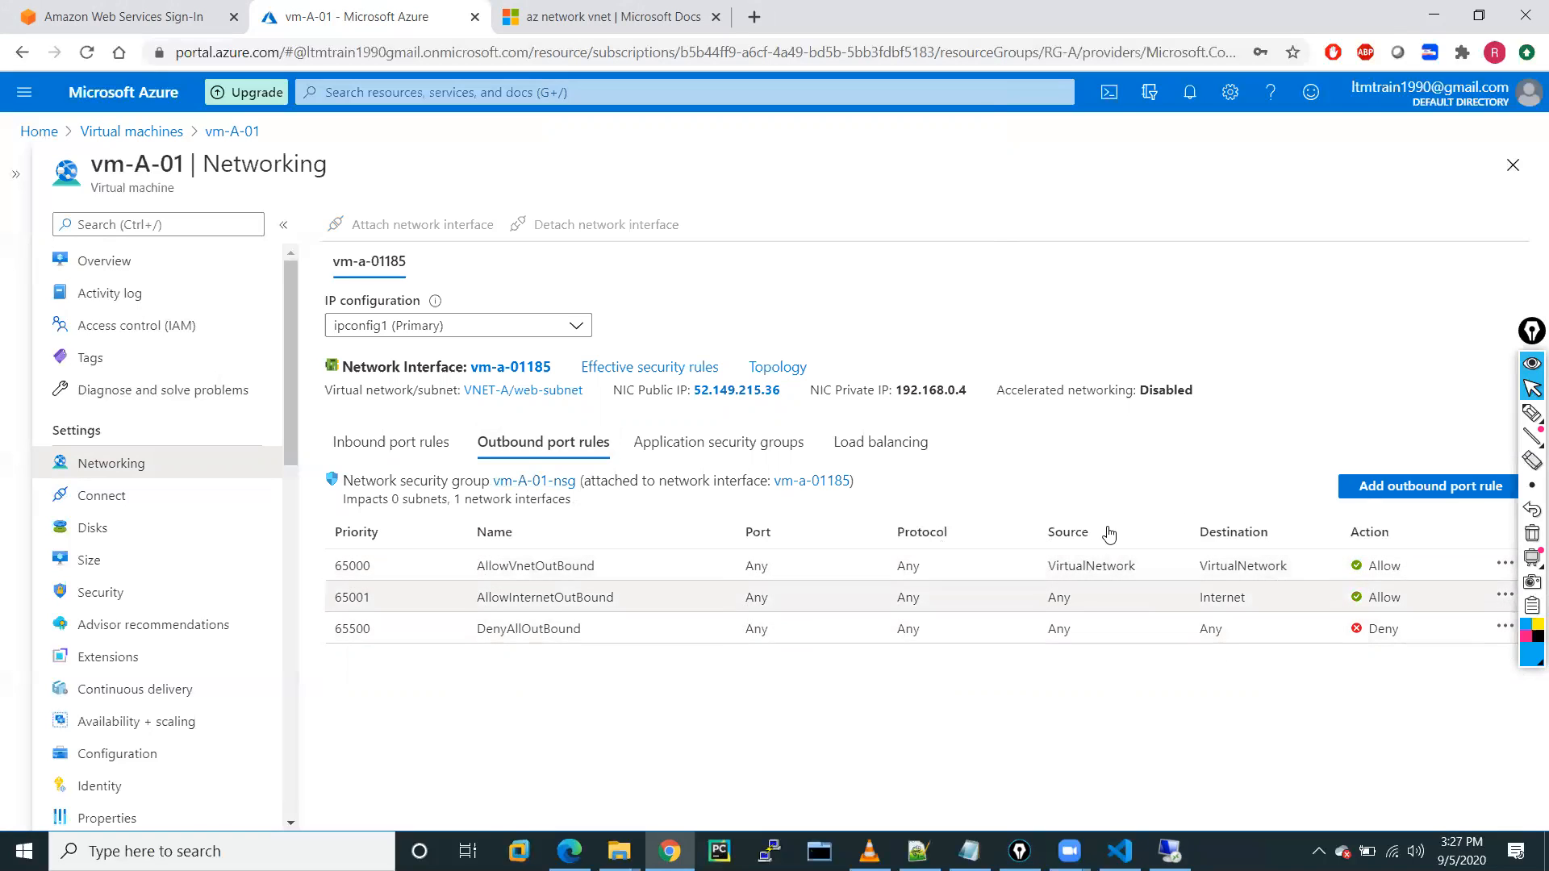
left_click(718, 450)
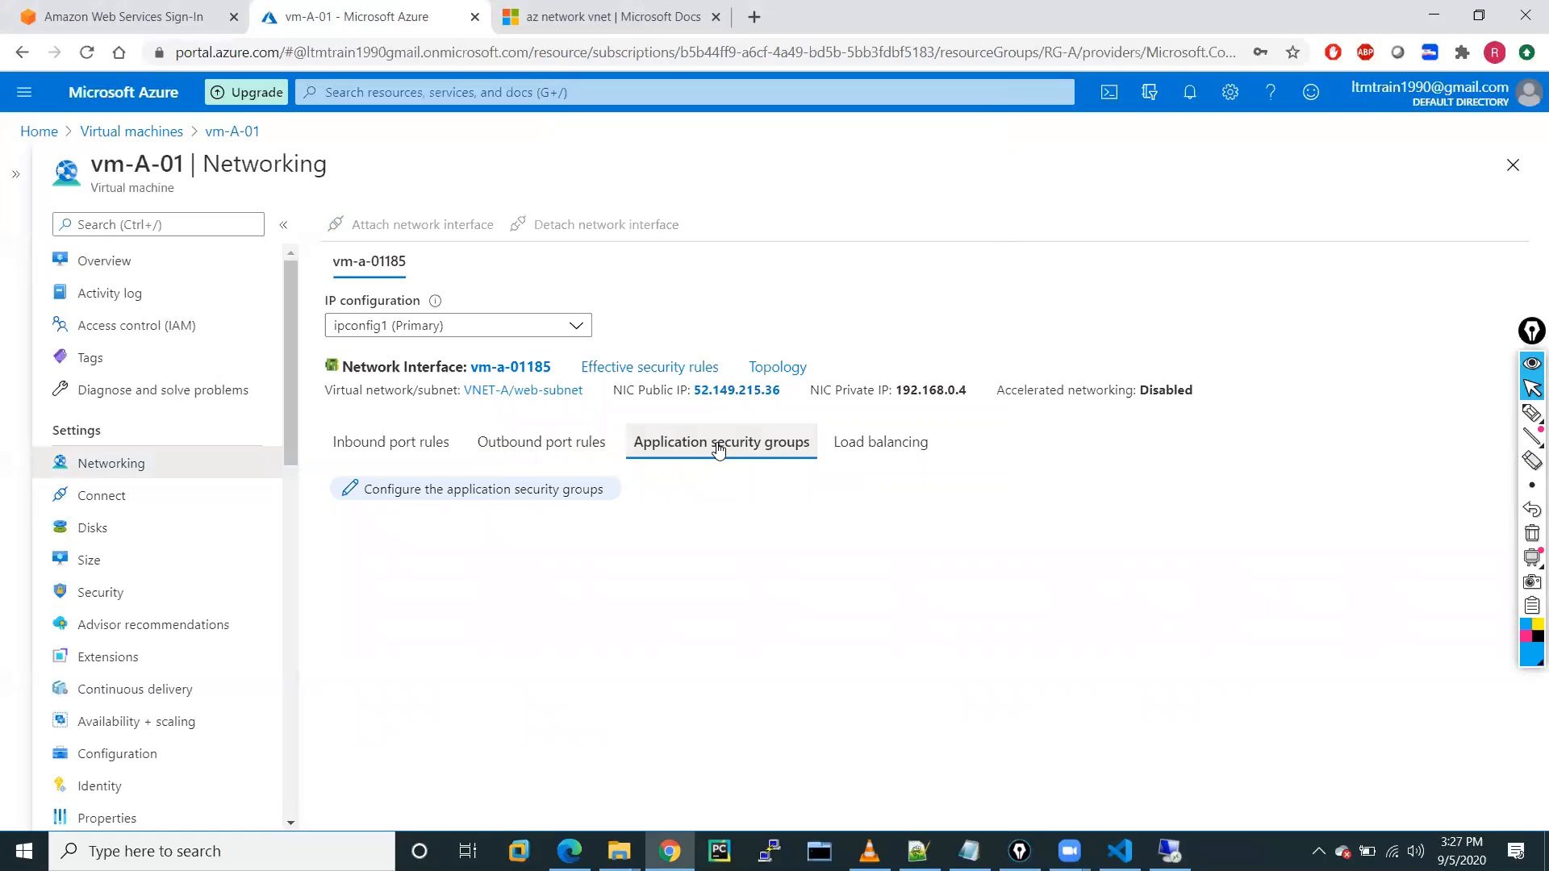
left_click(878, 443)
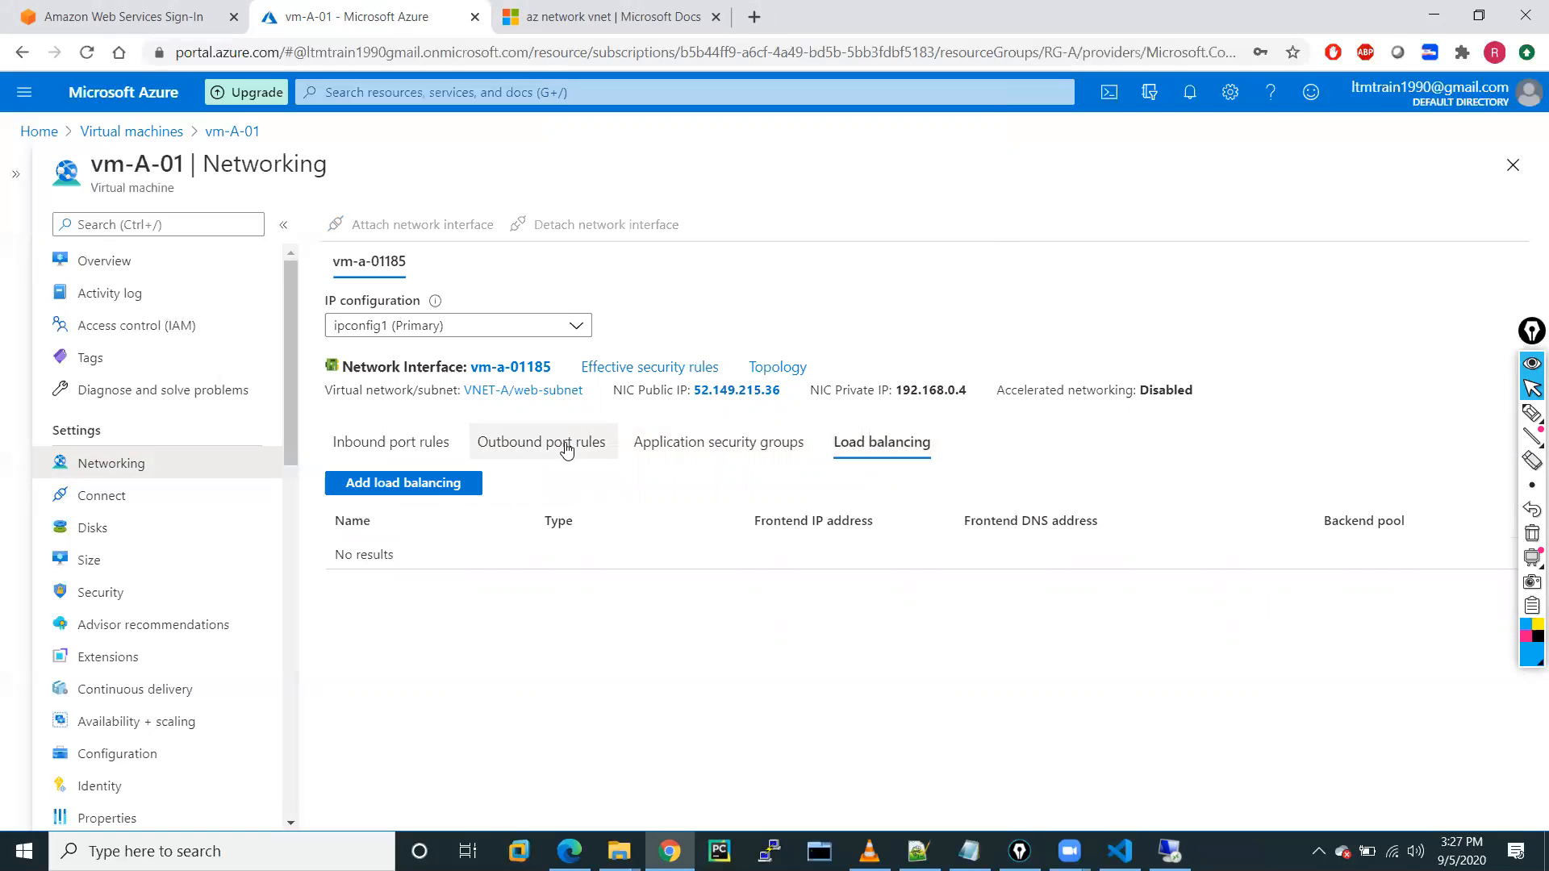
left_click(556, 445)
left_click(367, 452)
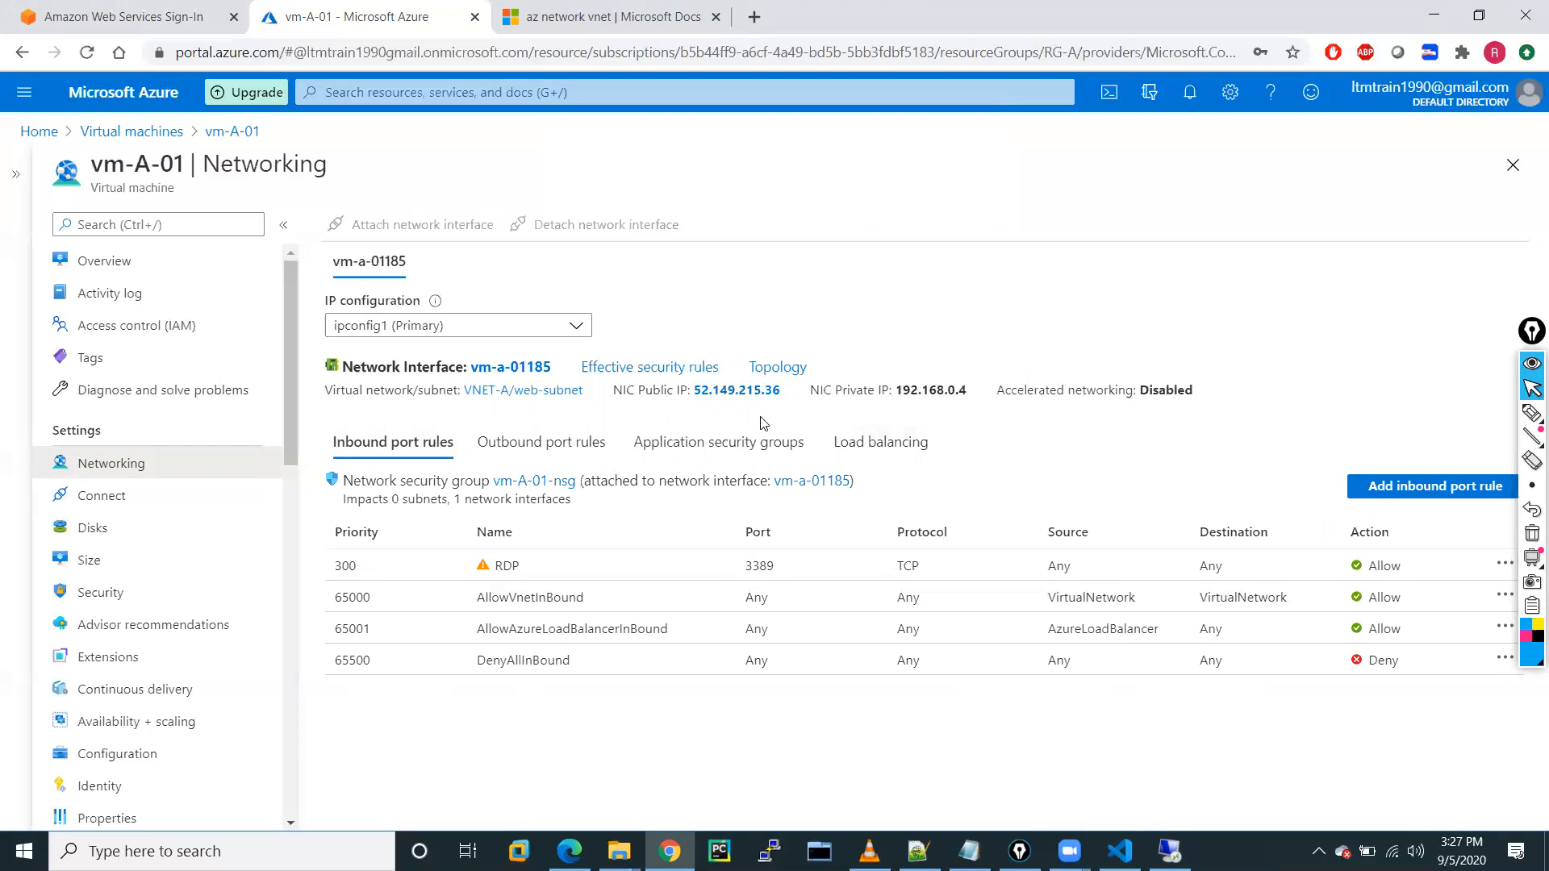
left_click(121, 134)
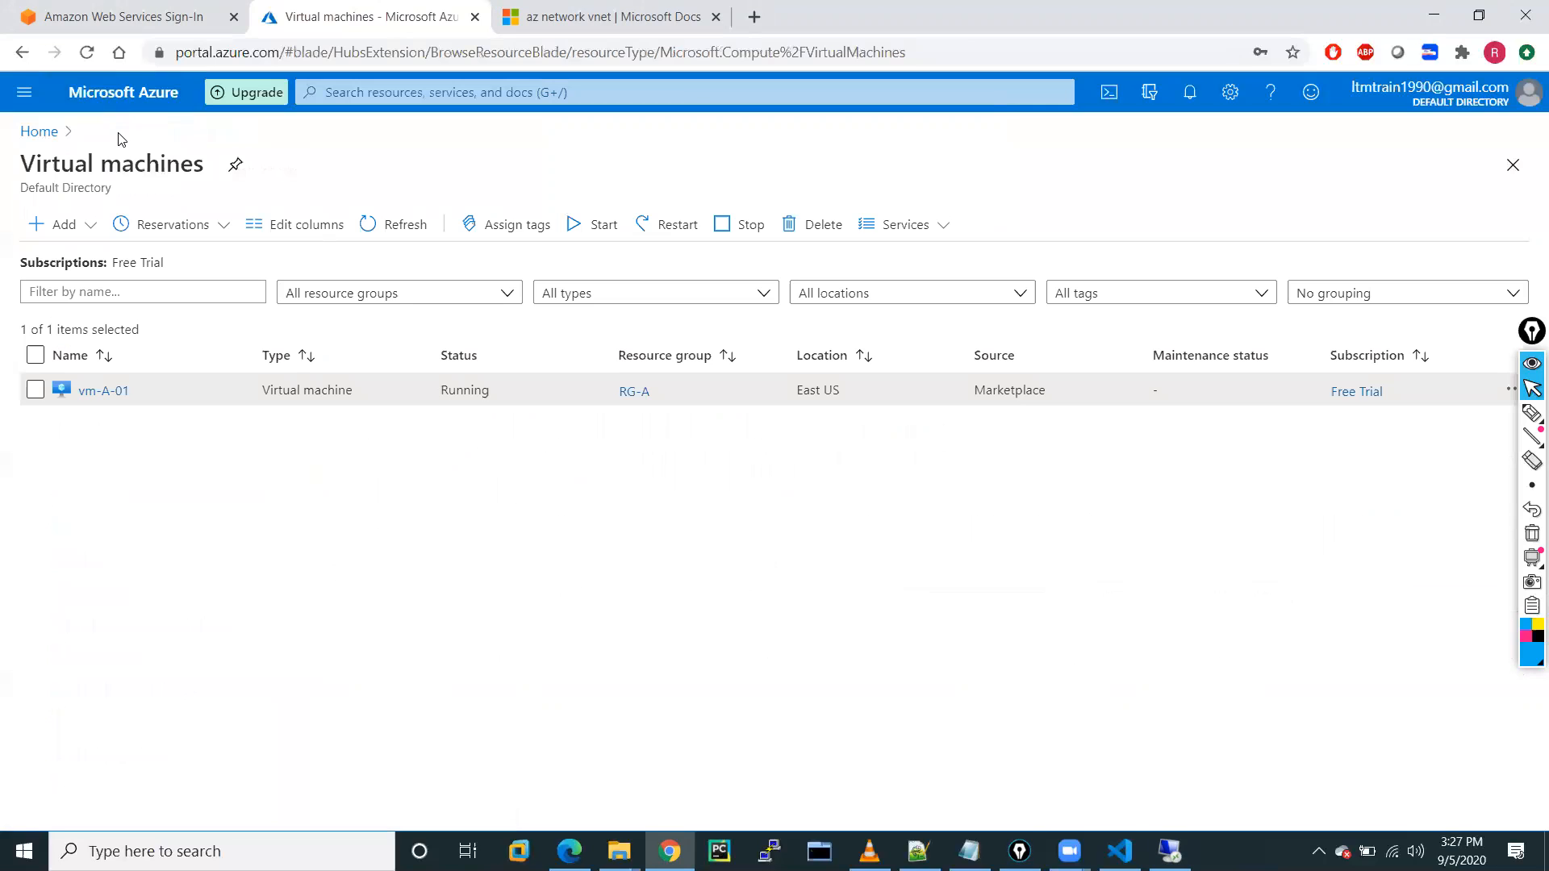
Open VNET-A from Virtual networks and scroll its overview showing the 192.168.0.4 interface in web-subnet.
left_click(40, 133)
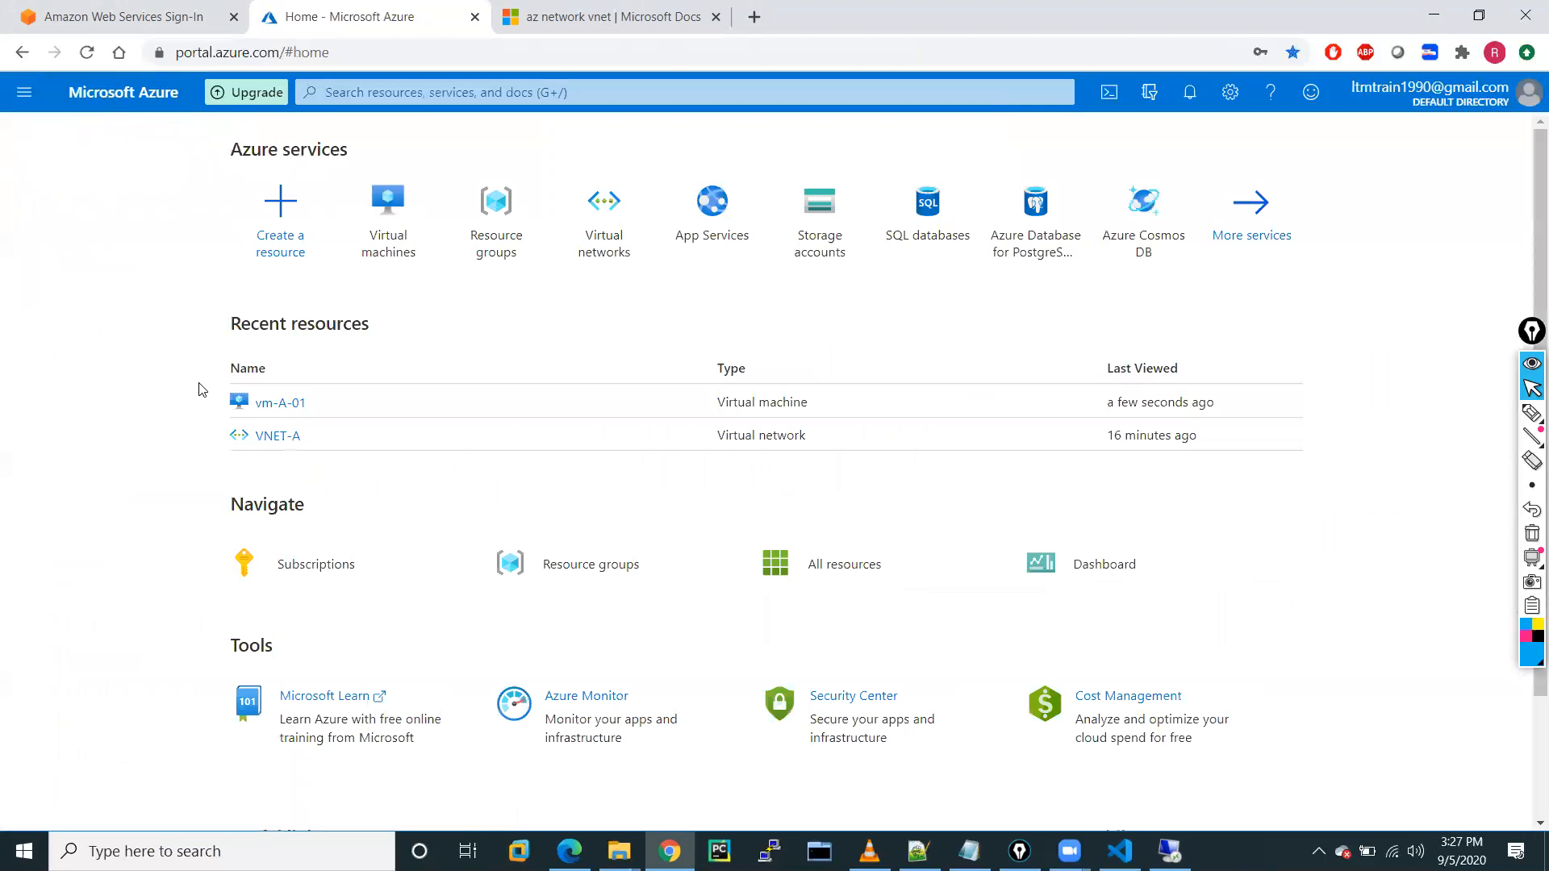
left_click(279, 402)
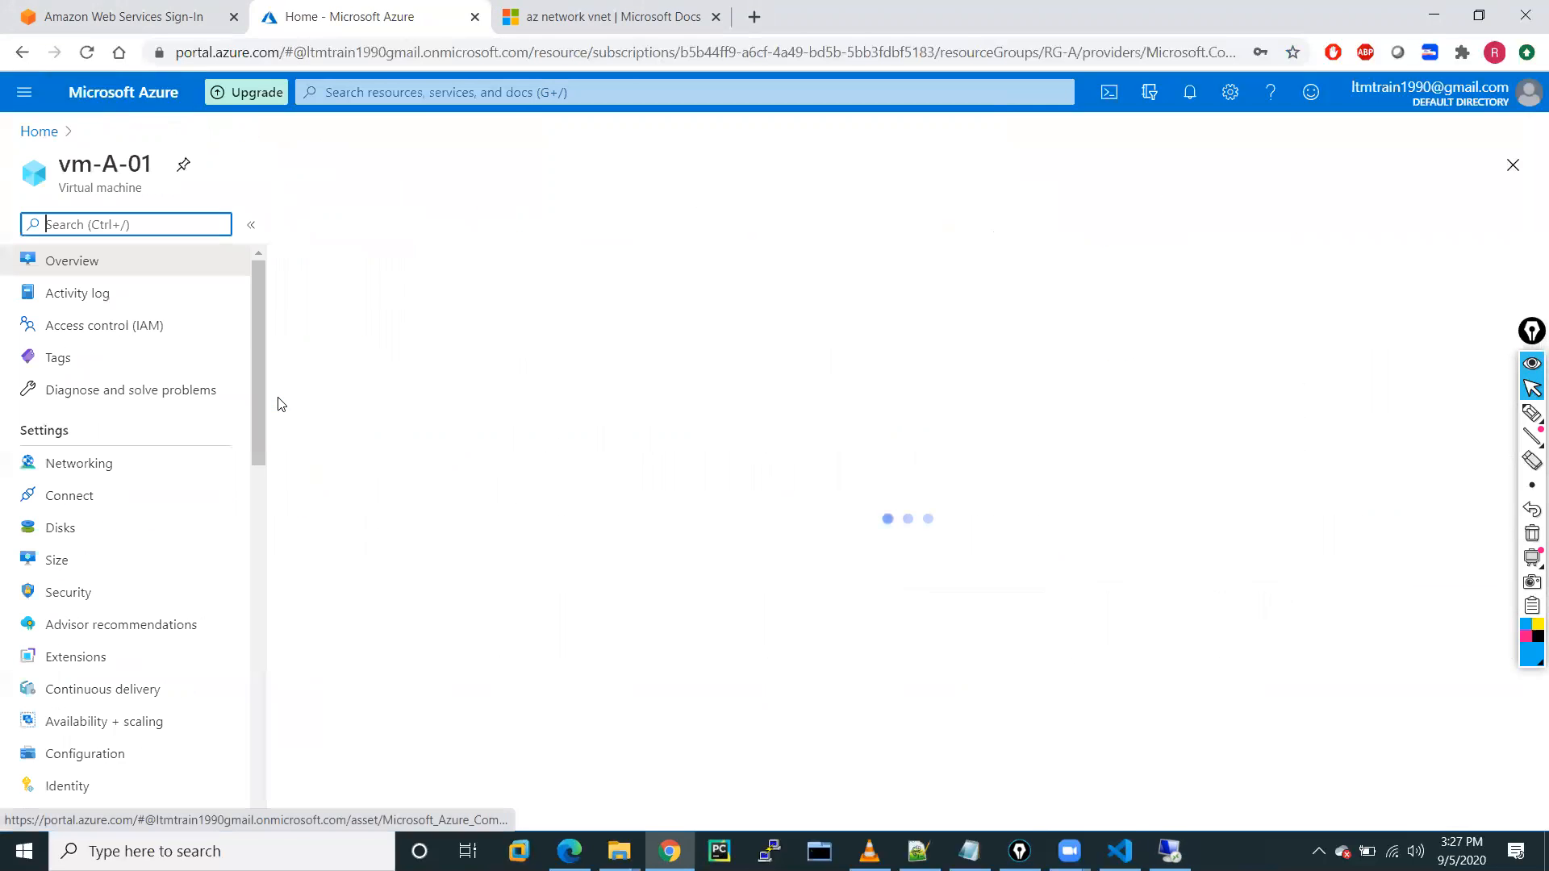
left_click(24, 92)
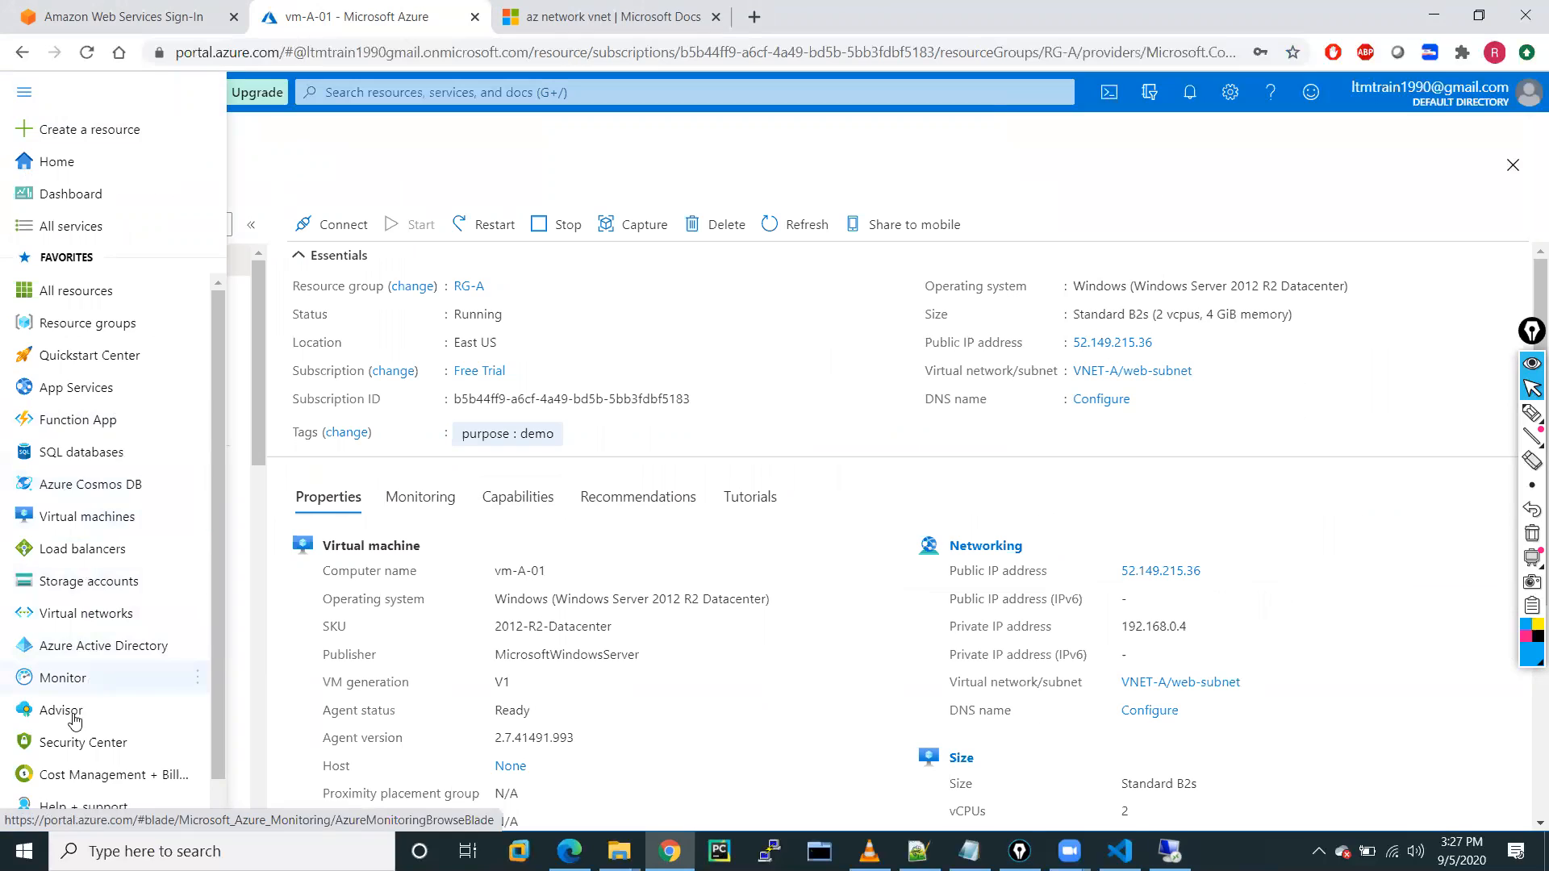
left_click(74, 617)
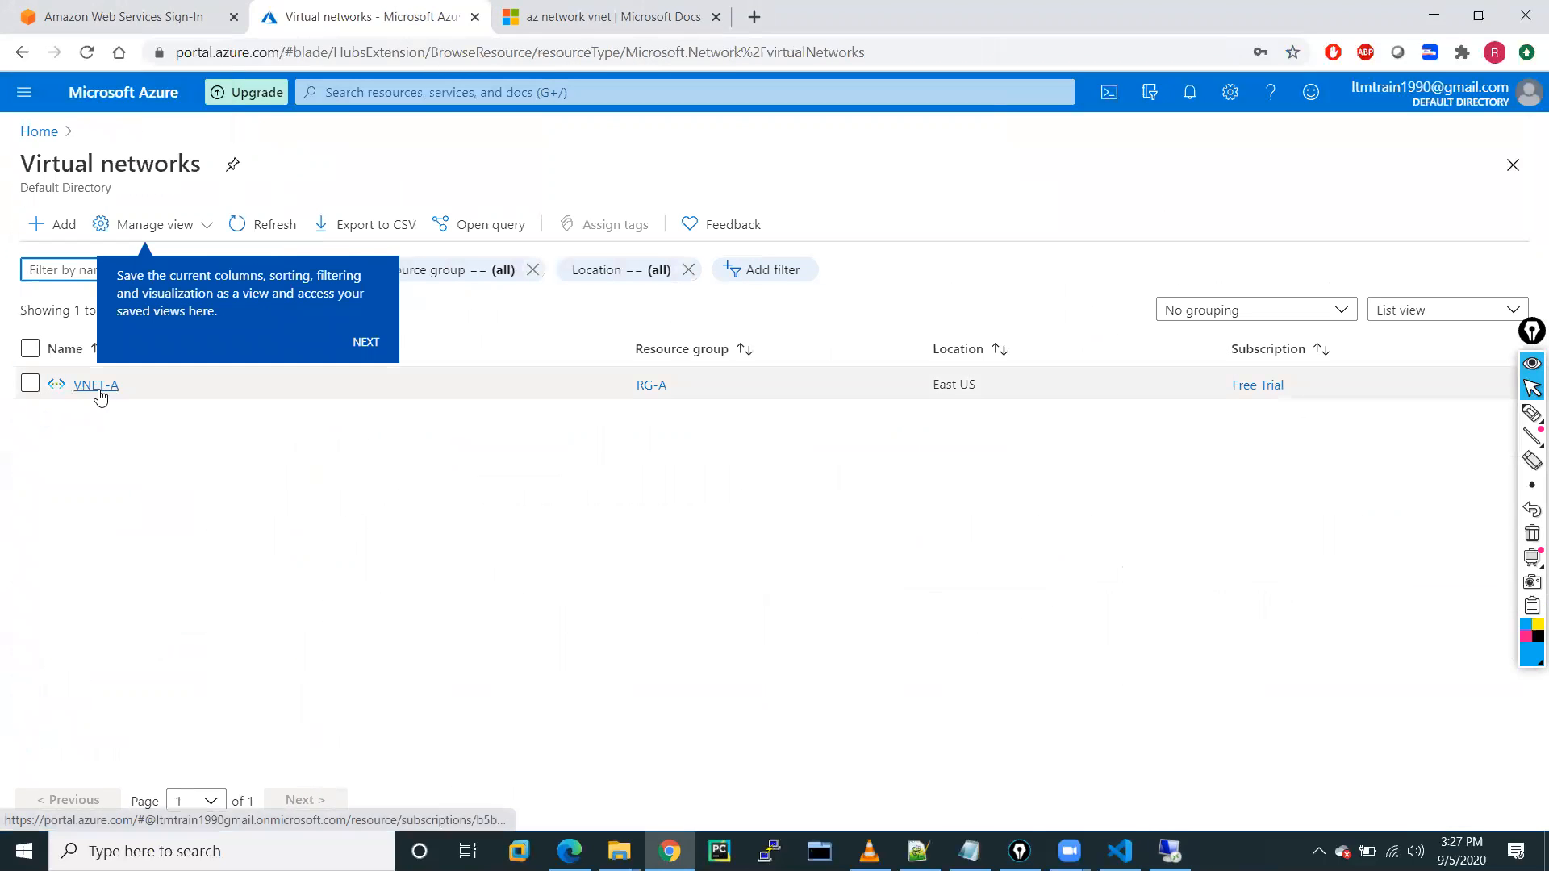
left_click(98, 390)
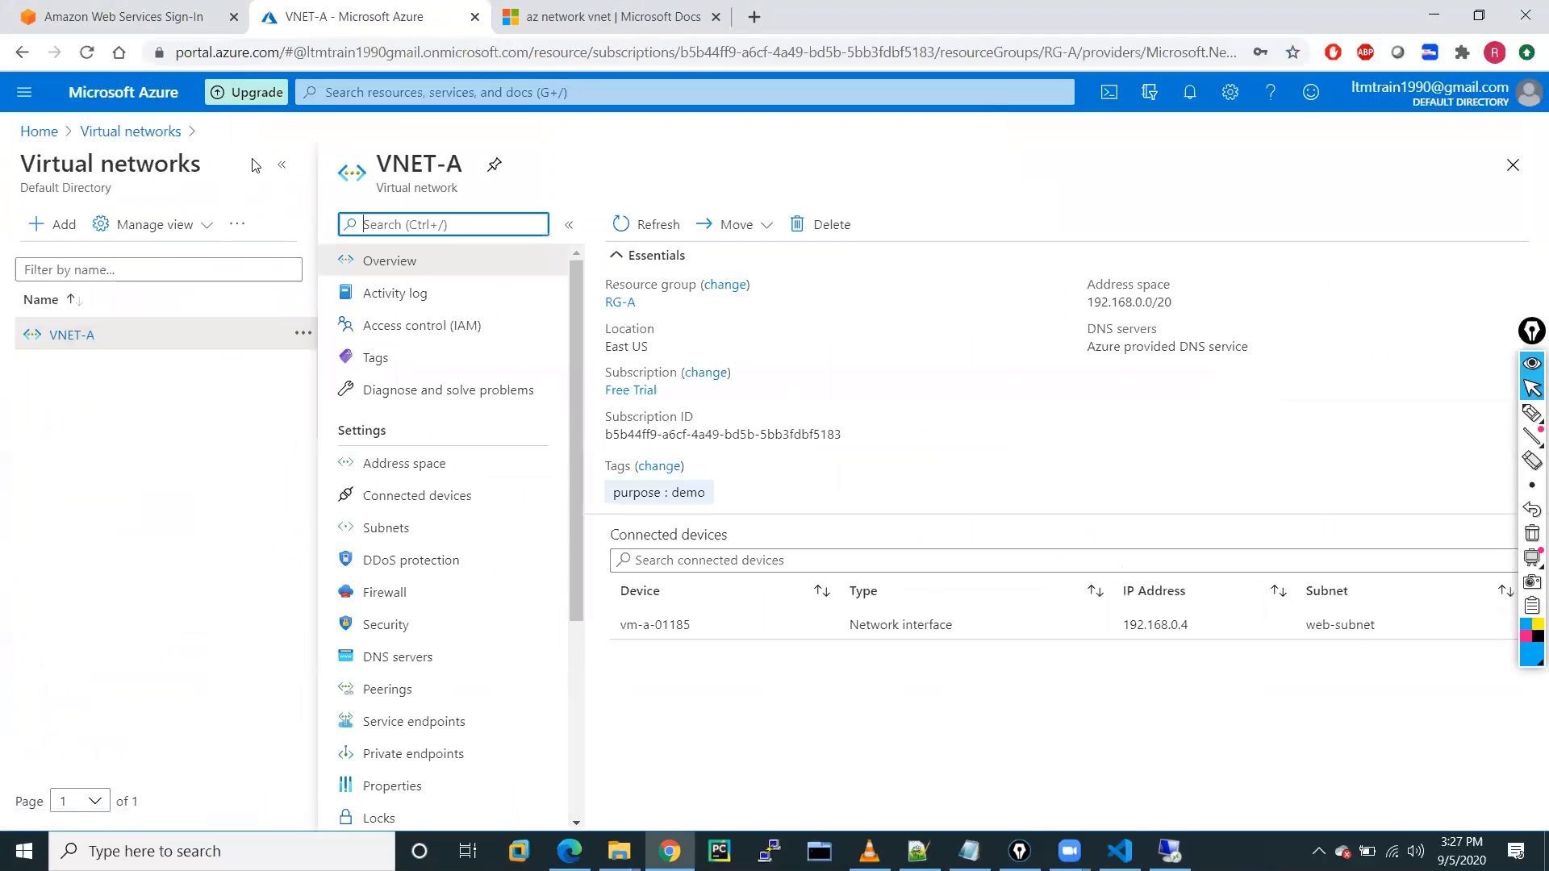
left_click(281, 164)
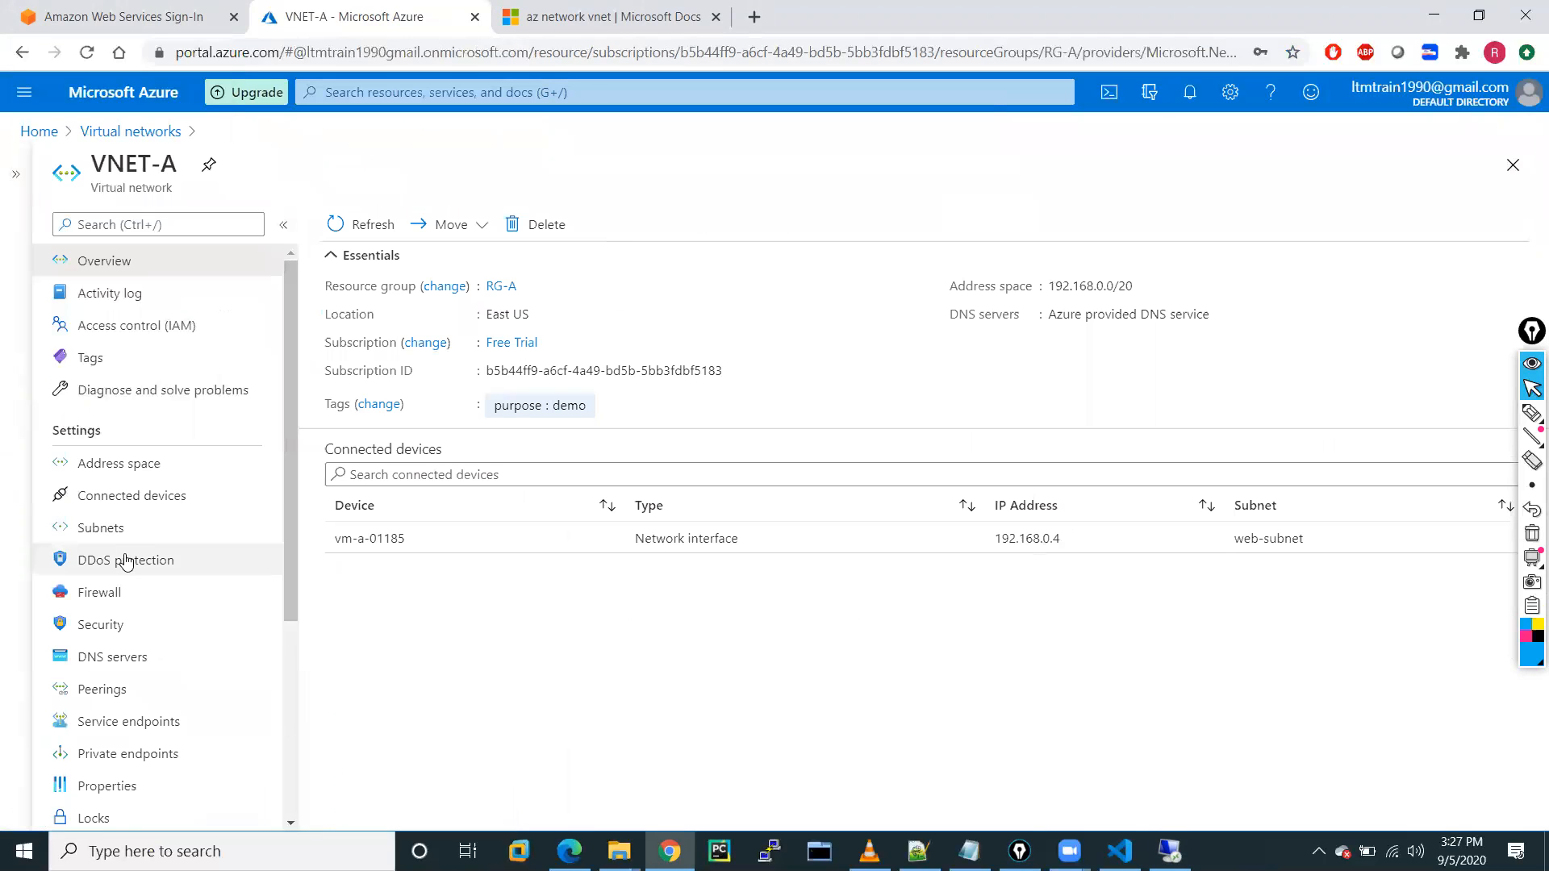
scroll(132, 646, "down", 2)
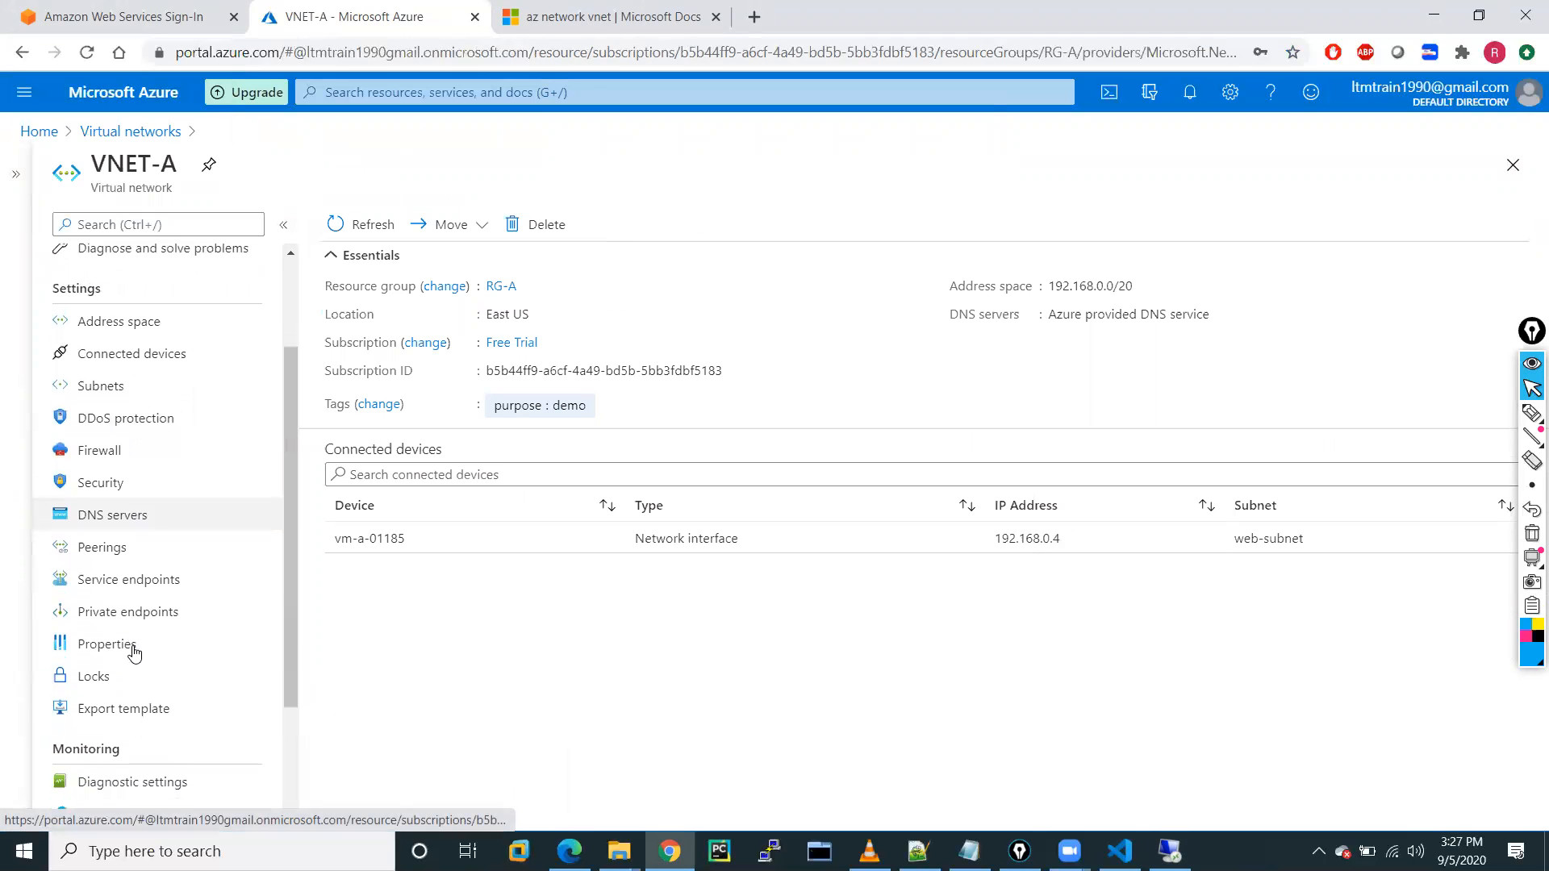
scroll(134, 653, "down", 3)
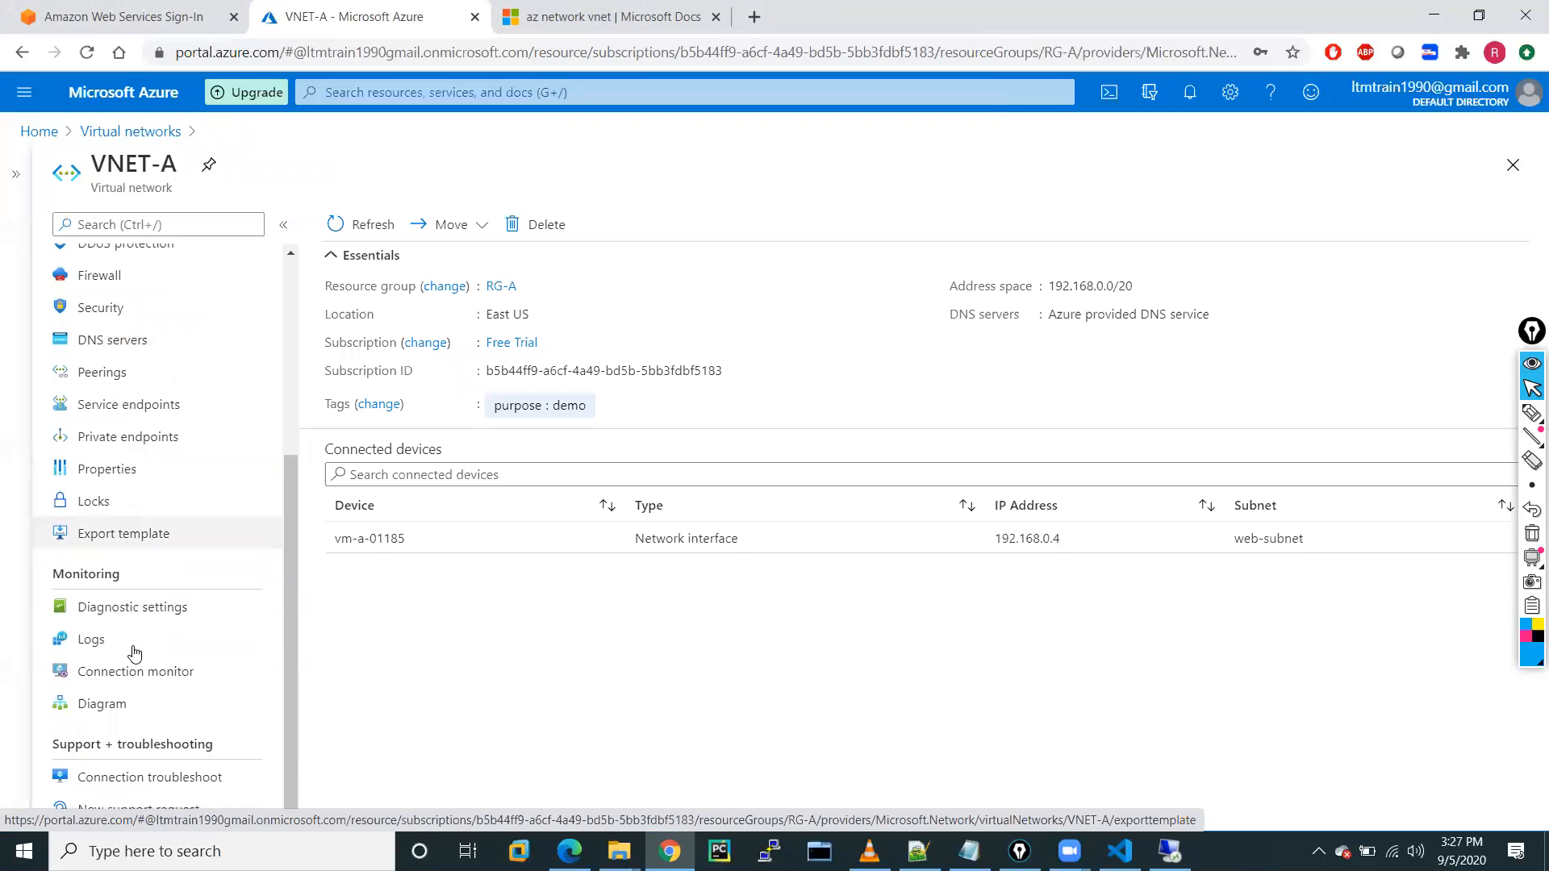
scroll(134, 653, "up", 4)
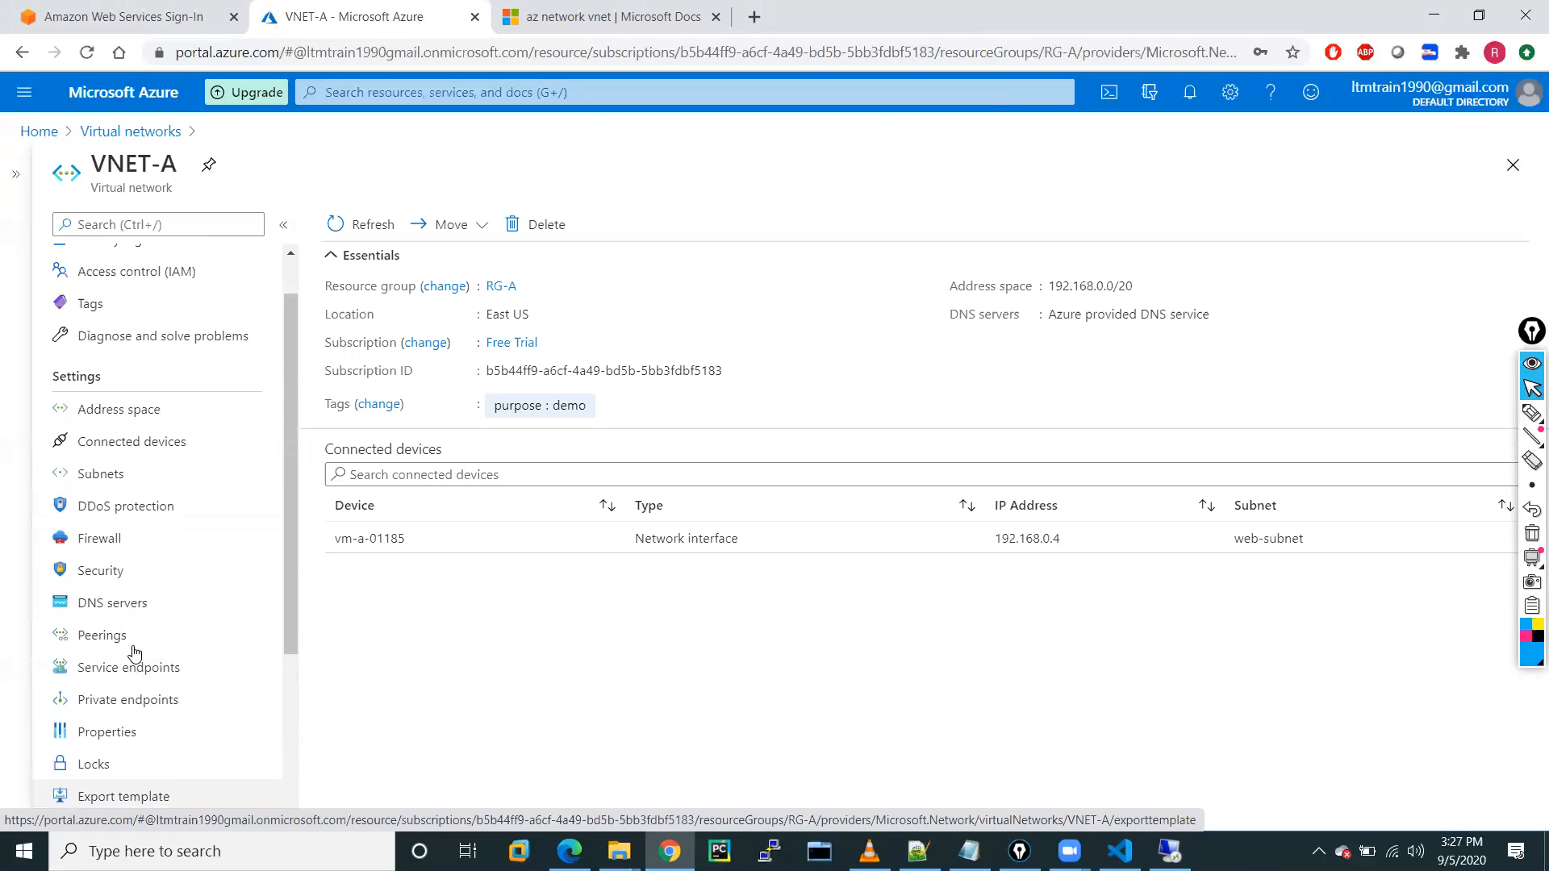
scroll(134, 653, "up", 1)
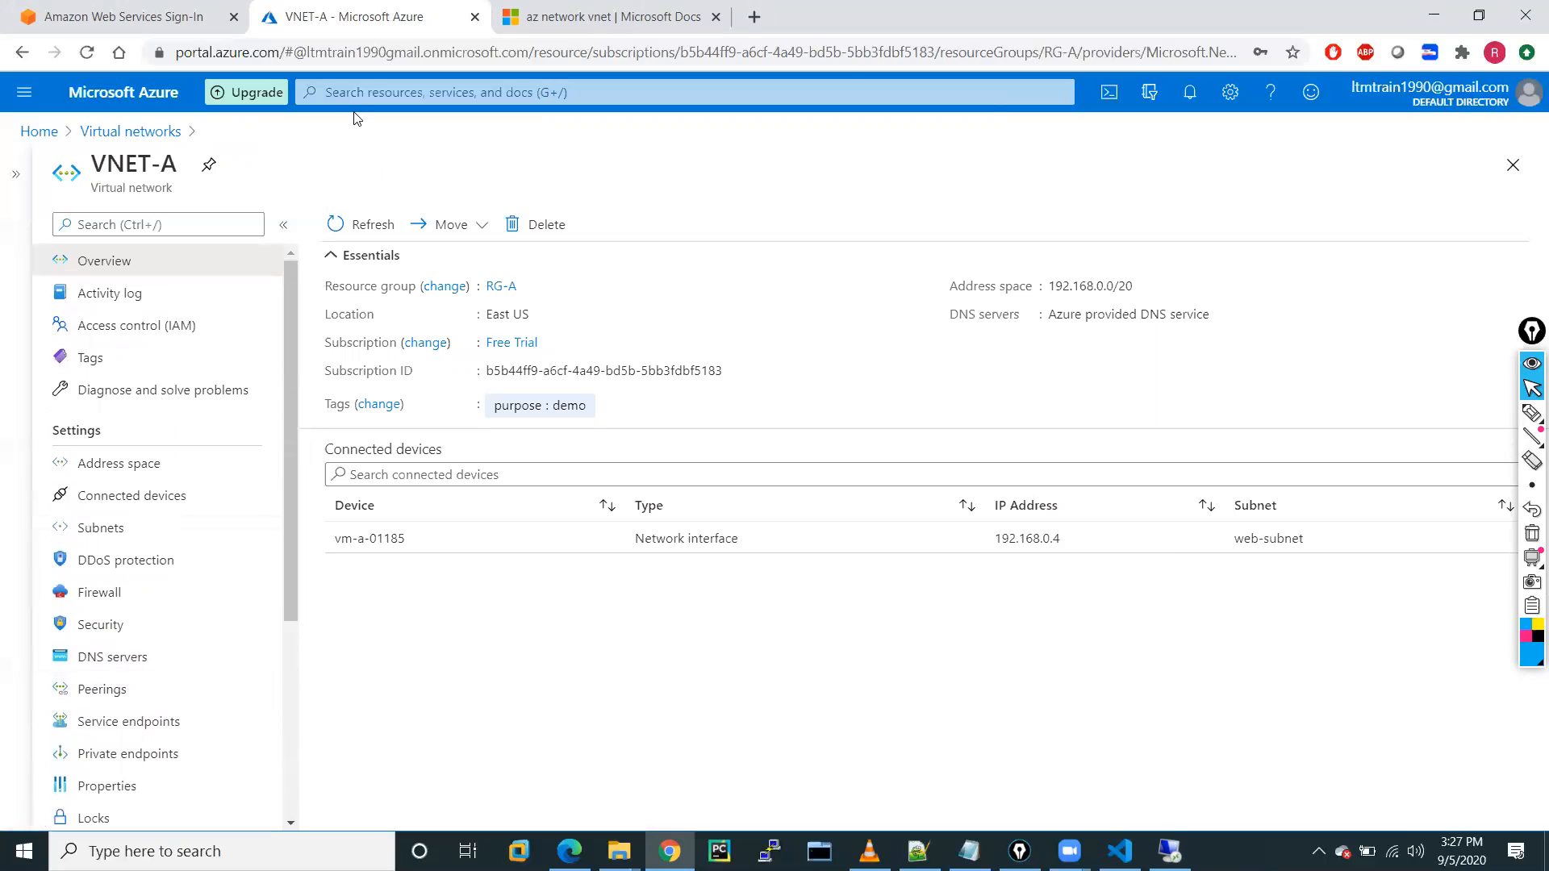
left_click(343, 85)
type("net")
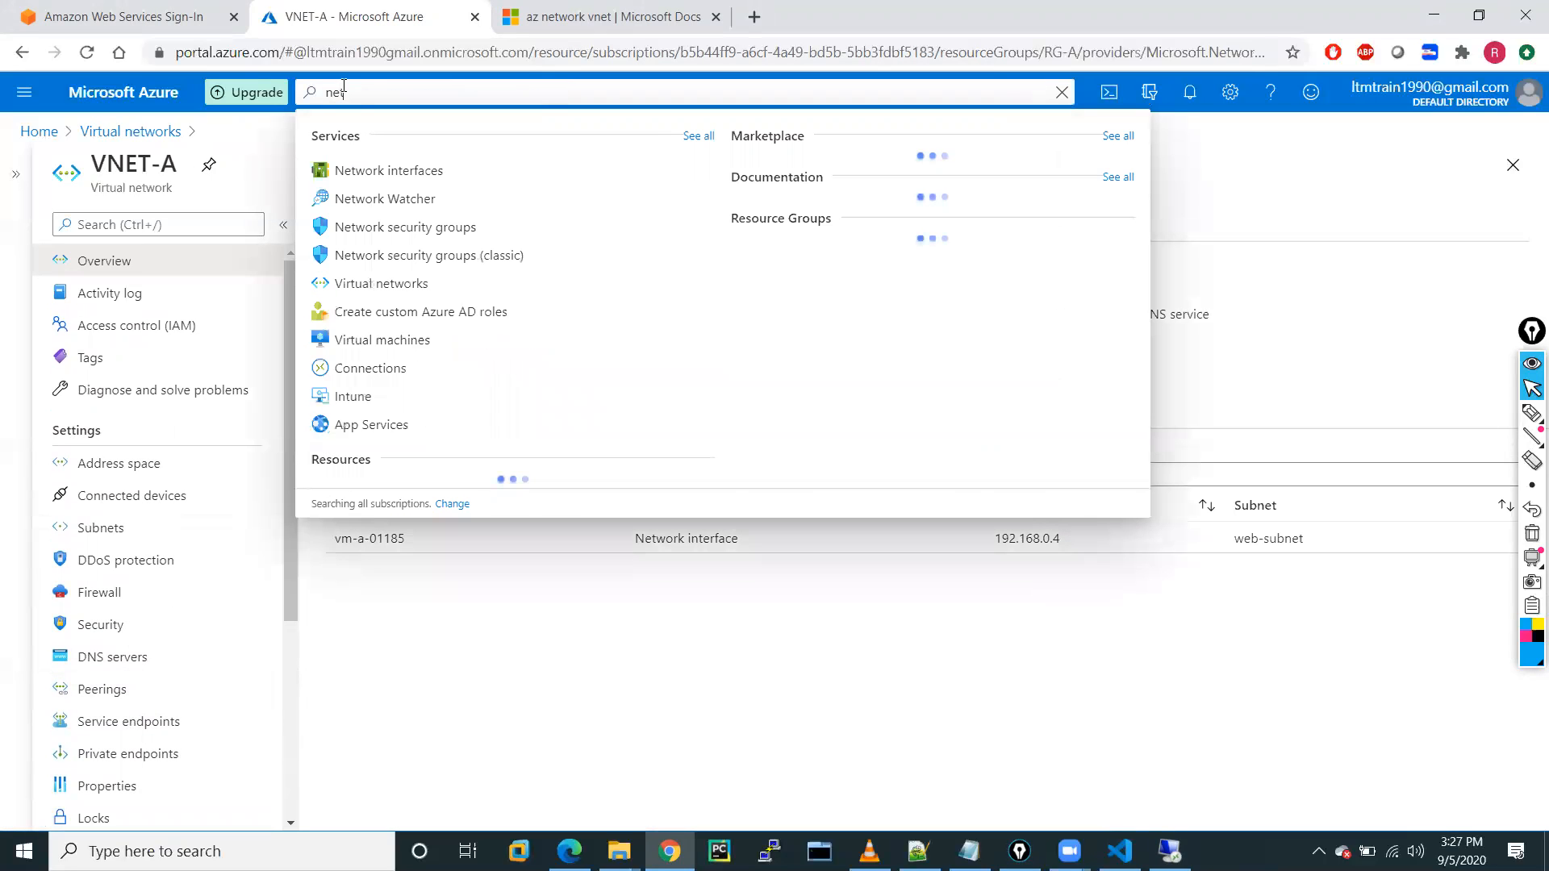
left_click(402, 235)
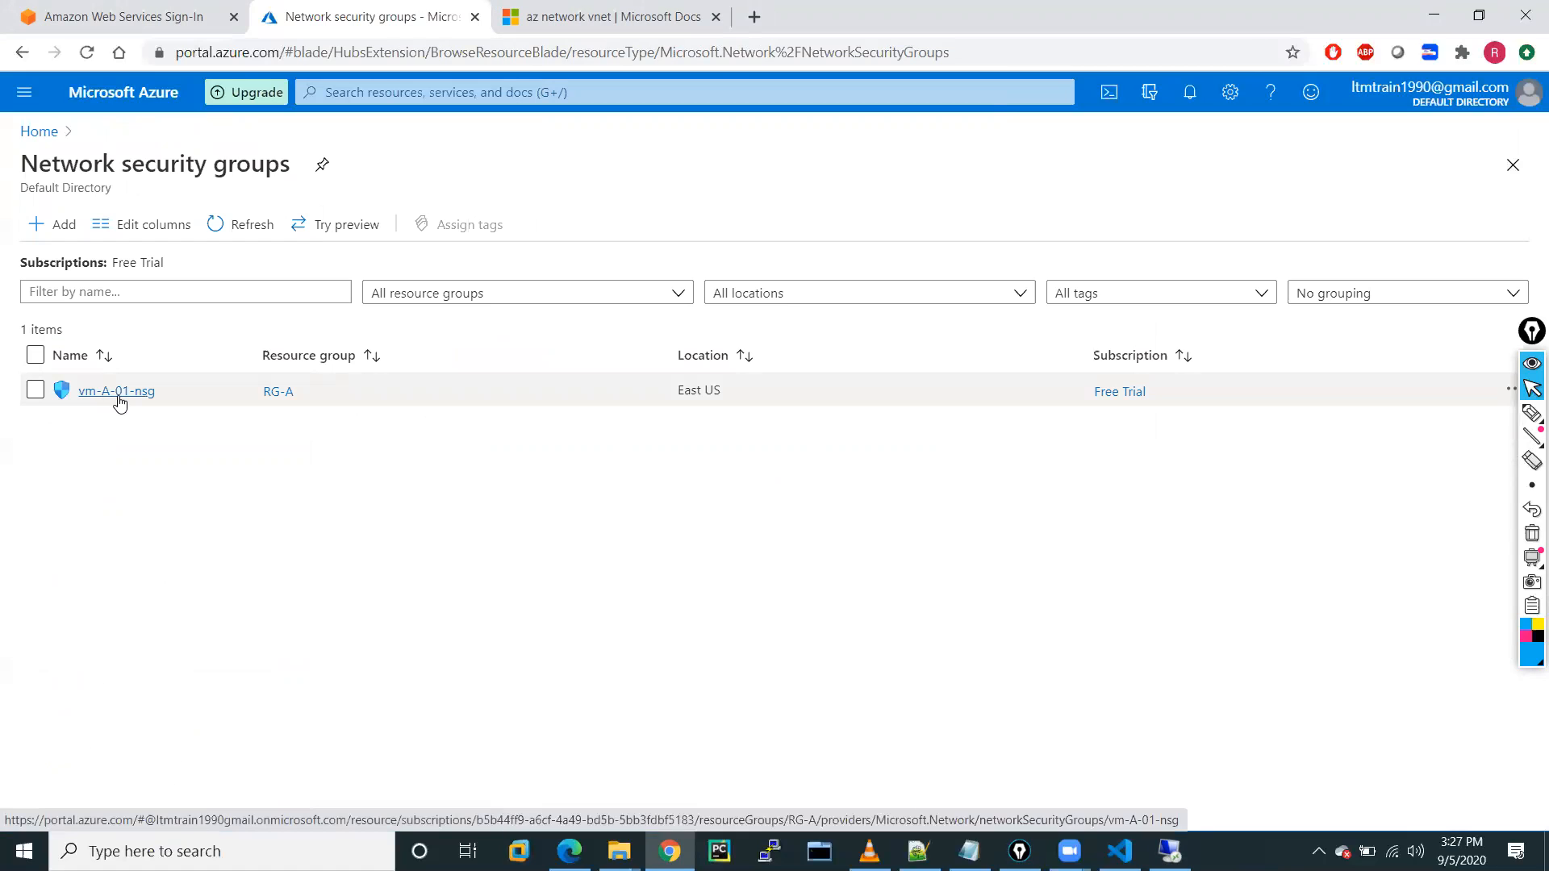
left_click(118, 393)
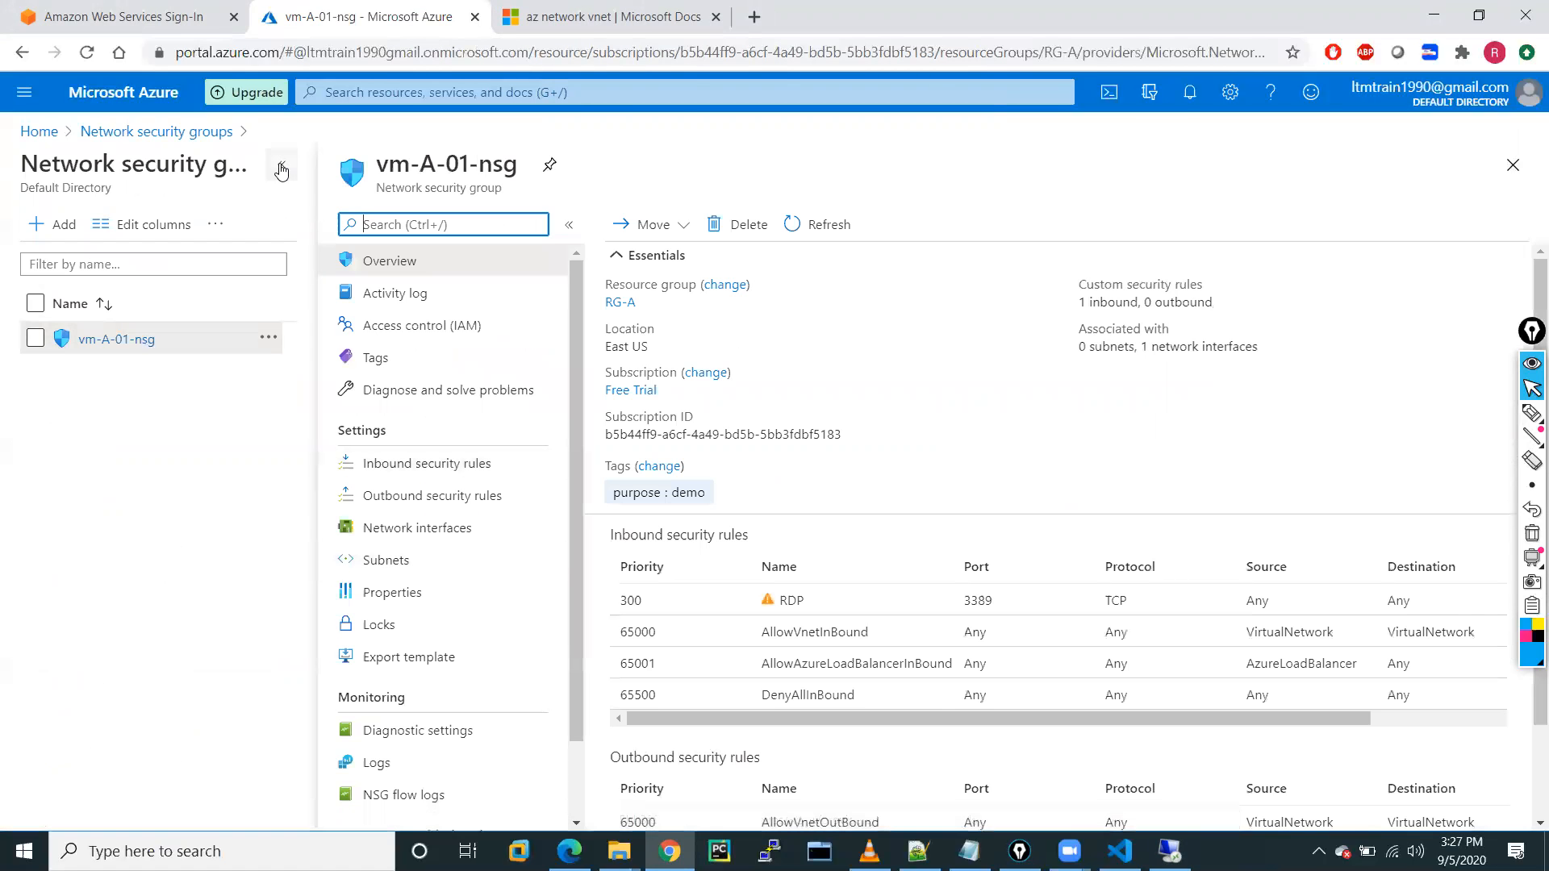
left_click(281, 170)
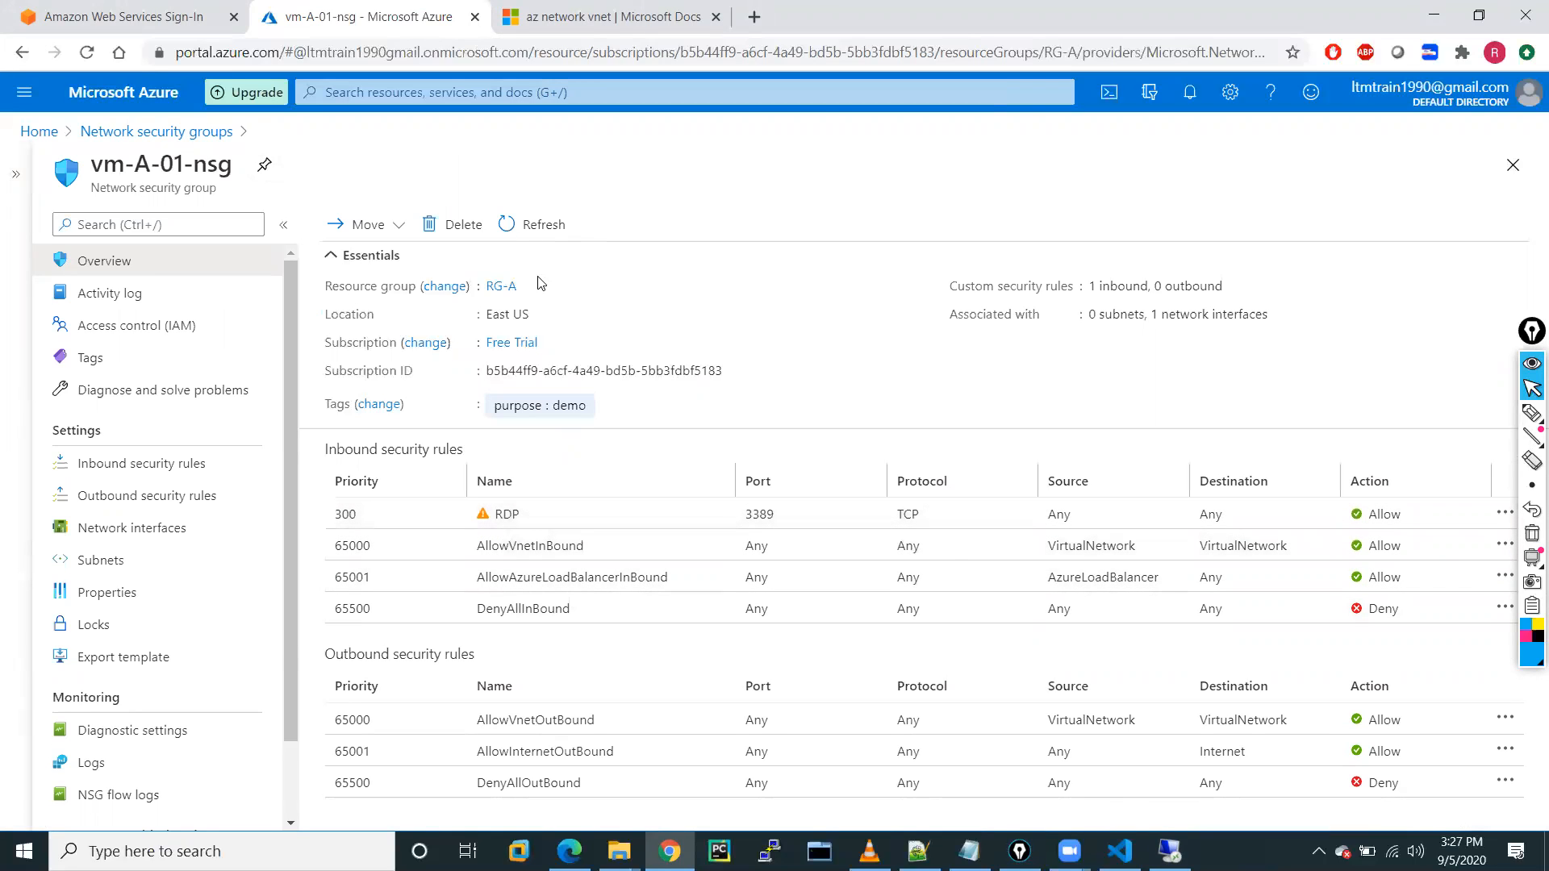
left_click(111, 133)
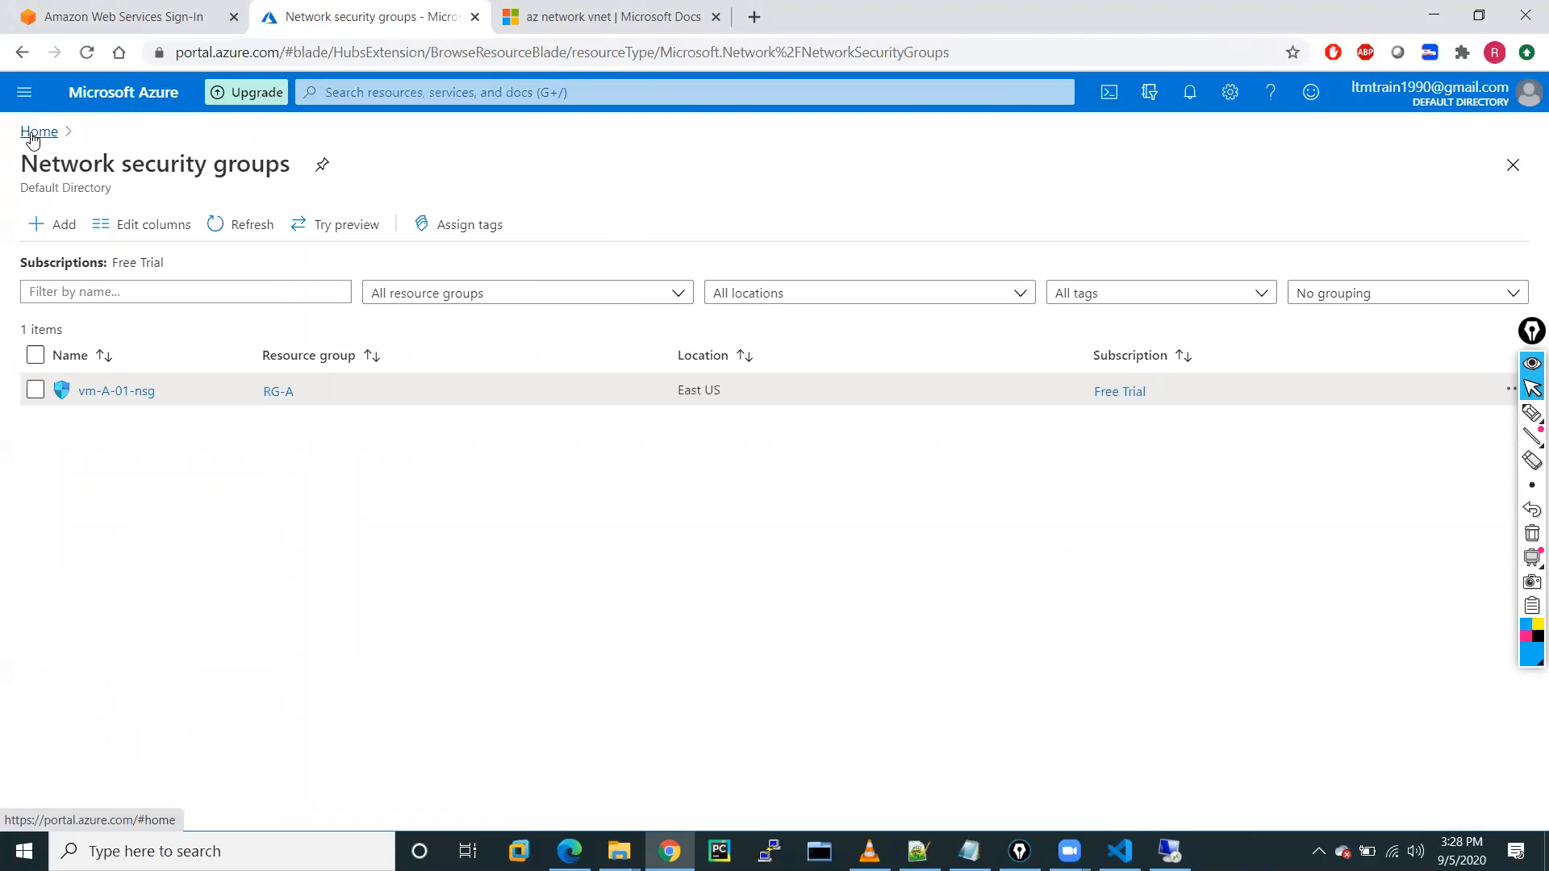
Go to vm-A-01's Networking page and begin adding an inbound port rule.
left_click(24, 92)
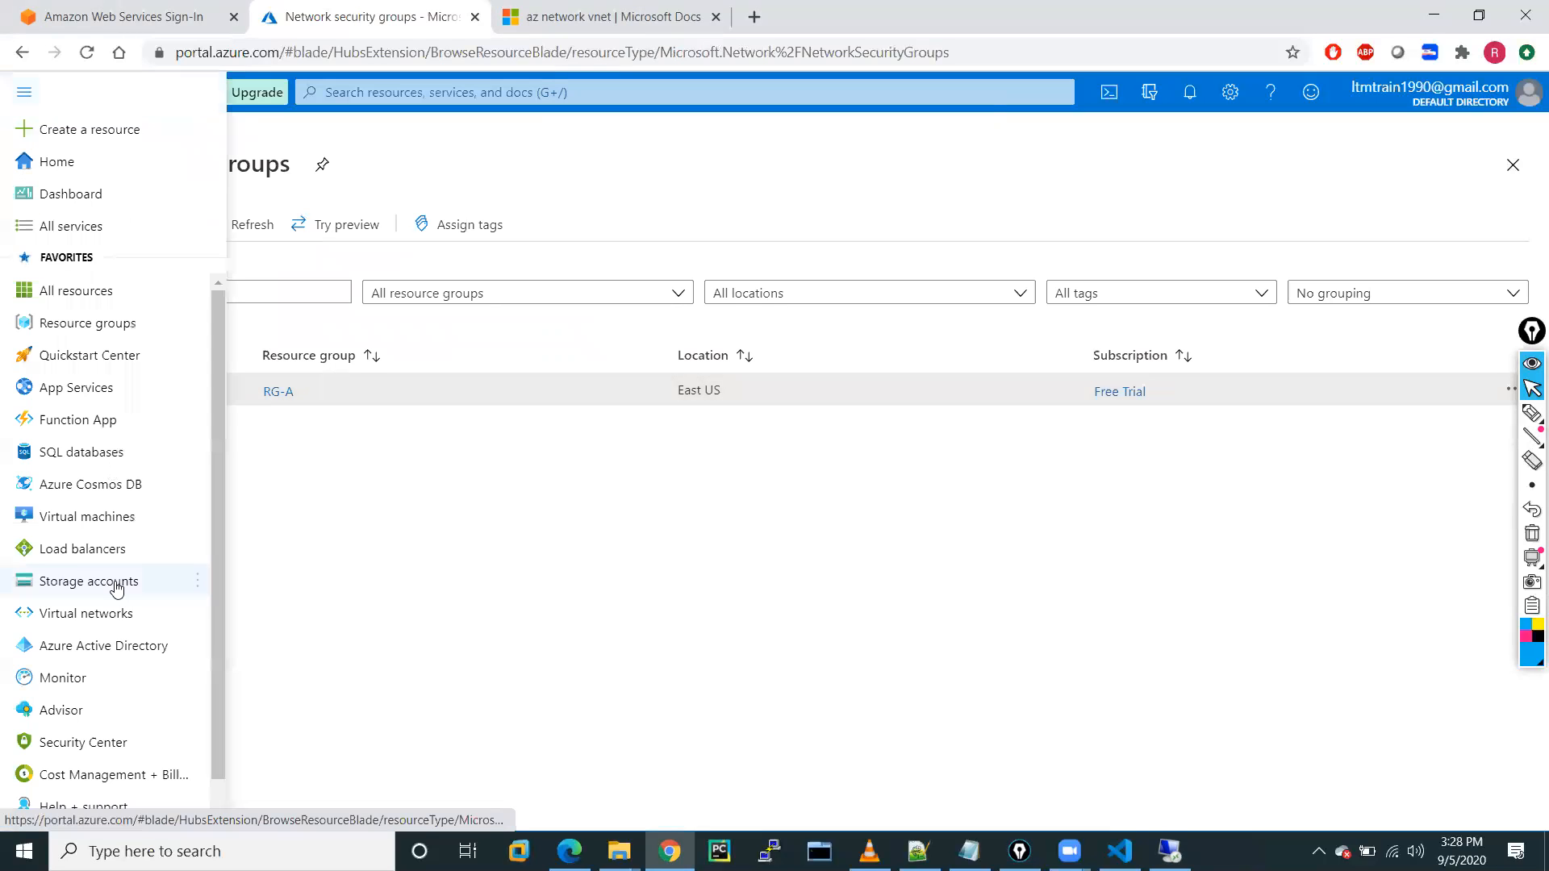
left_click(83, 525)
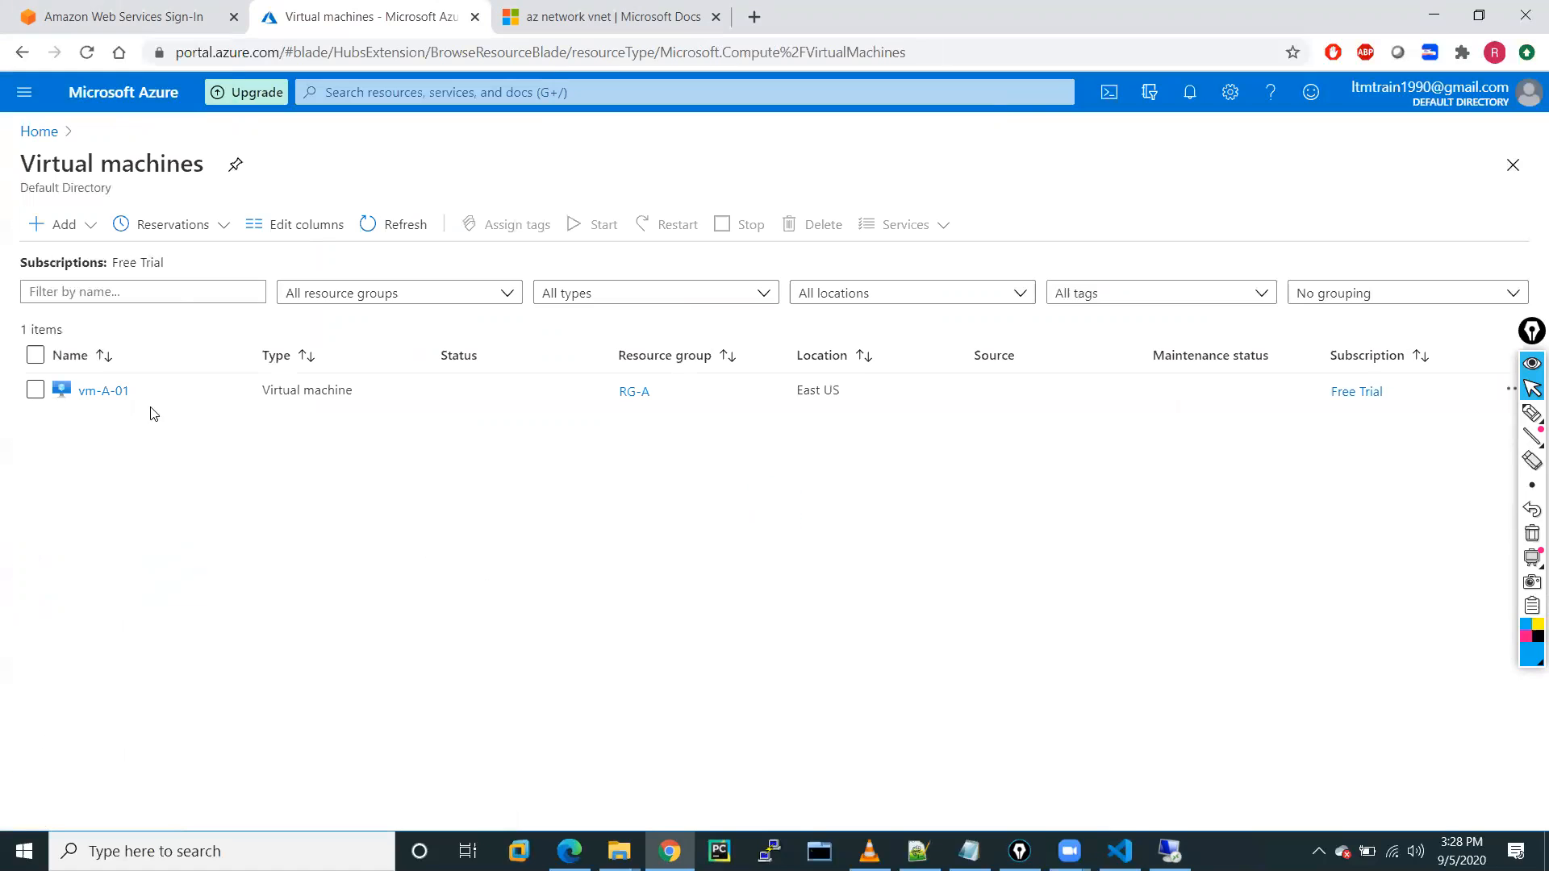
left_click(100, 392)
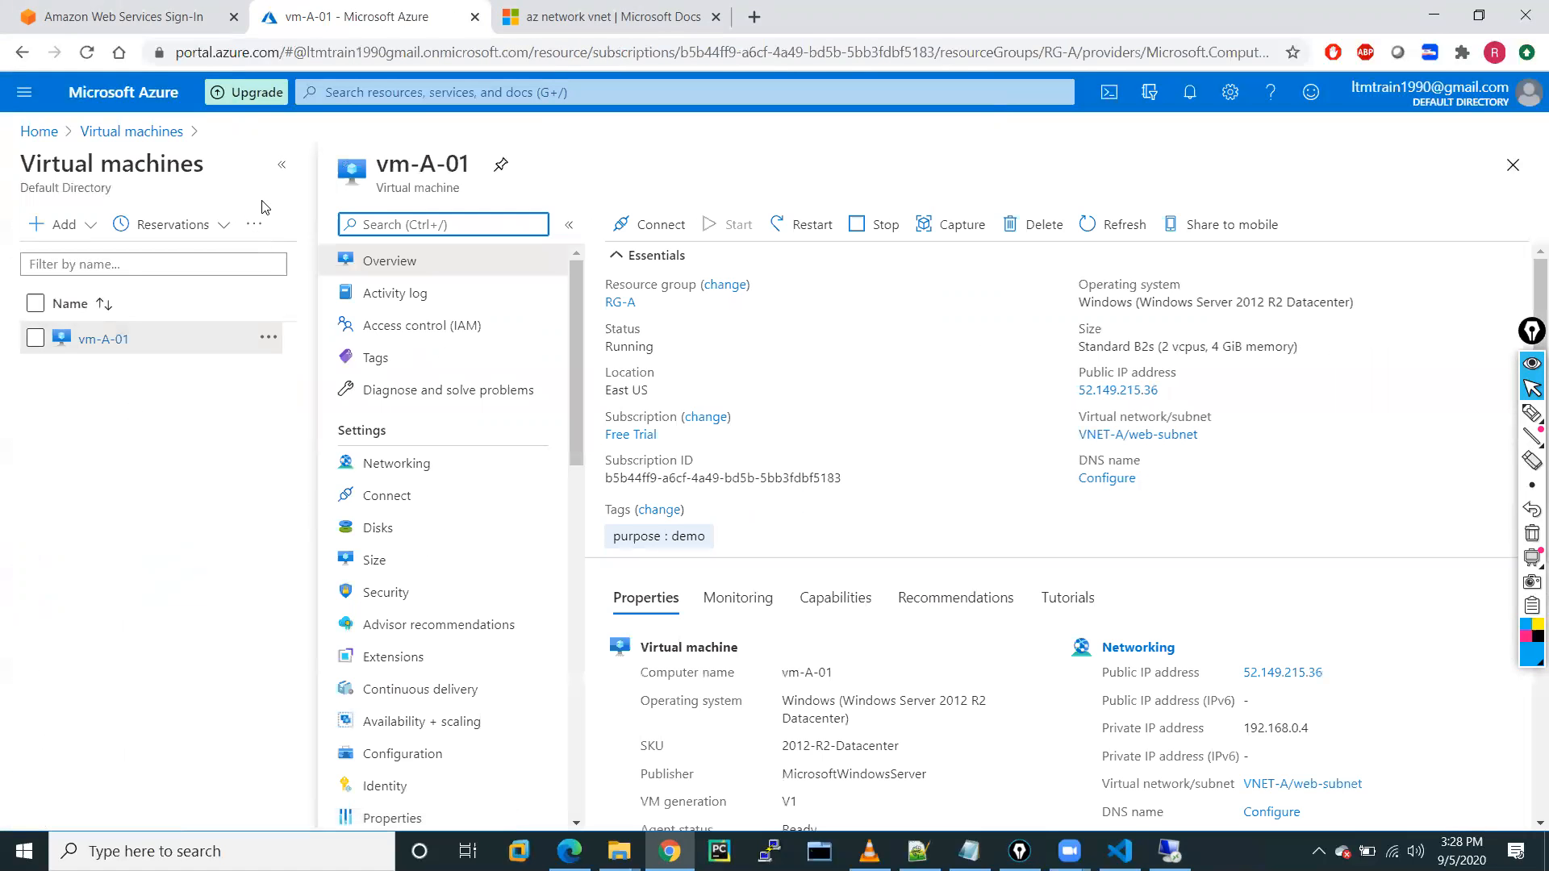
left_click(282, 165)
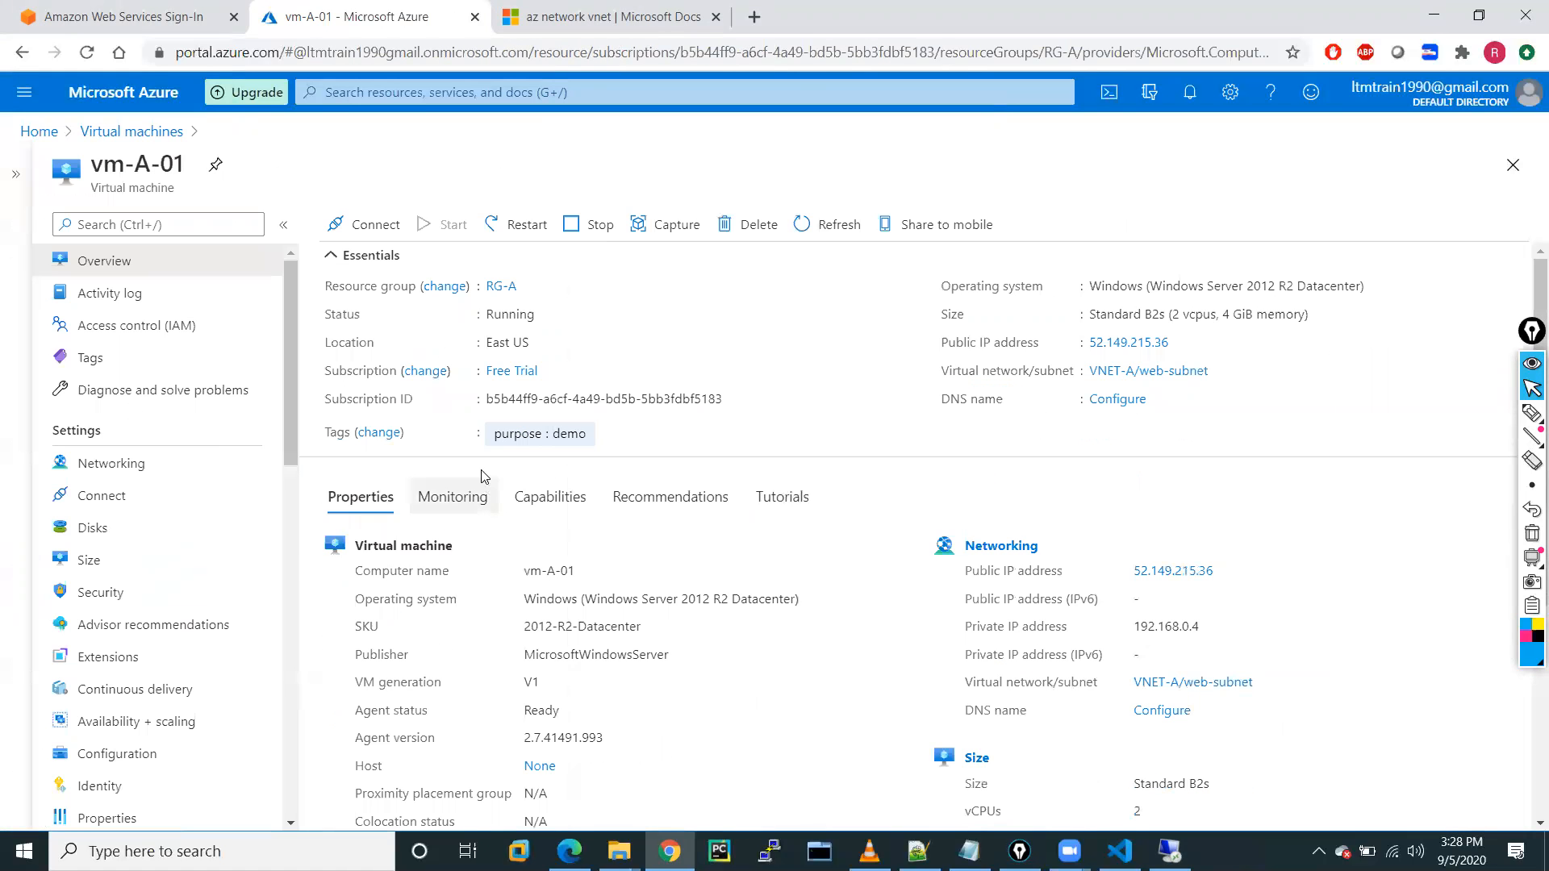
left_click(105, 462)
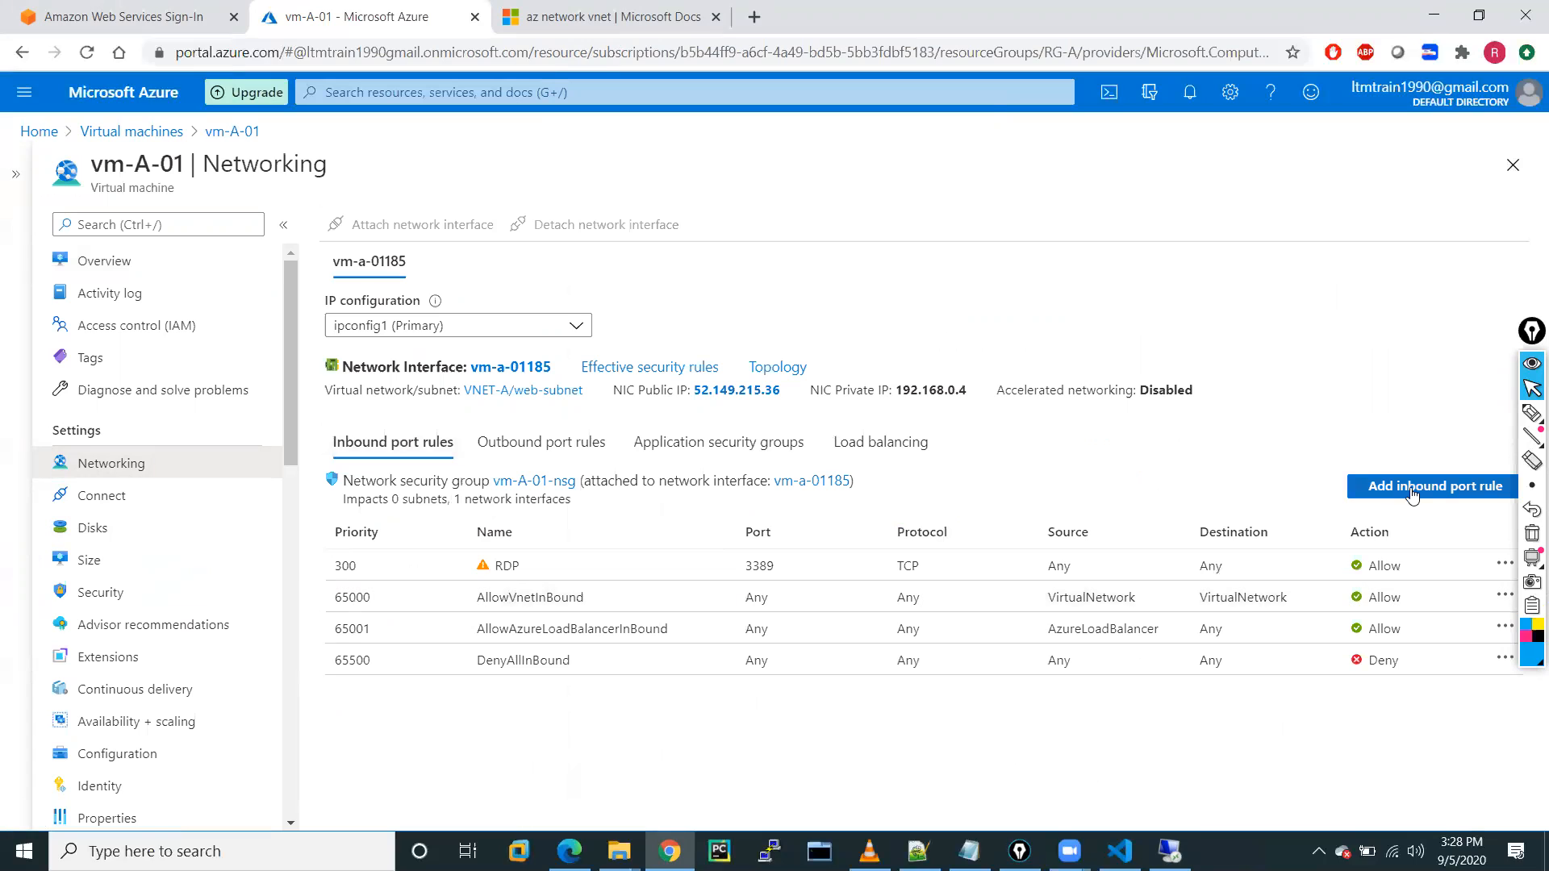
left_click(1412, 495)
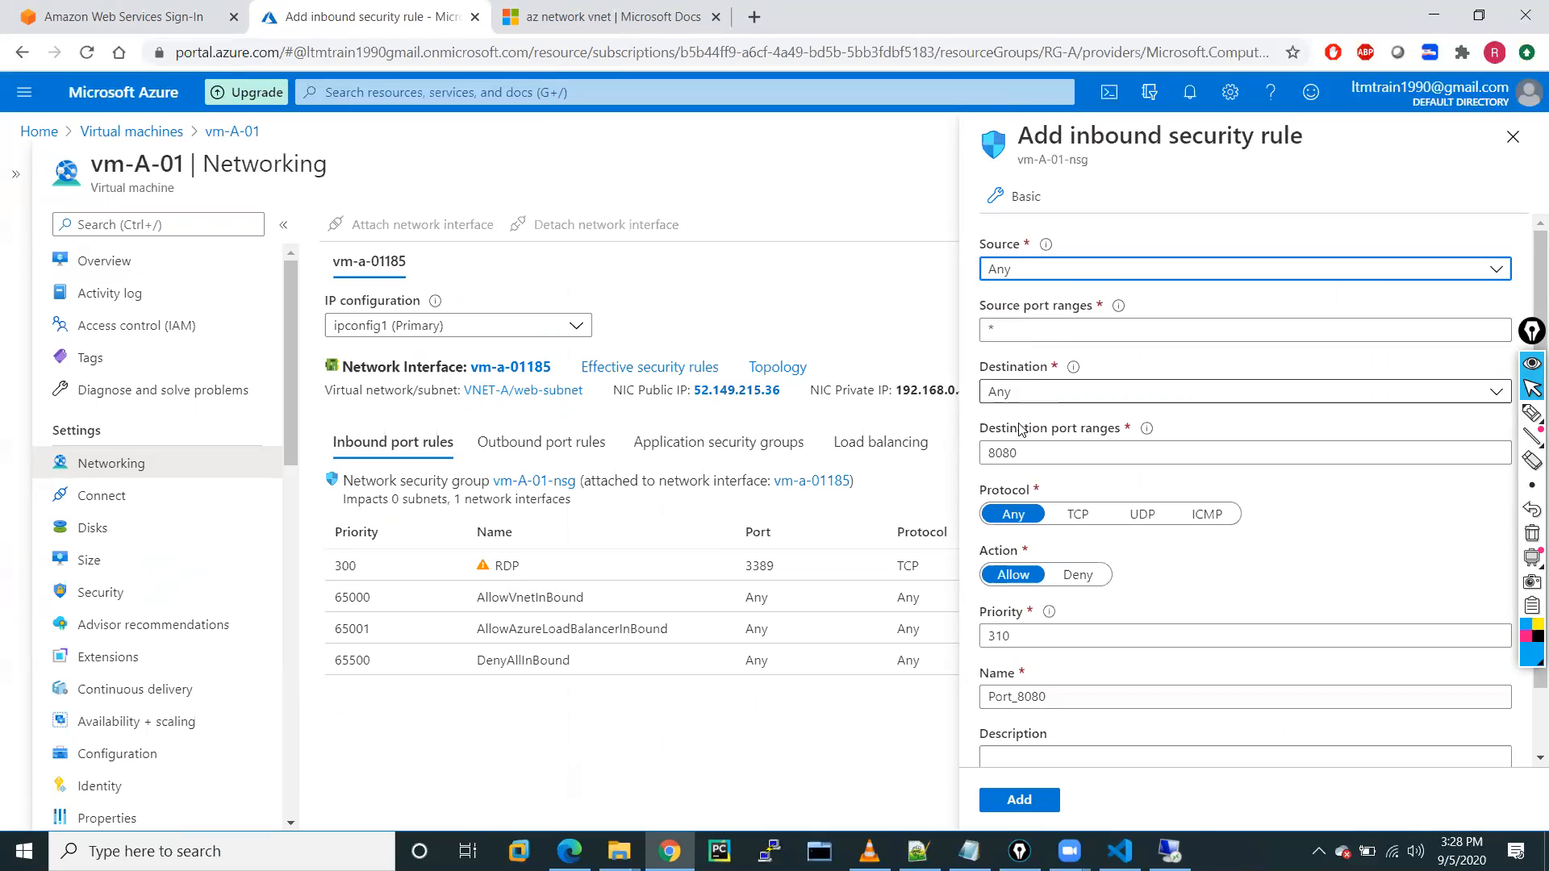
Create inbound rule web-Traffic allowing TCP destination port 80.
left_click(1014, 452)
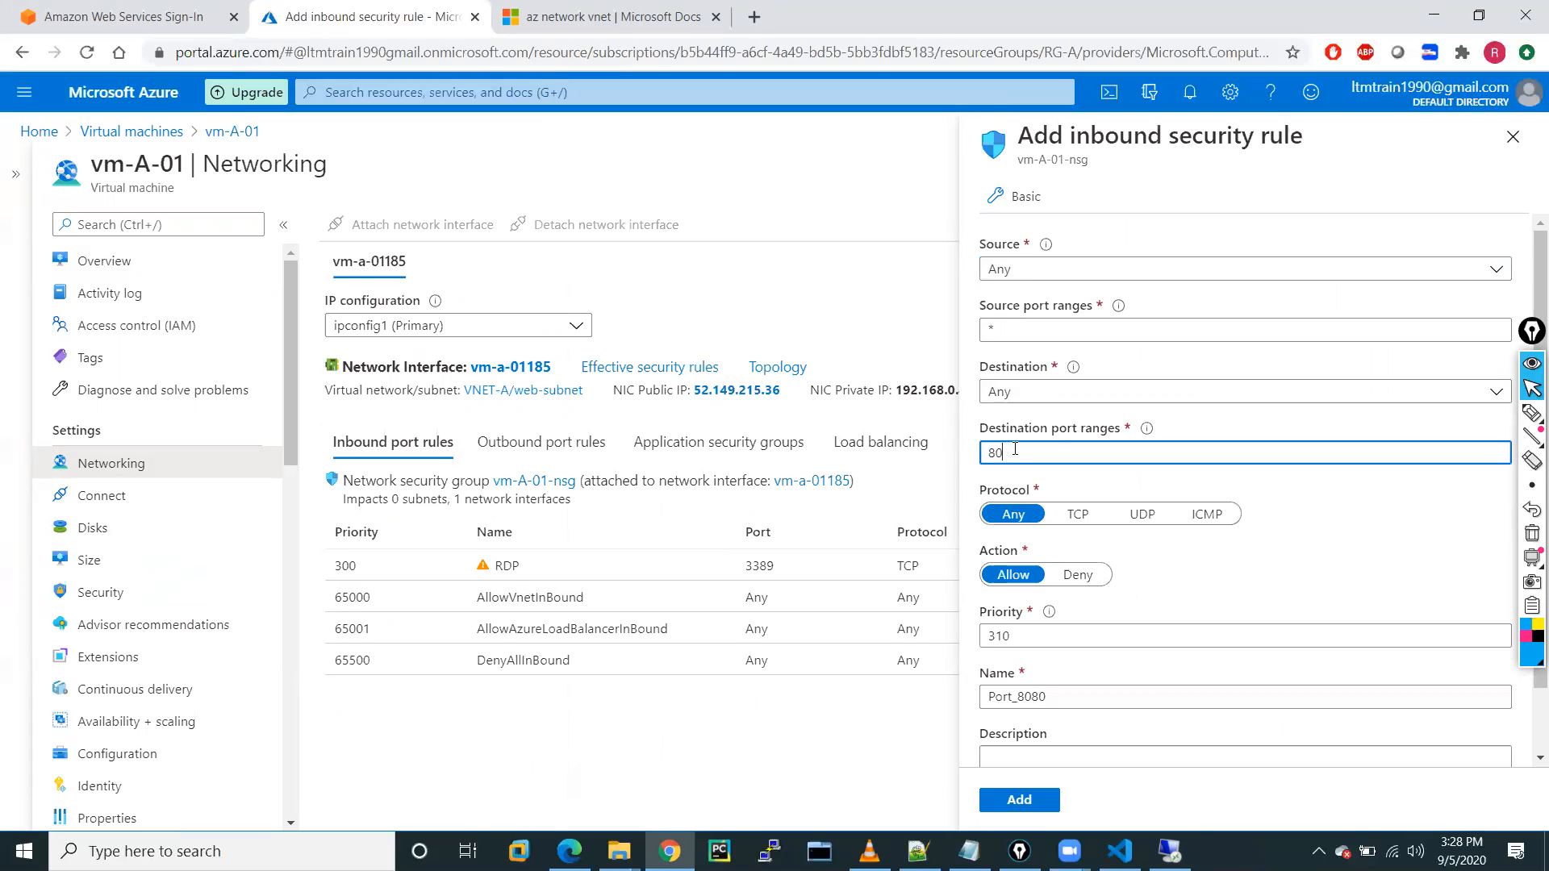
left_click(1086, 524)
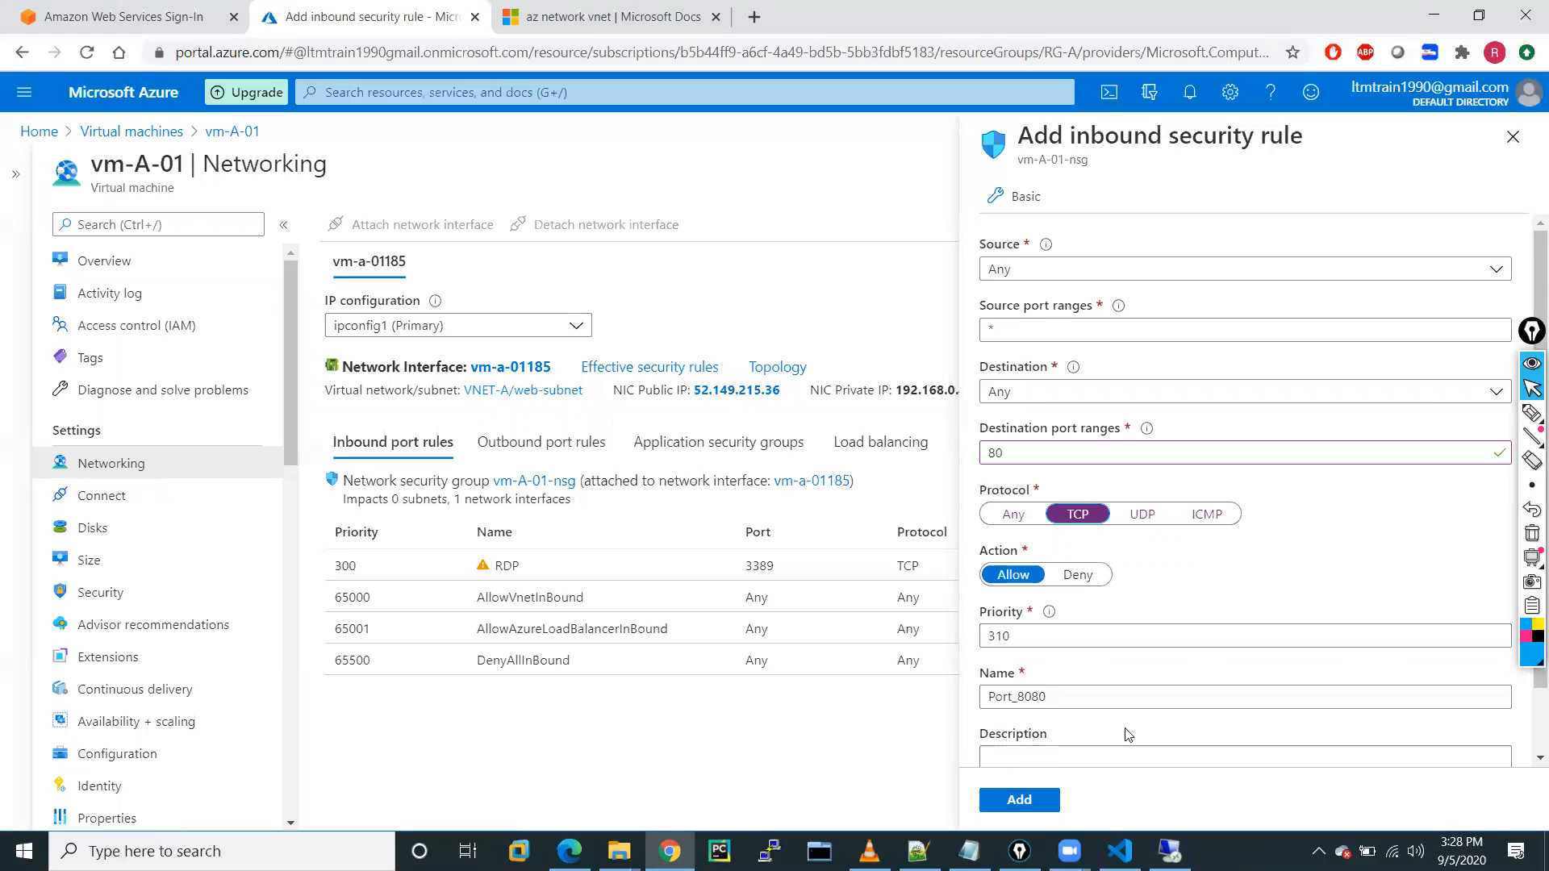
scroll(1088, 710, "down", 1)
left_click_drag(1047, 631, 906, 632)
type("web-Traffic")
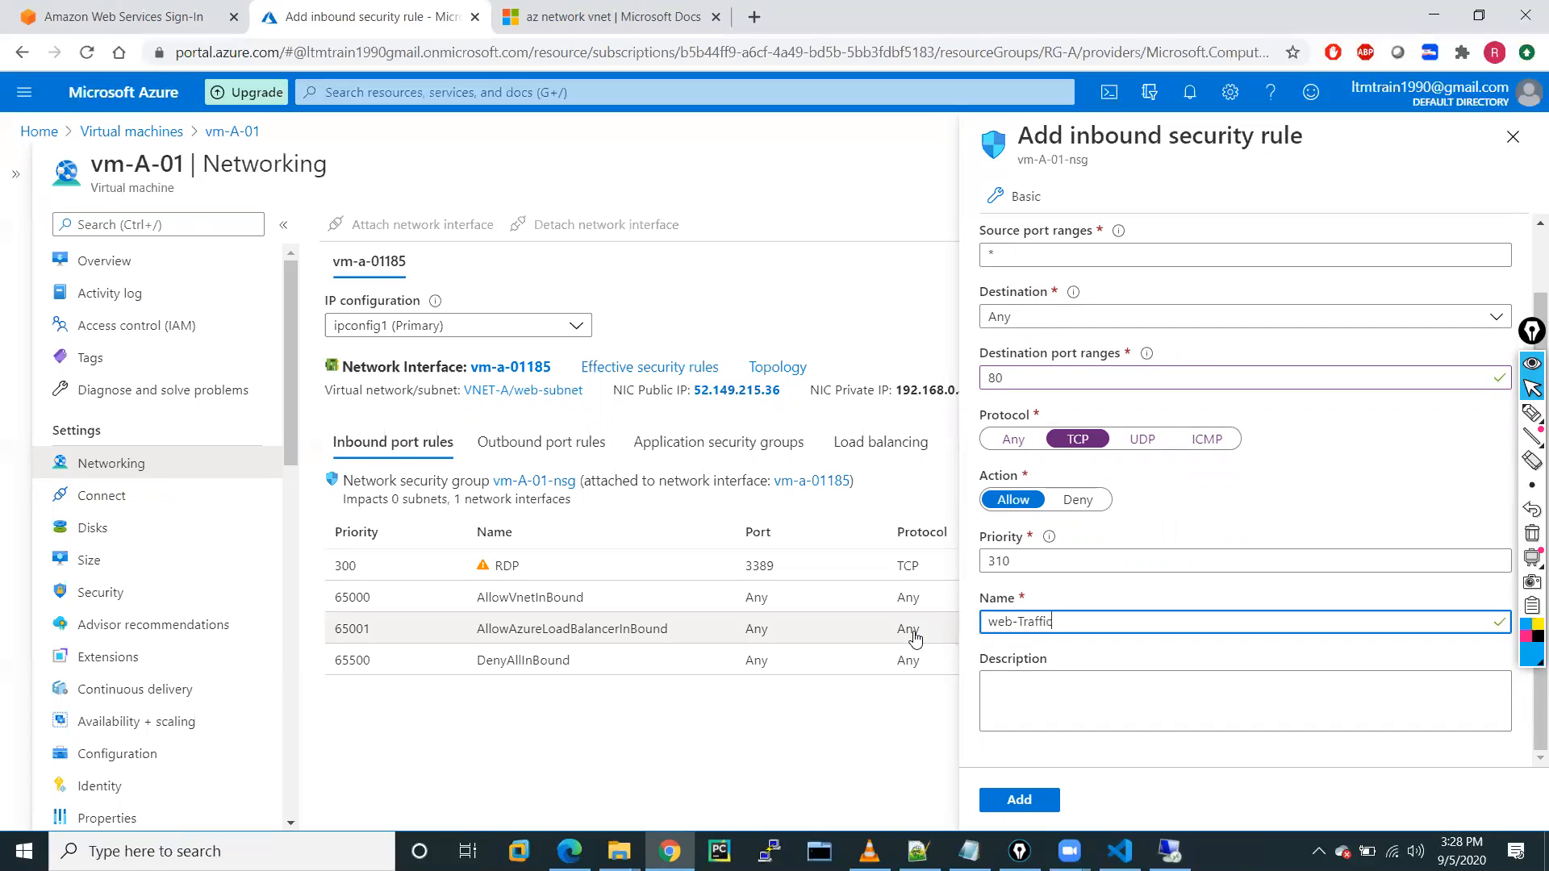
left_click(1019, 799)
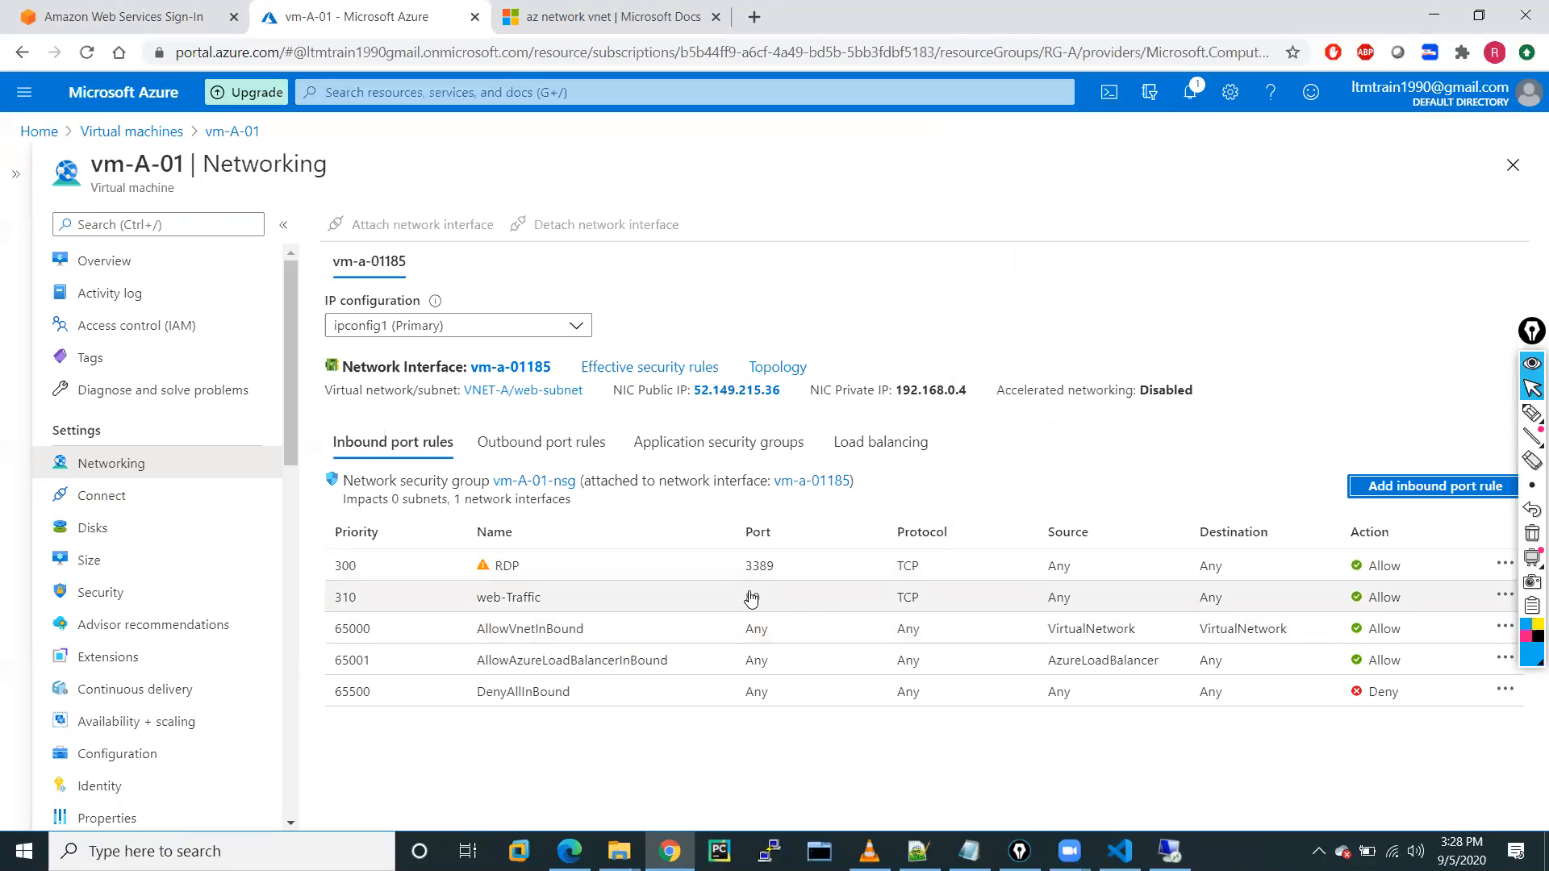
Switch to the remote server session, briefly checking the portal in between.
left_click(1169, 851)
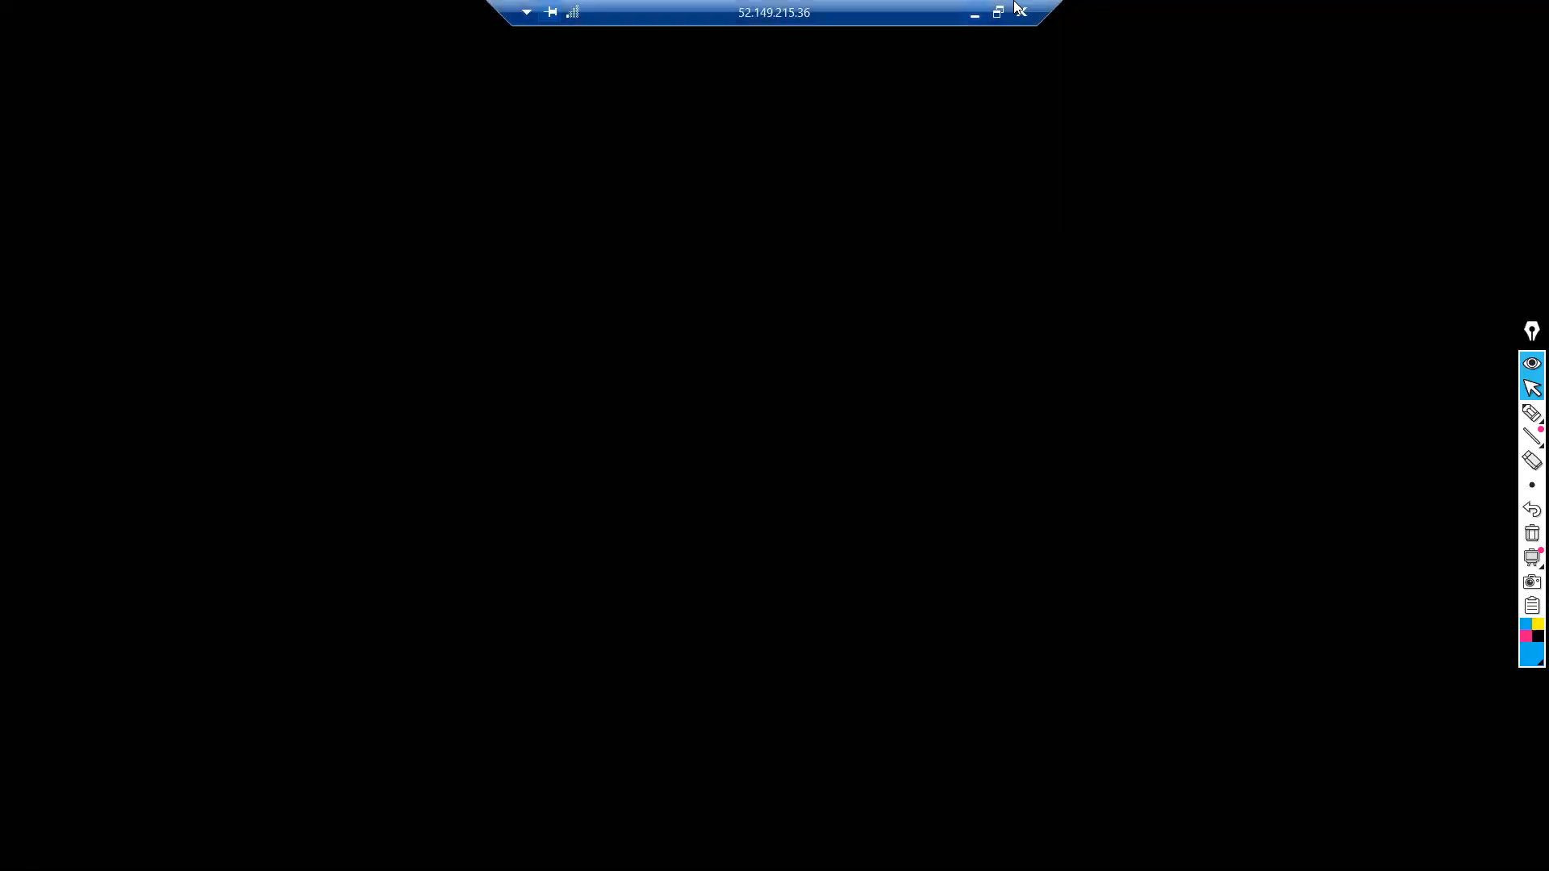
left_click(976, 22)
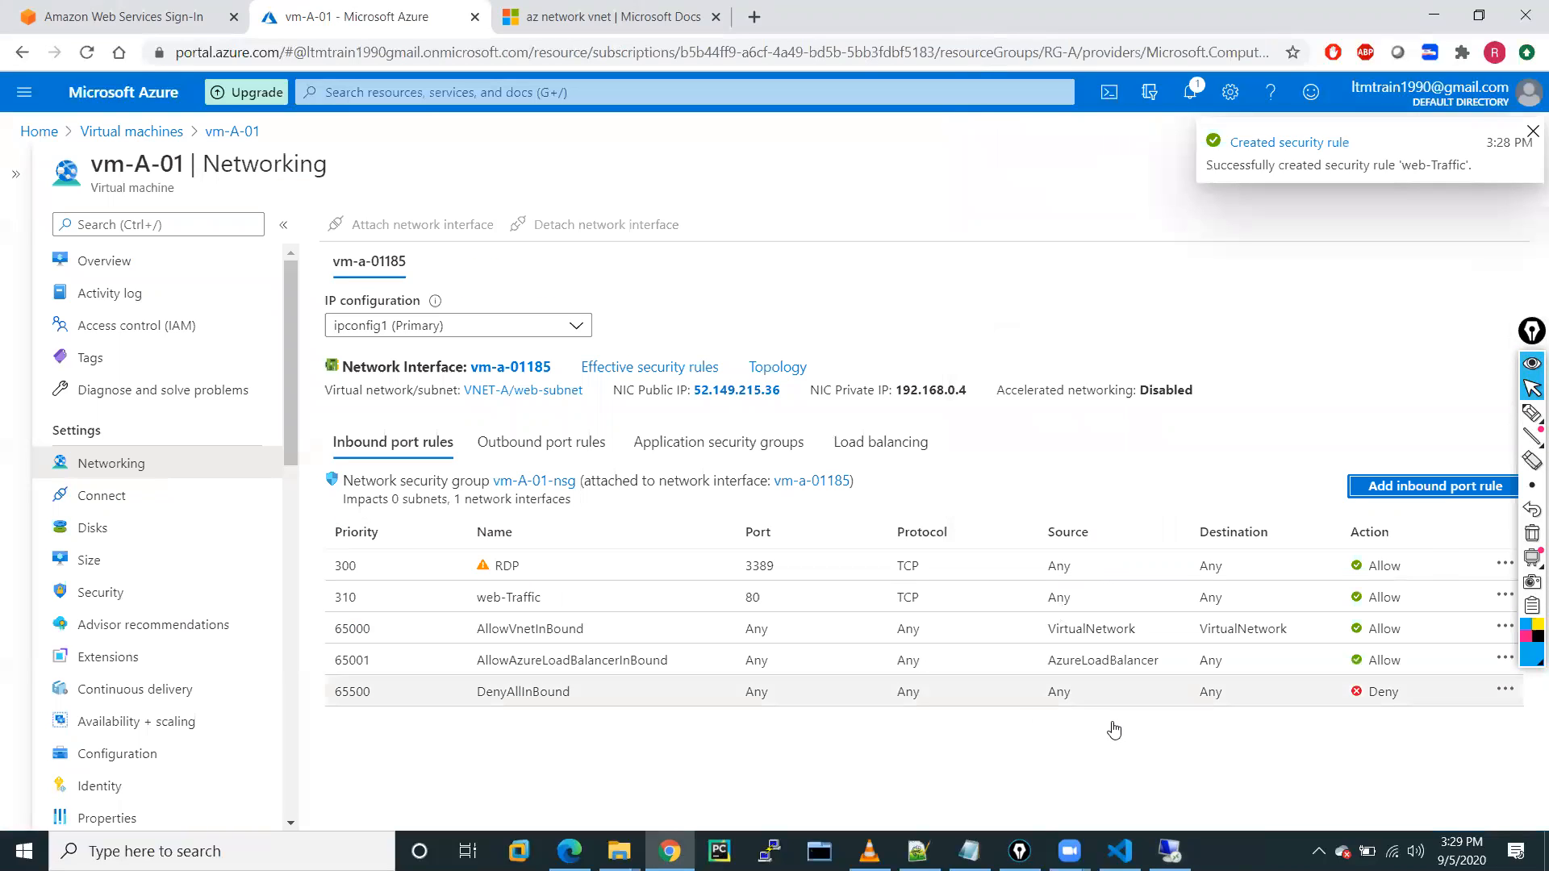
left_click(1169, 851)
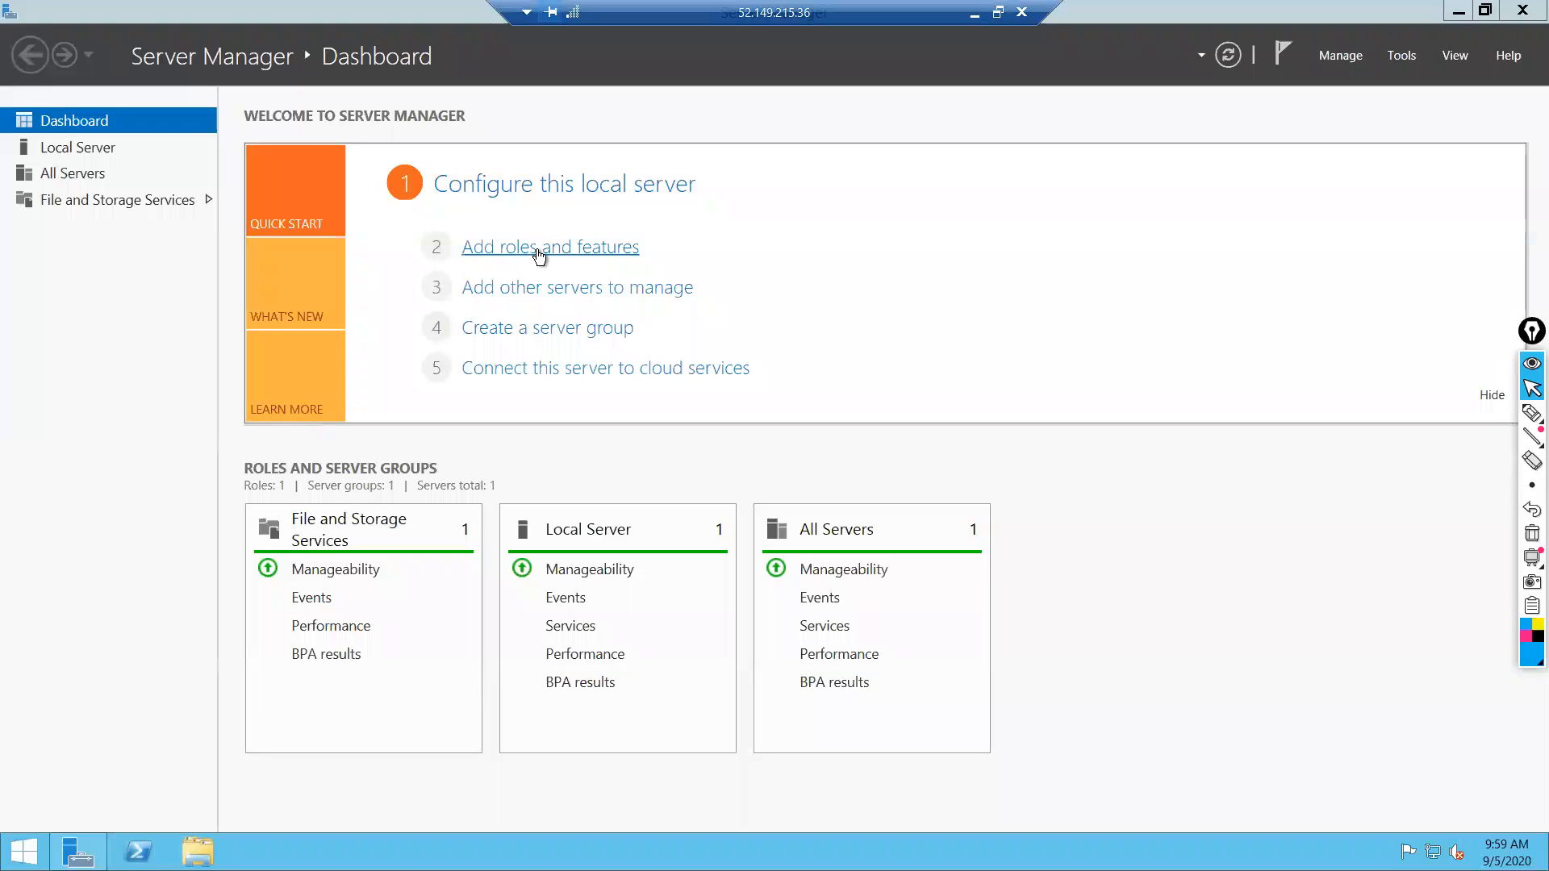
Launch Add Roles and Features and keep role-based installation targeting vm-A-01.
left_click(538, 252)
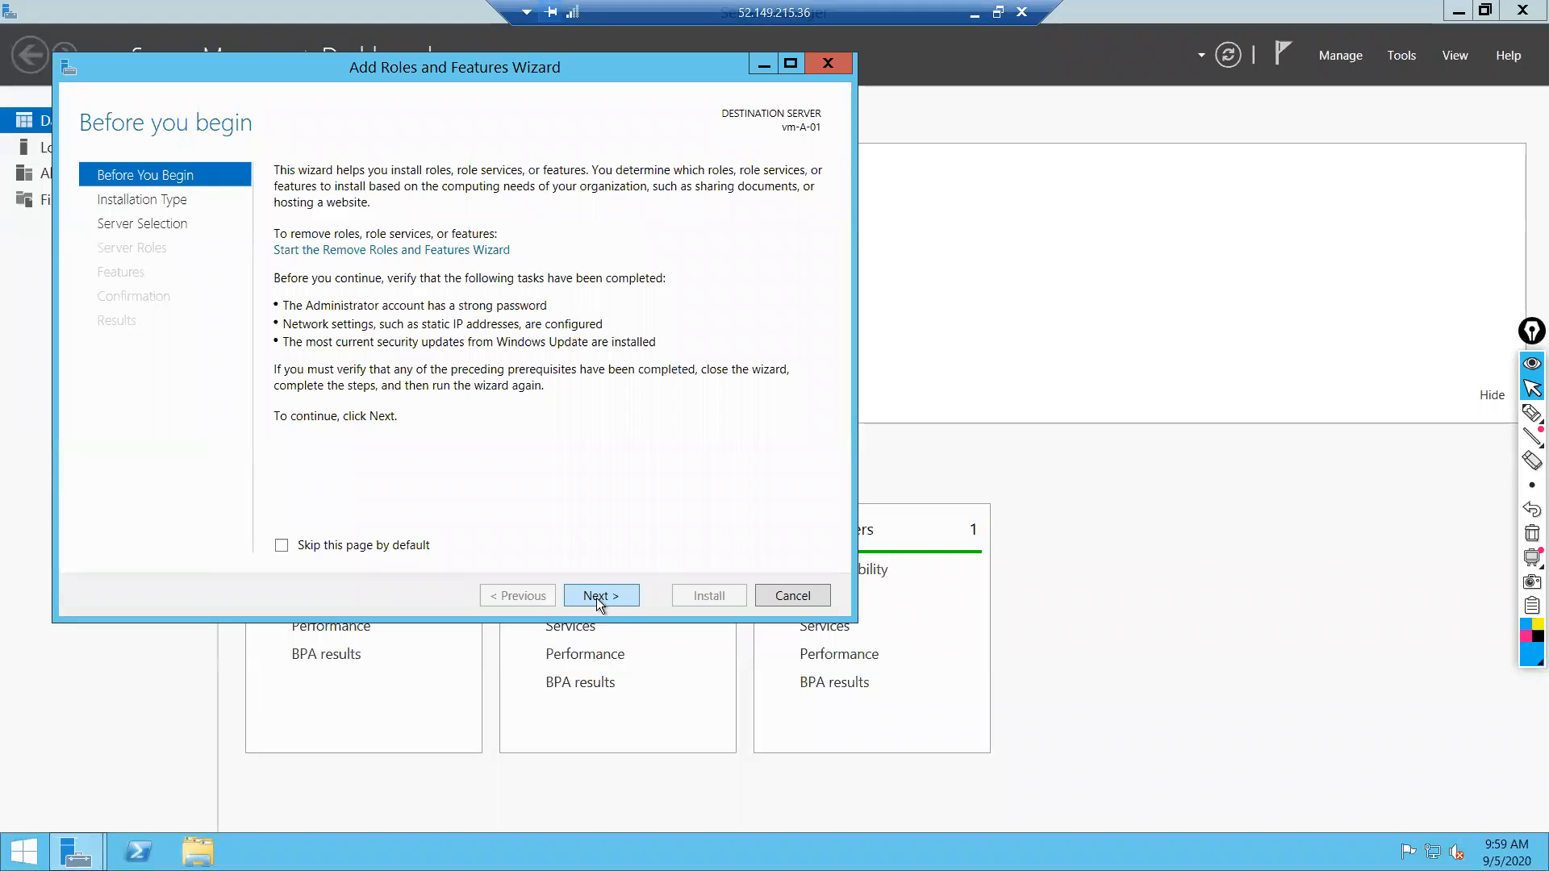
left_click(597, 597)
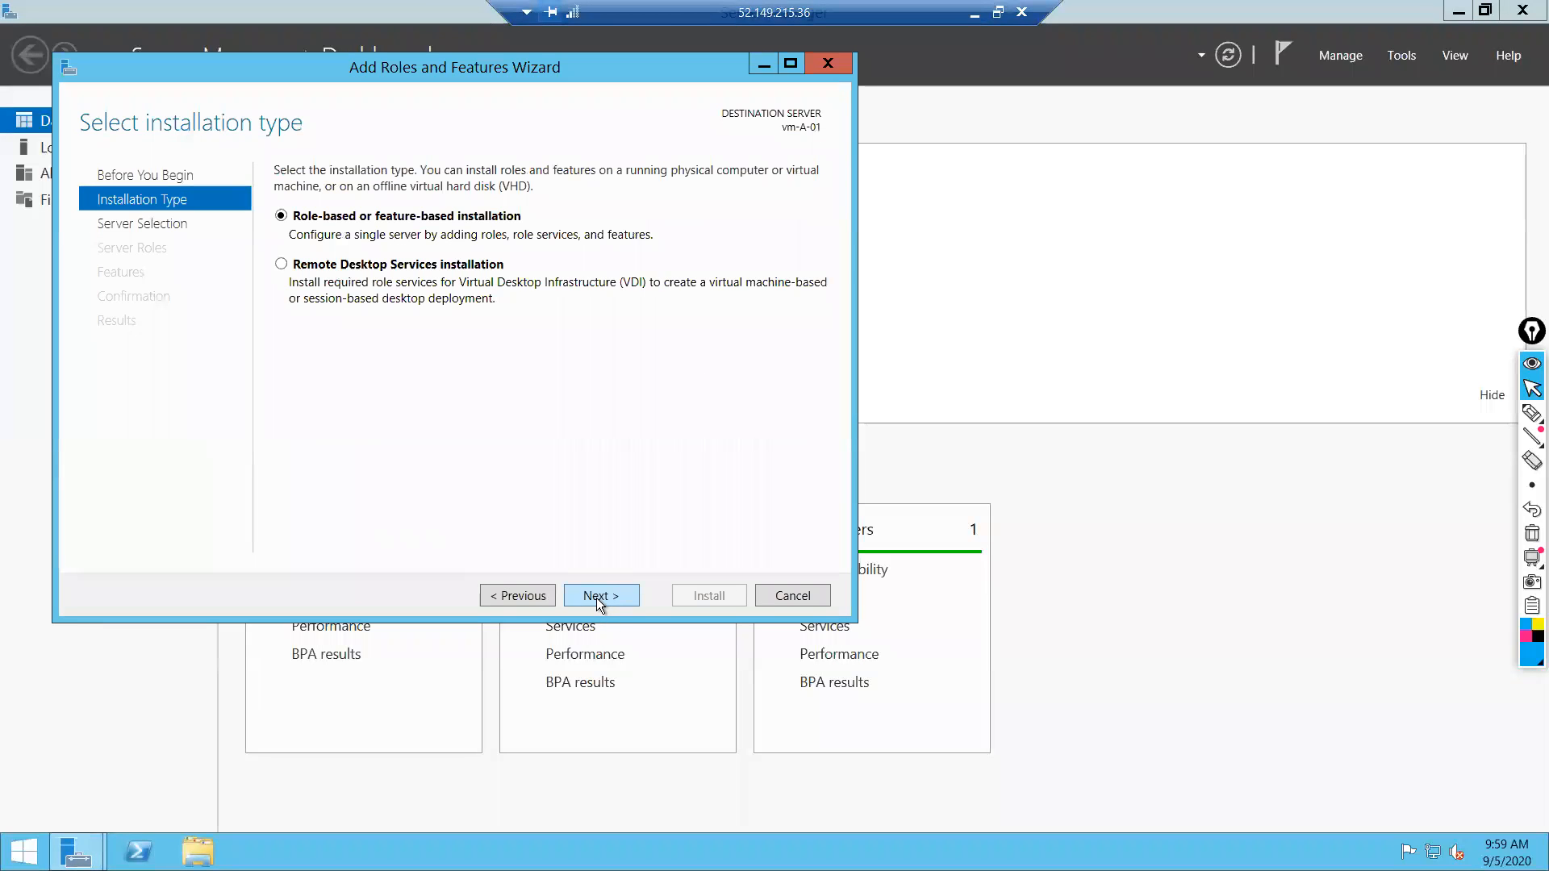
left_click(597, 598)
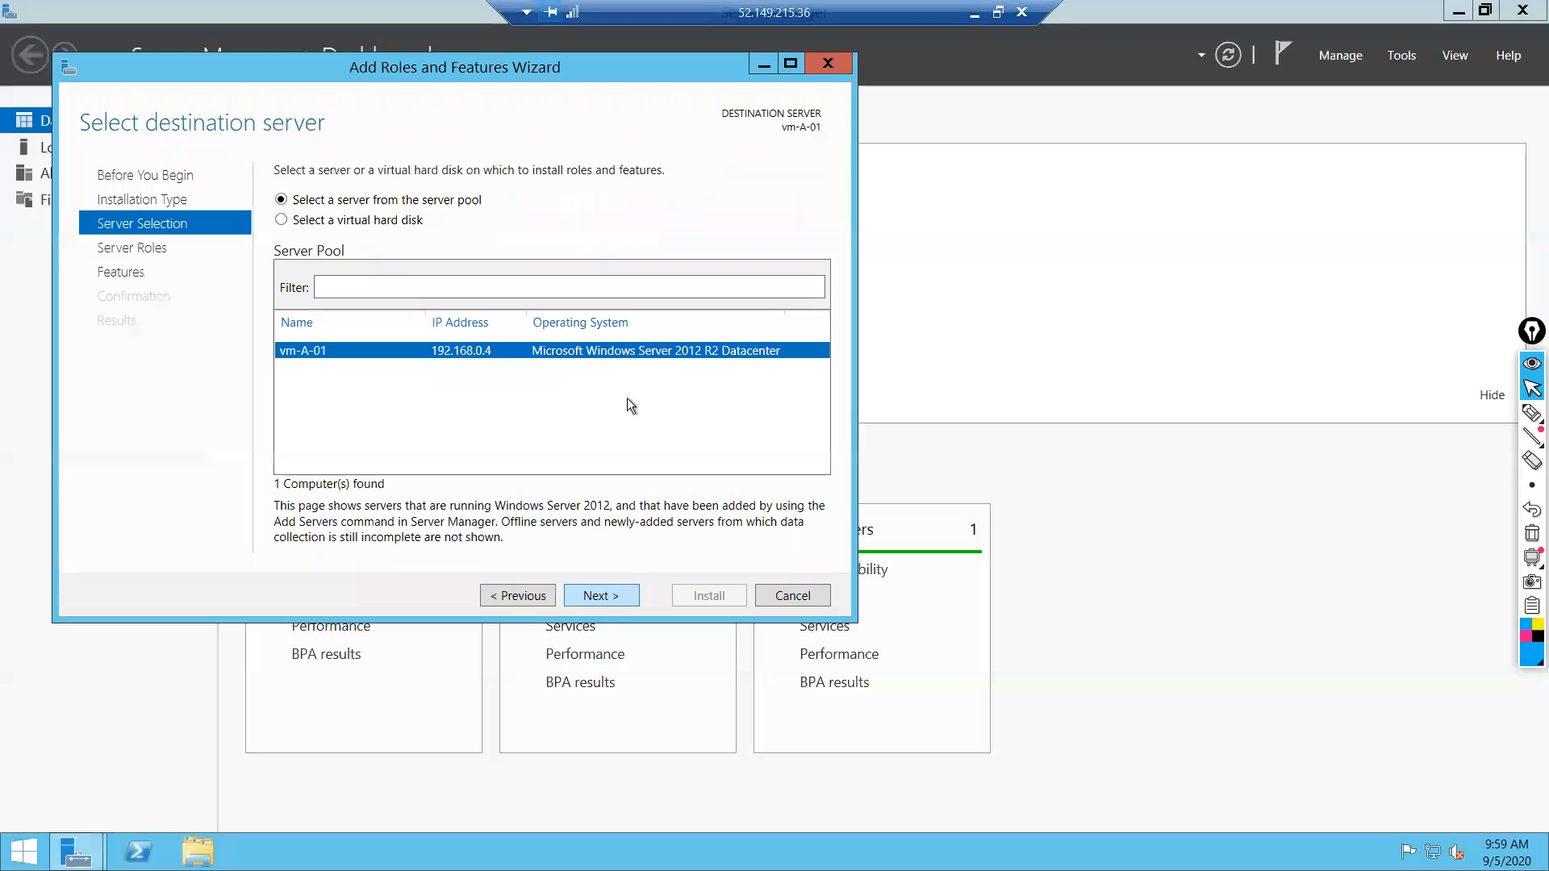
left_click(611, 595)
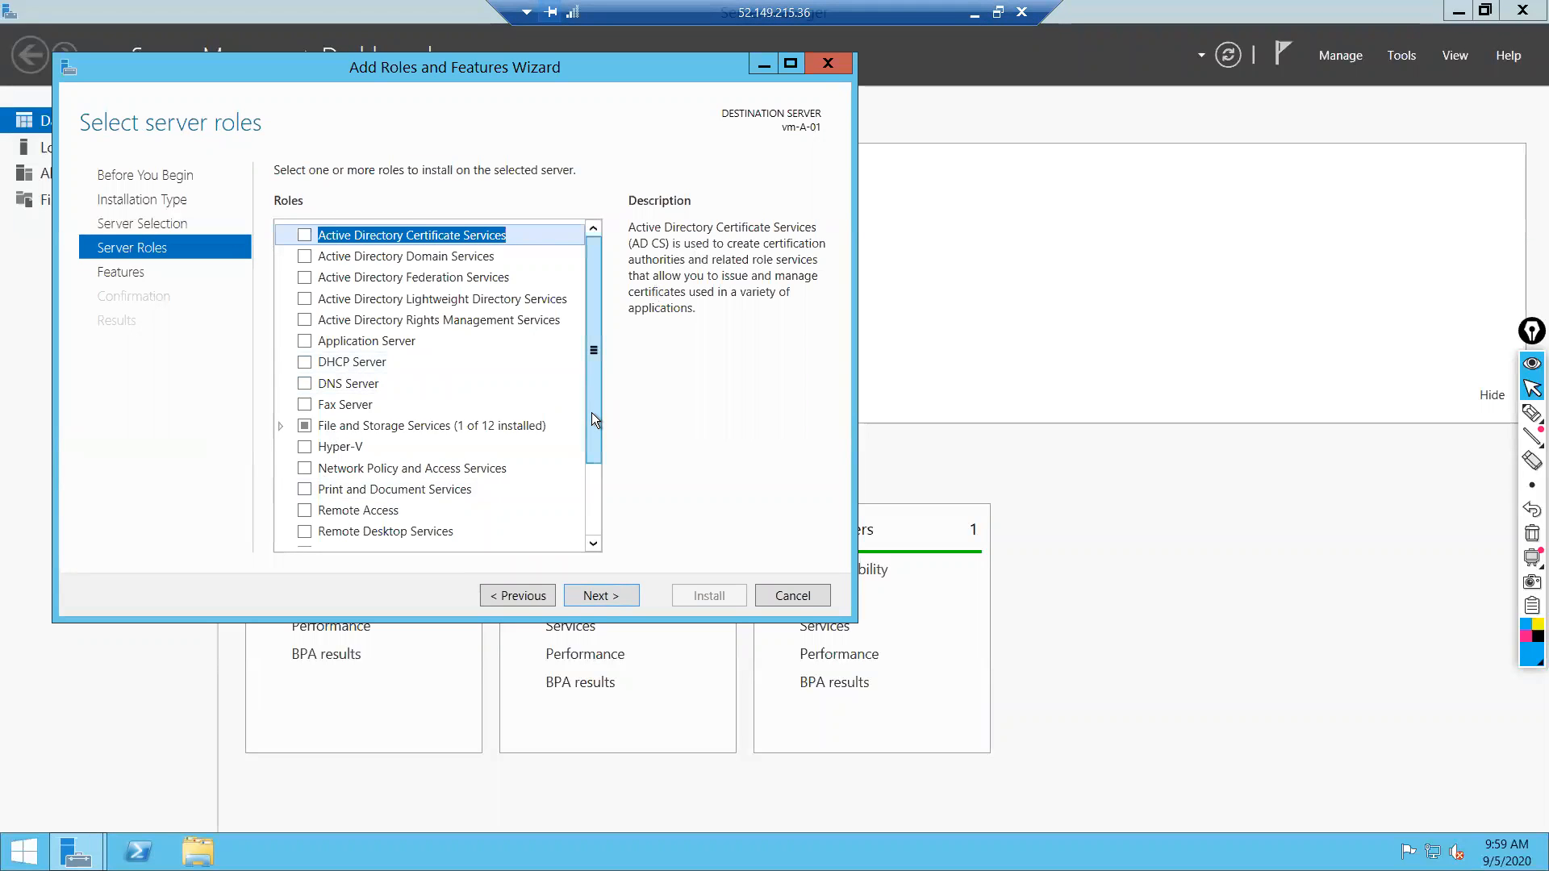
Select Web Server (IIS) with its management tools and install it using default features.
left_click_drag(592, 443, 592, 506)
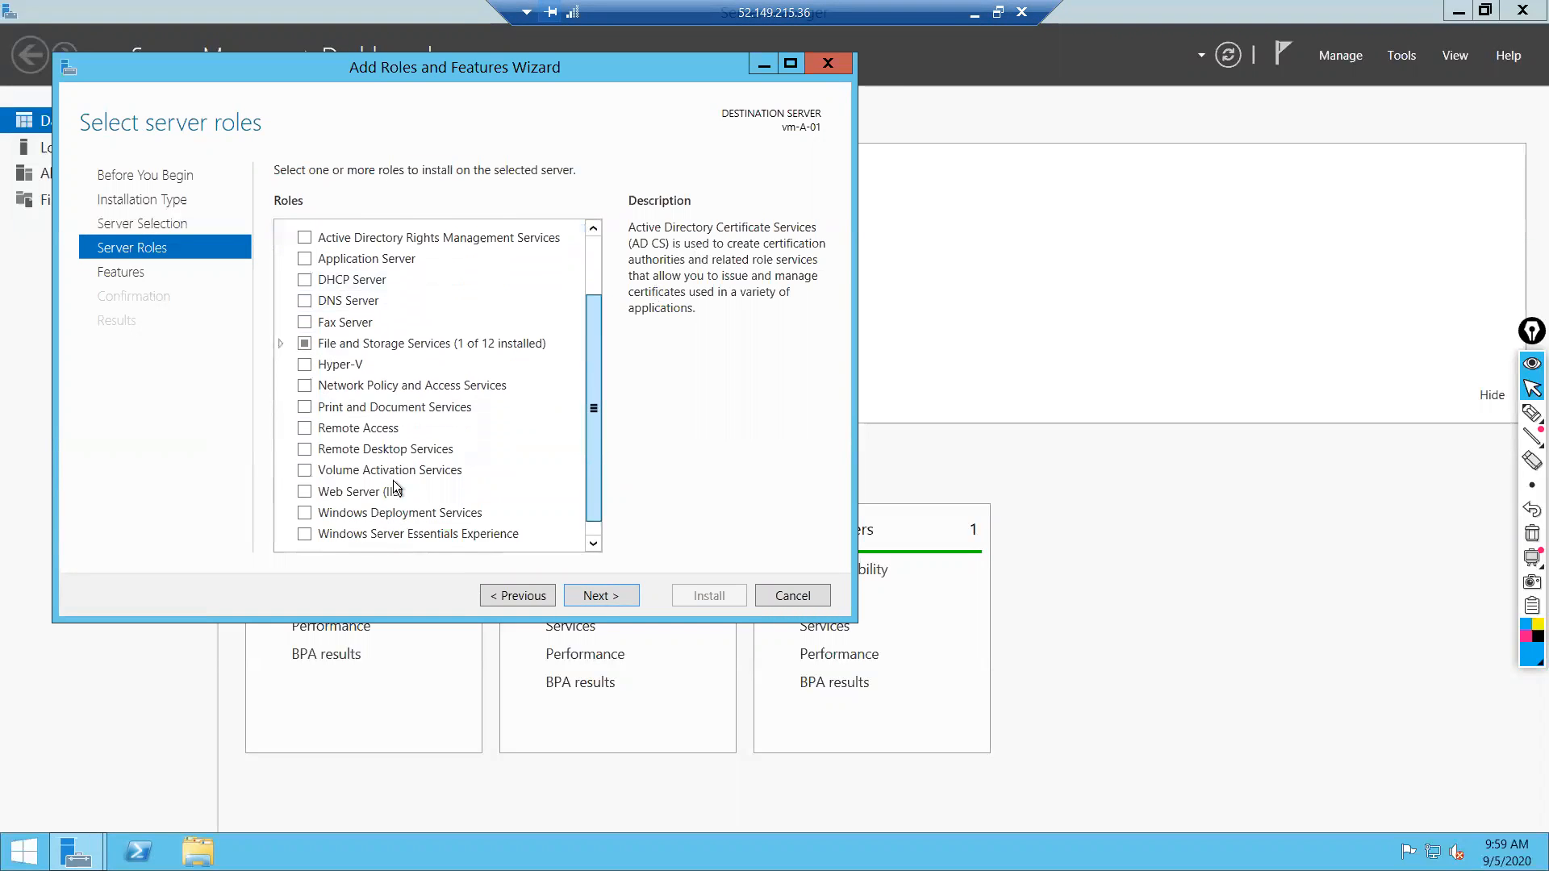
left_click(307, 487)
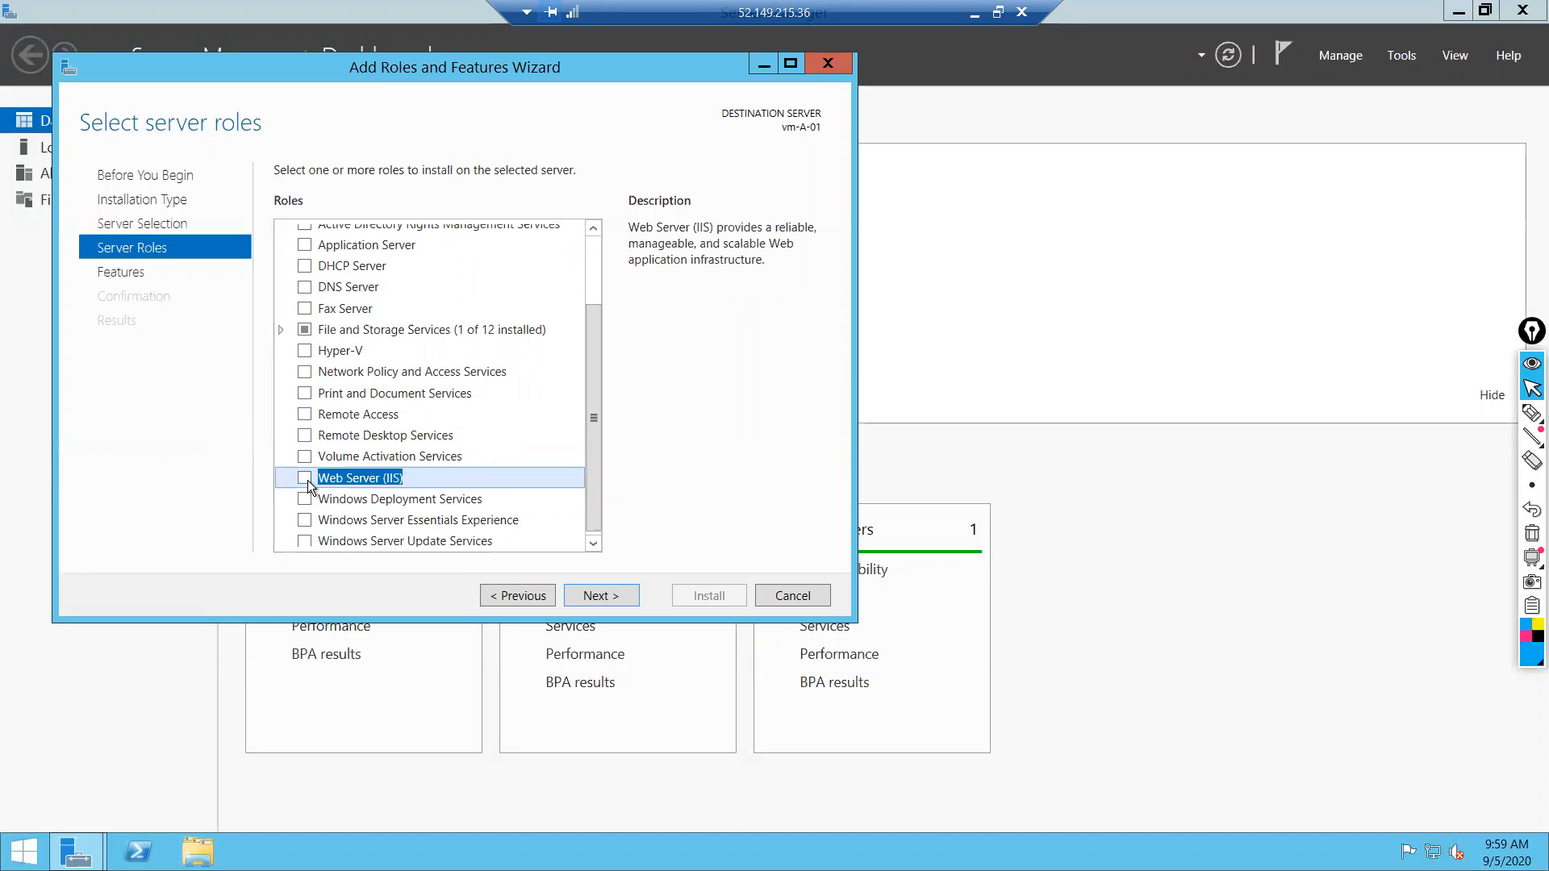
key("space")
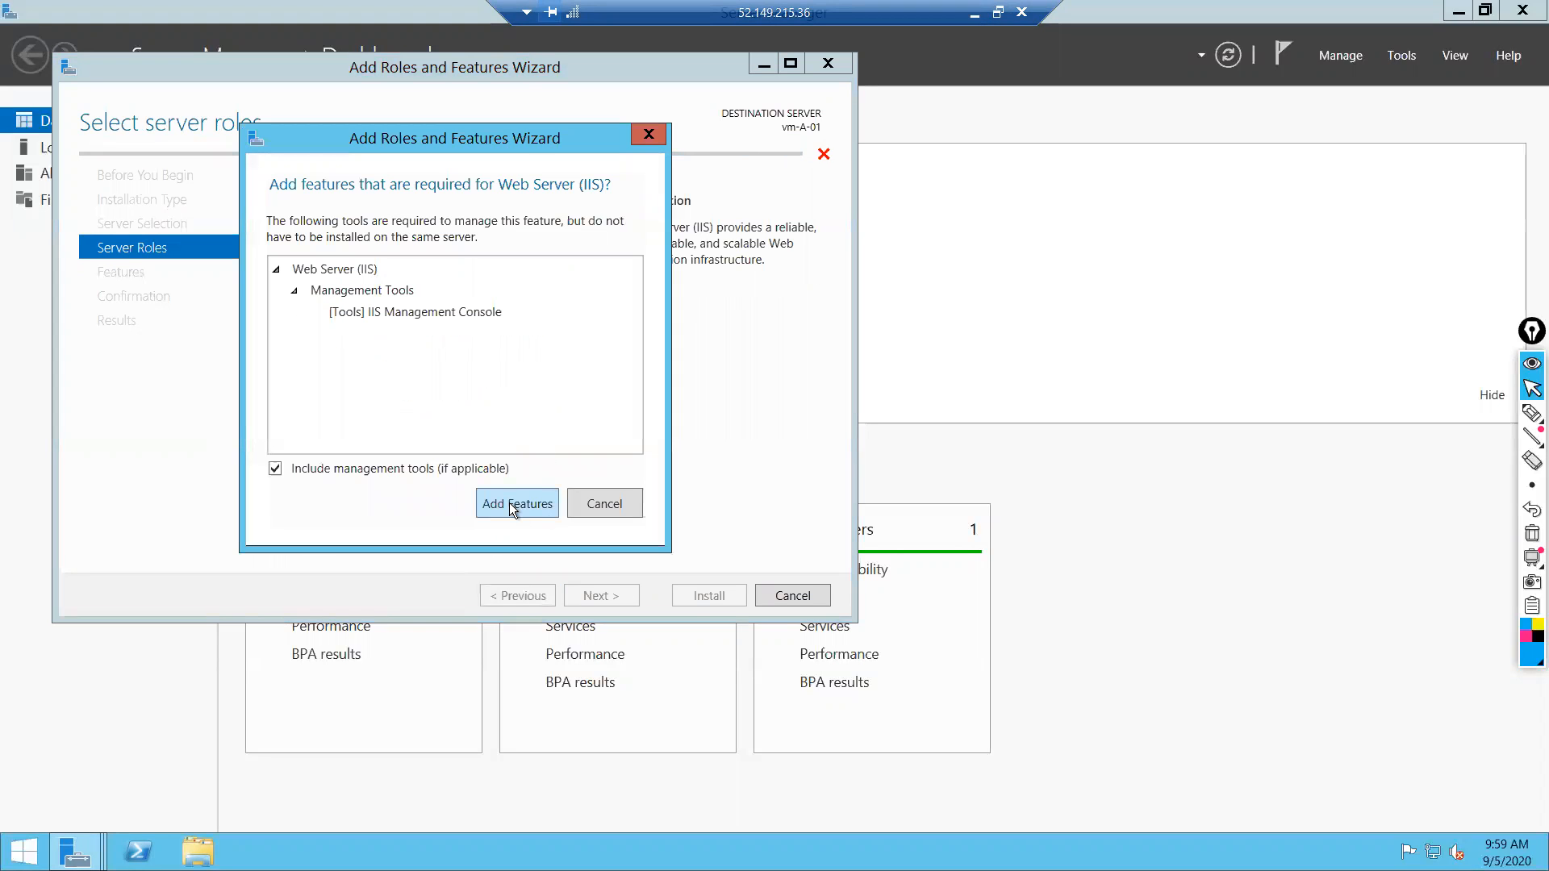
left_click(510, 502)
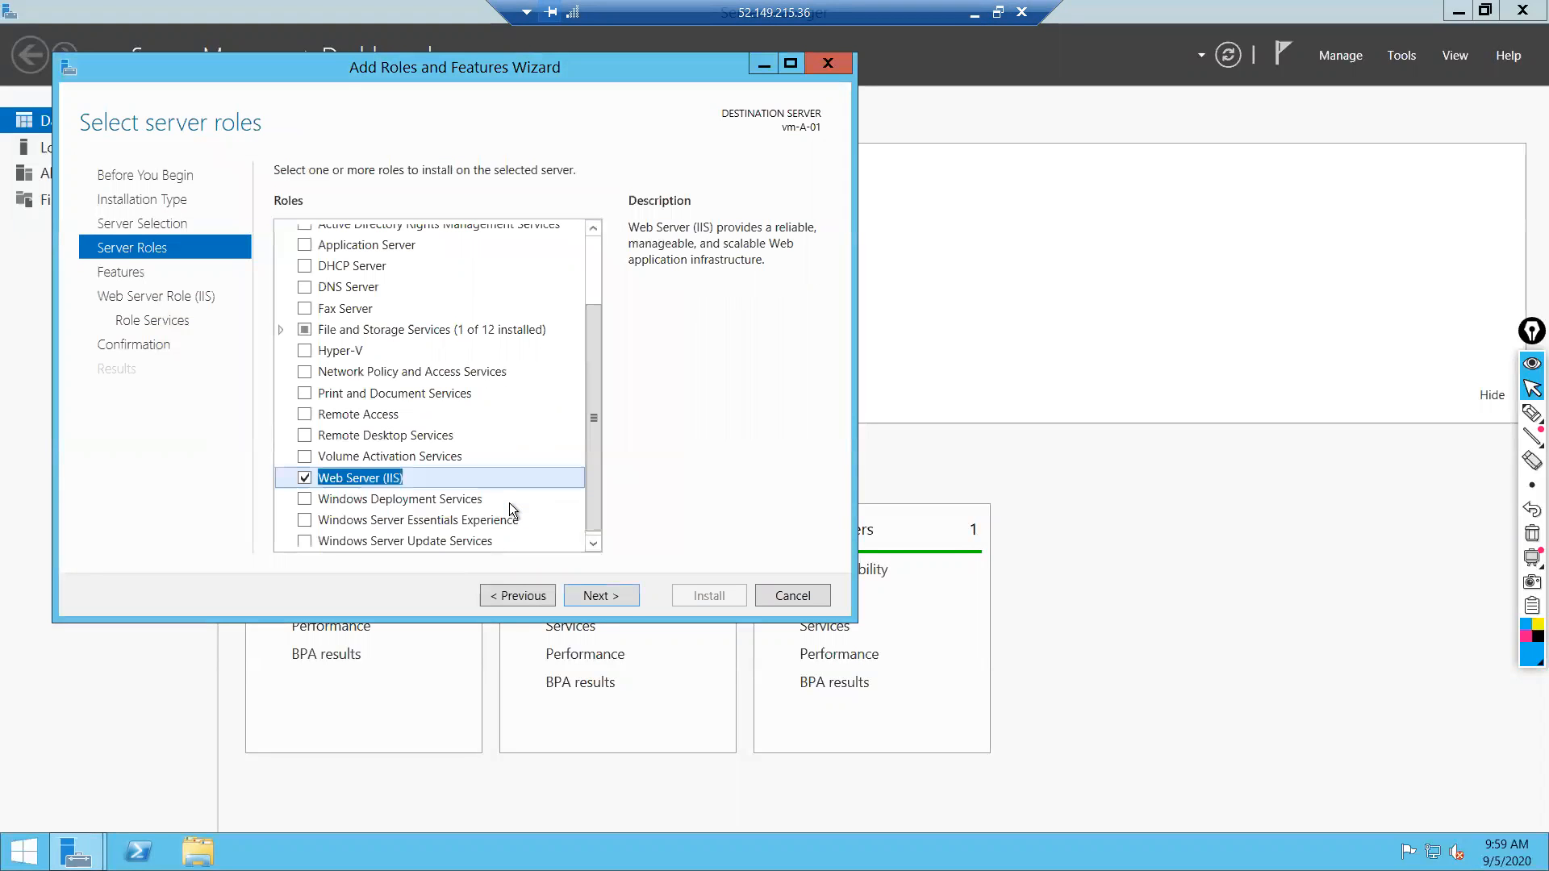
left_click(607, 596)
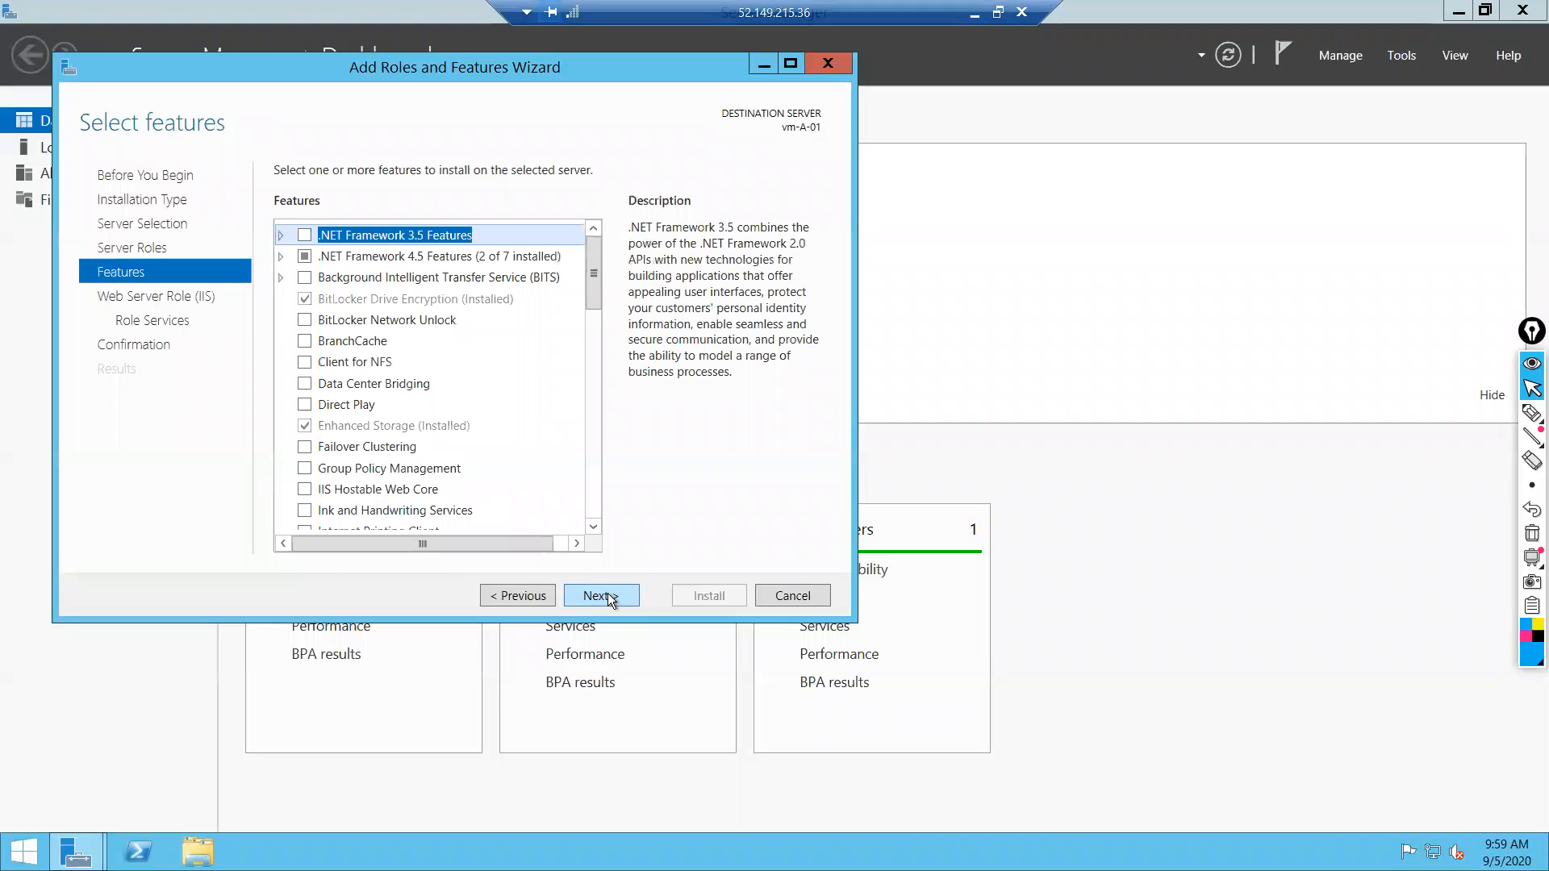
left_click(607, 595)
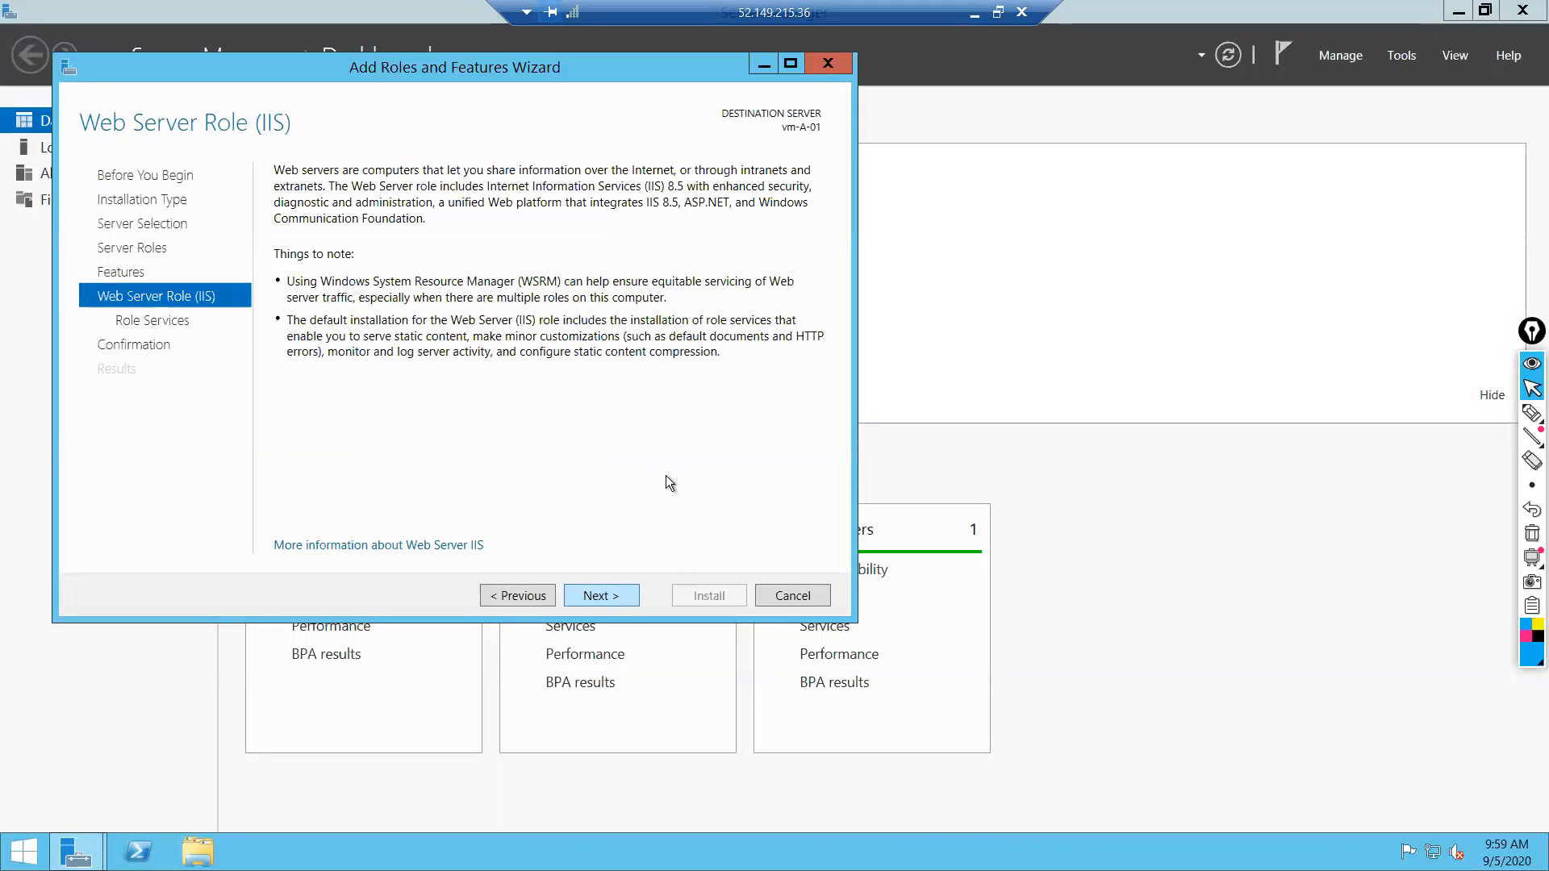
left_click(596, 597)
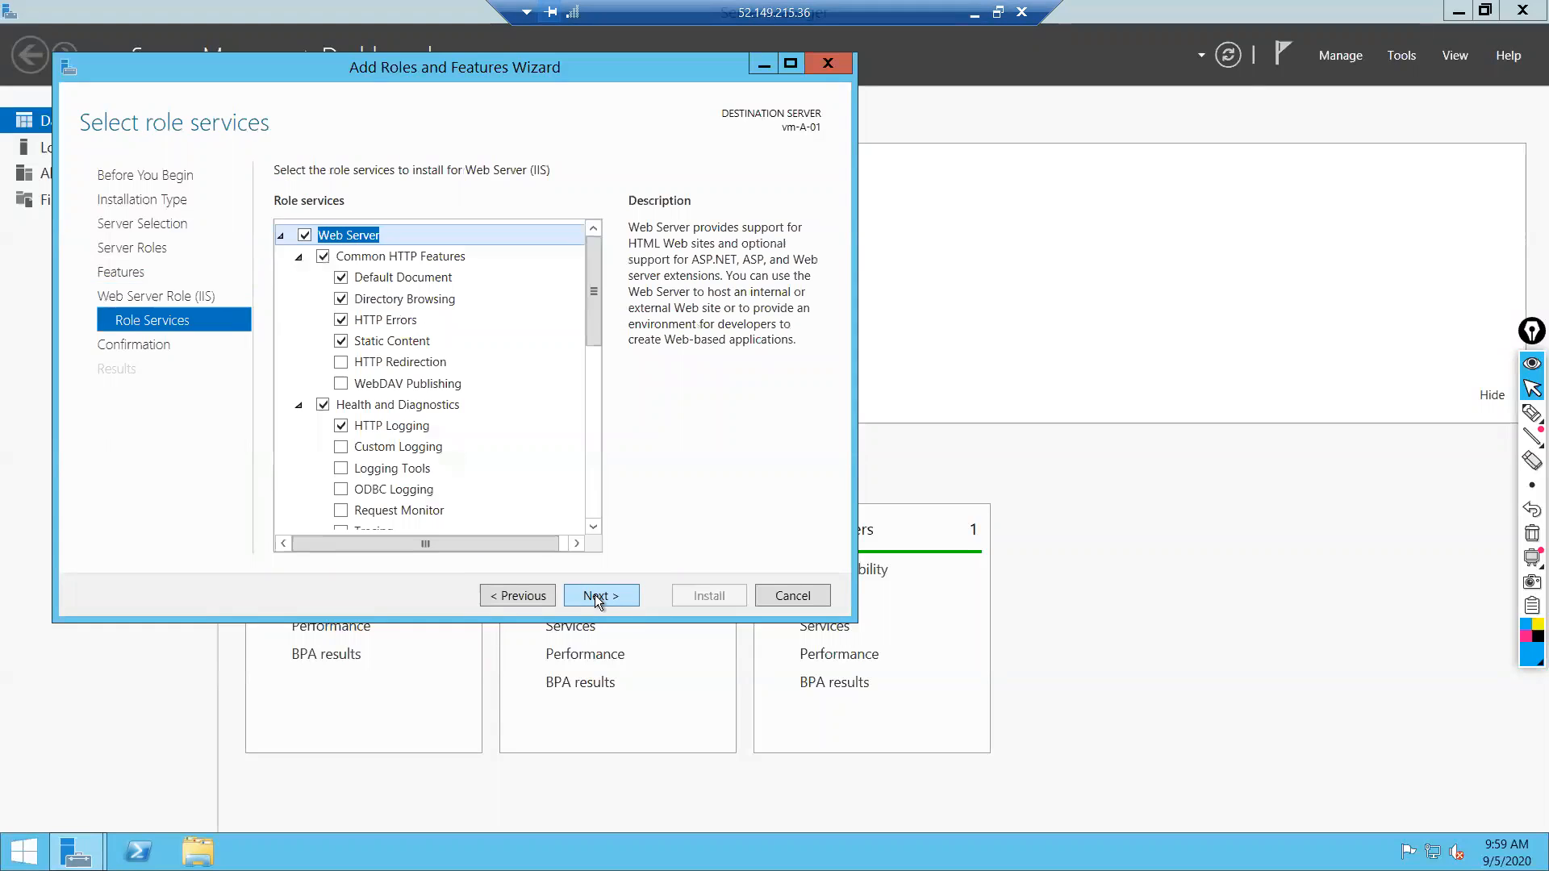
left_click(597, 598)
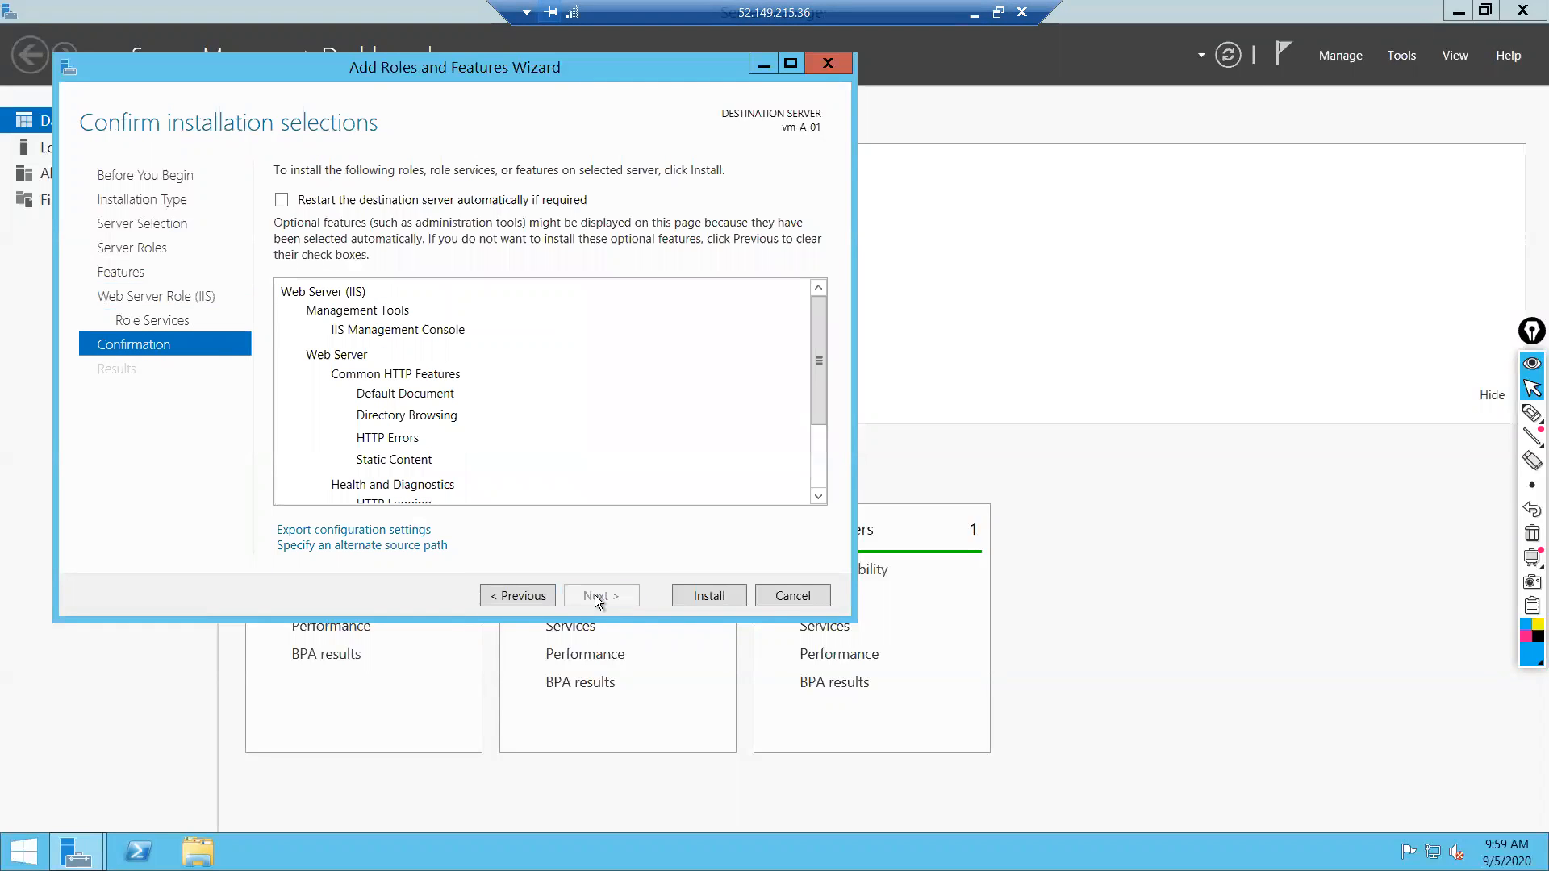
left_click(709, 593)
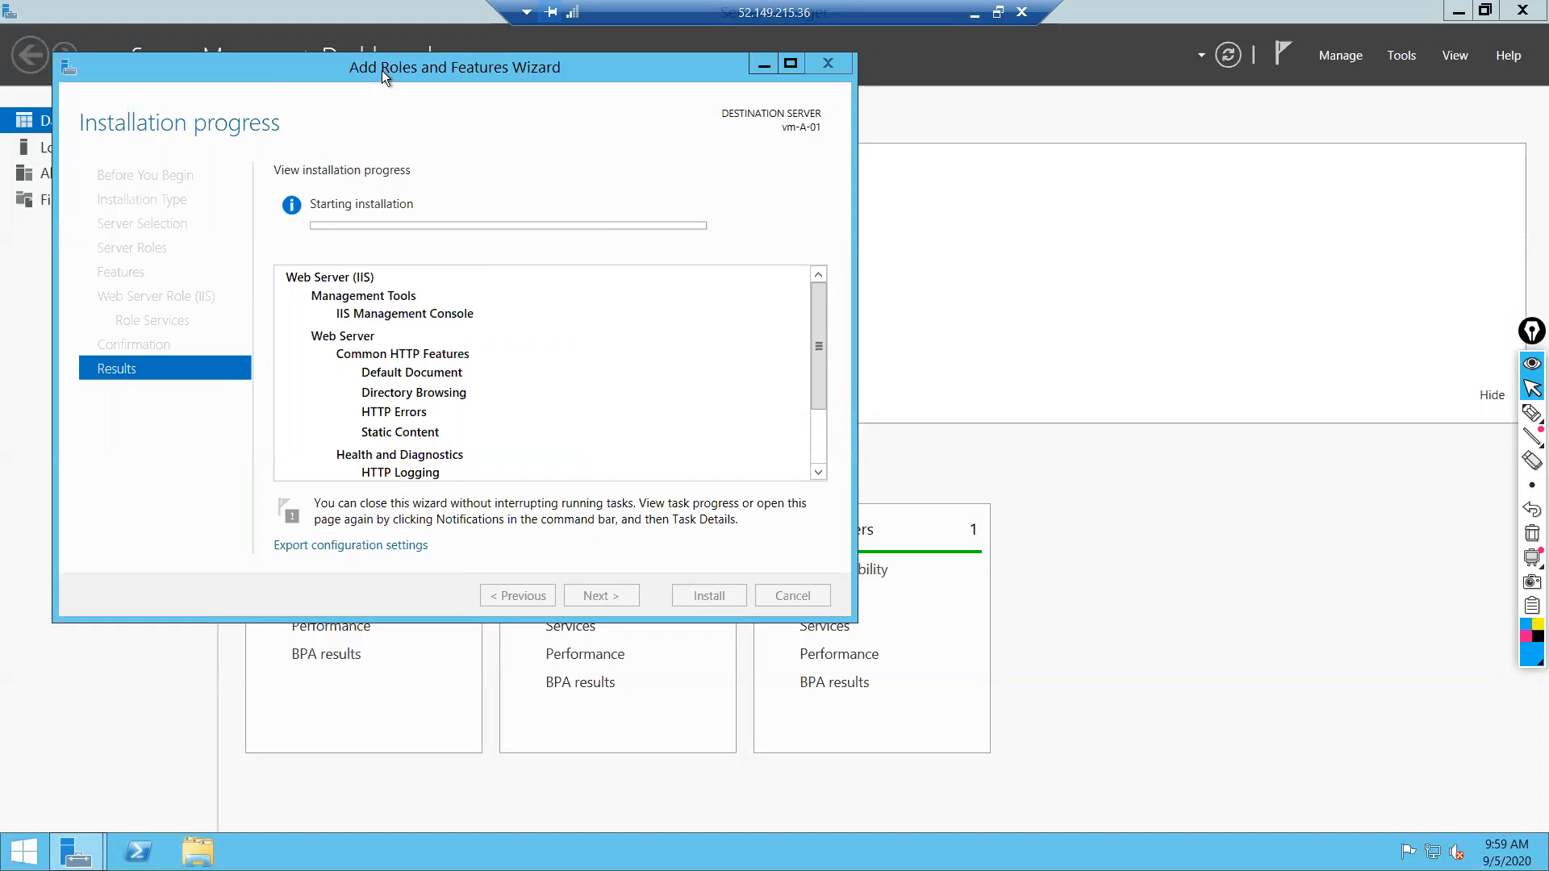
Move the wizard aside, minimise the remote session, and bring Visual Studio Code forward.
left_click_drag(265, 66, 406, 163)
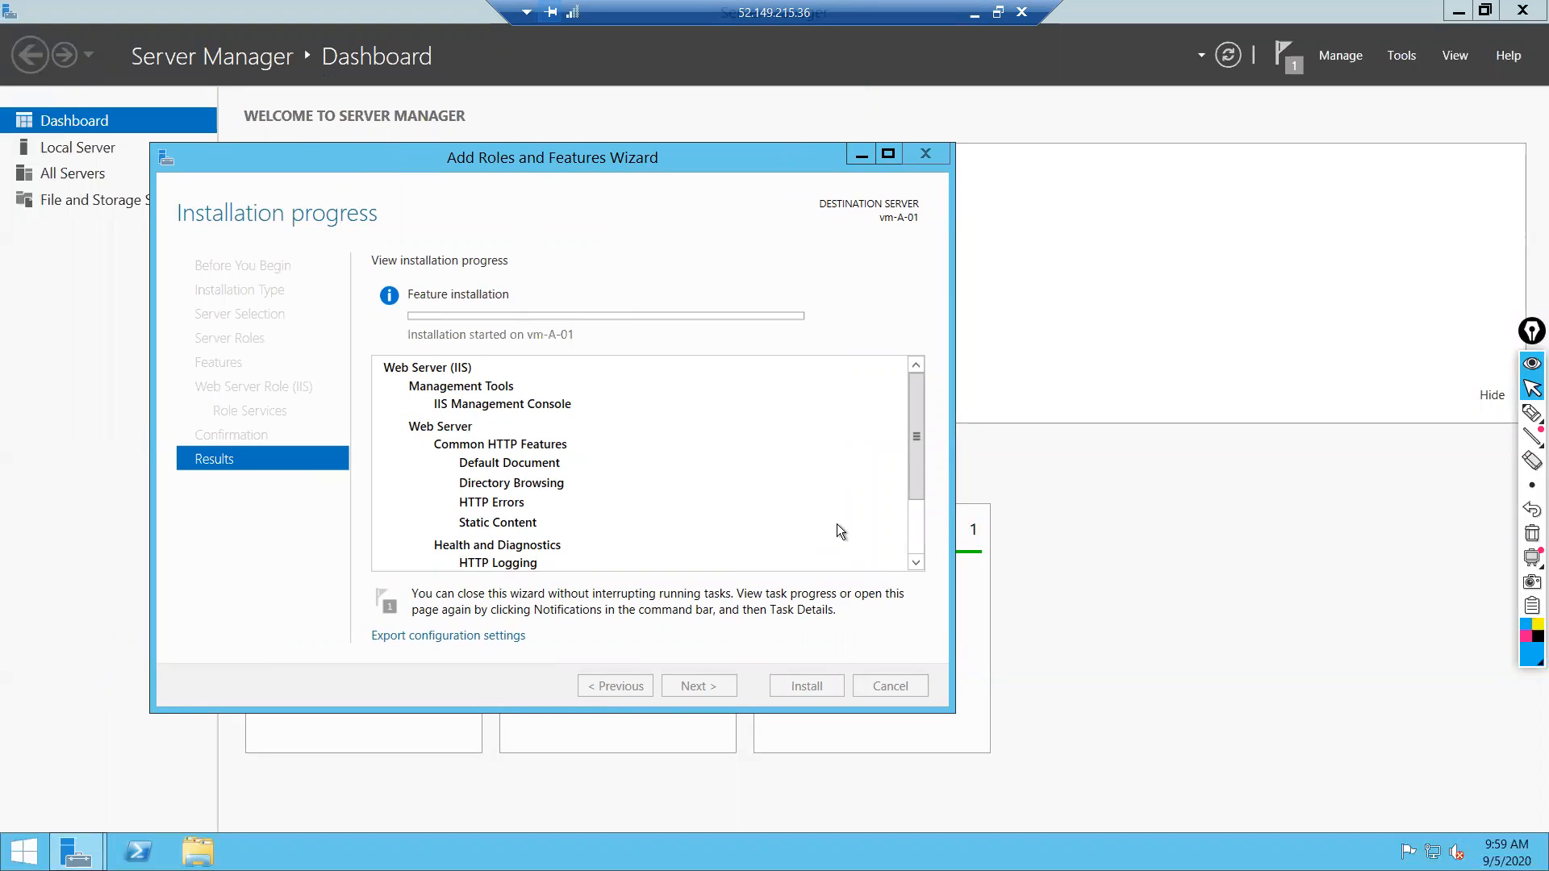
left_click(975, 14)
left_click(1119, 851)
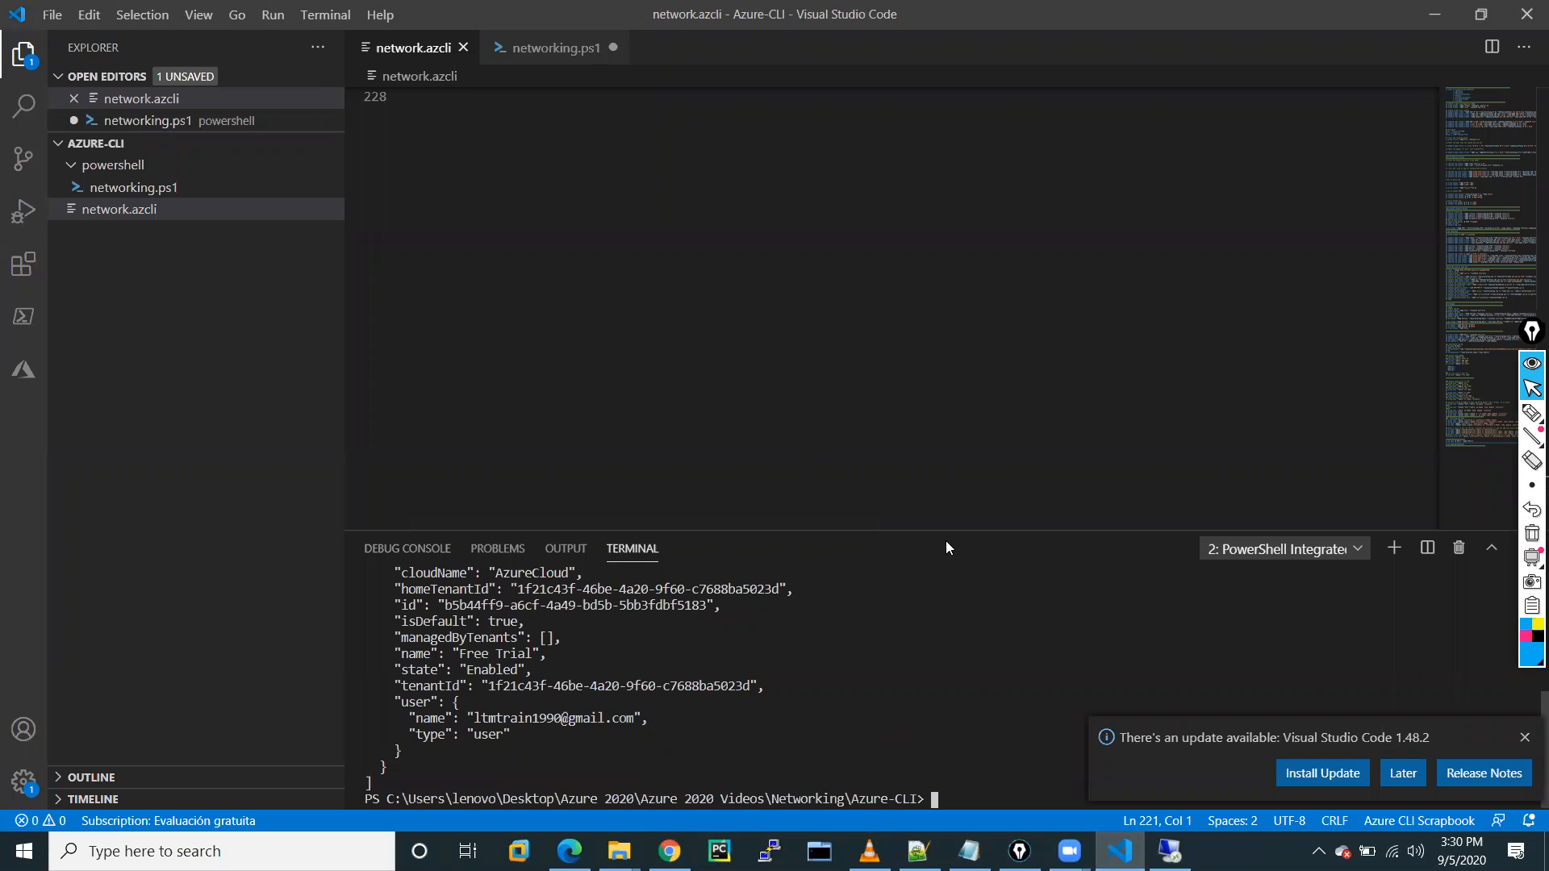
Enlarge the terminal panel and clear it with cls.
left_click_drag(938, 530, 928, 330)
key("Return")
key("Return")
key("Return")
key("Return")
key("Return")
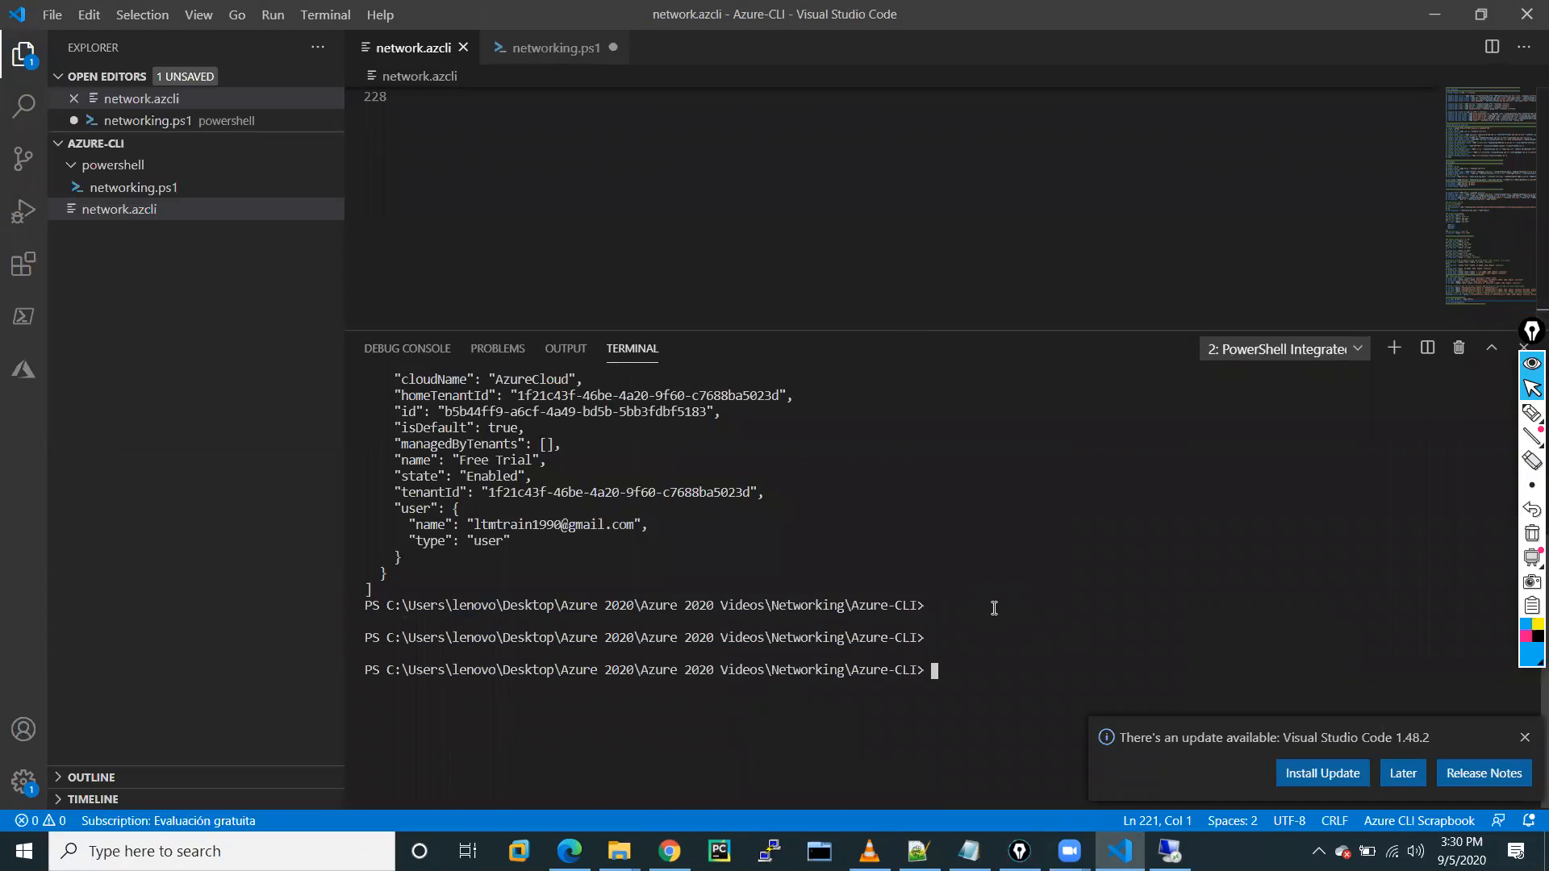
key("Return")
type("cls")
key("Return")
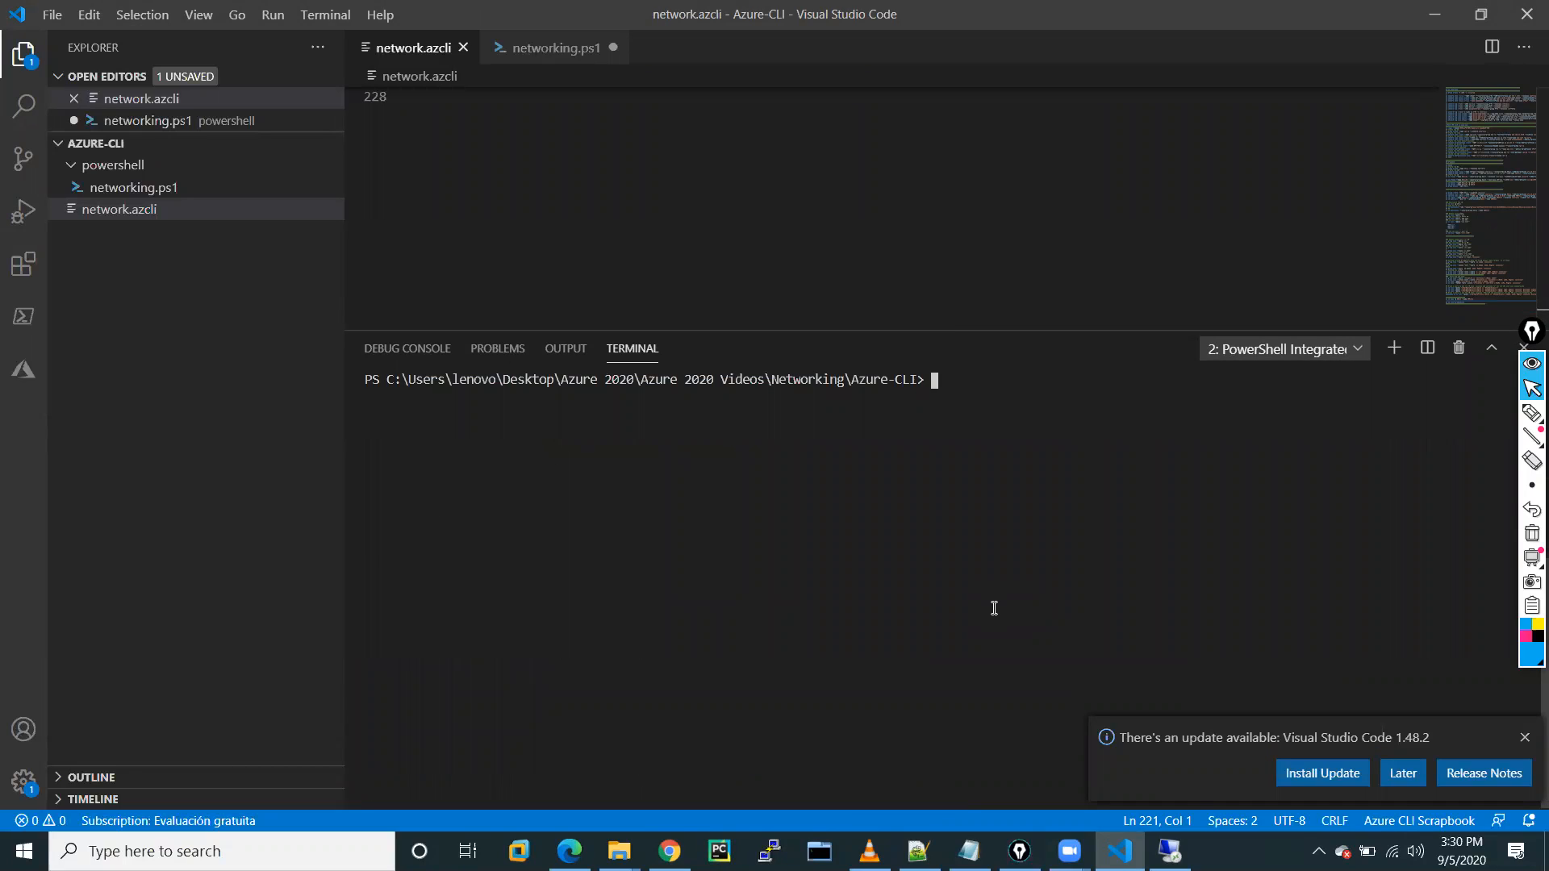
Run az resource-group list in the terminal.
type("az resource-gr")
type("p")
key("BackSpace")
key("BackSpace")
type("roup list")
key("Return")
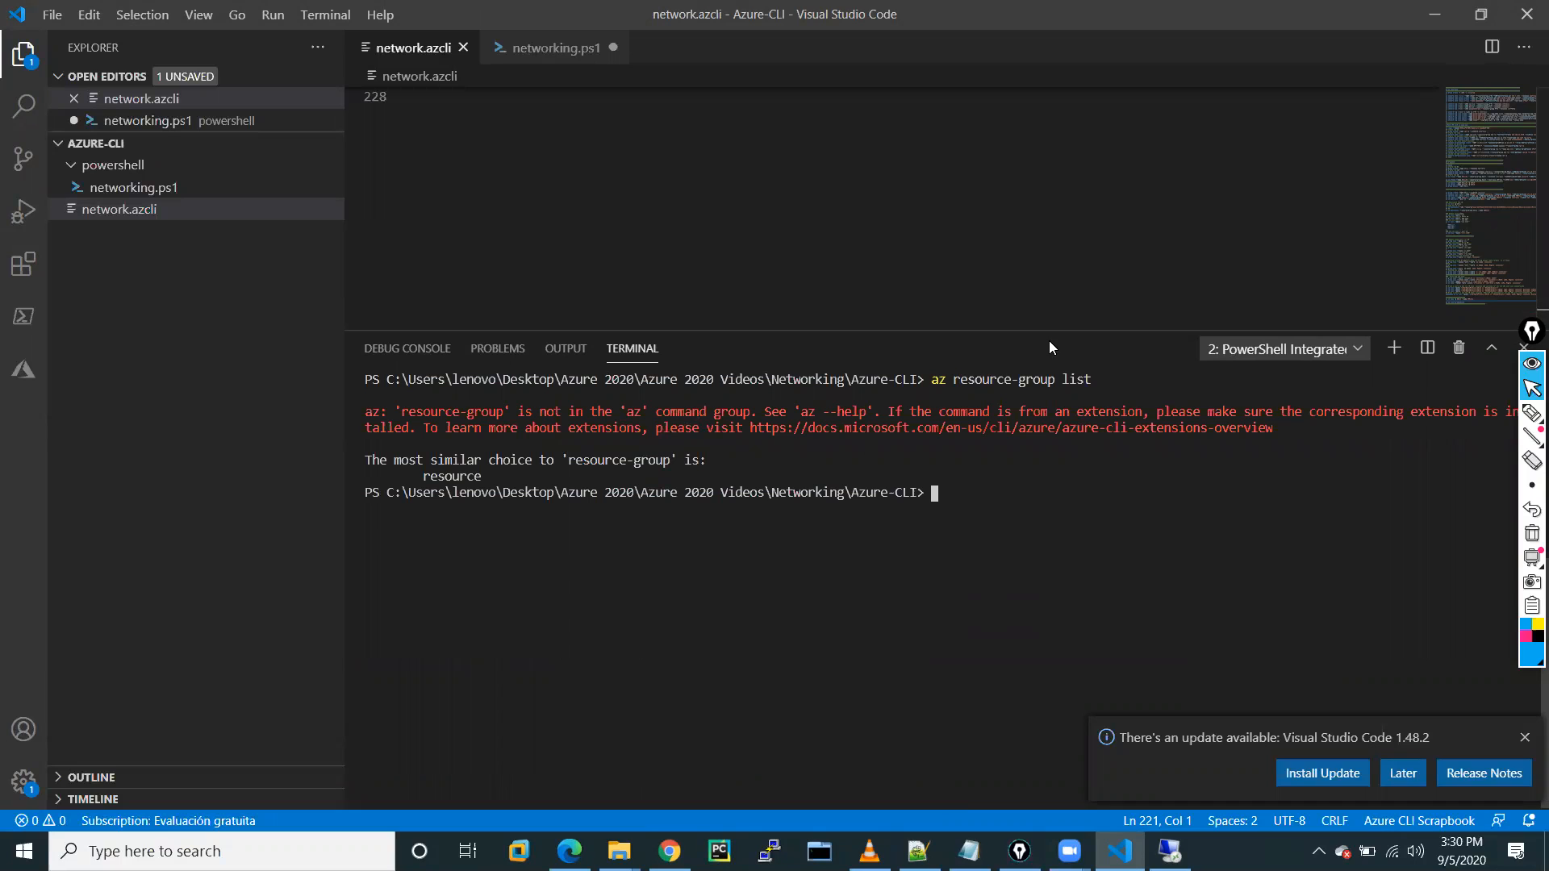
On line 228 of network.azcli, type az reso and accept the IntelliSense 'resource' completion.
left_click(468, 193)
scroll(468, 194, "up", 10)
scroll(468, 193, "down", 10)
type("az reo")
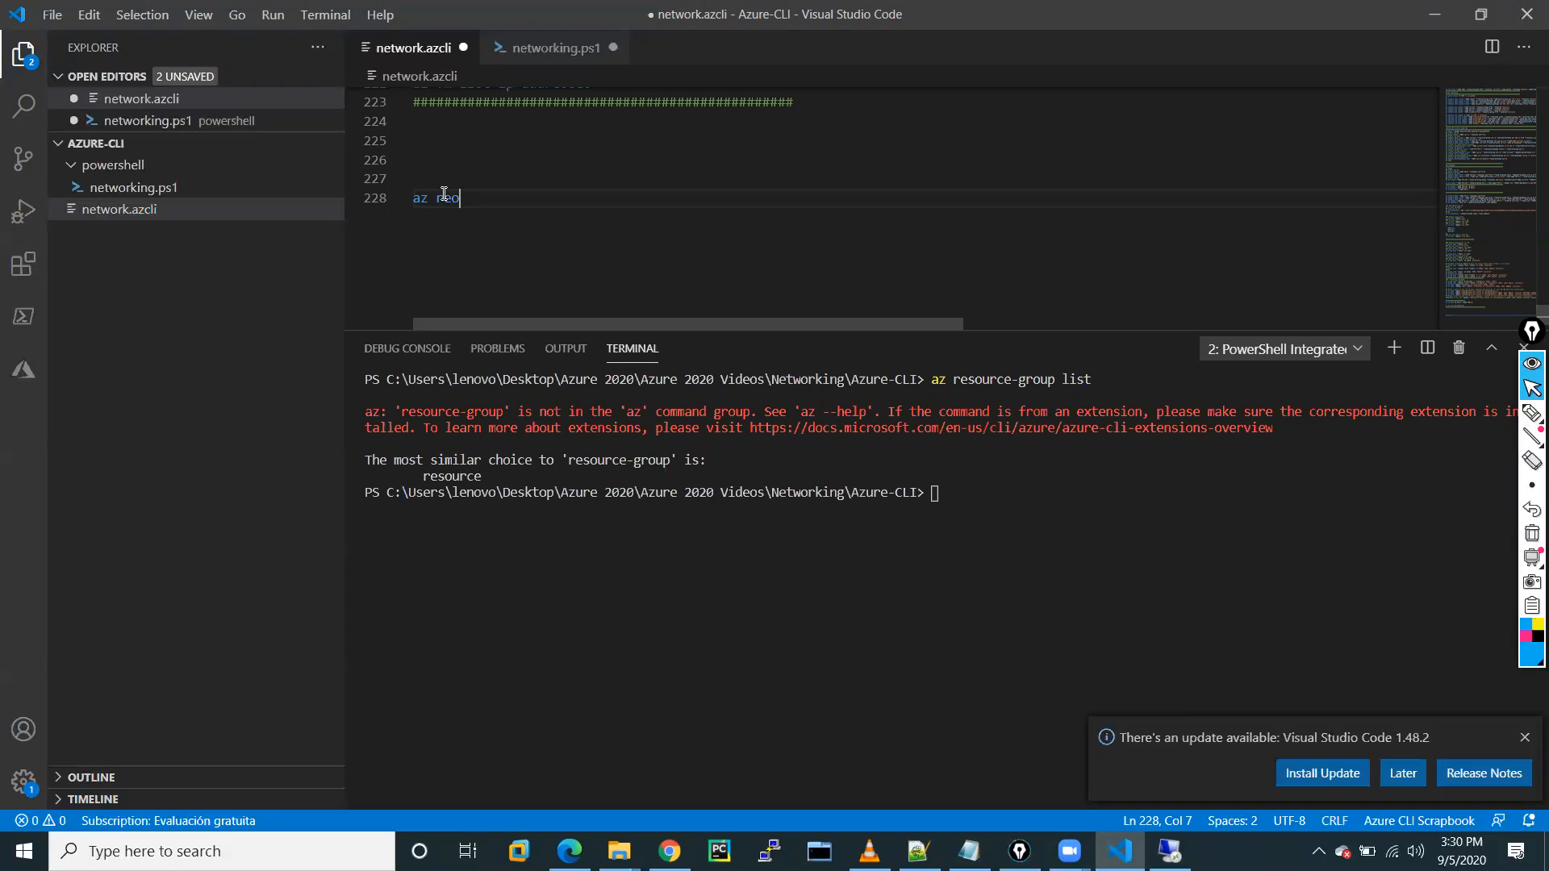
key("BackSpace")
key("BackSpace")
type("eso")
key("BackSpace")
key("BackSpace")
key("BackSpace")
key("BackSpace")
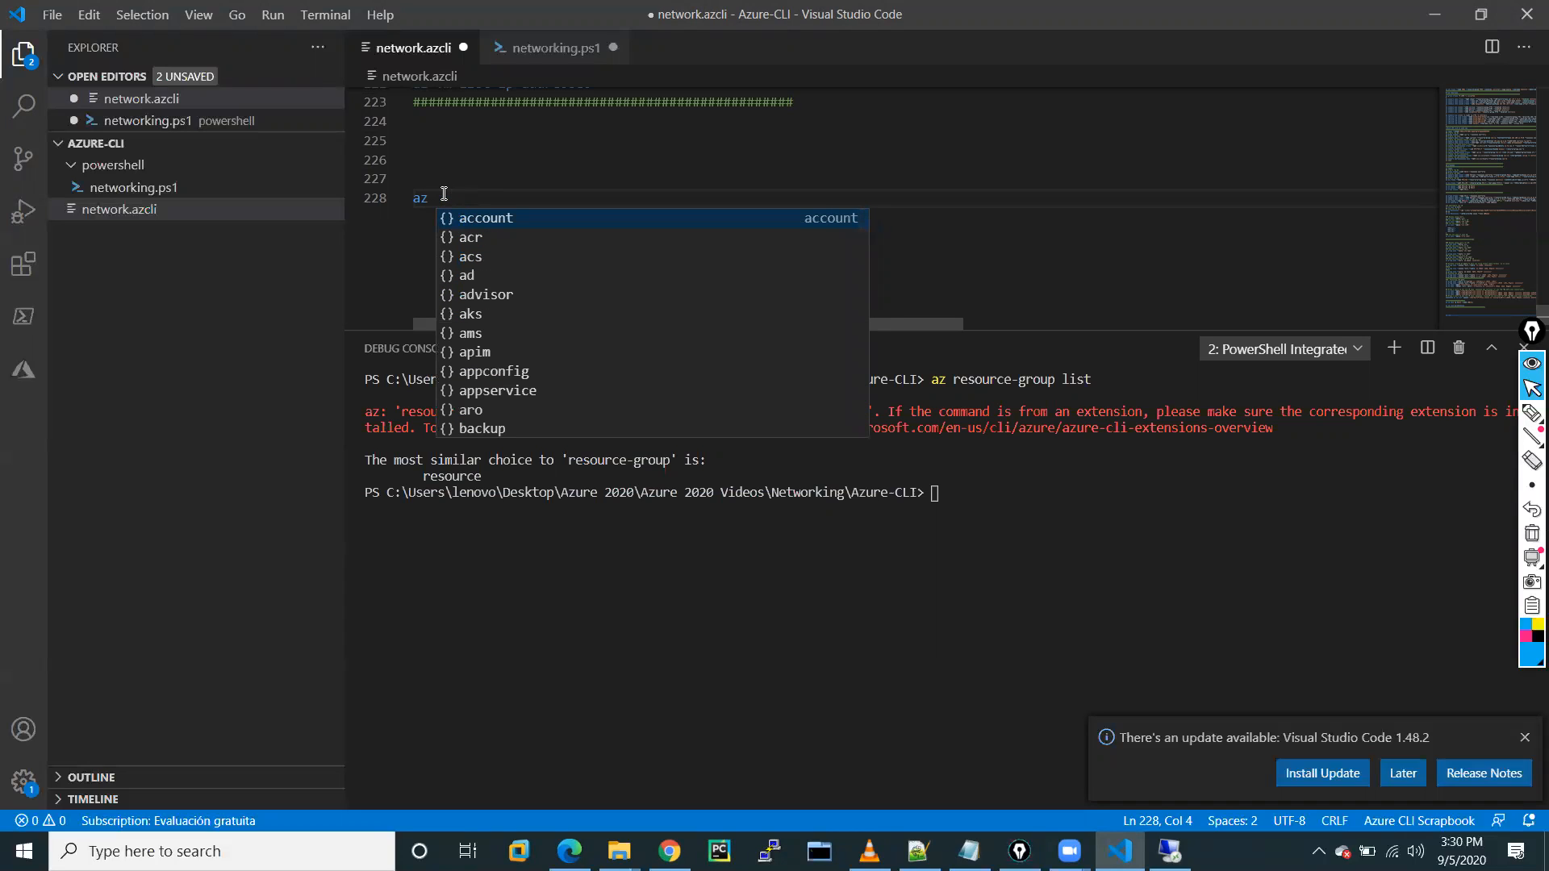
type("list")
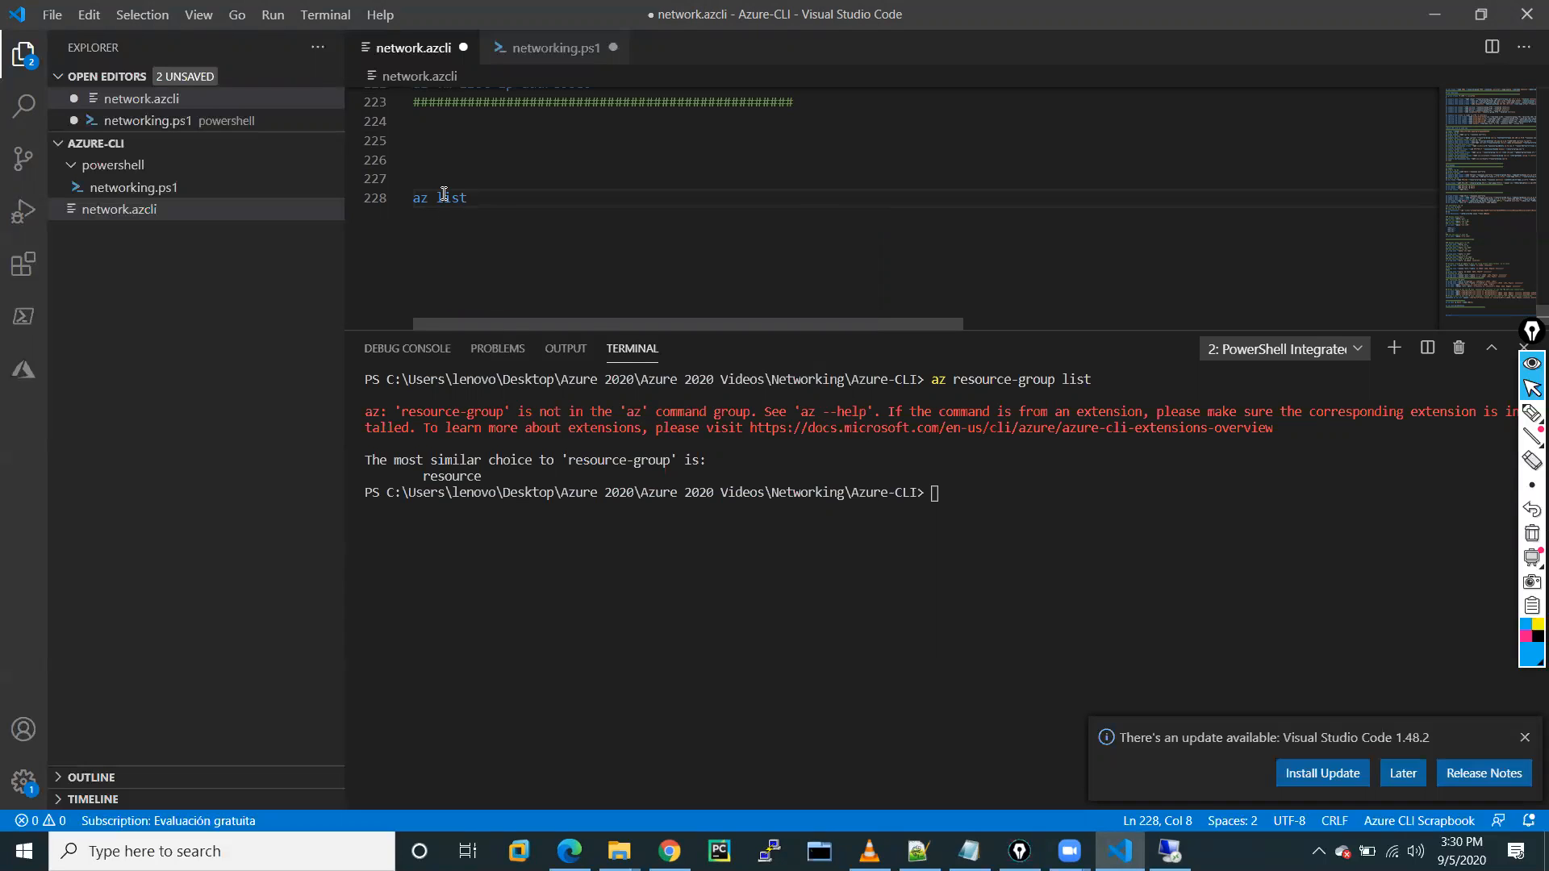
key("BackSpace")
key("BackSpace")
key("BackSpace")
key("BackSpace")
type("ree")
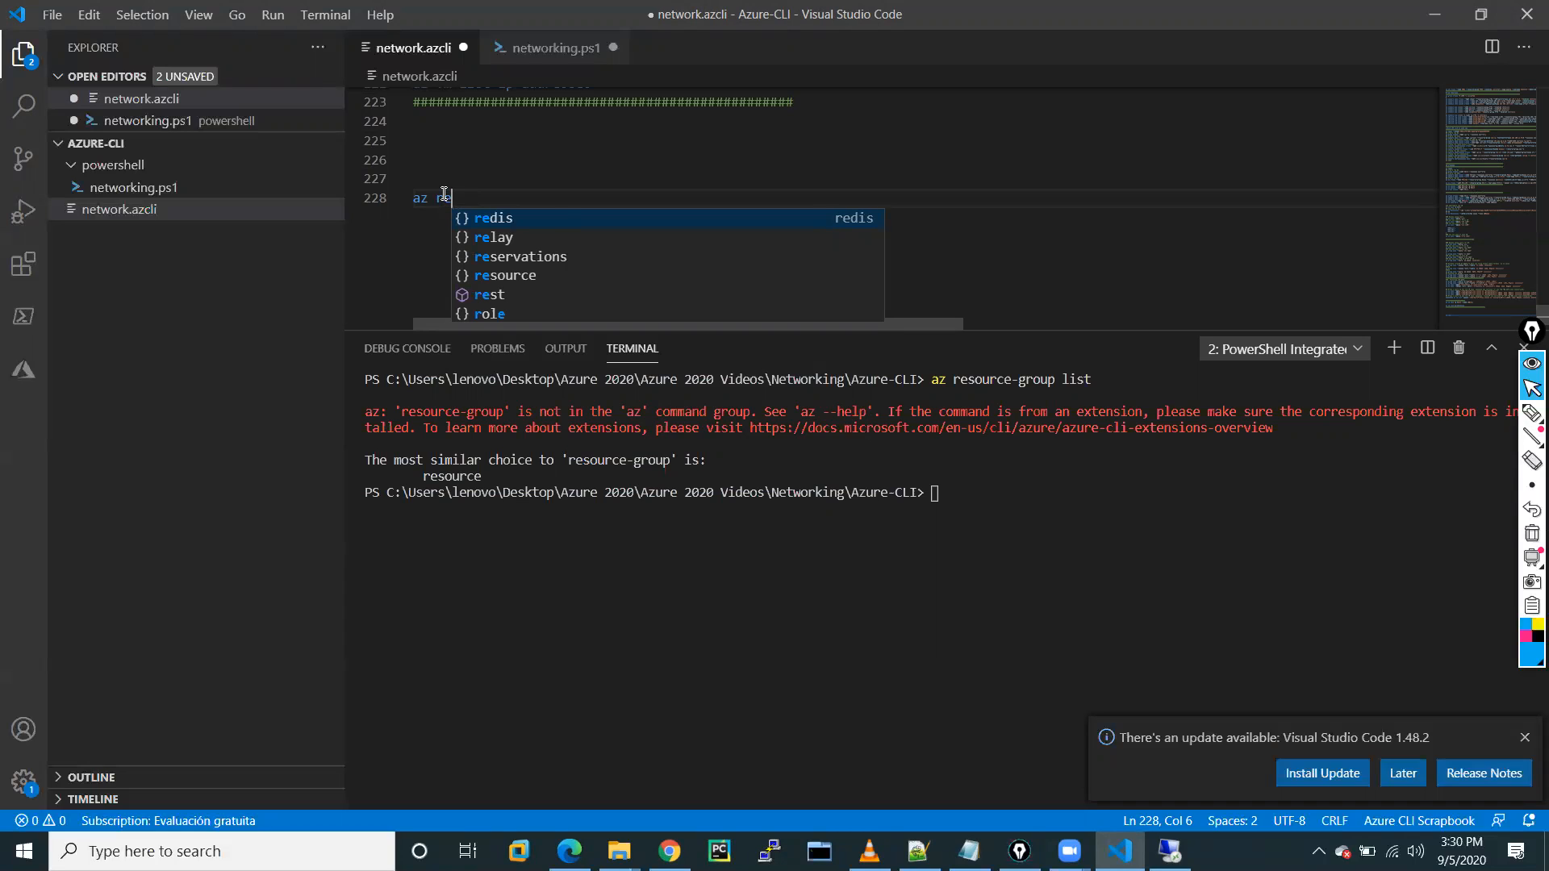
type("so")
key("Tab")
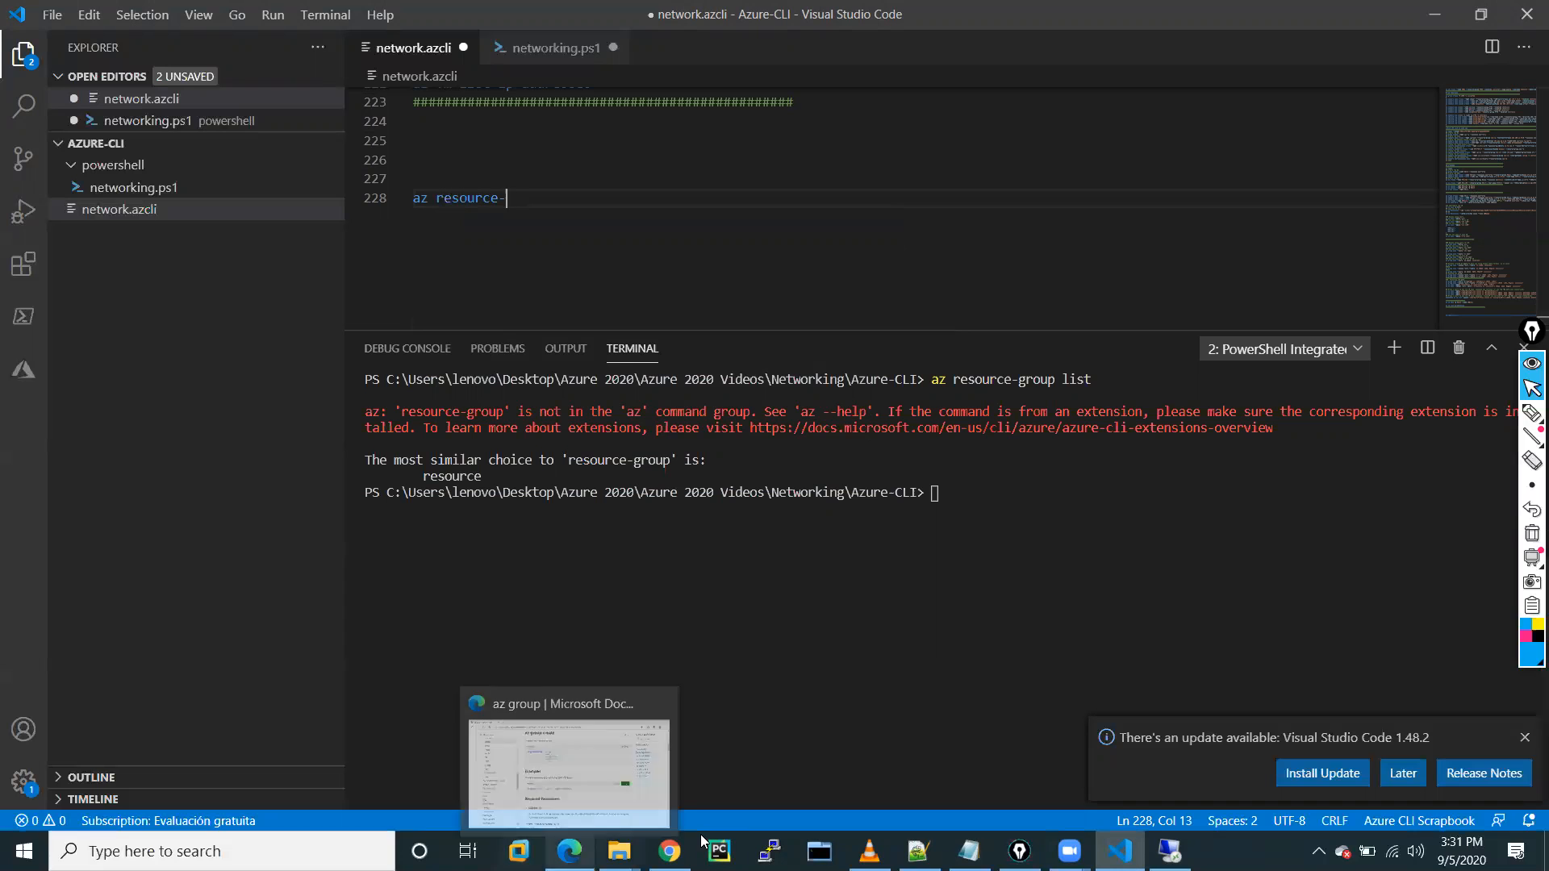
Check the az network vnet list examples in the Microsoft Docs tab, then return to VS Code.
left_click(670, 851)
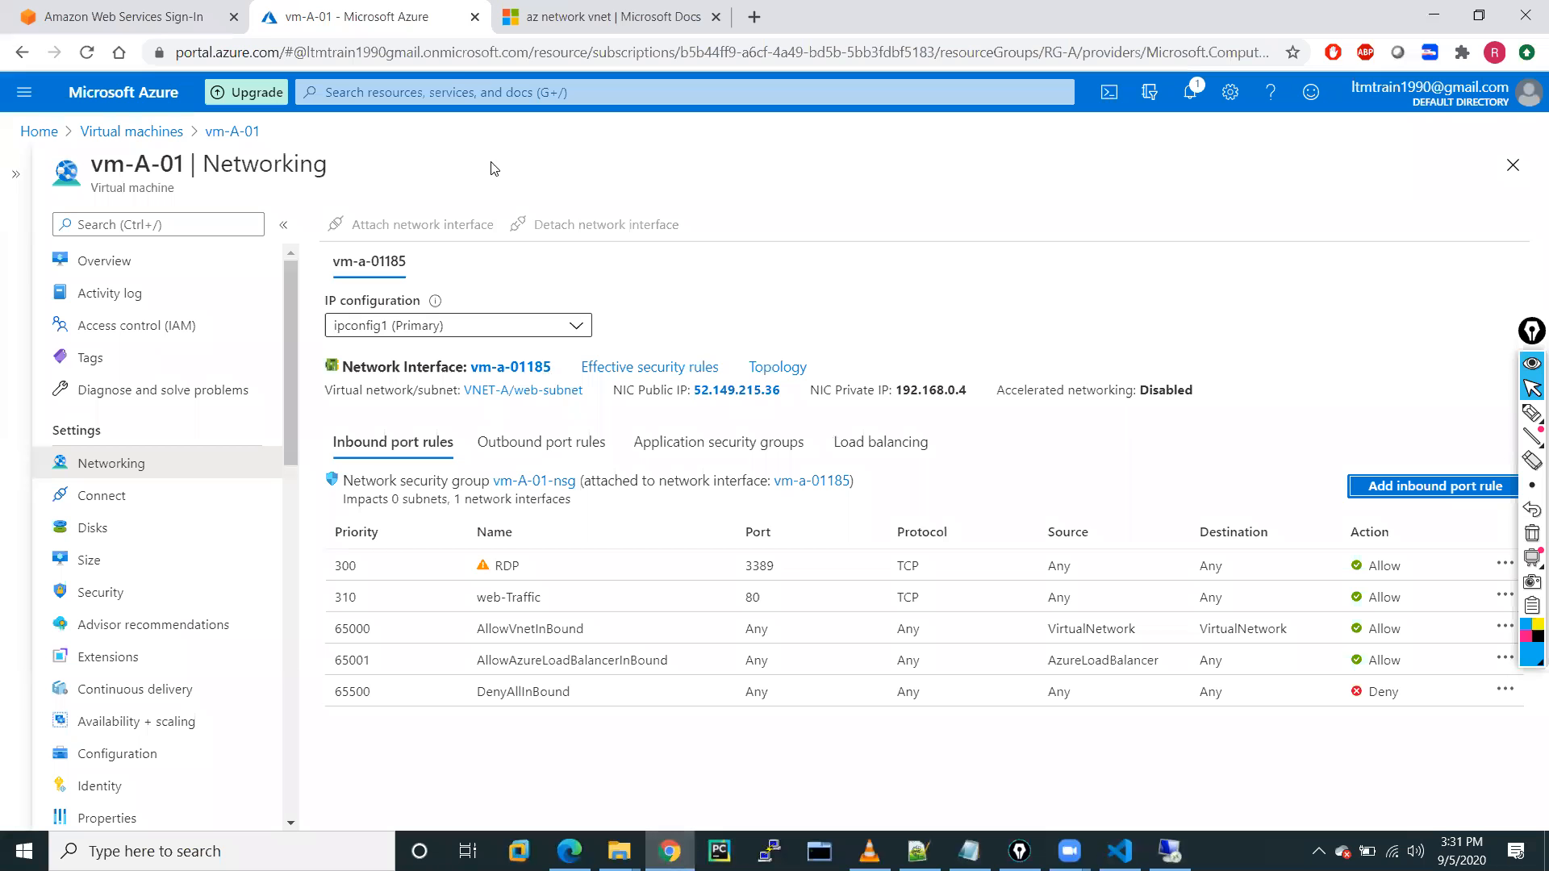
left_click(601, 16)
scroll(622, 603, "down", 2)
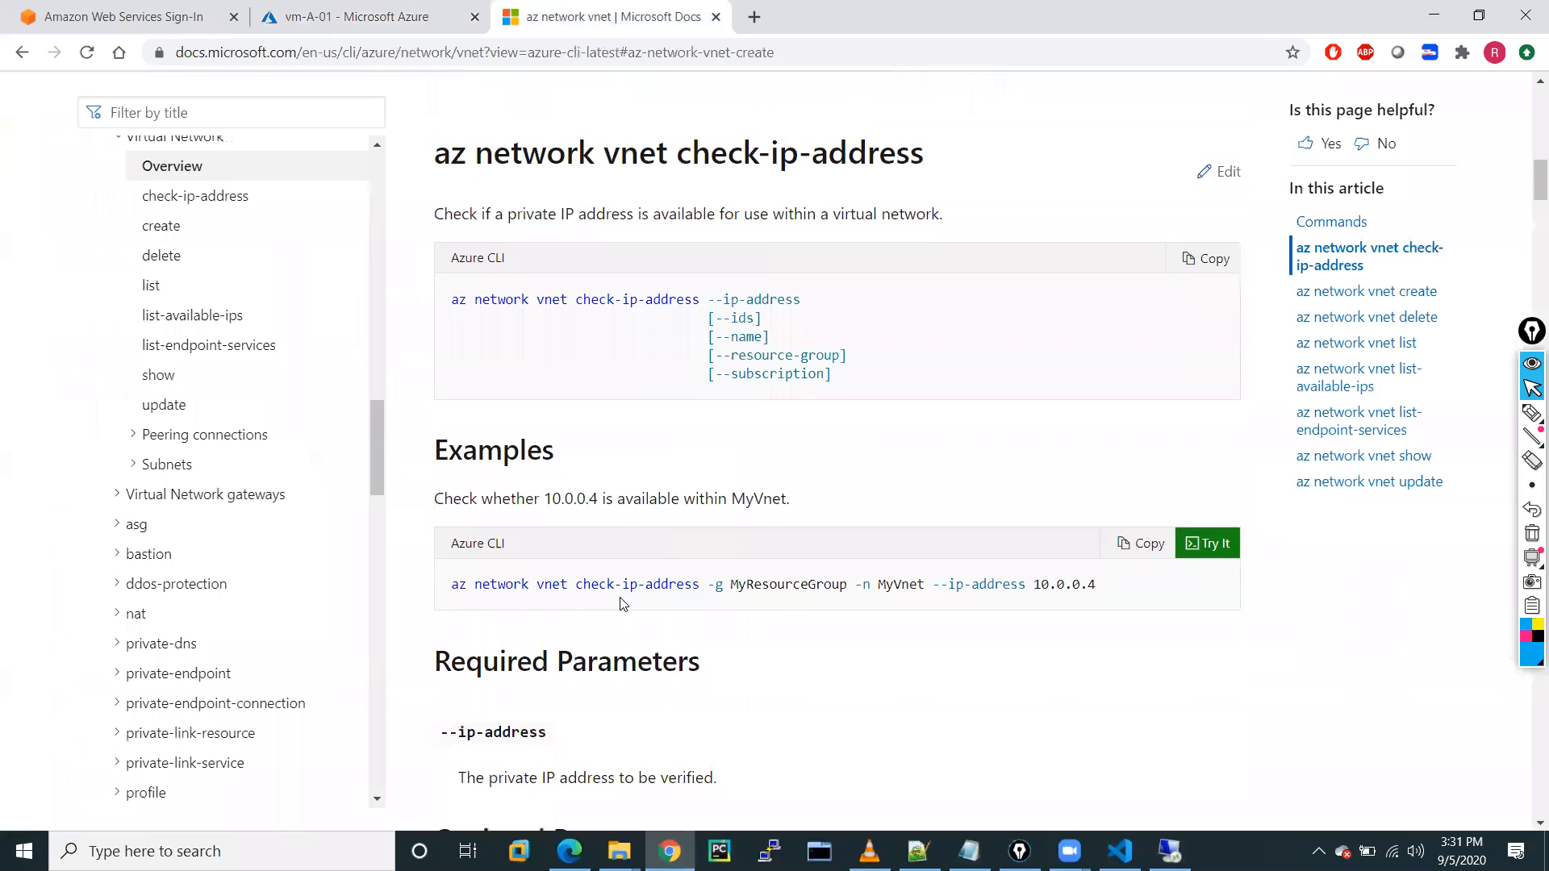
scroll(623, 604, "down", 2)
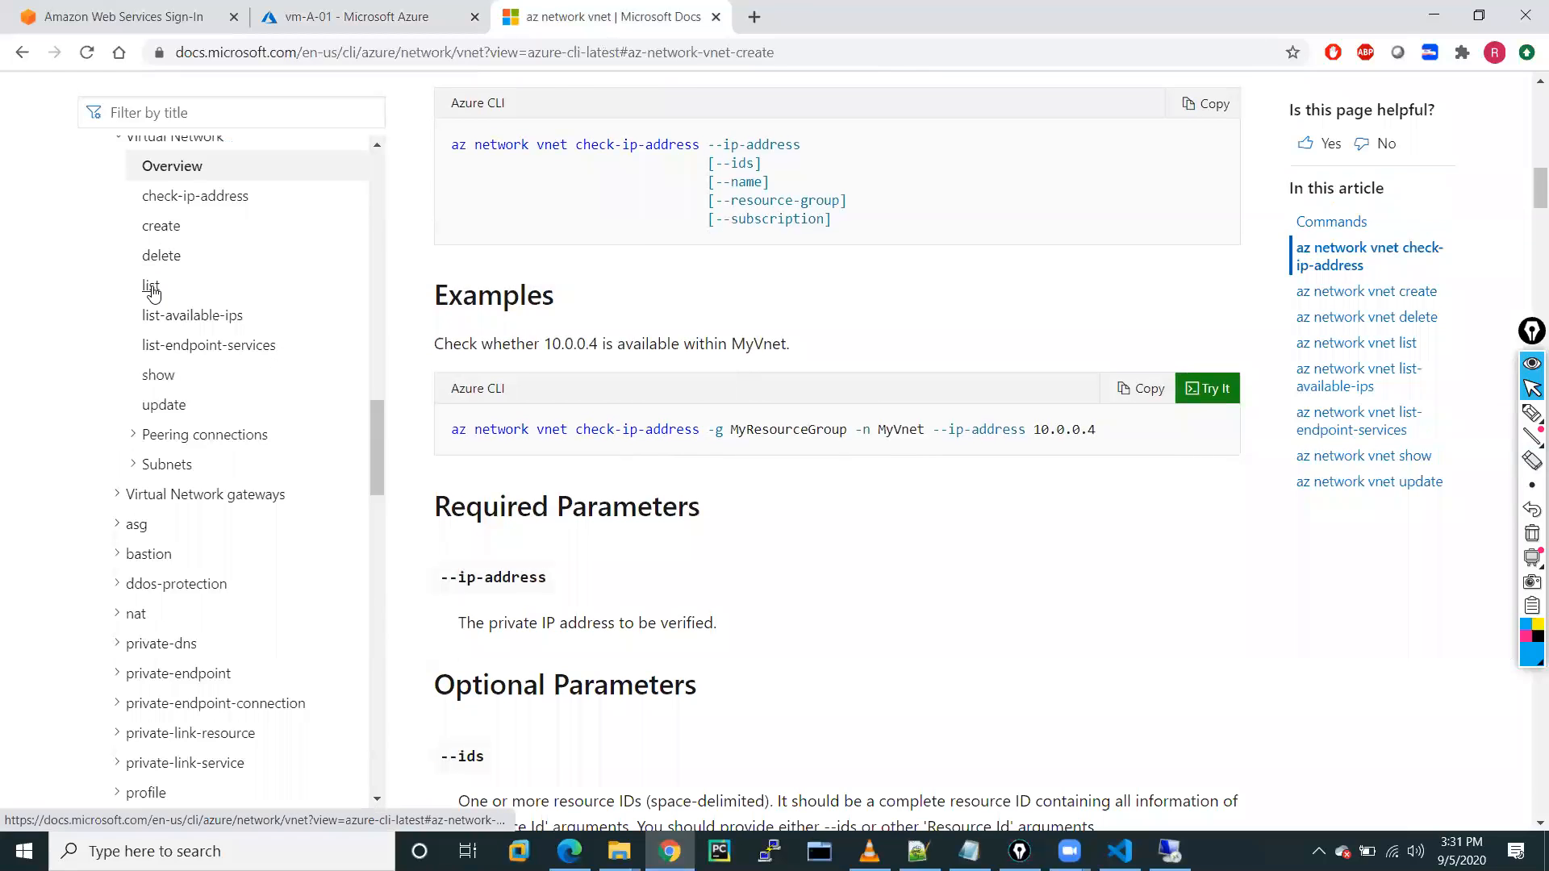
left_click(152, 288)
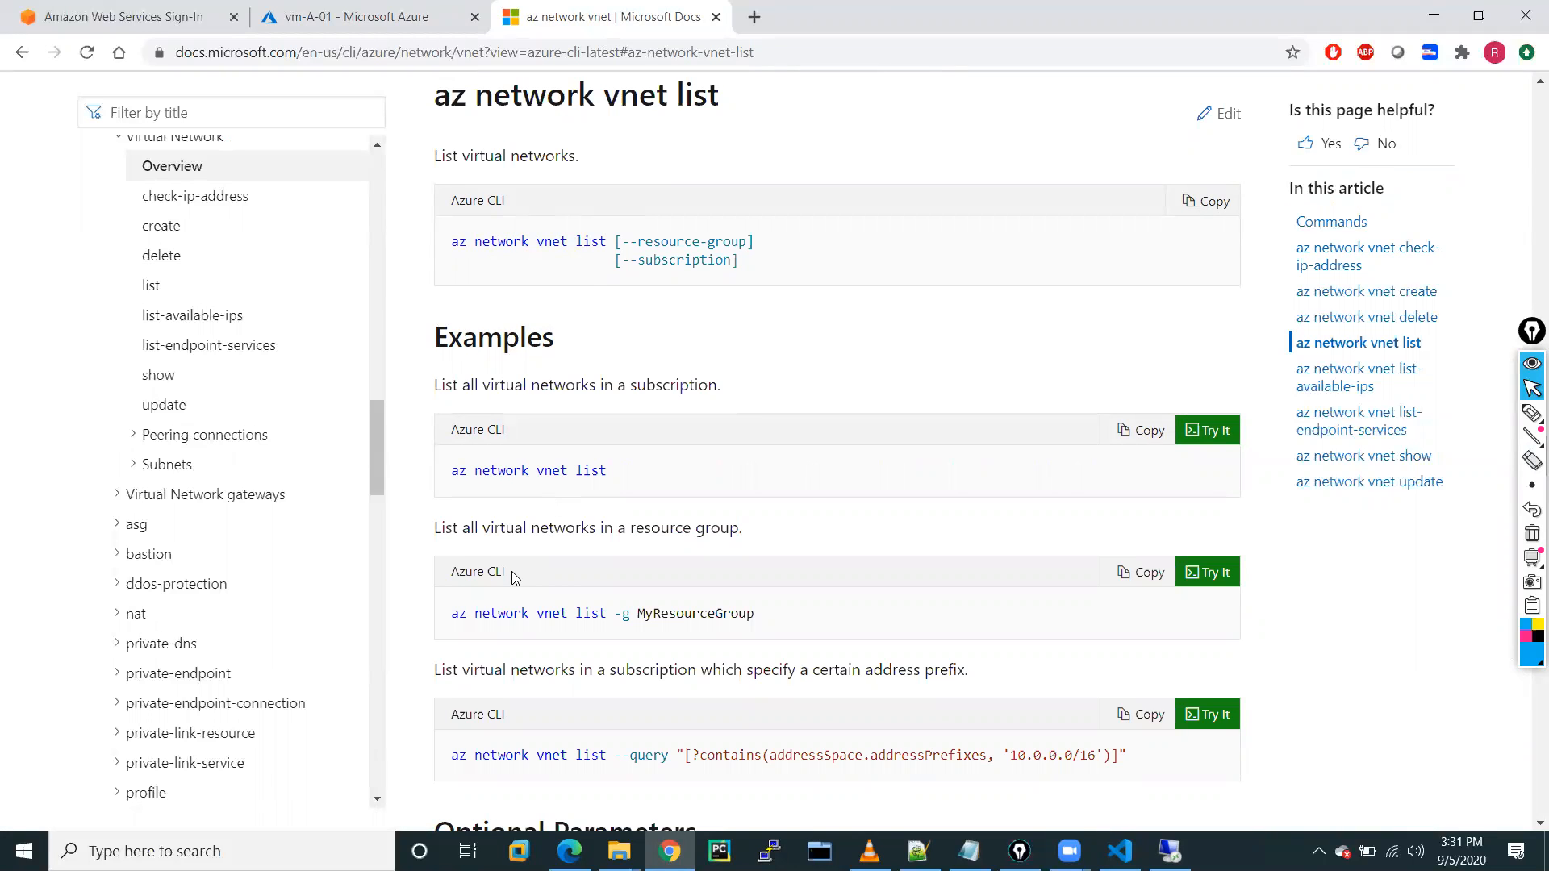
scroll(513, 577, "up", 1)
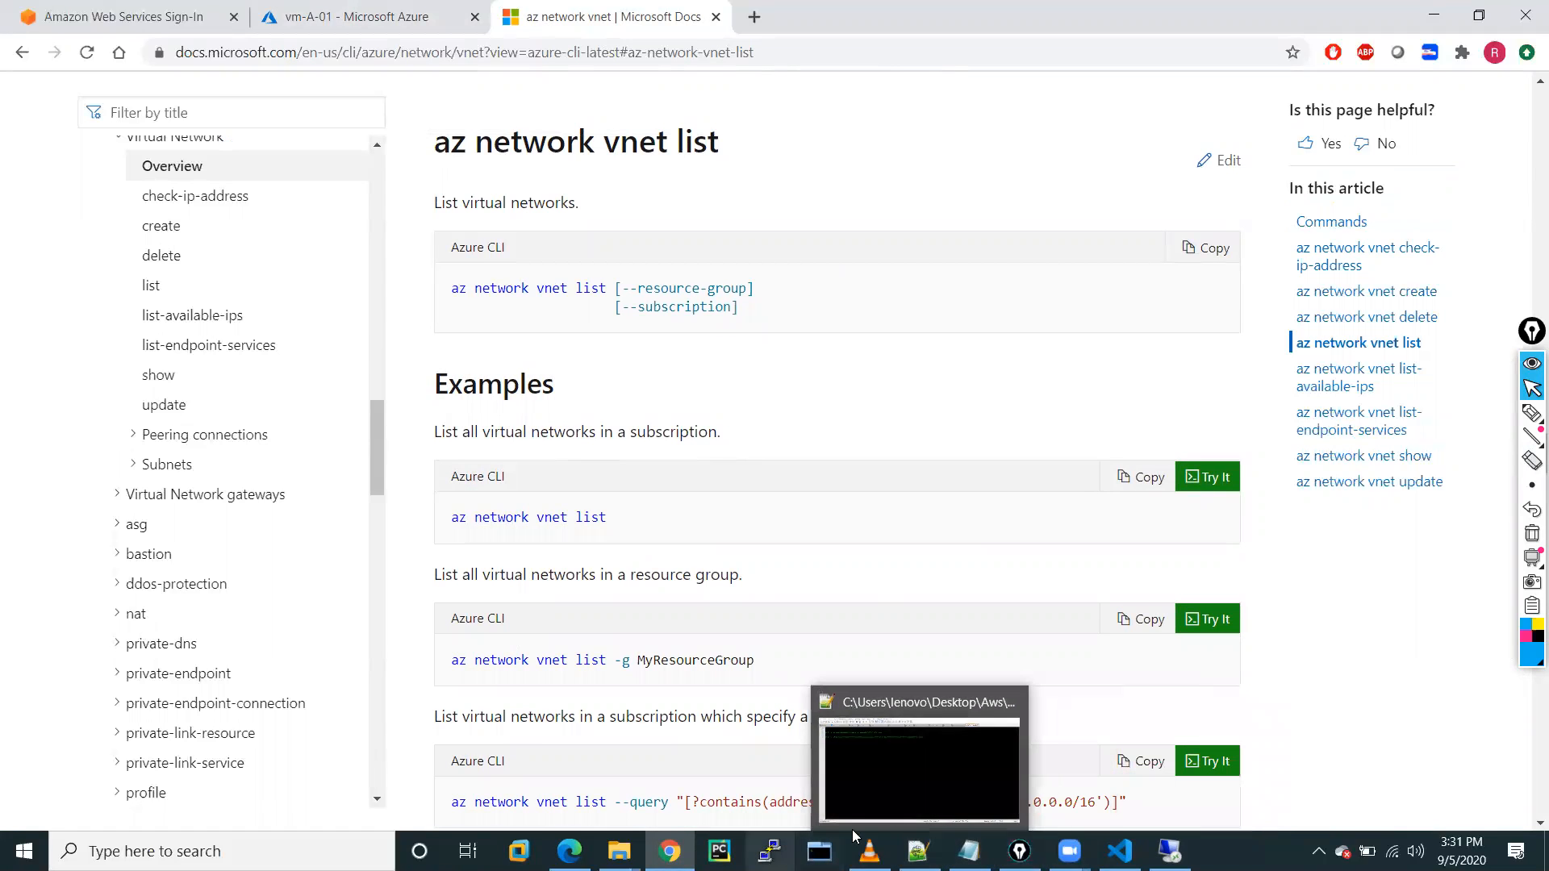
left_click(1120, 851)
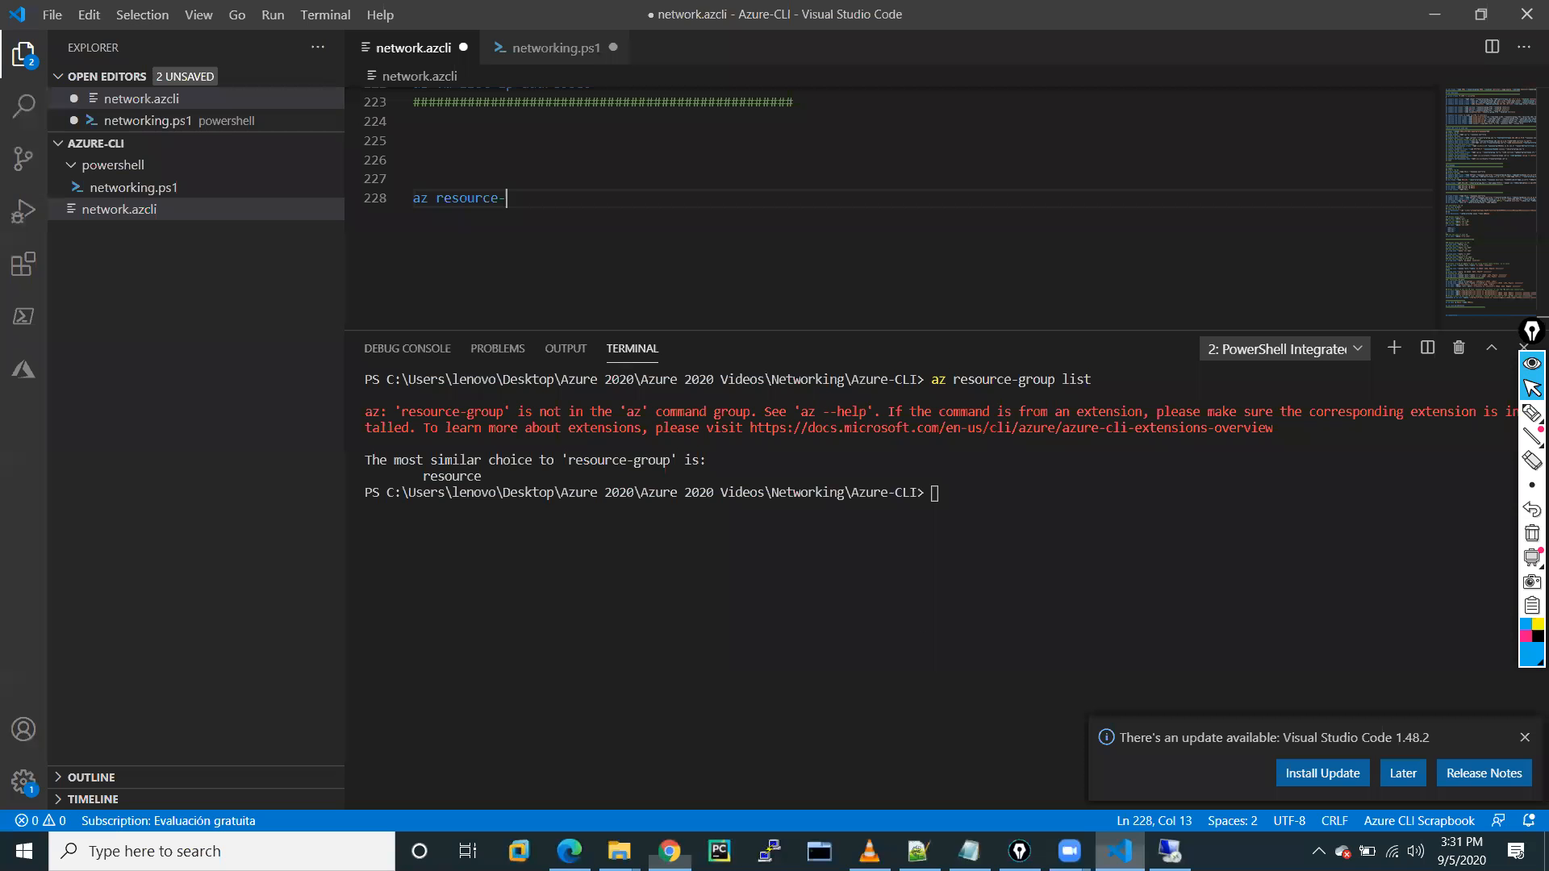
Change line 228 to 'az network vnet list'.
key("BackSpace")
key("BackSpace")
key("BackSpace")
key("BackSpace")
key("BackSpace")
key("BackSpace")
key("BackSpace")
key("BackSpace")
key("BackSpace")
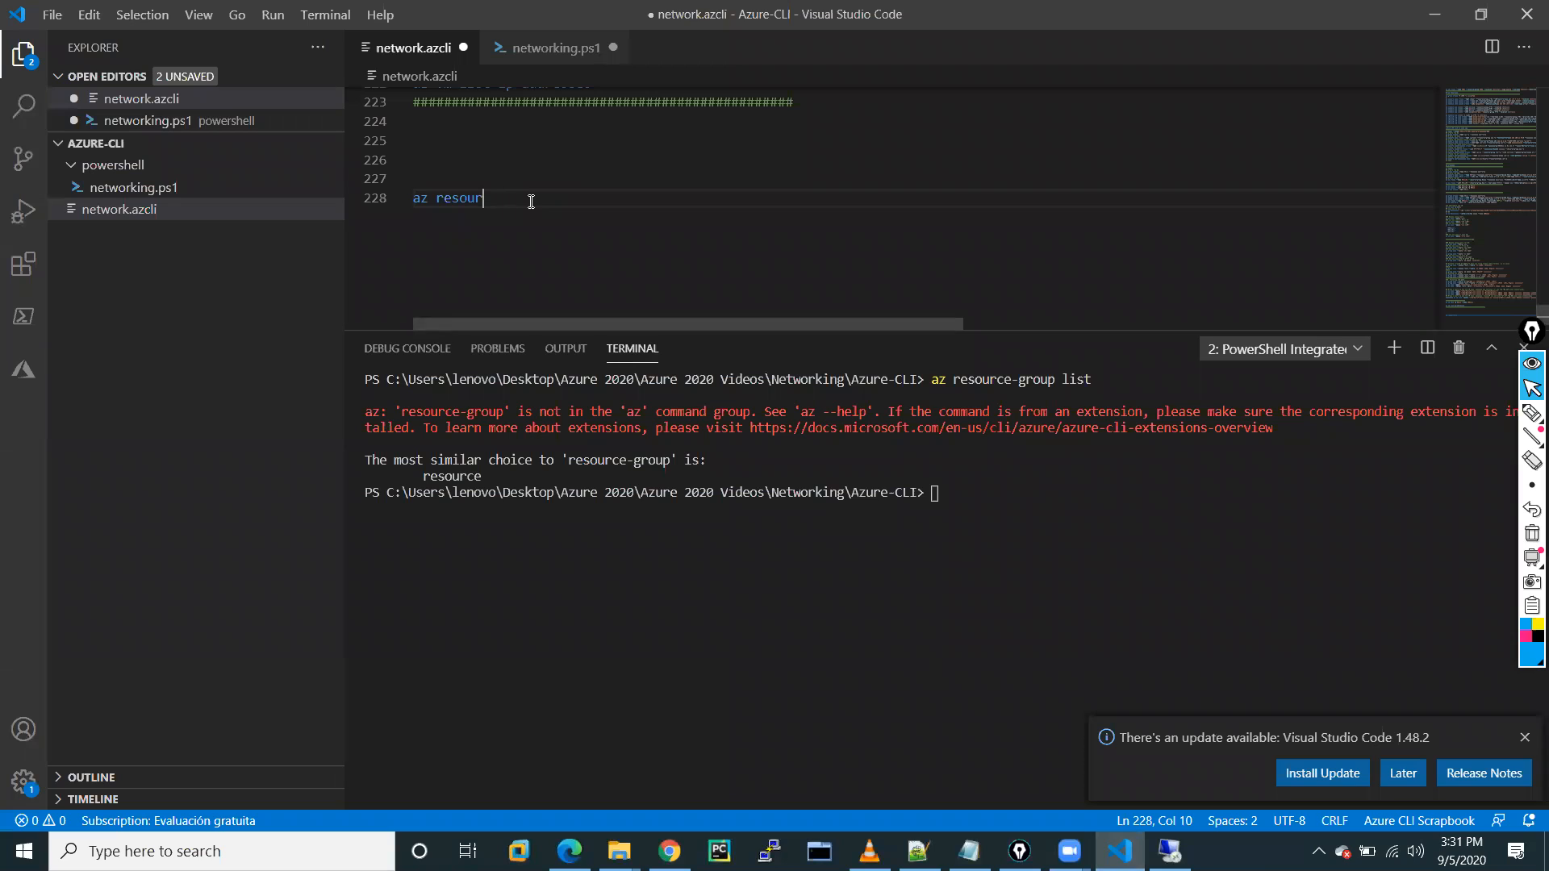
type("network vnet list")
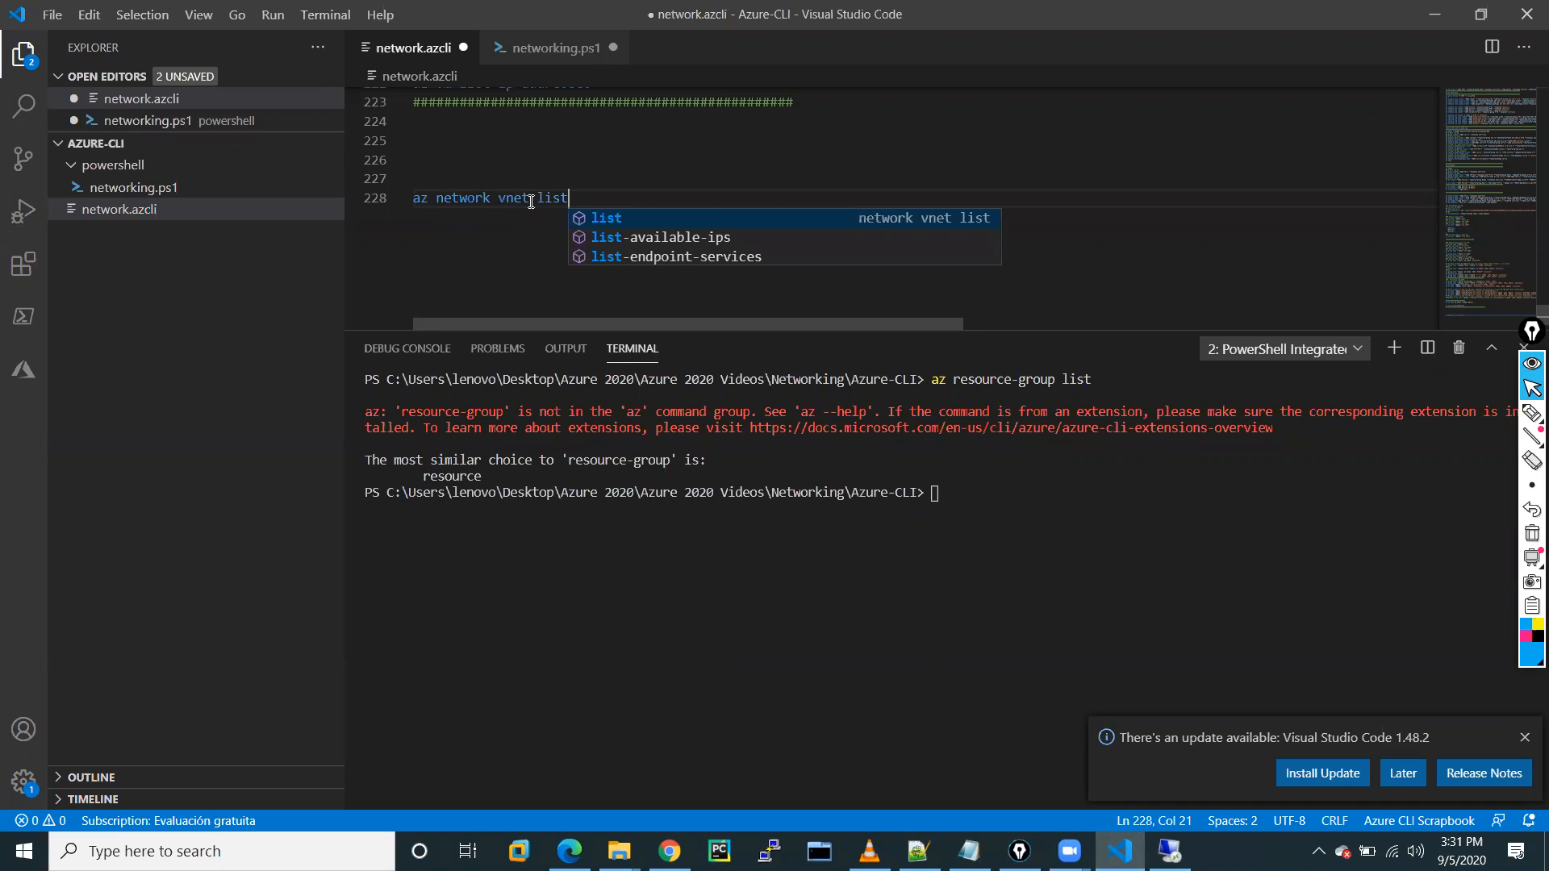
left_click(594, 223)
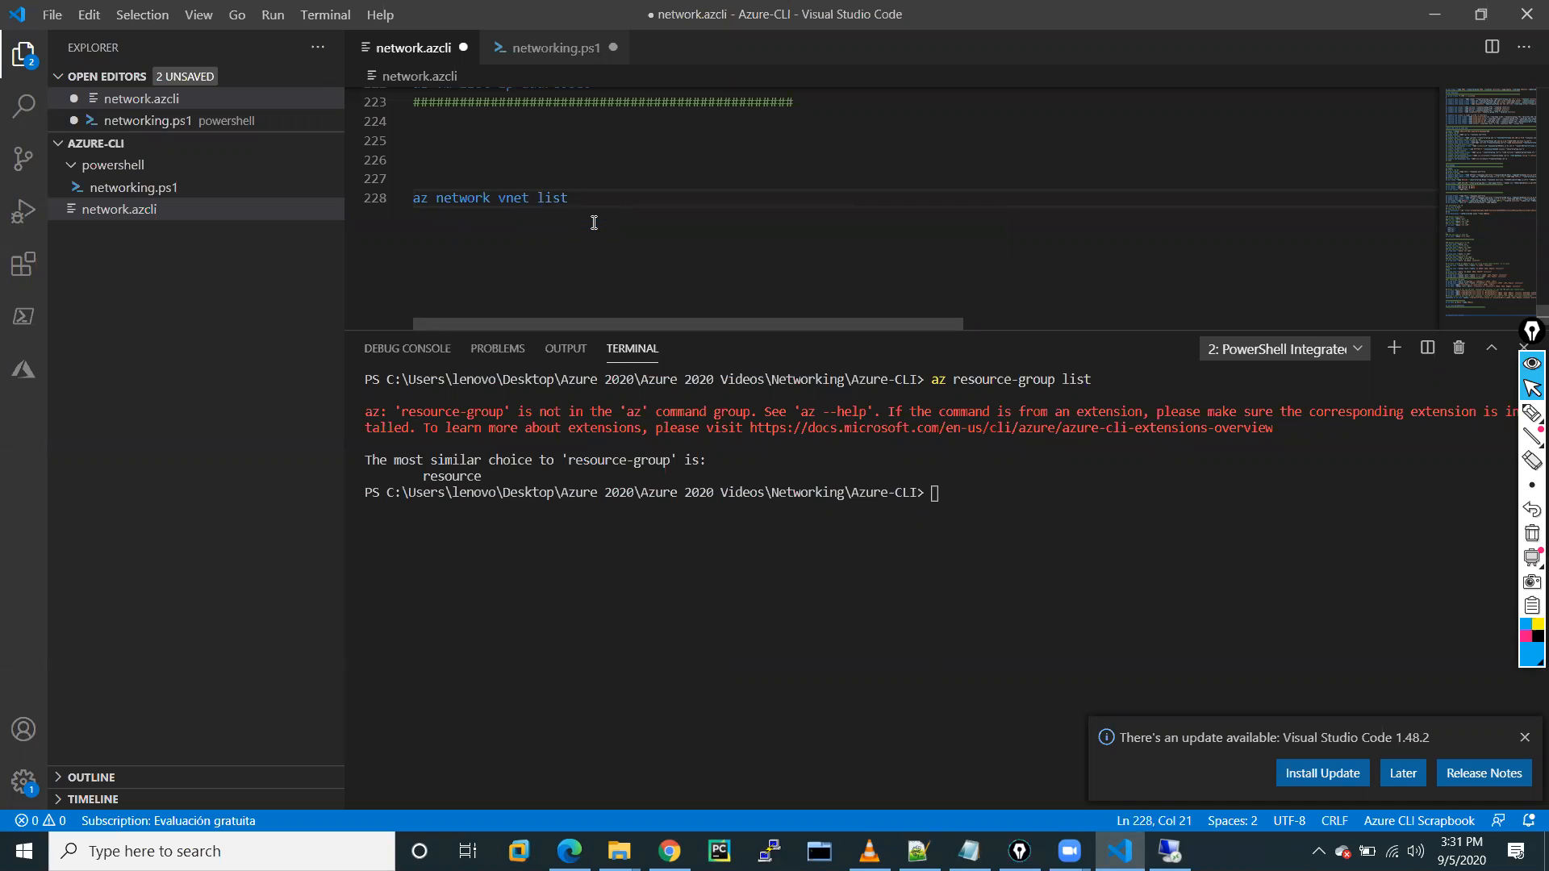
Run the vnet list line in the terminal and review VNET-A's subnet output.
left_click_drag(570, 199, 411, 200)
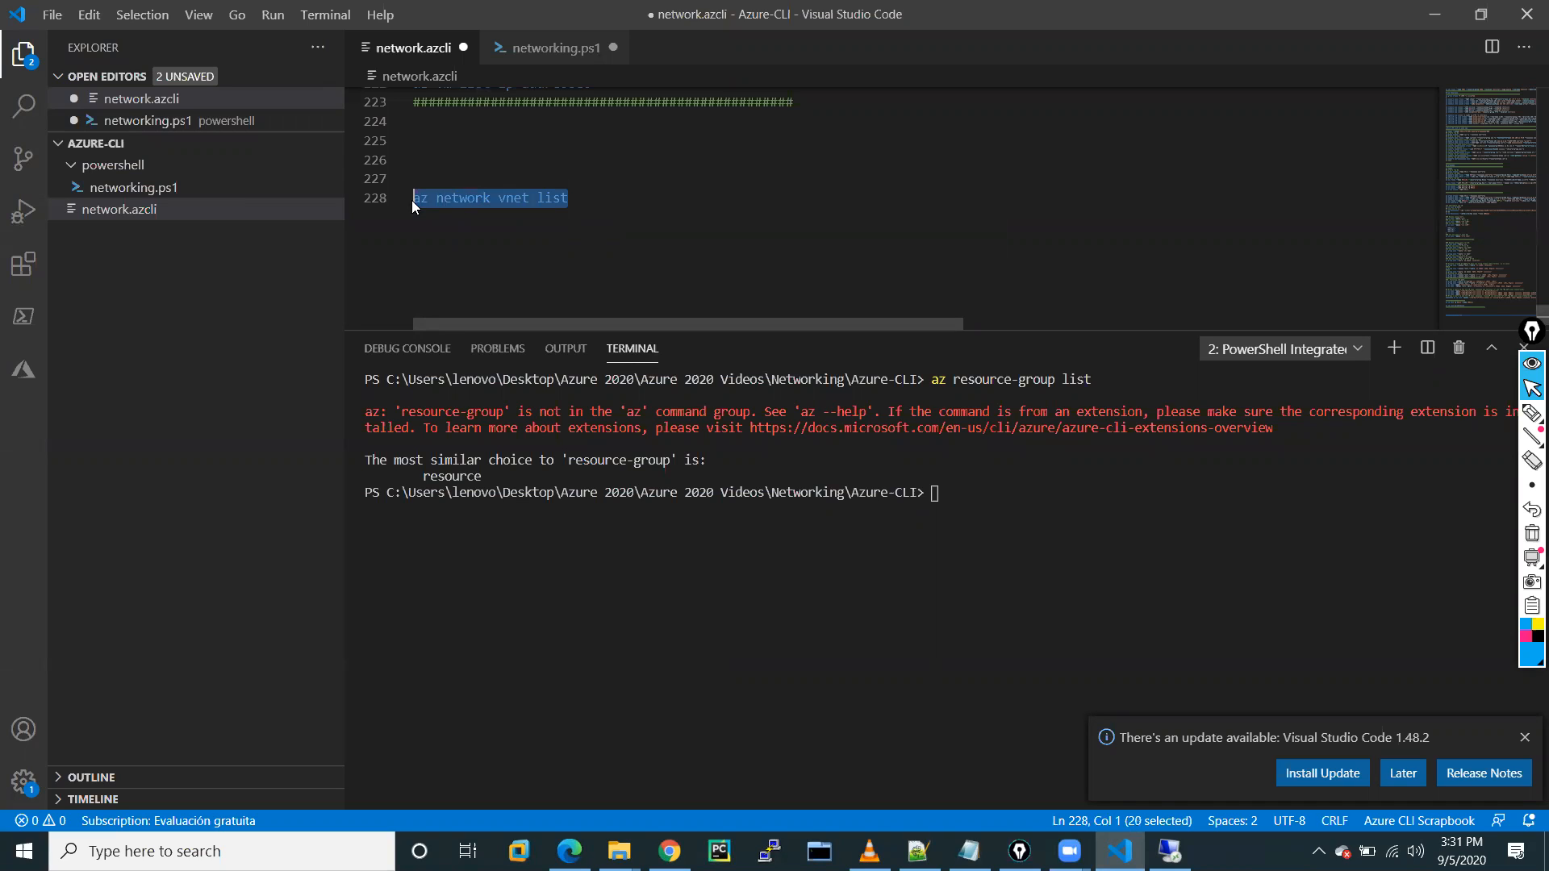
right_click(471, 194)
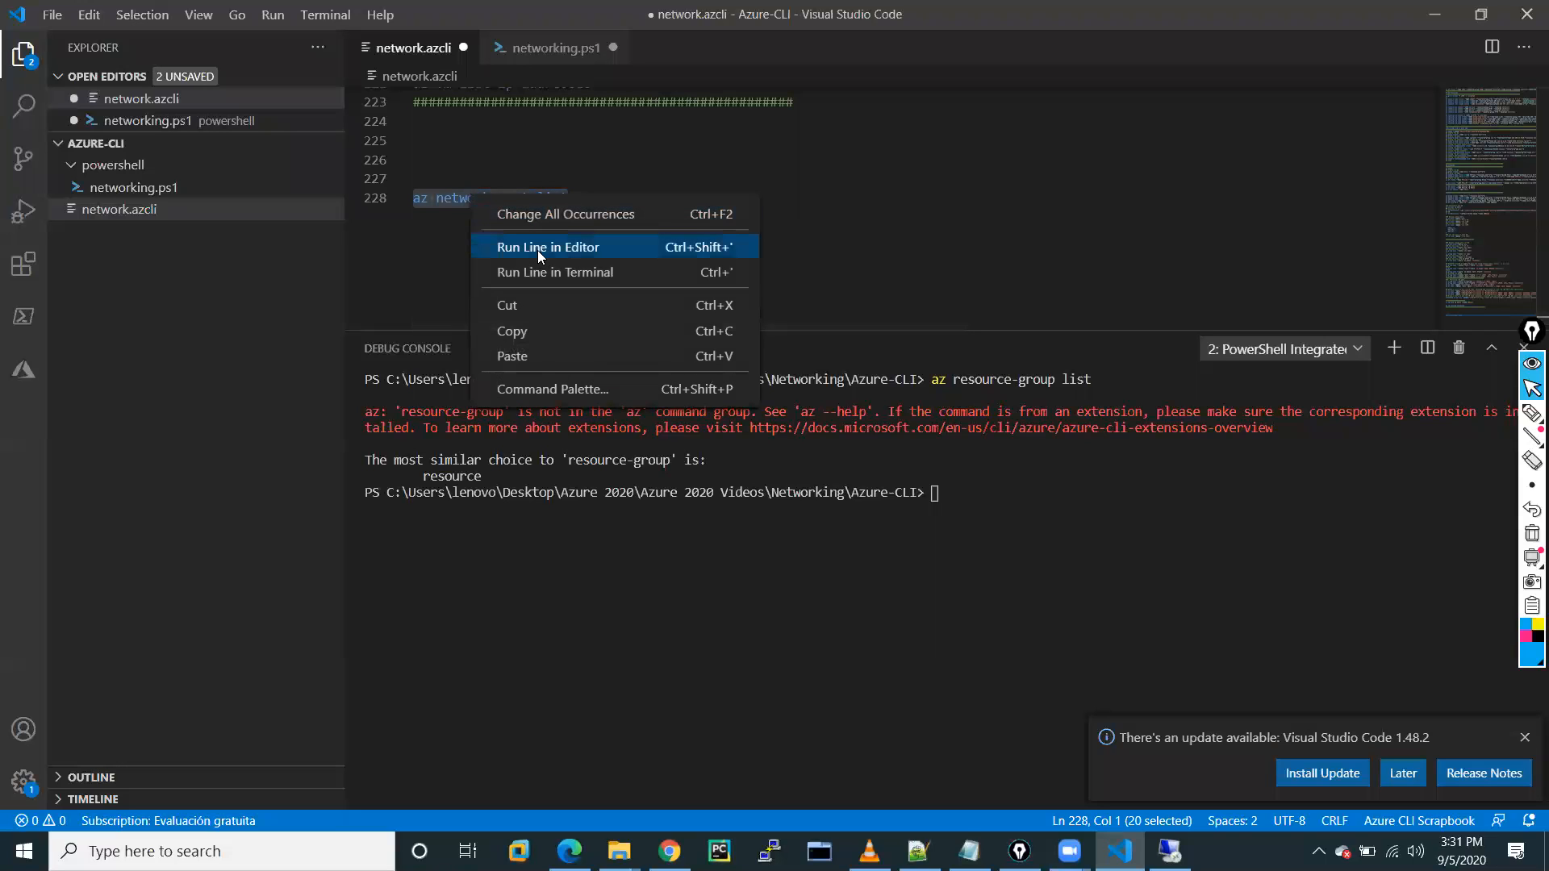
left_click(550, 273)
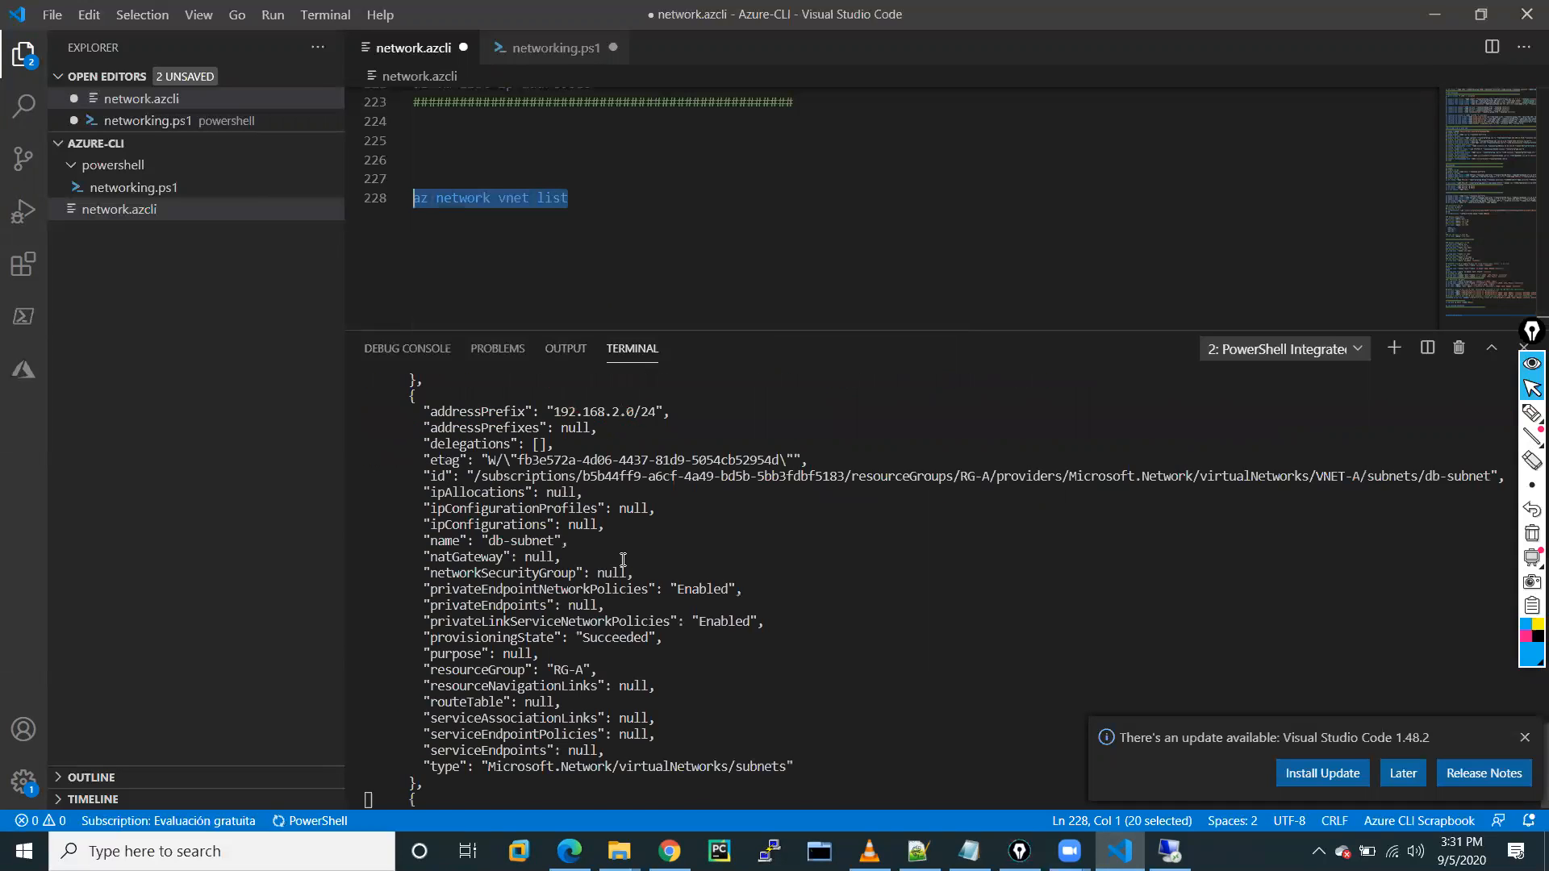
scroll(623, 559, "up", 6)
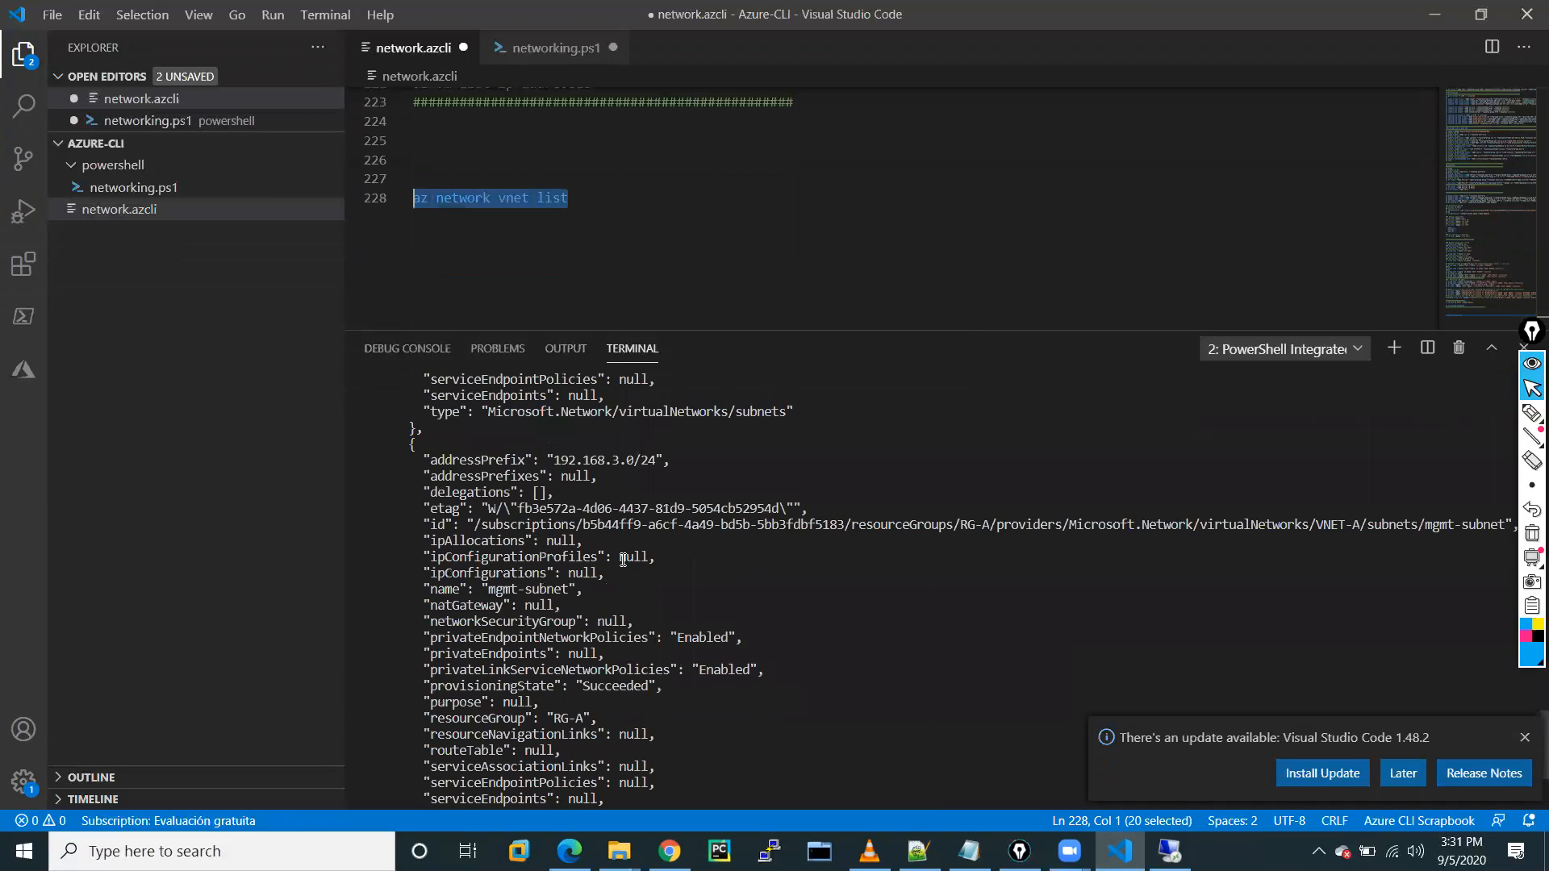
scroll(623, 559, "up", 15)
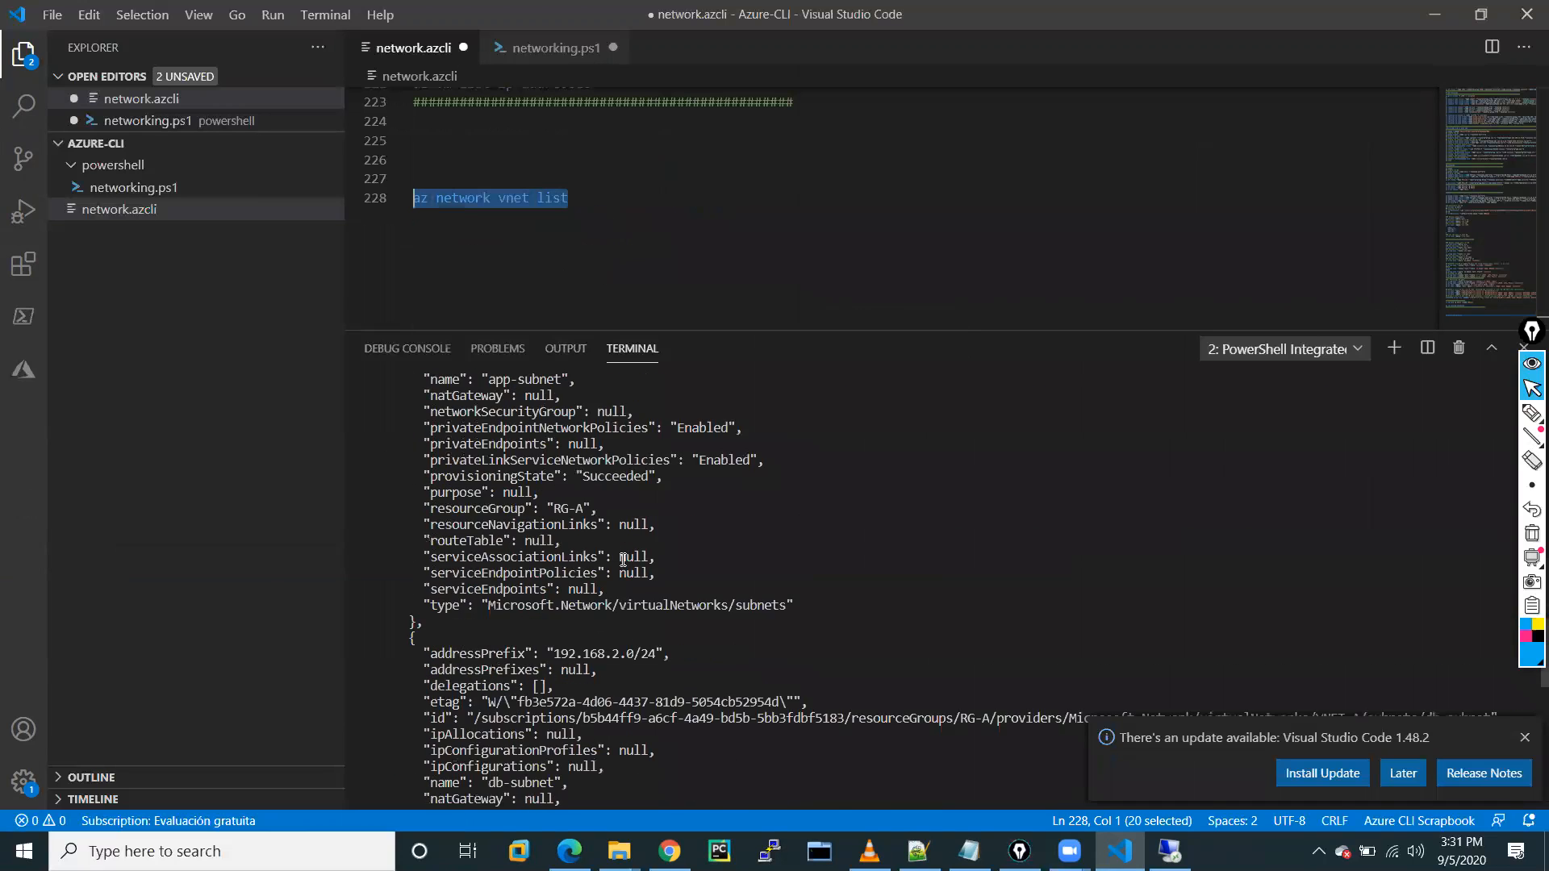
scroll(623, 559, "down", 10)
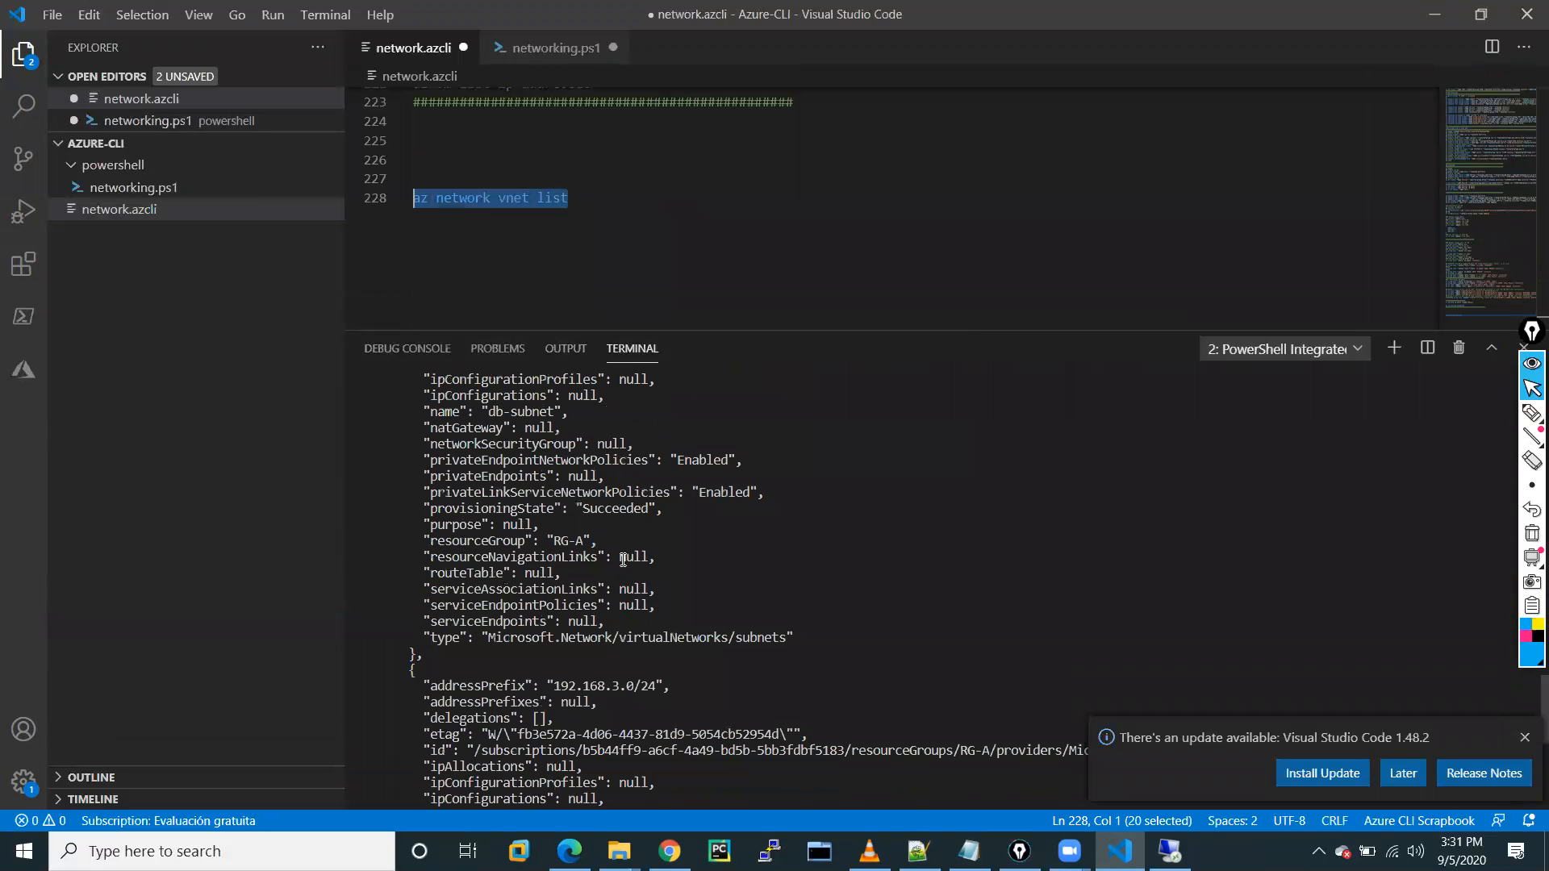
scroll(623, 559, "up", 14)
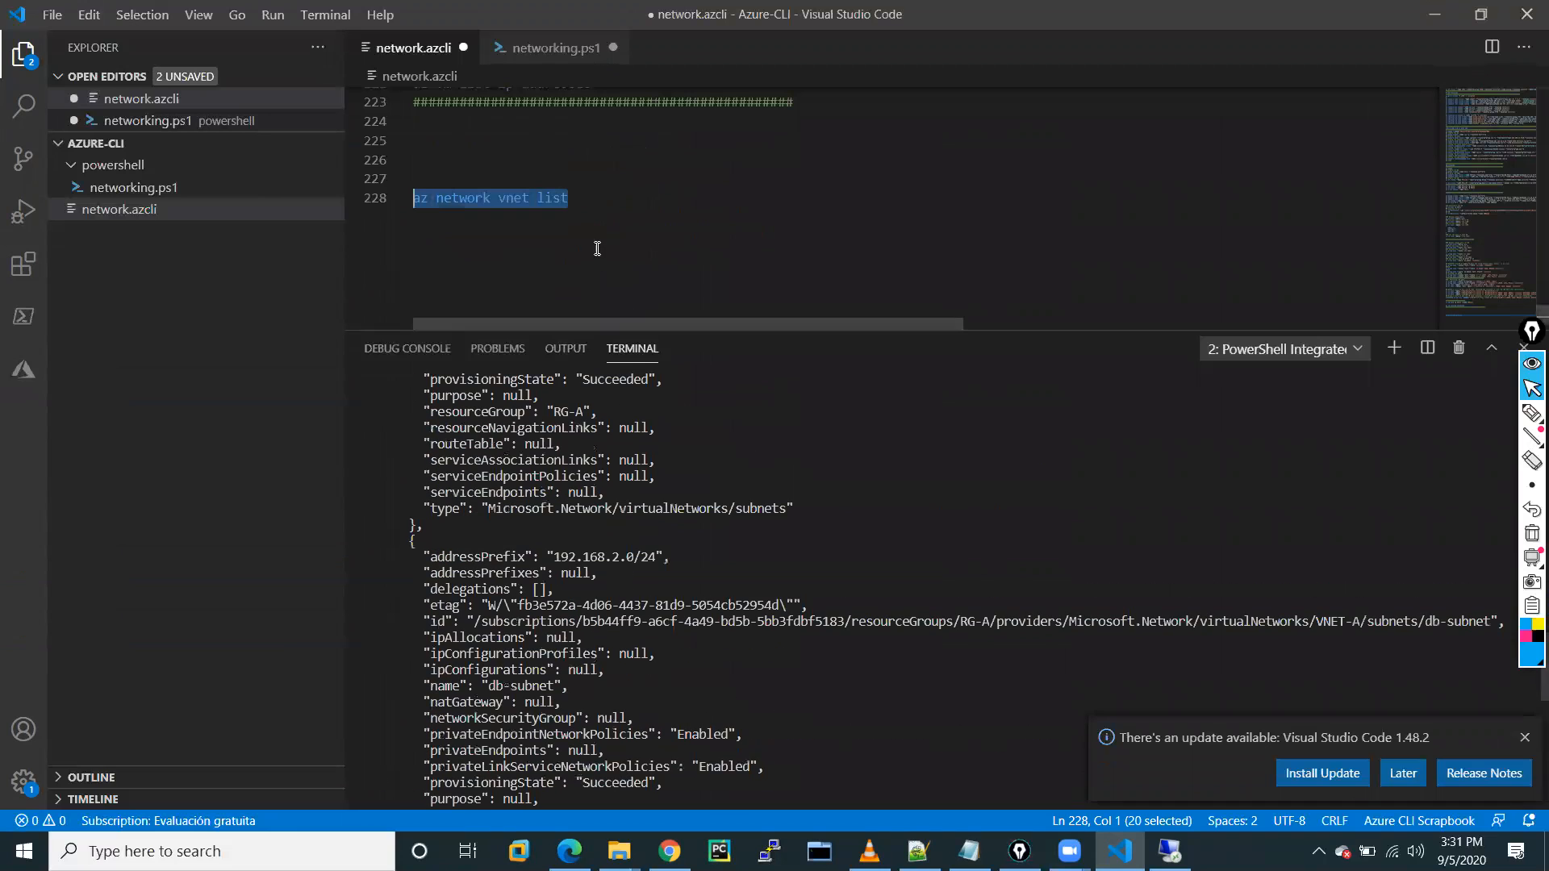
left_click(600, 184)
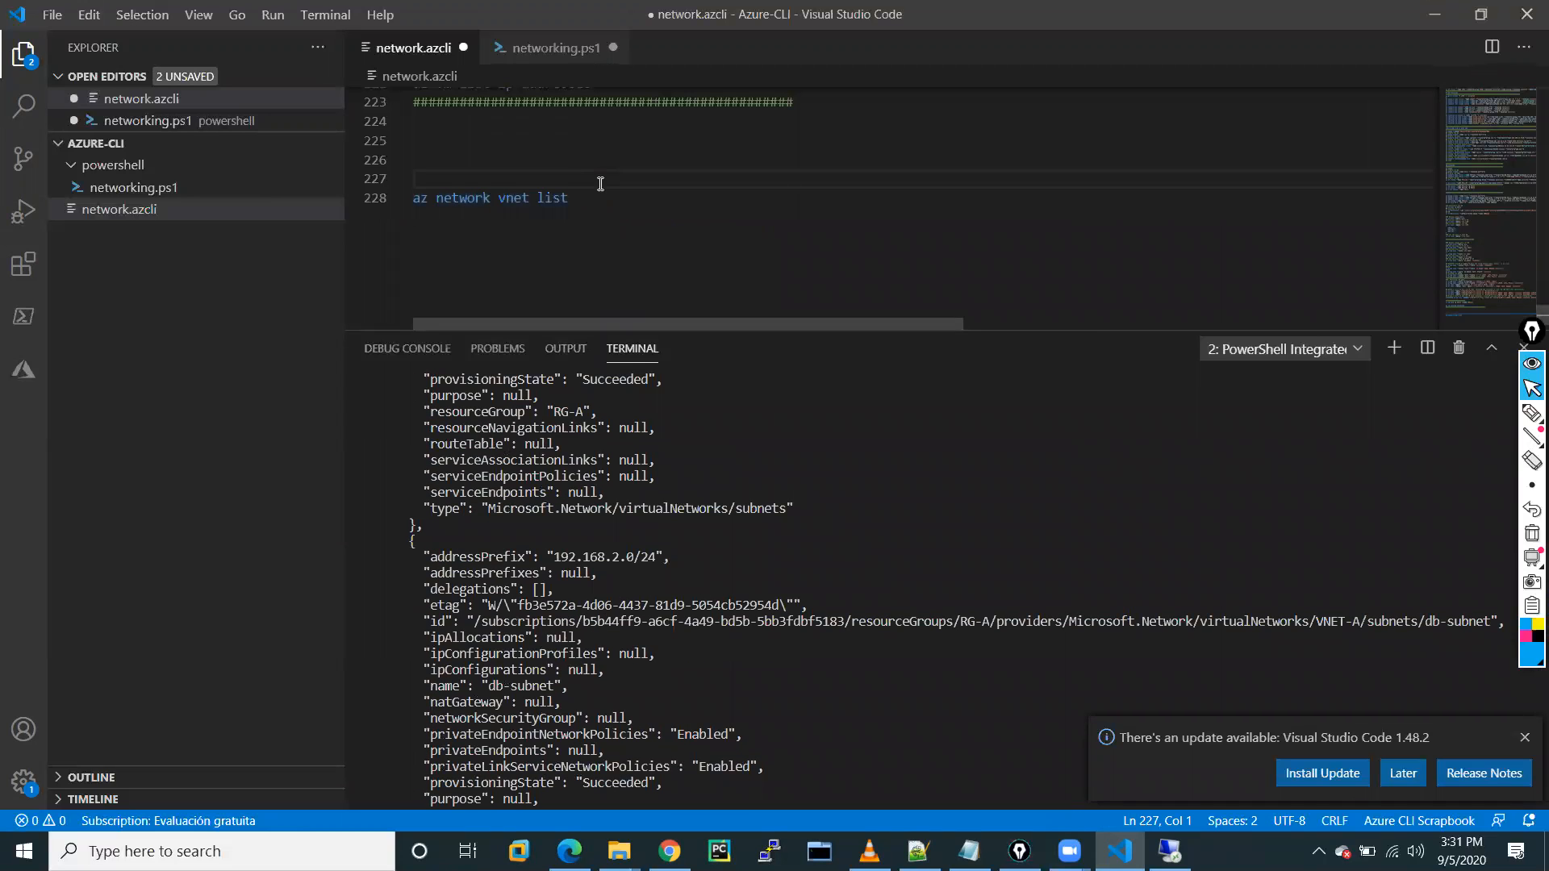
Rewrite line 228 as 'az resource create --resource-group RG-CLI --location centralus'.
left_click(611, 200)
key("BackSpace")
key("BackSpace")
key("BackSpace")
key("BackSpace")
key("BackSpace")
key("BackSpace")
key("BackSpace")
key("BackSpace")
key("BackSpace")
key("BackSpace")
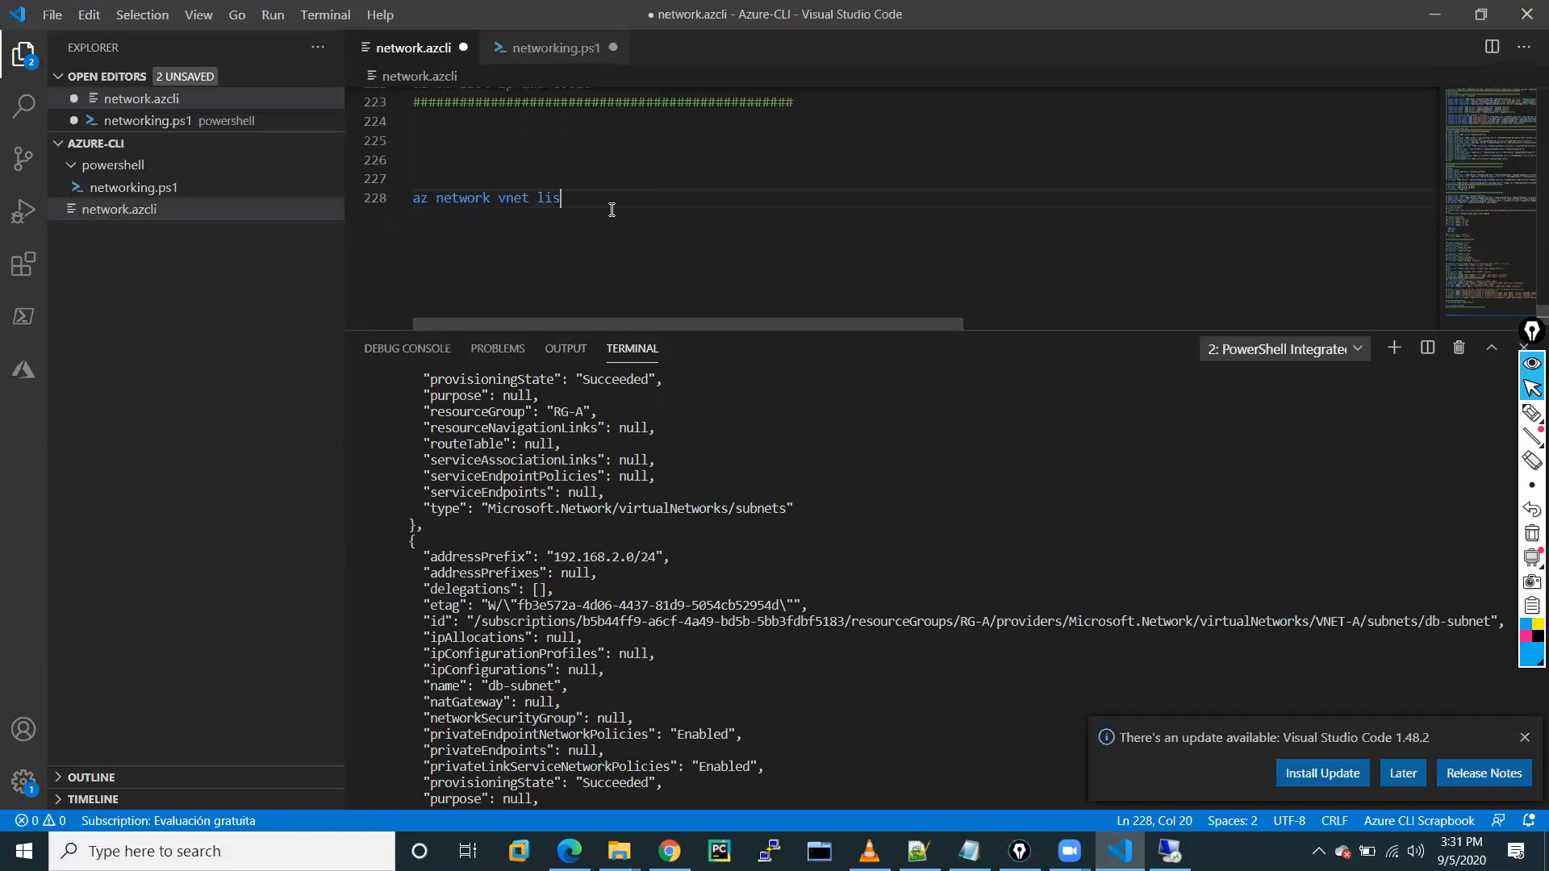
key("BackSpace")
key("BackSpace")
key("BackSpace")
key("BackSpace")
key("BackSpace")
key("BackSpace")
key("BackSpace")
key("BackSpace")
key("BackSpace")
key("BackSpace")
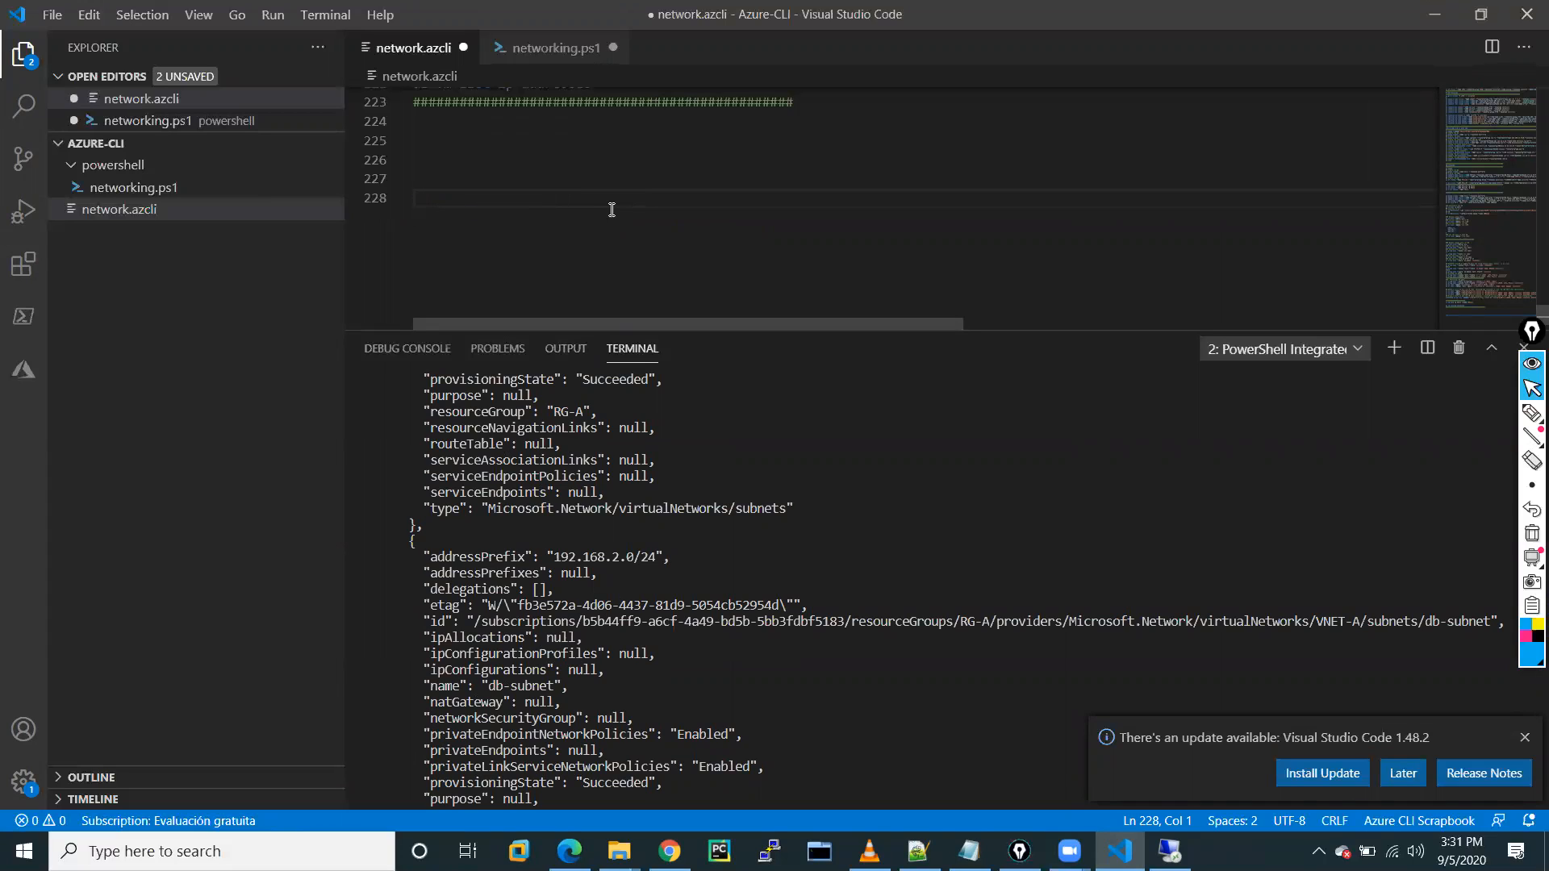
type("az")
type(" netw")
key("BackSpace")
key("BackSpace")
key("BackSpace")
key("BackSpace")
type("resou")
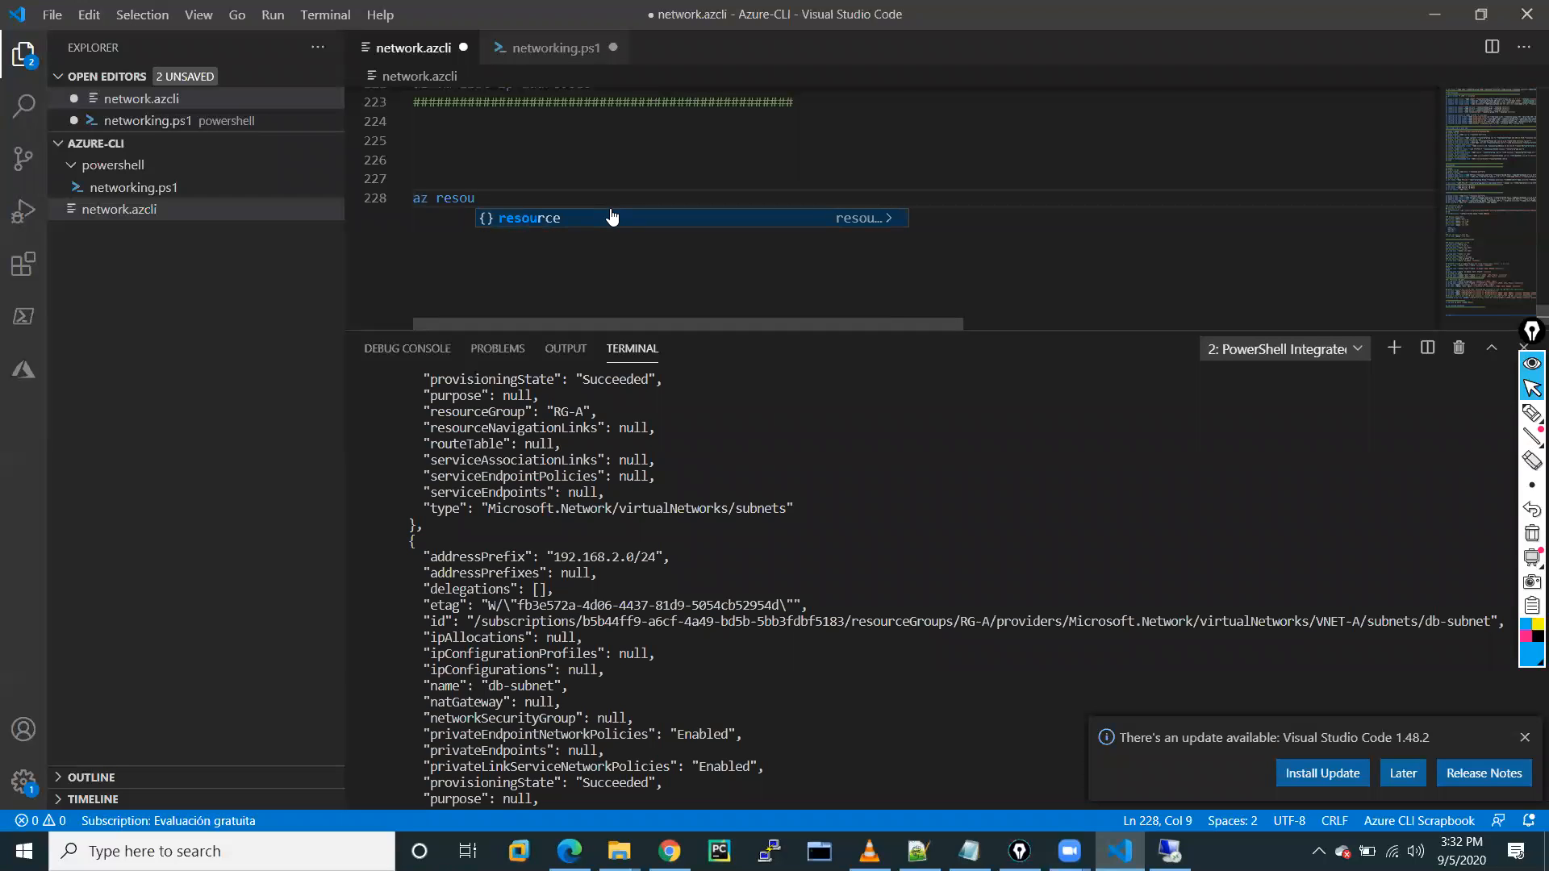
key("BackSpace")
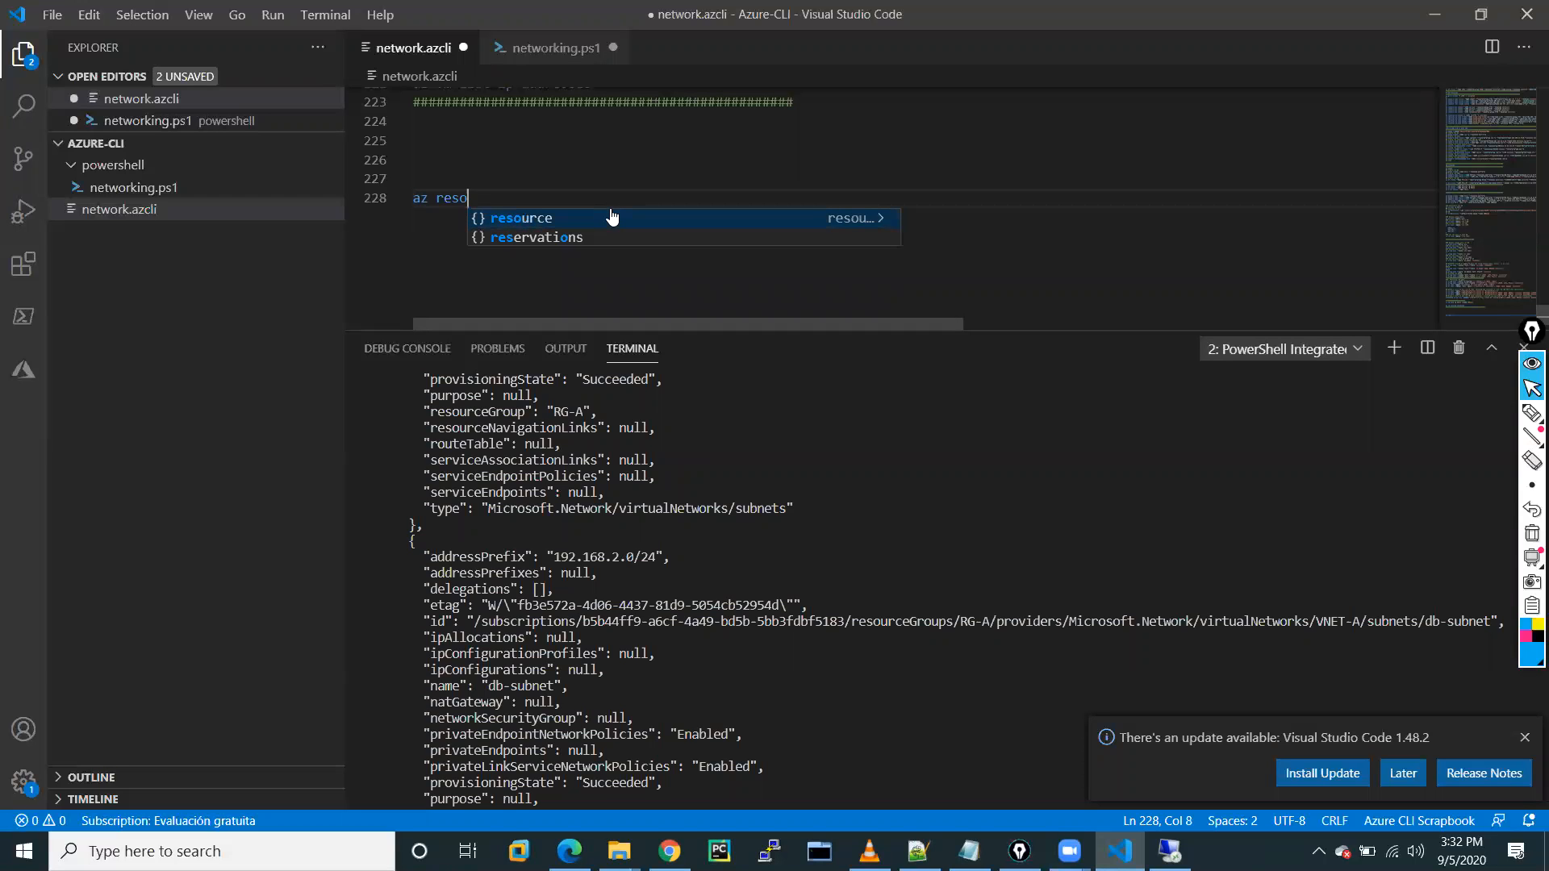
left_click(612, 218)
type("cre")
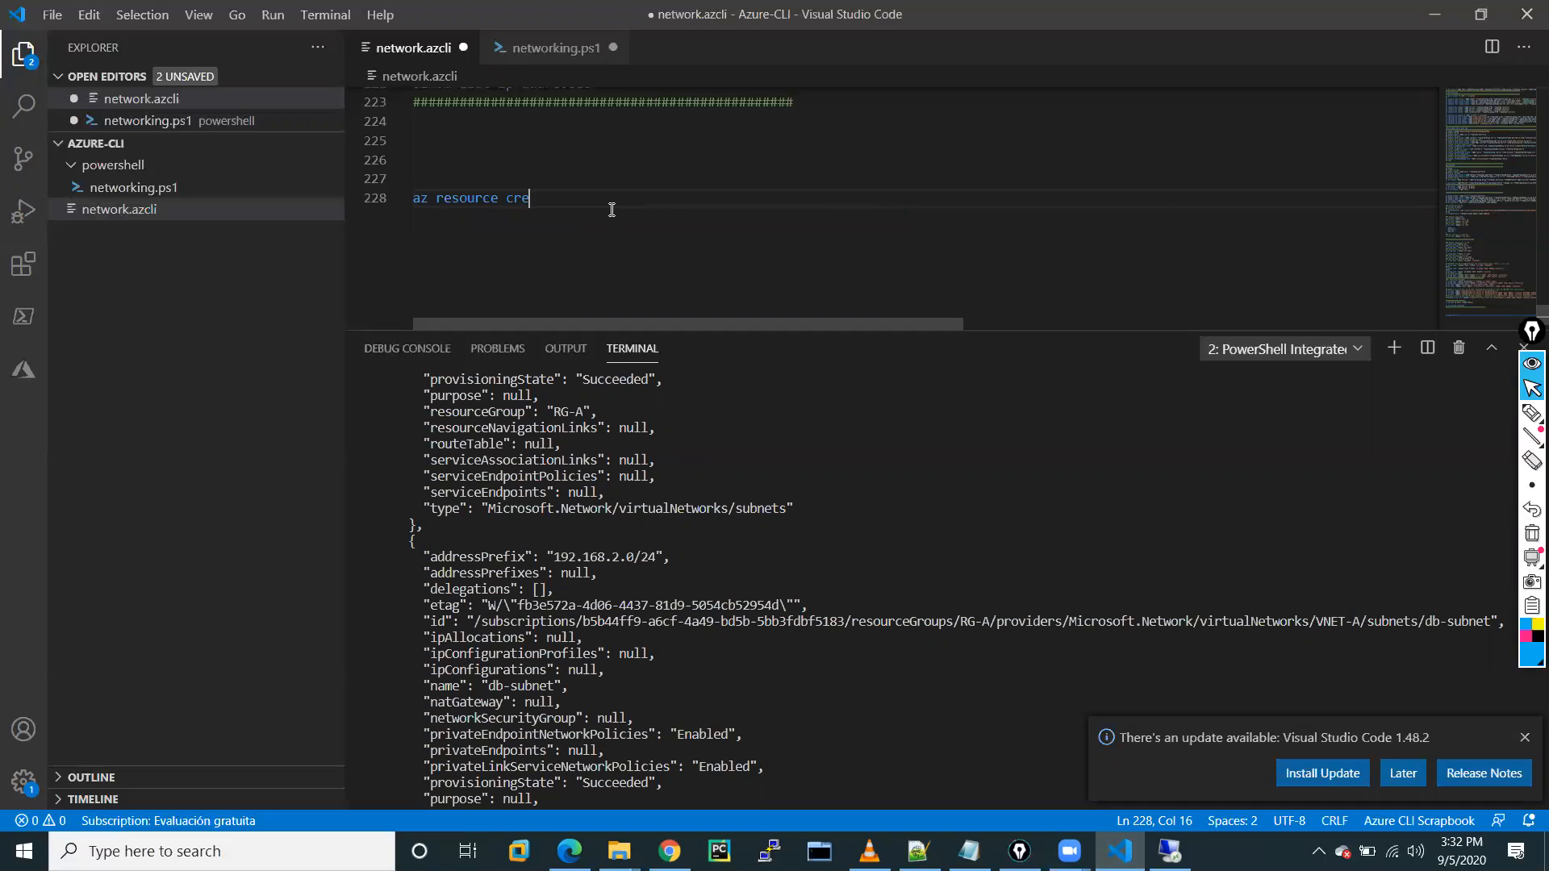
type("ate reso")
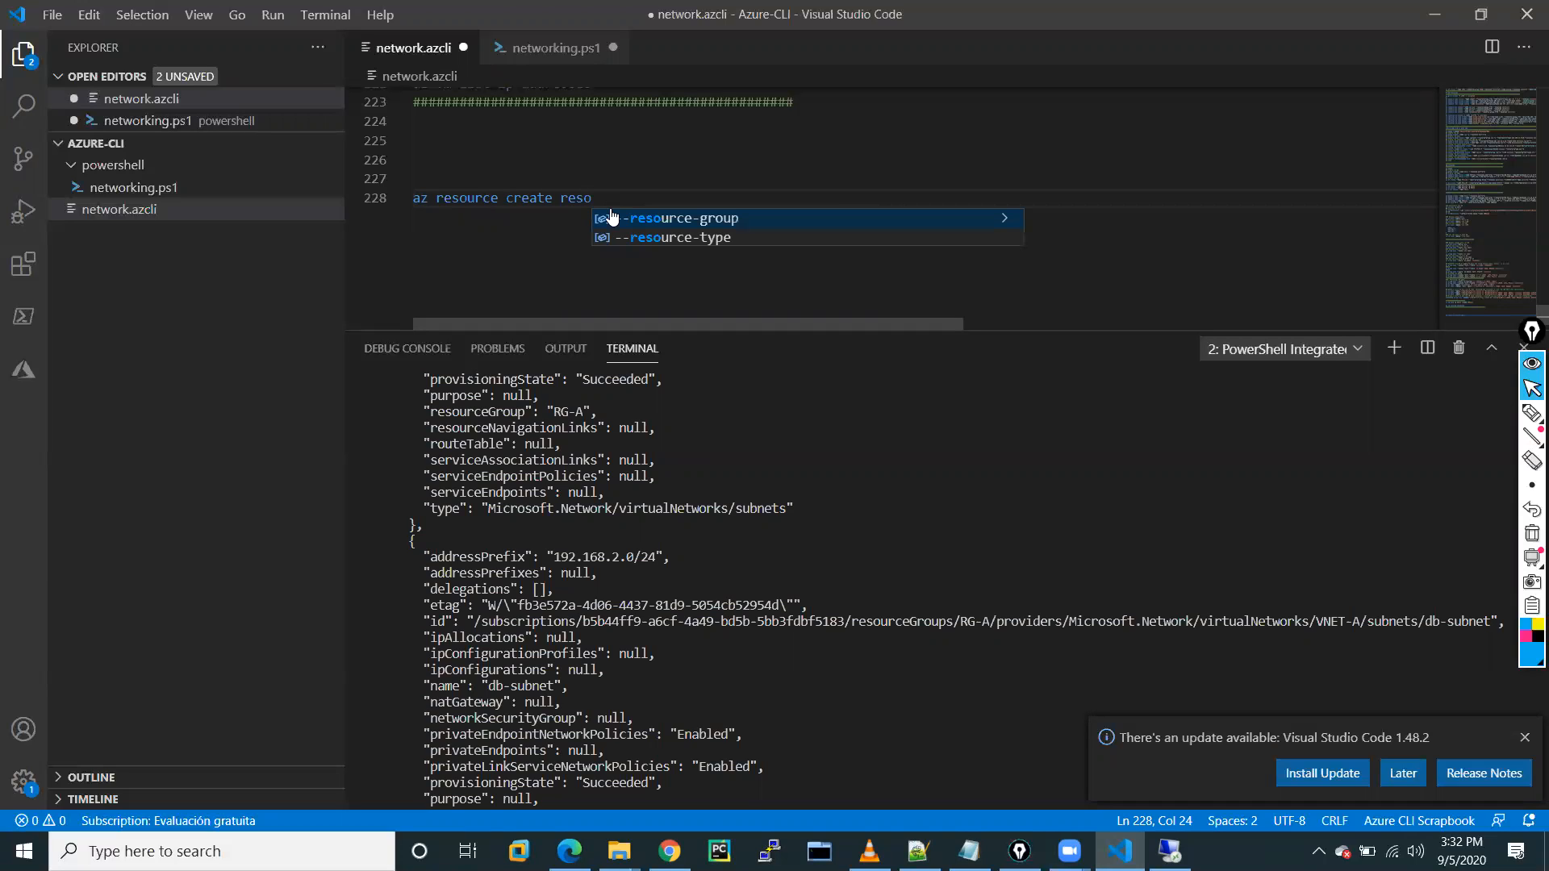
left_click(672, 225)
type("RG-CLI")
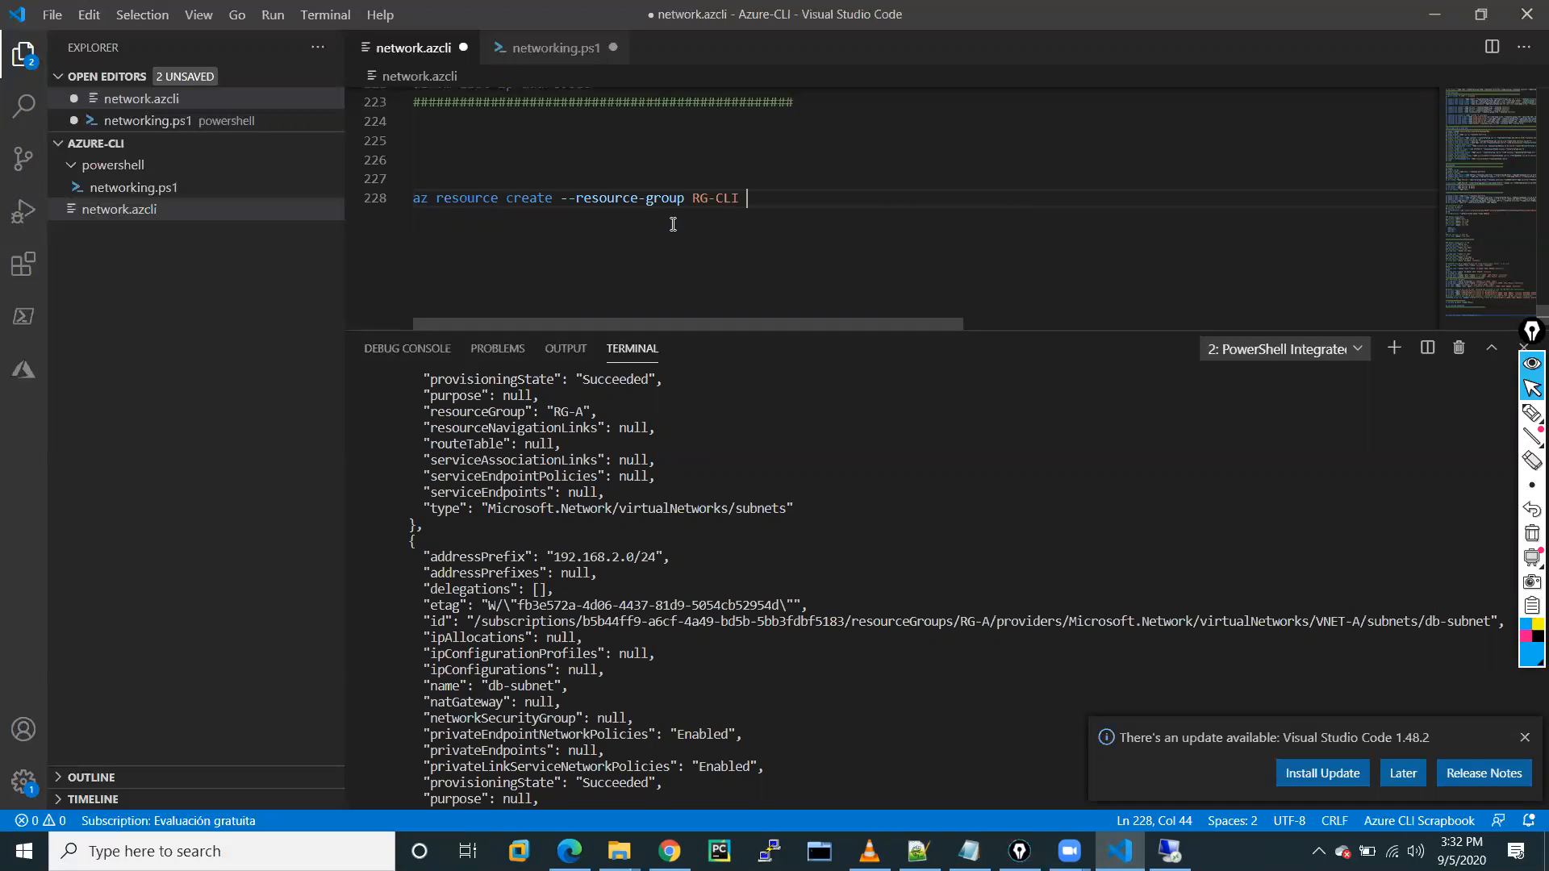
type(" loca")
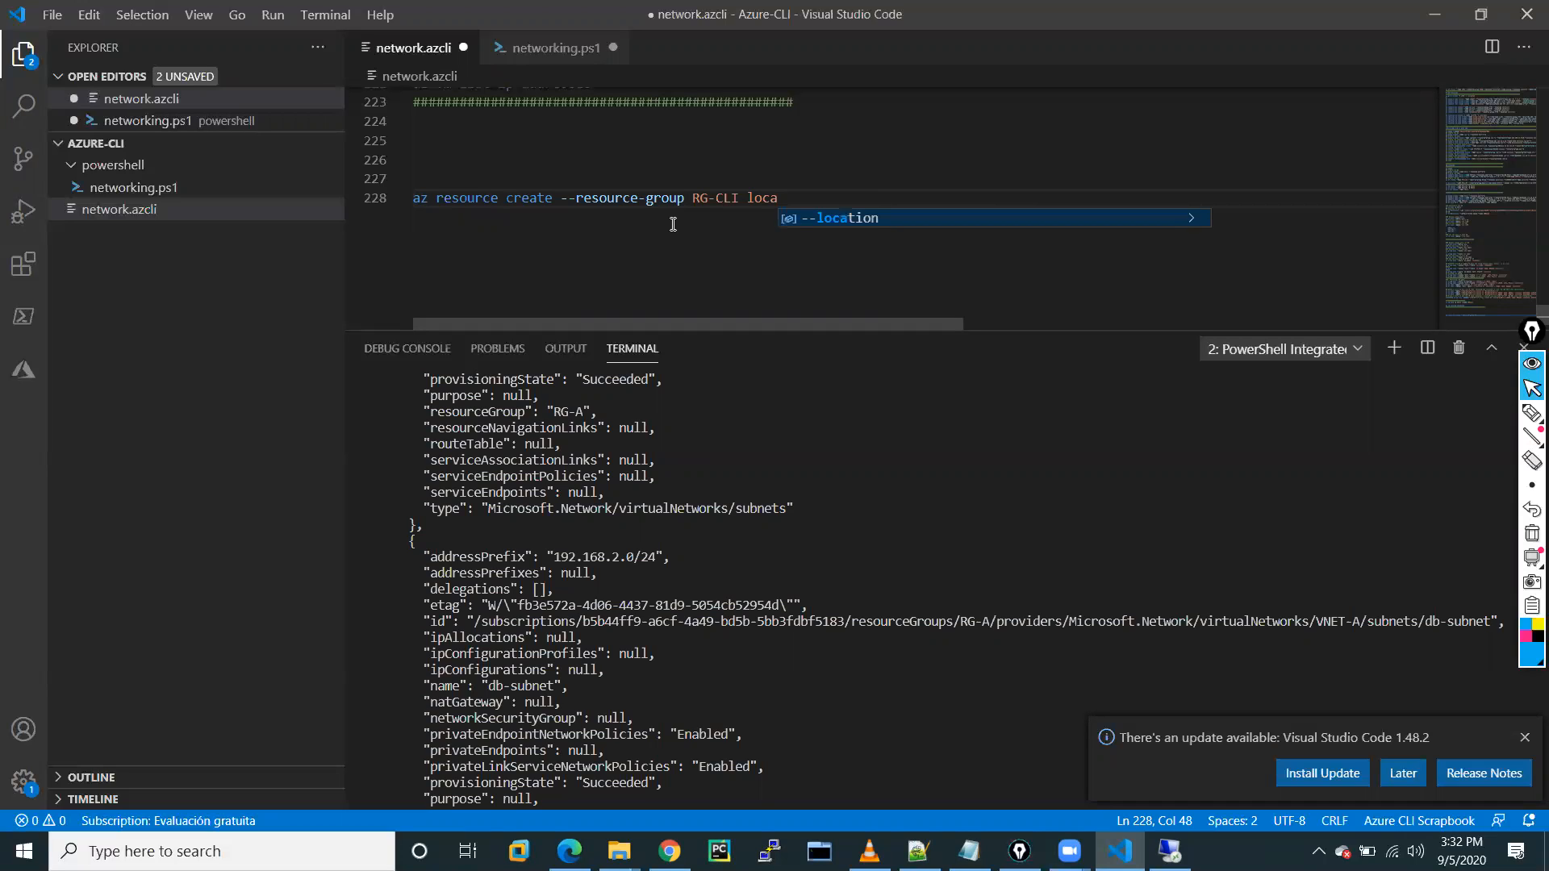
key("Tab")
type("centra")
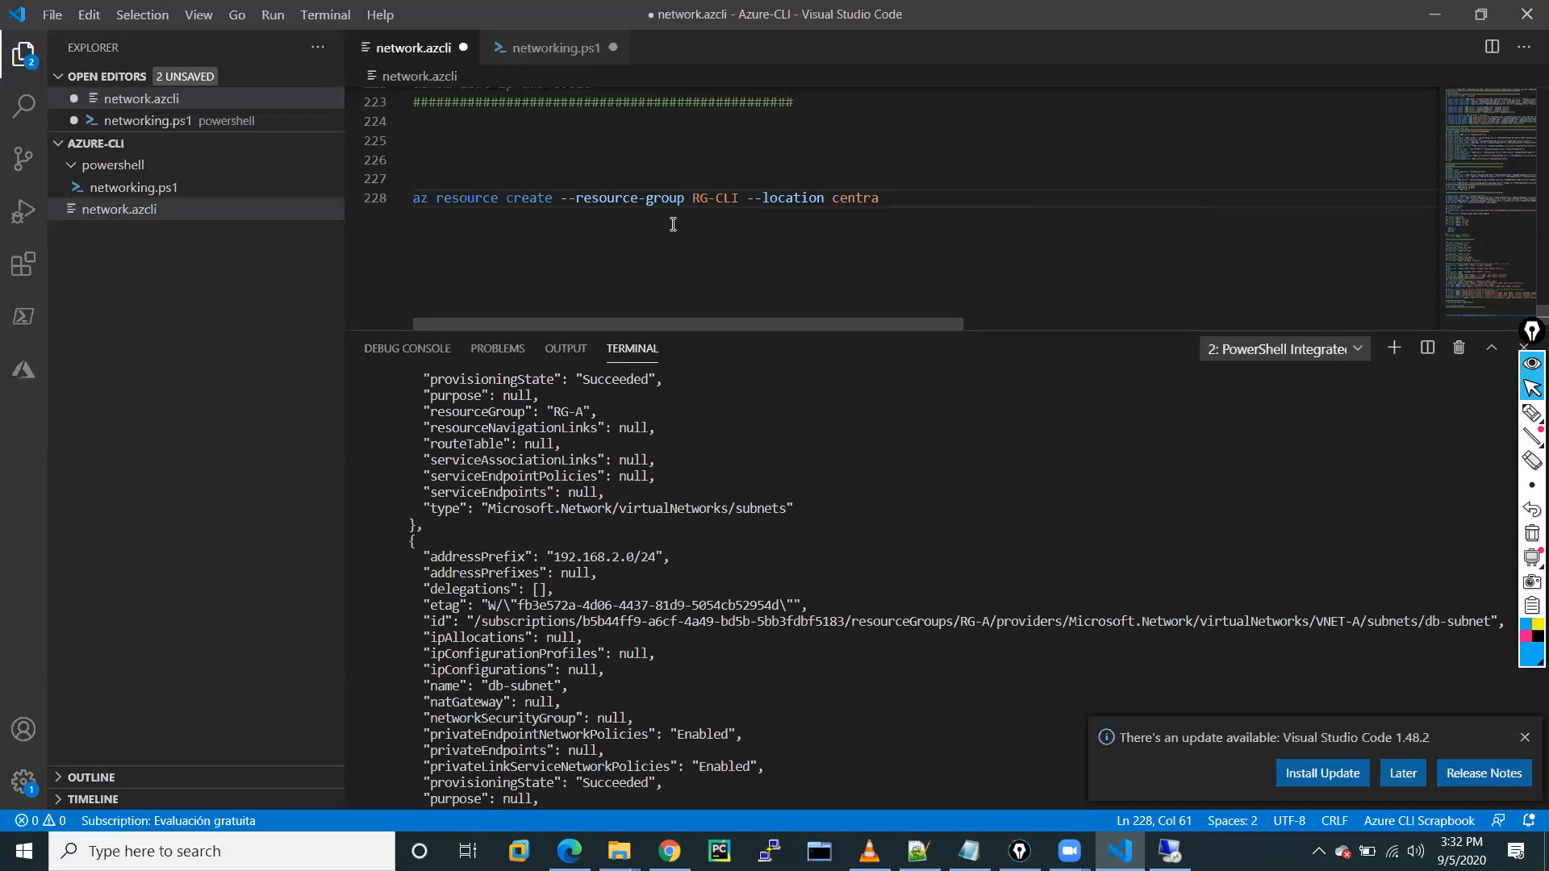
type("lus")
Run the az resource create line in the terminal, getting the --properties error.
left_click_drag(922, 197, 418, 201)
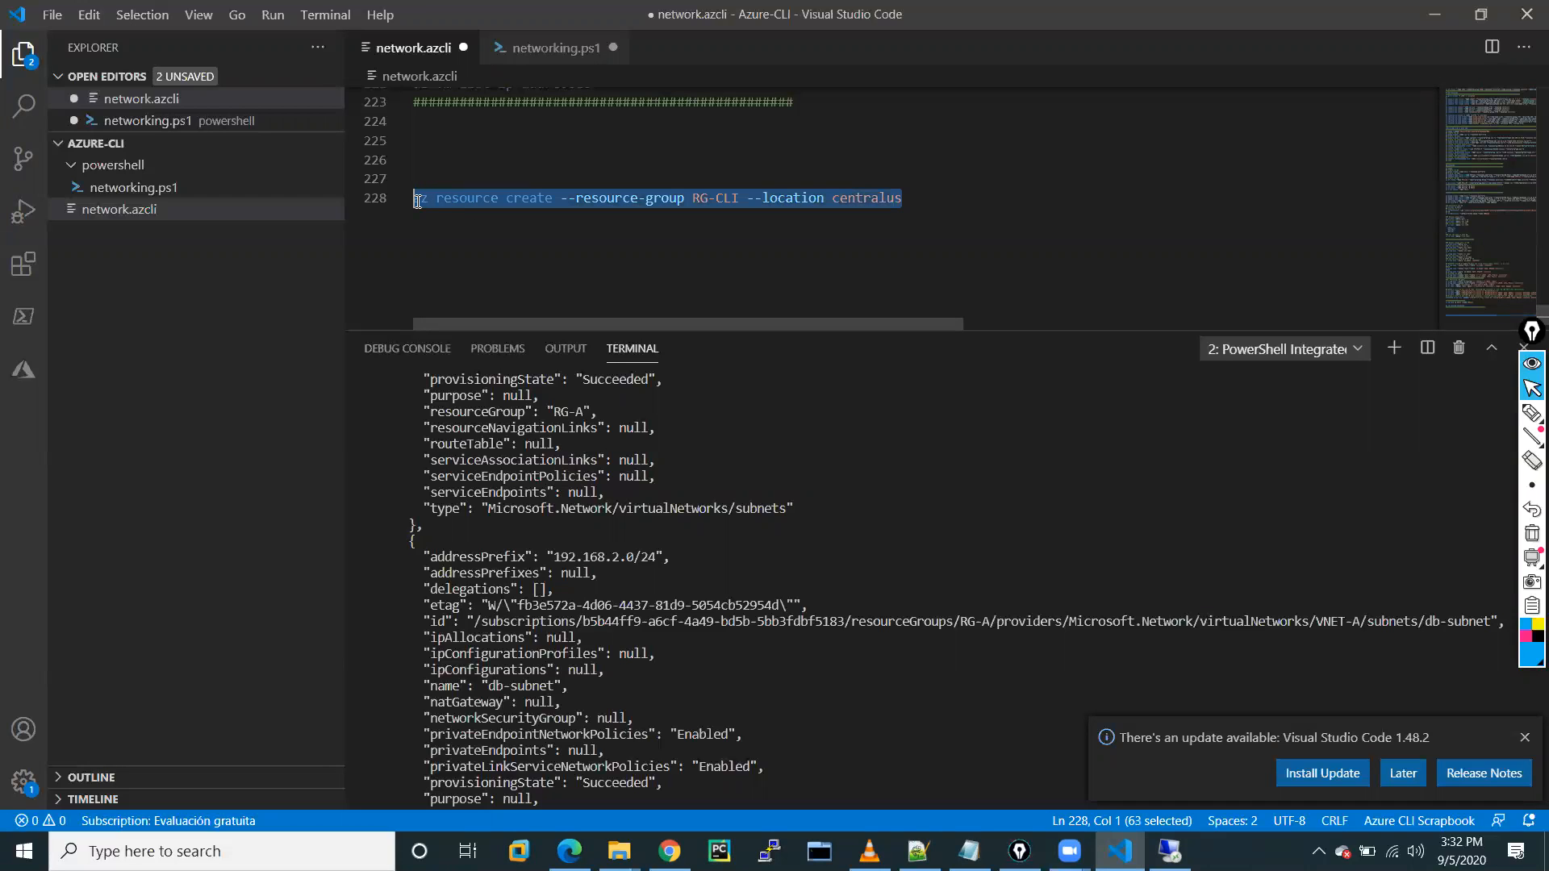
right_click(442, 198)
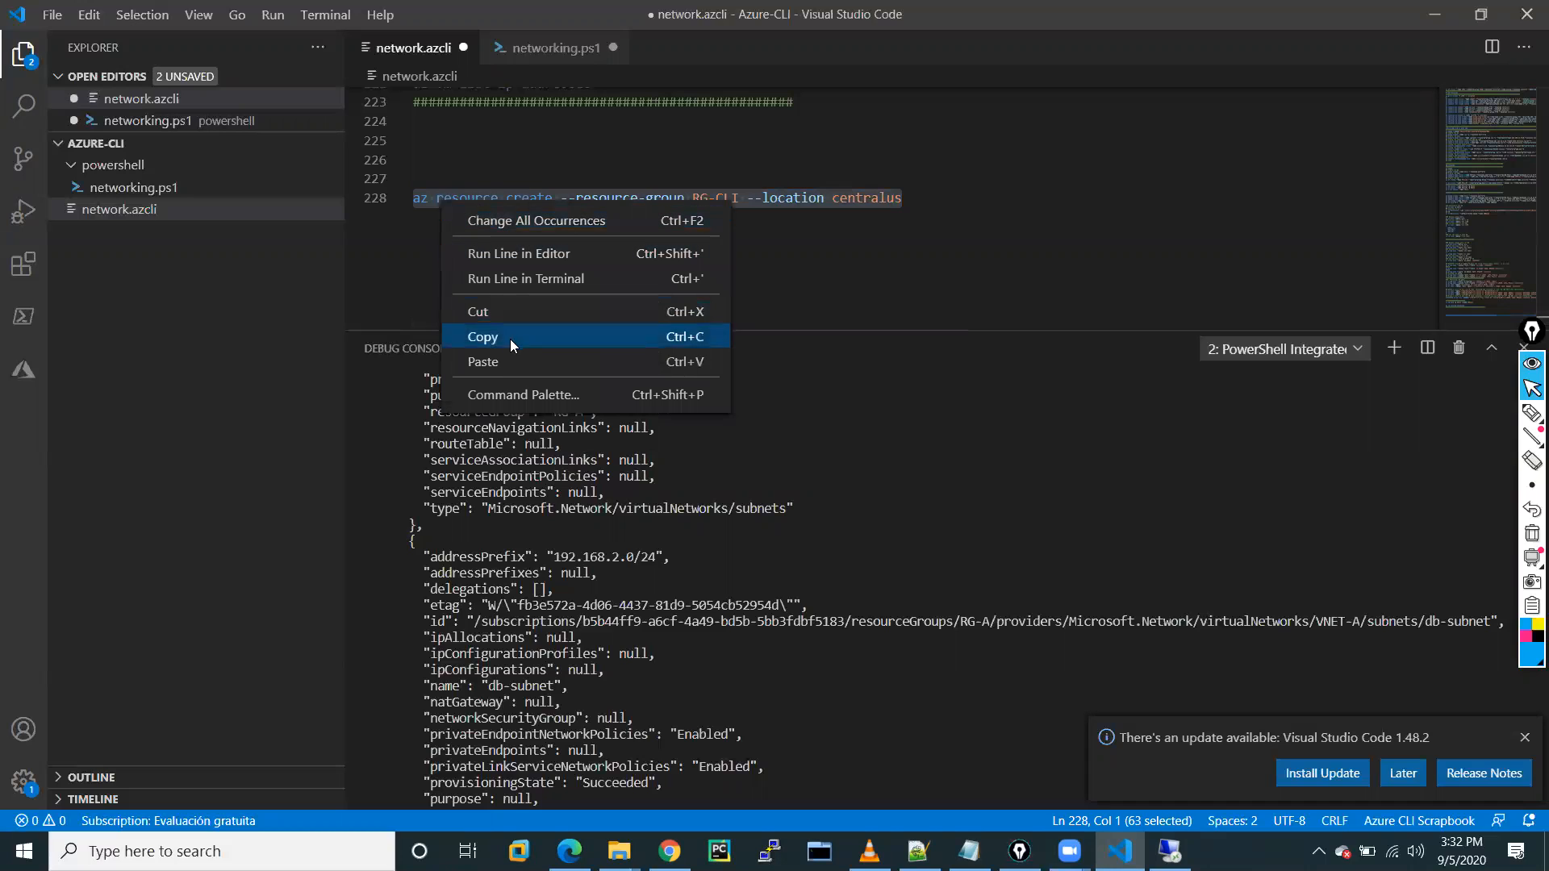
left_click(497, 281)
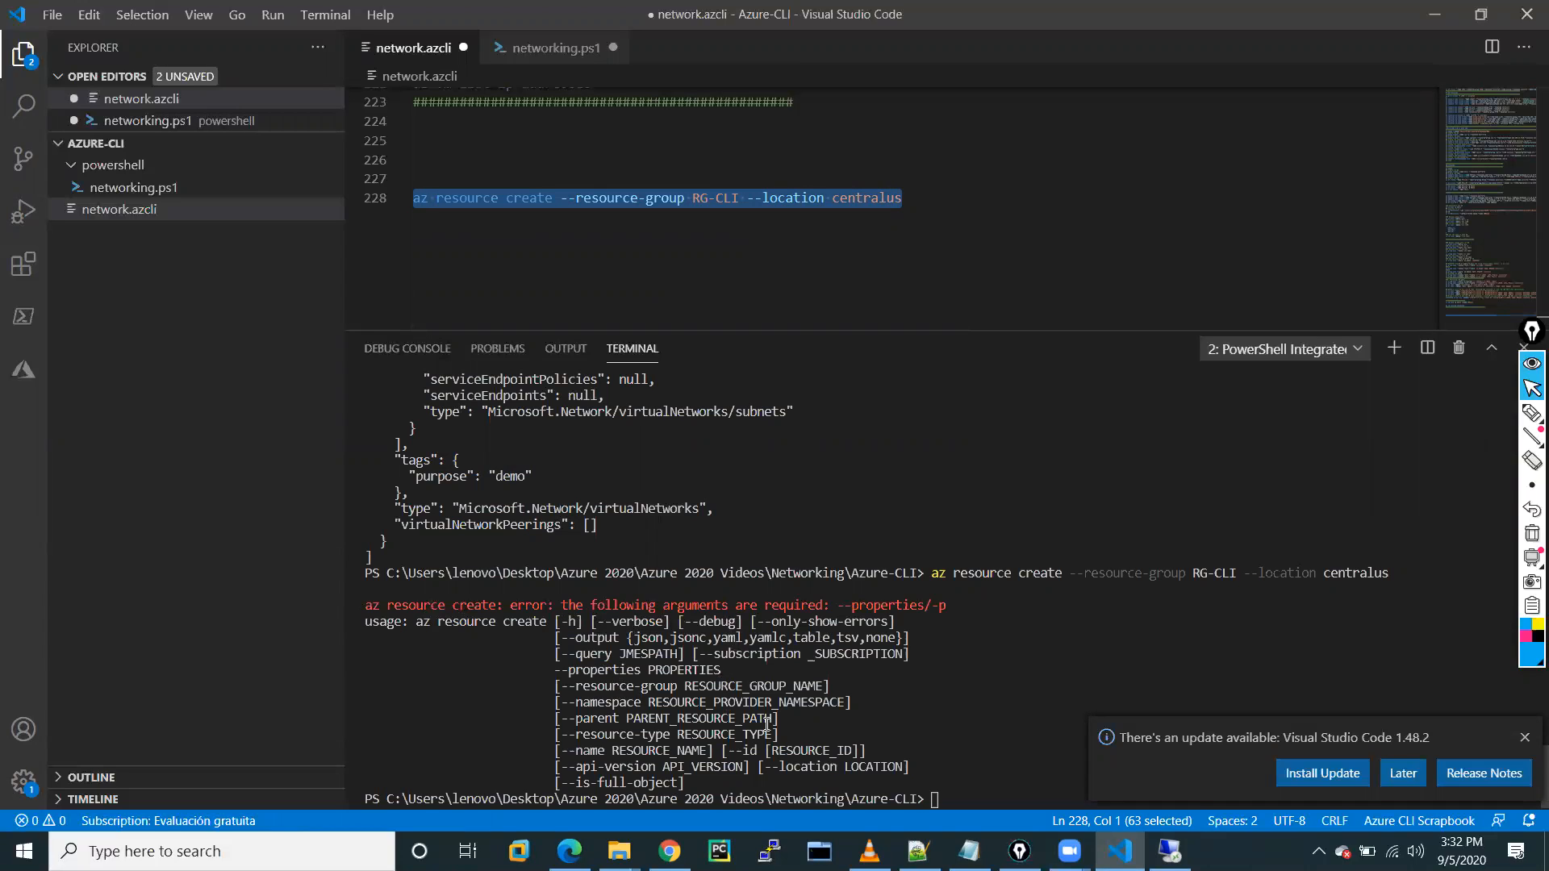
Change 'resource' to 'group' in line 228's command.
left_click(910, 203)
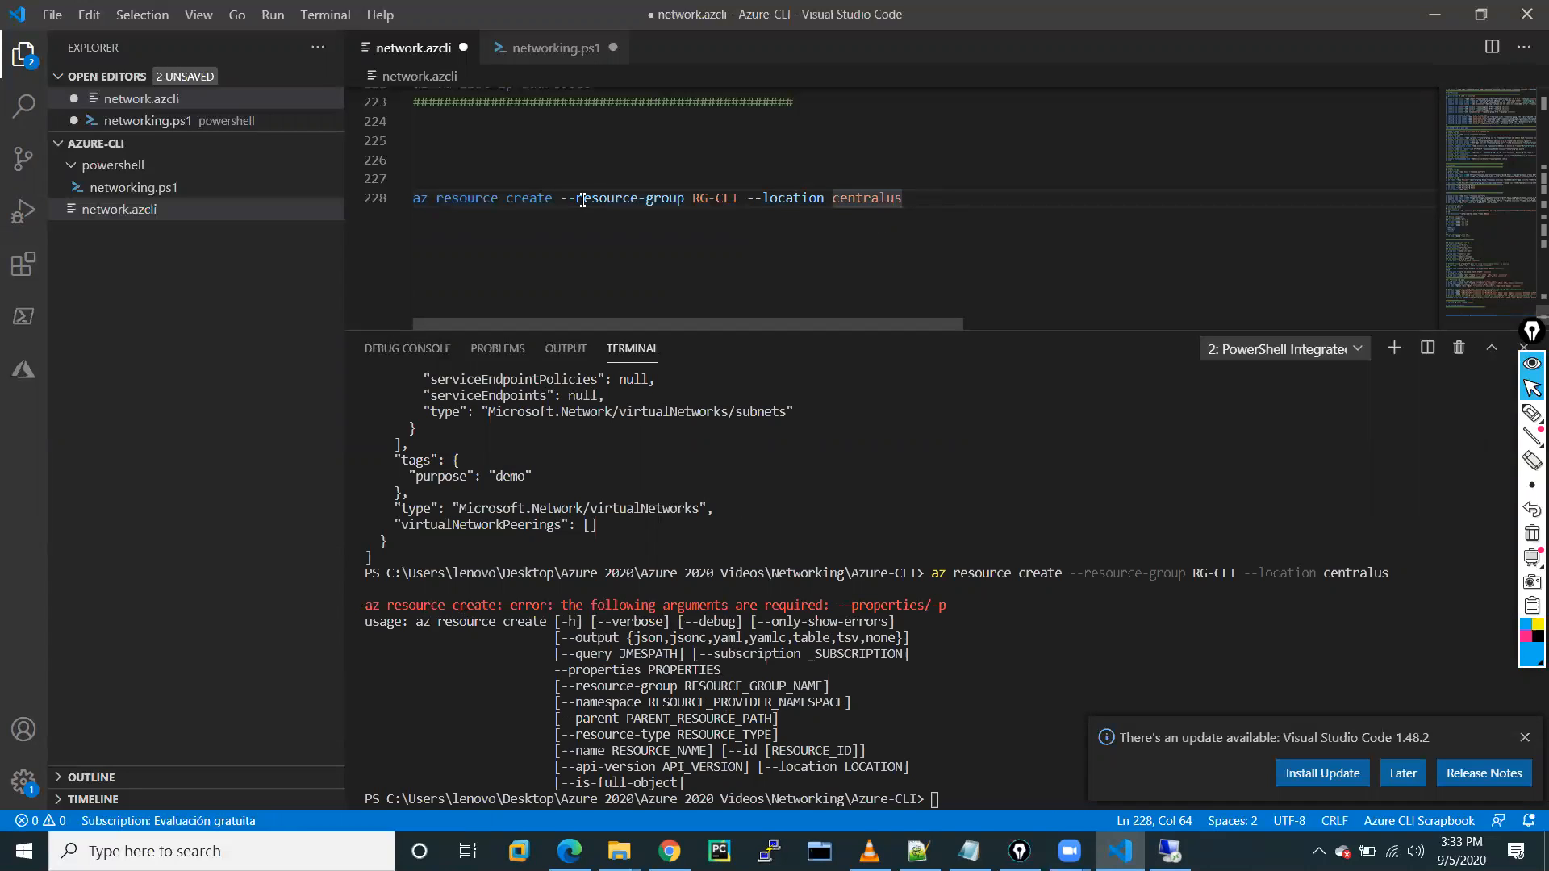
scroll(582, 200, "up", 20)
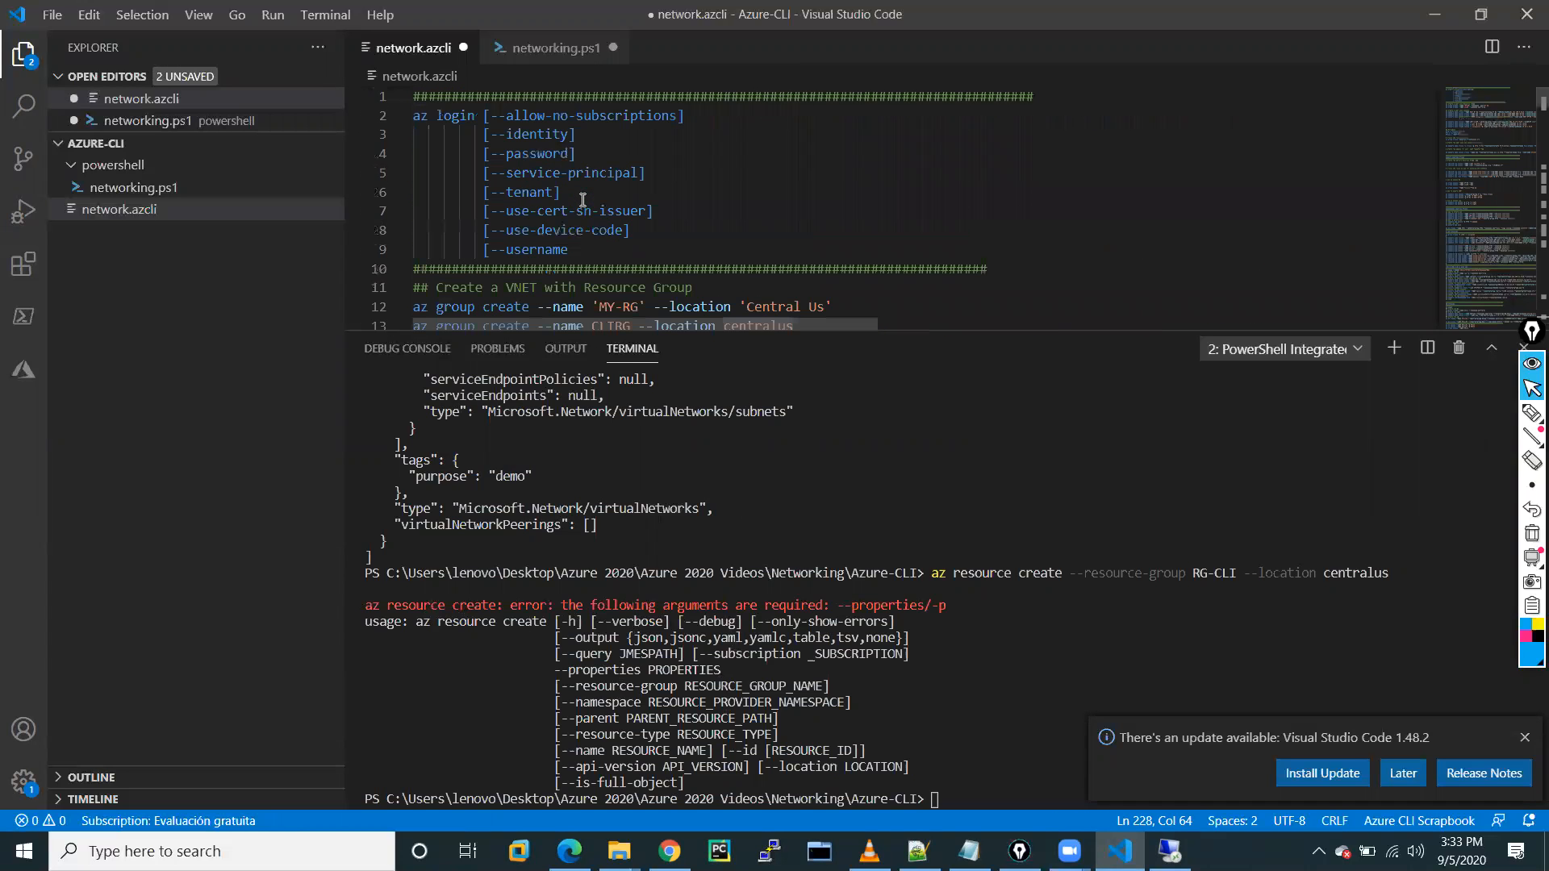
scroll(582, 199, "down", 4)
scroll(584, 177, "up", 3)
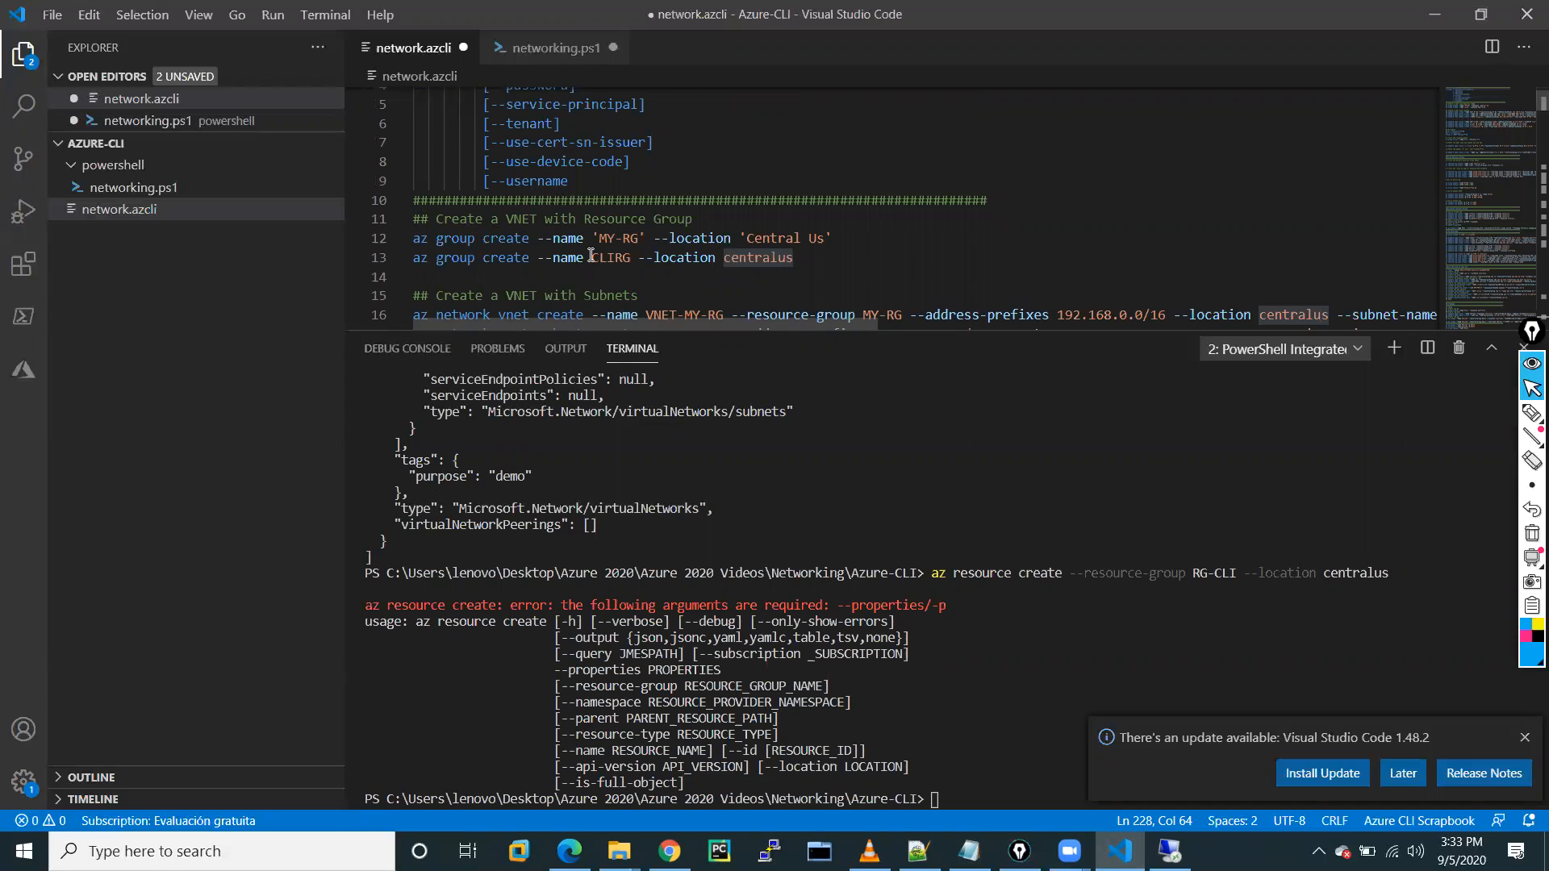
scroll(591, 255, "down", 20)
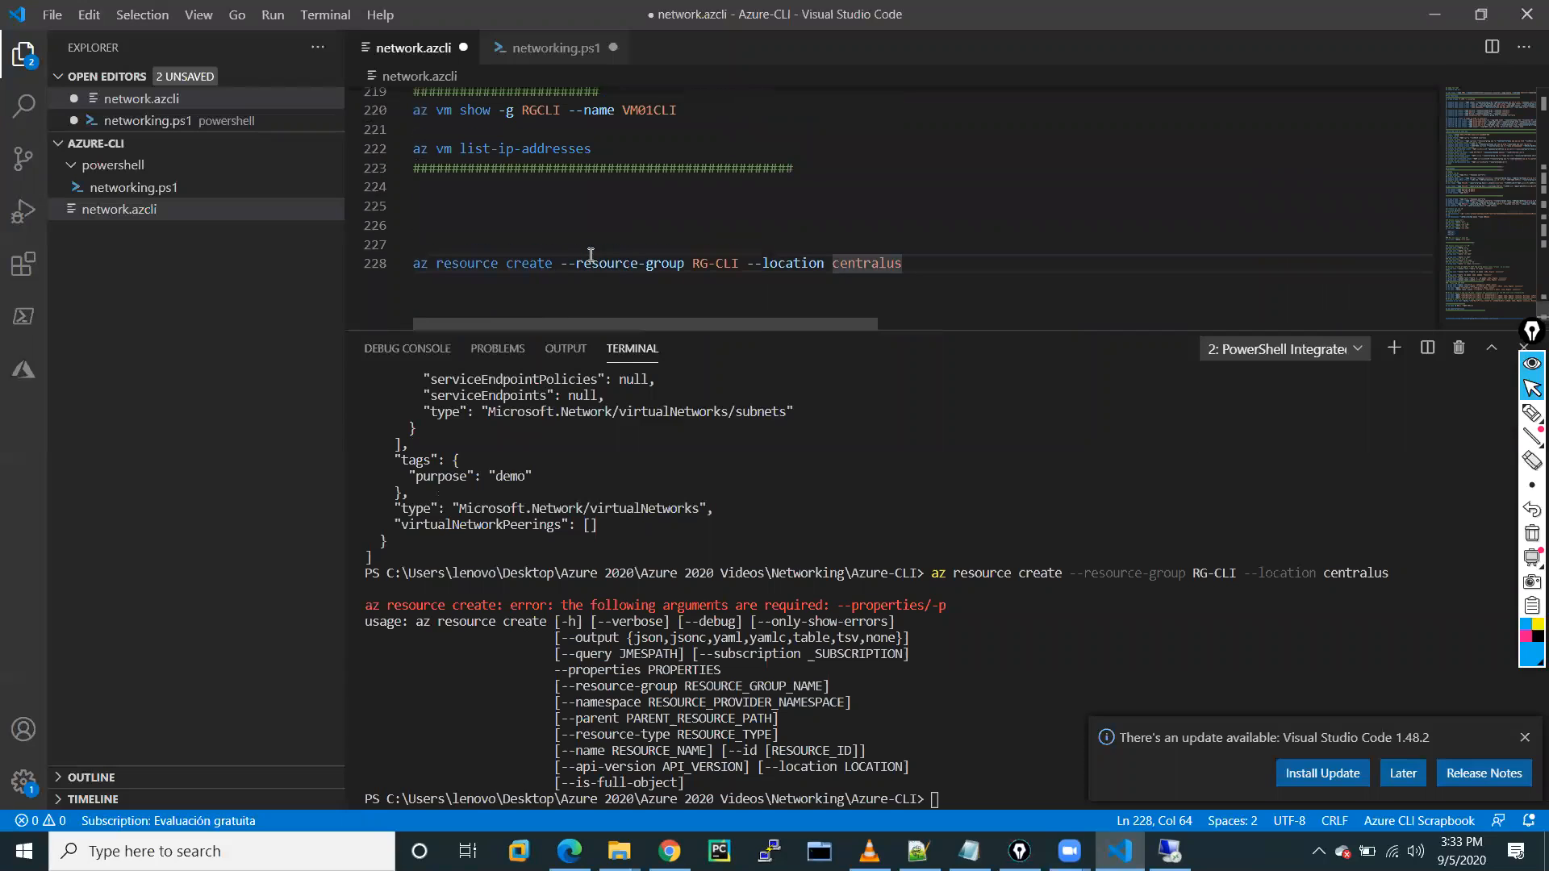
left_click(503, 265)
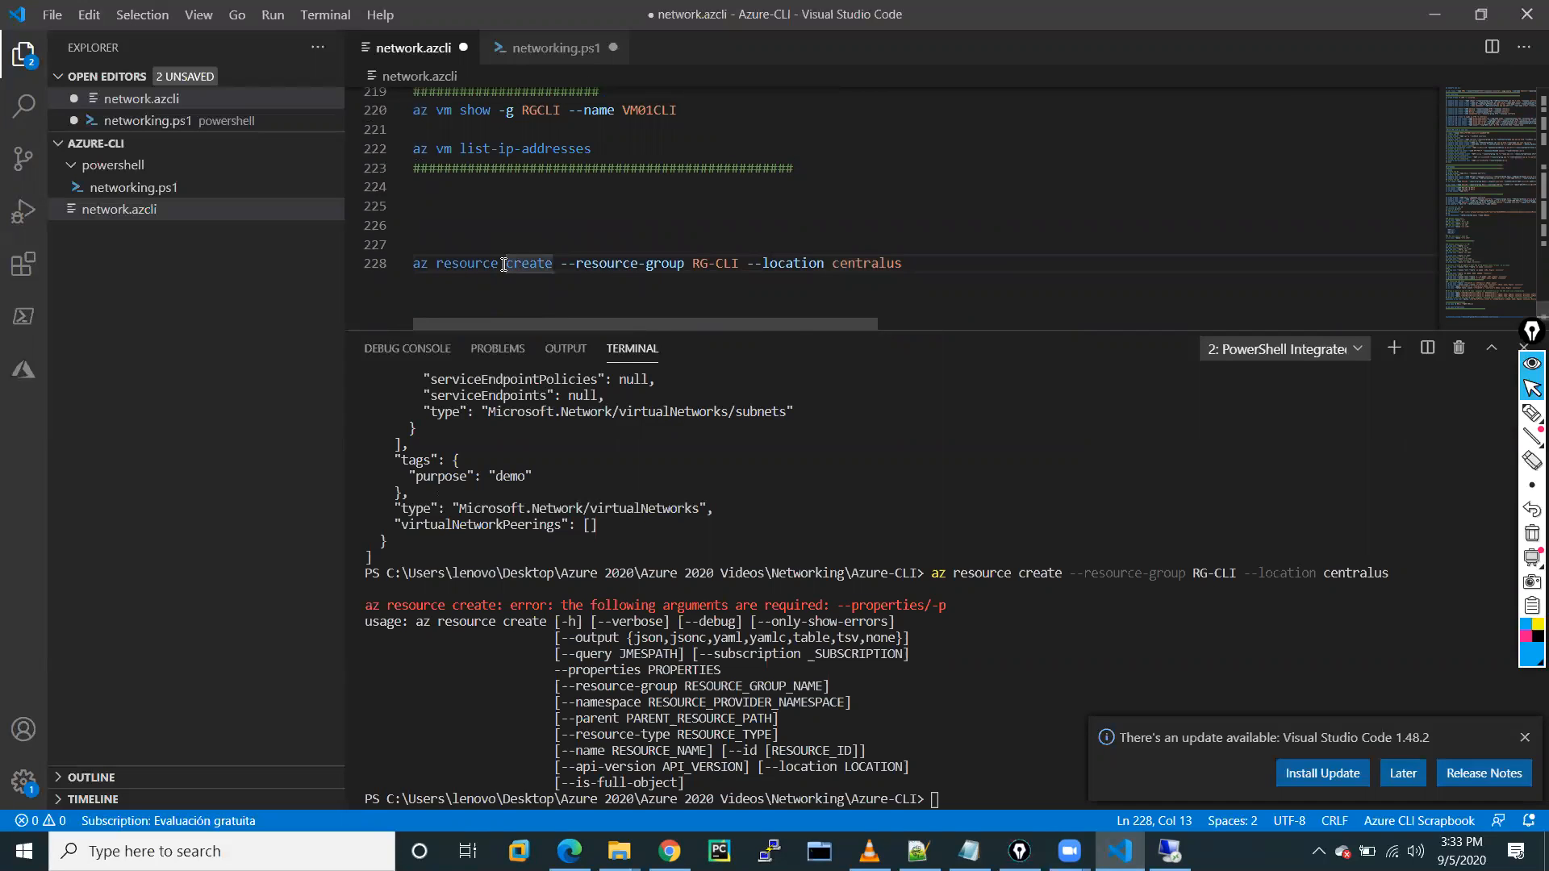
left_click(499, 266)
key("BackSpace")
key("BackSpace")
key("BackSpace")
key("BackSpace")
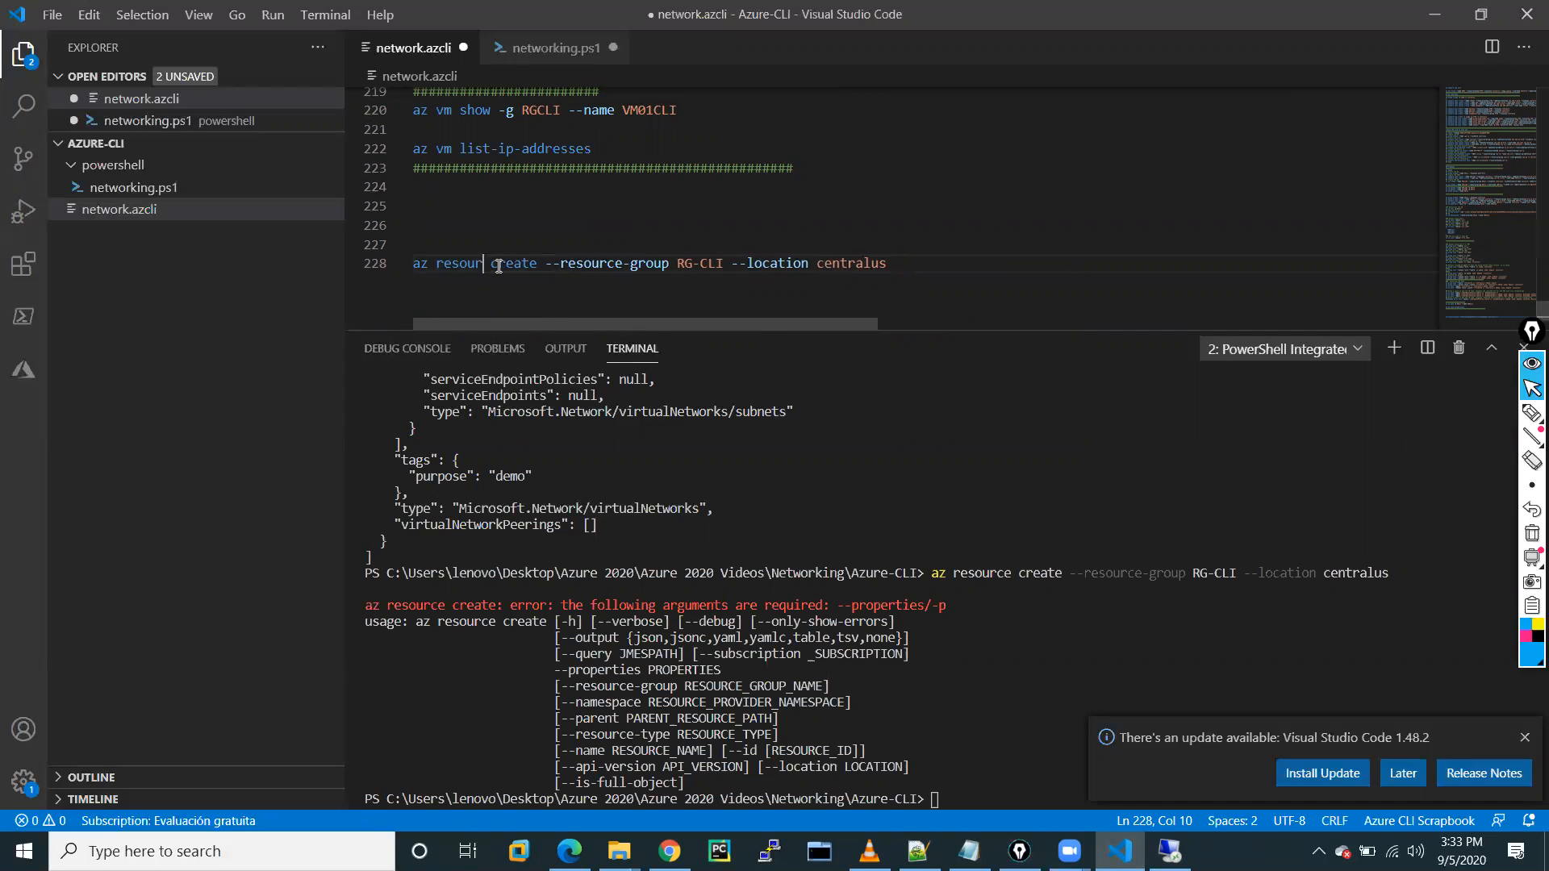
key("BackSpace")
key("BackSpace")
key("BackSpace")
key("BackSpace")
type("gro")
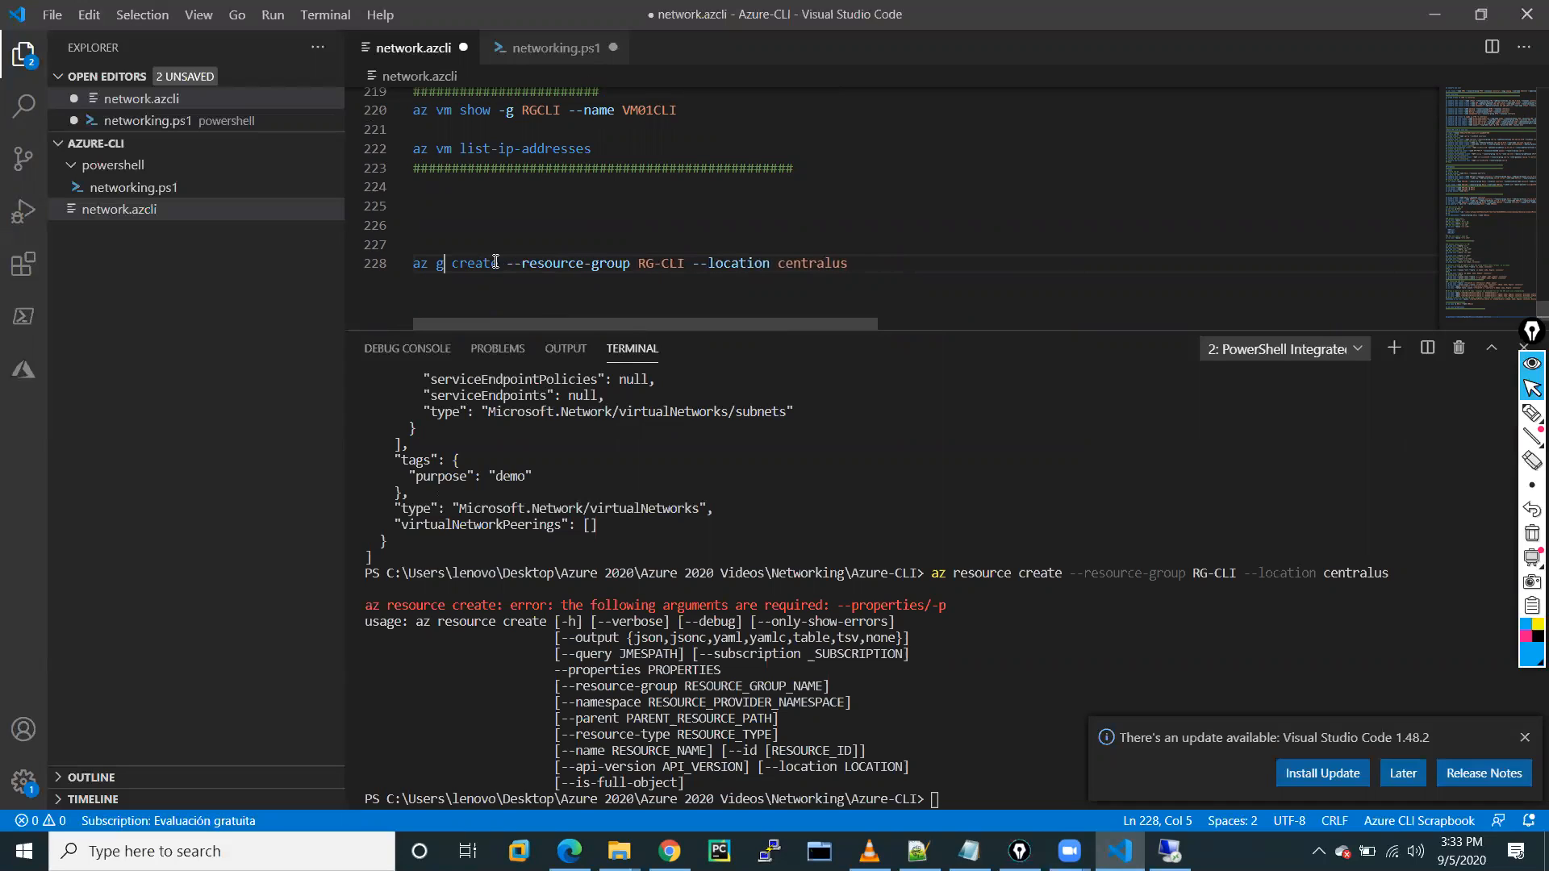
type("up")
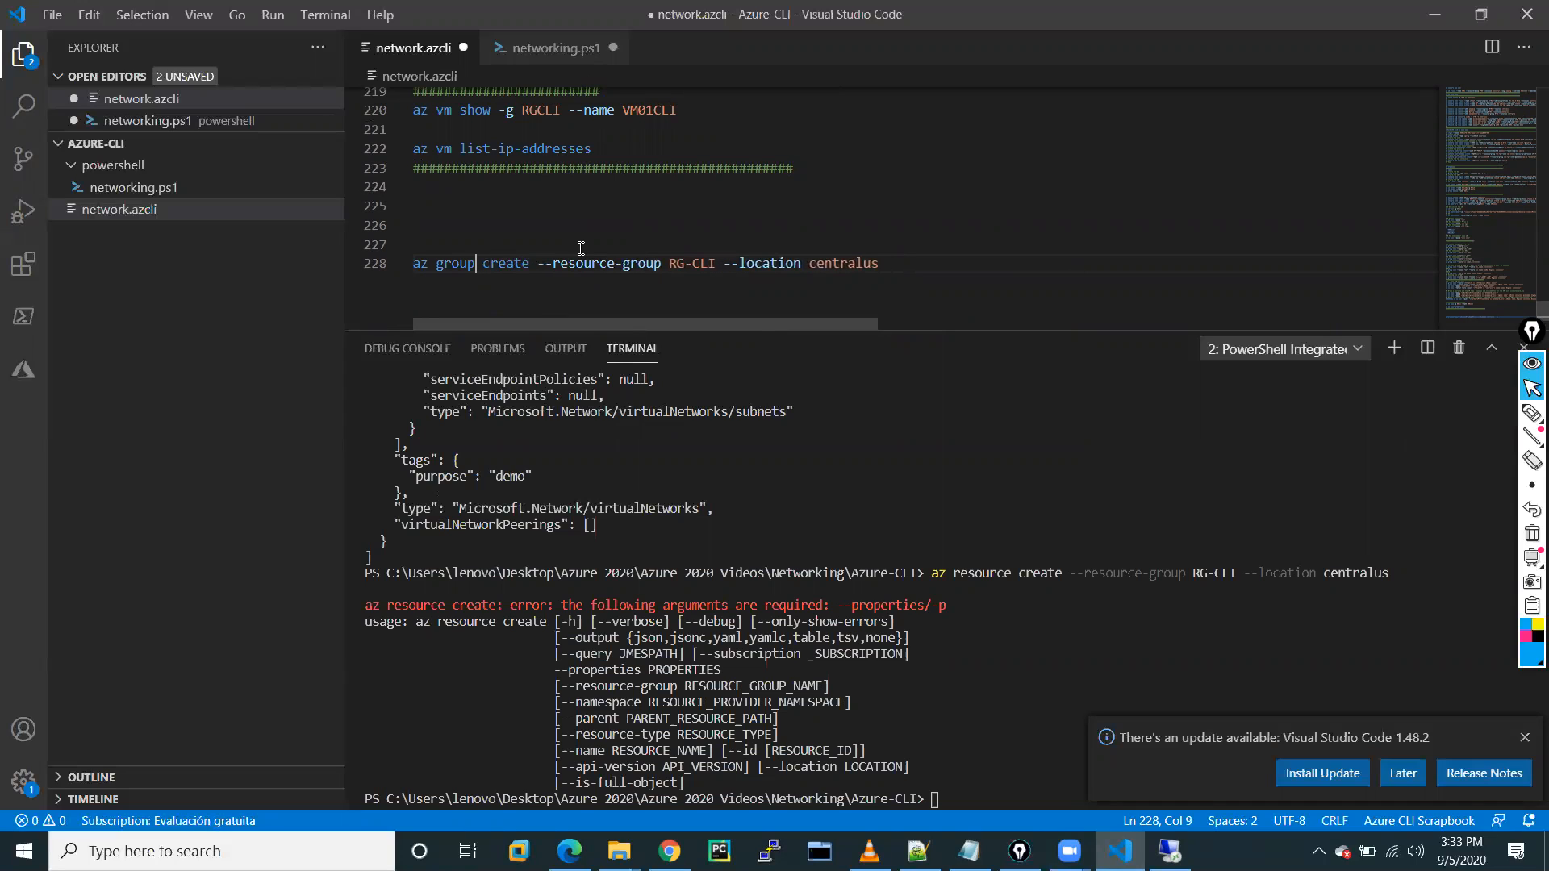
Replace the command's arguments with --name RGCLI --location centralus.
left_click(910, 271)
key("BackSpace")
key("BackSpace")
key("BackSpace")
key("BackSpace")
key("BackSpace")
key("BackSpace")
key("BackSpace")
key("BackSpace")
key("BackSpace")
key("BackSpace")
key("BackSpace")
key("BackSpace")
key("BackSpace")
key("BackSpace")
key("BackSpace")
key("BackSpace")
key("BackSpace")
key("BackSpace")
key("BackSpace")
key("BackSpace")
key("BackSpace")
key("BackSpace")
key("BackSpace")
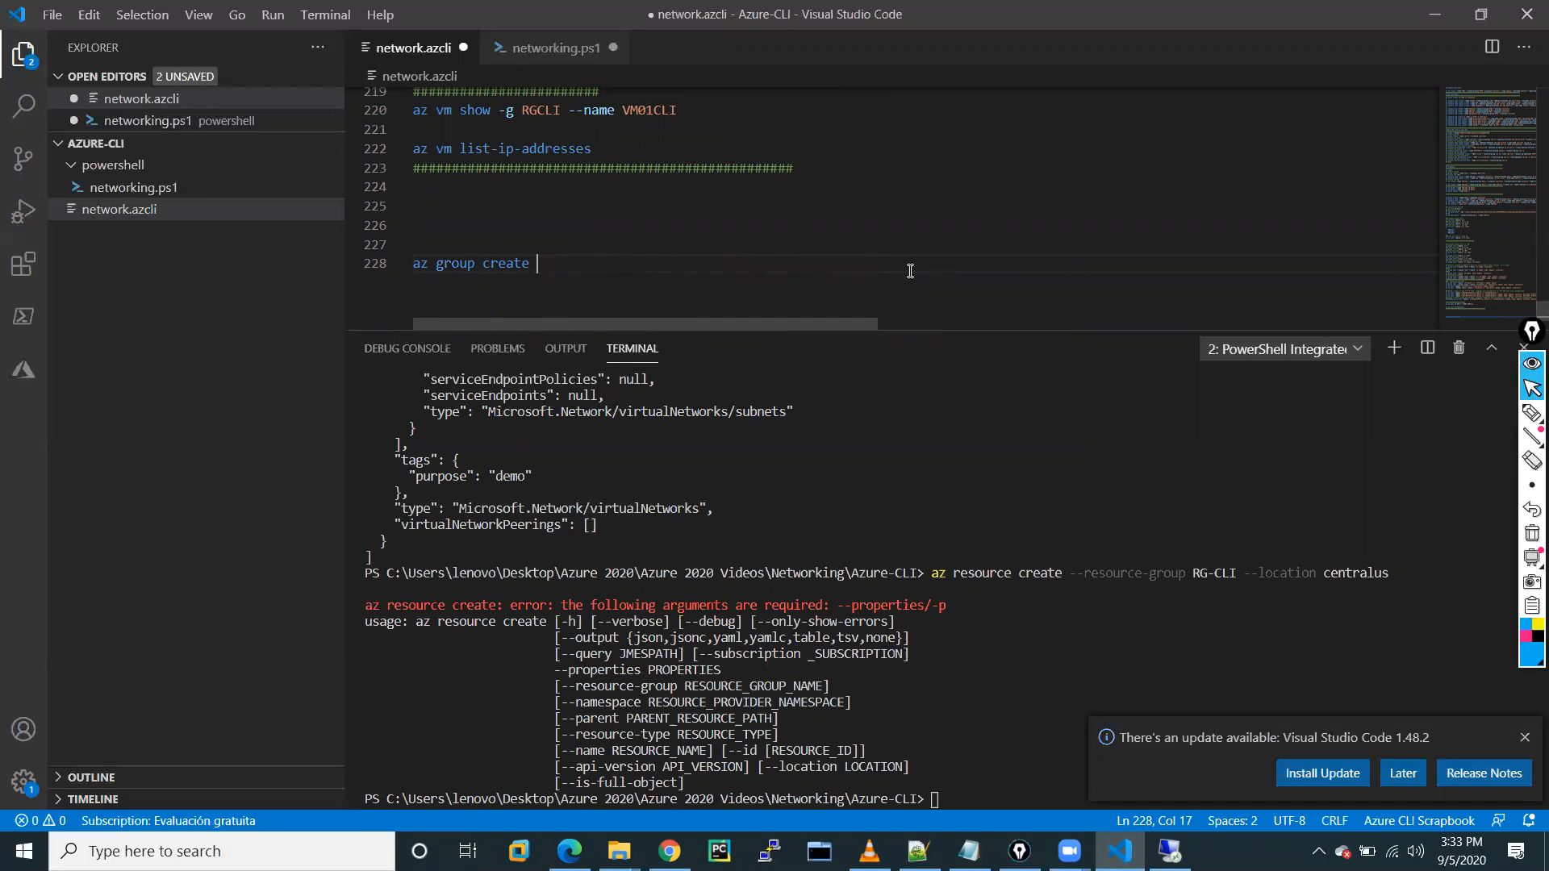
type("--name RGCLI --lo")
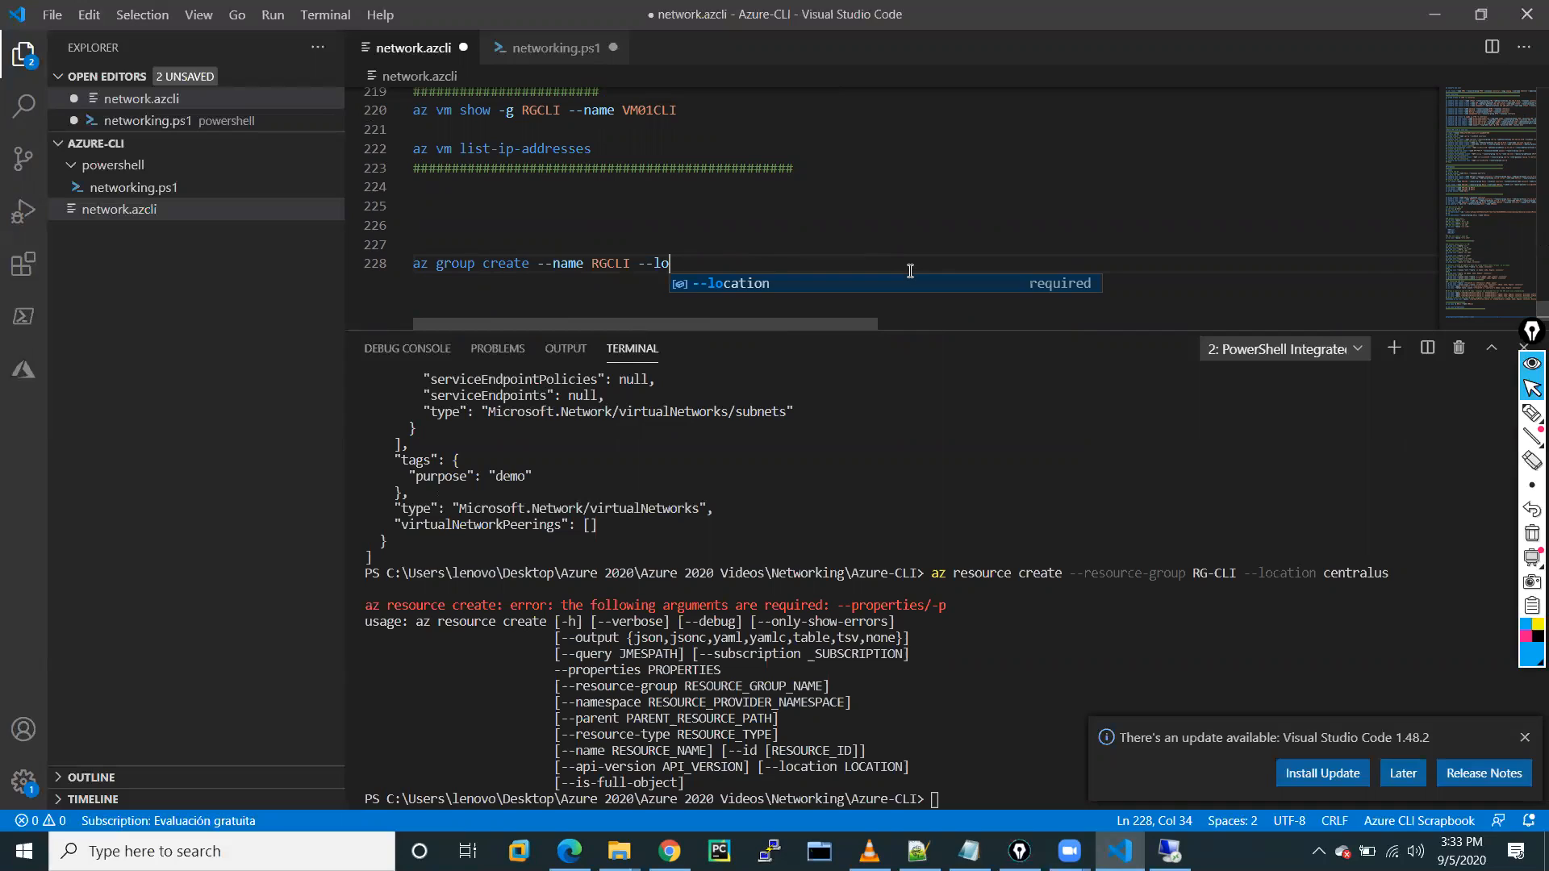
key("Tab")
type("cen")
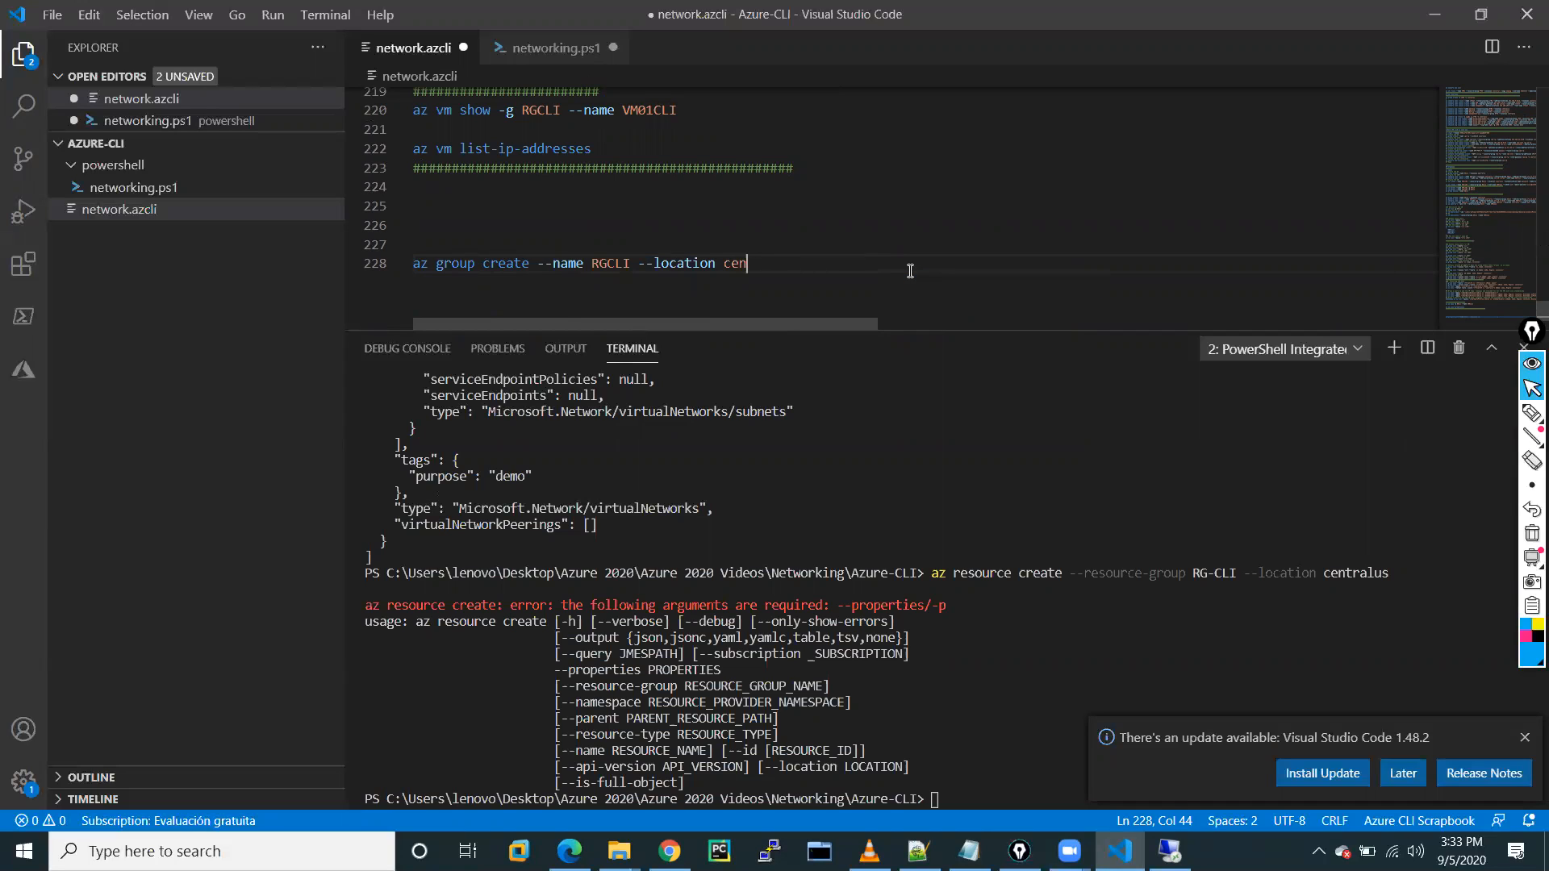
type("tralus")
Run the az group create line and confirm the Succeeded status in the output.
left_click_drag(802, 271, 408, 264)
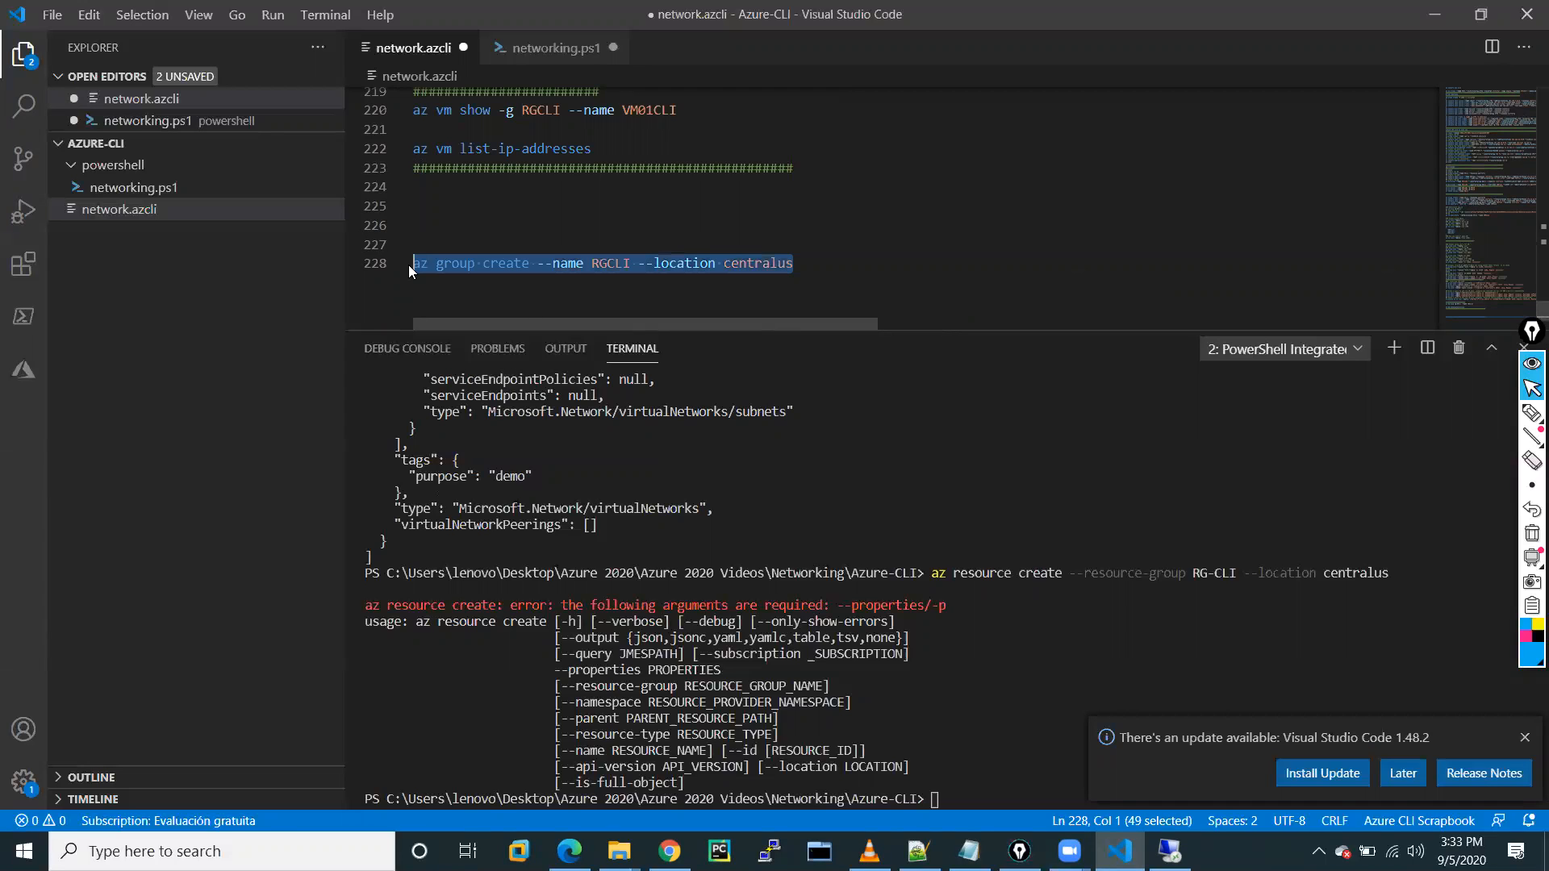
right_click(472, 261)
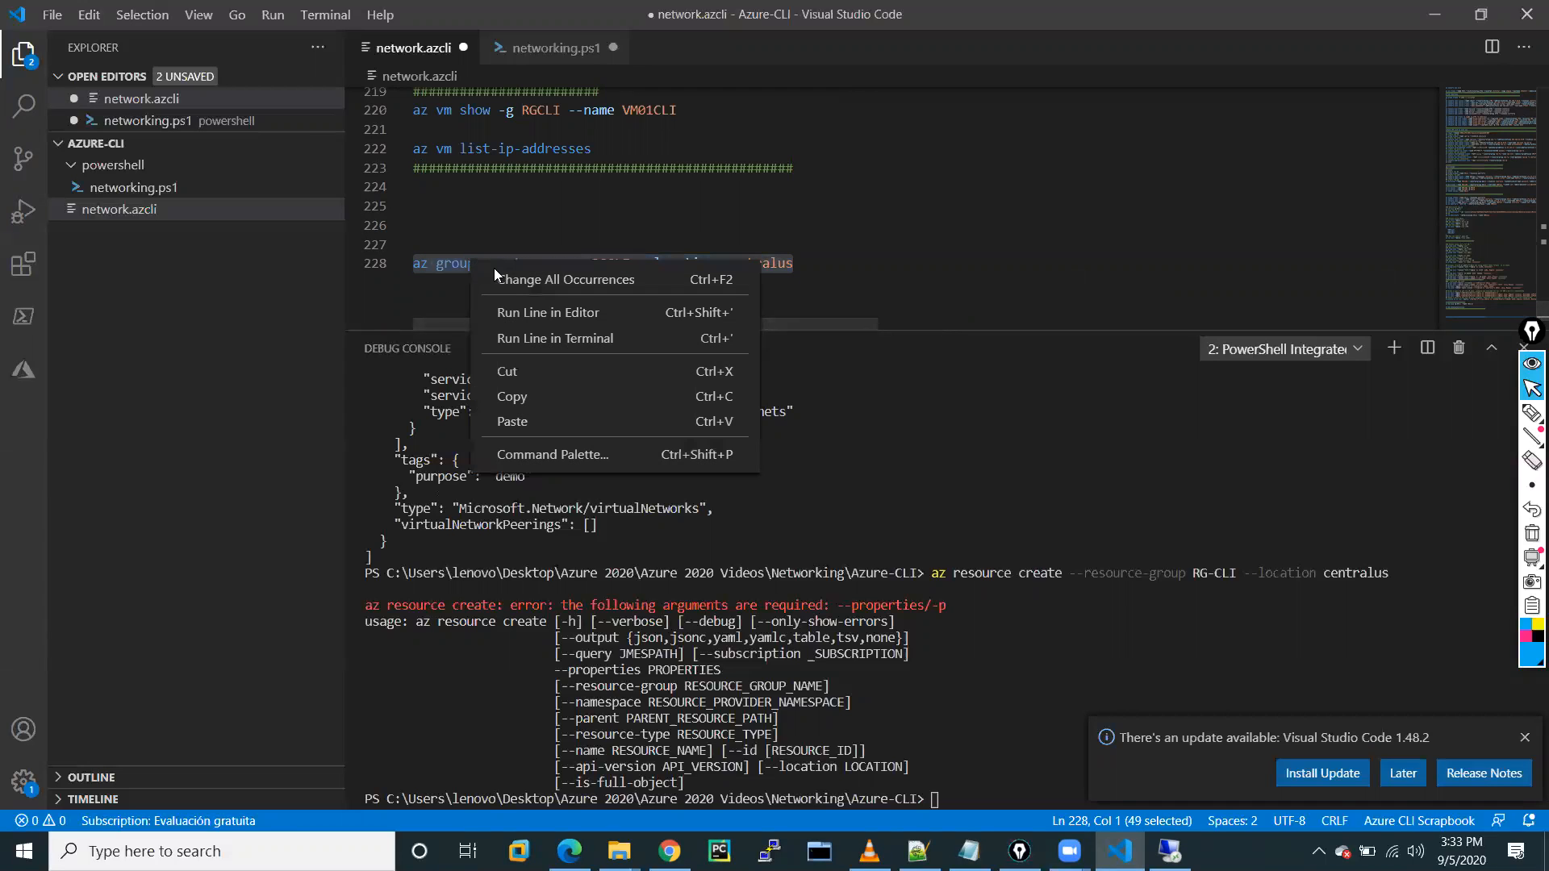
left_click(529, 339)
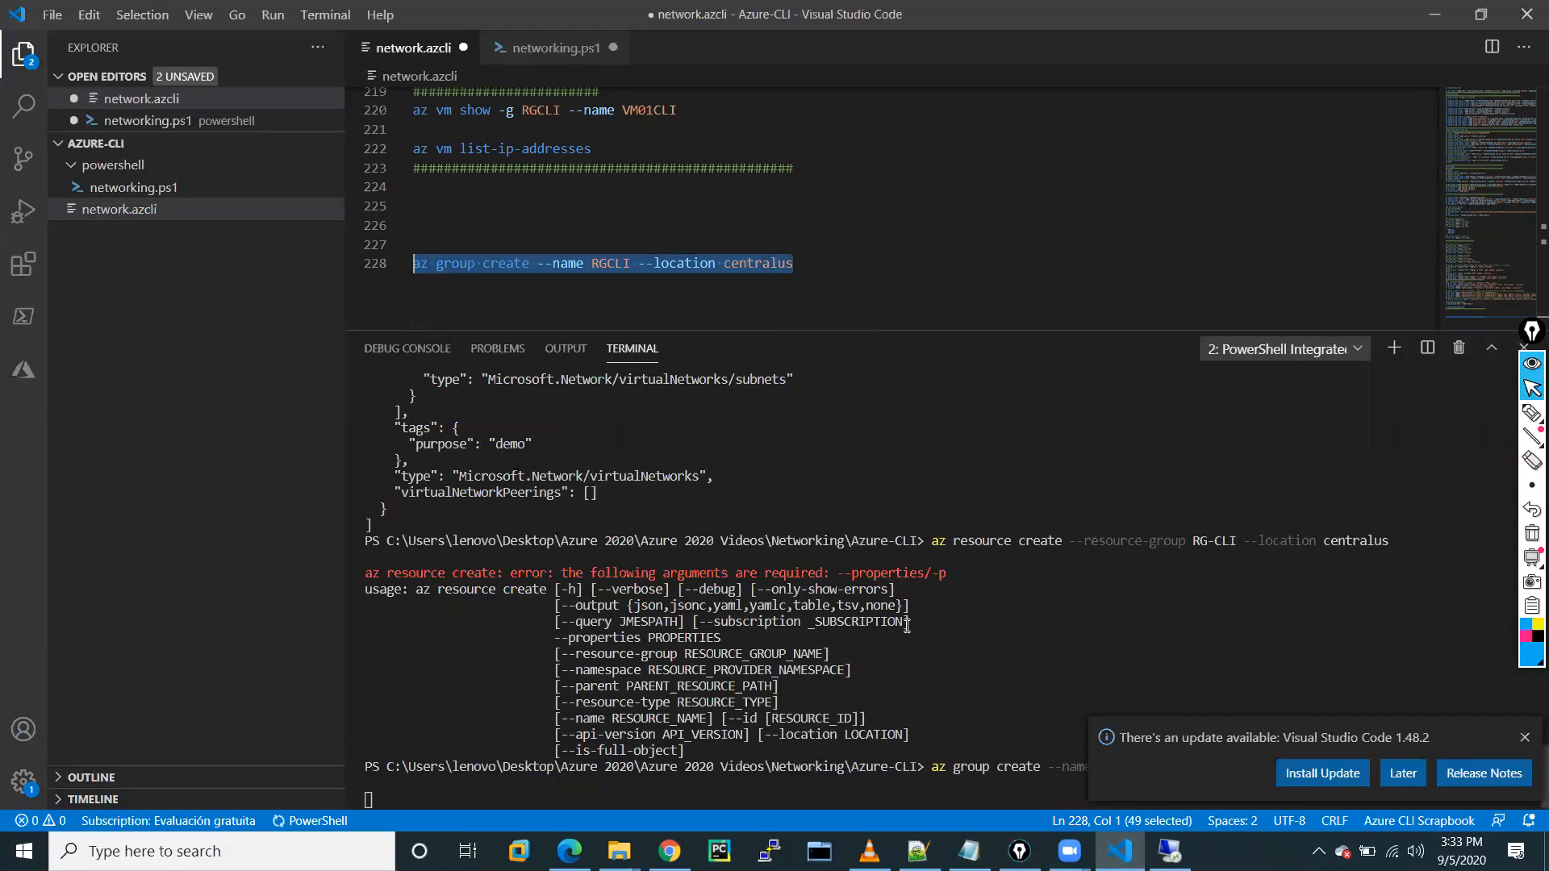
left_click(1523, 739)
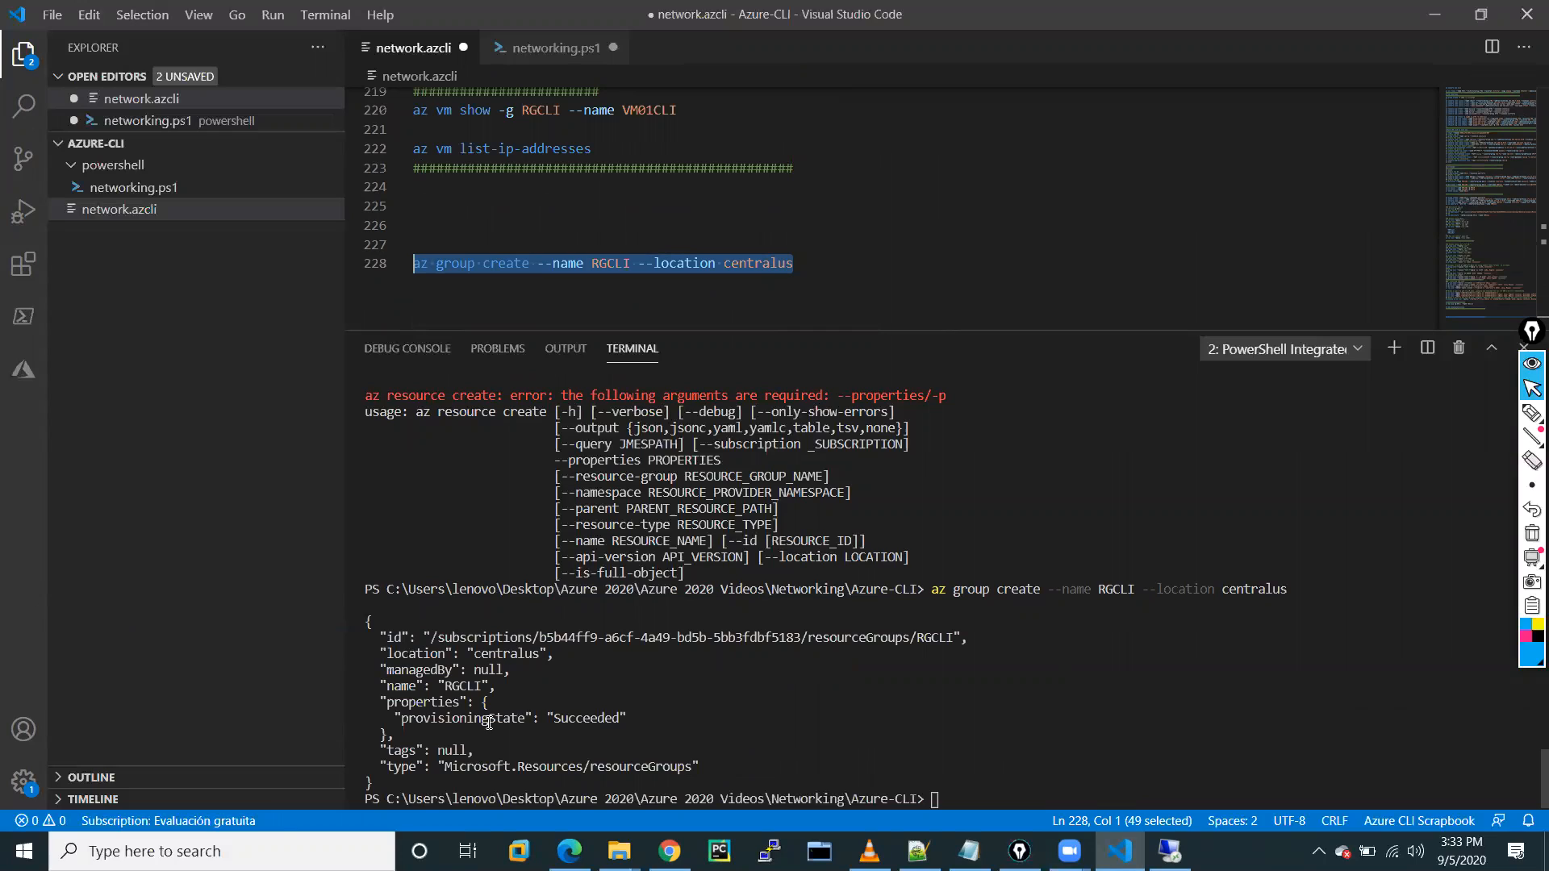
left_click_drag(554, 717, 619, 717)
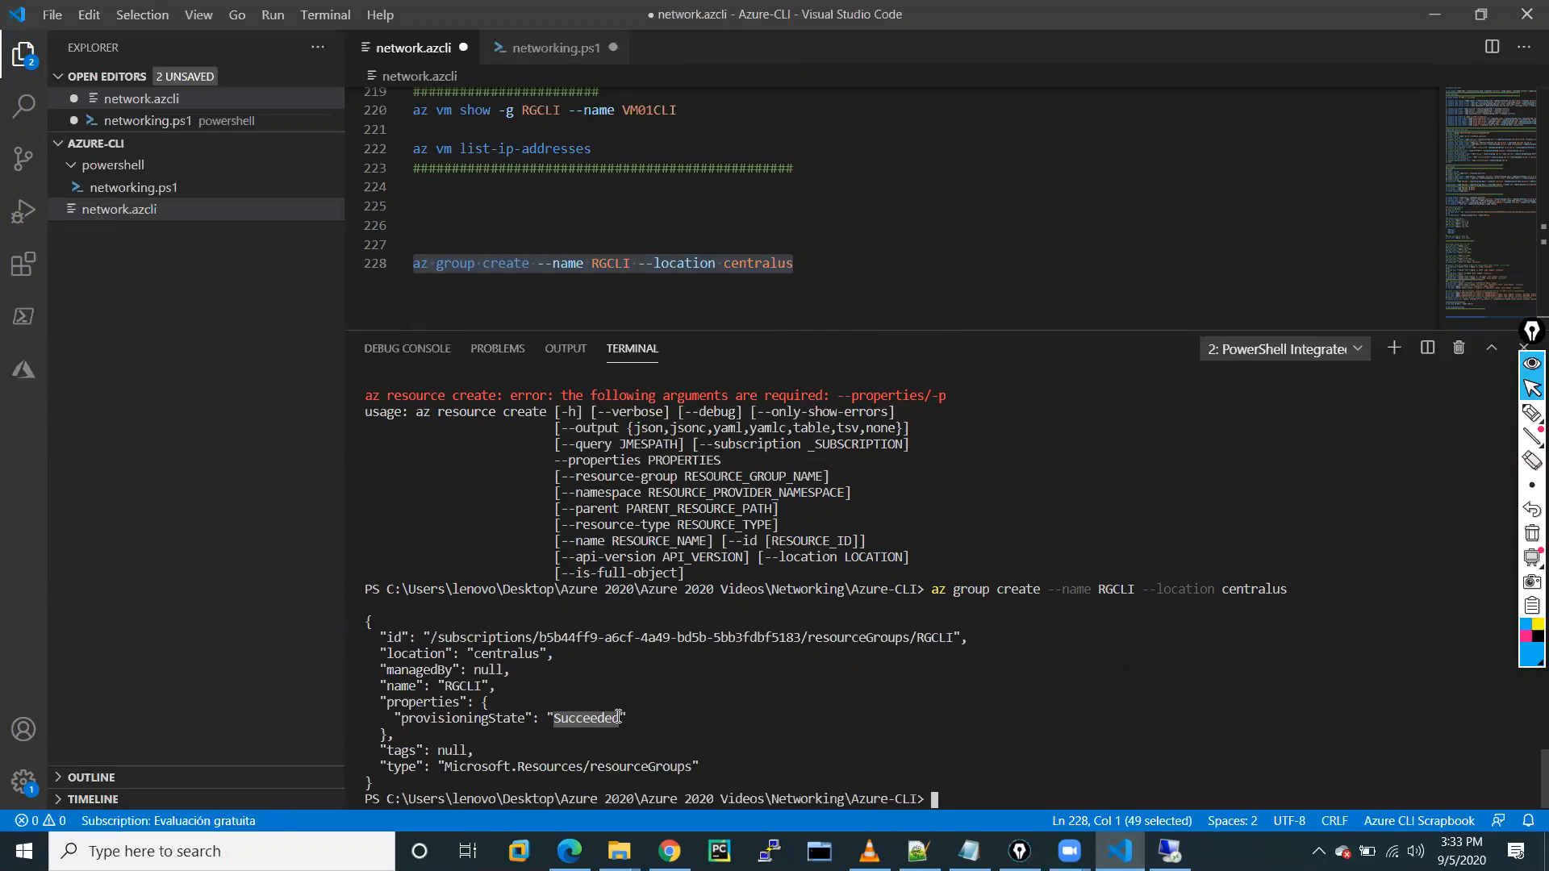
left_click(809, 268)
key("Return")
Add 'az group list' on line 229 and run it in the terminal.
type("az ")
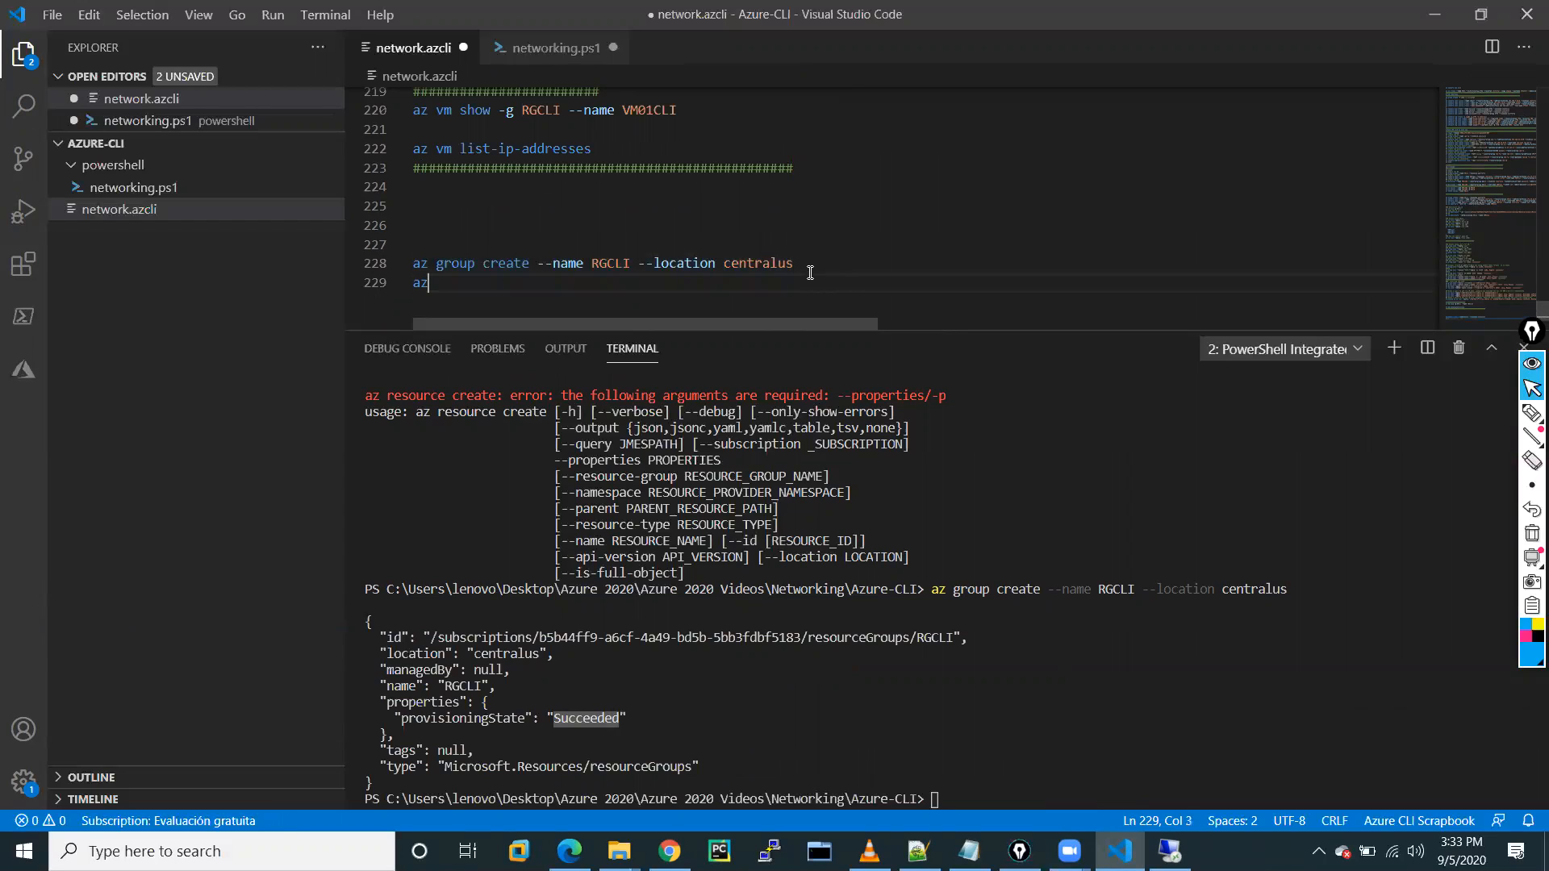
type("group list")
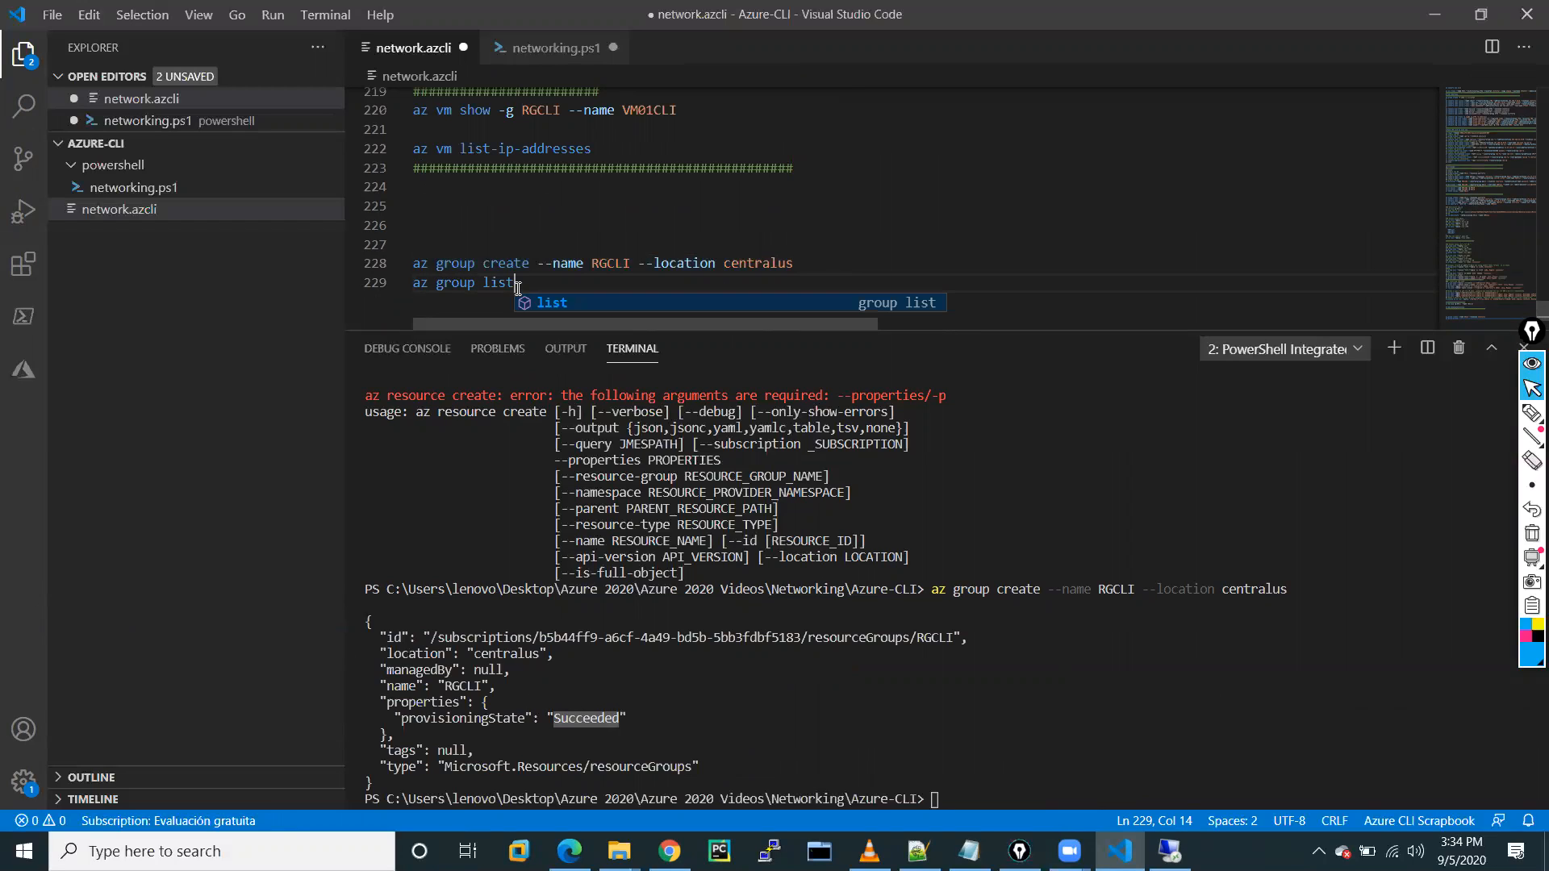
key("Escape")
left_click_drag(516, 287, 413, 285)
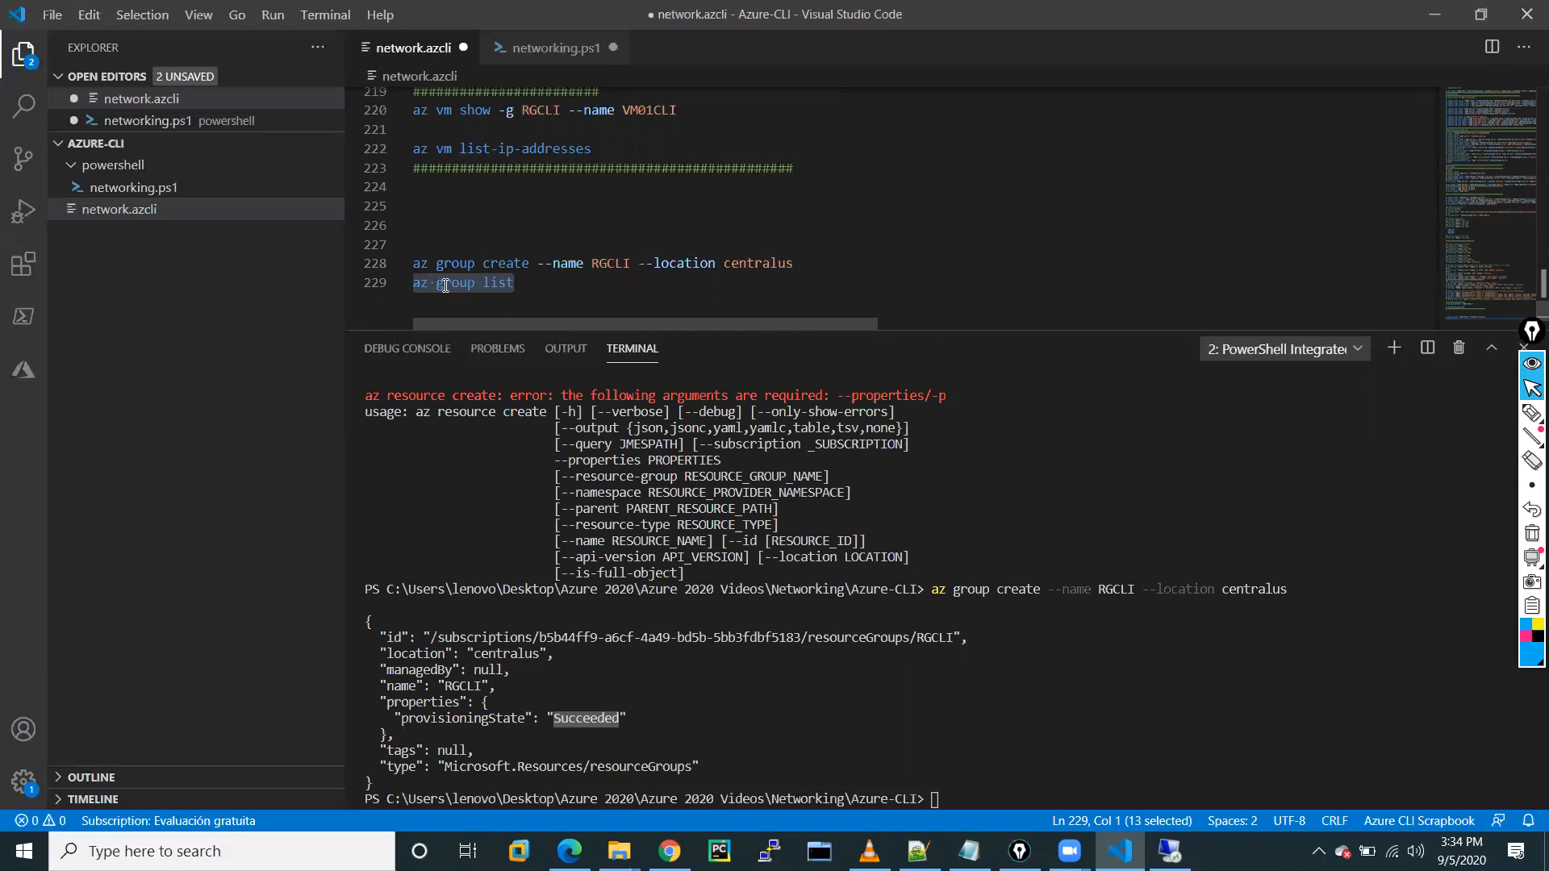
right_click(445, 286)
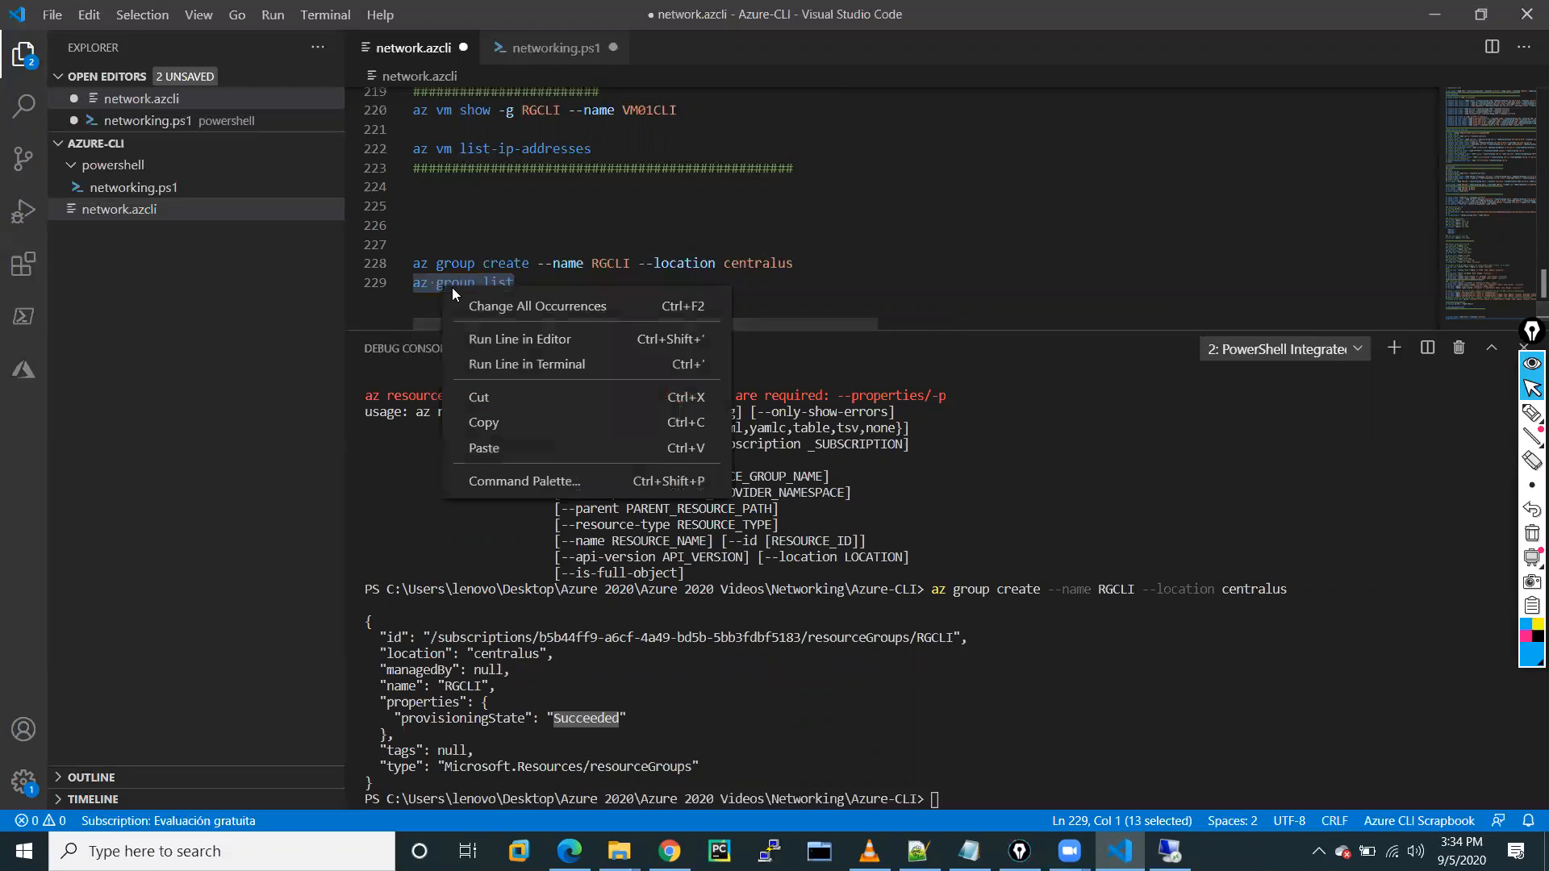
left_click(505, 365)
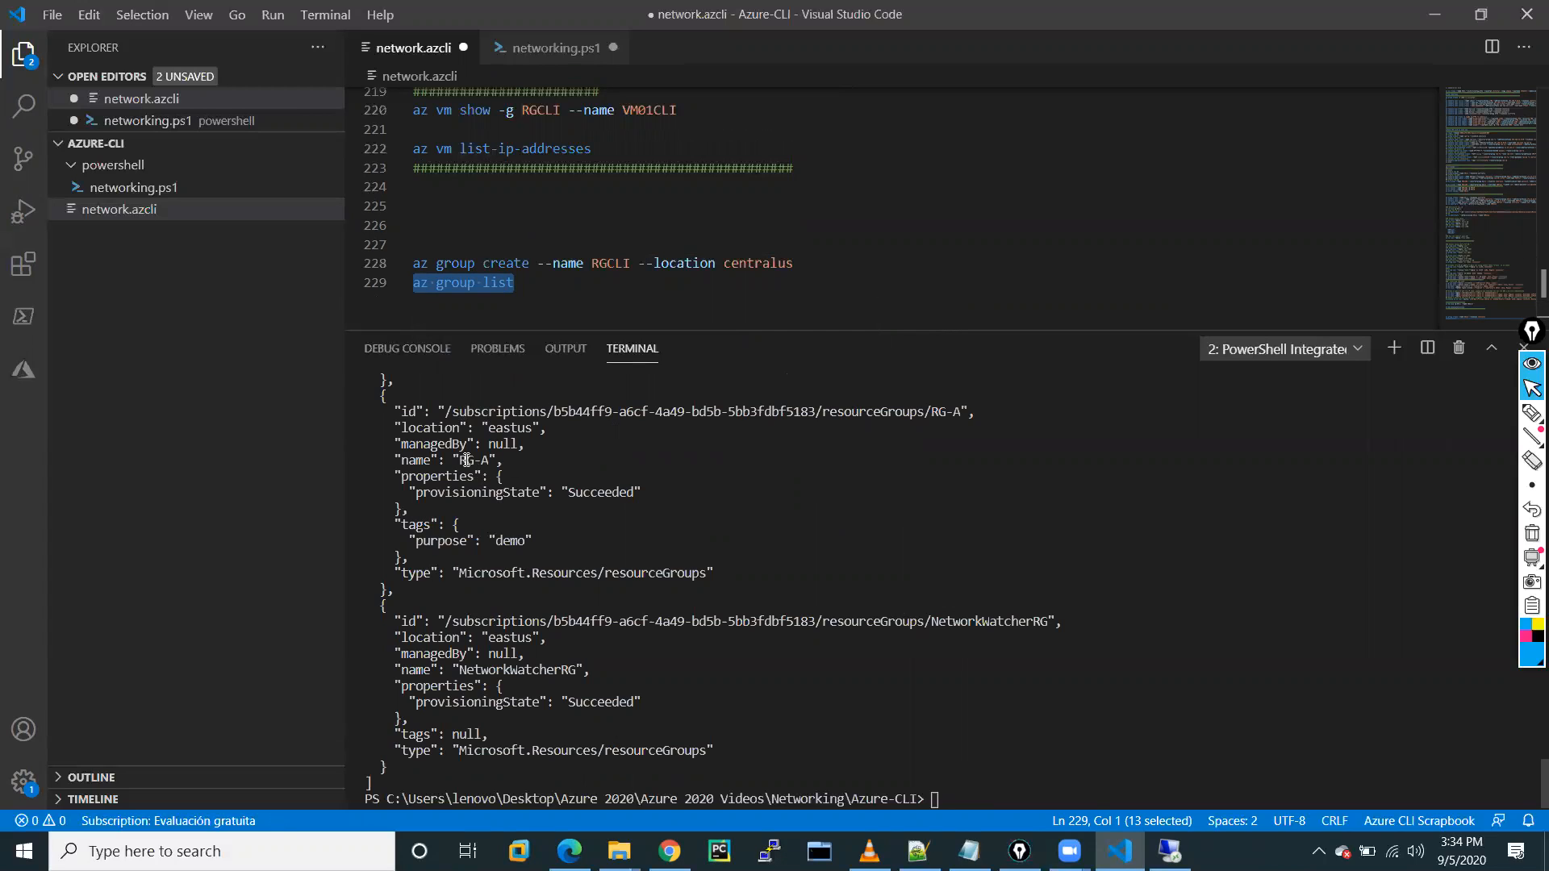
Inspect the listed resource groups, highlighting RG-A in the output.
left_click_drag(466, 460, 480, 460)
double_click(464, 459)
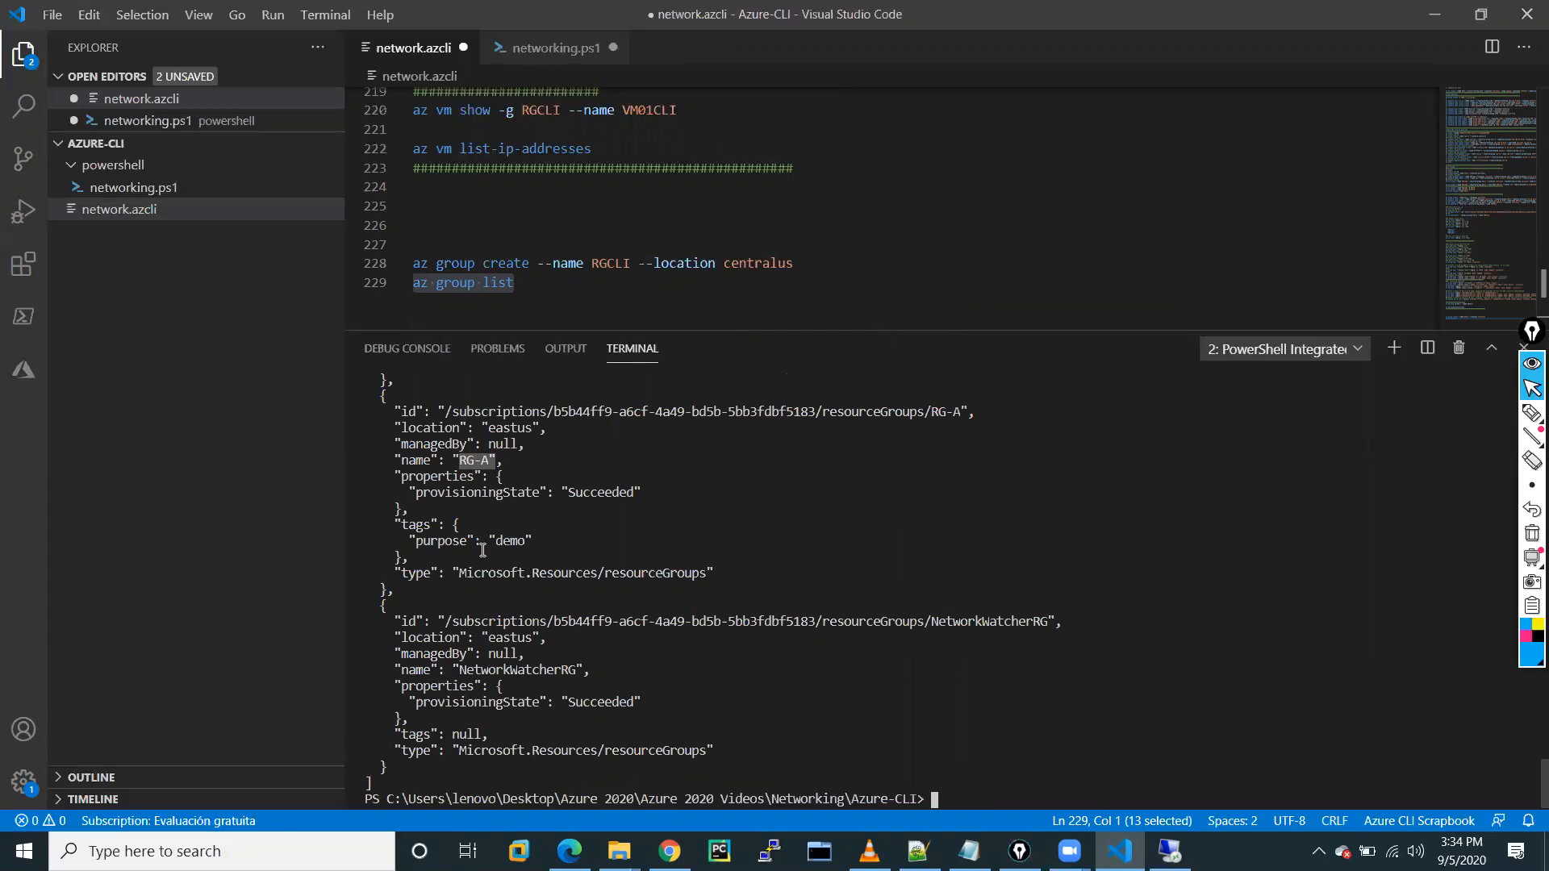
scroll(521, 481, "up", 4)
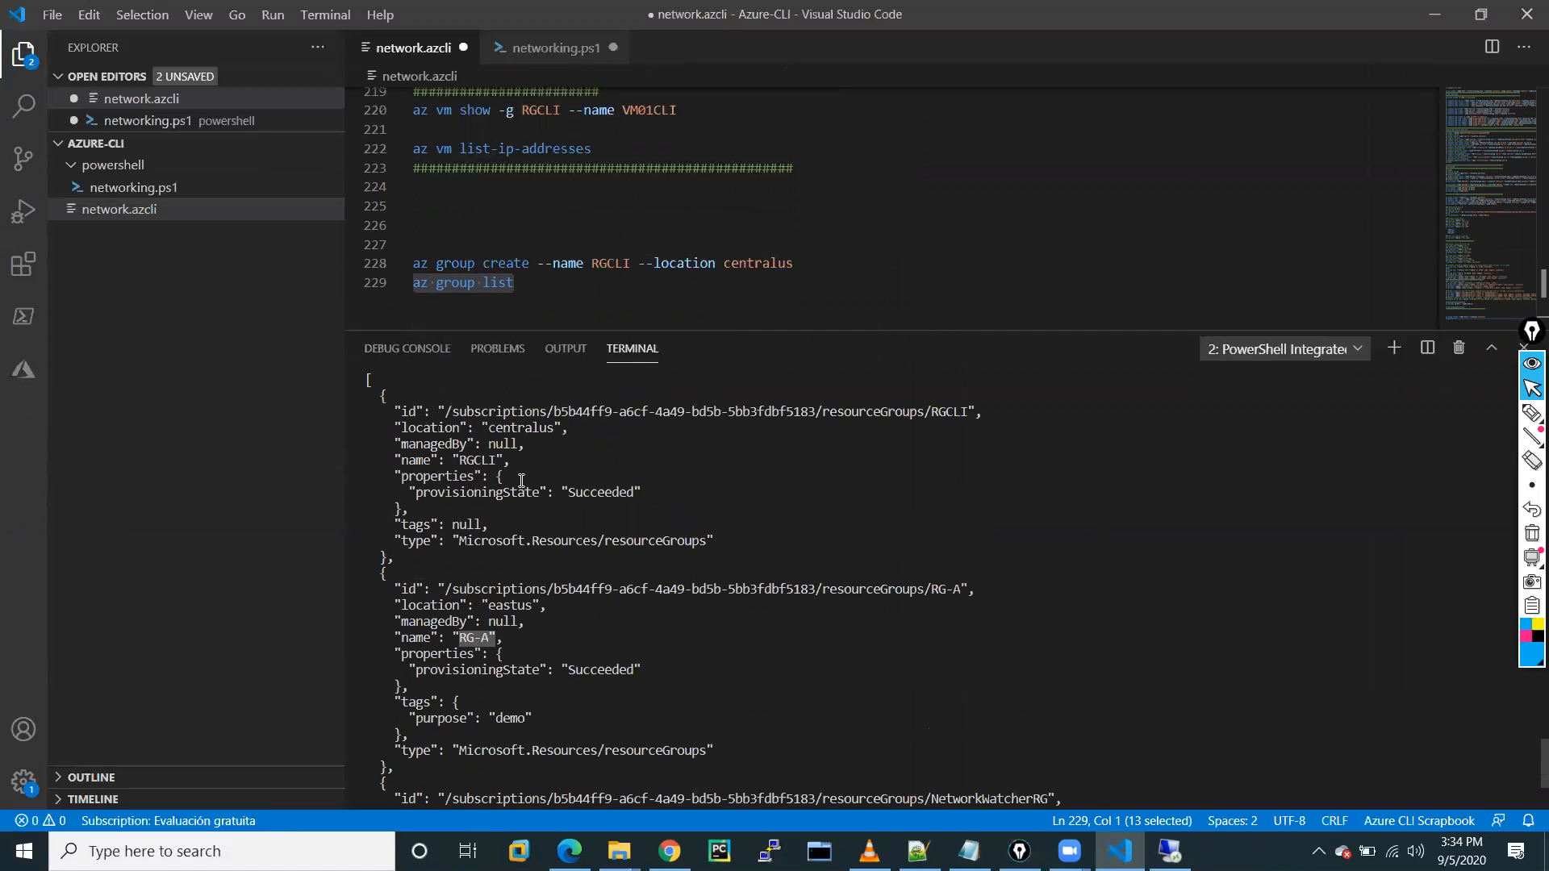
left_click_drag(453, 460, 553, 456)
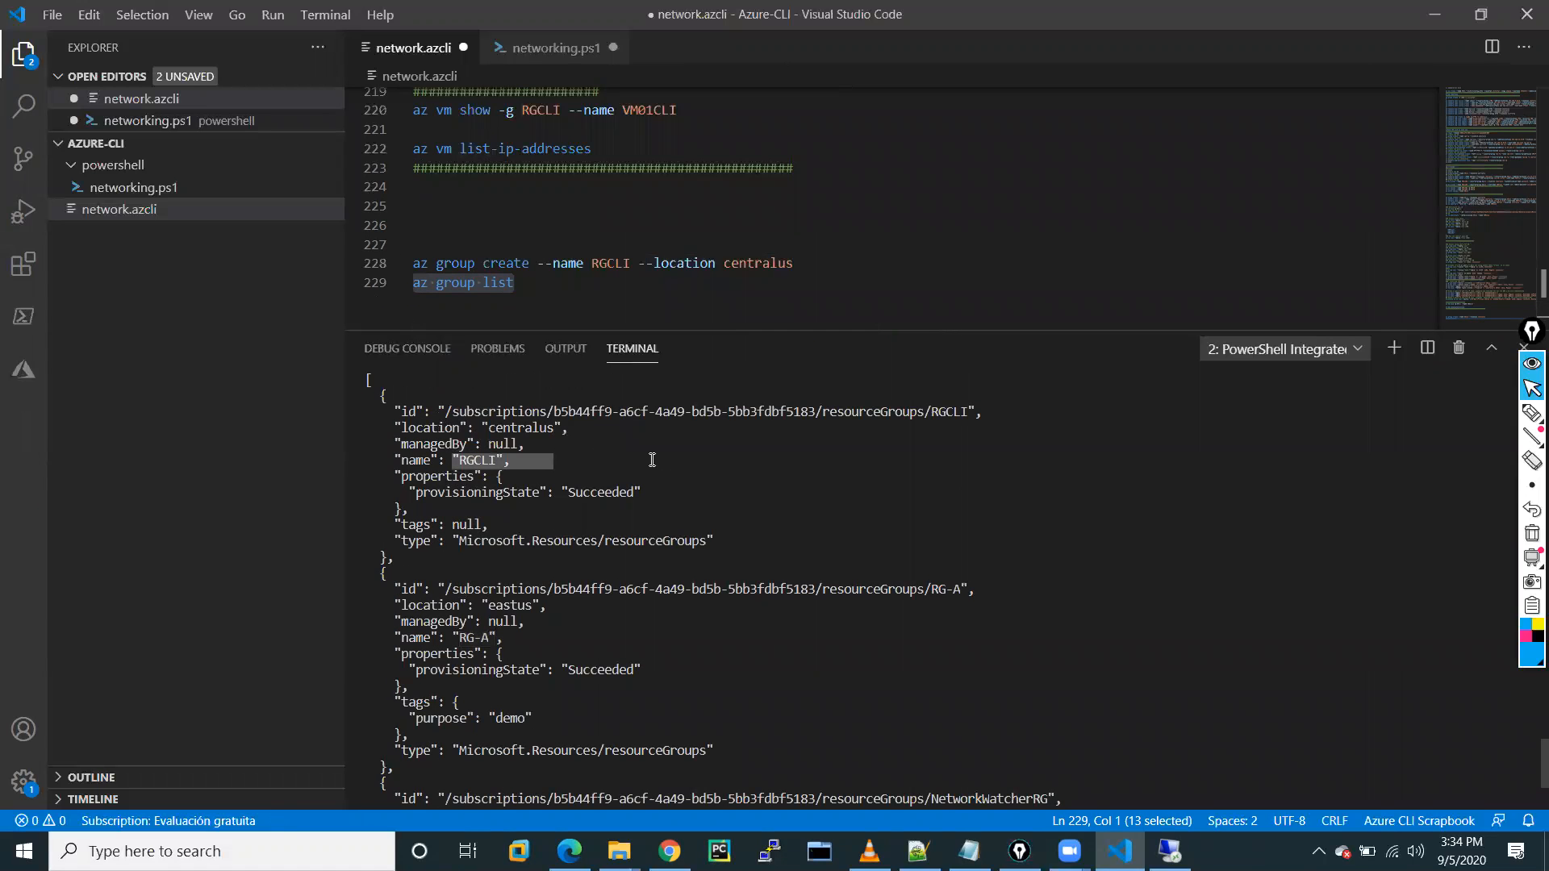
scroll(605, 459, "up", 6)
scroll(652, 460, "down", 10)
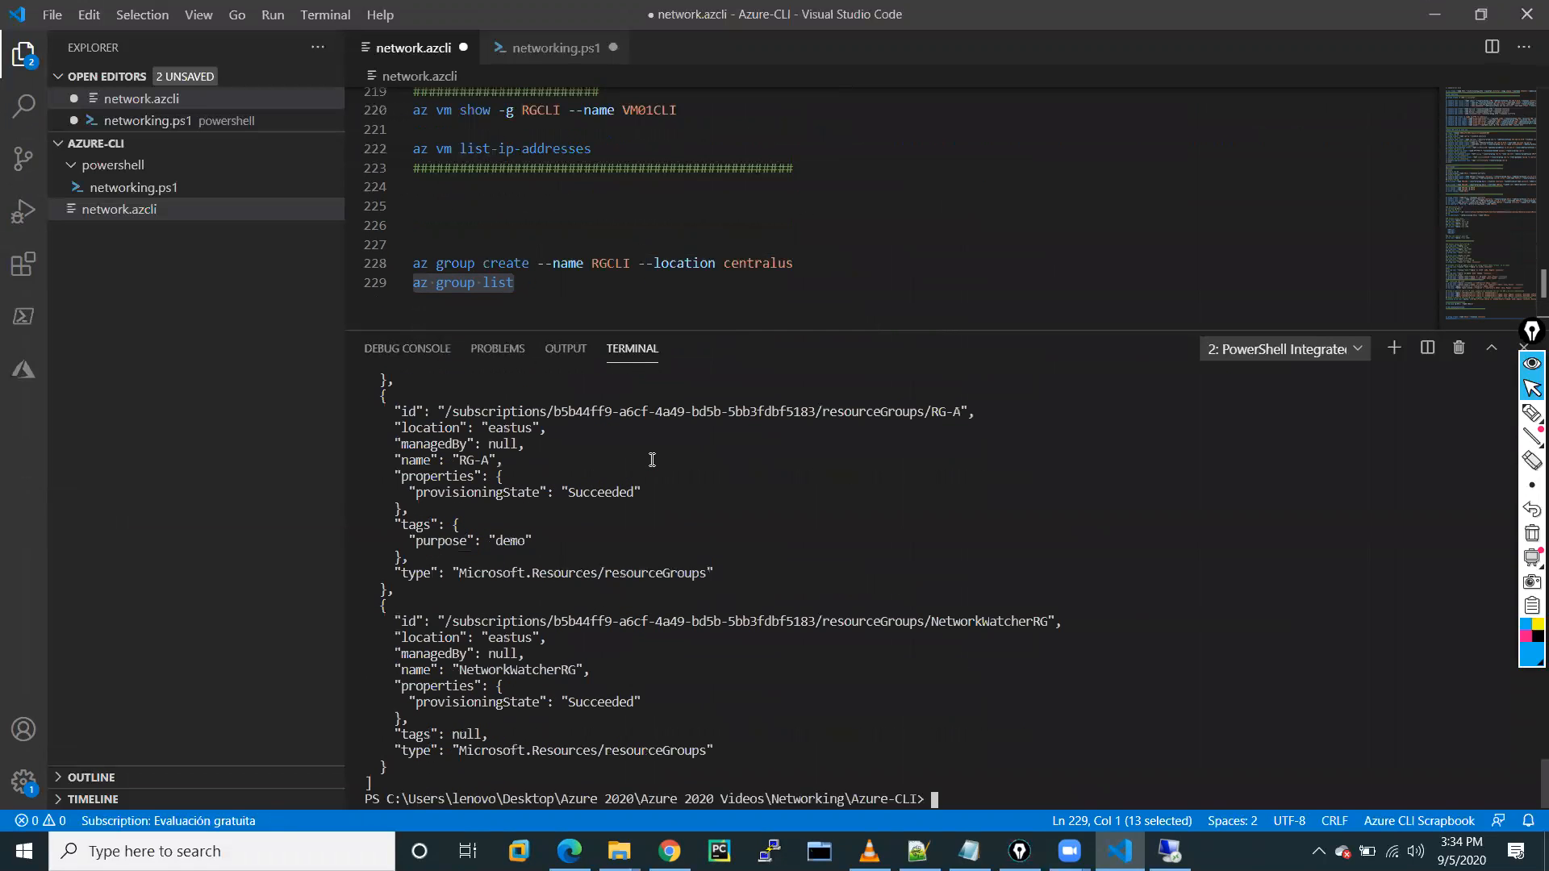
left_click(550, 296)
Type 'az network vnet create --name VNET-CLI --location centralus' on a new line.
key("Return")
key("Return")
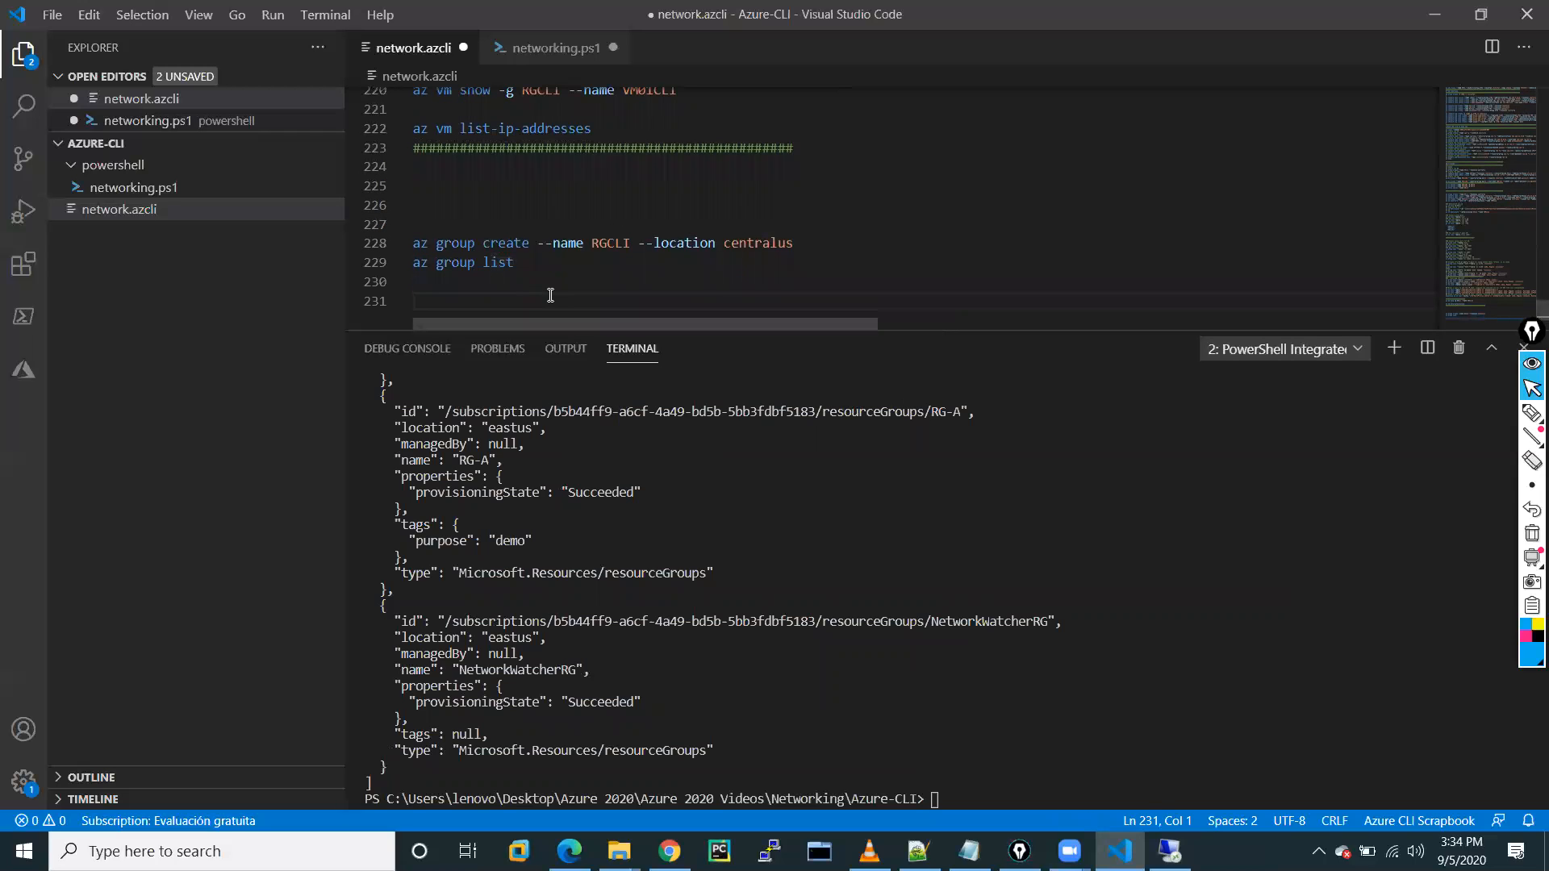
type("az")
type(" network ")
type("creat")
type("e vnet ")
type("-")
key("BackSpace")
key("BackSpace")
key("BackSpace")
key("BackSpace")
key("BackSpace")
key("BackSpace")
key("BackSpace")
key("BackSpace")
key("BackSpace")
key("BackSpace")
key("BackSpace")
key("BackSpace")
key("BackSpace")
type("vnet cret")
key("BackSpace")
type("ate --name ")
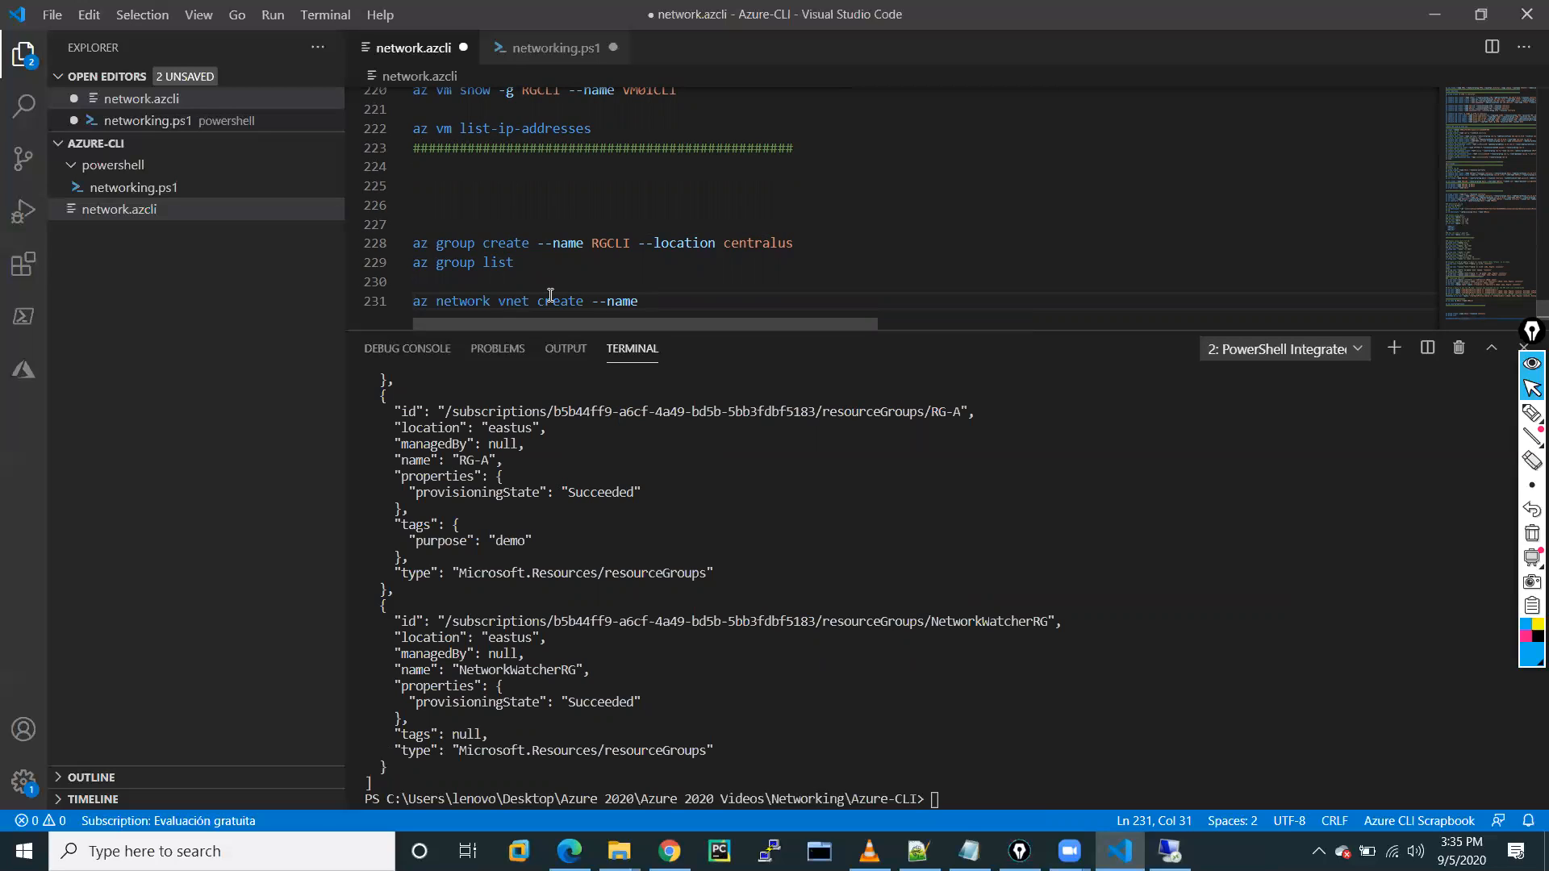
type("VNET-CLI --location")
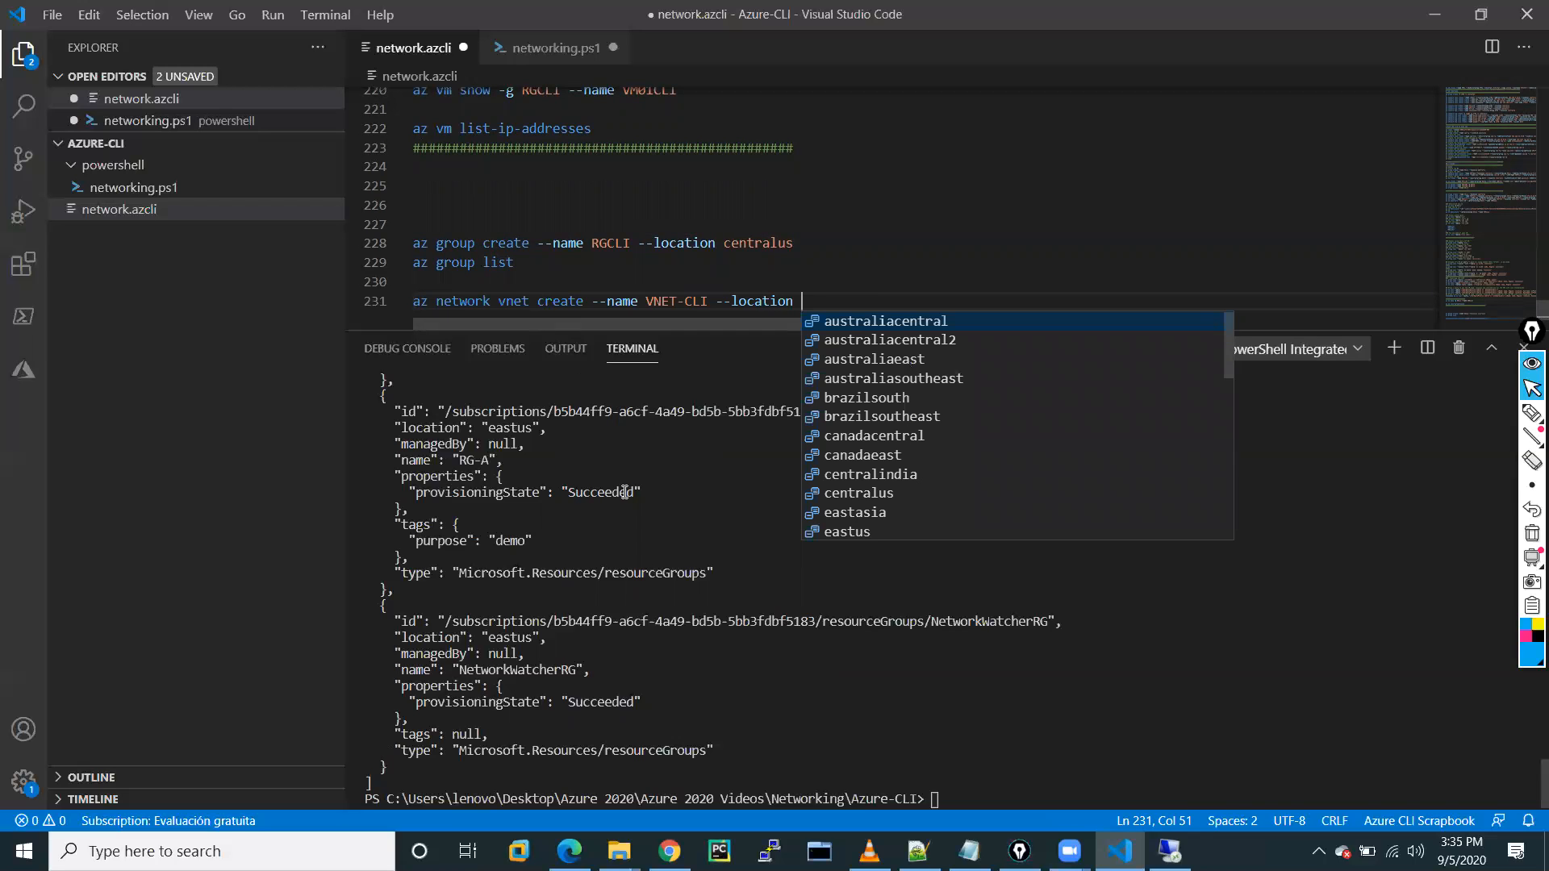
left_click(858, 493)
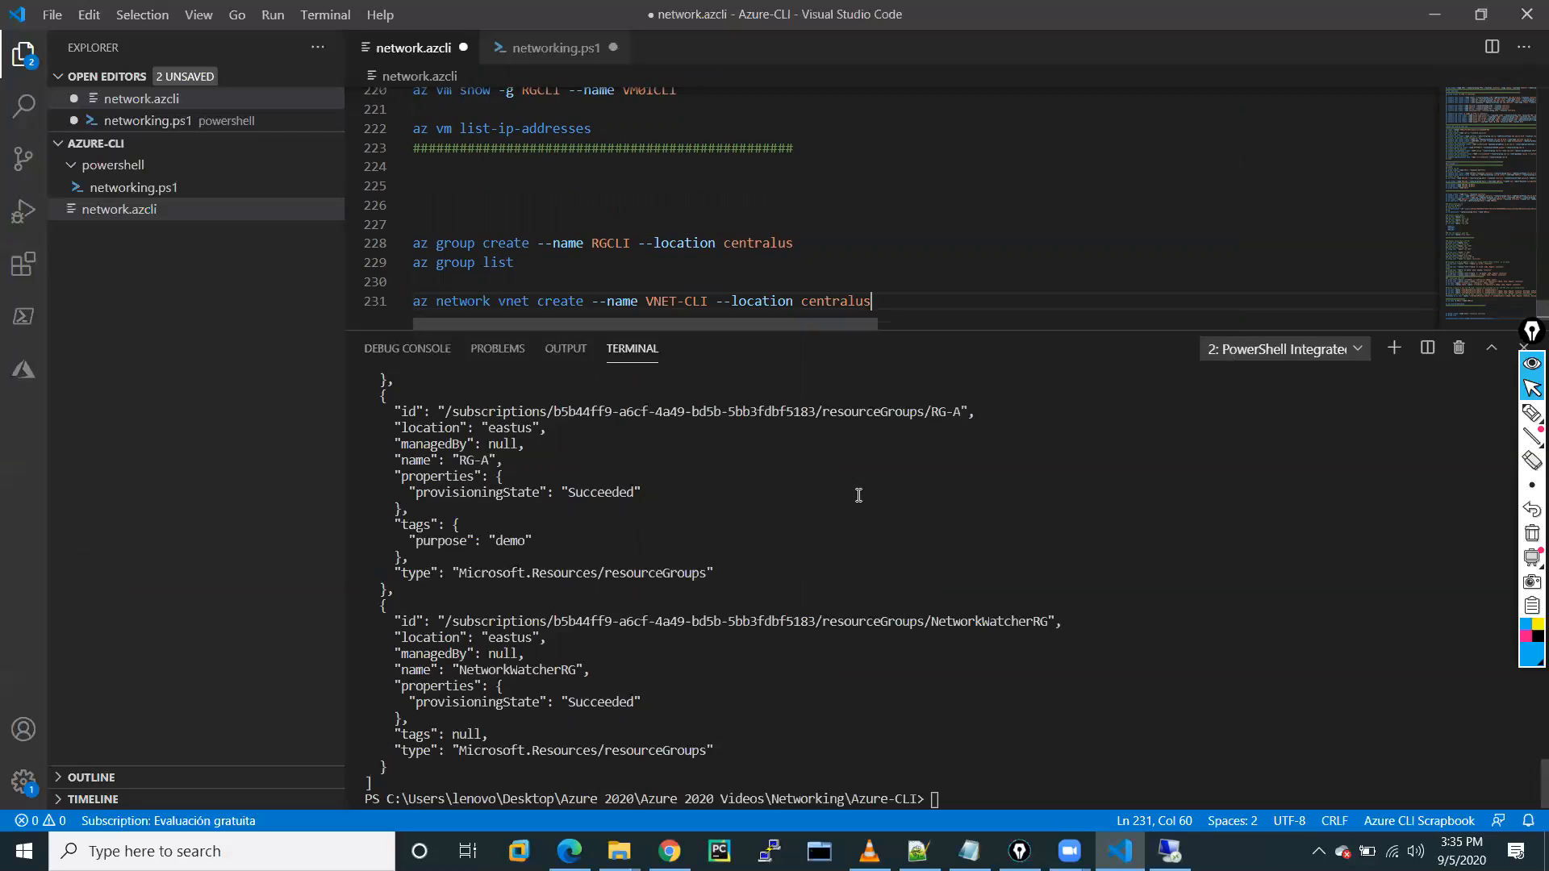
Shrink the terminal and add --resource-group RG-CLI and --address-prefixes via IntelliSense.
left_click(896, 326)
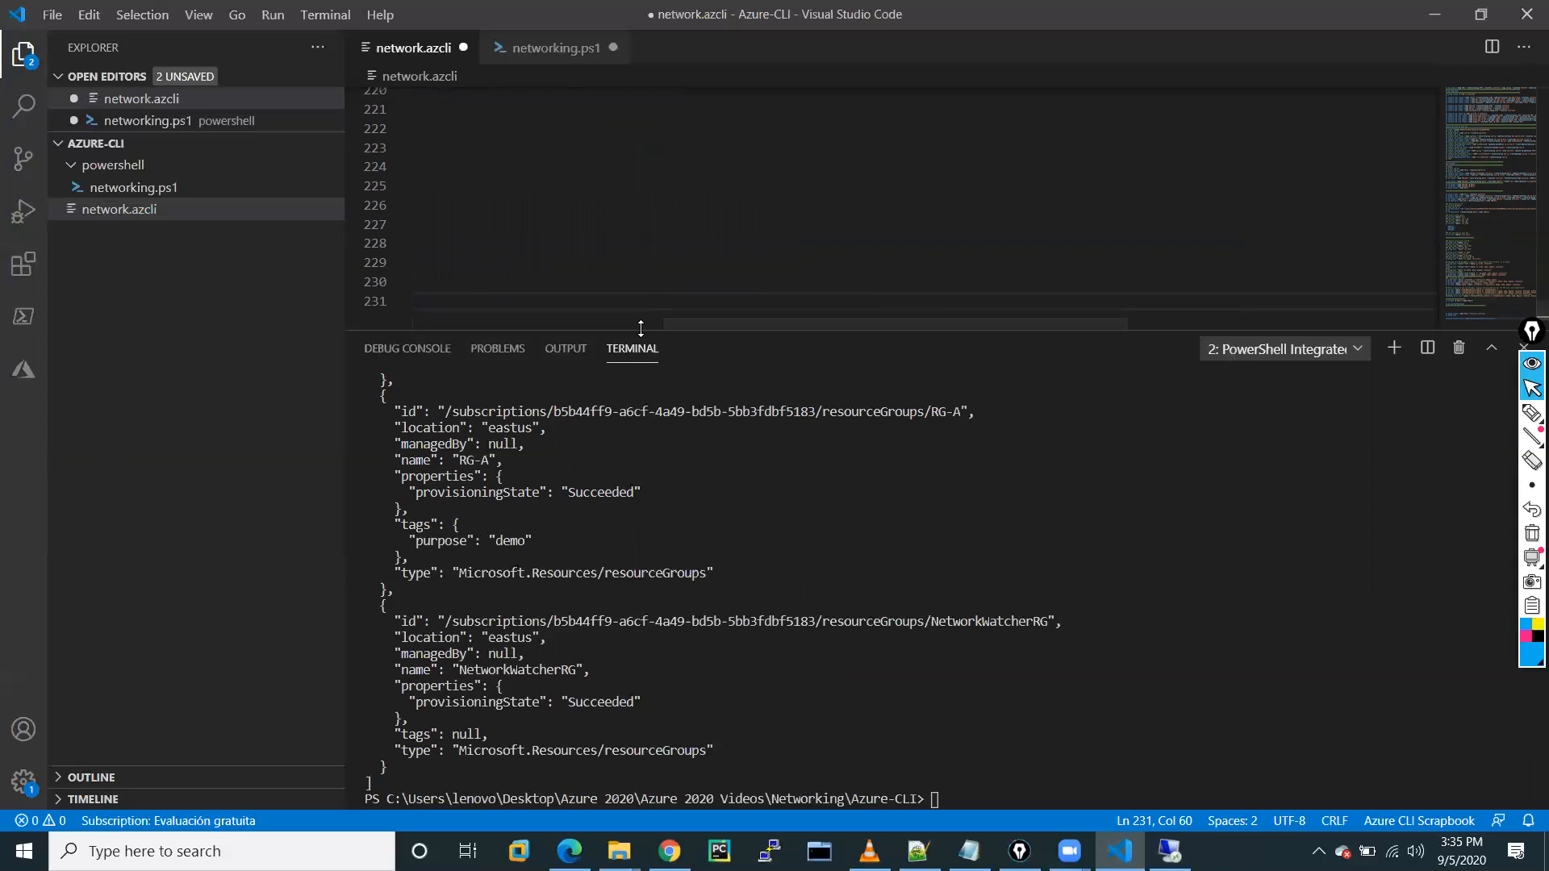
left_click_drag(639, 330, 639, 393)
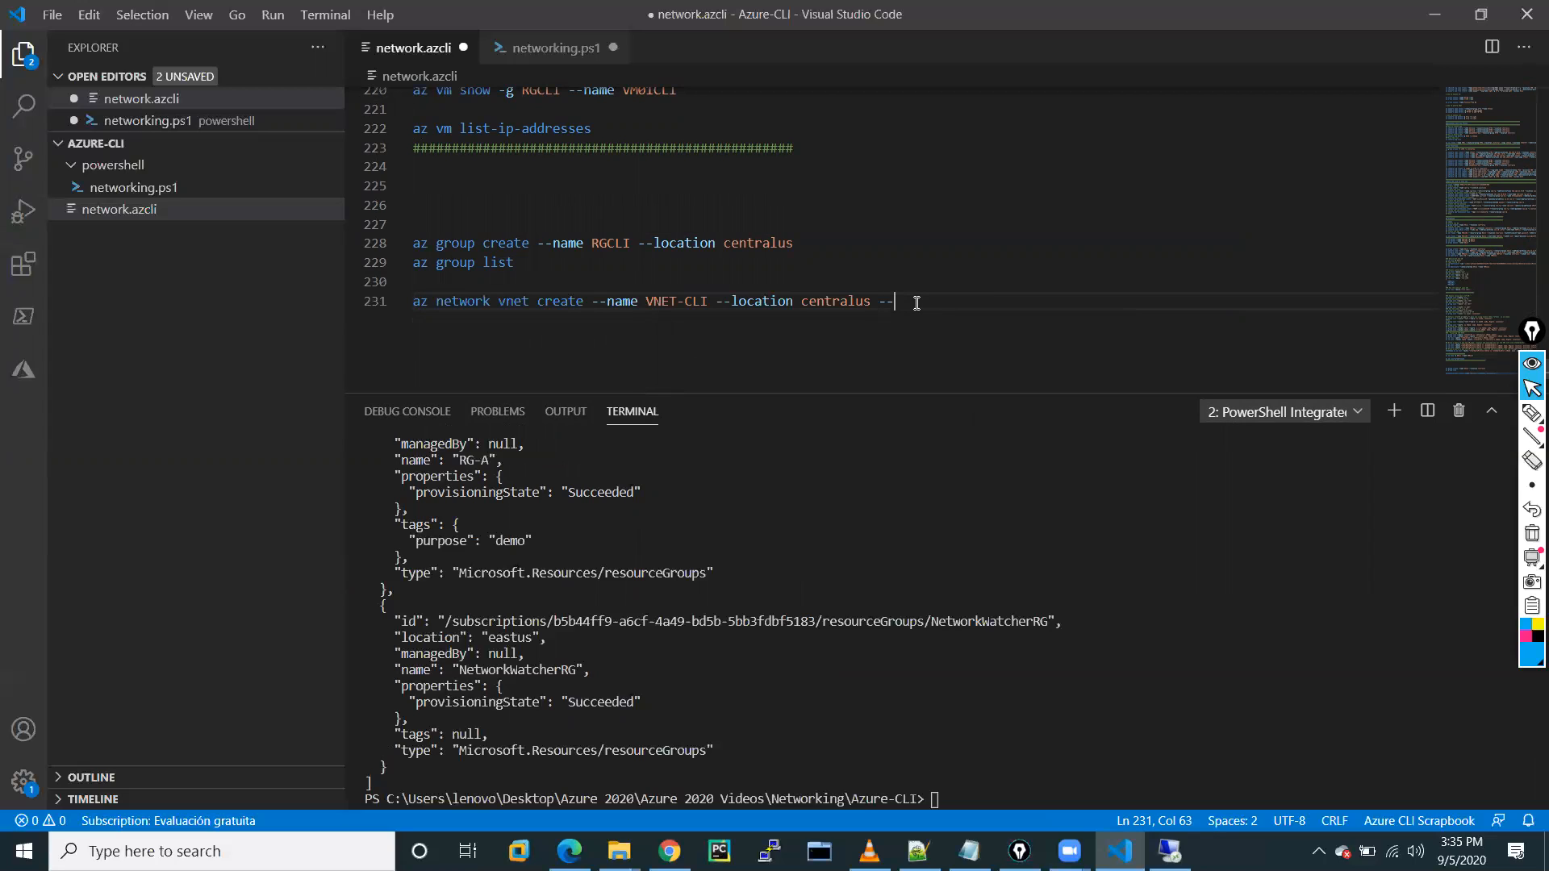
type("pr")
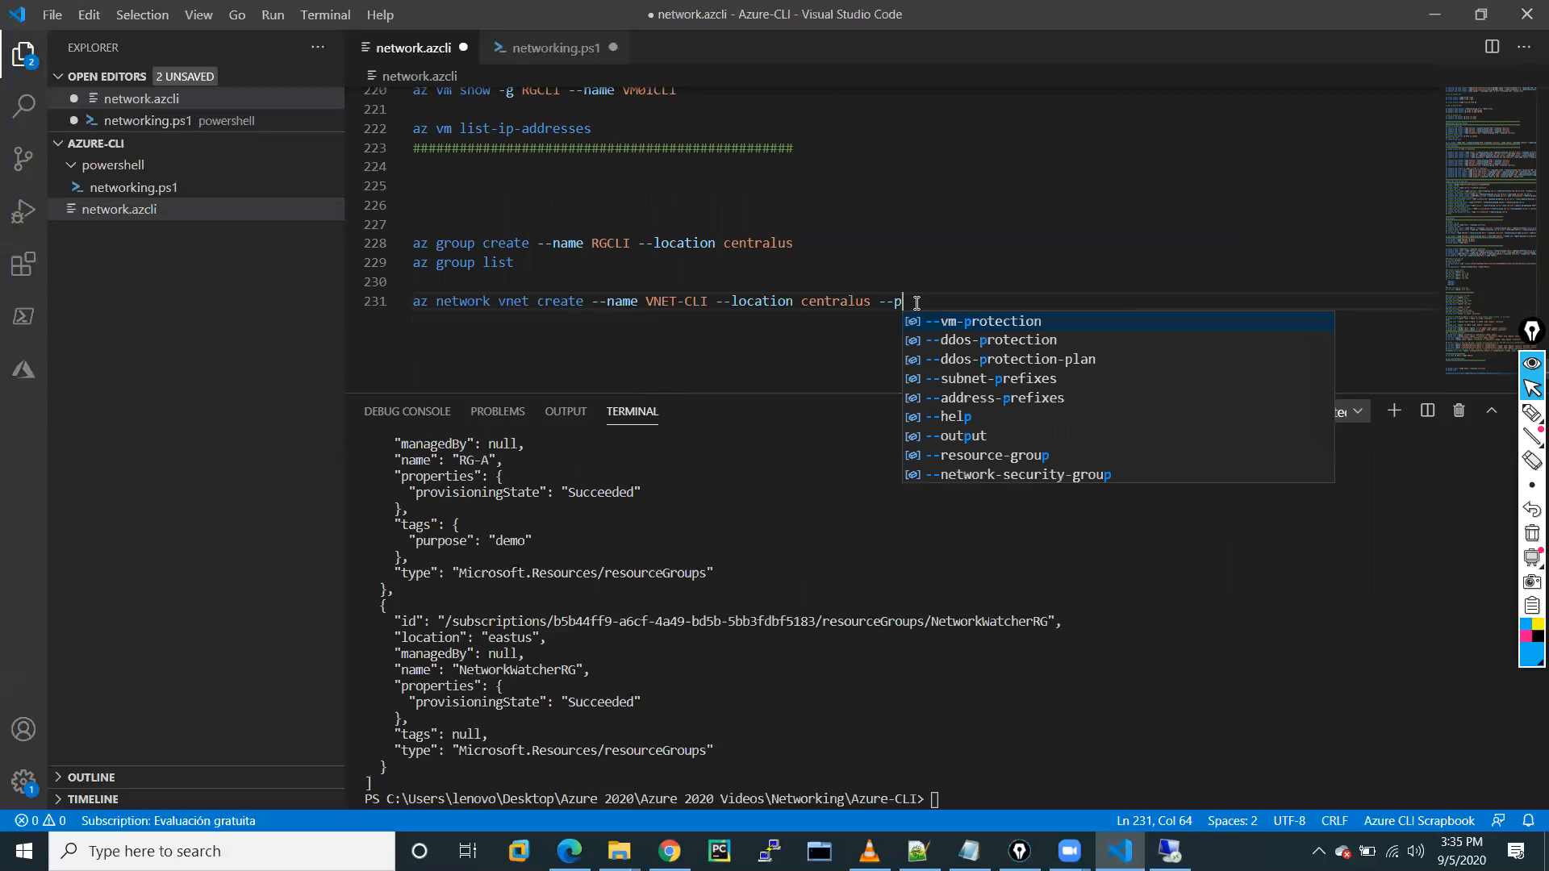
key("BackSpace")
key("BackSpace")
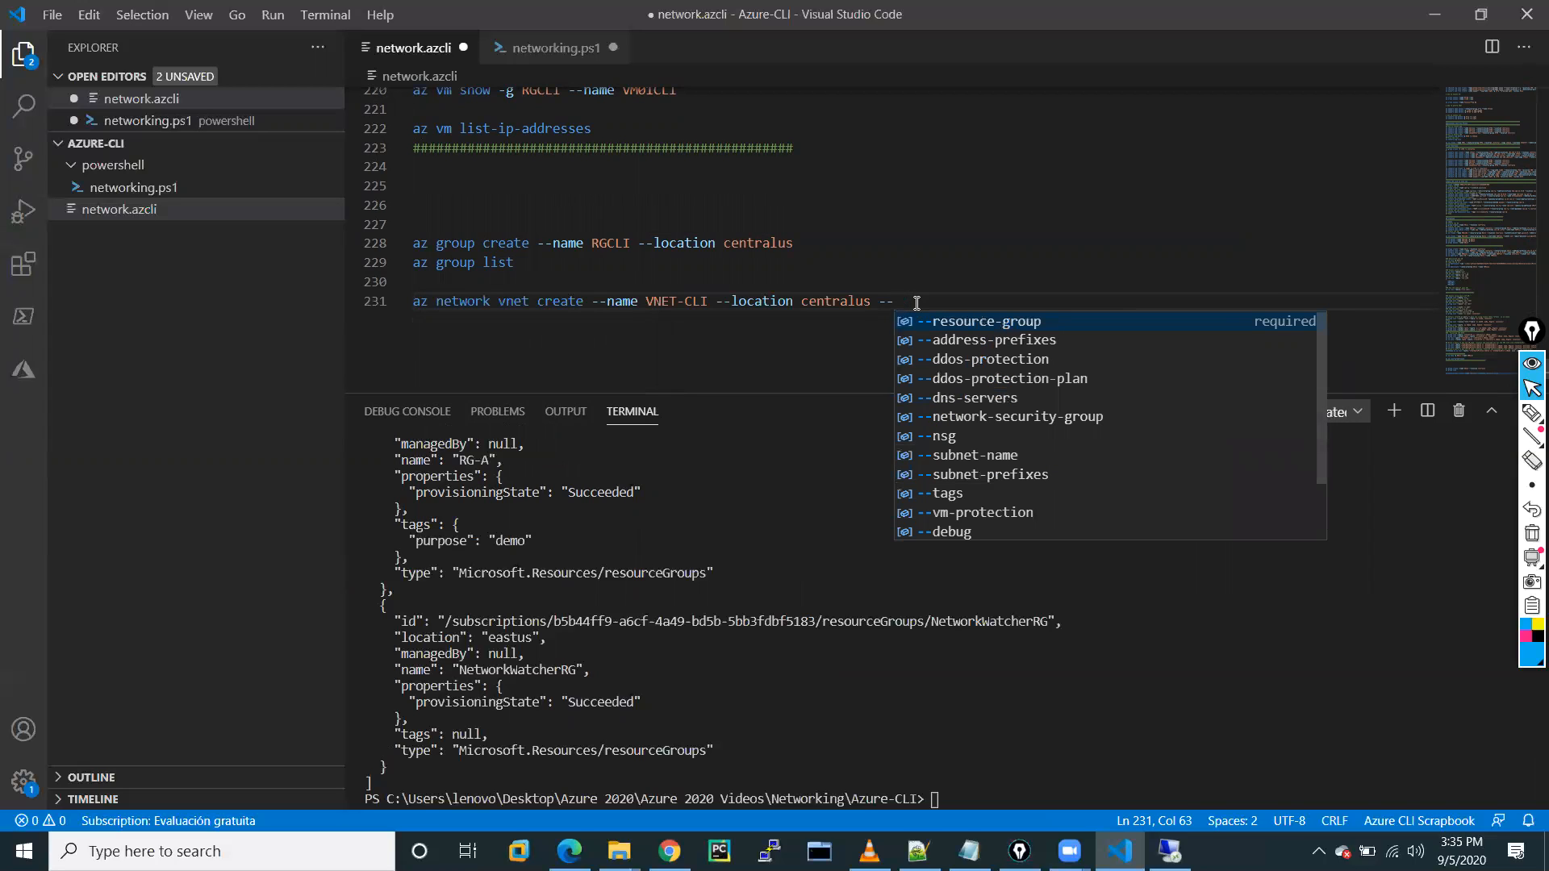
key("Down")
key("Up")
key("Return")
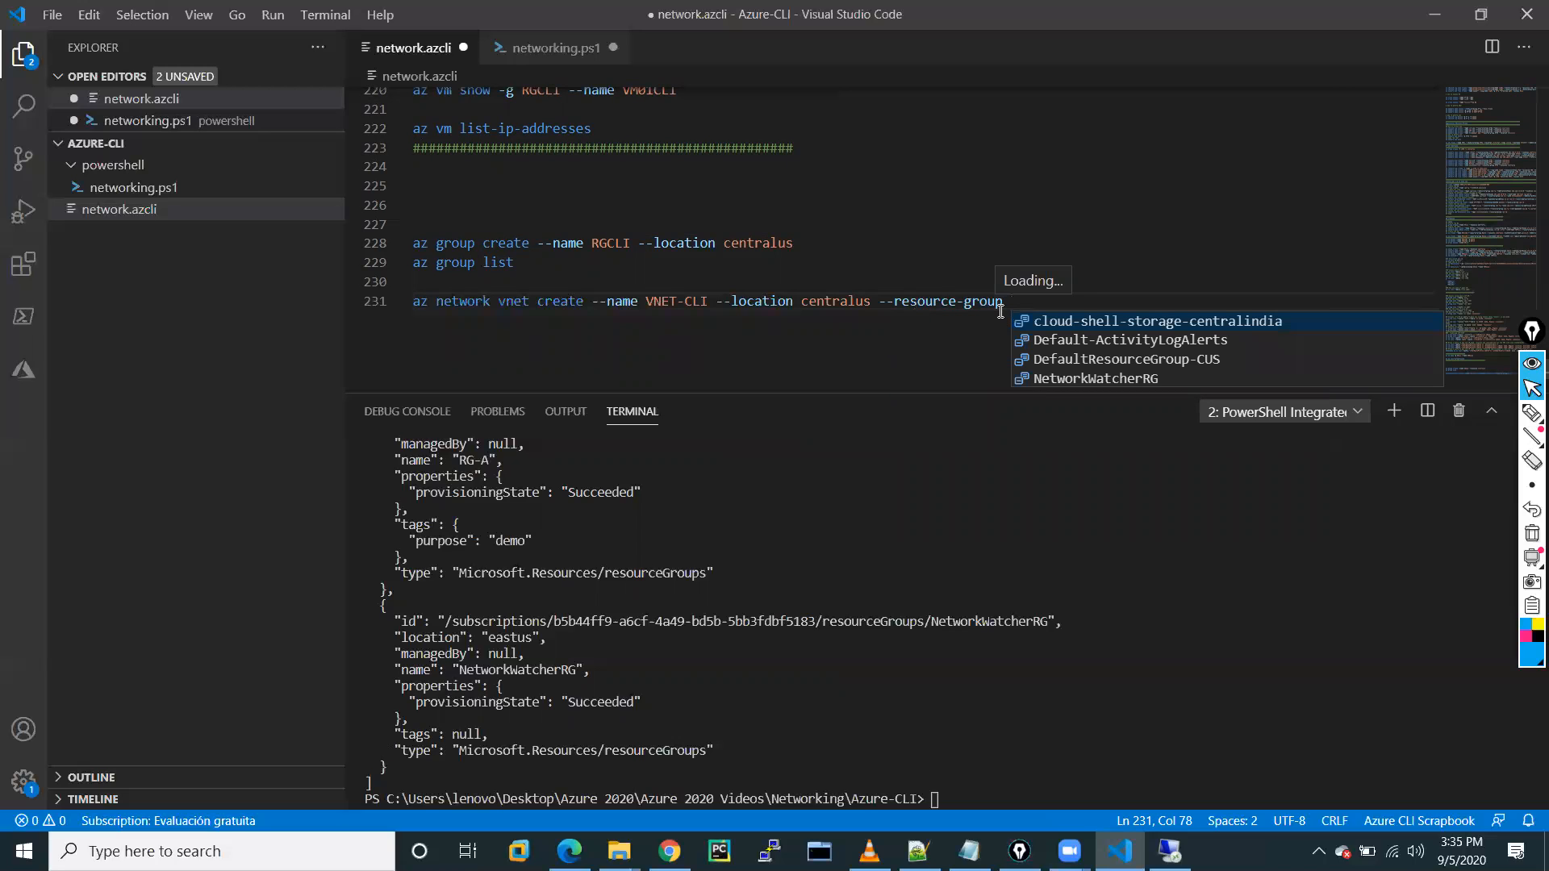
type("R")
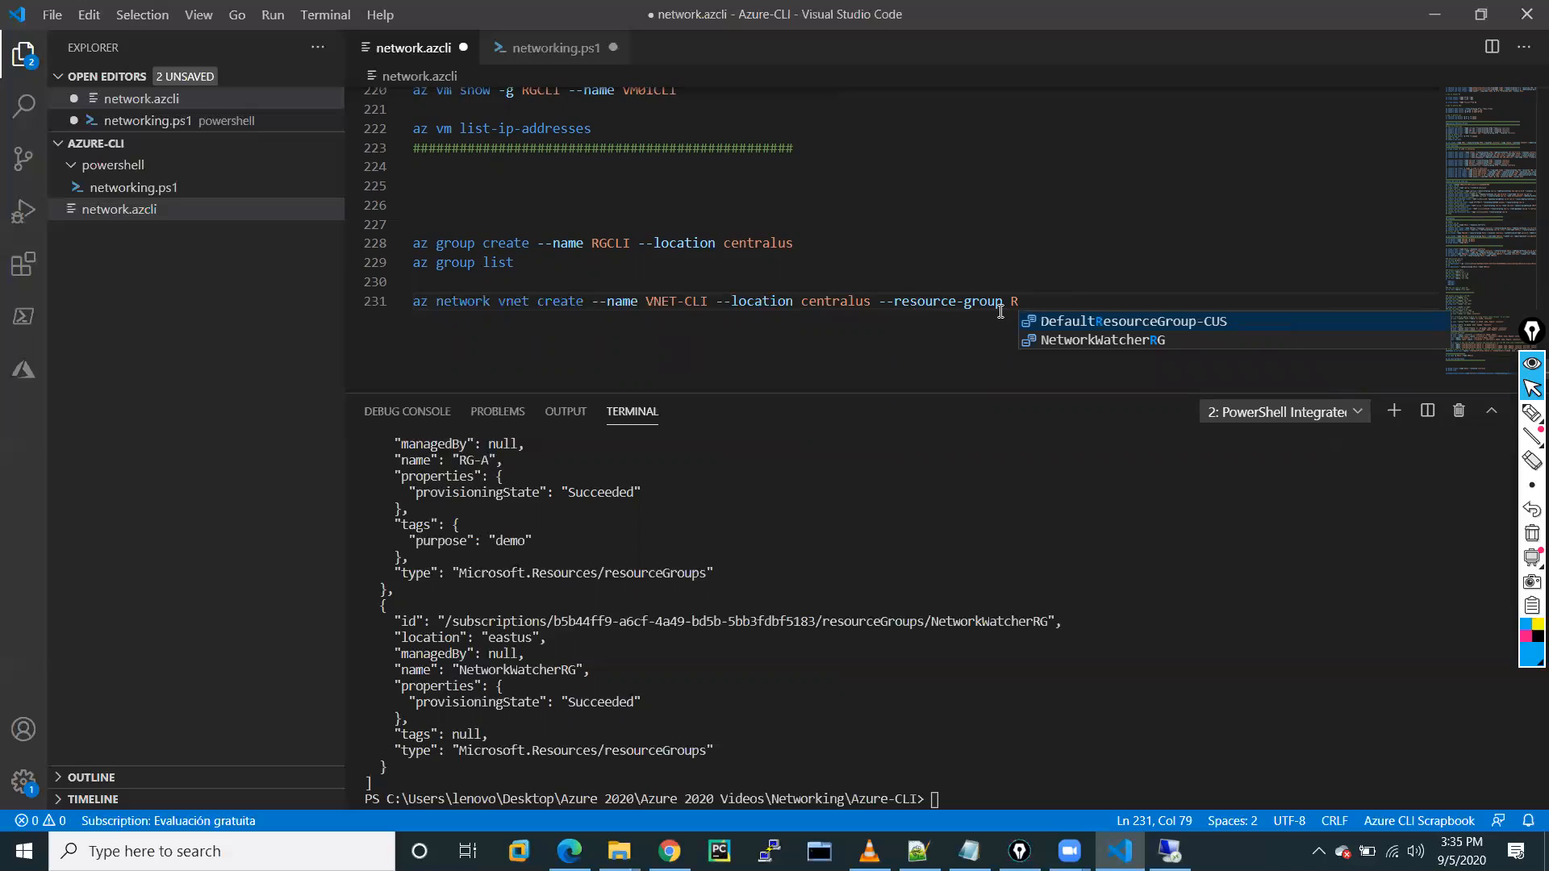
type("G")
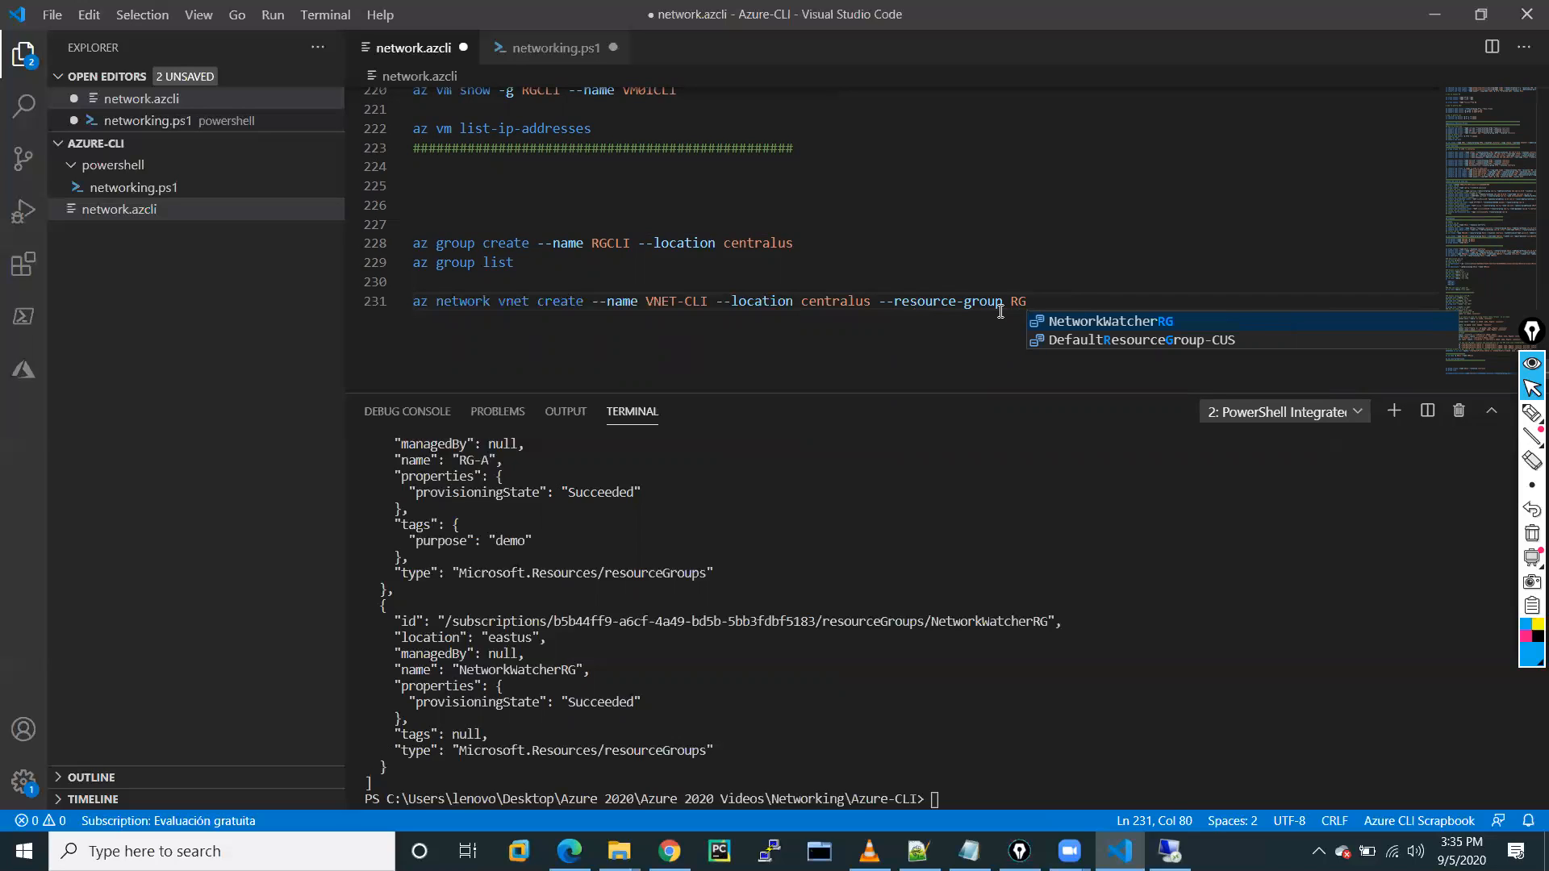
type("-CLI")
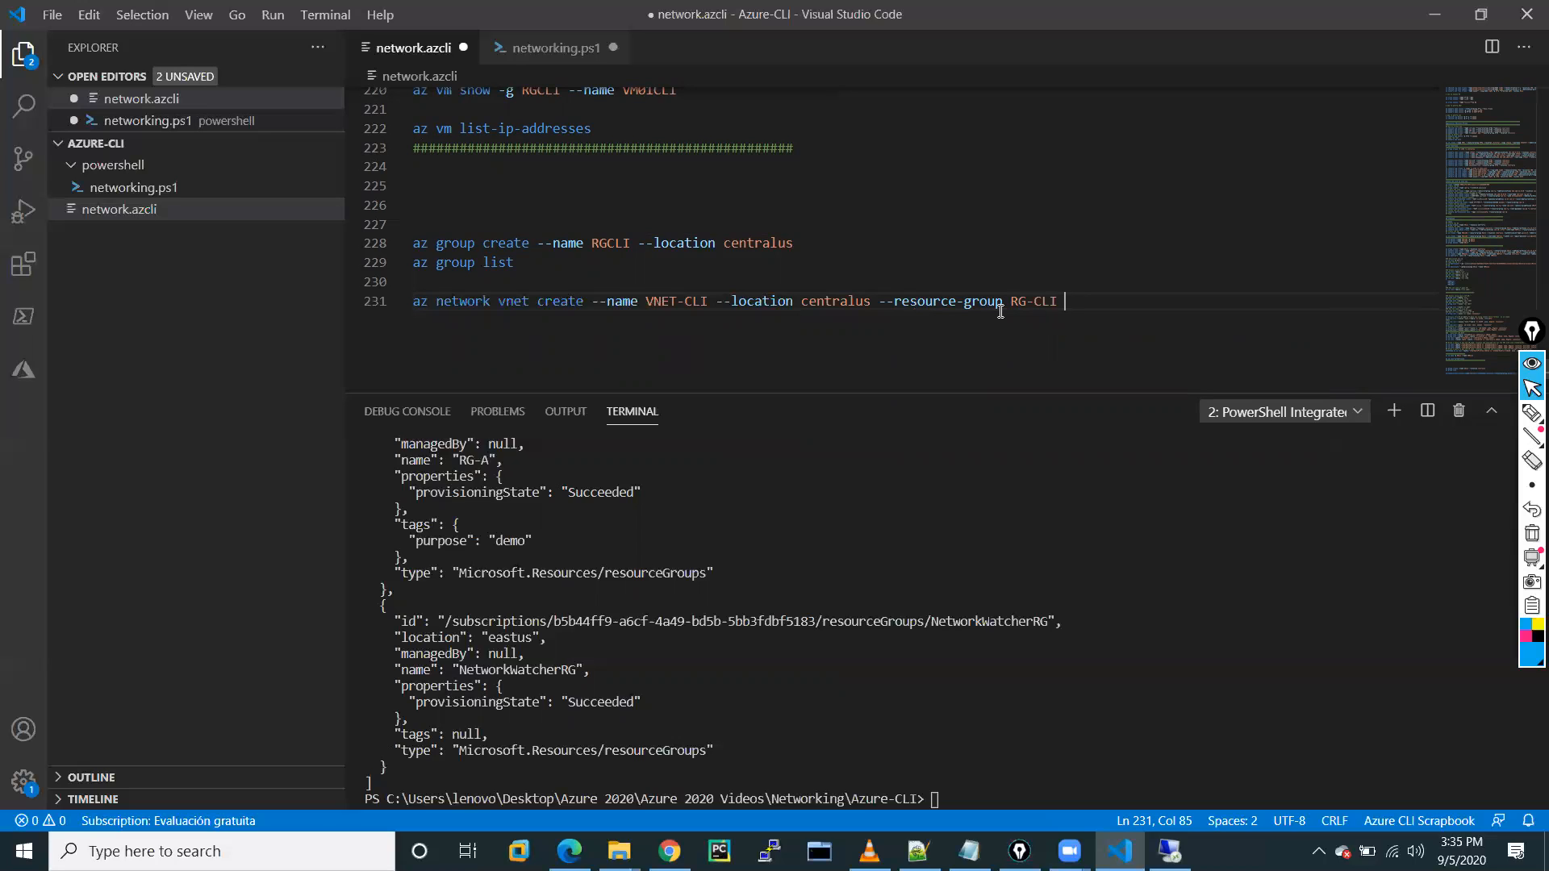
type(" --")
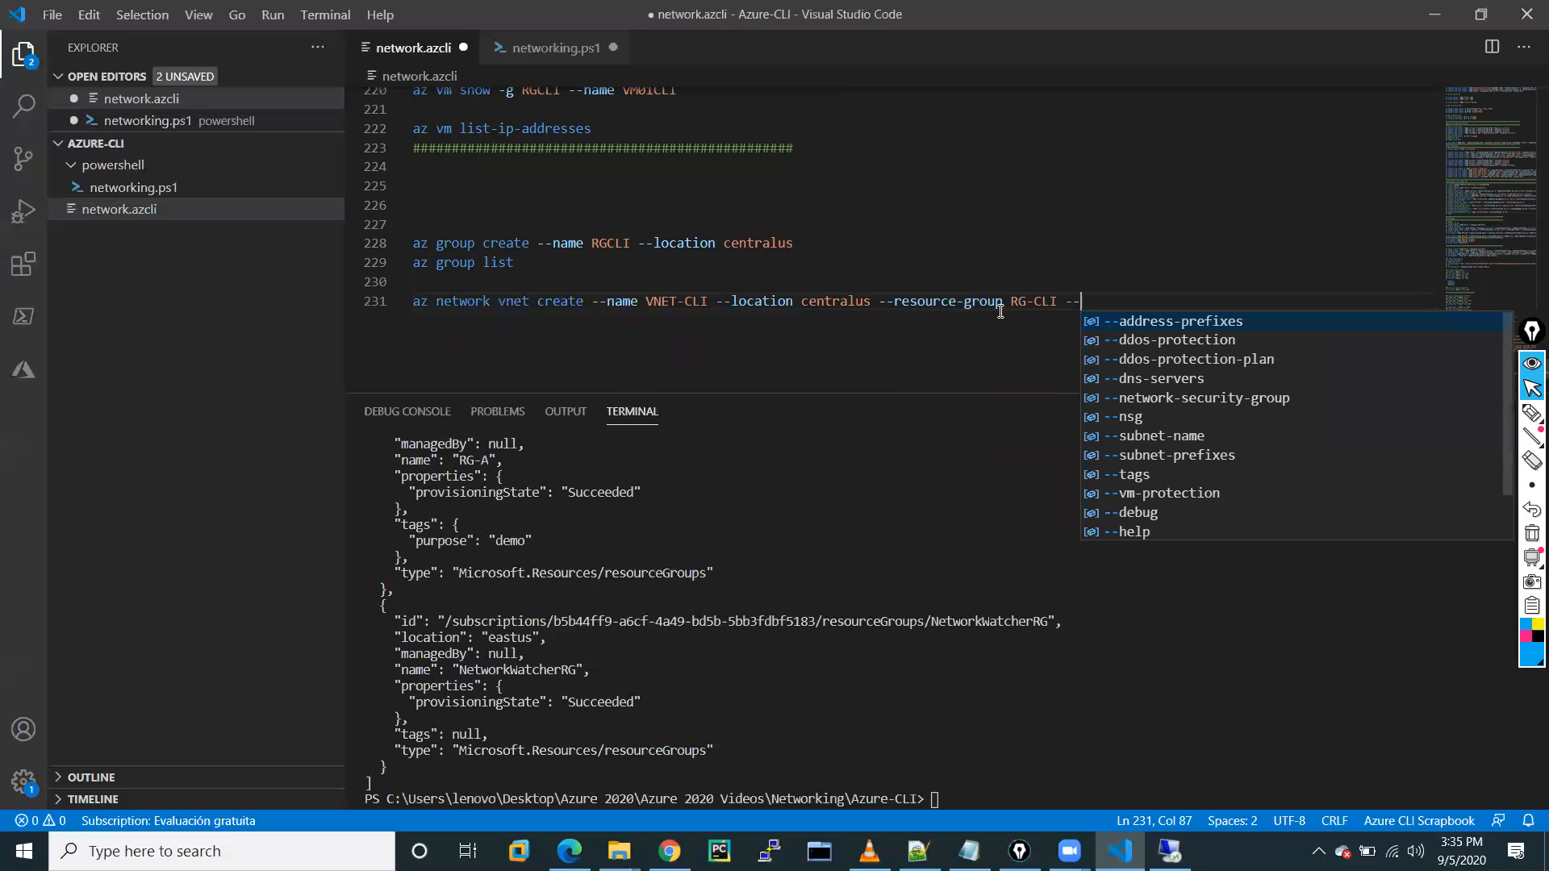
key("Return")
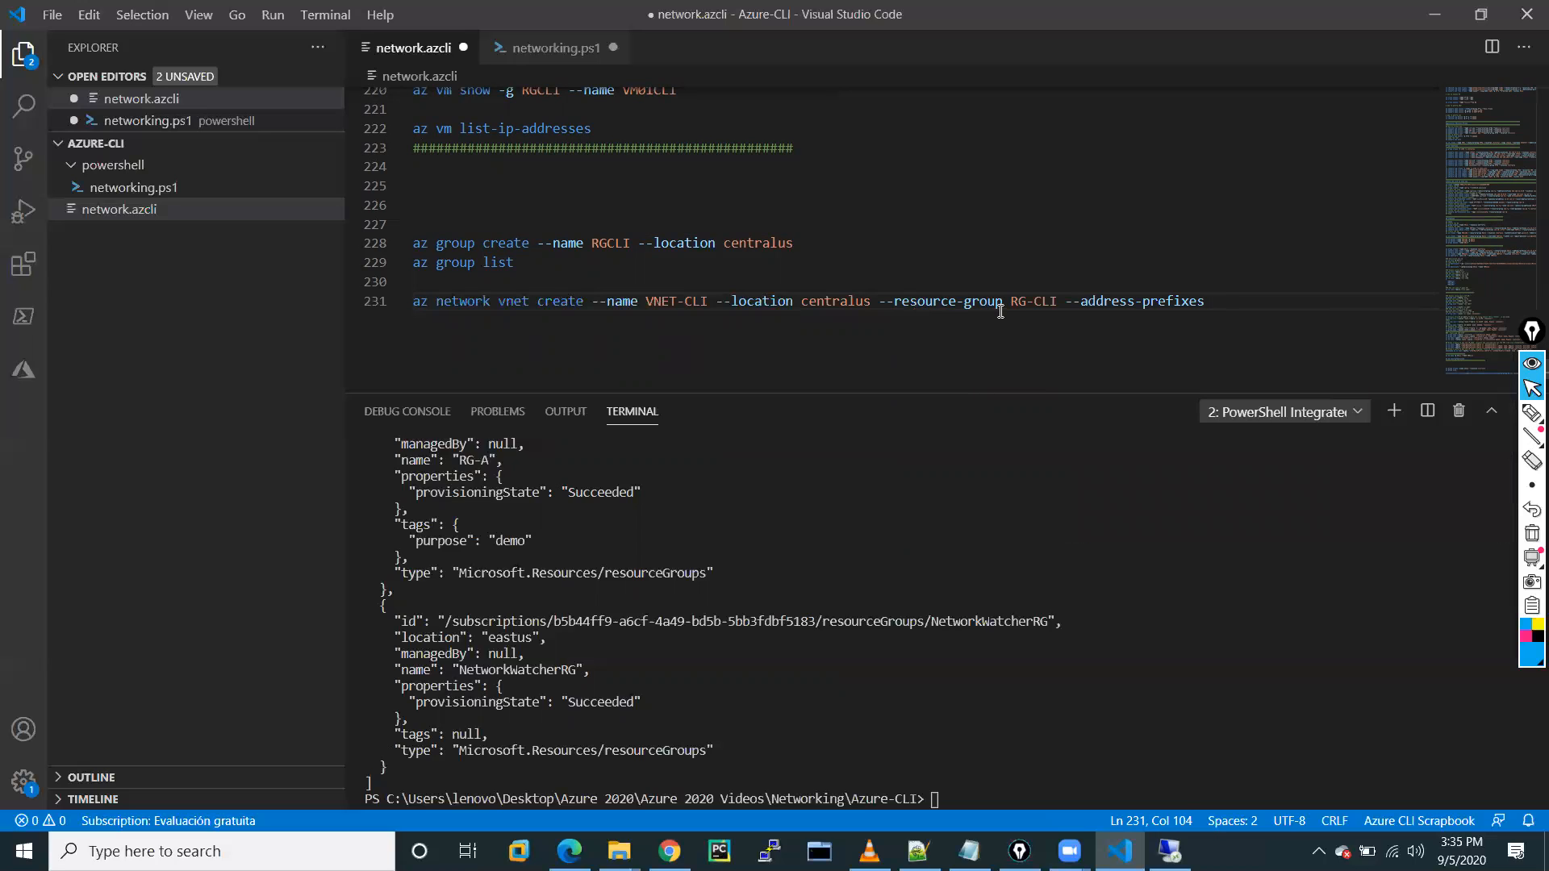
Add address prefix 172.16.0.0/20, --subnet-name web and --subnet-prefixes 172.17.0.0/24.
type("172.16.0.0/20 --")
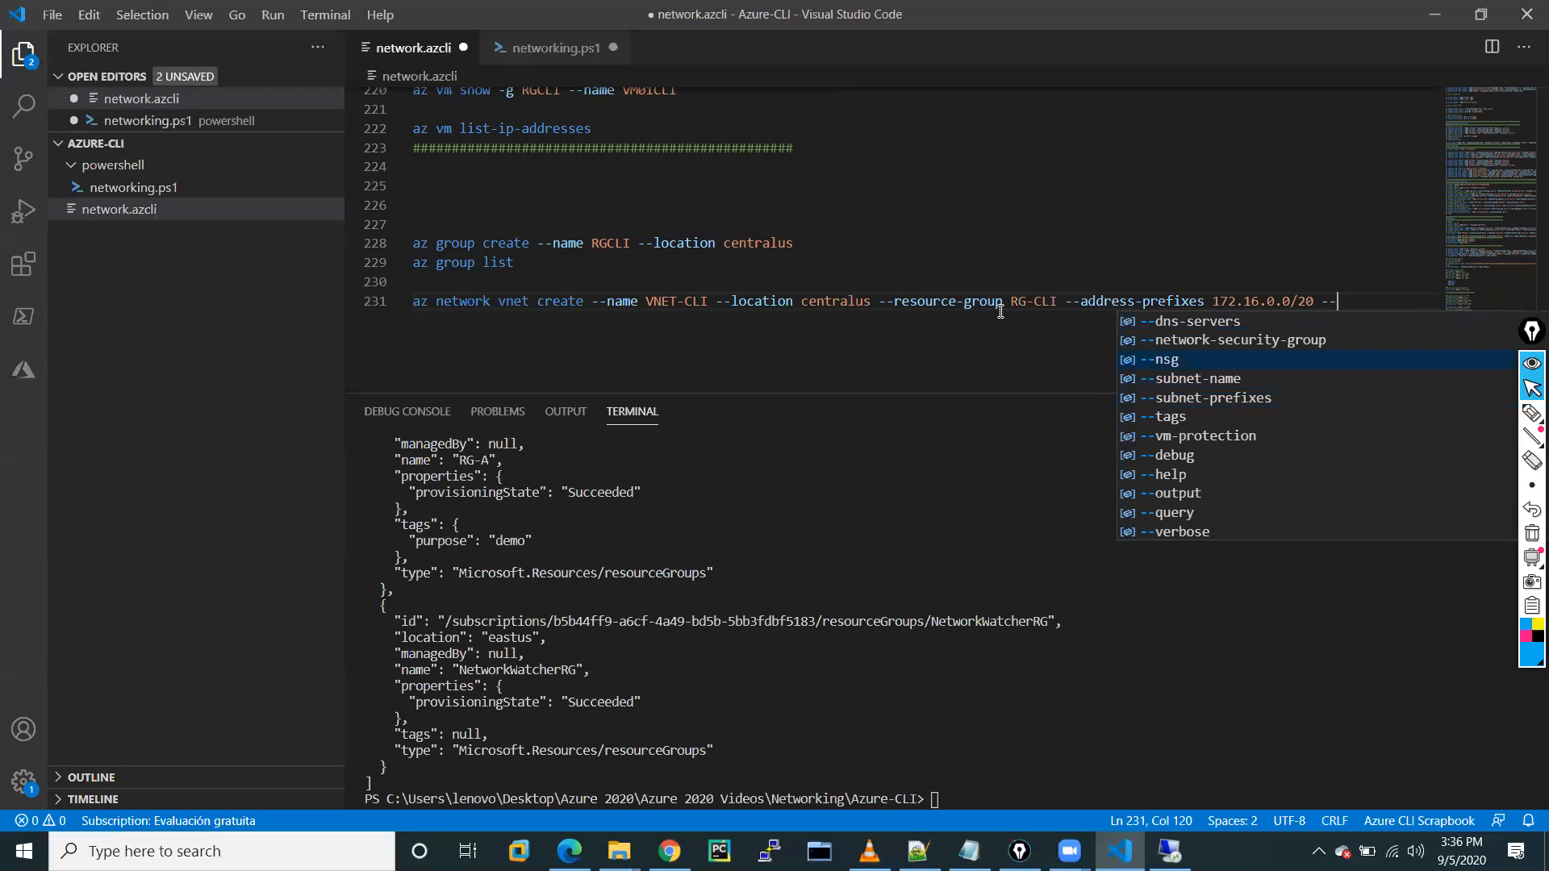
key("Down")
key("Down")
key("Down")
key("Down")
key("Down")
key("Down")
key("Down")
key("Down")
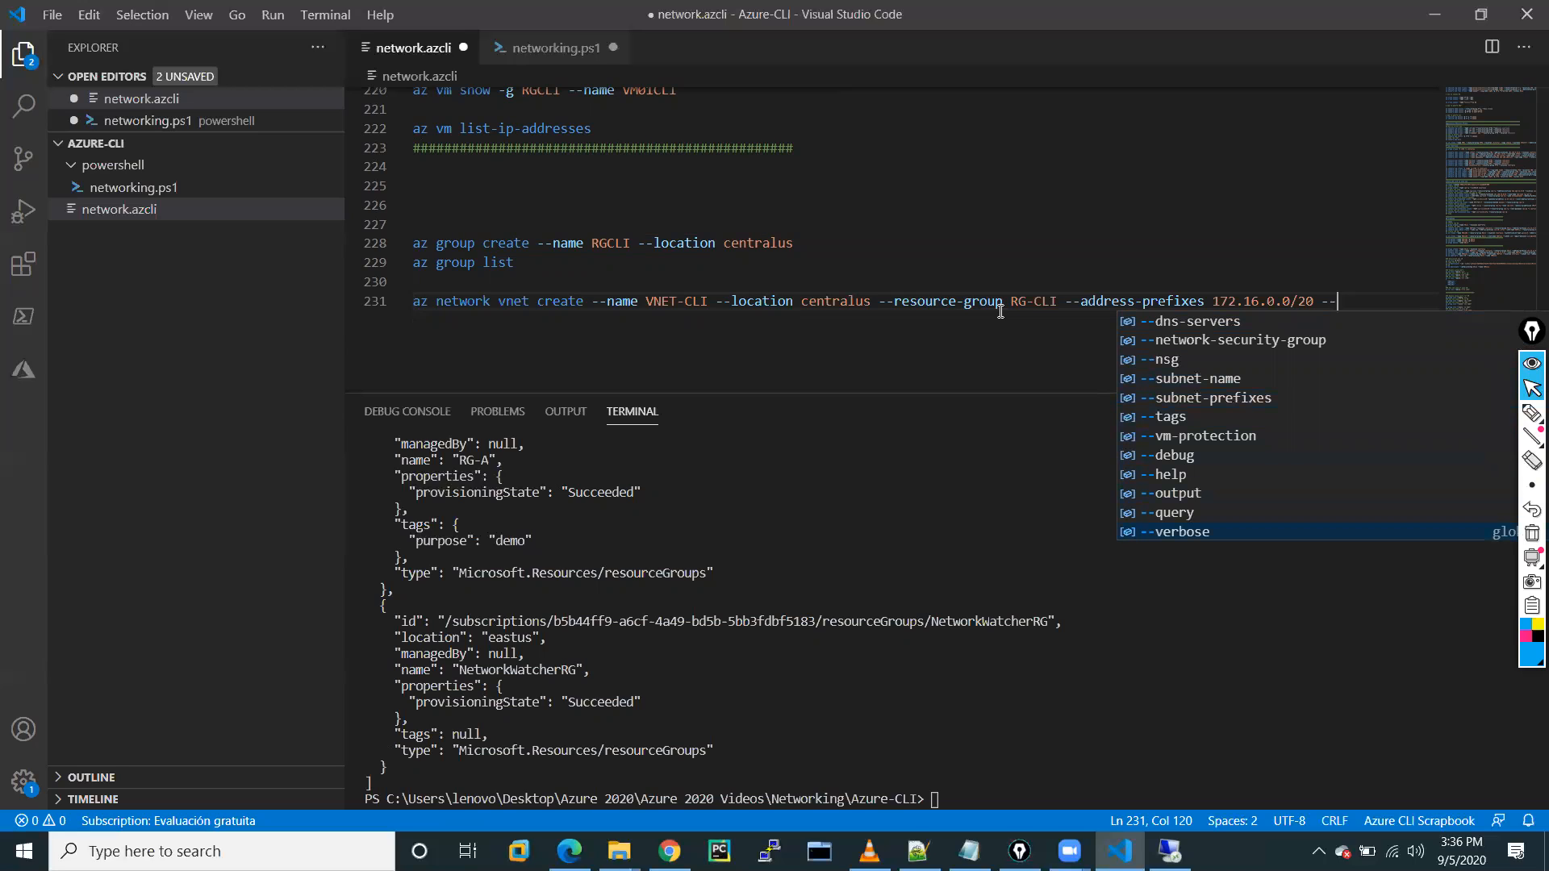
key("Down")
key("Down")
key("Down")
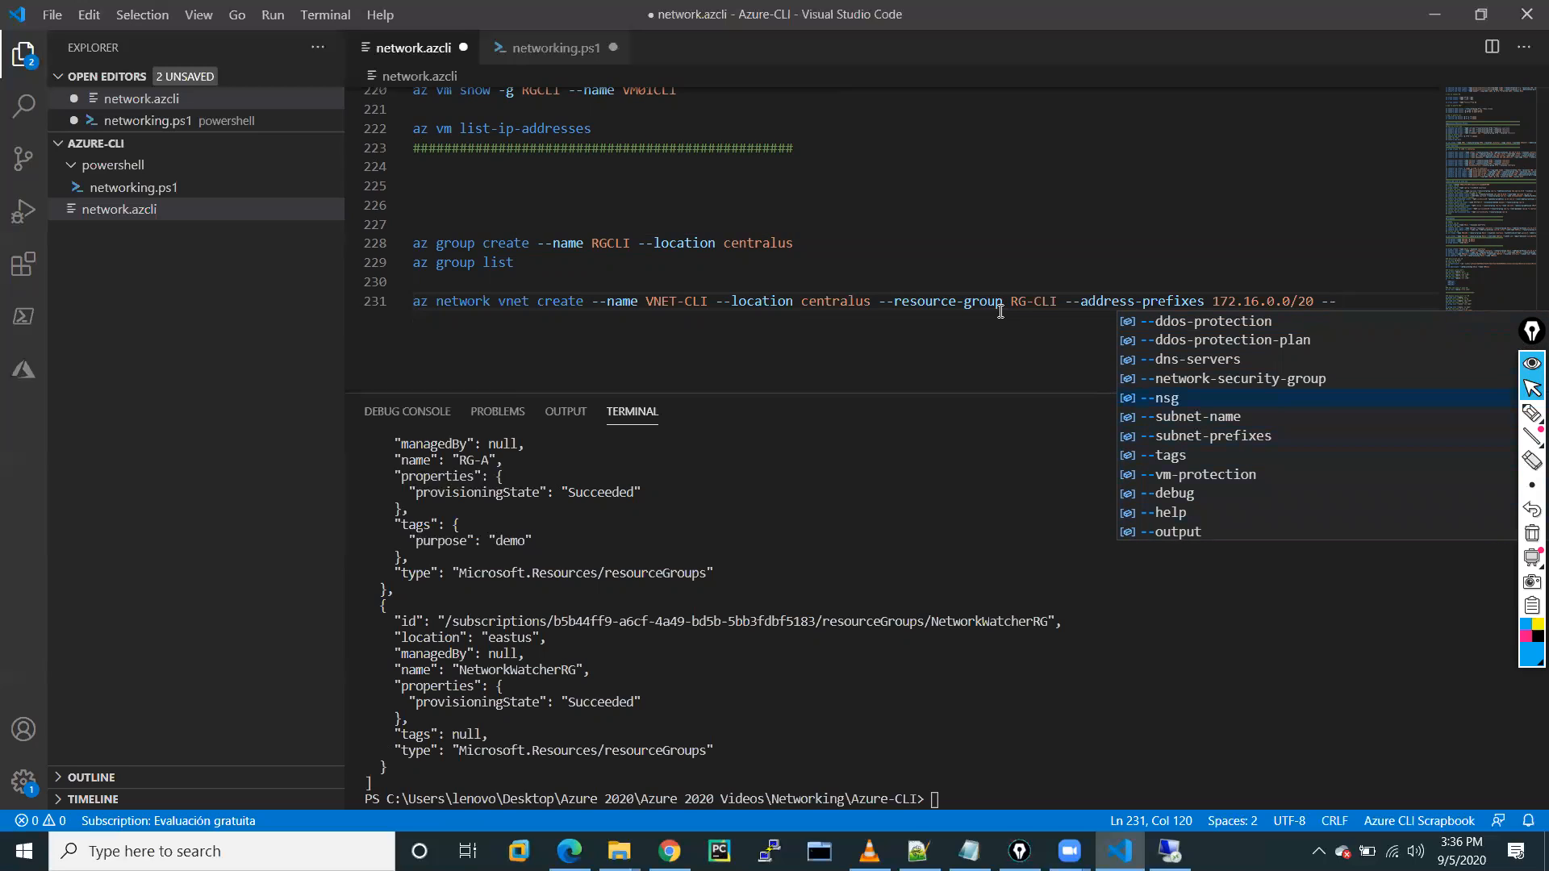
key("Return")
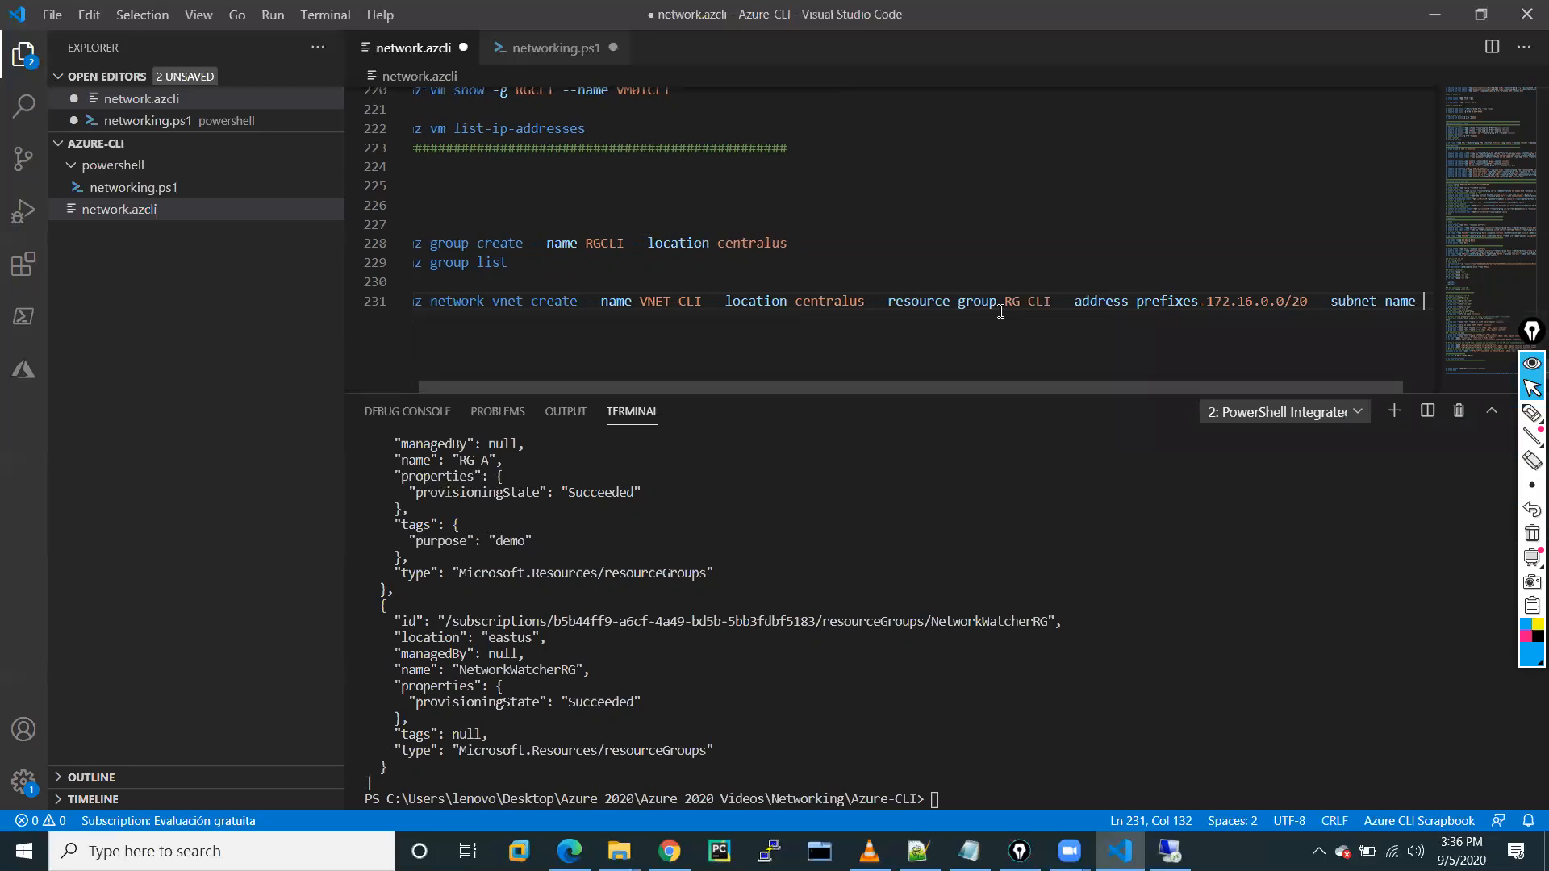
type("web ")
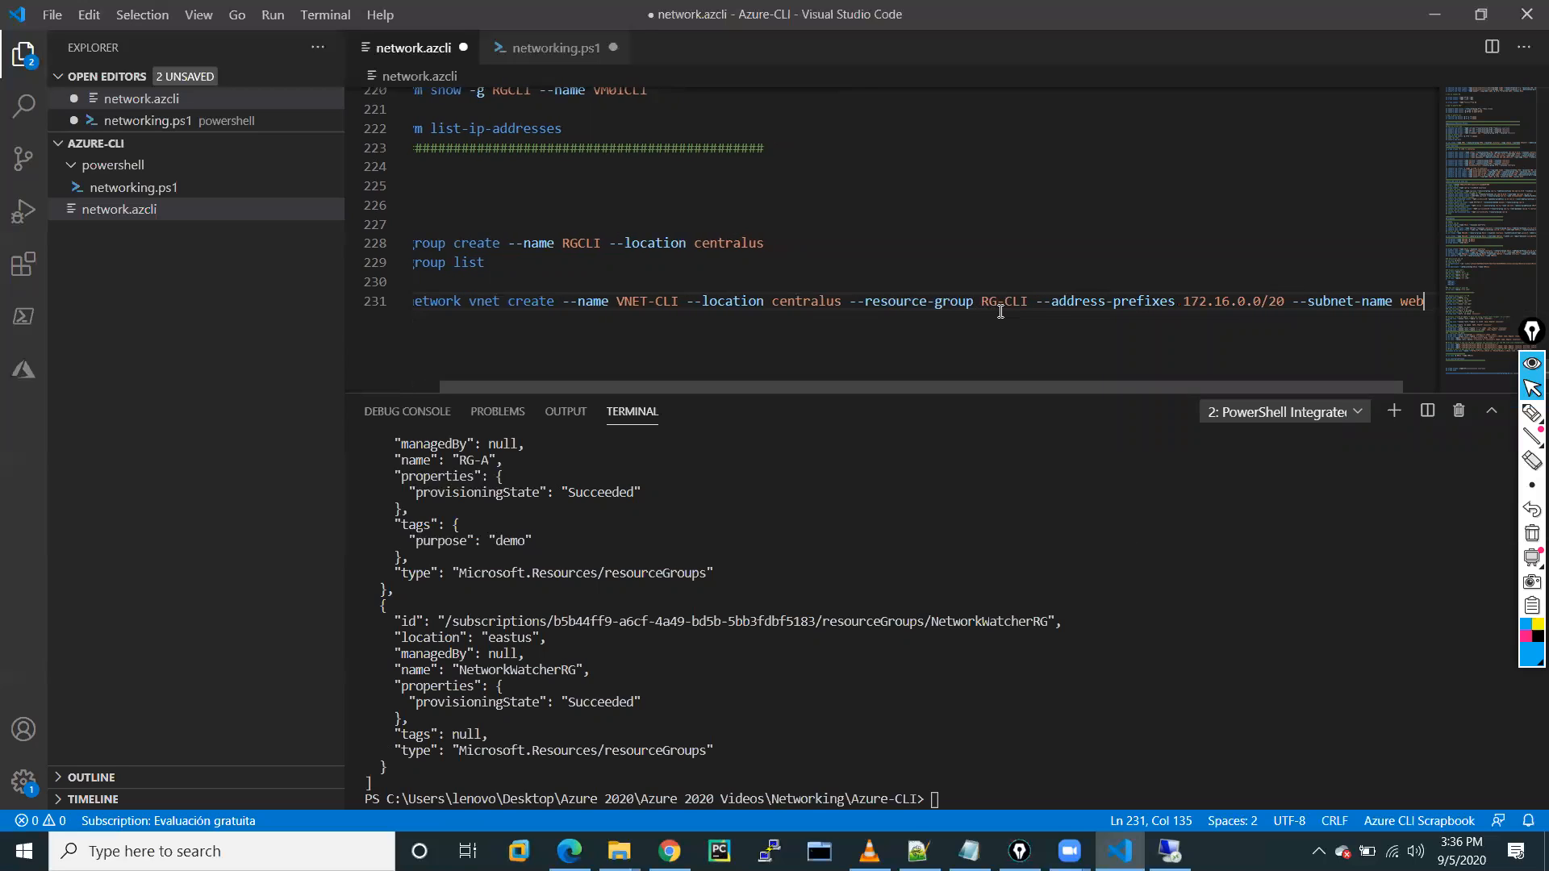
type("--su")
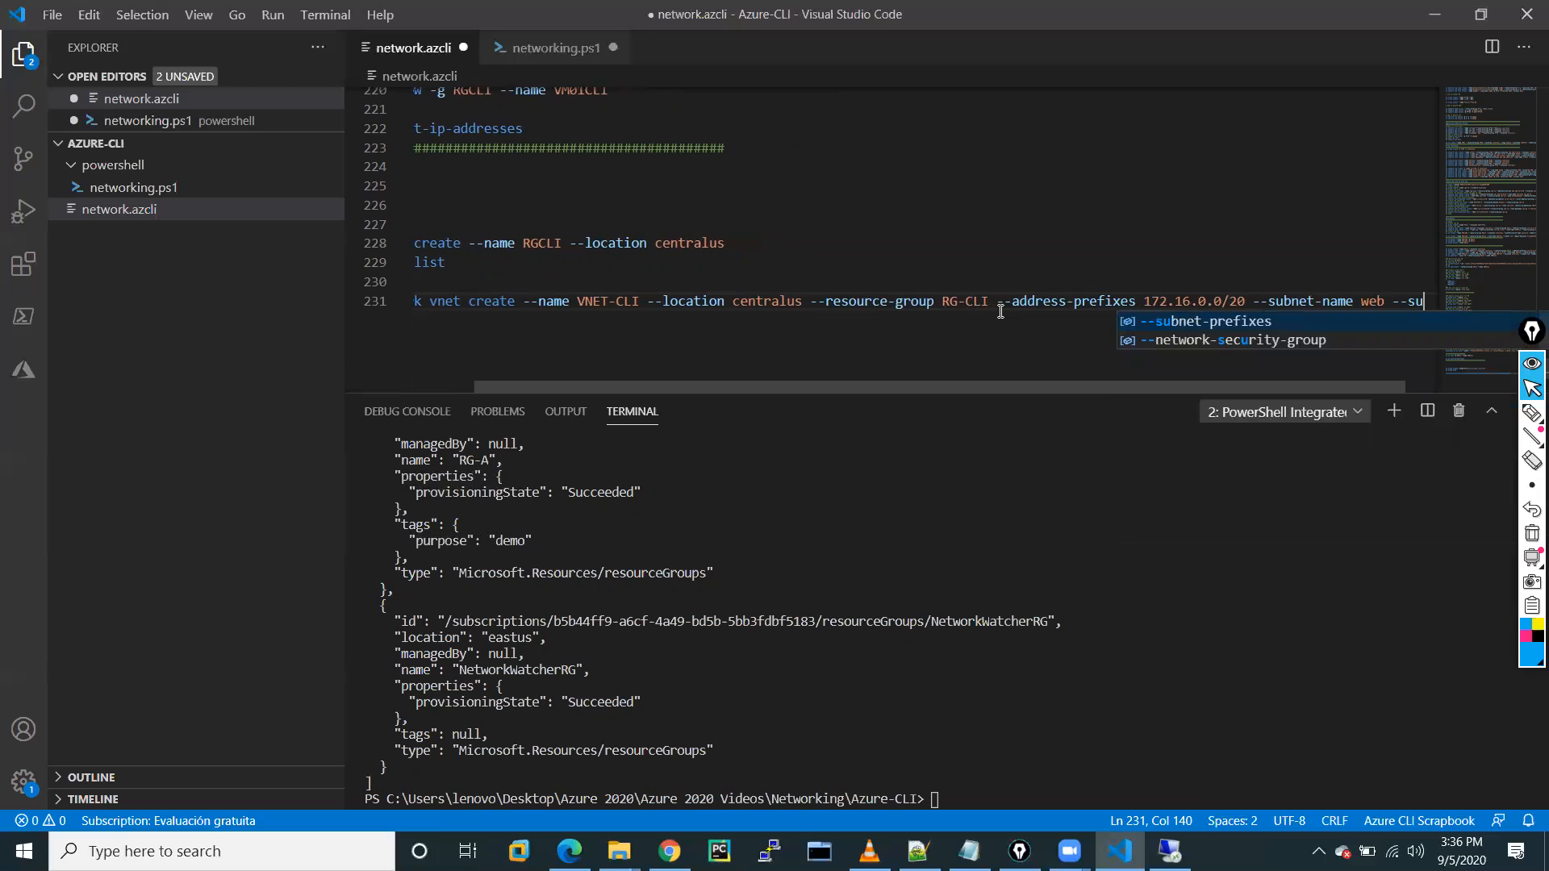
key("Tab")
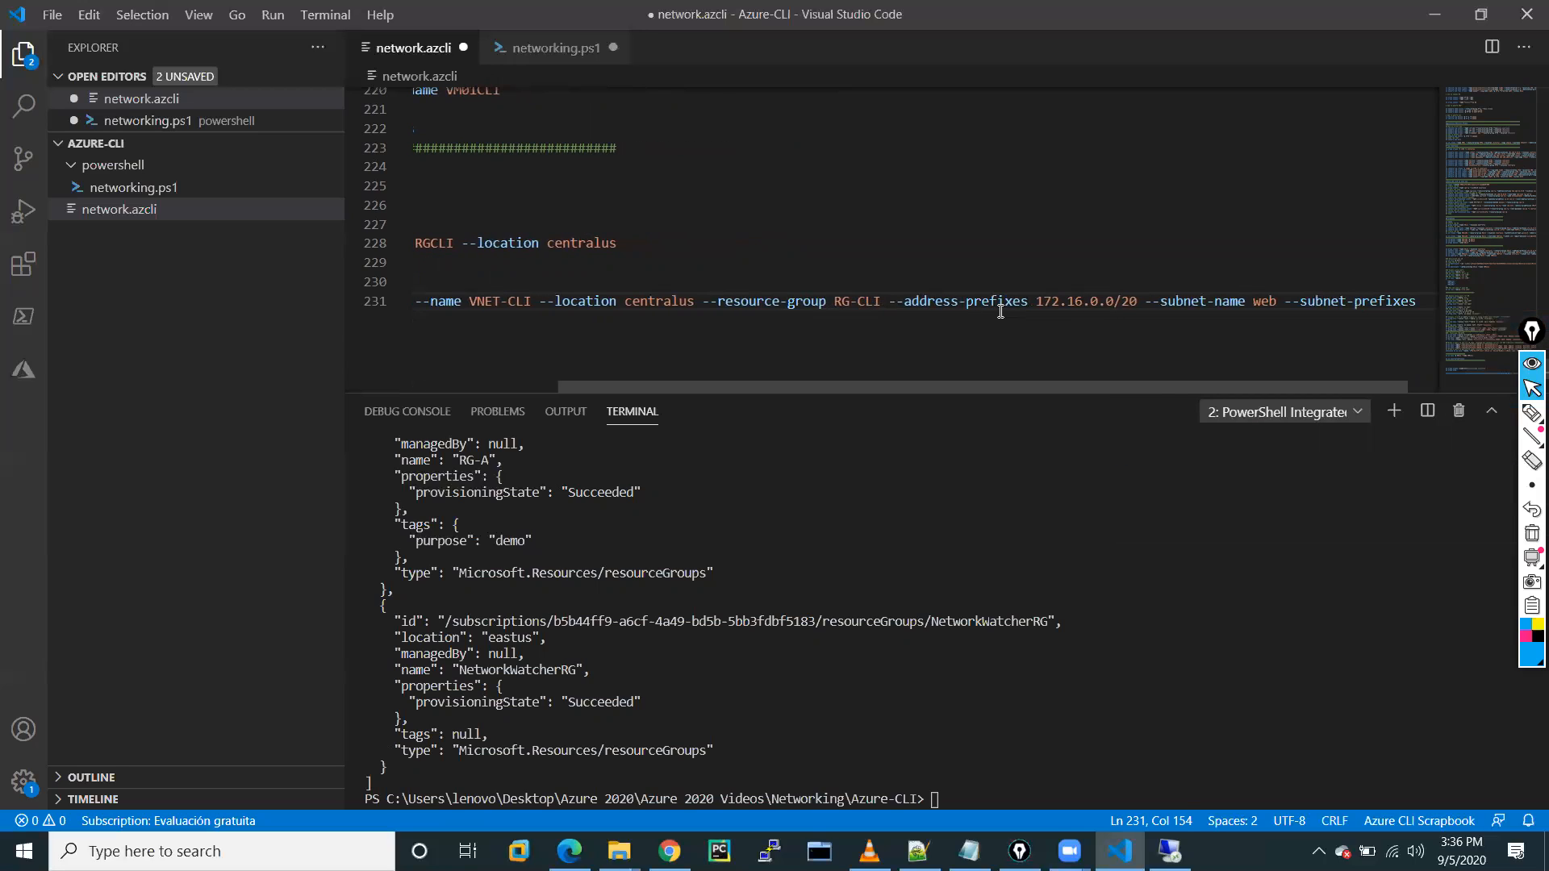
type("172.17")
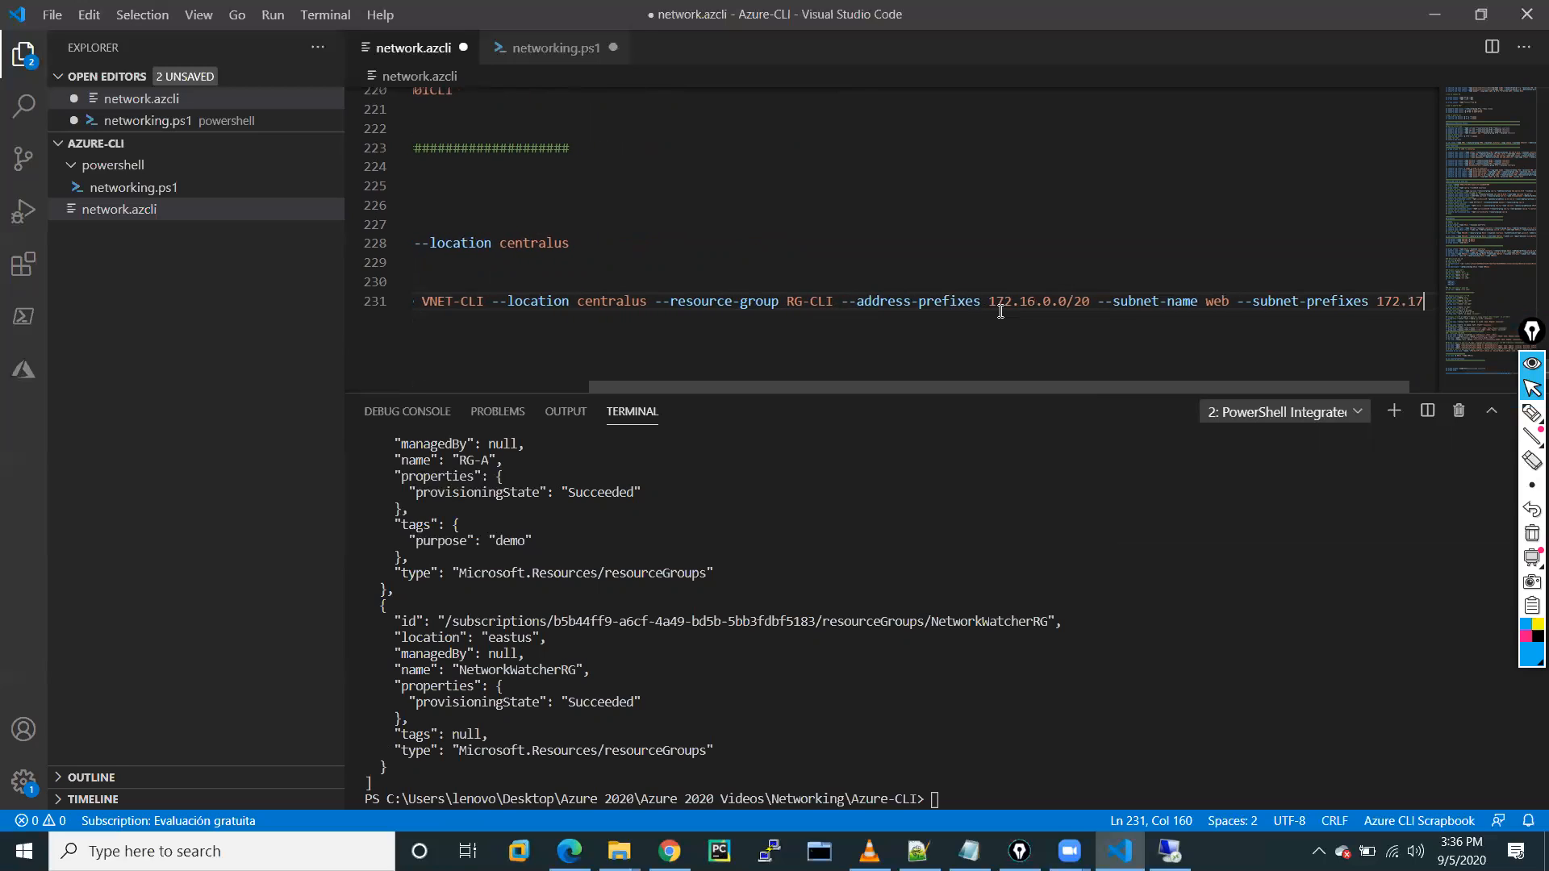
type(".")
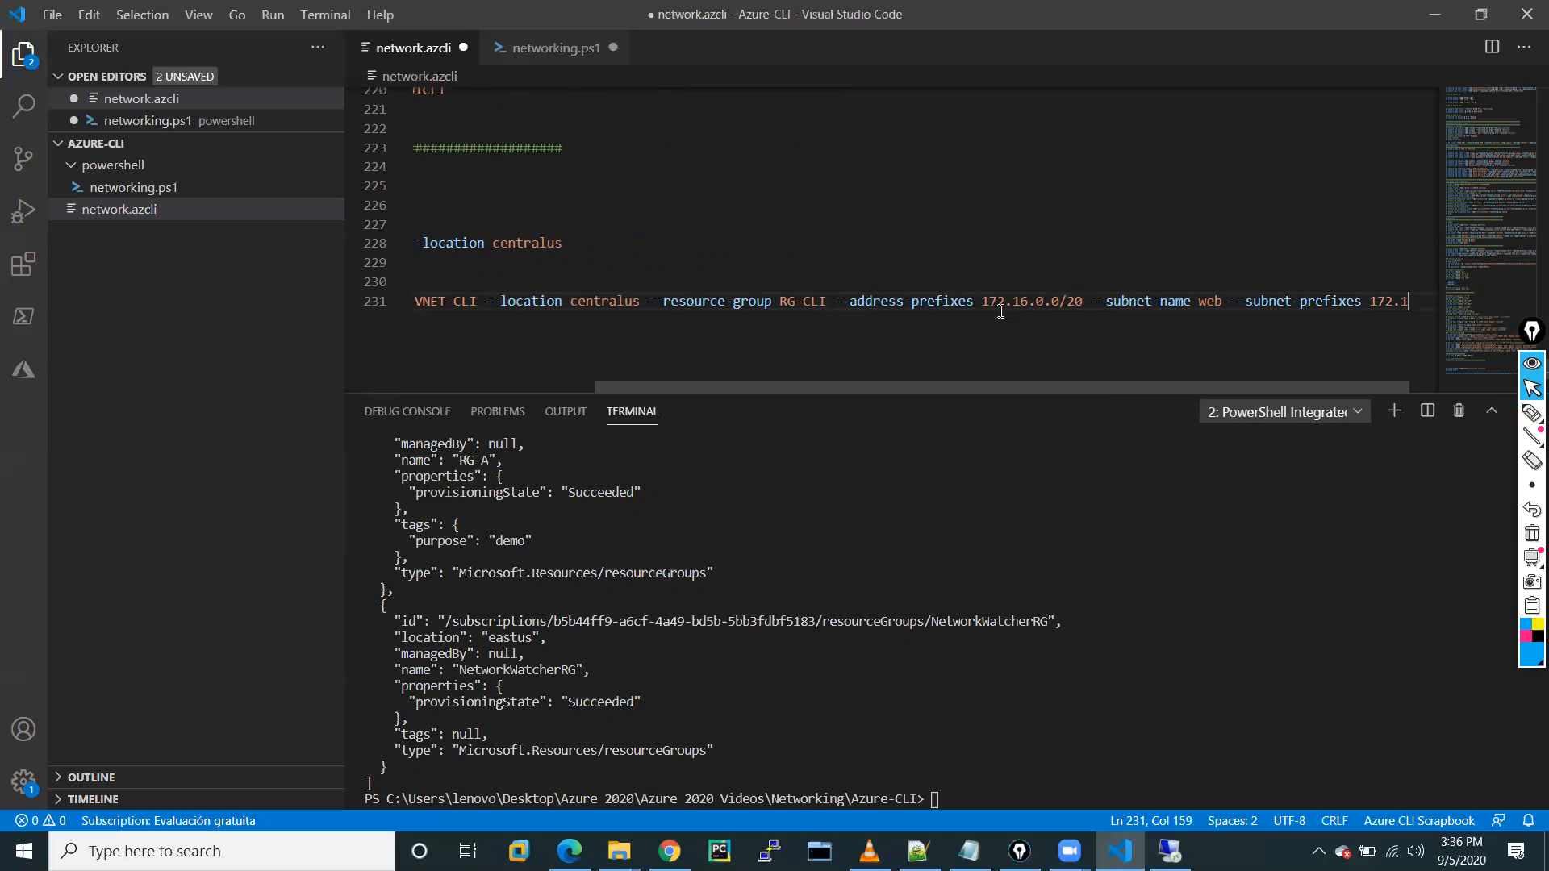
type("0.0/24")
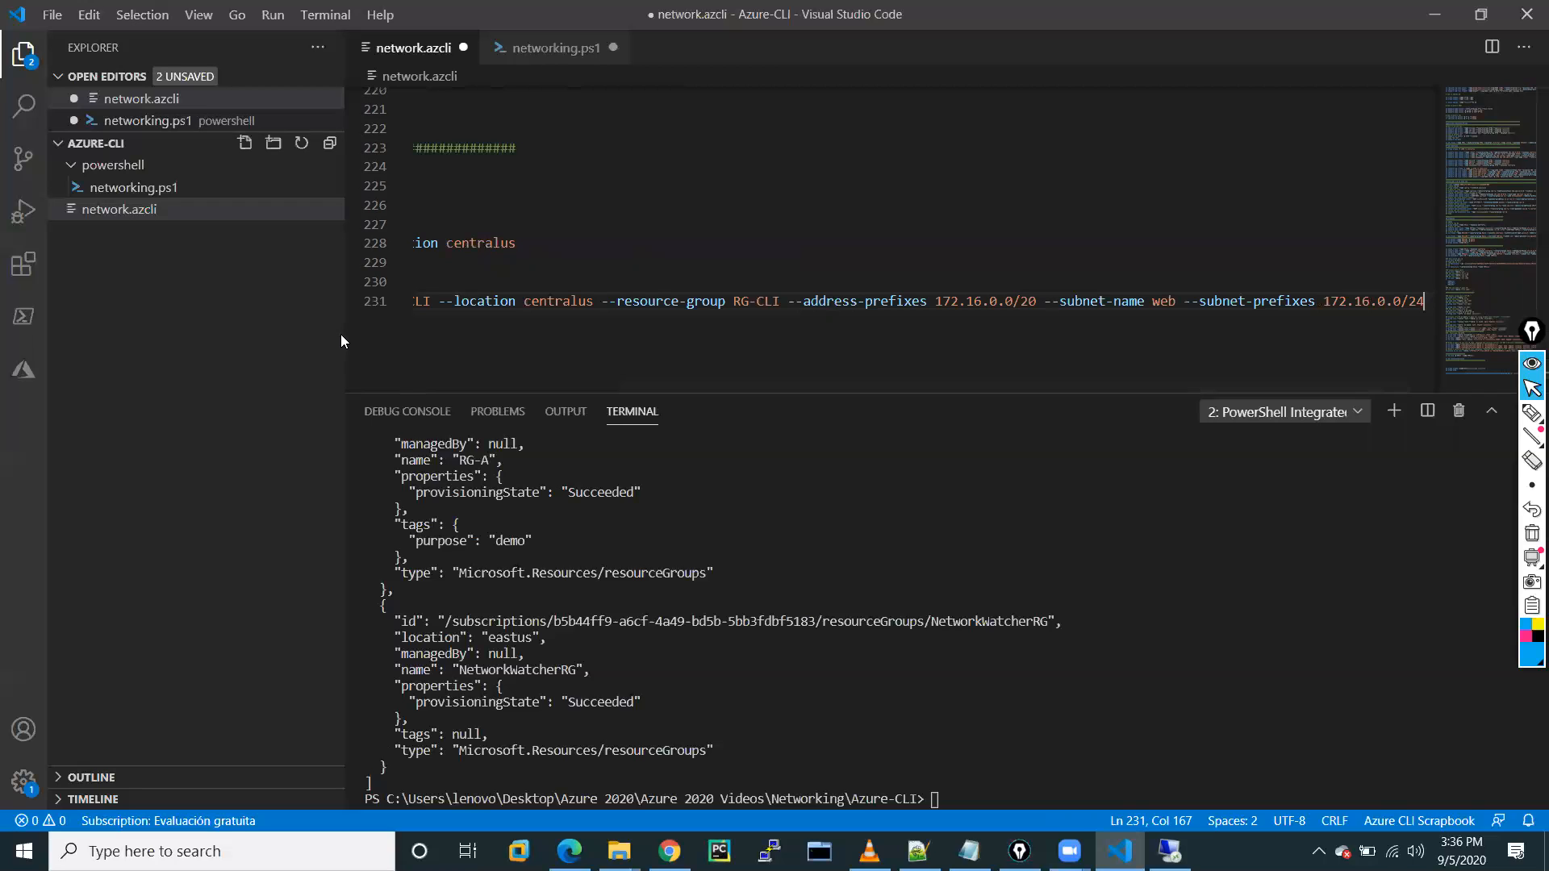
left_click_drag(343, 336, 196, 341)
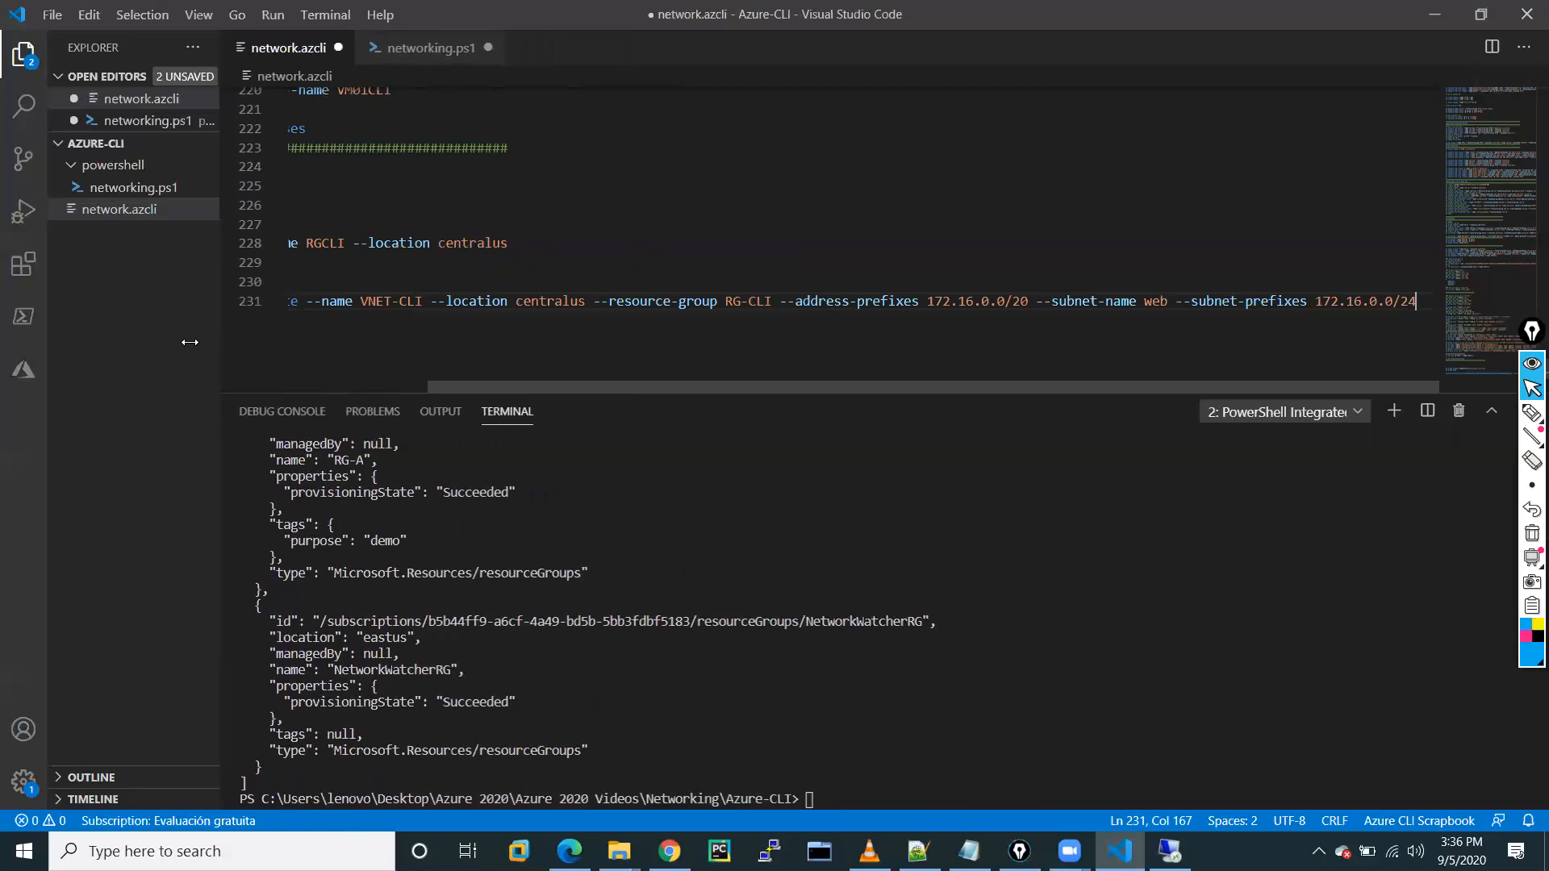
Run the VNET-CLI create line, which fails on missing RG-CLI, then delete and restore it.
left_click_drag(1031, 348, 281, 303)
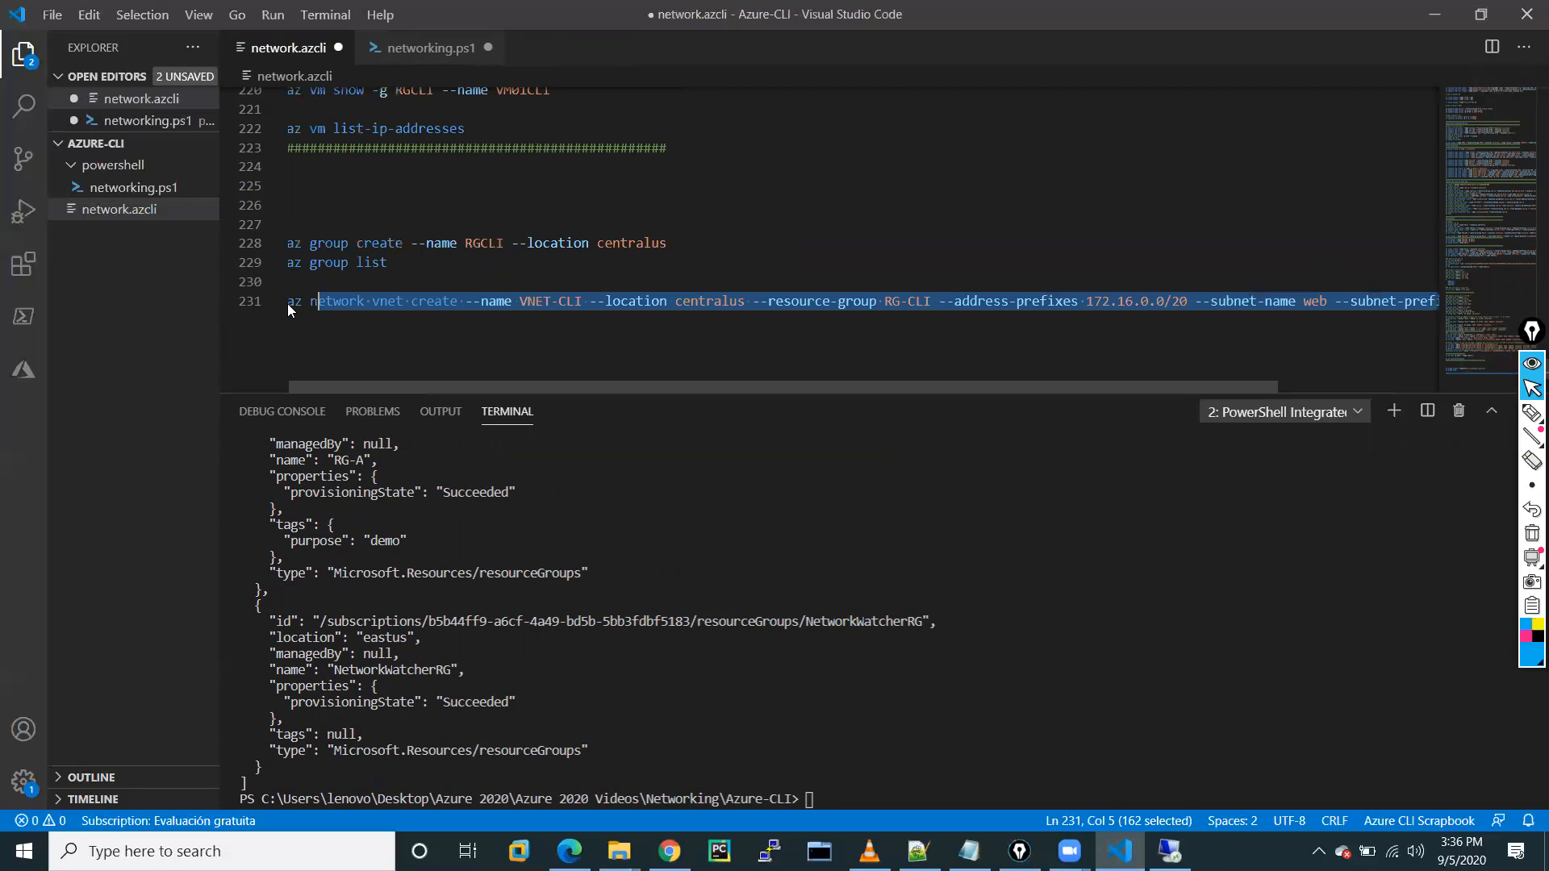
right_click(333, 305)
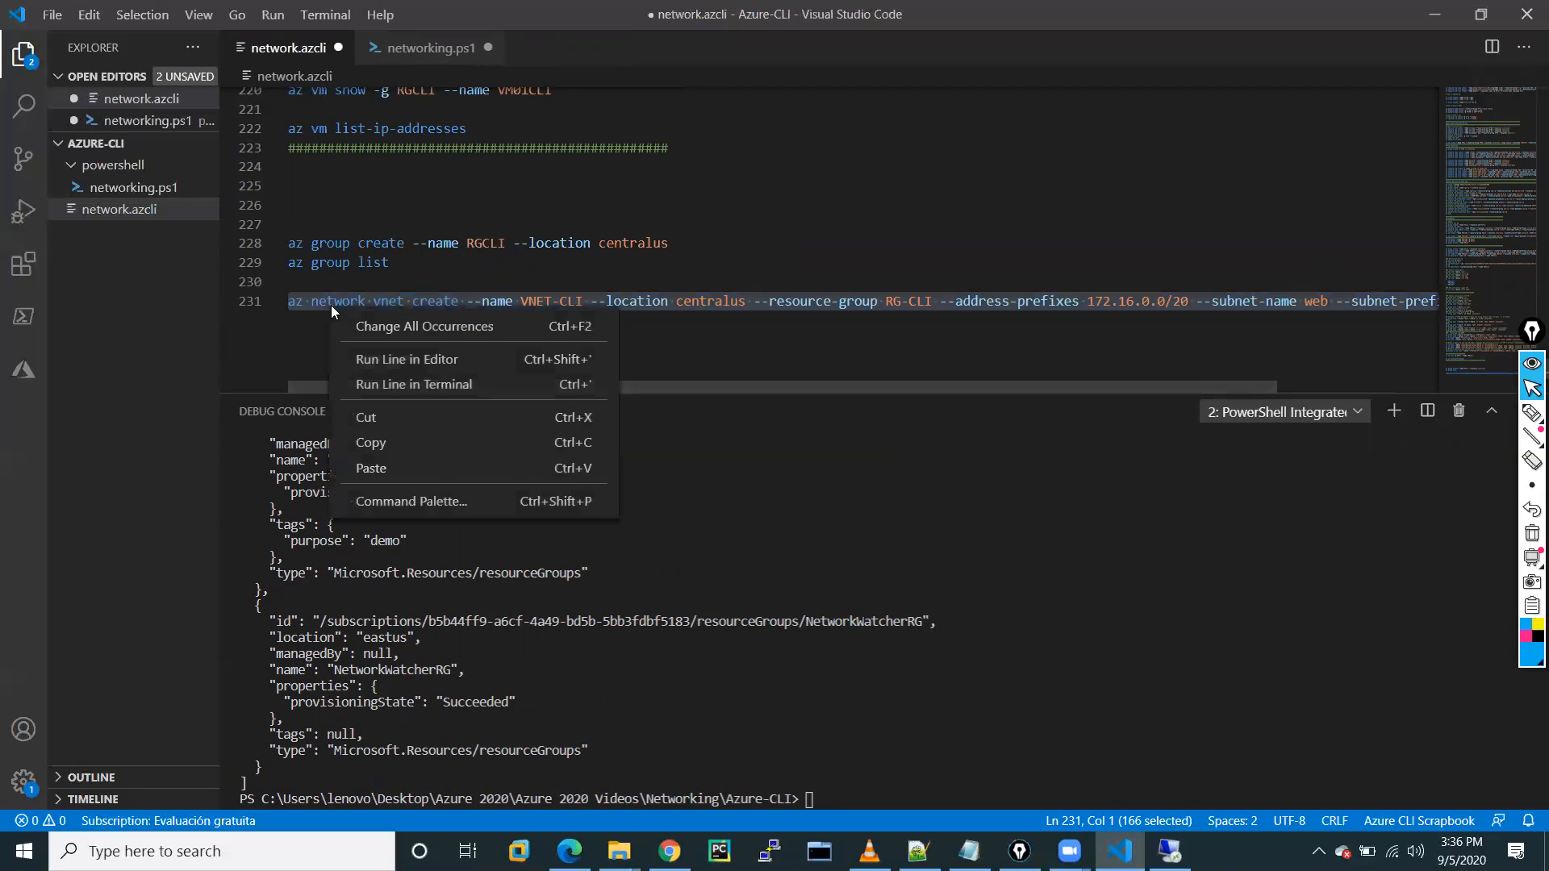
left_click(402, 386)
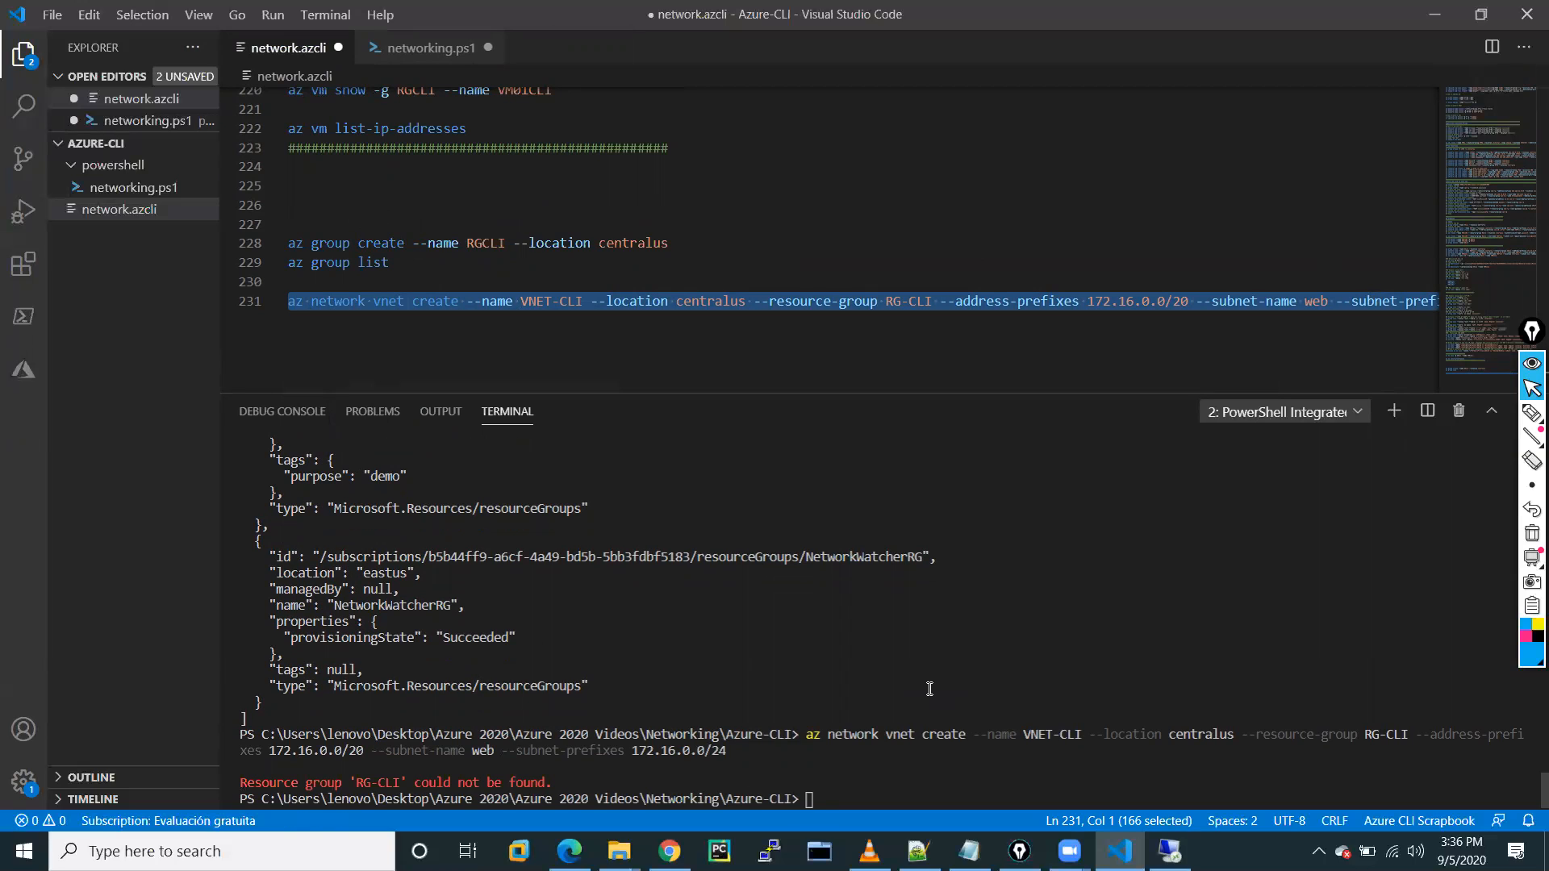
key("Return")
key("Return")
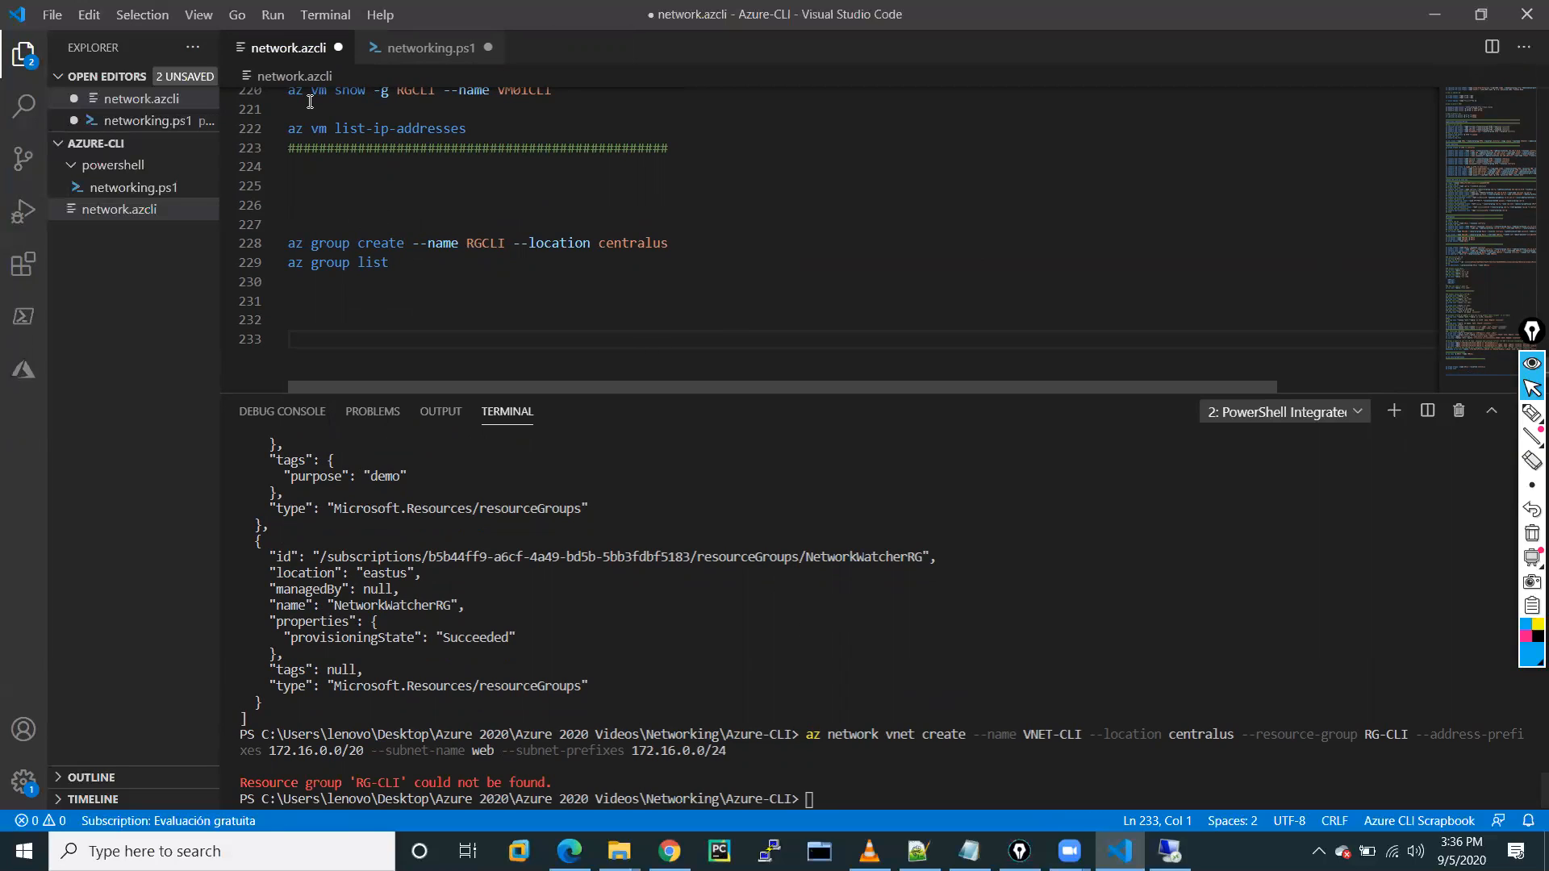
key("ctrl+z")
Correct the resource group on line 231 from RG-CLI to RGCLI.
left_click(721, 318, "shift")
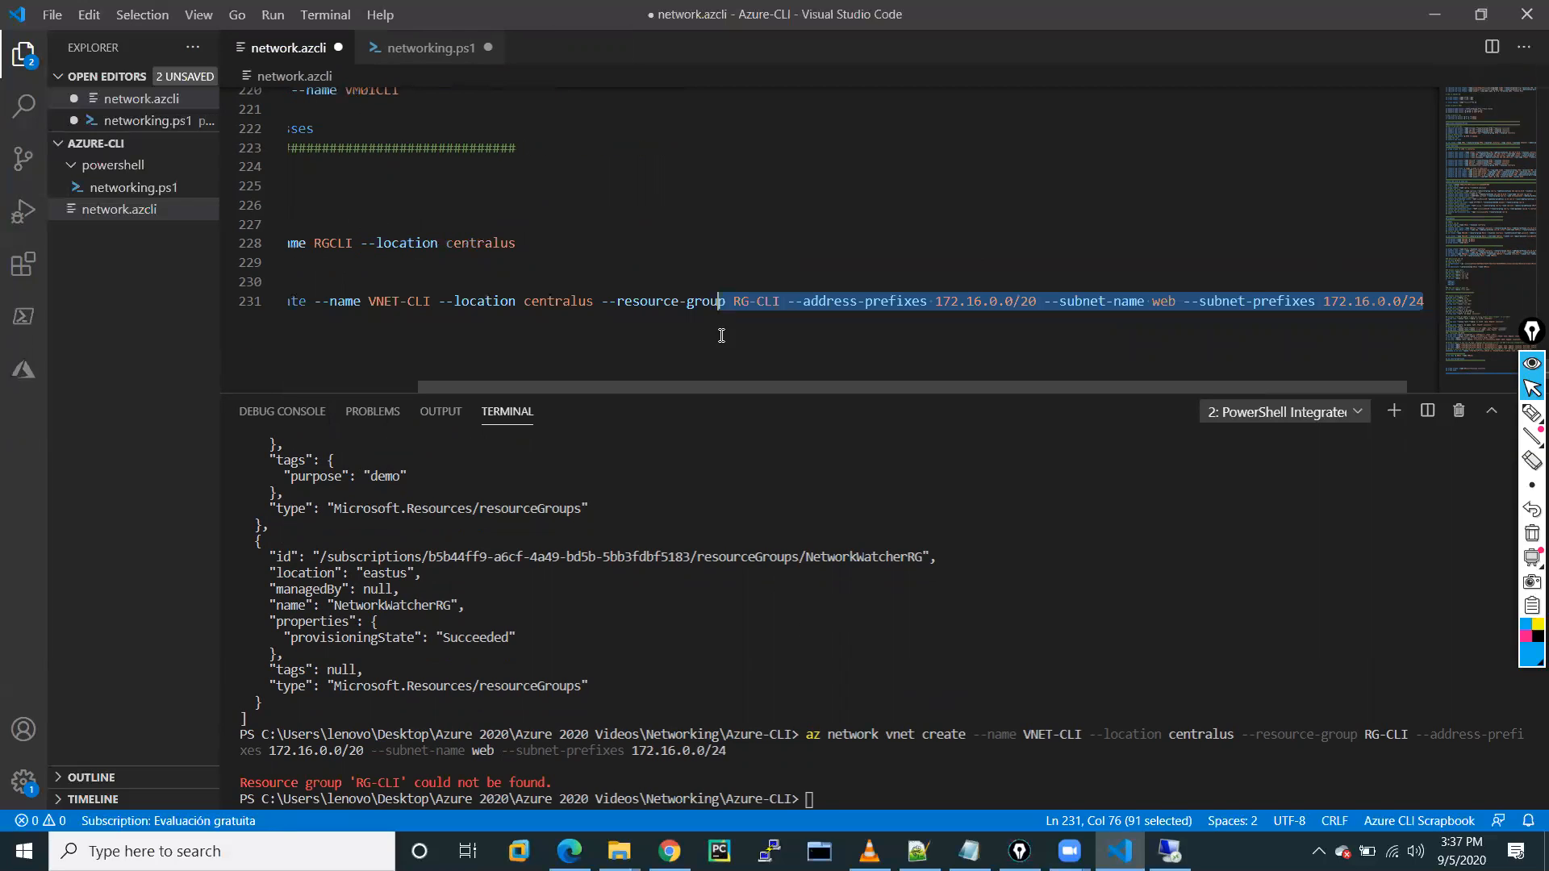
left_click(593, 680)
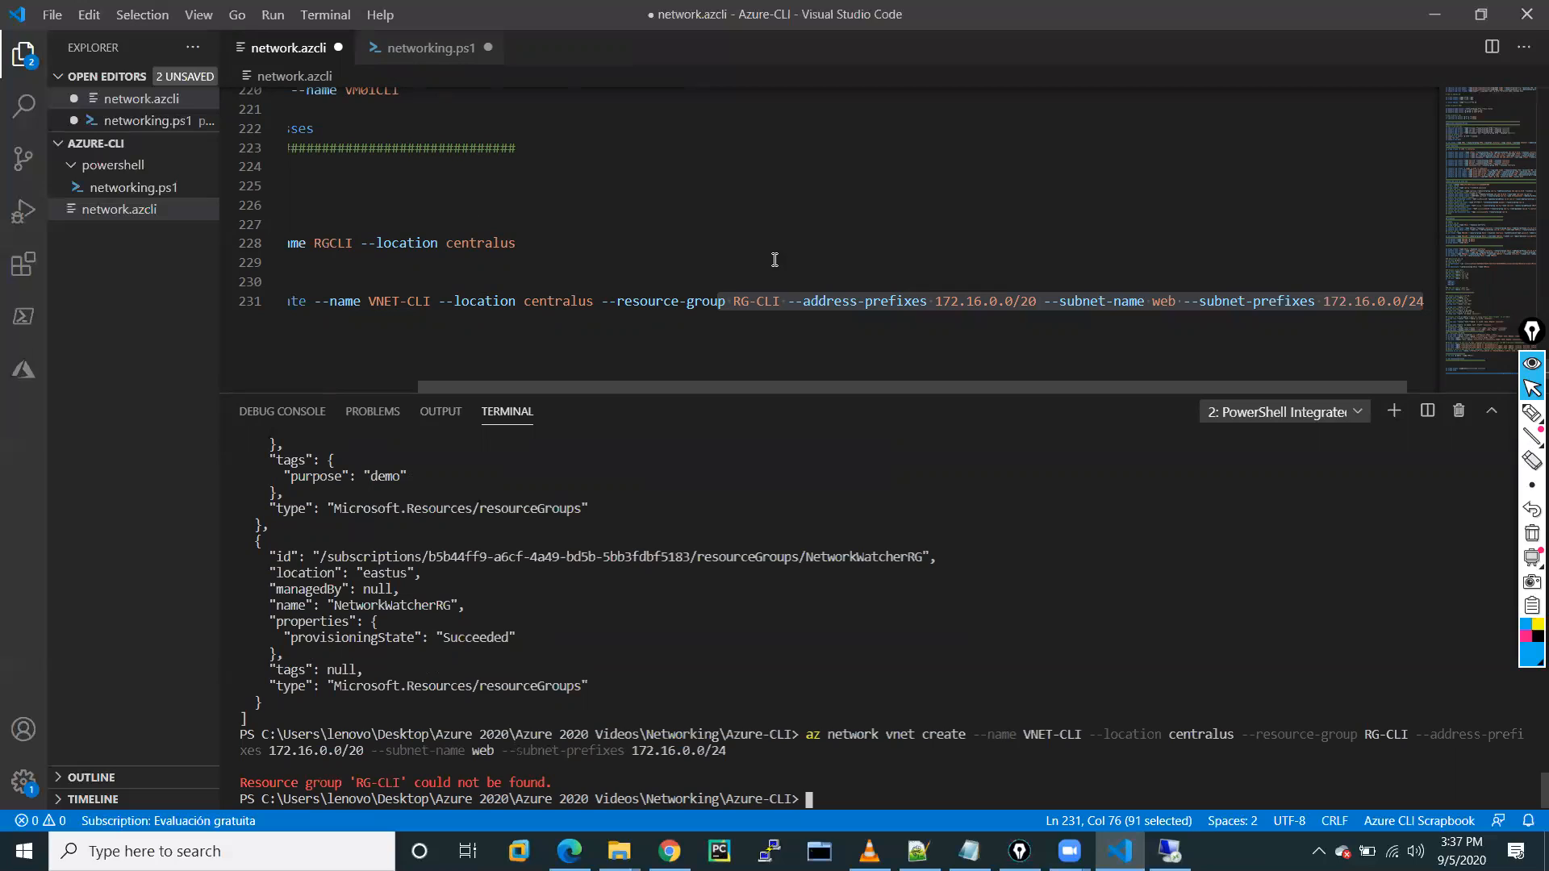
left_click(350, 242)
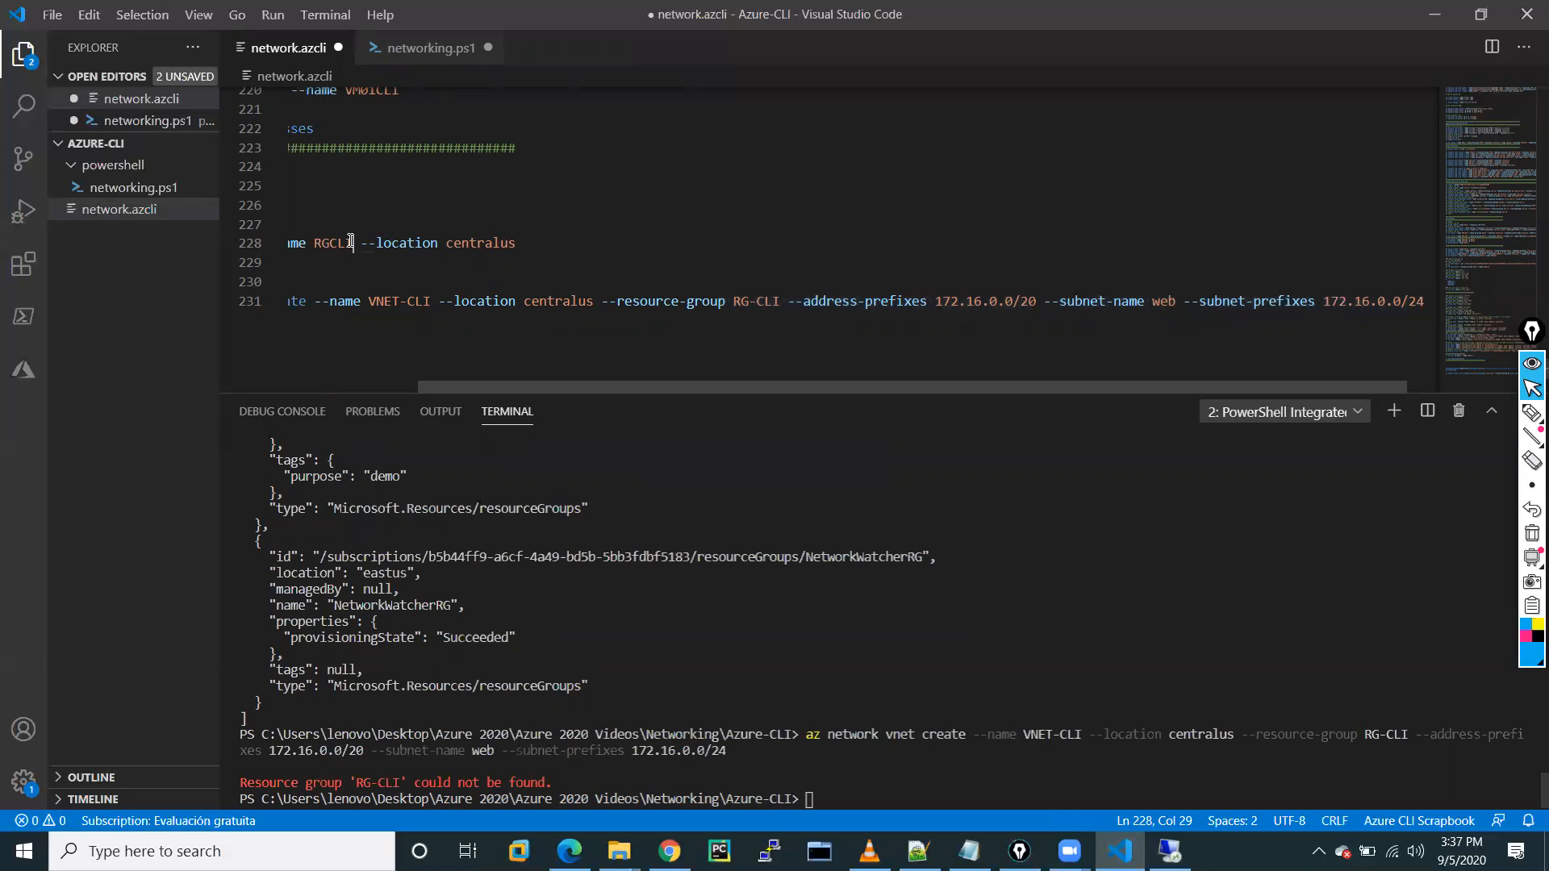
left_click(760, 304)
key("BackSpace")
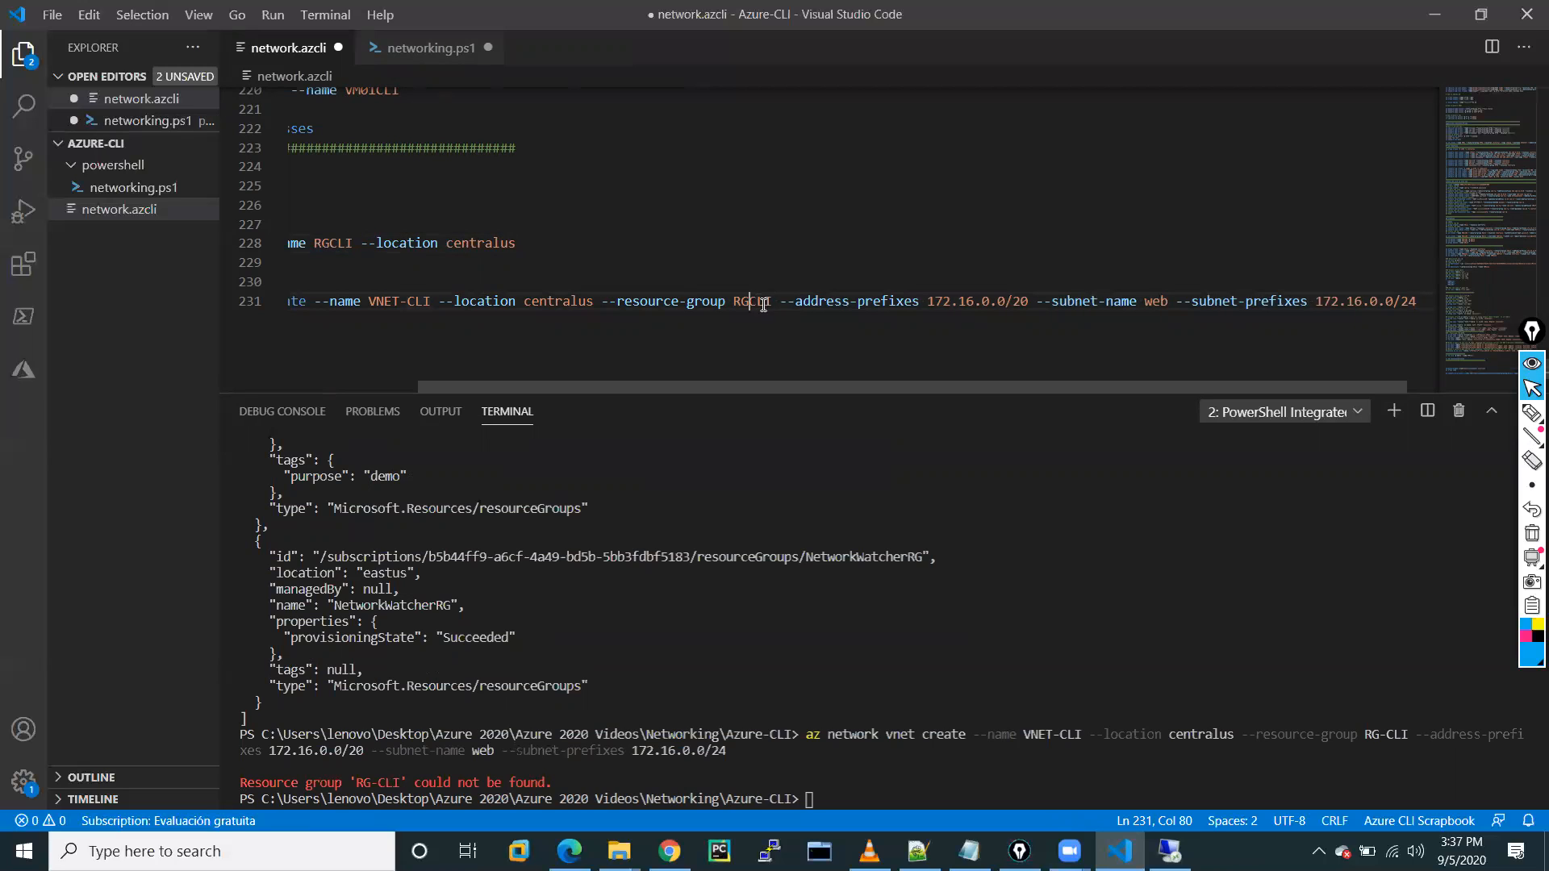
Run the corrected VNET-CLI create command in the terminal.
left_click_drag(305, 303, 290, 304)
double_click(291, 303)
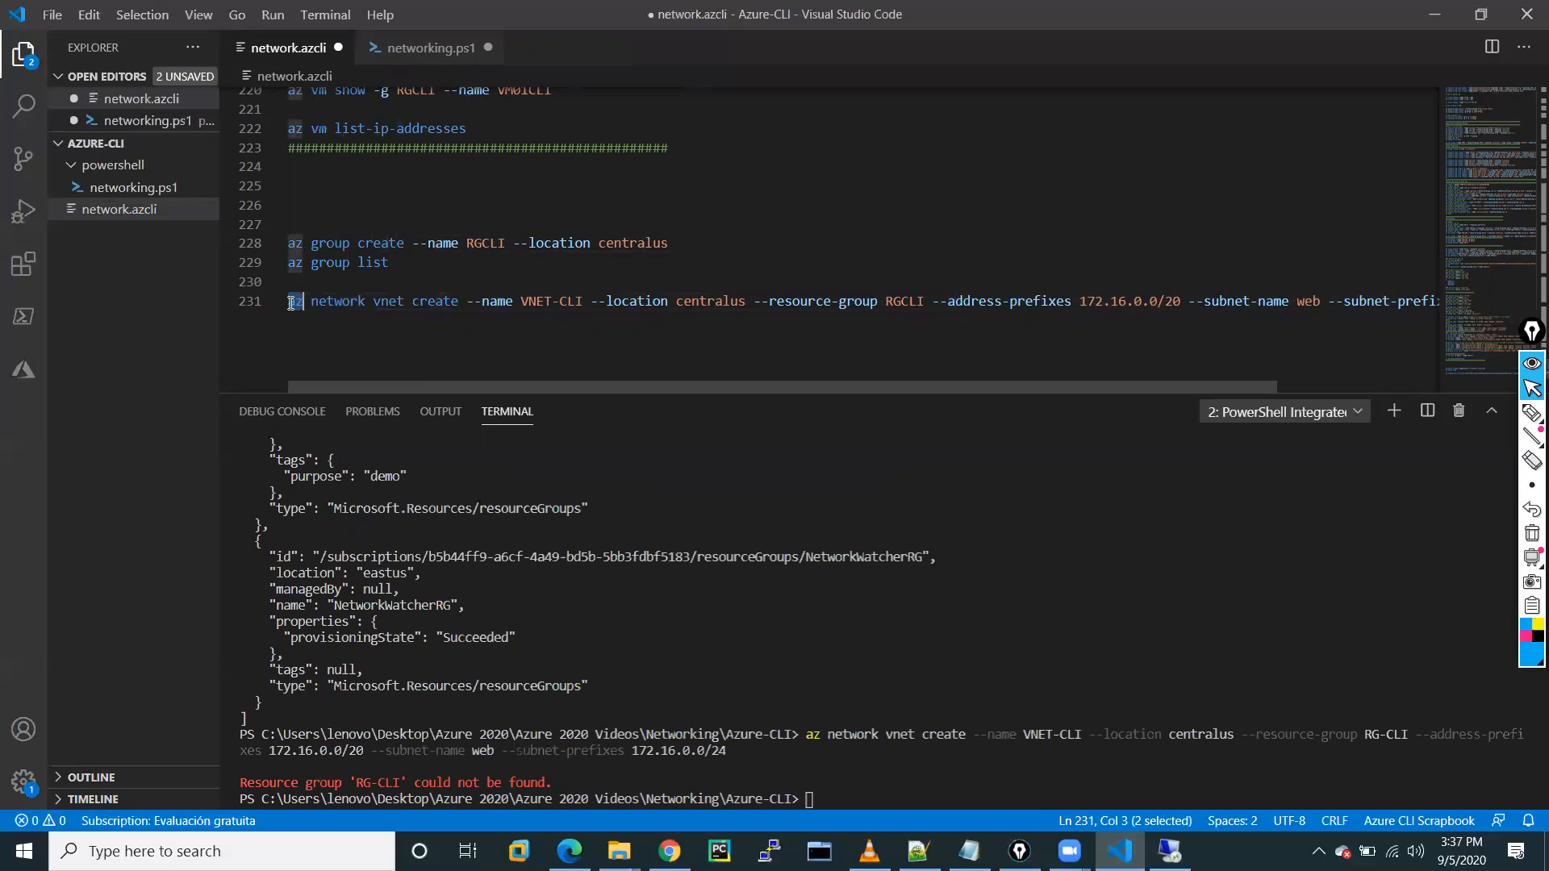
left_click(291, 303)
key("shift+End")
key("shift+Up")
key("shift+Down")
key("shift+Up")
key("shift+Down")
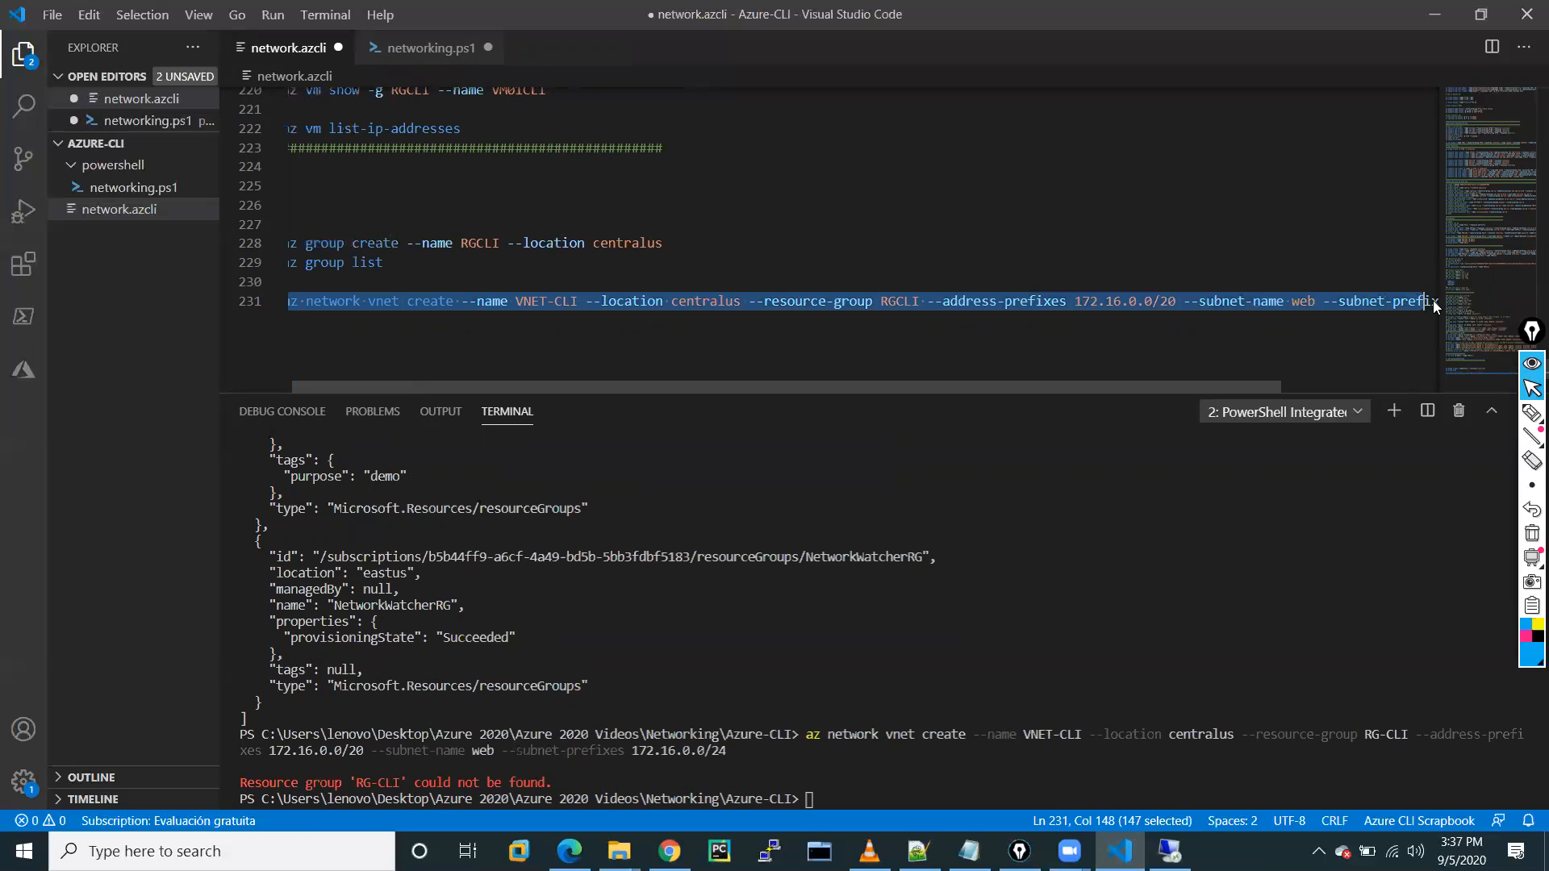
right_click(1366, 304)
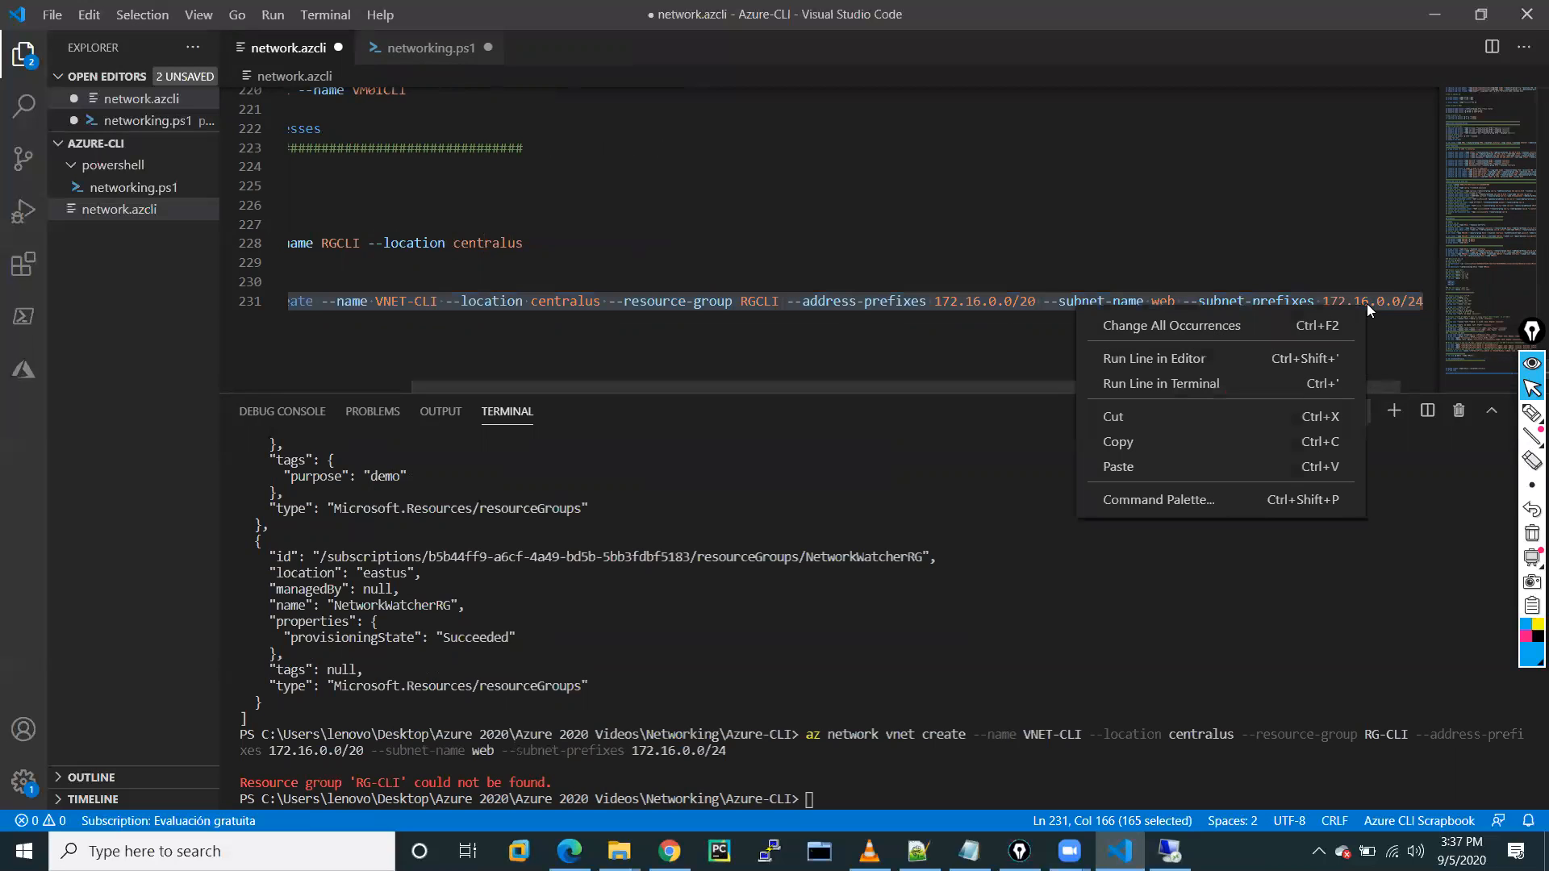
left_click(1143, 392)
left_click_drag(768, 383, 645, 384)
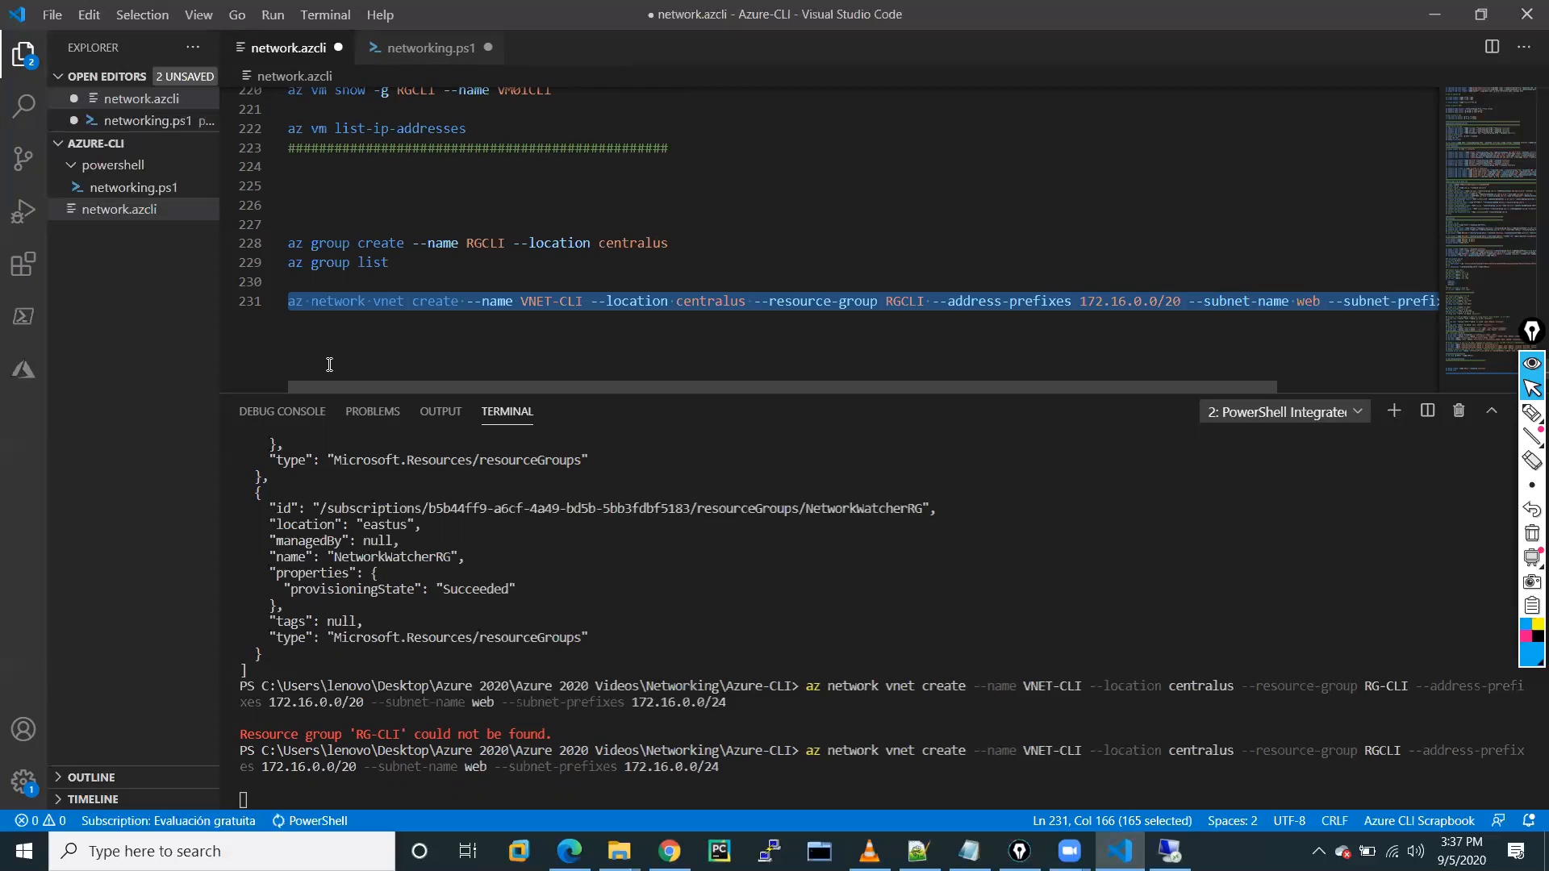
Review the successful VNET-CLI creation with web subnet, then move to the end of line 231.
scroll(329, 365, "right", 3)
left_click(293, 329)
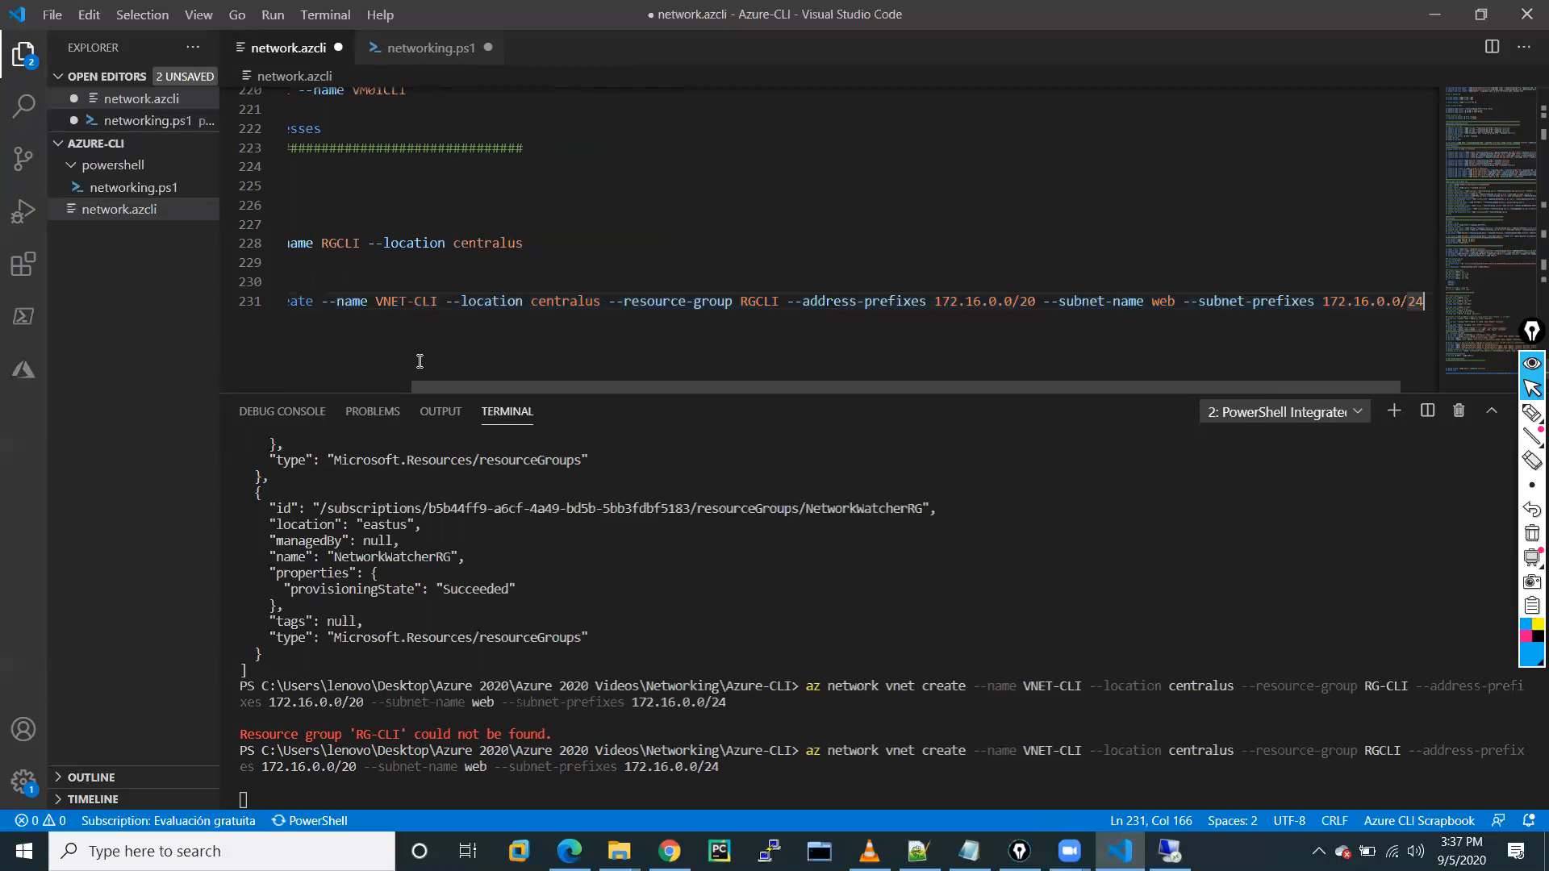
left_click_drag(488, 389, 365, 388)
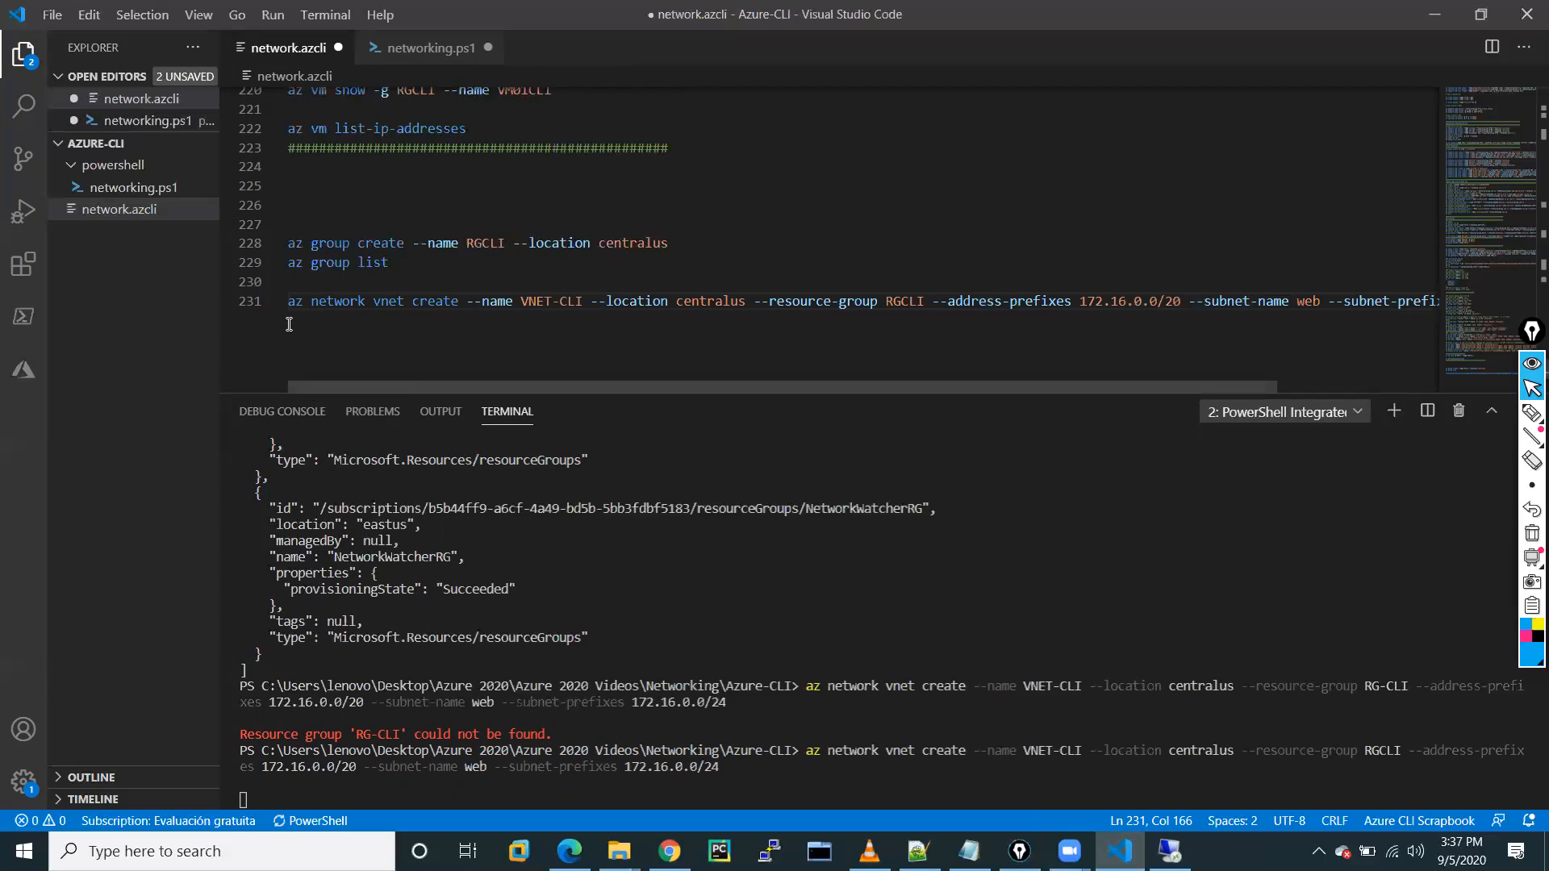
left_click(312, 301, "shift")
left_click_drag(289, 324, 308, 334)
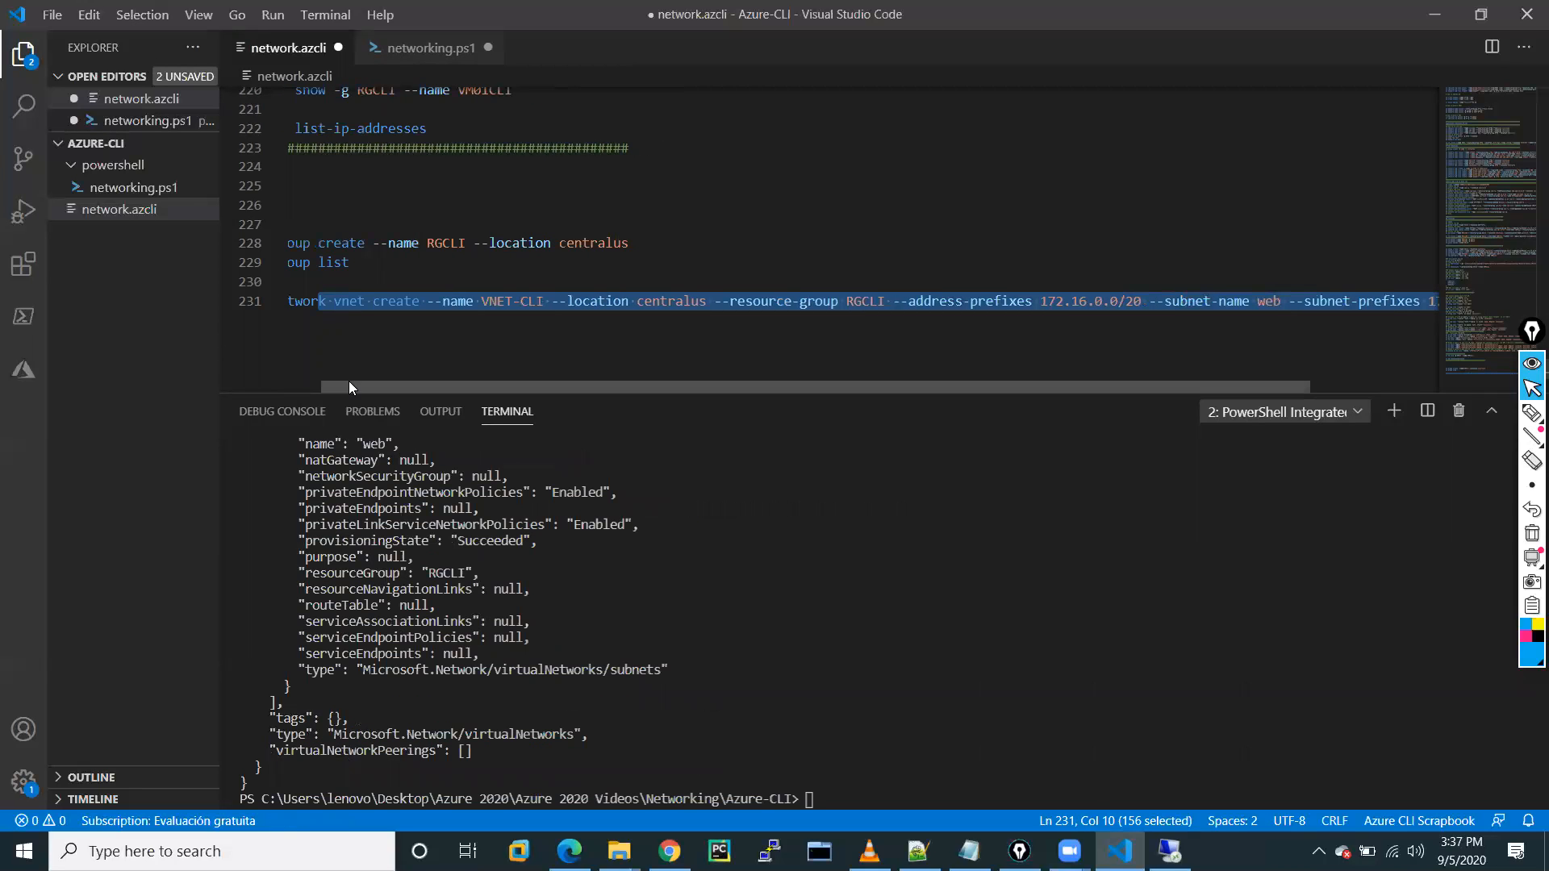
left_click_drag(348, 382, 222, 376)
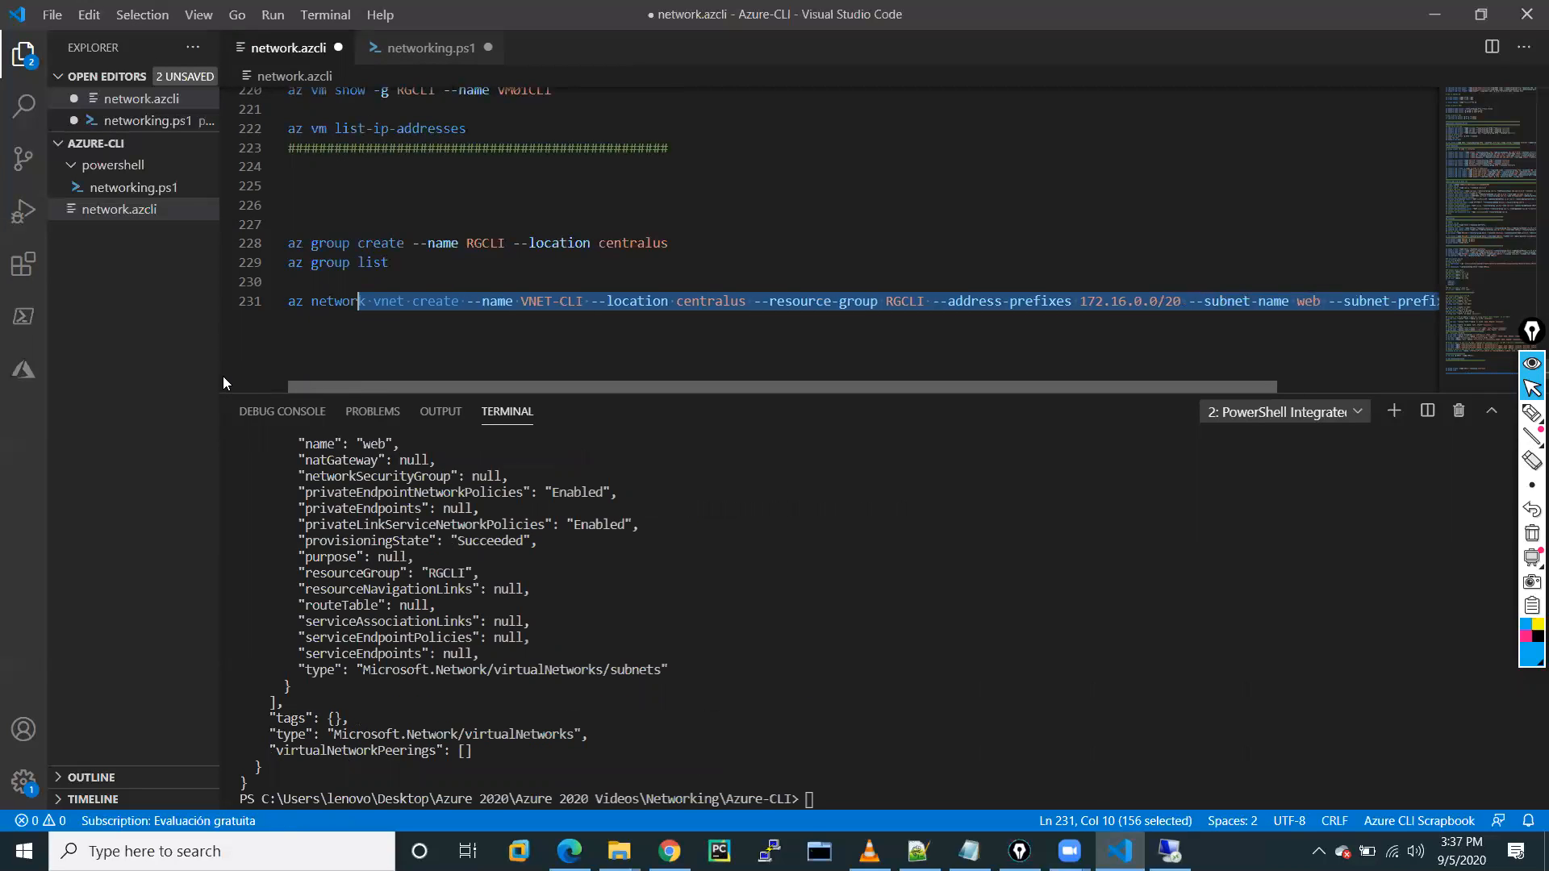
left_click(302, 301)
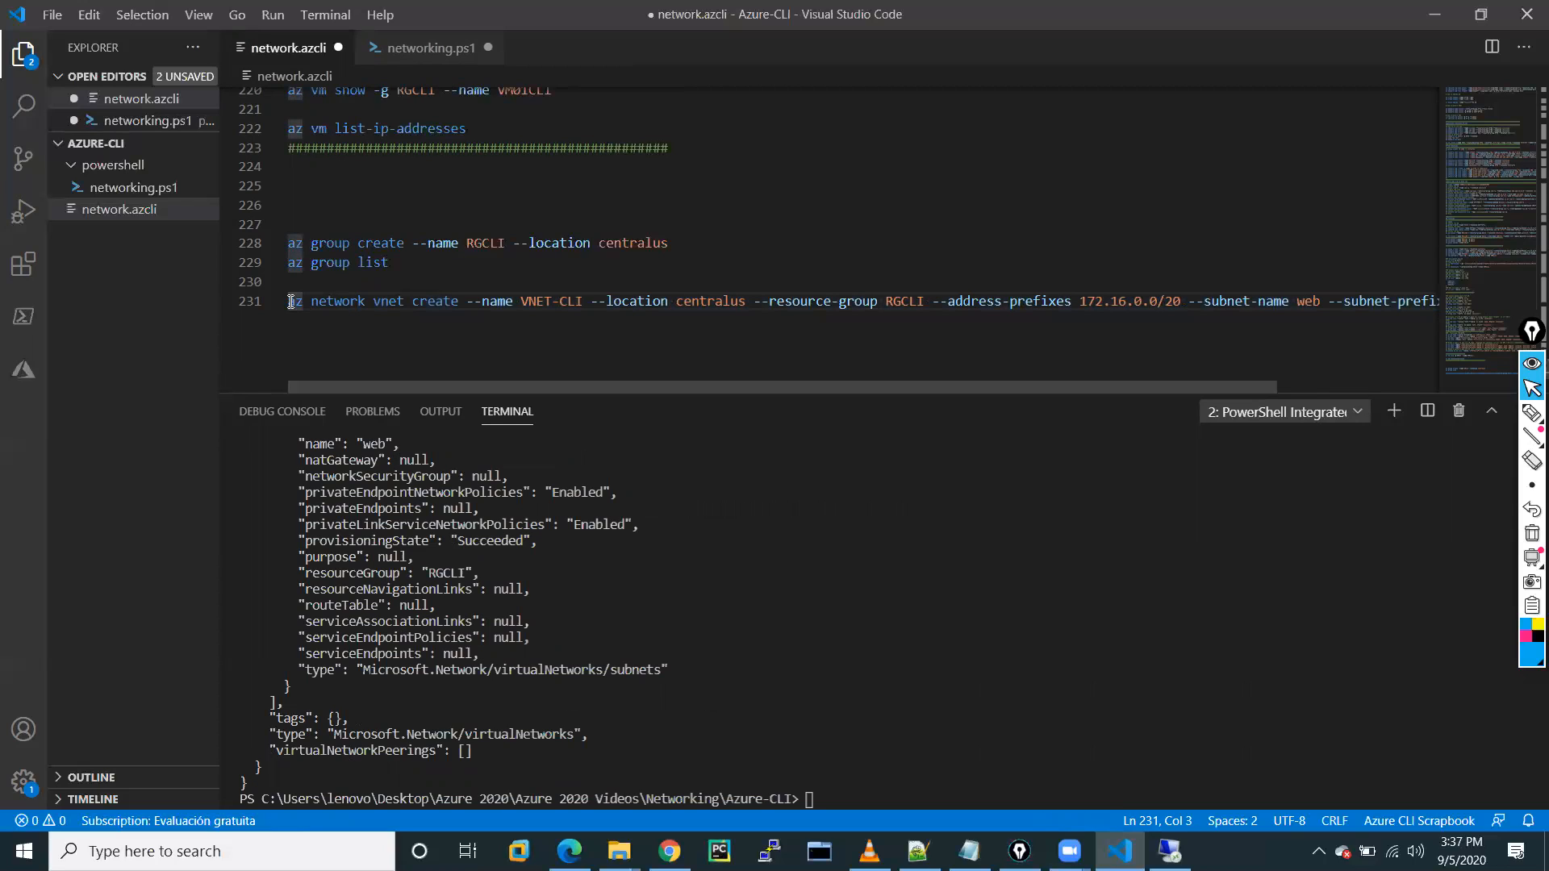
key("End")
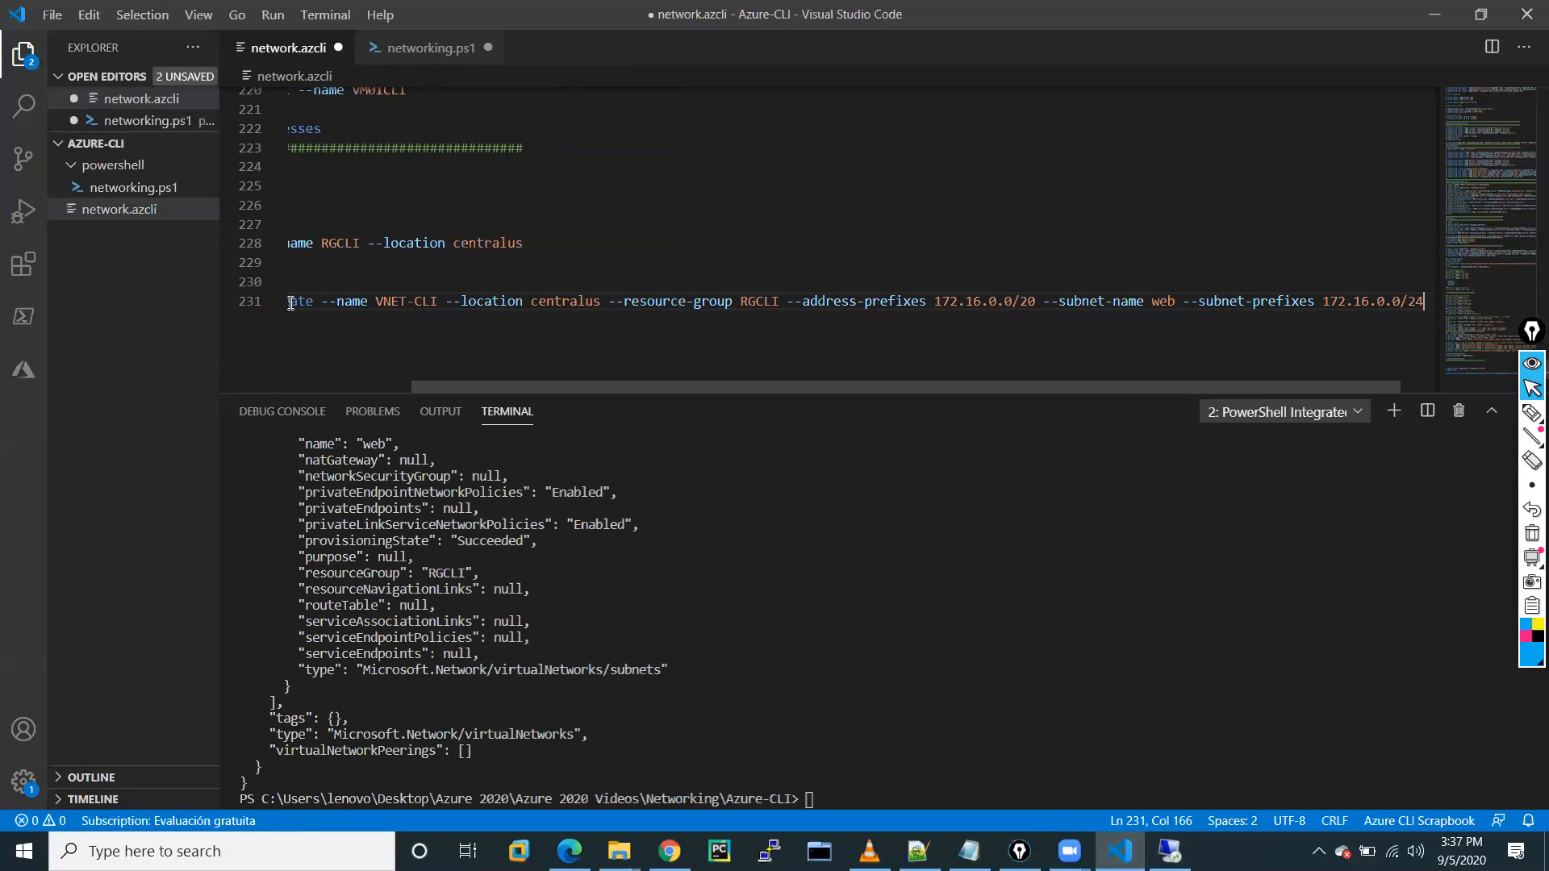
Start a partial 'az network vnet subnet create --' command on line 233 with IntelliSense help.
key("Return")
key("Return")
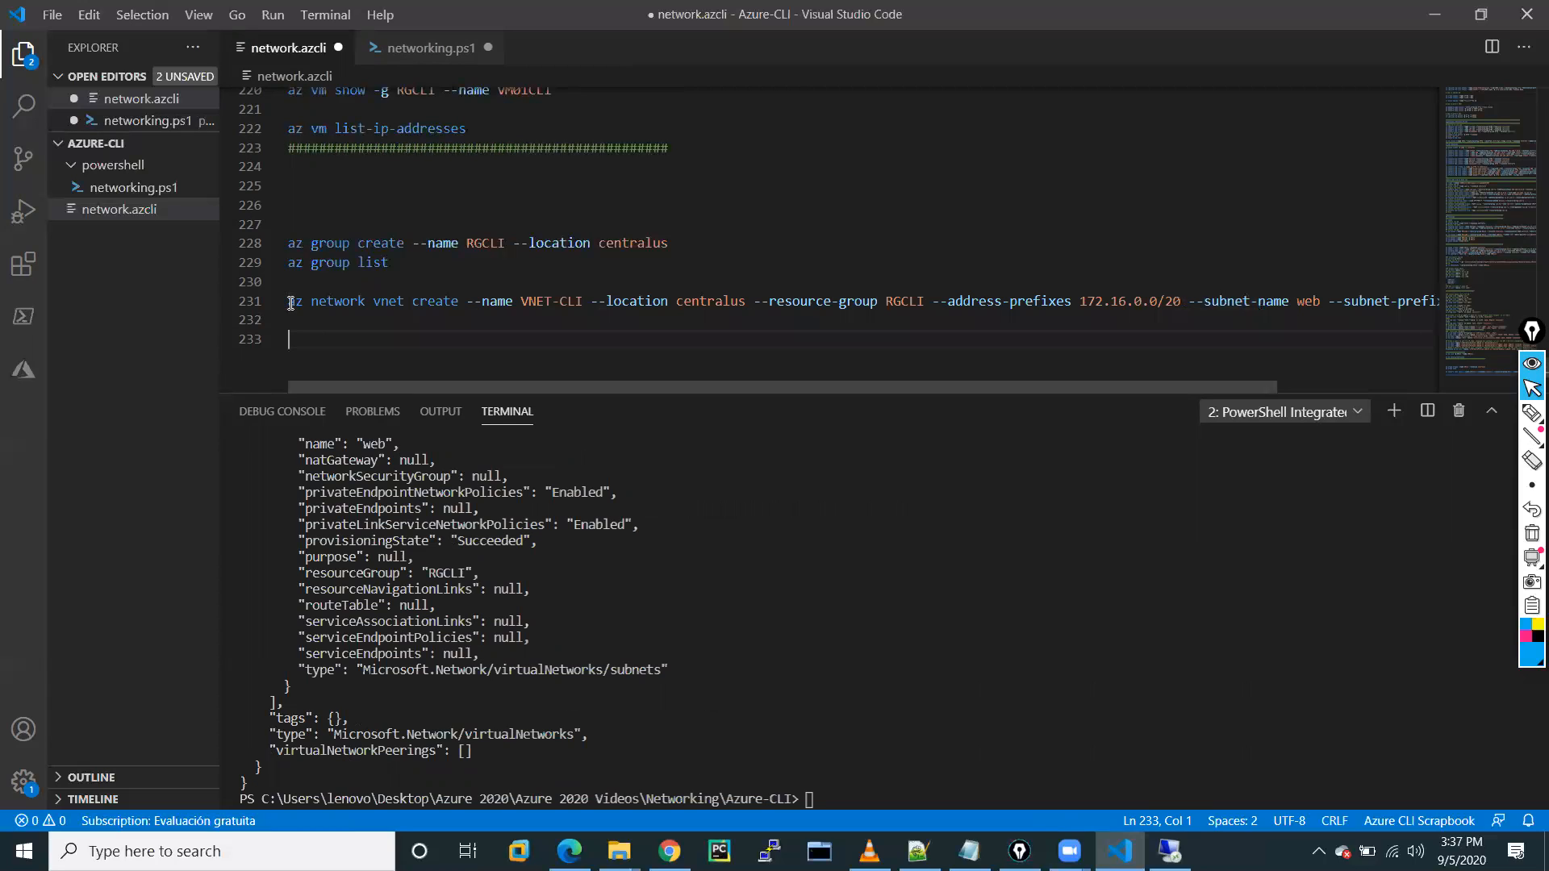
type("az network vnet su")
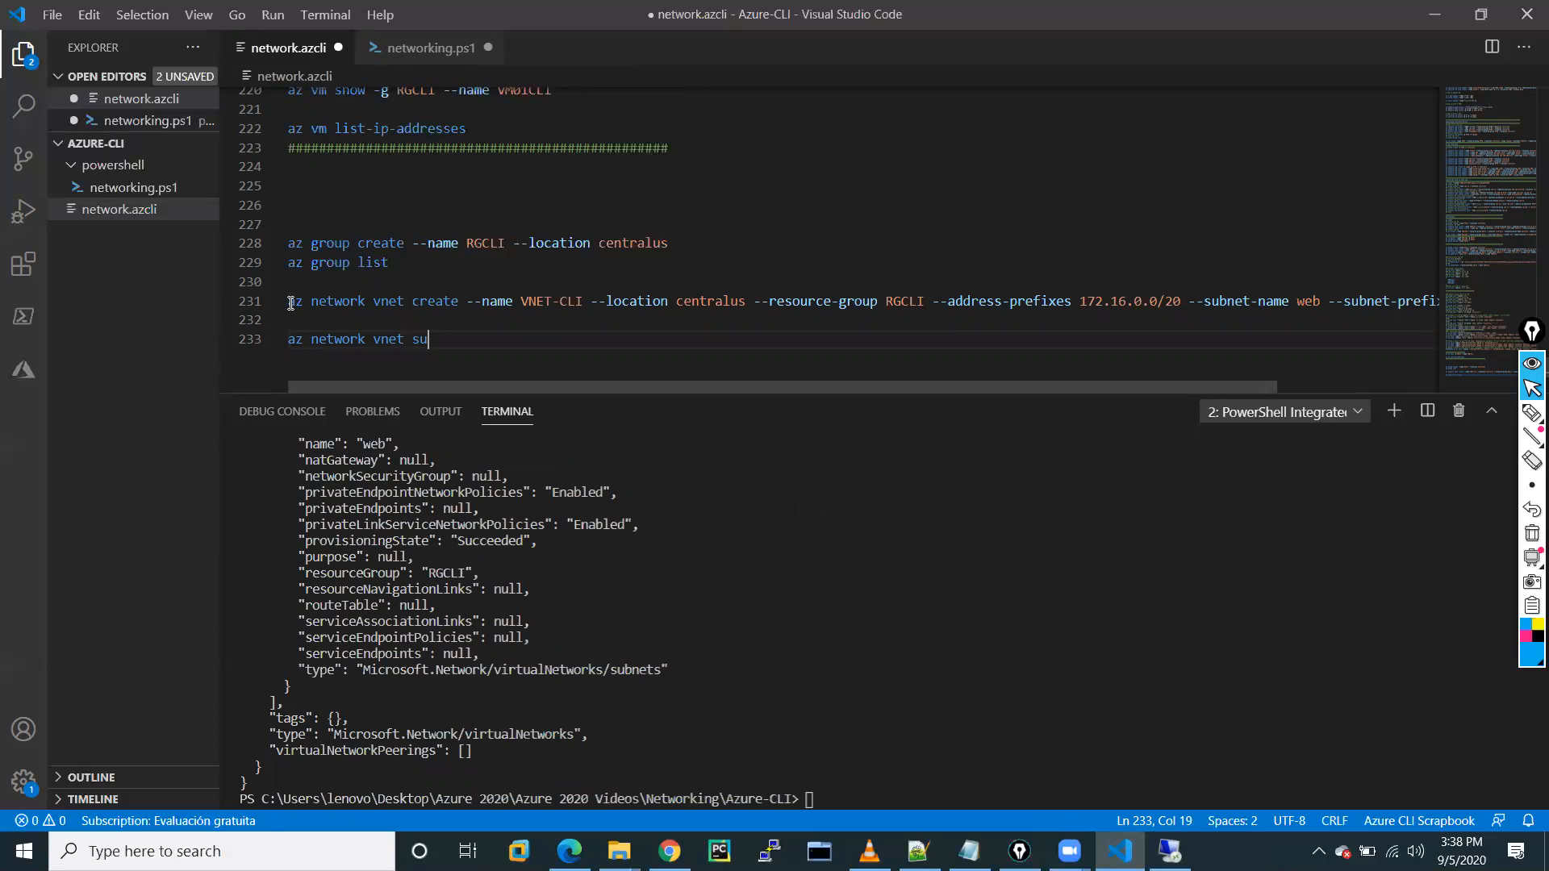
type("bnet --name app --vnet VNET-CLI ")
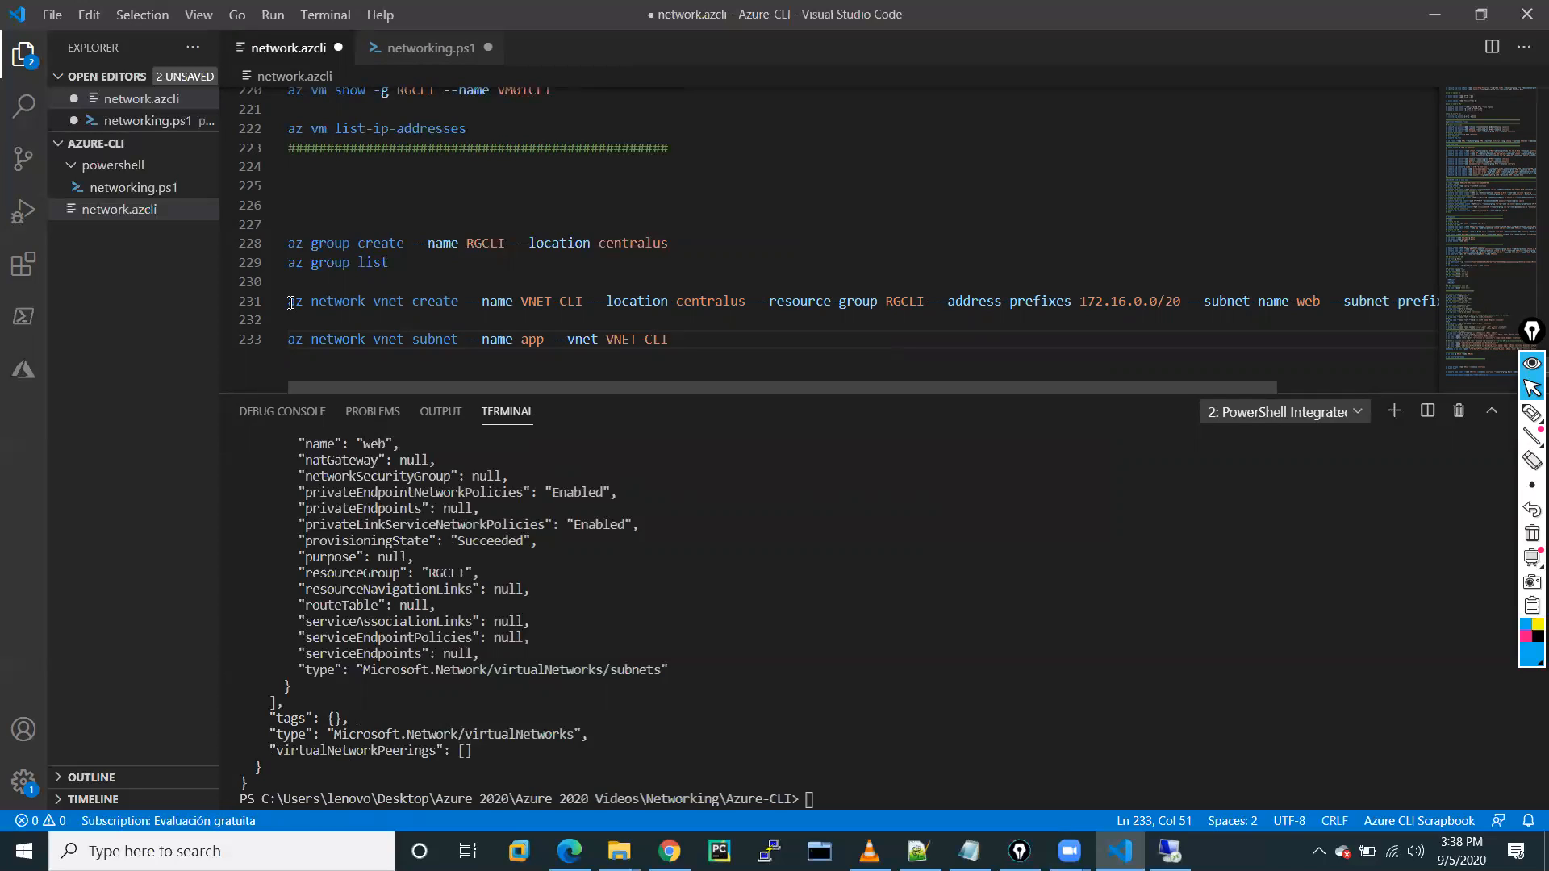
type("--add")
key("BackSpace")
key("BackSpace")
key("BackSpace")
key("BackSpace")
key("BackSpace")
key("BackSpace")
key("BackSpace")
key("BackSpace")
key("BackSpace")
key("BackSpace")
key("BackSpace")
key("BackSpace")
key("BackSpace")
key("BackSpace")
key("BackSpace")
key("BackSpace")
key("BackSpace")
key("BackSpace")
key("BackSpace")
key("BackSpace")
key("BackSpace")
key("BackSpace")
key("BackSpace")
key("BackSpace")
key("BackSpace")
type("--")
key("ctrl+space")
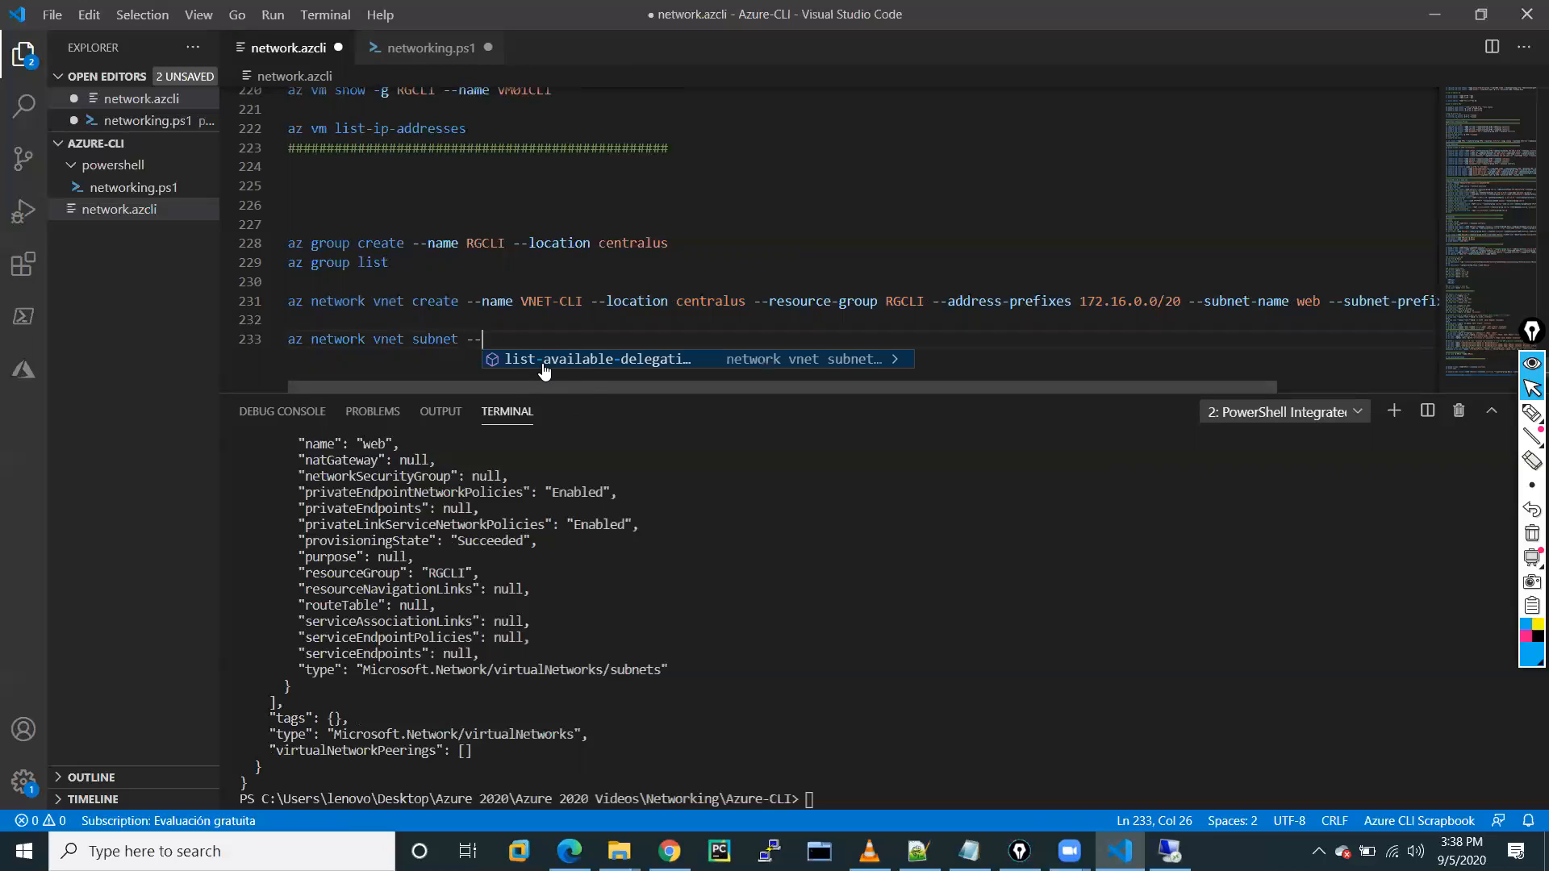
left_click(585, 364)
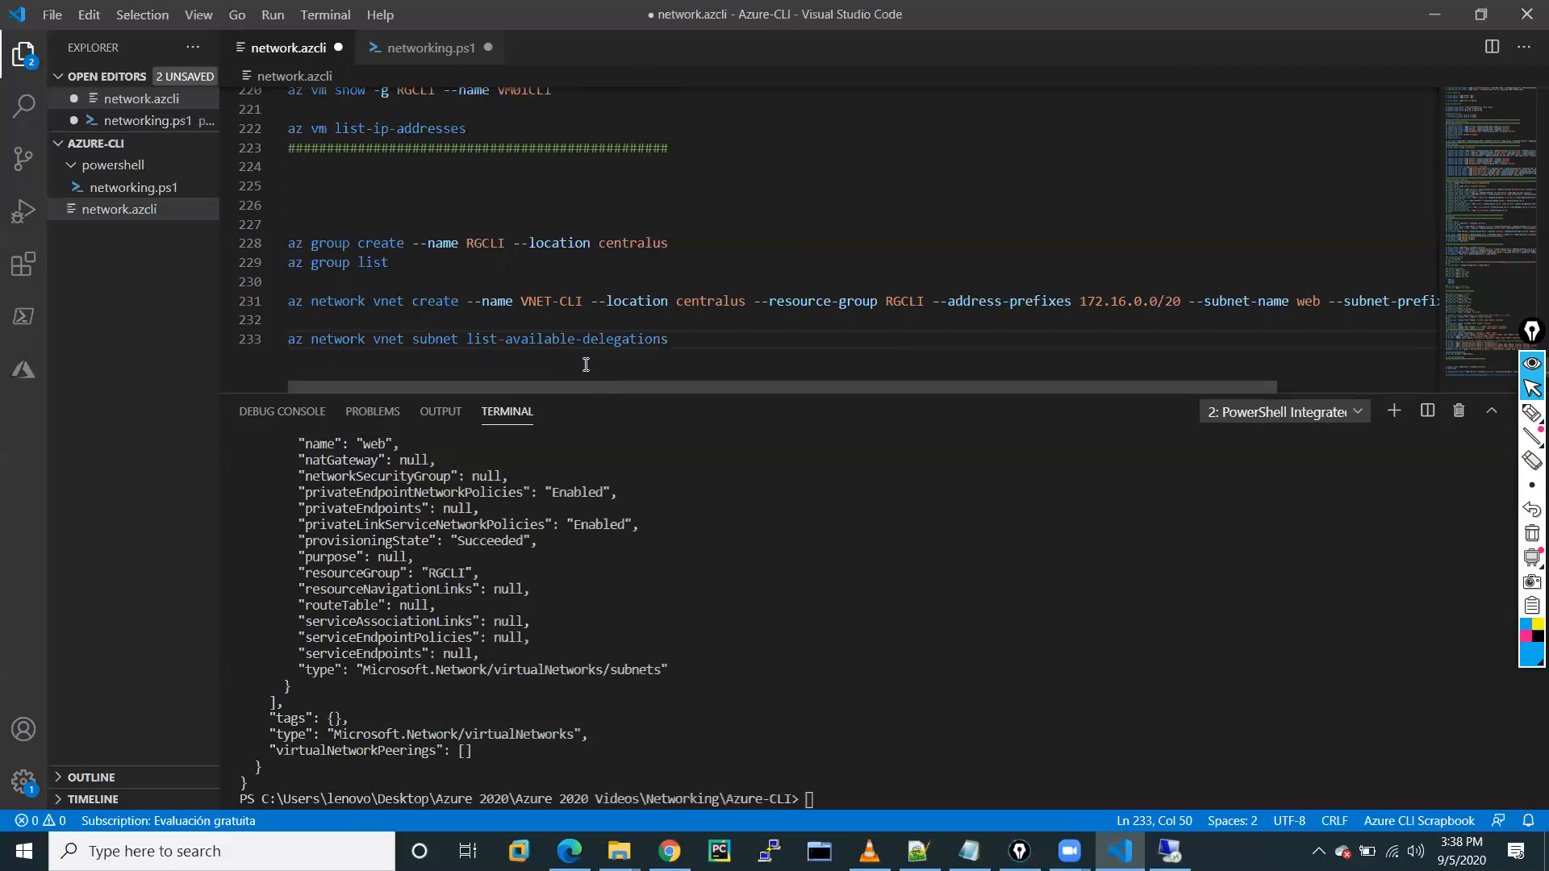
key("BackSpace")
key("BackSpace")
key("BackSpace")
key("BackSpace")
key("BackSpace")
key("BackSpace")
key("BackSpace")
key("BackSpace")
key("BackSpace")
key("BackSpace")
key("BackSpace")
key("BackSpace")
key("BackSpace")
key("BackSpace")
key("BackSpace")
key("BackSpace")
key("BackSpace")
key("BackSpace")
key("BackSpace")
key("BackSpace")
key("BackSpace")
key("BackSpace")
key("BackSpace")
type("create --n")
key("BackSpace")
key("BackSpace")
key("BackSpace")
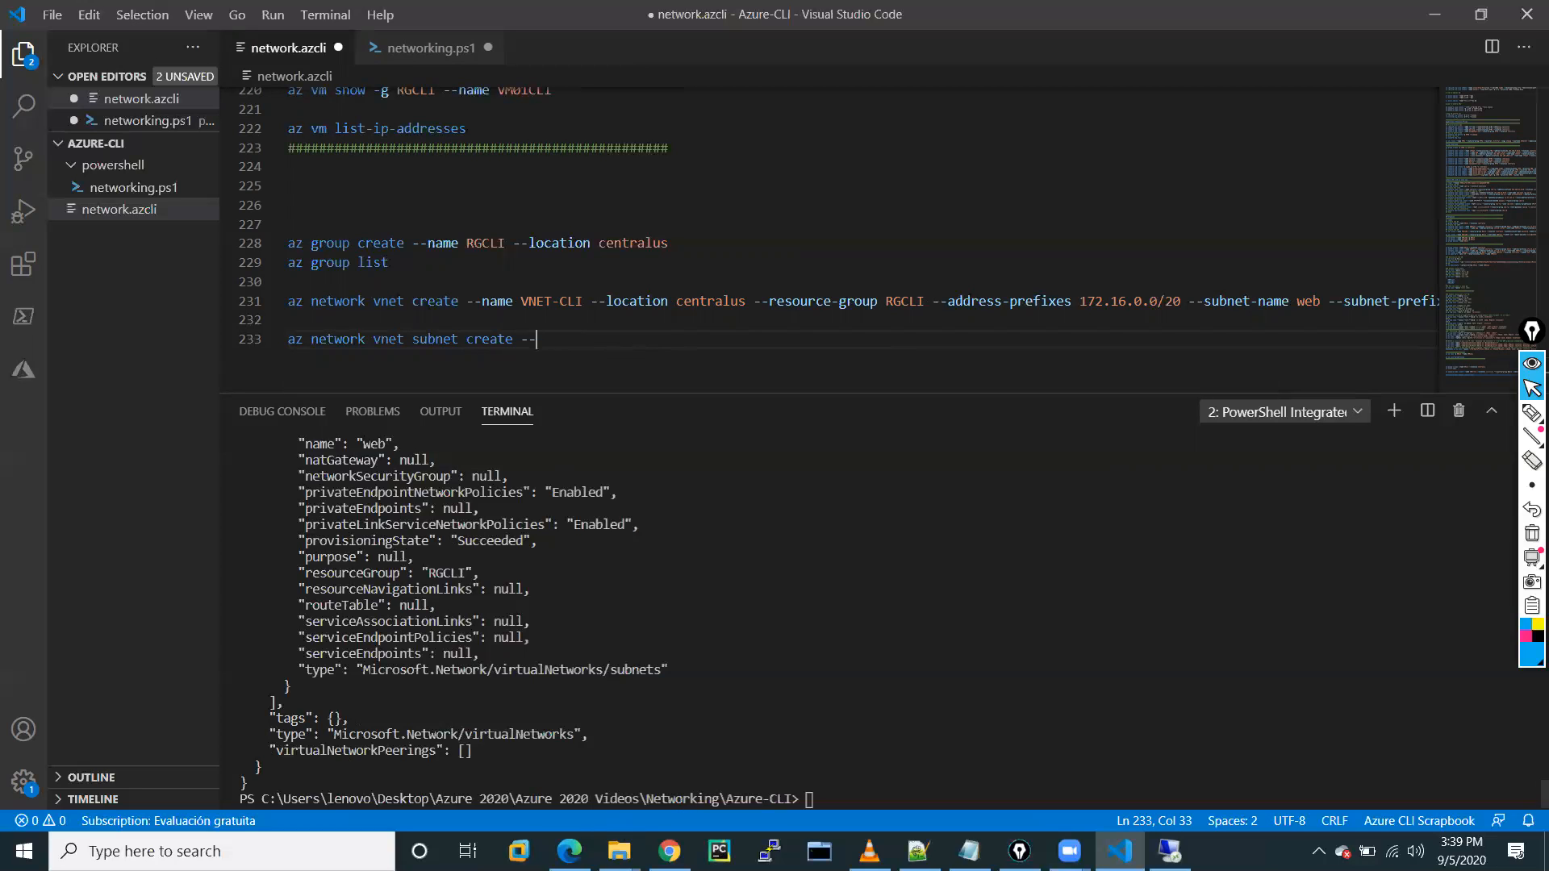
left_click(571, 774)
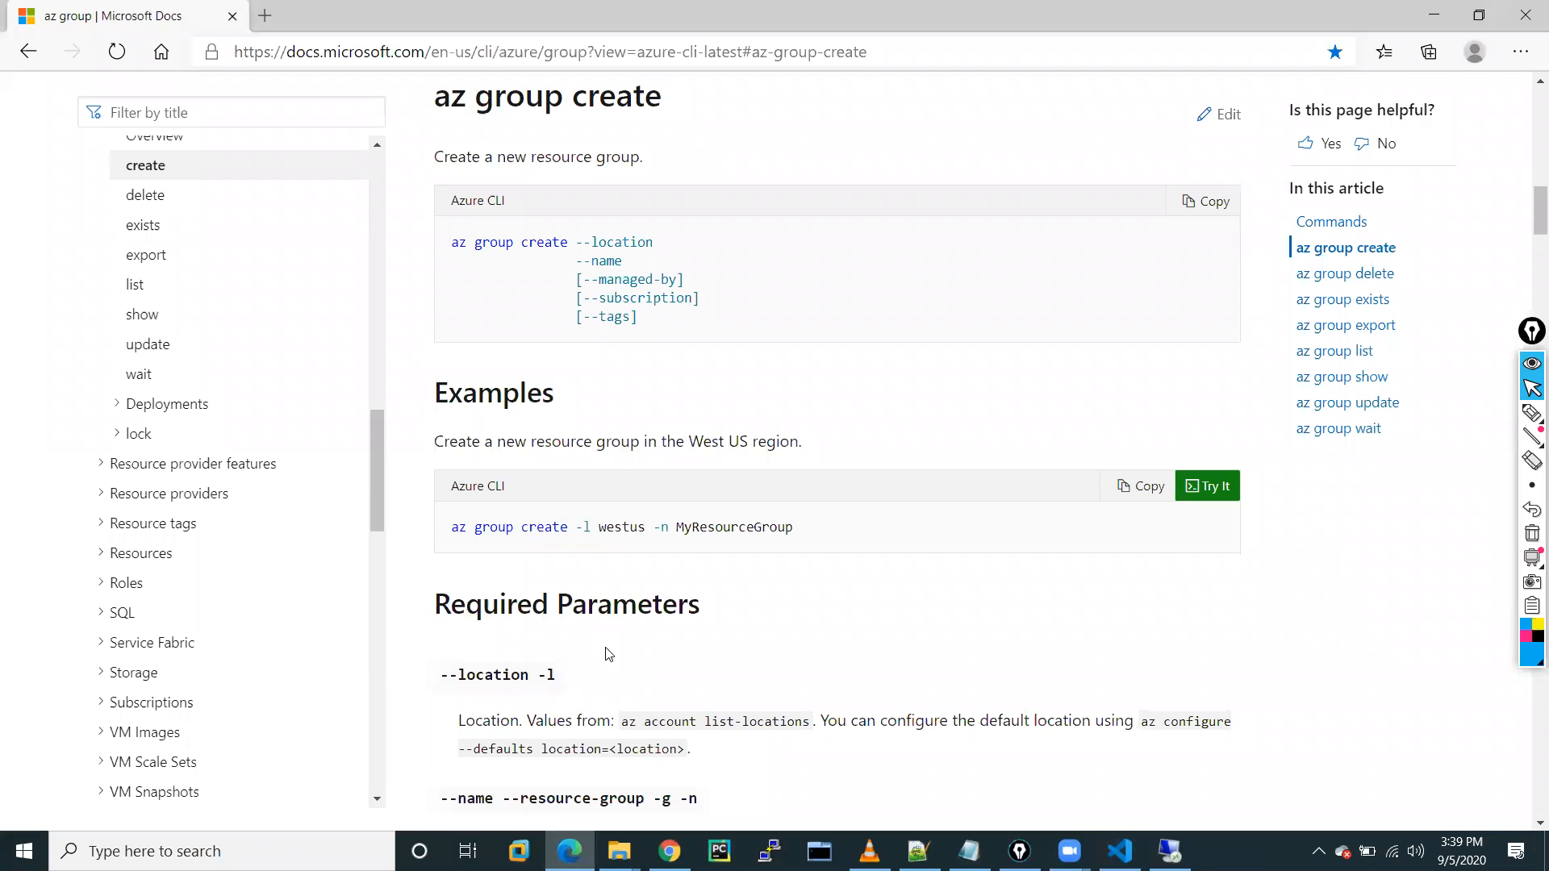
Scroll through the az group command reference in Microsoft Docs, then return to network.azcli.
scroll(608, 653, "down", 6)
scroll(608, 653, "up", 10)
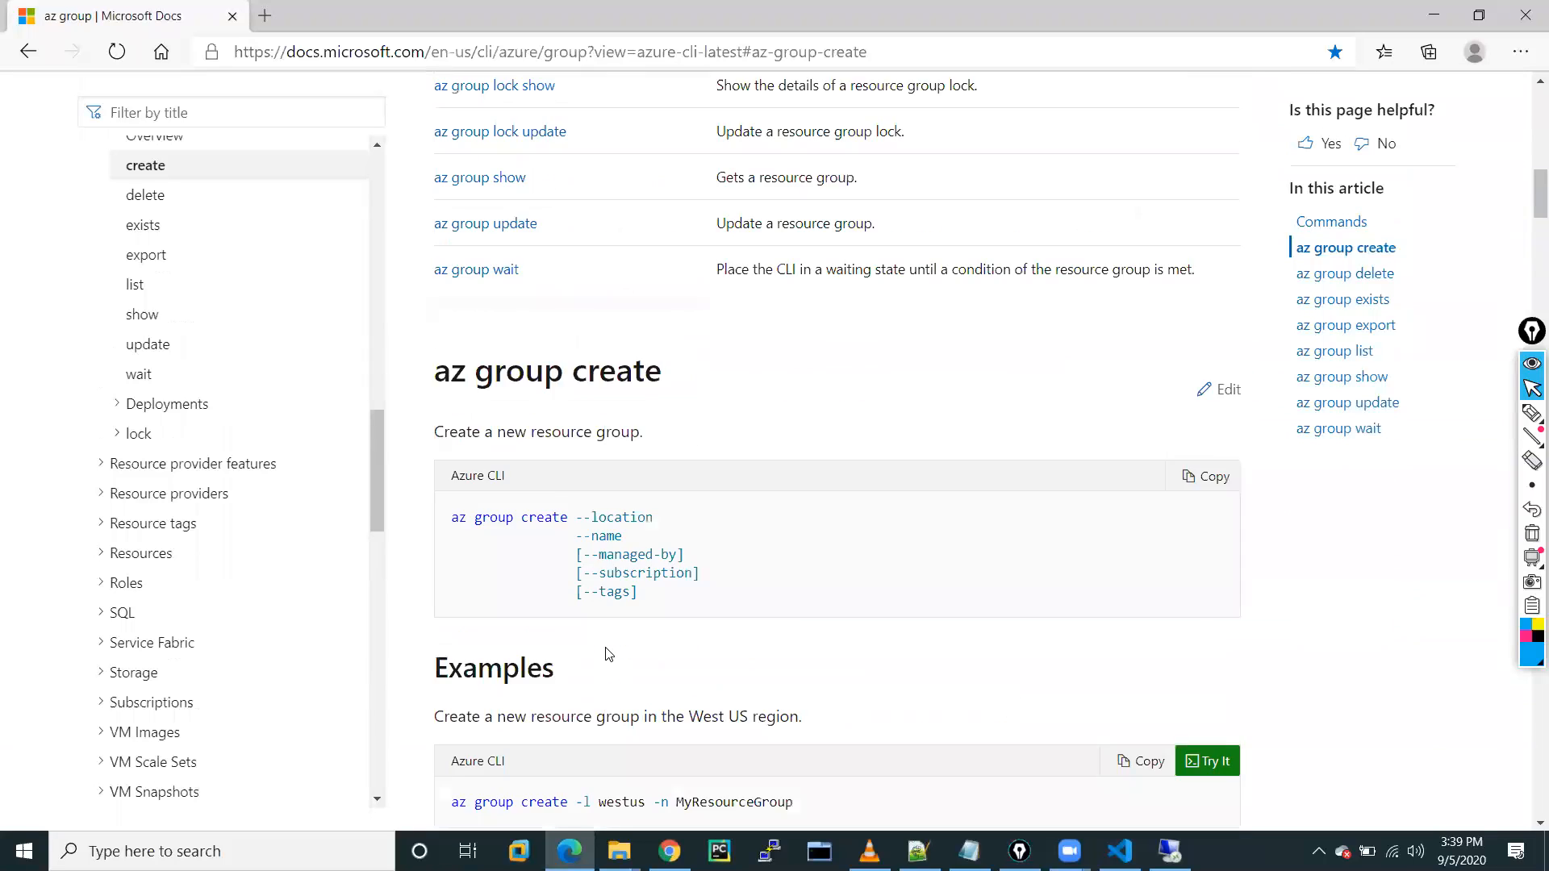
scroll(608, 653, "up", 6)
scroll(197, 525, "down", 2)
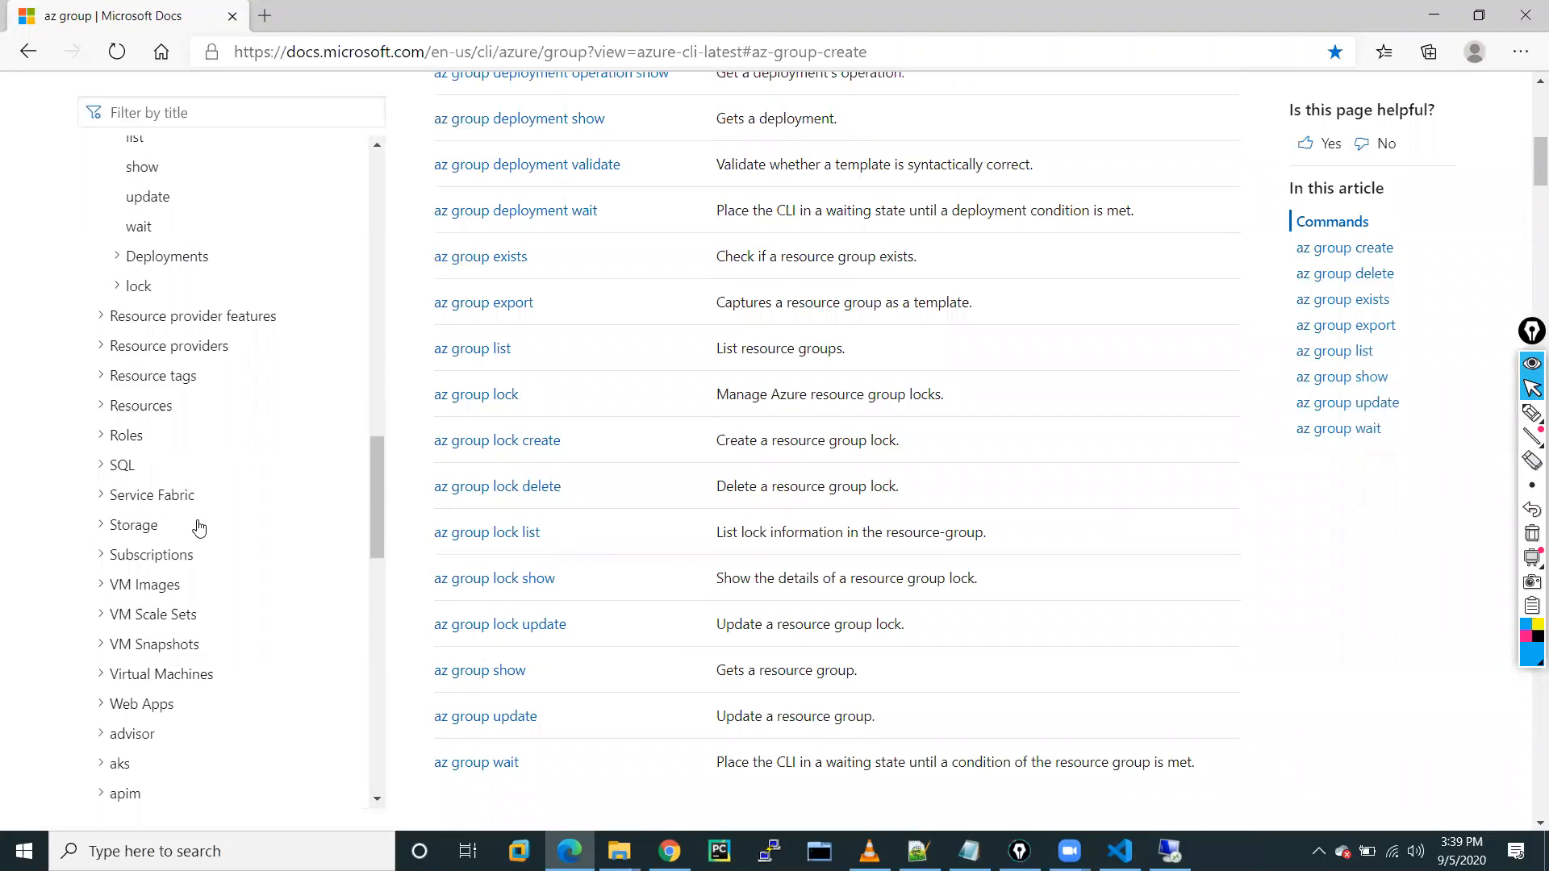
scroll(199, 528, "down", 10)
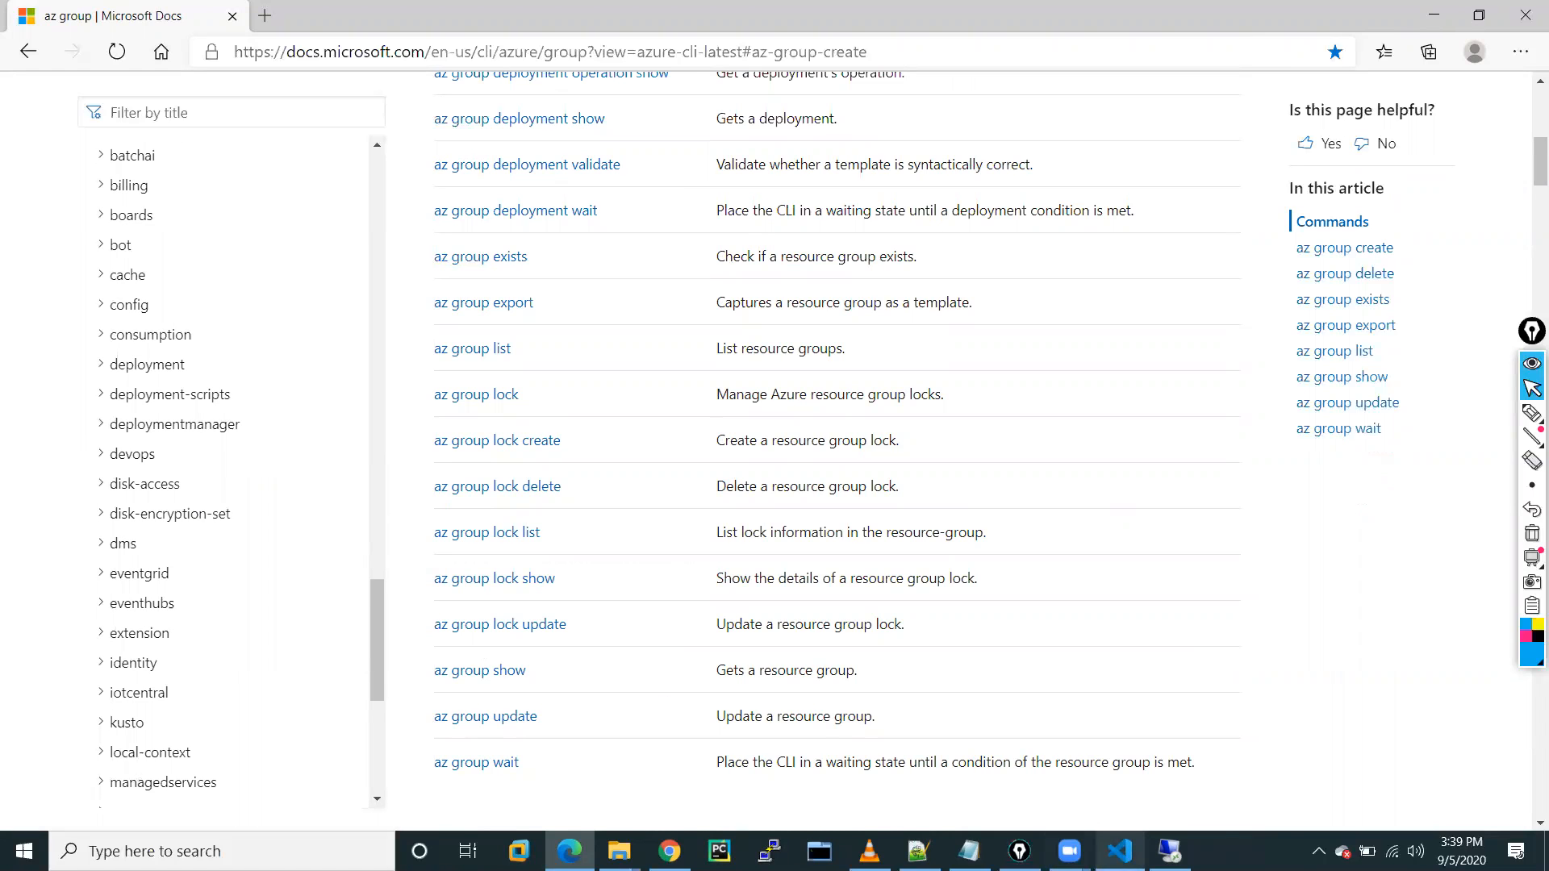
left_click(1120, 851)
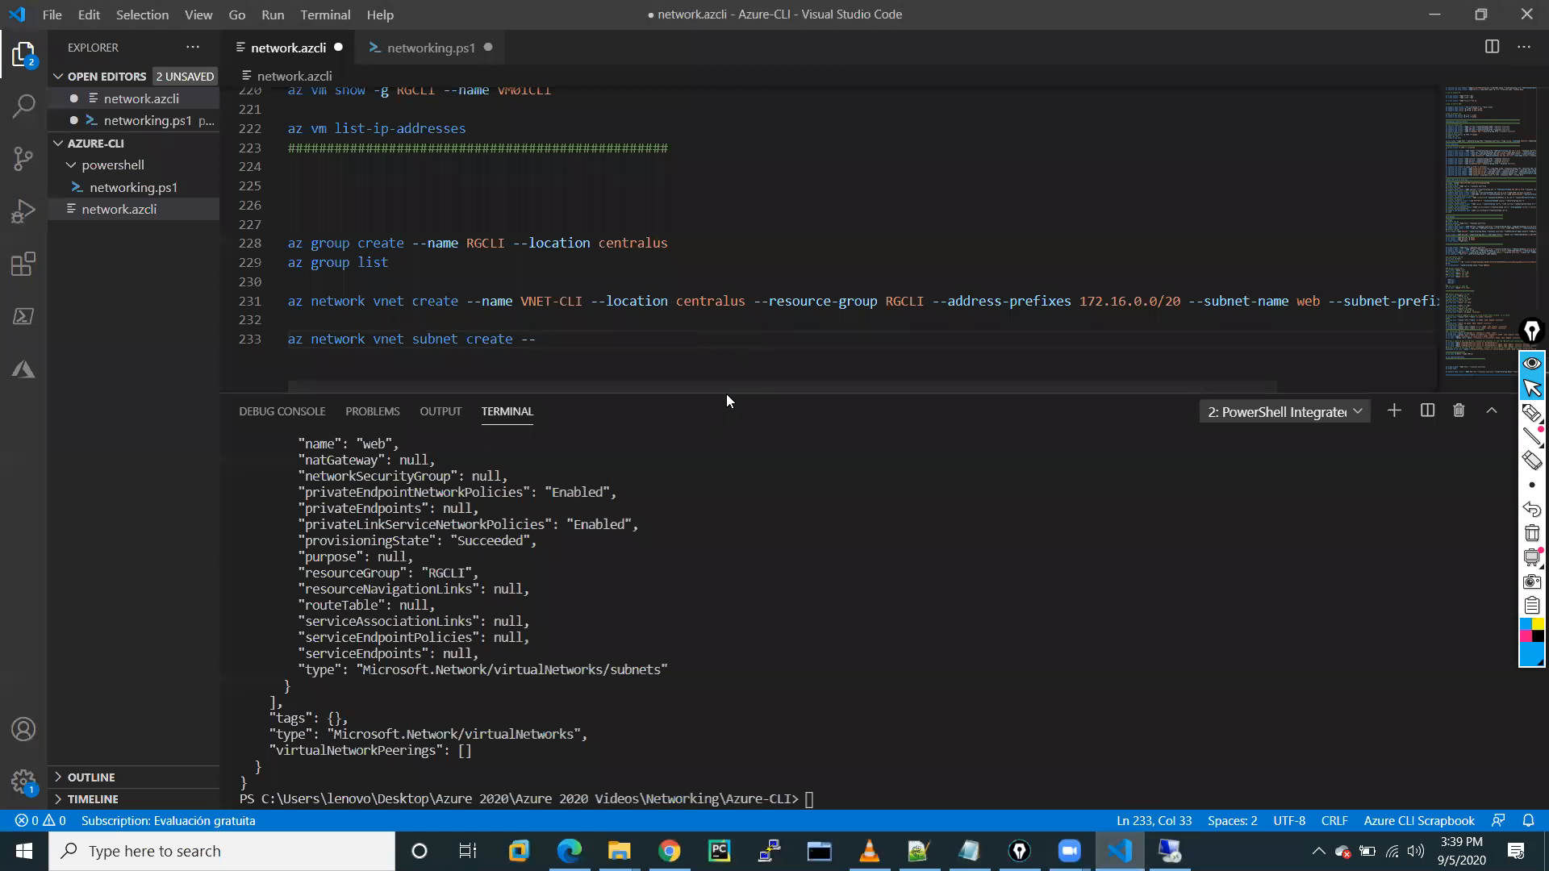
Find and select the full app subnet create command text to reuse.
left_click_drag(726, 392, 726, 545)
scroll(754, 323, "up", 20)
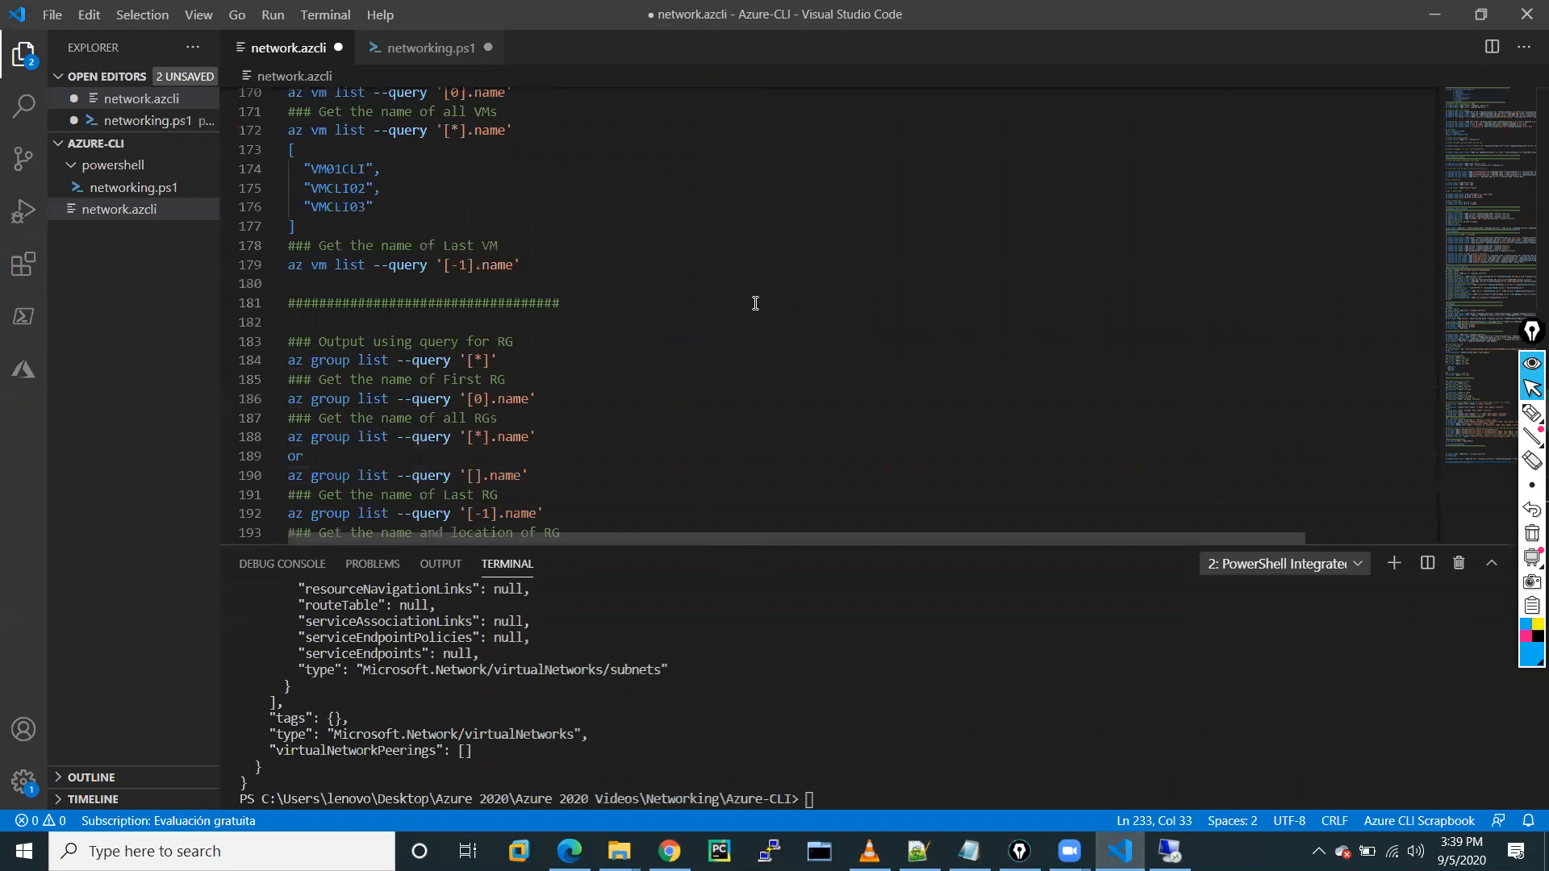
scroll(754, 303, "up", 4)
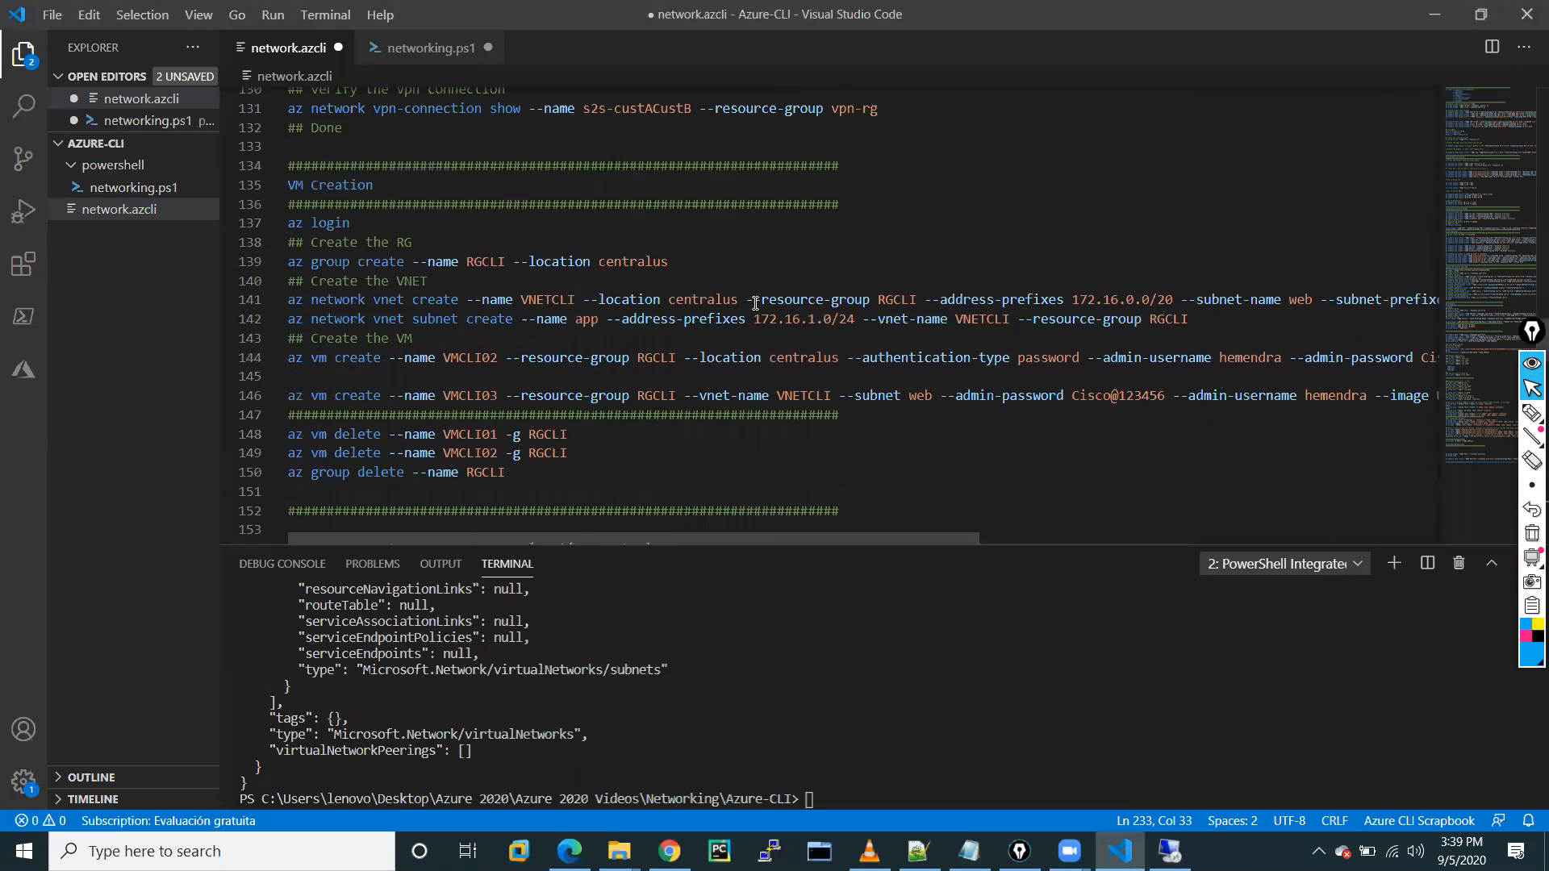
scroll(755, 303, "down", 2)
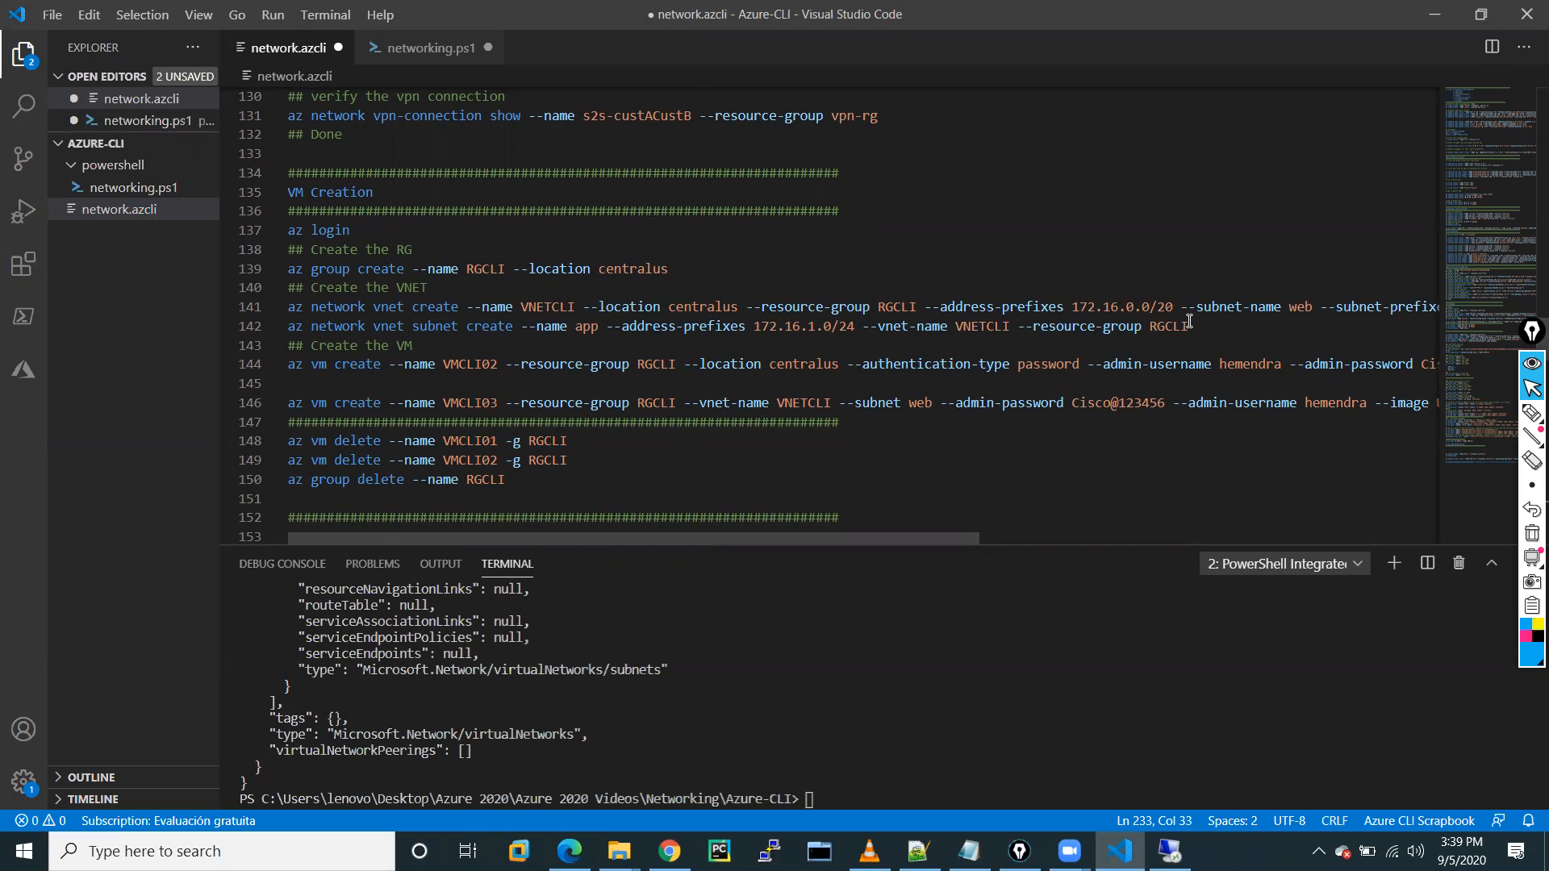
left_click_drag(1189, 323, 287, 331)
key("ctrl+c")
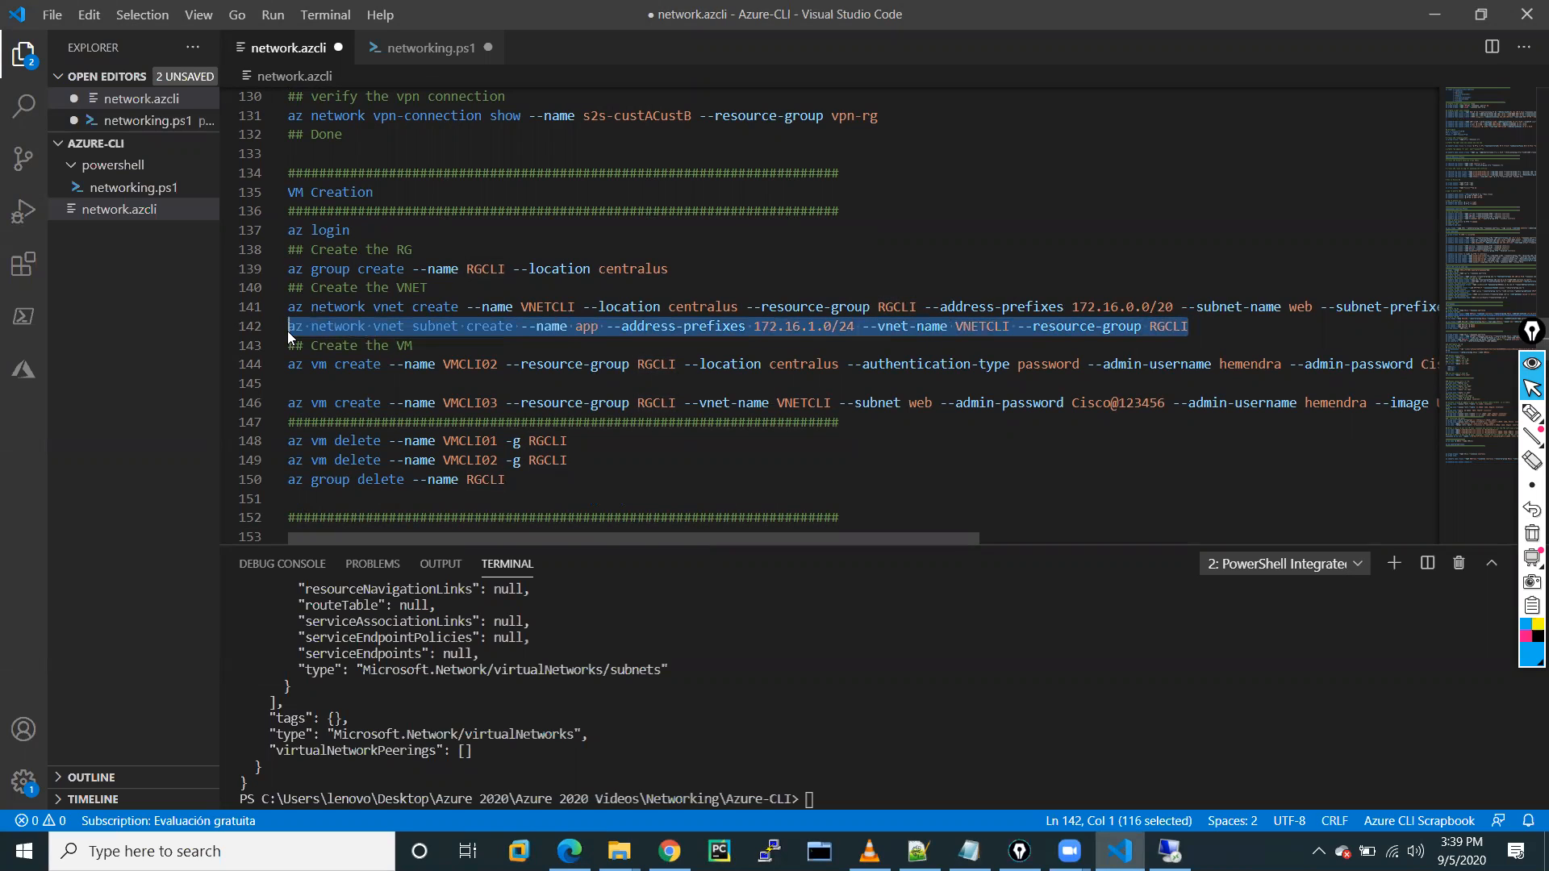
Paste it over line 233 and fix the vnet name to VNET-CLI for app 172.16.1.0/24.
scroll(642, 405, "down", 18)
scroll(642, 406, "down", 15)
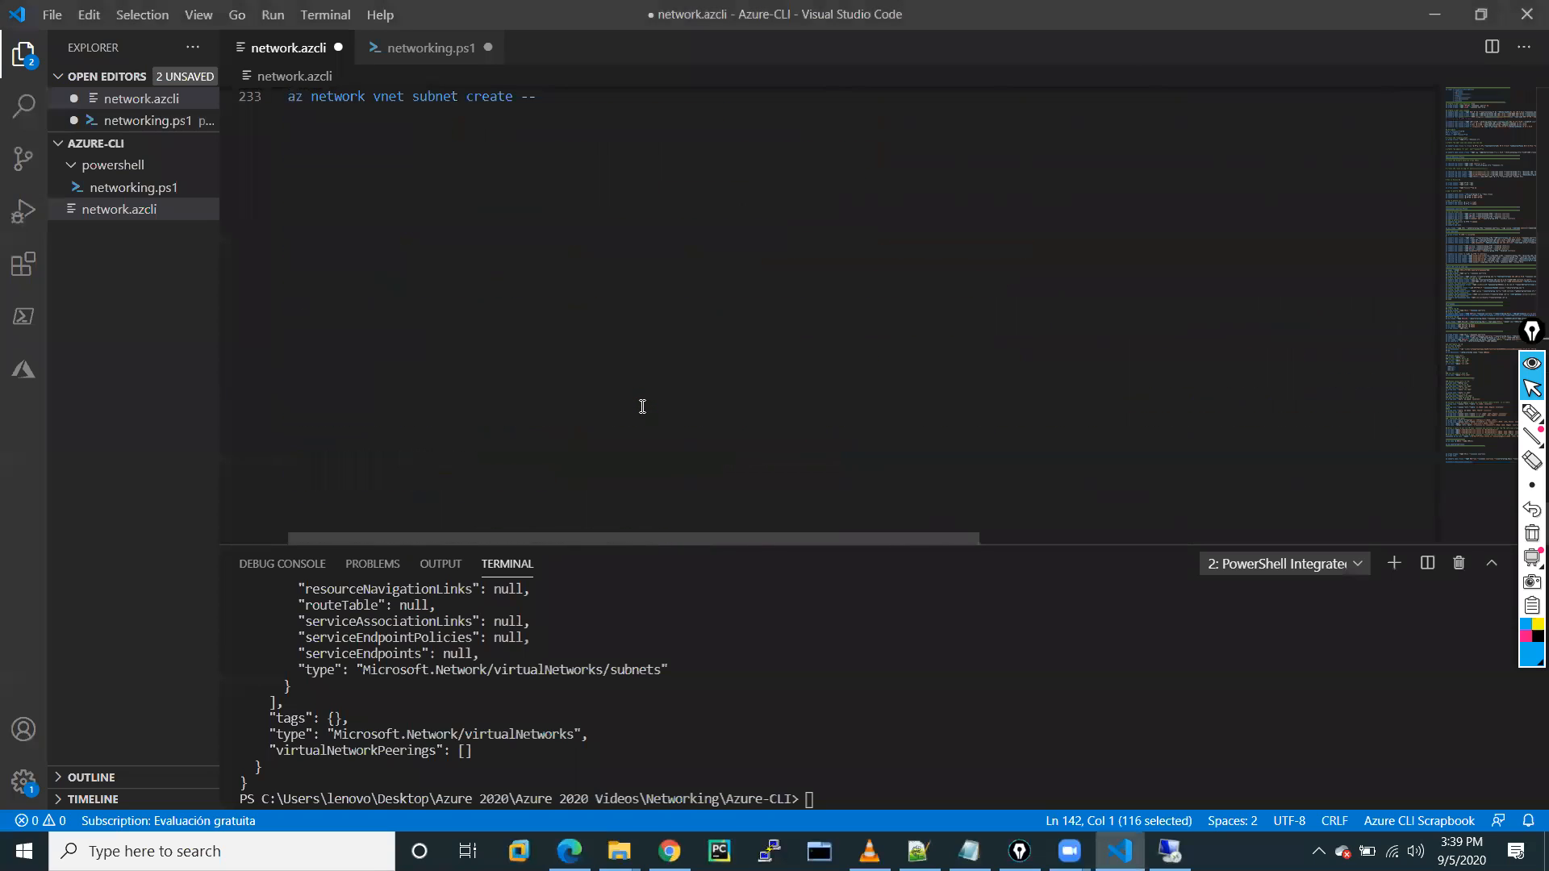
scroll(579, 327, "up", 8)
scroll(579, 327, "down", 7)
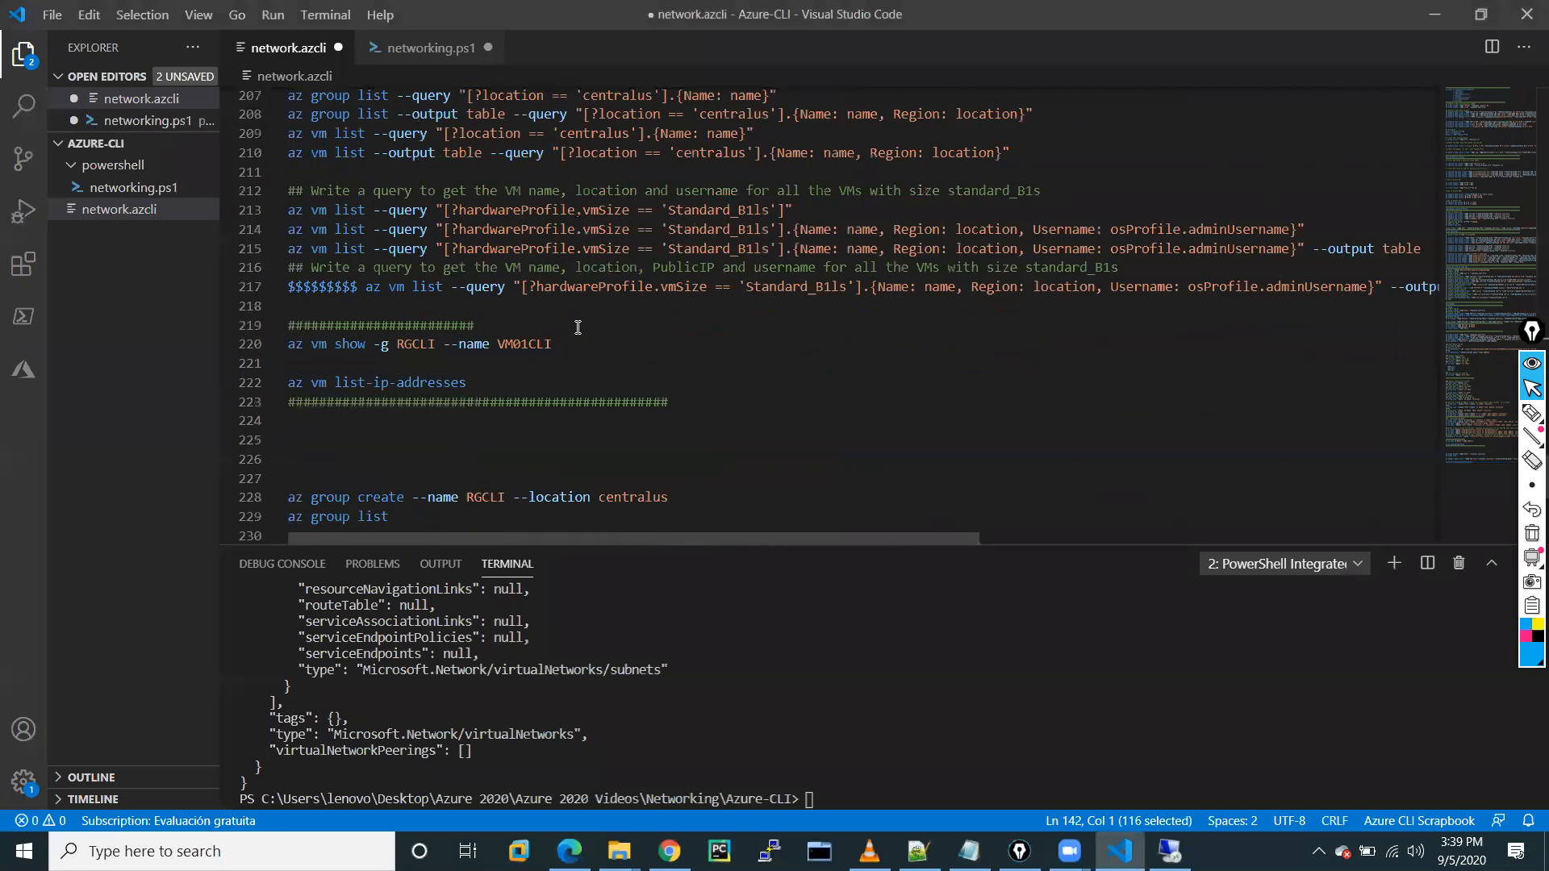
scroll(578, 327, "up", 3)
left_click_drag(537, 348, 300, 352)
key("ctrl+v")
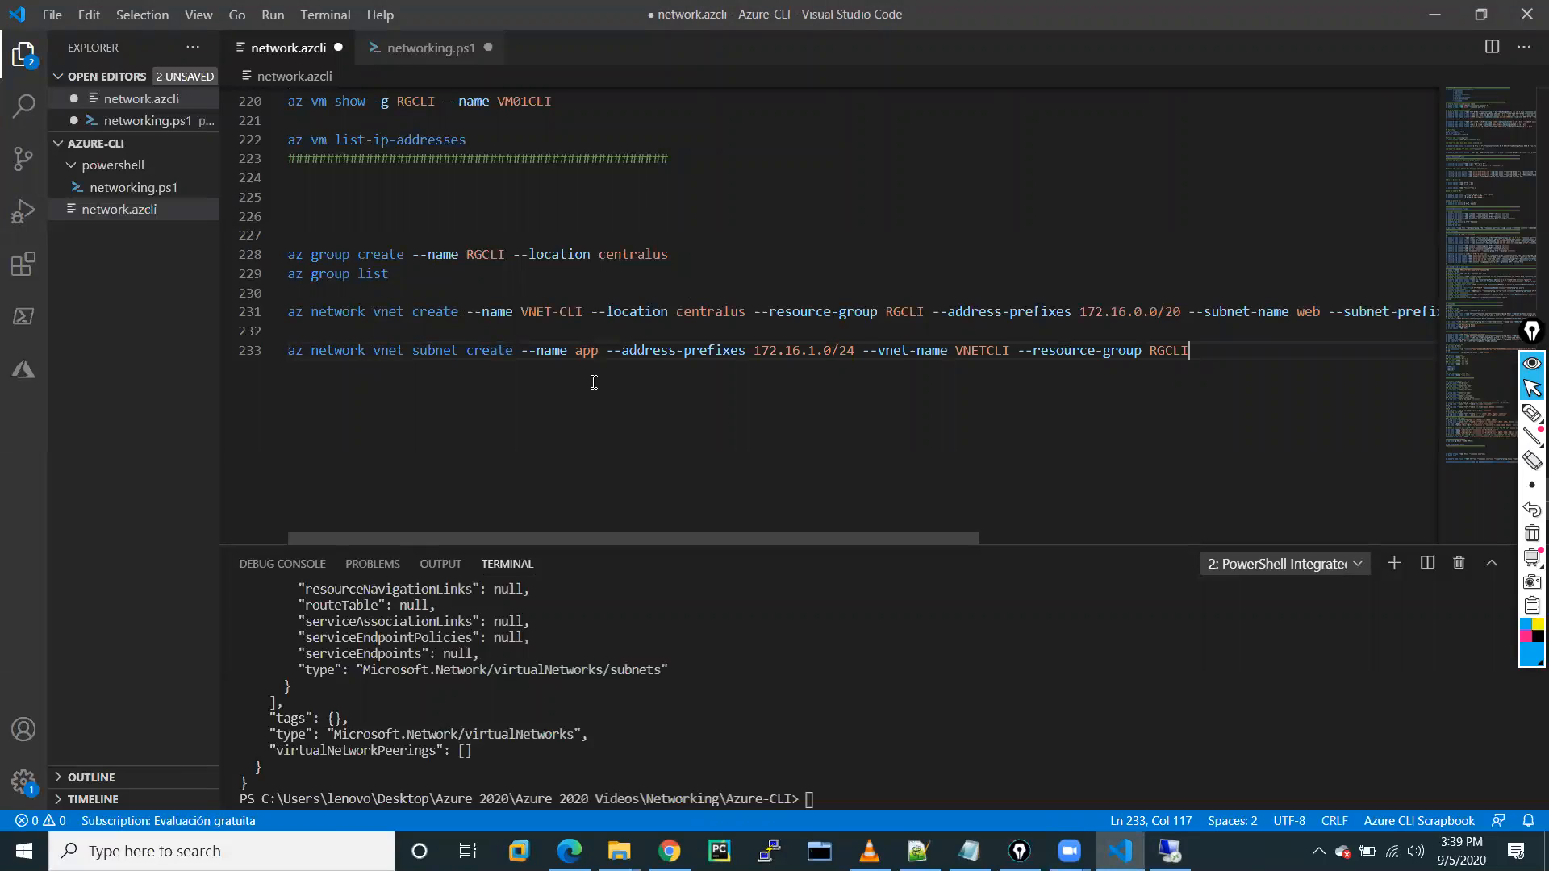
left_click(987, 353)
type("-")
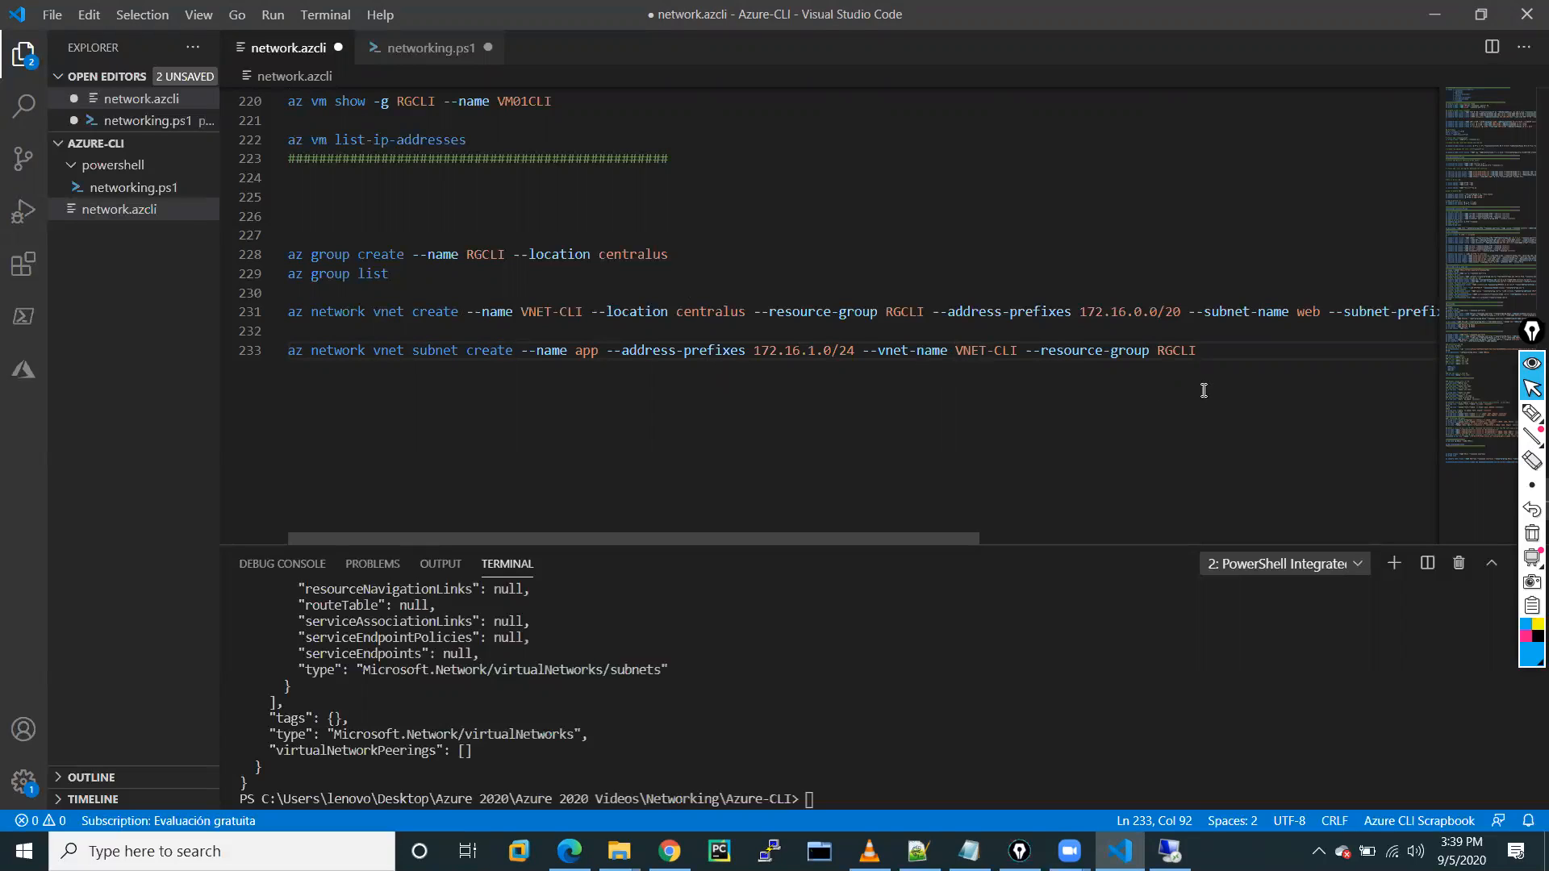
key("End")
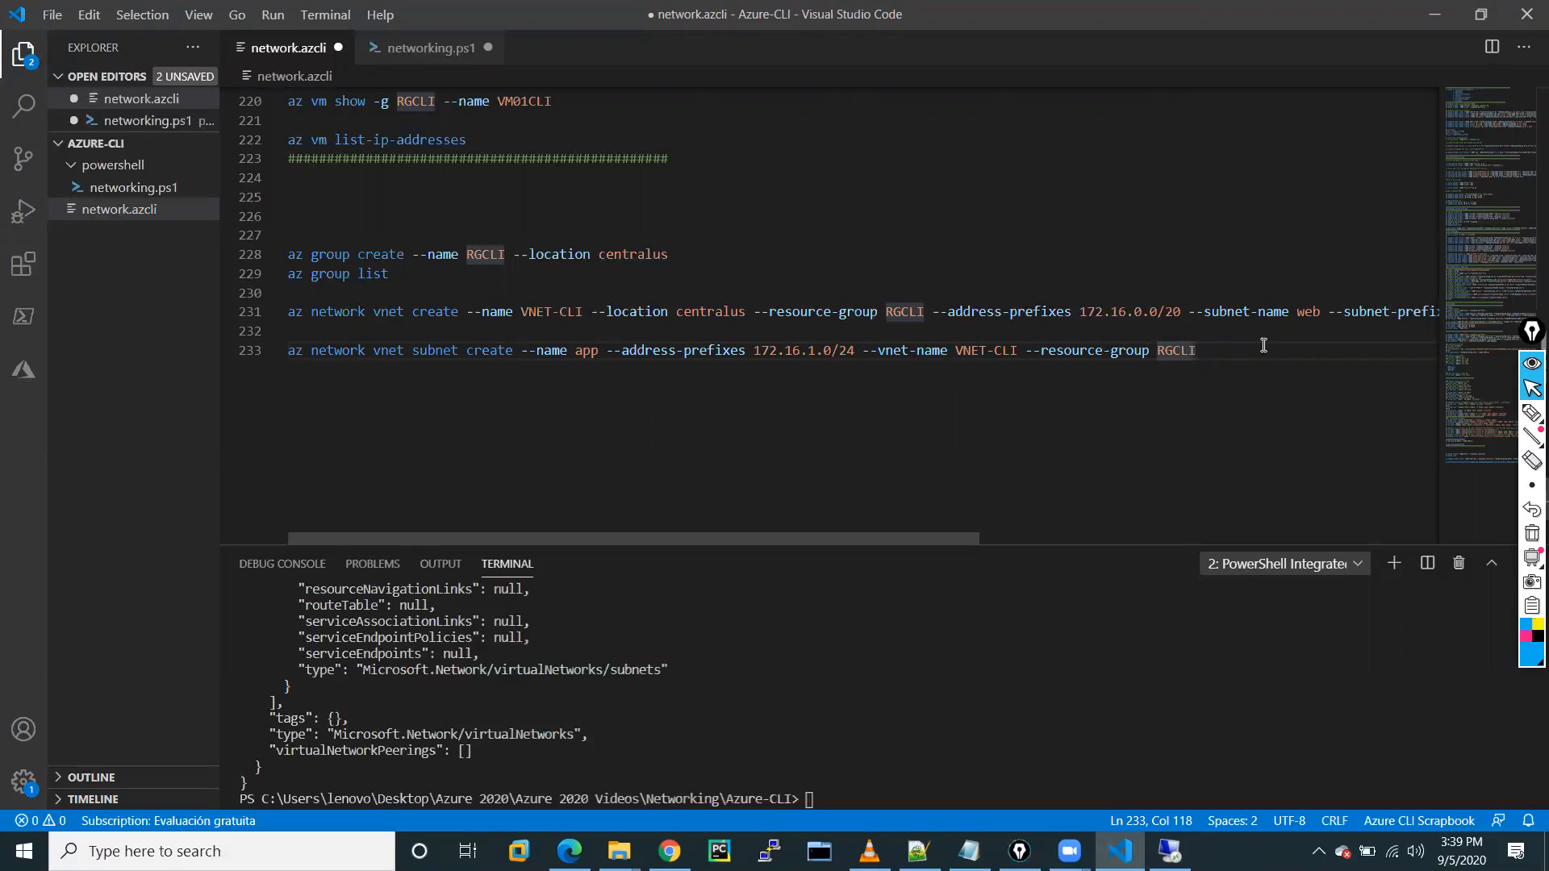
left_click_drag(1219, 346, 251, 355)
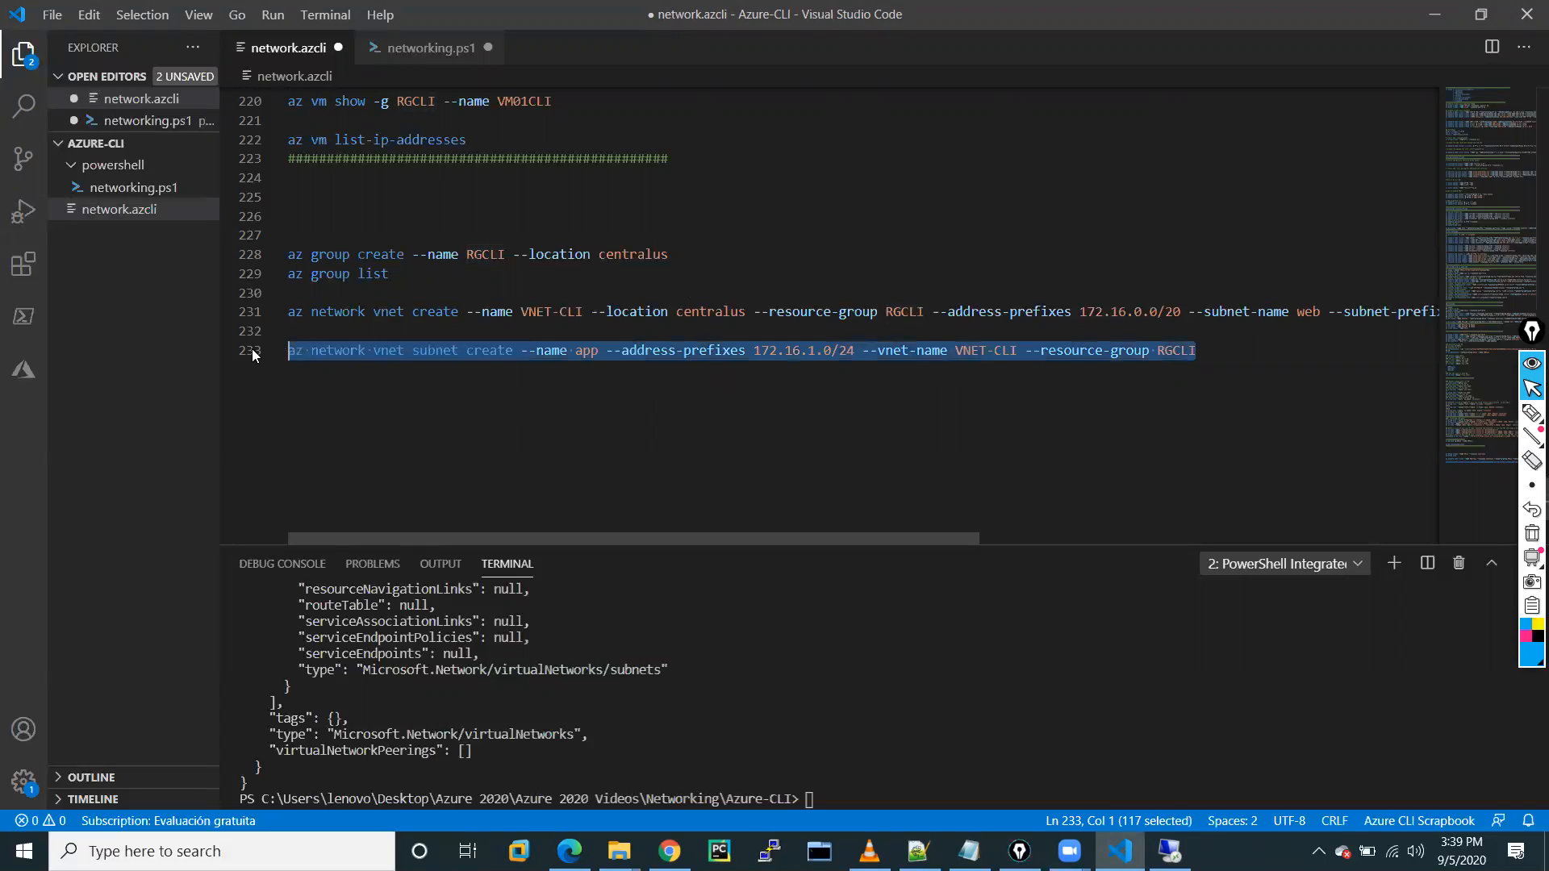
Run line 233 in the terminal to create the app subnet, then switch to the browser.
right_click(361, 352)
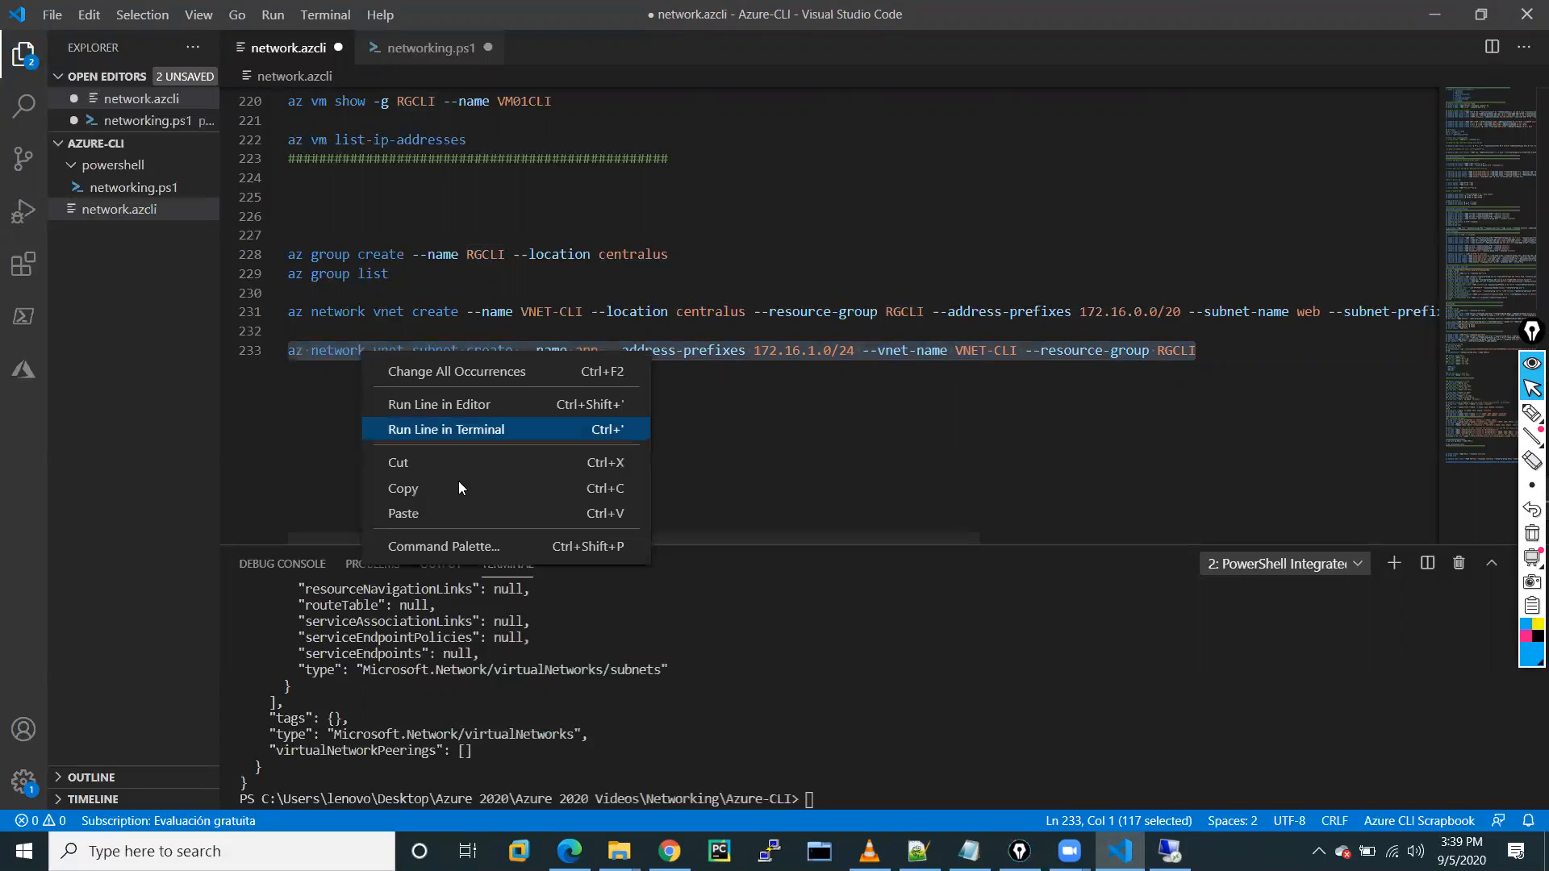
left_click(419, 431)
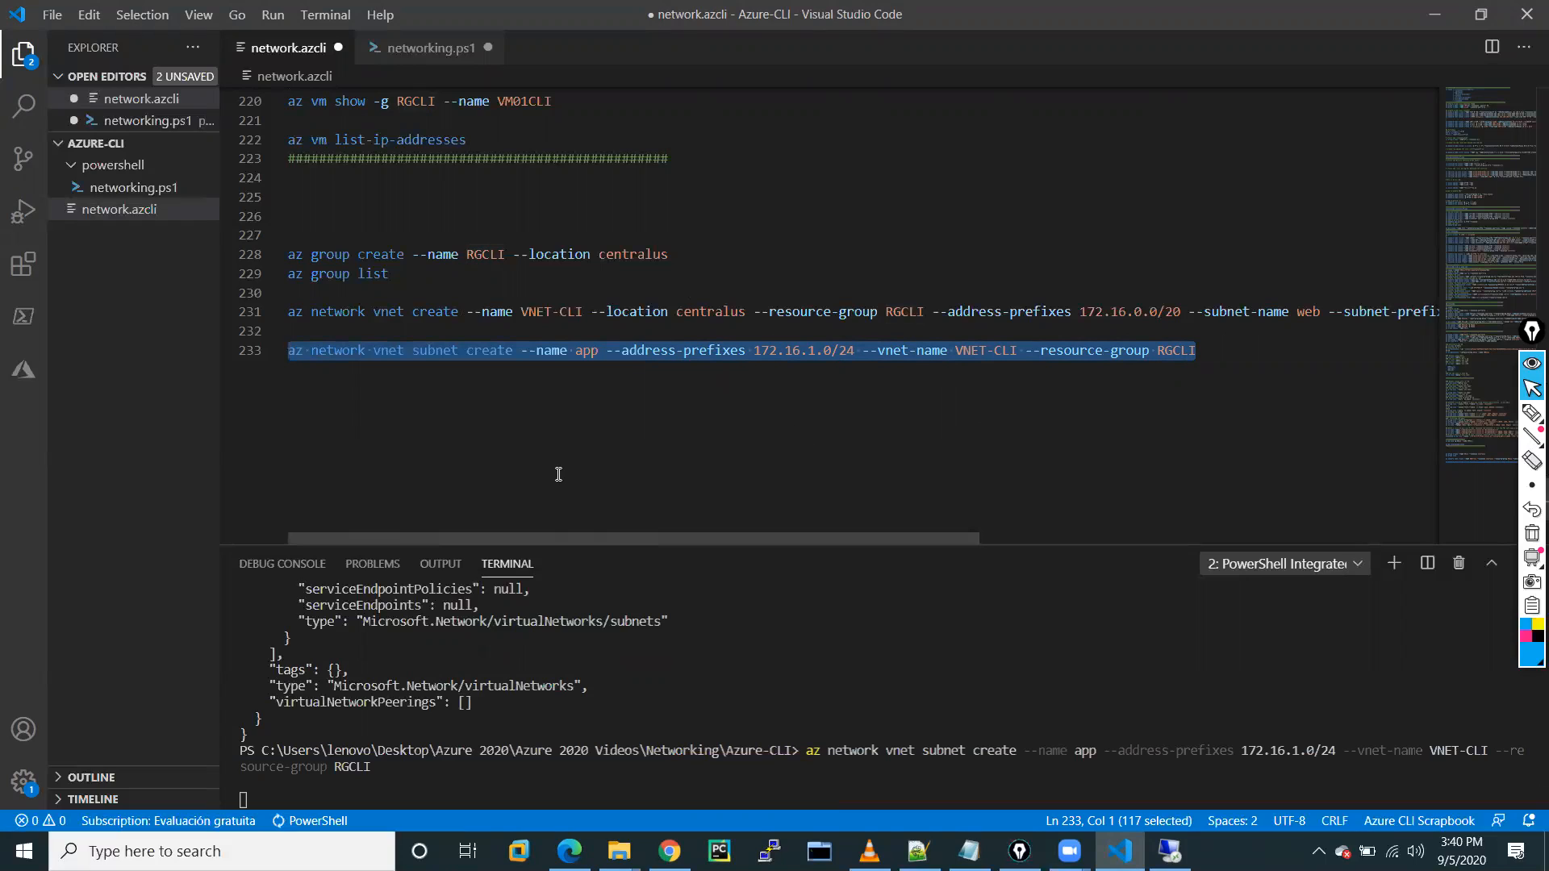
left_click(822, 417)
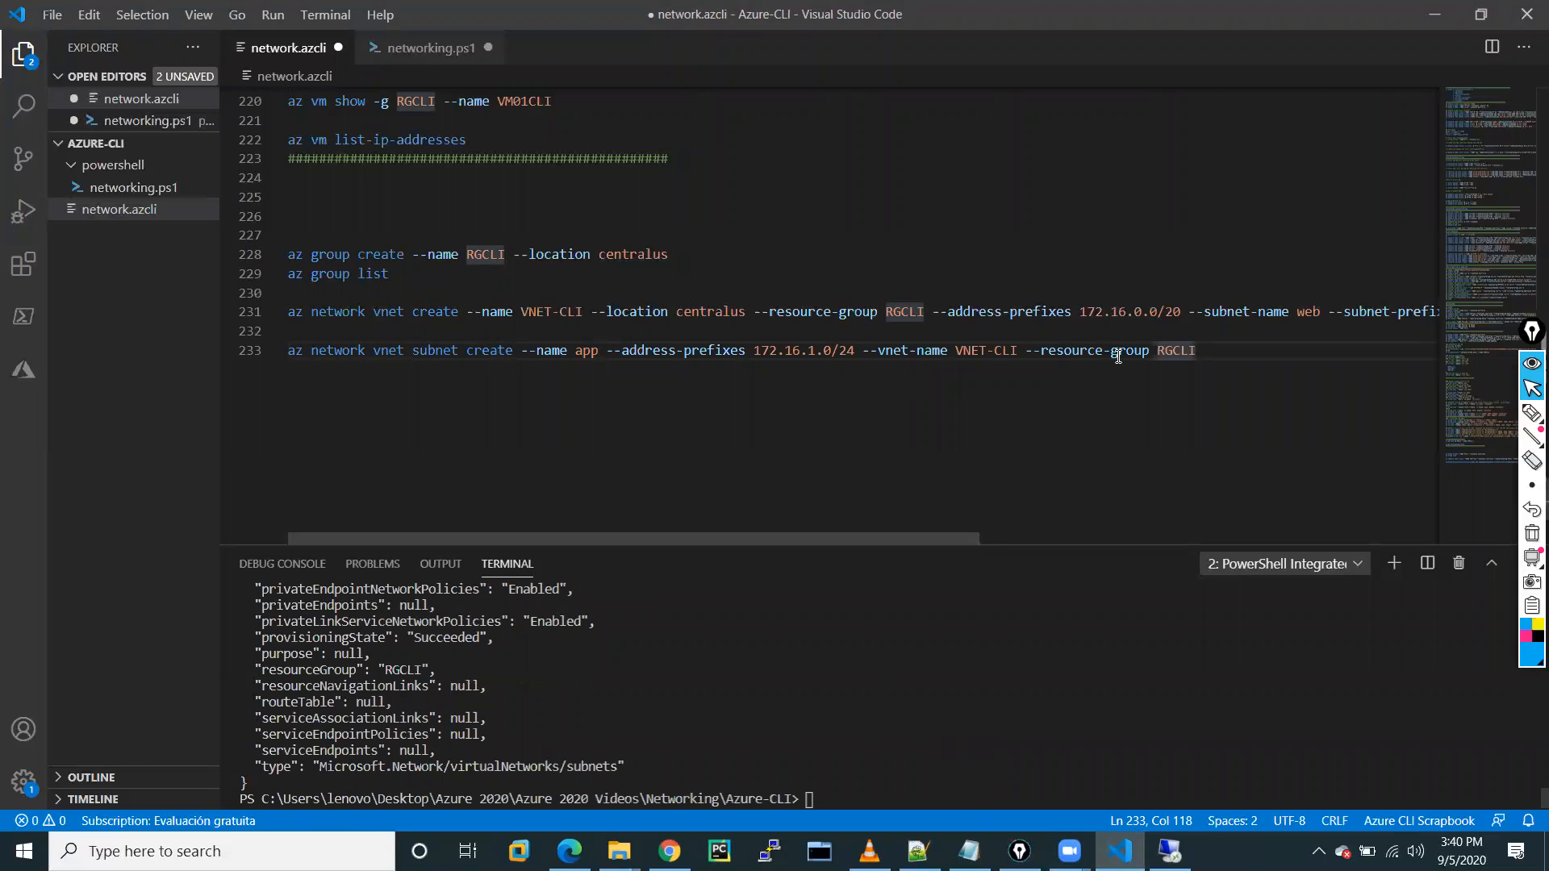
left_click(670, 851)
Go from the Azure portal home to the Virtual networks list, dismissing the tour tips.
left_click(435, 8)
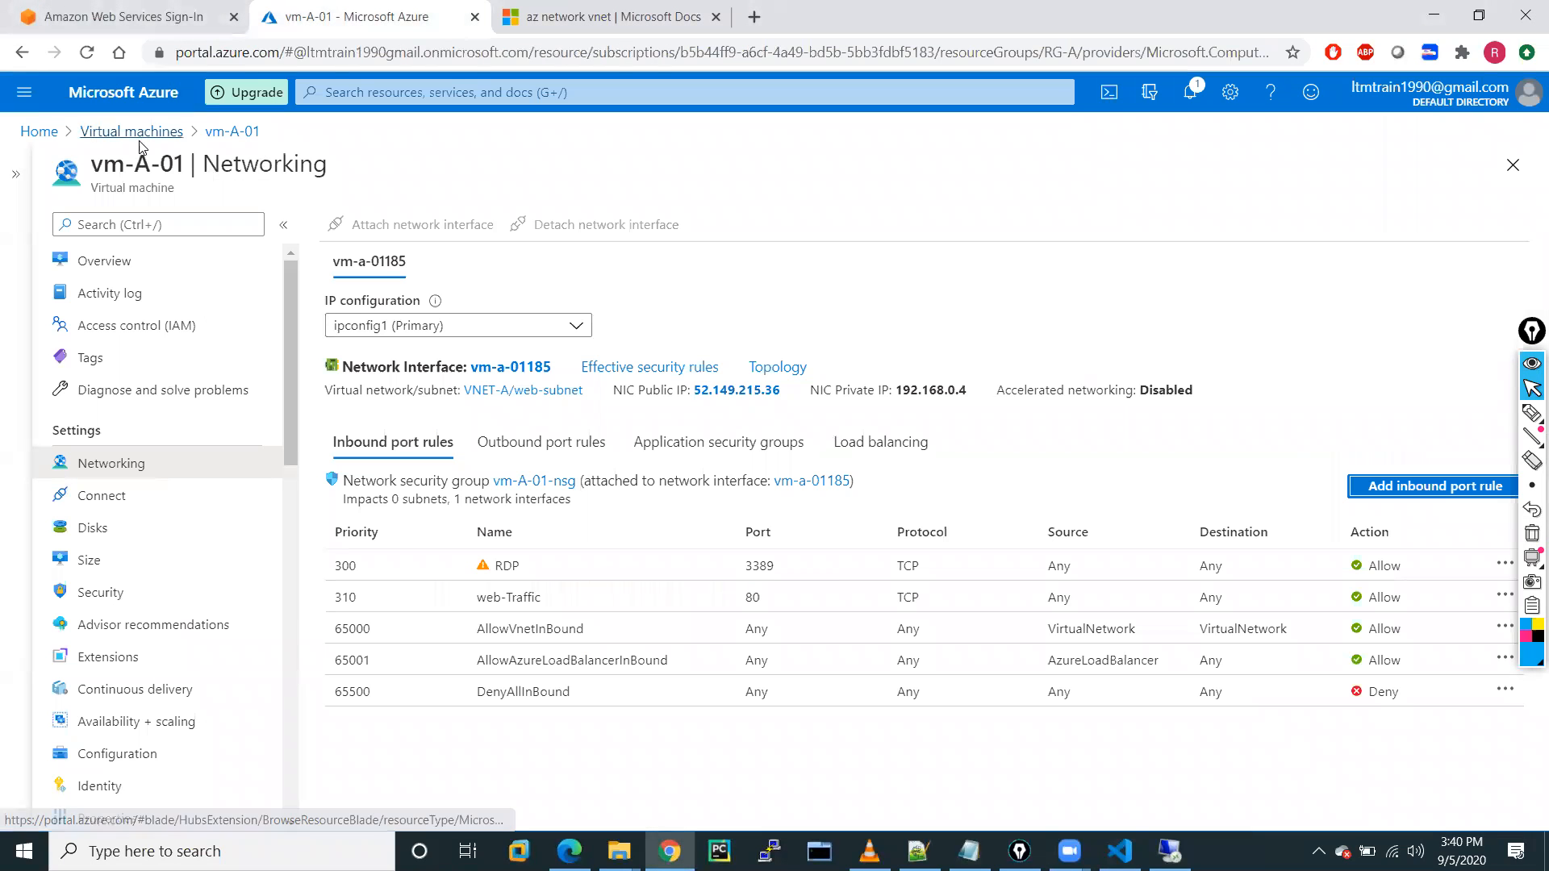
left_click(41, 134)
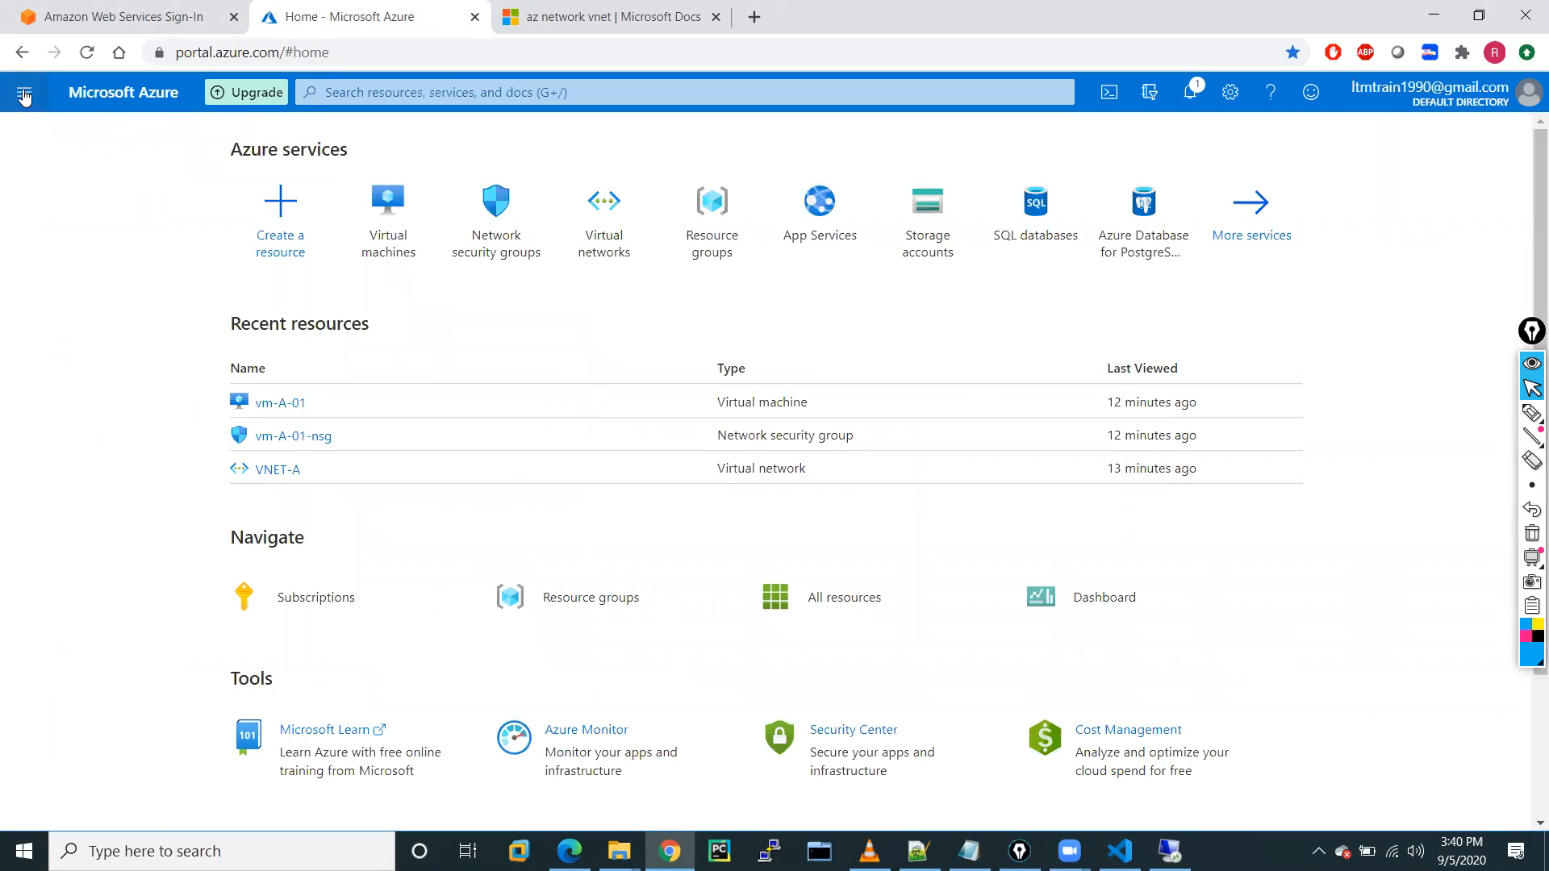
left_click(24, 95)
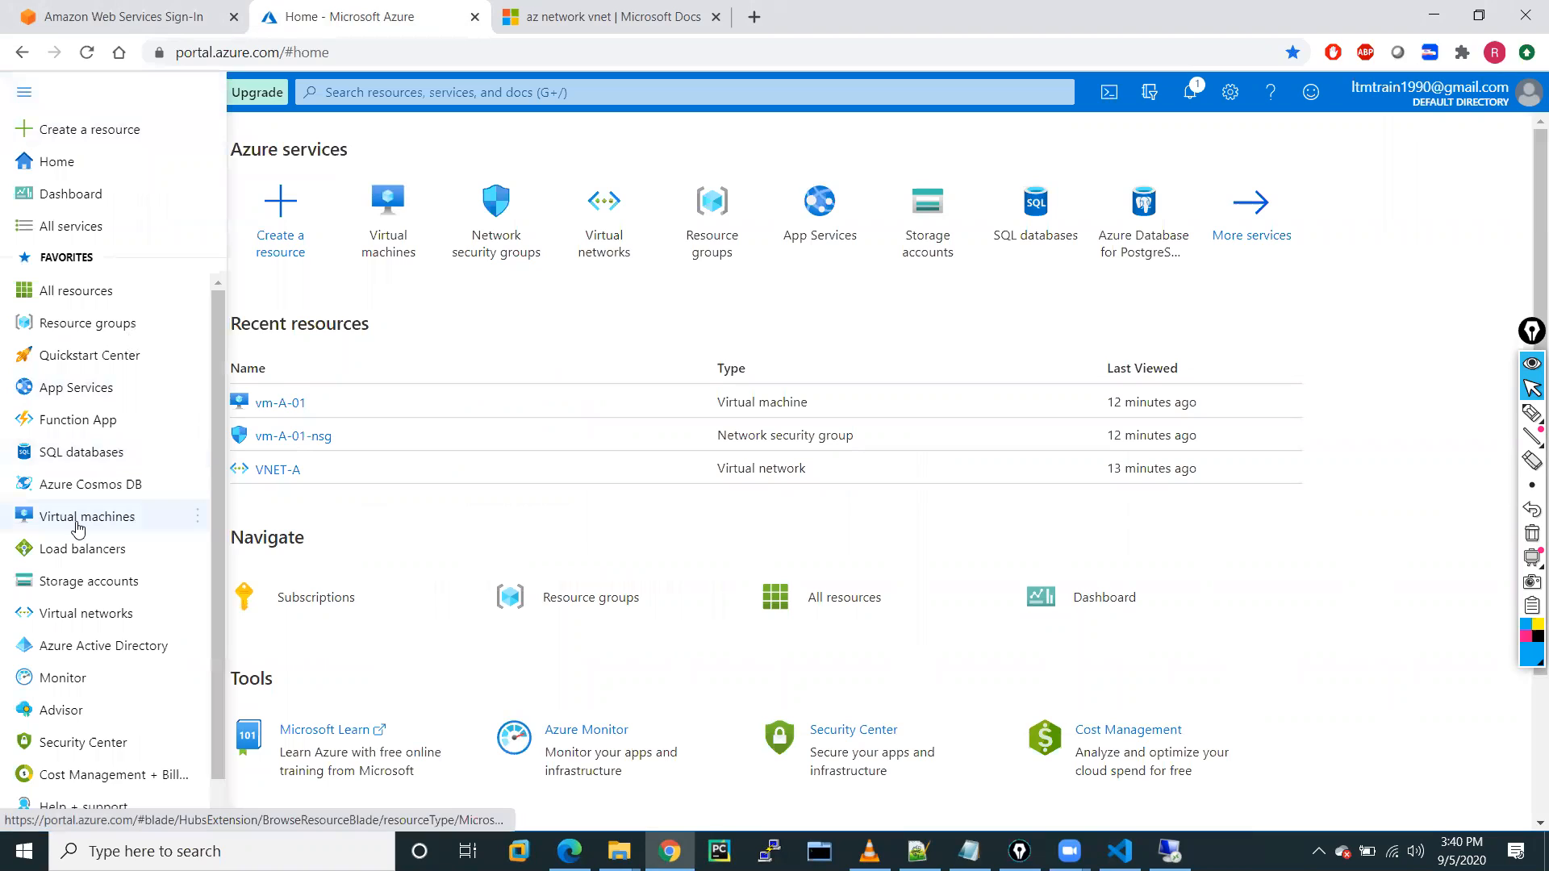
left_click(71, 615)
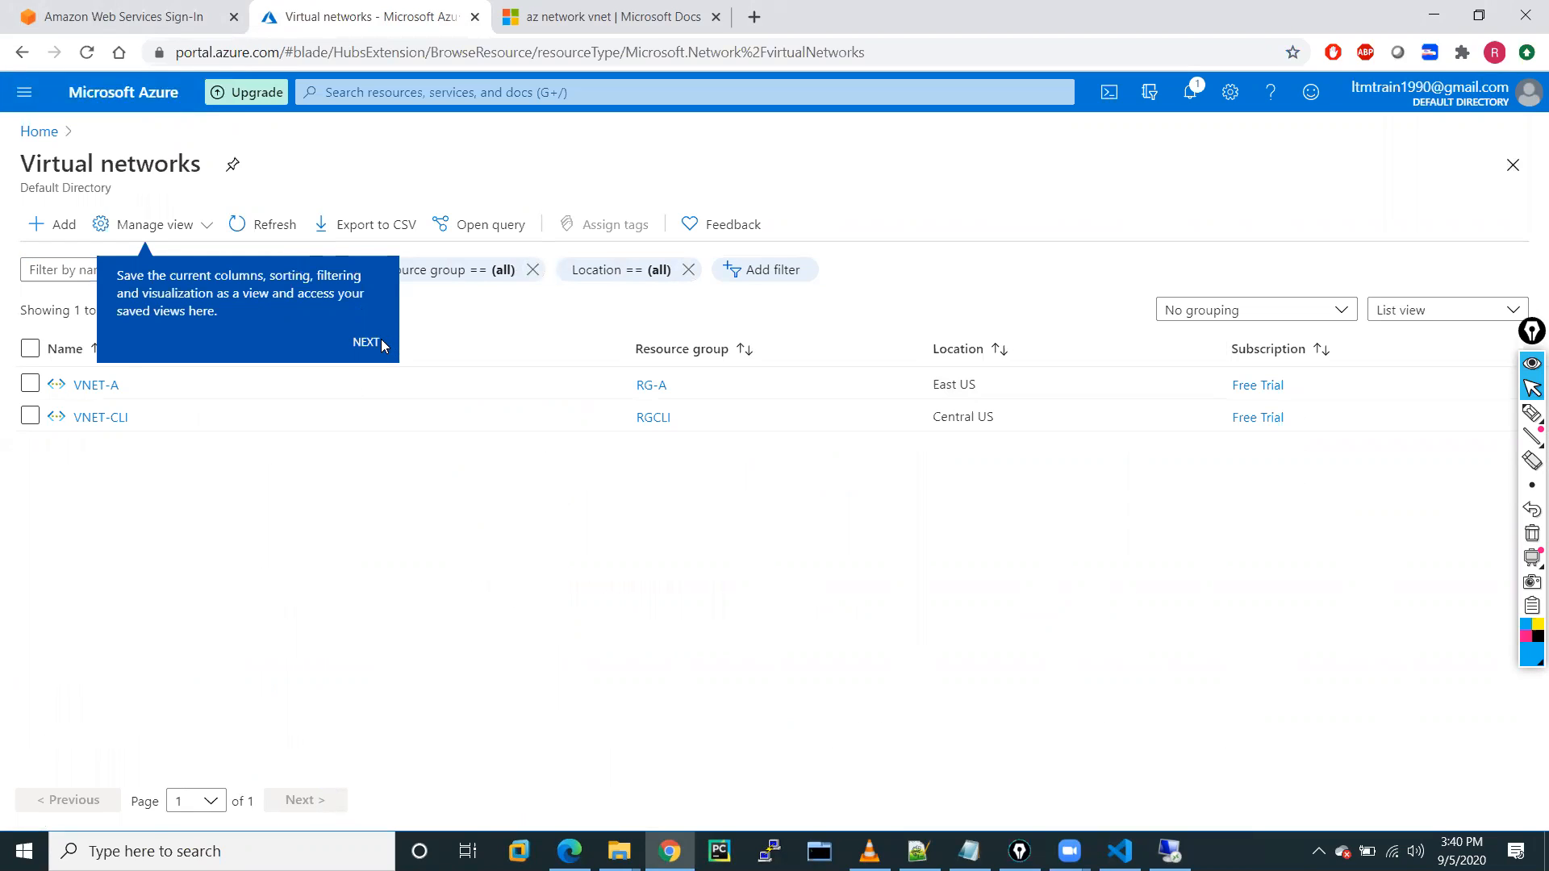
left_click(365, 343)
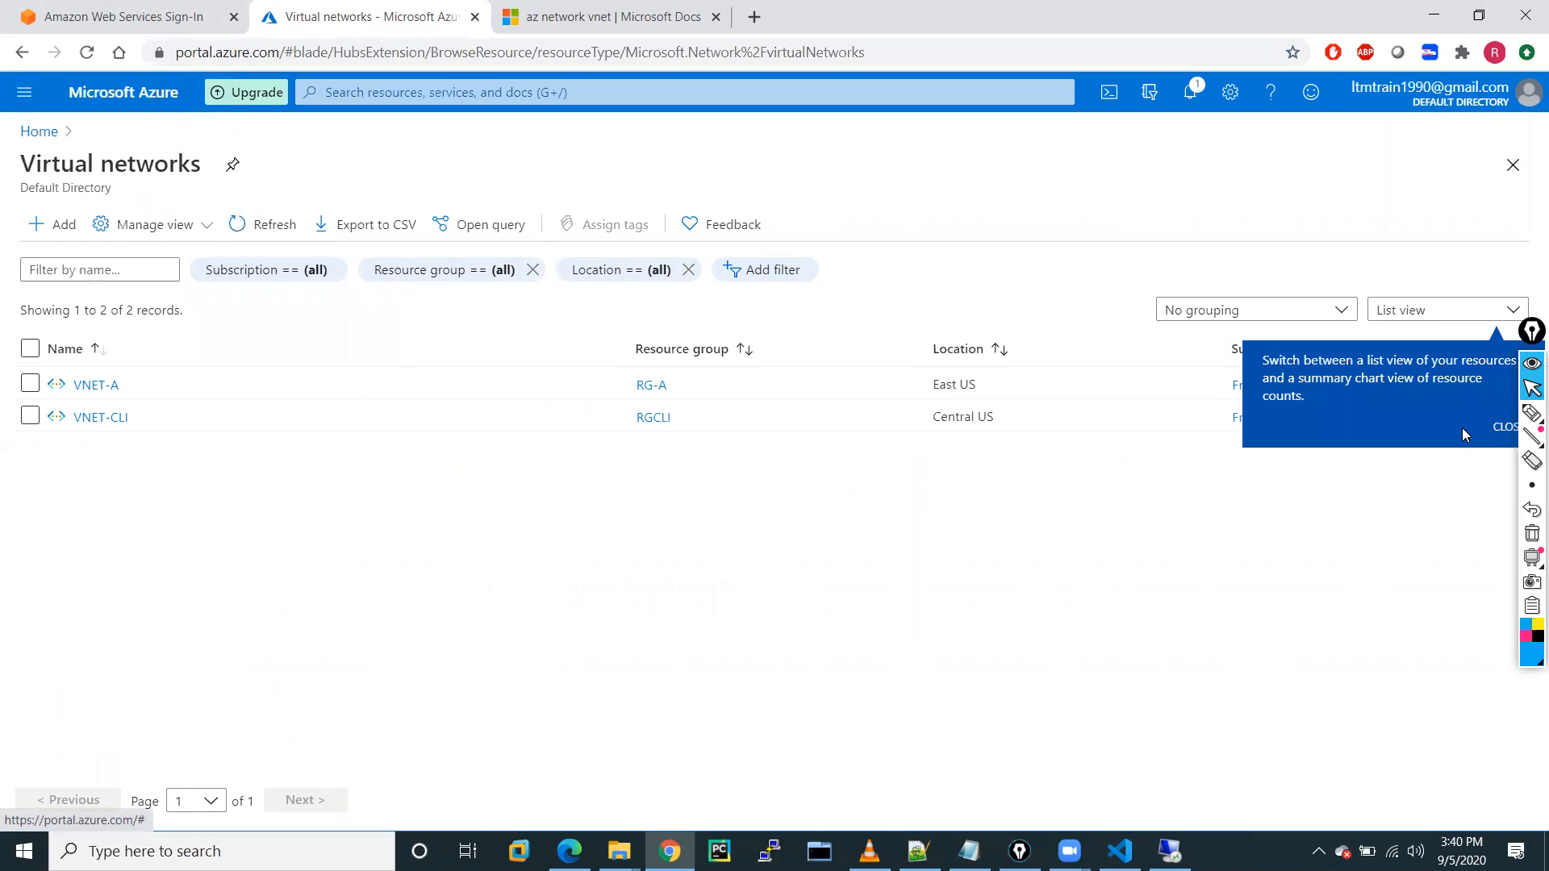
left_click(1501, 428)
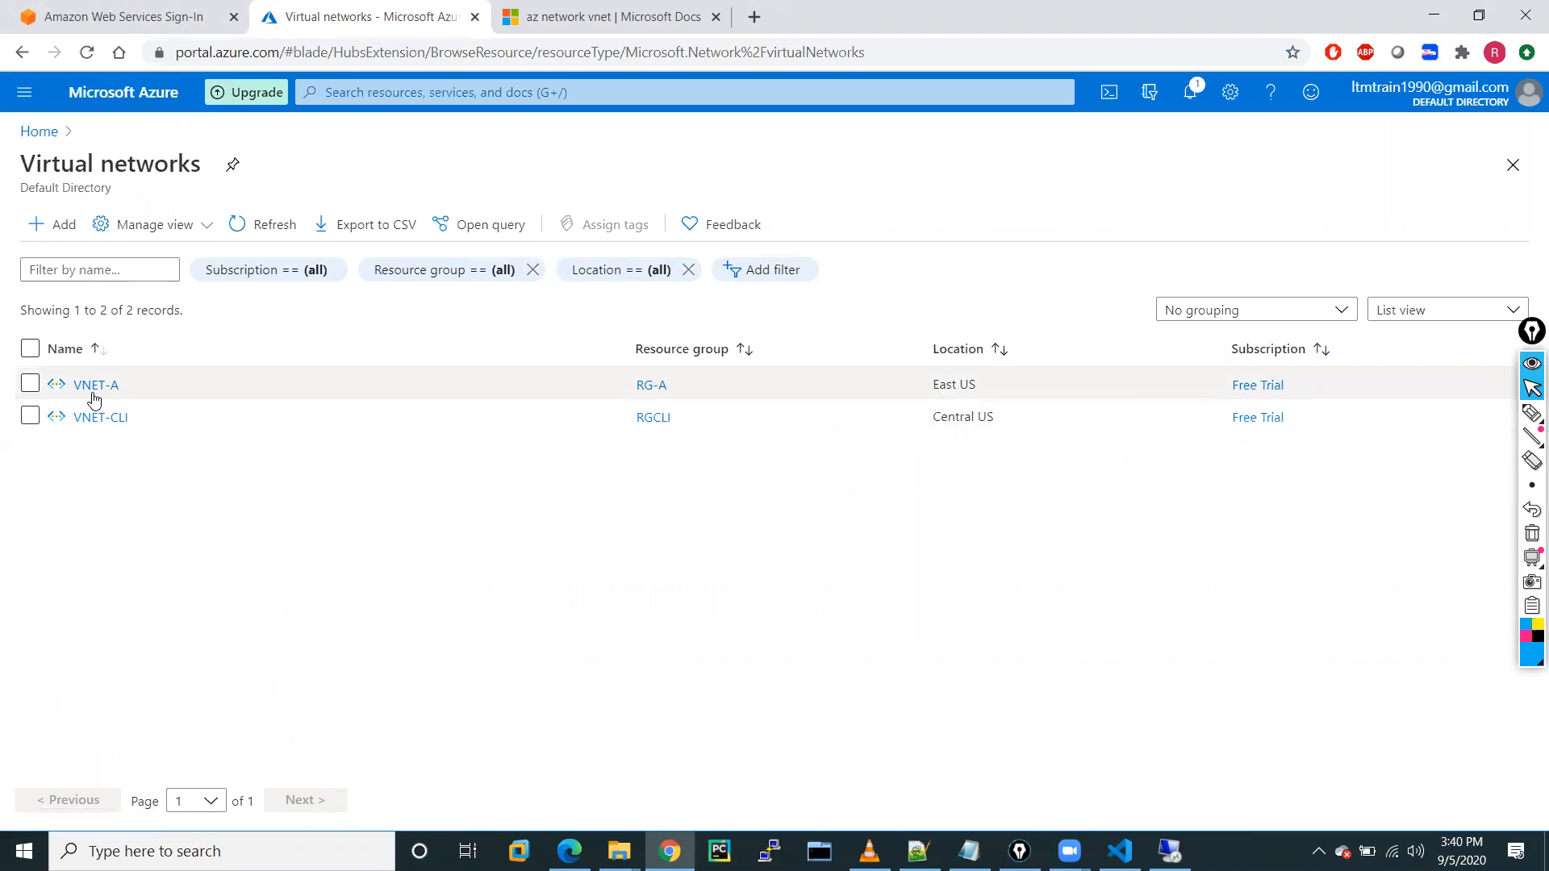
Open VNET-CLI's Subnets page, listing web 172.16.0.0/24 and app 172.16.1.0/24.
left_click(96, 419)
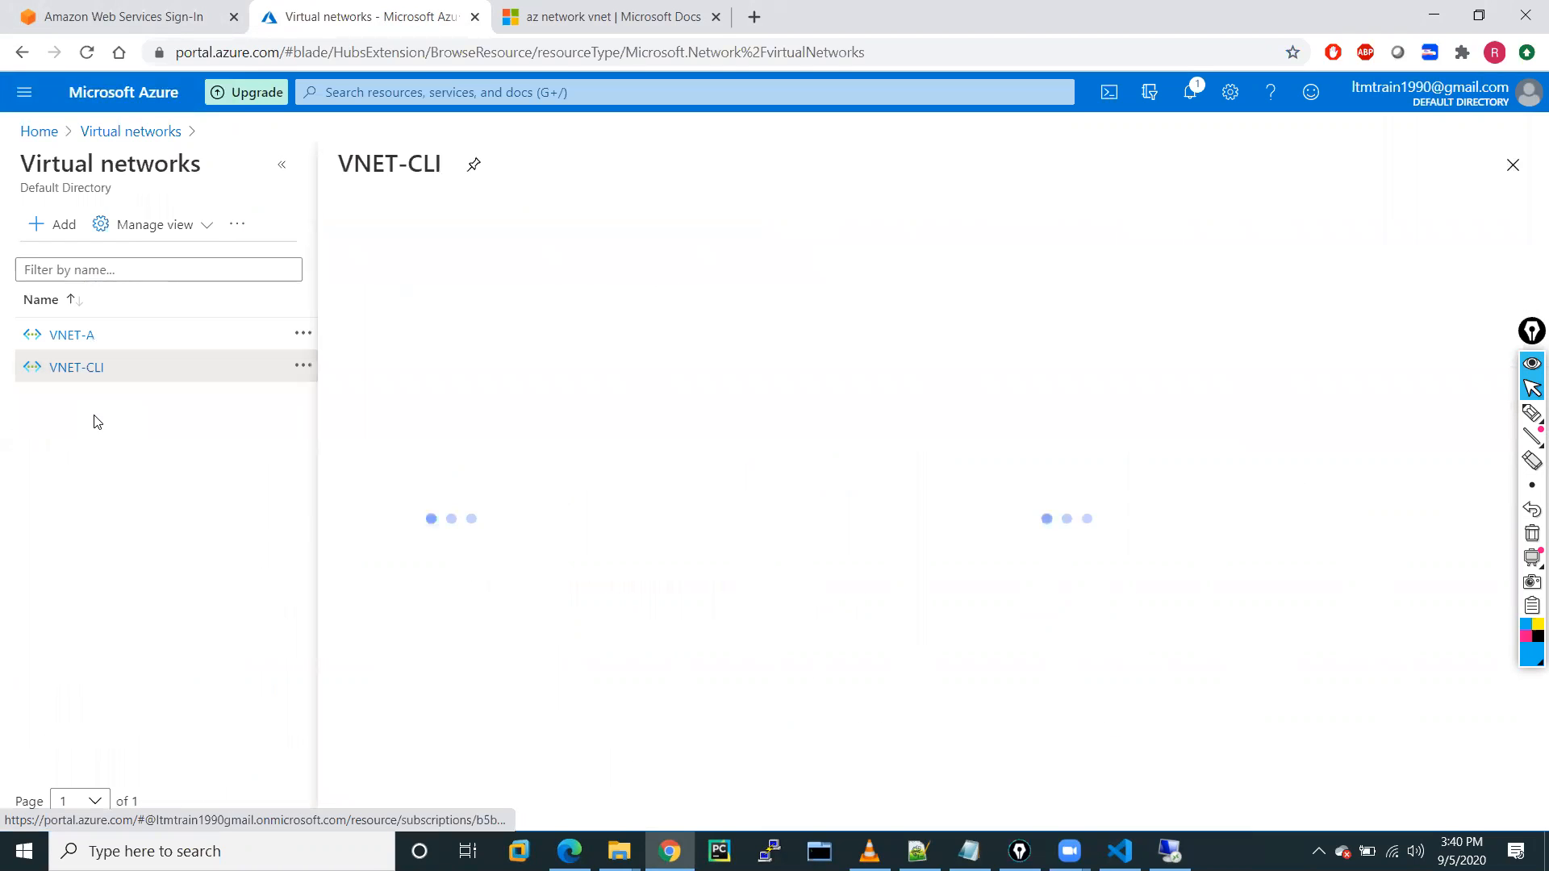
left_click(281, 171)
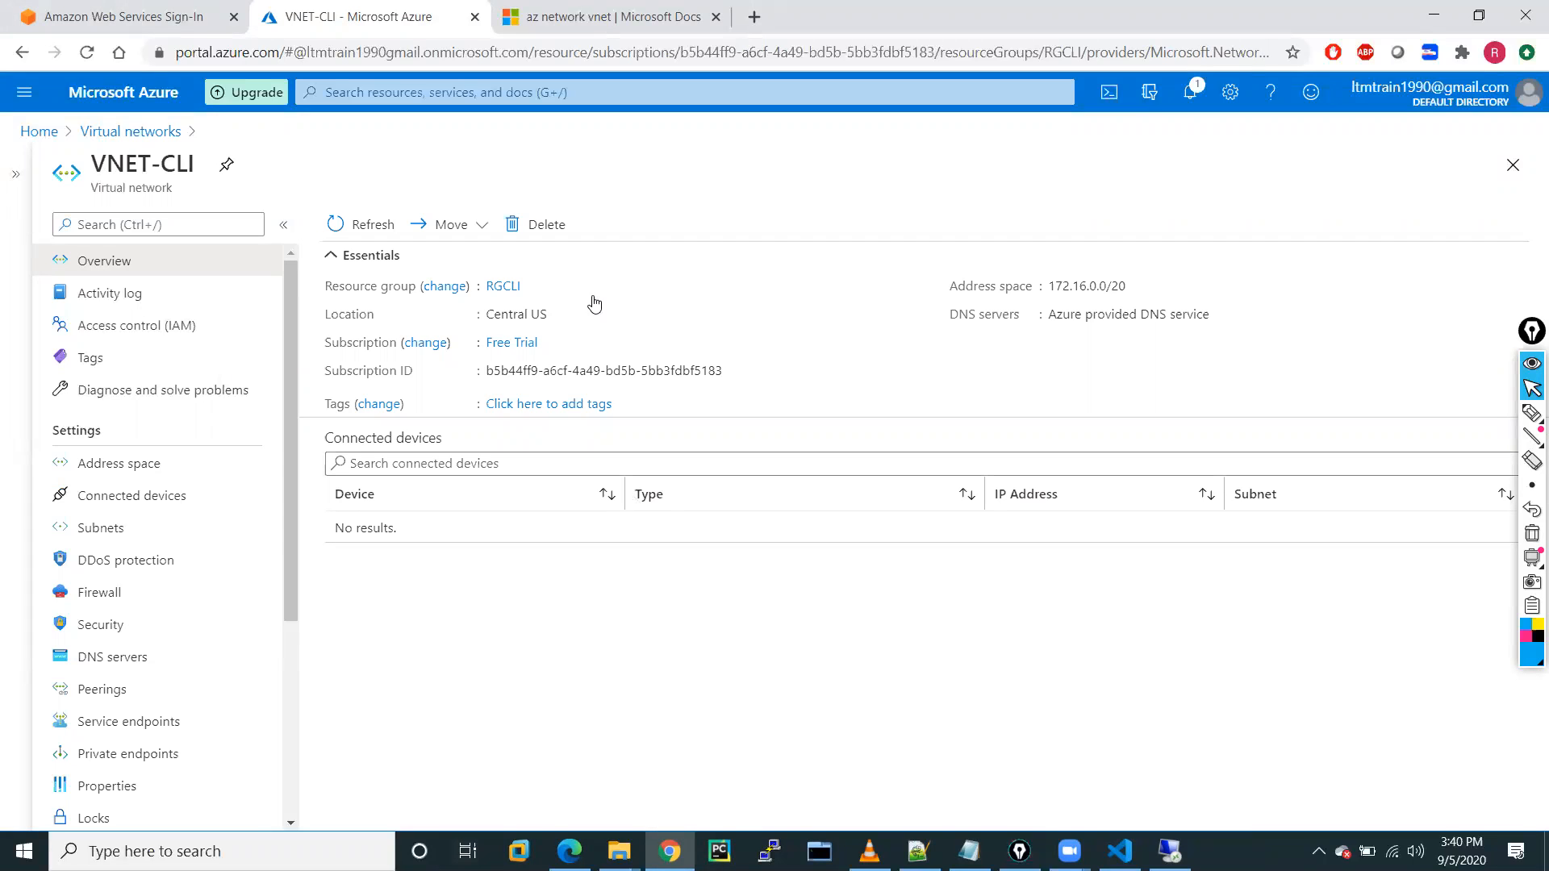
left_click(103, 461)
left_click(116, 529)
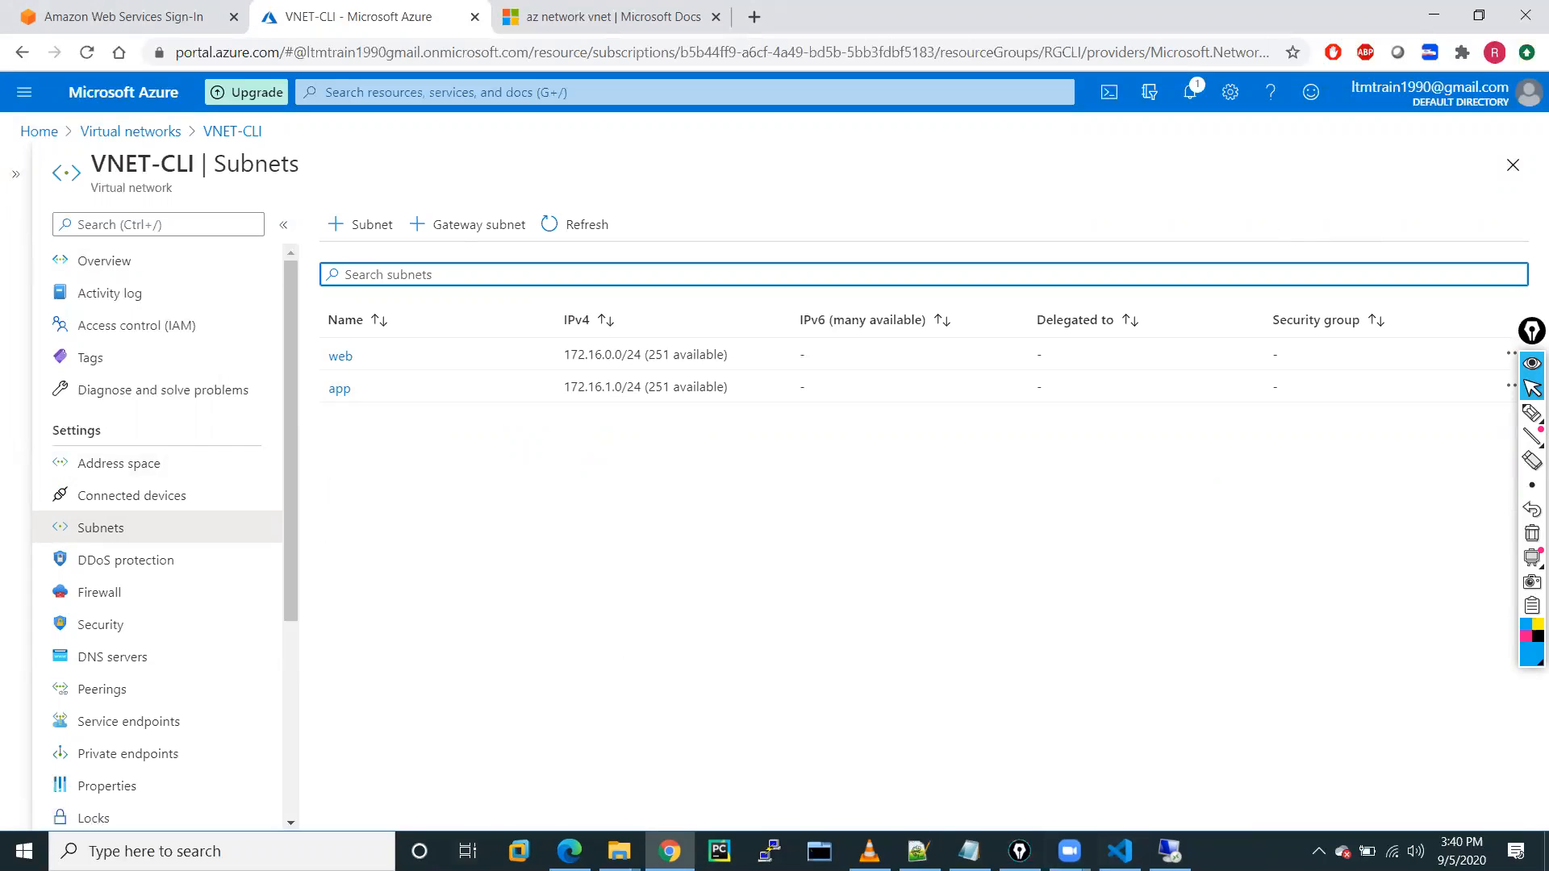
Copy the app subnet command to line 235, changing it to db with 172.16.2.0/24.
left_click(1119, 849)
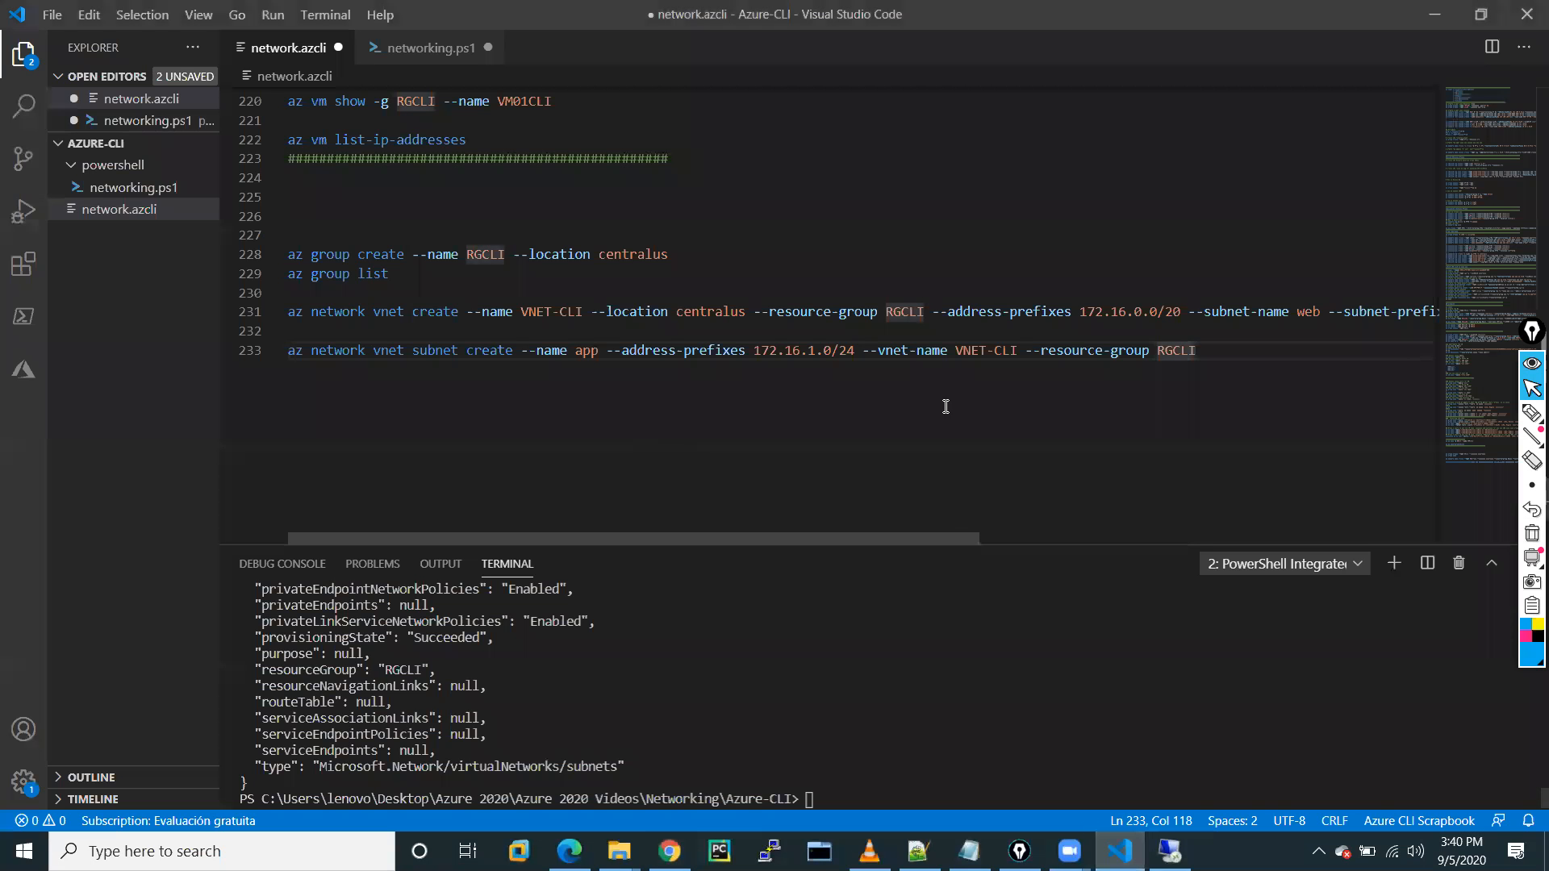
left_click_drag(1215, 351, 284, 358)
key("ctrl+c")
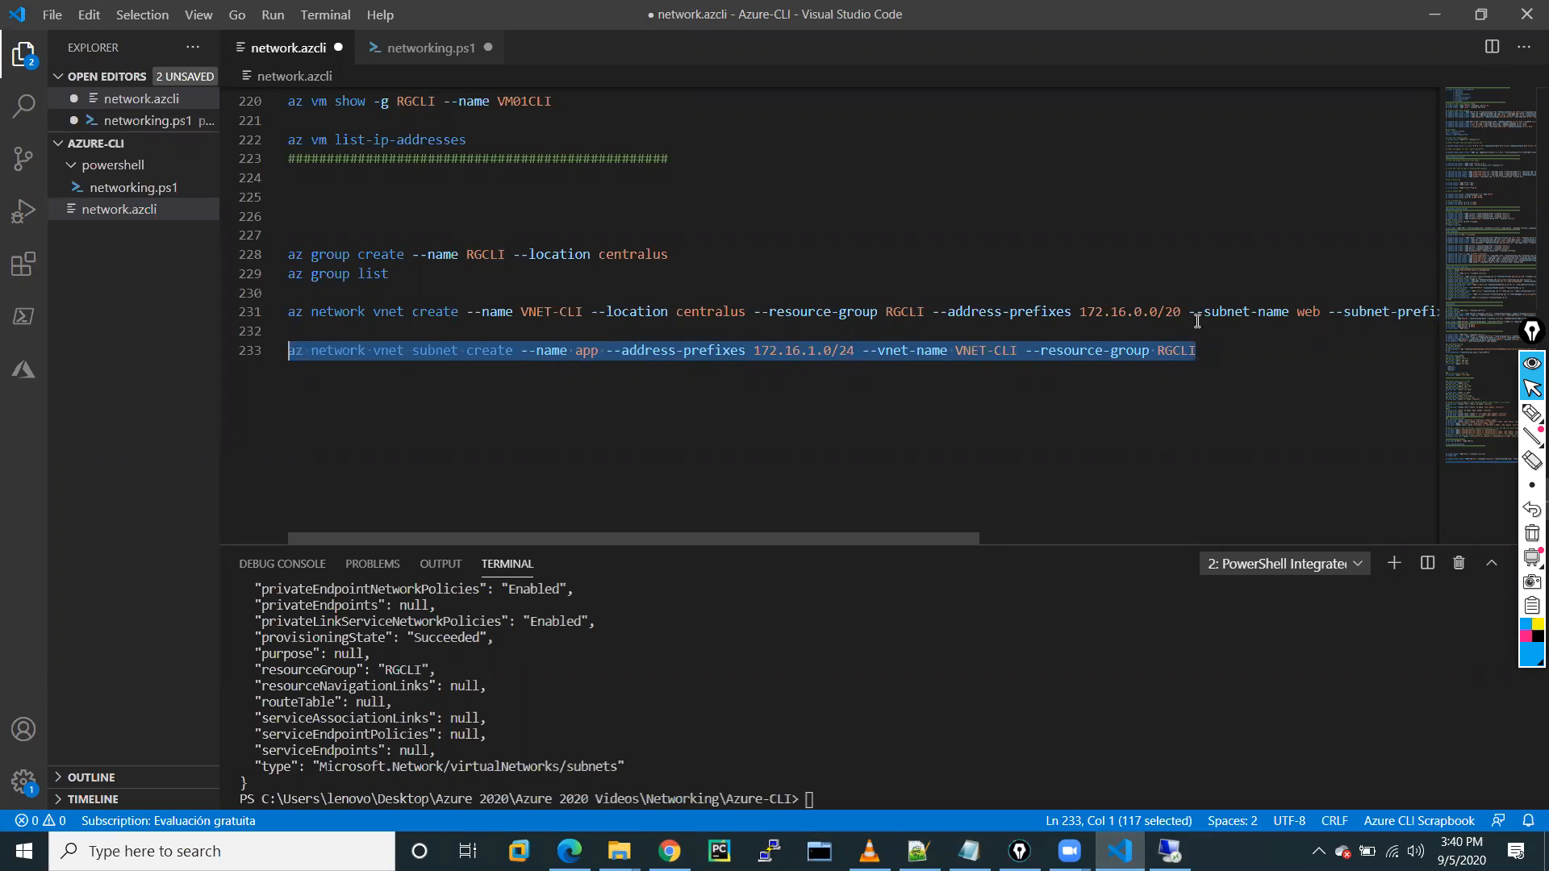
left_click(1224, 363)
key("Return")
key("Return")
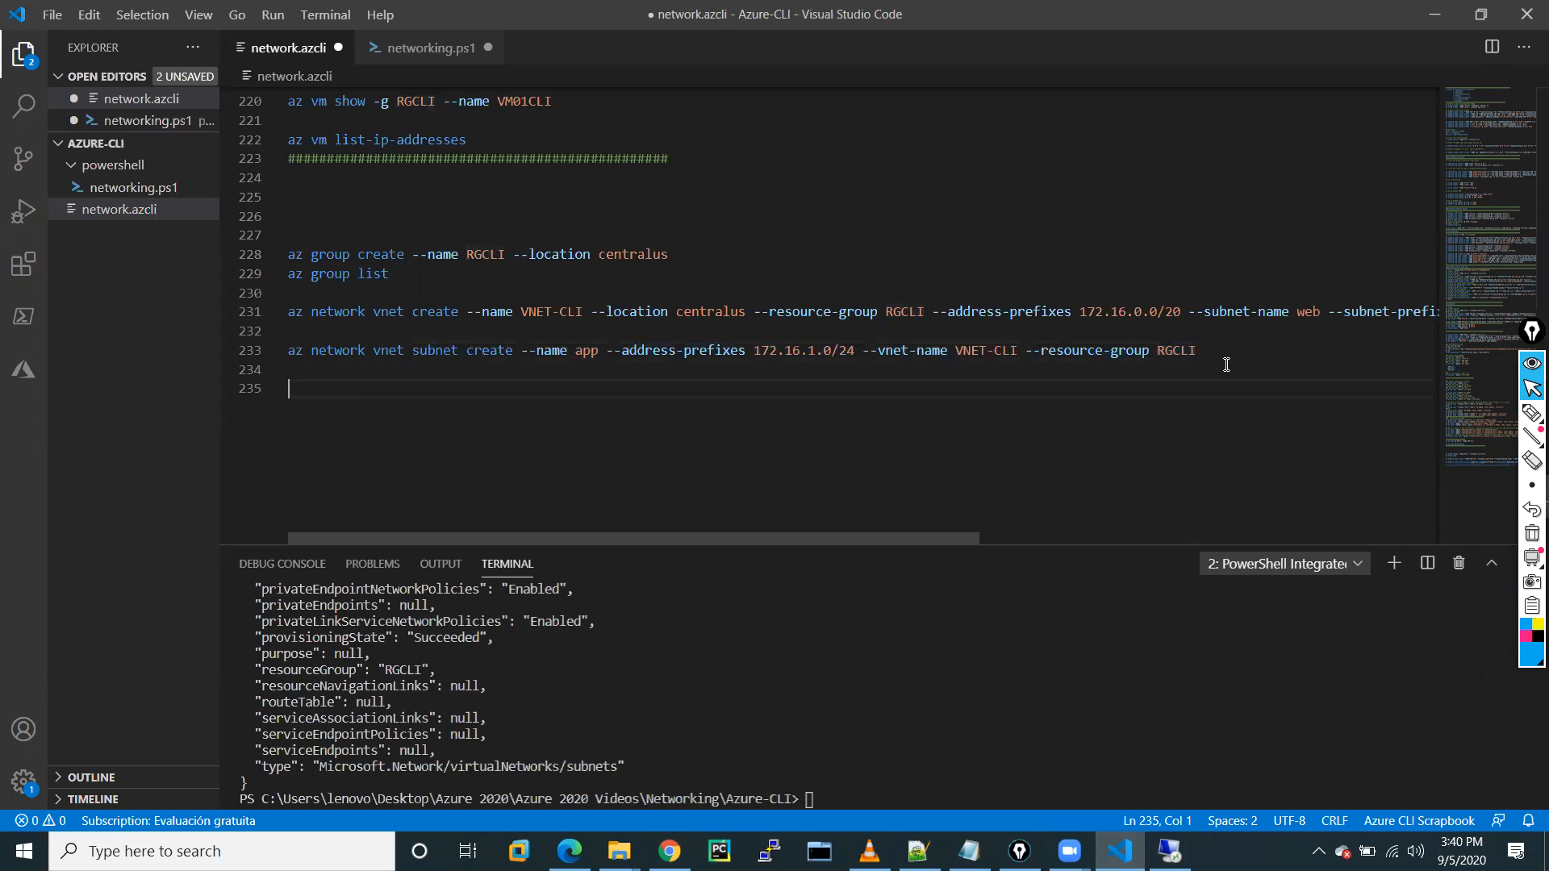
key("ctrl+v")
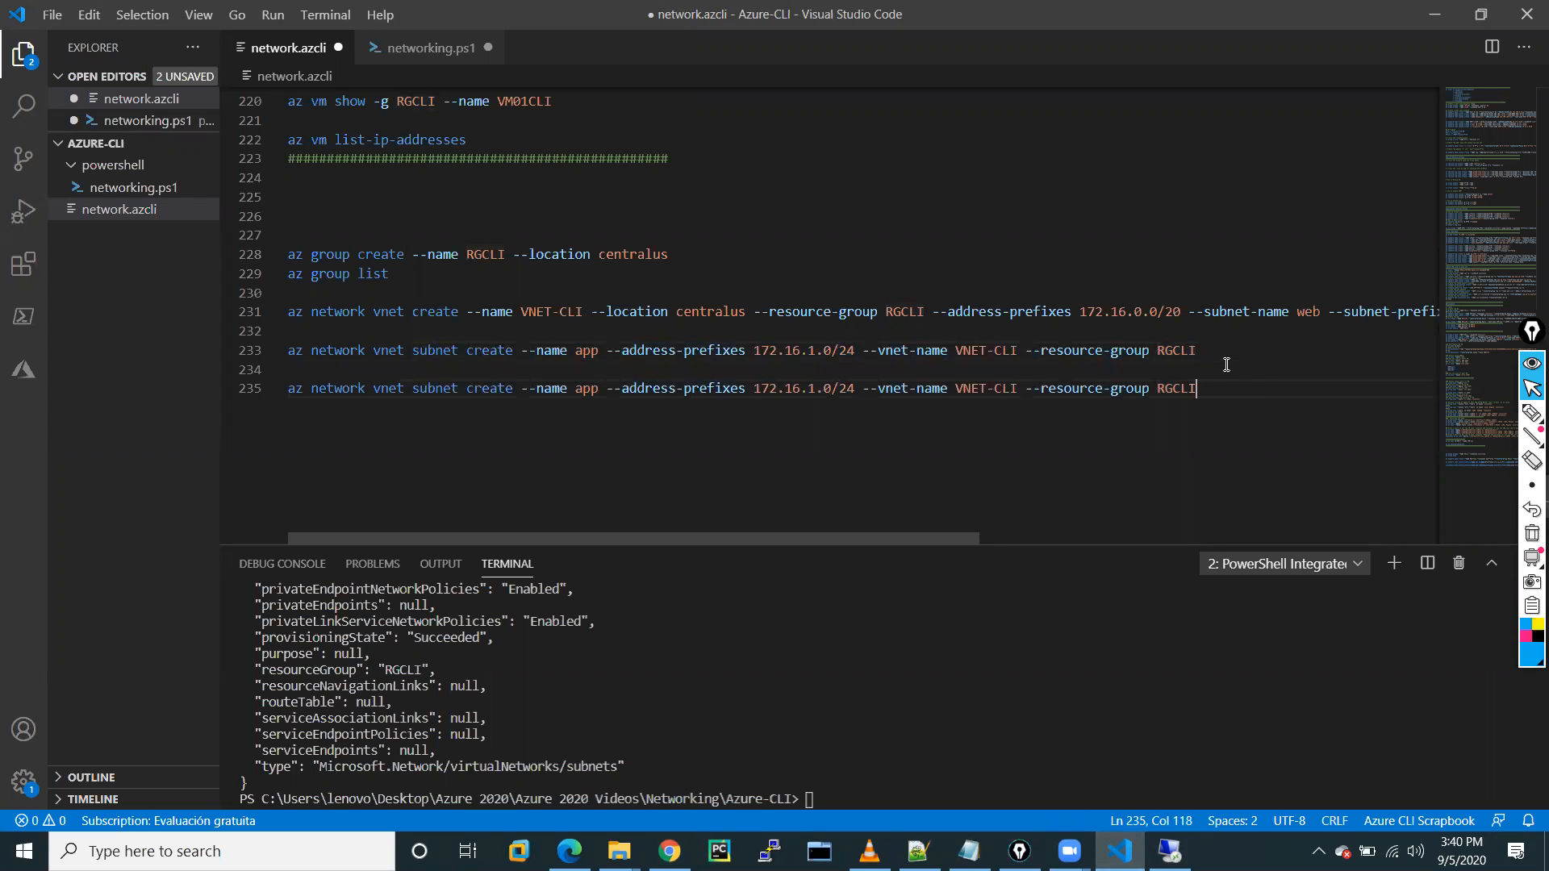
left_click(594, 390)
key("Right")
key("Right")
key("BackSpace")
key("BackSpace")
key("BackSpace")
type("db")
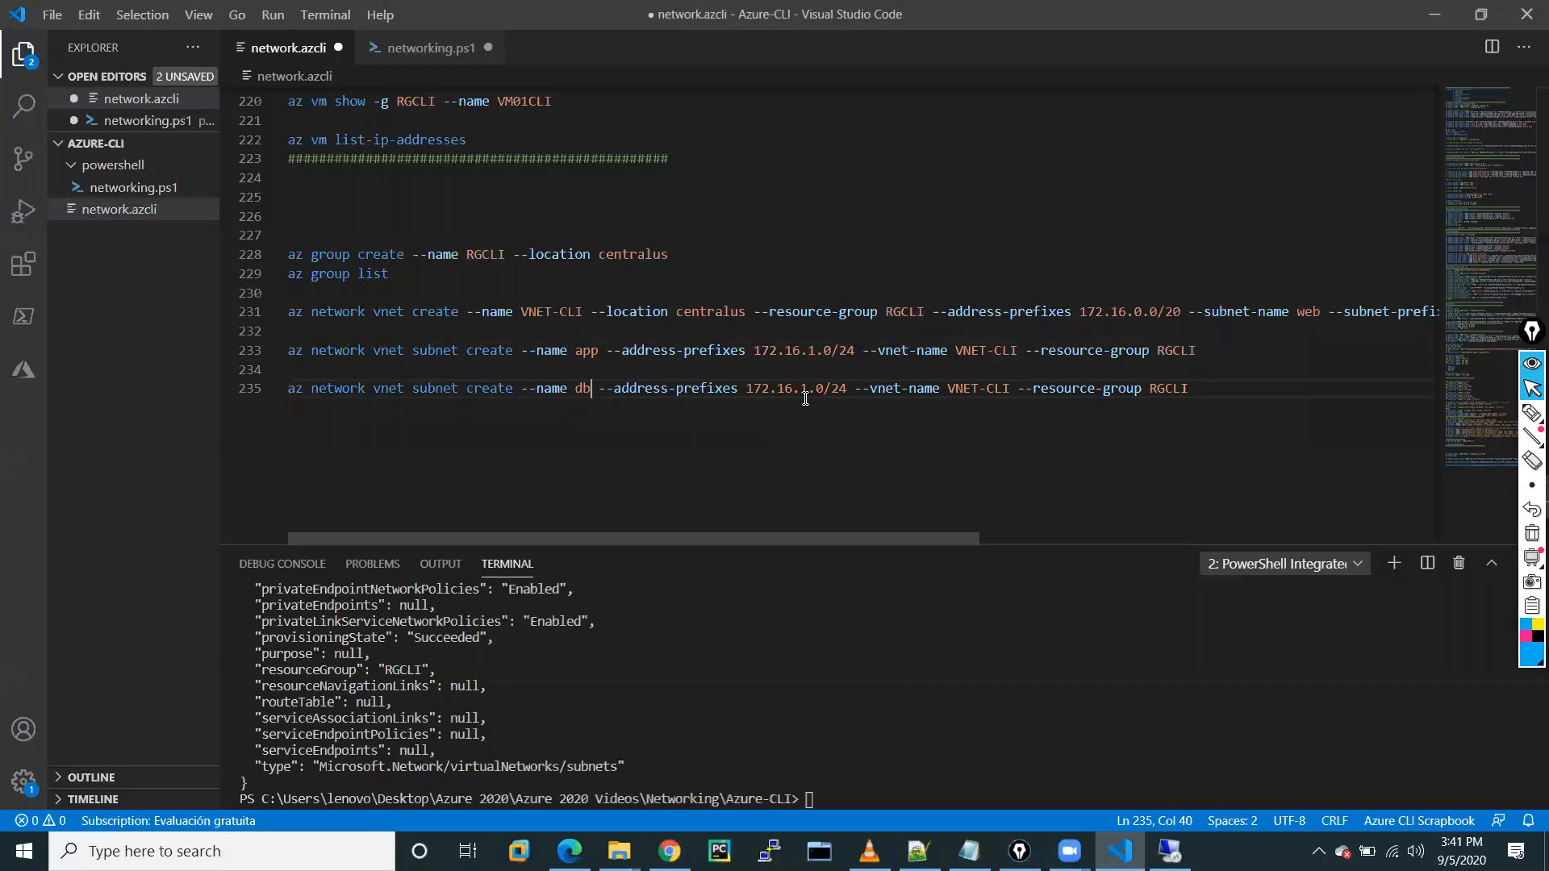
key("BackSpace")
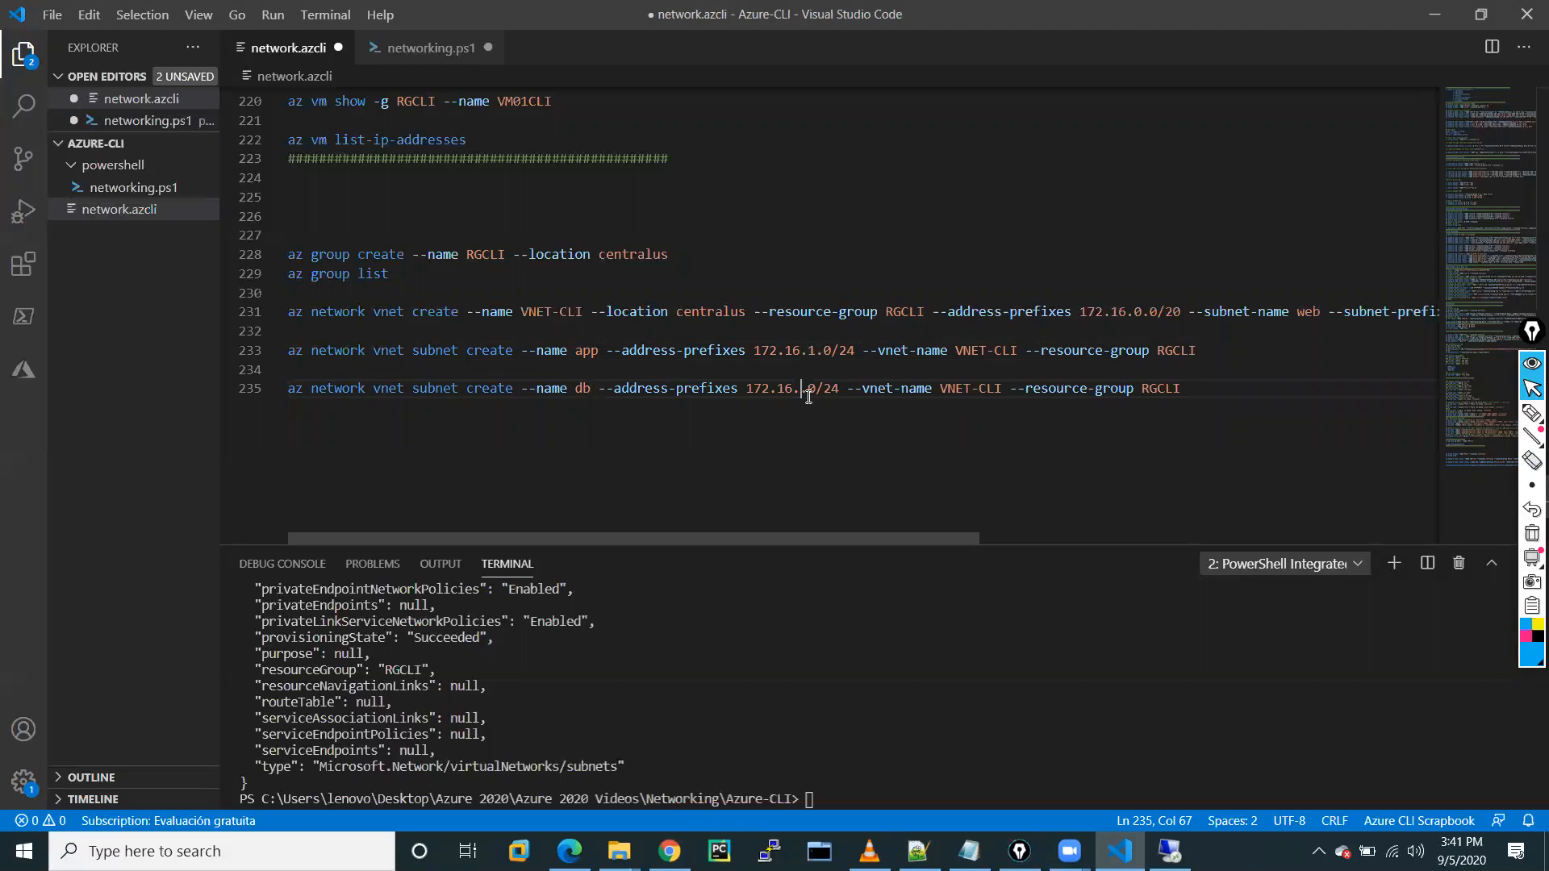
type("2")
Run the db subnet command on line 235 in the terminal.
left_click_drag(1211, 386, 291, 389)
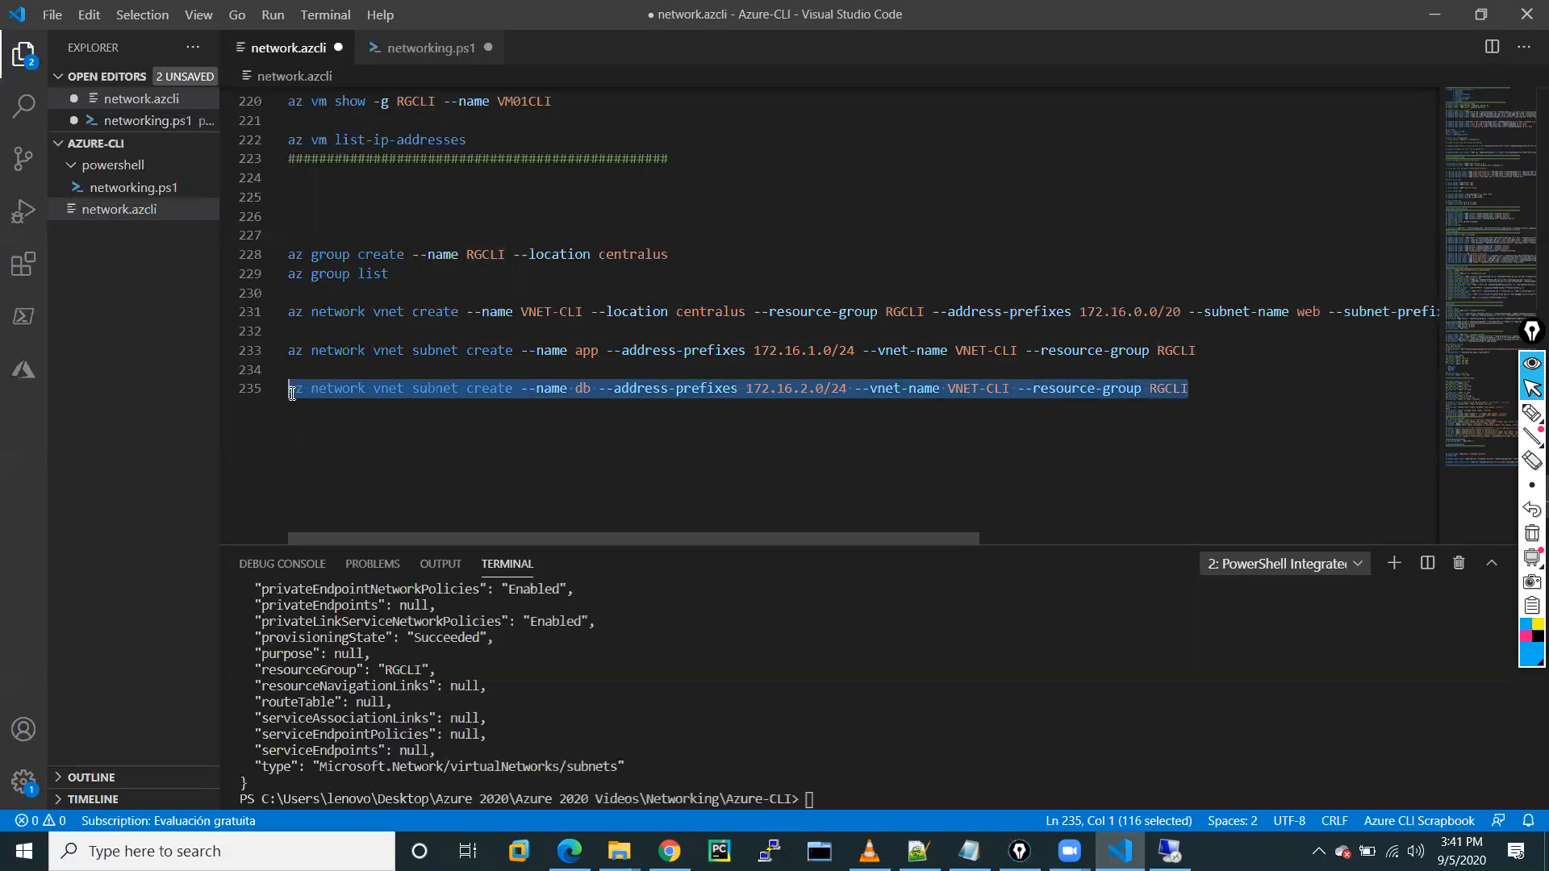
right_click(339, 388)
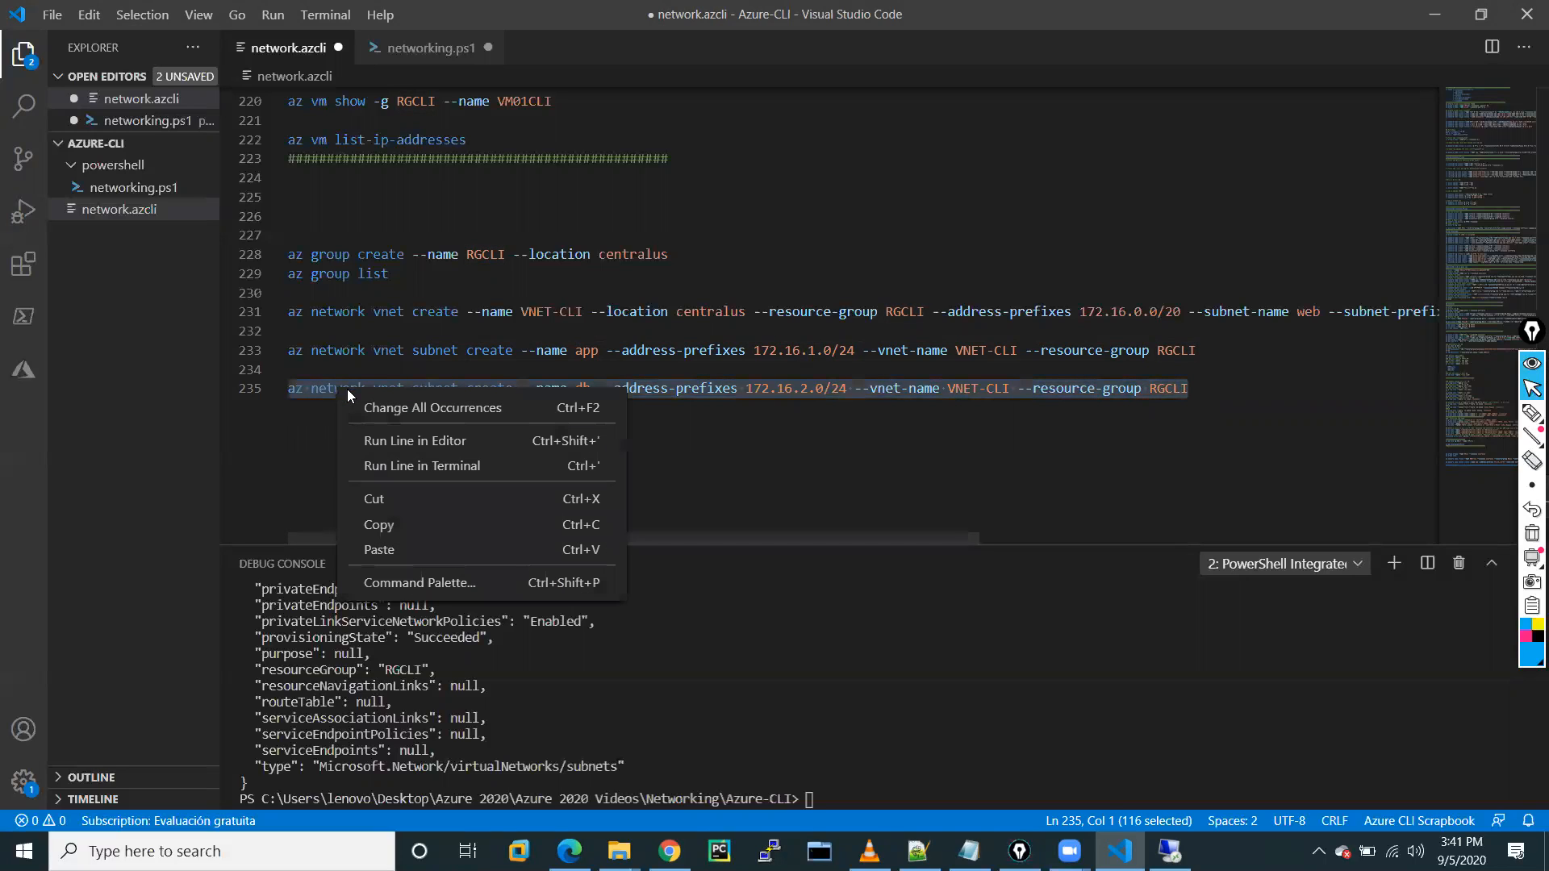
left_click(399, 468)
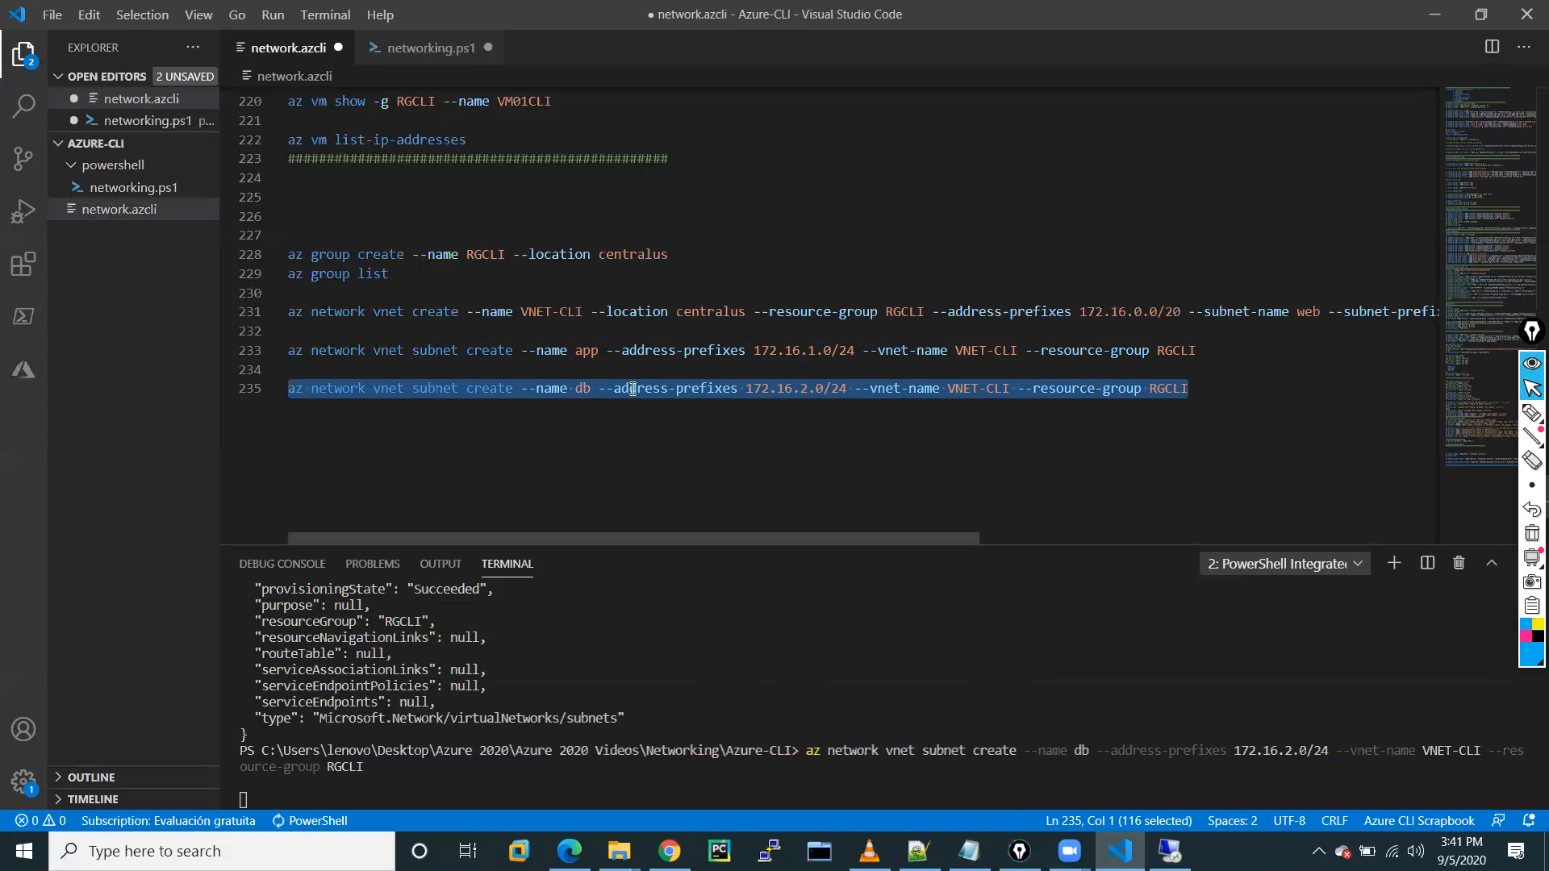
left_click(605, 512)
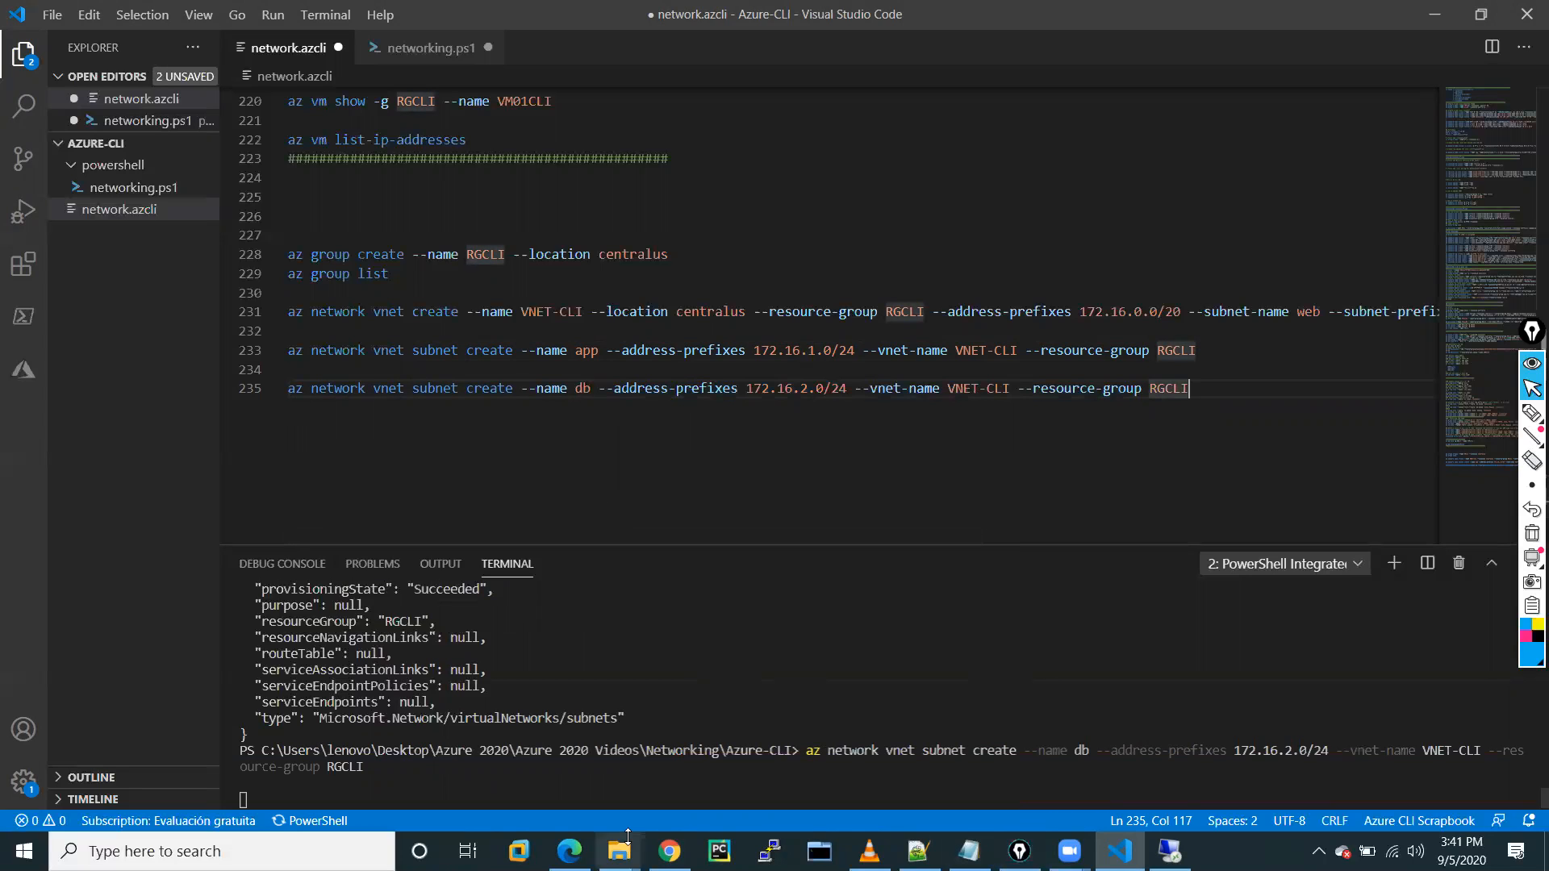
Refresh VNET-CLI's subnets to show db 172.16.2.0/24, then switch to the remote server session.
left_click(669, 851)
left_click(527, 643)
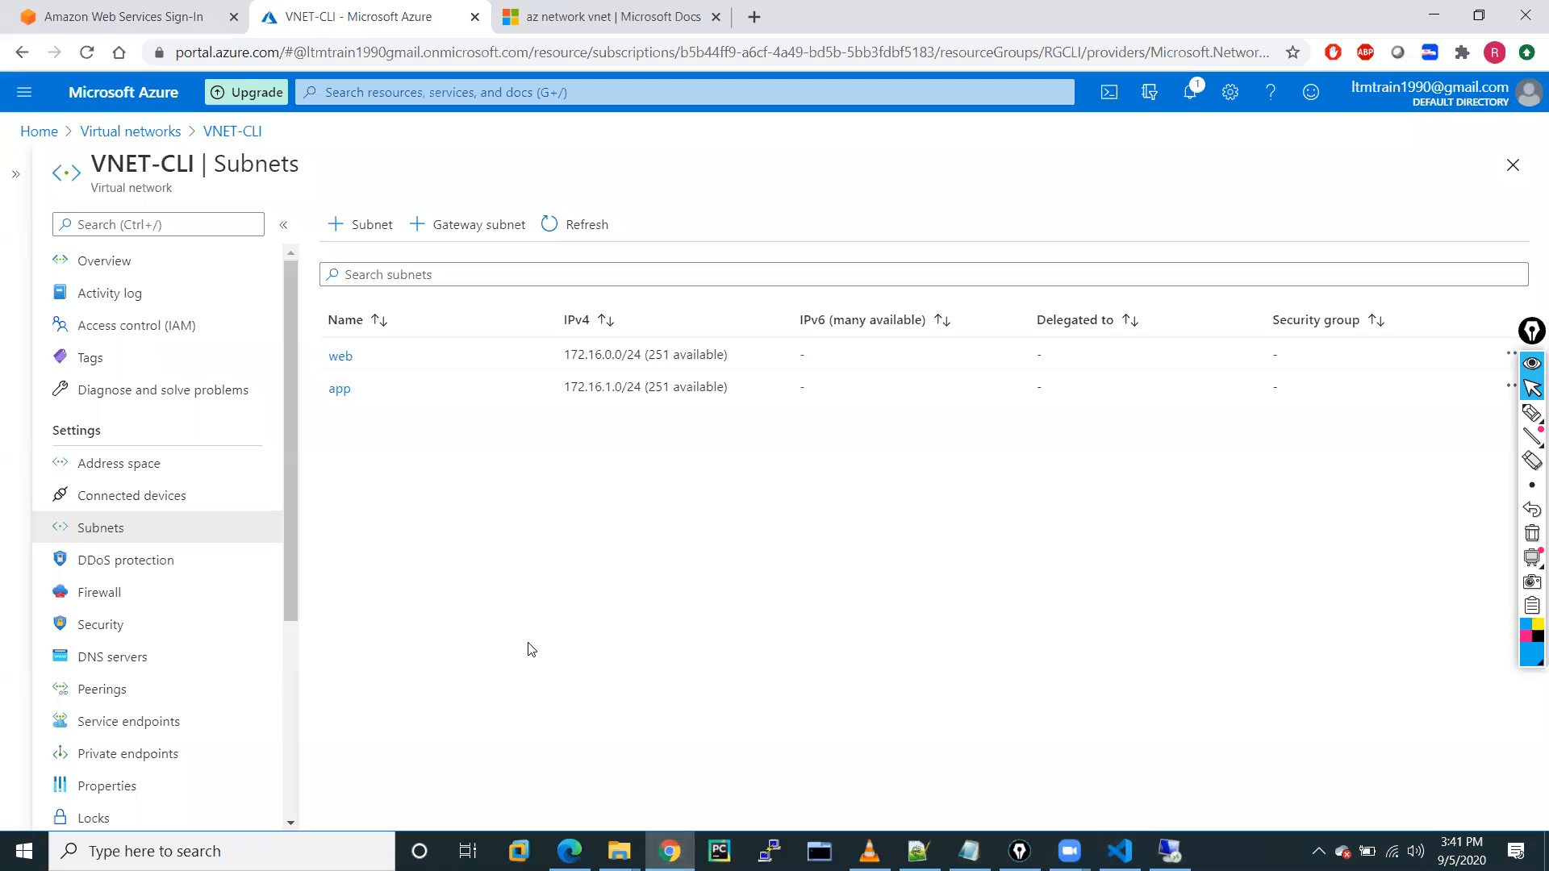
left_click(559, 220)
left_click(1169, 851)
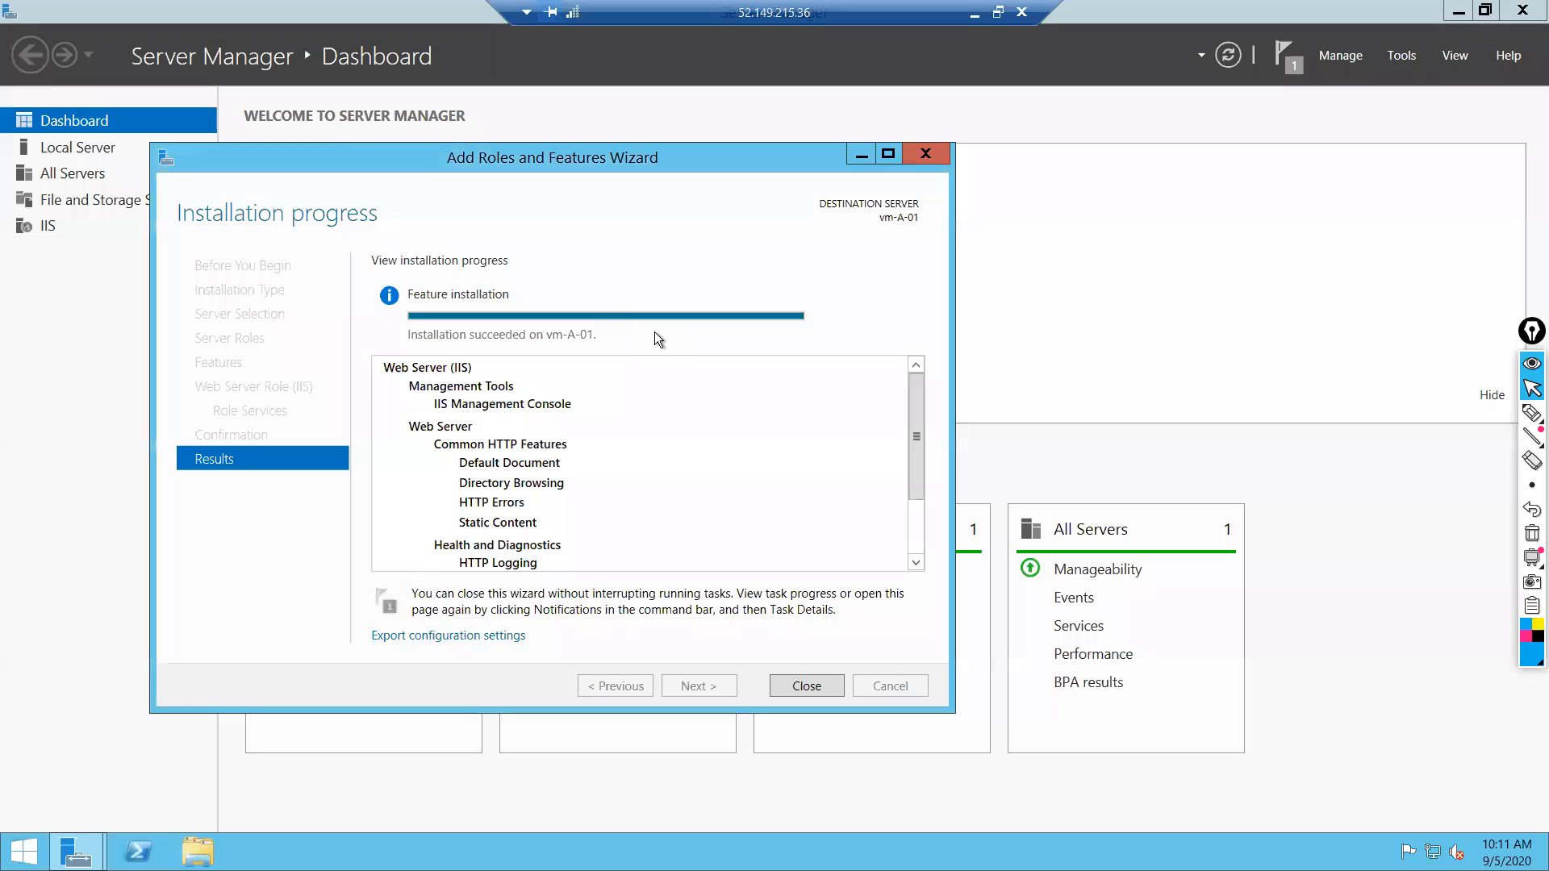
Close the IIS install wizard and open C:\inetpub\wwwroot\iis-85 in Paint.
left_click(807, 685)
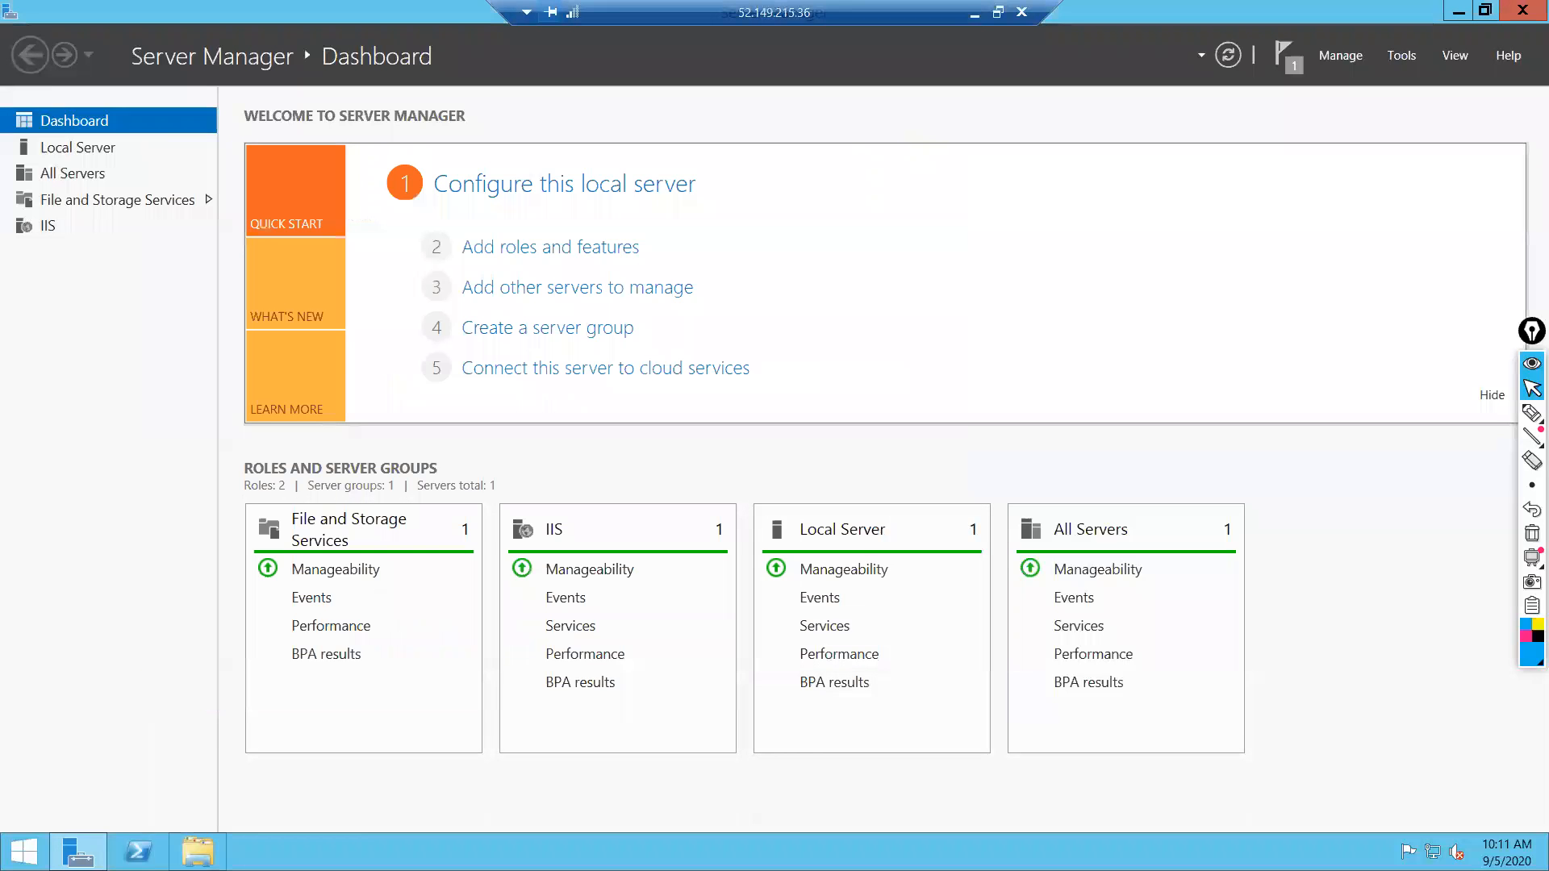
left_click(197, 851)
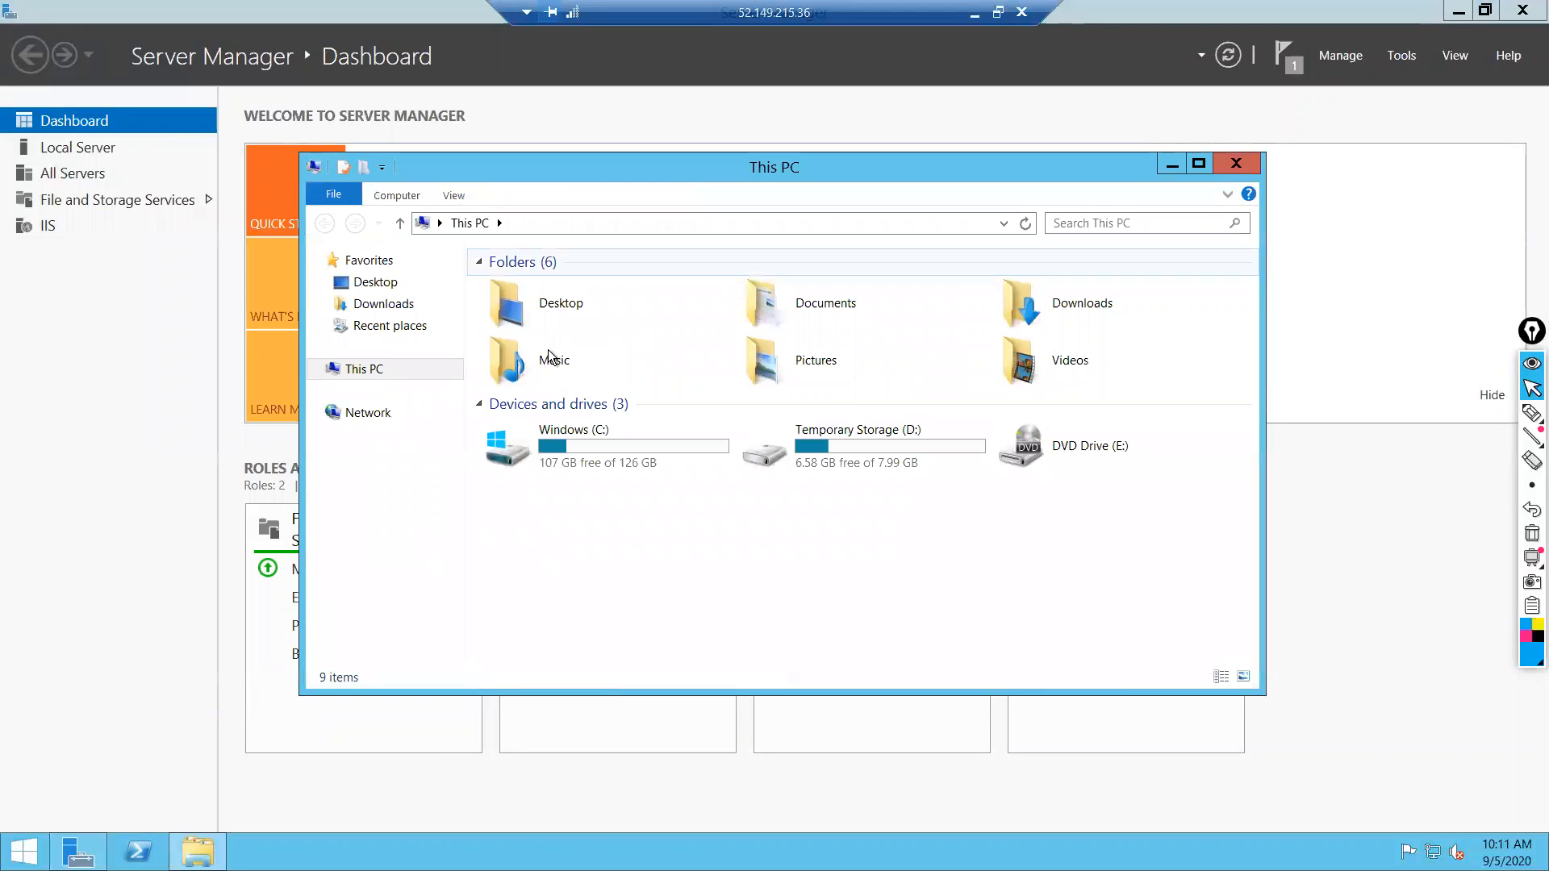
double_click(584, 452)
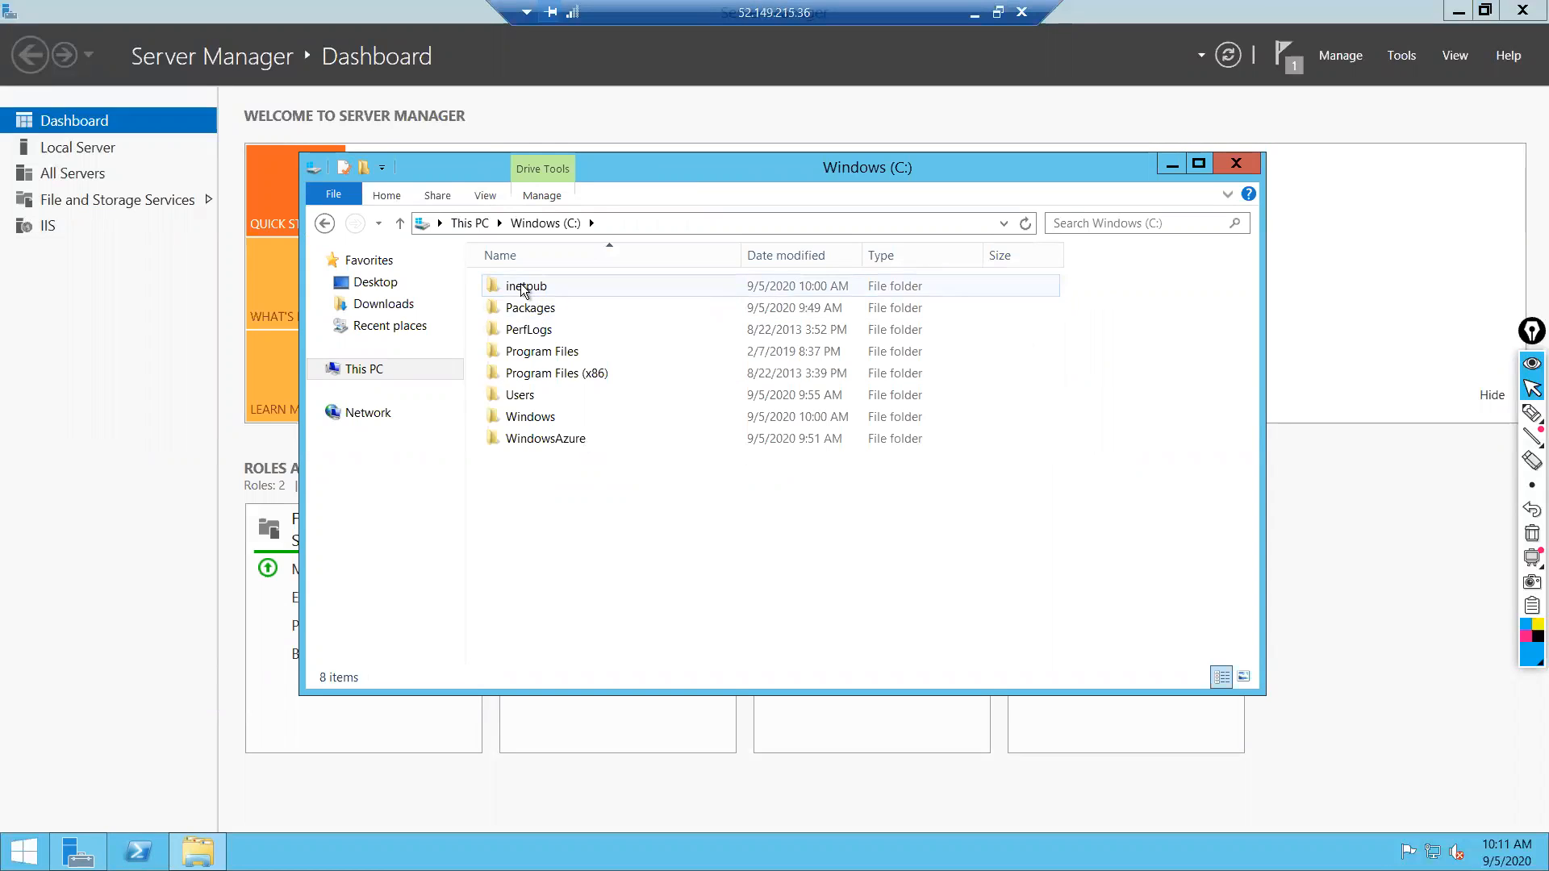
double_click(522, 286)
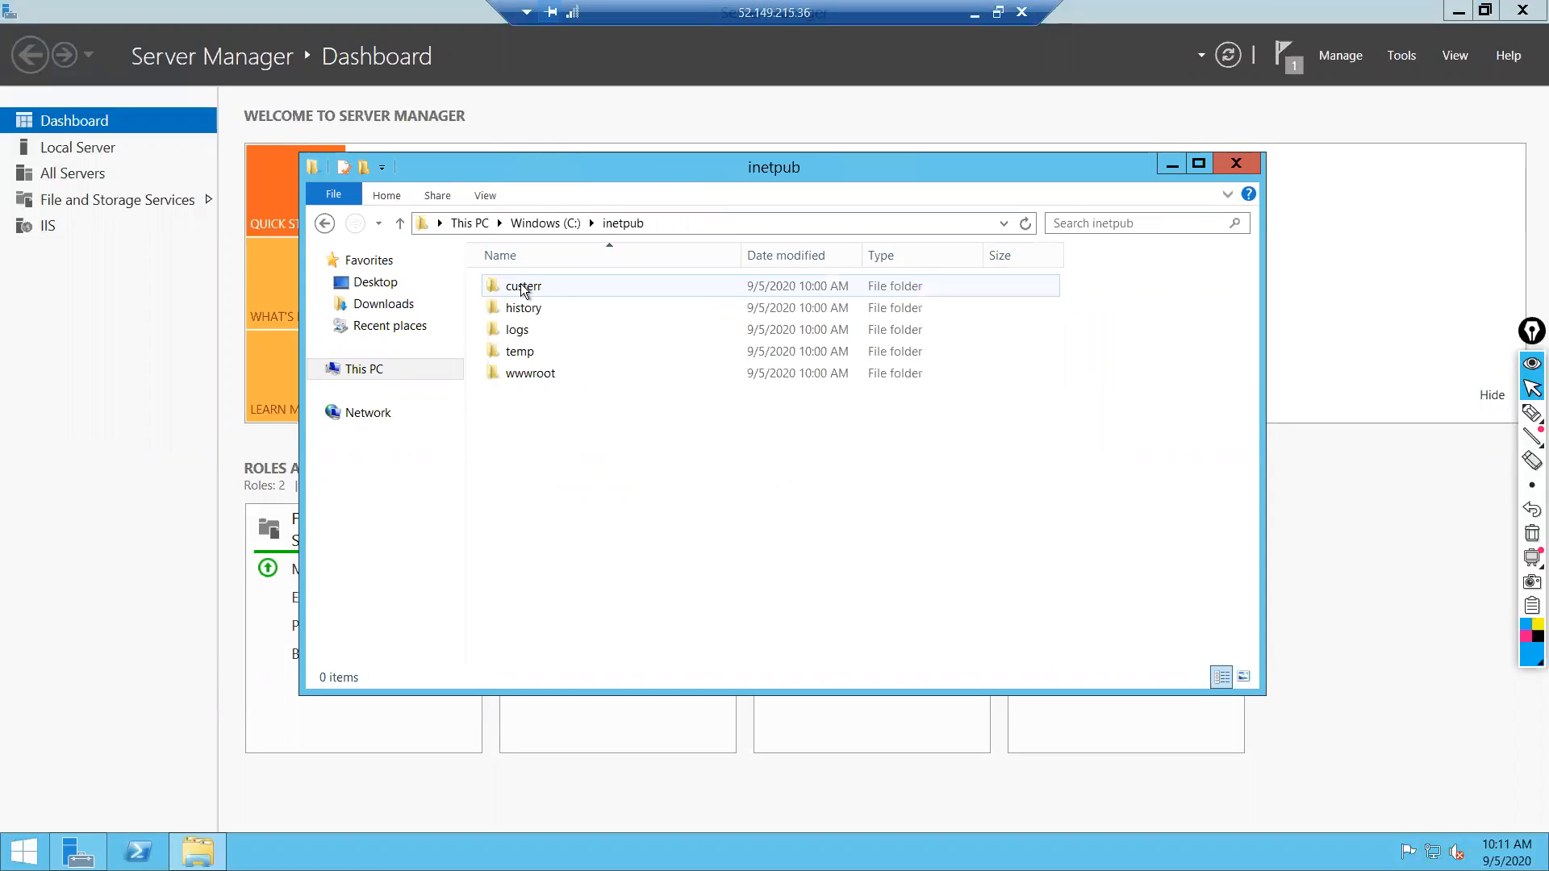
double_click(525, 371)
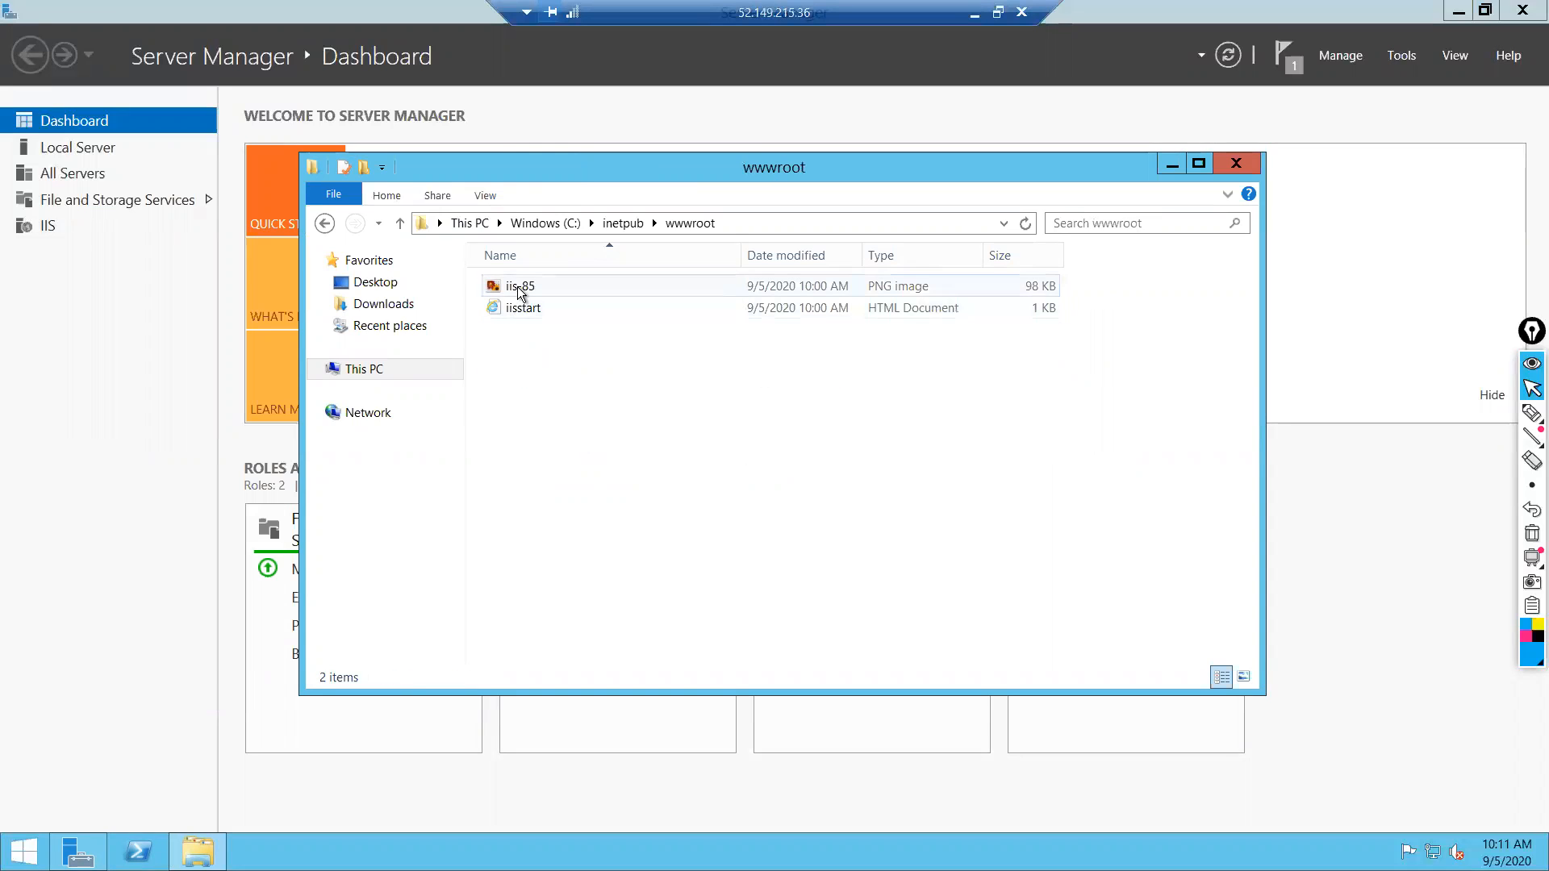
double_click(516, 288)
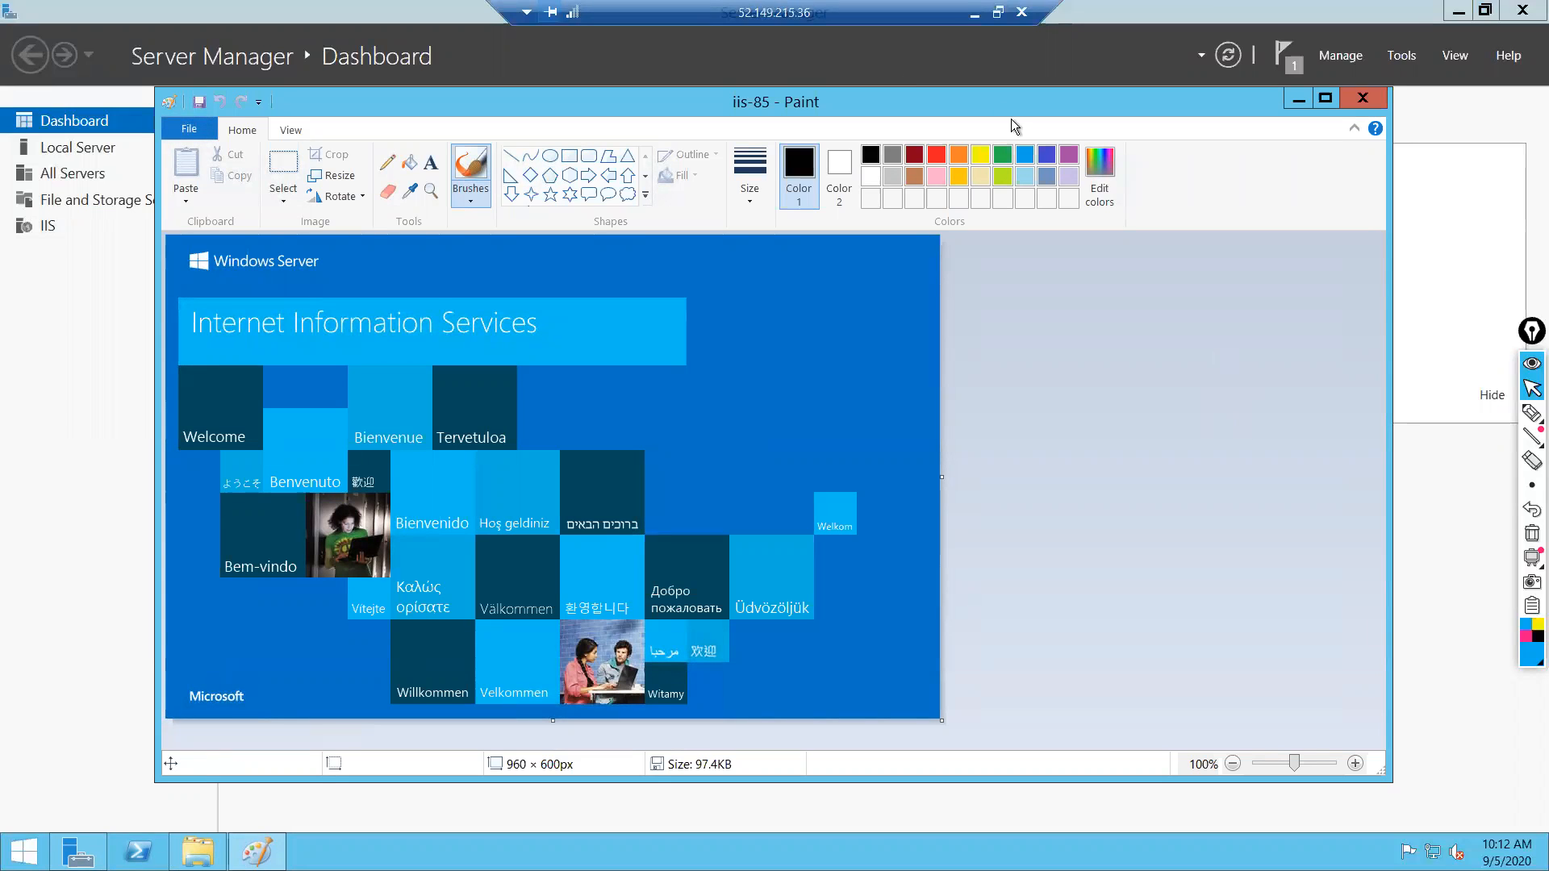
Label iis-85 with red 'web server VM' brush writing, save it, and close Paint and Explorer.
left_click(935, 157)
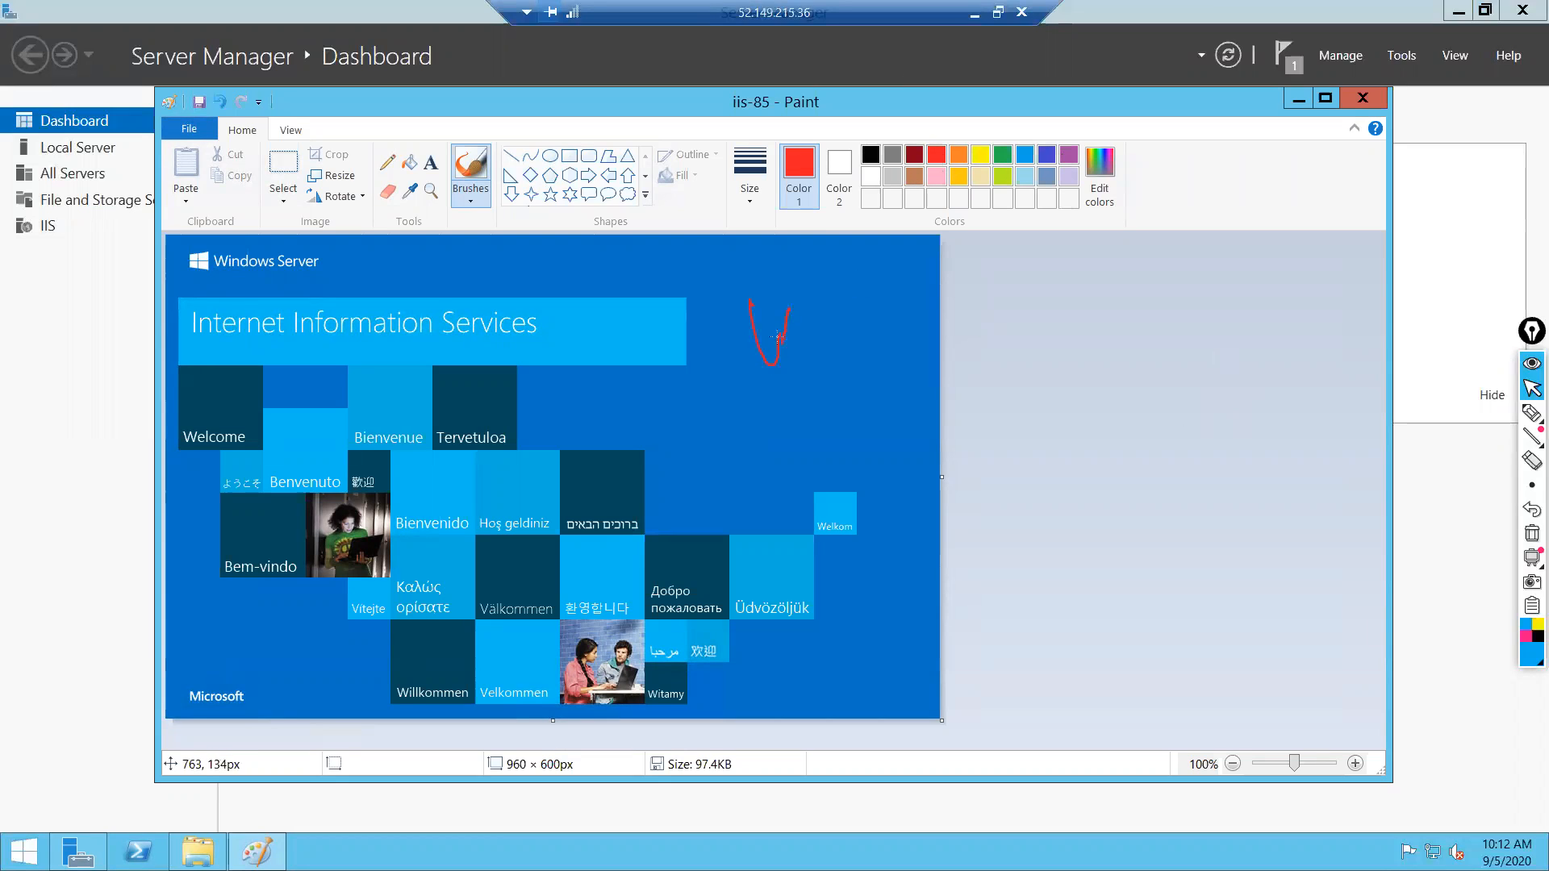
left_click_drag(806, 311, 807, 333)
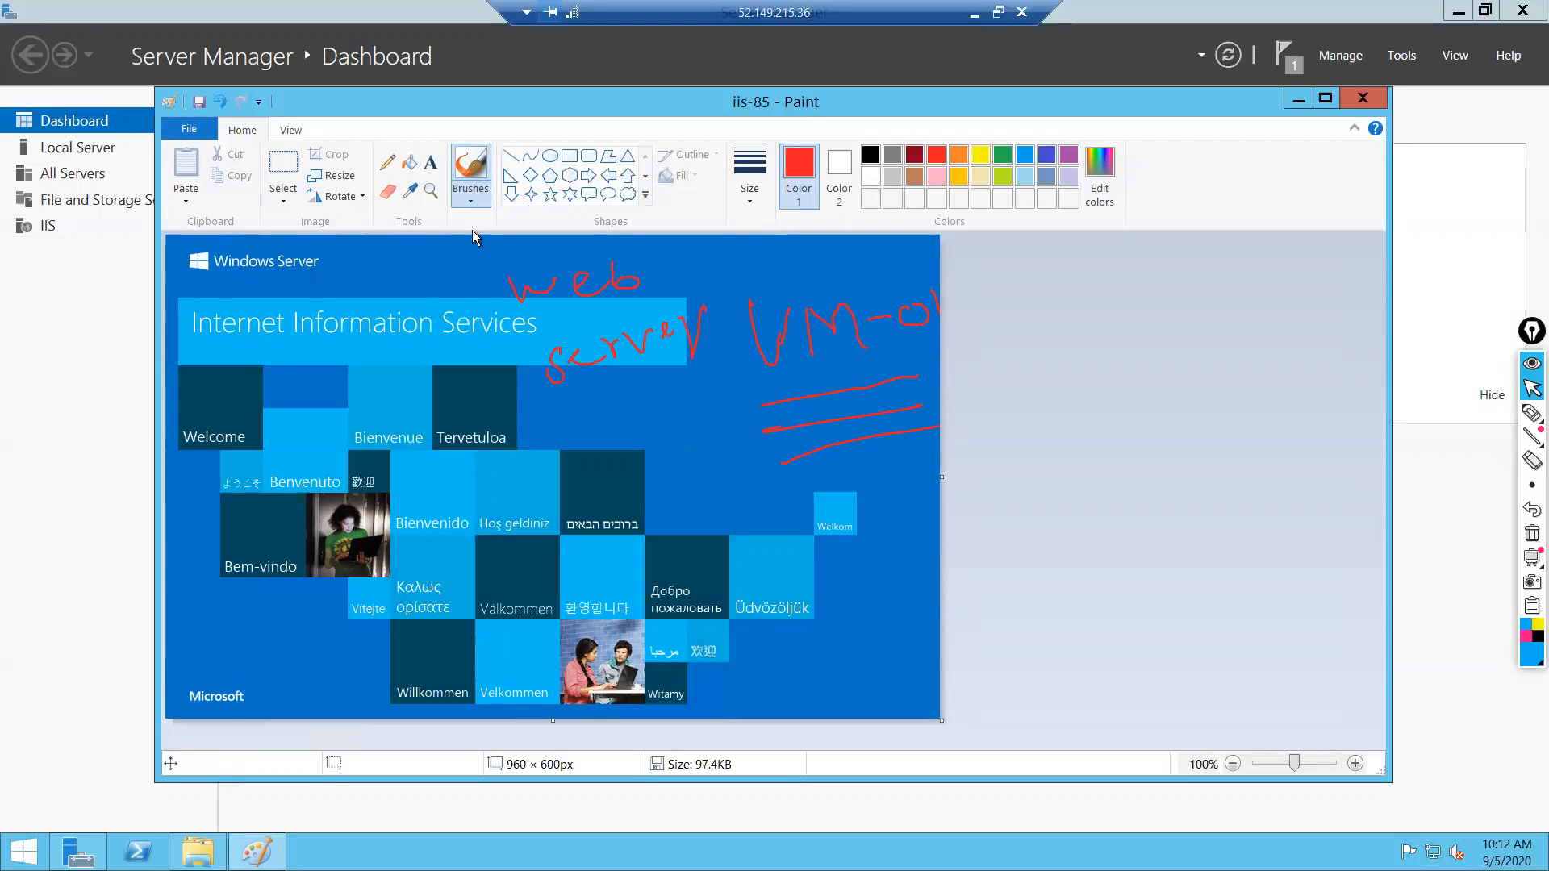
left_click(192, 131)
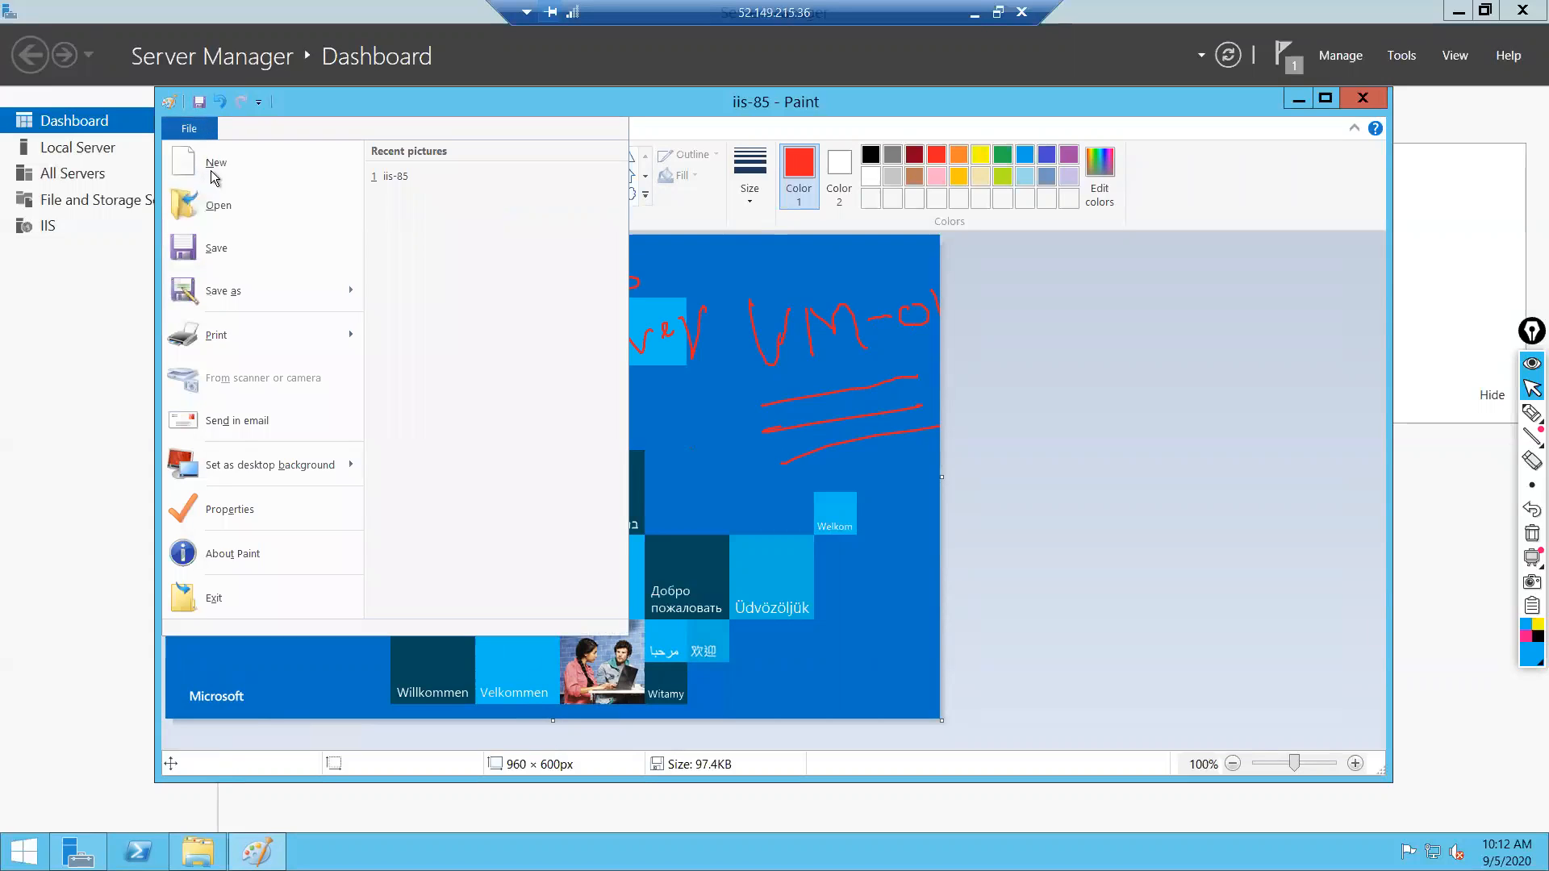
left_click(215, 248)
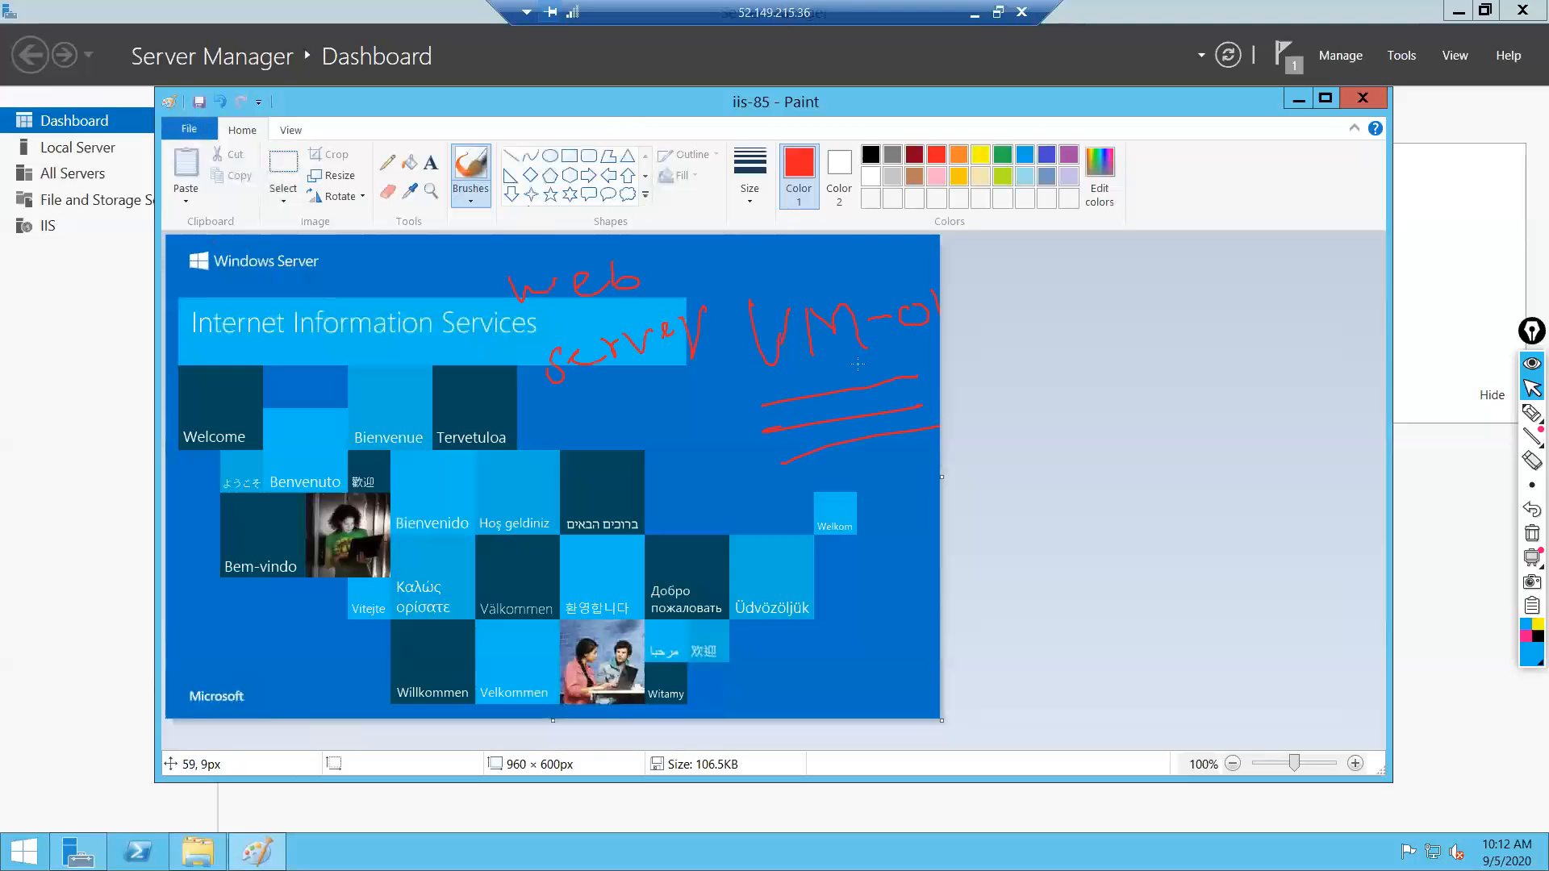
left_click(1363, 100)
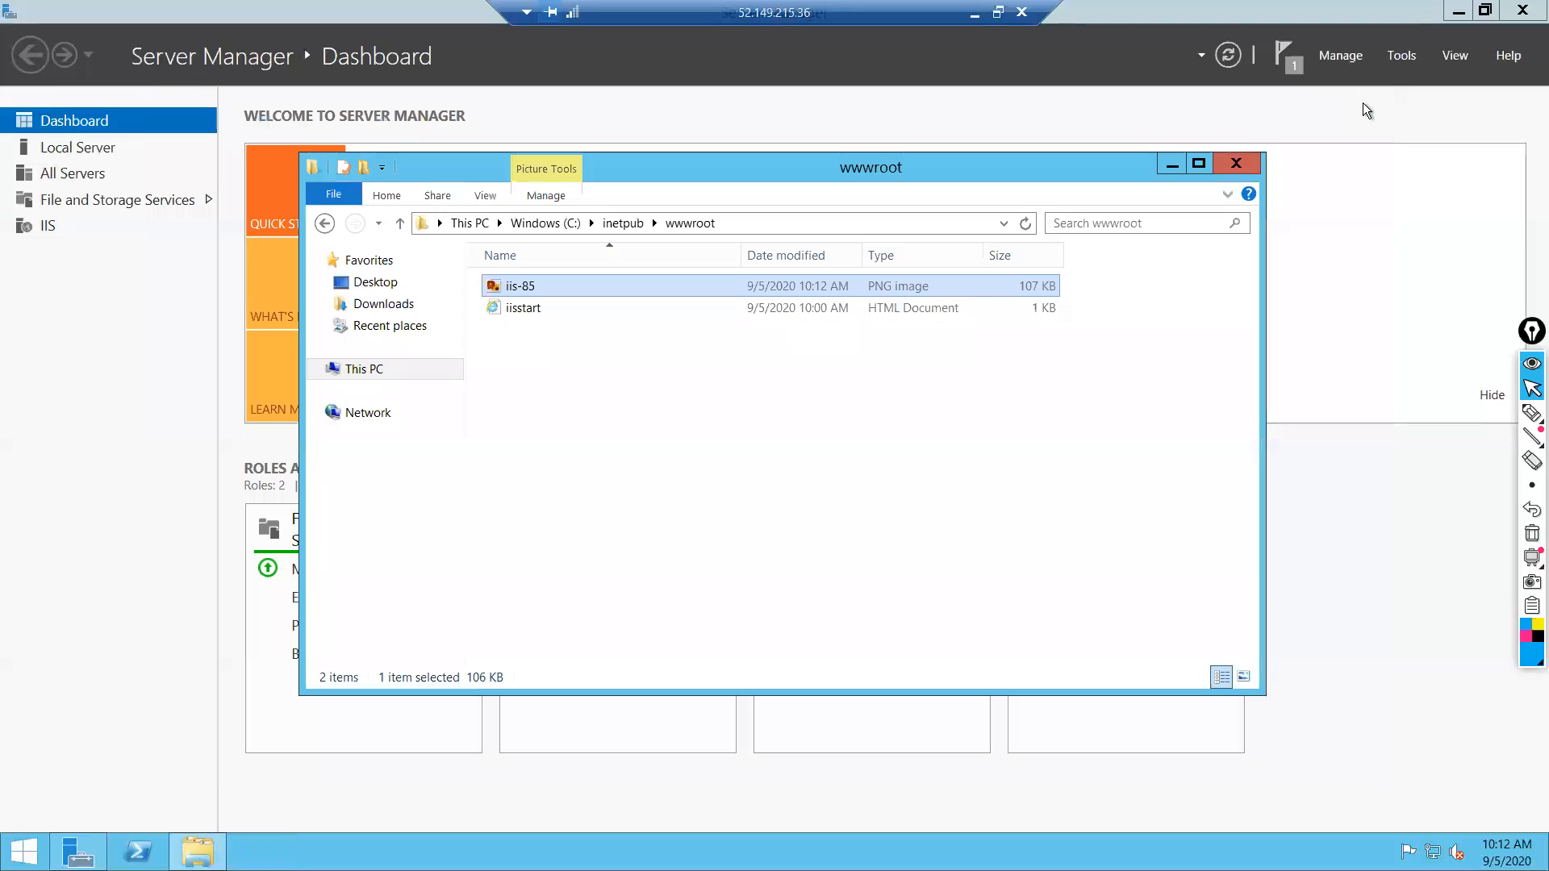
left_click(1234, 165)
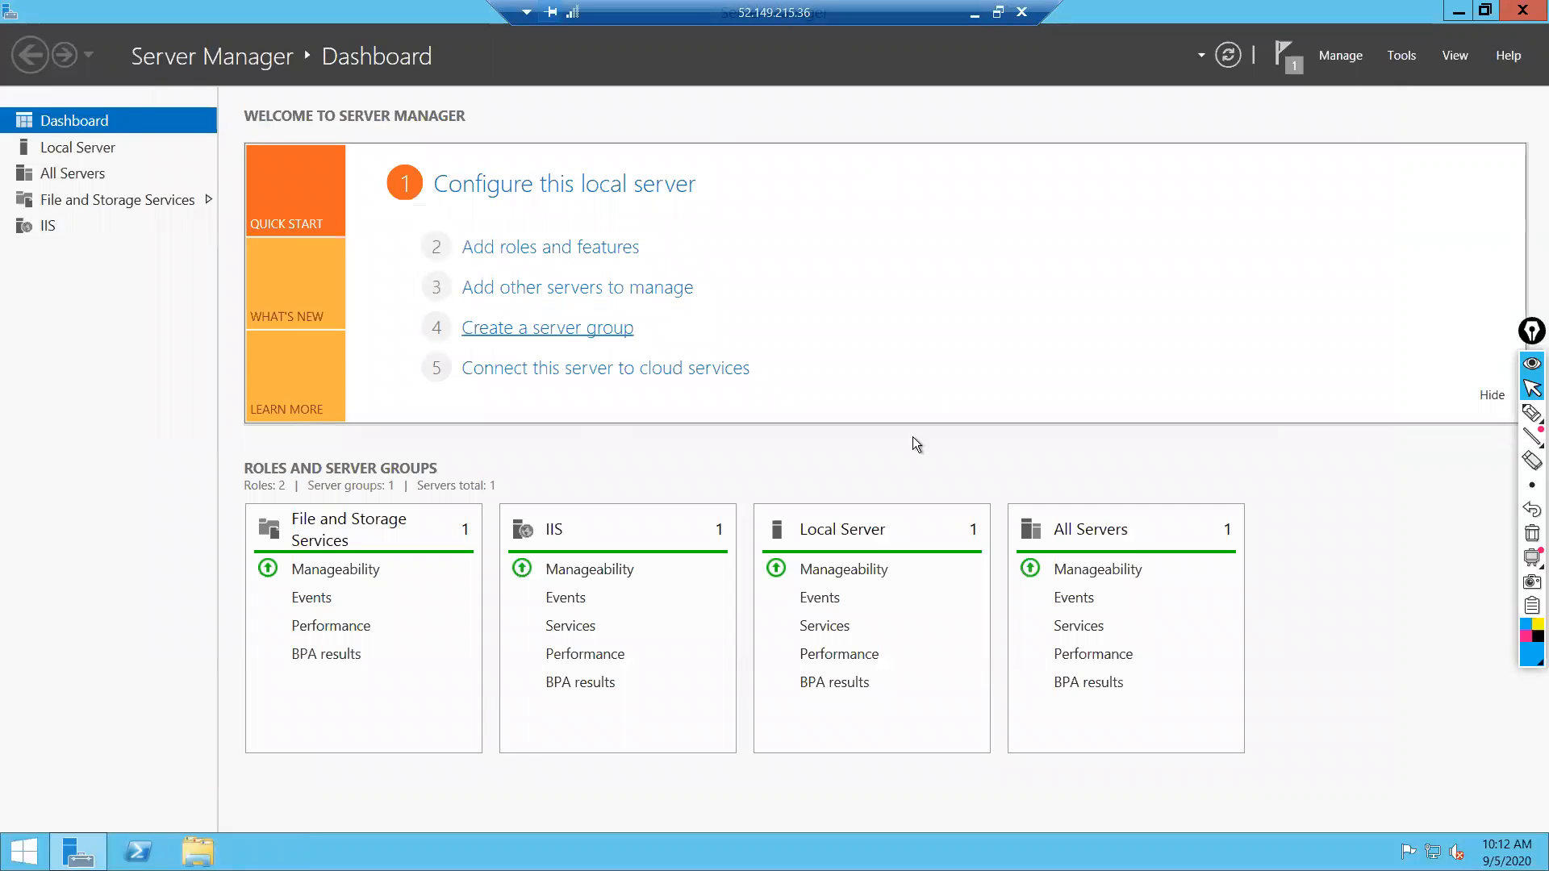
left_click(974, 13)
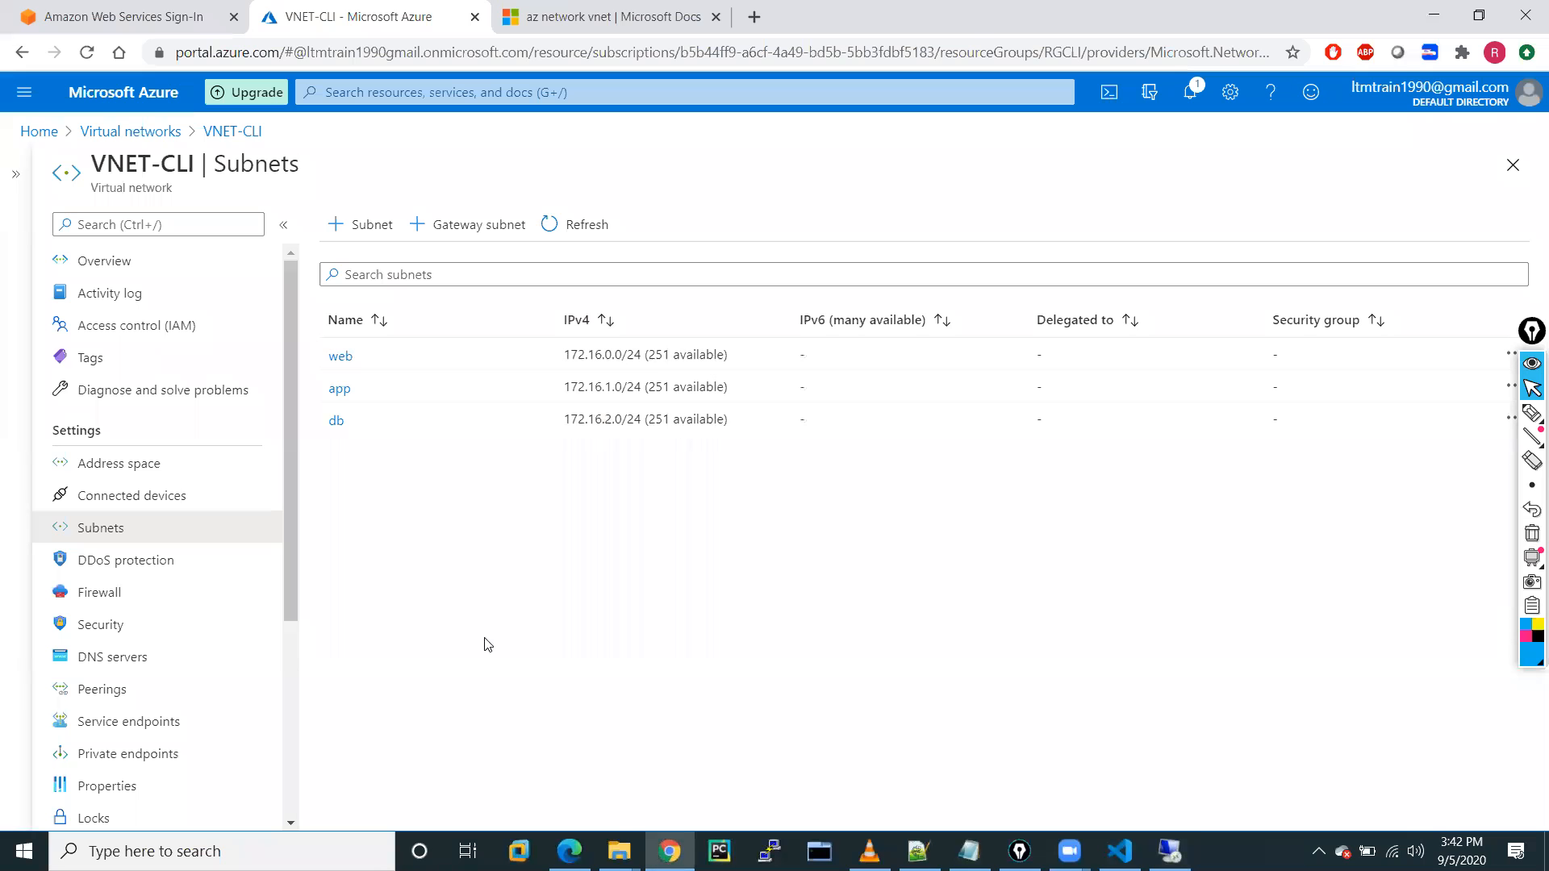
Copy vm-A-01's public IP 52.149.215.36 from its portal overview and open a blank browser tab.
left_click(24, 95)
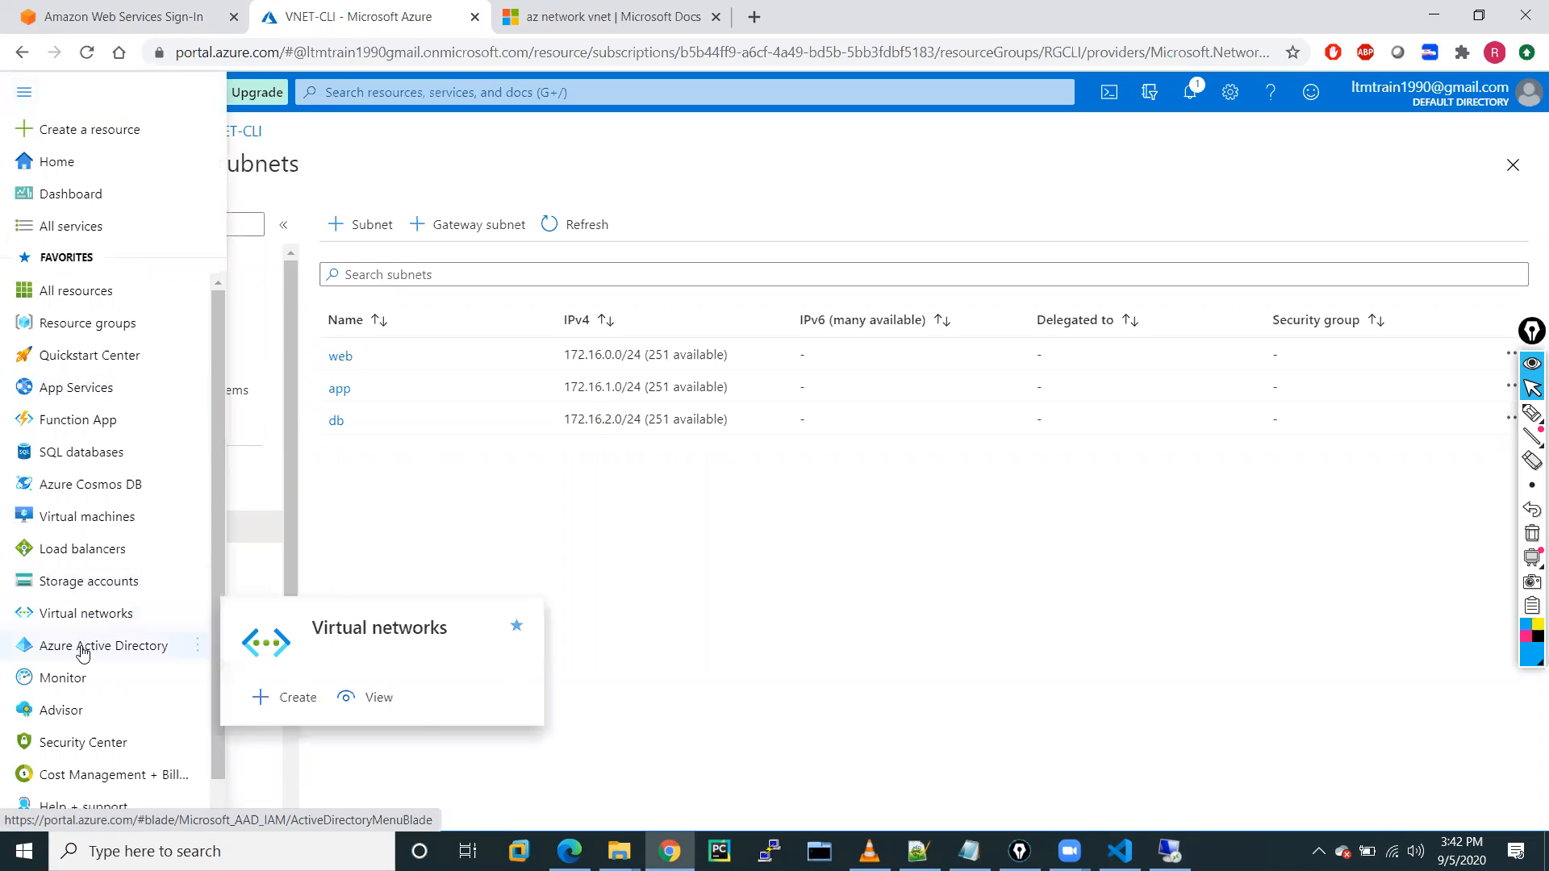
left_click(69, 526)
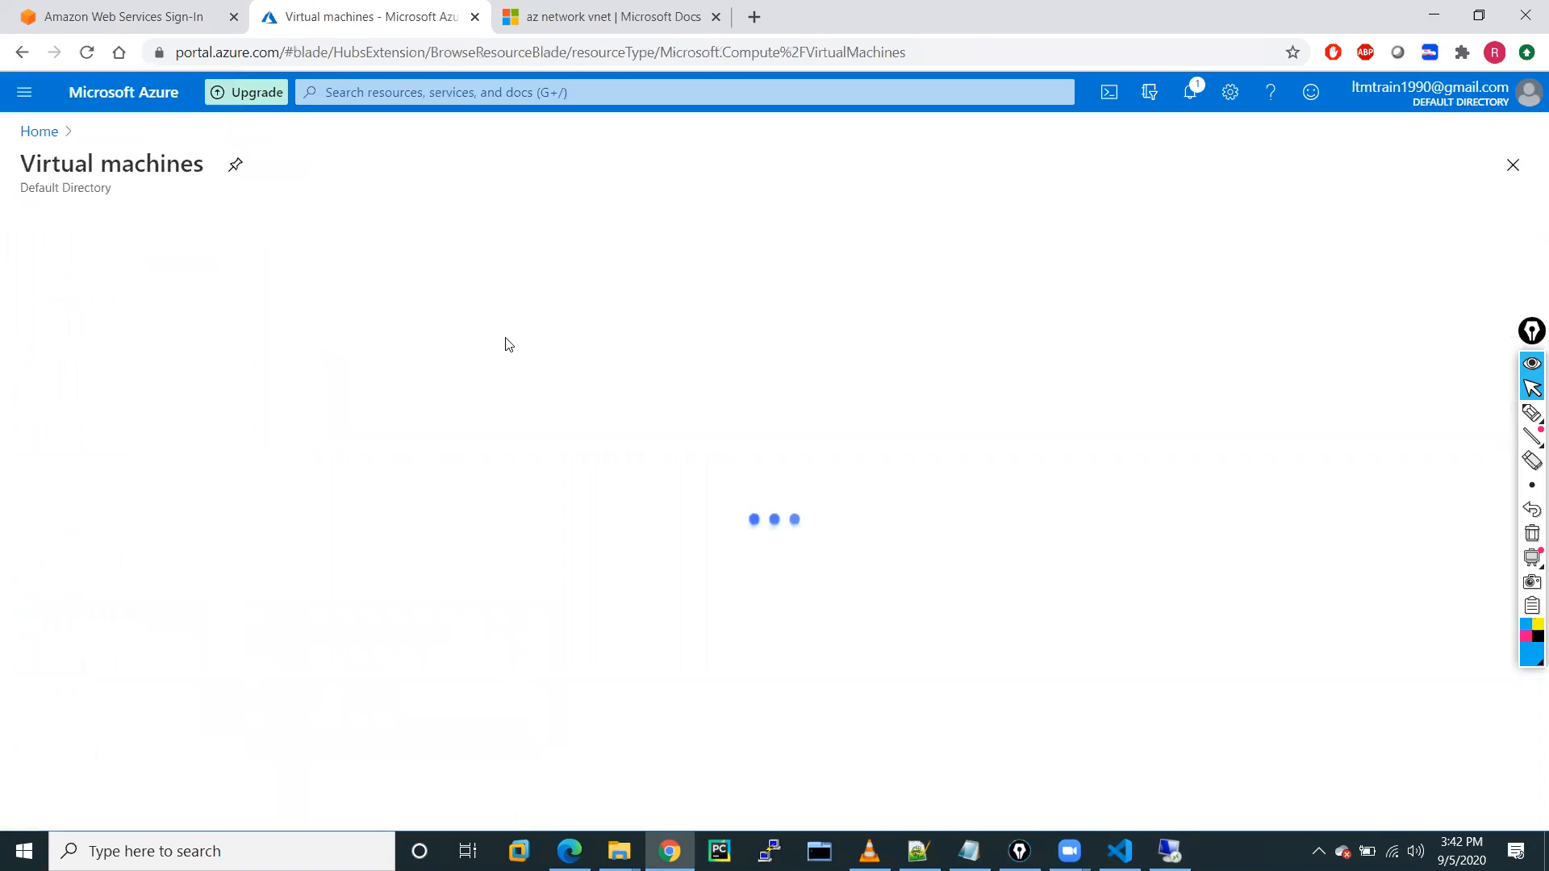
left_click(98, 393)
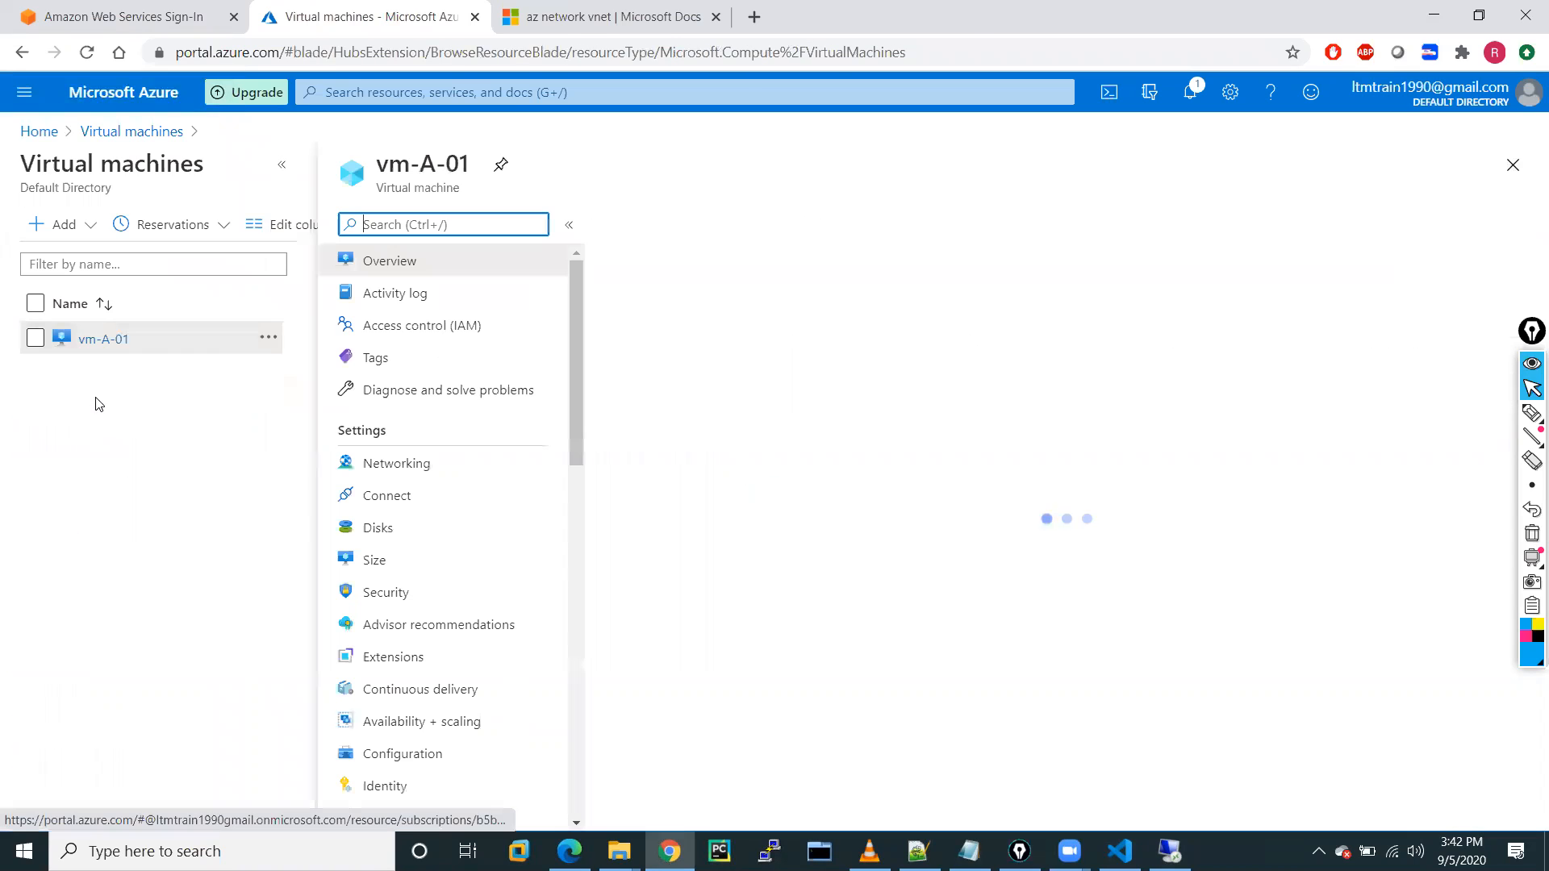
left_click(1170, 389)
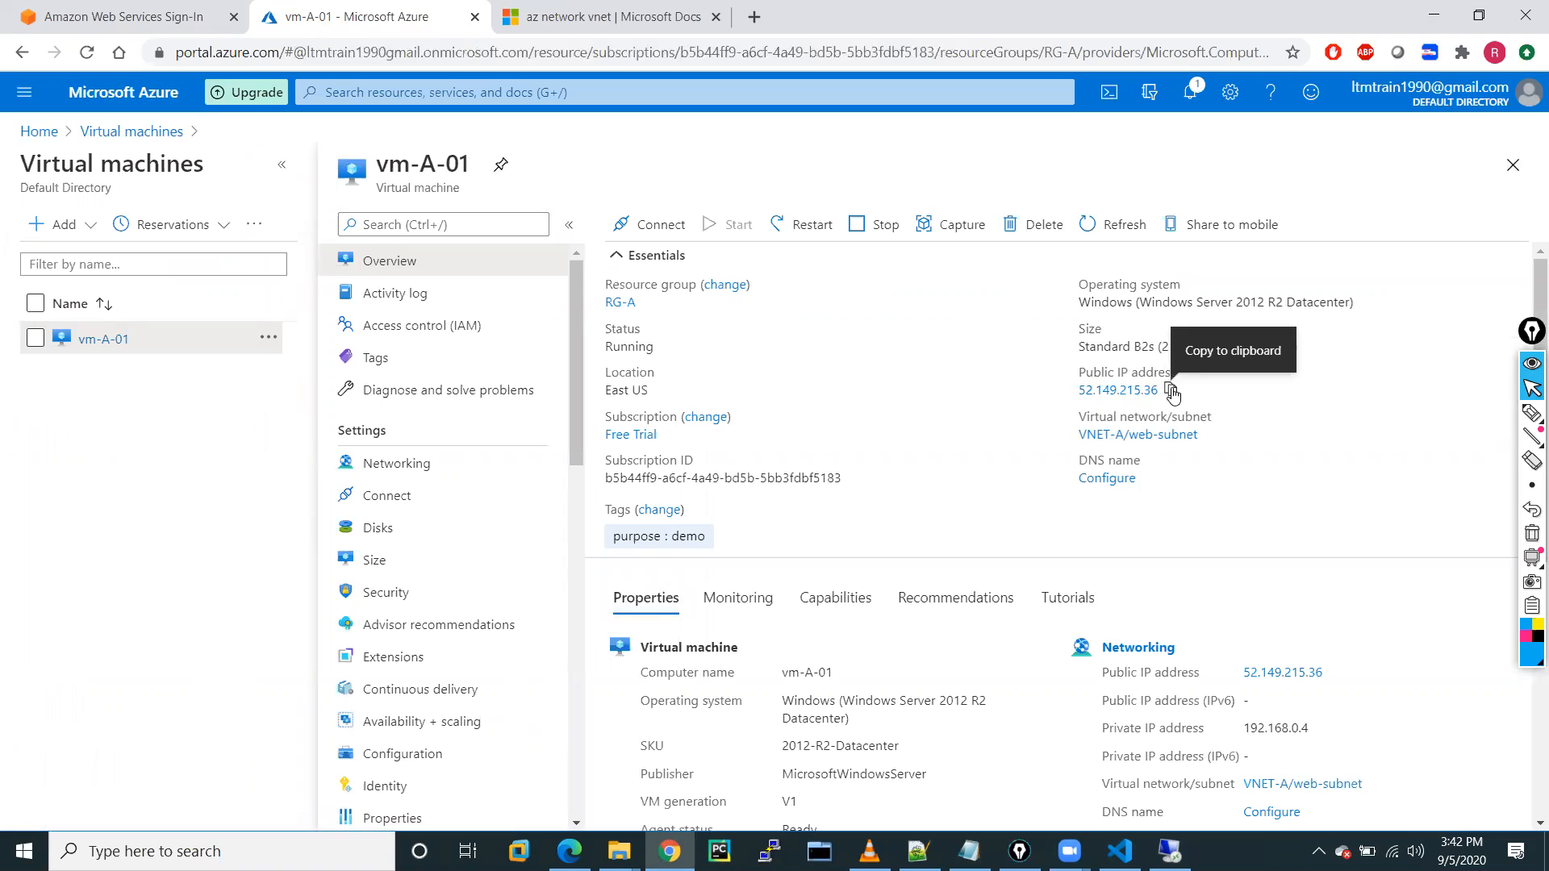
left_click(757, 16)
left_click(577, 47)
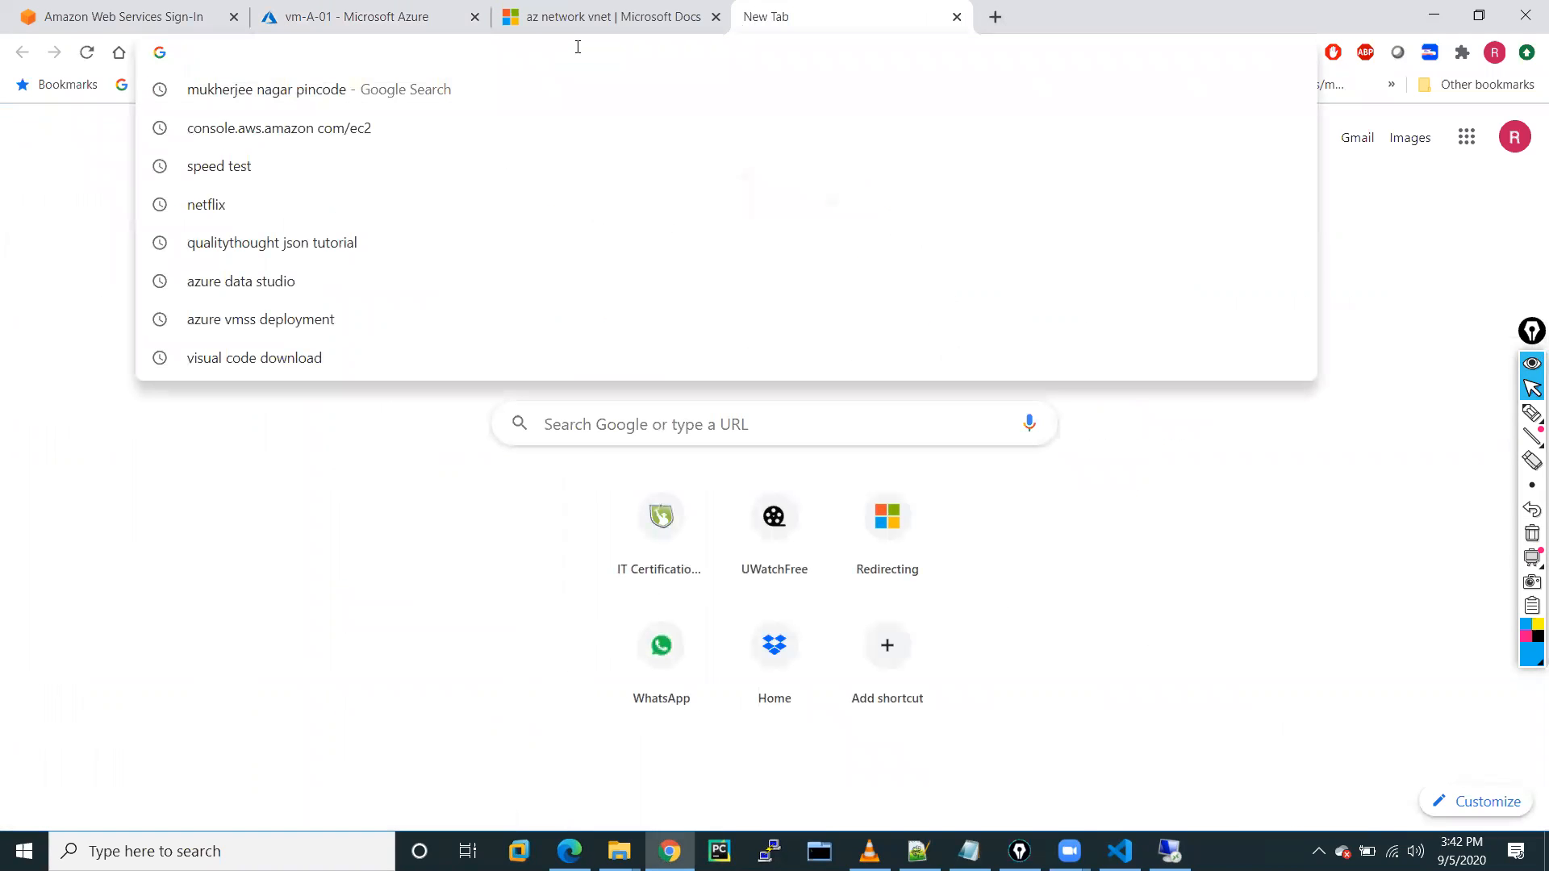
Load 52.149.215.36 to see the IIS 'web server VM-01' page, then return to the vm-A-01 tab.
key("ctrl+v")
key("Return")
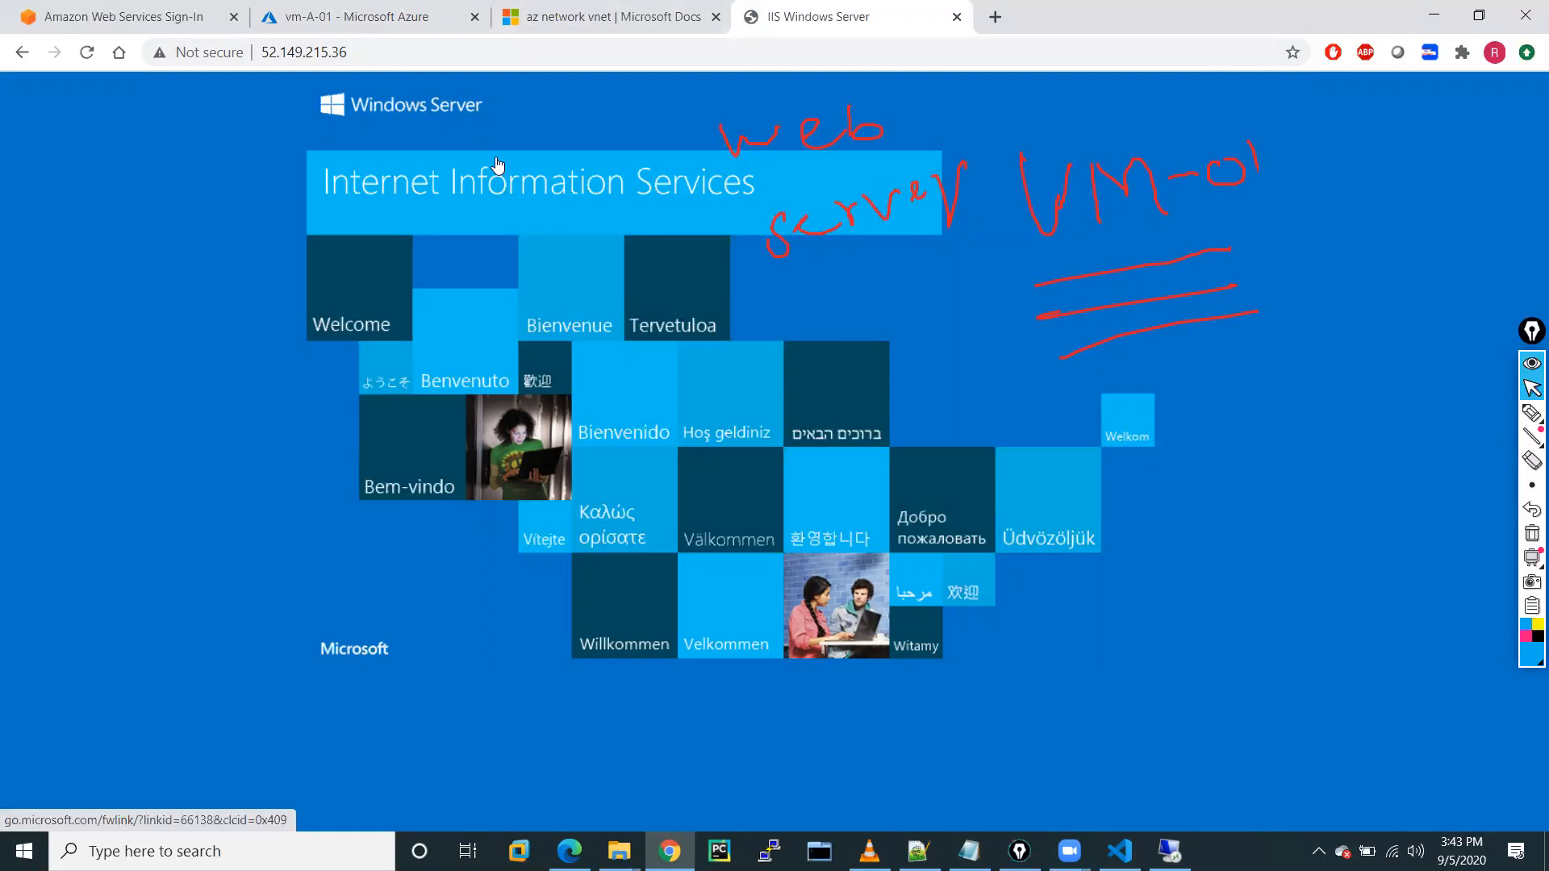
left_click(428, 10)
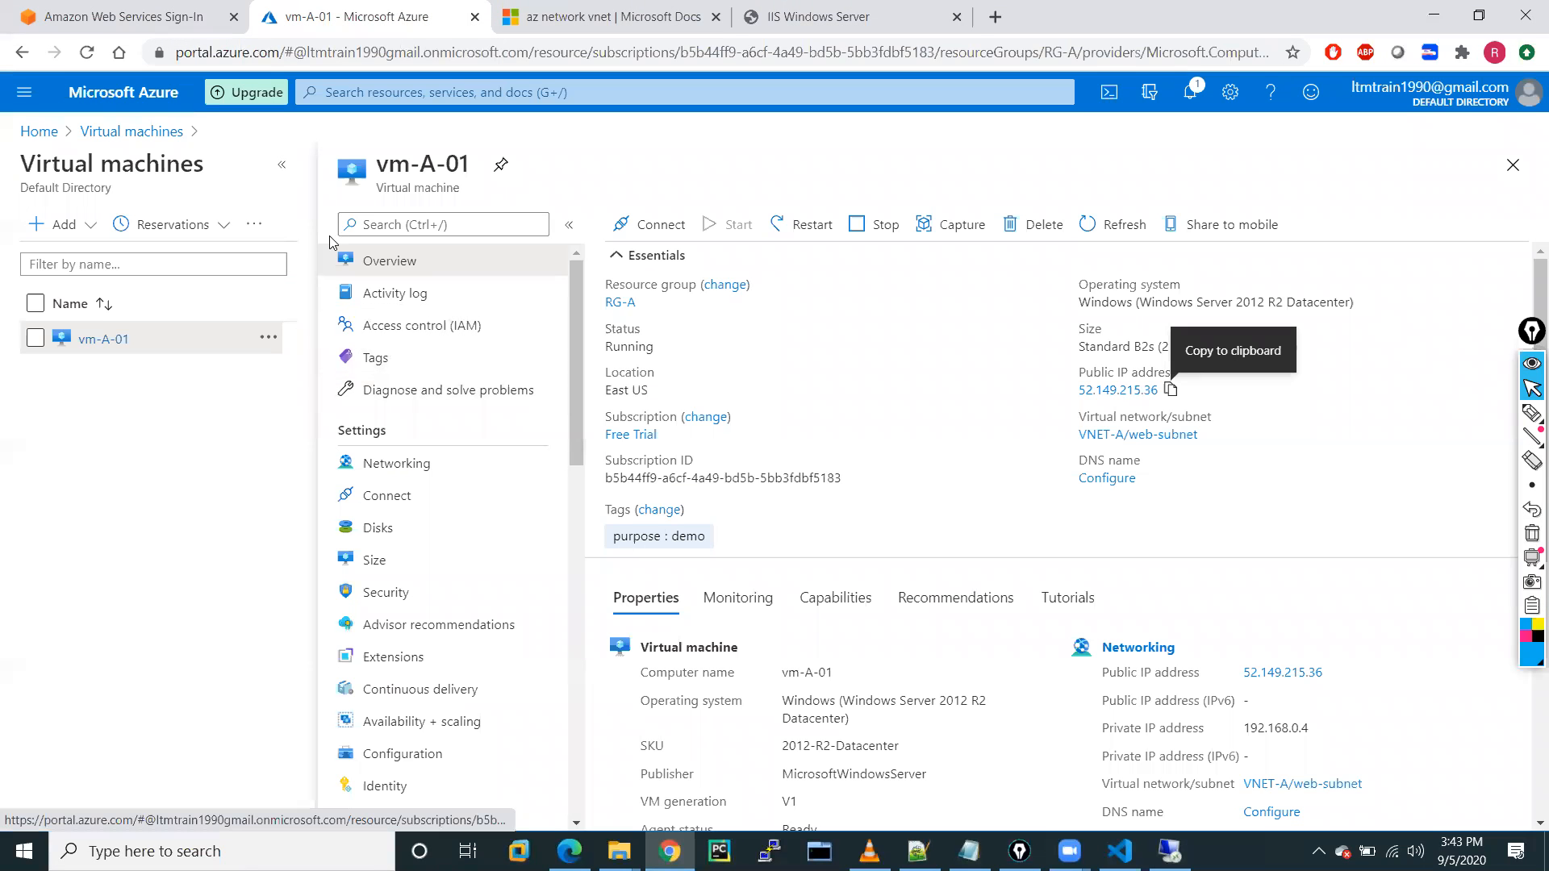
Delete the port-80 web-Traffic inbound rule from vm-A-01-nsg, leaving only RDP 300 and the default rules.
left_click(394, 463)
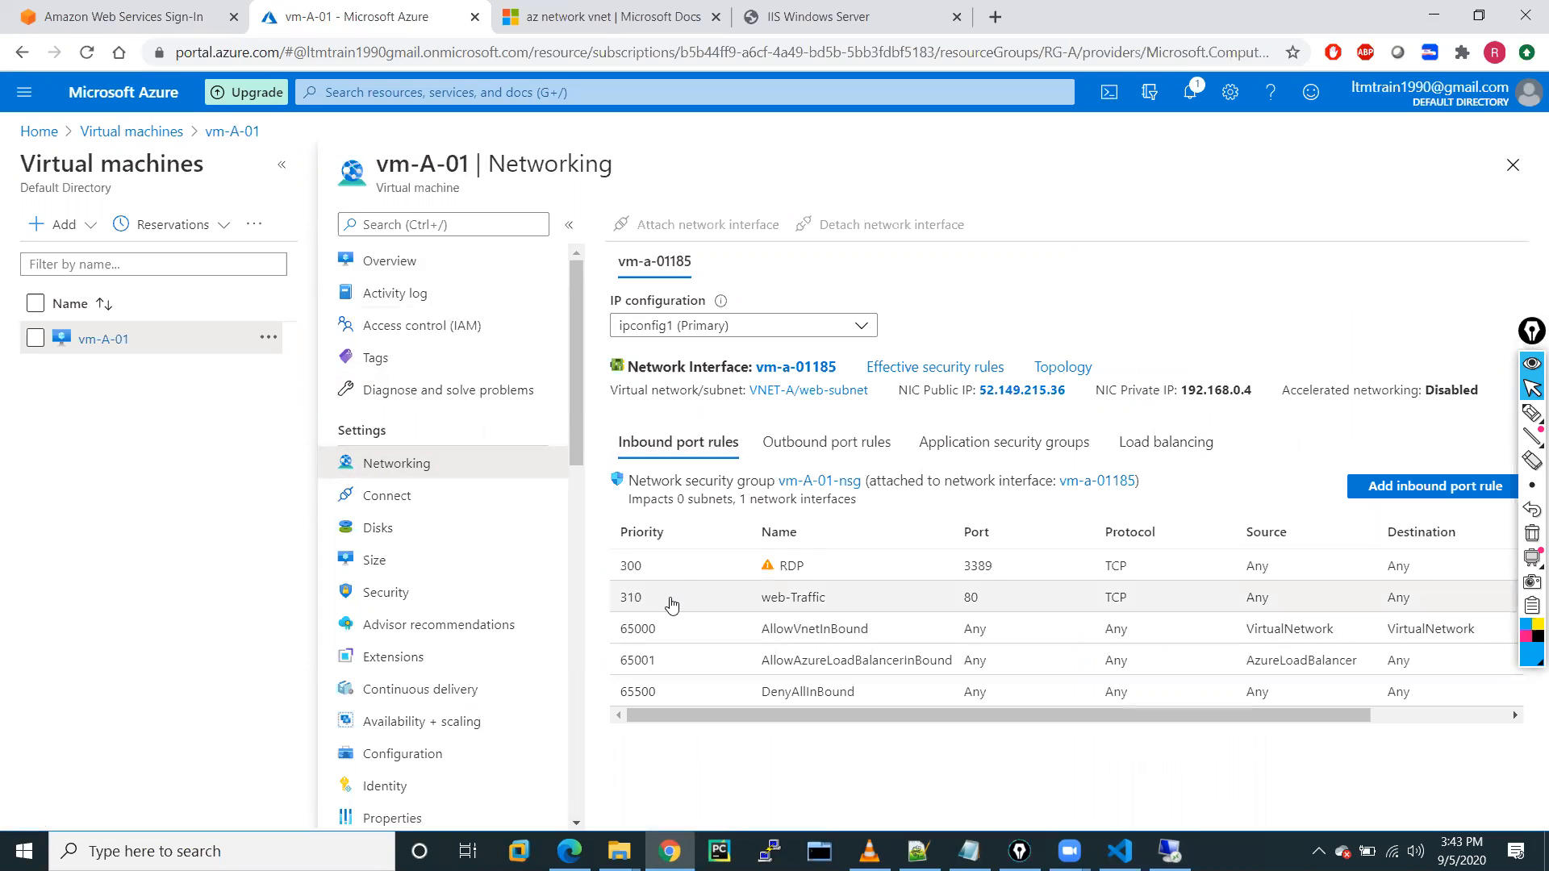
left_click(671, 605)
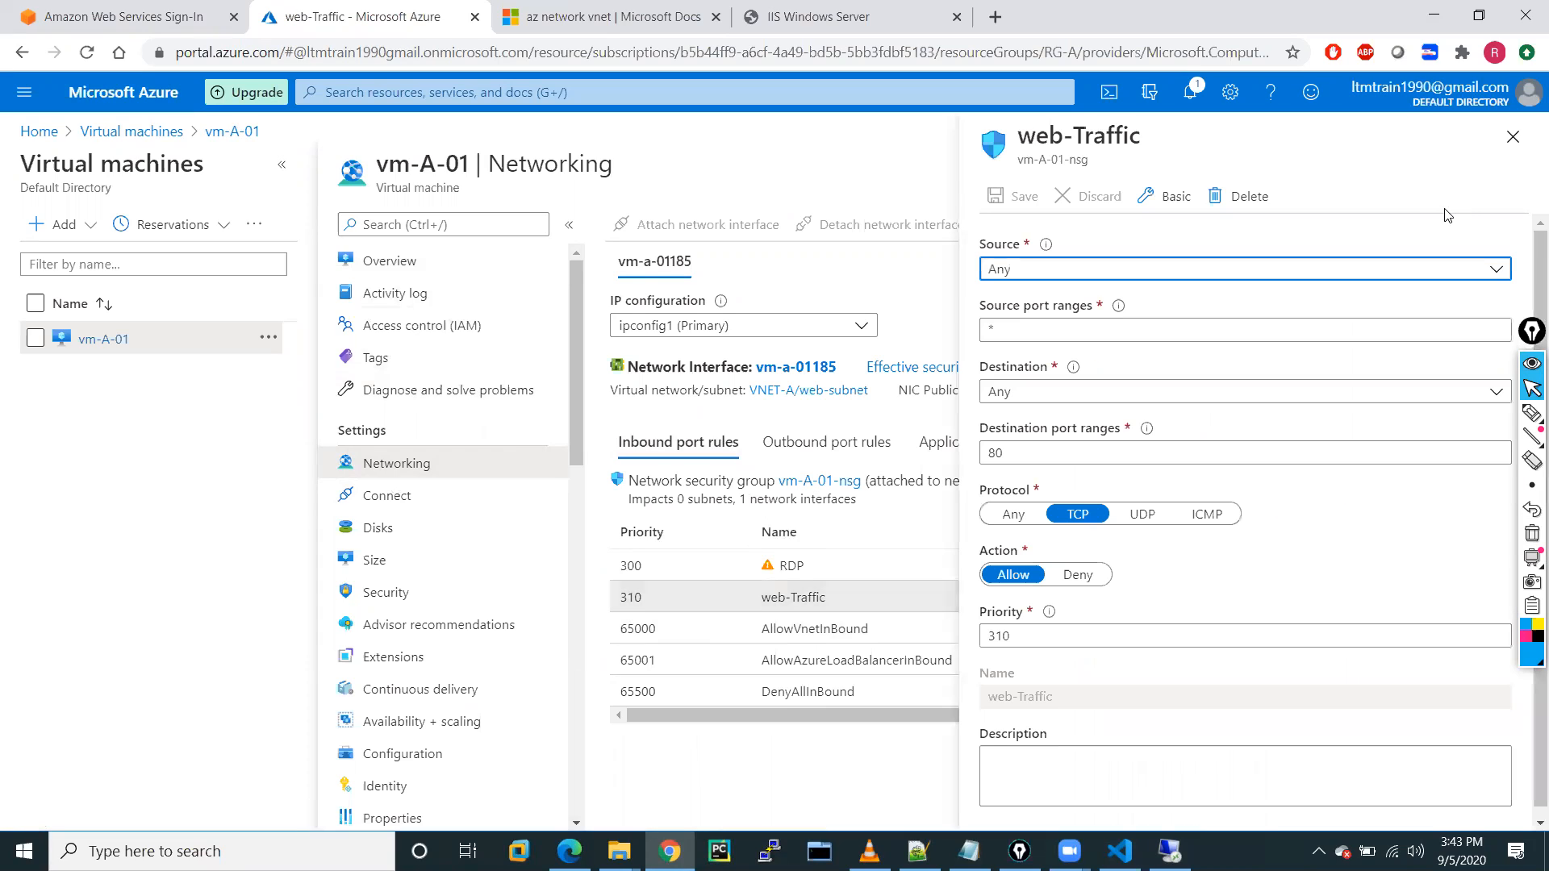
left_click(1240, 211)
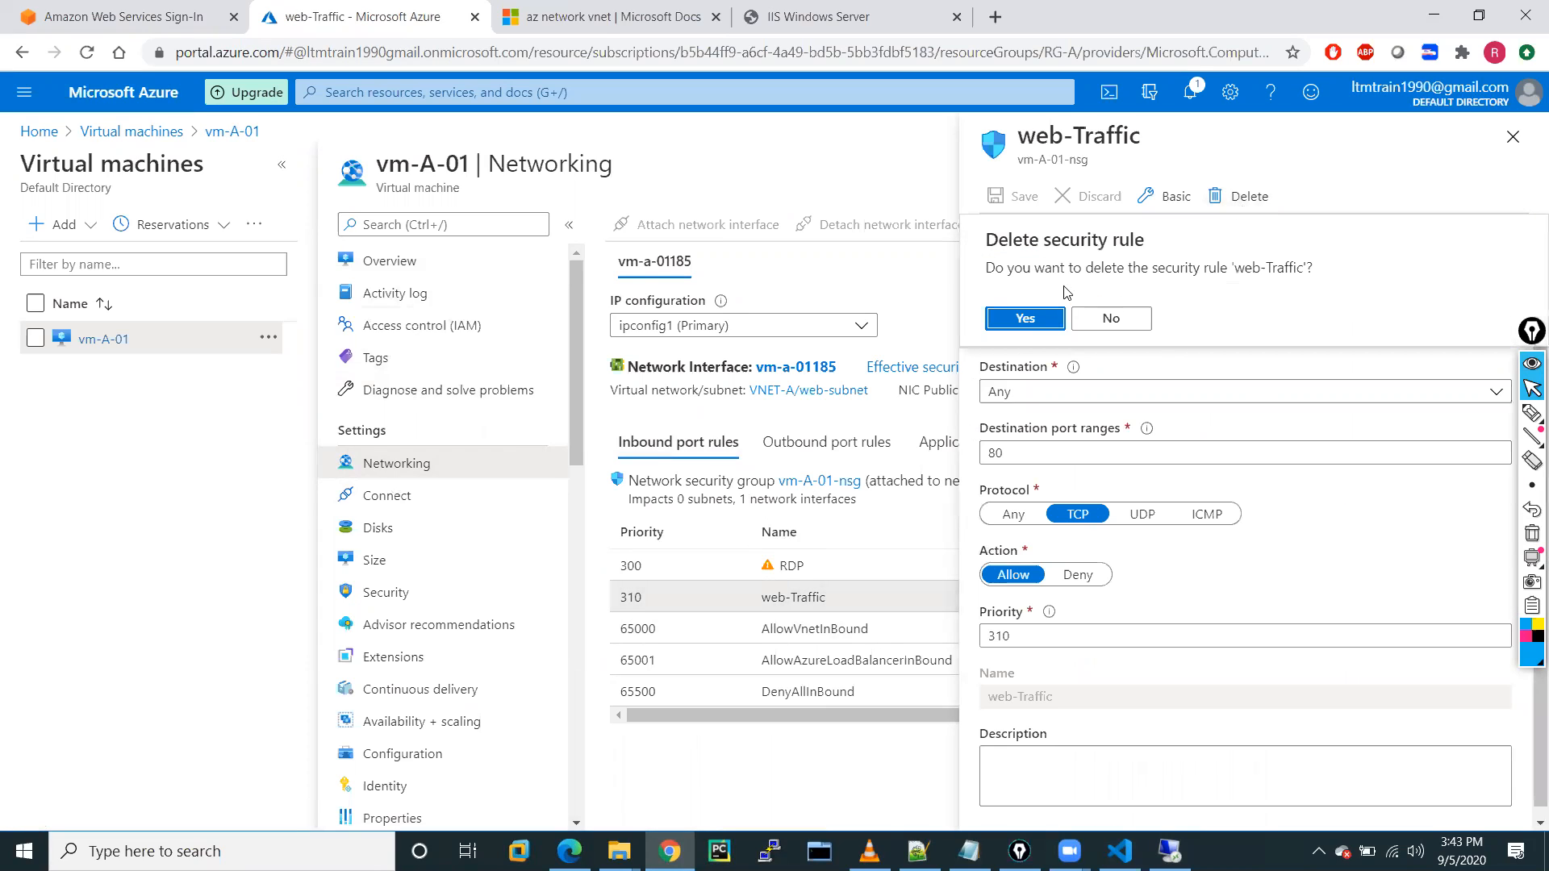
left_click(1024, 319)
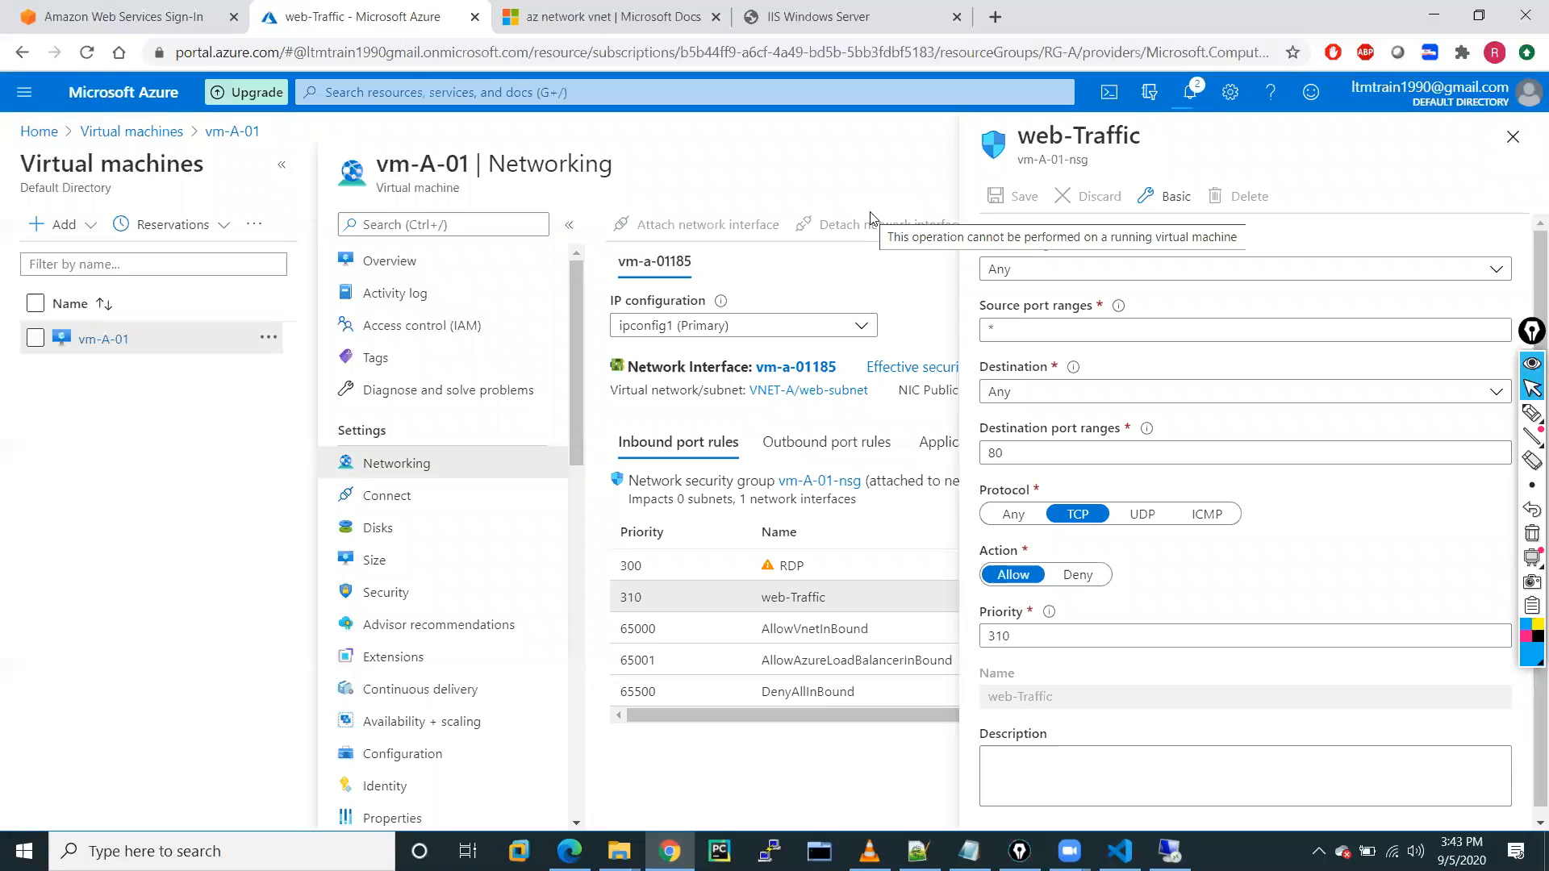
left_click(1531, 412)
mouse_move(993, 292)
left_mouse_down()
mouse_move(1012, 320)
mouse_move(1023, 302)
mouse_move(1041, 321)
mouse_move(1135, 295)
mouse_move(1053, 214)
mouse_move(1015, 200)
mouse_move(1103, 187)
left_mouse_up()
left_click(1069, 304)
mouse_move(1125, 238)
left_mouse_down()
mouse_move(1113, 145)
mouse_move(1129, 242)
left_mouse_up()
mouse_move(607, 587)
left_mouse_down()
mouse_move(620, 539)
mouse_move(638, 612)
left_mouse_up()
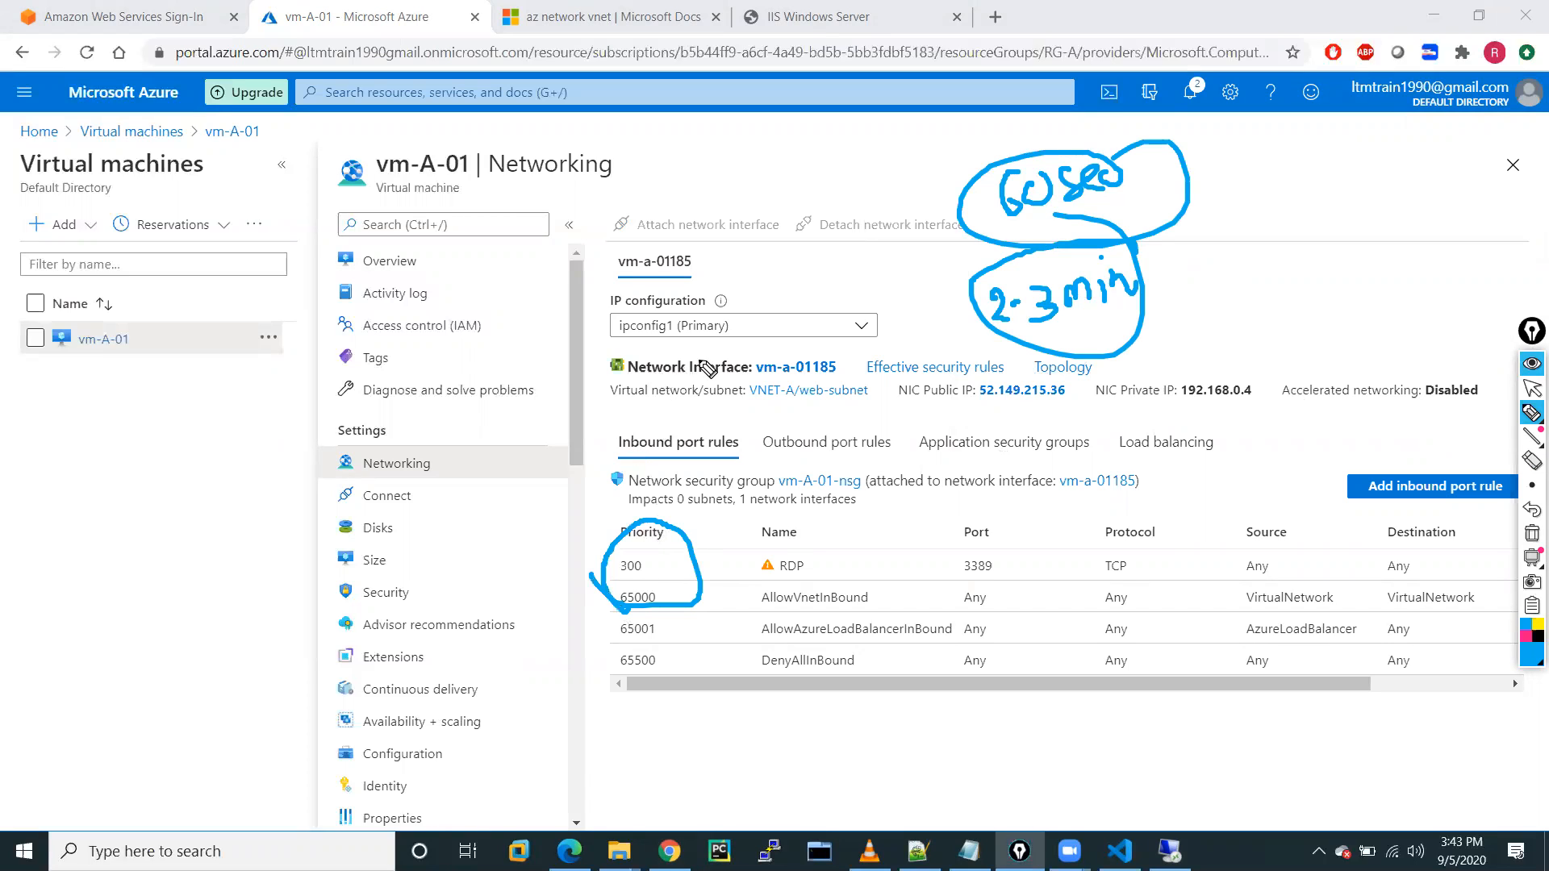
left_click_drag(861, 552, 909, 555)
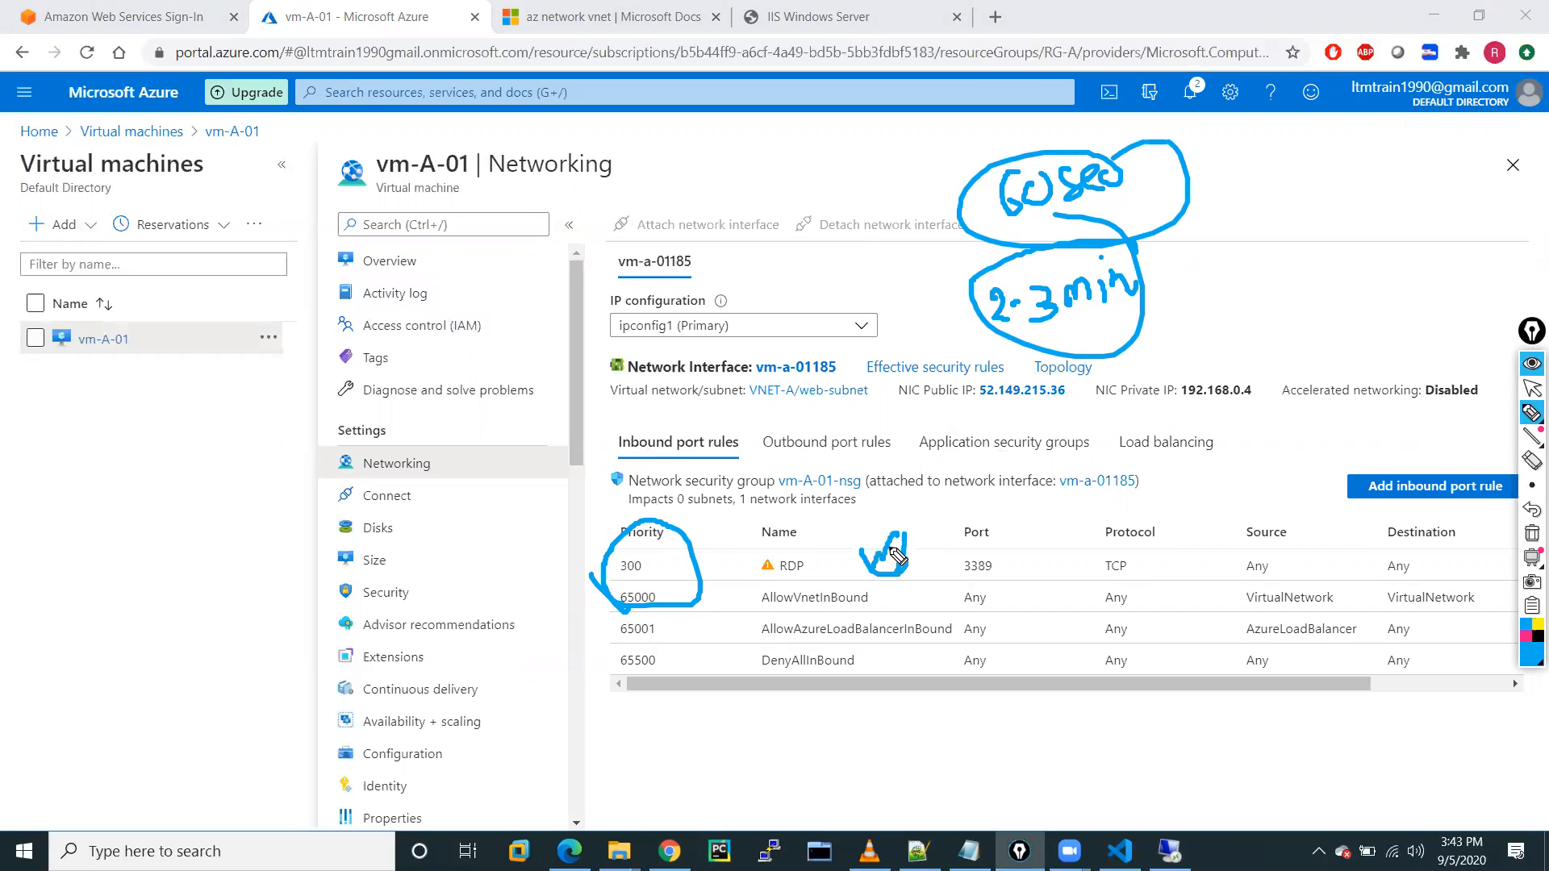
mouse_move(863, 505)
left_mouse_down()
mouse_move(859, 531)
mouse_move(888, 550)
left_mouse_up()
mouse_move(41, 475)
left_mouse_down()
mouse_move(115, 488)
mouse_move(234, 439)
mouse_move(244, 460)
mouse_move(246, 420)
left_mouse_up()
mouse_move(129, 536)
left_mouse_down()
mouse_move(120, 626)
mouse_move(161, 601)
mouse_move(216, 645)
mouse_move(230, 625)
mouse_move(242, 637)
mouse_move(254, 603)
mouse_move(278, 617)
mouse_move(290, 660)
mouse_move(272, 712)
mouse_move(331, 663)
mouse_move(242, 694)
mouse_move(341, 618)
mouse_move(445, 649)
mouse_move(428, 674)
mouse_move(490, 685)
mouse_move(510, 655)
left_mouse_up()
mouse_move(507, 637)
left_mouse_down()
mouse_move(513, 686)
mouse_move(560, 662)
mouse_move(645, 676)
mouse_move(636, 616)
left_mouse_up()
mouse_move(629, 716)
left_mouse_down()
mouse_move(615, 719)
mouse_move(632, 734)
mouse_move(728, 705)
left_mouse_up()
mouse_move(700, 687)
left_mouse_down()
mouse_move(589, 710)
mouse_move(728, 705)
left_mouse_up()
mouse_move(260, 261)
left_mouse_down()
mouse_move(310, 283)
mouse_move(323, 260)
mouse_move(400, 269)
mouse_move(355, 319)
left_mouse_up()
mouse_move(353, 394)
left_mouse_down()
mouse_move(338, 427)
mouse_move(493, 365)
left_mouse_up()
mouse_move(511, 385)
left_mouse_down()
mouse_move(489, 424)
mouse_move(506, 424)
mouse_move(483, 329)
left_mouse_up()
mouse_move(566, 171)
left_mouse_down()
mouse_move(574, 202)
mouse_move(669, 170)
mouse_move(617, 242)
mouse_move(669, 213)
mouse_move(693, 234)
mouse_move(736, 214)
mouse_move(678, 133)
mouse_move(532, 226)
mouse_move(684, 174)
left_mouse_up()
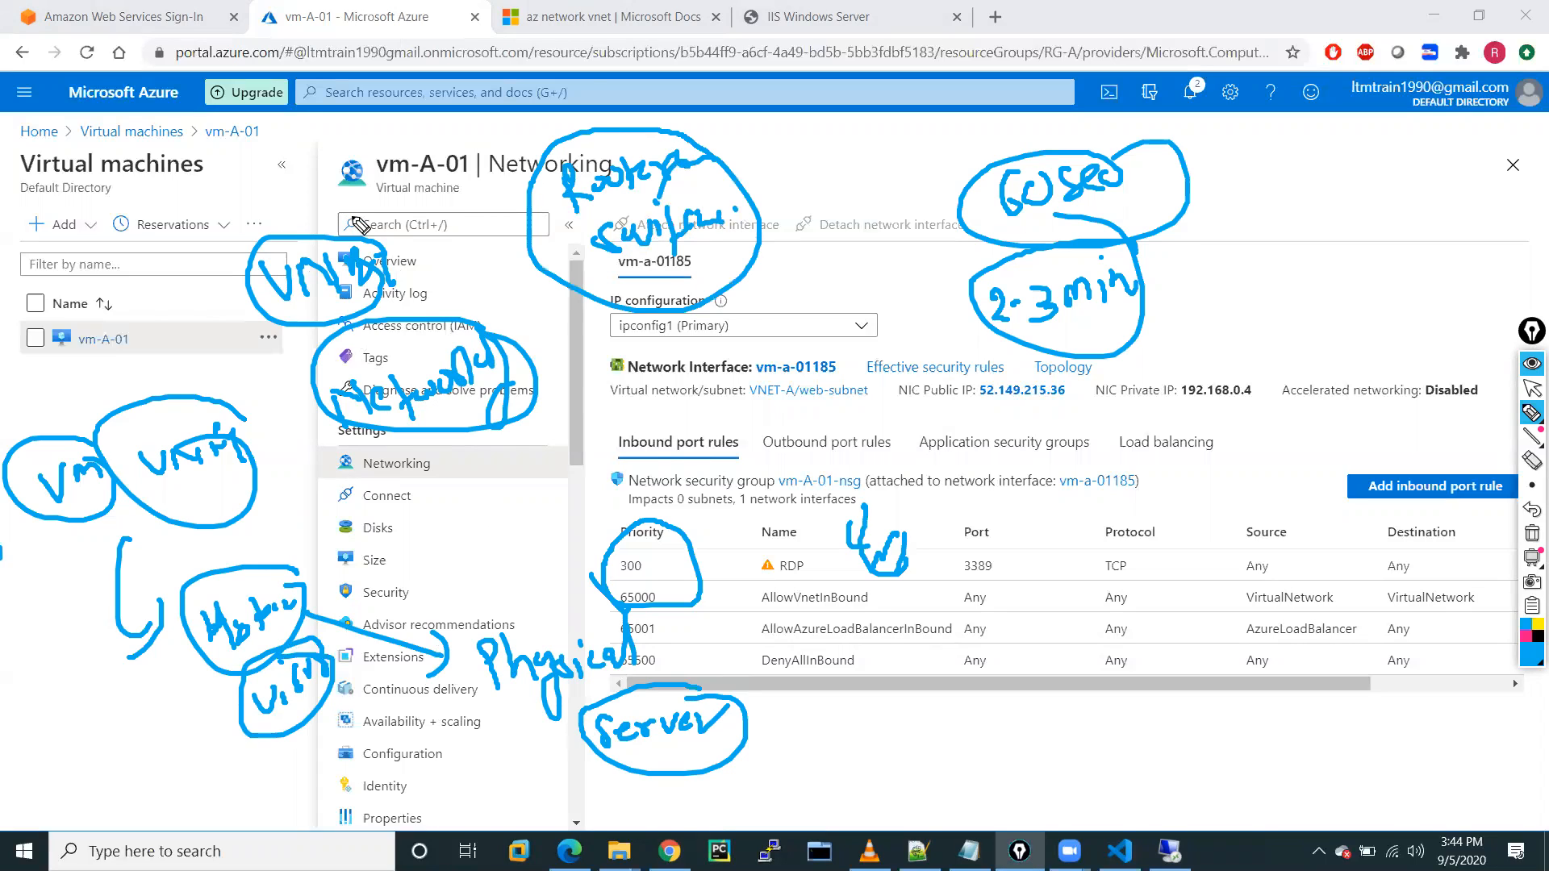
mouse_move(80, 225)
left_mouse_down()
mouse_move(52, 204)
mouse_move(165, 165)
mouse_move(205, 218)
mouse_move(154, 151)
left_mouse_up()
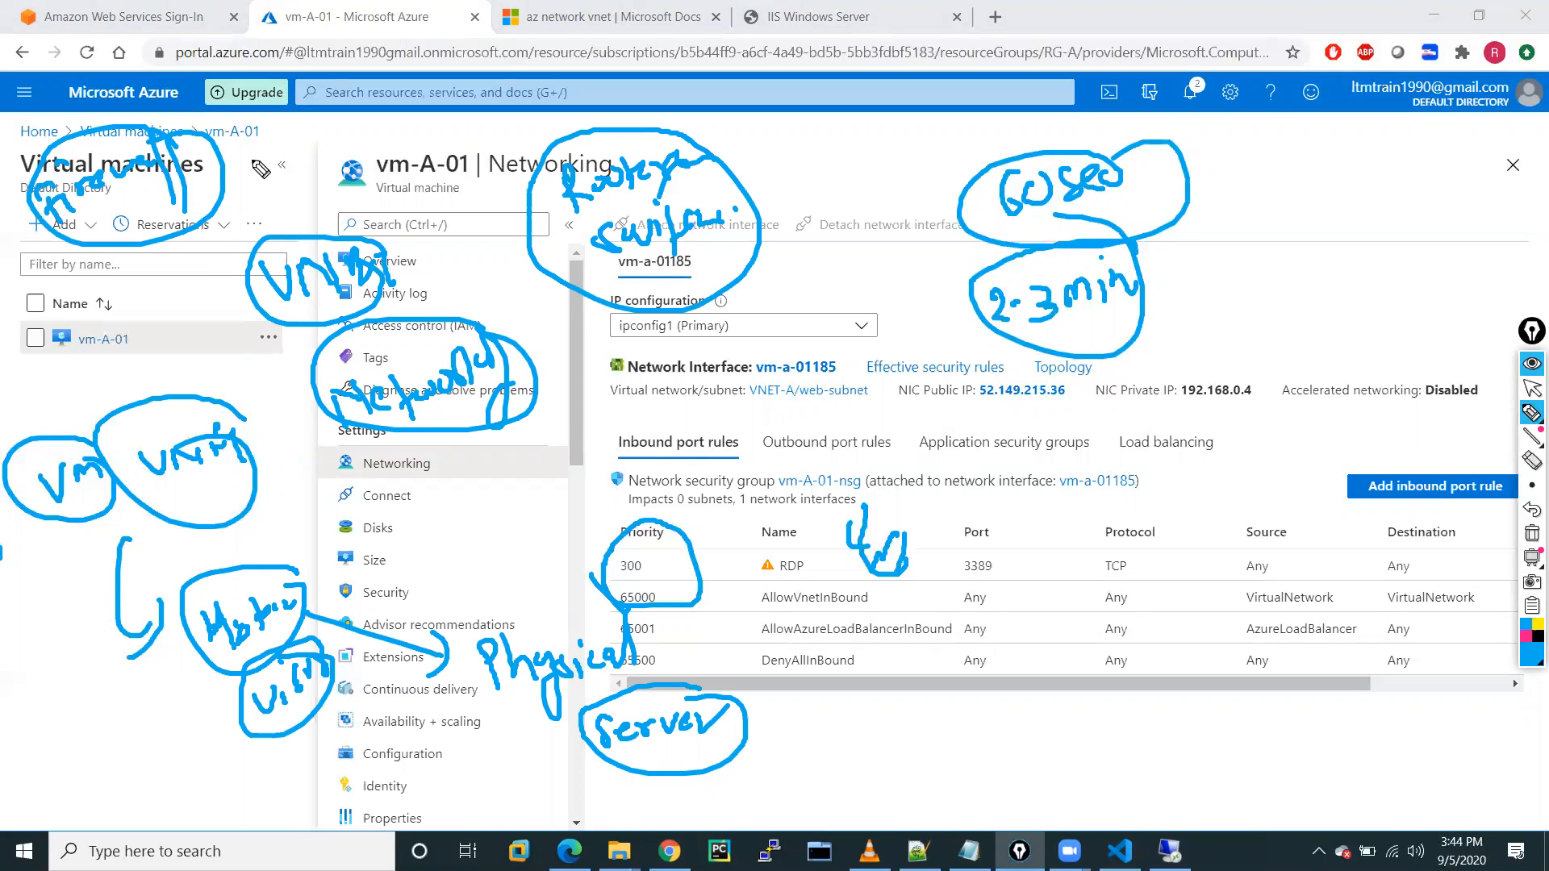
mouse_move(296, 120)
left_mouse_down()
mouse_move(272, 145)
mouse_move(384, 96)
mouse_move(367, 157)
left_mouse_up()
mouse_move(261, 241)
left_mouse_down()
mouse_move(260, 155)
mouse_move(273, 161)
left_mouse_up()
left_click_drag(284, 179, 301, 208)
mouse_move(454, 82)
left_mouse_down()
mouse_move(464, 117)
mouse_move(609, 95)
left_mouse_up()
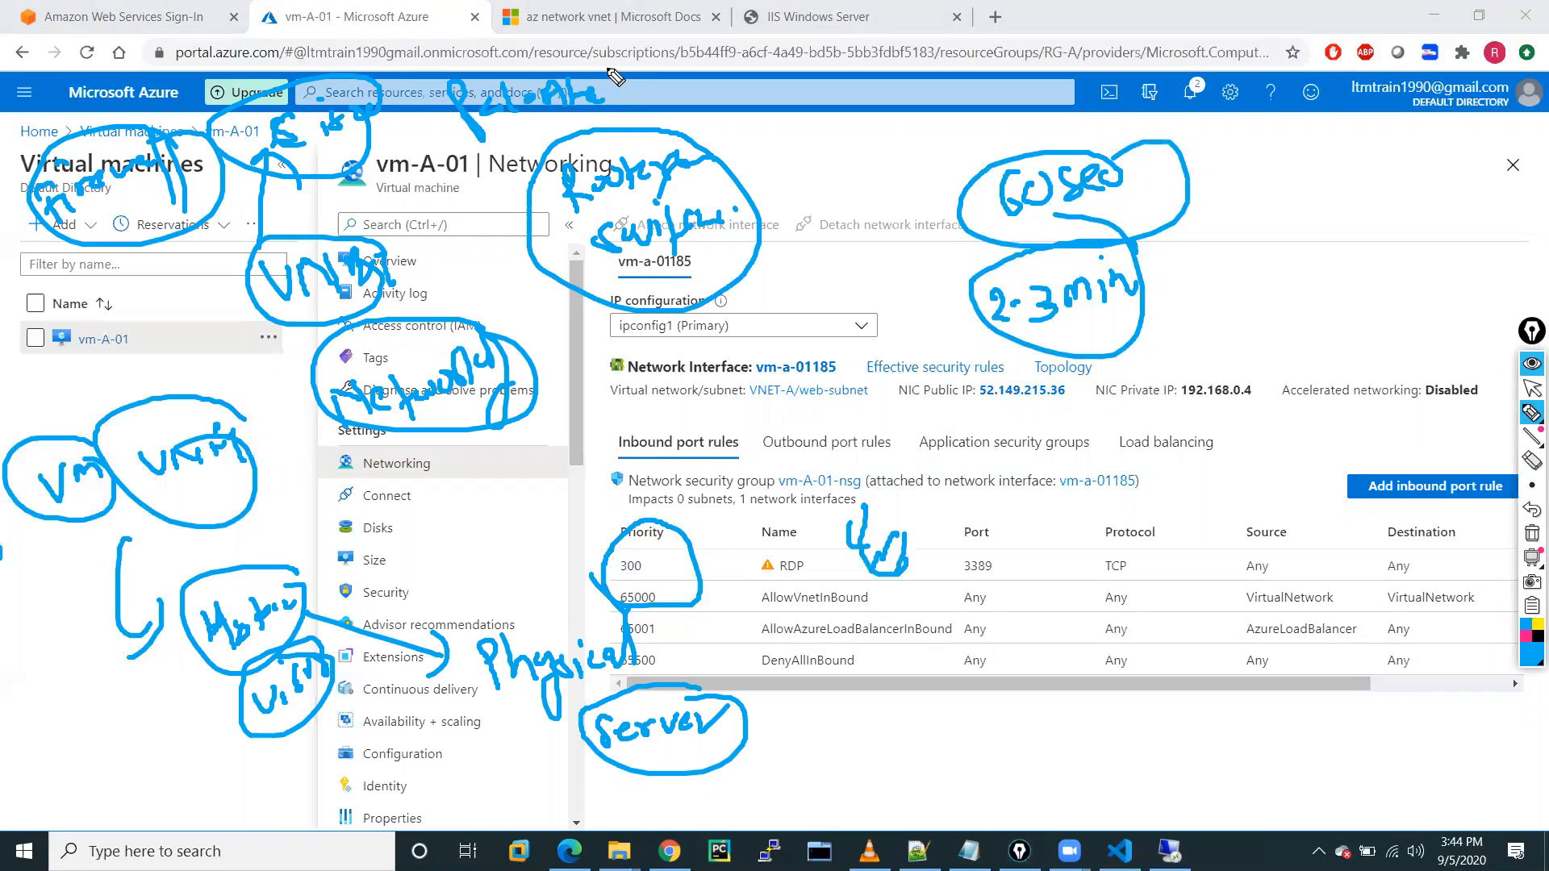
left_click_drag(500, 49, 621, 121)
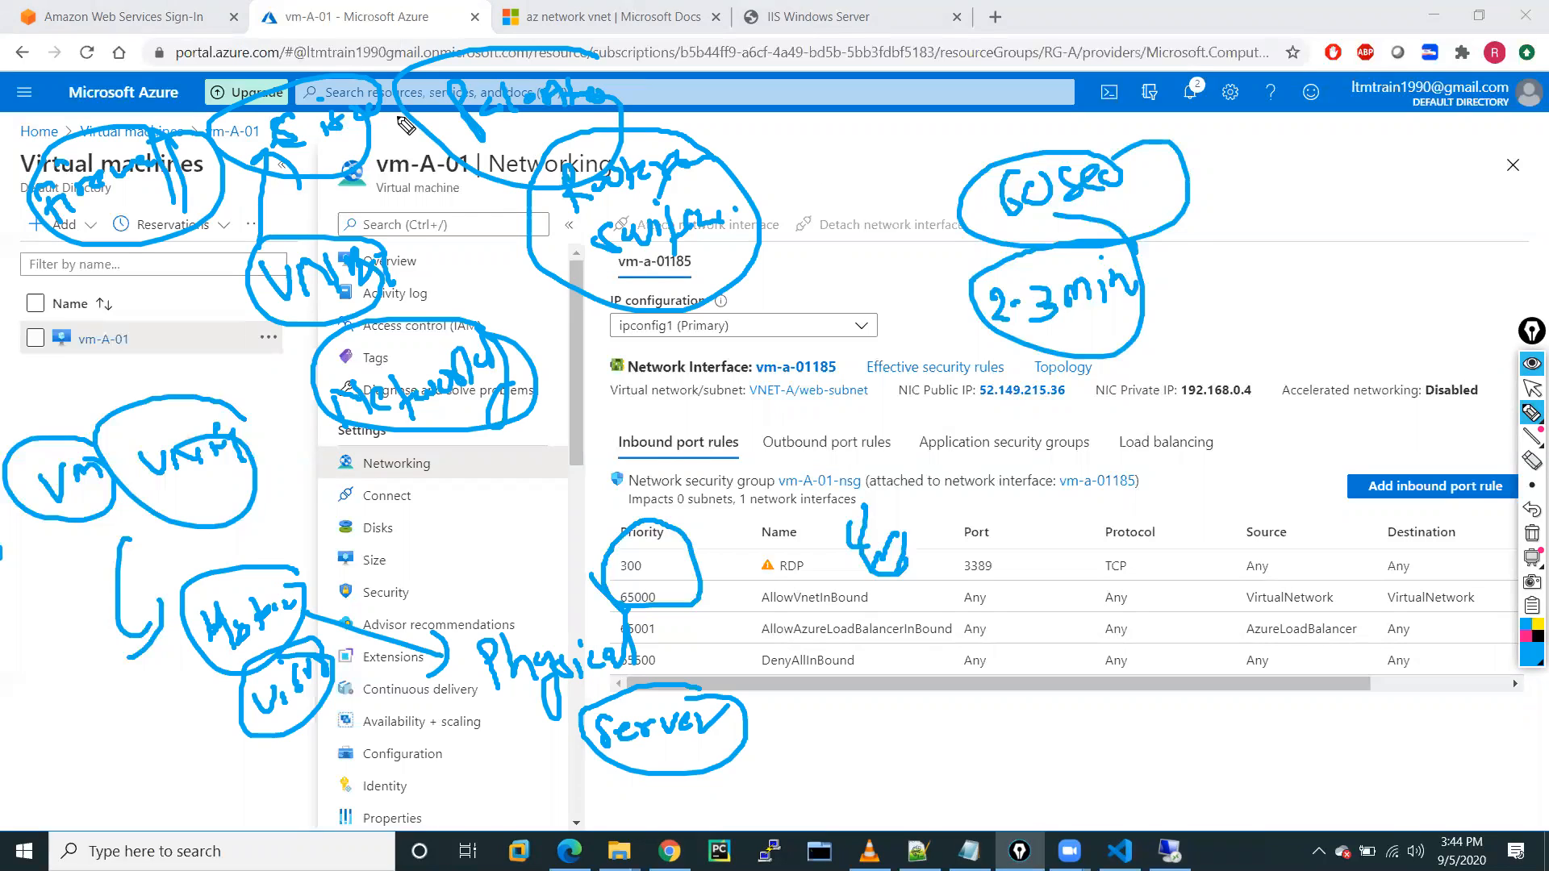
left_click(1224, 173)
mouse_move(1225, 158)
left_mouse_down()
mouse_move(1201, 188)
mouse_move(1248, 192)
left_mouse_up()
mouse_move(1276, 166)
left_mouse_down()
mouse_move(1260, 195)
mouse_move(1185, 194)
left_mouse_up()
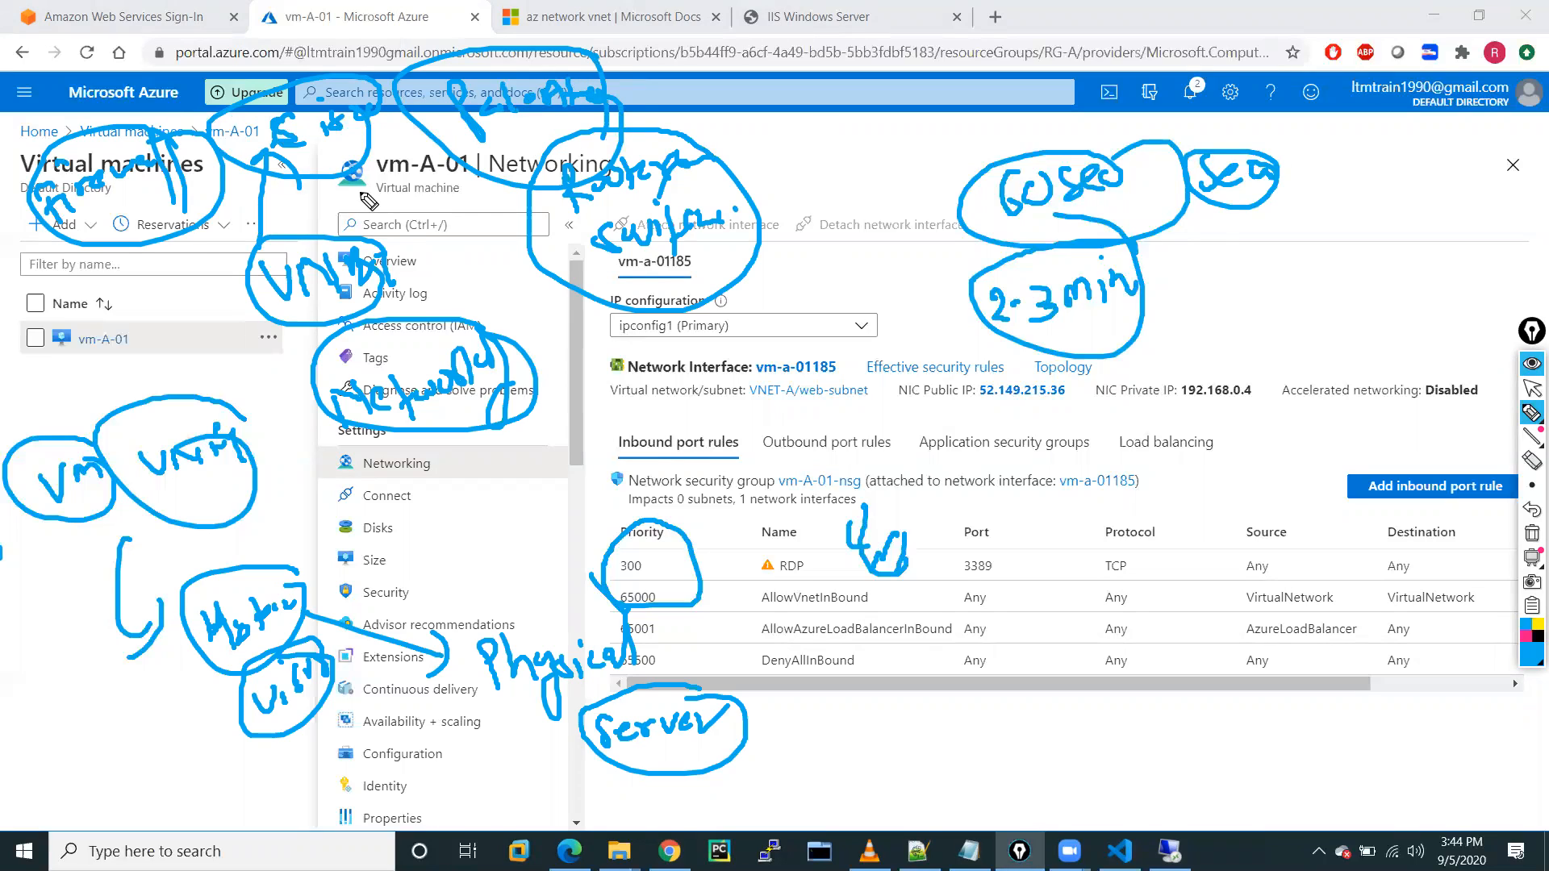
left_click_drag(184, 324, 200, 244)
left_click_drag(191, 242, 303, 263)
mouse_move(805, 292)
left_mouse_down()
mouse_move(816, 321)
mouse_move(843, 294)
left_mouse_up()
left_click_drag(847, 286, 849, 327)
left_click_drag(875, 310, 915, 266)
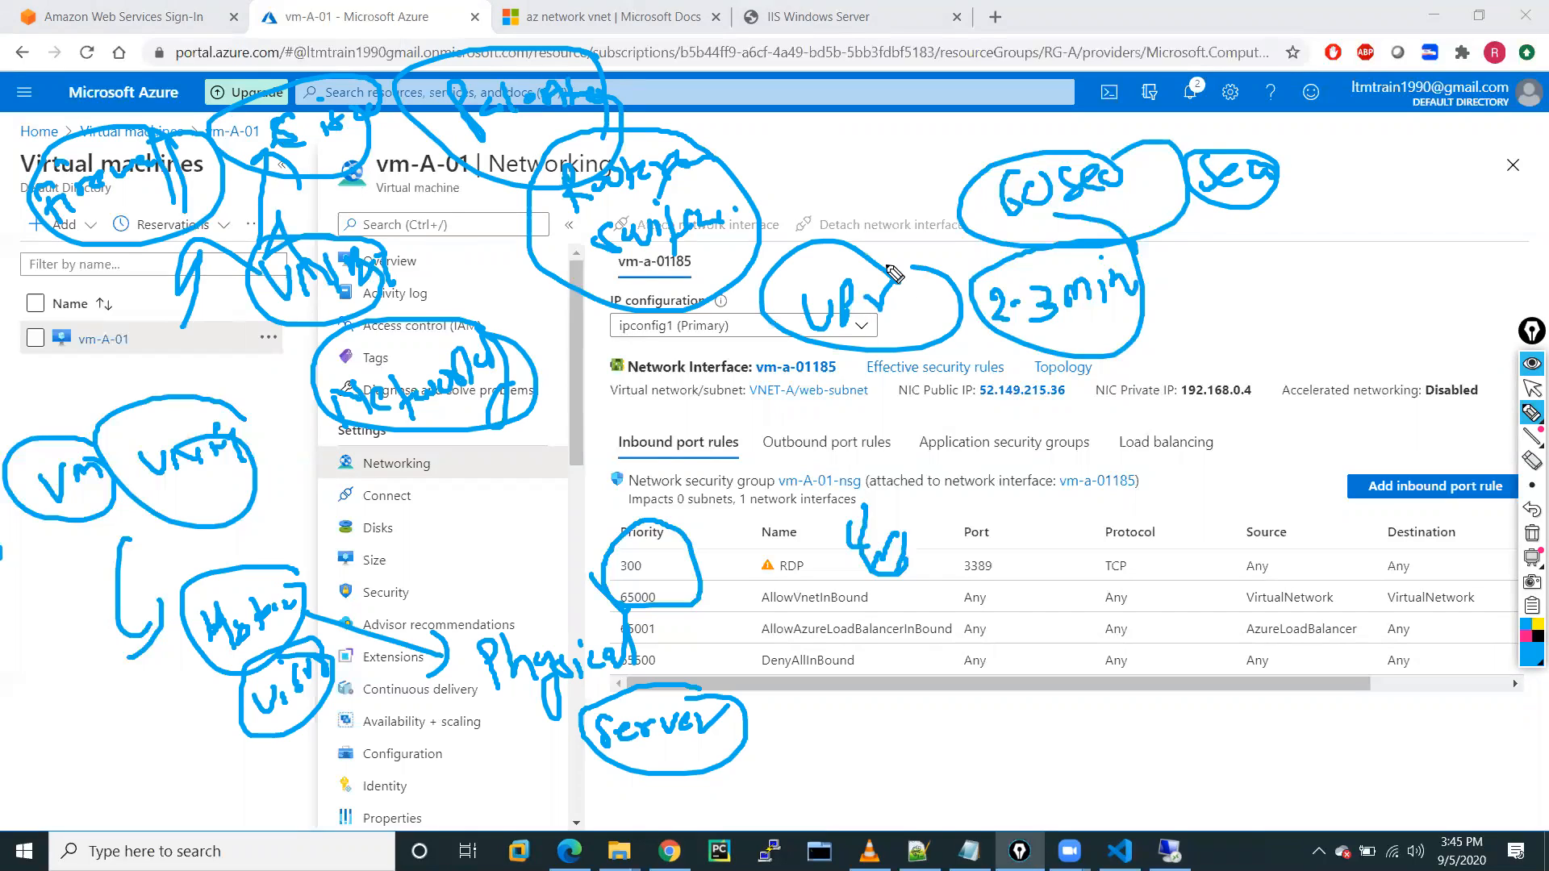
left_click(1531, 533)
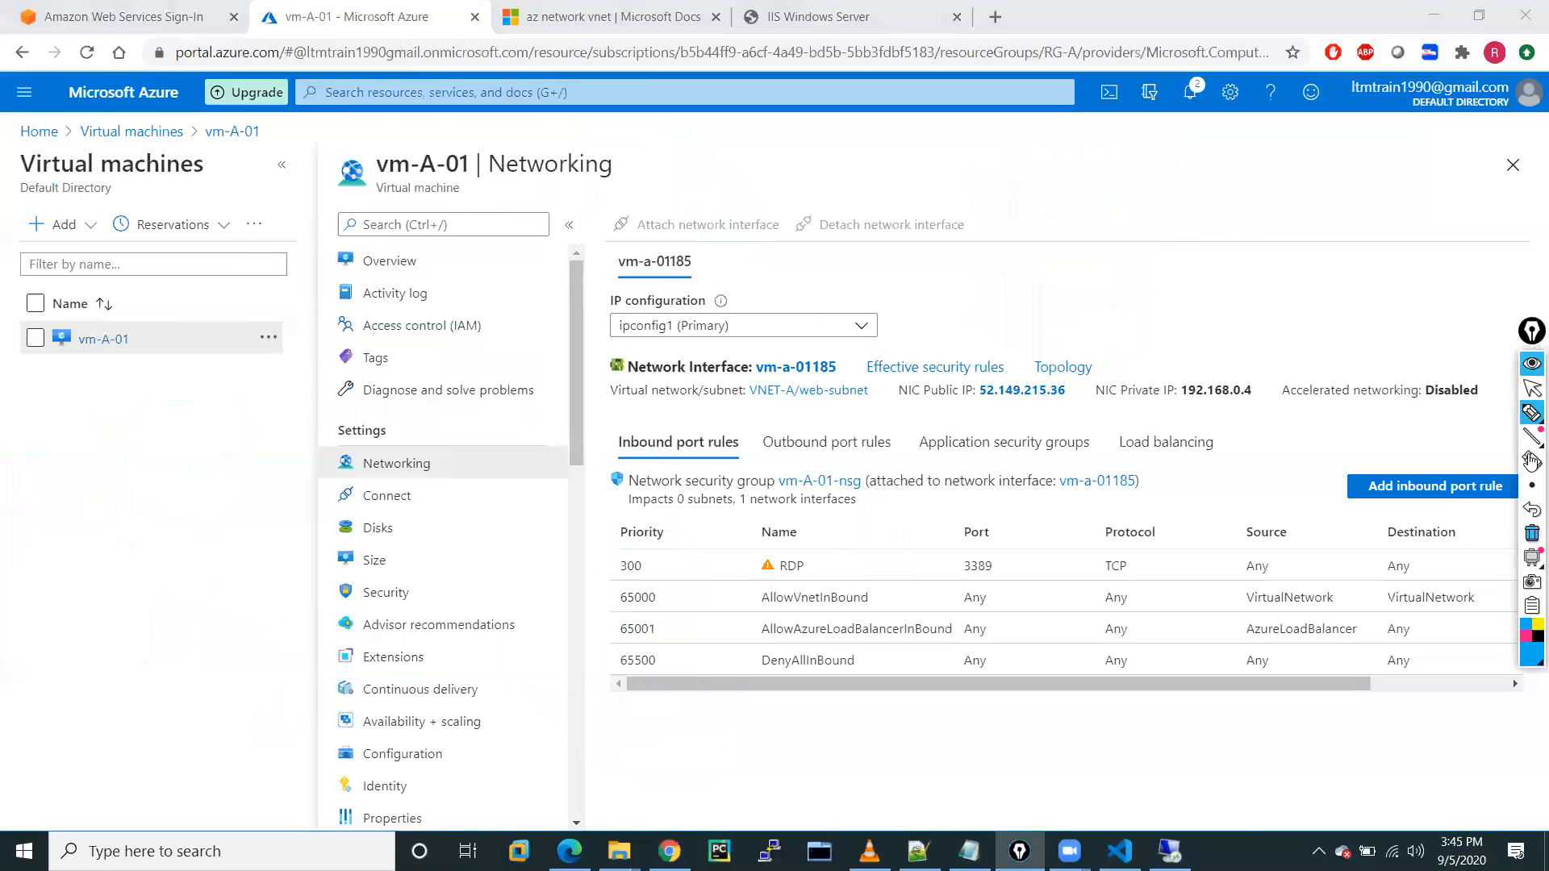
Reload the IIS page, copy its address 52.149.215.36, and replace the old tab with a fresh one.
left_click(1530, 392)
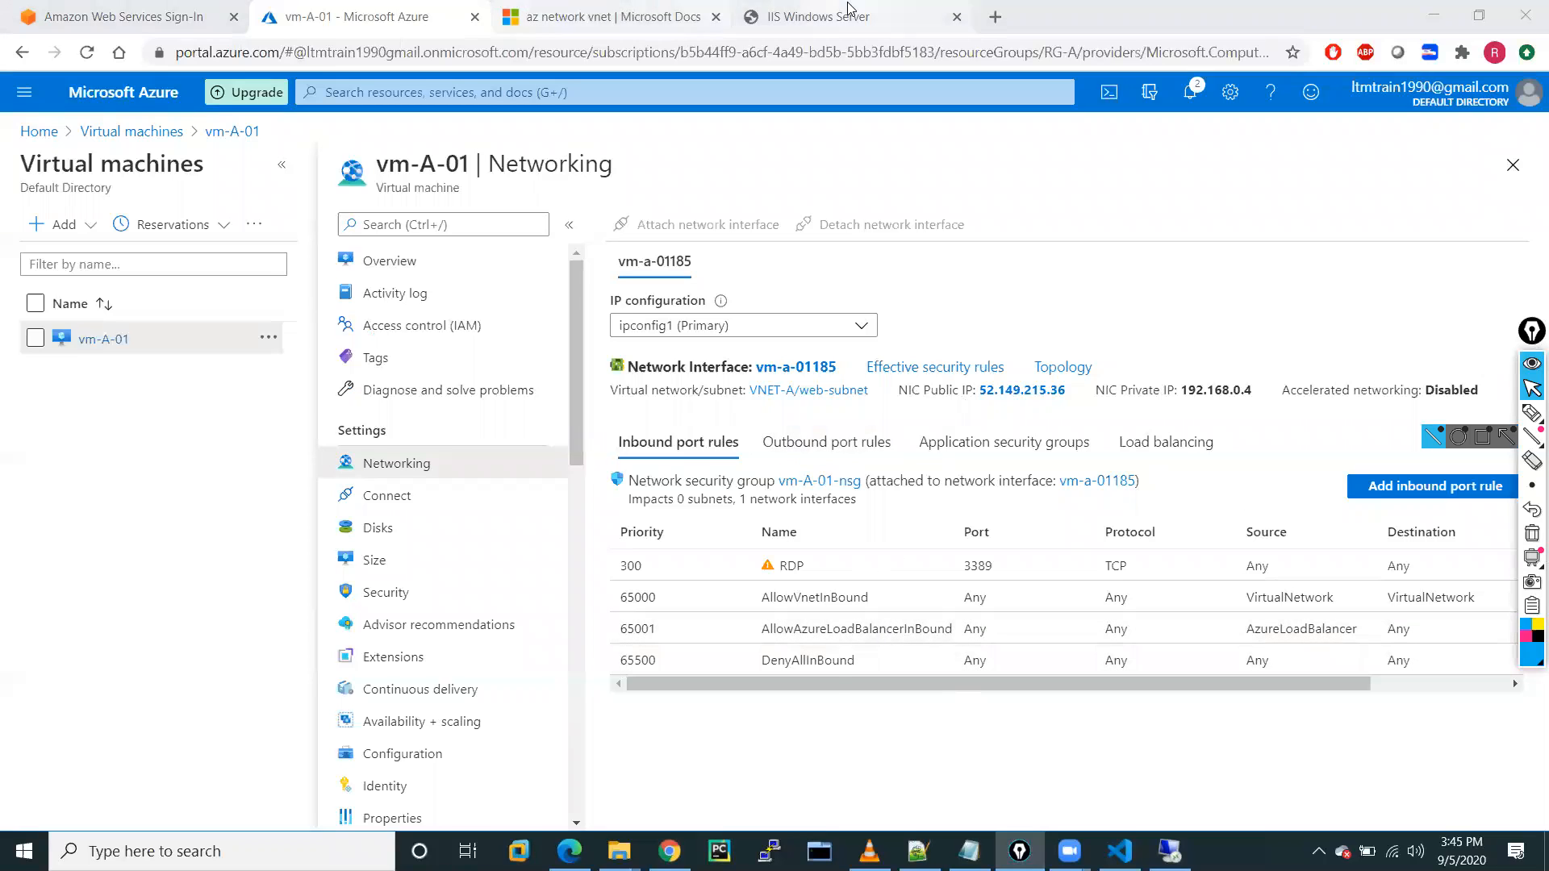
left_click(815, 16)
left_click(87, 51)
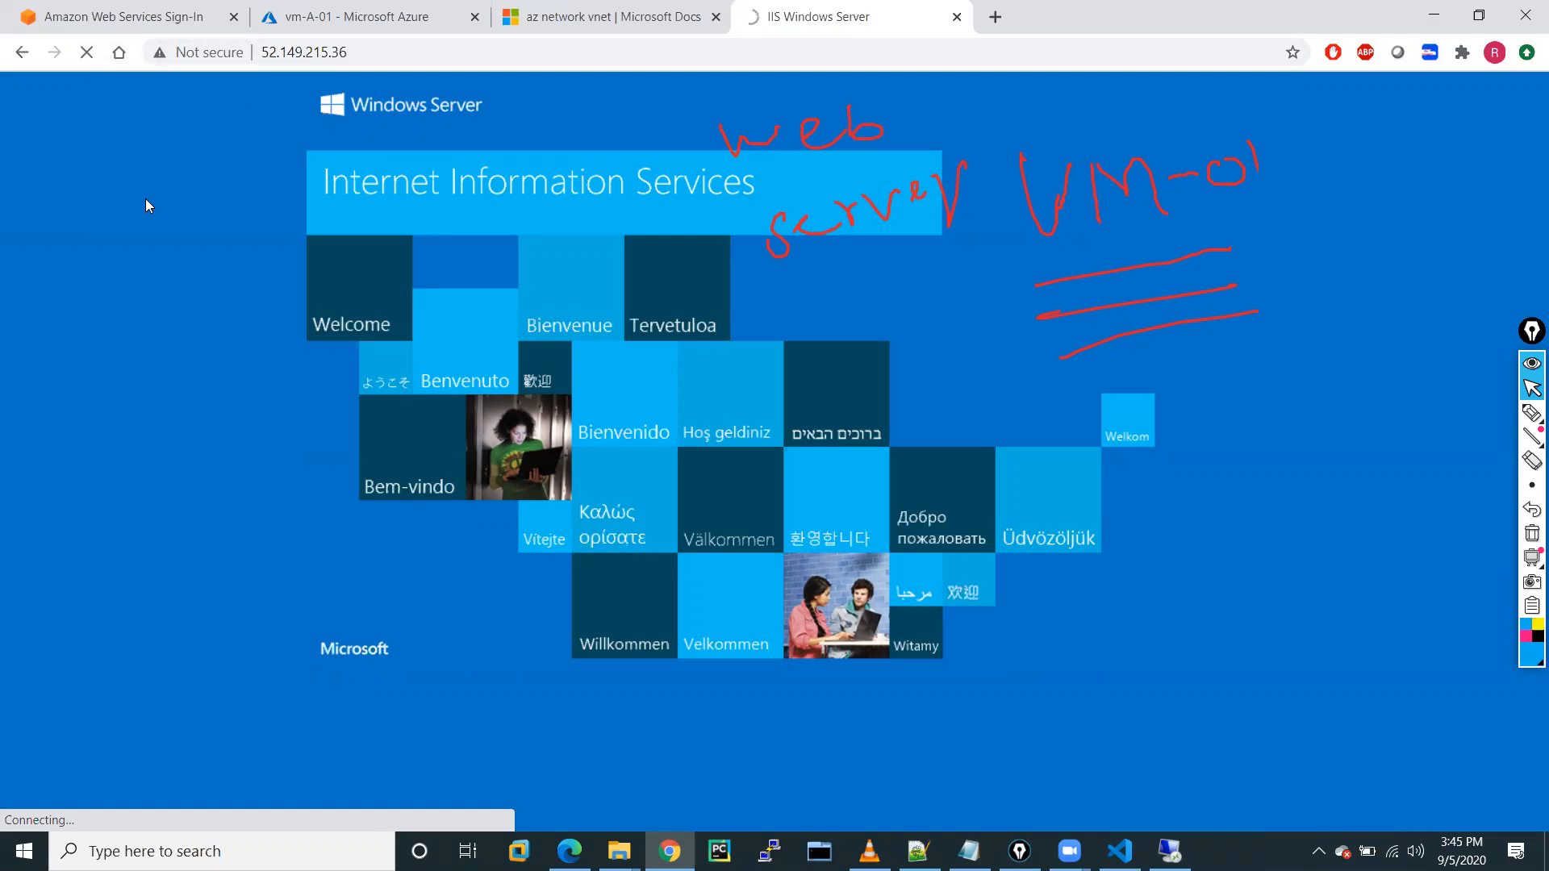
left_click_drag(353, 51, 260, 54)
key("ctrl+c")
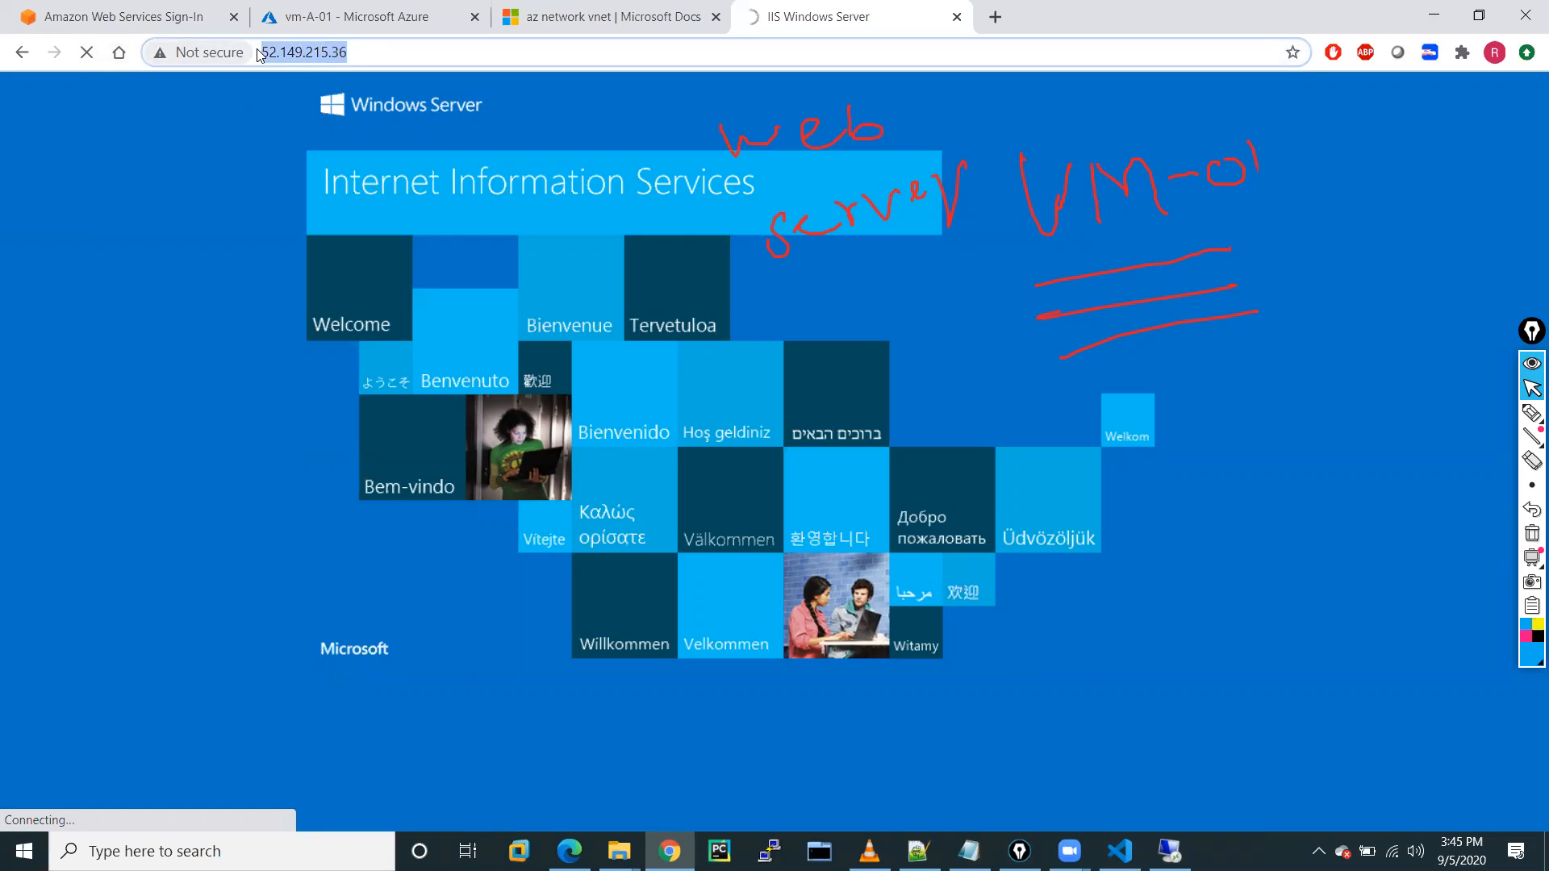
left_click(994, 16)
left_click(957, 16)
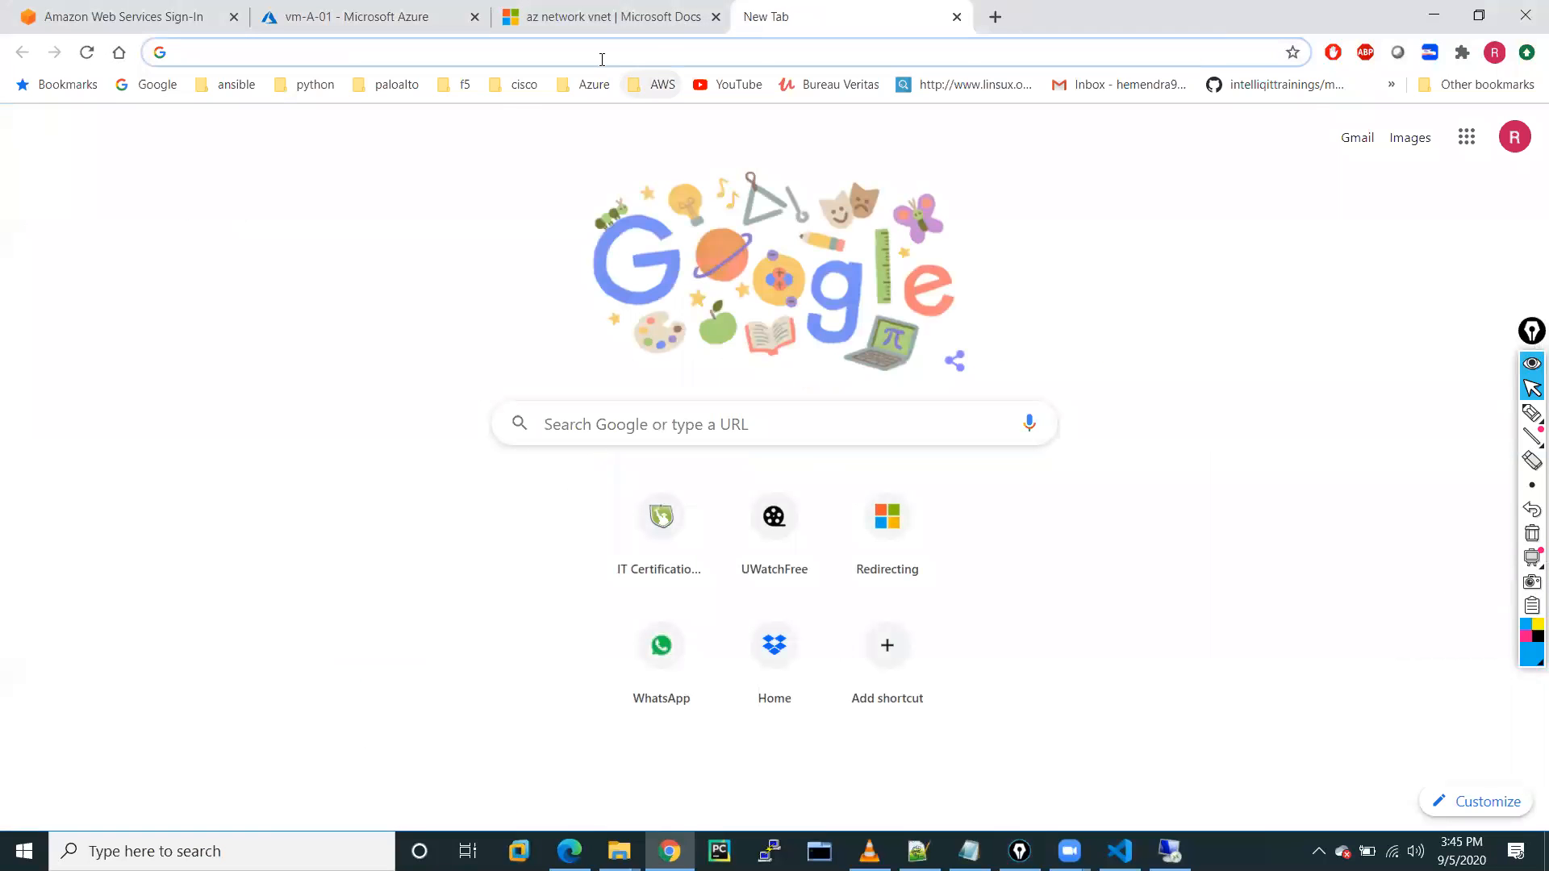
Browse to 52.149.215.36, see ERR_CONNECTION_TIMED_OUT, and return to vm-A-01's Networking page.
left_click(602, 59)
key("ctrl+v")
key("Return")
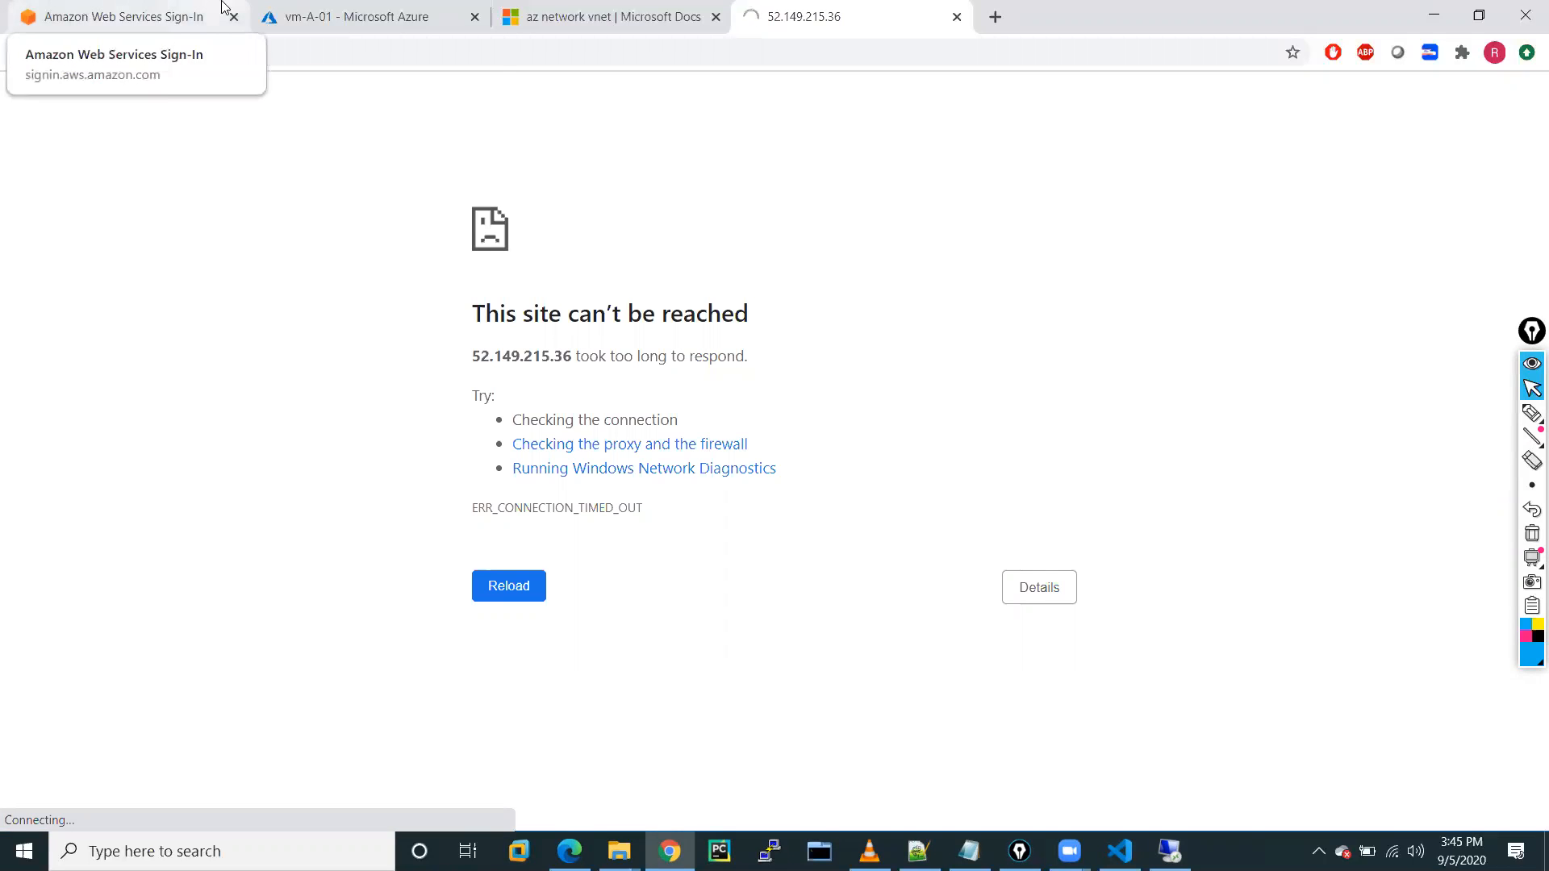
left_click(381, 12)
left_click(584, 8)
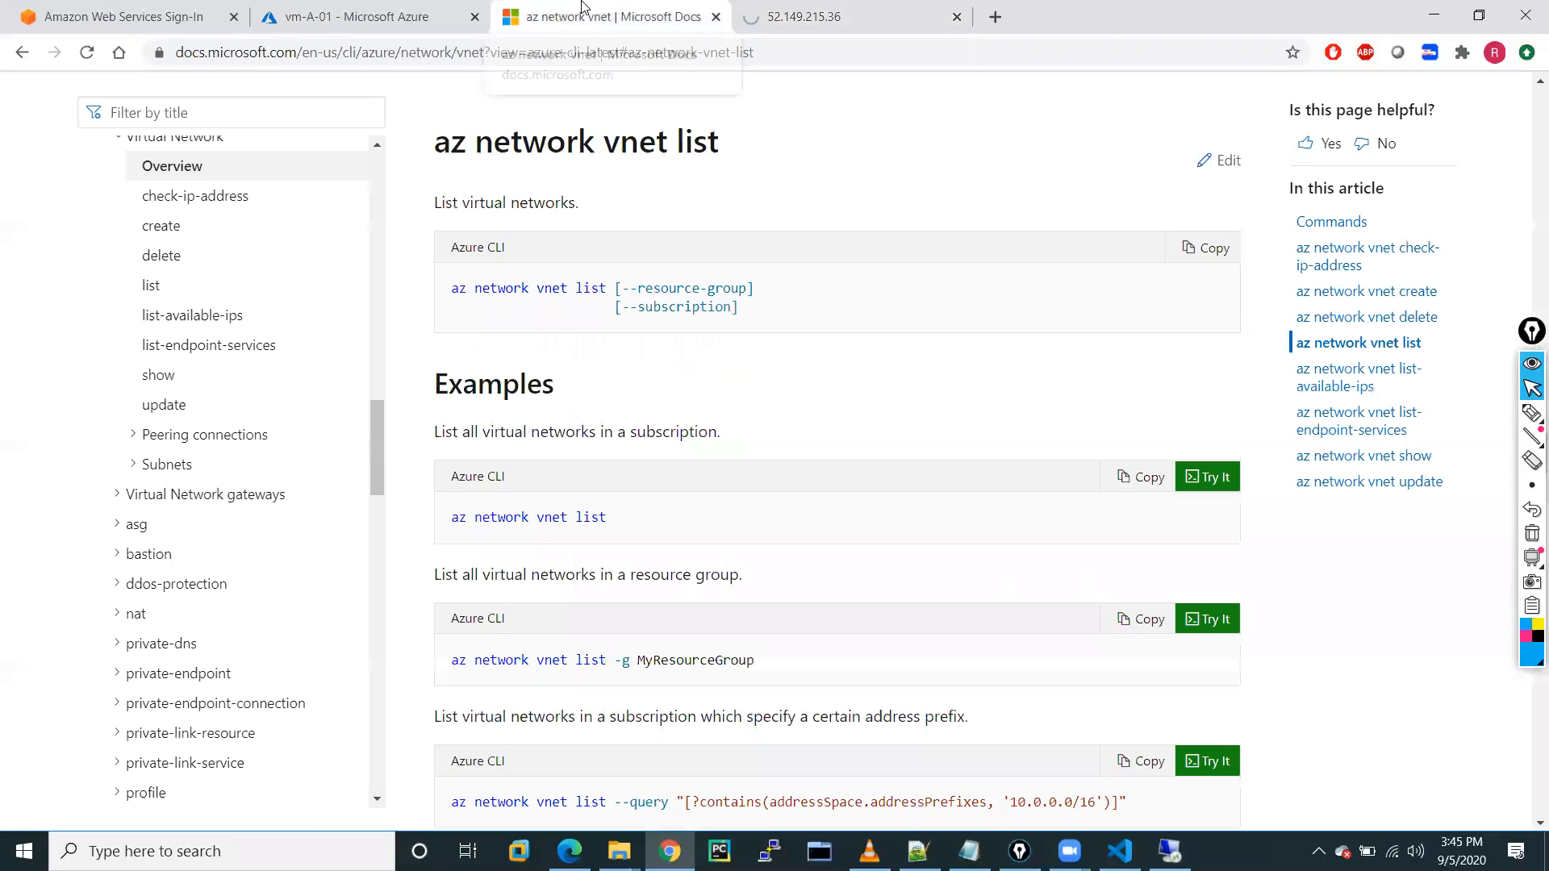
left_click(321, 14)
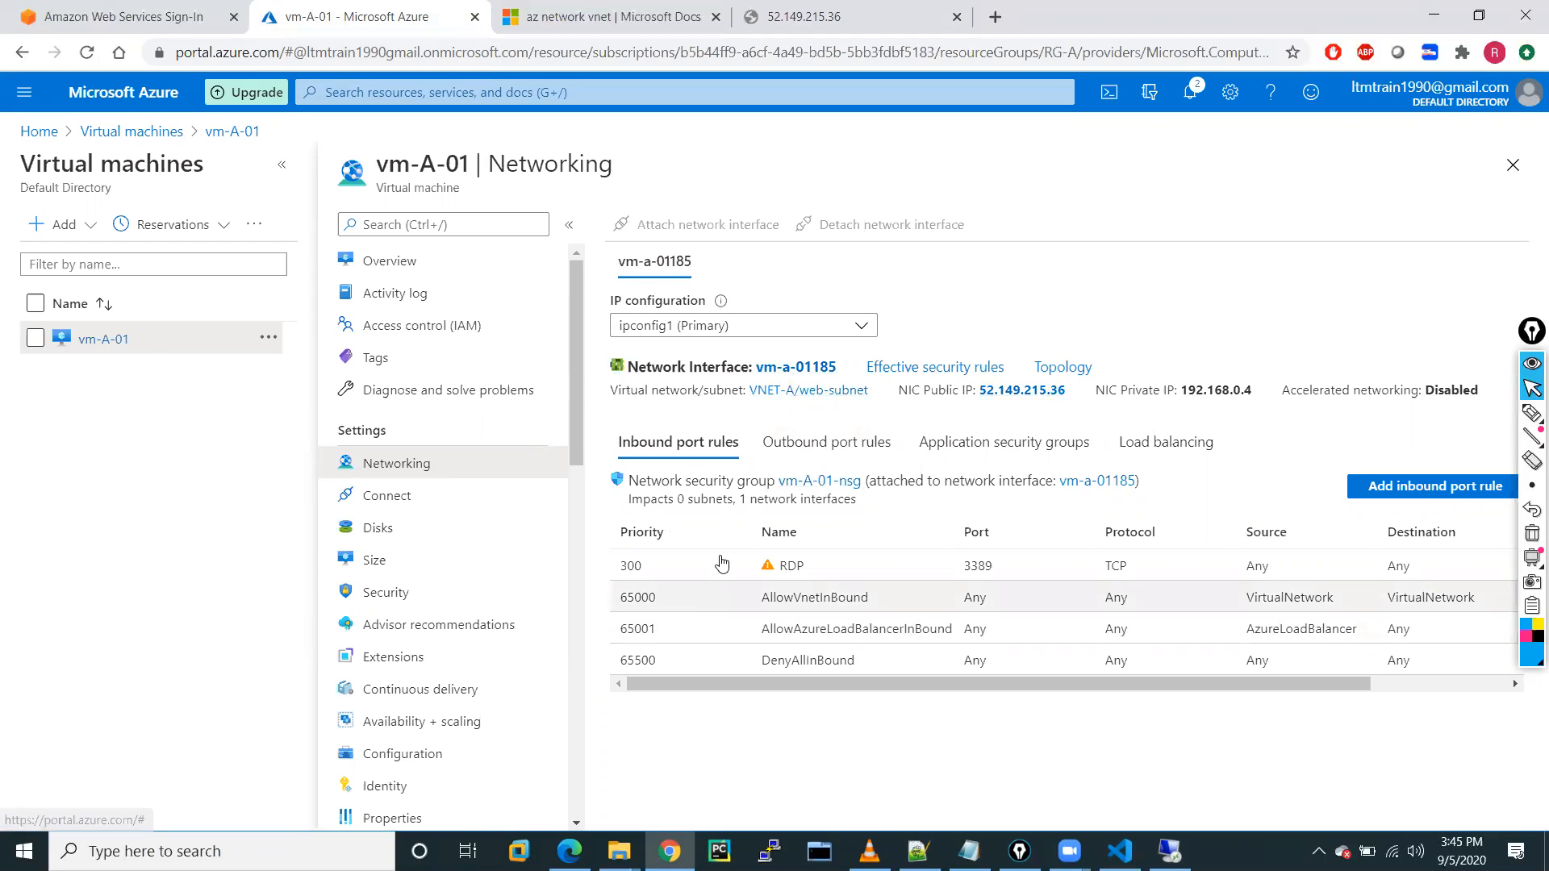
left_click(1413, 494)
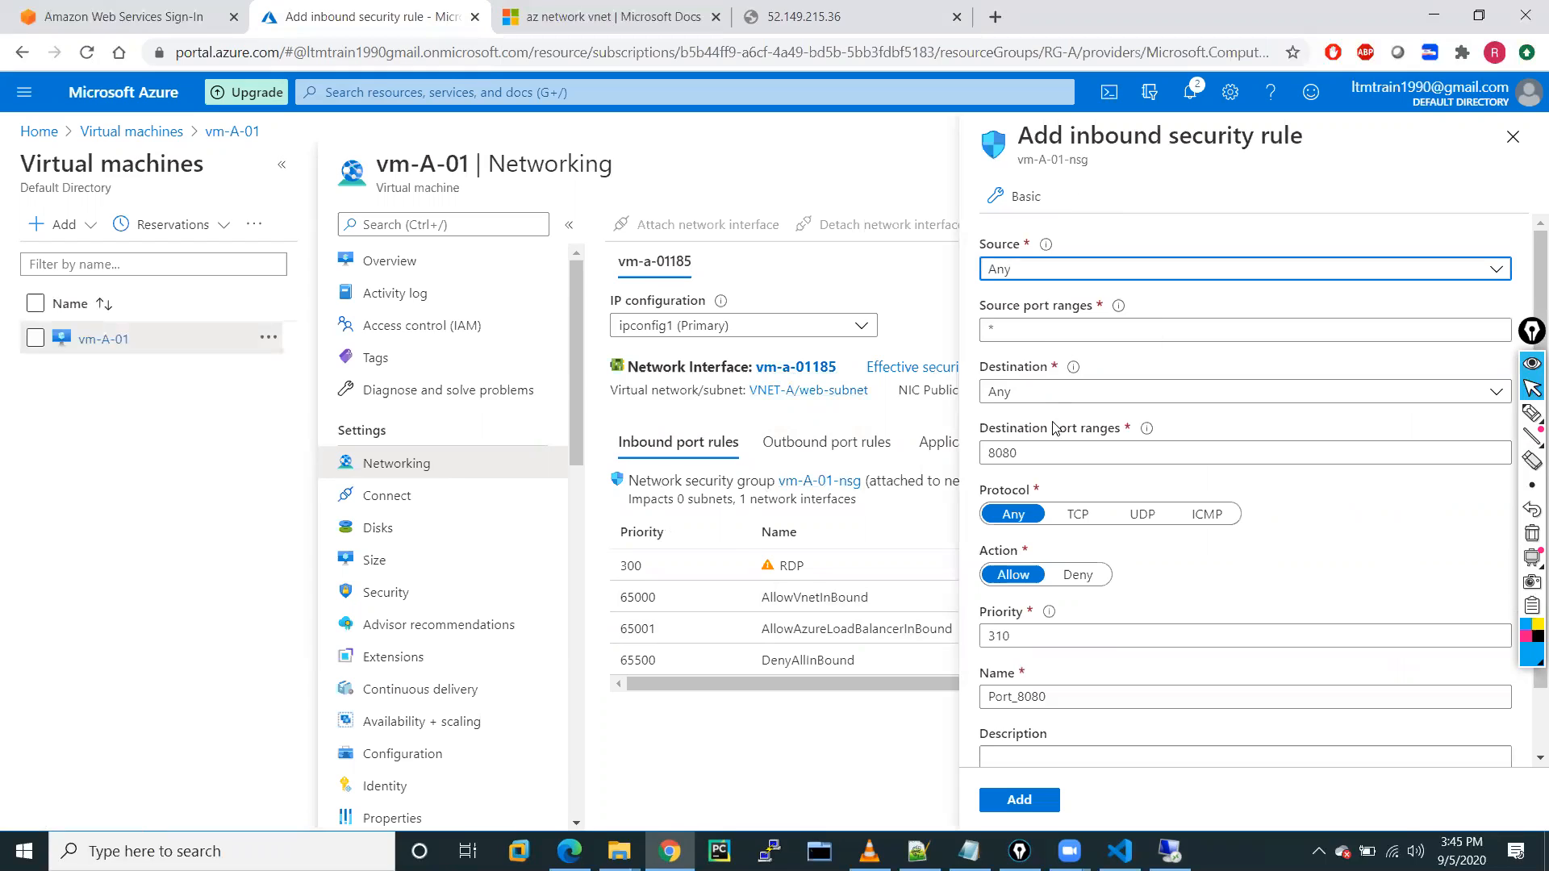
left_click(1049, 278)
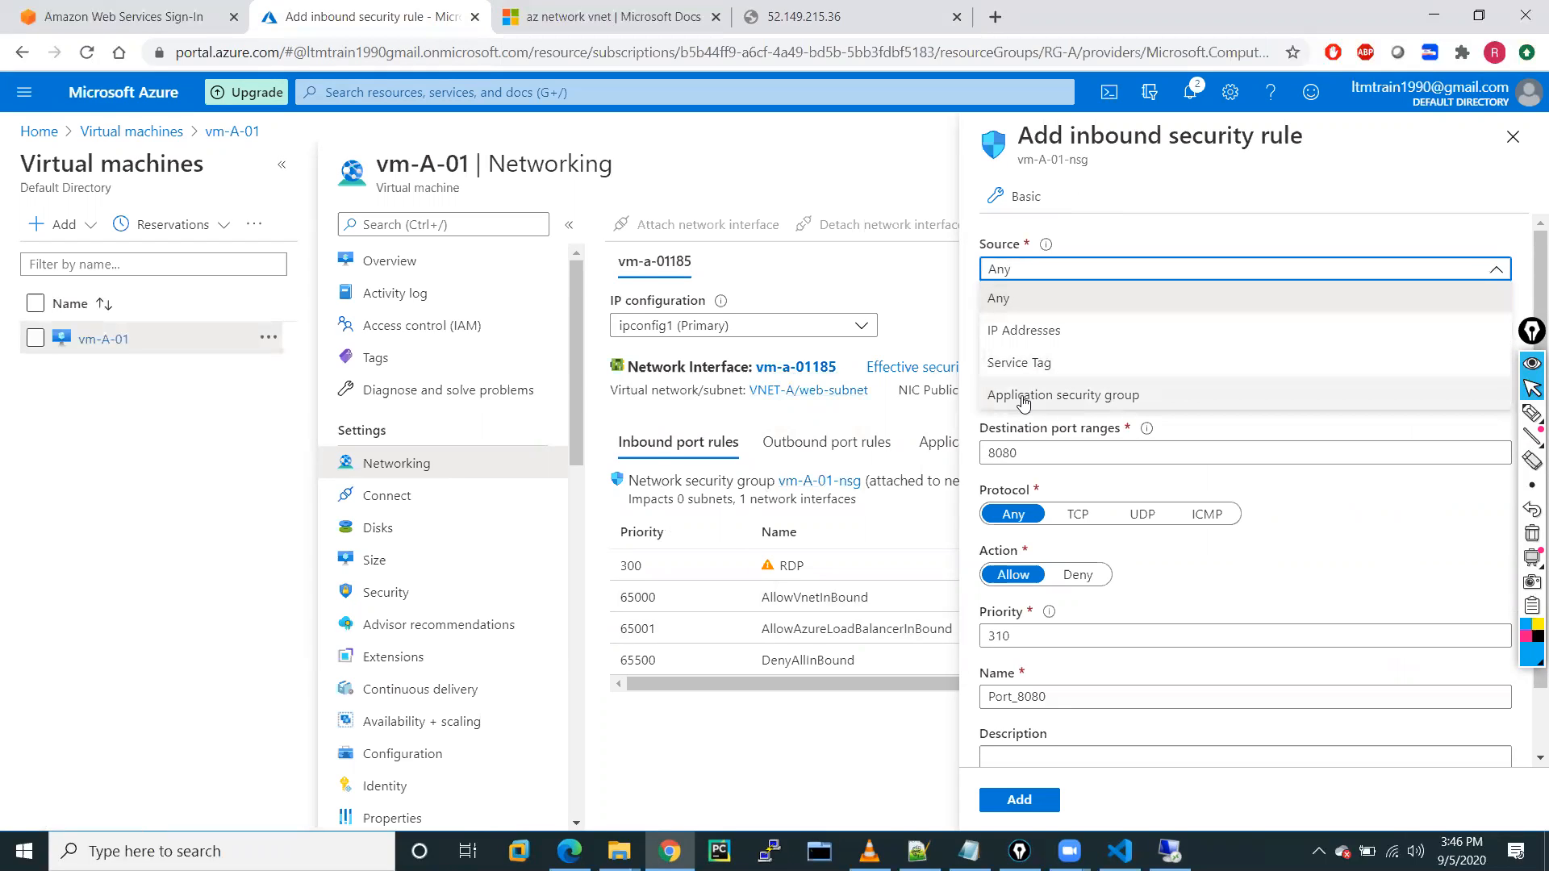
left_click(1020, 362)
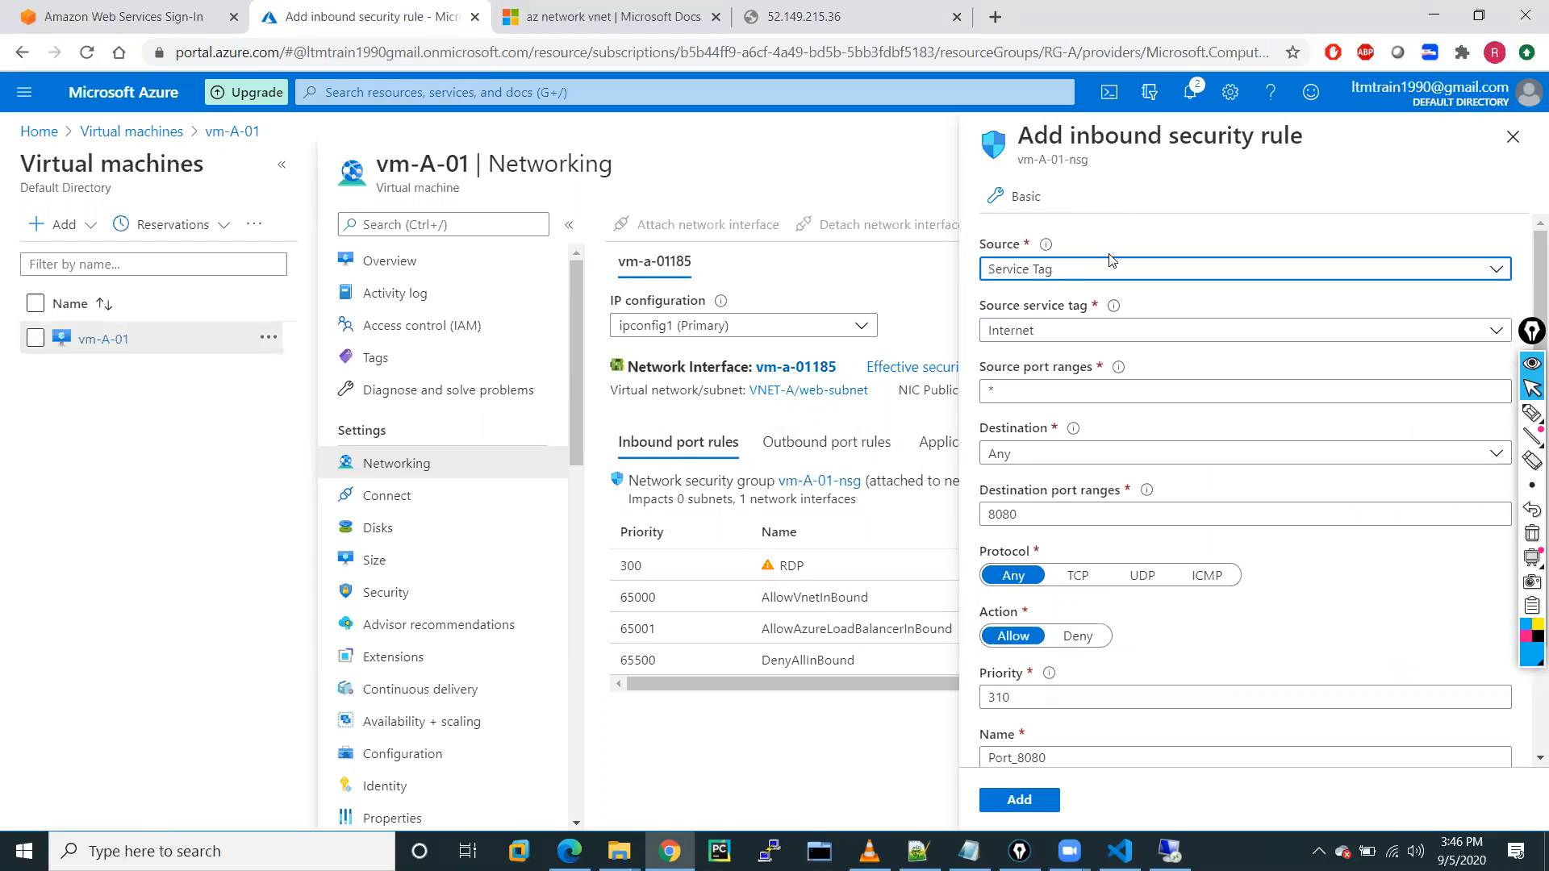
left_click(1049, 337)
scroll(1063, 633, "down", 20)
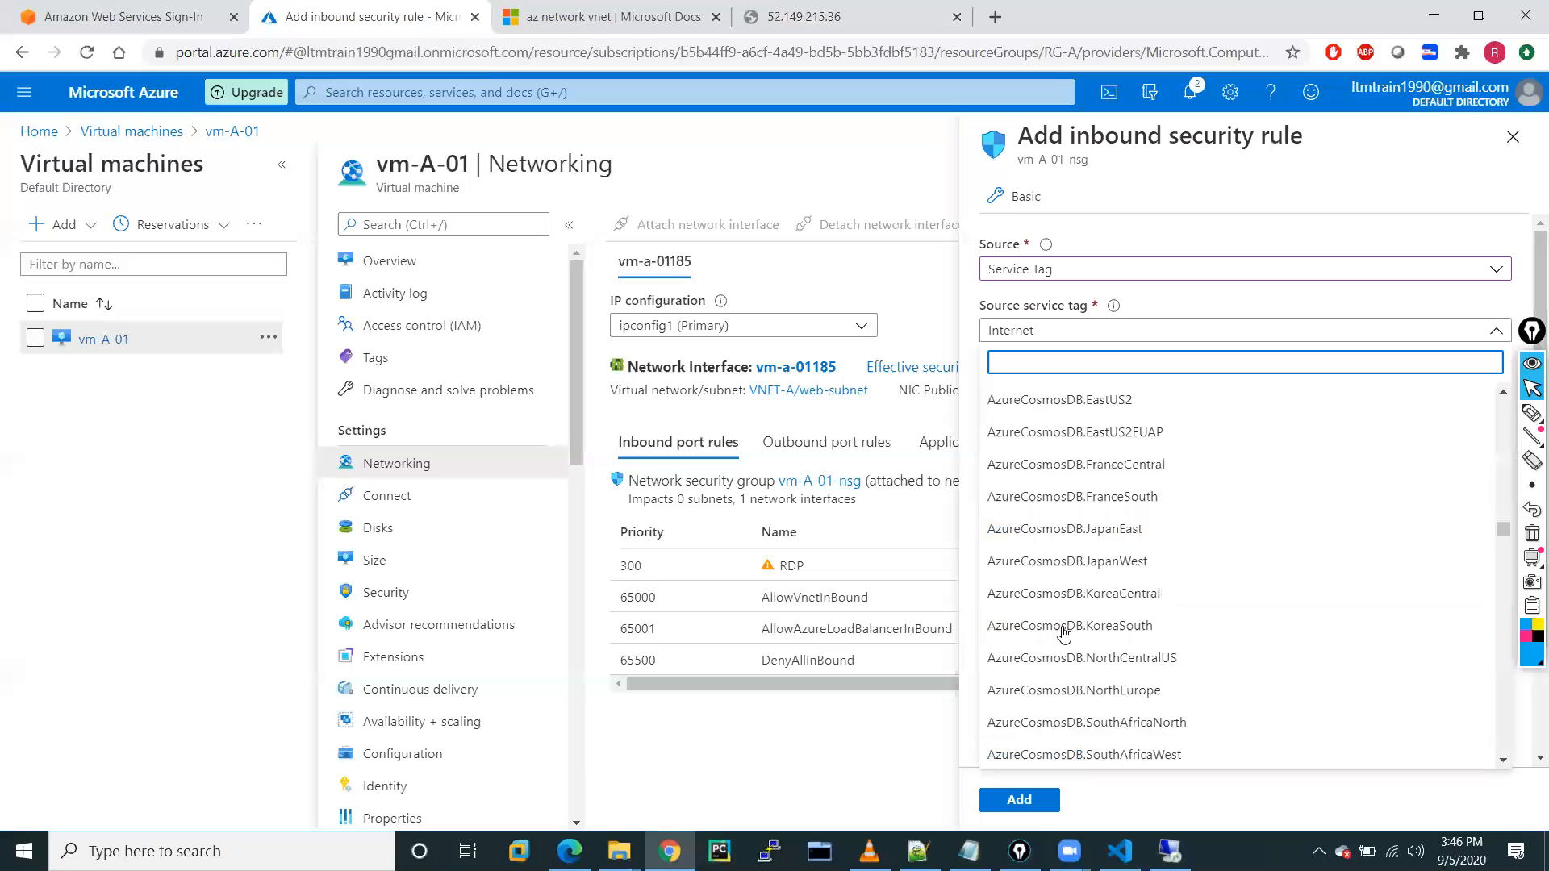
scroll(1053, 549, "down", 20)
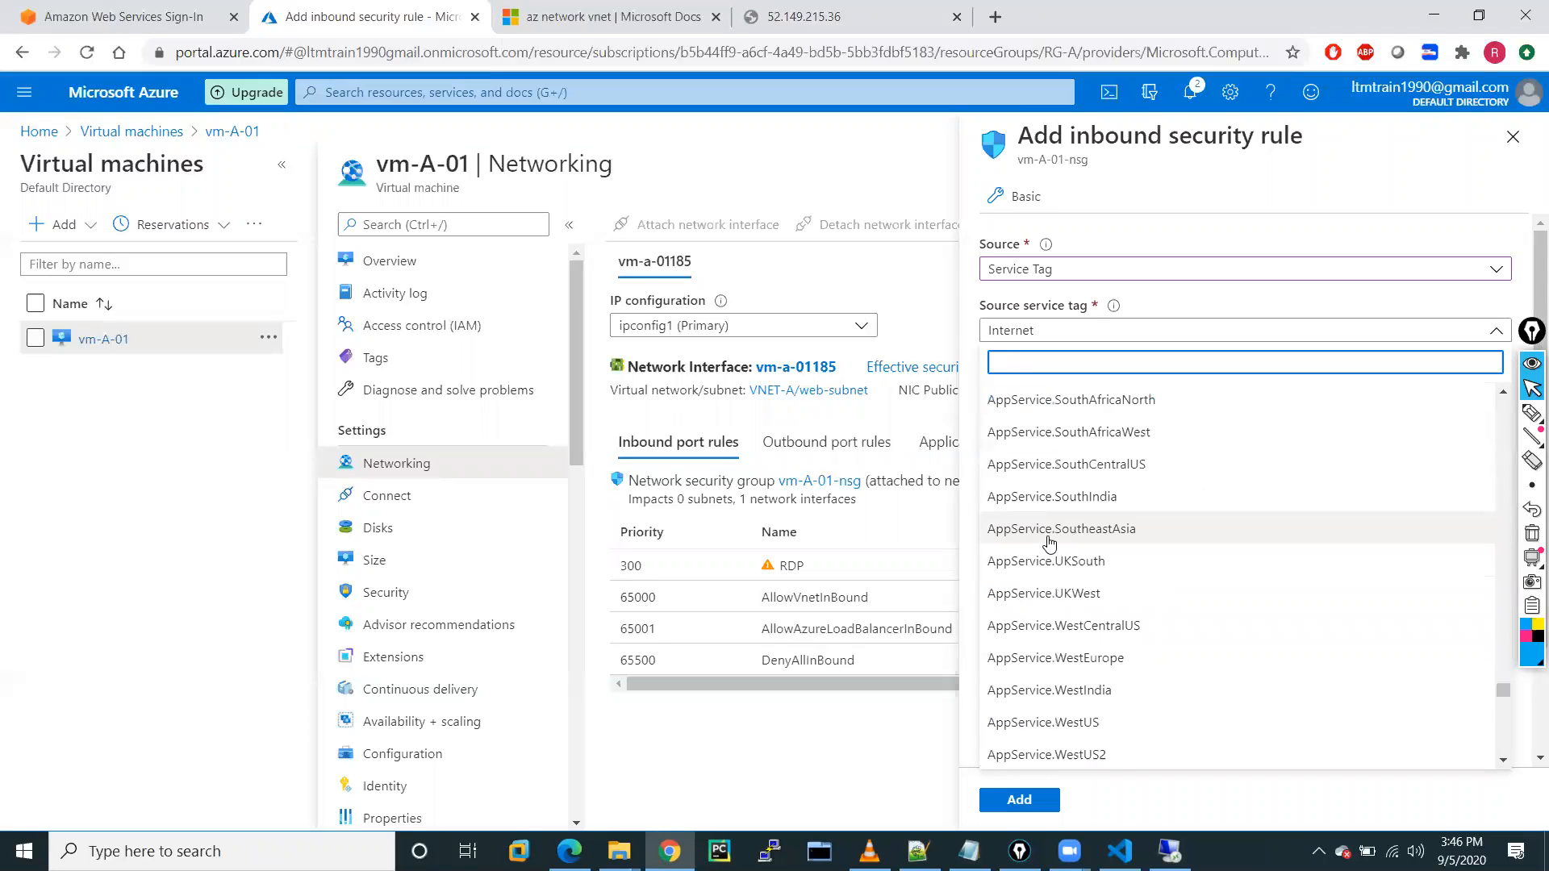
left_click(852, 187)
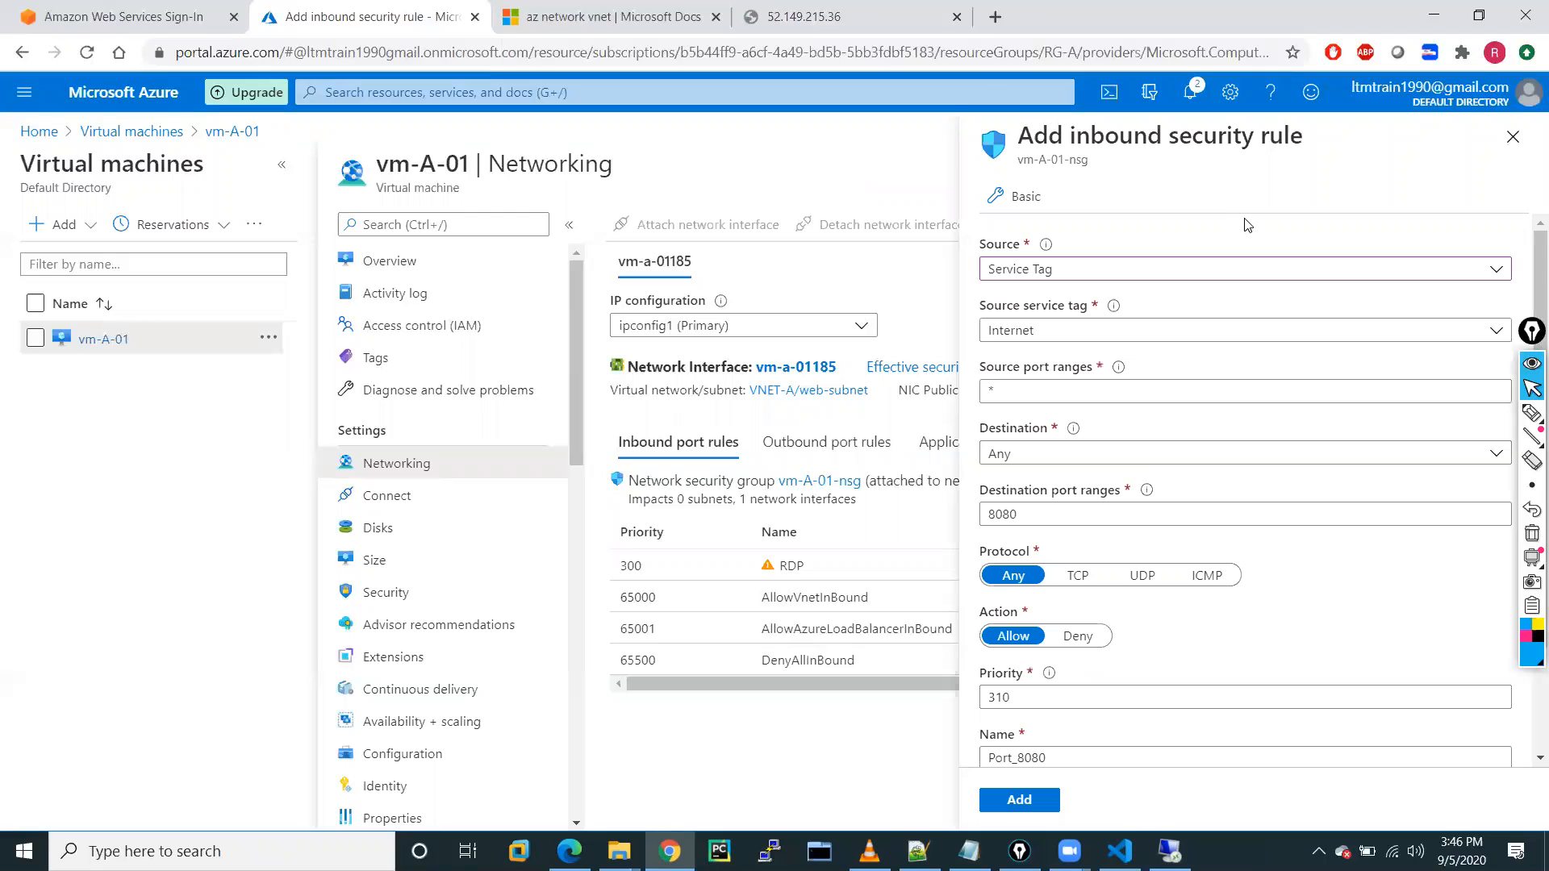
left_click(1513, 136)
left_click(858, 168)
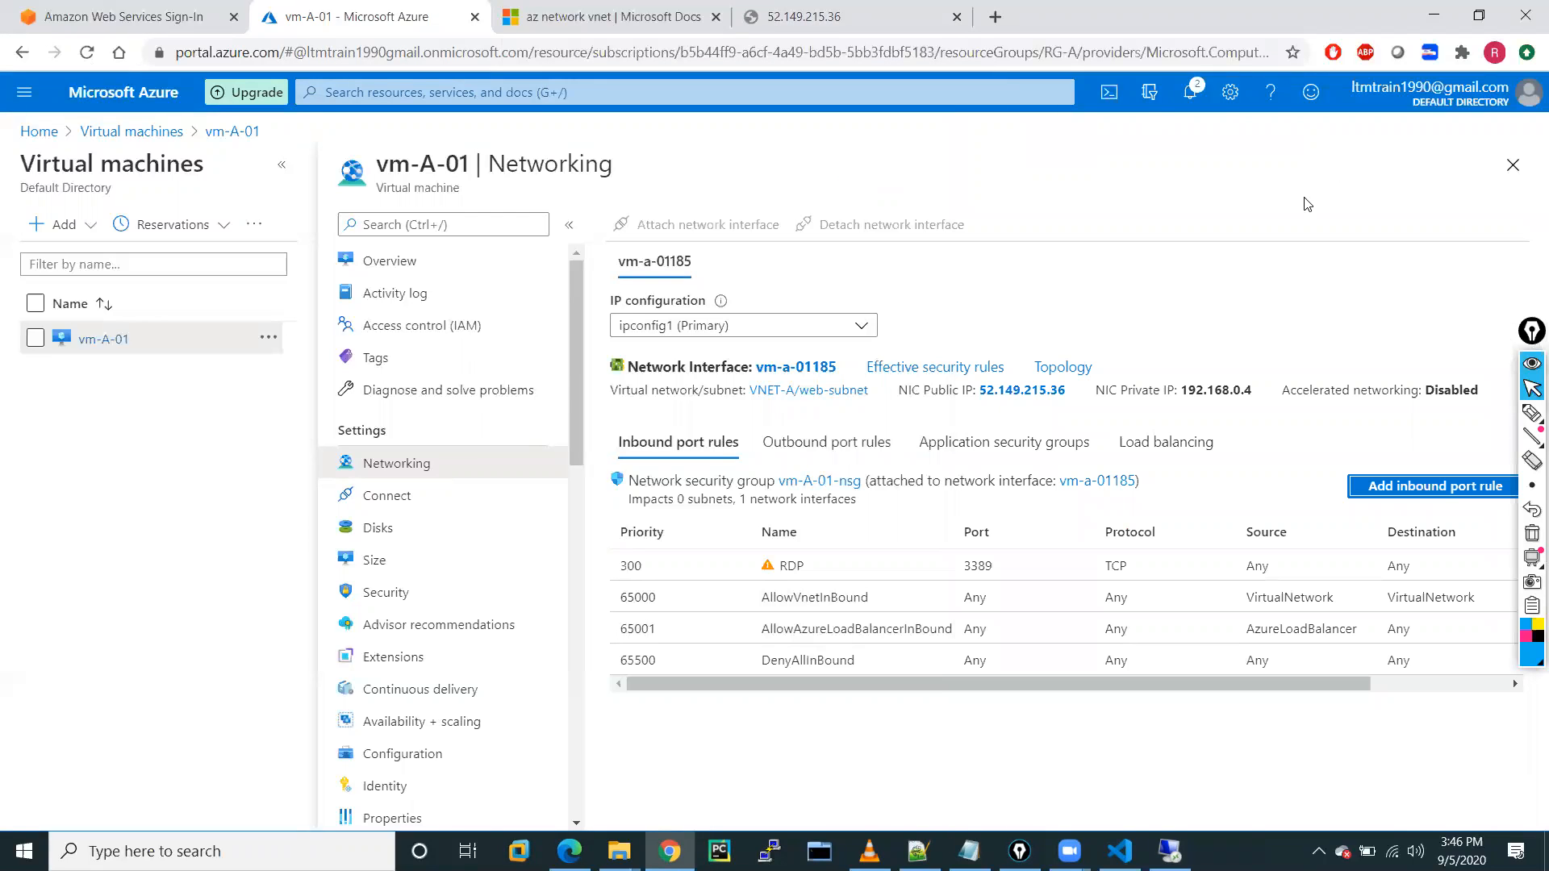